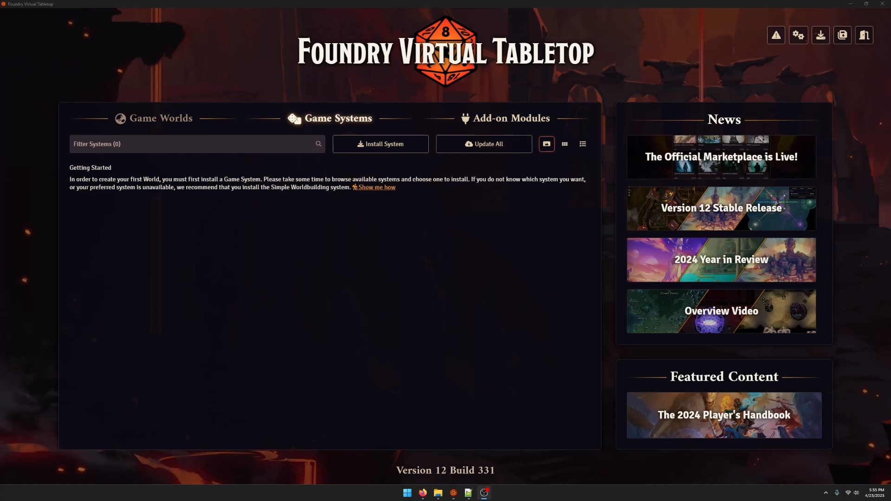
Switch to Firefox and look through the Custom System Builder GitLab page, including its README introduction and template instructions
{"action": "left_click", "coordinate": [422, 499]}
{"action": "left_click_drag", "start_coordinate": [256, 1], "coordinate": [260, 5]}
{"action": "double_click", "coordinate": [505, 9]}
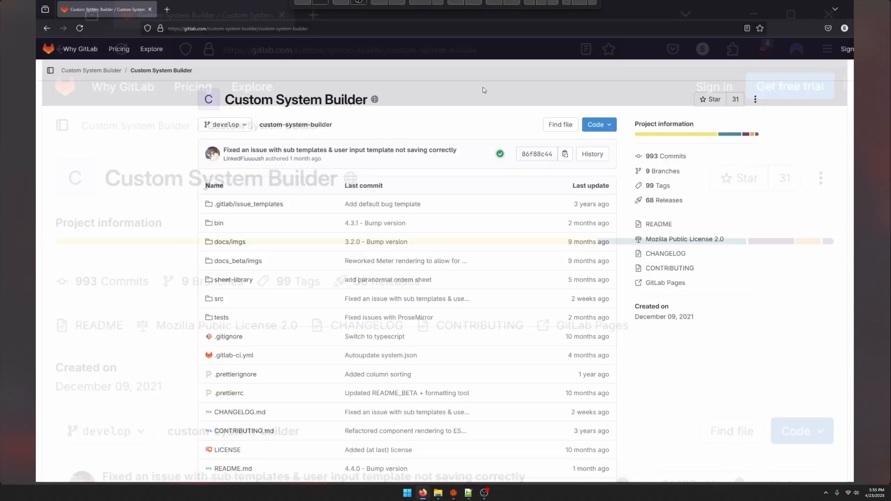
{"action": "scroll", "coordinate": [400, 353], "scroll_direction": "down", "scroll_amount": 4}
{"action": "scroll", "coordinate": [400, 353], "scroll_direction": "down", "scroll_amount": 10}
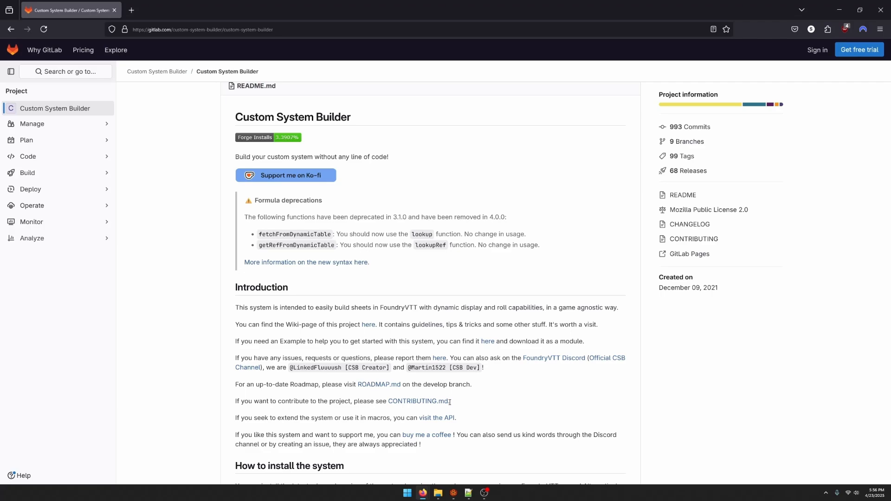
{"action": "scroll", "coordinate": [537, 402], "scroll_direction": "down", "scroll_amount": 15}
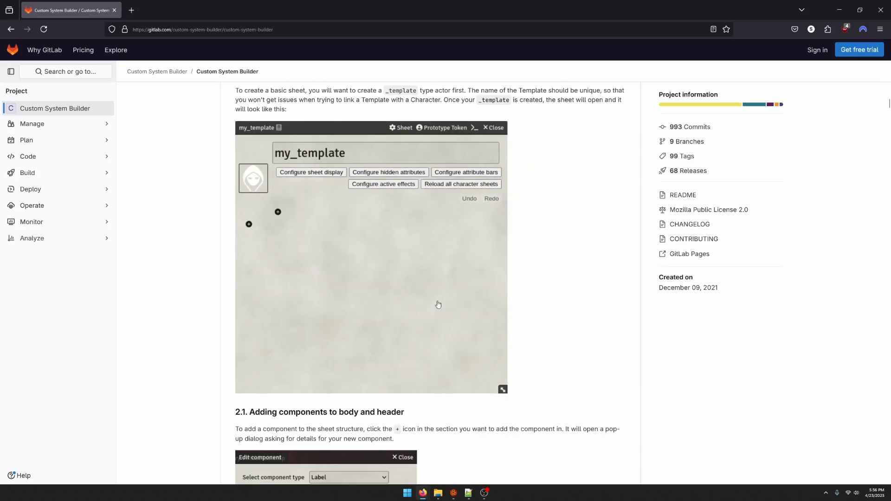
{"action": "scroll", "coordinate": [430, 382], "scroll_direction": "down", "scroll_amount": 5}
{"action": "scroll", "coordinate": [466, 377], "scroll_direction": "up", "scroll_amount": 20}
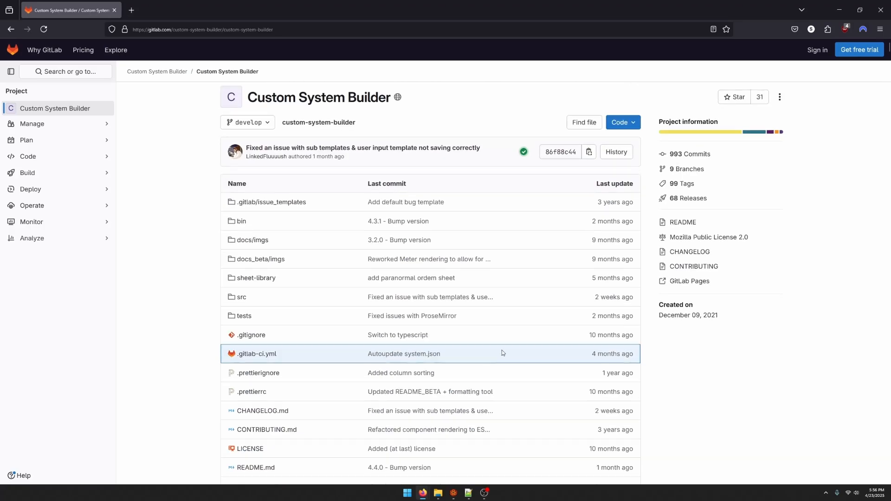
{"action": "scroll", "coordinate": [502, 353], "scroll_direction": "down", "scroll_amount": 1}
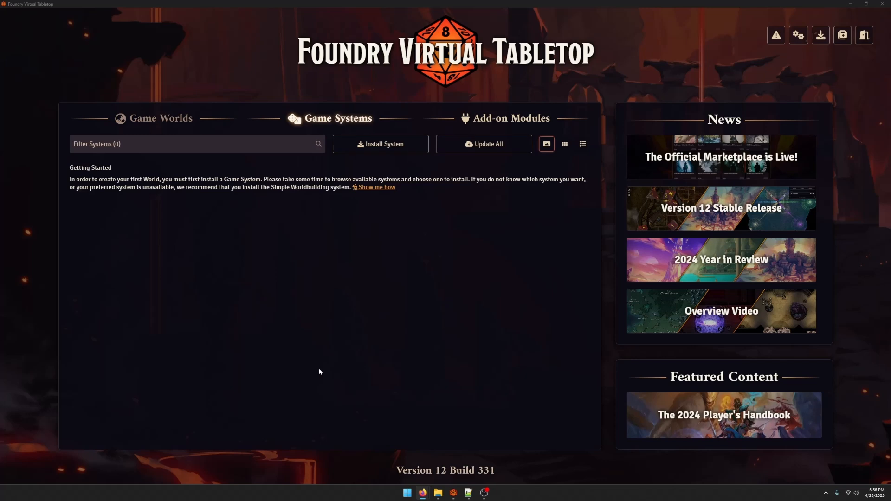
Switch to Foundry Virtual Tabletop, check the software update page for the current version and return to setup
{"action": "left_click", "coordinate": [828, 39]}
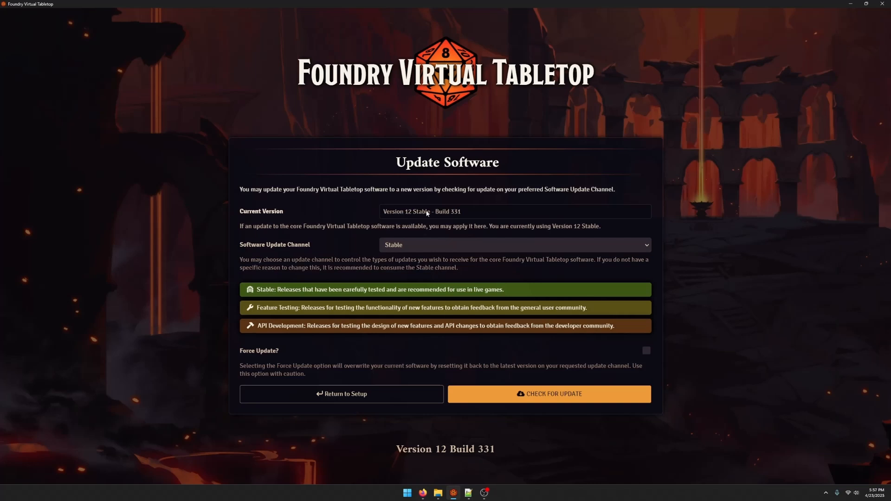
{"action": "left_click", "coordinate": [402, 397]}
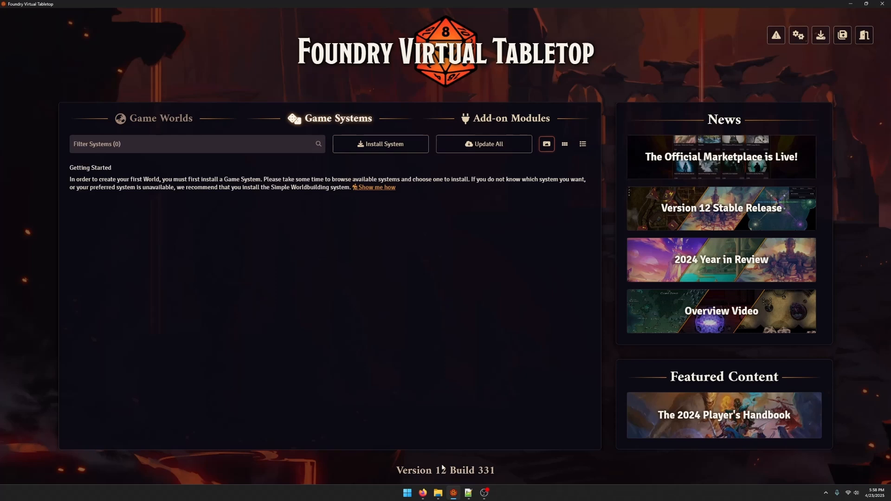
Find the Custom System Builder game system by searching "cus" and install it with its chatcommands dependency
{"action": "left_click", "coordinate": [381, 144]}
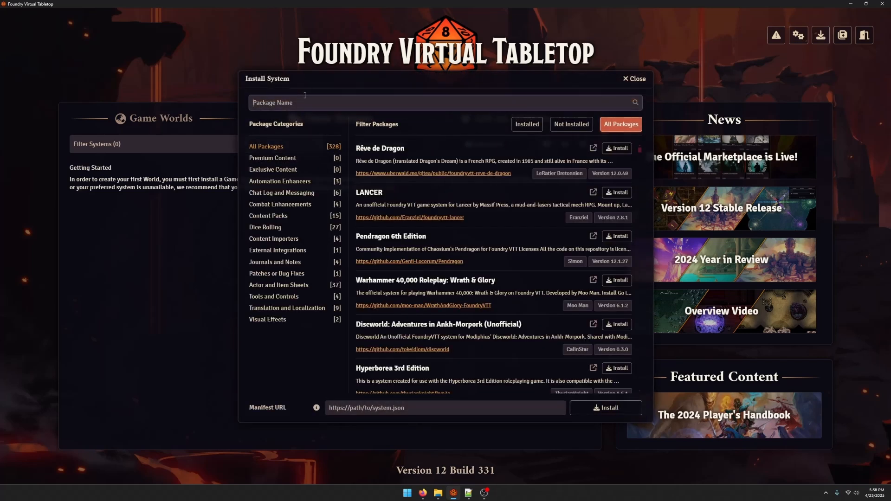
{"action": "type", "text": "cus"}
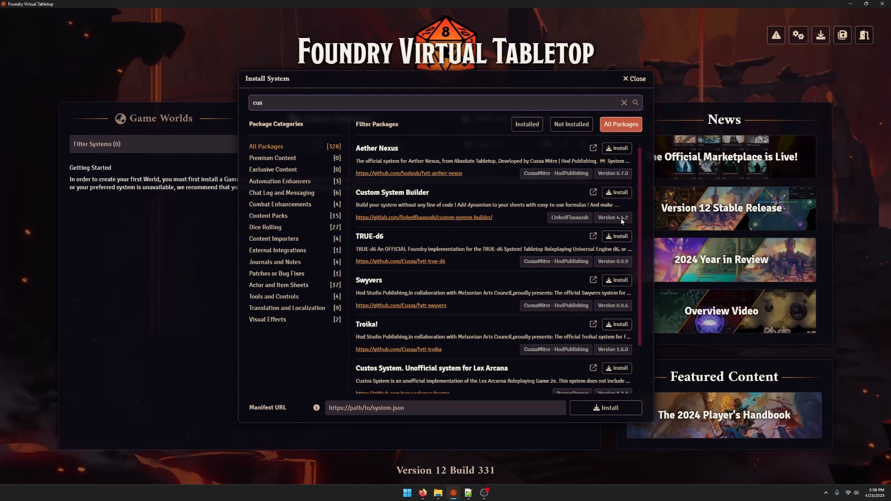
{"action": "left_click", "coordinate": [618, 192]}
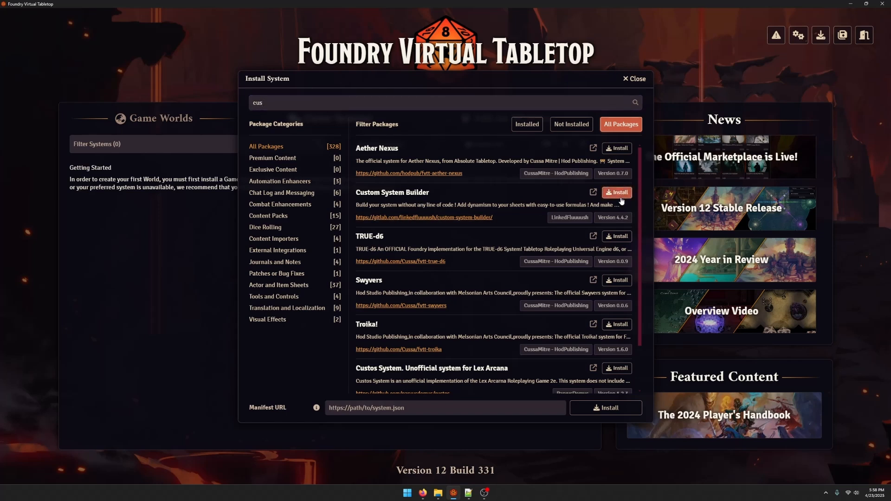
{"action": "left_click", "coordinate": [637, 78]}
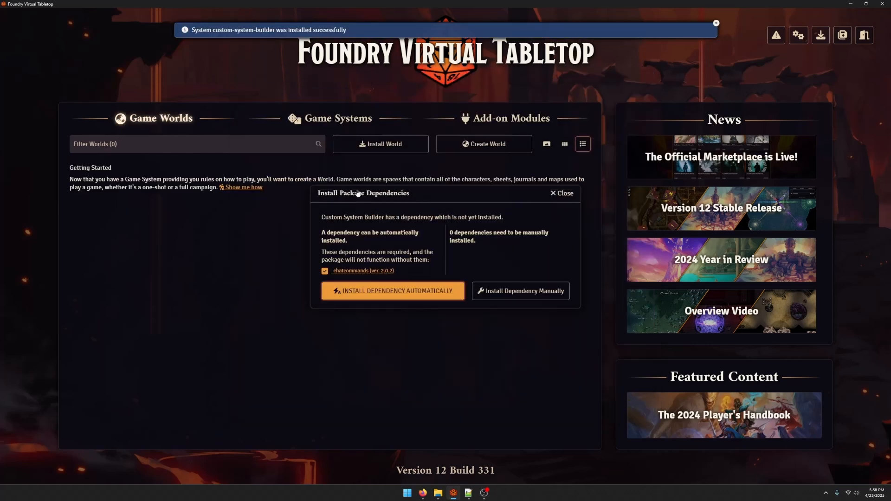
{"action": "left_click", "coordinate": [403, 291]}
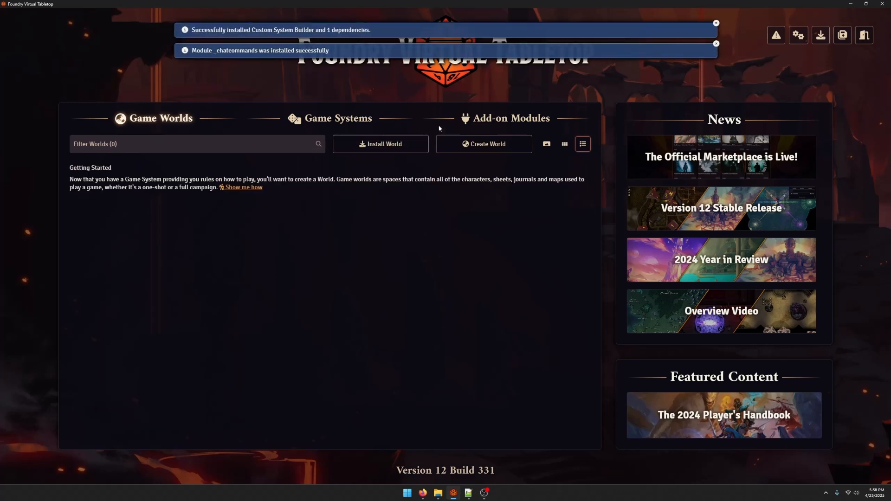
Find the add-on module "custom css" and install Custom CSS together with its CodeMirror dependency
{"action": "left_click", "coordinate": [506, 124]}
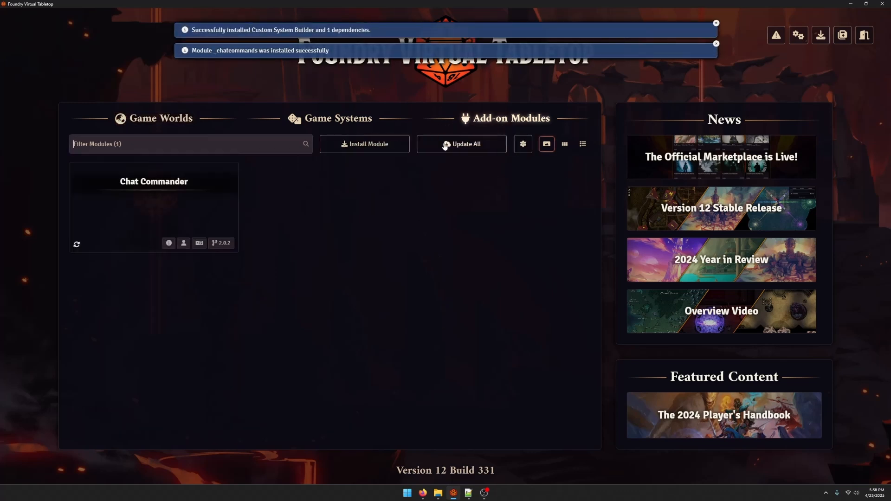
{"action": "left_click", "coordinate": [371, 149]}
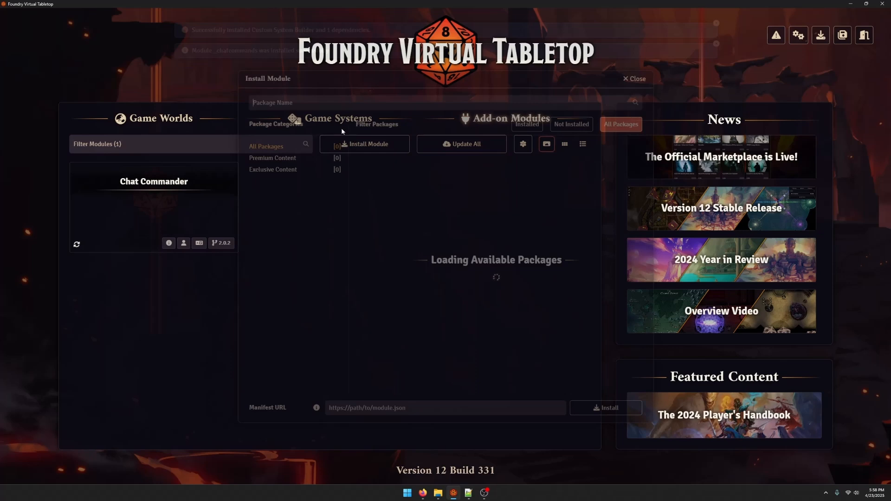
{"action": "type", "text": "customcss"}
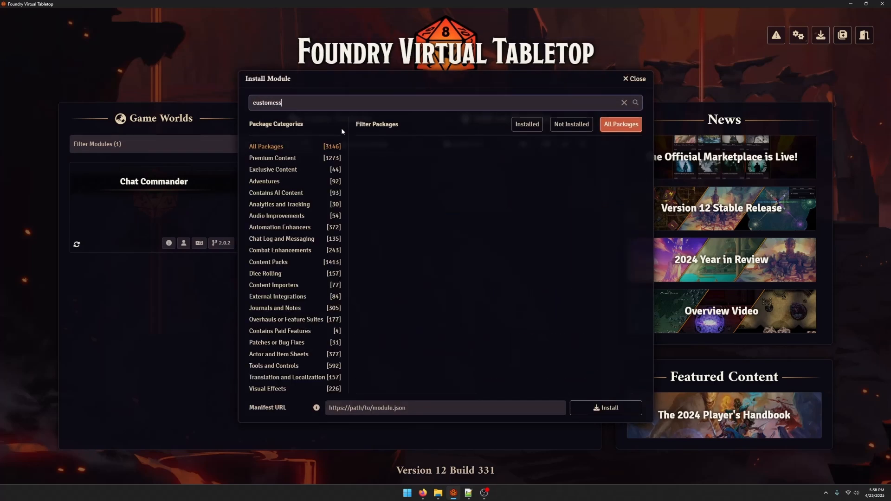
{"action": "key", "text": "Left"}
{"action": "key", "text": "Left"}
{"action": "key", "text": "Left"}
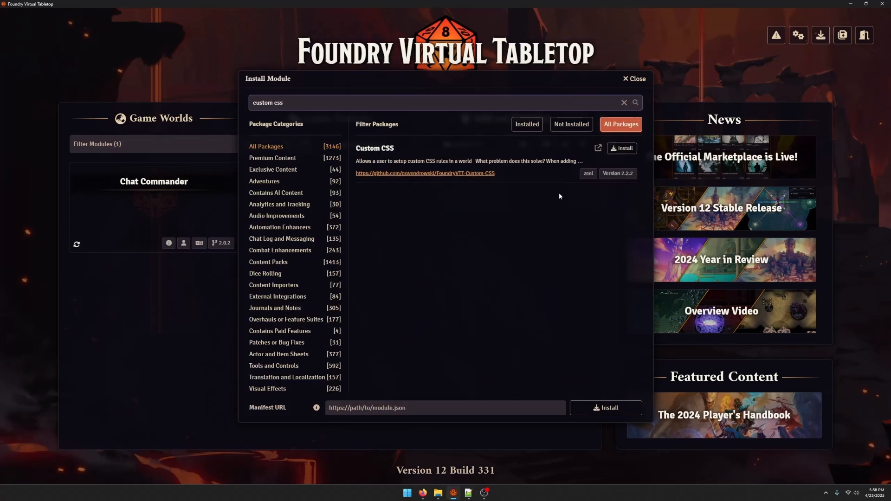
{"action": "left_click", "coordinate": [622, 148]}
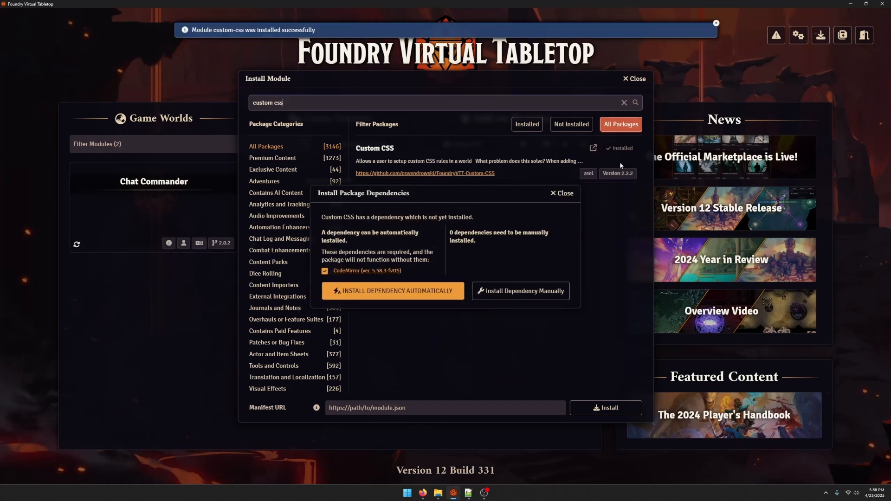
{"action": "left_click", "coordinate": [393, 291]}
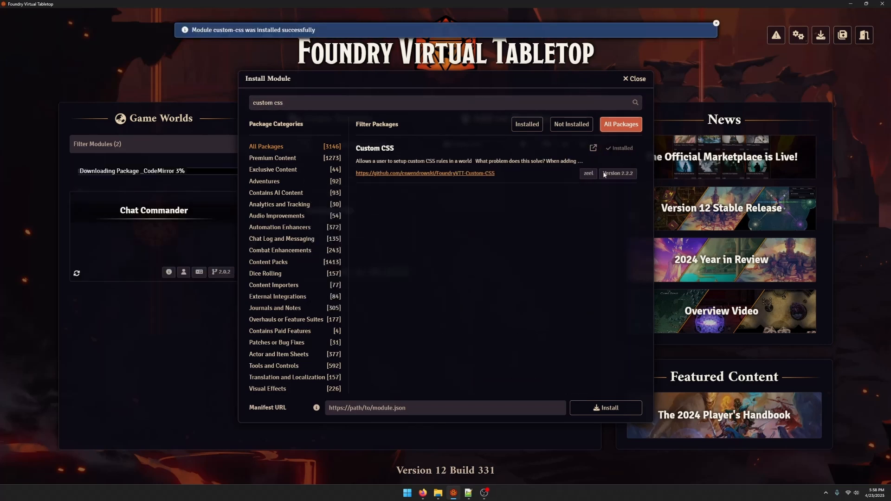
{"action": "left_click", "coordinate": [636, 82]}
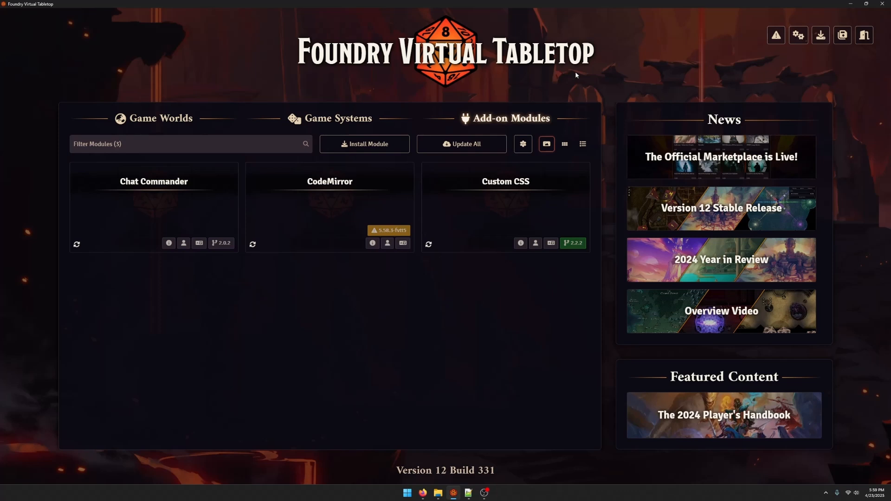
Create a game world titled "Tutorial" that uses the Custom System Builder game system
{"action": "left_click", "coordinate": [139, 118]}
{"action": "left_click", "coordinate": [367, 144]}
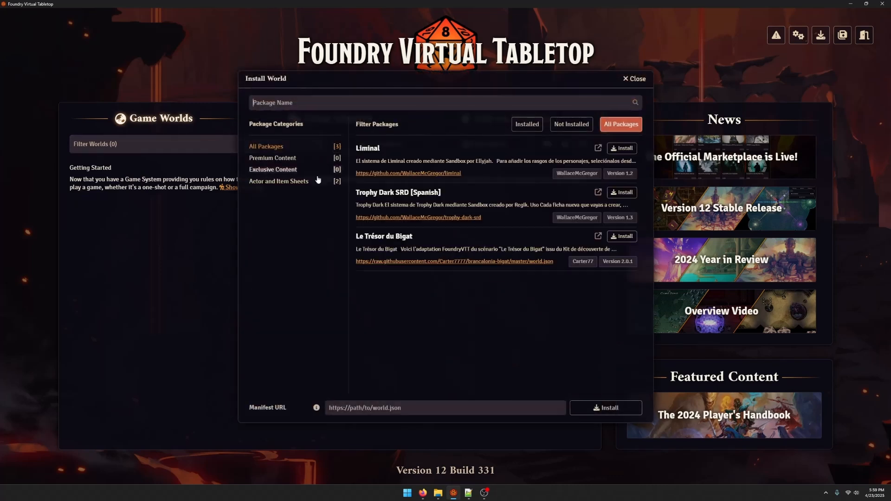
{"action": "left_click", "coordinate": [634, 79]}
{"action": "left_click", "coordinate": [511, 145]}
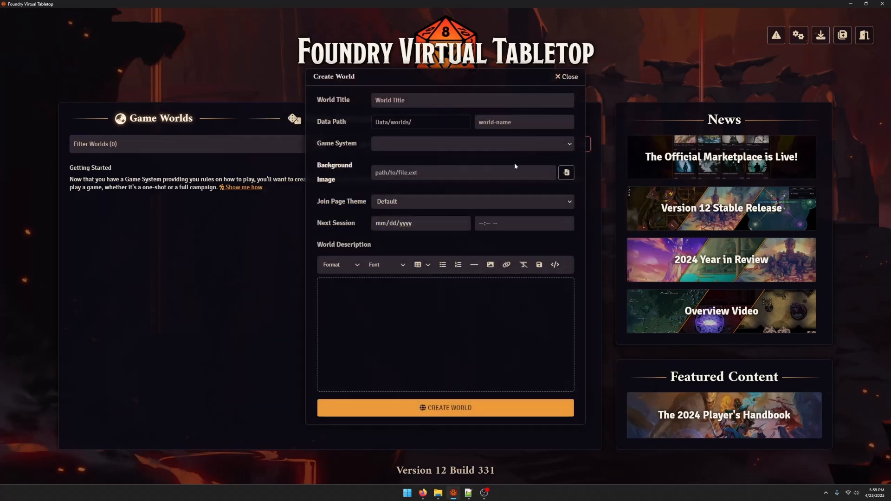
{"action": "left_click", "coordinate": [466, 101]}
{"action": "type", "text": "Tutorial"}
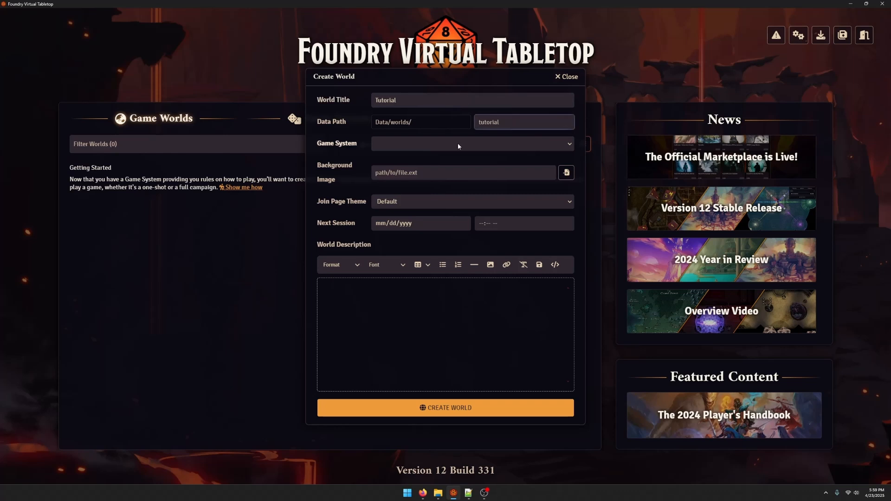
{"action": "left_click", "coordinate": [457, 145]}
{"action": "left_click", "coordinate": [437, 163]}
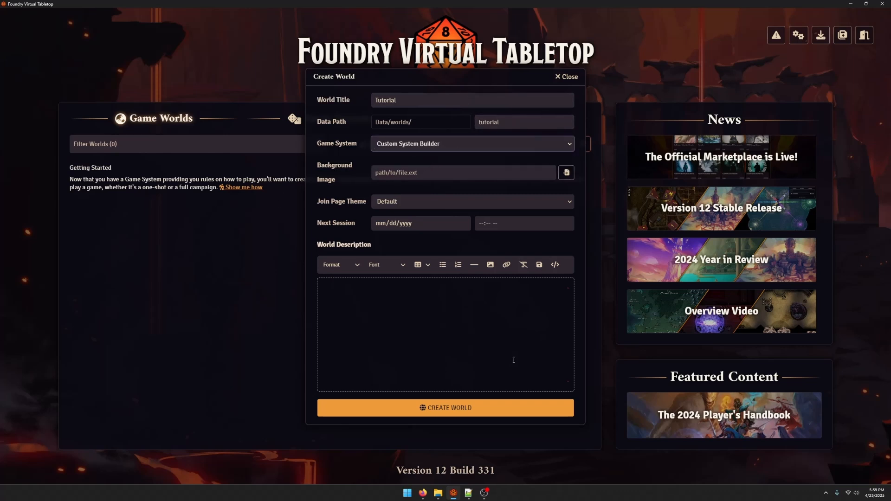
{"action": "left_click", "coordinate": [425, 408]}
Launch the Tutorial world and join the game session as Gamemaster
{"action": "left_click", "coordinate": [140, 218]}
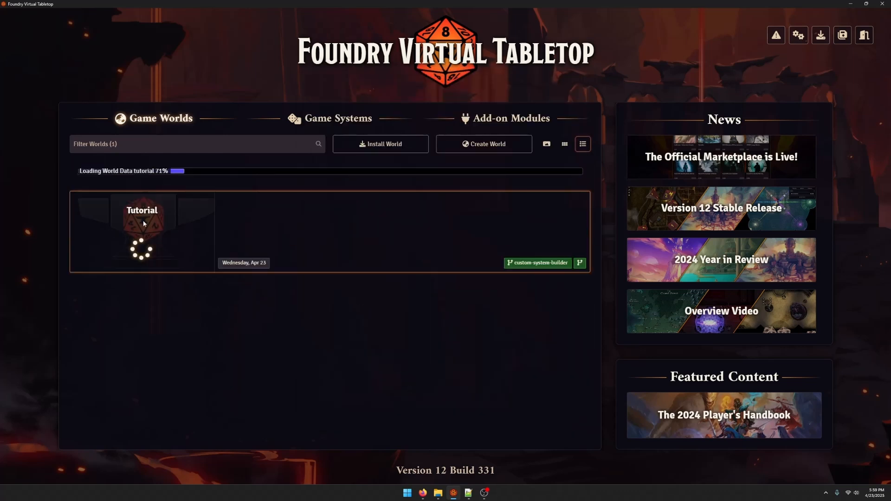
{"action": "left_click", "coordinate": [308, 178]}
{"action": "left_click", "coordinate": [278, 197]}
{"action": "left_click", "coordinate": [326, 222]}
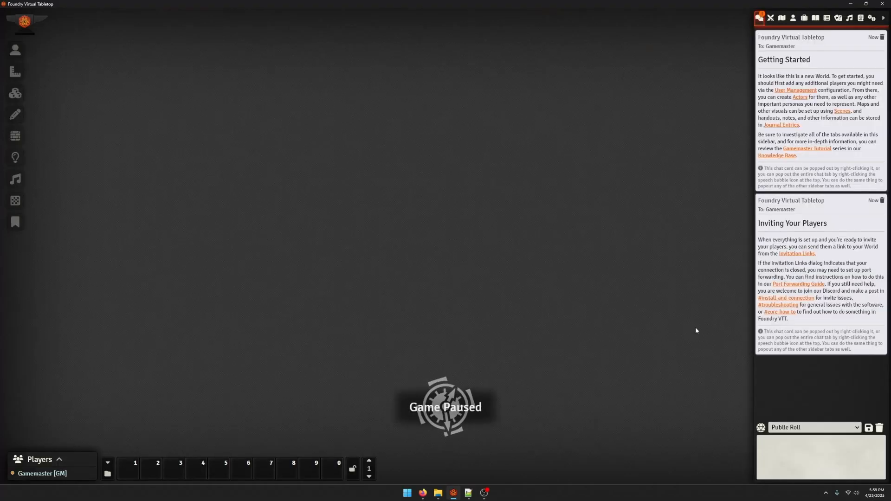
Clear all messages from the world's chat log
{"action": "left_click", "coordinate": [879, 428]}
{"action": "left_click", "coordinate": [617, 466]}
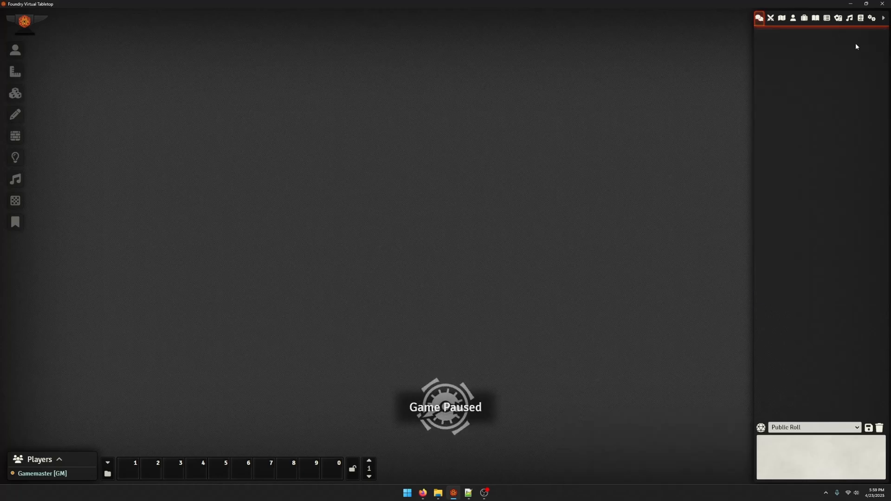
Open the Custom System Builder section of the game settings and move the settings window closer to the sidebar
{"action": "left_click", "coordinate": [871, 18]}
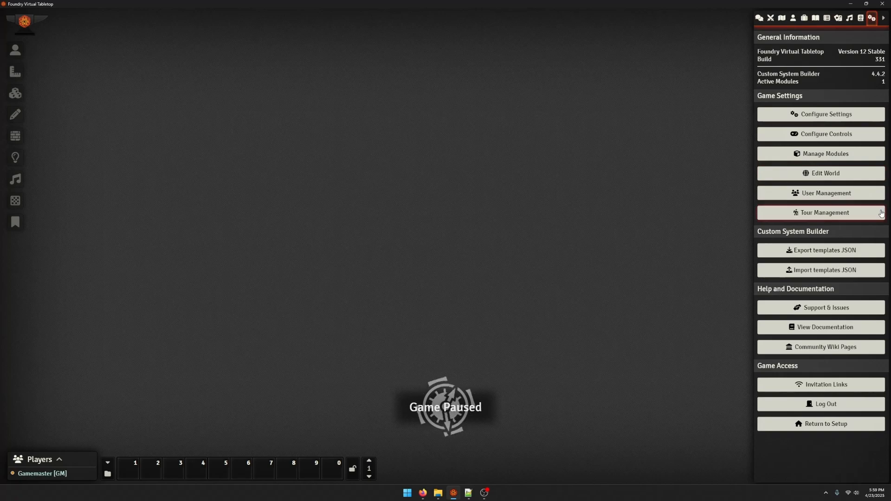
{"action": "left_click", "coordinate": [820, 114]}
{"action": "left_click", "coordinate": [303, 166]}
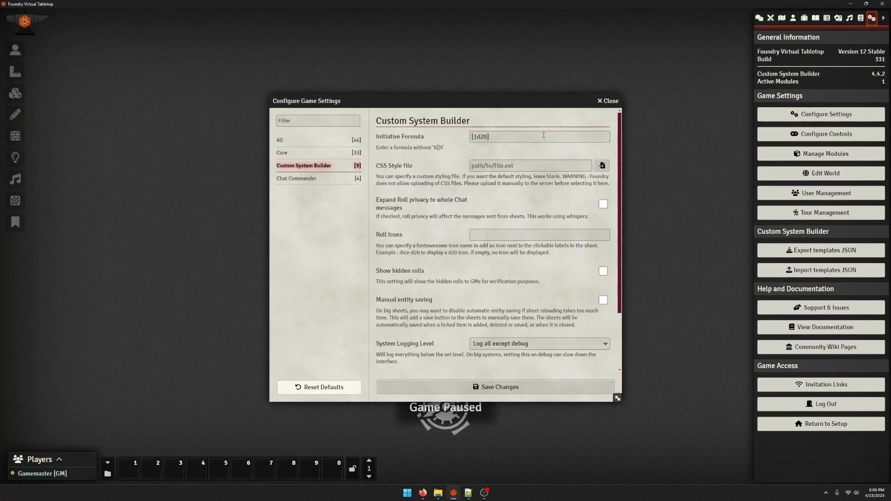
{"action": "left_click_drag", "start_coordinate": [463, 104], "coordinate": [588, 72]}
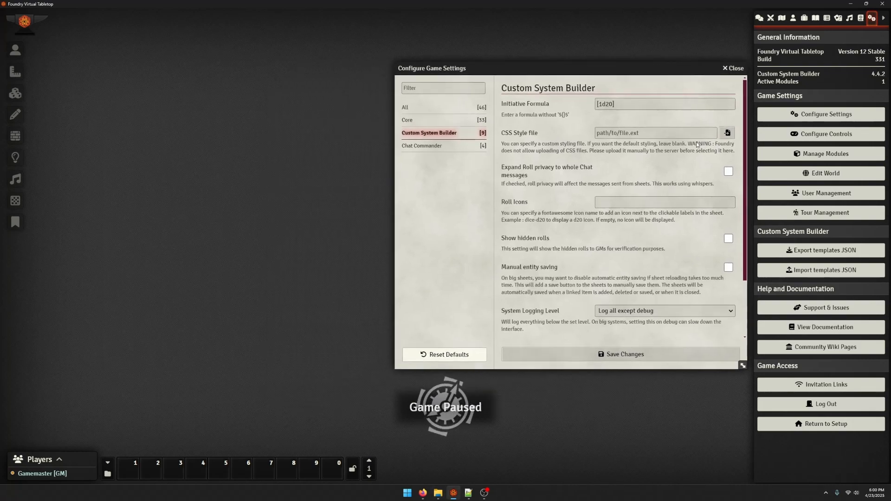
Open the FoundryVTT user data folder in File Explorer and browse to the tutorial world folder under Data/worlds
{"action": "left_click", "coordinate": [438, 493]}
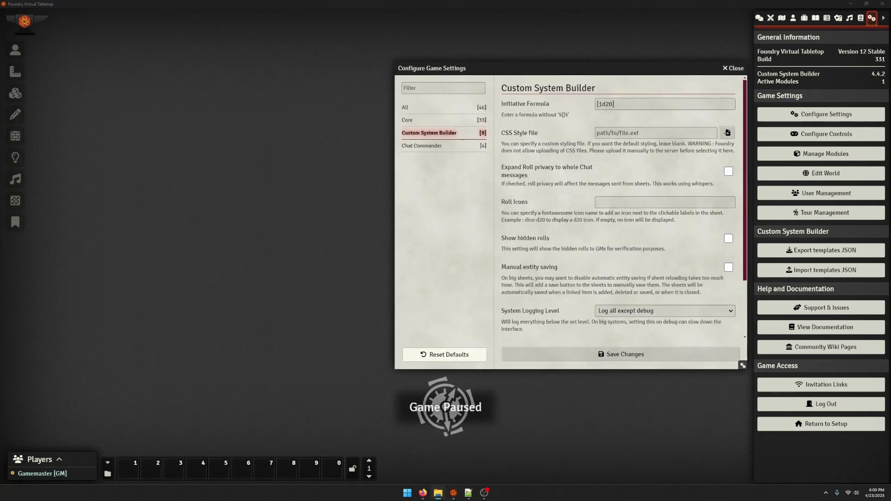
{"action": "left_click", "coordinate": [221, 408]}
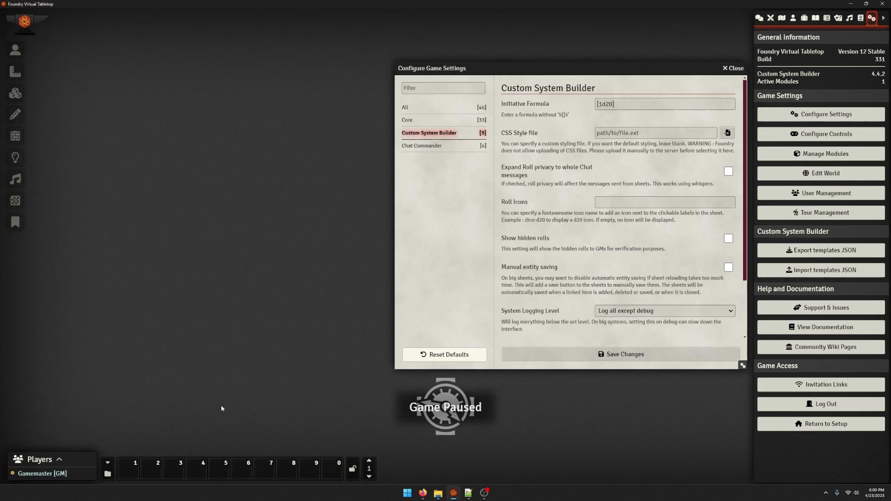
{"action": "left_click", "coordinate": [454, 494]}
{"action": "right_click", "coordinate": [454, 494]}
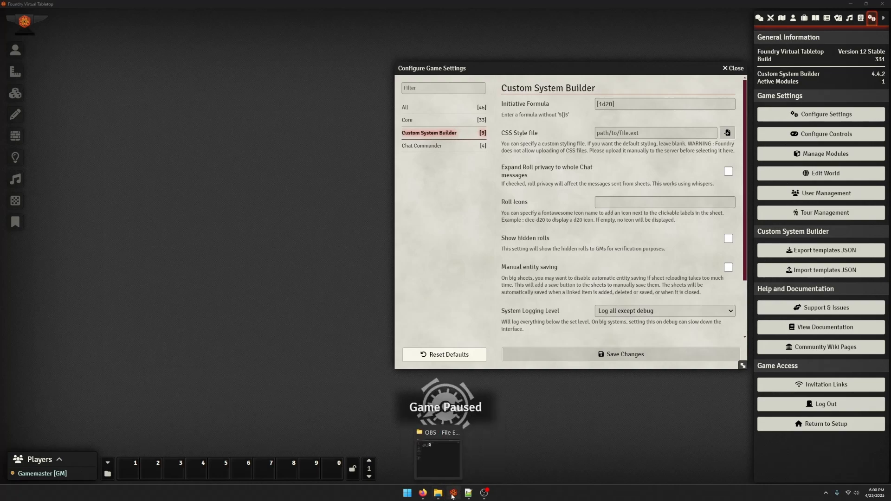
{"action": "left_click", "coordinate": [452, 423]}
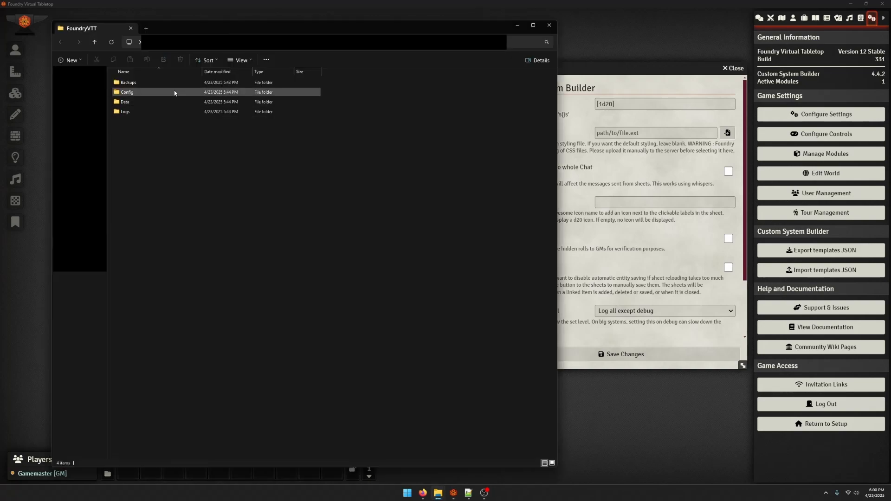
{"action": "double_click", "coordinate": [171, 102]}
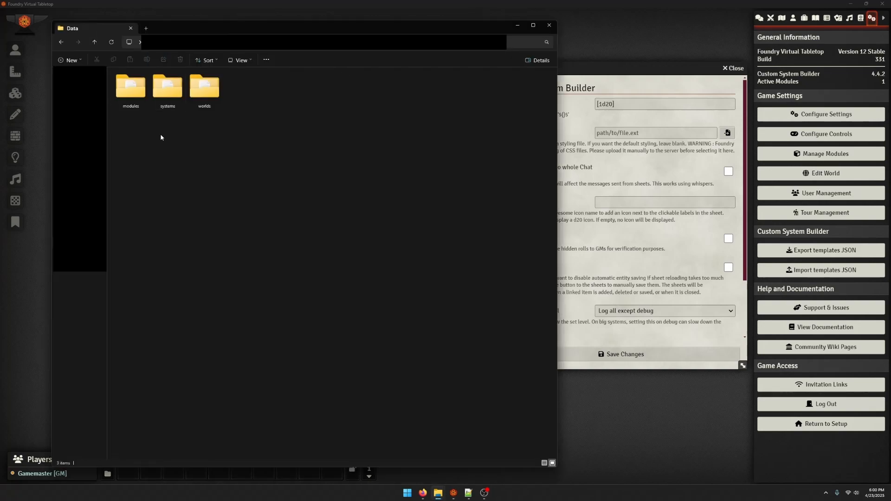
{"action": "double_click", "coordinate": [202, 96]}
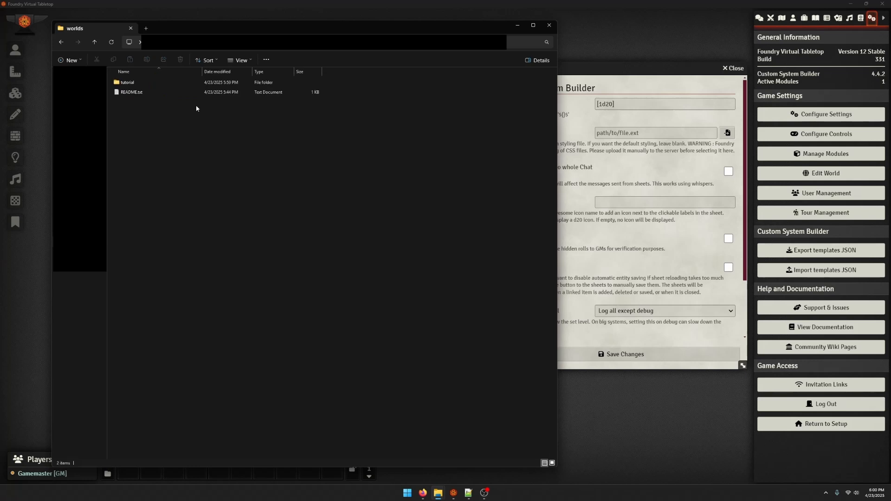
{"action": "double_click", "coordinate": [175, 84]}
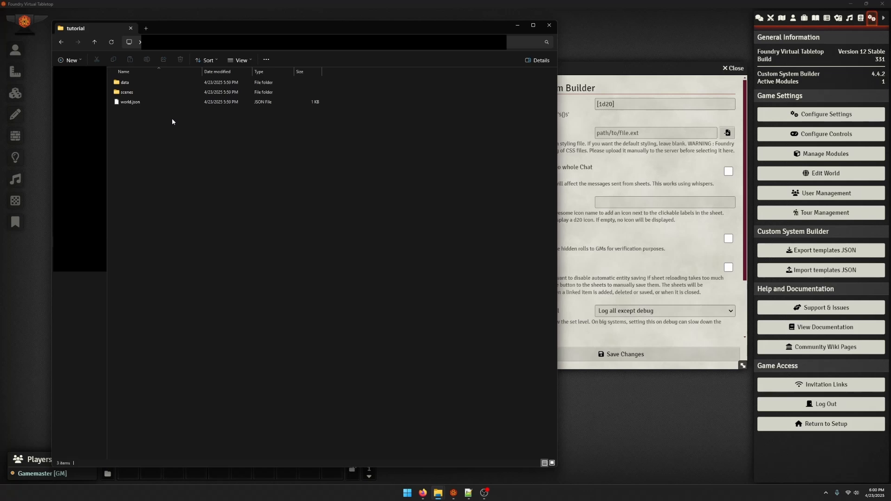
Switch to Notepad++, save the blank document in the tutorial folder as customcss.css using All types, and open it from that folder
{"action": "left_click", "coordinate": [470, 494]}
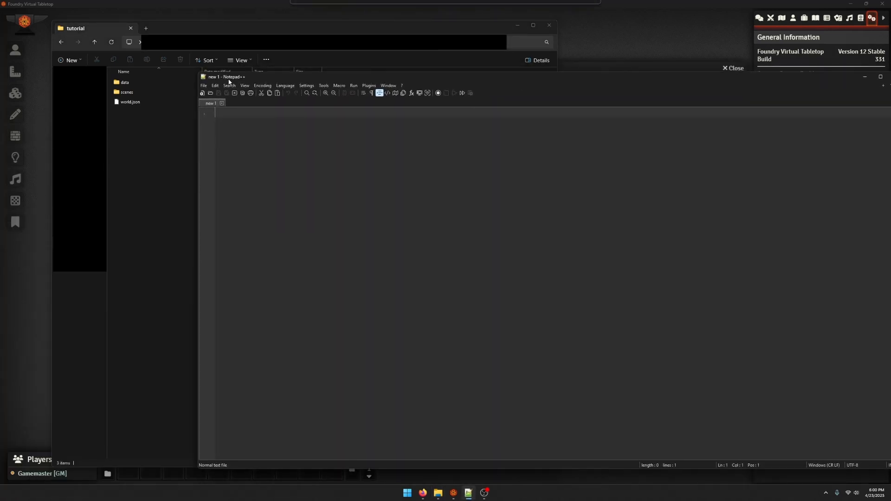
{"action": "left_click_drag", "start_coordinate": [148, 88], "coordinate": [199, 89]}
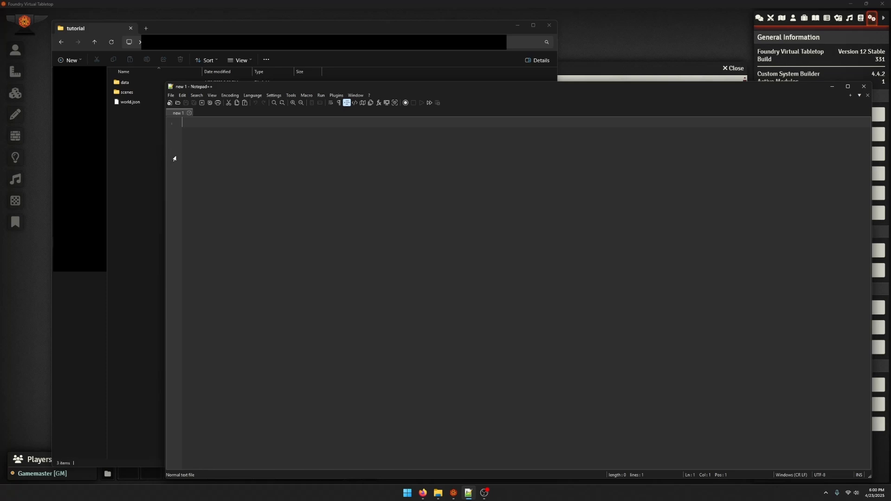
{"action": "left_click", "coordinate": [170, 95]}
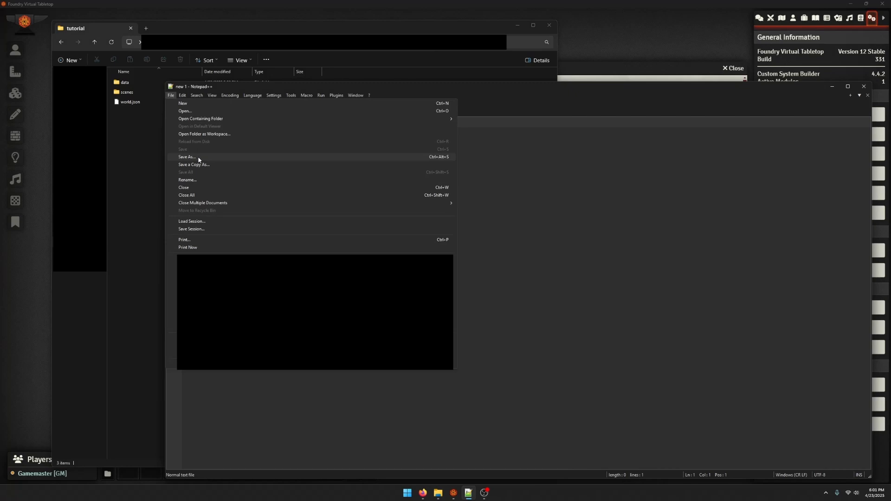
{"action": "left_click", "coordinate": [199, 158]}
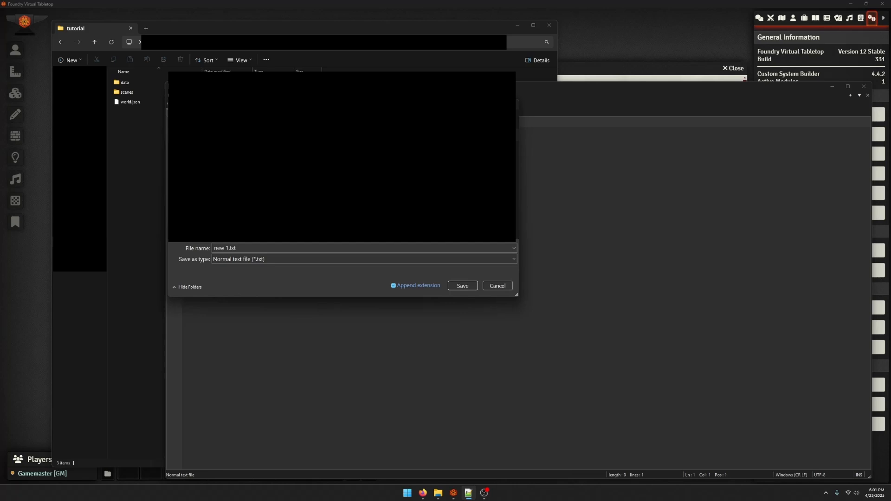
{"action": "left_click", "coordinate": [275, 258]}
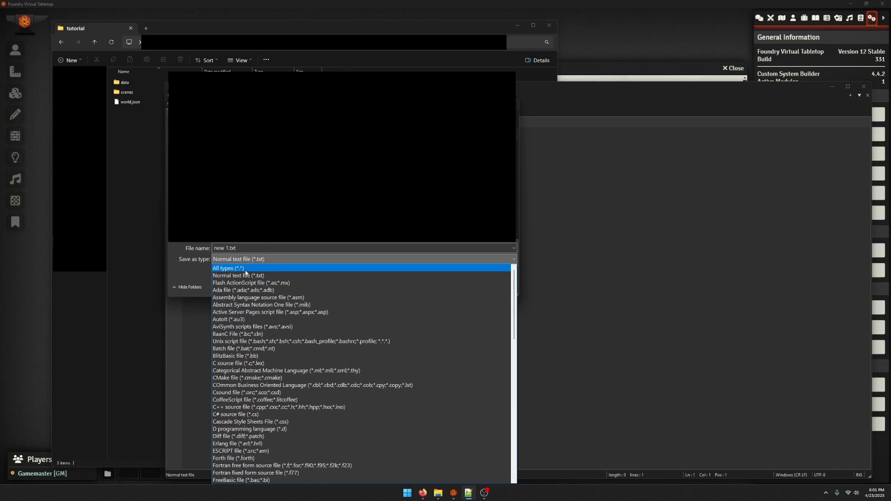
{"action": "left_click", "coordinate": [246, 271]}
{"action": "left_click", "coordinate": [245, 247]}
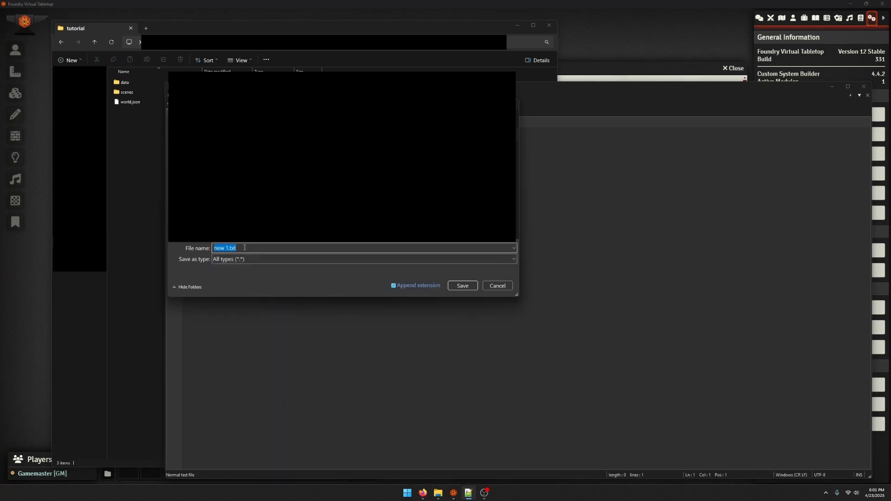
{"action": "type", "text": "customcss.css"}
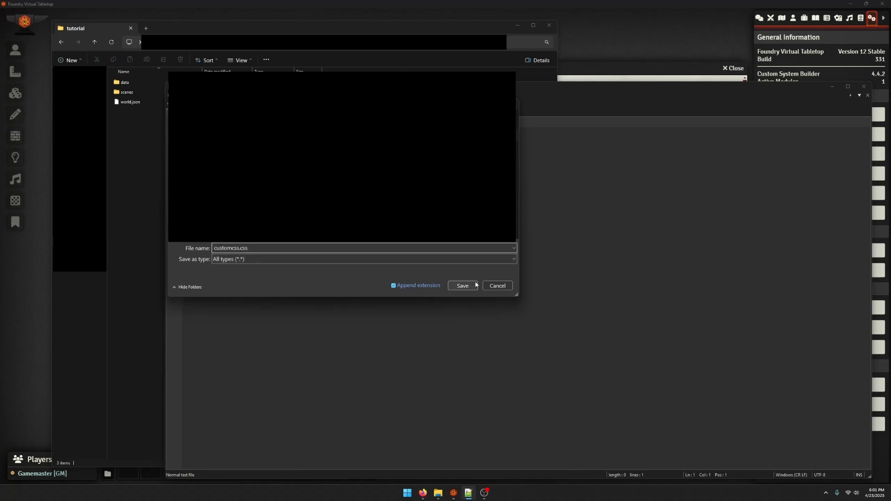
{"action": "left_click", "coordinate": [462, 285]}
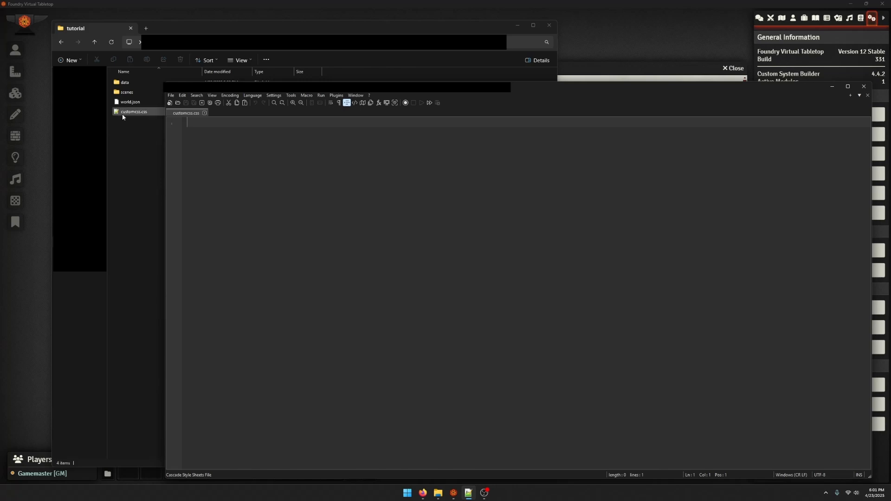
{"action": "left_click", "coordinate": [123, 120]}
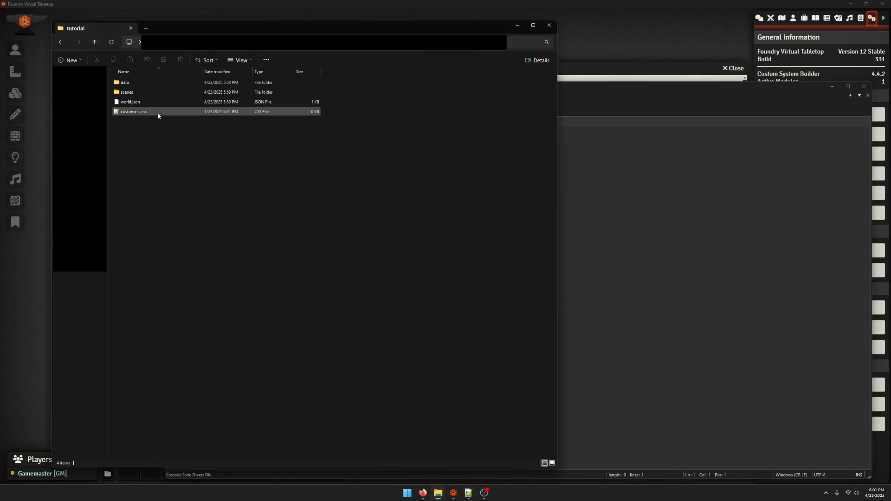
{"action": "double_click", "coordinate": [264, 115]}
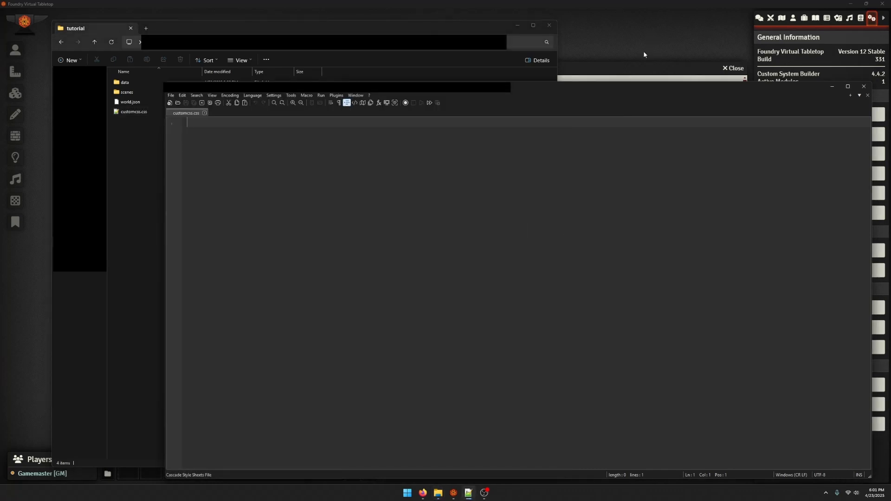
Back in Foundry, browse to worlds/tutorial for the CSS Style file setting and select world.json as a placeholder path
{"action": "left_click", "coordinate": [637, 63]}
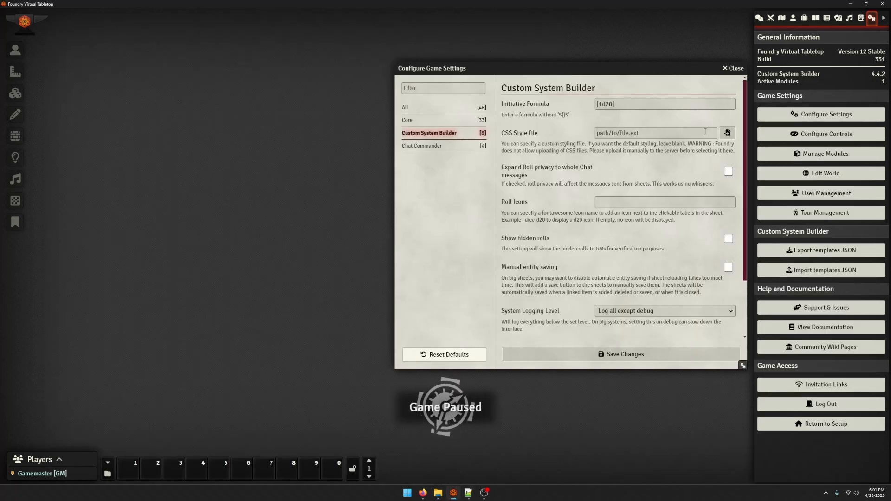
{"action": "left_click", "coordinate": [727, 133]}
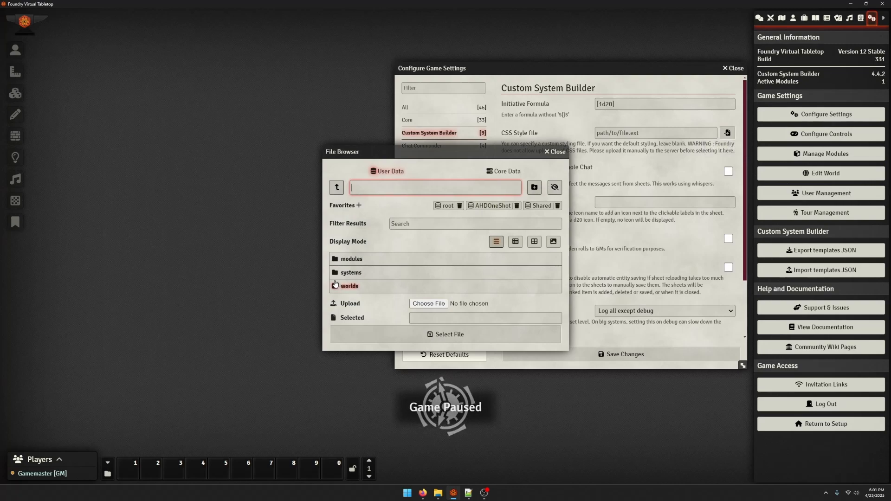
{"action": "left_click", "coordinate": [349, 260]}
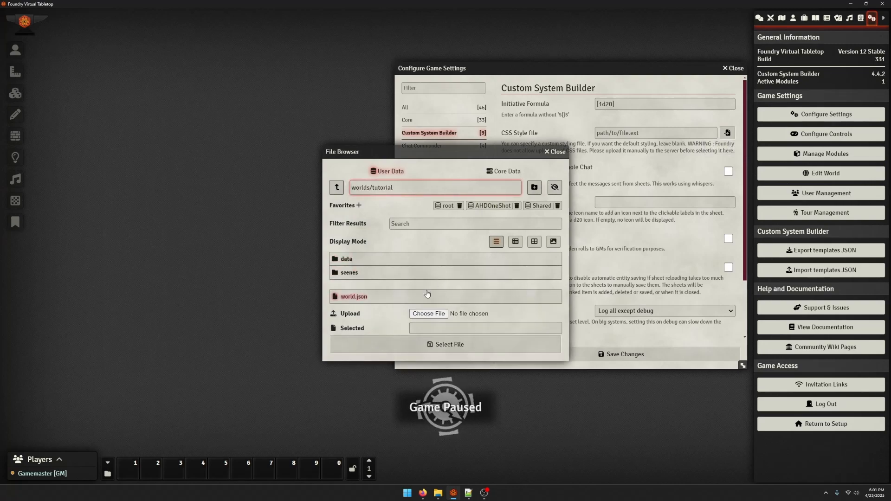
{"action": "left_click", "coordinate": [472, 342]}
{"action": "left_click", "coordinate": [397, 297]}
{"action": "left_click", "coordinate": [400, 344]}
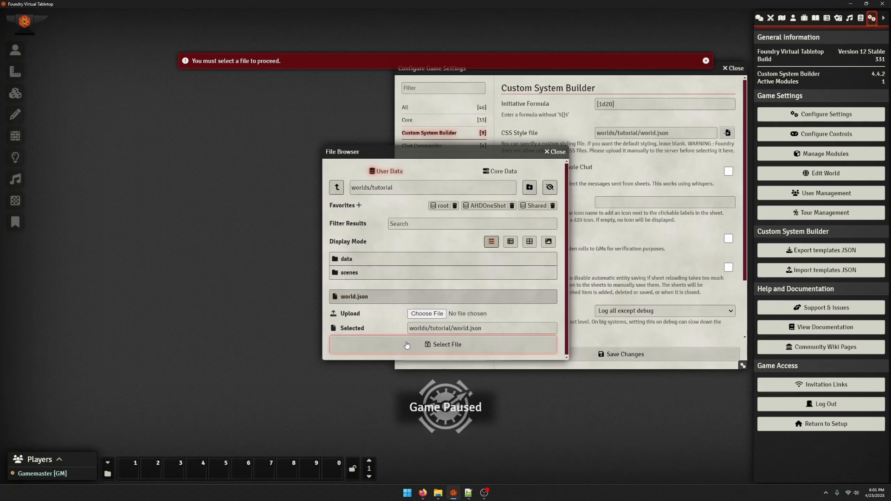
Change the CSS Style file path to worlds/tutorial/customcss.css and save the settings
{"action": "left_click", "coordinate": [701, 130]}
{"action": "key", "text": "BackSpace"}
{"action": "key", "text": "BackSpace"}
{"action": "key", "text": "BackSpace"}
{"action": "key", "text": "BackSpace"}
{"action": "key", "text": "BackSpace"}
{"action": "key", "text": "BackSpace"}
{"action": "key", "text": "BackSpace"}
{"action": "key", "text": "BackSpace"}
{"action": "key", "text": "BackSpace"}
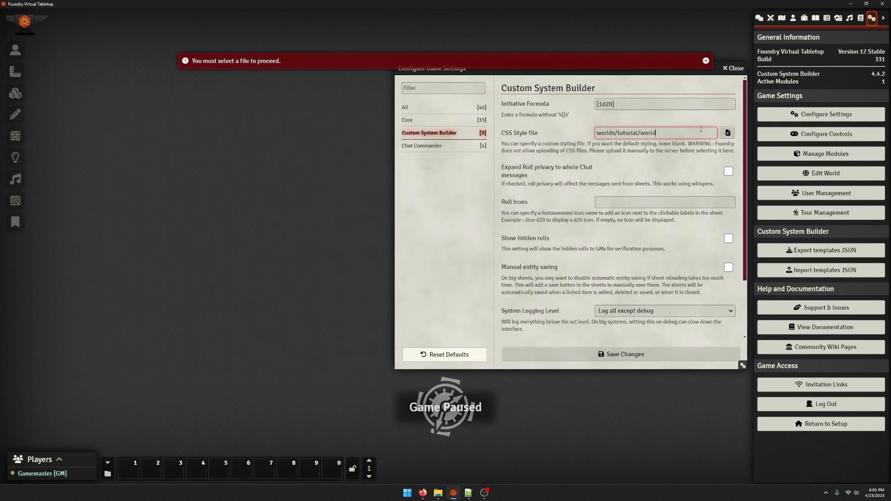
{"action": "type", "text": "custom"}
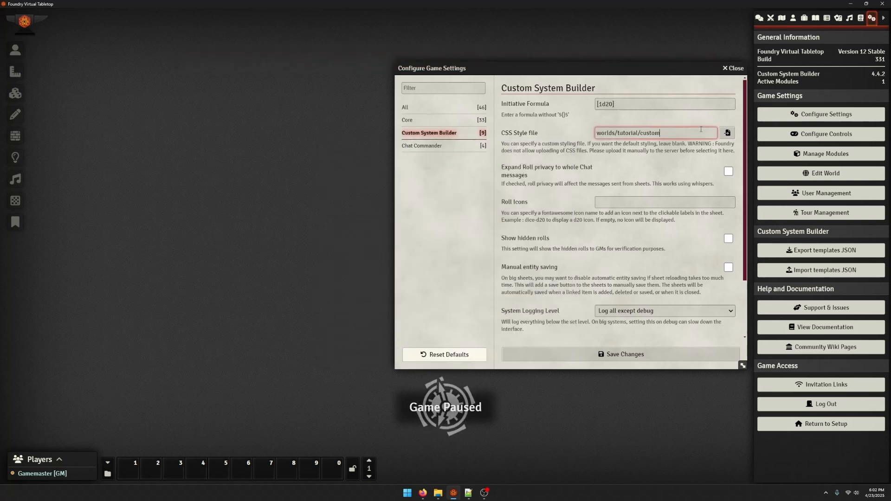
{"action": "type", "text": "css.css"}
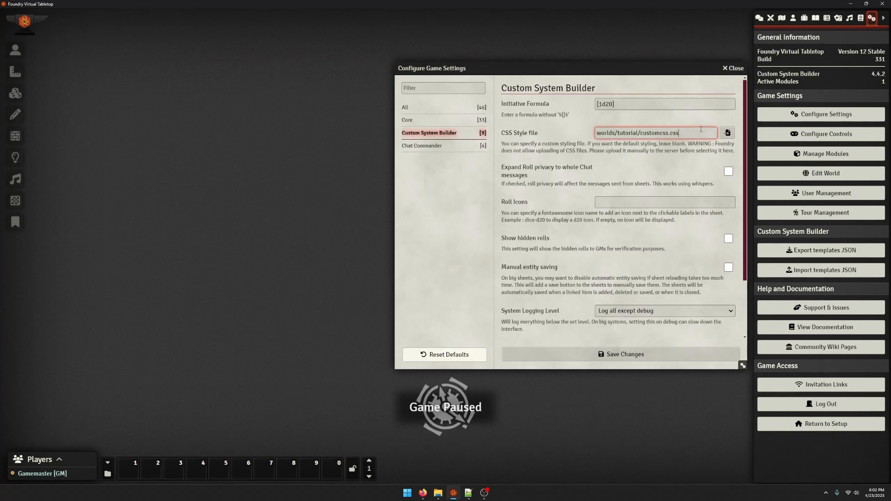
{"action": "left_click", "coordinate": [637, 354]}
Test the style file by saving the rule "* { color: red; }" in customcss.css in Notepad++ and reloading Foundry
{"action": "left_click", "coordinate": [469, 492]}
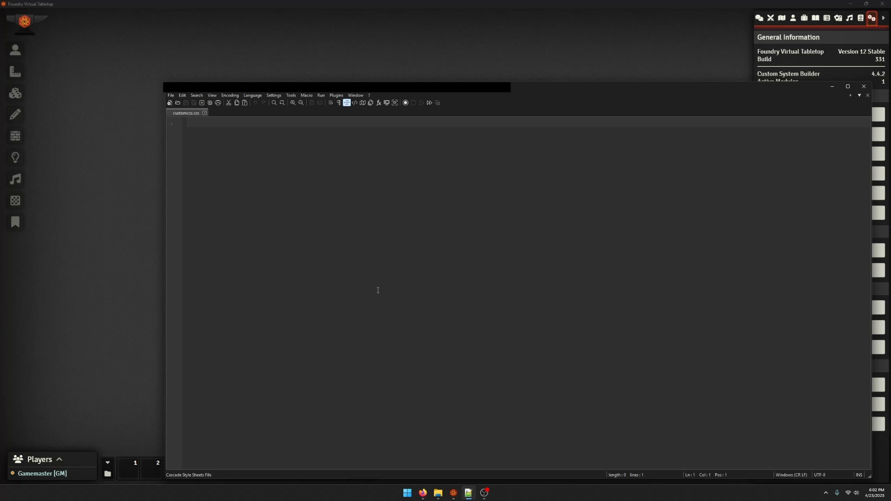
{"action": "type", "text": "* {"}
{"action": "key", "text": "Return"}
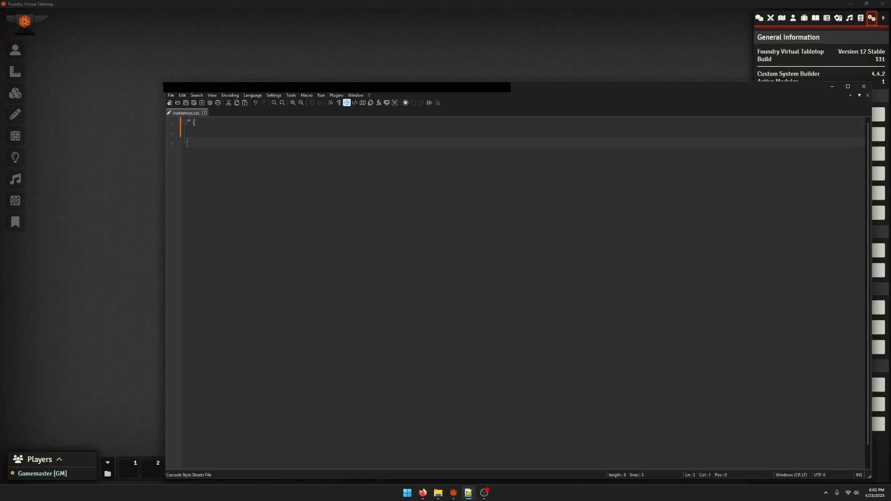
{"action": "type", "text": "}"}
{"action": "key", "text": "Up"}
{"action": "key", "text": "shift+Left"}
{"action": "key", "text": "Right"}
{"action": "type", "text": "color: red;"}
{"action": "left_click_drag", "start_coordinate": [209, 133], "coordinate": [199, 138]}
{"action": "left_click", "coordinate": [185, 104]}
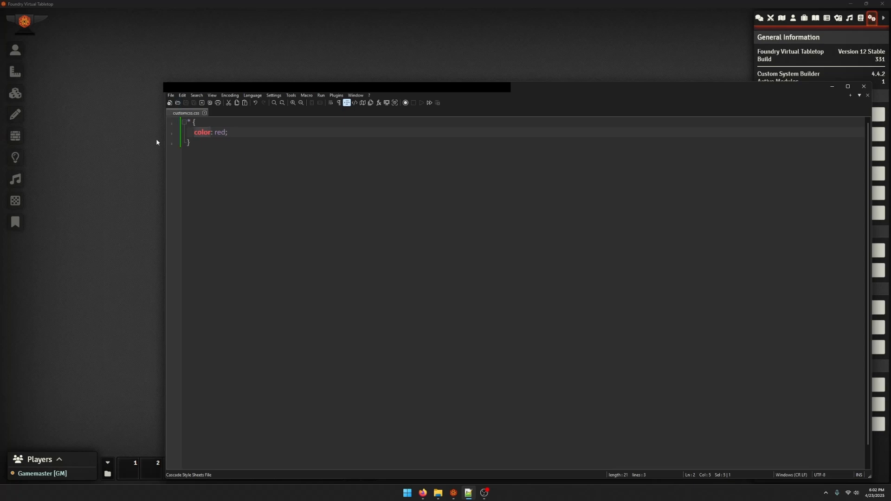
{"action": "left_click", "coordinate": [60, 186]}
{"action": "key", "text": "F5"}
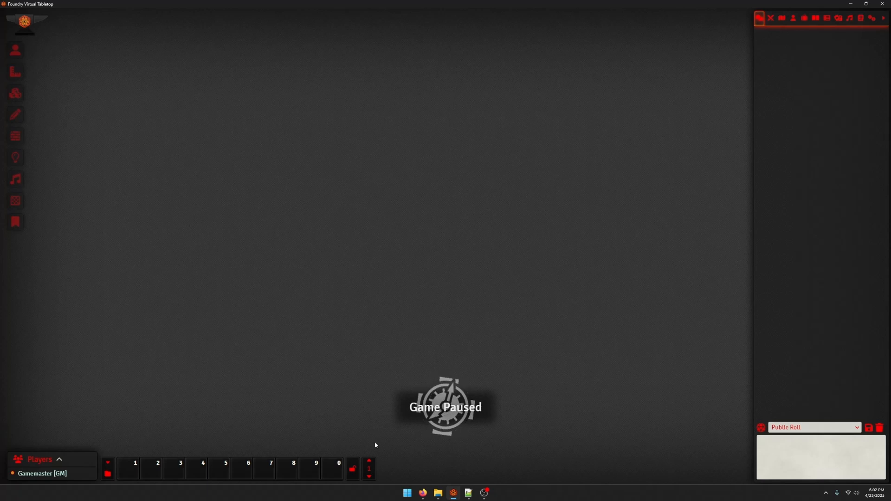
Delete the test rule from customcss.css in Notepad++, save the empty file and reload Foundry
{"action": "left_click", "coordinate": [469, 493]}
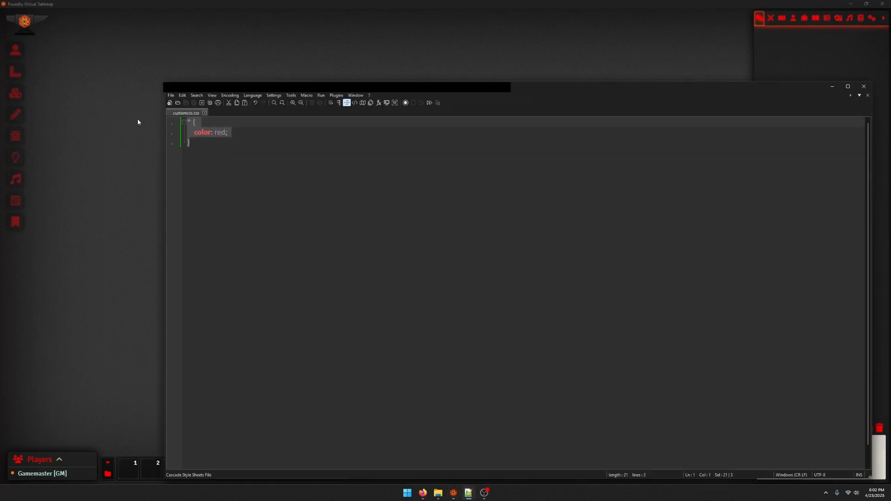
{"action": "key", "text": "Delete"}
{"action": "key", "text": "ctrl+s"}
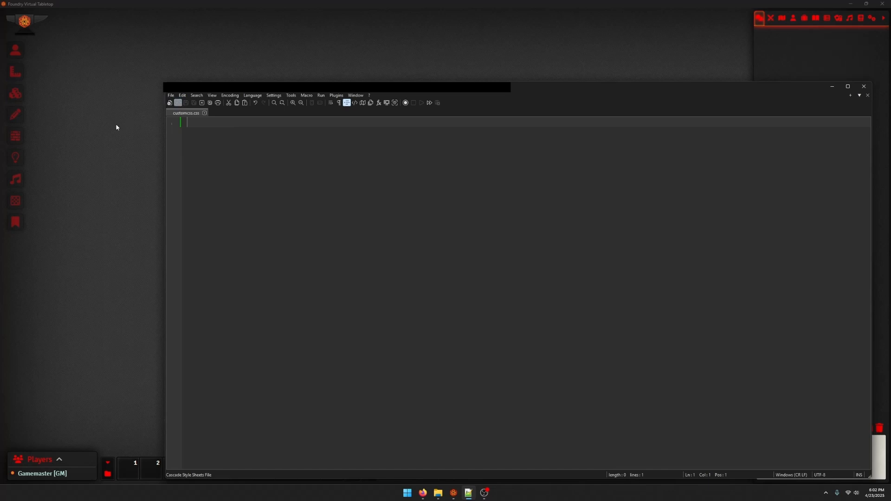
{"action": "left_click", "coordinate": [116, 124]}
{"action": "key", "text": "F5"}
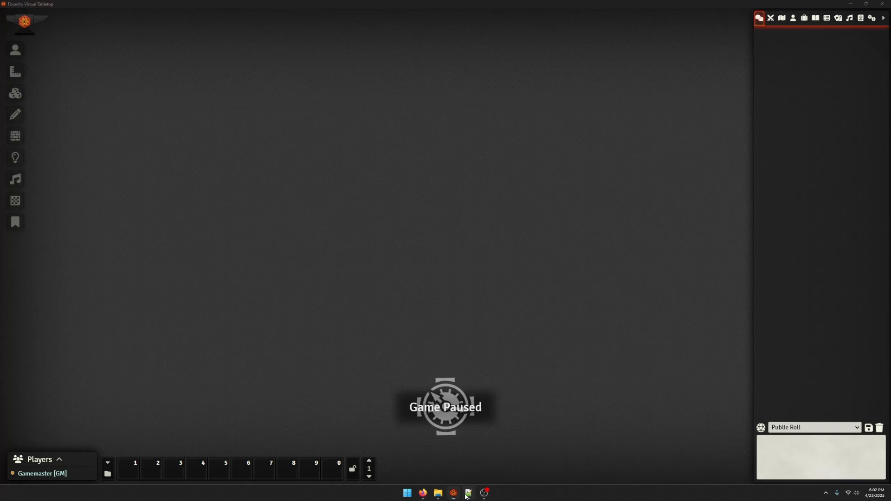
Minimize Notepad++ and, in Foundry's module management, activate Custom CSS with its CodeMirror dependency, save and reload the application
{"action": "left_click", "coordinate": [468, 493]}
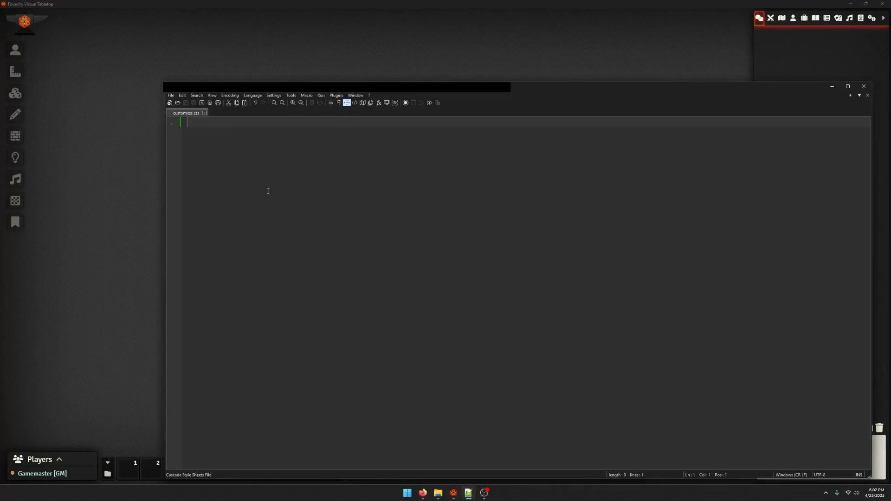
{"action": "left_click", "coordinate": [831, 88]}
{"action": "left_click", "coordinate": [883, 19]}
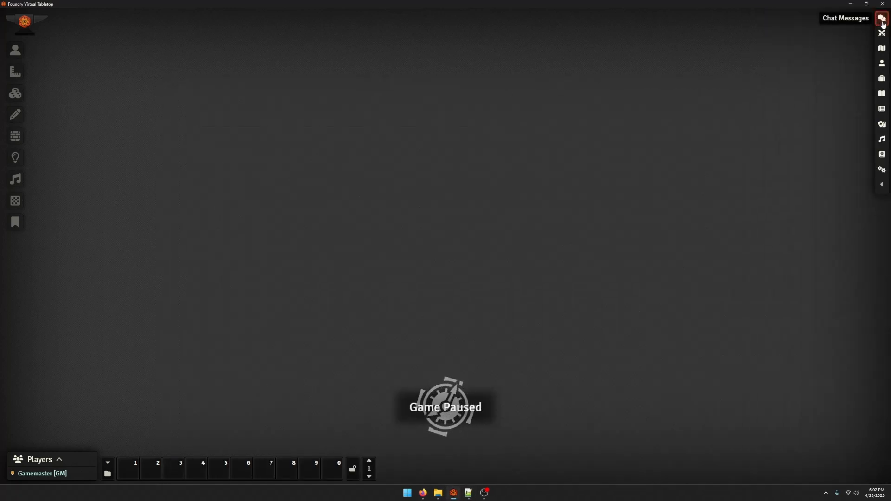
{"action": "left_click", "coordinate": [882, 184]}
{"action": "left_click", "coordinate": [872, 19]}
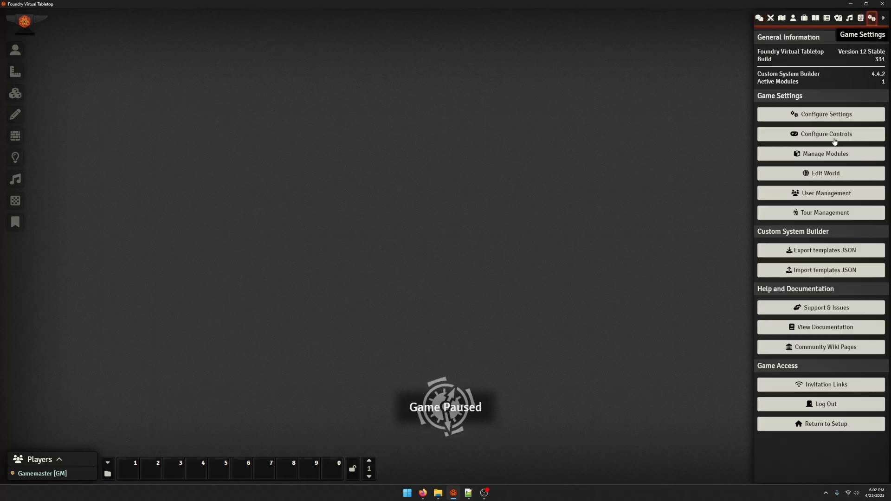
{"action": "left_click", "coordinate": [833, 153]}
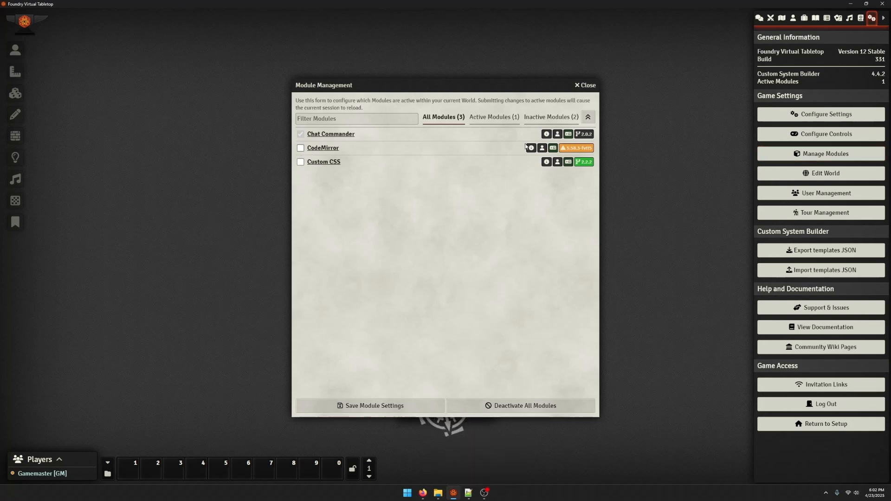
{"action": "left_click", "coordinate": [299, 161]}
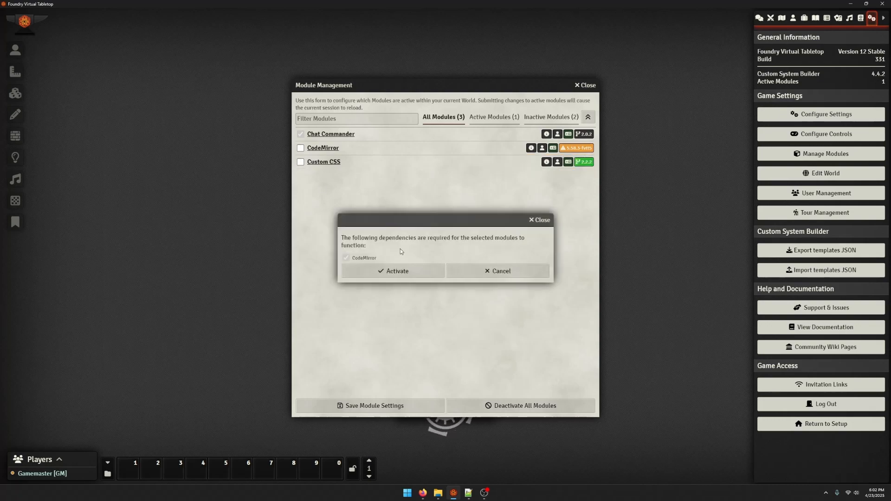
{"action": "left_click", "coordinate": [405, 272]}
{"action": "left_click", "coordinate": [402, 405]}
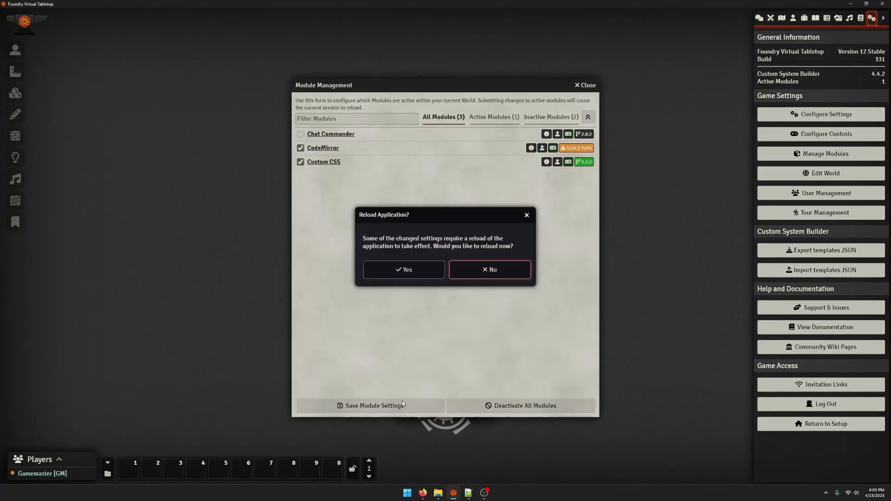
{"action": "left_click", "coordinate": [409, 268]}
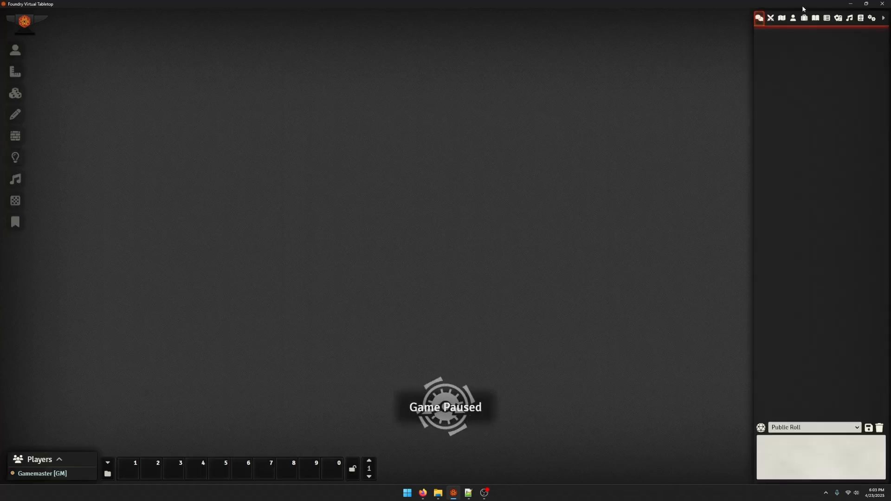
Replace the Global Styles in the Custom CSS module's rules with "* { color: red; }" and save them
{"action": "left_click", "coordinate": [872, 18]}
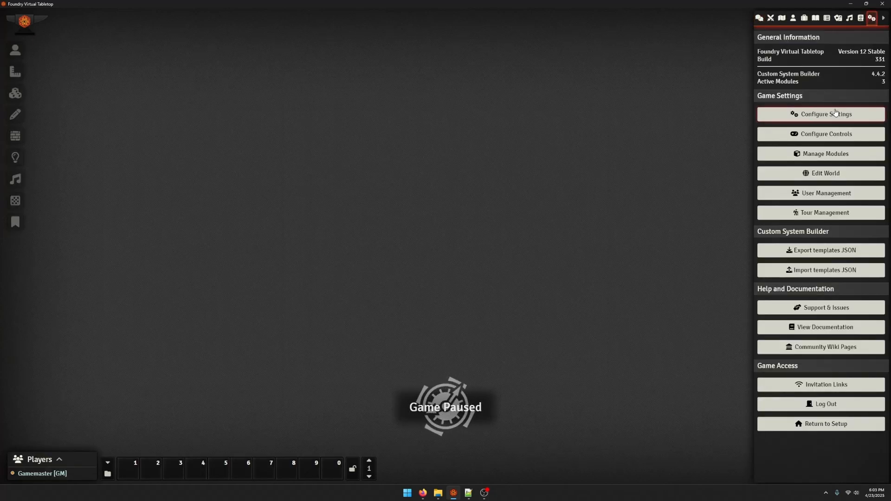
{"action": "left_click", "coordinate": [835, 113]}
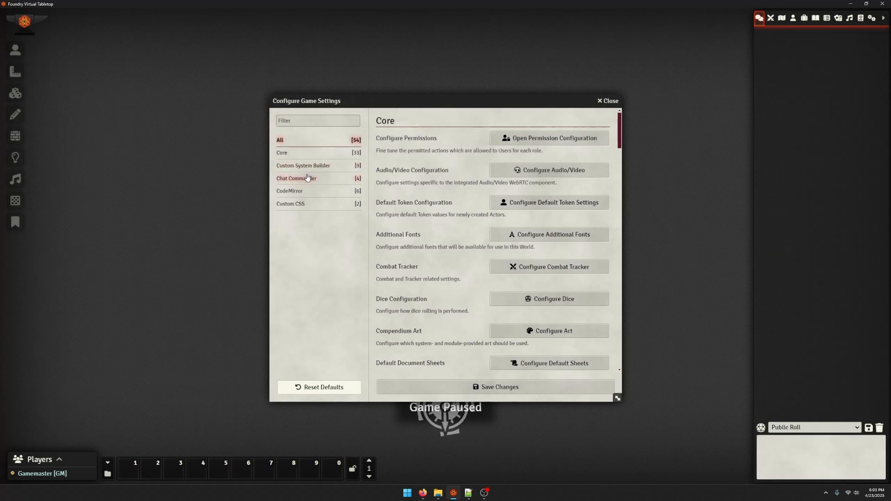
{"action": "left_click", "coordinate": [299, 203]}
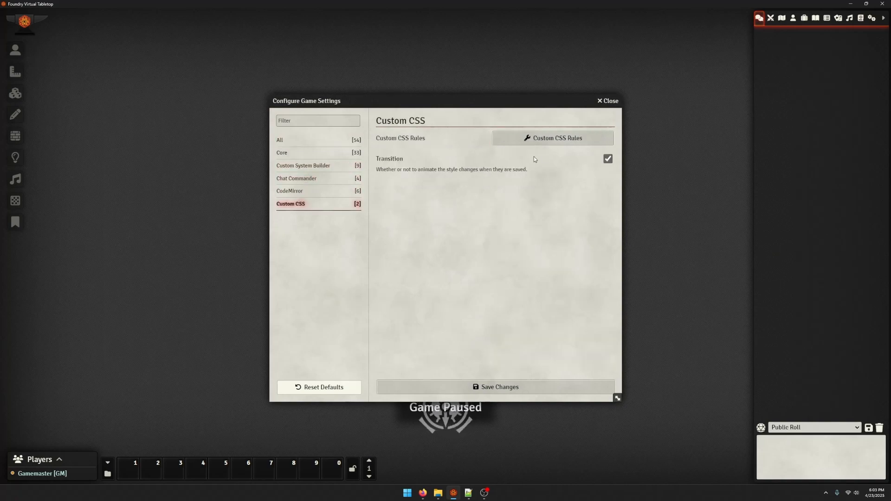
{"action": "left_click", "coordinate": [533, 138]}
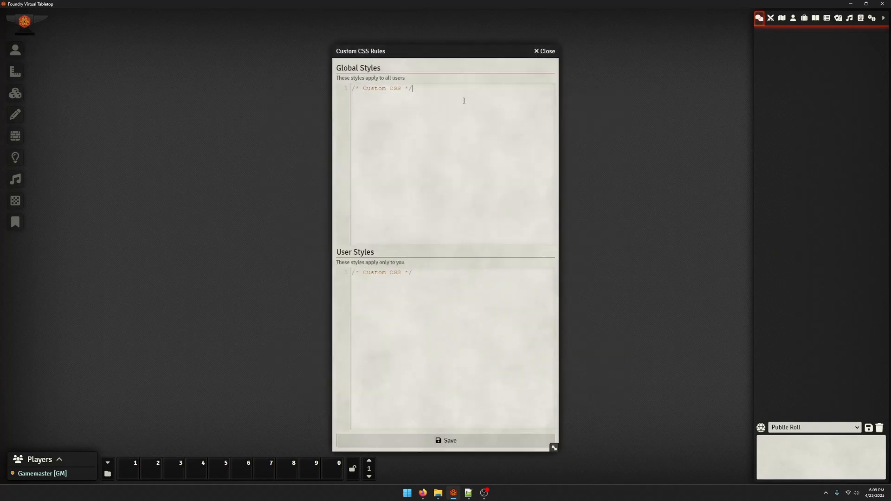
{"action": "left_click", "coordinate": [463, 101]}
{"action": "key", "text": "ctrl+a"}
{"action": "key", "text": "BackSpace"}
{"action": "type", "text": "color"}
{"action": "left_click", "coordinate": [456, 442]}
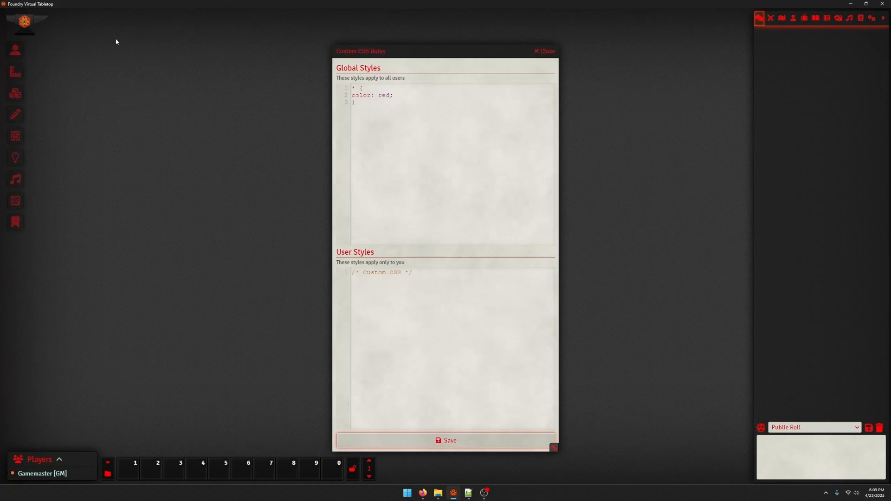
Test the declaration "margin-right: 5px;" in place of the color in Global Styles, save it, and delete the test rule
{"action": "left_click_drag", "start_coordinate": [397, 46], "coordinate": [122, 15]}
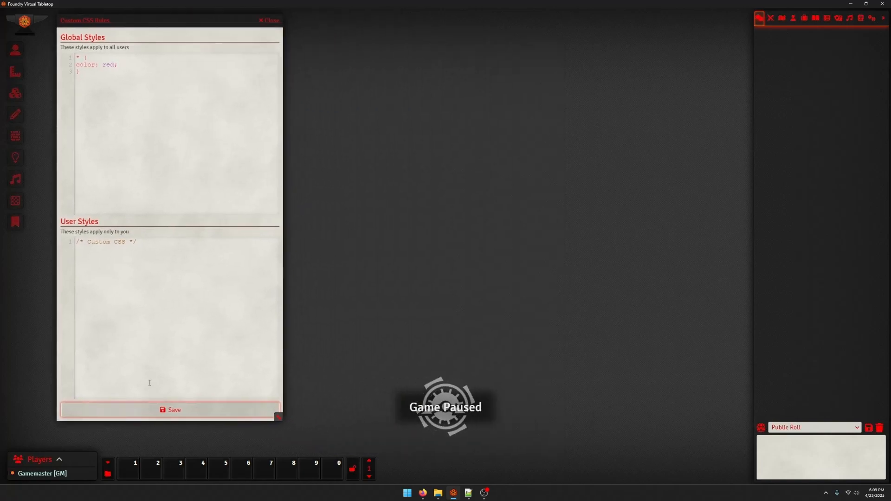
{"action": "left_click", "coordinate": [153, 78]}
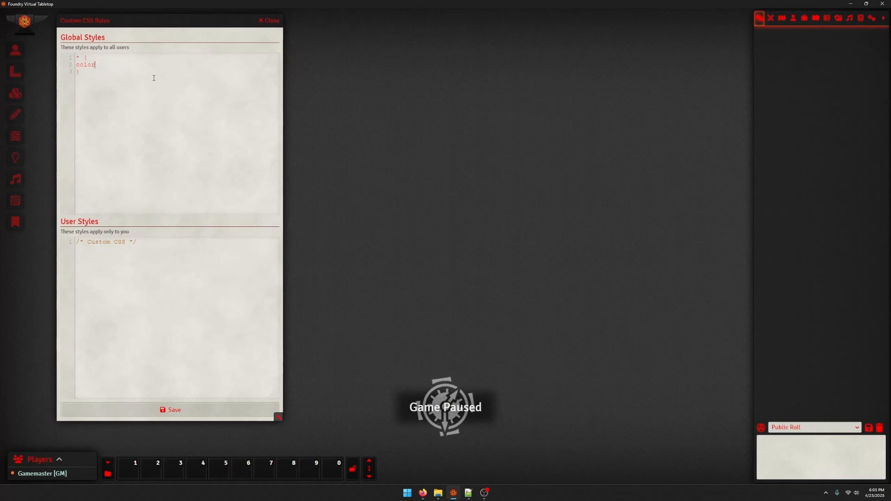
{"action": "key", "text": "BackSpace"}
{"action": "key", "text": "BackSpace"}
{"action": "key", "text": "BackSpace"}
{"action": "key", "text": "BackSpace"}
{"action": "key", "text": "BackSpace"}
{"action": "type", "text": "margin-right: 5px;"}
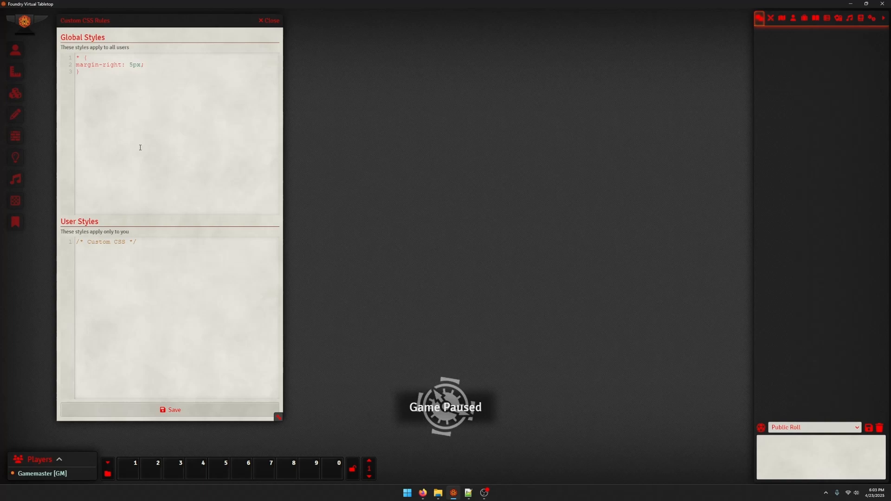
{"action": "left_click", "coordinate": [199, 412]}
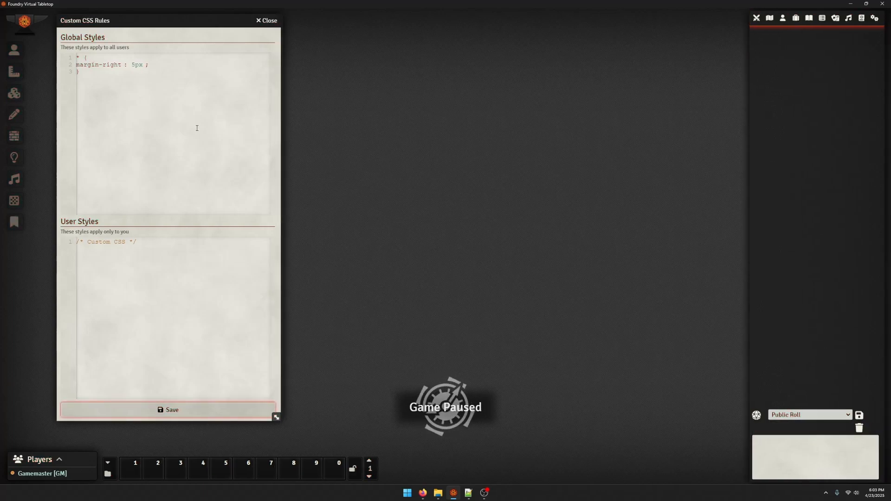
{"action": "left_click_drag", "start_coordinate": [68, 162], "coordinate": [76, 57]}
{"action": "key", "text": "BackSpace"}
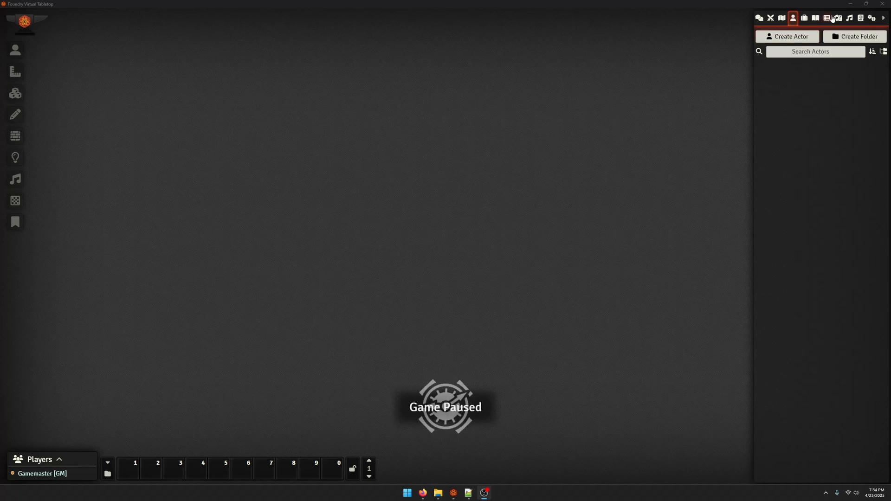
Create a new actor of type Template named _PlayerCharacter
{"action": "left_click", "coordinate": [804, 19]}
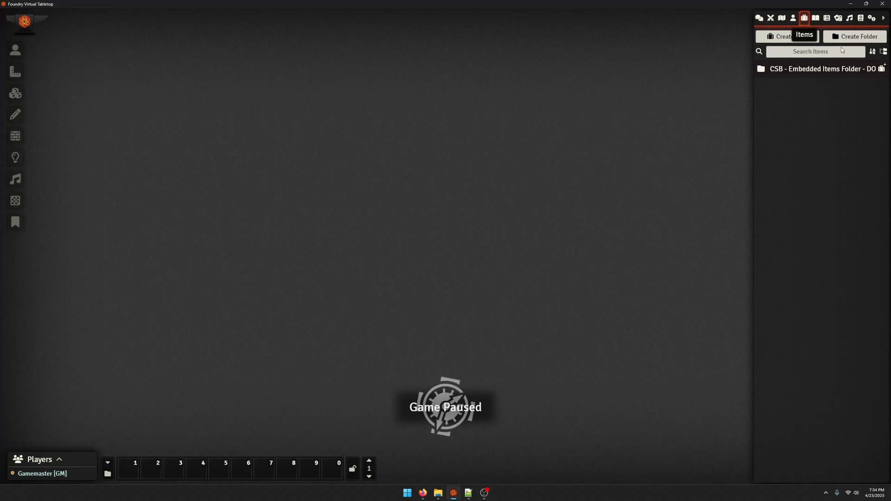
{"action": "left_click", "coordinate": [793, 18]}
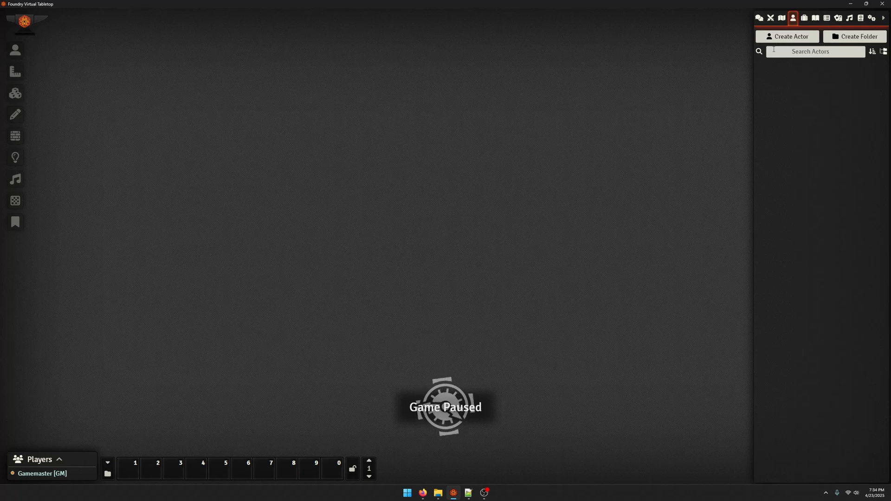
{"action": "left_click", "coordinate": [773, 40]}
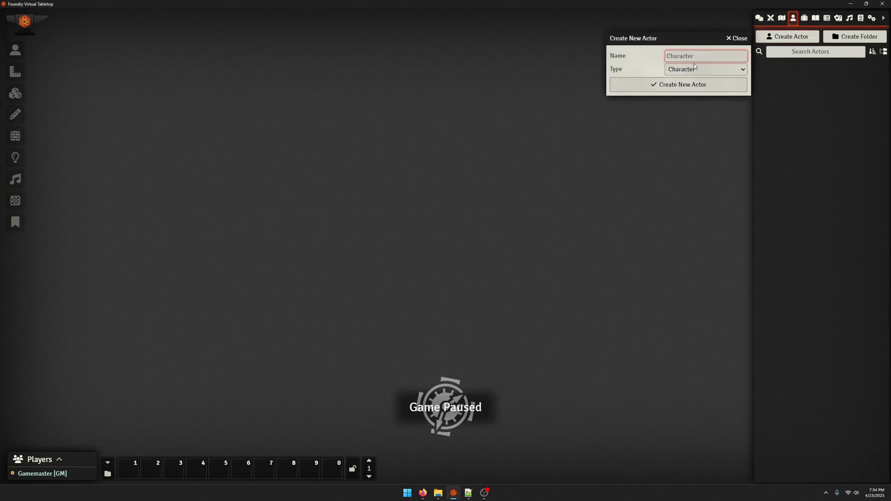
{"action": "left_click", "coordinate": [689, 69]}
{"action": "left_click", "coordinate": [690, 85]}
{"action": "left_click", "coordinate": [688, 55]}
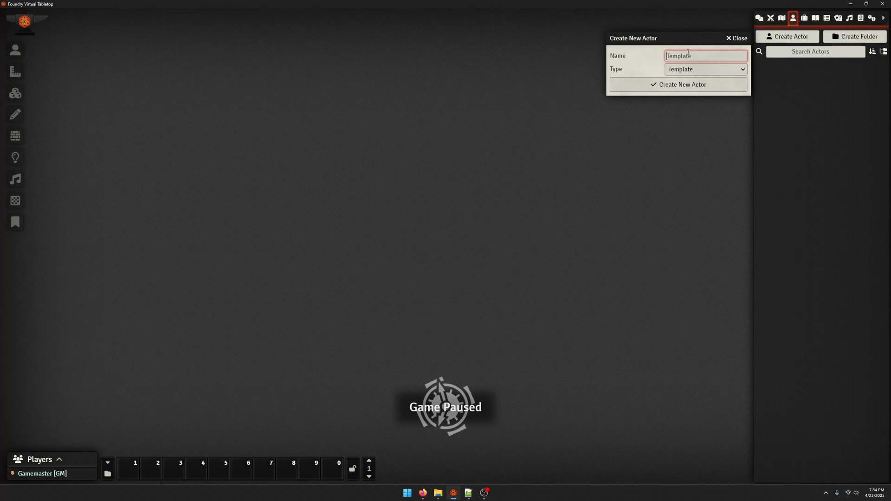
{"action": "type", "text": "_"}
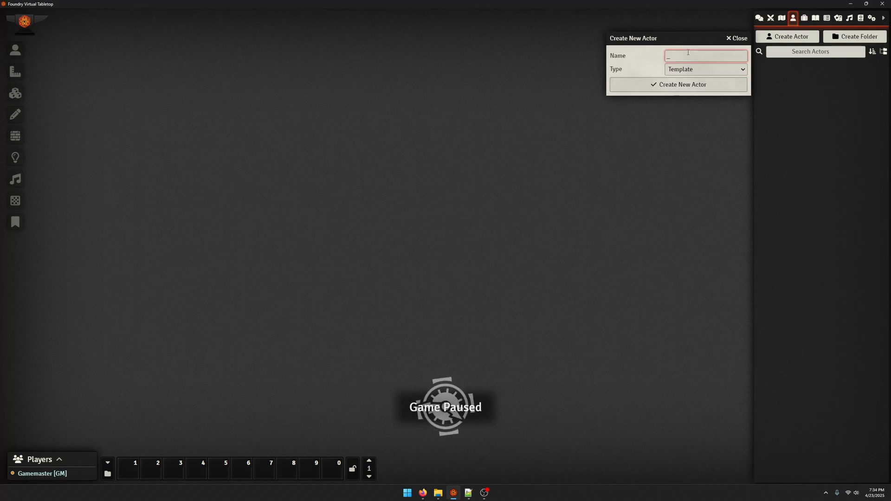
{"action": "type", "text": "PlayerCharacter"}
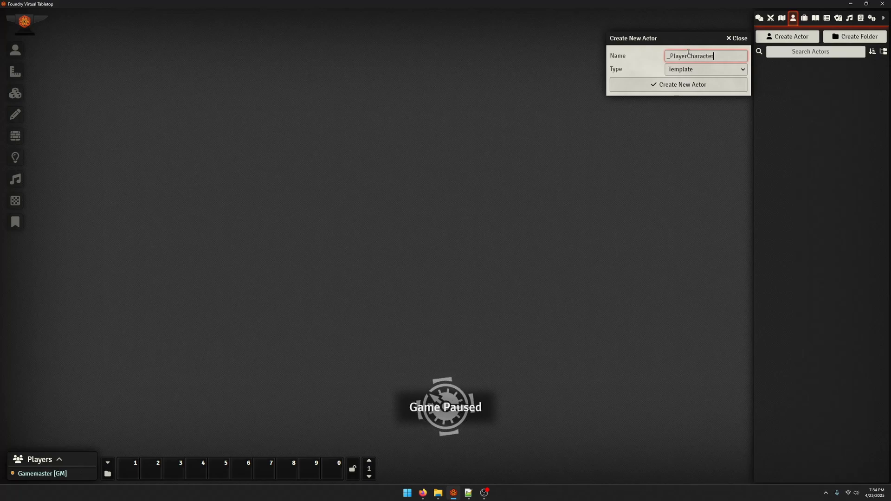
{"action": "key", "text": "Return"}
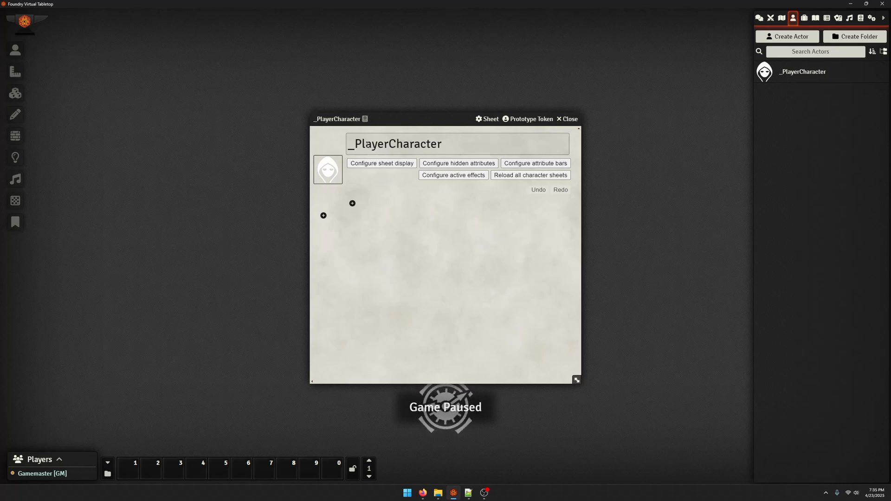
Set the profile picture height to 128 in the _PlayerCharacter sheet display settings and save
{"action": "left_click", "coordinate": [373, 171]}
{"action": "left_click_drag", "start_coordinate": [355, 187], "coordinate": [117, 115]}
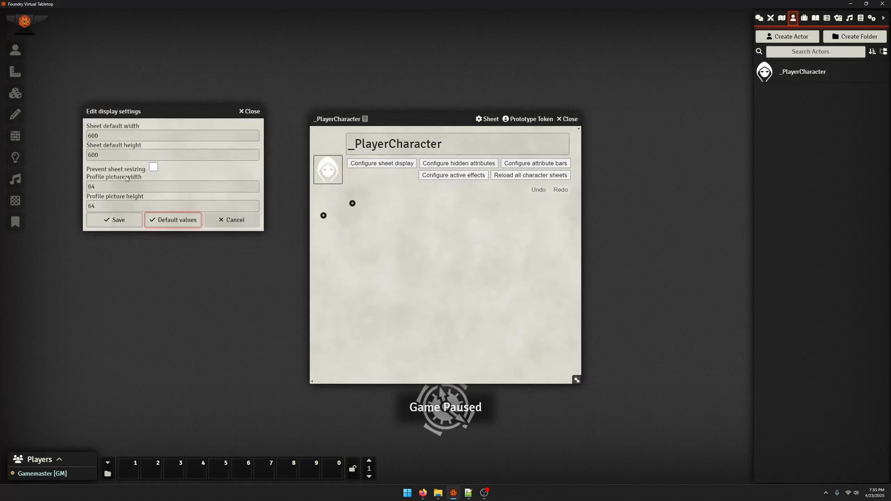
{"action": "left_click", "coordinate": [91, 186]}
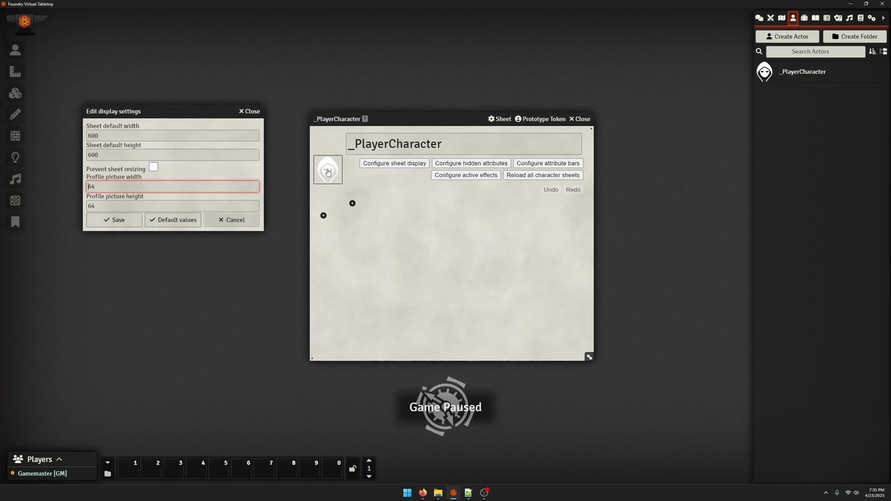
{"action": "double_click", "coordinate": [115, 189]}
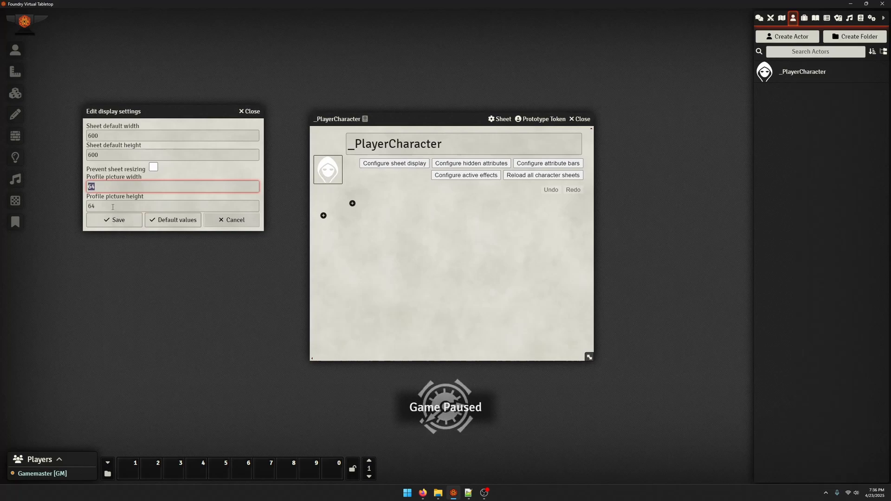
{"action": "key", "text": "Tab"}
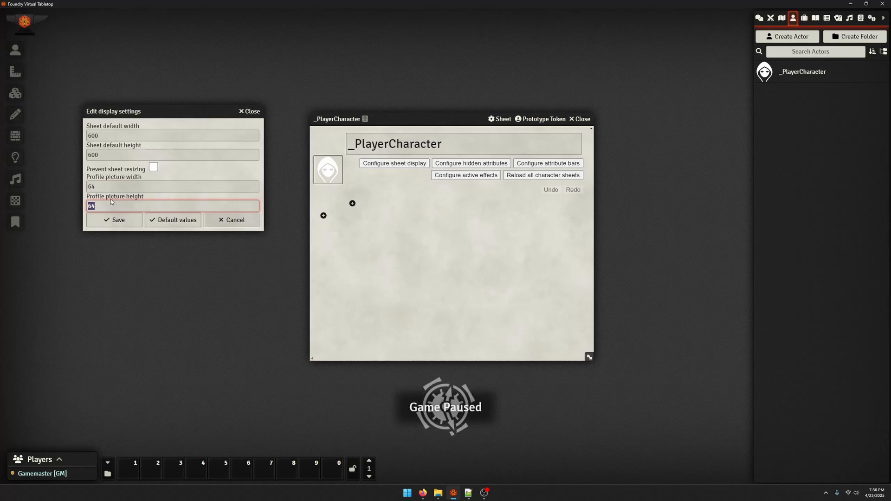
{"action": "left_click", "coordinate": [114, 219]}
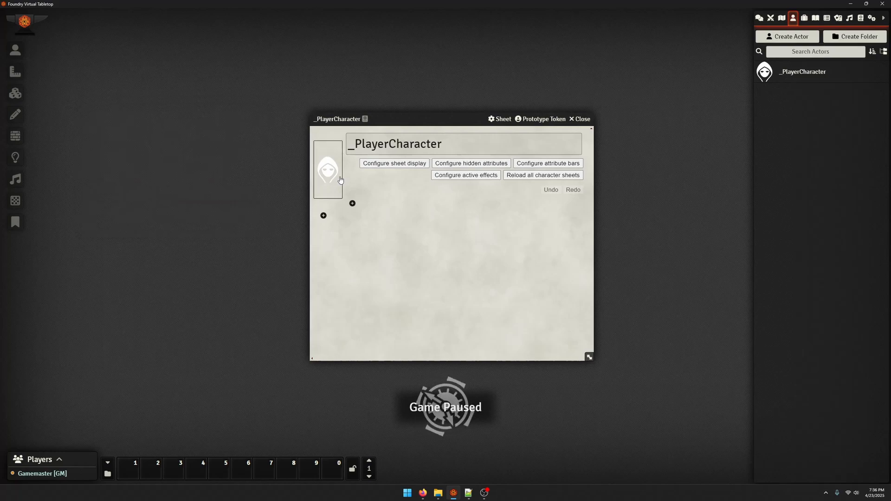
Increase the profile picture width in the sheet display settings so the picture is roughly square, and save
{"action": "left_click", "coordinate": [394, 164]}
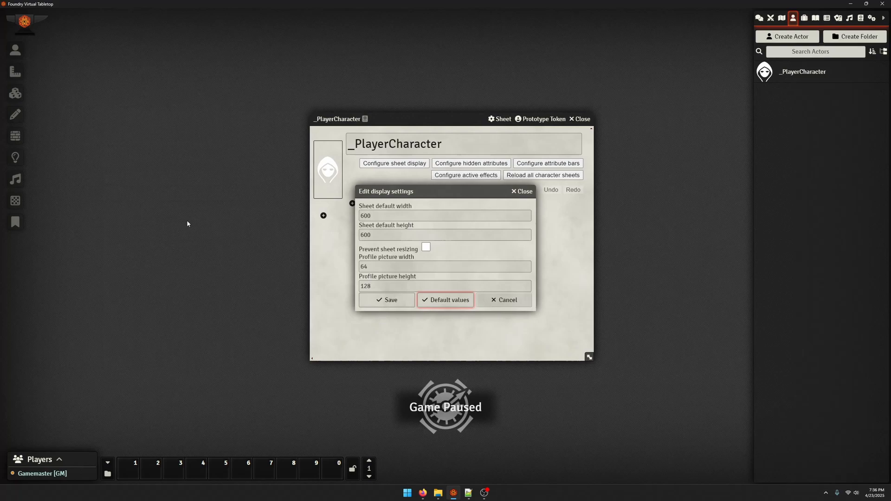
{"action": "double_click", "coordinate": [396, 267]}
{"action": "type", "text": "14"}
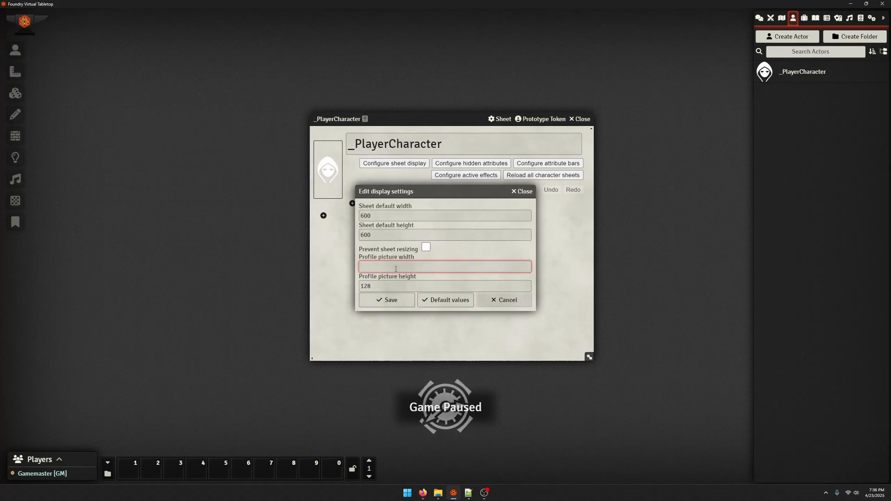
{"action": "left_click", "coordinate": [389, 300]}
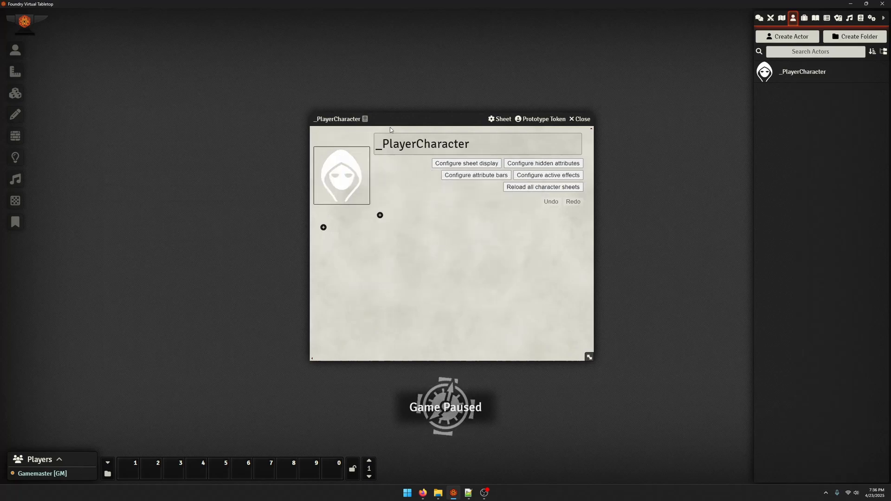
Move the _PlayerCharacter template sheet away from the centre of the canvas, up and to the left
{"action": "left_click_drag", "start_coordinate": [394, 118], "coordinate": [356, 104]}
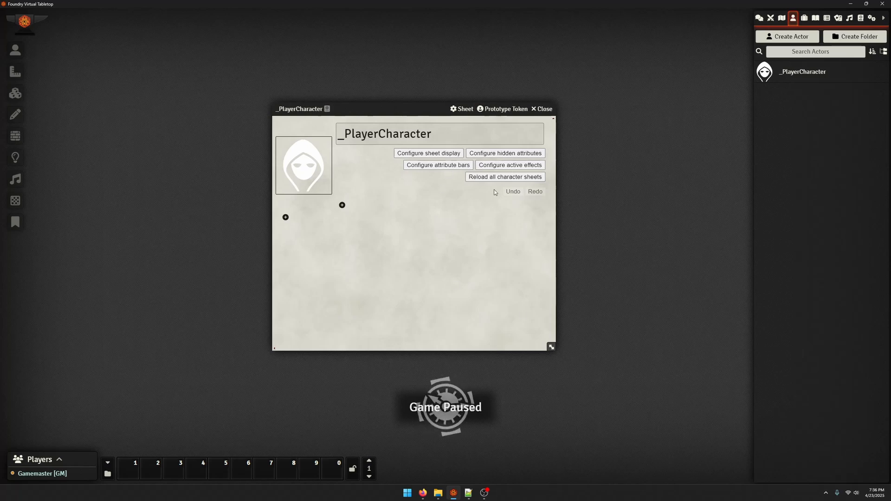
{"action": "left_click", "coordinate": [454, 169]}
{"action": "left_click", "coordinate": [560, 222]}
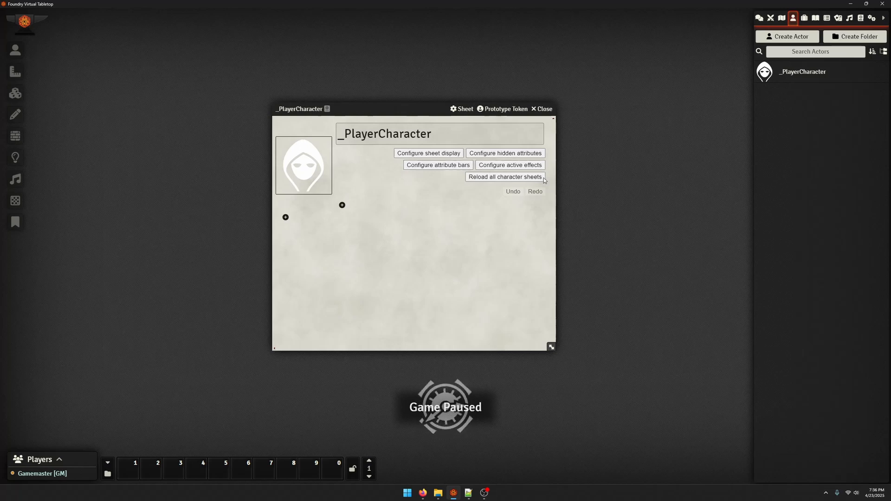
{"action": "left_click_drag", "start_coordinate": [396, 112], "coordinate": [308, 68]}
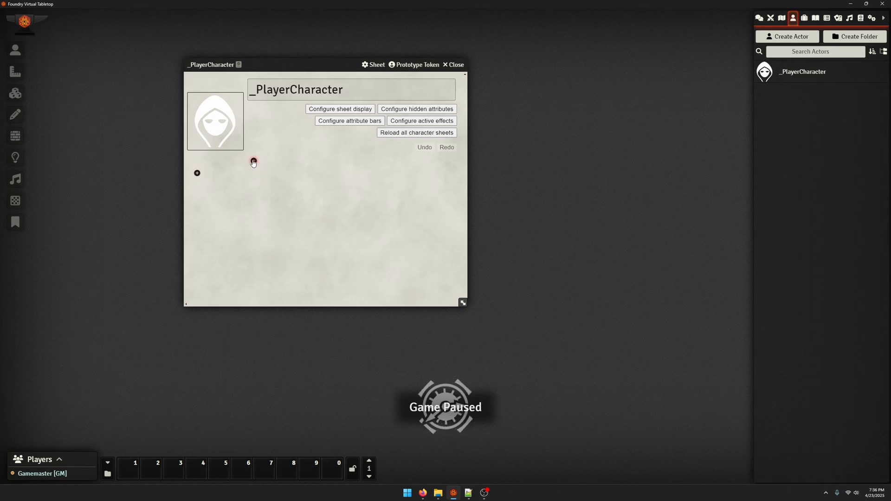
Examine the new-component settings and available component types for the _PlayerCharacter template body without adding a component
{"action": "left_click", "coordinate": [197, 174]}
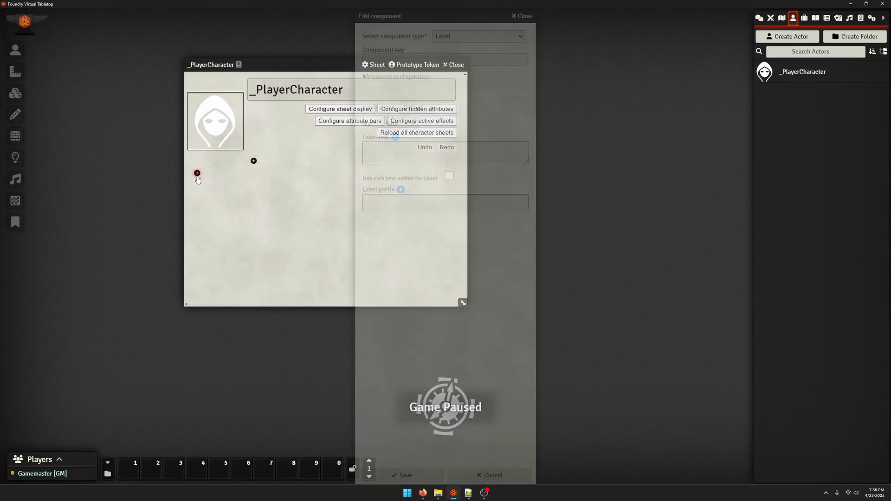
{"action": "scroll", "coordinate": [425, 404], "scroll_direction": "down", "scroll_amount": 1}
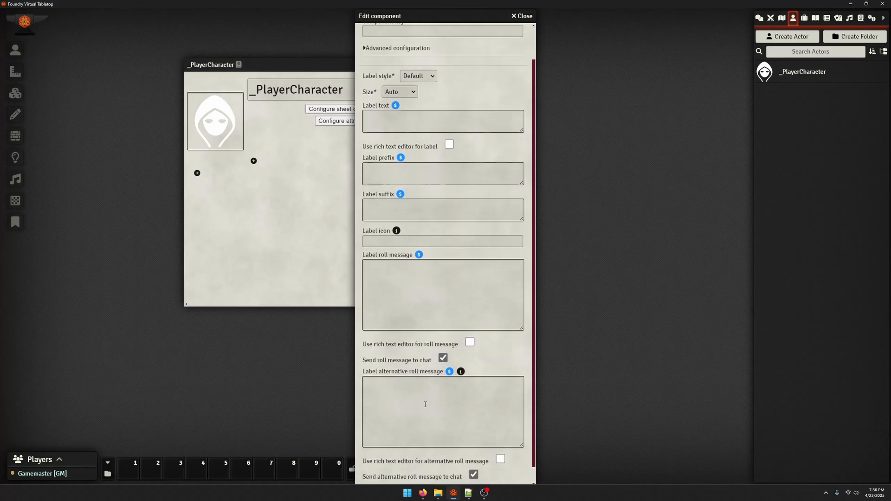
{"action": "scroll", "coordinate": [409, 232], "scroll_direction": "up", "scroll_amount": 2}
{"action": "left_click", "coordinate": [386, 45]}
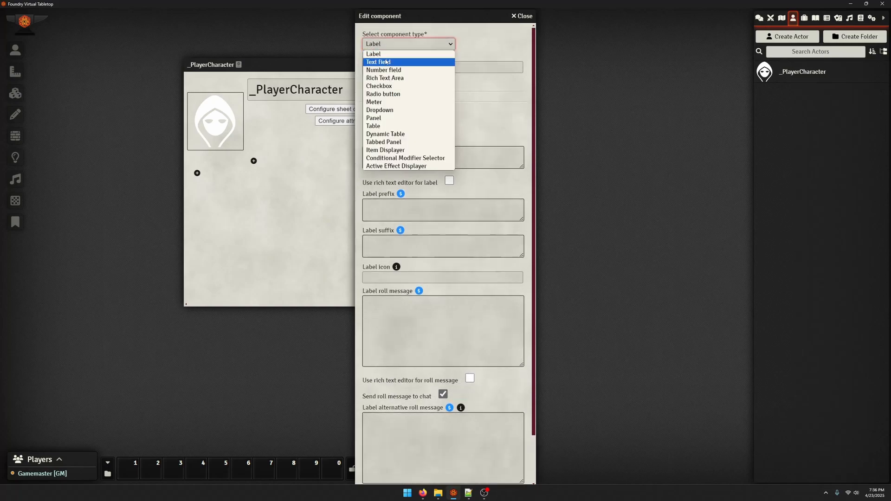
{"action": "left_click", "coordinate": [501, 45]}
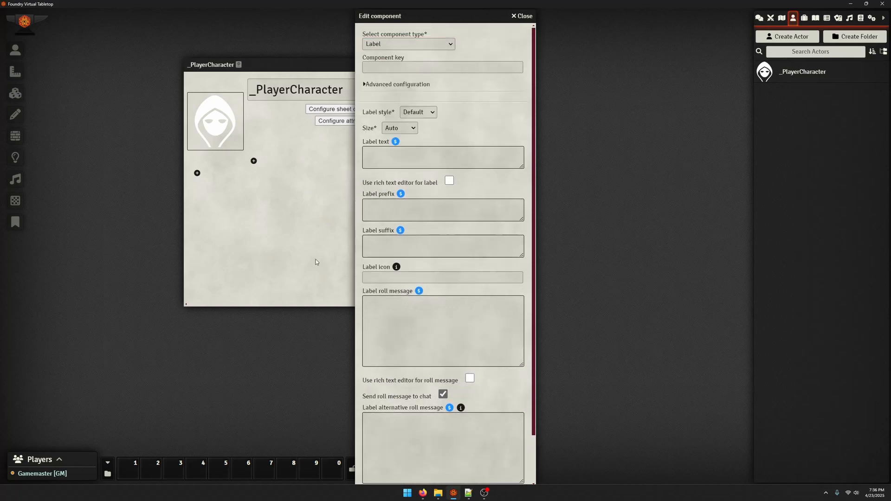
{"action": "left_click", "coordinate": [520, 16]}
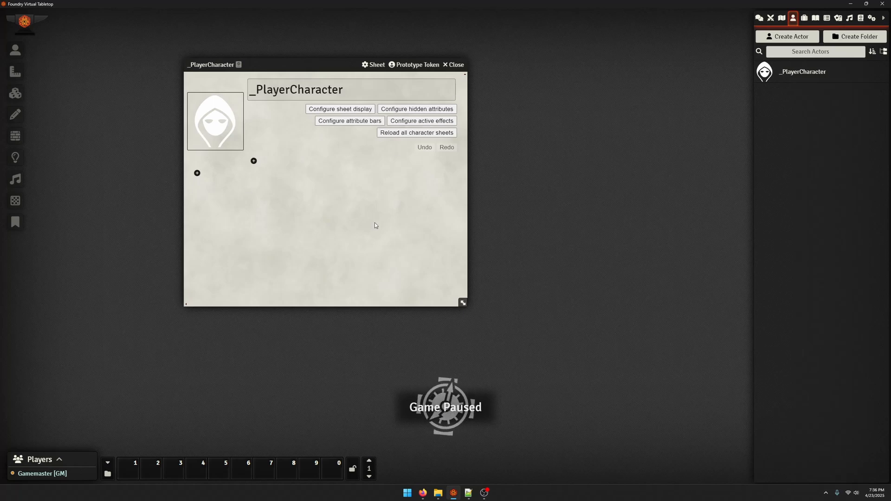
Open the developer tools, clear the console log, and show the page's element tree
{"action": "key", "text": "F12"}
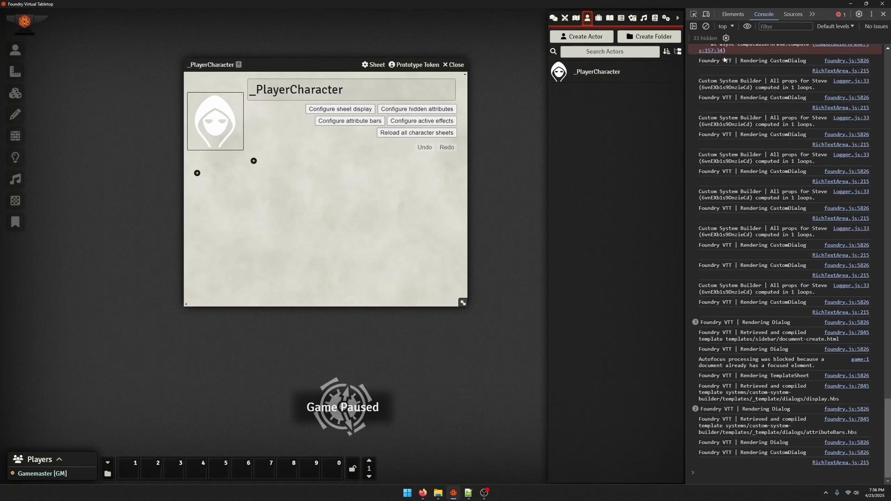
{"action": "left_click", "coordinate": [705, 28]}
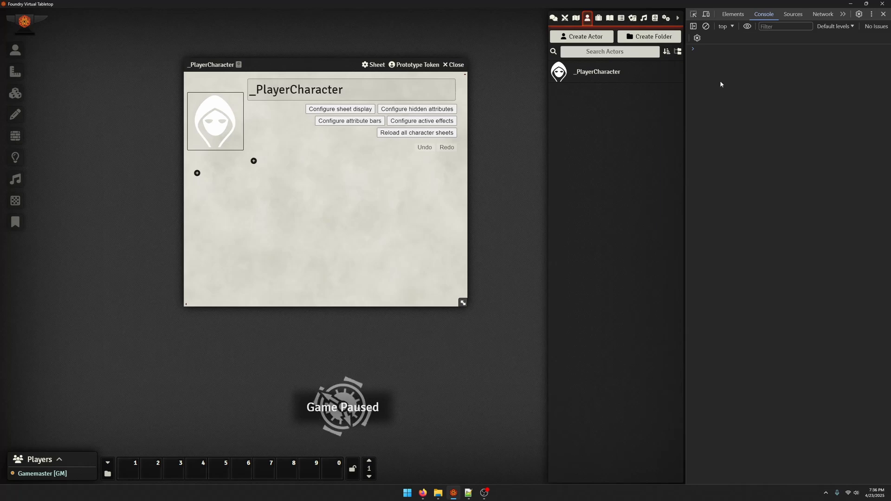
{"action": "left_click", "coordinate": [733, 14]}
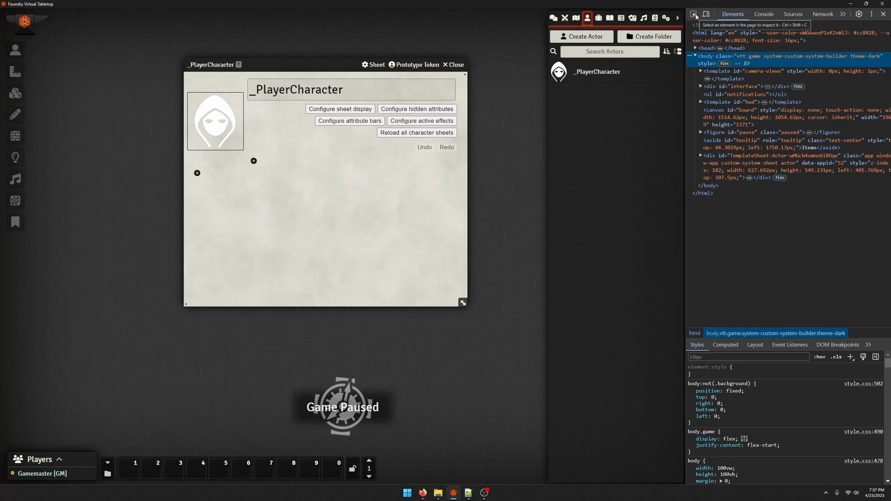
{"action": "left_click", "coordinate": [871, 14]}
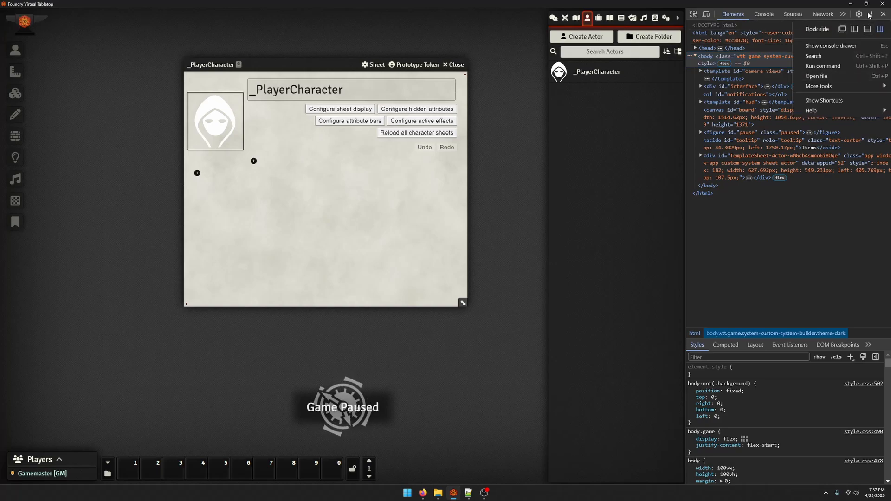
{"action": "left_click", "coordinate": [869, 15]}
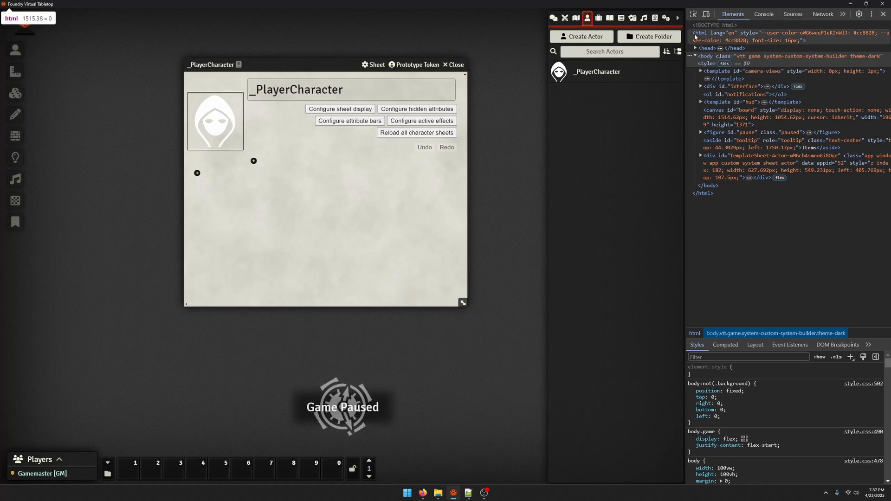
Use the element picker to inspect the content area of the _PlayerCharacter sheet
{"action": "left_click", "coordinate": [694, 16]}
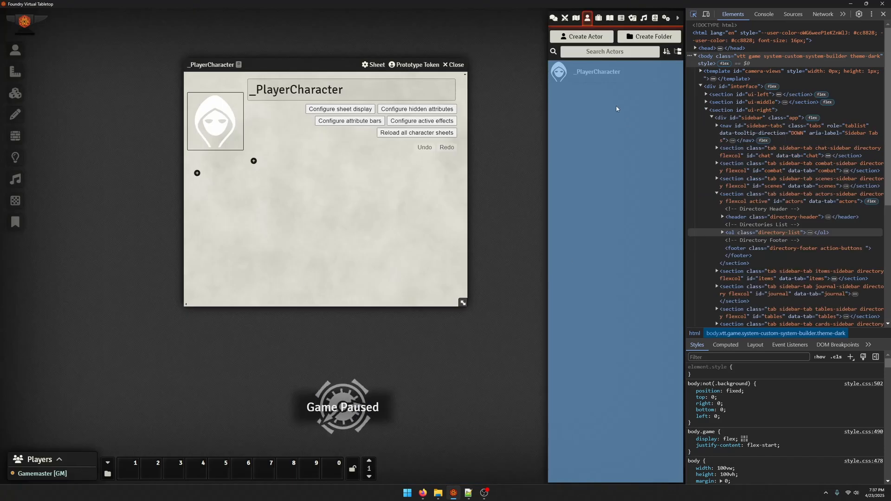
{"action": "left_click", "coordinate": [483, 138]}
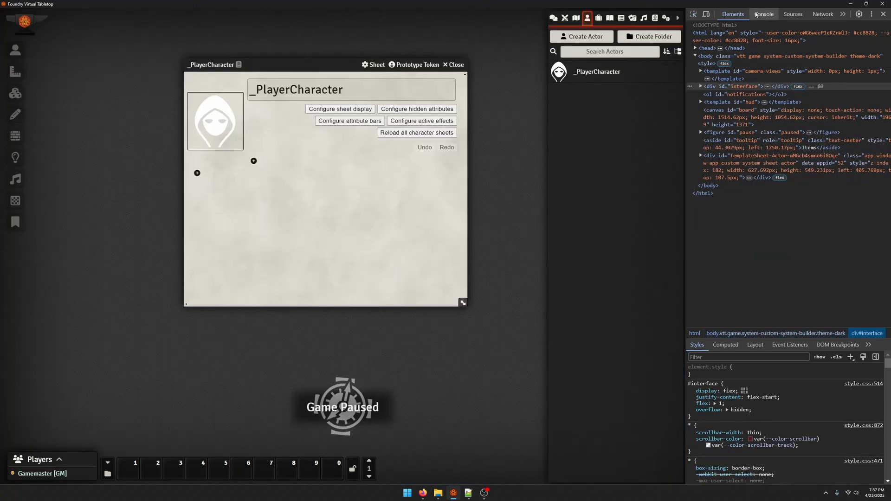
{"action": "left_click", "coordinate": [693, 14]}
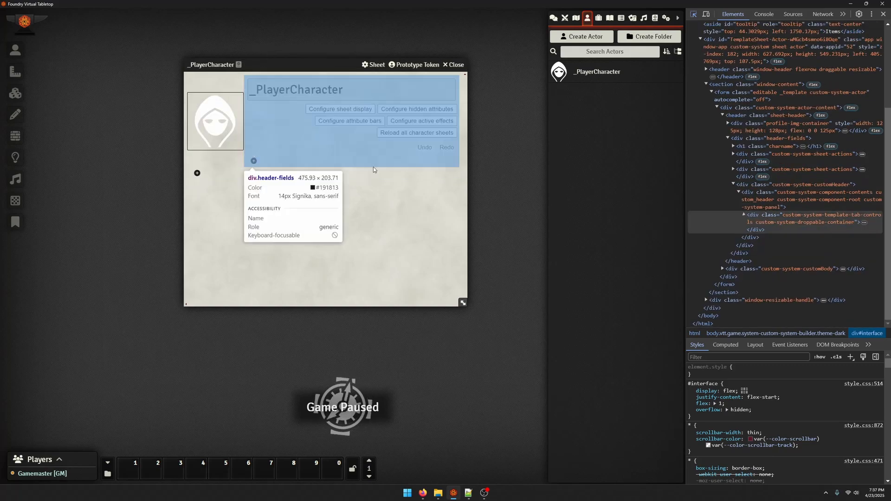
{"action": "left_click", "coordinate": [362, 206]}
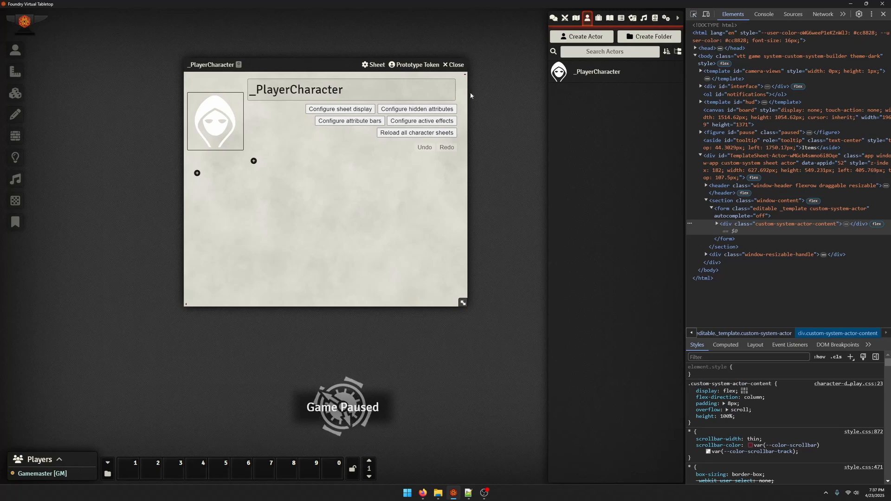
Create a new actor of type Character, entering the character's first name
{"action": "left_click_drag", "start_coordinate": [328, 65], "coordinate": [382, 28]}
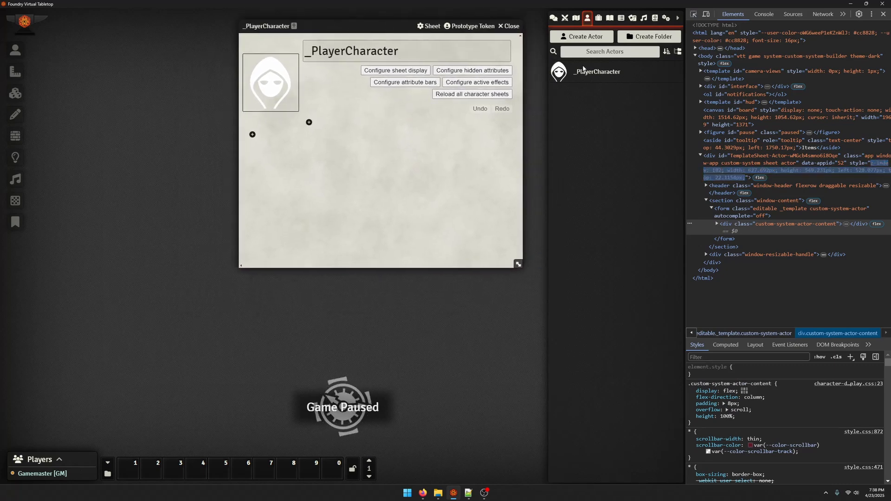
{"action": "left_click", "coordinate": [582, 37]}
{"action": "type", "text": "Steve"}
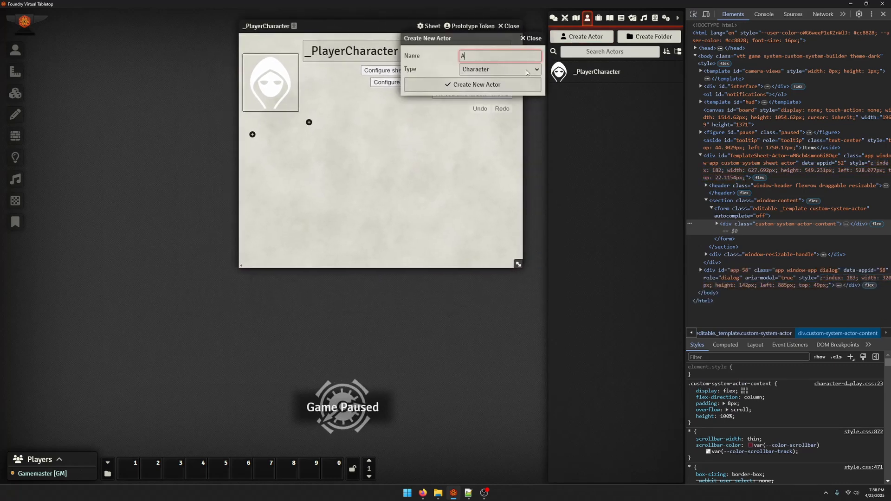
{"action": "key", "text": "Return"}
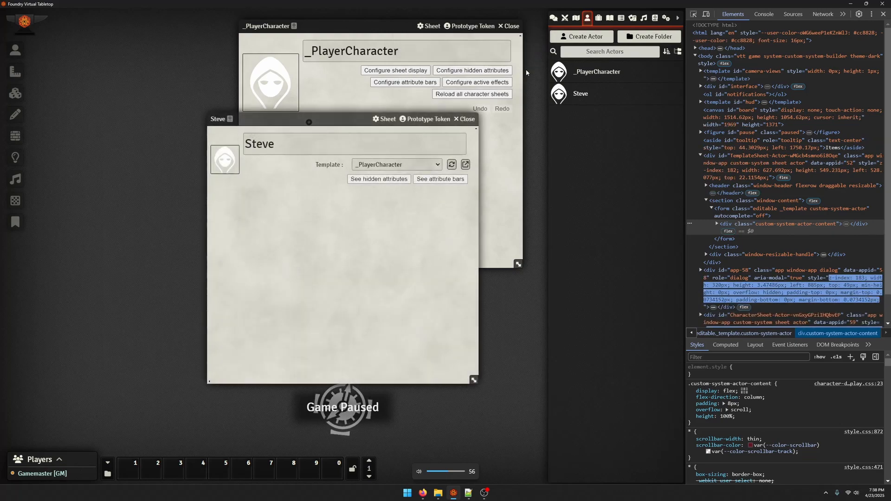
Arrange the new character's sheet and the _PlayerCharacter sheet side by side, enlarging the template sheet to match the character sheet's height
{"action": "left_click_drag", "start_coordinate": [322, 116], "coordinate": [146, 69]}
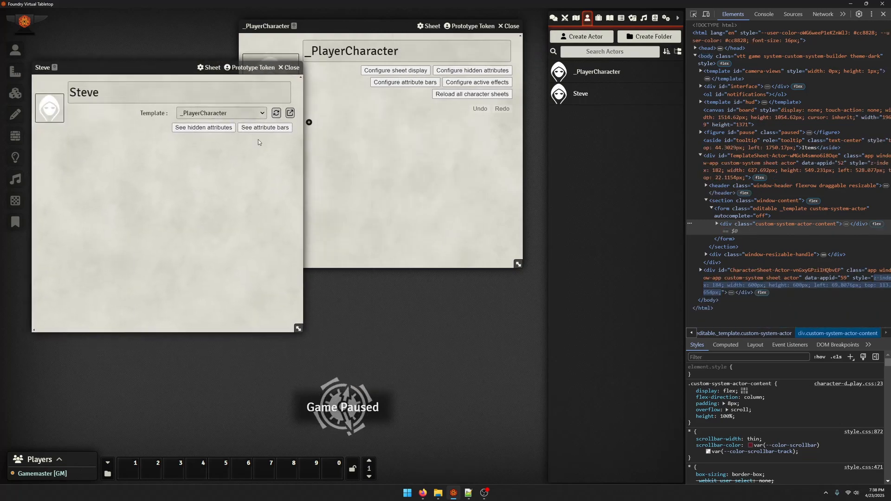
{"action": "left_click", "coordinate": [394, 174]}
{"action": "left_click_drag", "start_coordinate": [377, 26], "coordinate": [445, 67]}
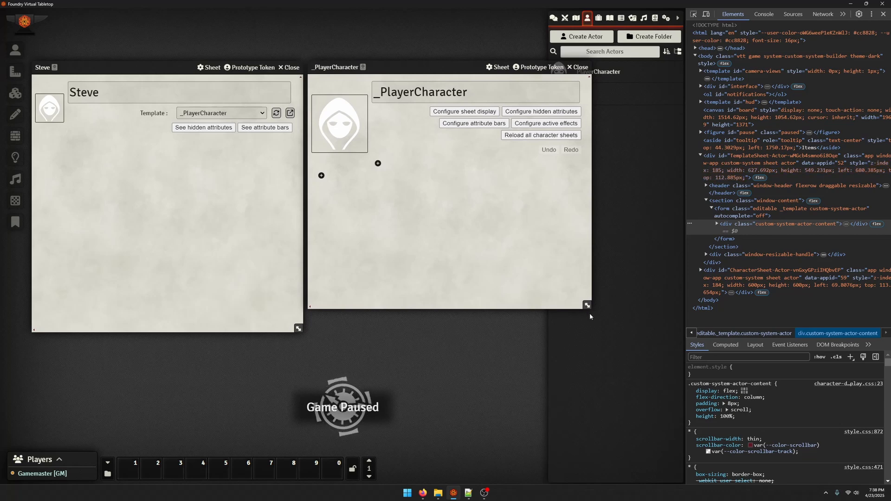
{"action": "left_click_drag", "start_coordinate": [587, 305], "coordinate": [596, 329]}
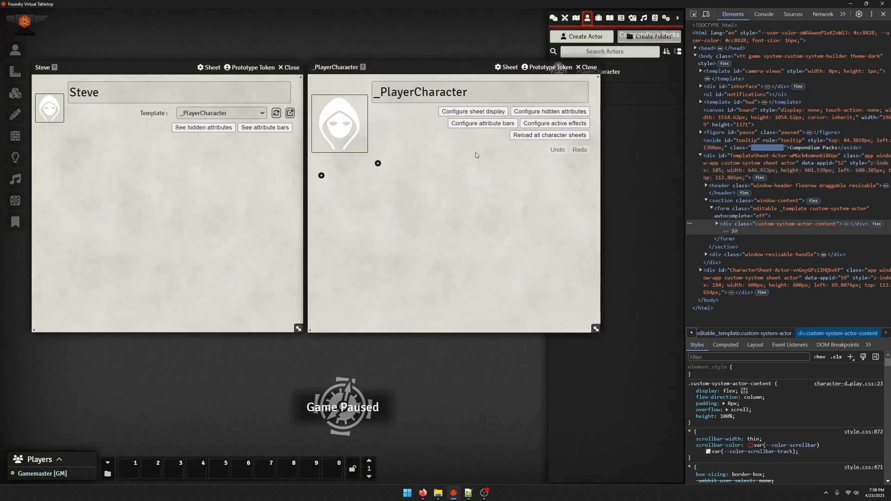
Set the minimum role to reload a sheet to Game Master in the Custom System Builder game settings and save
{"action": "left_click", "coordinate": [666, 17]}
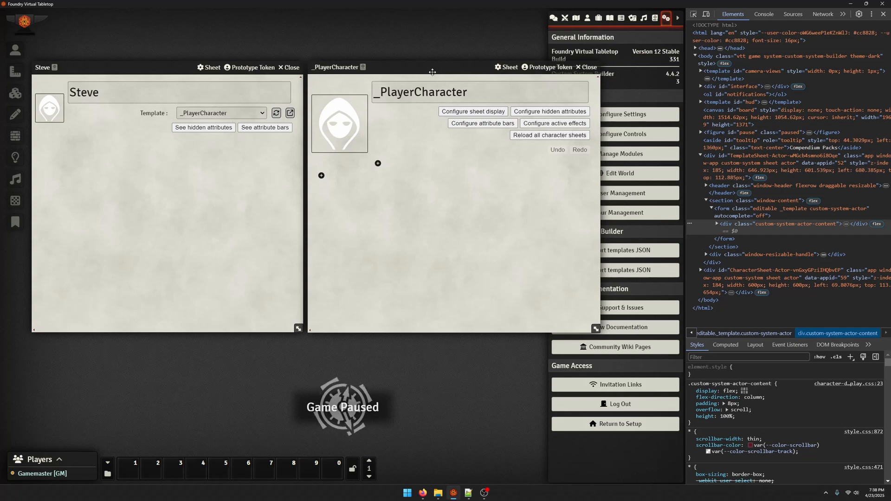
{"action": "left_click_drag", "start_coordinate": [432, 72], "coordinate": [250, 65]}
{"action": "left_click", "coordinate": [620, 113]}
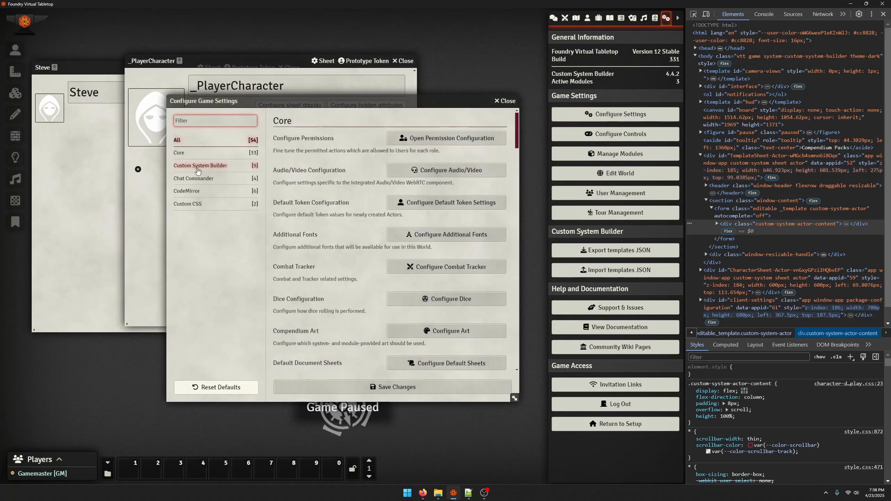
{"action": "left_click", "coordinate": [197, 168]}
{"action": "scroll", "coordinate": [276, 345], "scroll_direction": "down", "scroll_amount": 3}
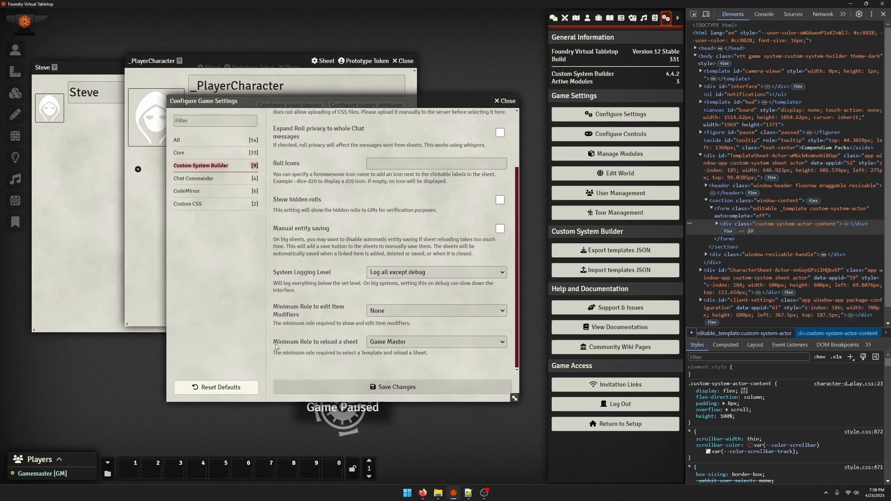
{"action": "left_click", "coordinate": [388, 343]}
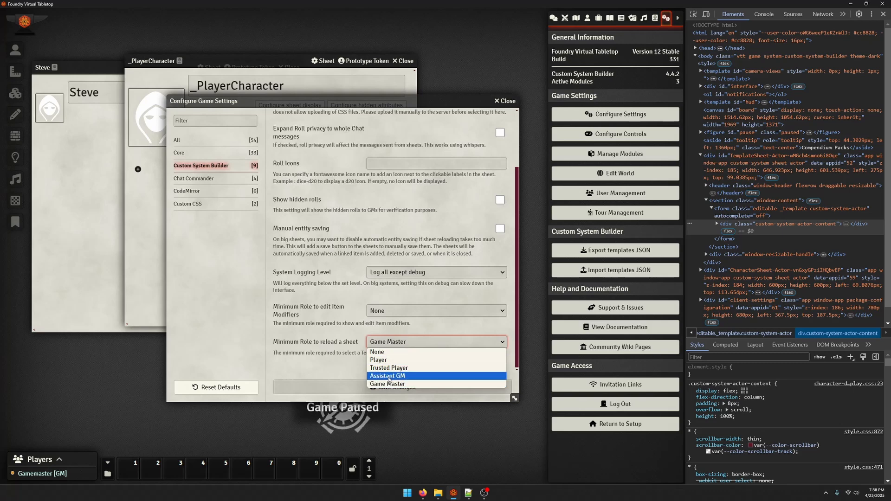
{"action": "left_click", "coordinate": [389, 384]}
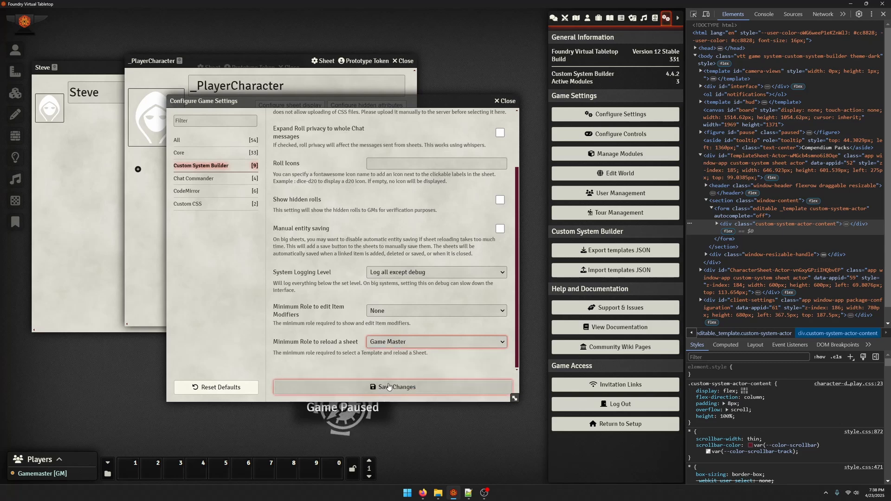
{"action": "left_click", "coordinate": [389, 386]}
Place the _PlayerCharacter sheet back beside the character's sheet and show the chat log
{"action": "left_click_drag", "start_coordinate": [272, 60], "coordinate": [452, 69]}
{"action": "left_click", "coordinate": [554, 18]}
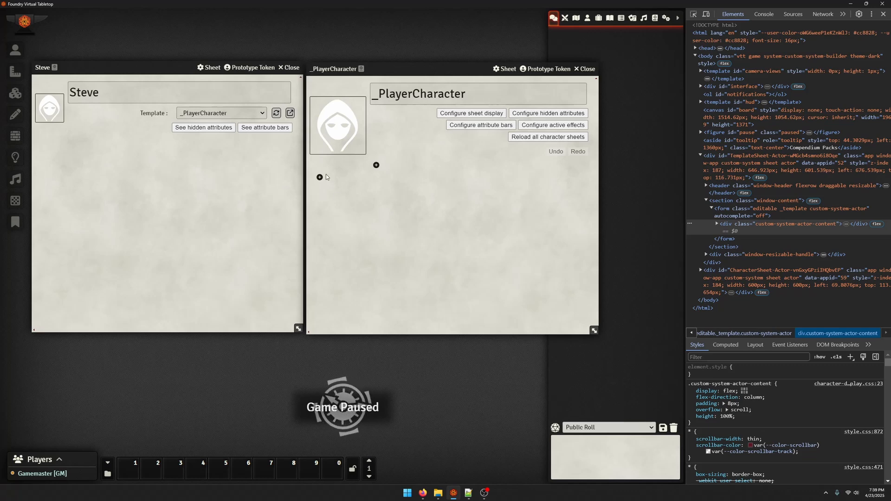
{"action": "left_click", "coordinate": [272, 199]}
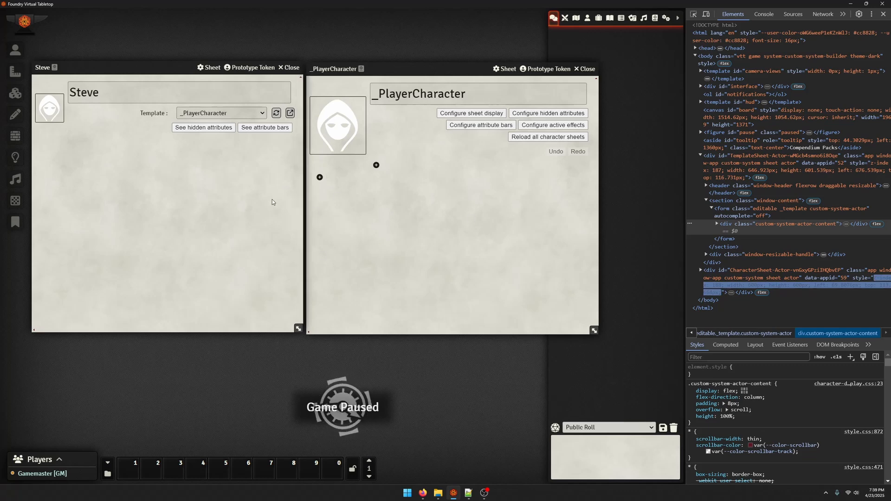
{"action": "left_click", "coordinate": [275, 114]}
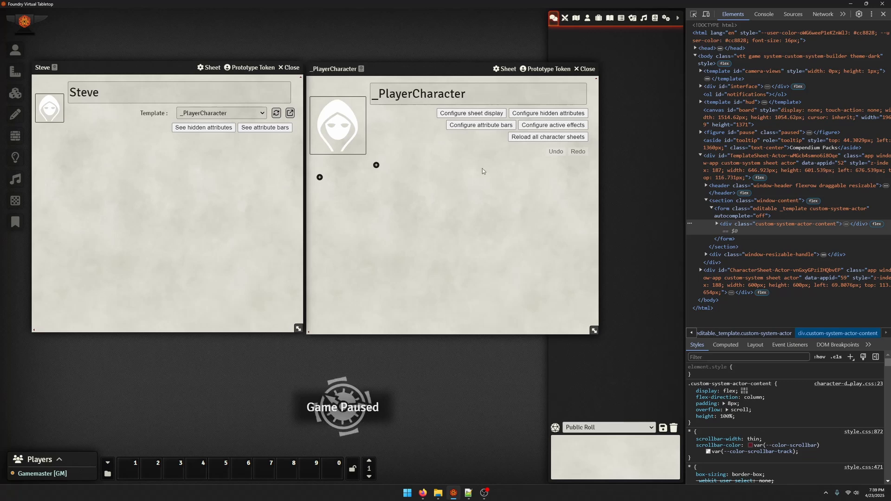
Add a Label component with the text "test" to the _PlayerCharacter template body, and reload the character's sheet from the template
{"action": "left_click", "coordinate": [319, 177]}
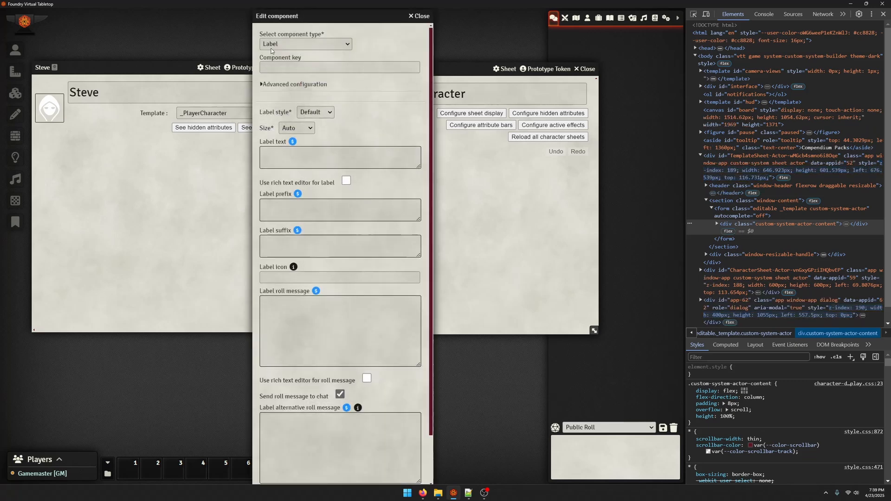
{"action": "left_click", "coordinate": [285, 159]}
{"action": "type", "text": "test"}
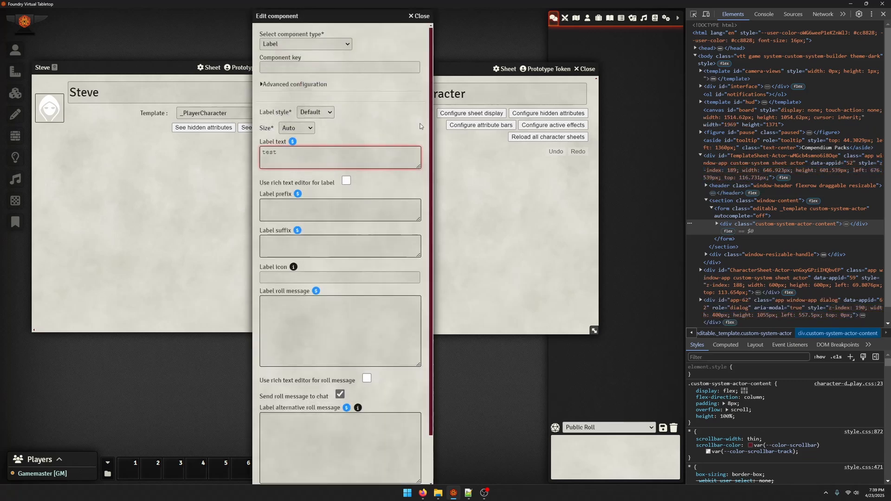
{"action": "scroll", "coordinate": [420, 126], "scroll_direction": "down", "scroll_amount": 2}
{"action": "left_click", "coordinate": [288, 476]}
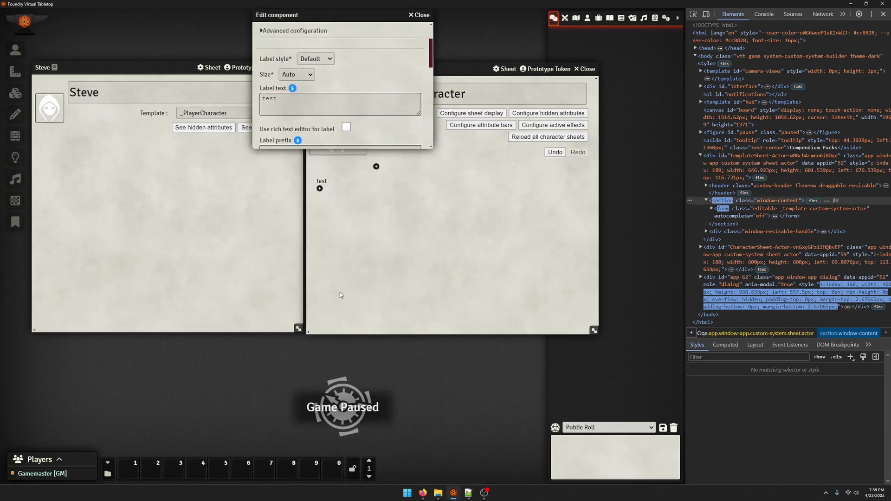
{"action": "left_click", "coordinate": [196, 193]}
{"action": "left_click", "coordinate": [276, 113]}
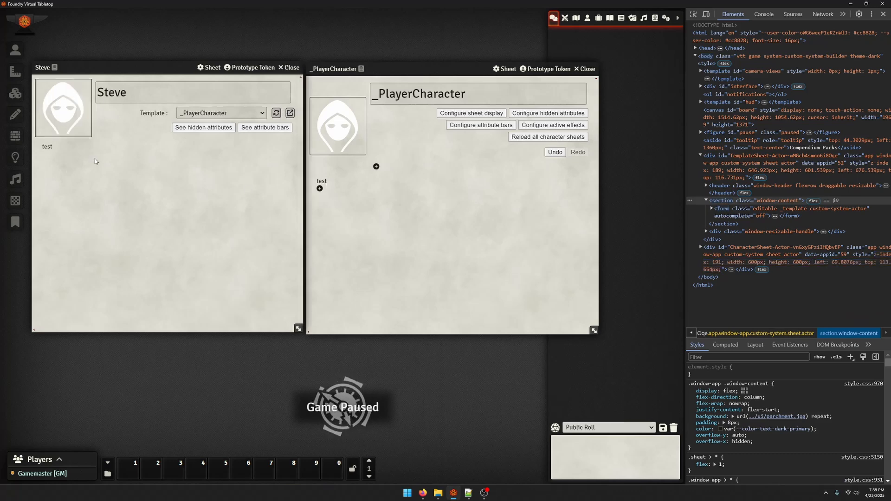
Create a Character actor named "test" from the actors directory, and close its new sheet
{"action": "left_click", "coordinate": [587, 18]}
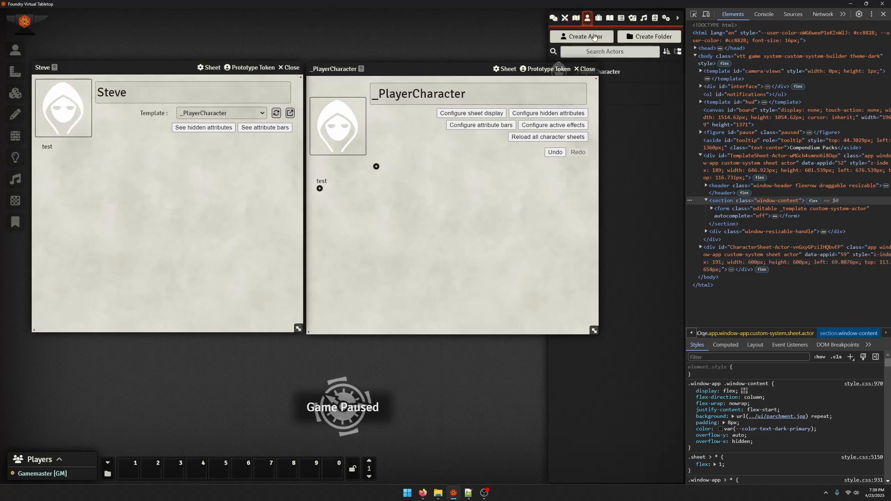
{"action": "left_click_drag", "start_coordinate": [466, 71], "coordinate": [353, 84]}
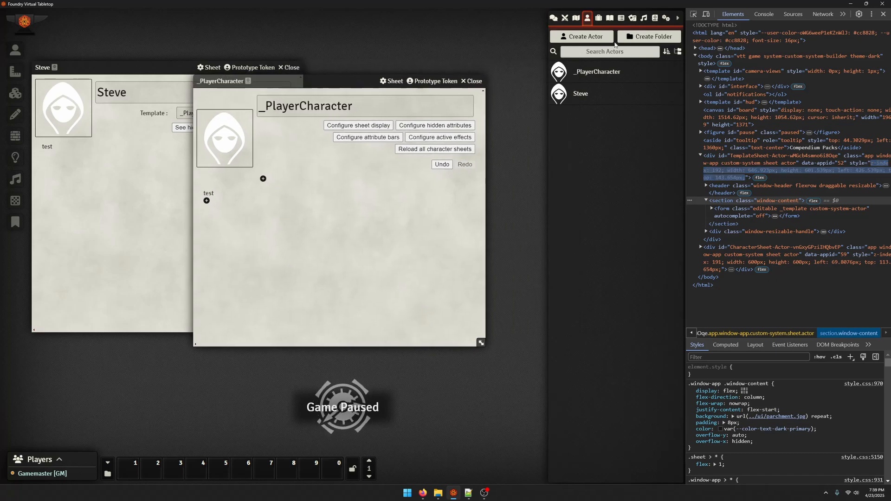
{"action": "left_click", "coordinate": [585, 37]}
{"action": "type", "text": "tesdt"}
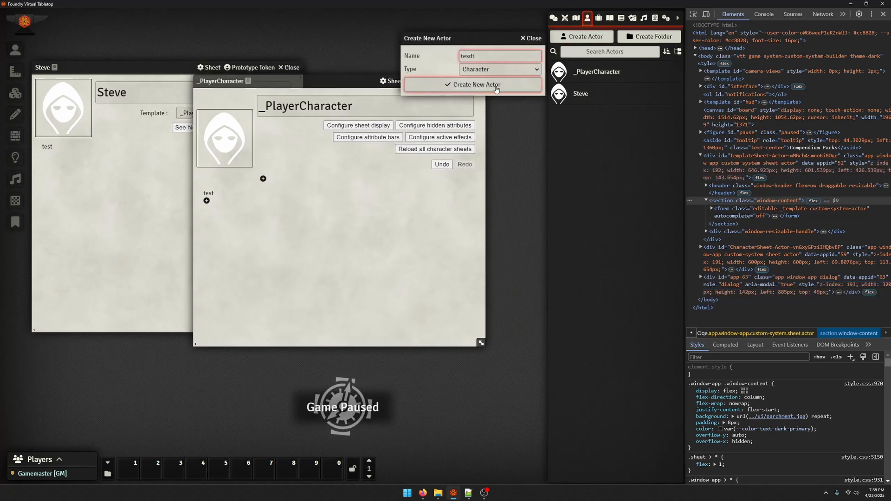
{"action": "key", "text": "BackSpace"}
{"action": "key", "text": "BackSpace"}
{"action": "type", "text": "rtt"}
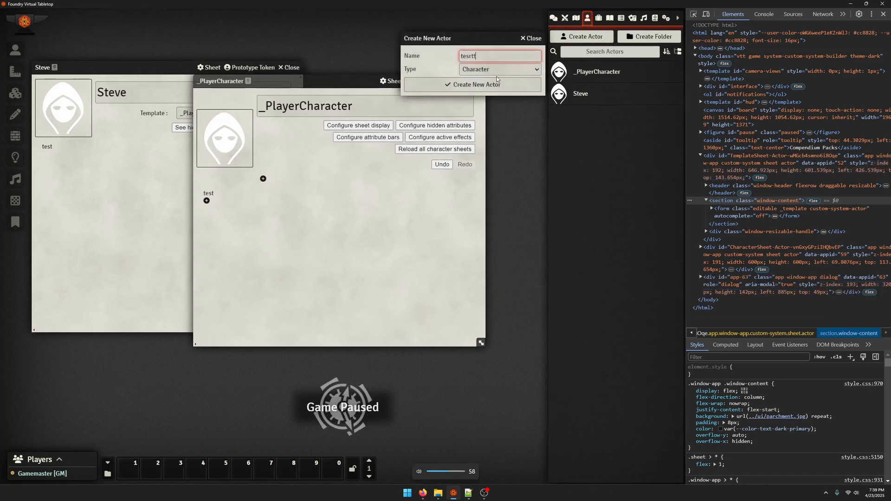
{"action": "key", "text": "BackSpace"}
{"action": "key", "text": "BackSpace"}
{"action": "type", "text": "t"}
{"action": "left_click", "coordinate": [496, 84]}
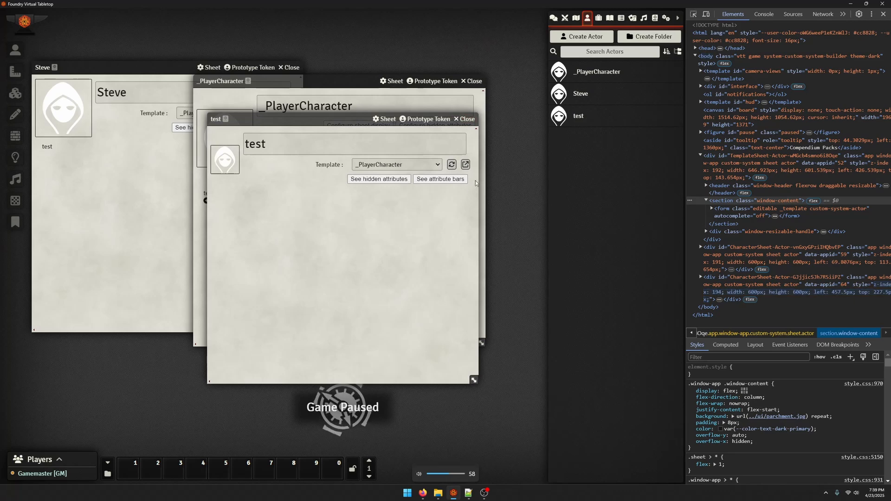
{"action": "left_click", "coordinate": [466, 119]}
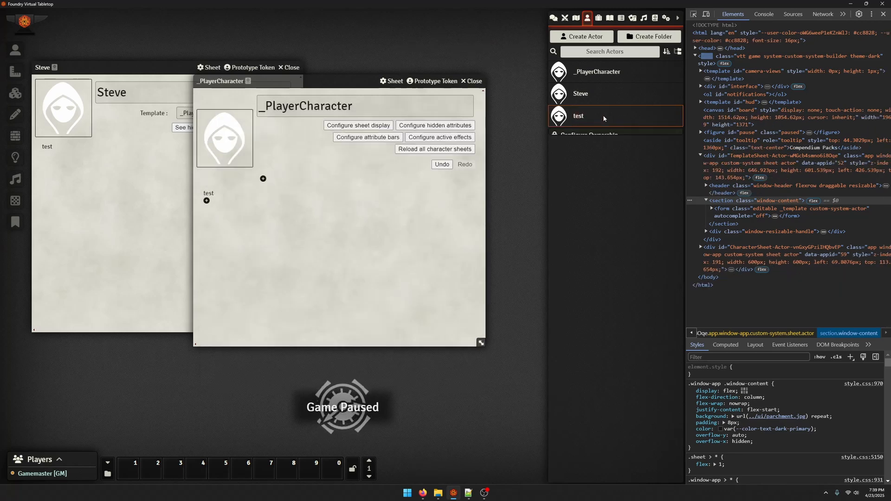
Delete the test actor and place the _PlayerCharacter sheet back beside the character's sheet
{"action": "right_click", "coordinate": [602, 115]}
{"action": "left_click", "coordinate": [588, 183]}
{"action": "left_click", "coordinate": [418, 154]}
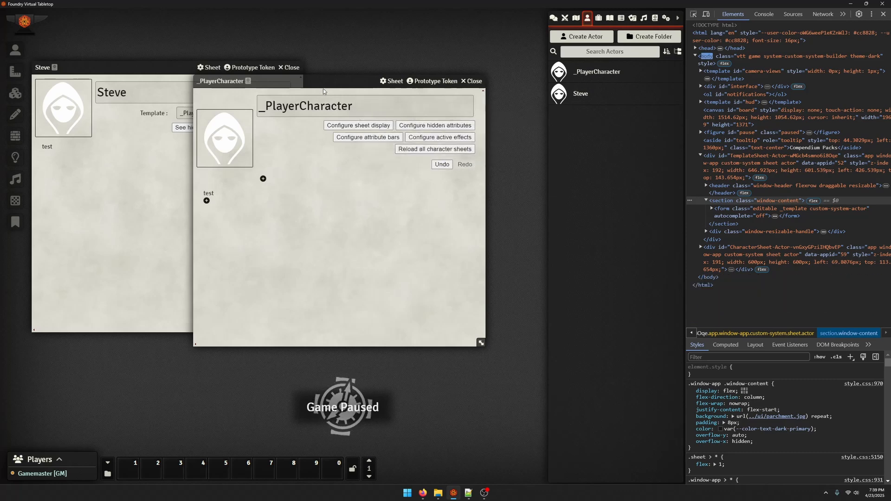
{"action": "left_click_drag", "start_coordinate": [324, 81], "coordinate": [444, 67]}
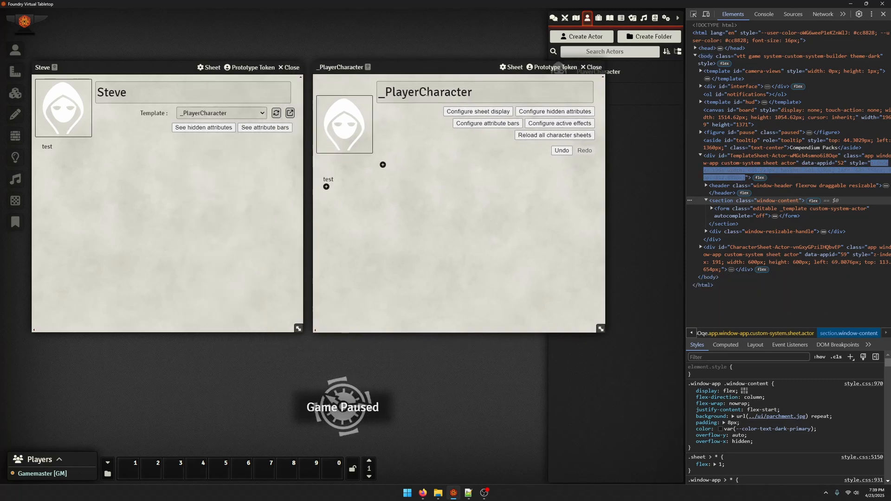
Delete the "test" label from the _PlayerCharacter template body and reload the character's sheet from the template
{"action": "left_click", "coordinate": [328, 180]}
{"action": "scroll", "coordinate": [334, 202], "scroll_direction": "down", "scroll_amount": 1}
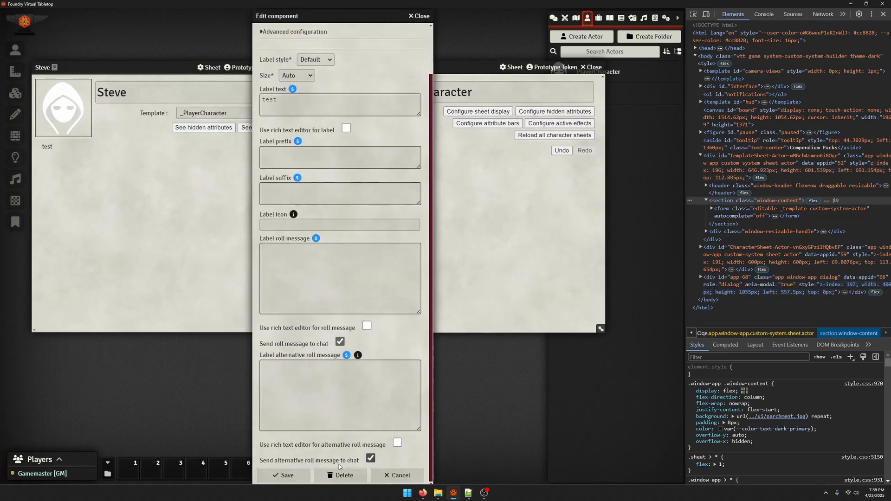
{"action": "left_click", "coordinate": [344, 475]}
{"action": "left_click", "coordinate": [307, 262]}
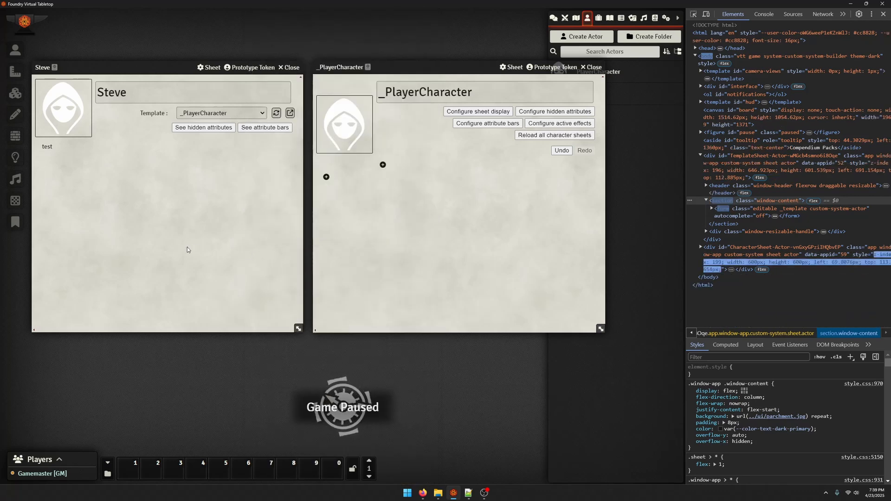
{"action": "left_click", "coordinate": [276, 113]}
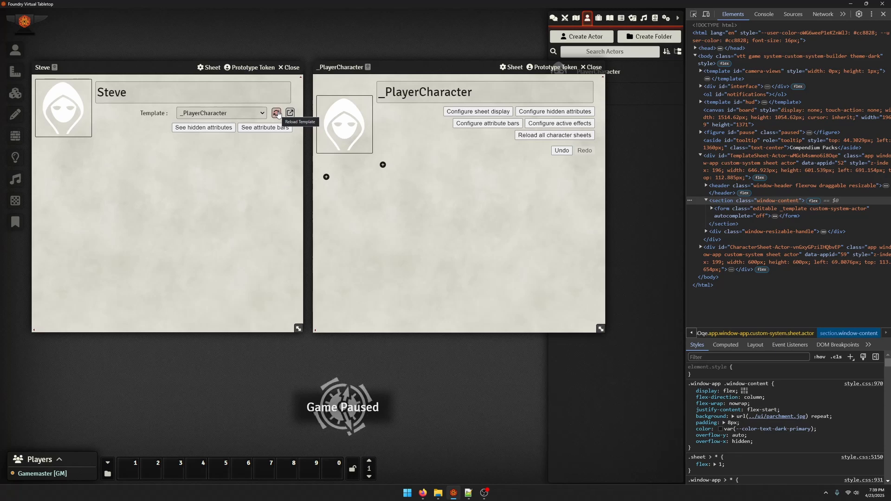
{"action": "key", "text": "XF86AudioRaiseVolume"}
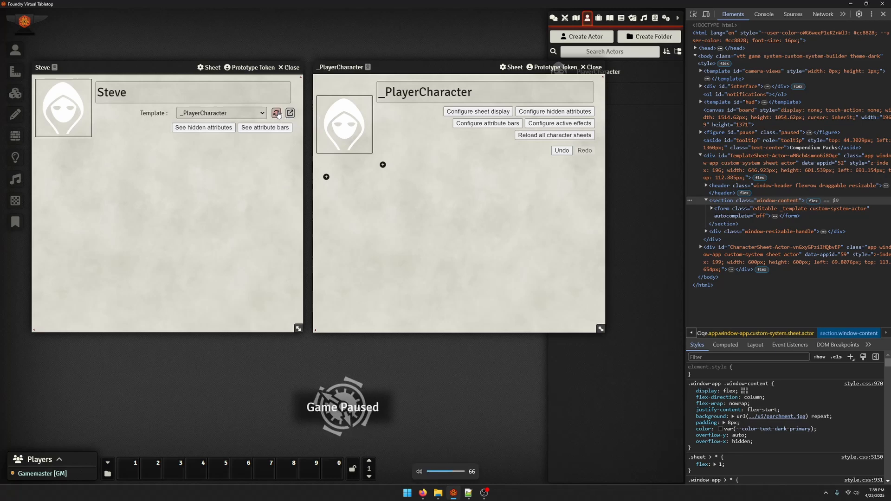
{"action": "left_click", "coordinate": [326, 177]}
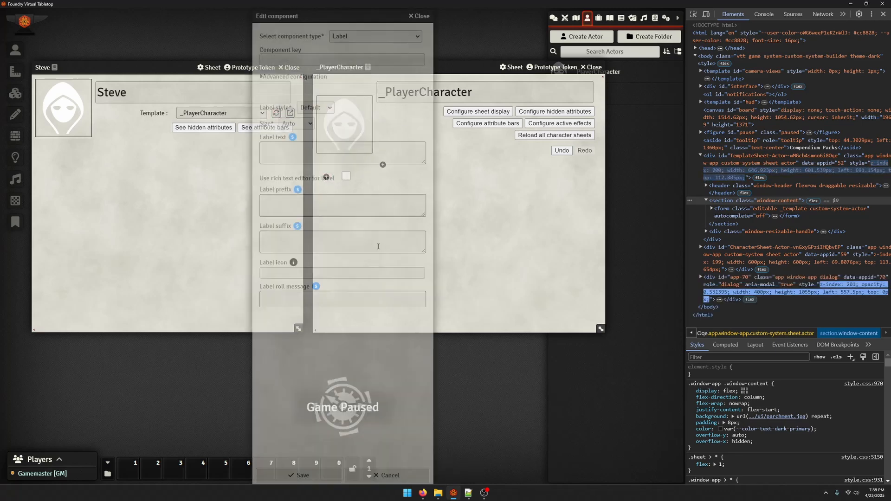
{"action": "left_click", "coordinate": [285, 476]}
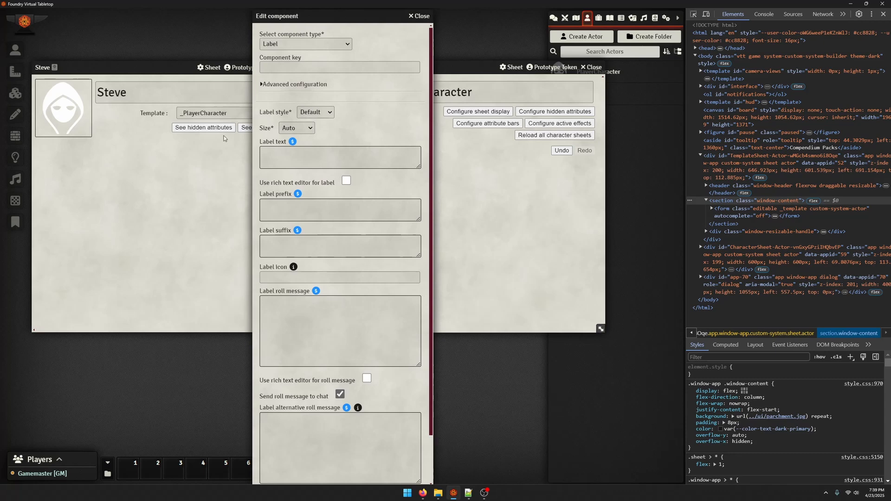
{"action": "left_click", "coordinate": [211, 177]}
{"action": "left_click", "coordinate": [380, 139]}
{"action": "left_click", "coordinate": [167, 240]}
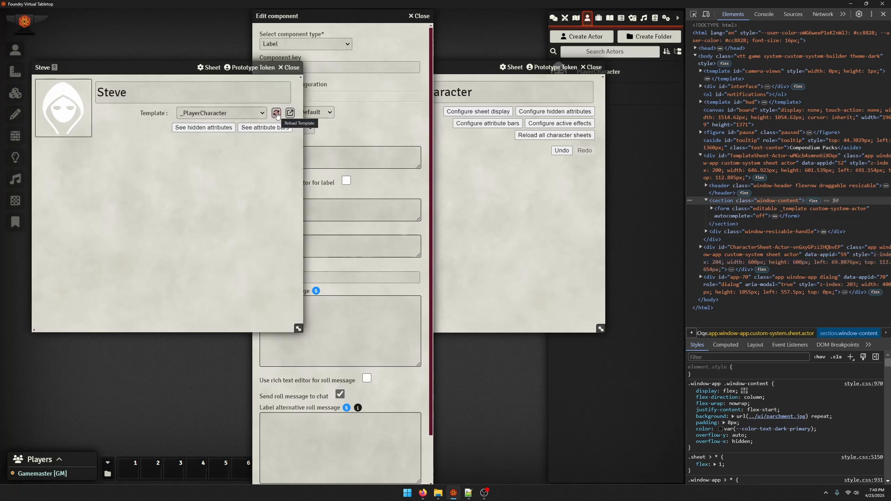
Reload all character sheets linked to the _PlayerCharacter template, and discard the empty new component
{"action": "left_click", "coordinate": [570, 200]}
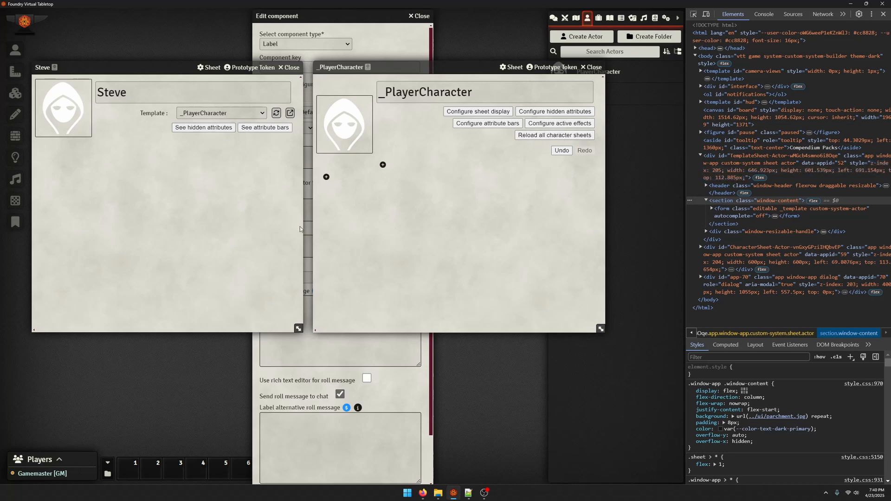
{"action": "left_click", "coordinate": [531, 135]}
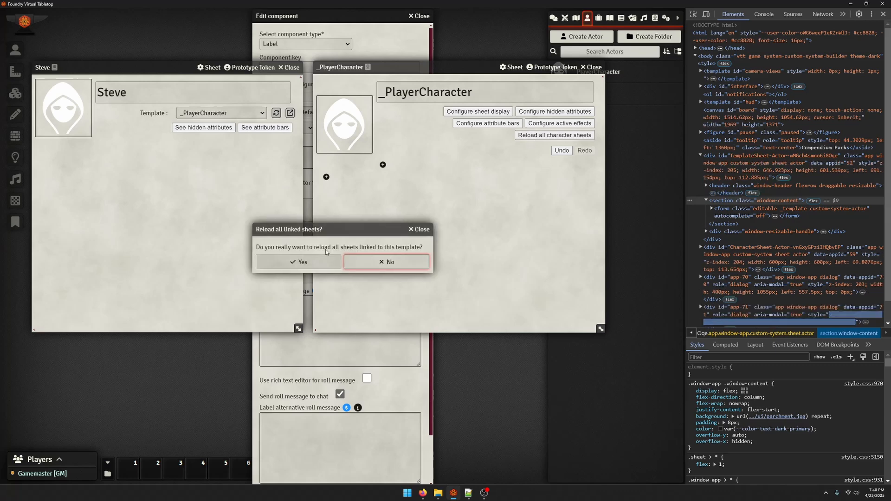
{"action": "left_click", "coordinate": [285, 264]}
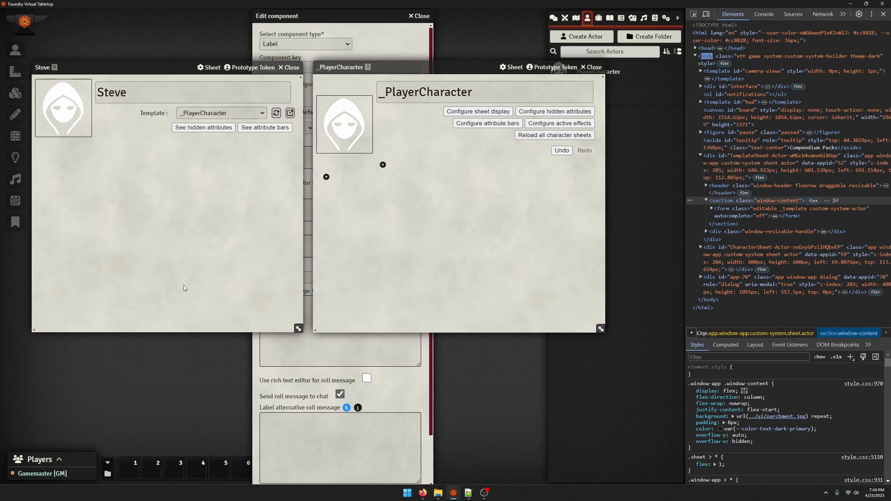
{"action": "left_click", "coordinate": [394, 386]}
{"action": "left_click", "coordinate": [424, 15]}
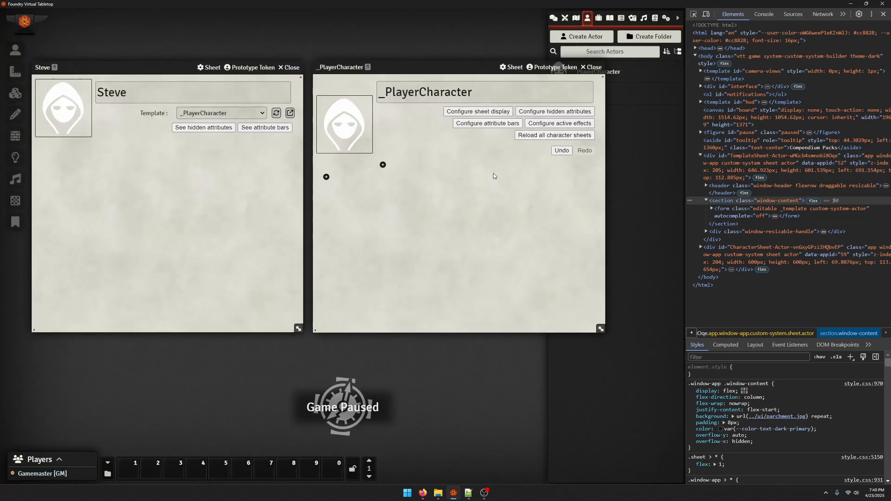
Close the developer tools and the character's sheet, and enlarge the _PlayerCharacter template sheet
{"action": "key", "text": "F12"}
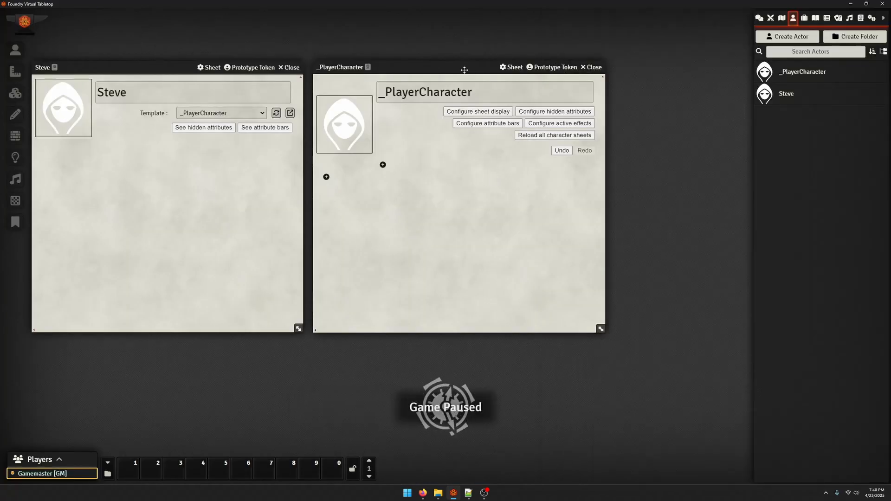
{"action": "left_click_drag", "start_coordinate": [463, 68], "coordinate": [483, 67]}
{"action": "left_click", "coordinate": [294, 68]}
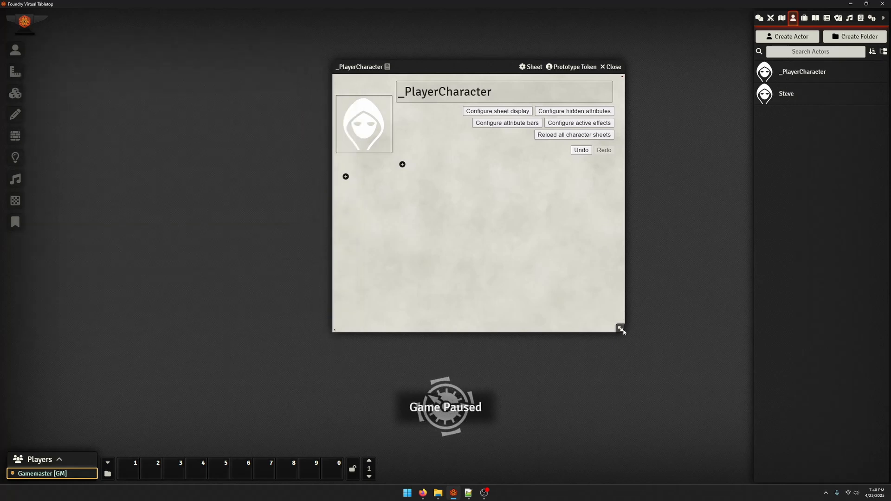
{"action": "left_click_drag", "start_coordinate": [620, 328], "coordinate": [718, 407]}
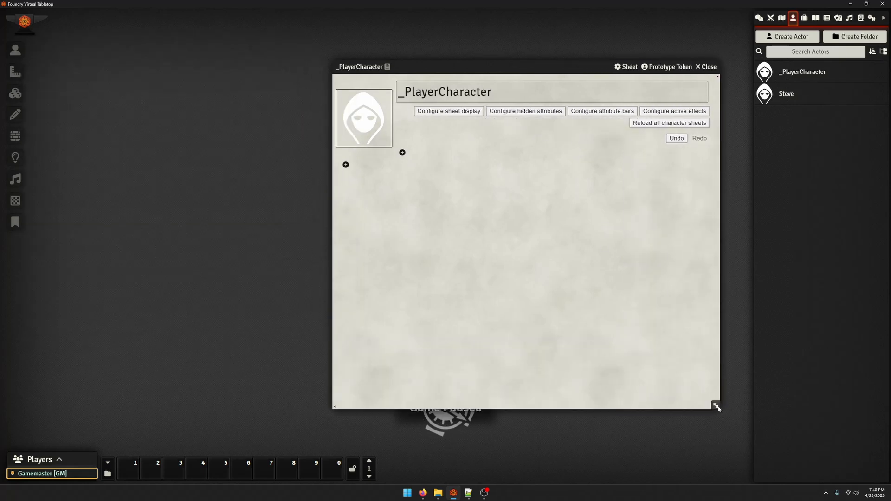
Start a new Label component in the _PlayerCharacter template body with the component key strLbl
{"action": "left_click", "coordinate": [345, 165]}
{"action": "left_click_drag", "start_coordinate": [403, 19], "coordinate": [533, 19]}
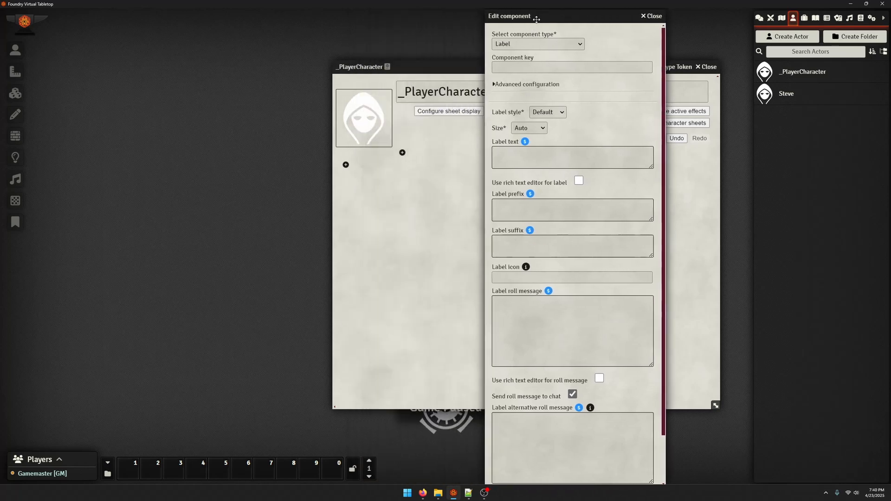
{"action": "left_click", "coordinate": [524, 44]}
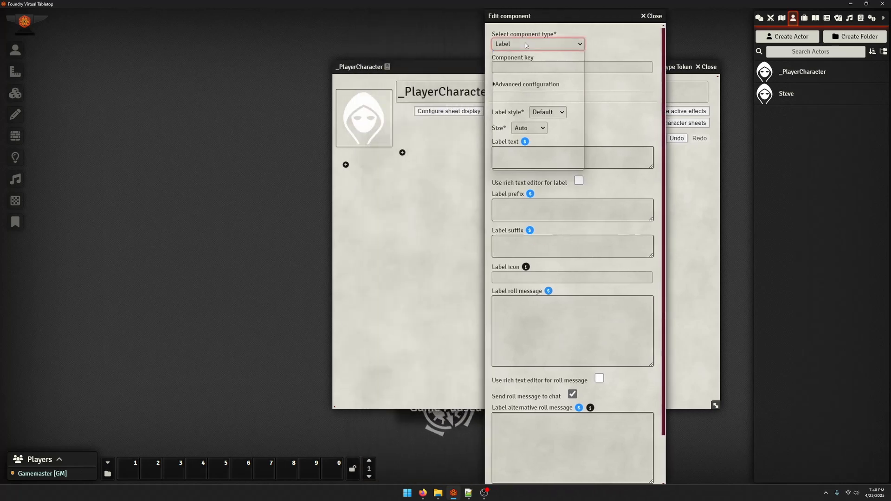
{"action": "left_click", "coordinate": [497, 71]}
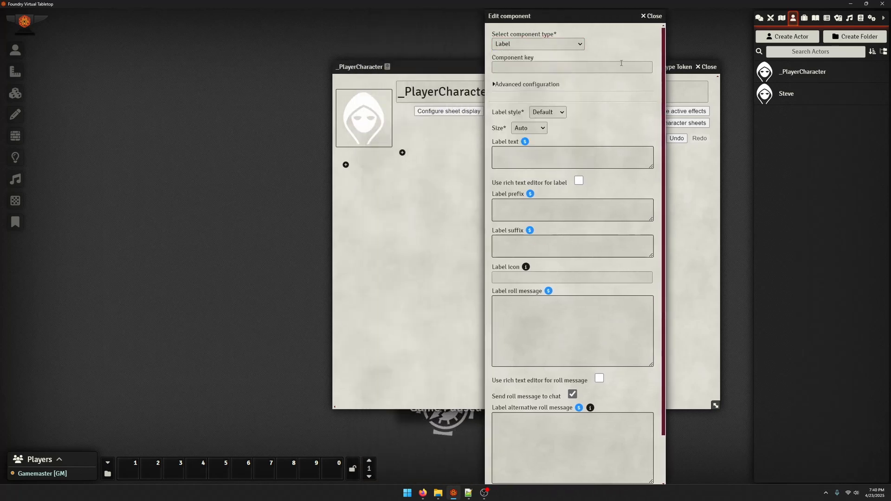
{"action": "left_click", "coordinate": [499, 68]}
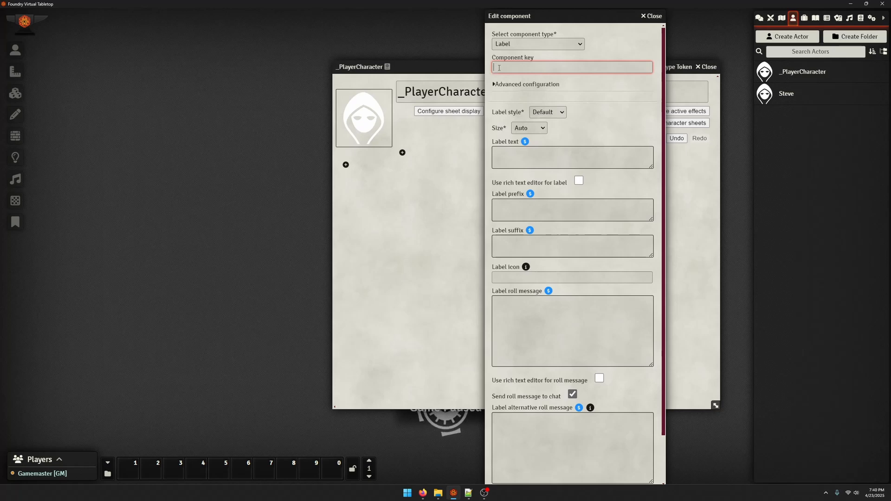
{"action": "type", "text": "STR"}
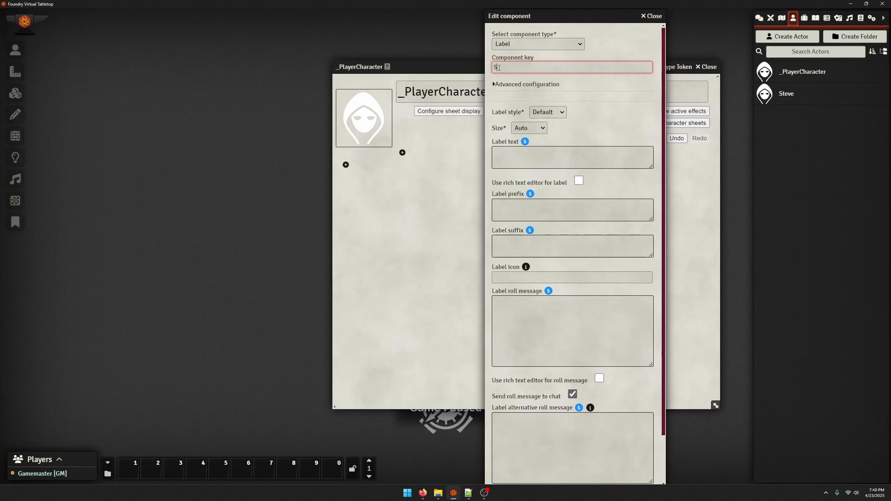
{"action": "key", "text": "BackSpace"}
{"action": "key", "text": "BackSpace"}
{"action": "key", "text": "BackSpace"}
{"action": "type", "text": "str"}
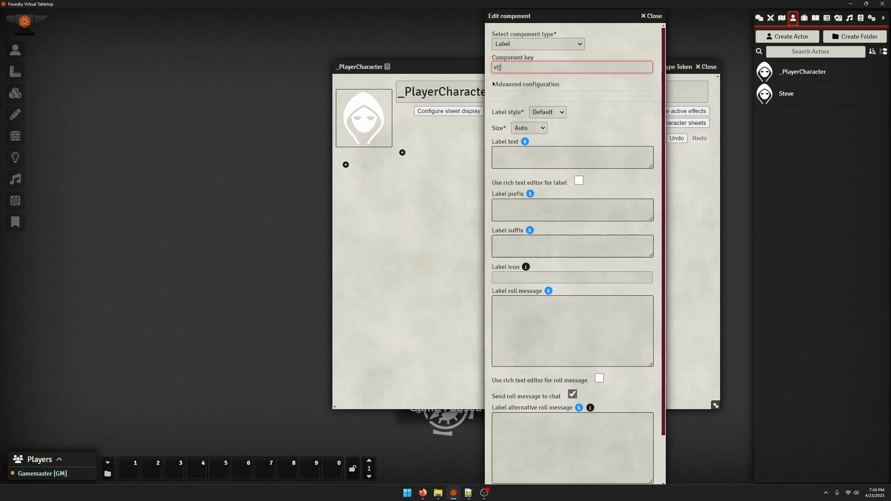
{"action": "type", "text": "Lbl"}
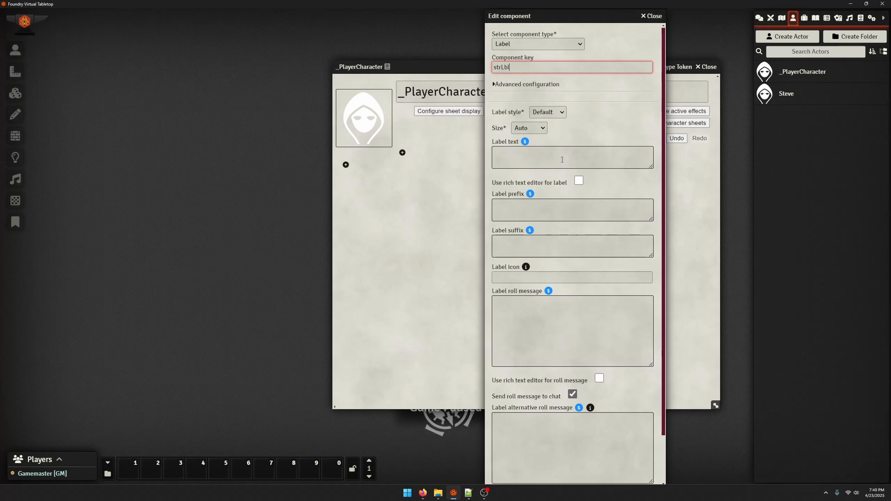
Set the label text to "Strength:" and save the component, and reopen the character's sheet to view it
{"action": "left_click", "coordinate": [556, 158]}
{"action": "type", "text": "Strength"}
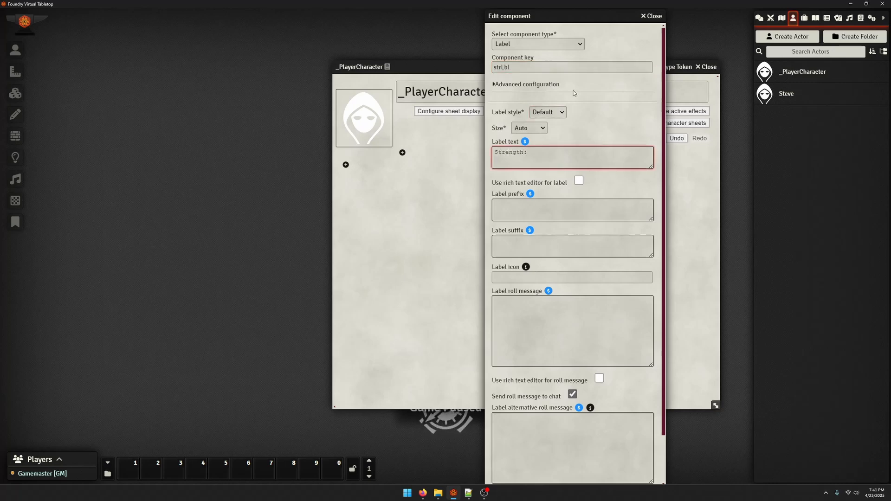
{"action": "type", "text": ":"}
{"action": "scroll", "coordinate": [574, 279], "scroll_direction": "down", "scroll_amount": 3}
{"action": "left_click", "coordinate": [514, 466]}
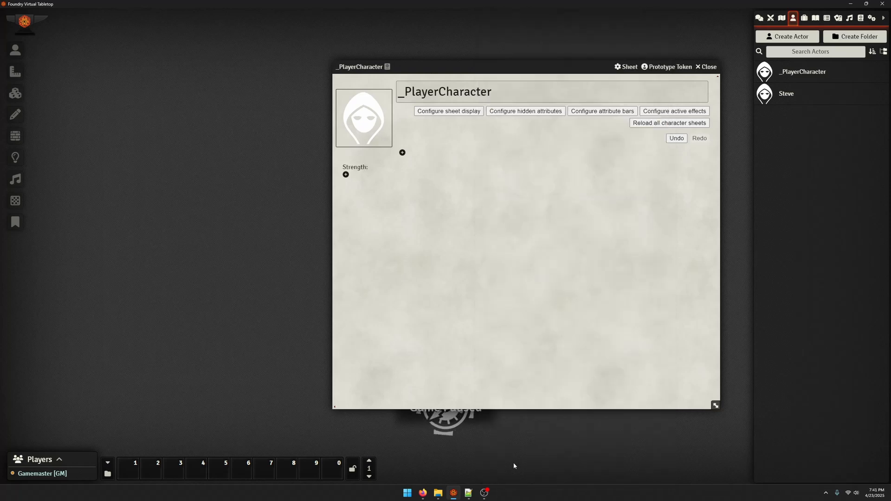
{"action": "left_click", "coordinate": [783, 96]}
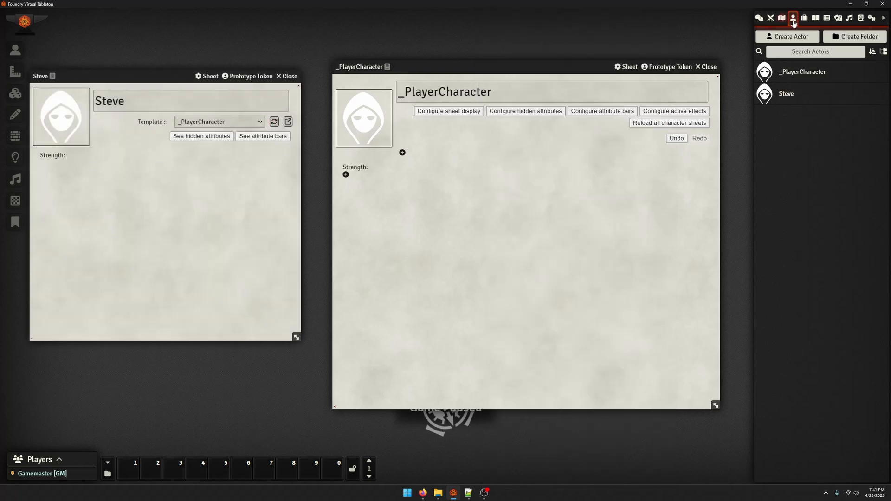
Open the Custom CSS Rules editor from the Custom CSS game settings, and close the settings window behind it
{"action": "left_click", "coordinate": [870, 19]}
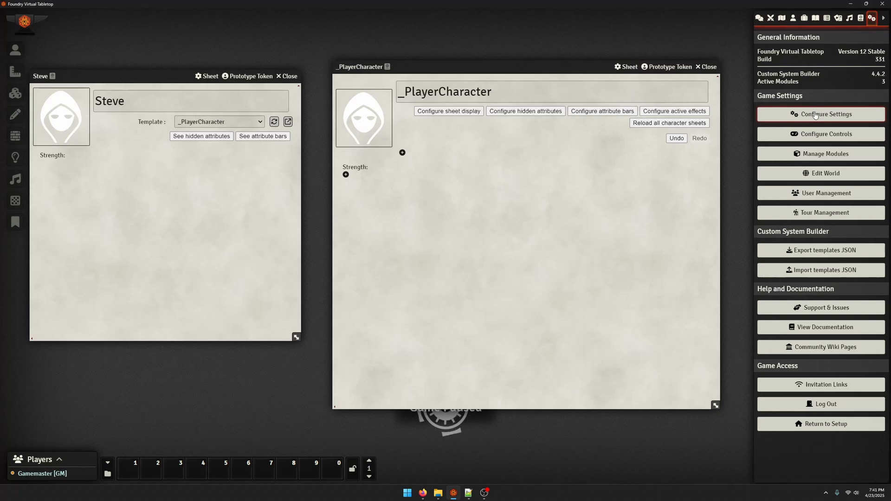
{"action": "left_click", "coordinate": [820, 114]}
{"action": "left_click", "coordinate": [188, 204]}
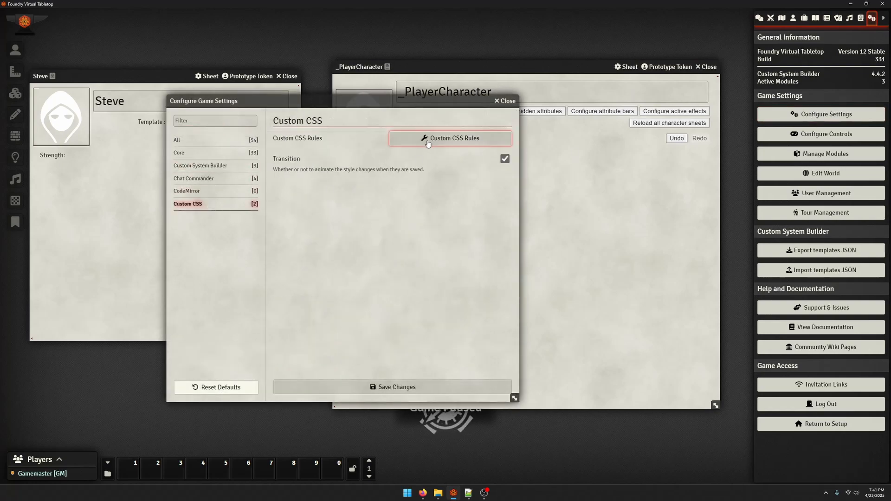
{"action": "left_click", "coordinate": [441, 138]}
{"action": "left_click", "coordinate": [299, 100]}
{"action": "left_click", "coordinate": [512, 100]}
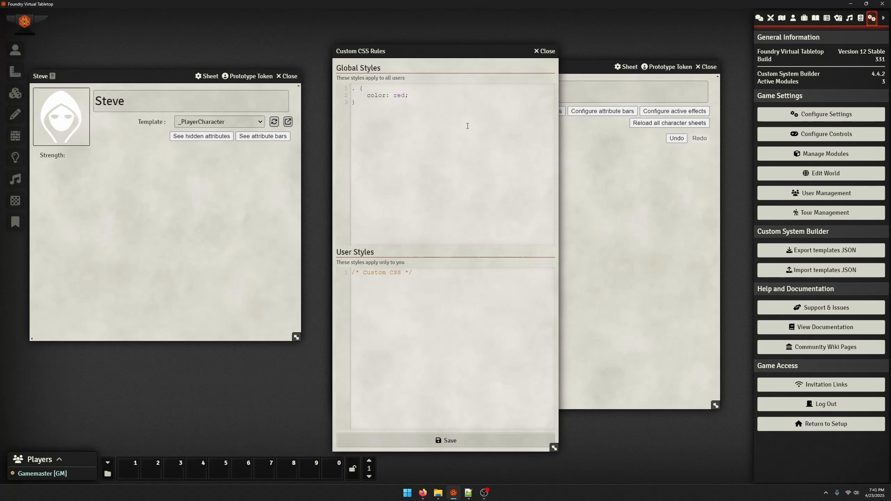
Complete the red-colour global CSS rule with the selector .strLbl, save it, and move the editor aside to view both sheets
{"action": "type", "text": "strLbl;"}
{"action": "key", "text": "BackSpace"}
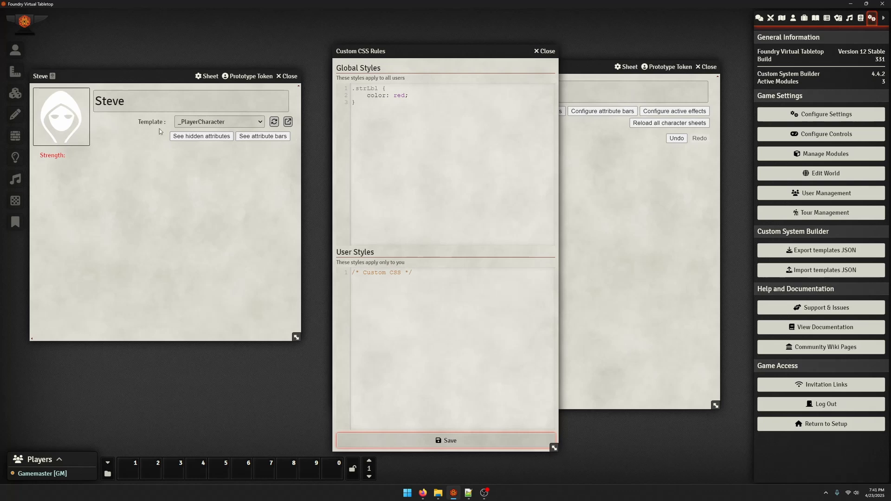
{"action": "left_click_drag", "start_coordinate": [419, 51], "coordinate": [164, 75]}
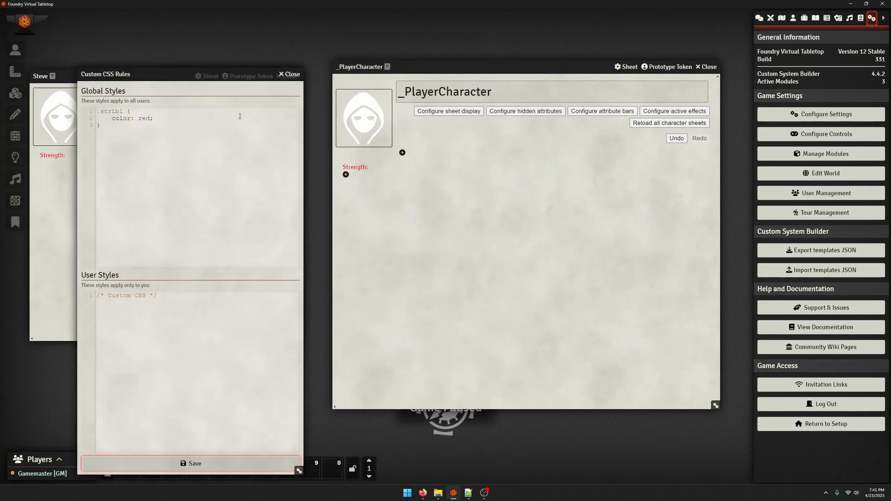
{"action": "left_click", "coordinate": [74, 205]}
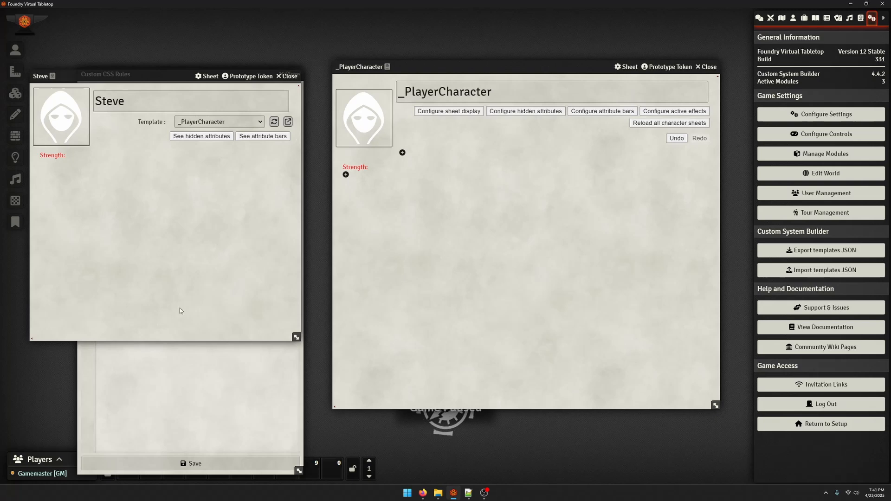
{"action": "left_click", "coordinate": [144, 364]}
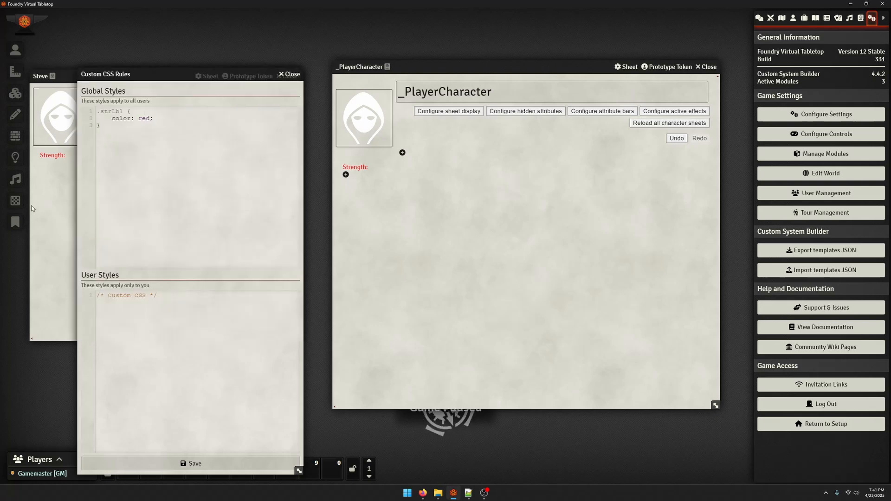
{"action": "left_click", "coordinate": [61, 203]}
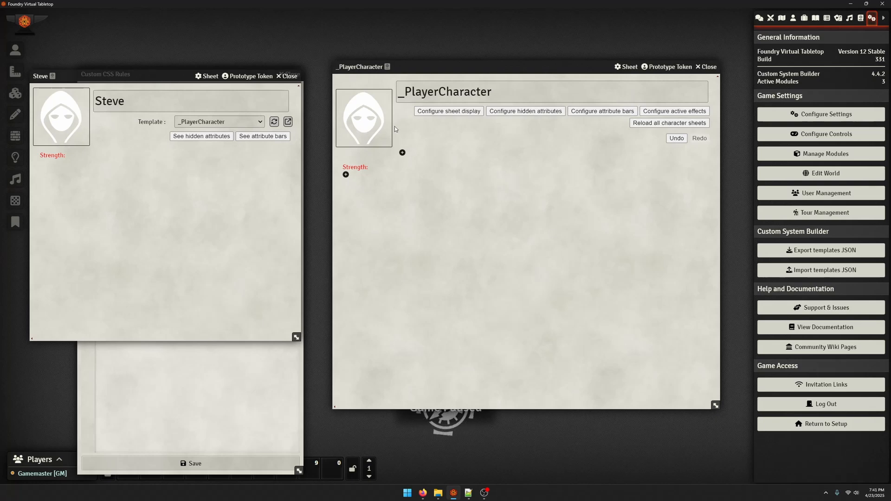
Open the Strength label's component settings from the _PlayerCharacter template to review its component key, and close them without editing
{"action": "left_click", "coordinate": [358, 169]}
{"action": "scroll", "coordinate": [464, 106], "scroll_direction": "down", "scroll_amount": 2}
{"action": "scroll", "coordinate": [471, 93], "scroll_direction": "up", "scroll_amount": 2}
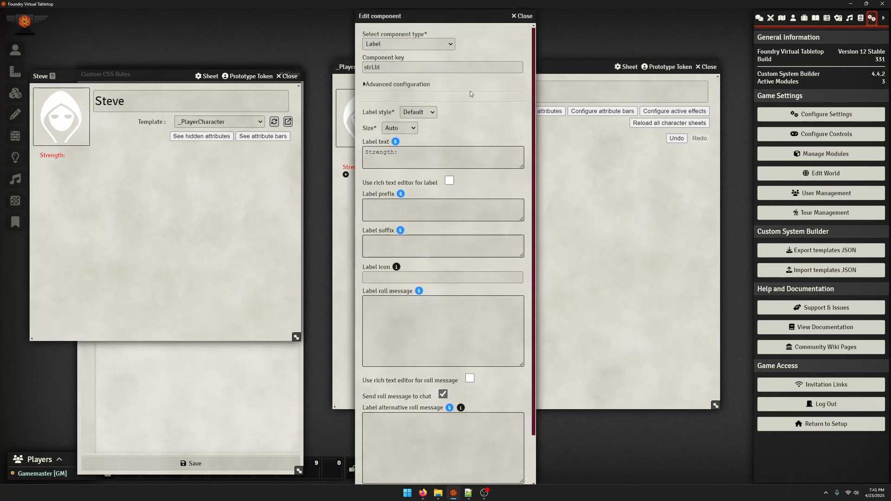
{"action": "left_click", "coordinate": [523, 18]}
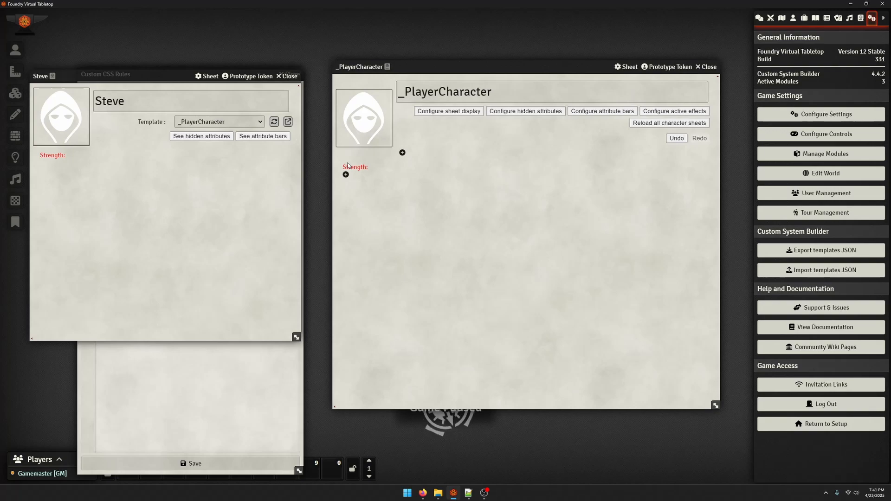
Open the developer tools and inspect the template's Strength label element, reviewing its classes and the style rules applied to it
{"action": "key", "text": "F12"}
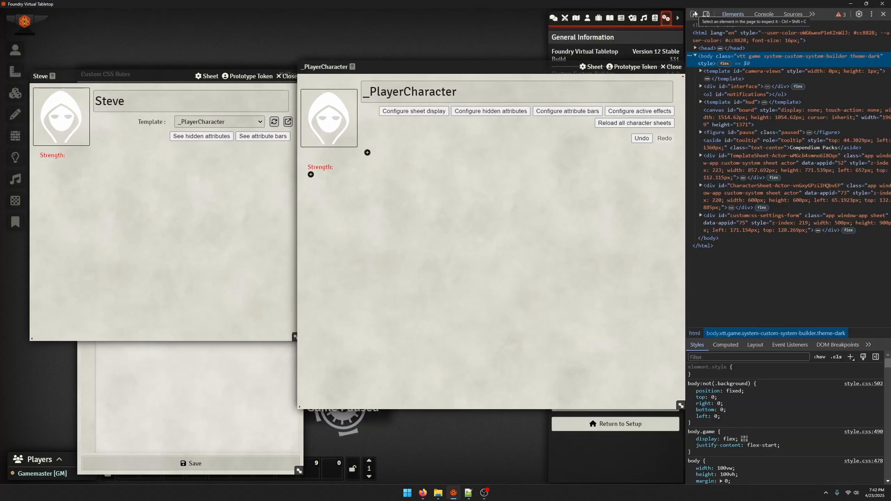
{"action": "left_click", "coordinate": [694, 14]}
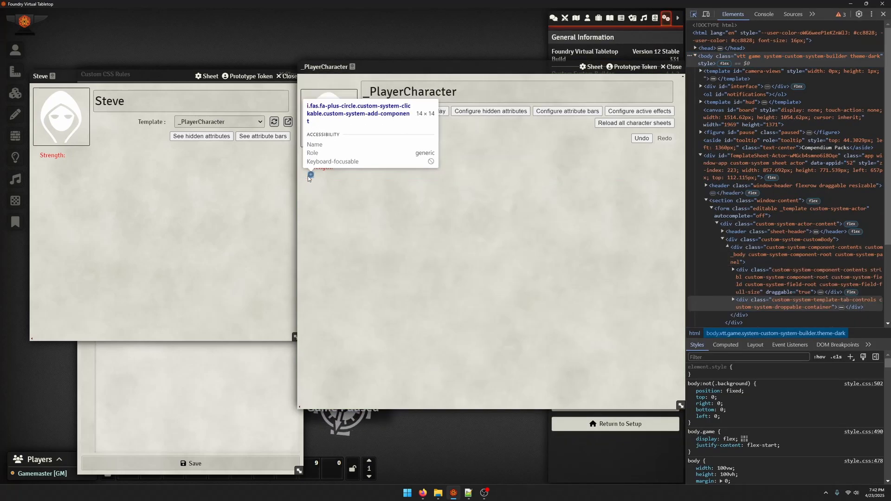
{"action": "left_click", "coordinate": [309, 176]}
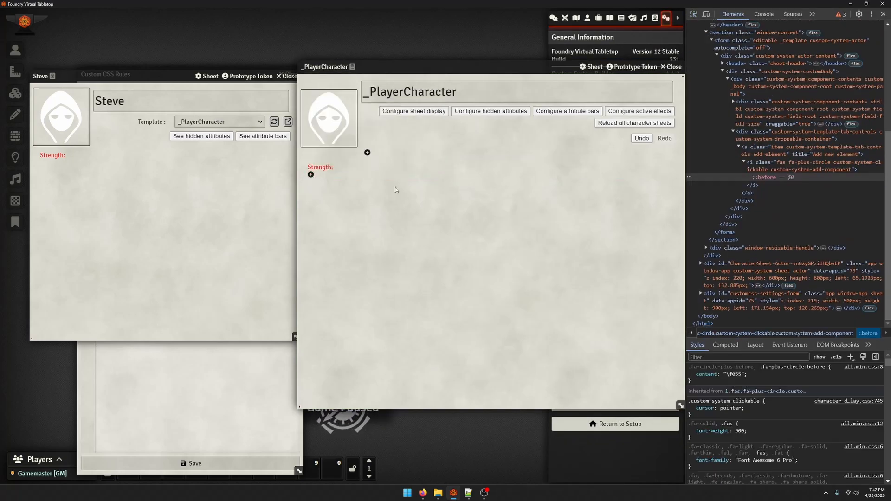
{"action": "left_click", "coordinate": [755, 116]}
{"action": "scroll", "coordinate": [719, 400], "scroll_direction": "down", "scroll_amount": 2}
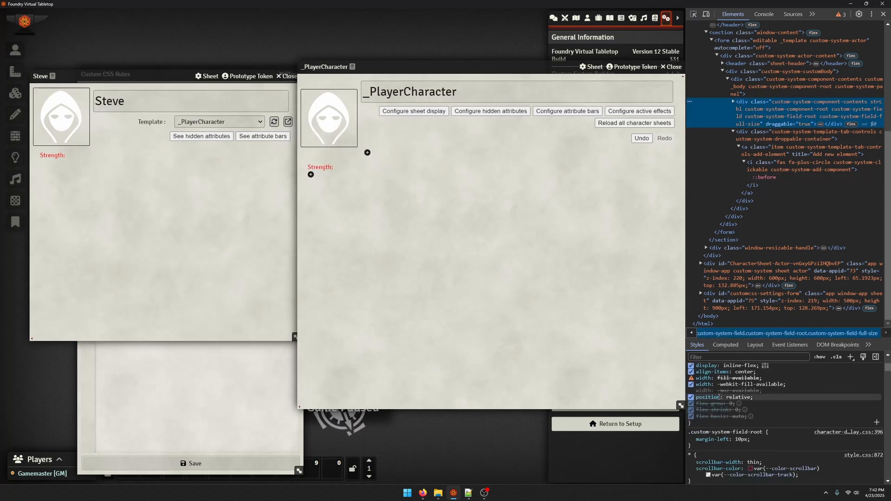
{"action": "scroll", "coordinate": [719, 401], "scroll_direction": "down", "scroll_amount": 5}
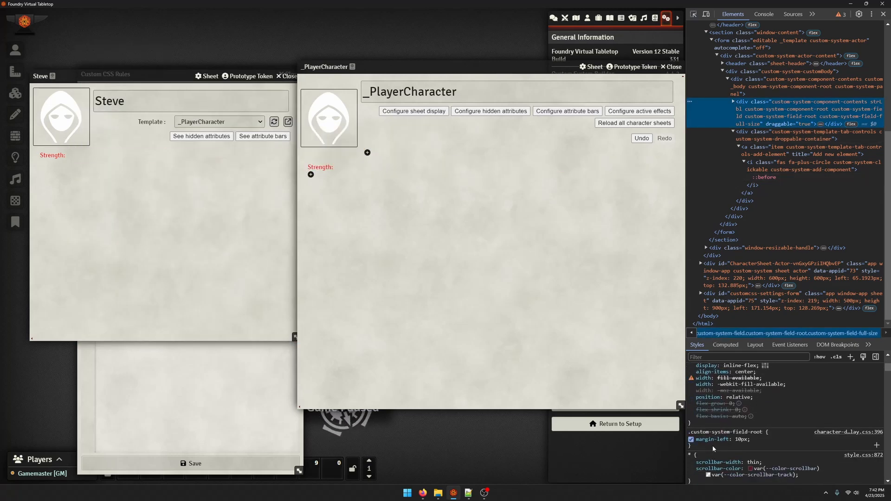
{"action": "scroll", "coordinate": [710, 443], "scroll_direction": "up", "scroll_amount": 7}
Try an inline height of 20px on the inspected Strength label element, and disable that declaration
{"action": "left_click", "coordinate": [730, 374]}
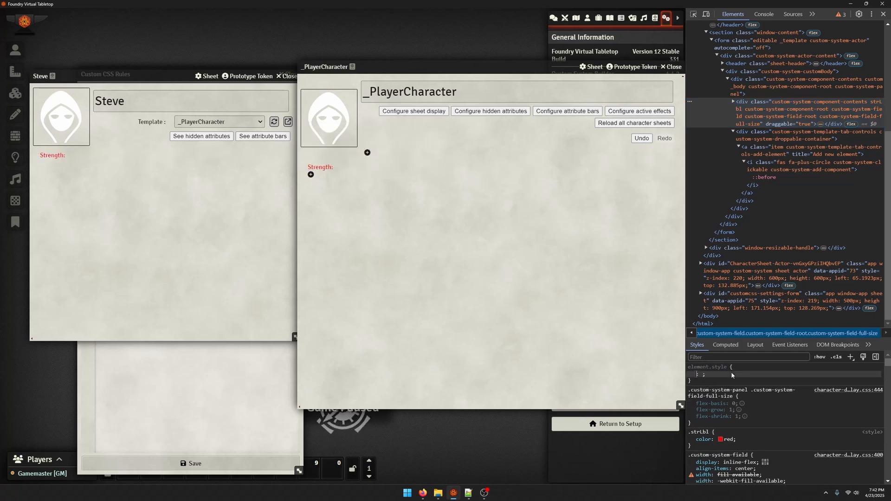
{"action": "type", "text": "hiegh"}
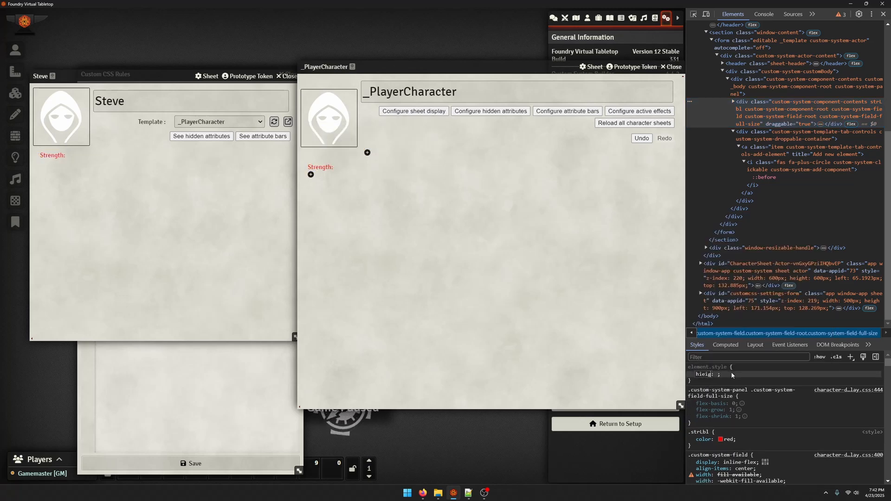
{"action": "key", "text": "BackSpace"}
{"action": "key", "text": "BackSpace"}
{"action": "key", "text": "BackSpace"}
{"action": "key", "text": "BackSpace"}
{"action": "type", "text": "eight"}
{"action": "key", "text": "Tab"}
{"action": "type", "text": "20"}
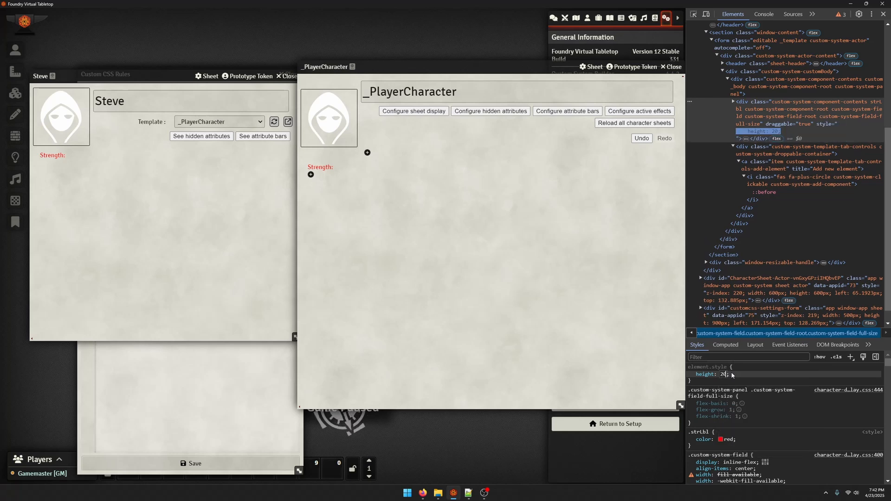
{"action": "type", "text": "px"}
{"action": "key", "text": "Return"}
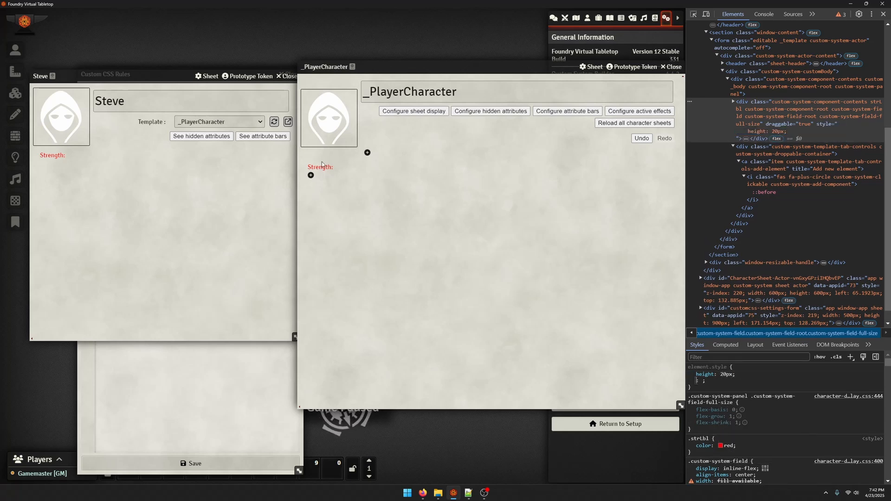
{"action": "left_click", "coordinate": [690, 374]}
Copy the _PlayerCharacter template's document UUID and paste it as a class in front of .strLbl in the global CSS rule
{"action": "left_click", "coordinate": [234, 394]}
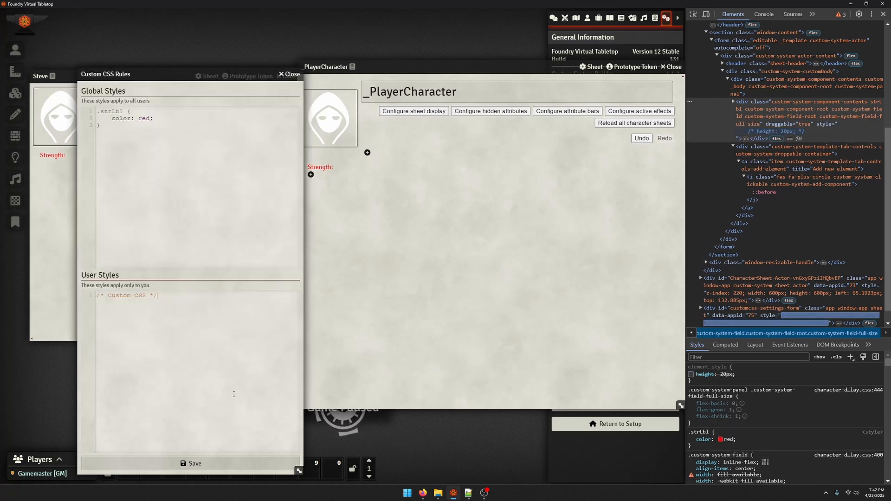
{"action": "left_click", "coordinate": [377, 212]}
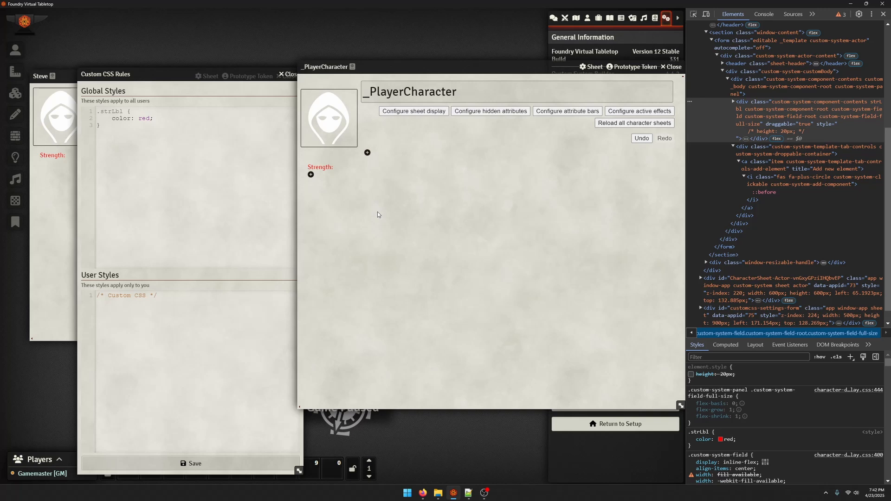
{"action": "left_click", "coordinate": [354, 68]}
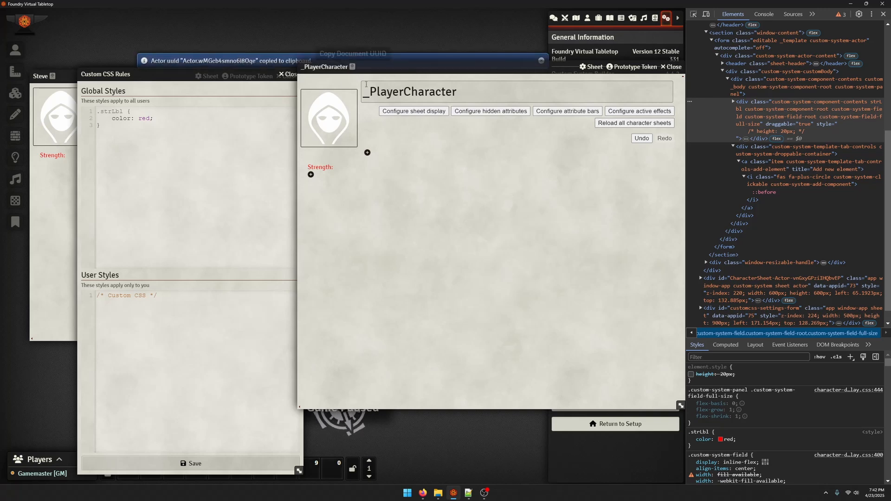
{"action": "left_click", "coordinate": [97, 111]}
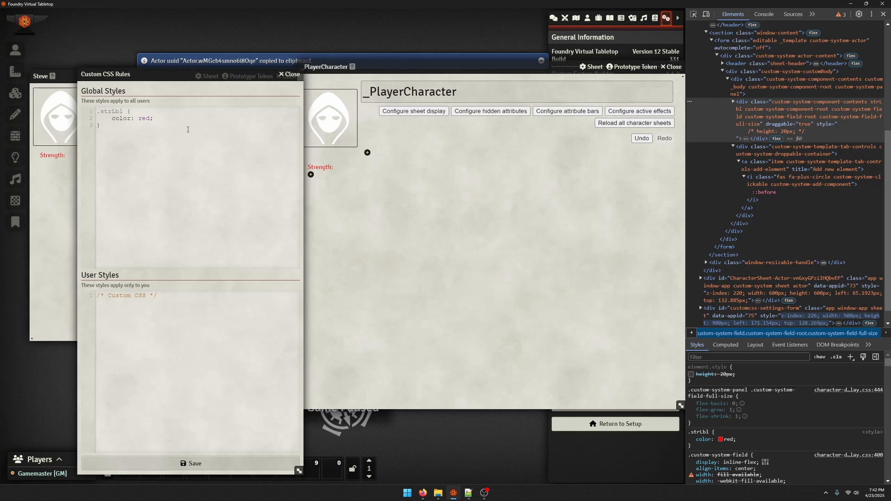
{"action": "type", "text": "."}
{"action": "key", "text": "ctrl+v"}
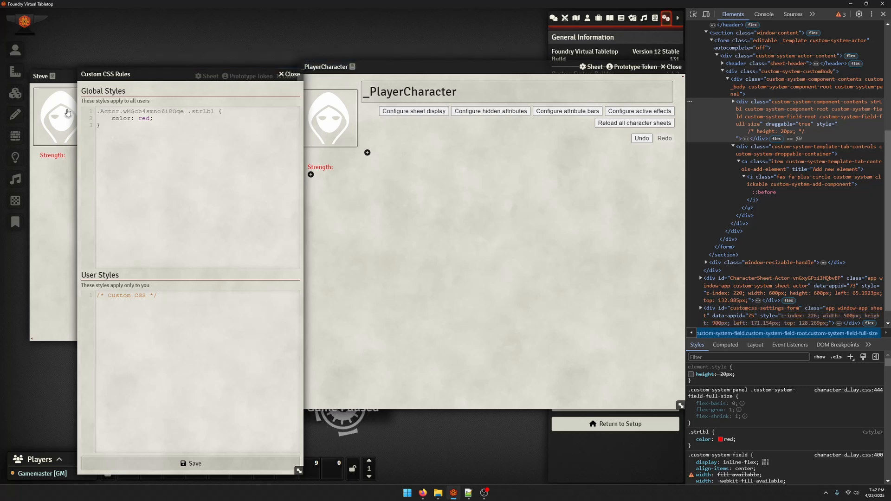
Remove the Actor prefix from the pasted selector so only the template's ID remains as the class before .strLbl, and save the rules
{"action": "double_click", "coordinate": [107, 111]}
{"action": "key", "text": "BackSpace"}
{"action": "key", "text": "BackSpace"}
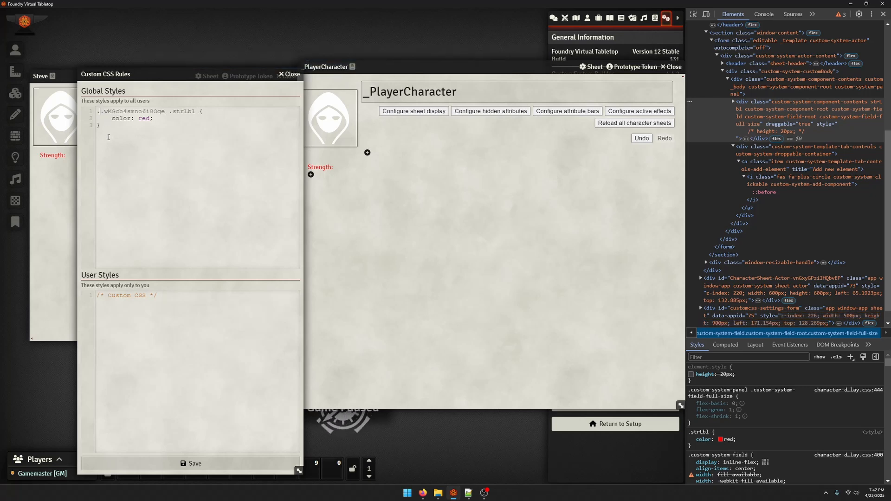
{"action": "left_click_drag", "start_coordinate": [97, 112], "coordinate": [156, 115]}
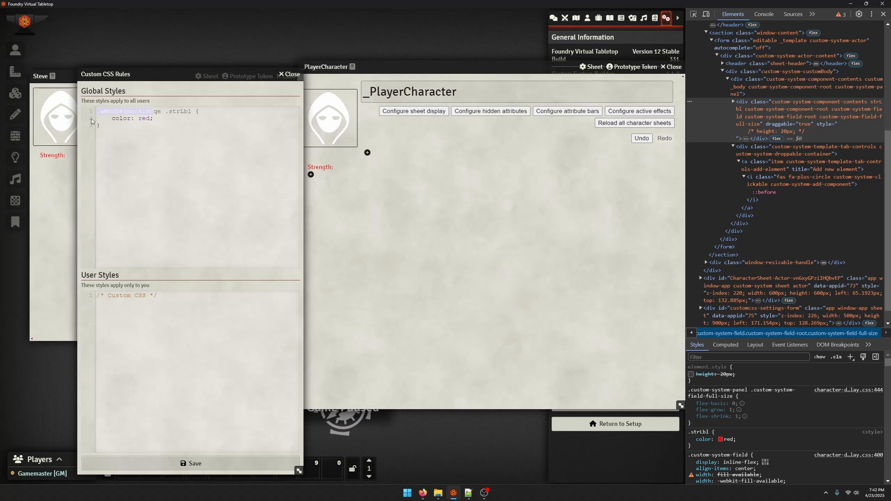
{"action": "left_click", "coordinate": [210, 463]}
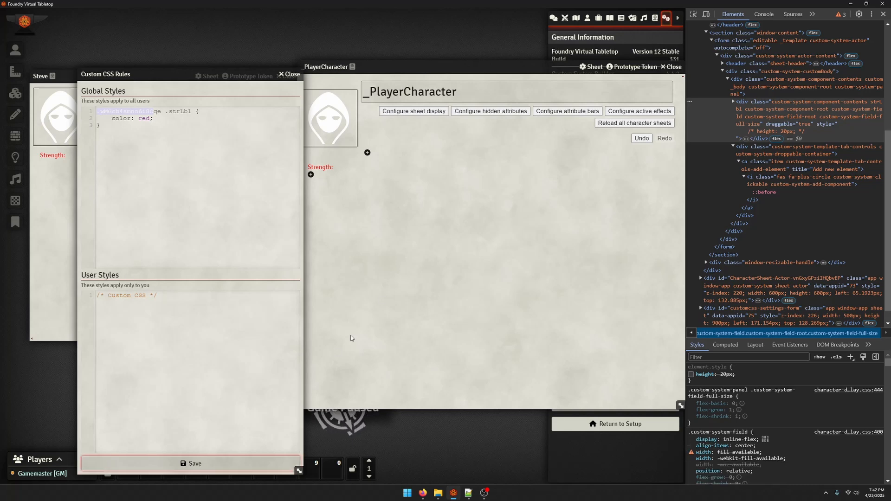
Compare the Strength label's colour on the character's sheet and the template, and check the label's component settings before closing them
{"action": "left_click", "coordinate": [61, 277]}
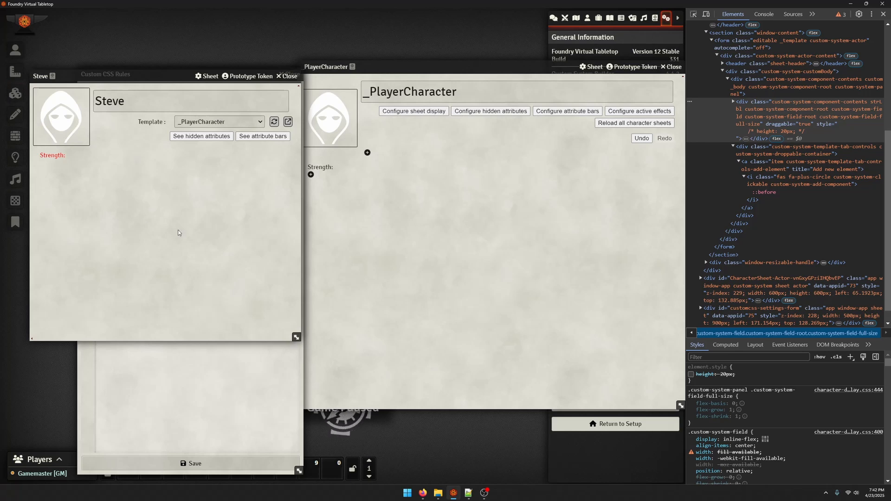
{"action": "left_click", "coordinate": [320, 166]}
{"action": "left_click", "coordinate": [320, 167]}
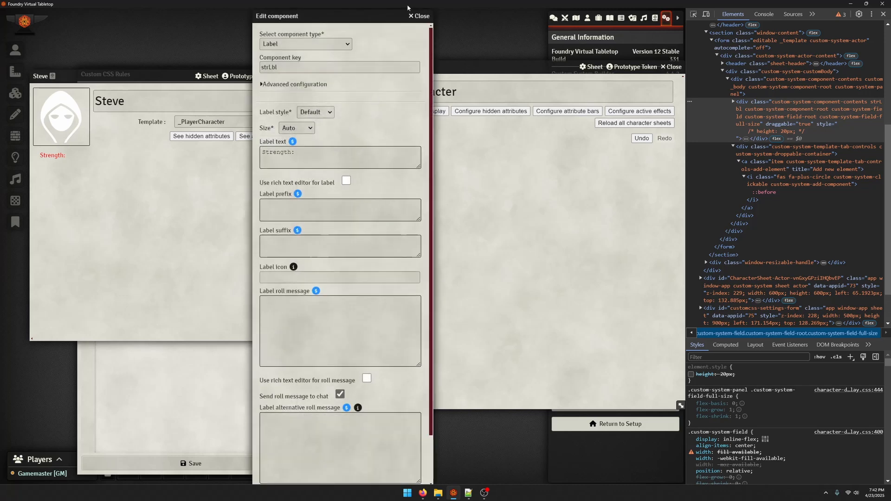
{"action": "left_click", "coordinate": [418, 15]}
{"action": "left_click", "coordinate": [241, 392]}
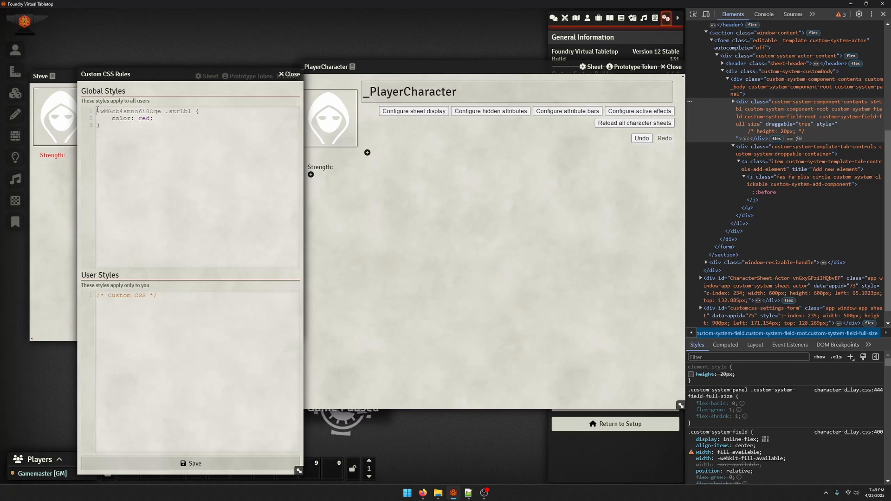
{"action": "left_click_drag", "start_coordinate": [98, 111], "coordinate": [161, 115]}
{"action": "double_click", "coordinate": [130, 111]}
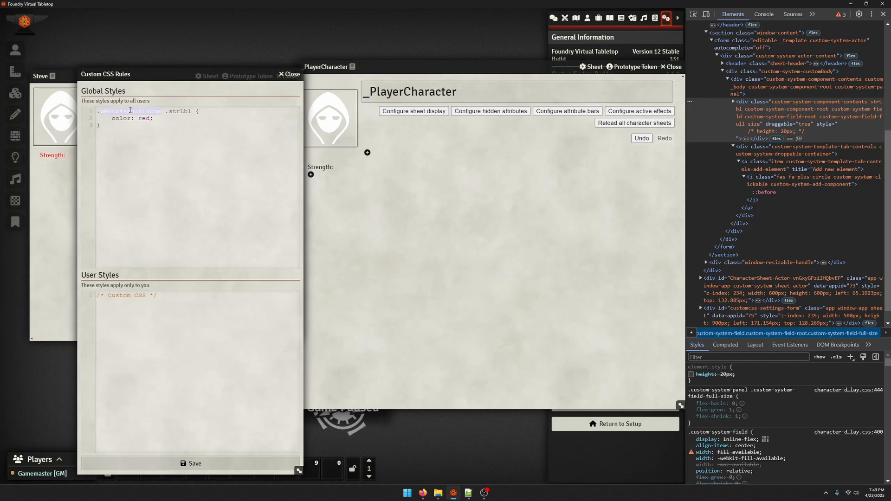
{"action": "left_click", "coordinate": [234, 139]}
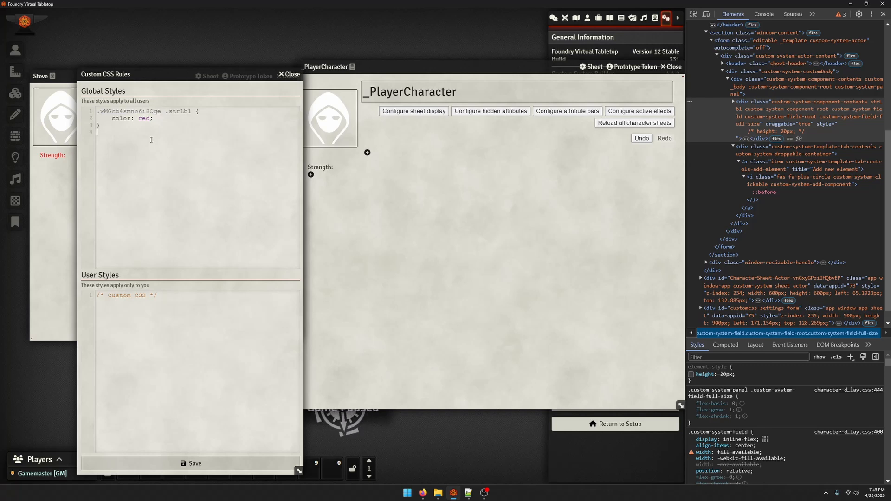
{"action": "key", "text": "Tab"}
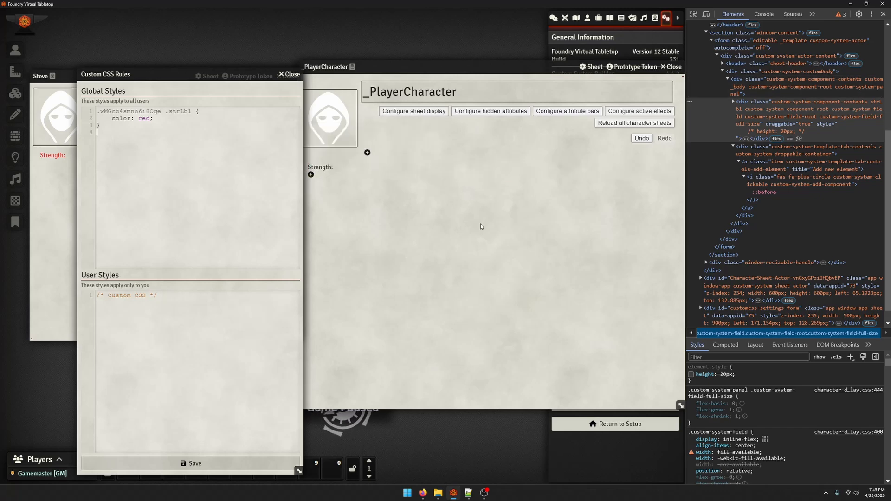
{"action": "left_click", "coordinate": [494, 256]}
{"action": "left_click", "coordinate": [211, 163]}
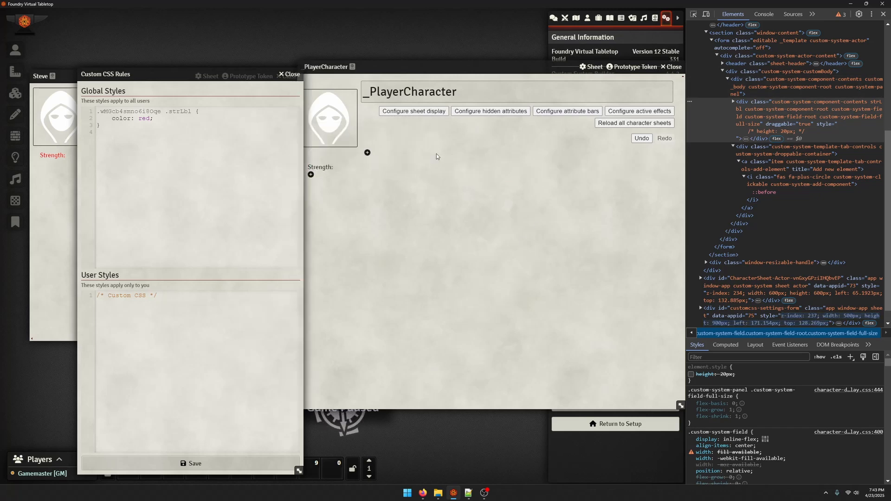
{"action": "left_click", "coordinate": [557, 304]}
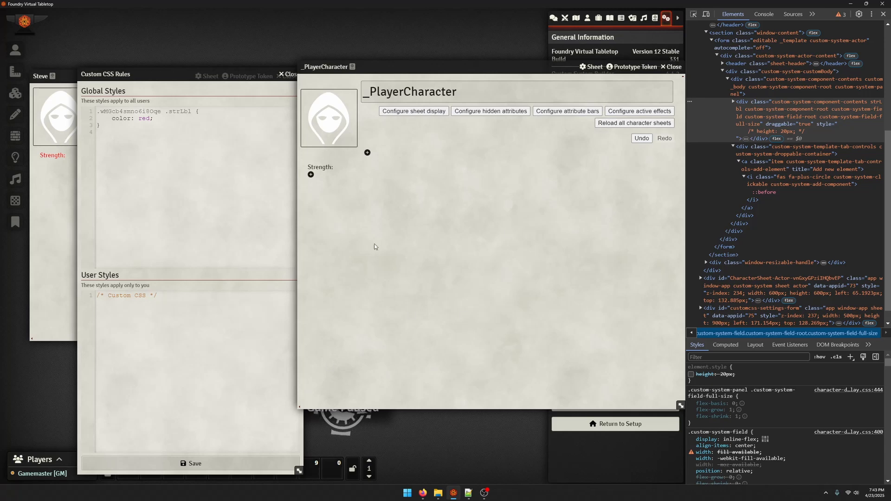
Inspect the _PlayerCharacter sheet's root element in the developer tools and compare its ID with the class in the global CSS selector
{"action": "left_click", "coordinate": [693, 14]}
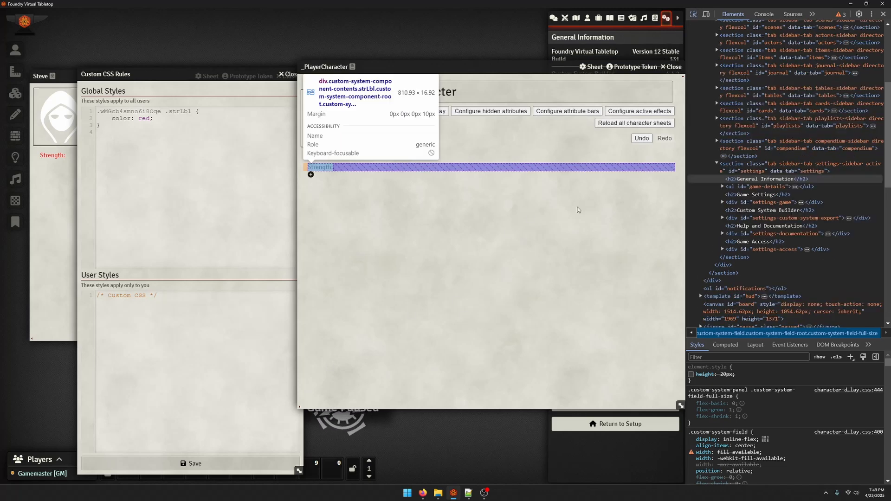
{"action": "left_click", "coordinate": [538, 340]}
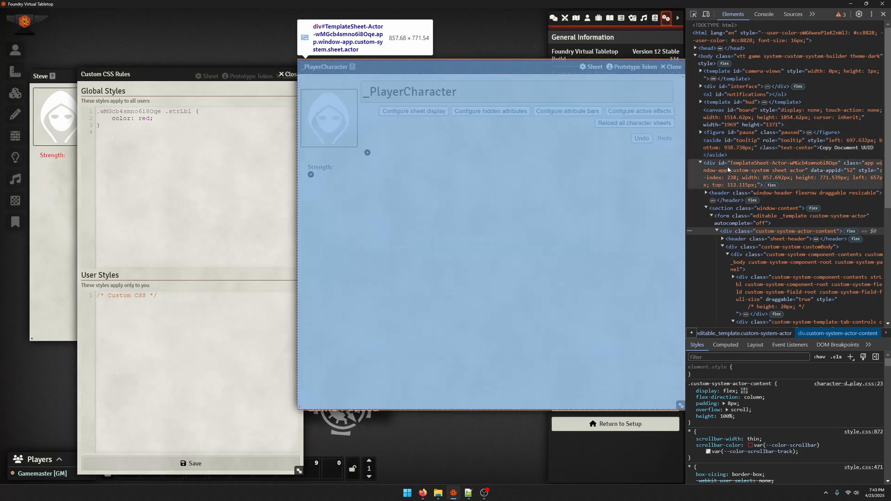
{"action": "left_click", "coordinate": [728, 166]}
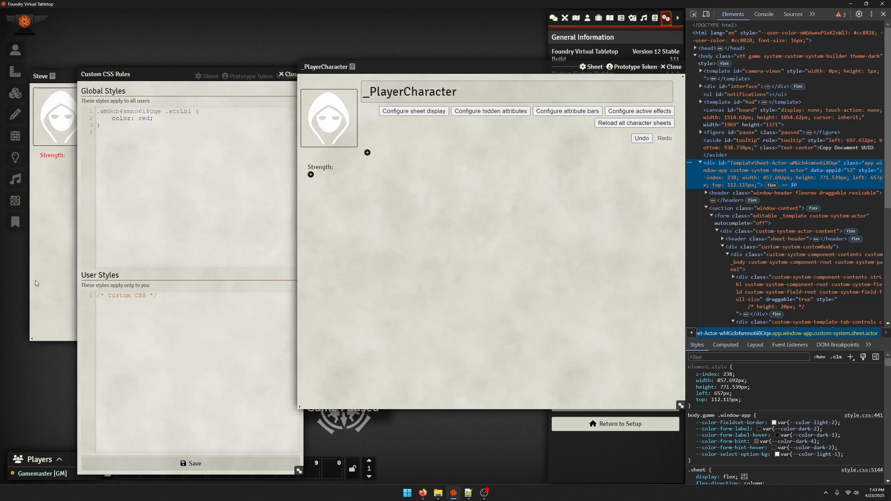
{"action": "left_click_drag", "start_coordinate": [165, 111], "coordinate": [96, 114]}
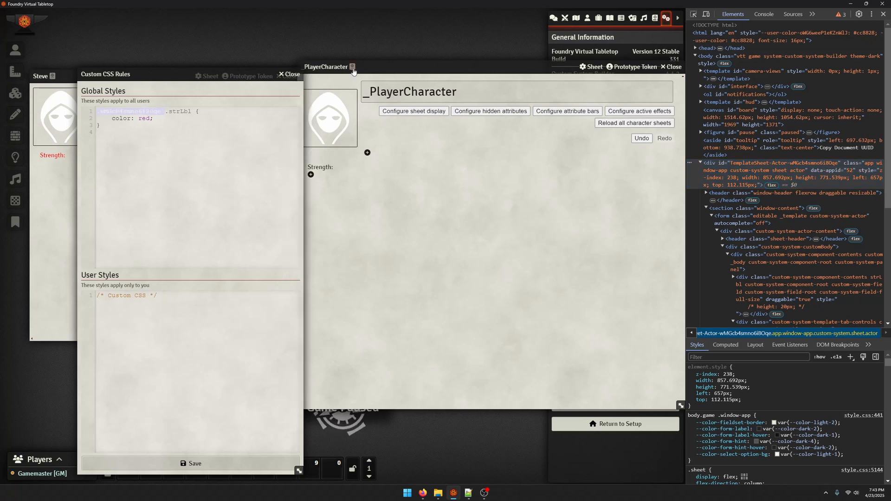
Examine the template ID class in the global CSS selector alongside the character's and template's sheets
{"action": "left_click", "coordinate": [357, 87]}
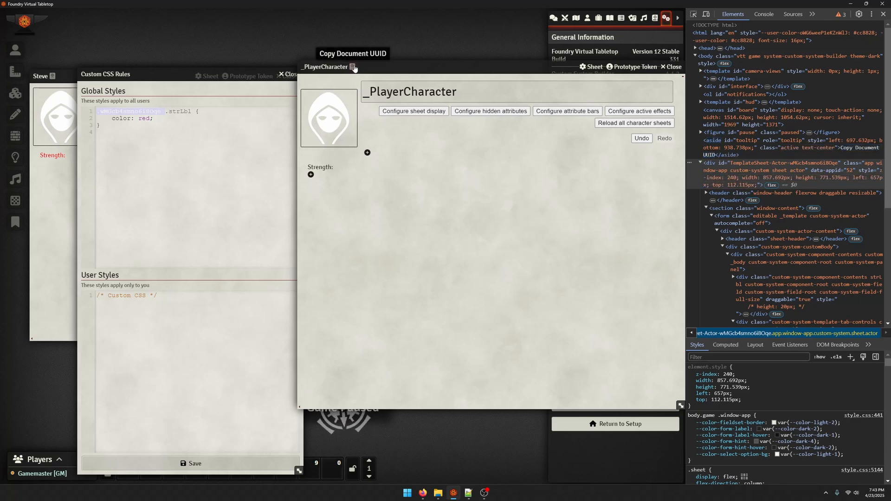
{"action": "left_click", "coordinate": [170, 112]}
{"action": "left_click_drag", "start_coordinate": [164, 112], "coordinate": [98, 112]}
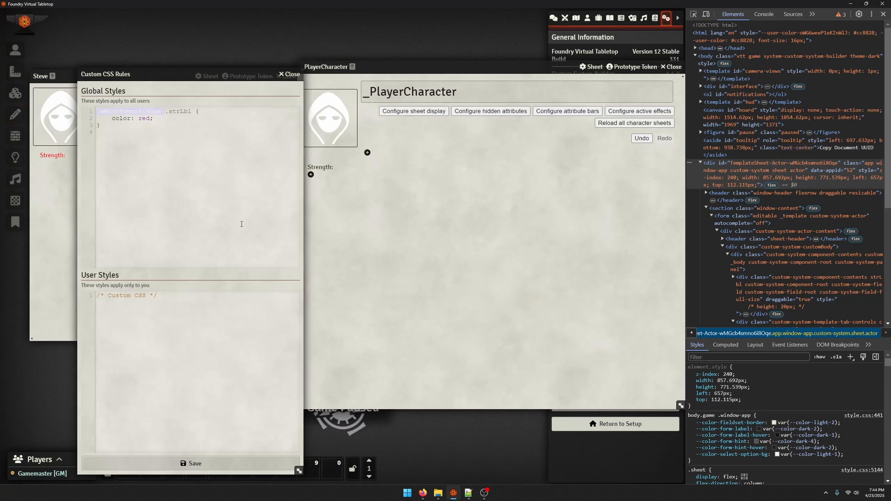
{"action": "left_click", "coordinate": [60, 242]}
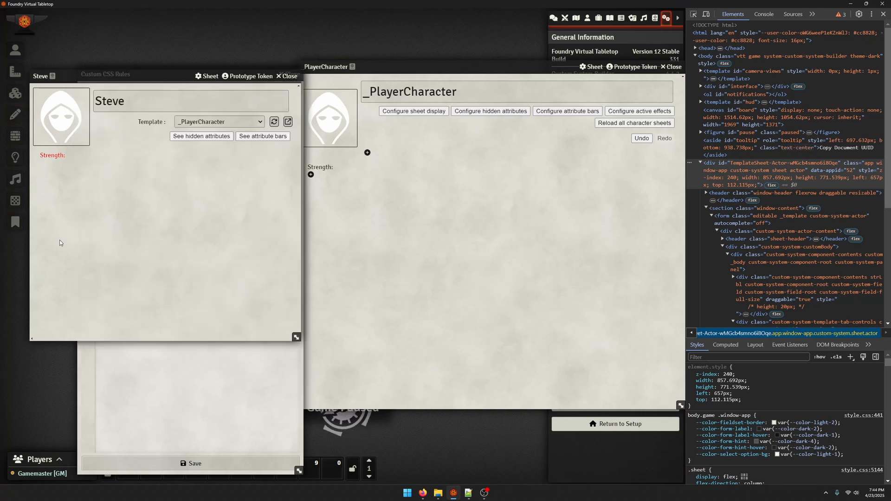
{"action": "left_click", "coordinate": [286, 396]}
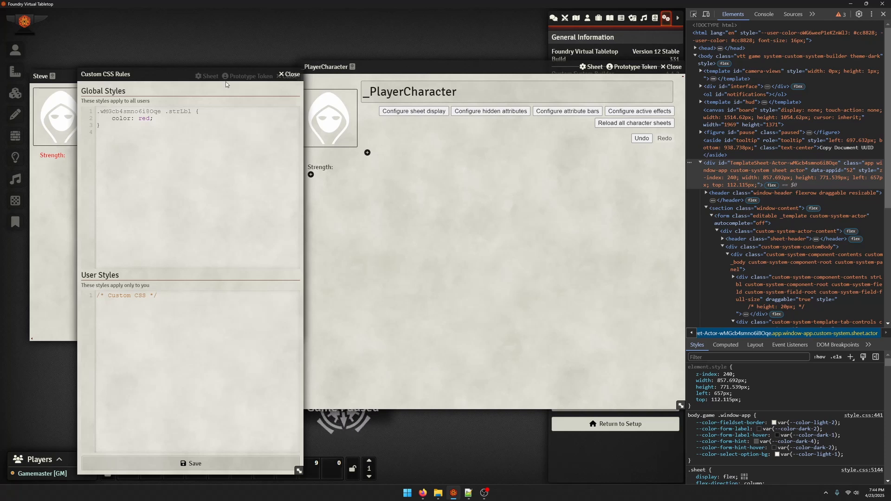
{"action": "double_click", "coordinate": [266, 75]}
{"action": "double_click", "coordinate": [99, 75]}
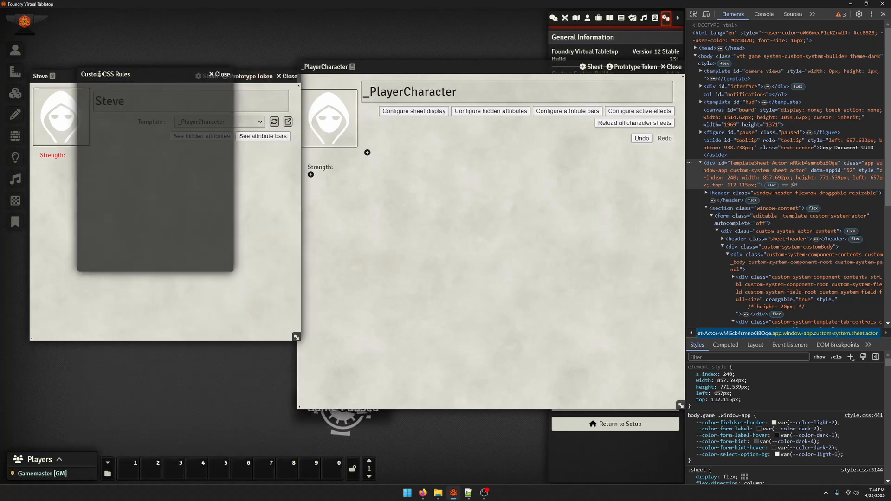
Delete the whole global CSS rule, save the custom CSS rules and close their dialog
{"action": "left_click", "coordinate": [169, 122]}
{"action": "key", "text": "ctrl+a"}
{"action": "left_click", "coordinate": [148, 135]}
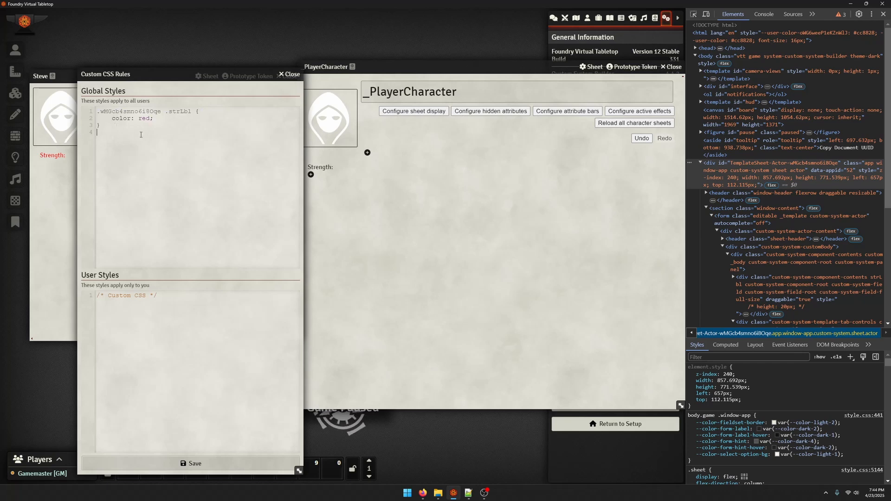
{"action": "key", "text": "ctrl+a"}
{"action": "key", "text": "BackSpace"}
{"action": "left_click", "coordinate": [187, 464]}
{"action": "left_click", "coordinate": [66, 241]}
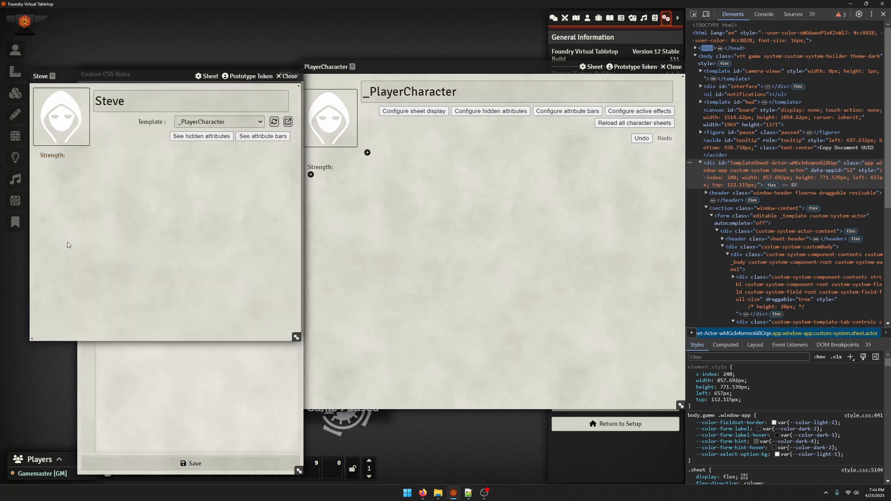
{"action": "left_click", "coordinate": [286, 367]}
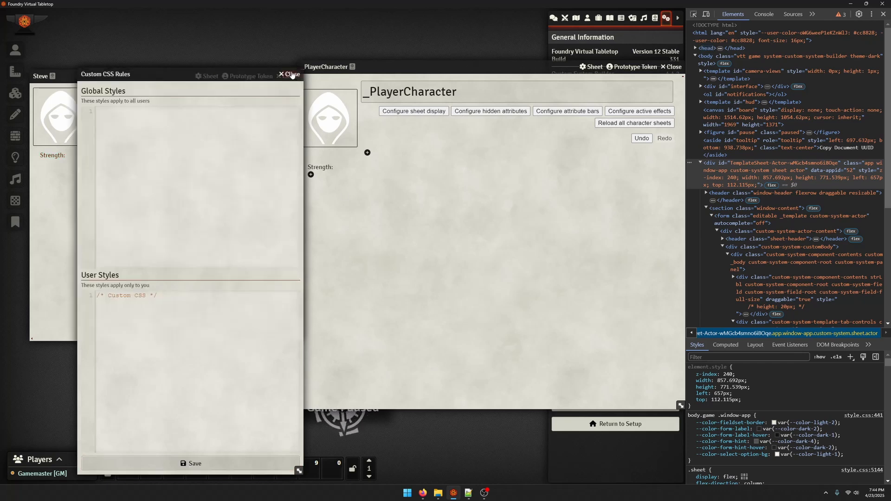
{"action": "left_click", "coordinate": [292, 74]}
Set the strLbl label's text to "Strength: 20" on the _PlayerCharacter template and reload the template on the character's sheet
{"action": "left_click", "coordinate": [325, 171]}
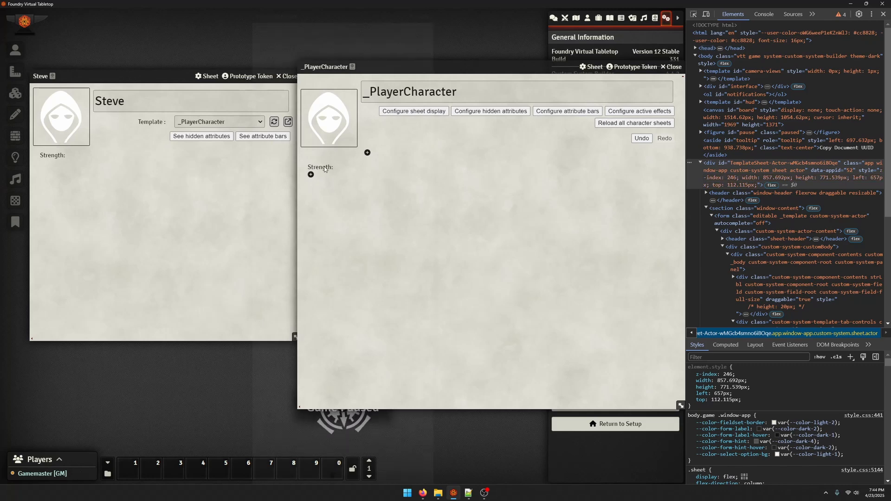
{"action": "left_click", "coordinate": [324, 170]}
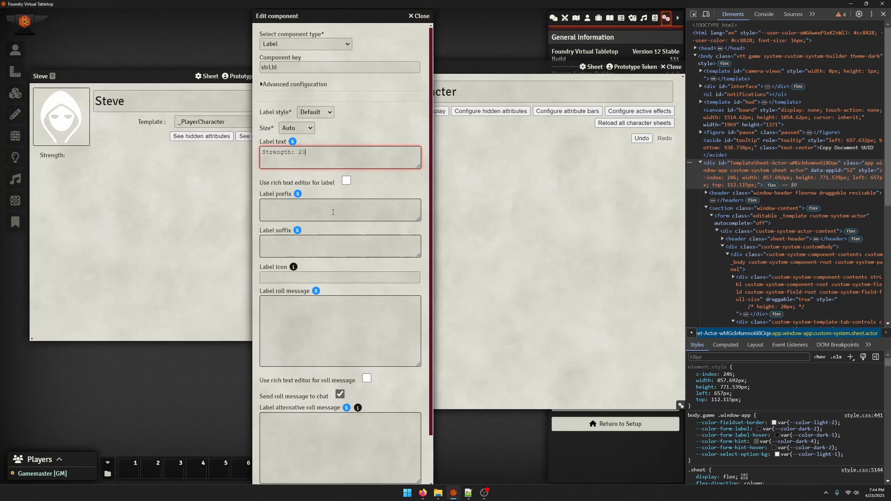
{"action": "scroll", "coordinate": [279, 418], "scroll_direction": "down", "scroll_amount": 3}
{"action": "left_click", "coordinate": [284, 478]}
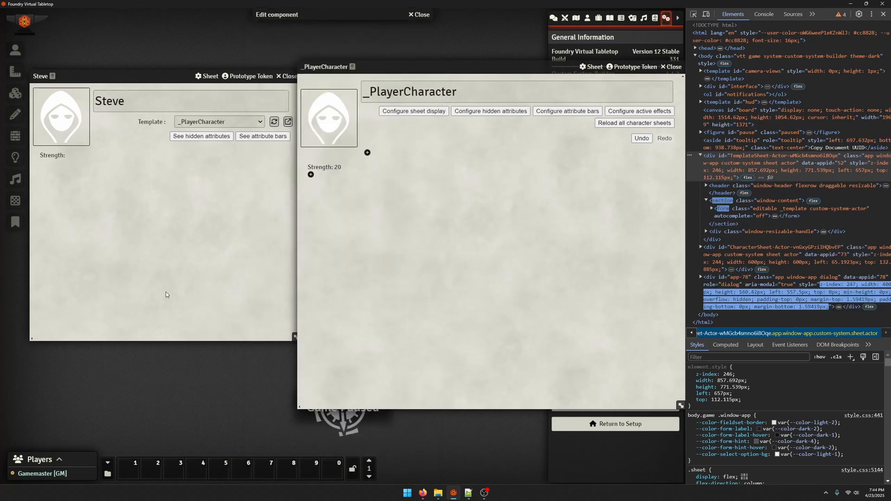
{"action": "left_click", "coordinate": [274, 122]}
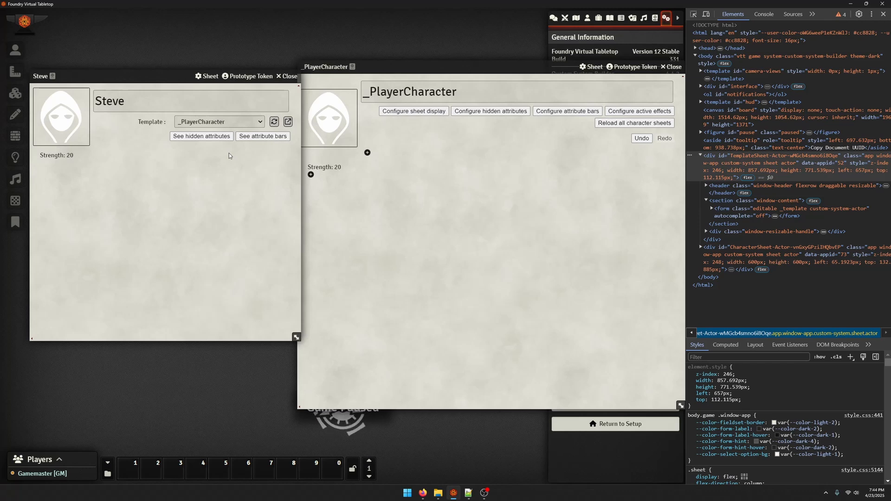
{"action": "left_click", "coordinate": [333, 165]}
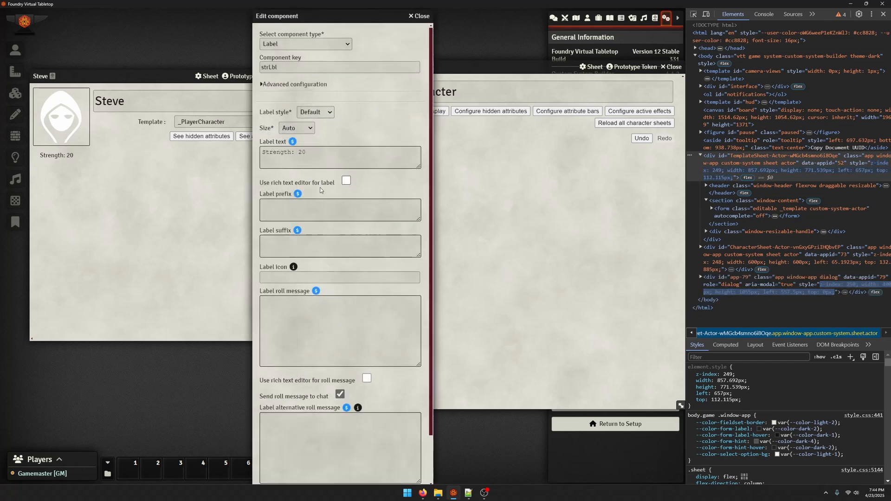
{"action": "left_click", "coordinate": [423, 16]}
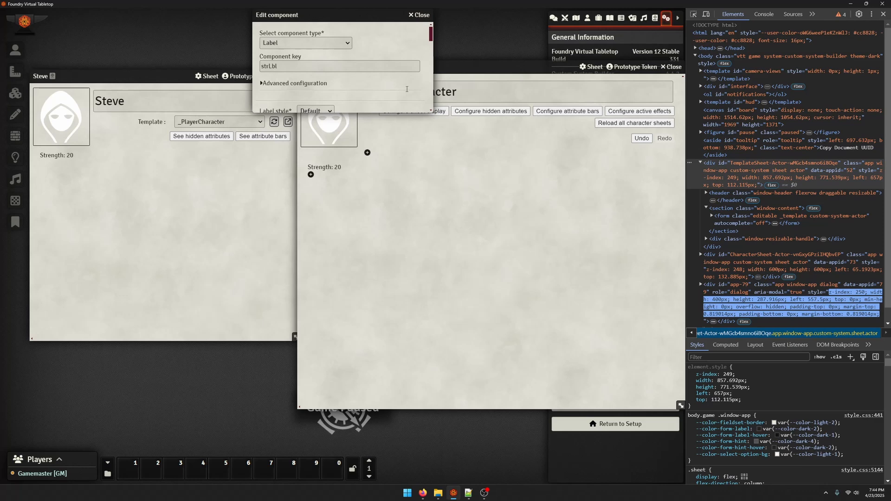
Add a Number field component below the Strength label with key strVal and label "Strength:"
{"action": "left_click", "coordinate": [311, 174]}
{"action": "left_click", "coordinate": [305, 43]}
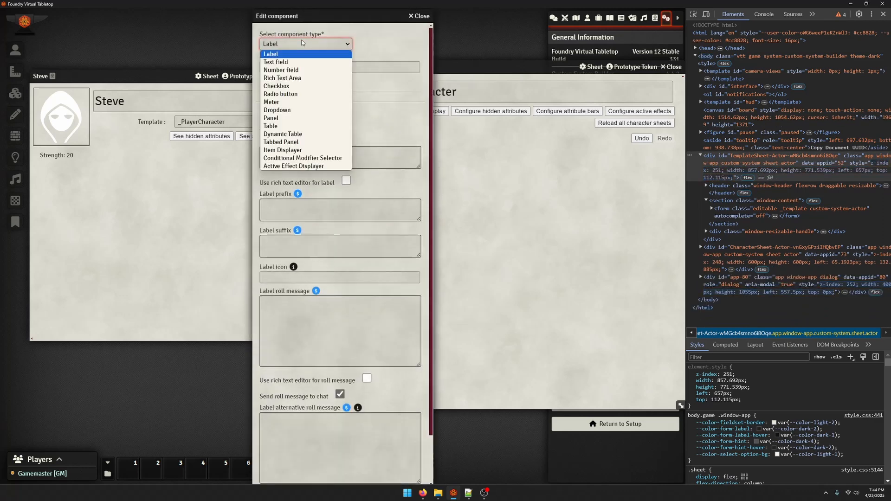
{"action": "left_click", "coordinate": [296, 69]}
{"action": "left_click", "coordinate": [279, 61]}
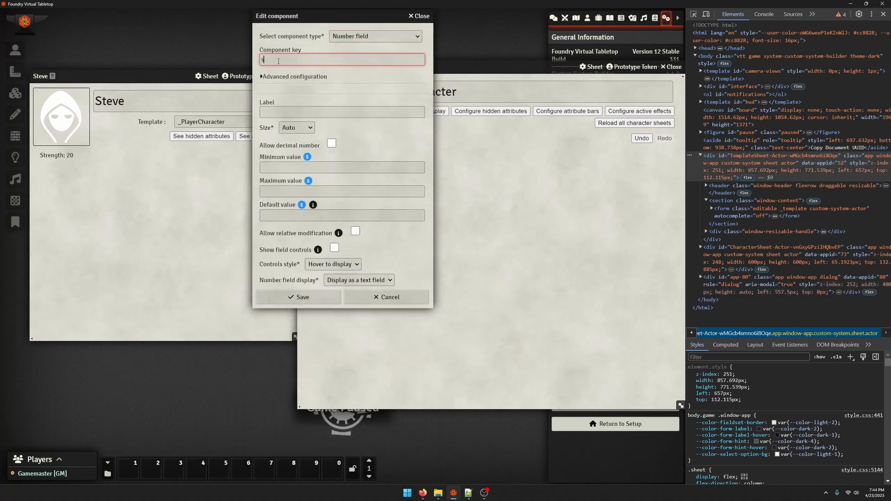
{"action": "type", "text": "strVal"}
{"action": "key", "text": "Tab"}
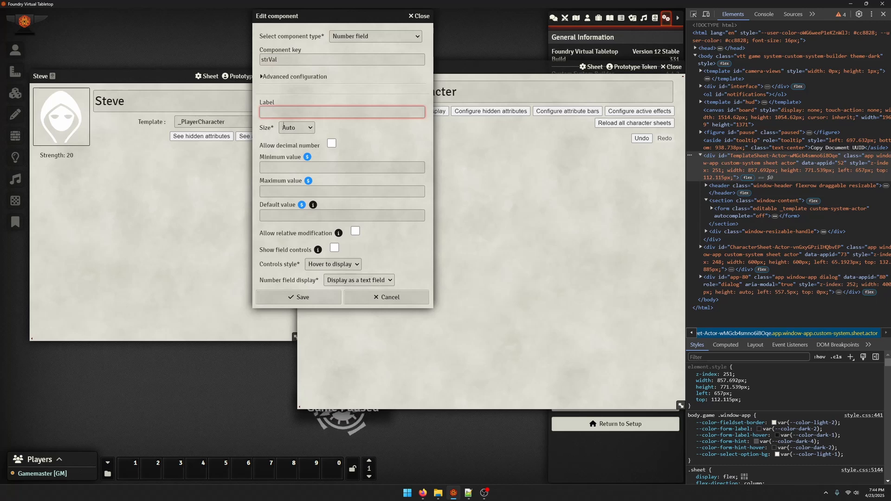
{"action": "type", "text": "Stre"}
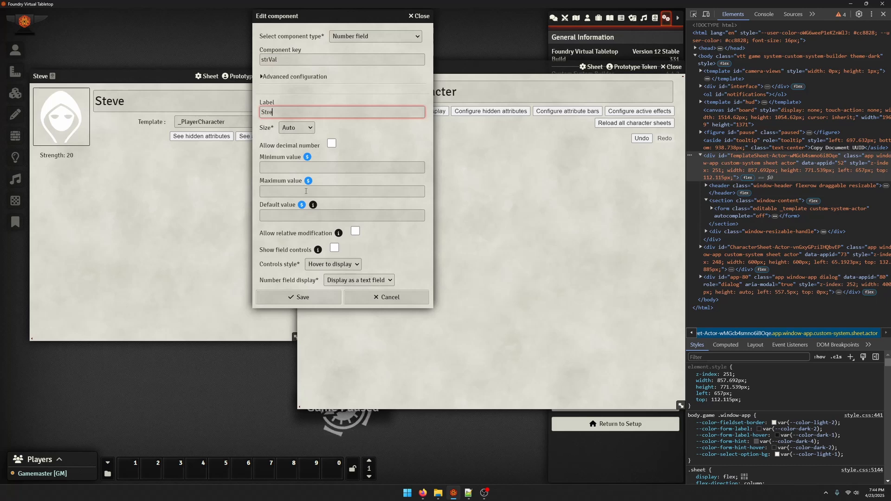
{"action": "type", "text": "ngth:"}
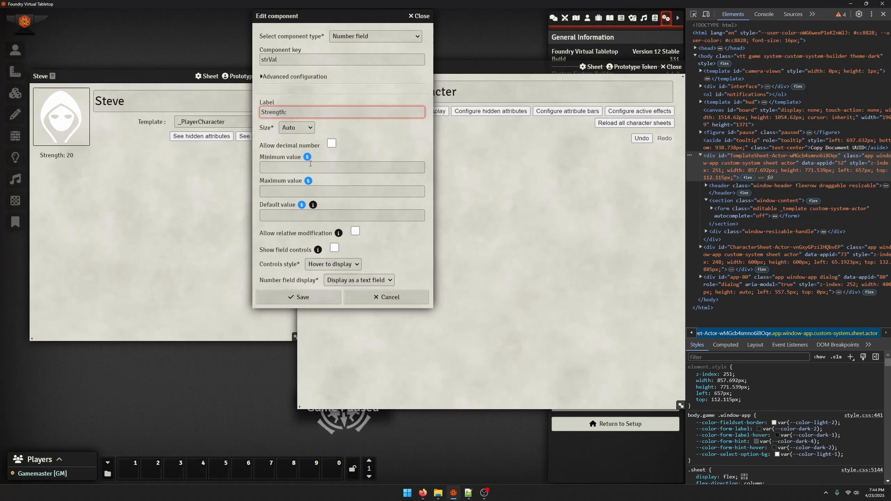
Give the strVal field minimum 1, maximum 20 and default 10, save it and reload the template on the character's sheet
{"action": "key", "text": "Tab"}
{"action": "type", "text": "1"}
{"action": "key", "text": "Tab"}
{"action": "type", "text": "20"}
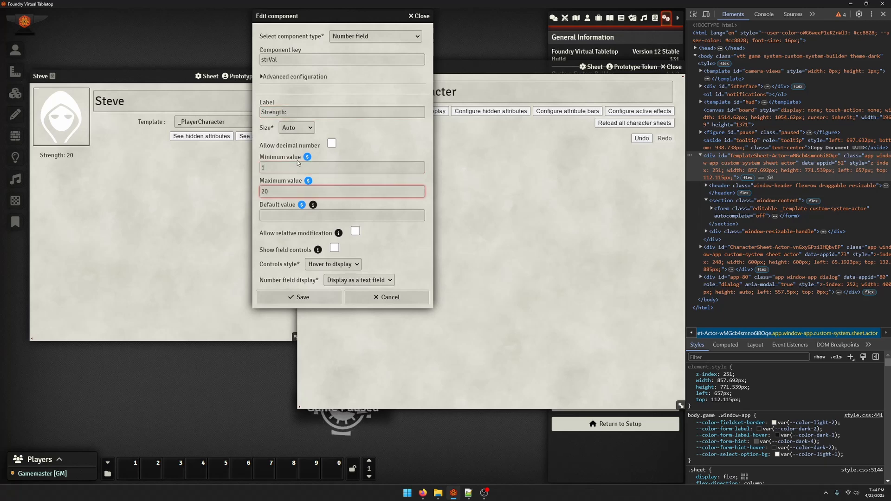
{"action": "left_click", "coordinate": [301, 216]}
{"action": "type", "text": "10"}
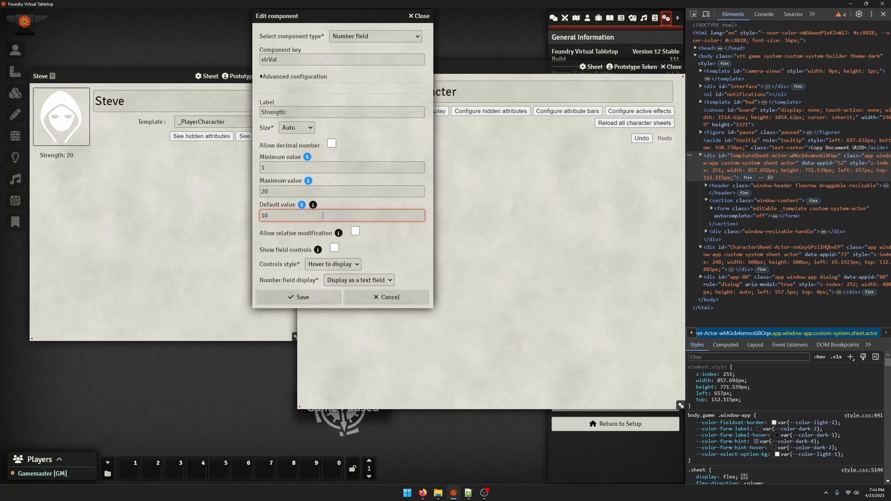
{"action": "left_click", "coordinate": [302, 300]}
{"action": "left_click", "coordinate": [270, 124]}
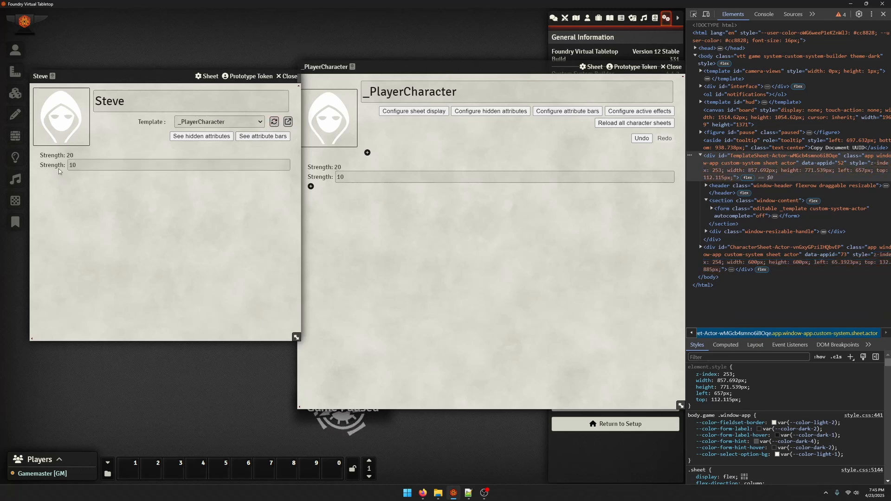
Clear the strLbl label's text and set its label prefix to "Strength:"
{"action": "left_click", "coordinate": [324, 168]}
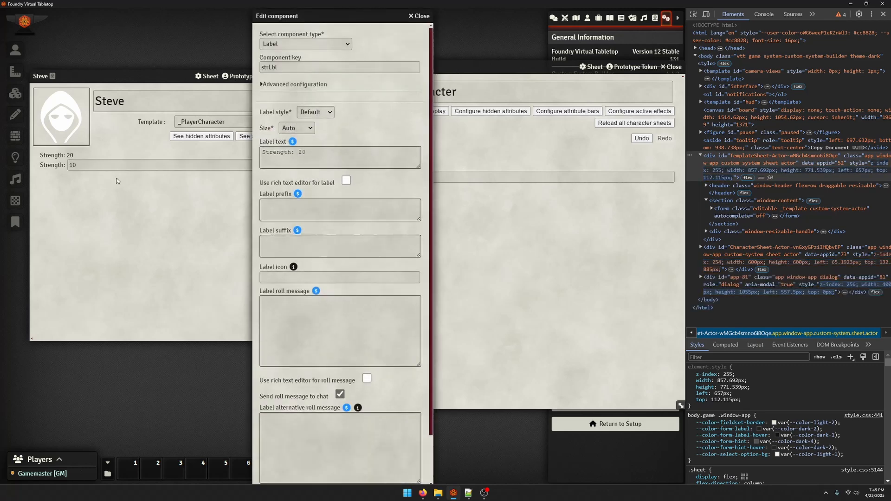
{"action": "left_click_drag", "start_coordinate": [335, 157], "coordinate": [107, 163]}
{"action": "key", "text": "BackSpace"}
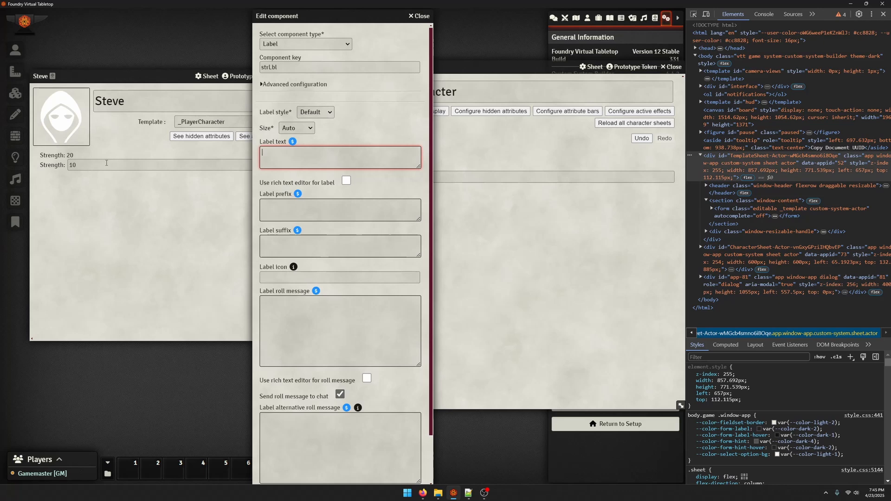
{"action": "left_click", "coordinate": [342, 212]}
{"action": "type", "text": "S"}
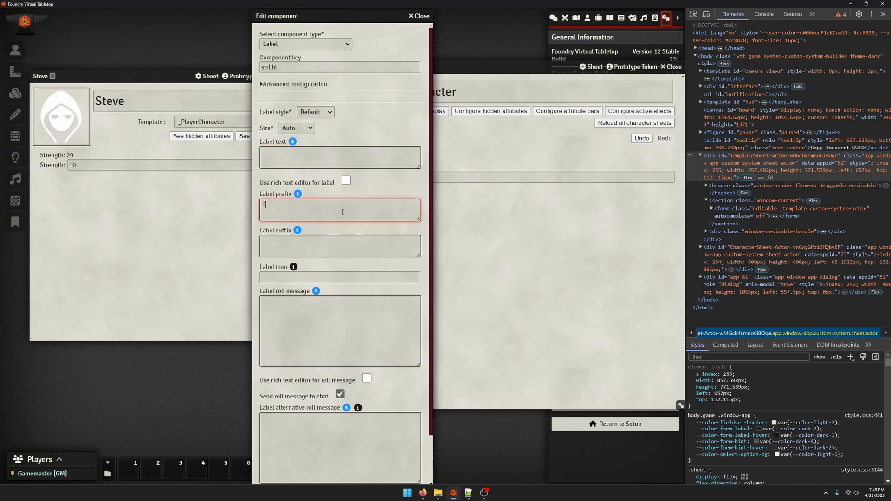
{"action": "type", "text": "trength"}
Set the strLbl label's text to the formula ${strVal}$ and save the component
{"action": "left_click", "coordinate": [304, 149]}
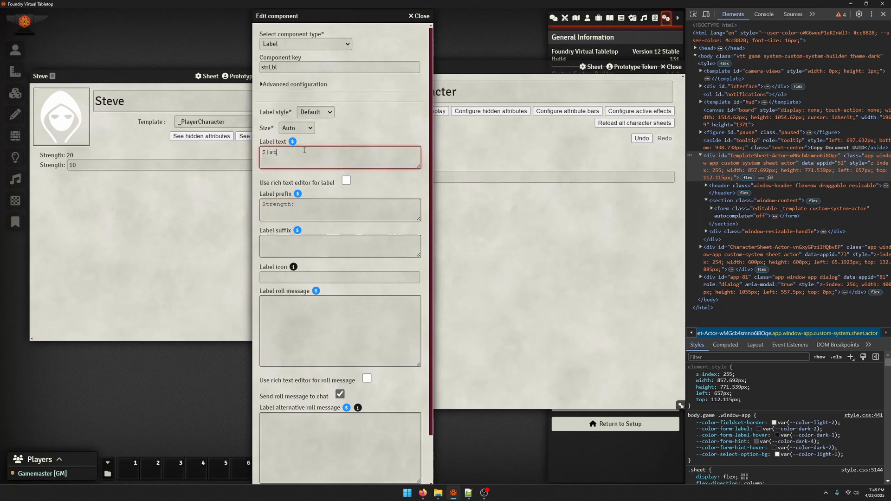
{"action": "type", "text": "${strVal}$"}
{"action": "scroll", "coordinate": [295, 186], "scroll_direction": "down", "scroll_amount": 3}
{"action": "left_click", "coordinate": [284, 475]}
Reload the template on the character's sheet and set the Strength number field to 15
{"action": "left_click", "coordinate": [171, 310]}
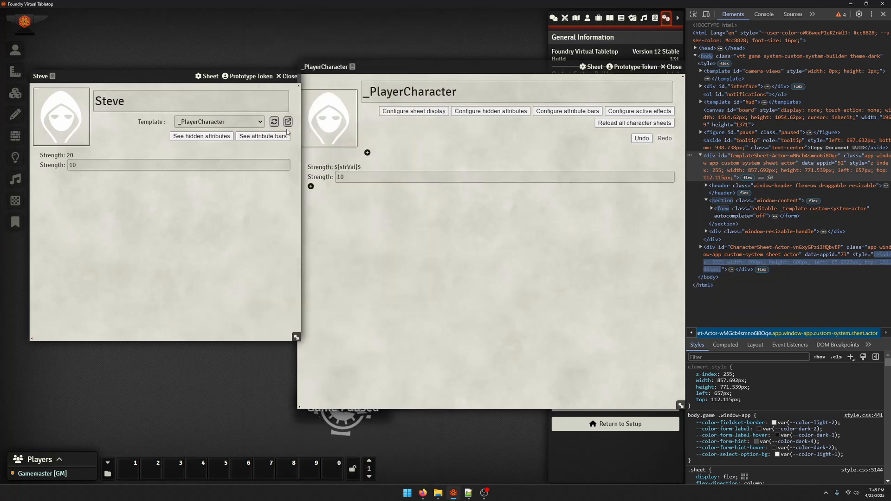
{"action": "left_click", "coordinate": [274, 126]}
{"action": "double_click", "coordinate": [74, 165]}
{"action": "type", "text": "15"}
{"action": "key", "text": "Return"}
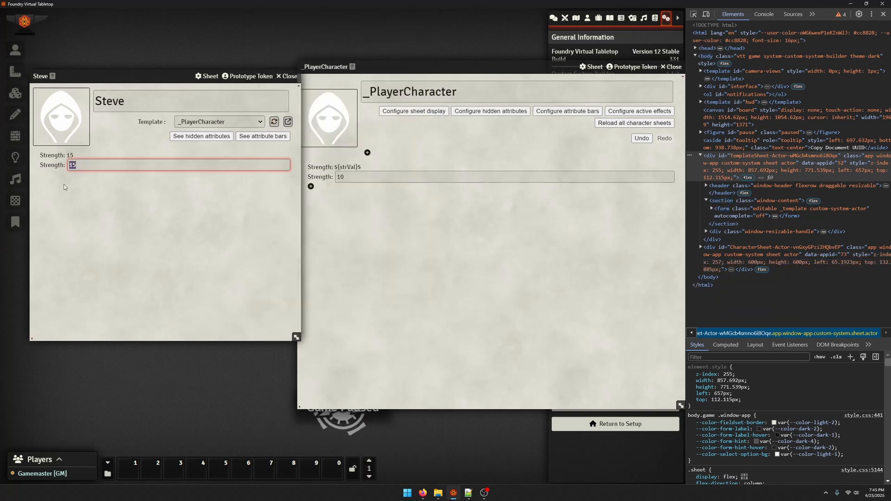
{"action": "left_click", "coordinate": [202, 242]}
{"action": "left_click", "coordinate": [424, 258]}
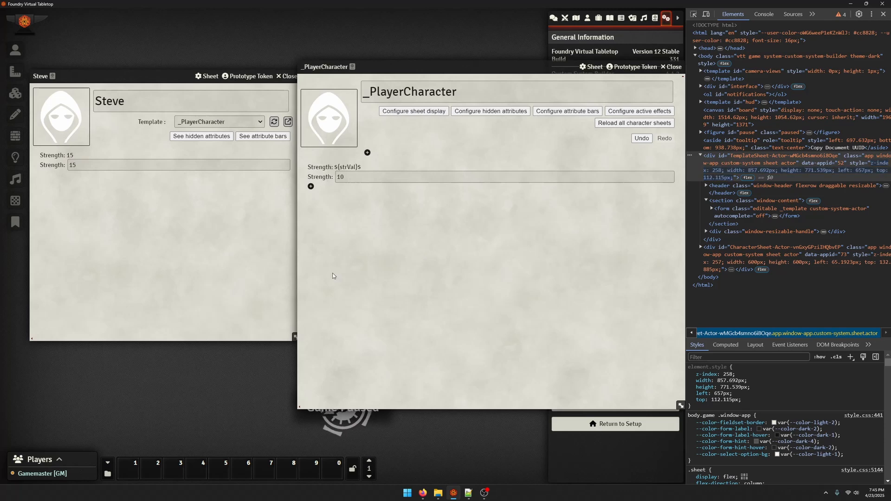
Open the advanced configuration of the template's strVal number field
{"action": "left_click", "coordinate": [325, 177]}
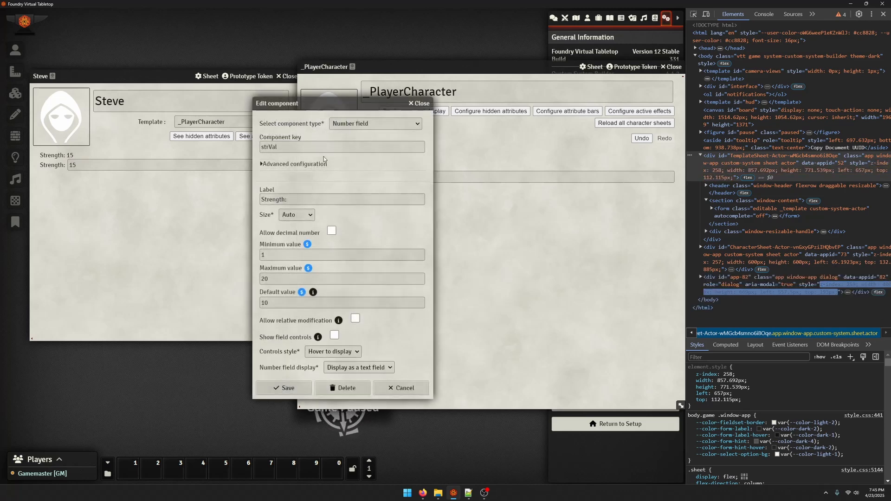
{"action": "left_click", "coordinate": [298, 164]}
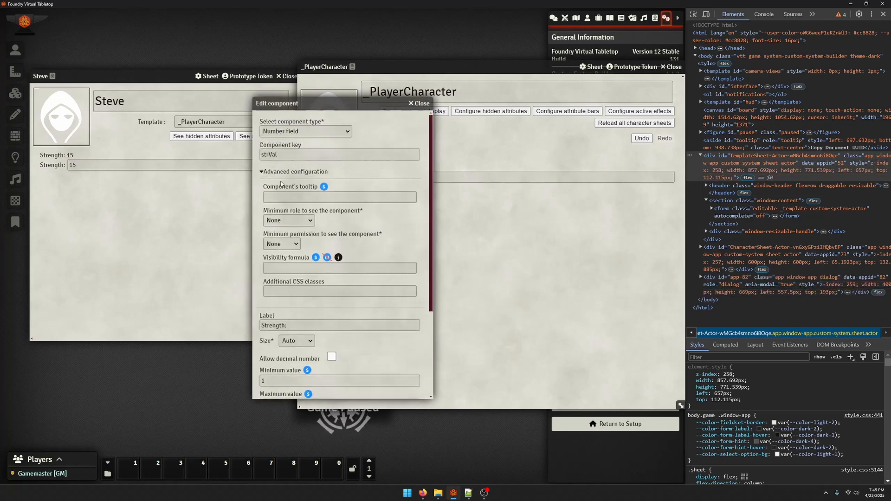
{"action": "left_click", "coordinate": [337, 266]}
{"action": "type", "text": "0"}
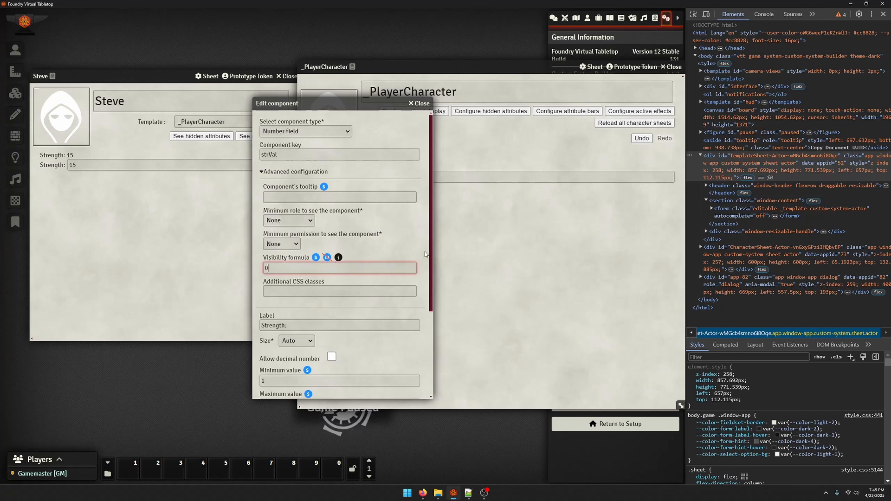
{"action": "key", "text": "BackSpace"}
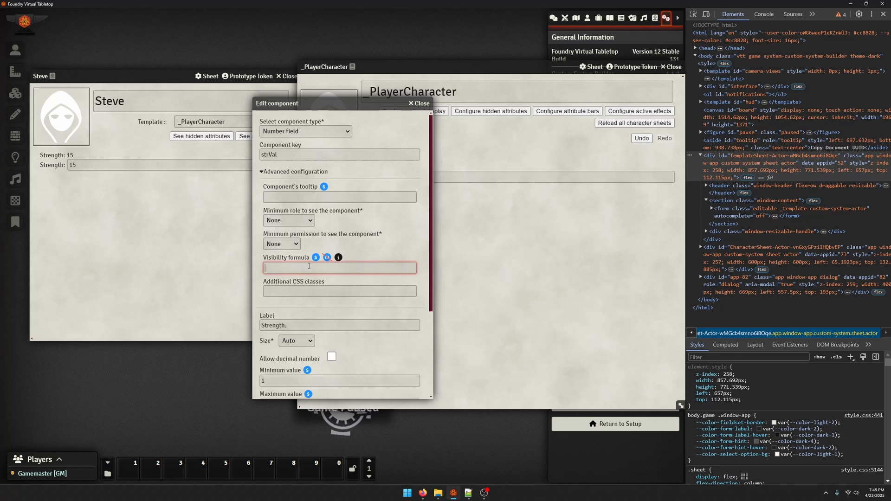
Set the minimum permission to see the strVal field to Owner
{"action": "left_click", "coordinate": [330, 235]}
{"action": "left_click", "coordinate": [281, 244]}
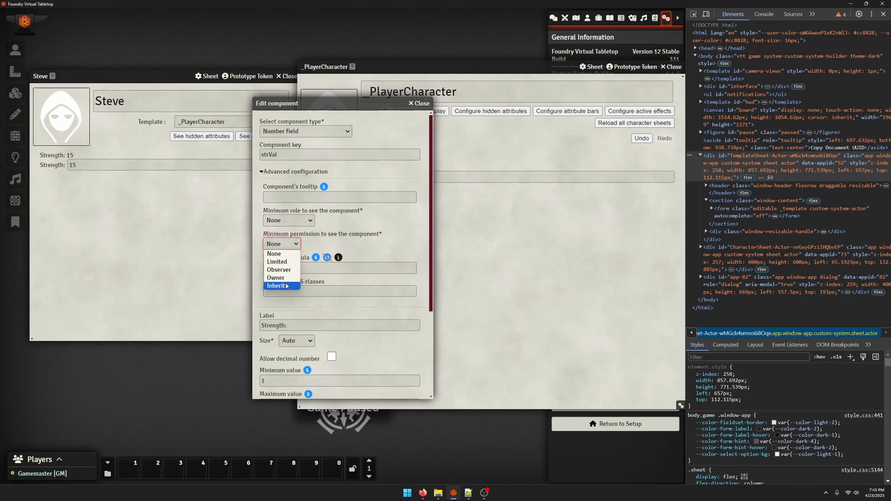
{"action": "left_click", "coordinate": [277, 284]}
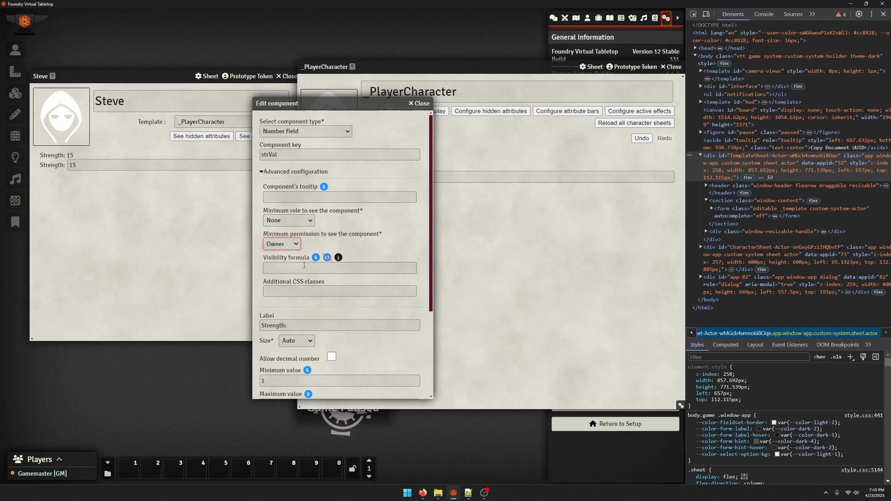
Save the strVal field's settings and try out the Strength number field on the character's sheet
{"action": "scroll", "coordinate": [330, 250], "scroll_direction": "down", "scroll_amount": 3}
{"action": "left_click", "coordinate": [284, 388]}
{"action": "left_click", "coordinate": [235, 300]}
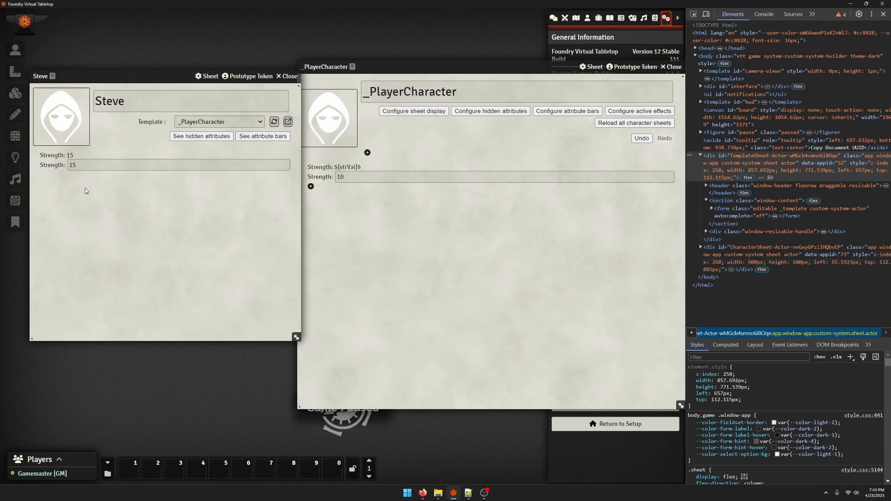
{"action": "left_click", "coordinate": [94, 169]}
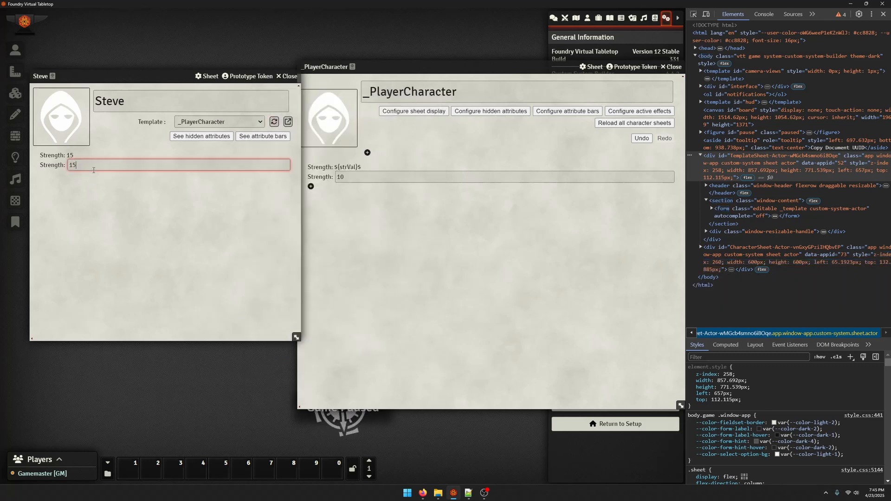
{"action": "left_click", "coordinate": [68, 200]}
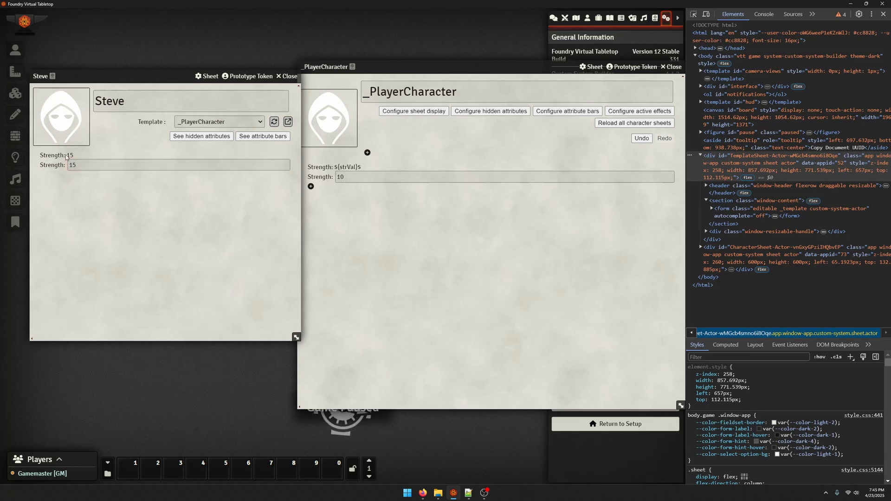
{"action": "left_click", "coordinate": [349, 205]}
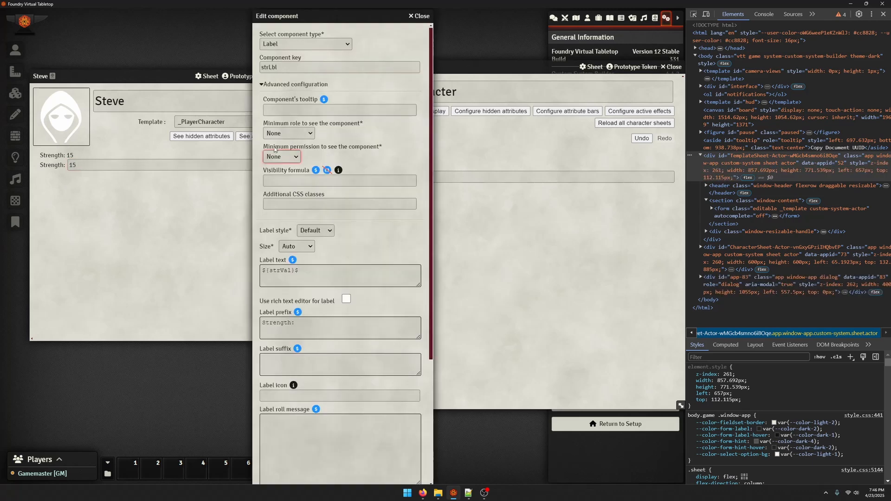
{"action": "left_click", "coordinate": [280, 133]}
{"action": "left_click", "coordinate": [280, 133]}
{"action": "left_click", "coordinate": [420, 16]}
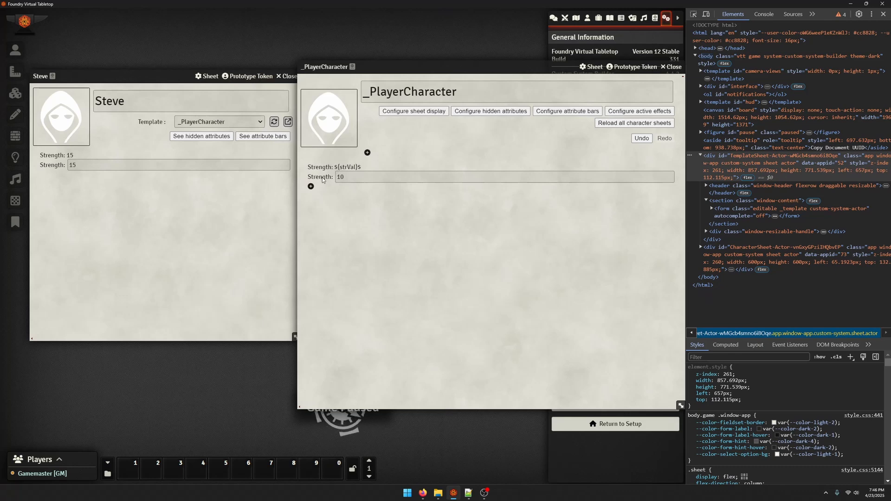
Set the template's strVal field to minimum permission None and minimum role Assistant GM, and save the component
{"action": "left_click", "coordinate": [353, 175]}
{"action": "left_click", "coordinate": [296, 171]}
{"action": "left_click", "coordinate": [282, 243]}
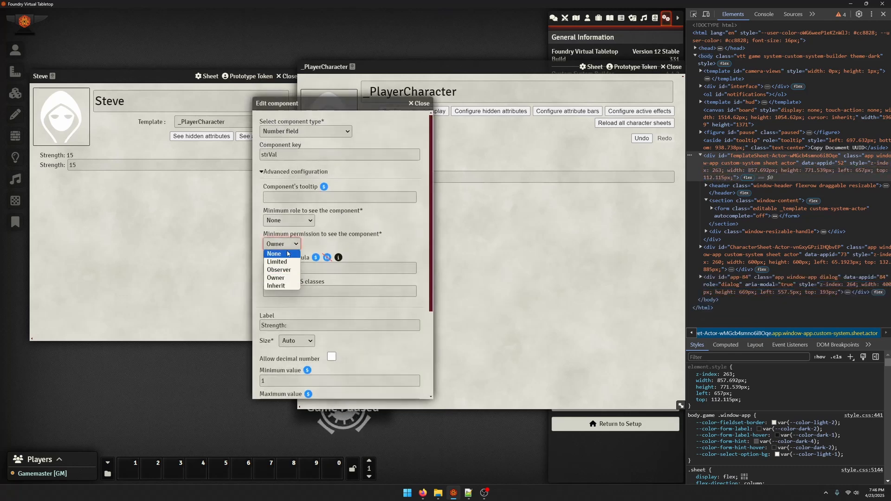
{"action": "left_click", "coordinate": [274, 253]}
{"action": "left_click", "coordinate": [289, 220]}
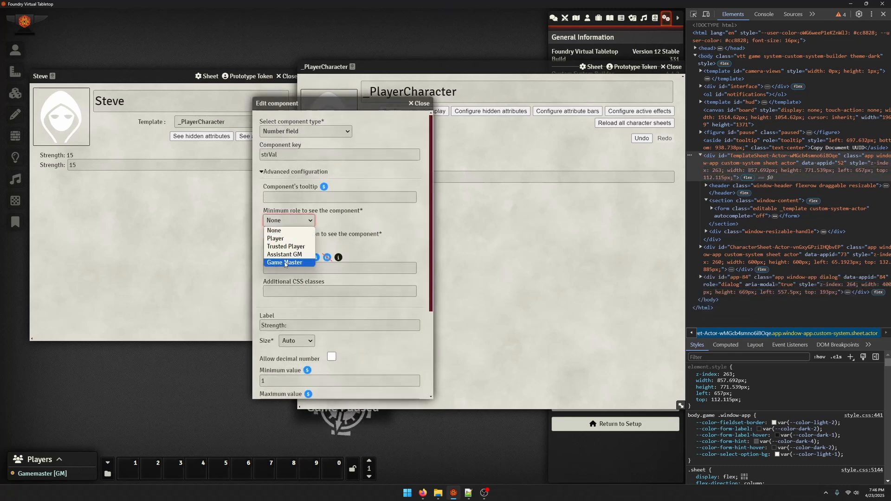
{"action": "left_click", "coordinate": [284, 255]}
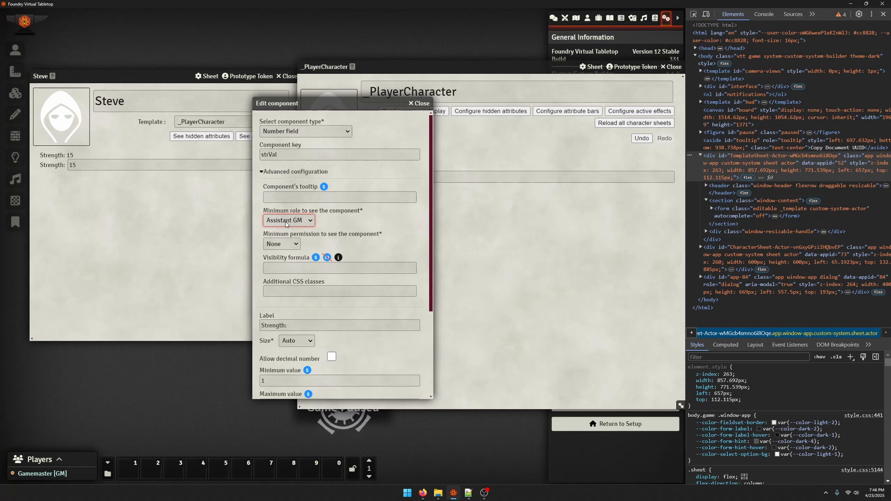
{"action": "scroll", "coordinate": [285, 223], "scroll_direction": "down", "scroll_amount": 3}
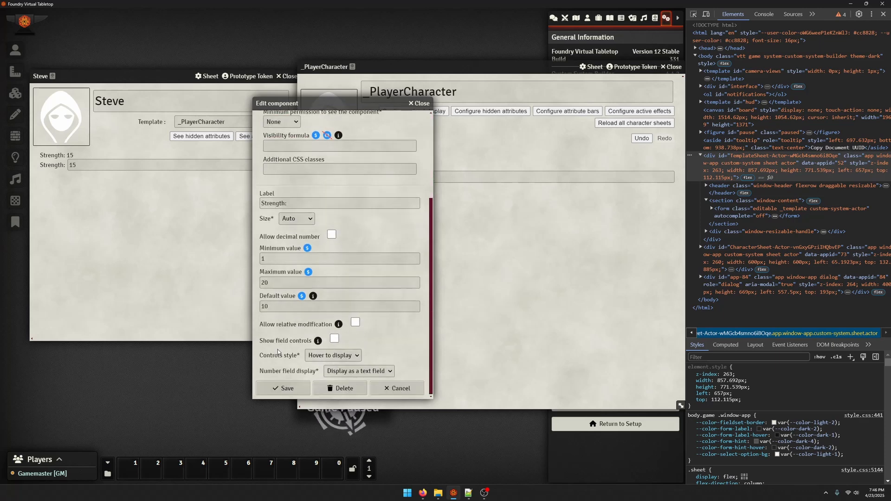
{"action": "left_click", "coordinate": [280, 390]}
Reload the template on the character's sheet and set the Strength number field to 18
{"action": "left_click", "coordinate": [265, 256]}
{"action": "left_click", "coordinate": [275, 122]}
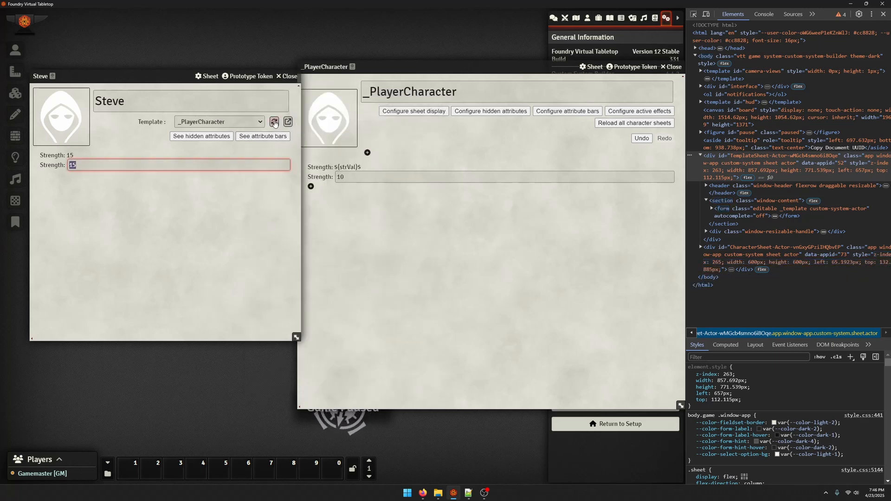
{"action": "left_click", "coordinate": [41, 158]}
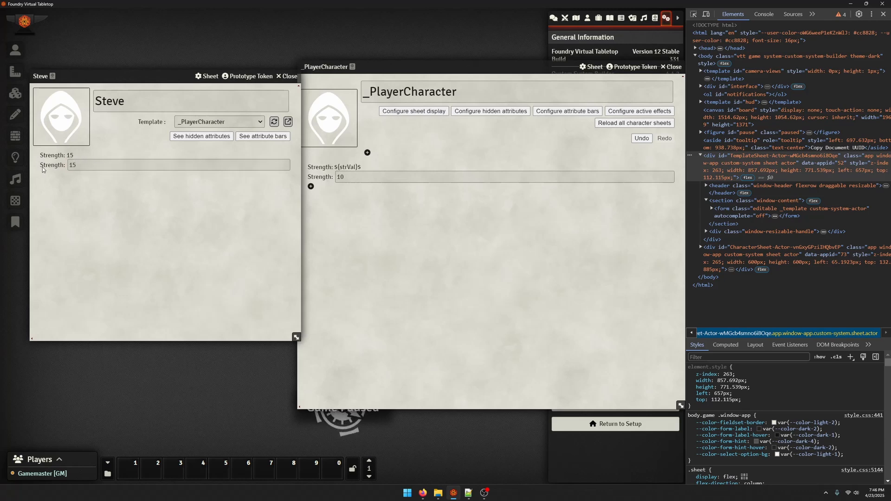
{"action": "left_click", "coordinate": [92, 170]}
{"action": "type", "text": "18"}
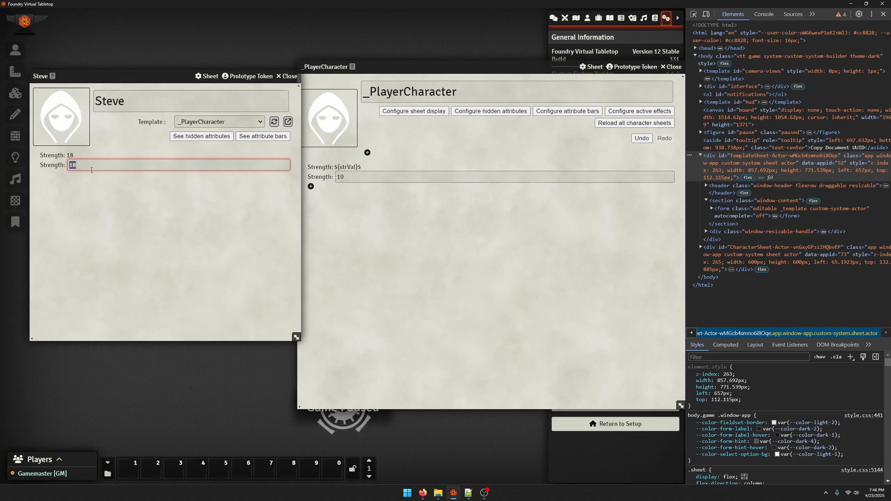
{"action": "left_click", "coordinate": [83, 218]}
Preview the Rich Text Area and Label component types in the strVal field's configuration, and close it without saving
{"action": "left_click", "coordinate": [312, 177]}
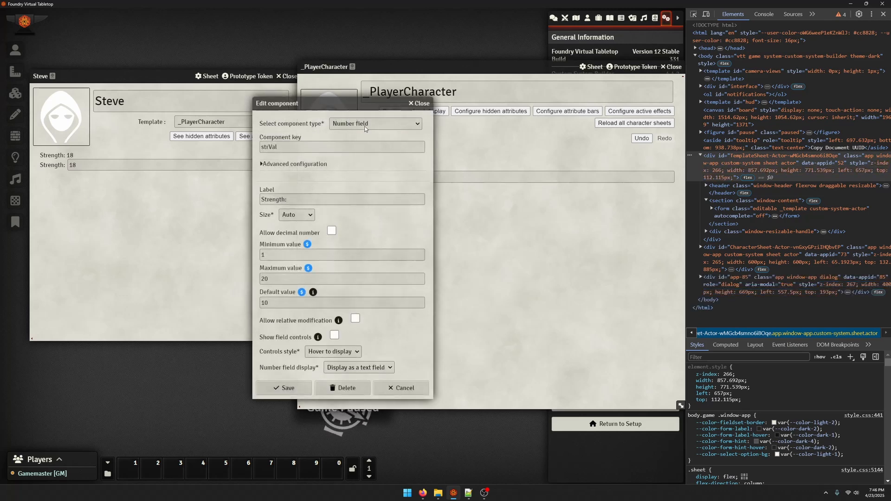
{"action": "left_click", "coordinate": [389, 125]}
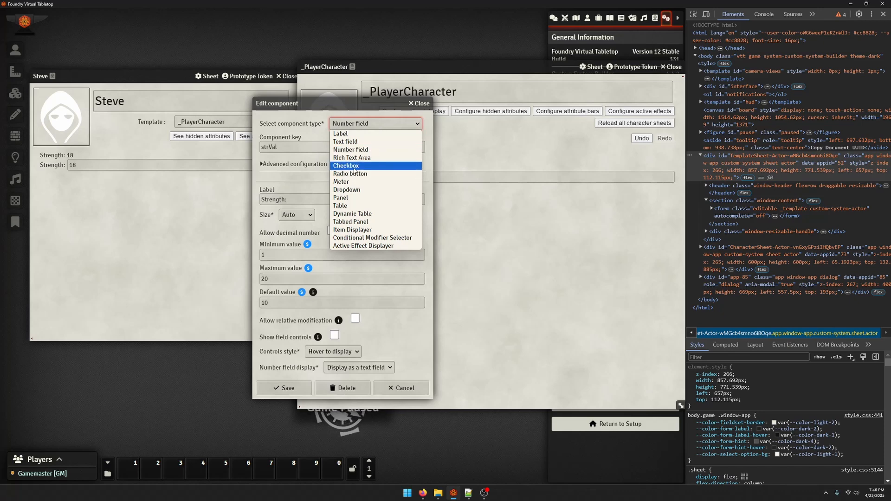
{"action": "left_click", "coordinate": [355, 159]}
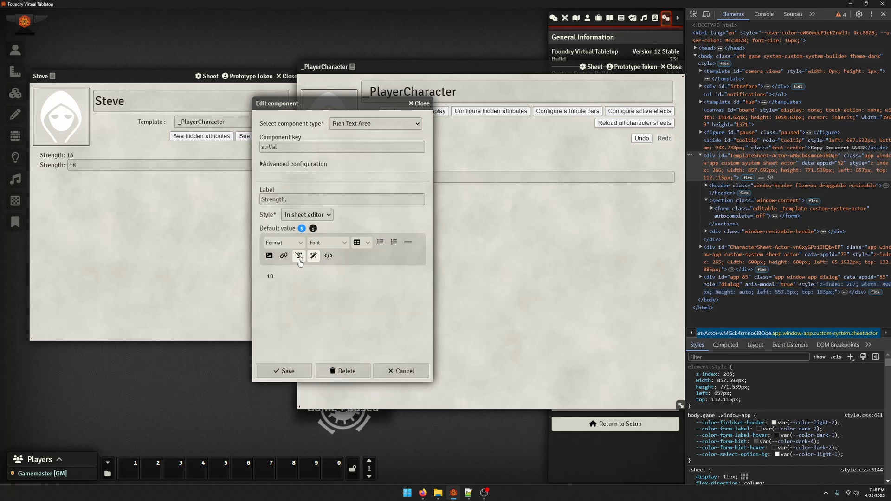
{"action": "left_click", "coordinate": [390, 124]}
{"action": "left_click", "coordinate": [358, 132]}
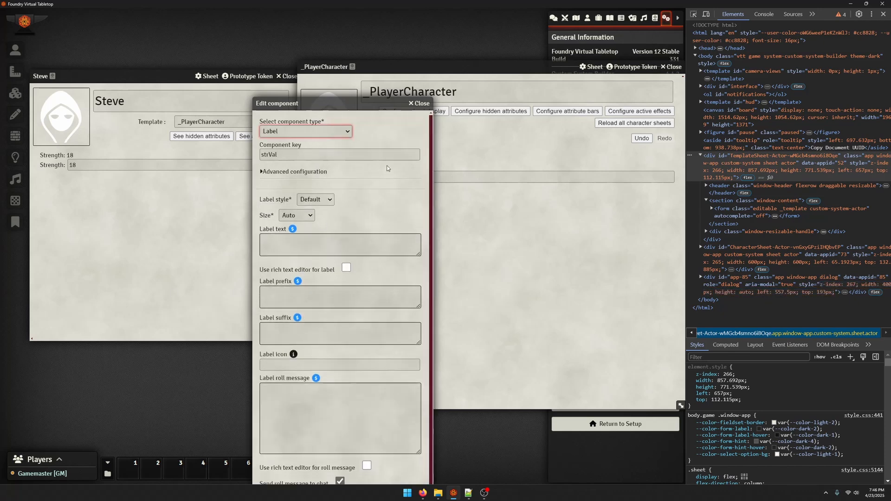
{"action": "left_click", "coordinate": [426, 103]}
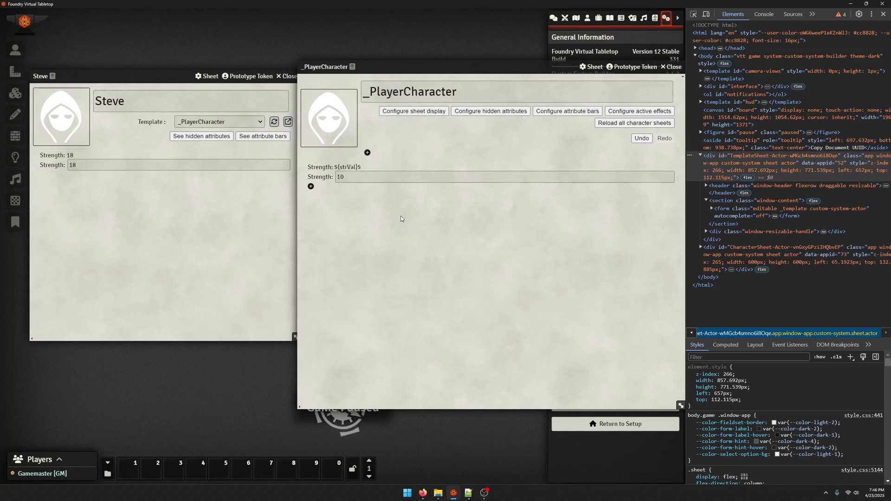
Clear the existing formula from the strLbl label's text and begin a new one with ${
{"action": "left_click", "coordinate": [334, 167]}
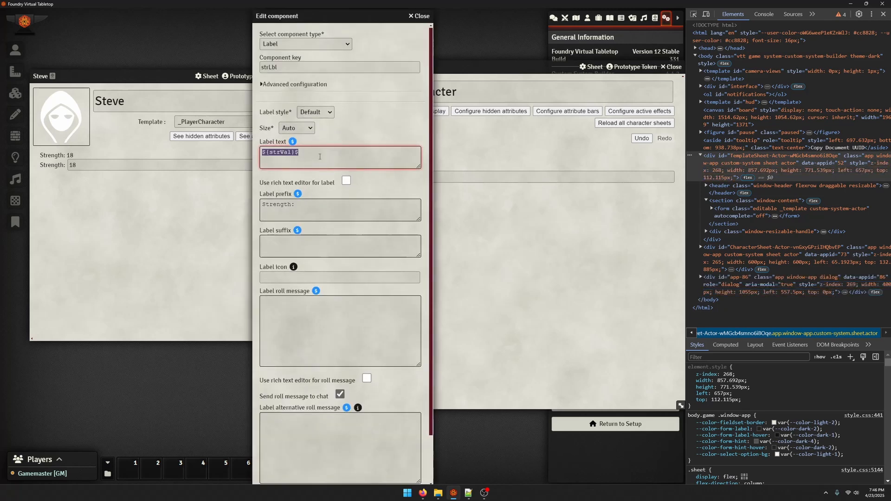
{"action": "key", "text": "BackSpace"}
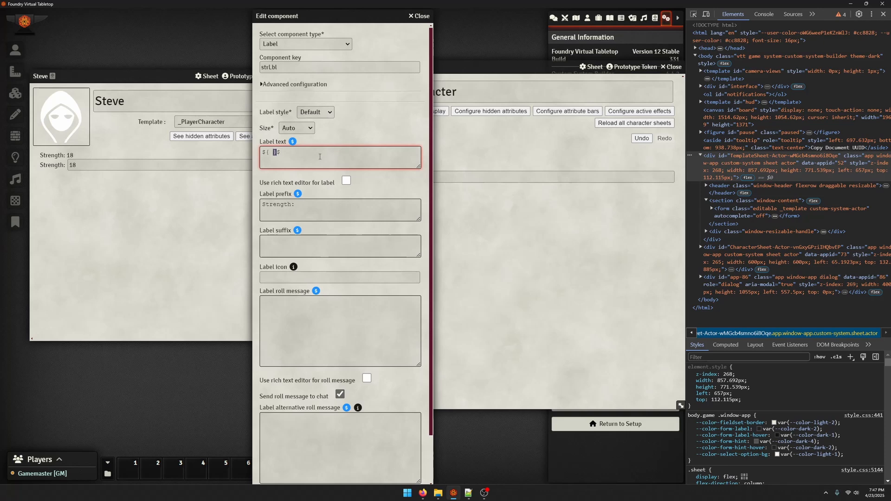
Set the strLbl label's text to ${'strVal'}$ and save the component
{"action": "key", "text": "Left"}
{"action": "key", "text": "Left"}
{"action": "key", "text": "Right"}
{"action": "type", "text": "strVal"}
{"action": "left_click_drag", "start_coordinate": [320, 156], "coordinate": [211, 159]}
{"action": "left_click", "coordinate": [293, 156]}
{"action": "key", "text": "Left"}
{"action": "key", "text": "Left"}
{"action": "type", "text": "'"}
{"action": "scroll", "coordinate": [325, 325], "scroll_direction": "down", "scroll_amount": 1}
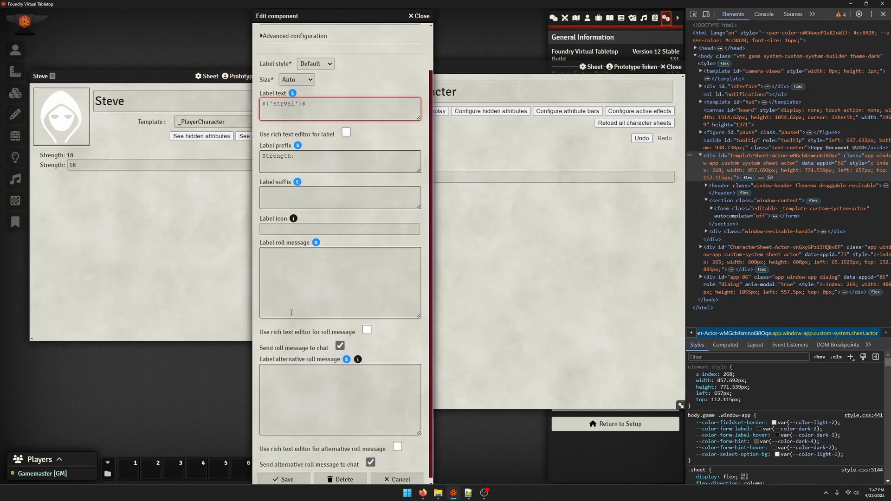
{"action": "left_click", "coordinate": [287, 475]}
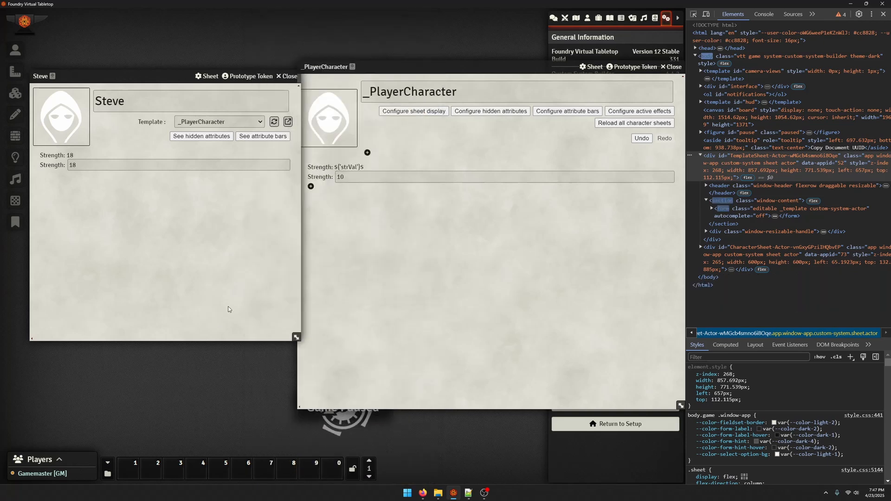
{"action": "left_click", "coordinate": [76, 154]}
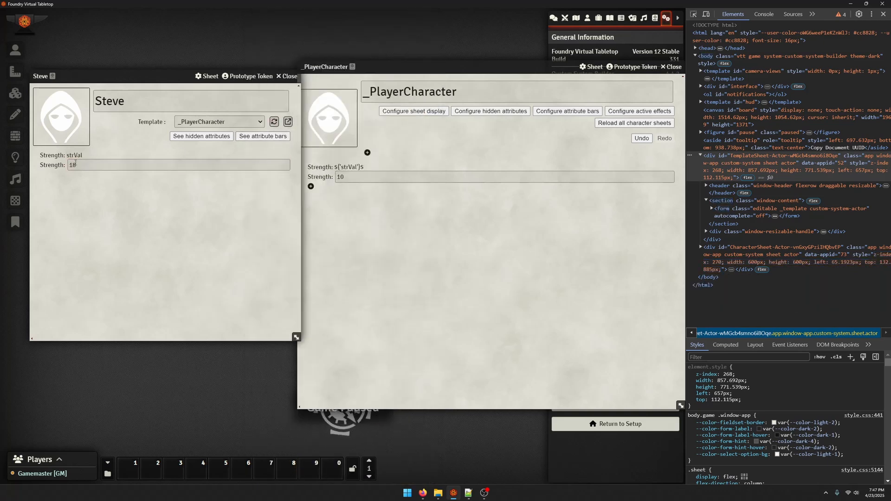
Remove the quotes from the strLbl label's formula, making it ${strVal}$, save it, and reload the template on the character's sheet
{"action": "left_click", "coordinate": [346, 163]}
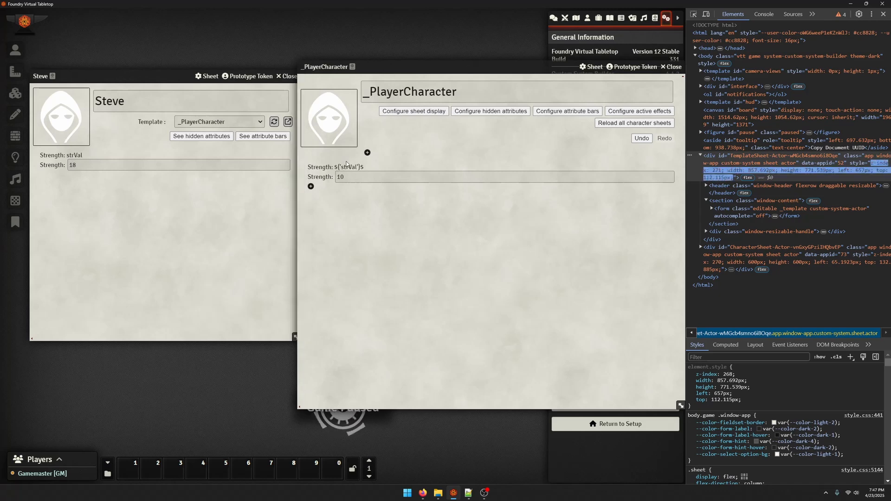
{"action": "left_click", "coordinate": [346, 163]}
{"action": "left_click", "coordinate": [297, 155]}
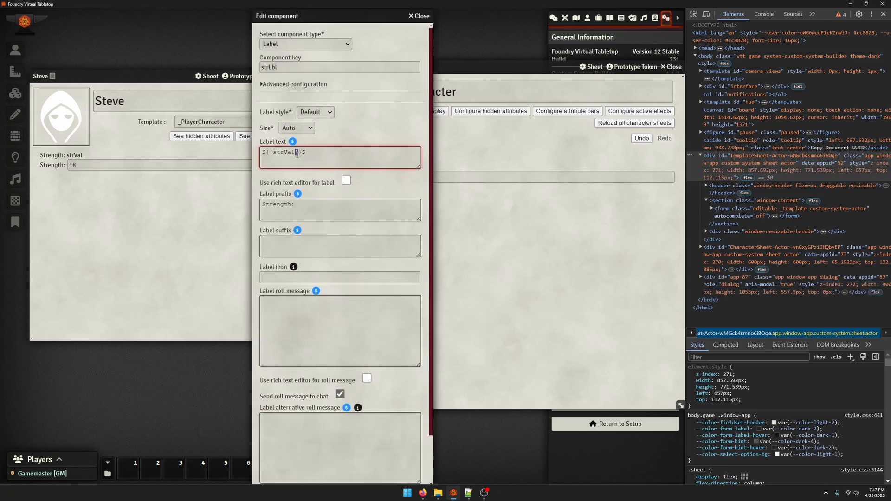
{"action": "key", "text": "BackSpace"}
{"action": "left_click", "coordinate": [272, 153]}
{"action": "key", "text": "BackSpace"}
{"action": "scroll", "coordinate": [292, 173], "scroll_direction": "down", "scroll_amount": 3}
{"action": "left_click", "coordinate": [279, 476]}
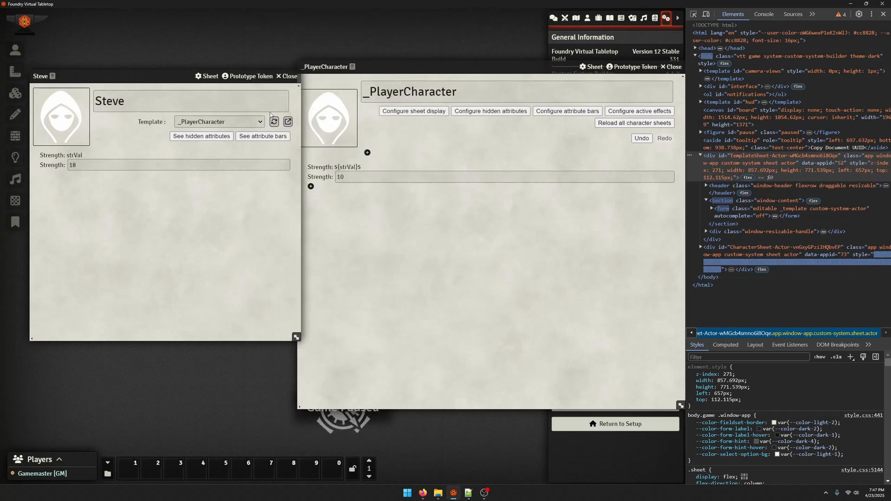
{"action": "left_click", "coordinate": [274, 121]}
{"action": "left_click", "coordinate": [421, 312]}
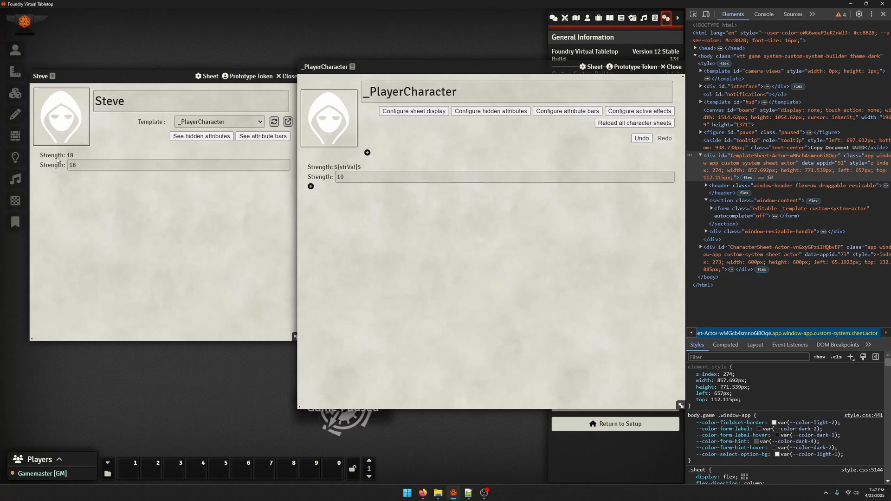
Change the strLbl label's prefix to "Strength Mod:"
{"action": "left_click", "coordinate": [324, 168]}
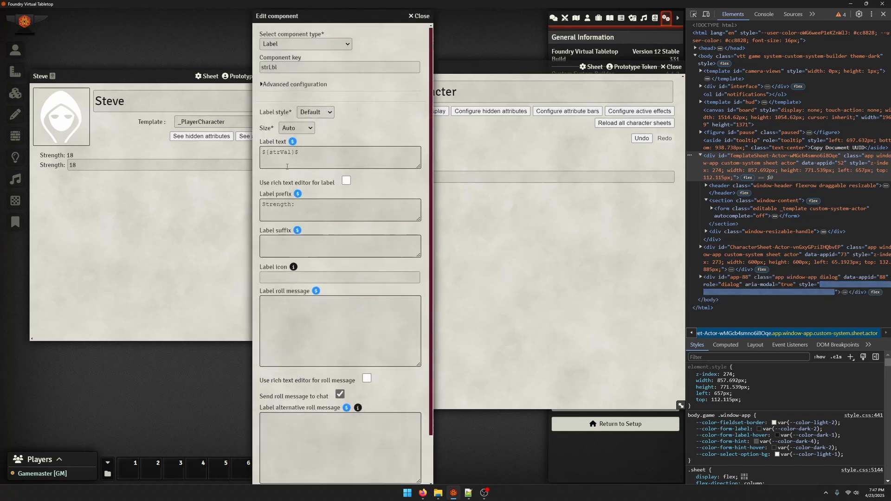
{"action": "left_click", "coordinate": [319, 211]}
{"action": "type", "text": "MM"}
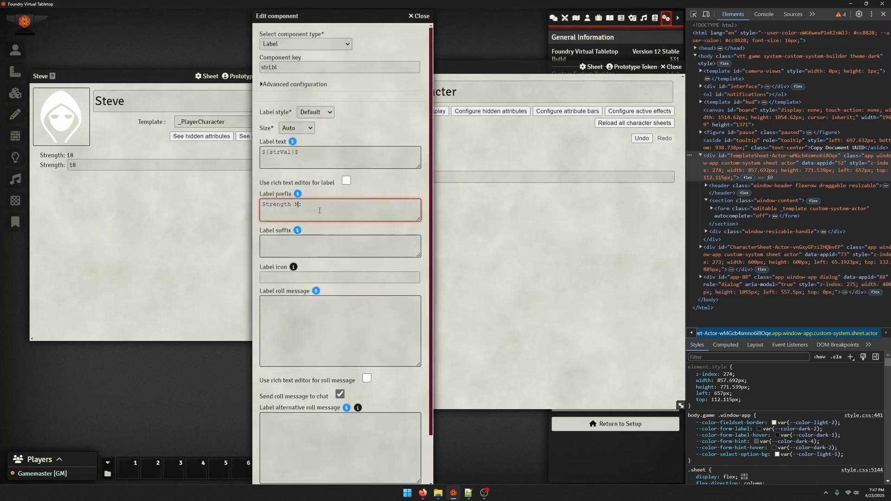
Change the strLbl label's text formula to ${floor((strVal-10)/2)}$
{"action": "left_click", "coordinate": [304, 154]}
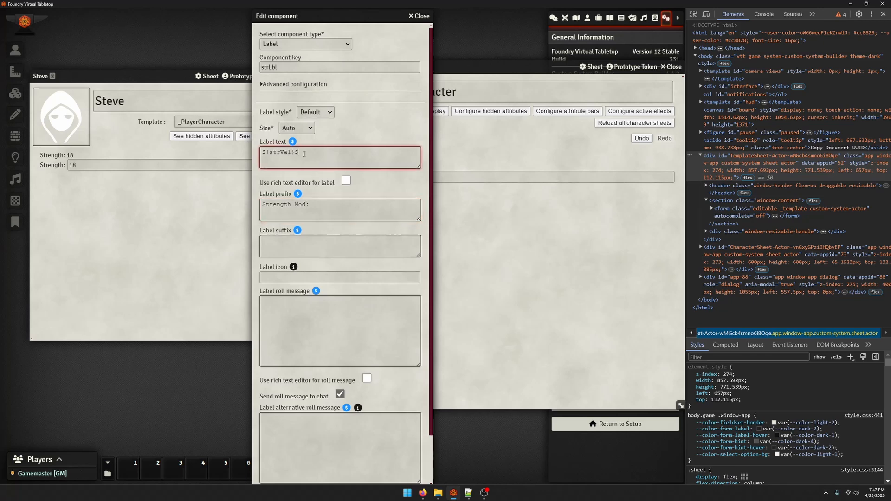
{"action": "type", "text": "("}
{"action": "type", "text": "-1"}
{"action": "type", "text": "0)/2"}
{"action": "type", "text": "floor("}
{"action": "key", "text": "Right"}
{"action": "key", "text": "Right"}
{"action": "key", "text": "Right"}
{"action": "type", "text": ")"}
{"action": "mouse_move", "coordinate": [266, 156]}
{"action": "left_mouse_down"}
{"action": "mouse_move", "coordinate": [286, 154]}
{"action": "mouse_move", "coordinate": [271, 149]}
{"action": "left_mouse_up"}
{"action": "left_click", "coordinate": [399, 162]}
{"action": "type", "text": "ciel"}
Save the strLbl label component and reload the template on the character's sheet
{"action": "scroll", "coordinate": [391, 239], "scroll_direction": "down", "scroll_amount": 2}
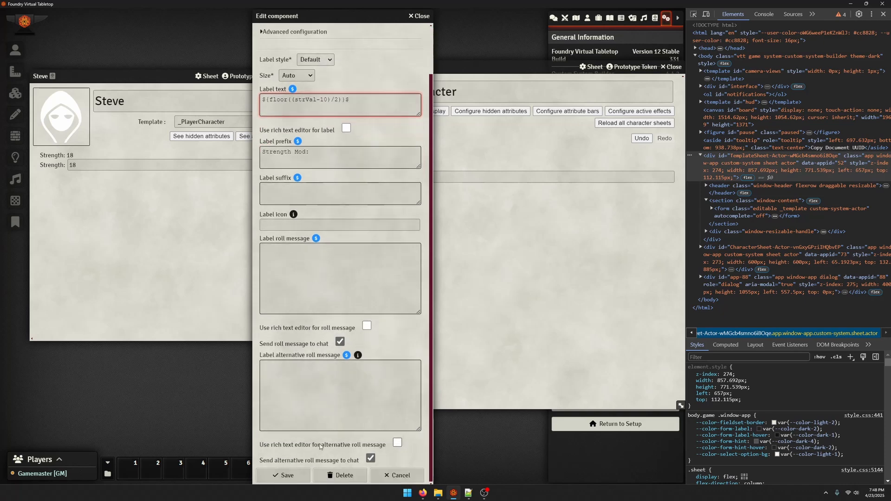
{"action": "left_click", "coordinate": [284, 474]}
{"action": "left_click", "coordinate": [275, 122]}
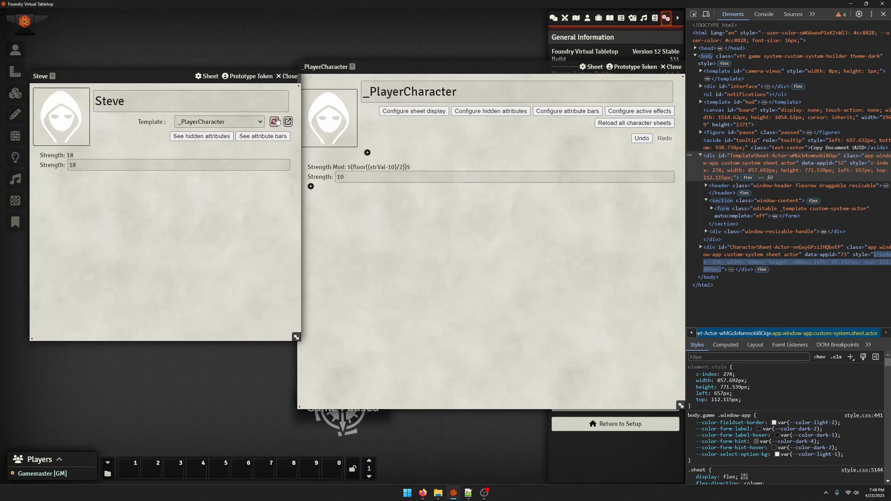
Test the modifier formula on the character's sheet with Strength values 20, 19, 10 and 8, and set Strength back to 10
{"action": "left_click", "coordinate": [99, 164]}
{"action": "type", "text": "20"}
{"action": "key", "text": "Return"}
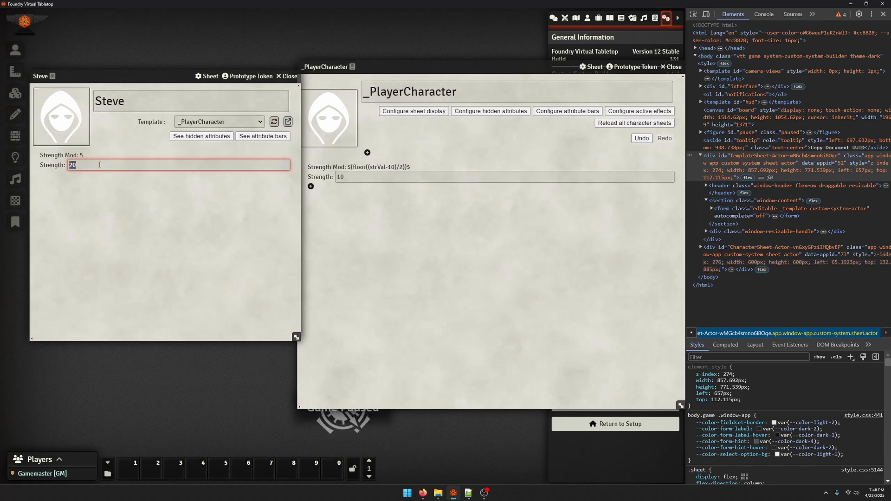
{"action": "type", "text": "19"}
{"action": "key", "text": "Return"}
{"action": "type", "text": "10"}
{"action": "key", "text": "Return"}
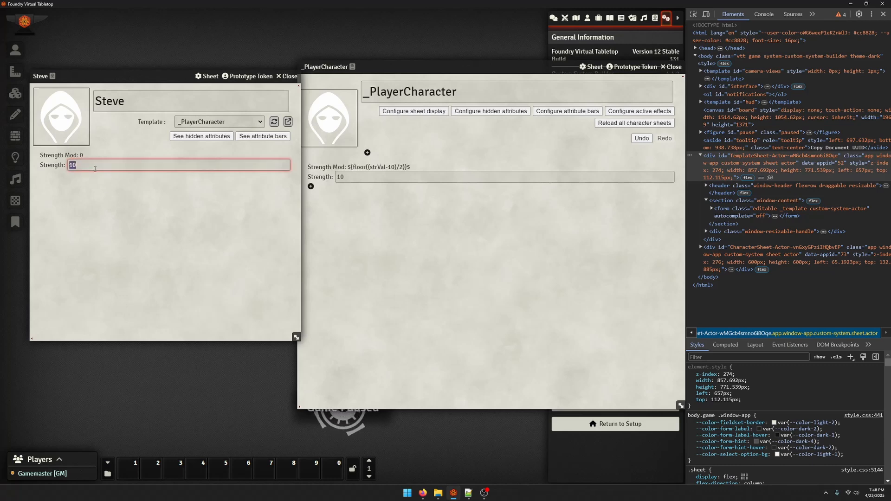
{"action": "type", "text": "8"}
{"action": "key", "text": "Return"}
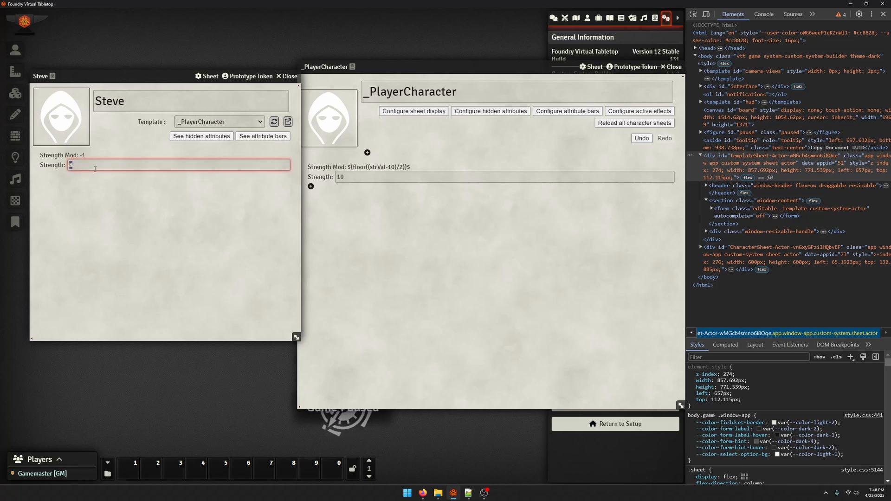
{"action": "type", "text": "10"}
{"action": "key", "text": "Return"}
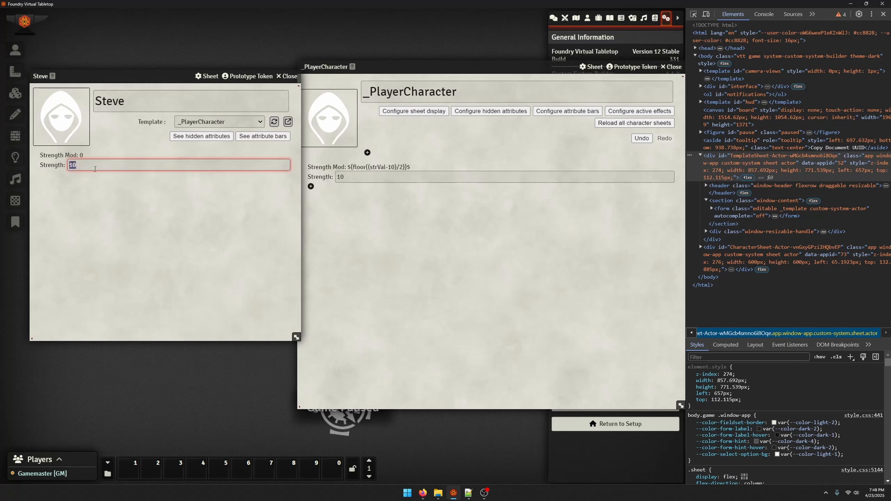
Review the template's strVal number field settings and close them without saving
{"action": "left_click", "coordinate": [310, 179]}
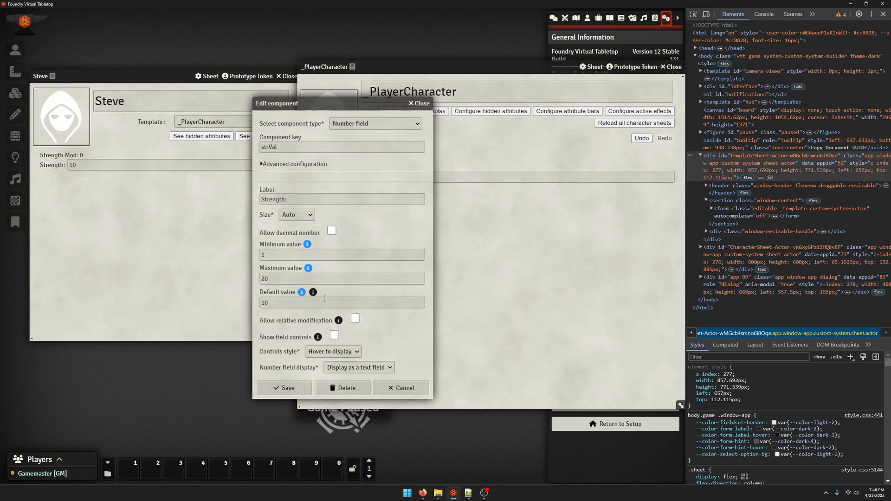
{"action": "left_click", "coordinate": [418, 103]}
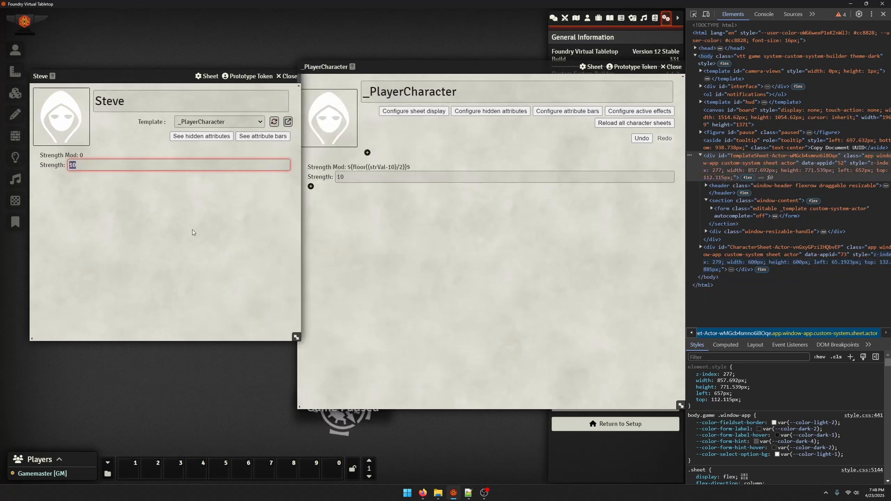
{"action": "left_click", "coordinate": [66, 186]}
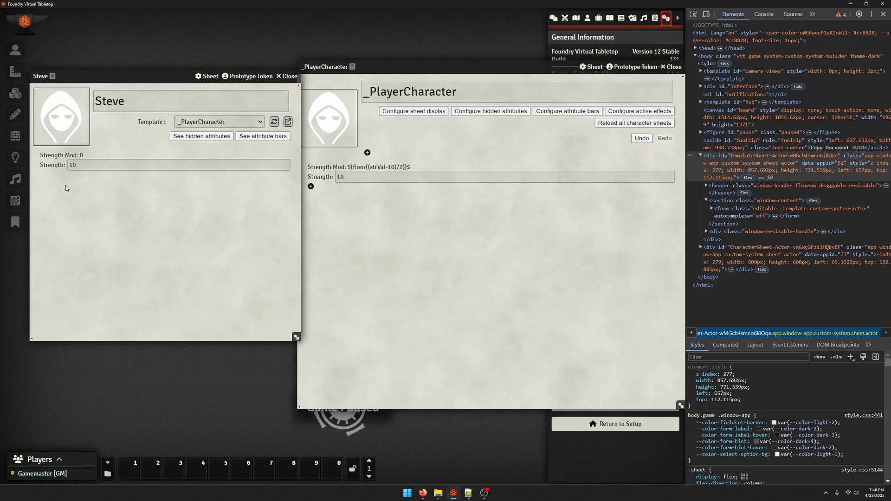
Move the Strength Mod label below the Strength field in the template and delete the duplicate strLbl_copy1 component
{"action": "left_click_drag", "start_coordinate": [332, 169], "coordinate": [312, 180]}
{"action": "left_click", "coordinate": [341, 188]}
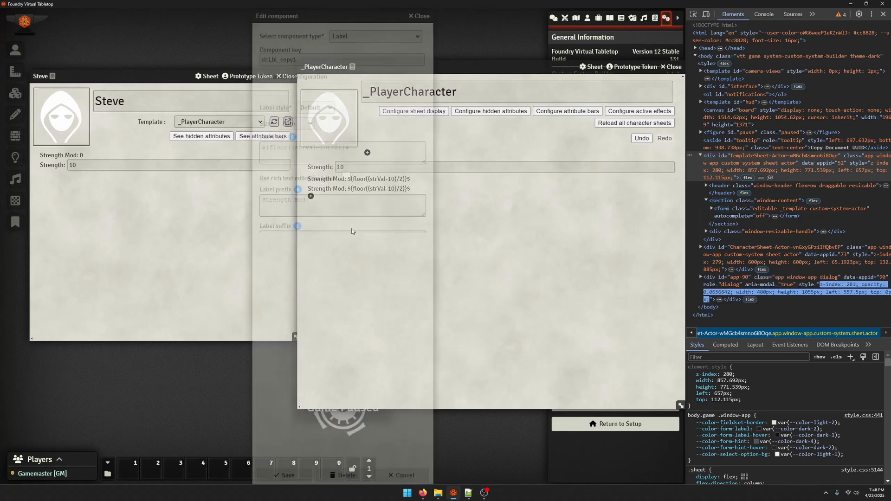
{"action": "left_click_drag", "start_coordinate": [304, 71], "coordinate": [280, 71]}
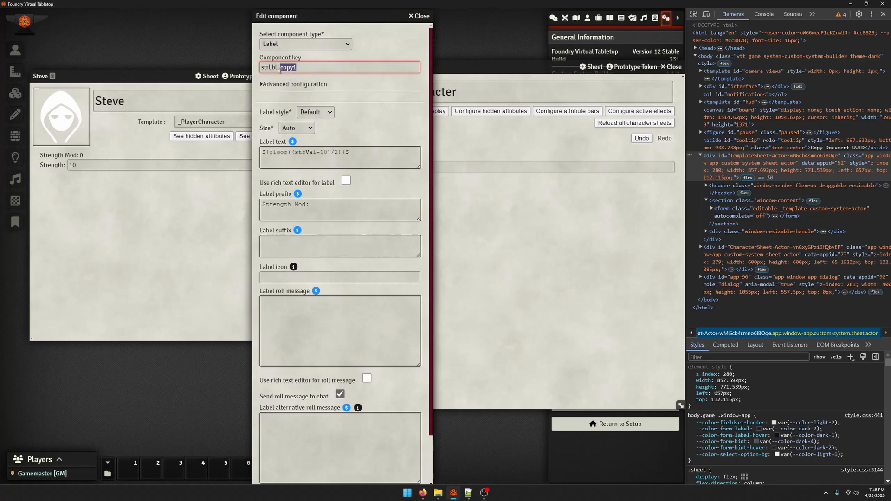
{"action": "scroll", "coordinate": [310, 367], "scroll_direction": "down", "scroll_amount": 1}
{"action": "left_click", "coordinate": [341, 475]}
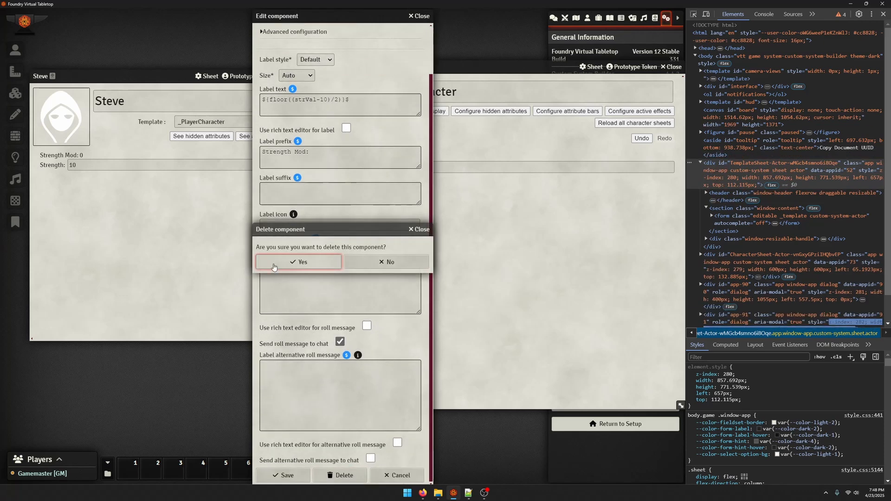
{"action": "left_click", "coordinate": [302, 262]}
Change the Strength Mod label's component key to strMod and save the component
{"action": "left_click", "coordinate": [338, 174]}
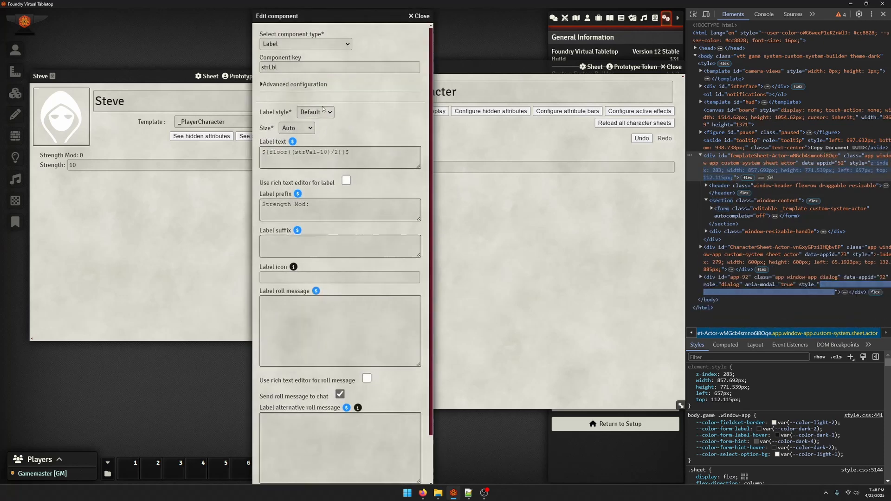
{"action": "left_click", "coordinate": [307, 69]}
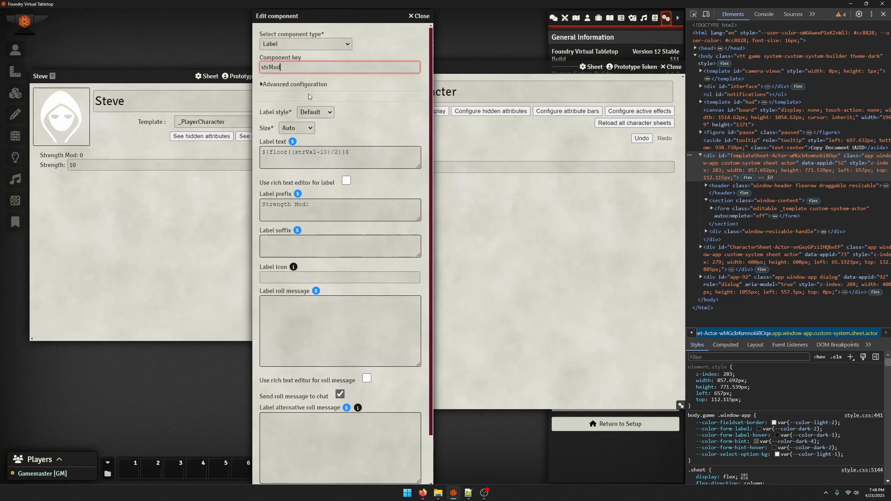
{"action": "scroll", "coordinate": [310, 96], "scroll_direction": "down", "scroll_amount": 1}
{"action": "left_click", "coordinate": [283, 475]}
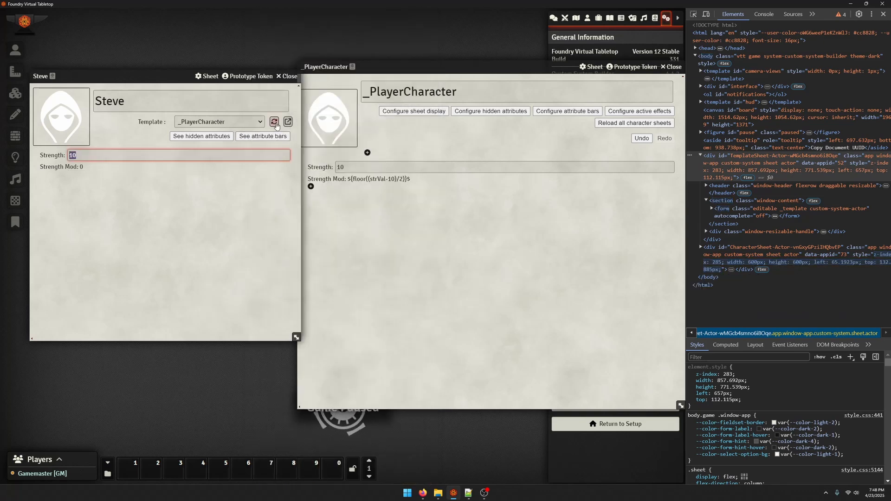
Start a new Label component below the Strength Mod label with key rollStr, and enable the rich text editor for its label text
{"action": "left_click", "coordinate": [311, 186]}
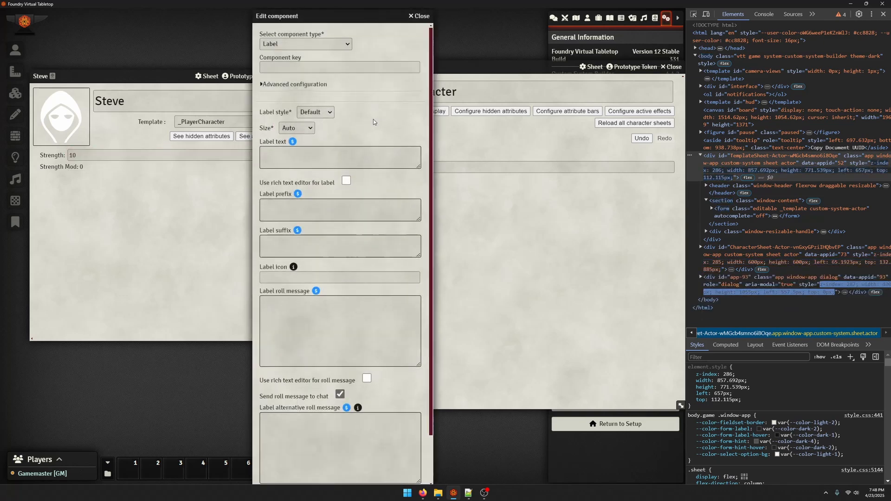
{"action": "left_click", "coordinate": [320, 65]}
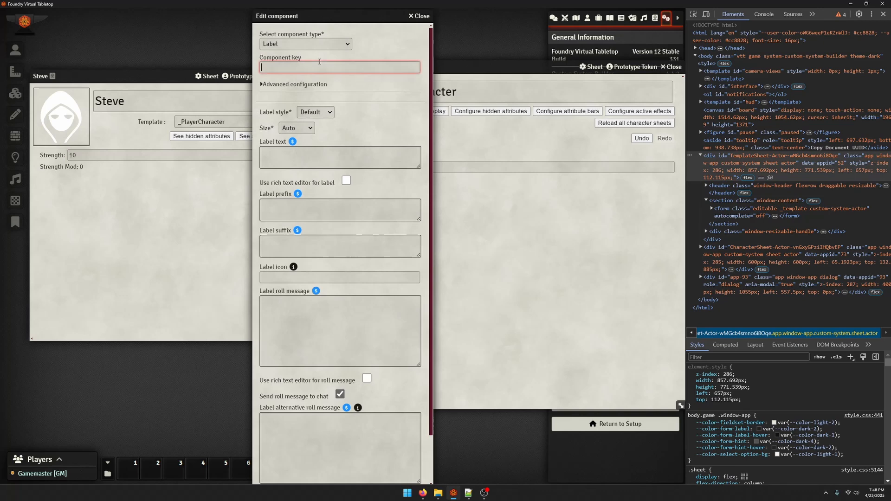
{"action": "type", "text": "rollSt"}
{"action": "key", "text": "Tab"}
{"action": "key", "text": "Tab"}
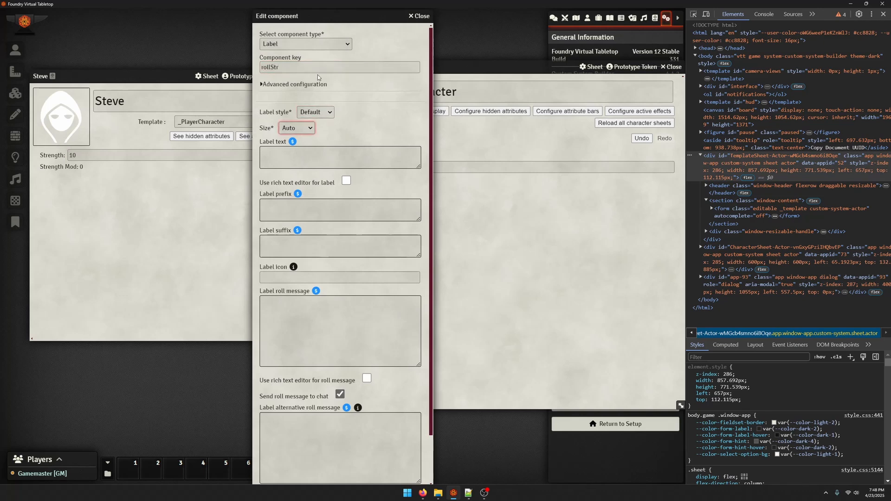
{"action": "left_click", "coordinate": [346, 180]}
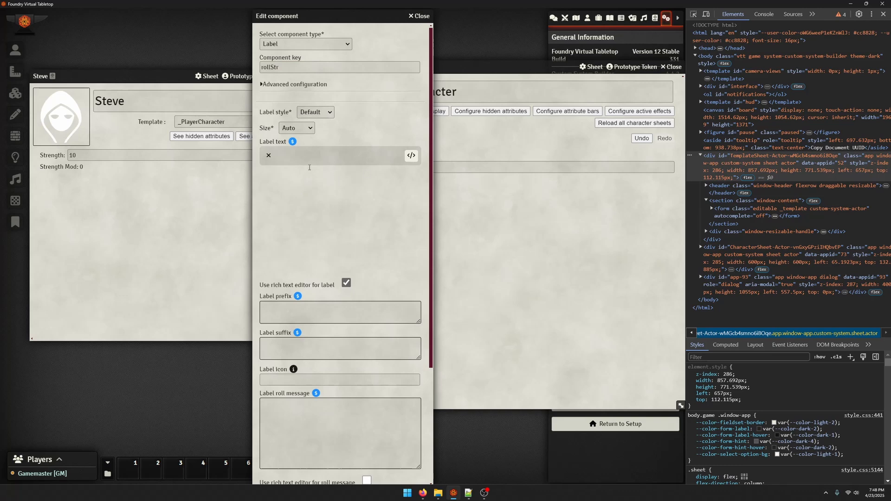
{"action": "left_click", "coordinate": [309, 168]}
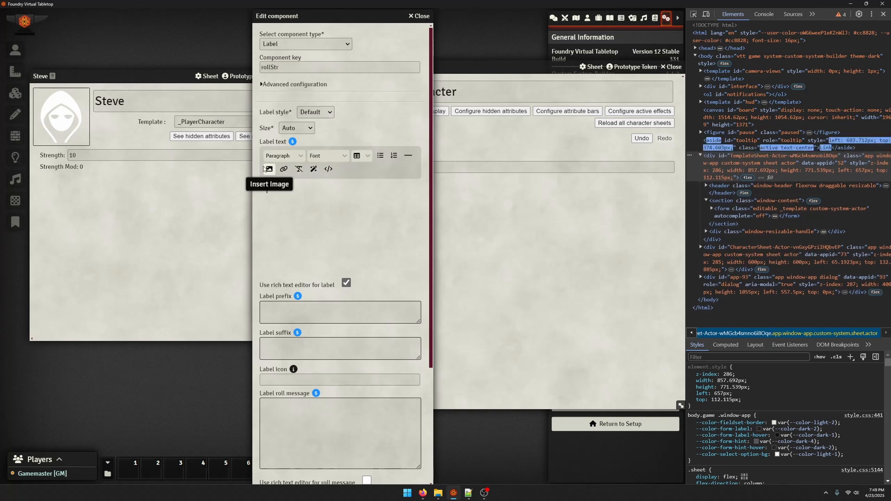
{"action": "left_click", "coordinate": [283, 44]}
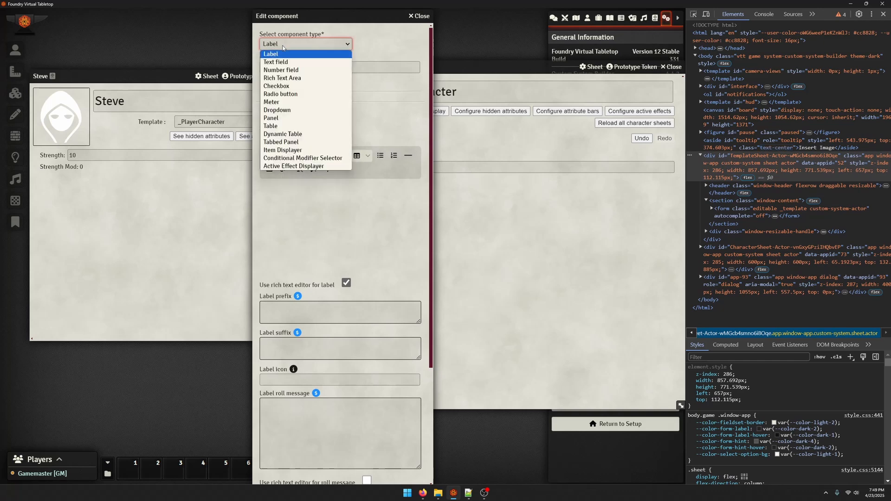
{"action": "left_click", "coordinate": [276, 62]}
{"action": "left_click", "coordinate": [288, 44]}
{"action": "left_click", "coordinate": [274, 51]}
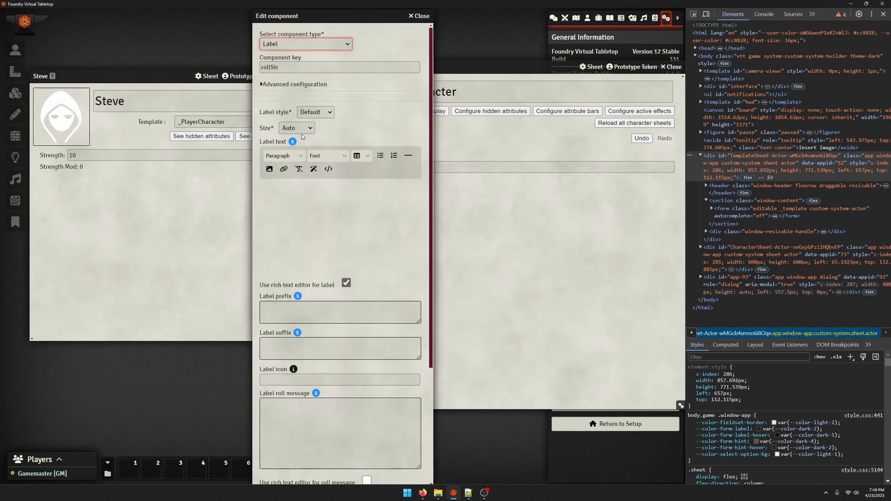
{"action": "scroll", "coordinate": [317, 170], "scroll_direction": "down", "scroll_amount": 1}
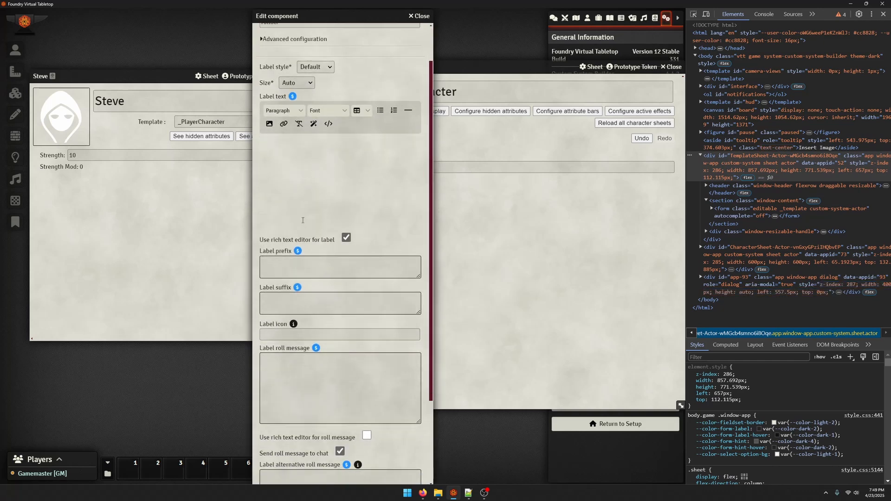
{"action": "scroll", "coordinate": [338, 180], "scroll_direction": "up", "scroll_amount": 1}
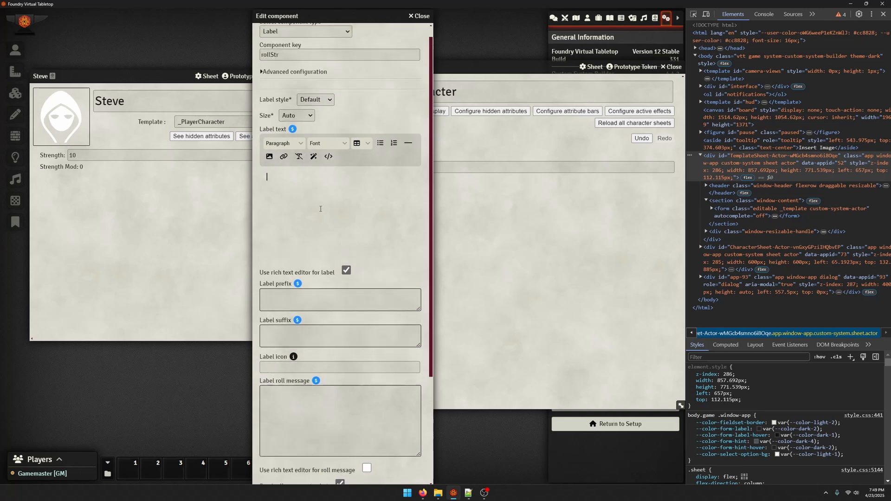
{"action": "left_click", "coordinate": [307, 115]}
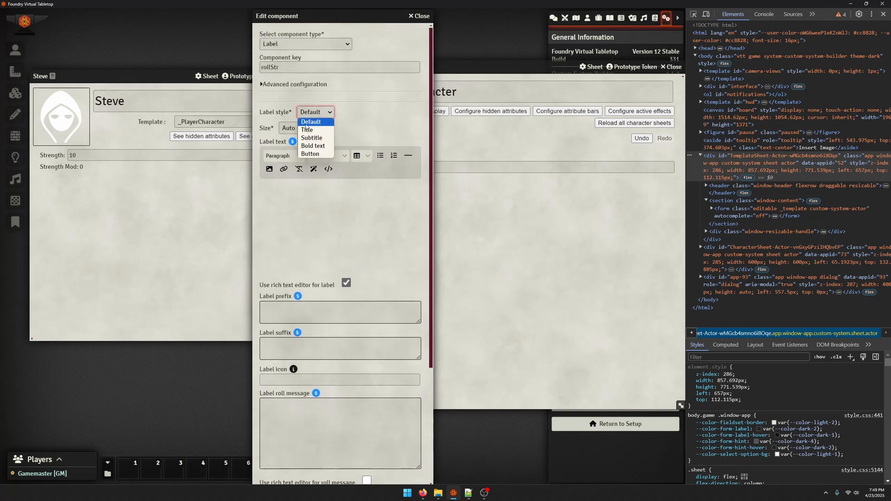
{"action": "left_click", "coordinate": [317, 154]}
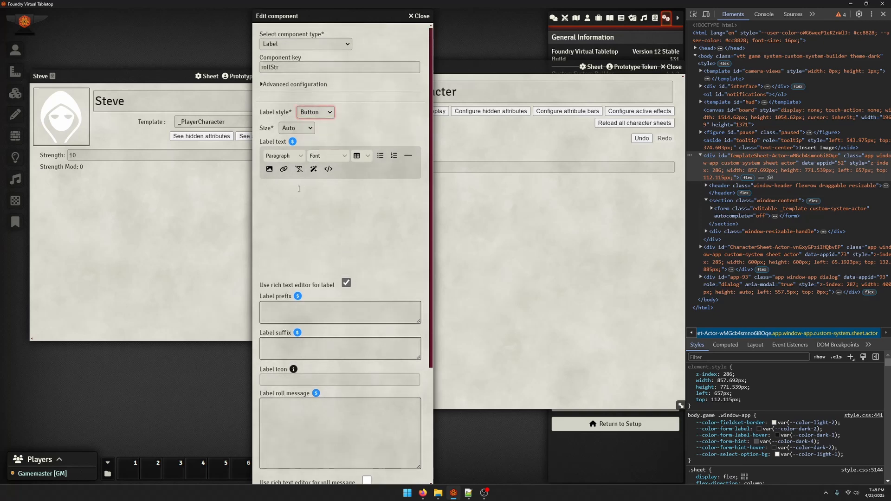
{"action": "left_click", "coordinate": [299, 189]}
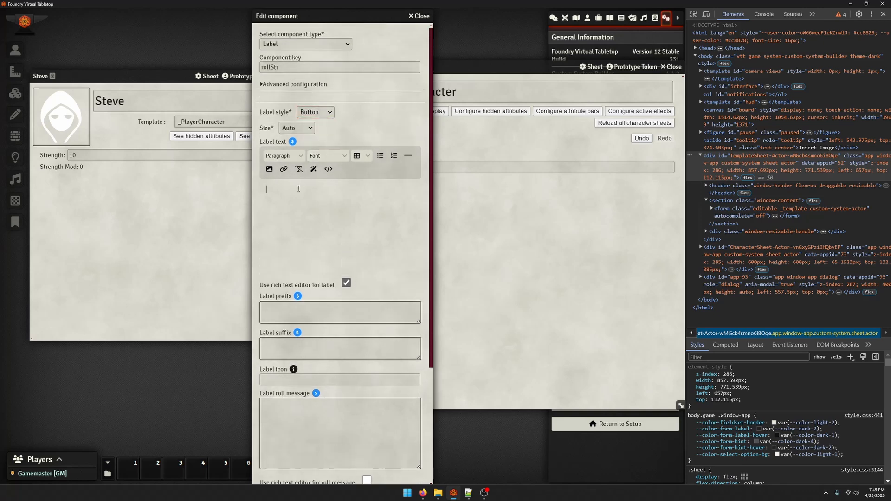
{"action": "left_click", "coordinate": [325, 113]}
{"action": "left_click", "coordinate": [310, 120]}
Enter "Str Check" as the label text of the rollStr component
{"action": "scroll", "coordinate": [298, 215], "scroll_direction": "down", "scroll_amount": 1}
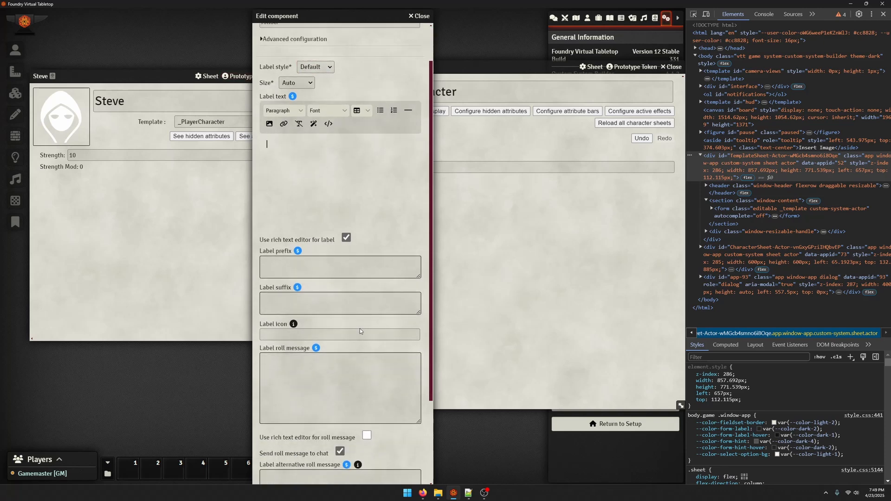
{"action": "scroll", "coordinate": [353, 324], "scroll_direction": "down", "scroll_amount": 1}
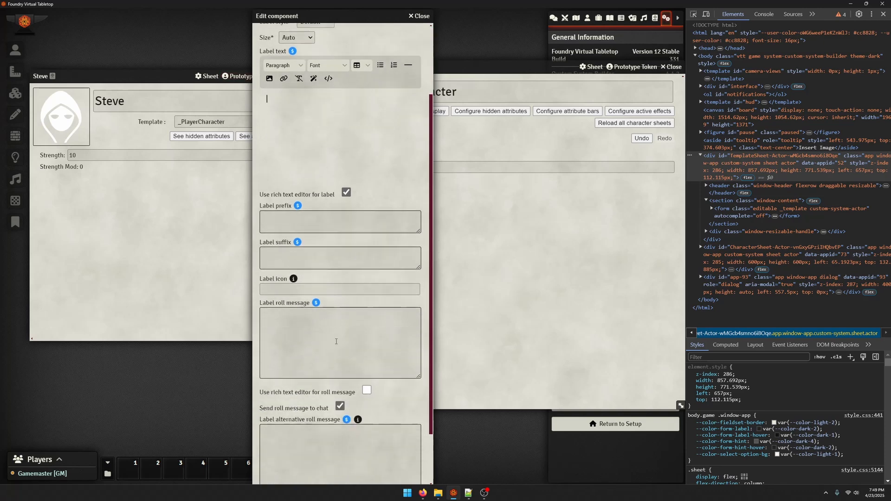
{"action": "left_click", "coordinate": [282, 176]}
{"action": "type", "text": "Str Check"}
{"action": "key", "text": "Tab"}
Ready the label icon field for input and copy the icon name helmet-battle from the Font Awesome page in the browser
{"action": "scroll", "coordinate": [304, 222], "scroll_direction": "up", "scroll_amount": 3}
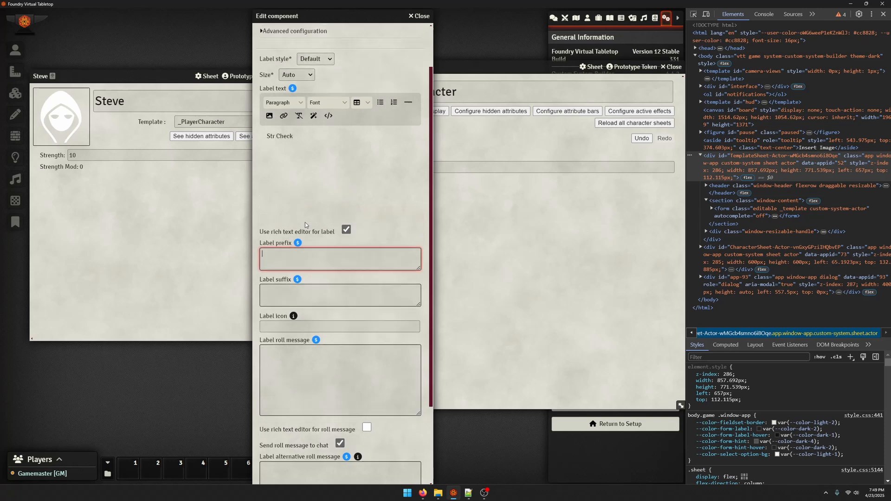
{"action": "scroll", "coordinate": [304, 316], "scroll_direction": "down", "scroll_amount": 1}
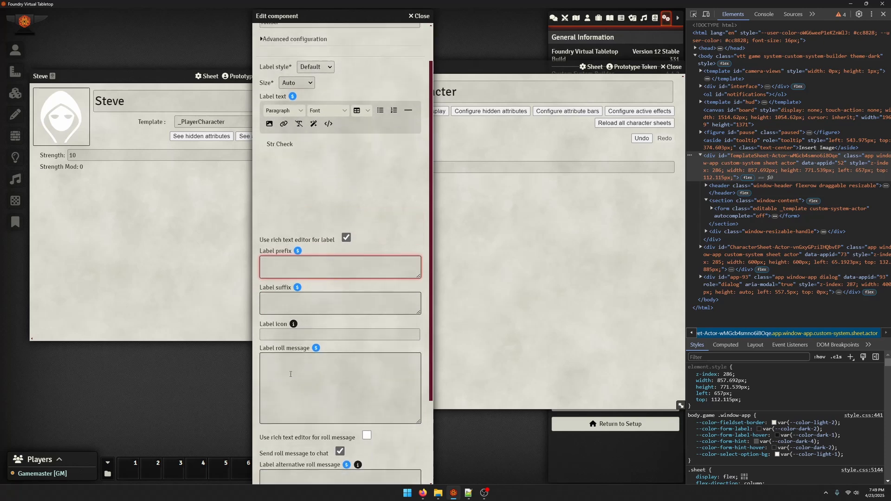
{"action": "scroll", "coordinate": [297, 339], "scroll_direction": "down", "scroll_amount": 1}
{"action": "left_click", "coordinate": [287, 288]}
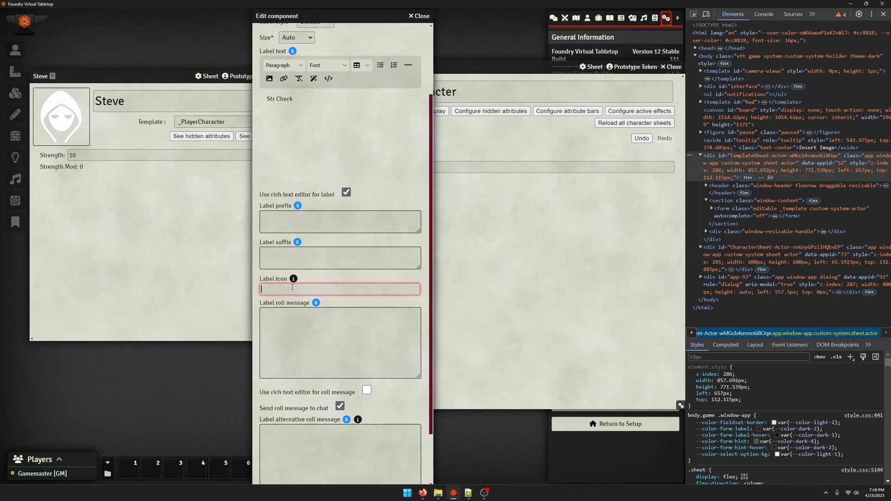
{"action": "mouse_move", "coordinate": [423, 493]}
{"action": "left_click", "coordinate": [483, 452]}
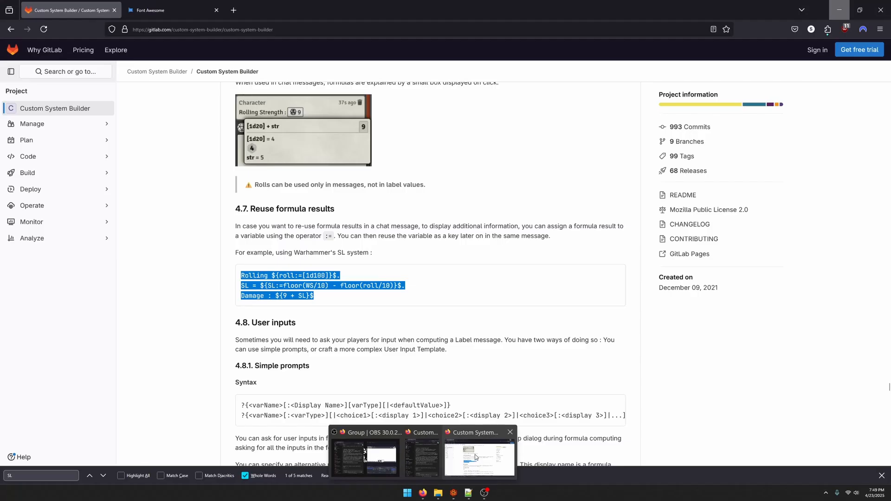
{"action": "left_click", "coordinate": [172, 10]}
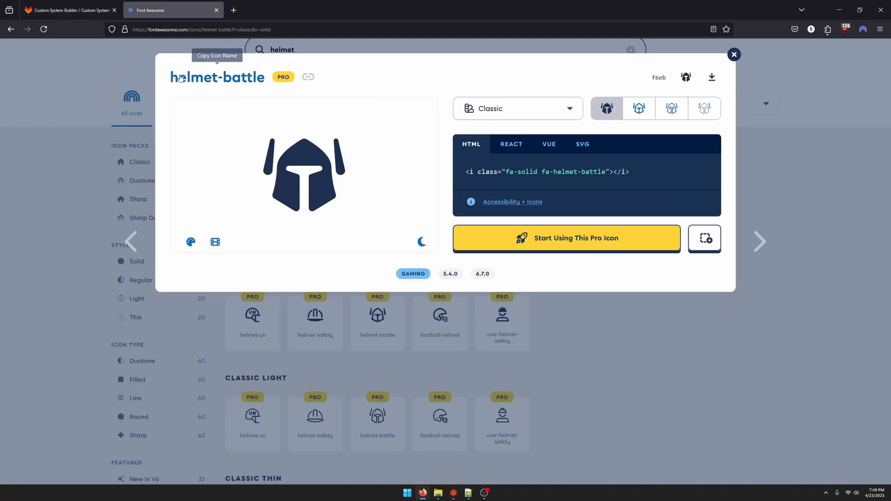
{"action": "left_click", "coordinate": [245, 80]}
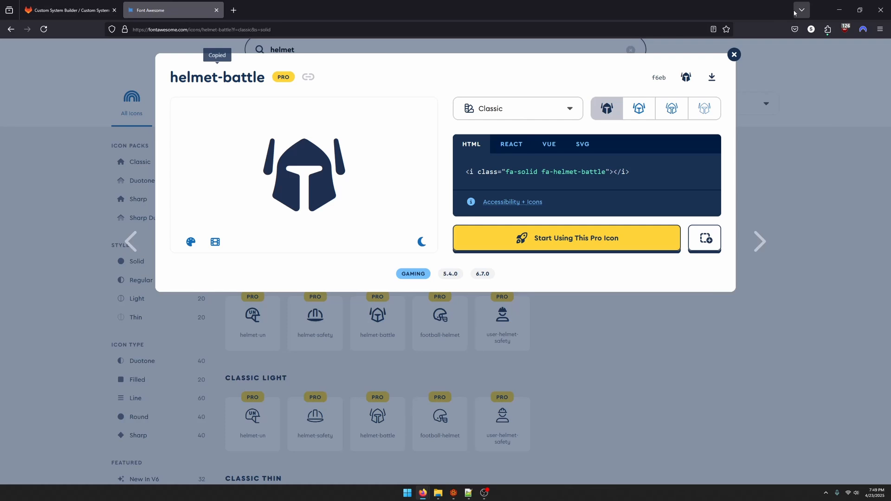
Return to Foundry, set the label icon to helmet-battle, and save the component
{"action": "left_click", "coordinate": [839, 10]}
{"action": "key", "text": "ctrl+v"}
{"action": "scroll", "coordinate": [344, 278], "scroll_direction": "down", "scroll_amount": 3}
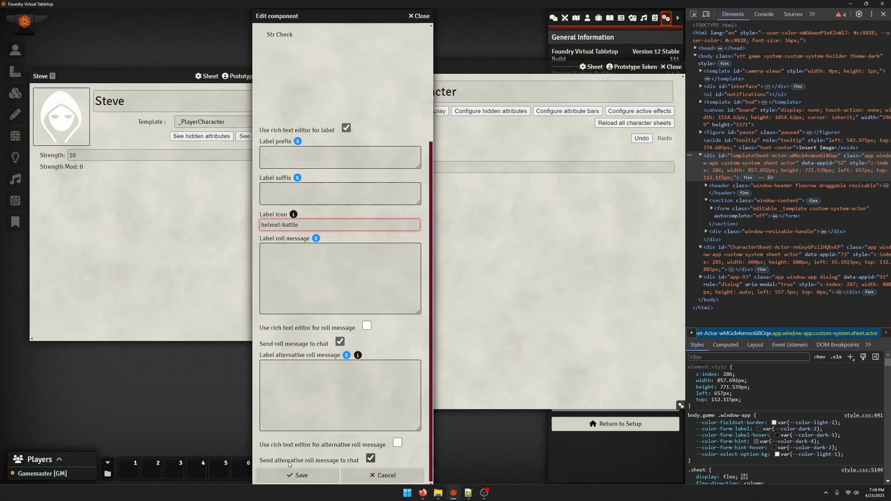
{"action": "left_click", "coordinate": [289, 476]}
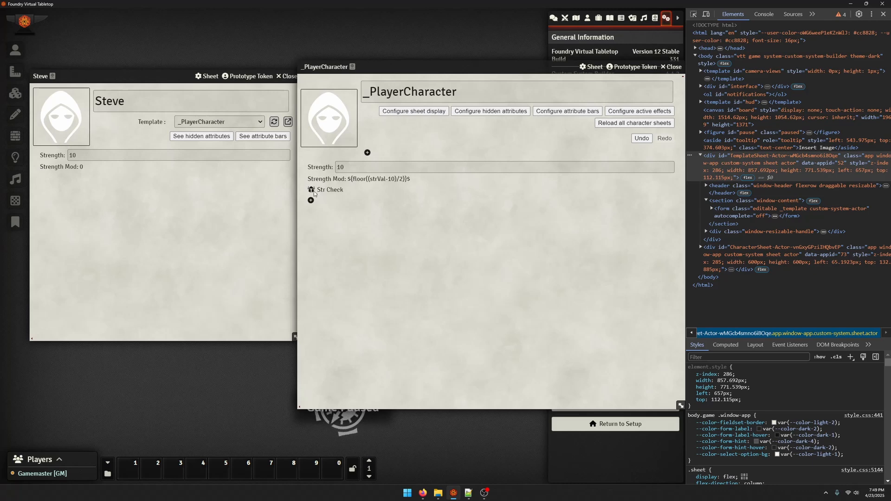
Reopen the Str Check label and remove the <p> tags from its label text, leaving only "Str Check"
{"action": "left_click", "coordinate": [330, 194]}
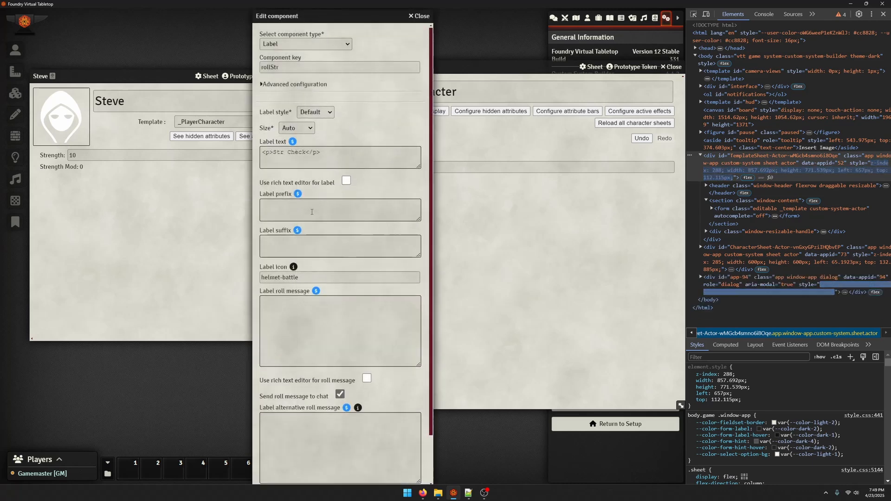
{"action": "scroll", "coordinate": [315, 185], "scroll_direction": "down", "scroll_amount": 1}
{"action": "scroll", "coordinate": [315, 184], "scroll_direction": "up", "scroll_amount": 1}
{"action": "left_click_drag", "start_coordinate": [321, 153], "coordinate": [261, 154]}
{"action": "key", "text": "BackSpace"}
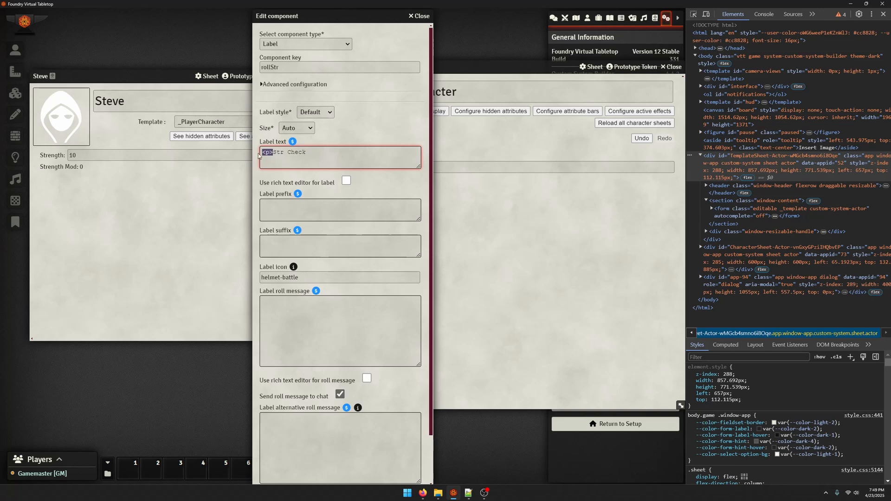
{"action": "key", "text": "BackSpace"}
Set the Str Check label's roll message to ${[1d20]}$ and save the component
{"action": "scroll", "coordinate": [306, 202], "scroll_direction": "down", "scroll_amount": 1}
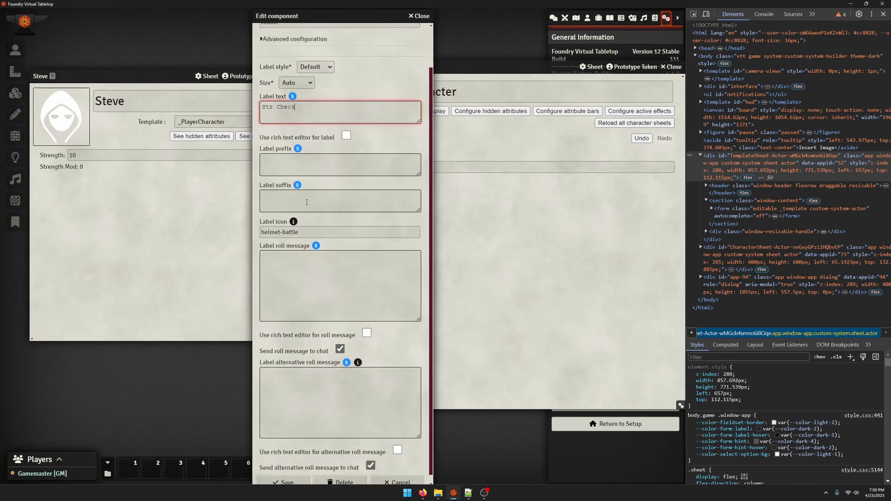
{"action": "left_click", "coordinate": [312, 261]}
{"action": "scroll", "coordinate": [302, 312], "scroll_direction": "down", "scroll_amount": 1}
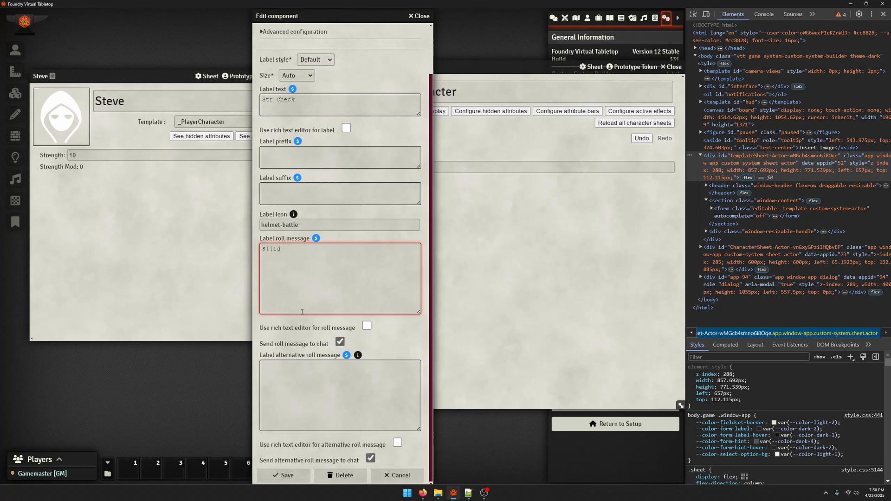
{"action": "type", "text": "23"}
{"action": "key", "text": "ctrl+a"}
{"action": "left_click", "coordinate": [299, 472]}
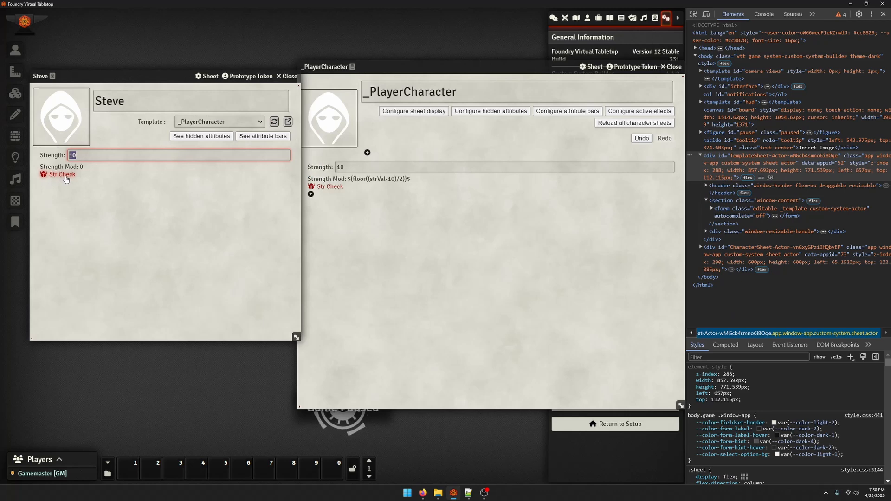
Close the developer tools, show the chat log, and roll the Str Check from the character sheet to inspect its chat result
{"action": "left_click", "coordinate": [882, 15]}
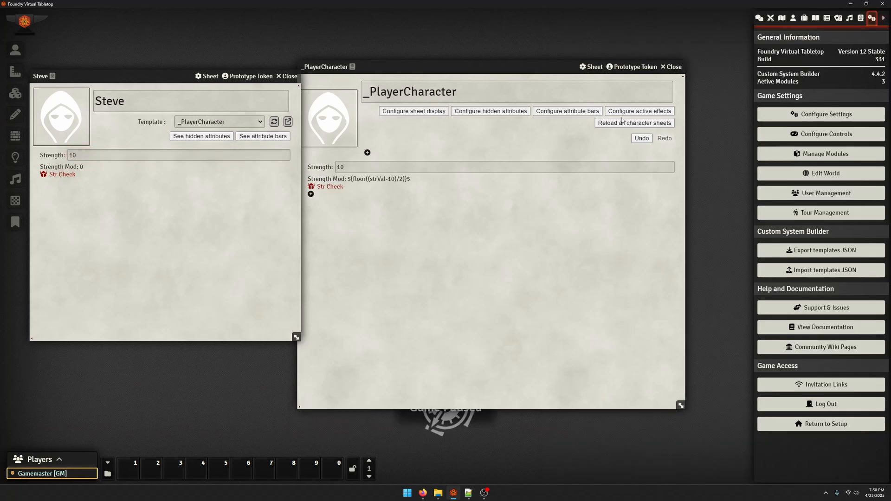
{"action": "left_click", "coordinate": [760, 18]}
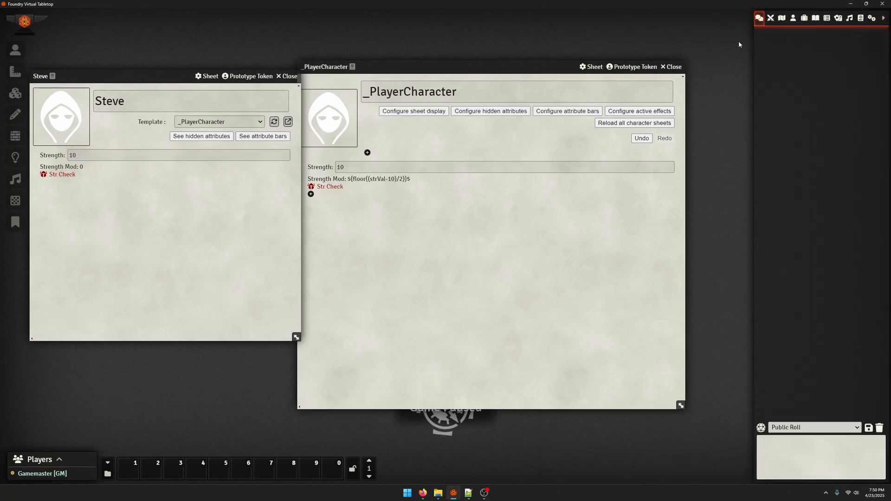
{"action": "left_click", "coordinate": [60, 175]}
{"action": "left_click", "coordinate": [765, 46]}
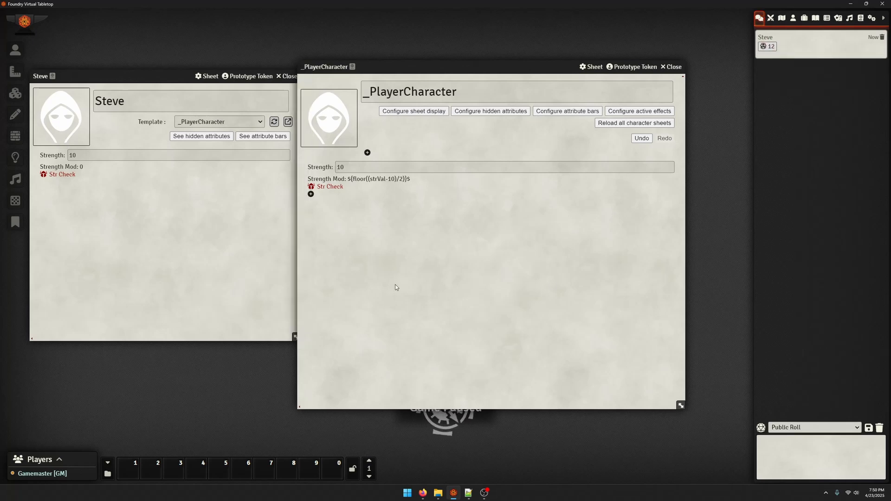
Change the Str Check label's roll message to ${[!1d20]}$, save it, and roll the check from the character sheet
{"action": "left_click", "coordinate": [328, 186]}
{"action": "left_click", "coordinate": [375, 301]}
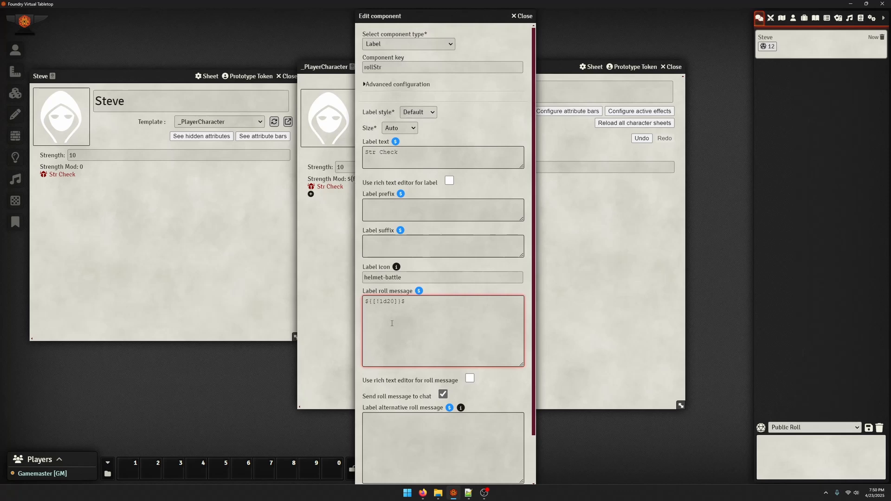
{"action": "scroll", "coordinate": [391, 323], "scroll_direction": "down", "scroll_amount": 3}
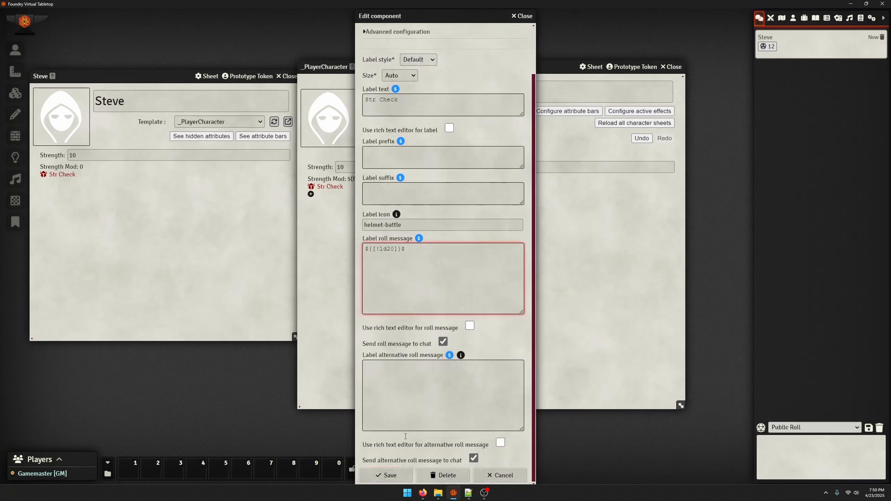
{"action": "left_click", "coordinate": [385, 475]}
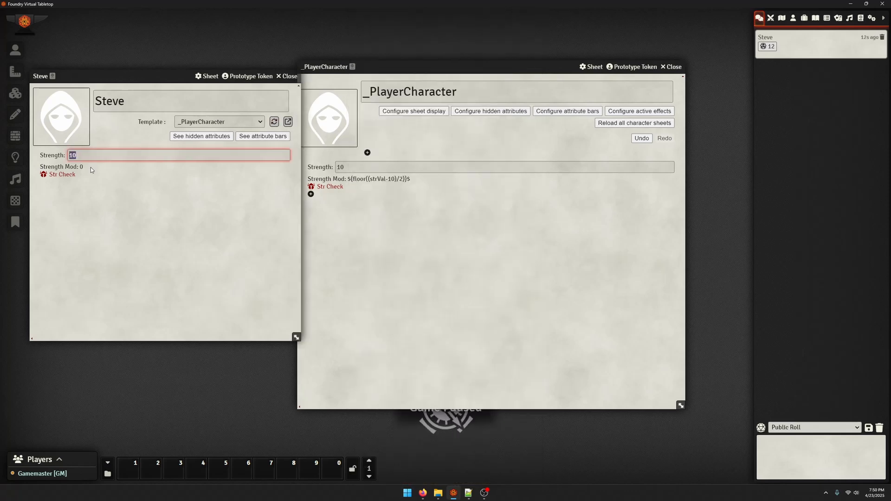
{"action": "left_click", "coordinate": [60, 174]}
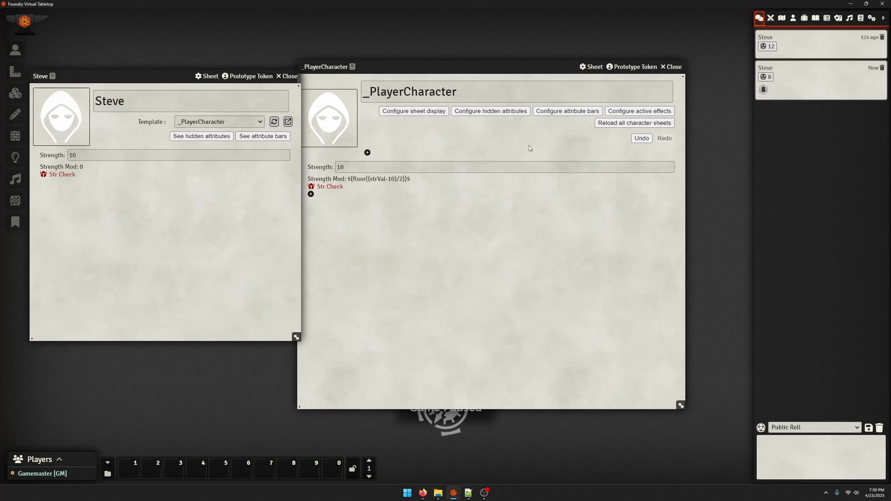
Change the Str Check label's roll message to ${[!1d20]+strMod}$, save it, and reload the template on the character sheet
{"action": "left_click", "coordinate": [330, 186]}
{"action": "left_click", "coordinate": [403, 301]}
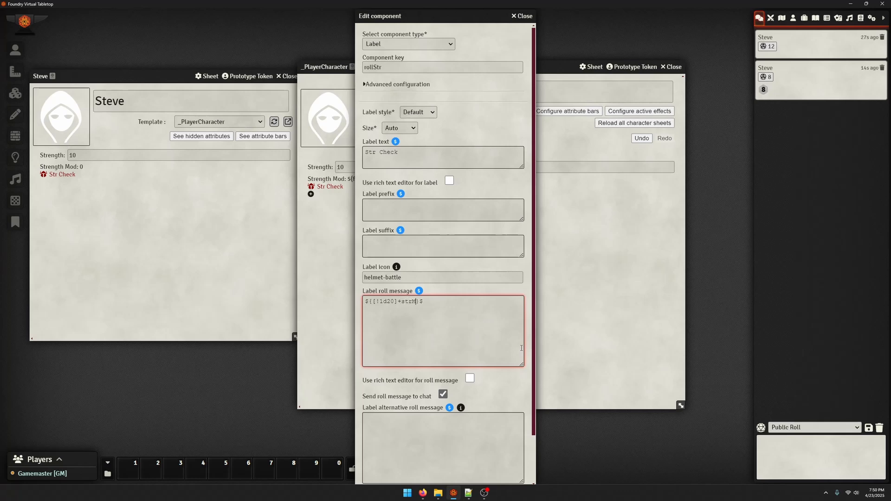
{"action": "scroll", "coordinate": [496, 364], "scroll_direction": "down", "scroll_amount": 3}
{"action": "left_click", "coordinate": [386, 475]}
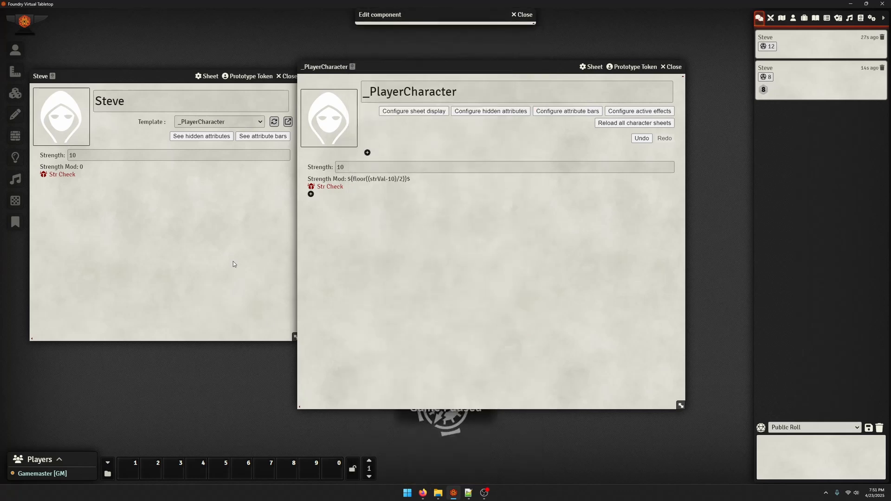
{"action": "left_click", "coordinate": [233, 260]}
{"action": "left_click", "coordinate": [273, 123]}
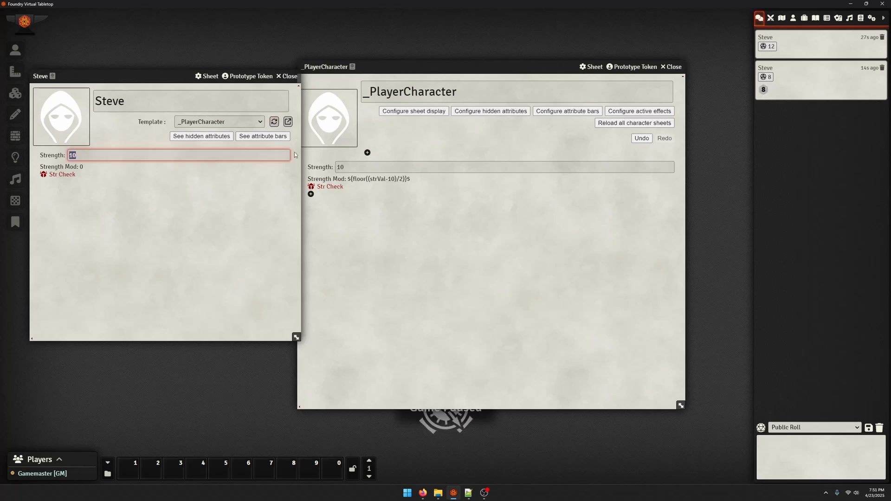
Review the Str Check label's saved roll message, close its settings, and roll the check from the character sheet to inspect the result
{"action": "left_click", "coordinate": [336, 187]}
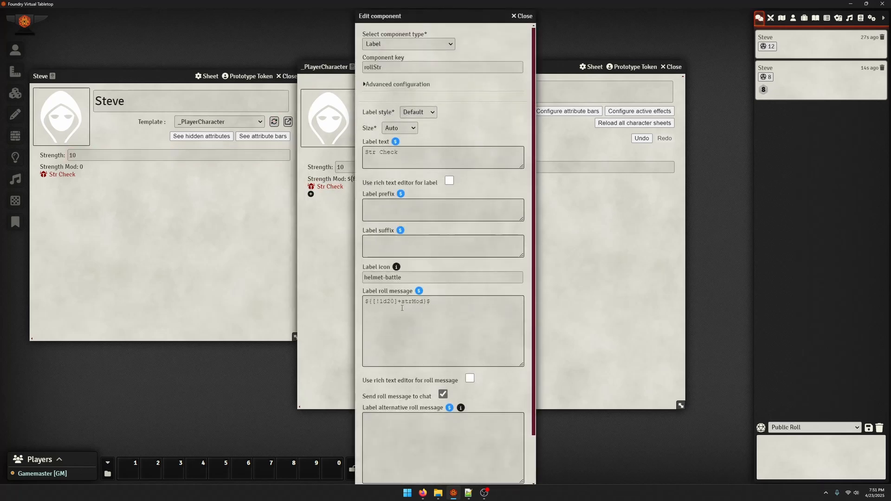
{"action": "left_click", "coordinate": [402, 304]}
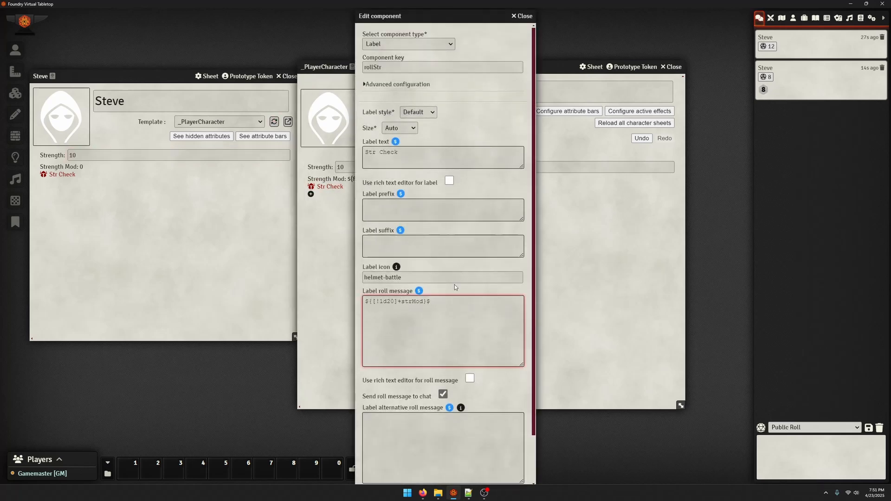
{"action": "scroll", "coordinate": [426, 317], "scroll_direction": "down", "scroll_amount": 2}
{"action": "left_click", "coordinate": [394, 476]}
{"action": "left_click", "coordinate": [241, 209]}
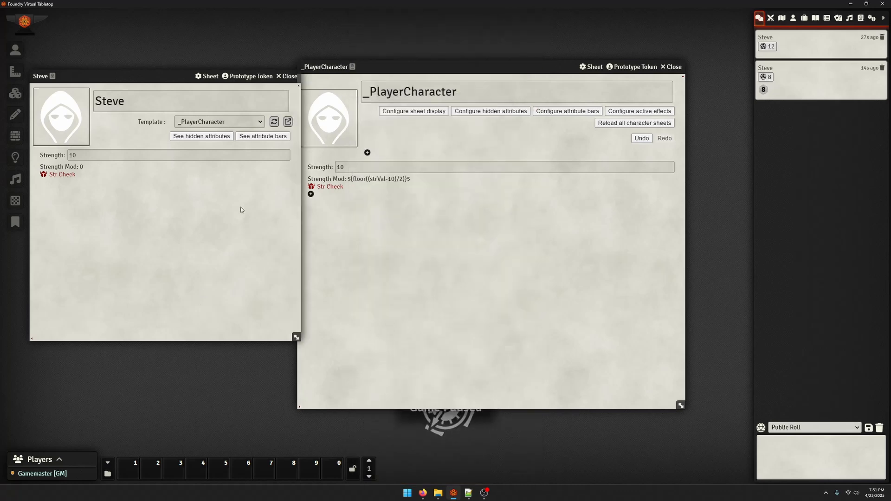
{"action": "left_click", "coordinate": [60, 175]}
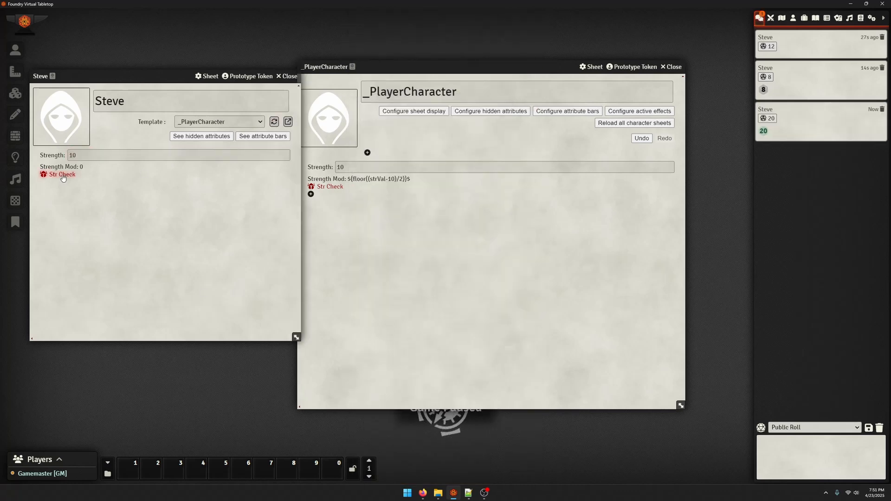
{"action": "left_click", "coordinate": [766, 138]}
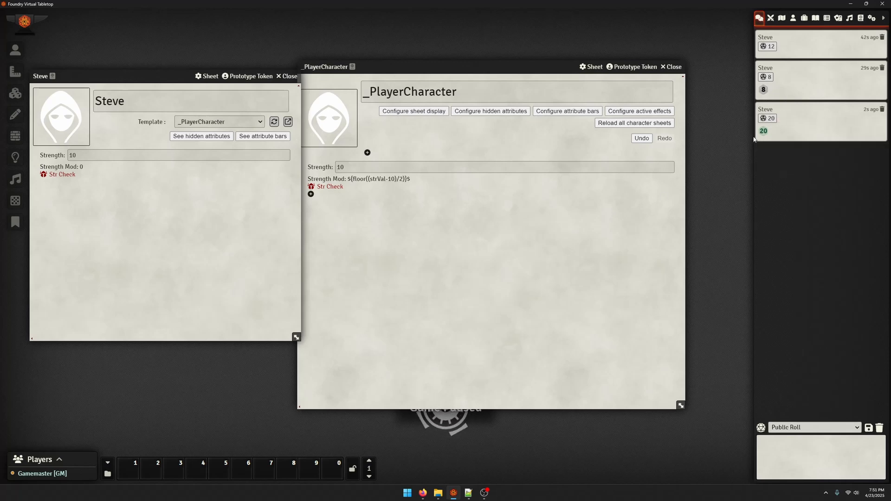
Set the character's Strength to 20 and roll the Str Check from the character sheet
{"action": "left_click", "coordinate": [93, 152]}
{"action": "type", "text": "20"}
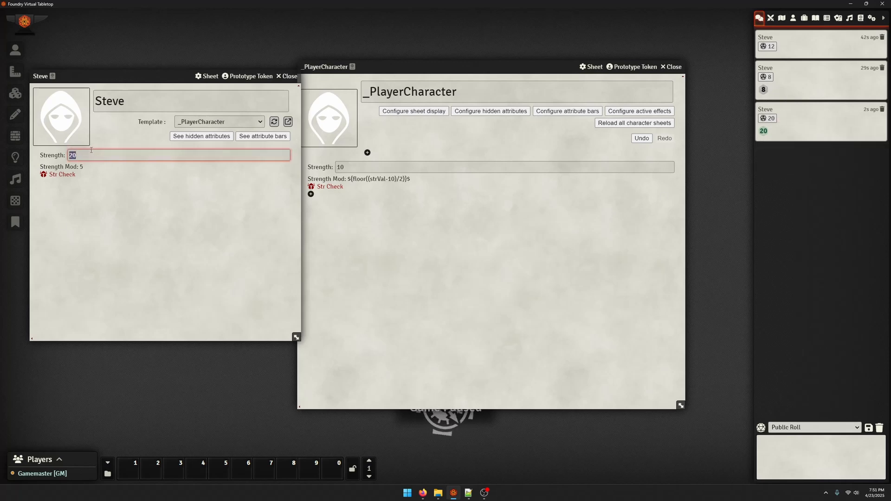
{"action": "left_click", "coordinate": [62, 174]}
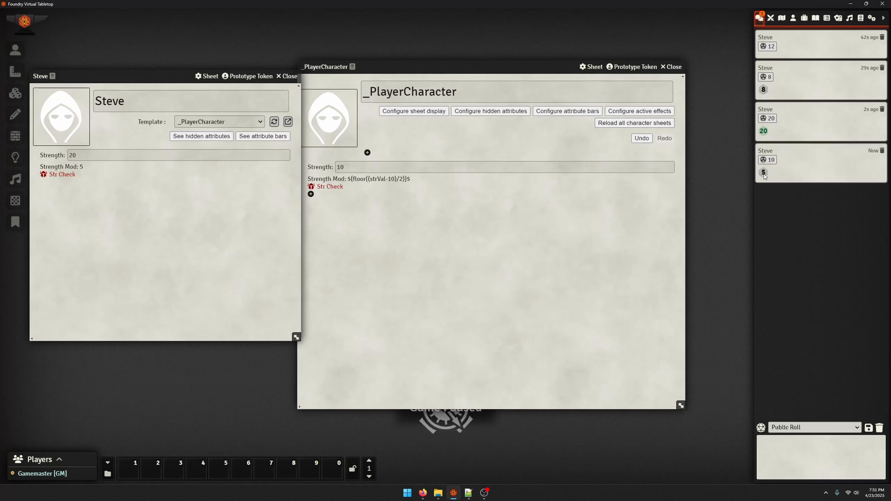
Open the template's Str Check label settings and turn off sending the roll message to chat
{"action": "left_click", "coordinate": [502, 264]}
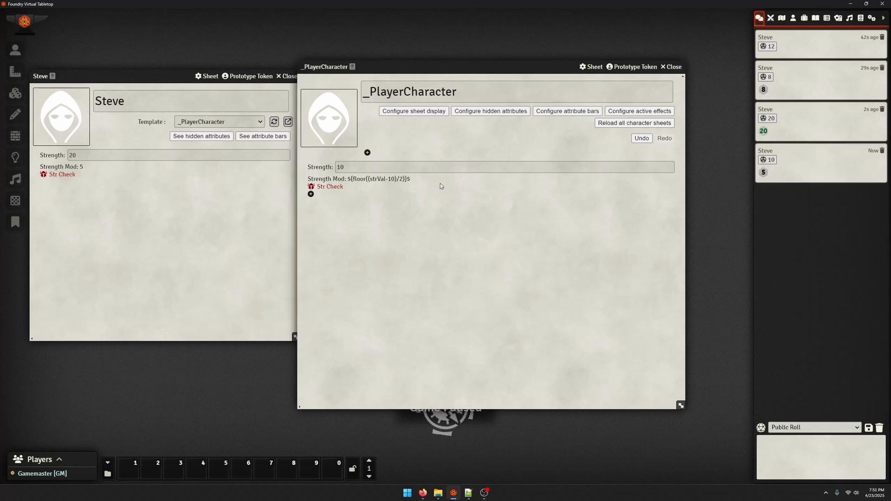
{"action": "left_click", "coordinate": [330, 186]}
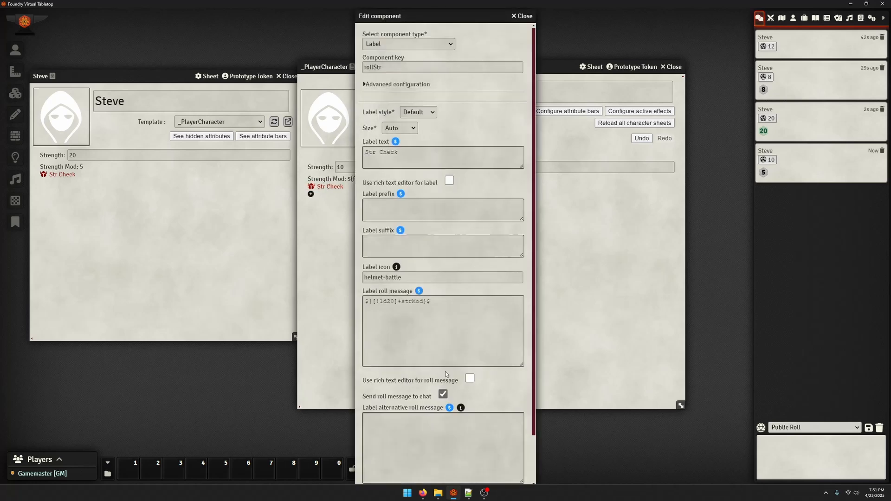
{"action": "scroll", "coordinate": [433, 377], "scroll_direction": "down", "scroll_amount": 1}
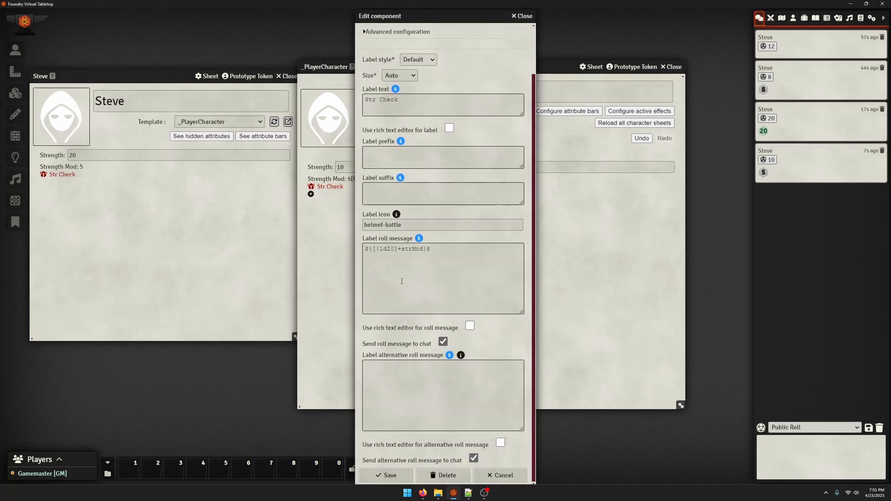
{"action": "left_click", "coordinate": [396, 249]}
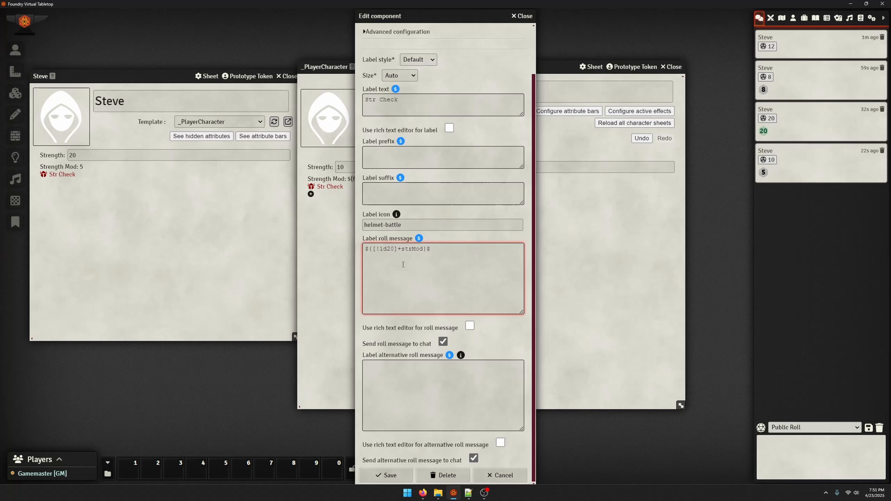
{"action": "left_click", "coordinate": [422, 398]}
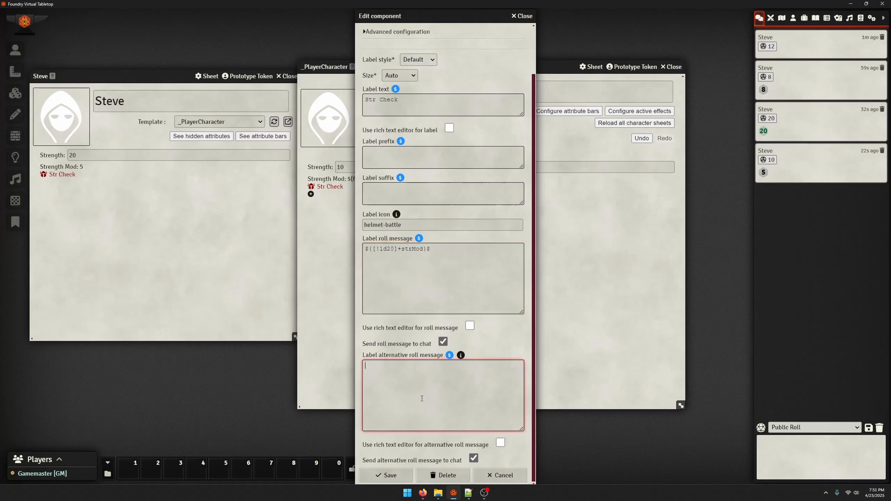
{"action": "left_click", "coordinate": [443, 343]}
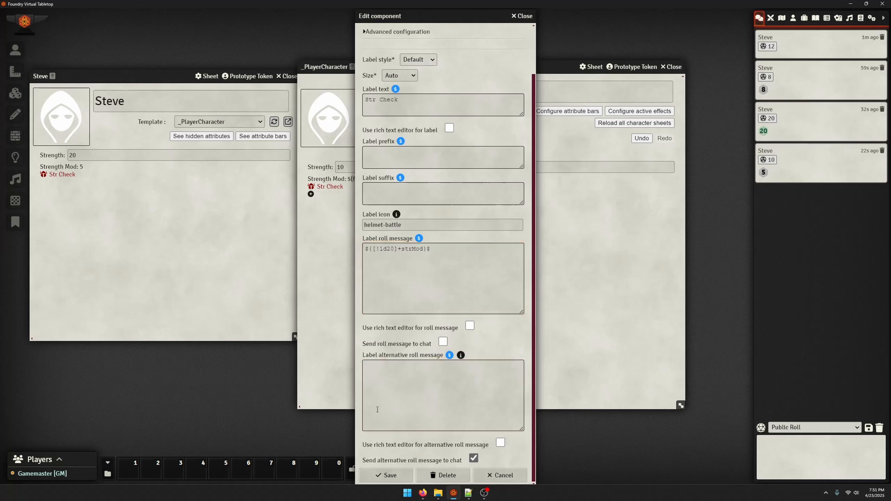
{"action": "left_click", "coordinate": [459, 368]}
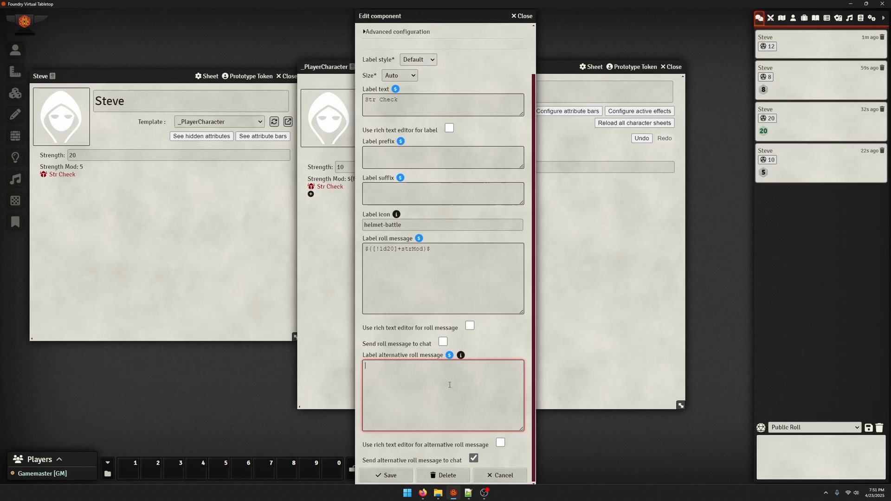
Copy the roll message into the label's alternative roll message as ${[!1d20kh]+strMod}$, save it, and try the Str Check on the character sheet
{"action": "left_click", "coordinate": [426, 299]}
{"action": "key", "text": "ctrl+a"}
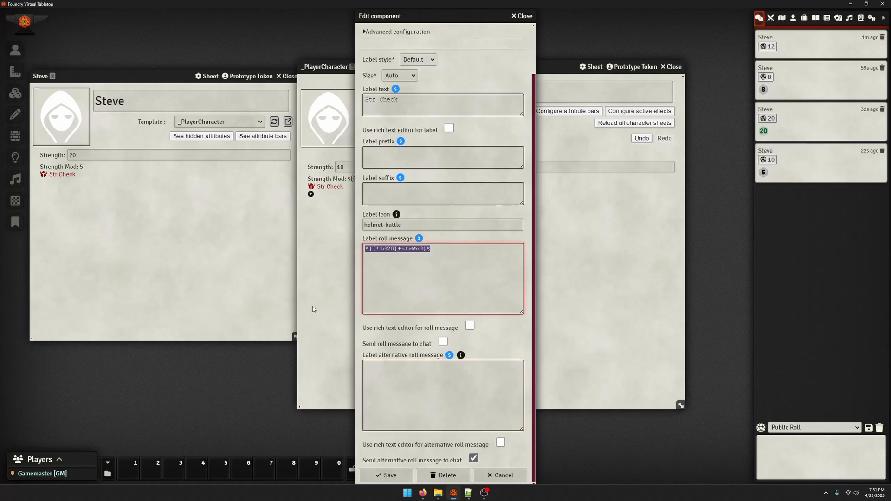
{"action": "key", "text": "ctrl+c"}
{"action": "left_click", "coordinate": [443, 393]}
{"action": "key", "text": "ctrl+v"}
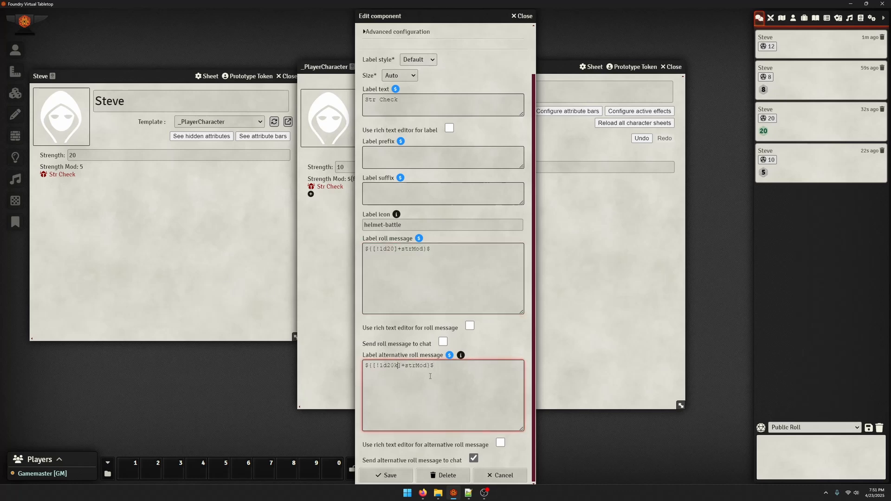
{"action": "left_click", "coordinate": [386, 475]}
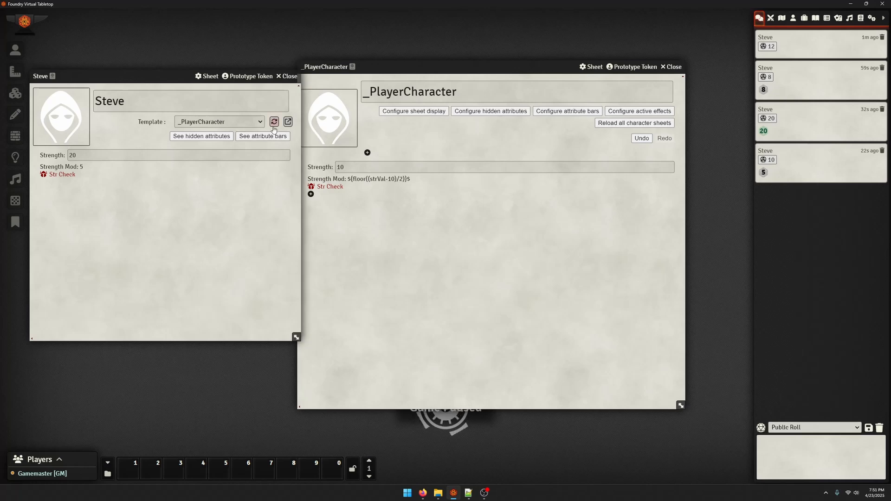
{"action": "left_click", "coordinate": [103, 177]}
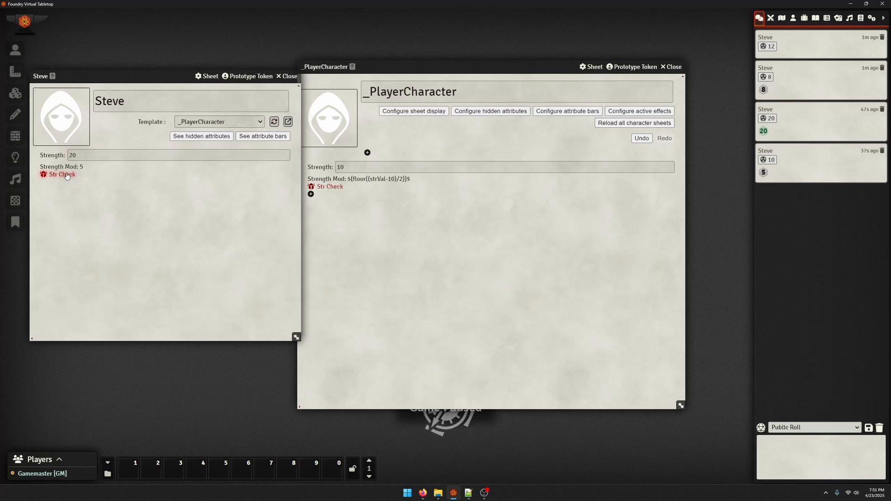
Re-enable sending the Str Check label's roll message to chat, save it, and reload the template on the character sheet
{"action": "left_click", "coordinate": [329, 187]}
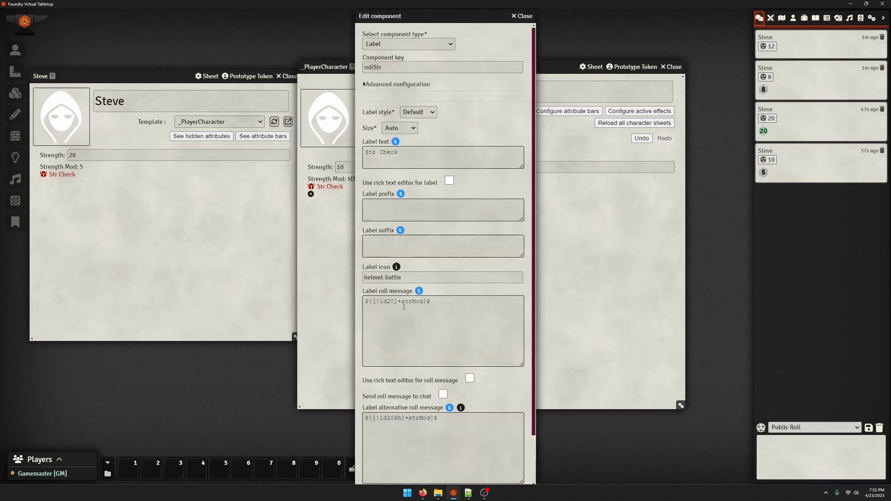
{"action": "scroll", "coordinate": [442, 303], "scroll_direction": "down", "scroll_amount": 2}
{"action": "left_click", "coordinate": [473, 458]}
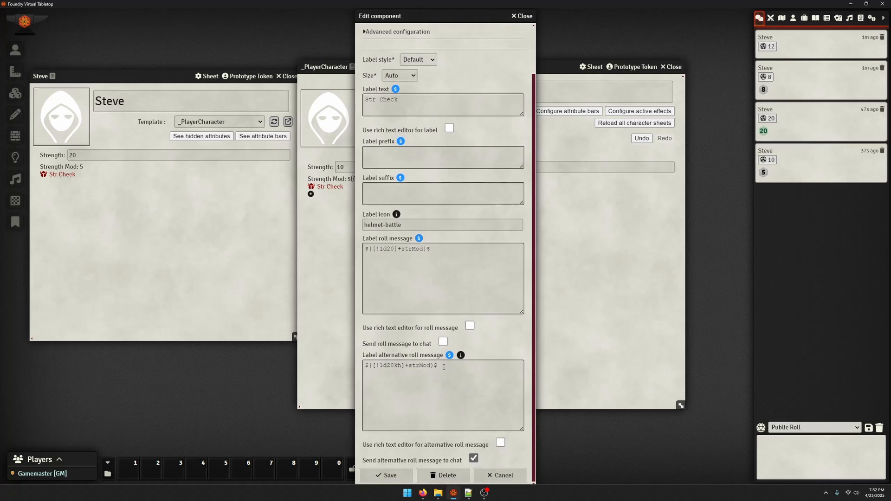
{"action": "left_click", "coordinate": [443, 342]}
{"action": "left_click", "coordinate": [386, 475]}
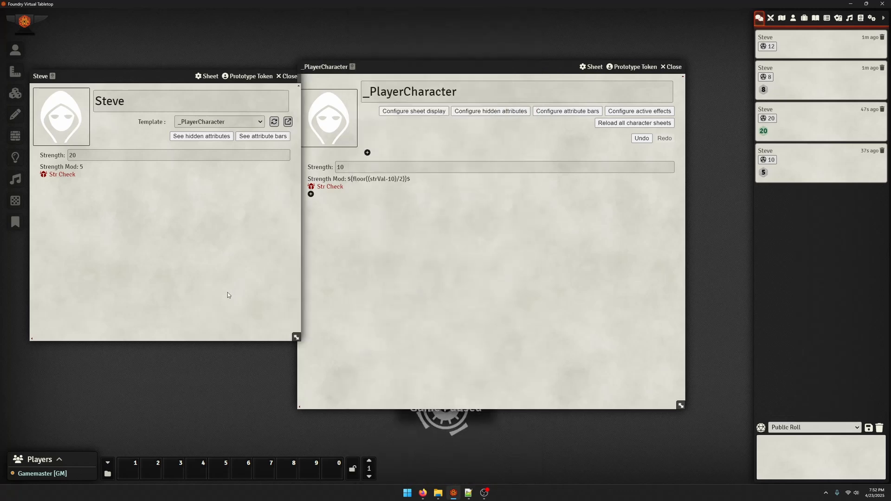
{"action": "left_click", "coordinate": [274, 122]}
Roll the Str Check several times from the character sheet to compare the chat results
{"action": "left_click", "coordinate": [61, 174]}
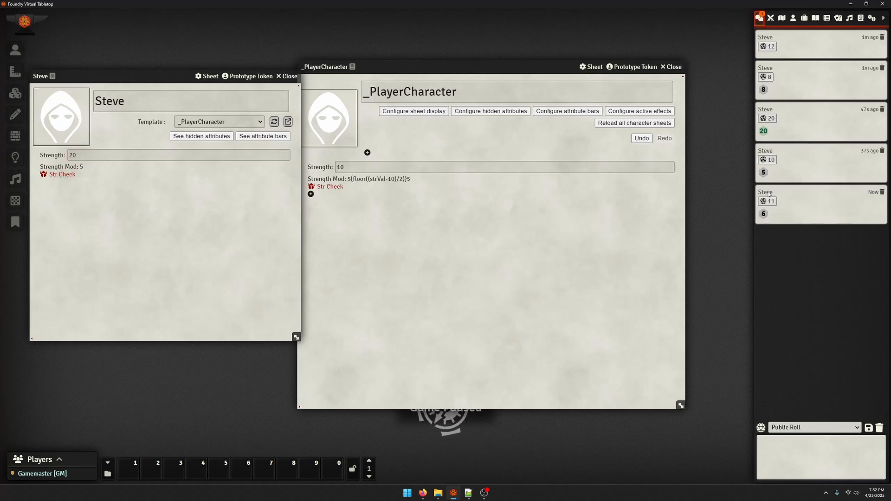
{"action": "left_click", "coordinate": [50, 179]}
{"action": "left_click", "coordinate": [51, 180]}
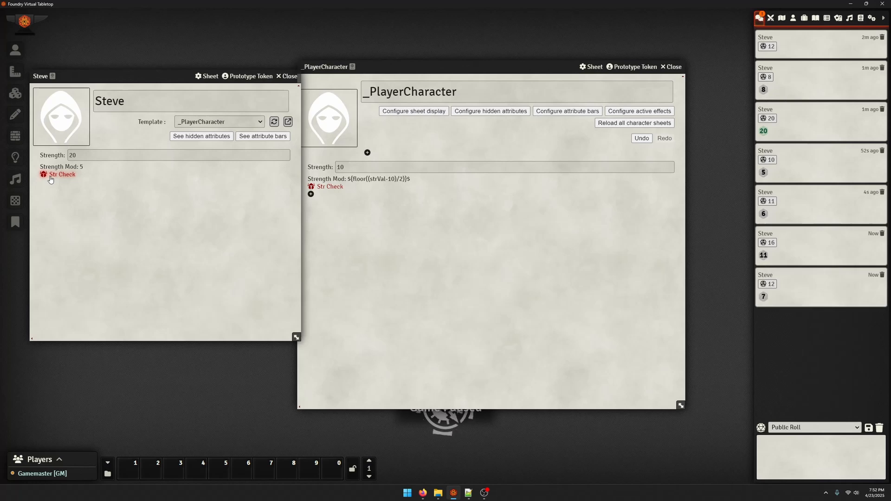
Change the Str Check label's alternative roll message to ${[!2d20kh]+strMod}$, save it, and reload the template on the character sheet
{"action": "left_click", "coordinate": [328, 187]}
{"action": "scroll", "coordinate": [392, 405], "scroll_direction": "down", "scroll_amount": 3}
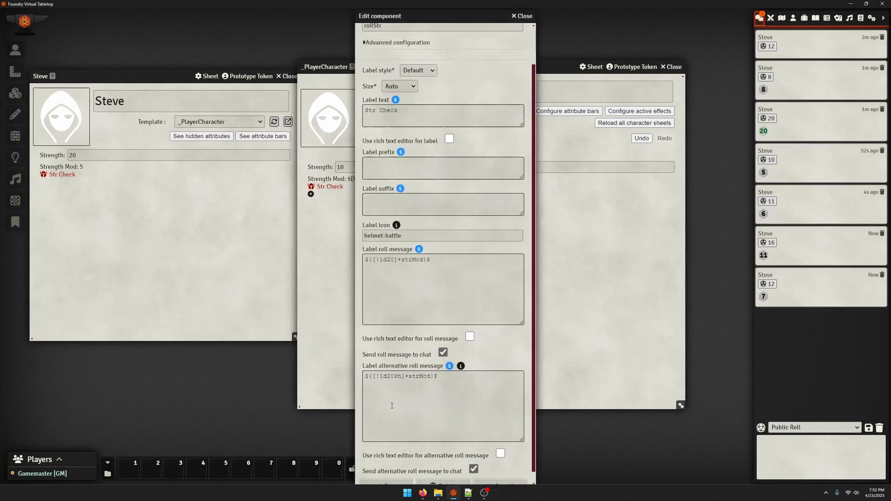
{"action": "left_click_drag", "start_coordinate": [376, 366], "coordinate": [384, 366]}
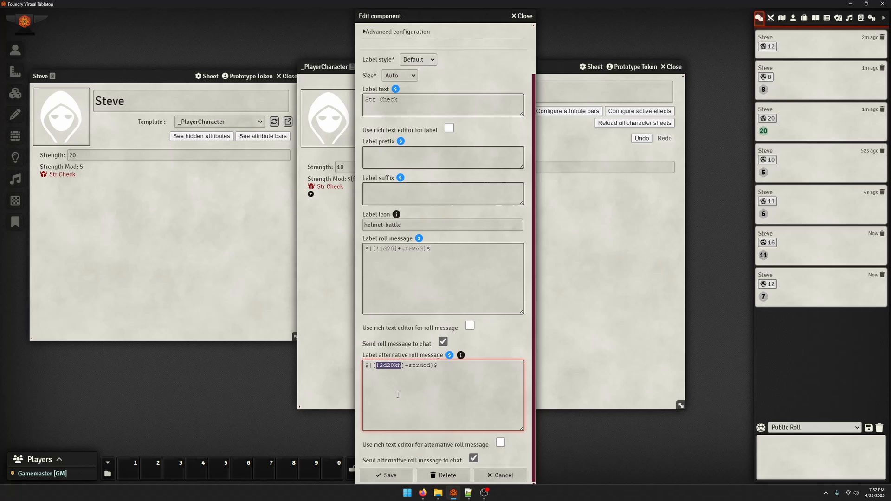
{"action": "left_click", "coordinate": [390, 474]}
{"action": "left_click", "coordinate": [273, 121]}
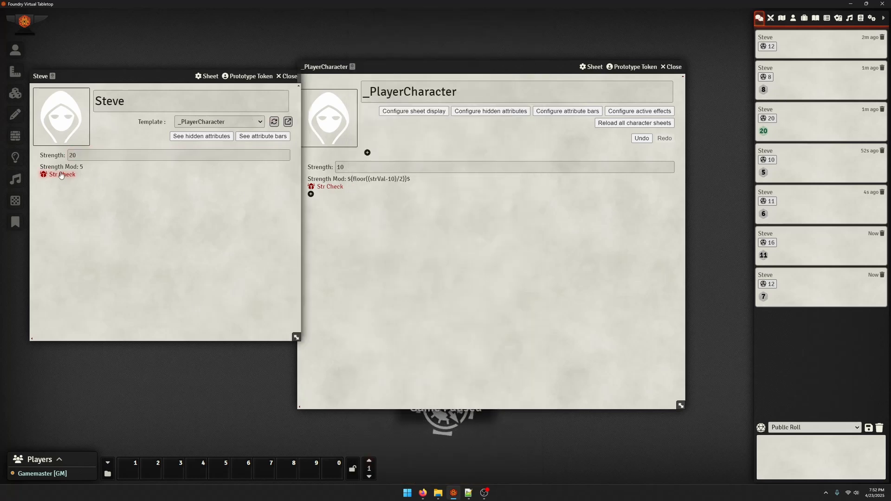
Make two alternative Str Check rolls from the character sheet and inspect the first result's details in chat
{"action": "left_click", "coordinate": [61, 174]}
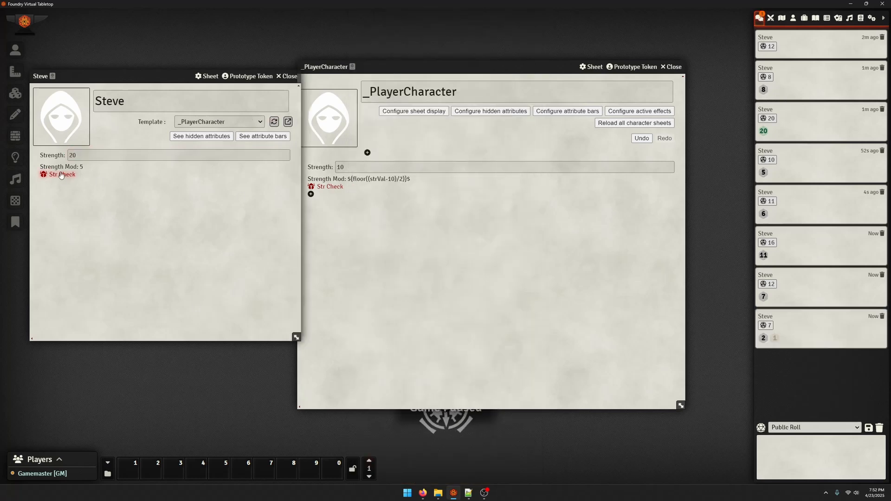
{"action": "left_click", "coordinate": [766, 326]}
{"action": "left_click", "coordinate": [766, 326]}
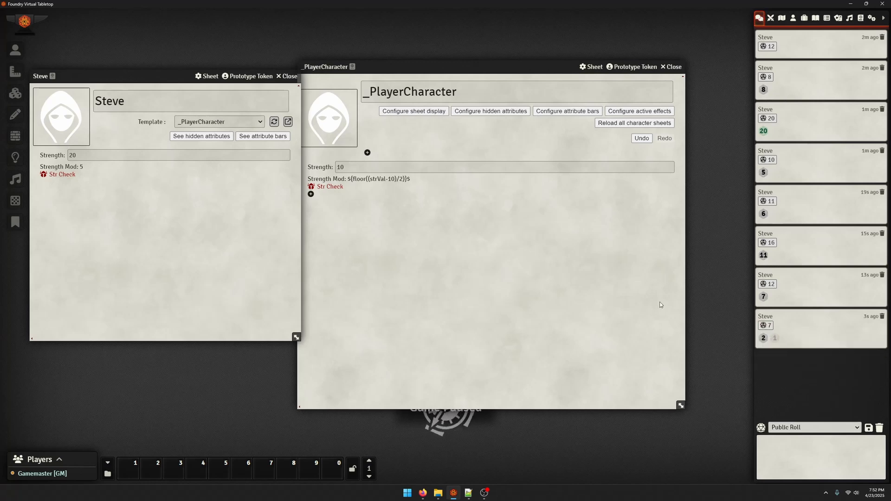
{"action": "left_click", "coordinate": [61, 175]}
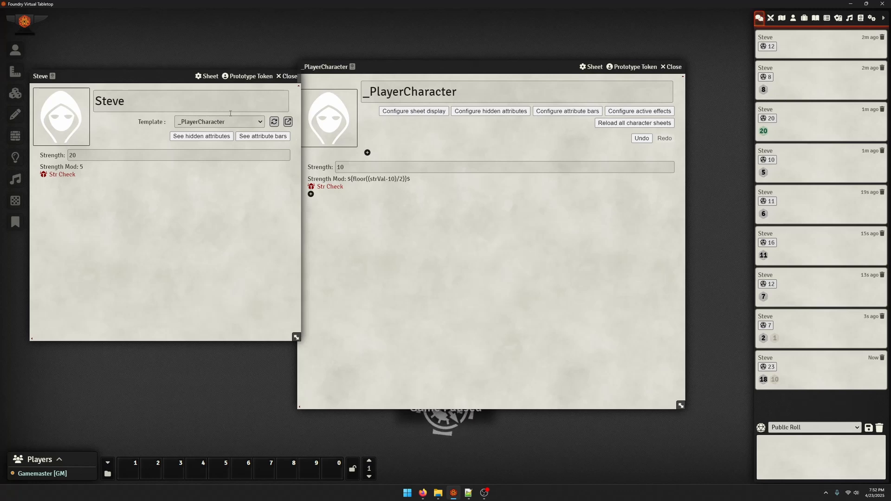
Set the Str Check label's style to Button, save it, and update the character sheet
{"action": "left_click", "coordinate": [330, 186]}
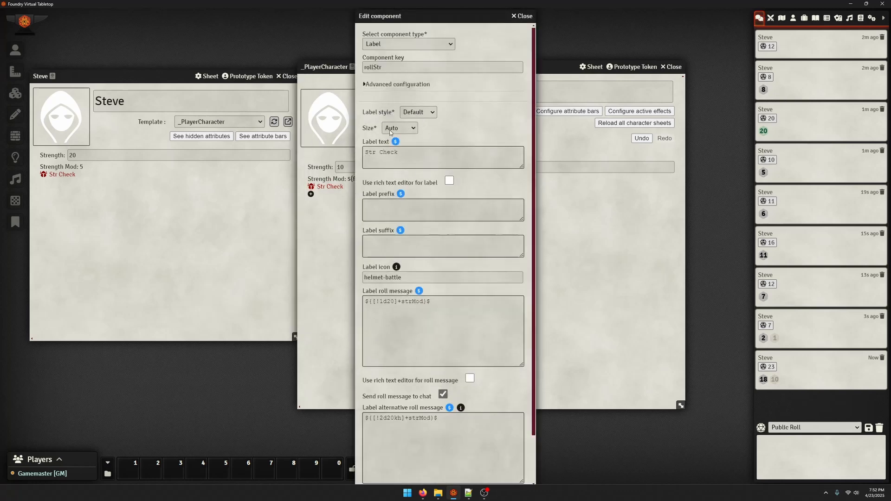
{"action": "left_click", "coordinate": [418, 112]}
{"action": "left_click", "coordinate": [415, 142]}
{"action": "scroll", "coordinate": [410, 463], "scroll_direction": "down", "scroll_amount": 1}
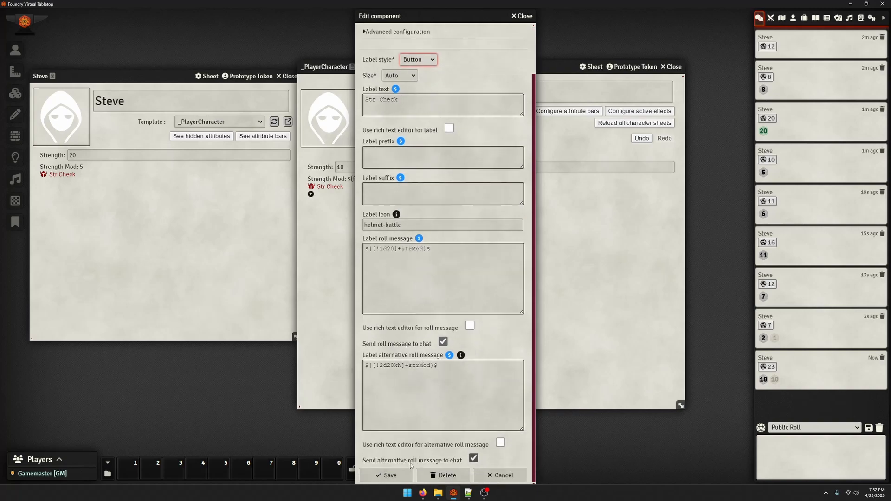
{"action": "left_click", "coordinate": [389, 475]}
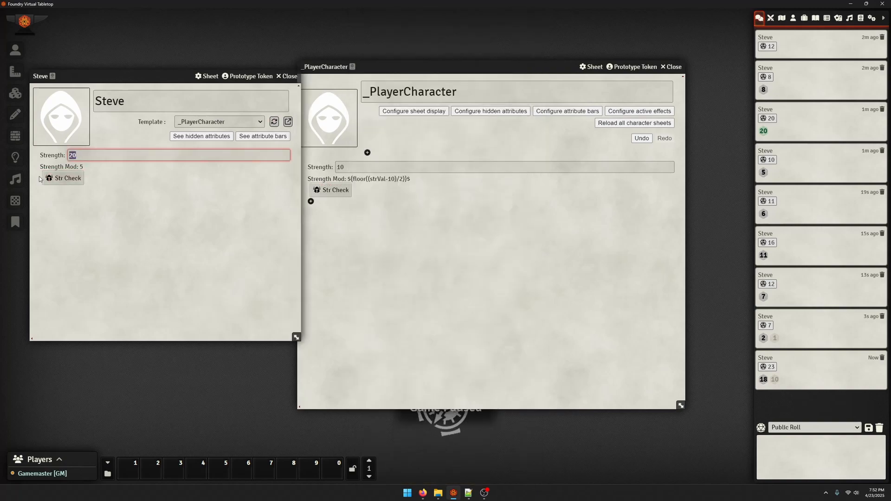
Review the Str Check label's style options, set its size to Medium, and save it
{"action": "left_click", "coordinate": [331, 189]}
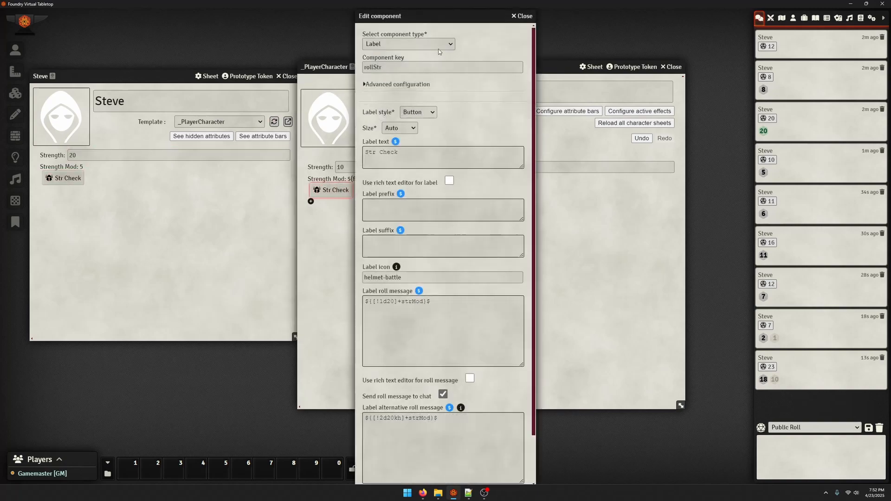
{"action": "left_click", "coordinate": [416, 114]}
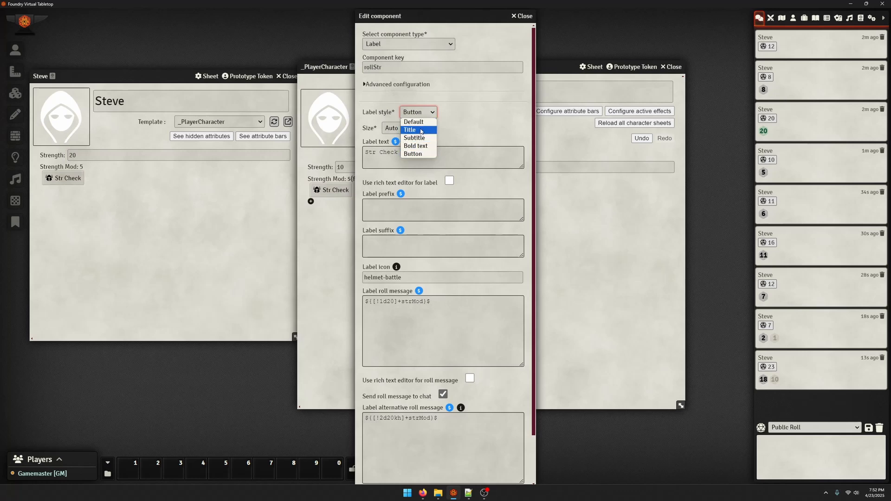
{"action": "left_click", "coordinate": [453, 126]}
{"action": "left_click", "coordinate": [394, 130]}
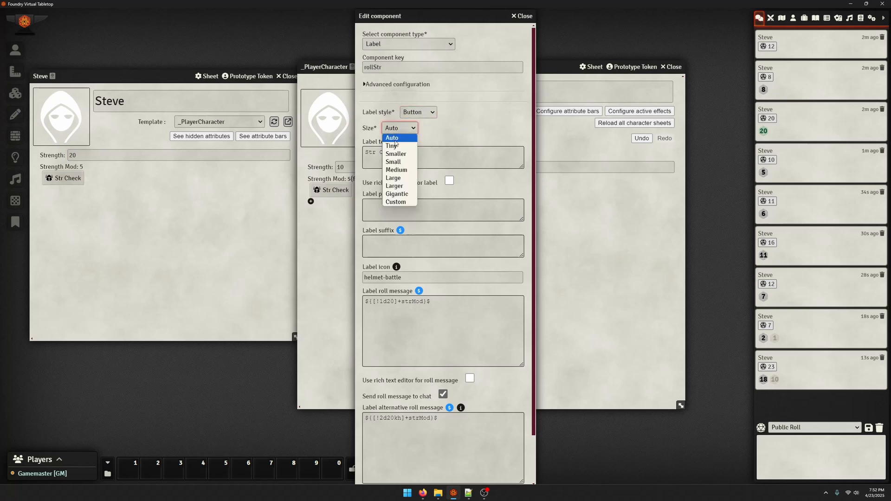
{"action": "left_click", "coordinate": [402, 170]}
{"action": "scroll", "coordinate": [402, 278], "scroll_direction": "down", "scroll_amount": 3}
{"action": "left_click", "coordinate": [390, 475]}
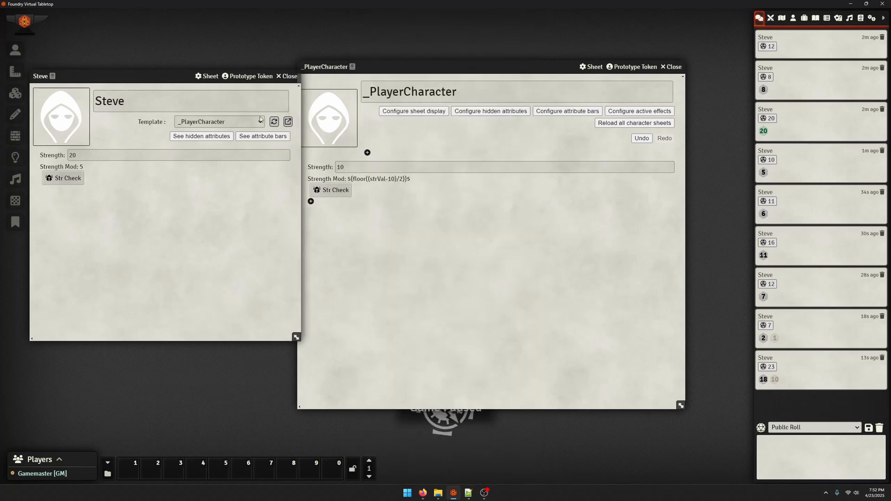
Set the Str Check label's size to Larger, save it, and reload the template on the character sheet
{"action": "left_click", "coordinate": [347, 195]}
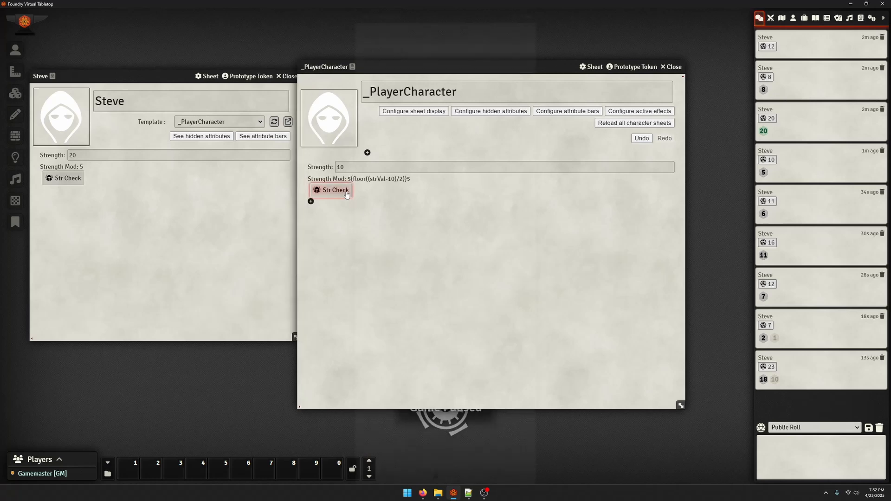
{"action": "left_click", "coordinate": [347, 195]}
{"action": "left_click", "coordinate": [399, 128]}
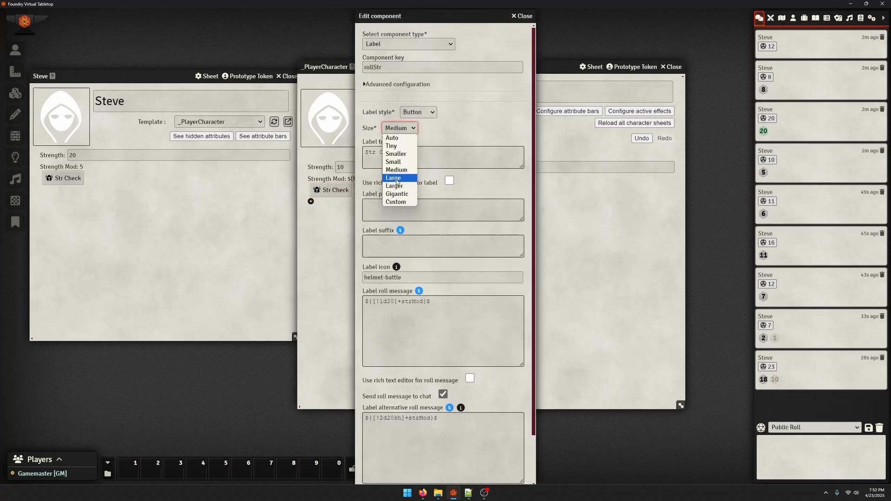
{"action": "left_click", "coordinate": [394, 186]}
{"action": "scroll", "coordinate": [443, 278], "scroll_direction": "down", "scroll_amount": 3}
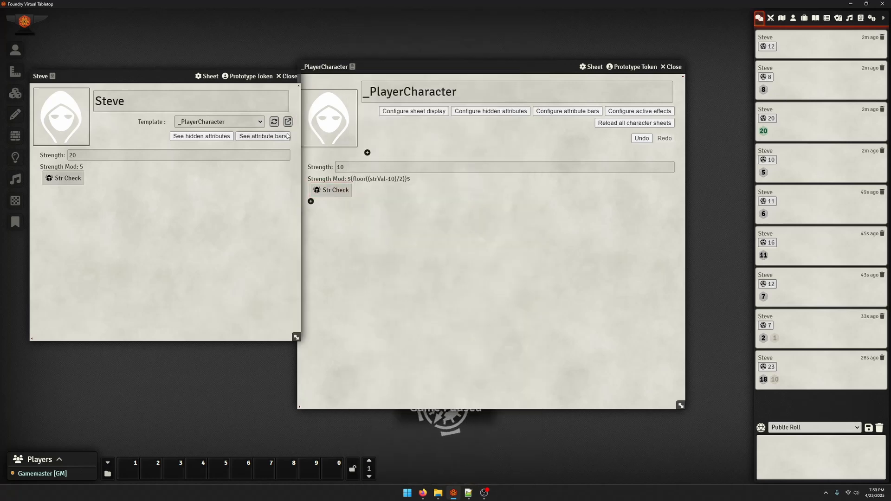
{"action": "left_click", "coordinate": [275, 122]}
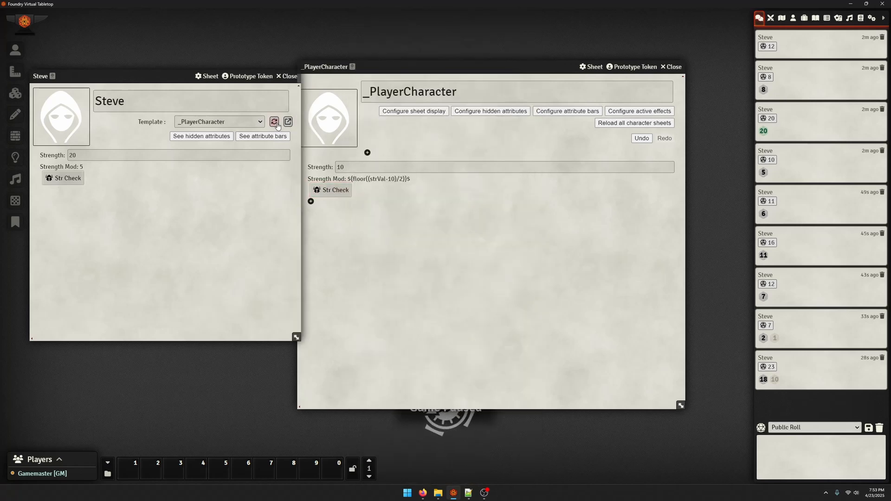
Set the Str Check label's size back to Auto and save the component
{"action": "left_click", "coordinate": [335, 191]}
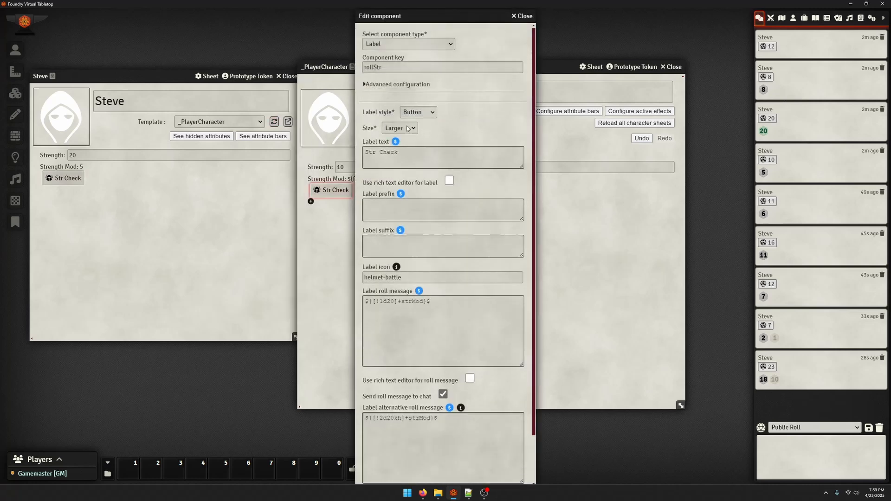
{"action": "left_click", "coordinate": [400, 128]}
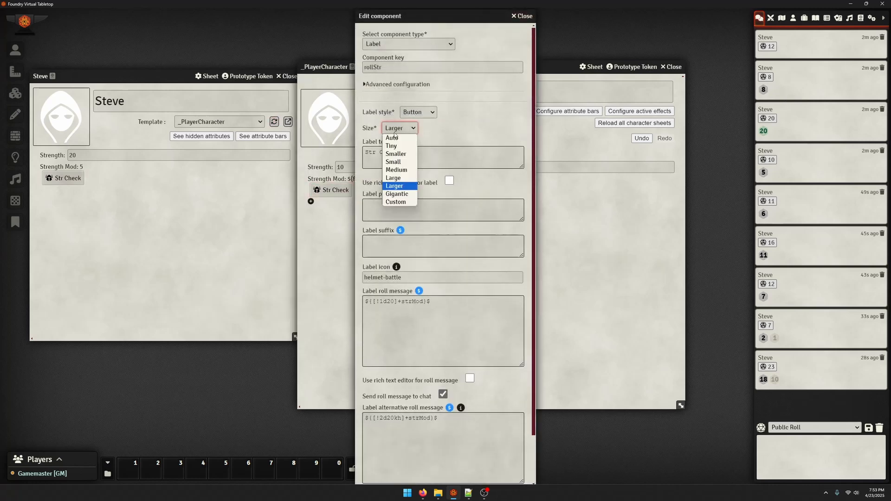
{"action": "left_click", "coordinate": [392, 134]}
{"action": "scroll", "coordinate": [399, 325], "scroll_direction": "down", "scroll_amount": 2}
{"action": "left_click", "coordinate": [389, 475]}
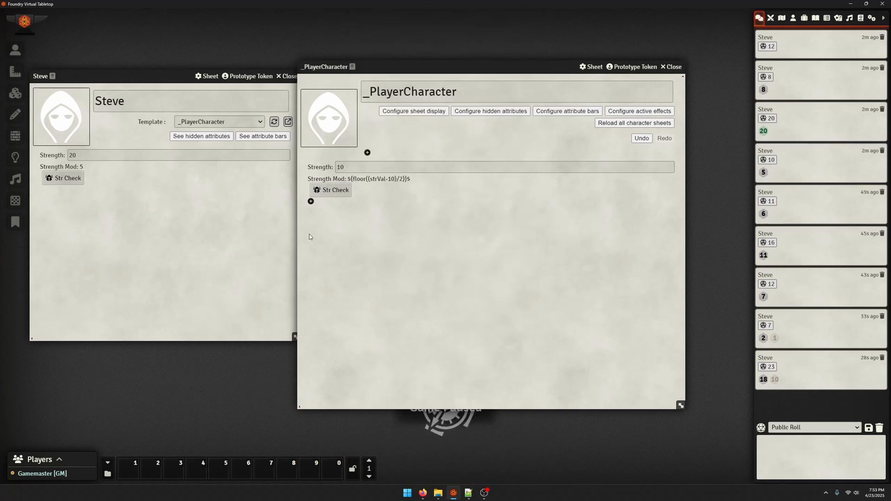
Set the Strength number field's size to Medium, save it, and reload the template on the character sheet
{"action": "left_click", "coordinate": [326, 169]}
{"action": "left_click", "coordinate": [398, 214]}
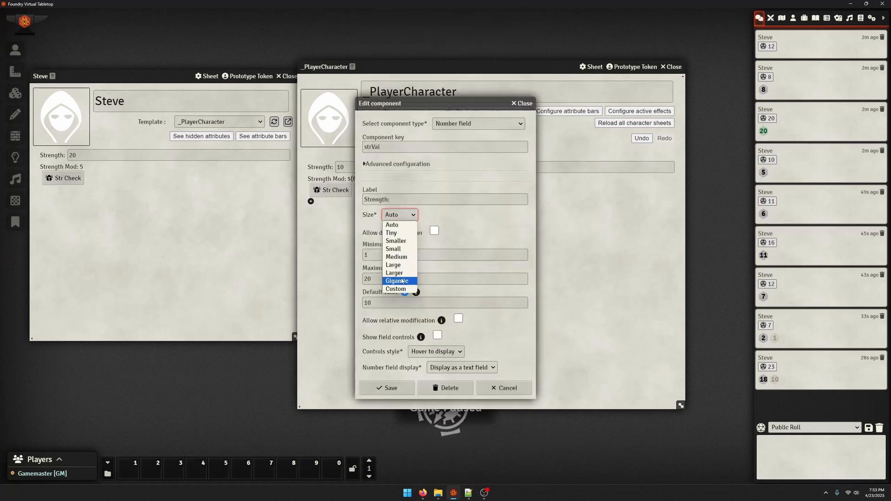
{"action": "left_click", "coordinate": [397, 256]}
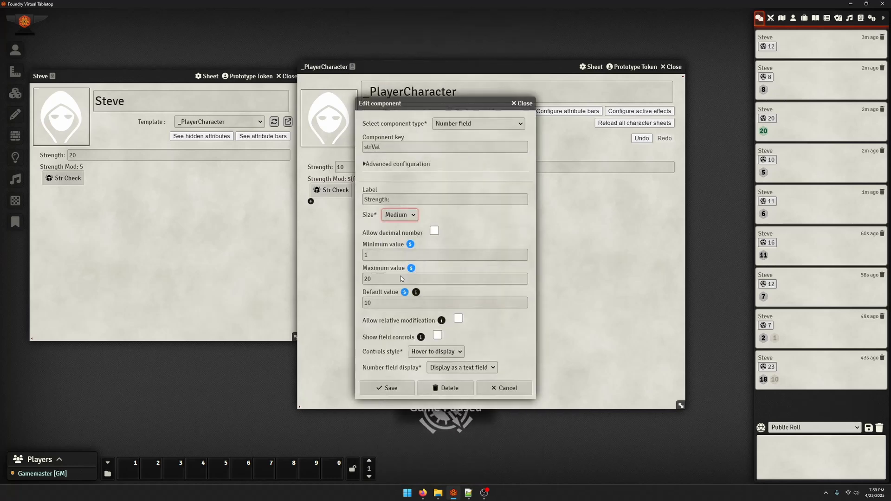
{"action": "left_click", "coordinate": [390, 387]}
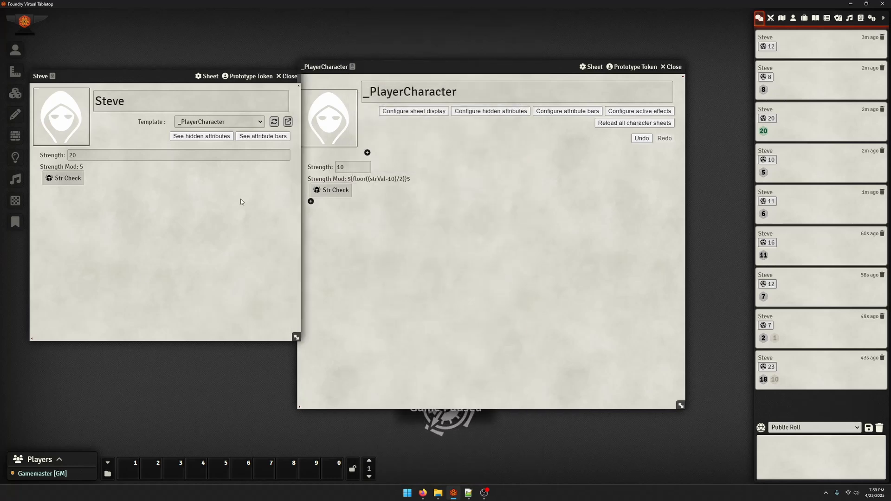
{"action": "left_click", "coordinate": [275, 122]}
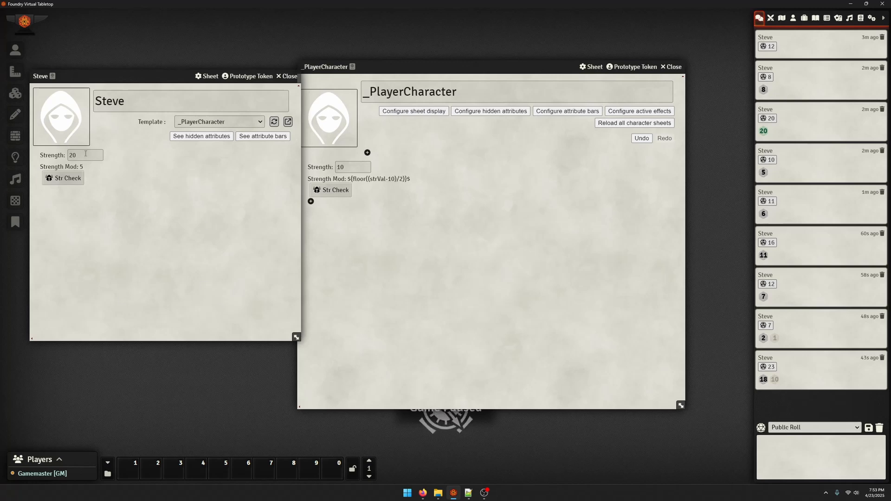
{"action": "left_click", "coordinate": [424, 166]}
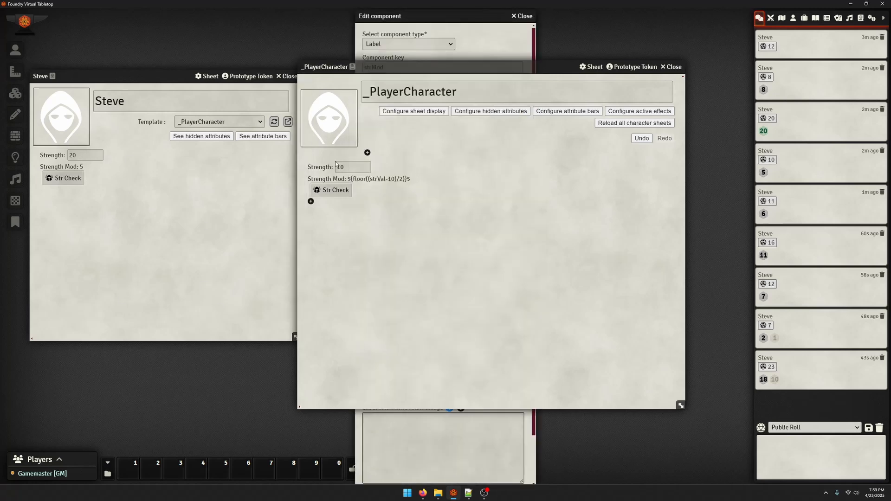
{"action": "left_click", "coordinate": [409, 215]}
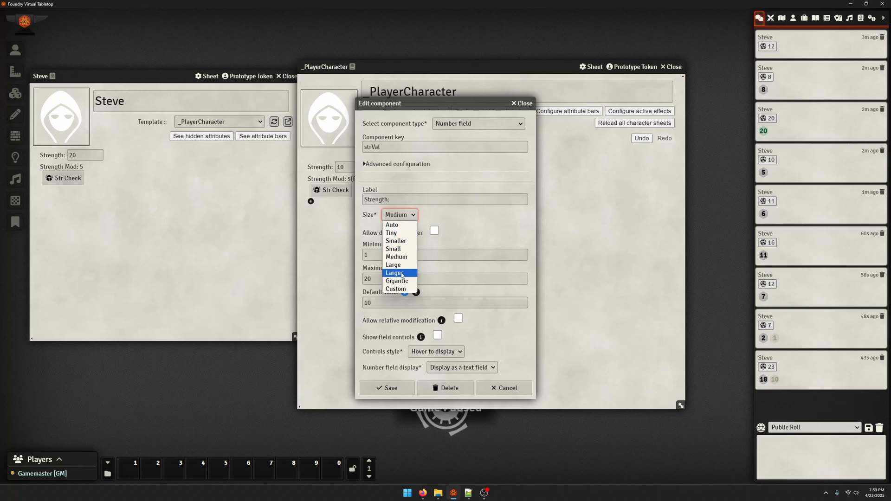
{"action": "left_click", "coordinate": [402, 289]}
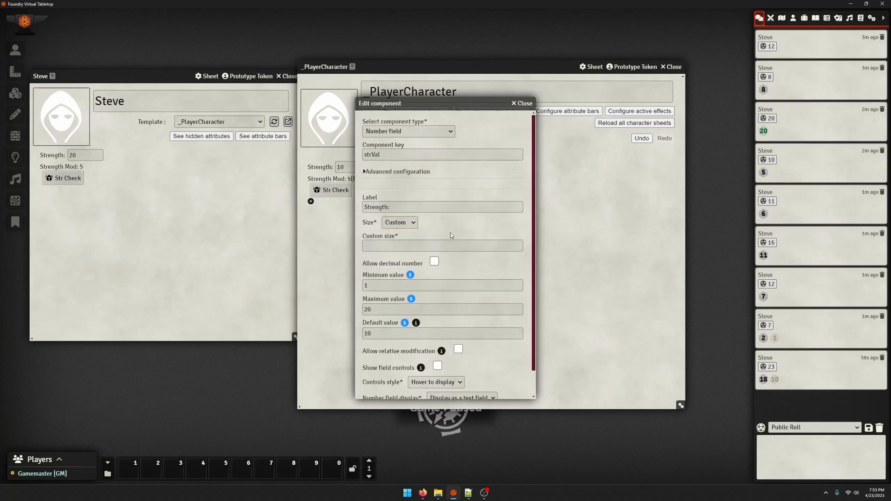
{"action": "scroll", "coordinate": [450, 233], "scroll_direction": "down", "scroll_amount": 1}
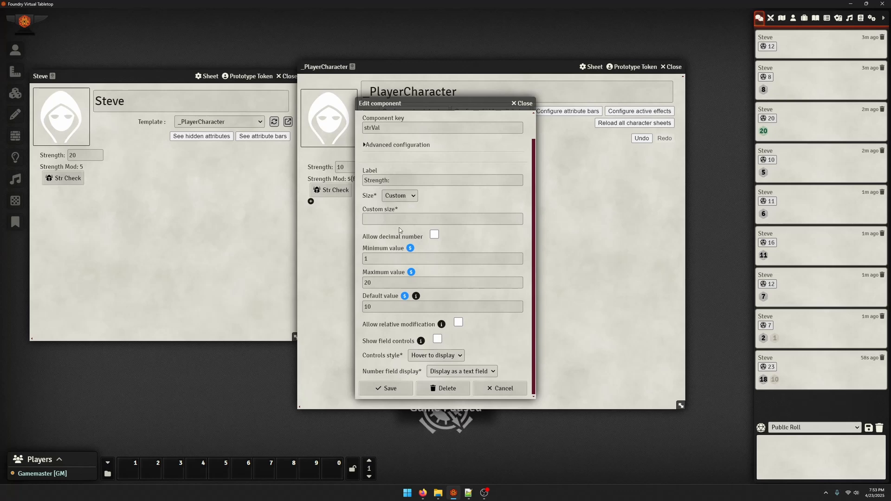
{"action": "left_click", "coordinate": [398, 222]}
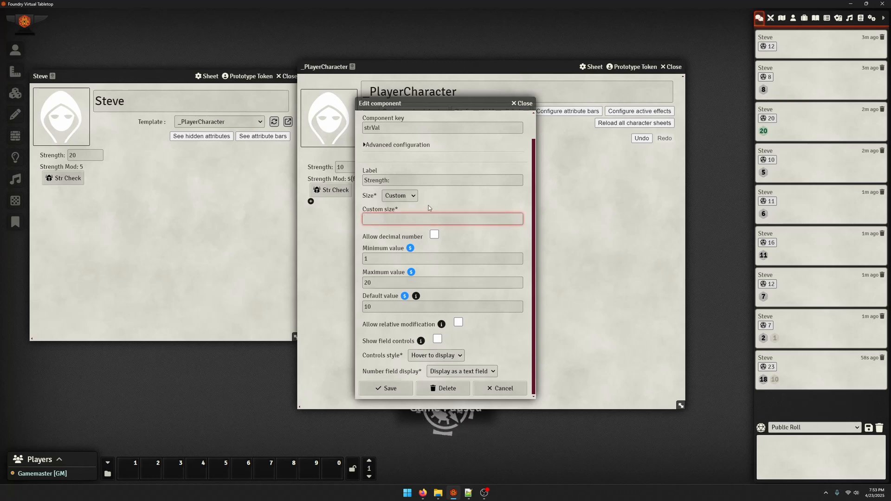
{"action": "left_click", "coordinate": [522, 103]}
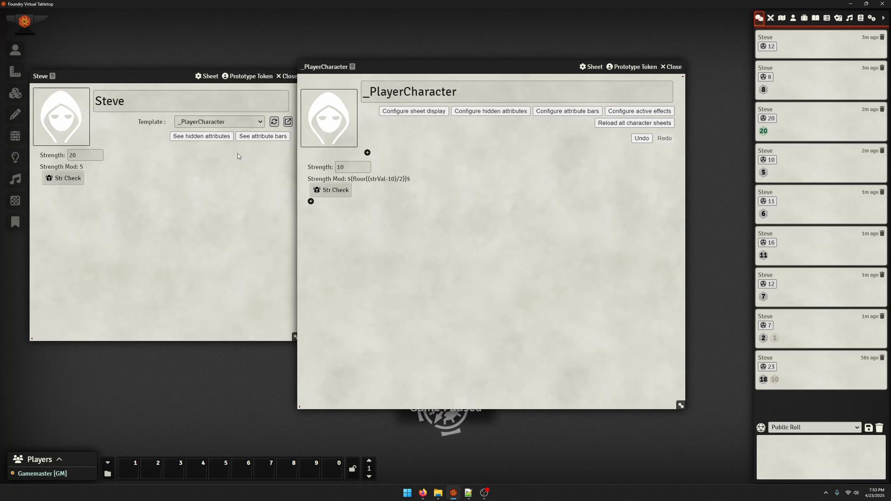
Open the Custom CSS Rules editor from the Custom CSS section of the game settings
{"action": "left_click_drag", "start_coordinate": [174, 85], "coordinate": [324, 80]}
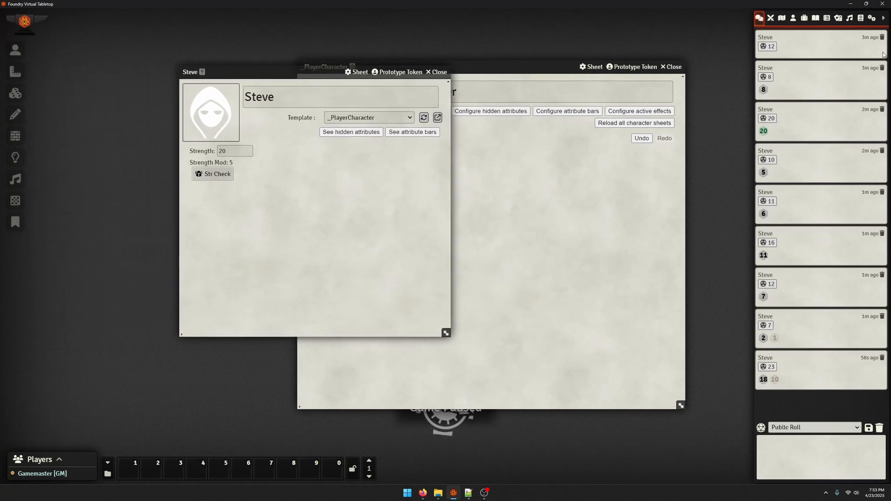
{"action": "left_click", "coordinate": [872, 20]}
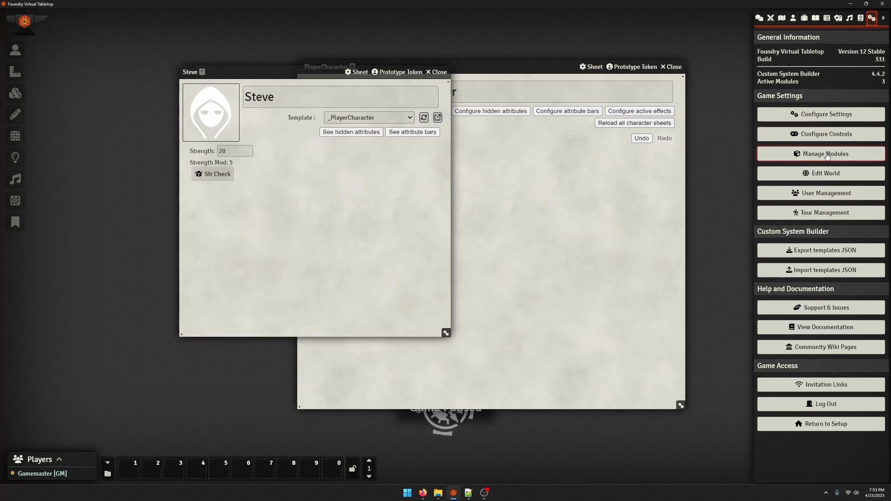
{"action": "left_click", "coordinate": [825, 114]}
{"action": "left_click", "coordinate": [228, 179]}
{"action": "left_click", "coordinate": [223, 170]}
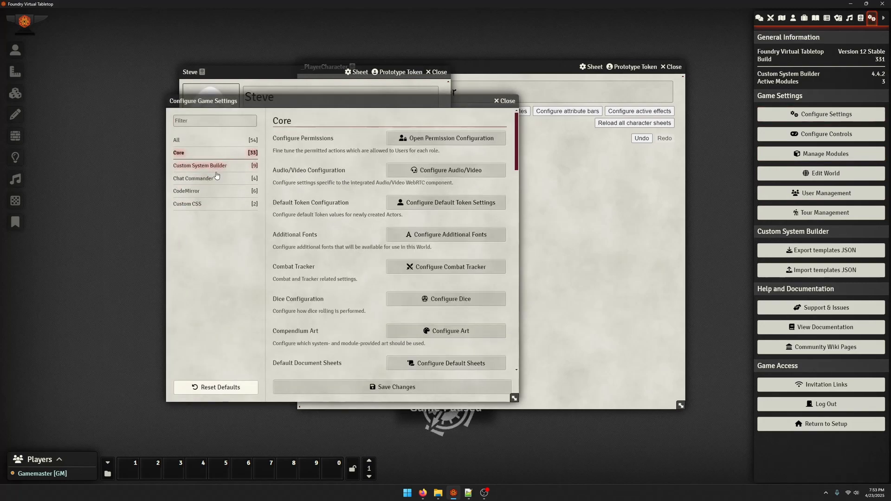
{"action": "left_click", "coordinate": [215, 168]}
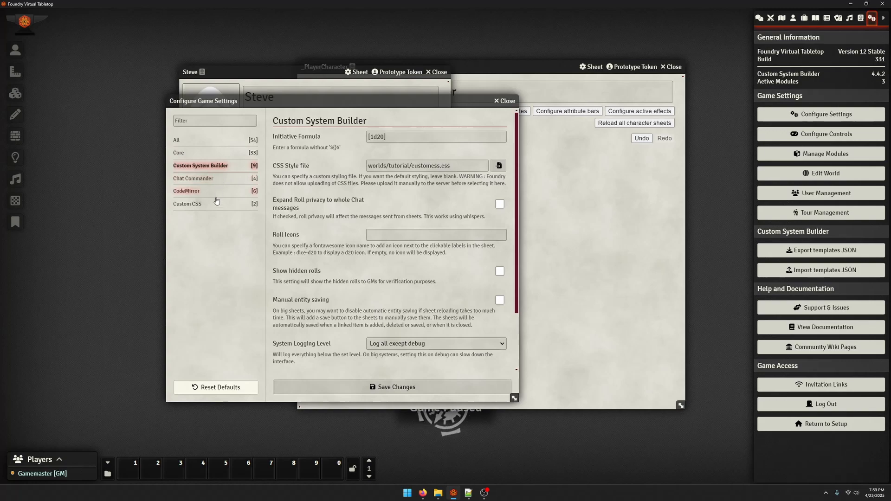
{"action": "left_click", "coordinate": [188, 203]}
{"action": "left_click", "coordinate": [452, 138]}
{"action": "left_click", "coordinate": [311, 99]}
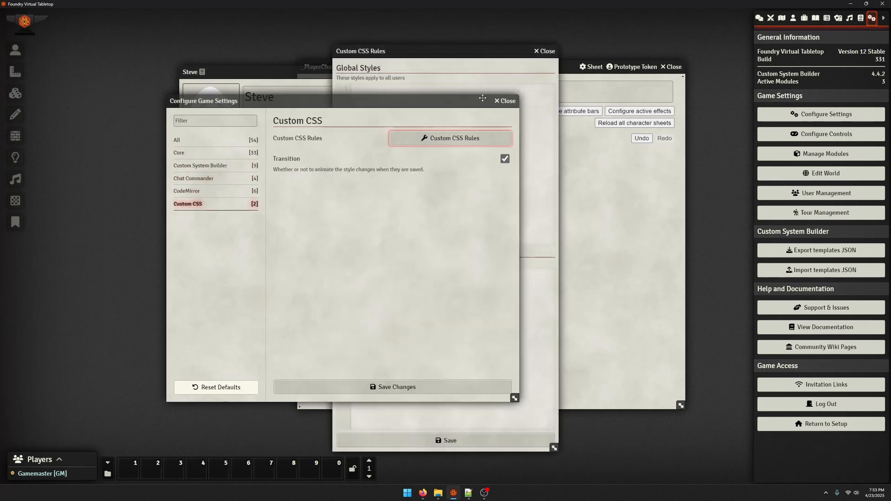
Close the game settings and move the Custom CSS Rules editor clear of the template sheet
{"action": "left_click", "coordinate": [504, 102]}
{"action": "left_click_drag", "start_coordinate": [444, 54], "coordinate": [116, 43]}
{"action": "left_click", "coordinate": [338, 179]}
{"action": "left_click", "coordinate": [558, 210]}
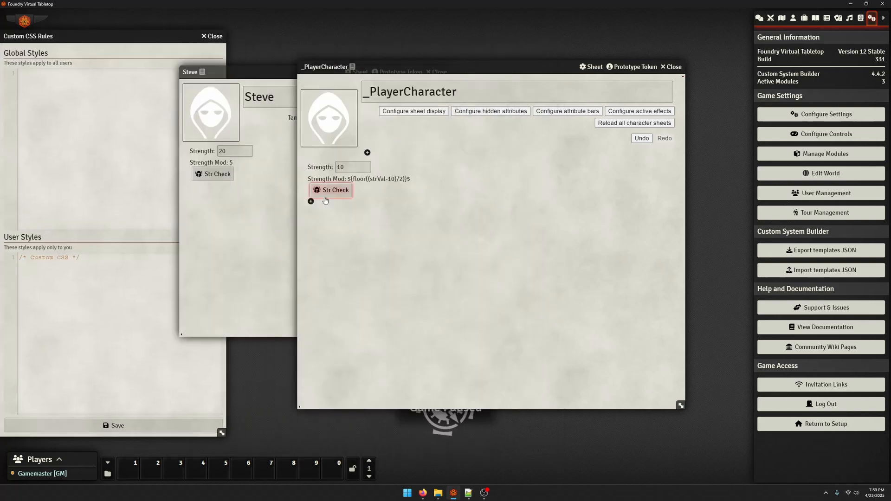
Check the Strength field's component key, add the global rule ".strVal { width: 125px !important; }", and save it
{"action": "left_click", "coordinate": [350, 168]}
{"action": "left_click", "coordinate": [399, 146]}
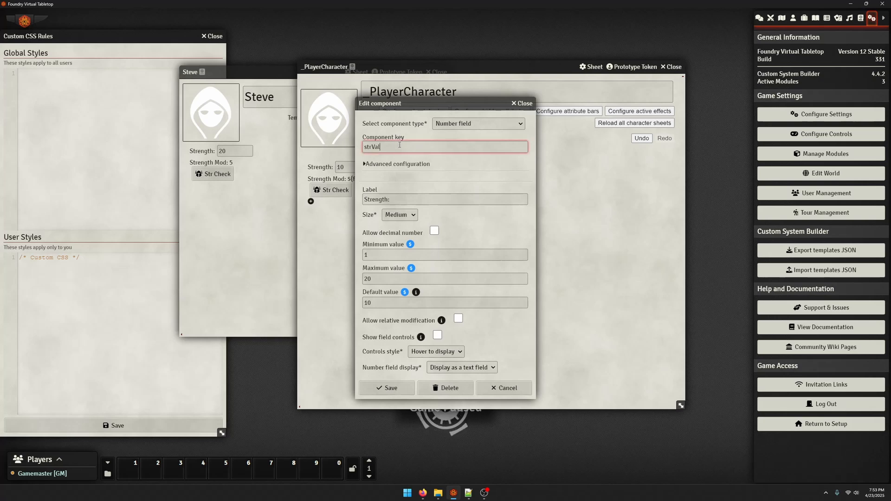
{"action": "left_click", "coordinate": [16, 133]}
{"action": "left_click", "coordinate": [101, 142]}
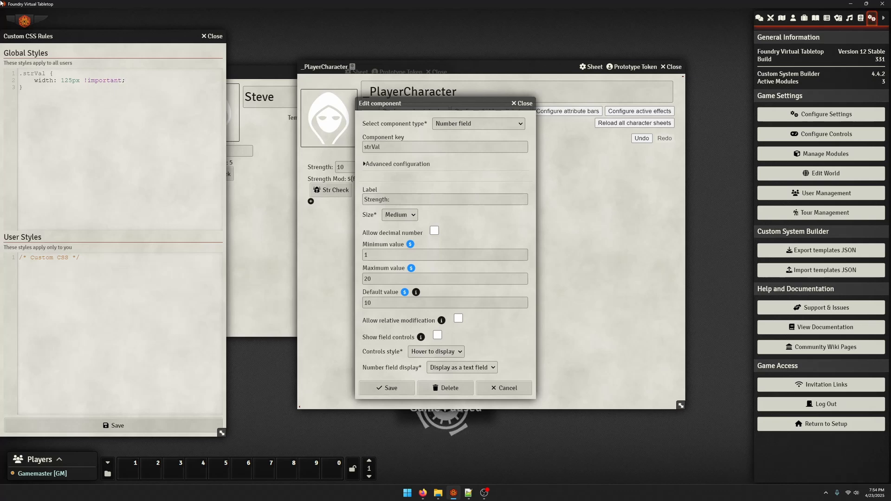
{"action": "left_click", "coordinate": [500, 388]}
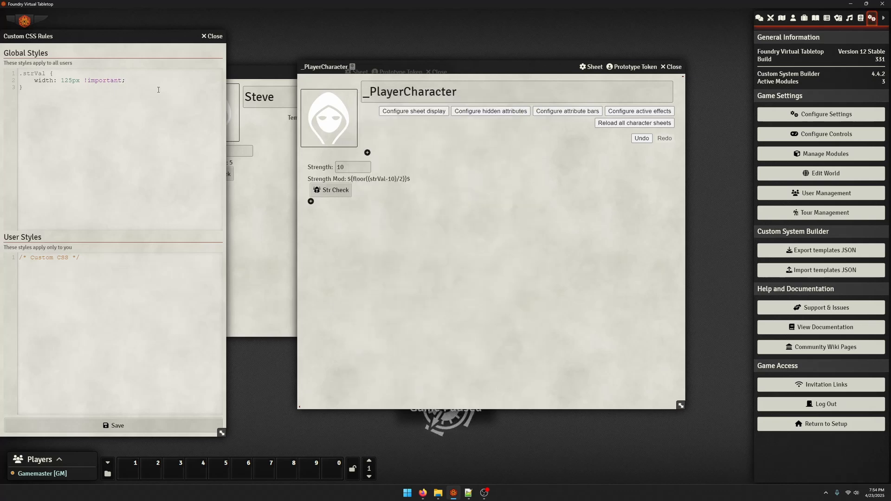
{"action": "left_click_drag", "start_coordinate": [444, 67], "coordinate": [546, 61]}
{"action": "left_click_drag", "start_coordinate": [55, 37], "coordinate": [177, 39]}
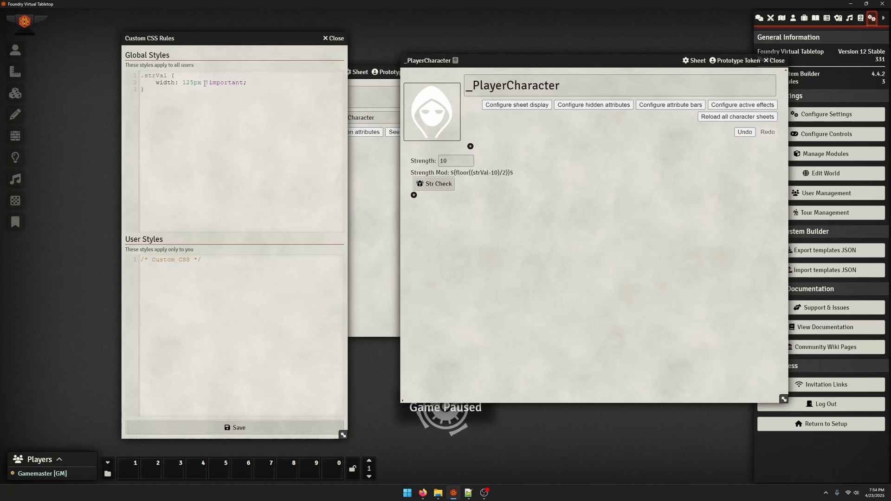
{"action": "left_click", "coordinate": [258, 87]}
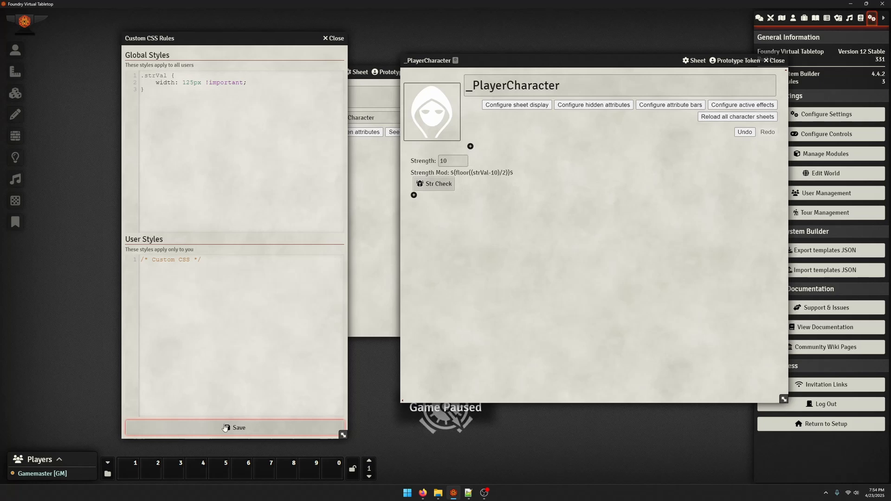
Change the width in the global .strVal rule to 275px and save the styles
{"action": "left_click", "coordinate": [190, 83]}
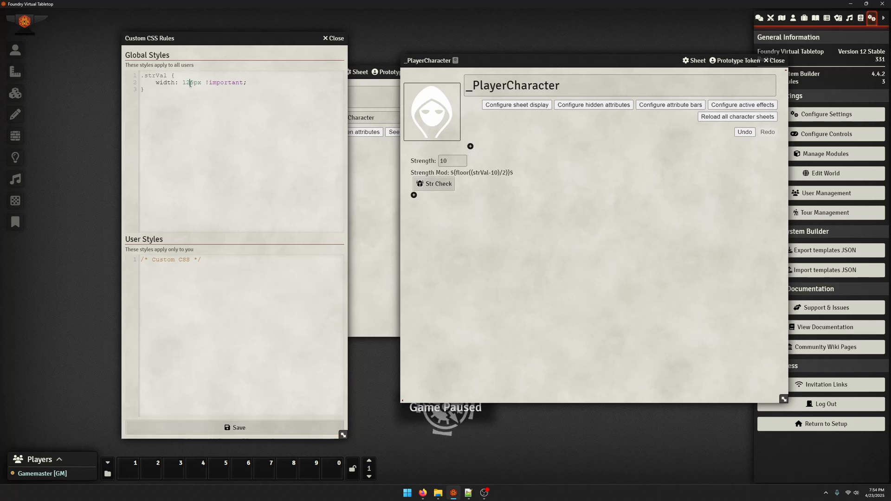
{"action": "type", "text": "2"}
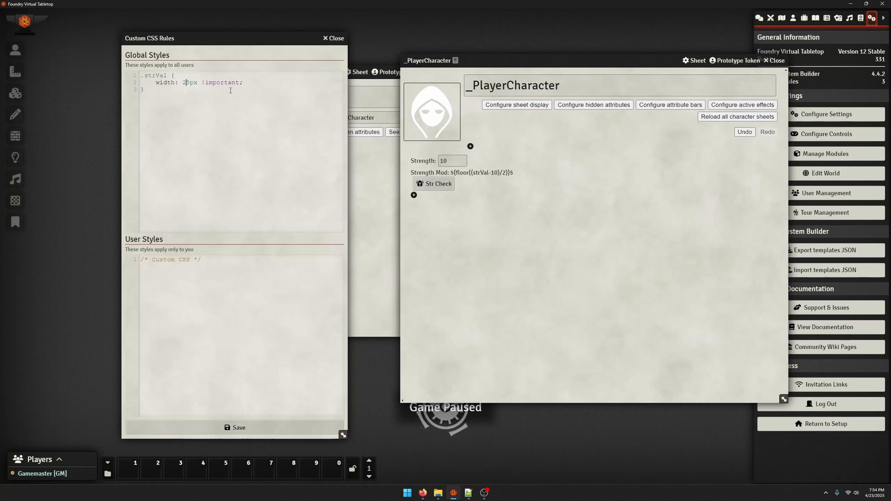
{"action": "left_click", "coordinate": [256, 429]}
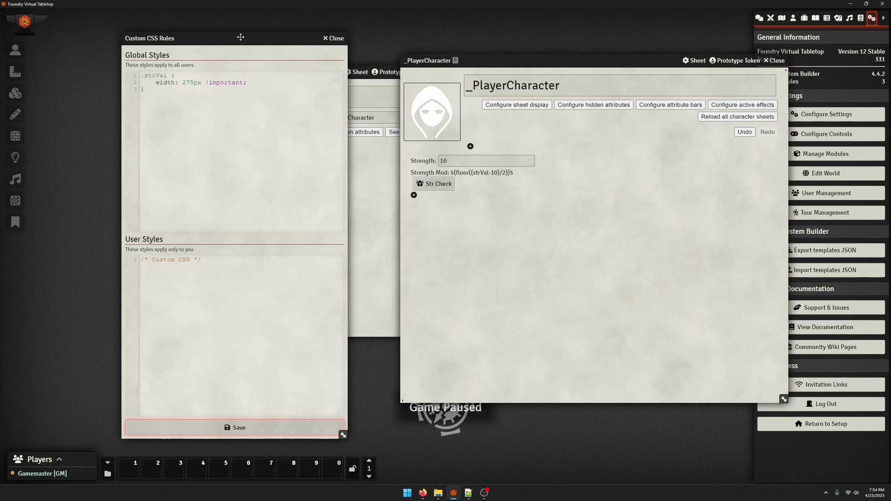
Delete the width declaration from the global .strVal rule and save the styles
{"action": "left_click_drag", "start_coordinate": [240, 37], "coordinate": [119, 28]}
{"action": "left_click_drag", "start_coordinate": [145, 73], "coordinate": [20, 66]}
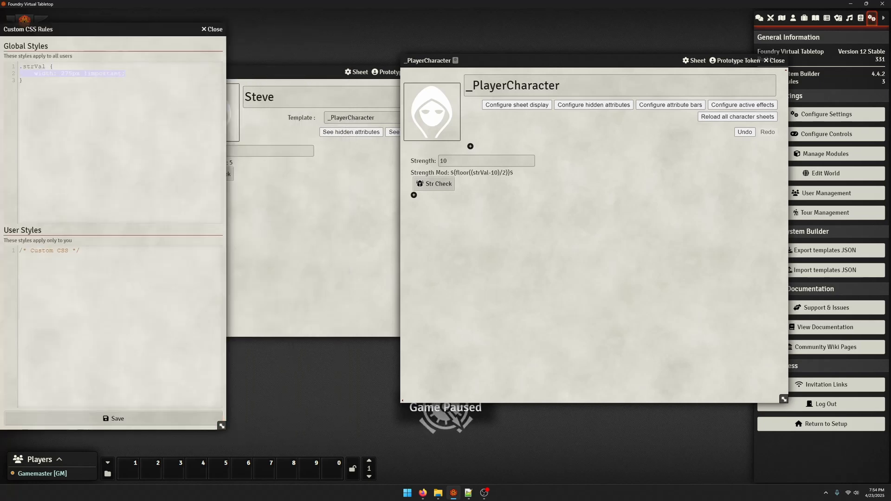
{"action": "key", "text": "BackSpace"}
{"action": "left_click", "coordinate": [116, 419]}
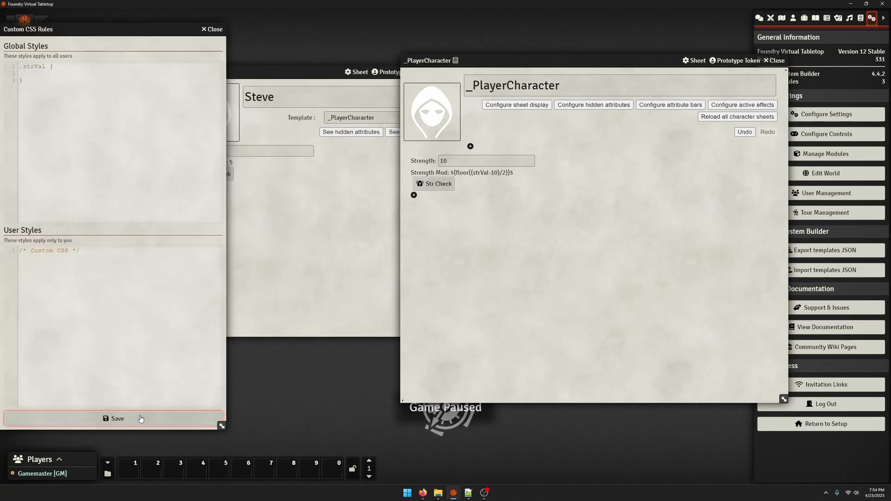
Set the Strength number field's size to Custom with a custom size of 200 and save it
{"action": "left_click", "coordinate": [420, 162]}
{"action": "left_click", "coordinate": [399, 215]}
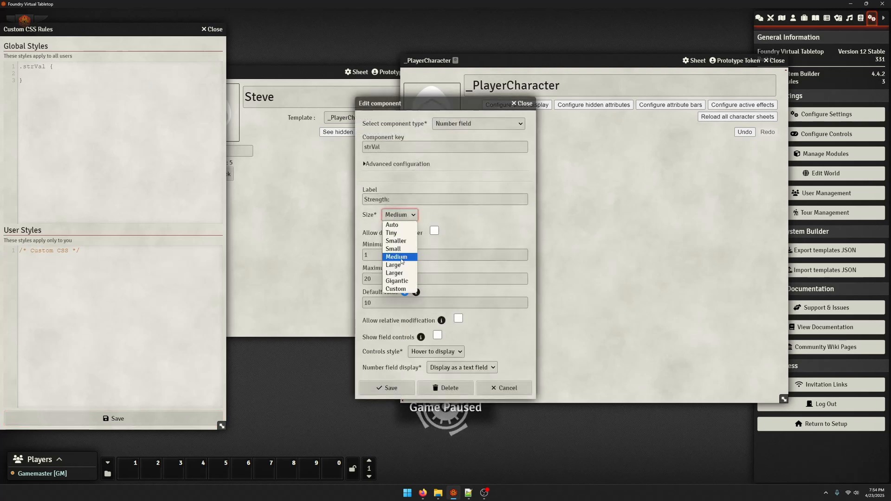
{"action": "left_click", "coordinate": [399, 288]}
{"action": "left_click", "coordinate": [404, 246]}
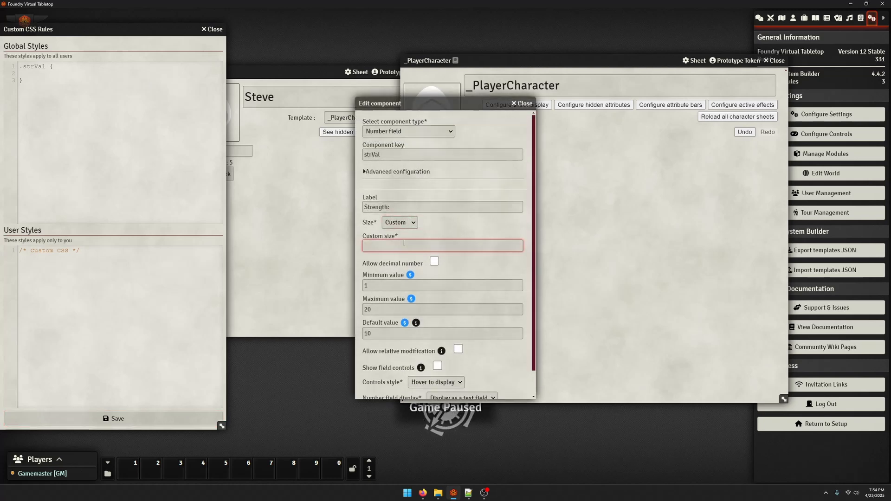
{"action": "left_click_drag", "start_coordinate": [395, 103], "coordinate": [167, 80]}
{"action": "type", "text": "1"}
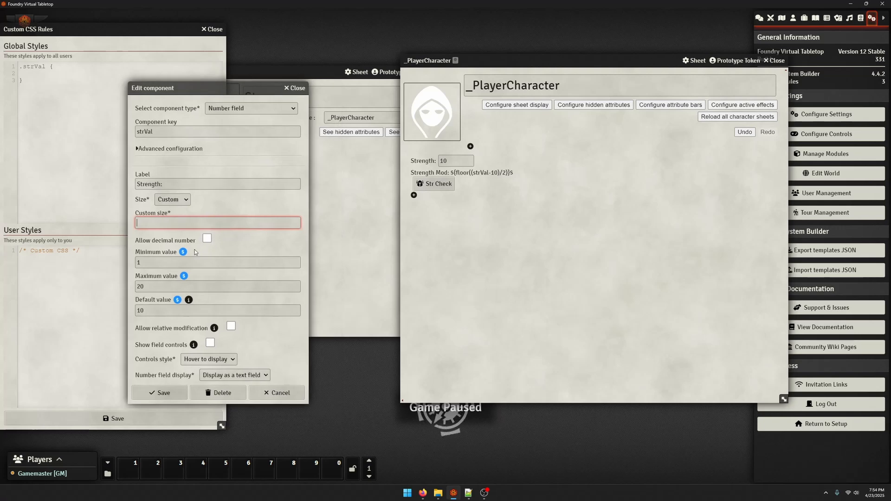
{"action": "type", "text": "00"}
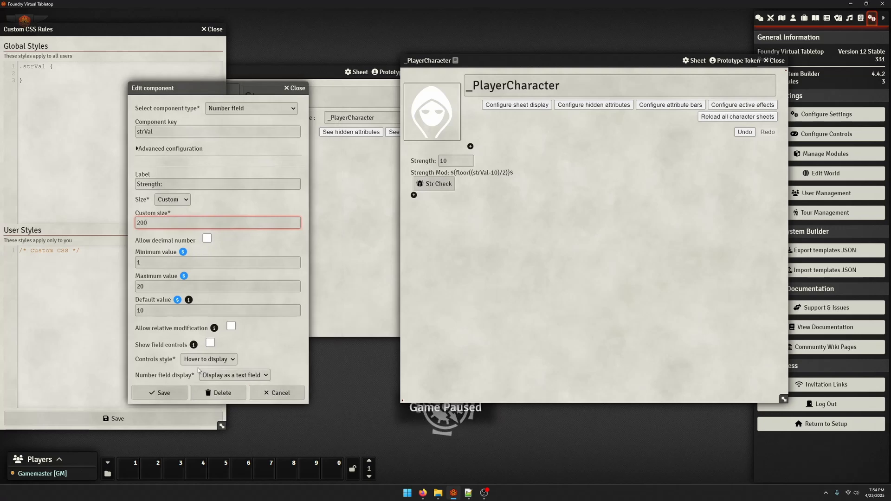
{"action": "left_click", "coordinate": [159, 393]}
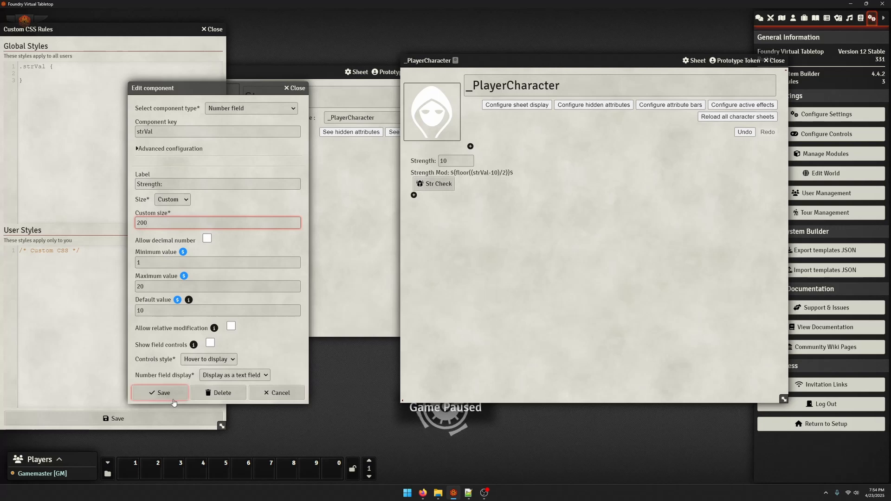
Set the Strength number field's custom size to 500 and save the component
{"action": "left_click", "coordinate": [456, 164]}
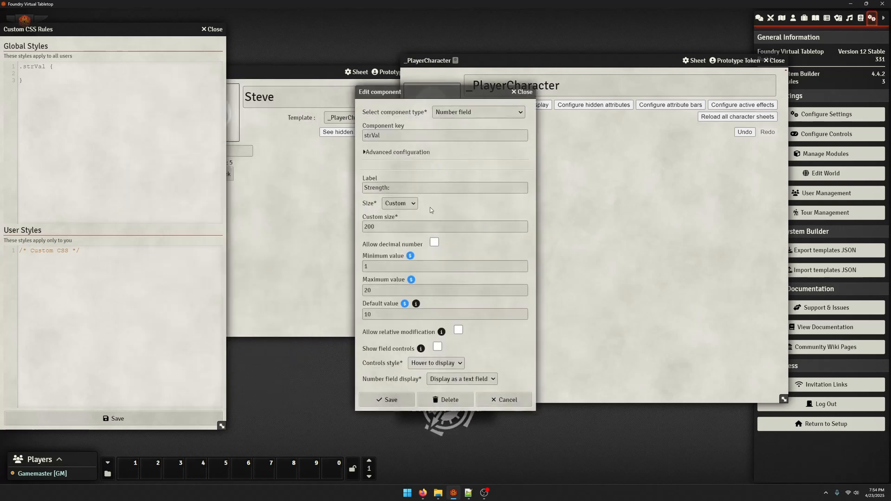
{"action": "left_click", "coordinate": [383, 228]}
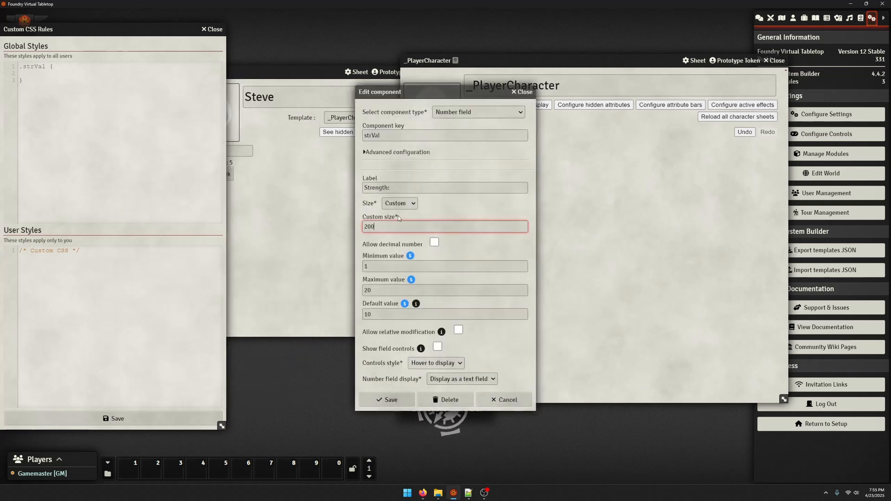
{"action": "key", "text": "BackSpace"}
{"action": "key", "text": "BackSpace"}
{"action": "key", "text": "BackSpace"}
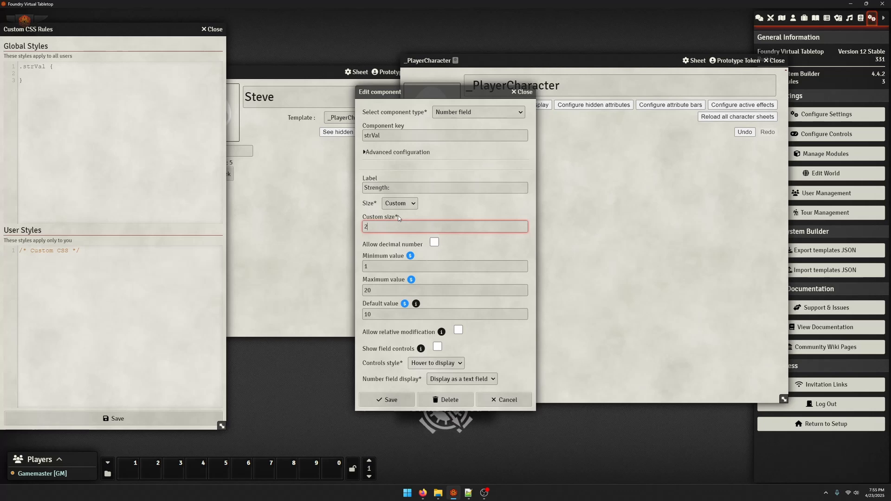
{"action": "type", "text": "500"}
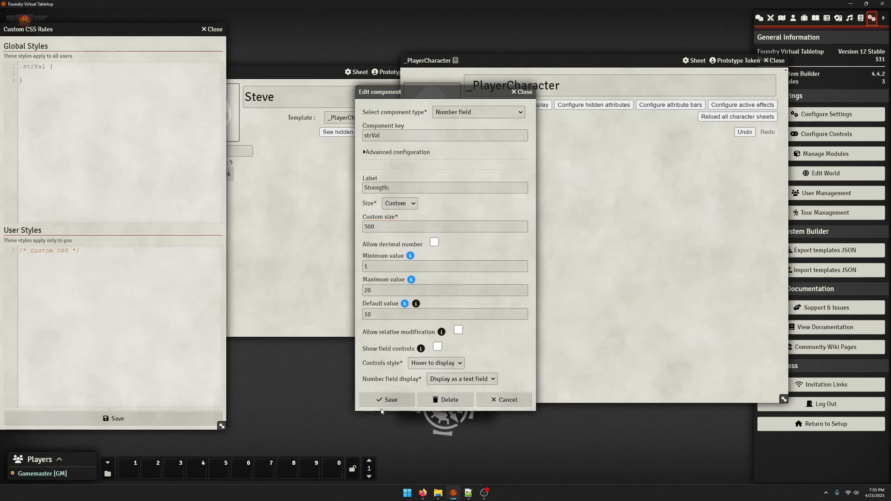
{"action": "left_click", "coordinate": [382, 398]}
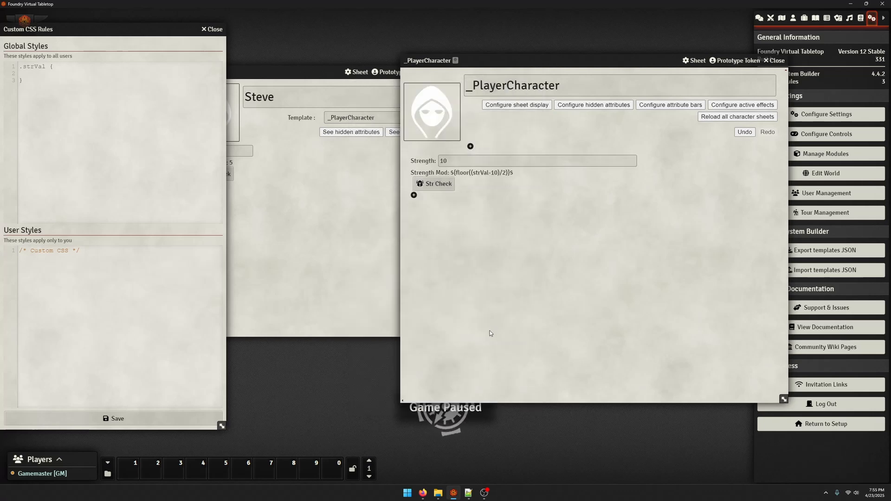
Check the Strength field's size settings in the template, close its editor, and view the character sheet for comparison
{"action": "left_click", "coordinate": [430, 161]}
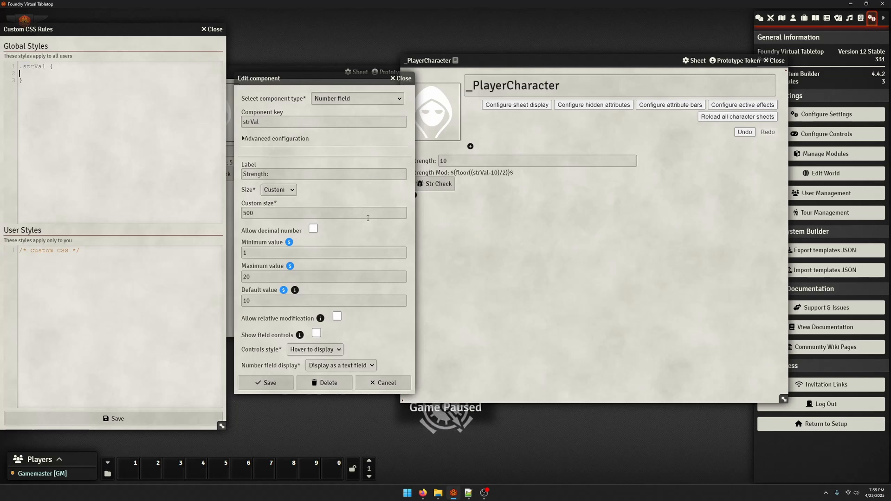
{"action": "left_click", "coordinate": [406, 78]}
{"action": "left_click", "coordinate": [360, 164]}
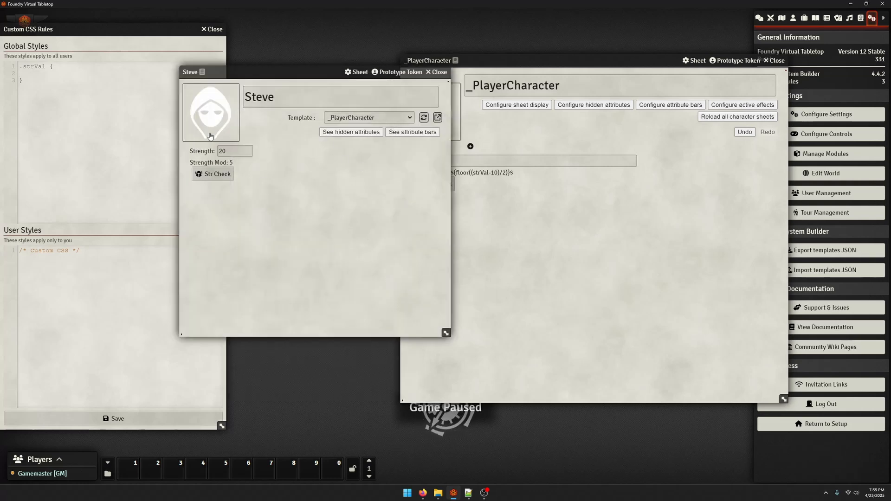
Add a Table component with 1 row and 2 columns below the Str Check button in the _PlayerCharacter template
{"action": "left_click", "coordinate": [510, 255]}
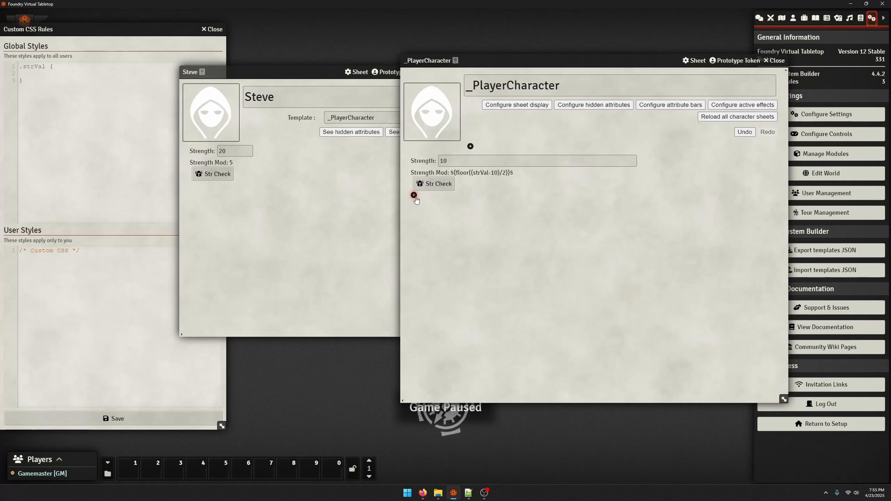
{"action": "left_click", "coordinate": [413, 196]}
{"action": "left_click", "coordinate": [403, 44]}
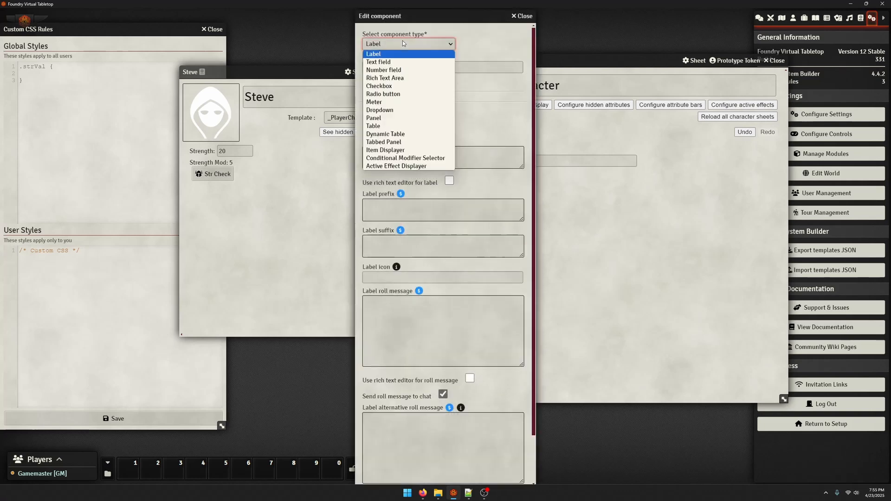
{"action": "left_click", "coordinate": [393, 126]}
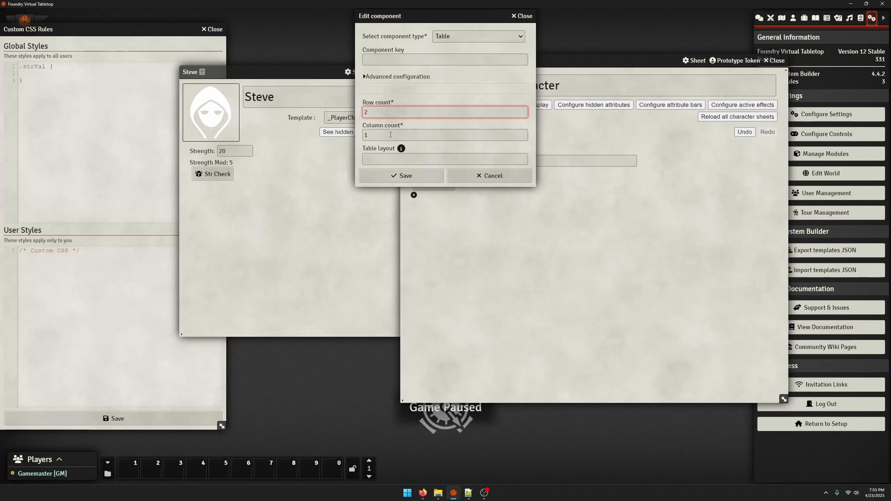
{"action": "left_click", "coordinate": [367, 135]}
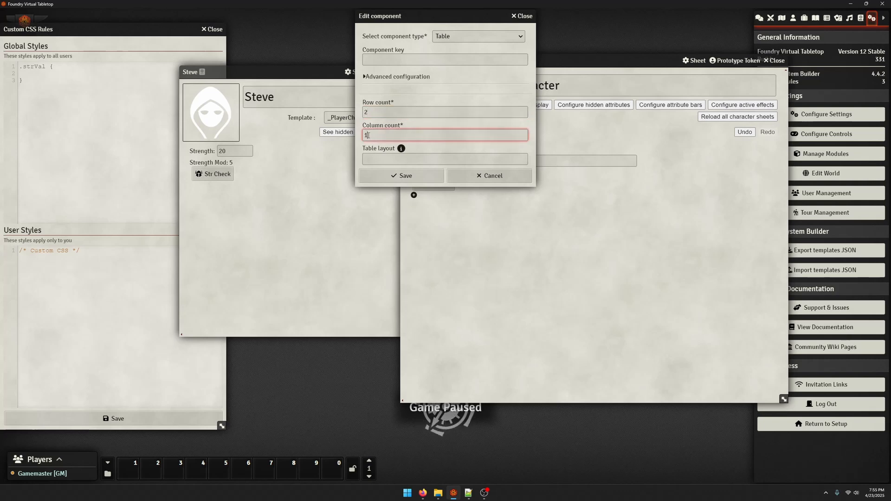
{"action": "left_click", "coordinate": [376, 112]}
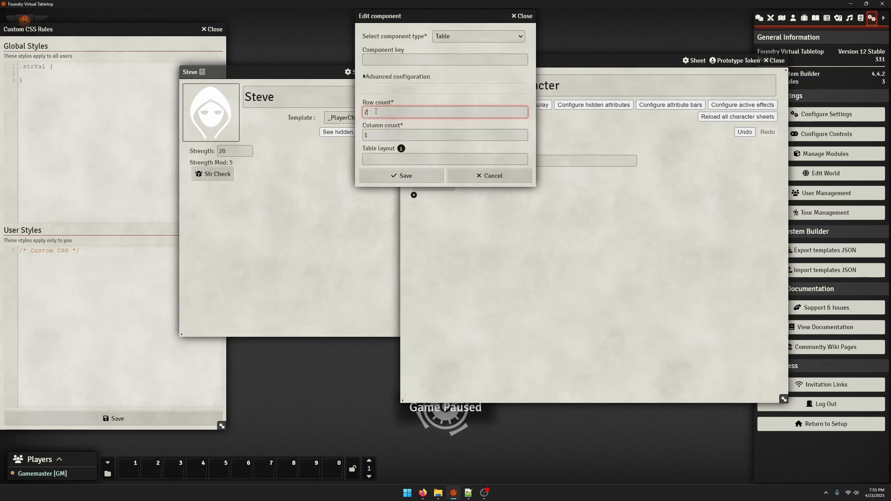
{"action": "left_click", "coordinate": [381, 137]}
{"action": "key", "text": "BackSpace"}
{"action": "type", "text": "2"}
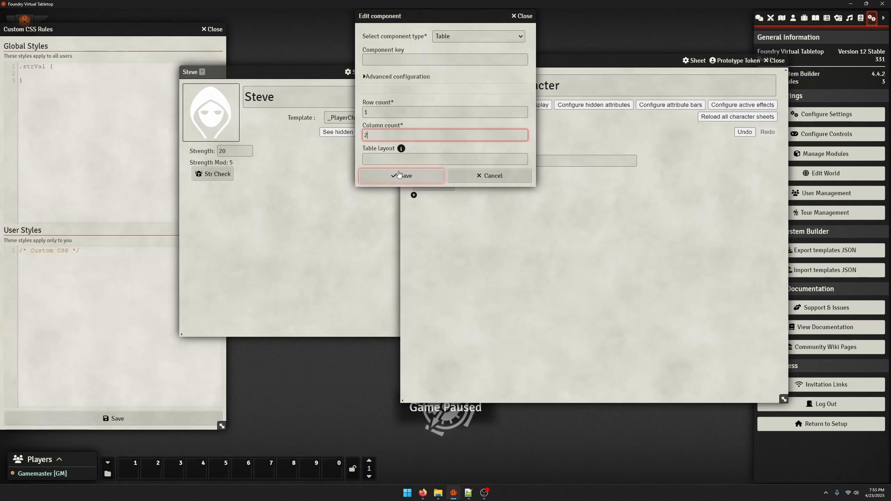
{"action": "left_click", "coordinate": [399, 175]}
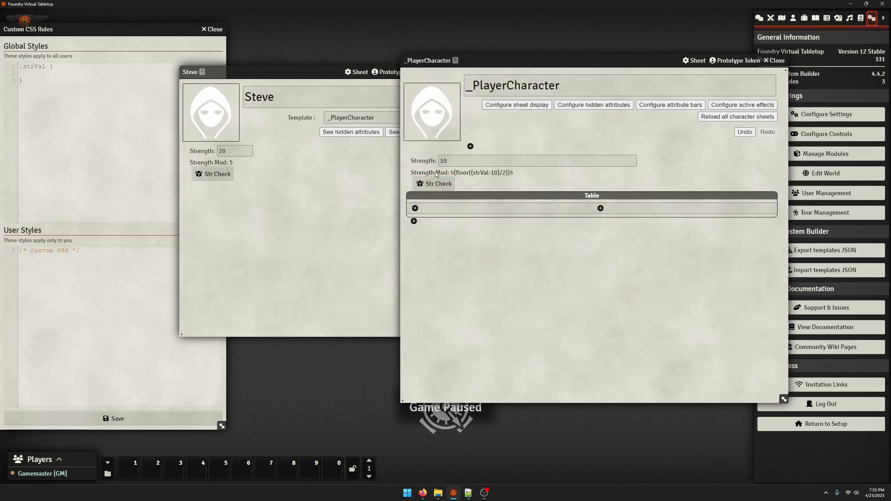
Move the Strength field and Strength Mod label into the table's first and second cells, and reload the character sheet from its template
{"action": "left_click_drag", "start_coordinate": [422, 165], "coordinate": [547, 196]}
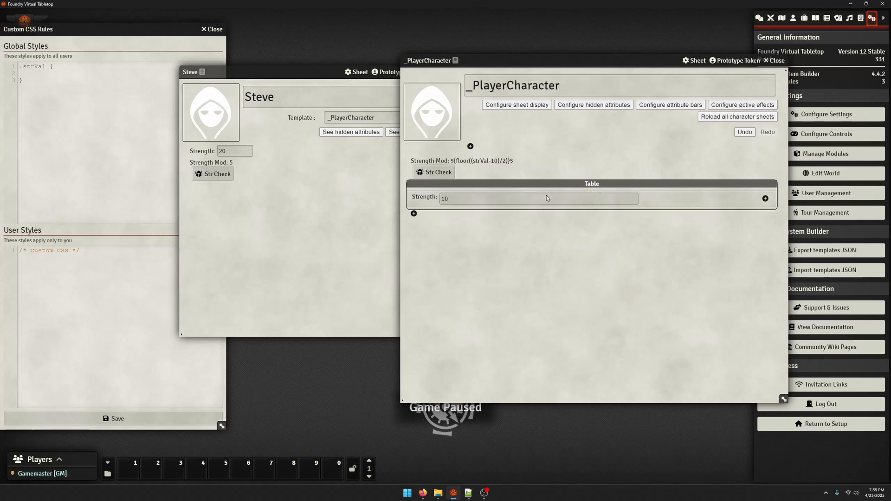
{"action": "left_click_drag", "start_coordinate": [426, 163], "coordinate": [672, 189]}
{"action": "left_click", "coordinate": [346, 148]}
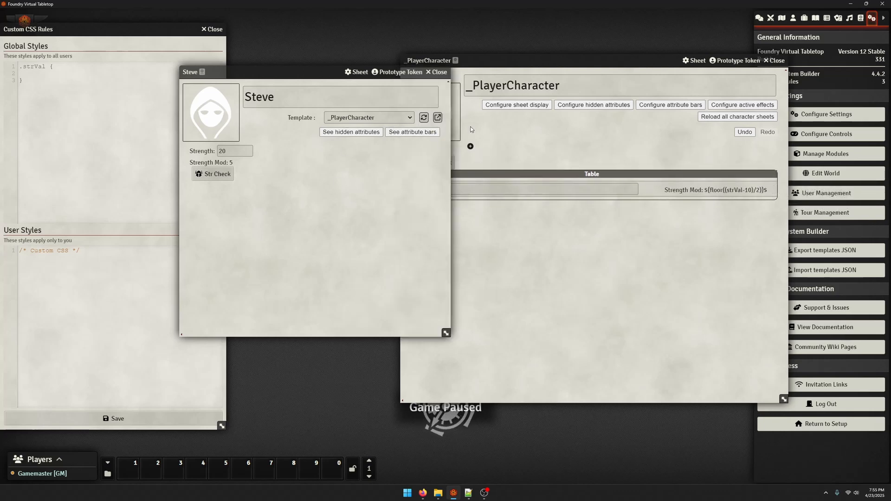
{"action": "left_click", "coordinate": [425, 117]}
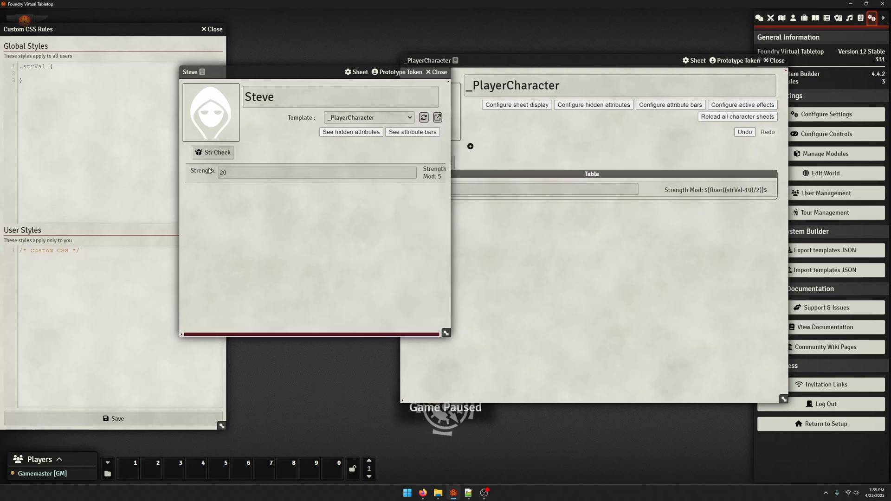
Add a Panel component with default settings below the table in the _PlayerCharacter template
{"action": "left_click", "coordinate": [565, 241]}
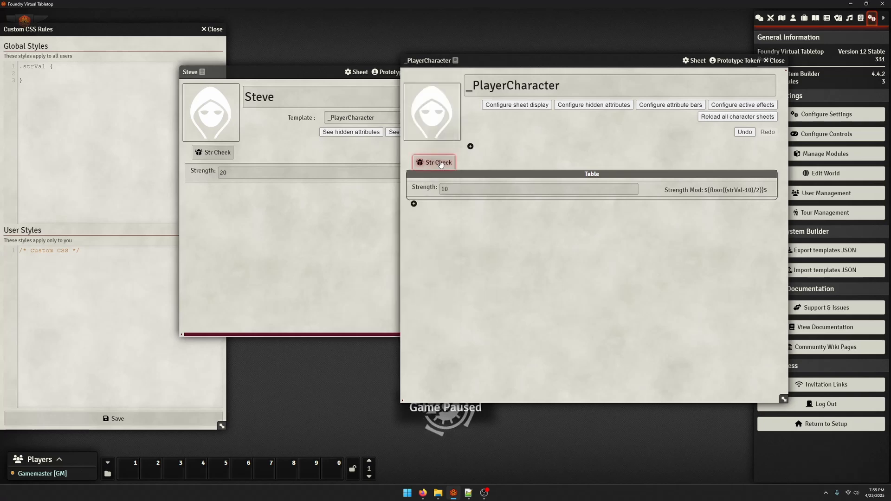
{"action": "left_click", "coordinate": [414, 204]}
{"action": "left_click", "coordinate": [408, 44]}
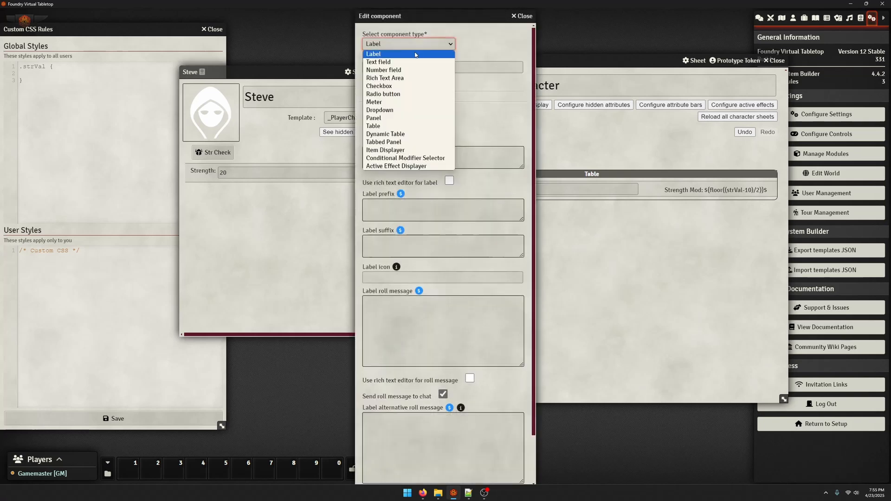
{"action": "left_click", "coordinate": [399, 118]}
{"action": "left_click", "coordinate": [402, 149]}
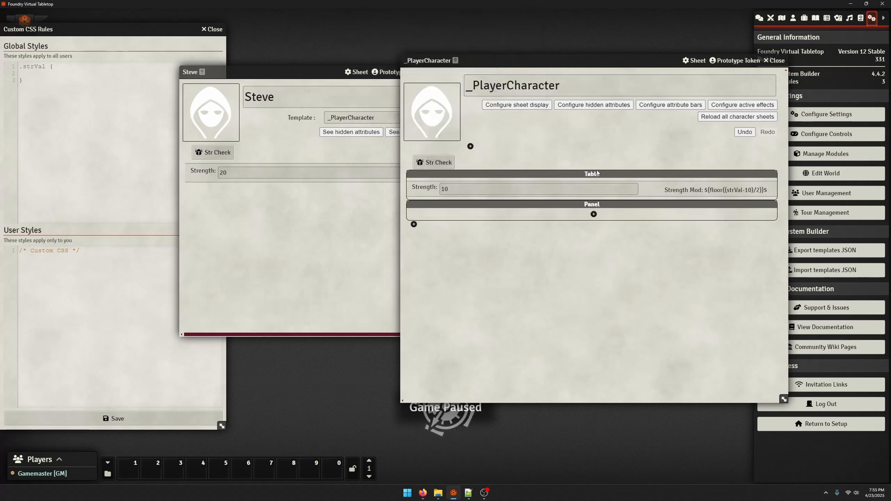
Move the table and the Str Check button into the panel, and reload the character sheet from its template
{"action": "left_click_drag", "start_coordinate": [596, 170], "coordinate": [595, 208]}
{"action": "left_click_drag", "start_coordinate": [587, 159], "coordinate": [562, 216]}
{"action": "left_click", "coordinate": [363, 198]}
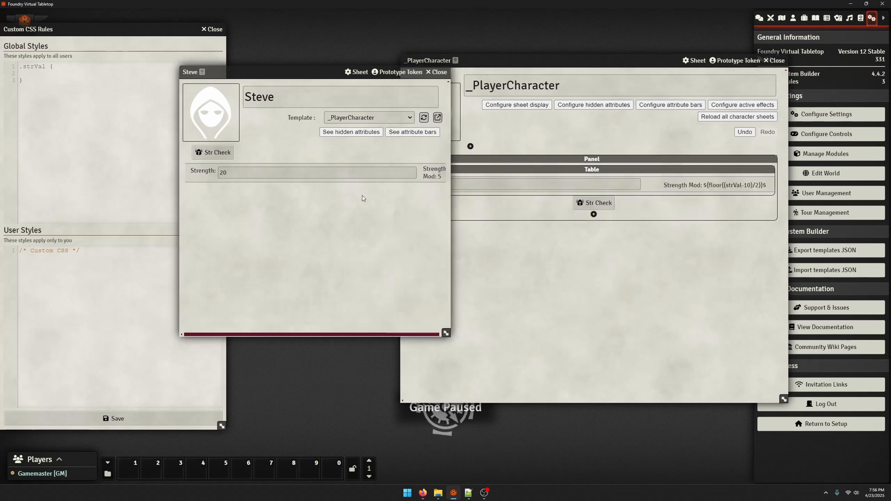
{"action": "left_click", "coordinate": [424, 119]}
{"action": "left_click", "coordinate": [580, 264]}
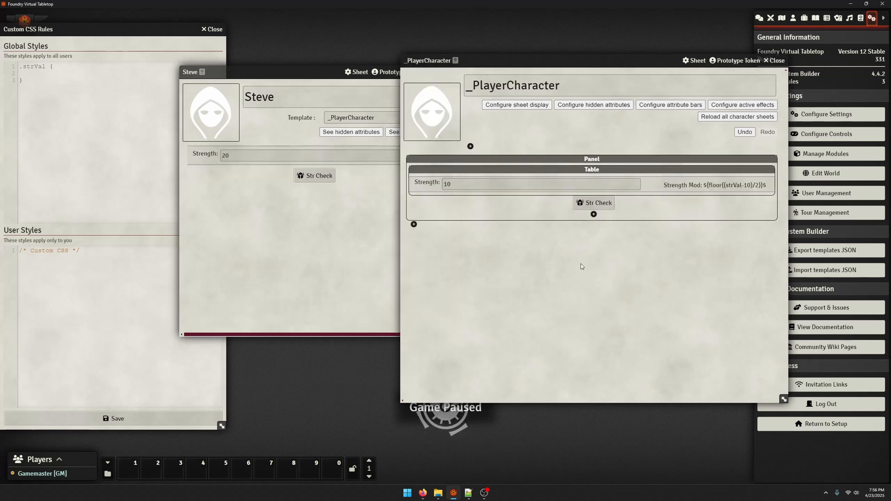
Resize the character sheet window and move it clear of the template to check the table's layout
{"action": "left_click", "coordinate": [354, 299]}
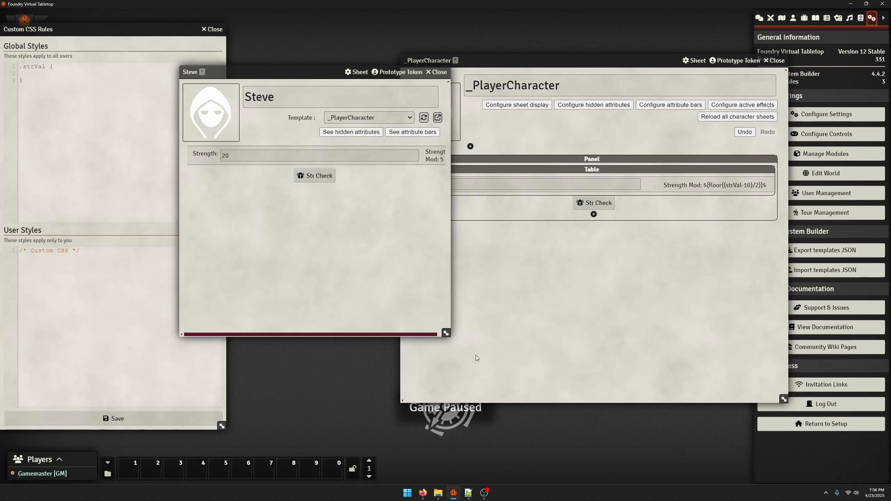
{"action": "left_click_drag", "start_coordinate": [445, 335], "coordinate": [397, 374]}
{"action": "left_click_drag", "start_coordinate": [238, 72], "coordinate": [115, 73]}
{"action": "left_click_drag", "start_coordinate": [275, 374], "coordinate": [372, 389]}
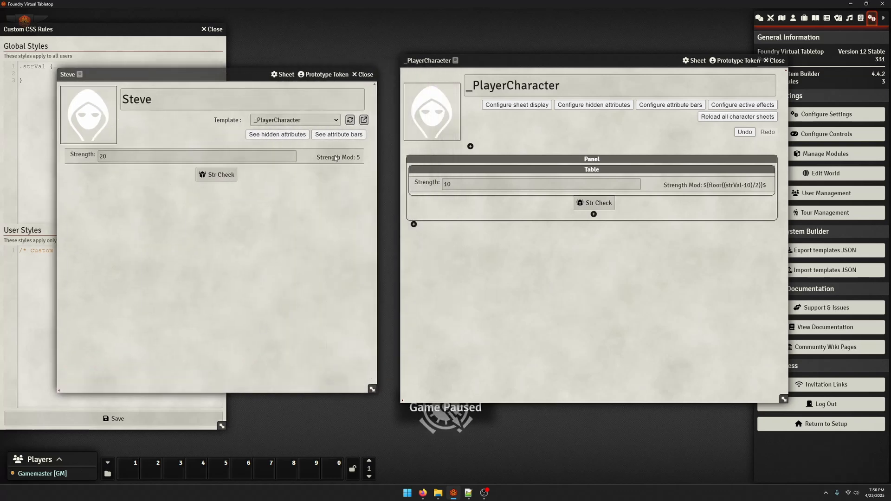
Set the Strength number field's size to Auto and save the component
{"action": "left_click", "coordinate": [505, 188]}
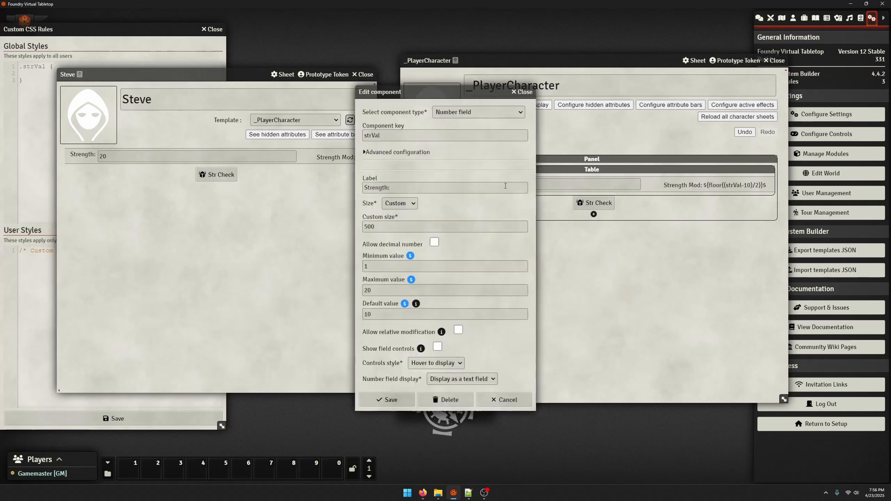
{"action": "left_click", "coordinate": [399, 203]}
{"action": "left_click", "coordinate": [394, 213]}
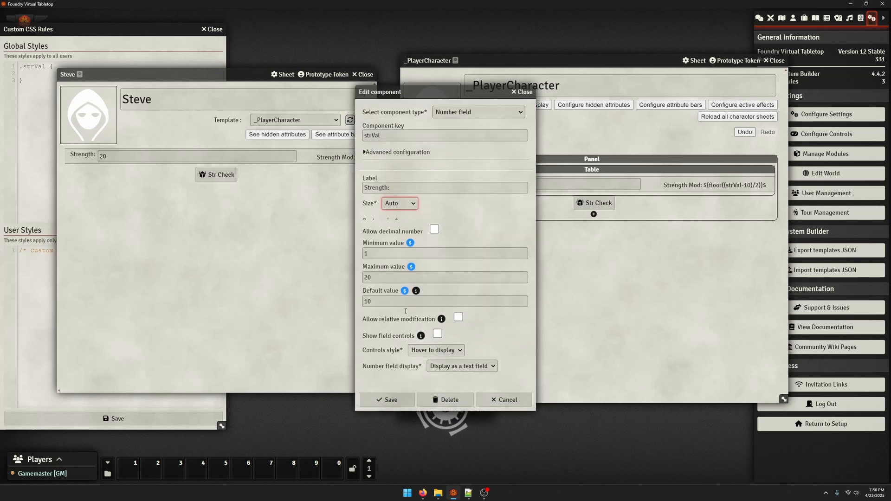
{"action": "left_click", "coordinate": [387, 399]}
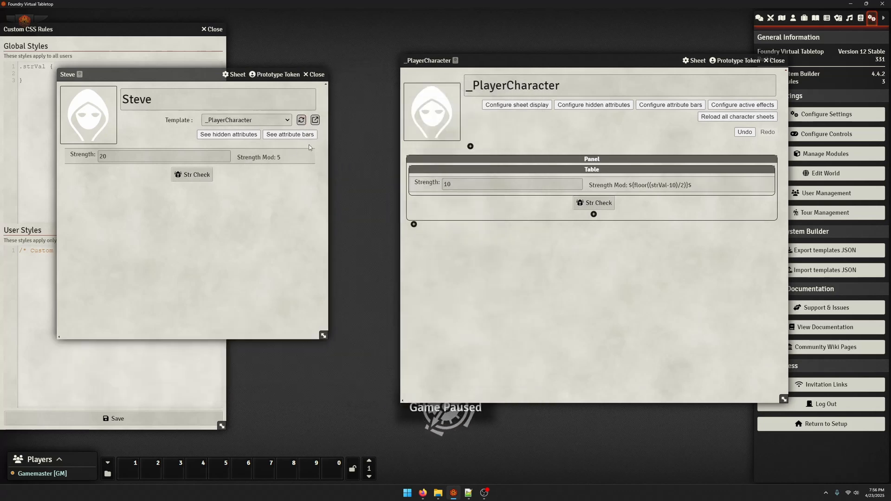
Move the character sheet closer to the template, and save the Strength number field with its size set to Smaller
{"action": "left_click_drag", "start_coordinate": [144, 74], "coordinate": [256, 70]}
{"action": "left_click", "coordinate": [505, 237]}
{"action": "left_click", "coordinate": [511, 184]}
{"action": "left_click", "coordinate": [399, 214]}
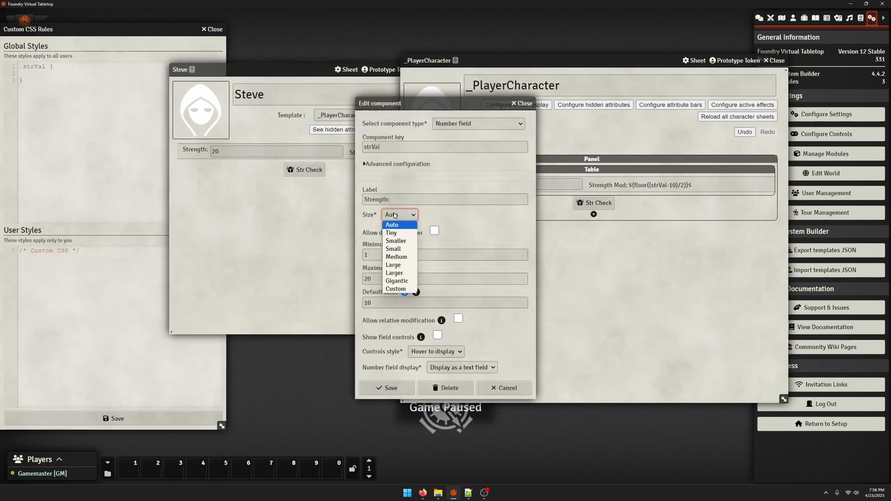
{"action": "left_click", "coordinate": [397, 240]}
{"action": "left_click", "coordinate": [390, 388]}
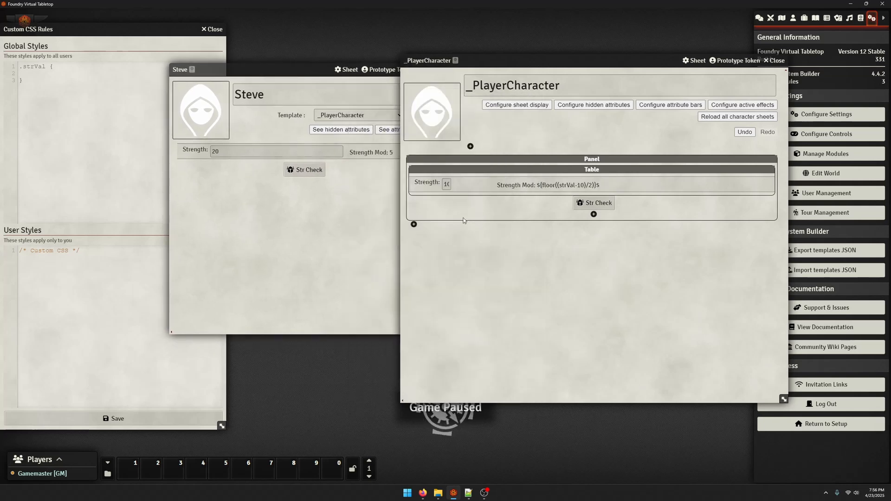
Set the Strength number field's size to Small and save the component
{"action": "left_click", "coordinate": [466, 176]}
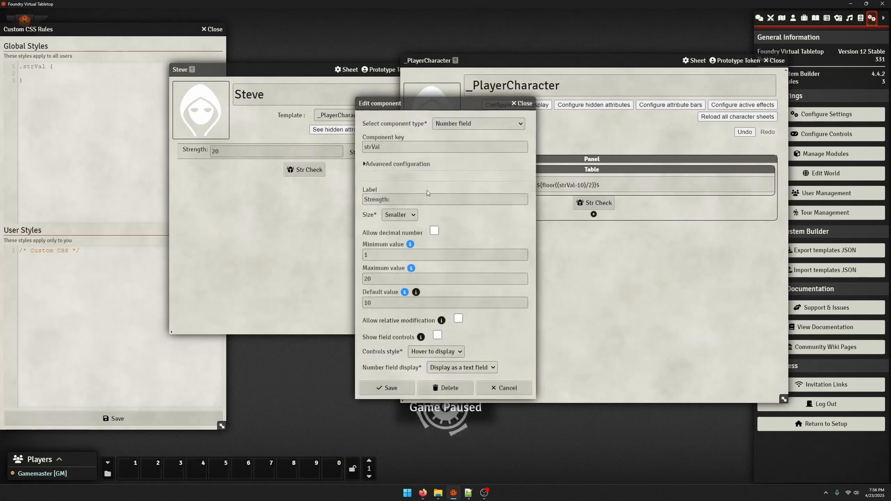
{"action": "left_click", "coordinate": [402, 215]}
{"action": "left_click", "coordinate": [393, 249]}
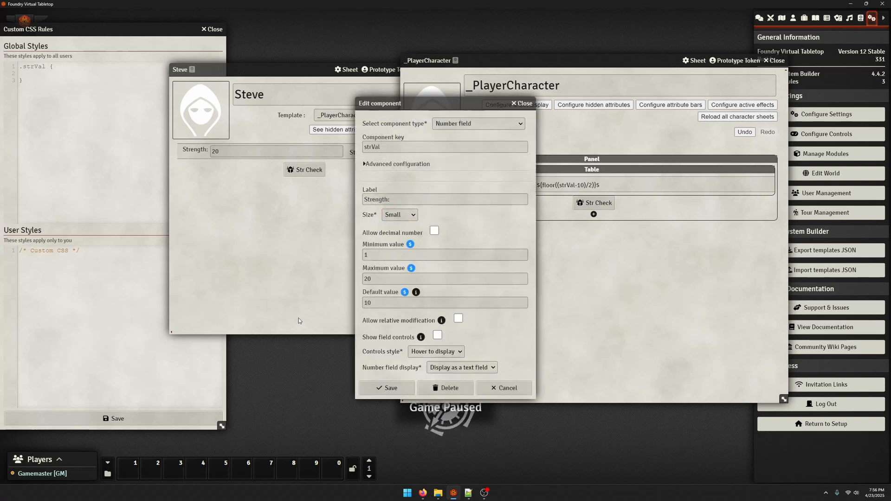
{"action": "left_click", "coordinate": [391, 388]}
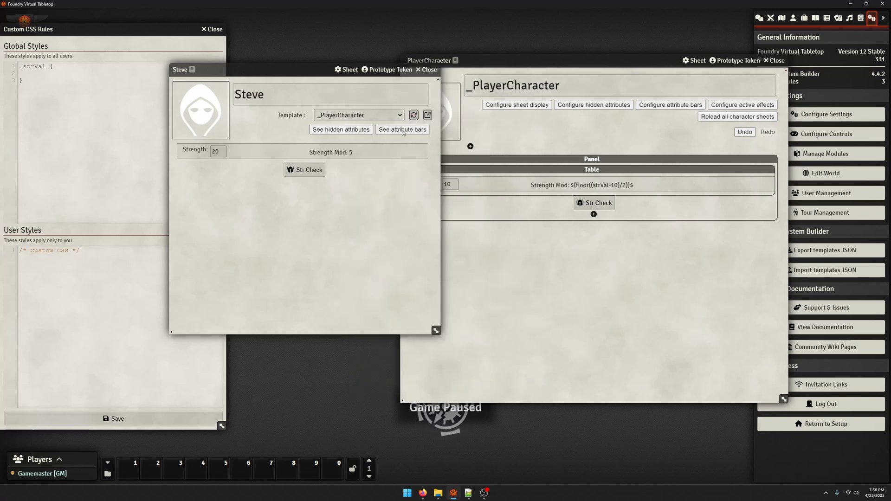
Open the settings of the table in the _PlayerCharacter template and review its advanced configuration options
{"action": "left_click", "coordinate": [480, 207]}
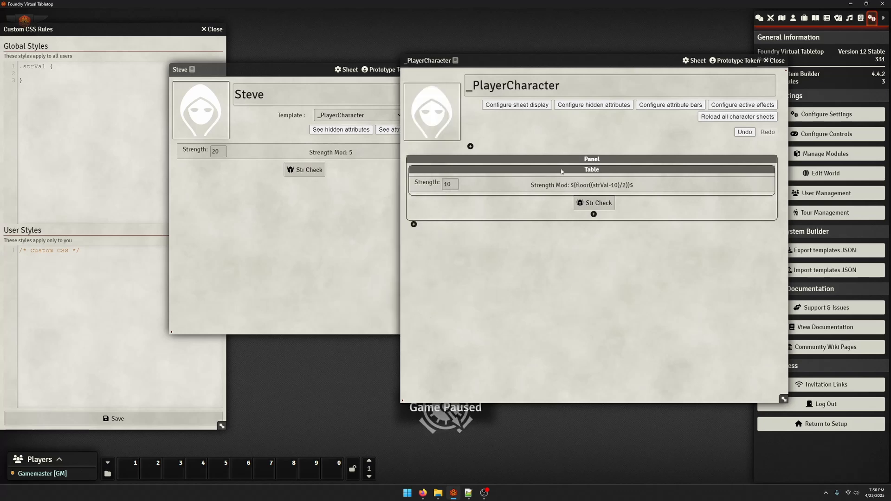
{"action": "left_click", "coordinate": [587, 171]}
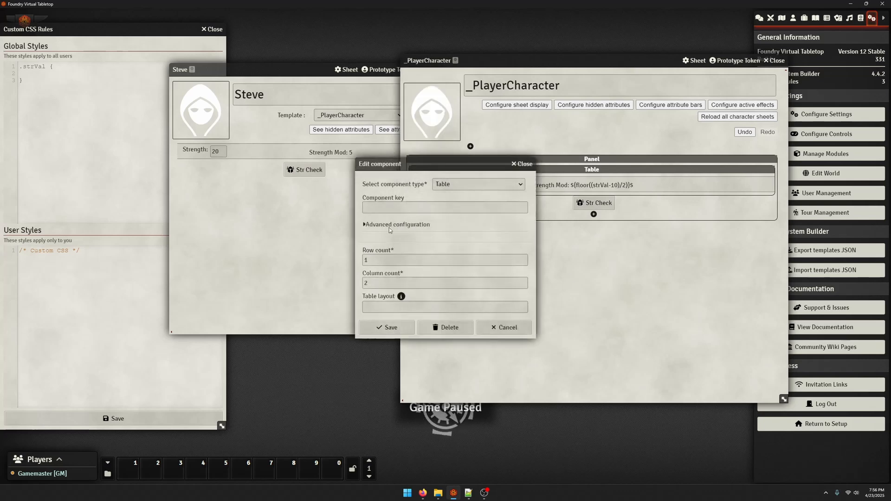
{"action": "left_click", "coordinate": [386, 230]}
{"action": "scroll", "coordinate": [406, 262], "scroll_direction": "down", "scroll_amount": 3}
{"action": "scroll", "coordinate": [406, 261], "scroll_direction": "up", "scroll_amount": 1}
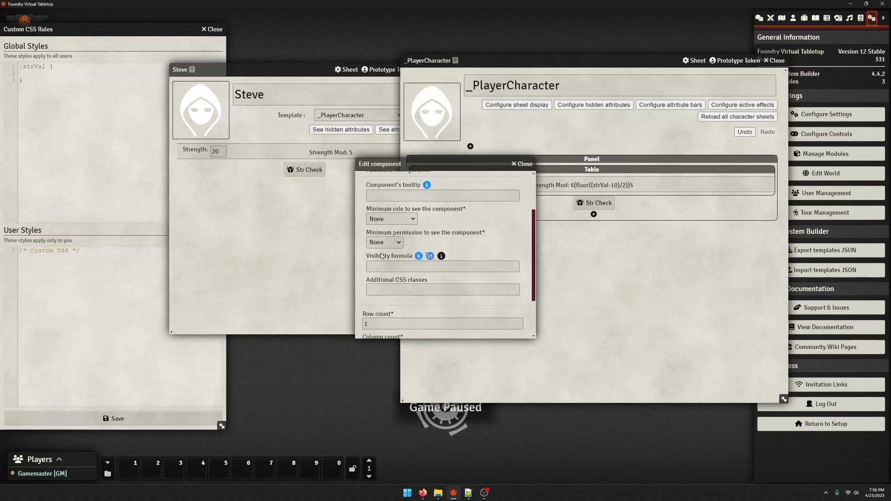
{"action": "scroll", "coordinate": [406, 262], "scroll_direction": "down", "scroll_amount": 2}
{"action": "scroll", "coordinate": [404, 288], "scroll_direction": "up", "scroll_amount": 3}
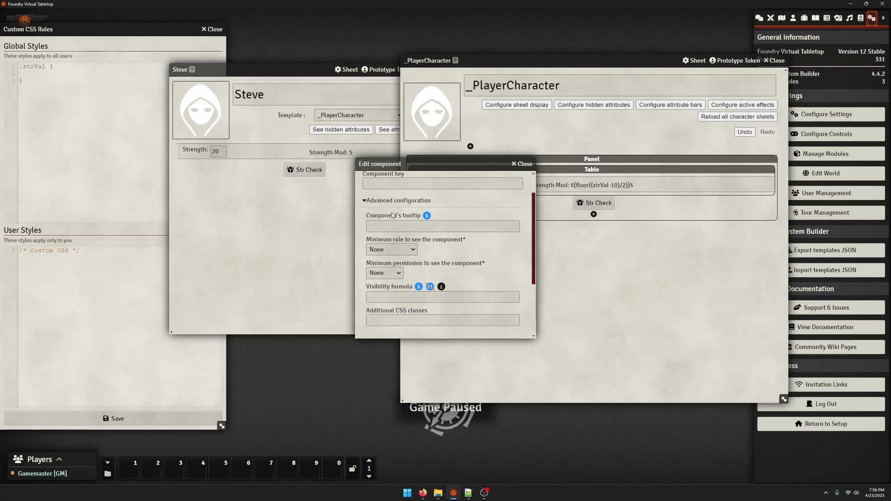
{"action": "scroll", "coordinate": [399, 279], "scroll_direction": "up", "scroll_amount": 2}
{"action": "left_click", "coordinate": [376, 231]}
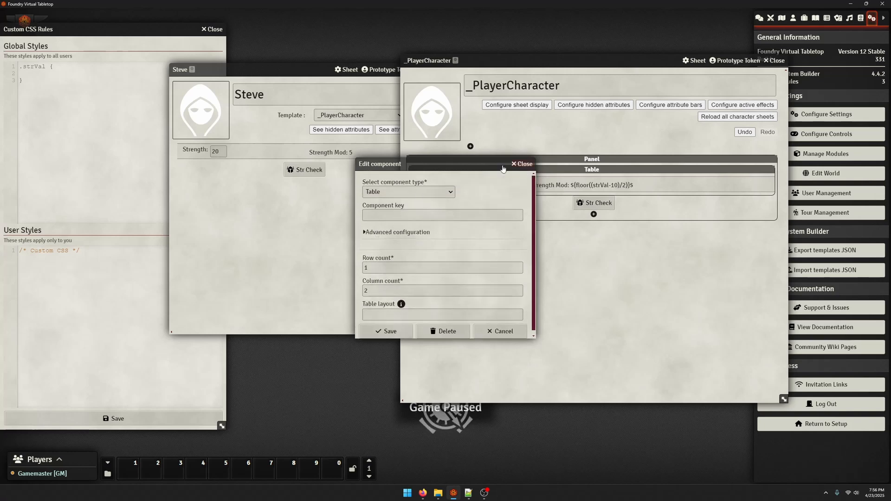
Move the table's settings clear of the template, save the table with the component key strTable, and reload the character sheet
{"action": "left_click_drag", "start_coordinate": [456, 164], "coordinate": [413, 58]}
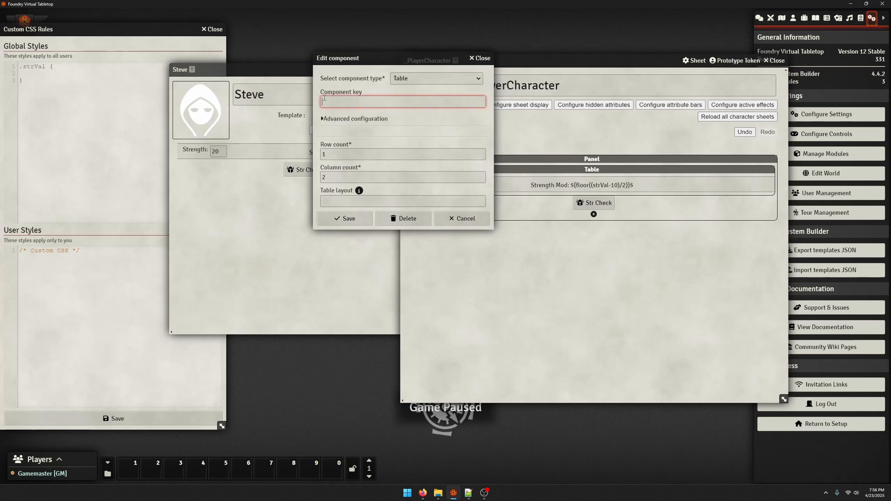
{"action": "left_click", "coordinate": [358, 118]}
{"action": "left_click", "coordinate": [363, 108]}
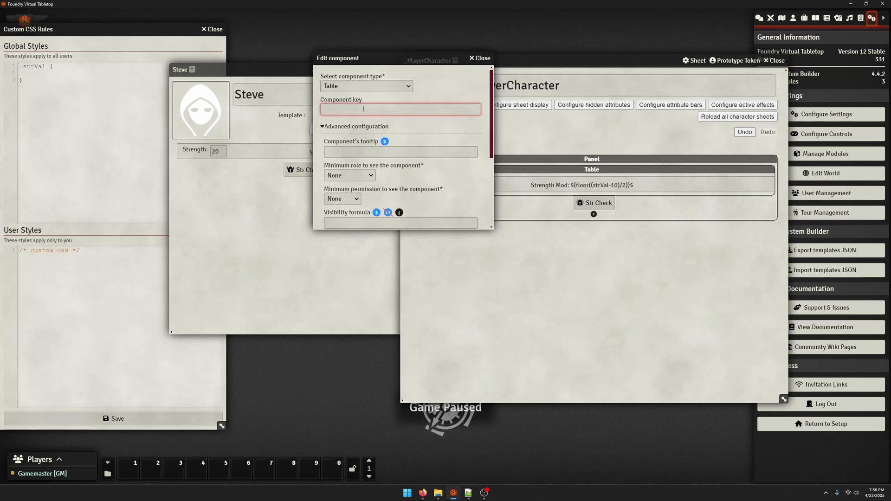
{"action": "type", "text": "st"}
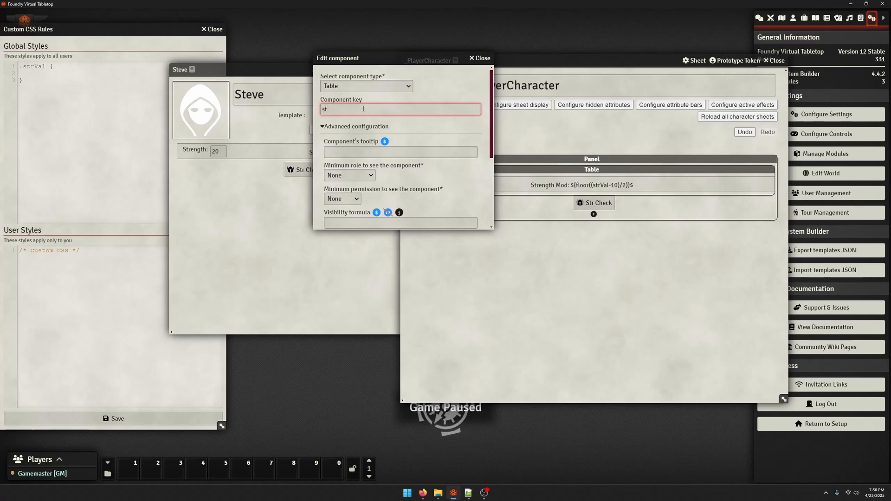
{"action": "type", "text": "rTable"}
{"action": "scroll", "coordinate": [363, 139], "scroll_direction": "down", "scroll_amount": 5}
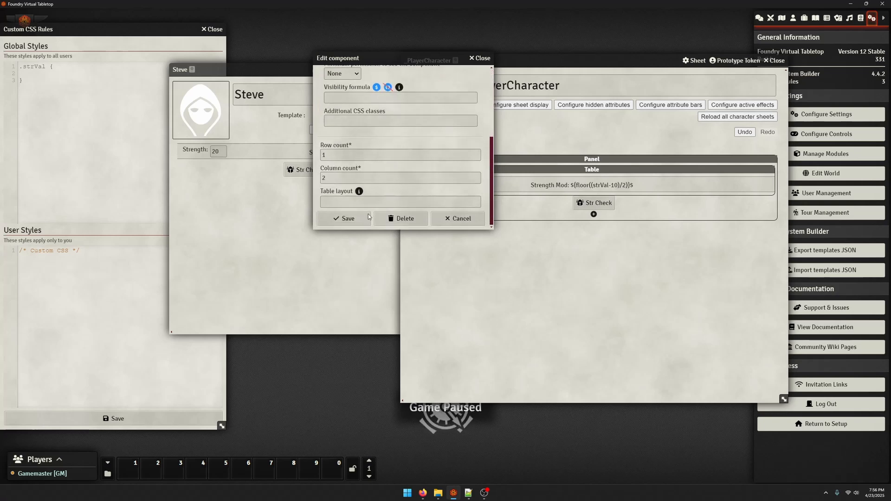
{"action": "left_click", "coordinate": [60, 108]}
{"action": "left_click", "coordinate": [369, 222]}
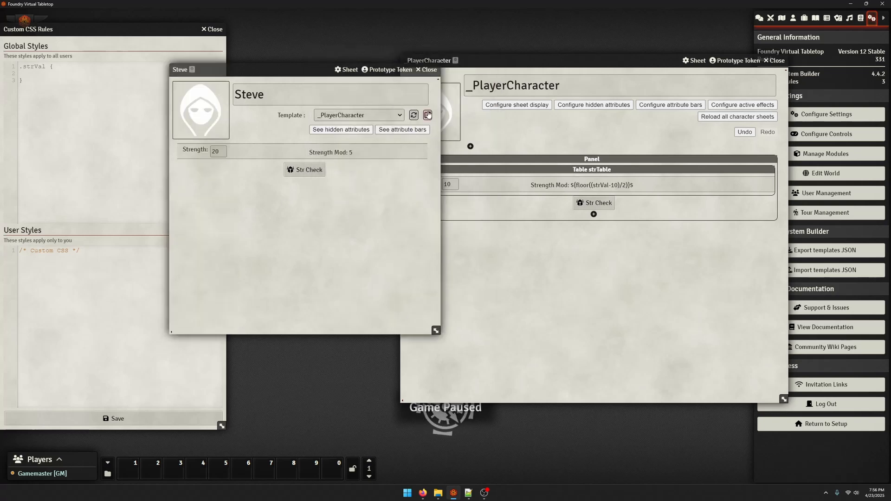
{"action": "left_click", "coordinate": [414, 115]}
Replace the global CSS rule with .strTable { max-width: 400px; }, save it, and check the table's width on both sheets
{"action": "left_click", "coordinate": [84, 79]}
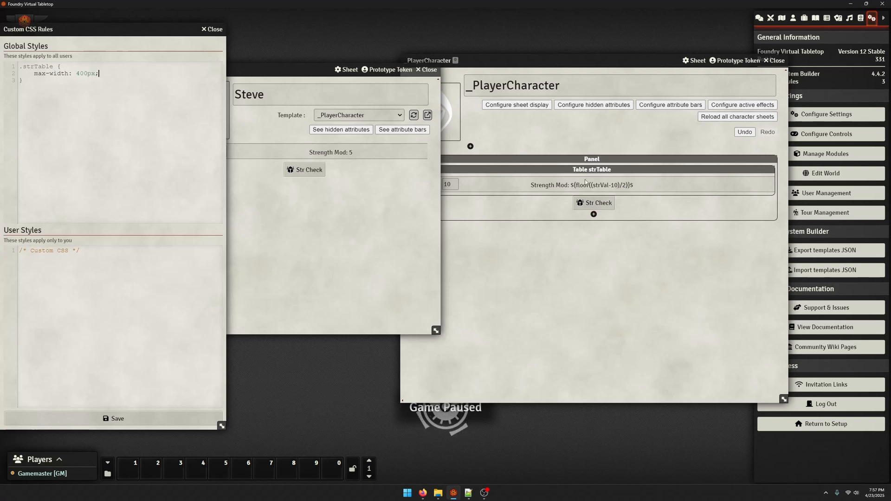
{"action": "left_click", "coordinate": [156, 421]}
{"action": "left_click", "coordinate": [435, 304]}
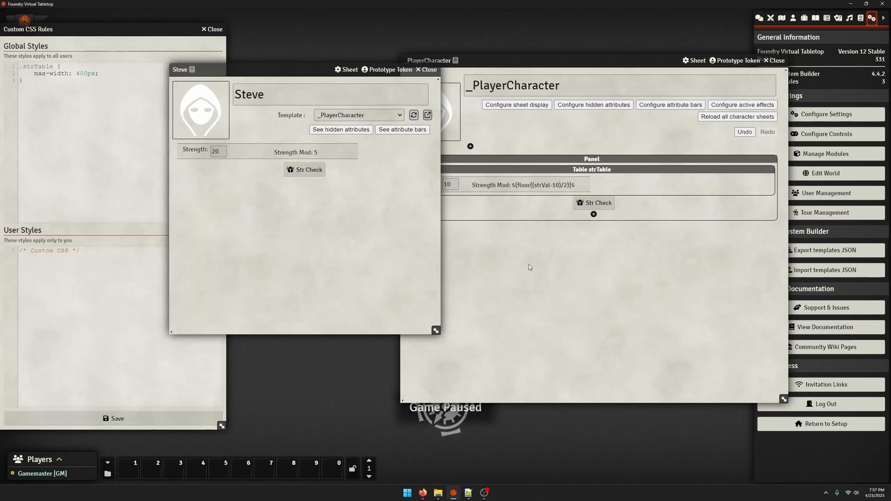
{"action": "left_click", "coordinate": [528, 263]}
{"action": "left_click", "coordinate": [347, 183]}
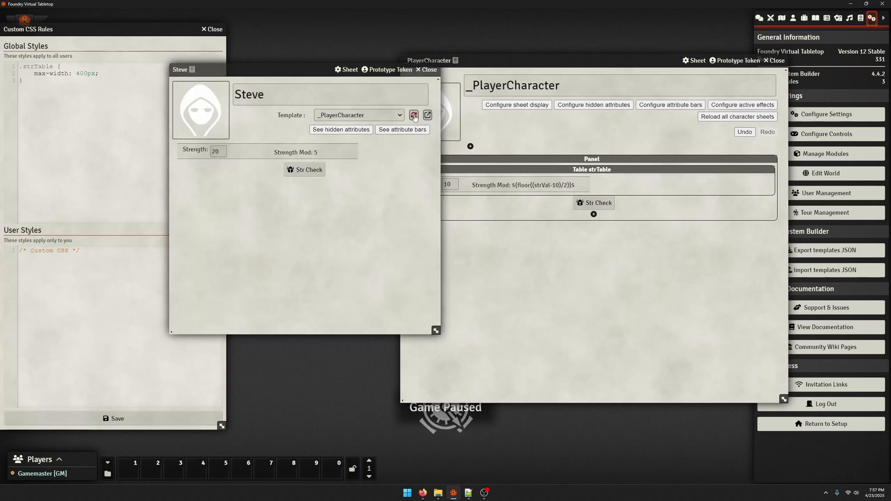
Review the component settings of the panel around the table and close them without changing anything
{"action": "left_click", "coordinate": [131, 181]}
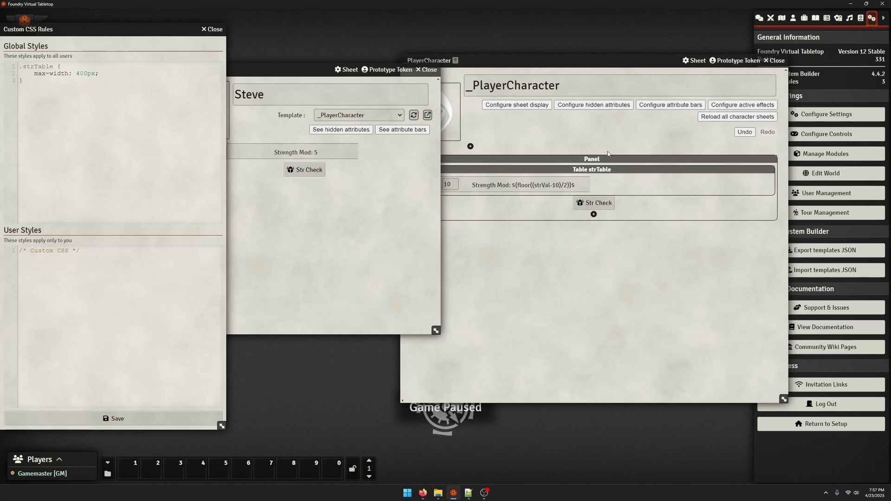
{"action": "left_click", "coordinate": [509, 190]}
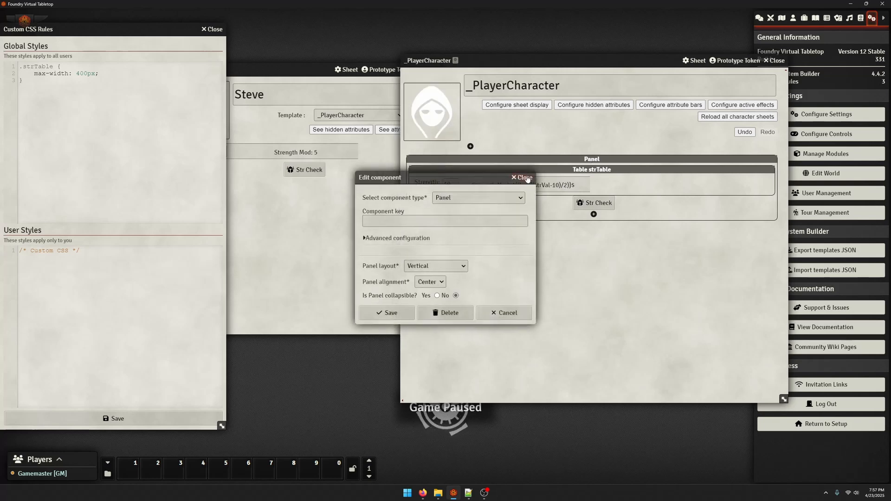
{"action": "left_click", "coordinate": [387, 314]}
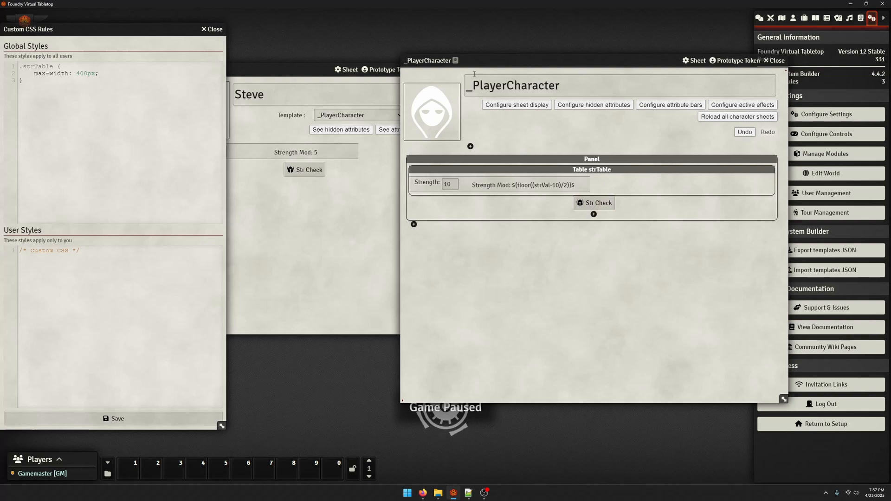
Move the template window beside the CSS rules, open the developer tools, and inspect the template's Panel header element
{"action": "left_click_drag", "start_coordinate": [496, 61], "coordinate": [341, 45]}
{"action": "key", "text": "ctrl+shift+c"}
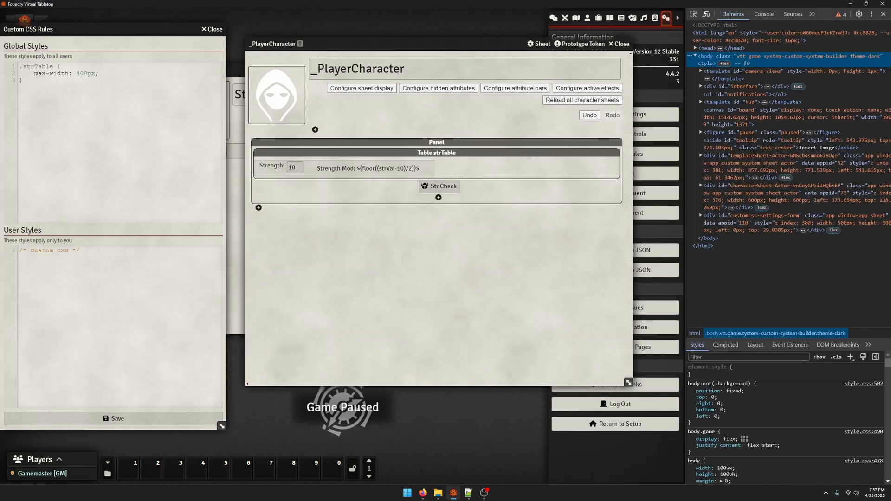
{"action": "left_click", "coordinate": [448, 142]}
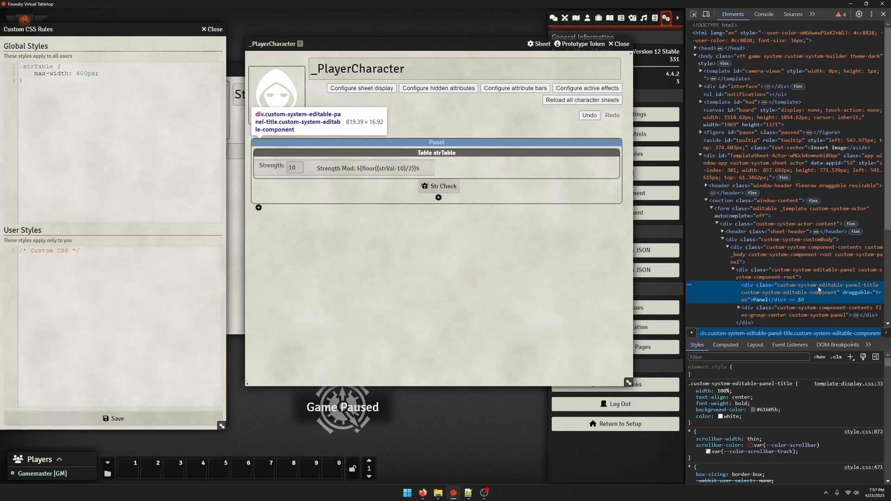
Inspect the panel around the Strength table on the character sheet and expand its custom-system-panel div in the element tree
{"action": "left_click", "coordinate": [233, 272]}
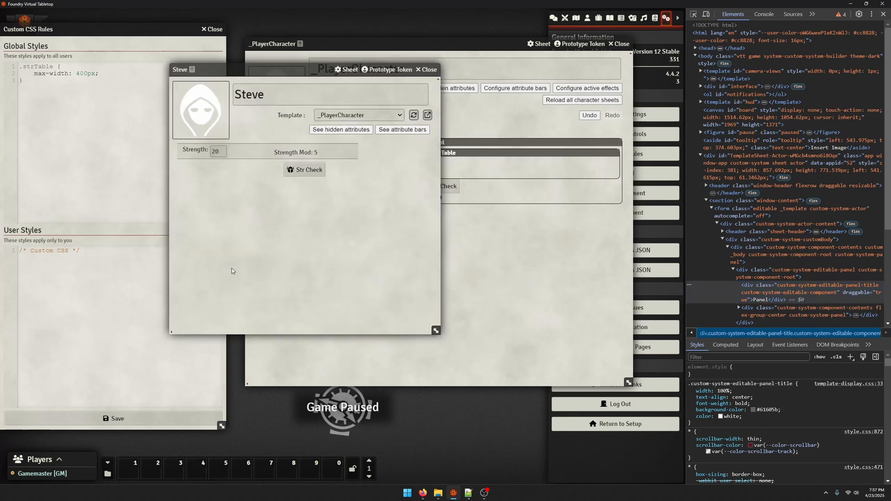
{"action": "left_click", "coordinate": [694, 14]}
{"action": "left_click", "coordinate": [363, 146]}
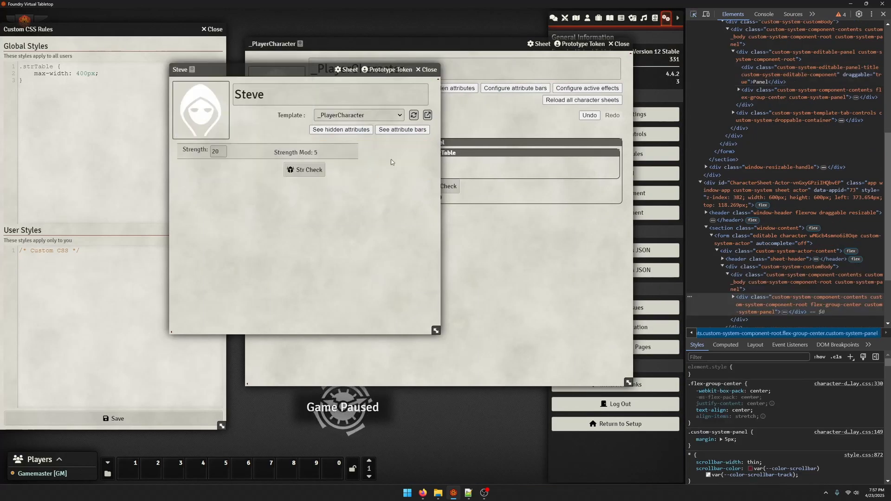
{"action": "left_click", "coordinate": [788, 280]}
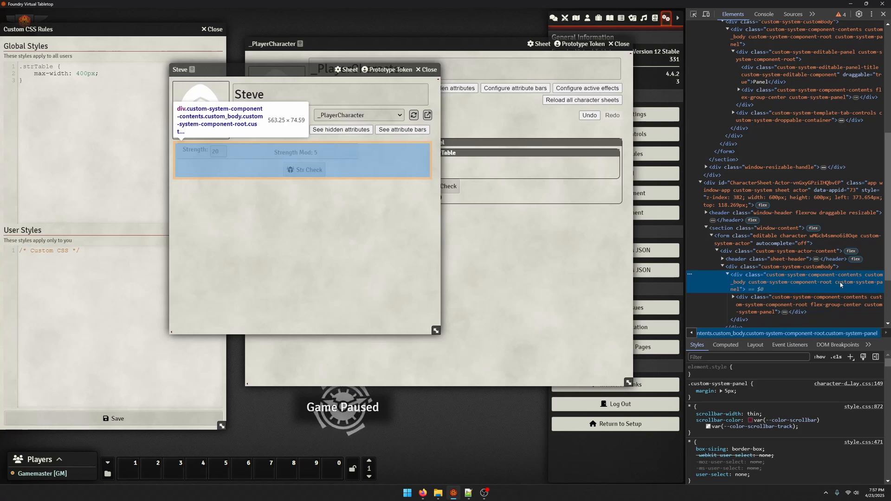
{"action": "scroll", "coordinate": [817, 278], "scroll_direction": "down", "scroll_amount": 1}
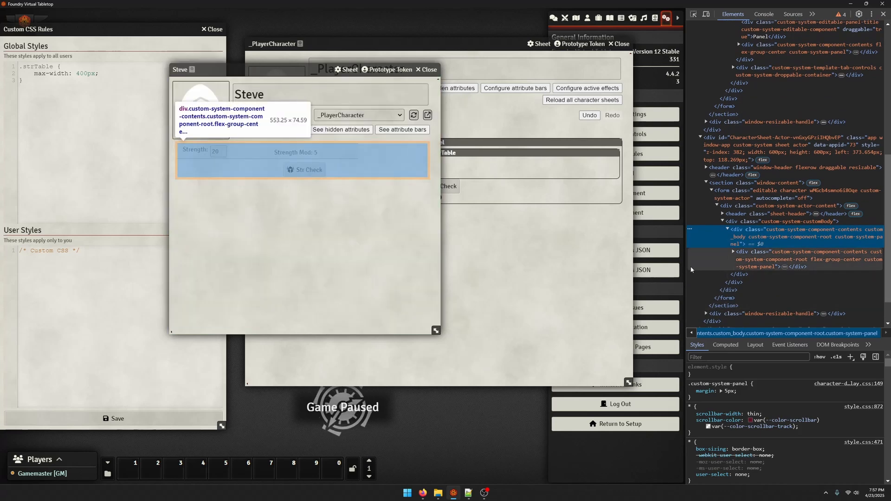
{"action": "left_click", "coordinate": [734, 251]}
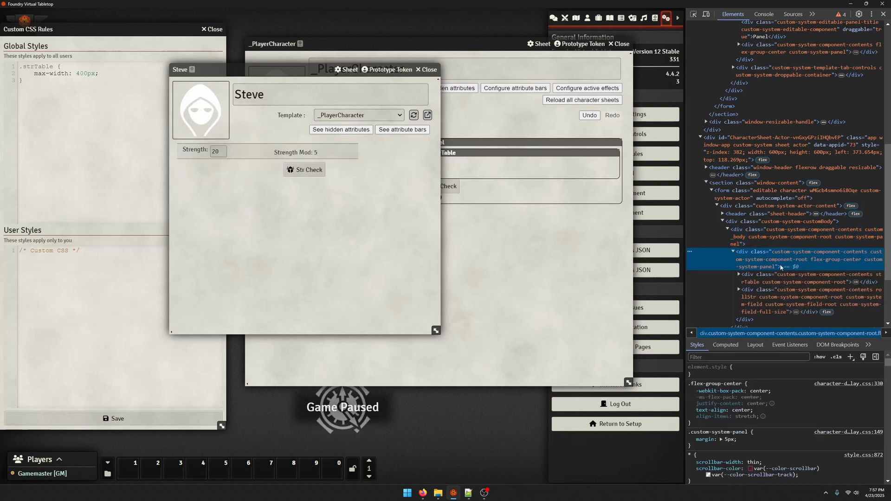
Copy the custom-system-panel class name from the inspected element and change the CSS rule's selector to .custom-system-panel > .strTable
{"action": "double_click", "coordinate": [868, 262]}
{"action": "left_click", "coordinate": [865, 261]}
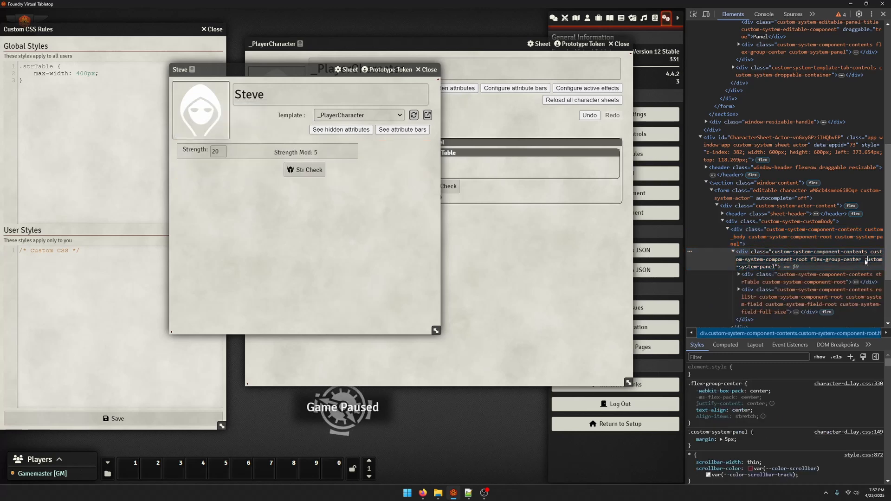
{"action": "double_click", "coordinate": [865, 262]}
{"action": "left_click_drag", "start_coordinate": [865, 261], "coordinate": [778, 272]}
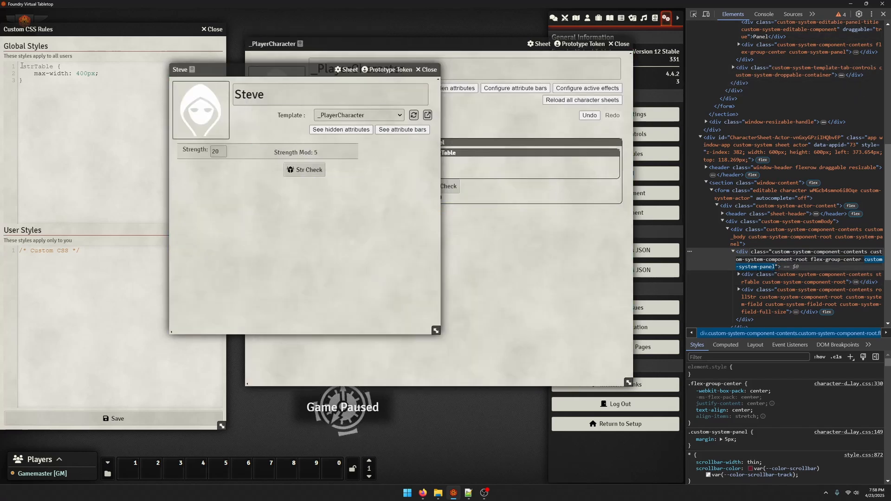
{"action": "left_click", "coordinate": [20, 65]}
{"action": "key", "text": "ctrl+v"}
{"action": "type", "text": ">"}
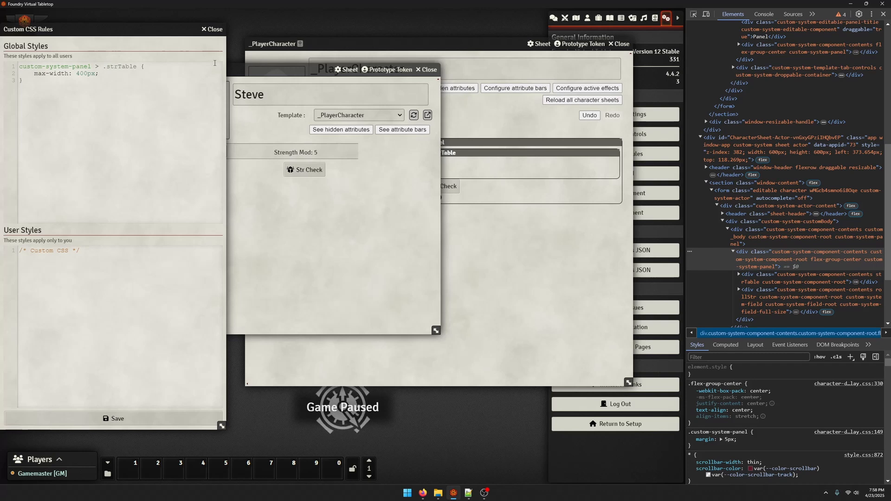
{"action": "left_click", "coordinate": [20, 66]}
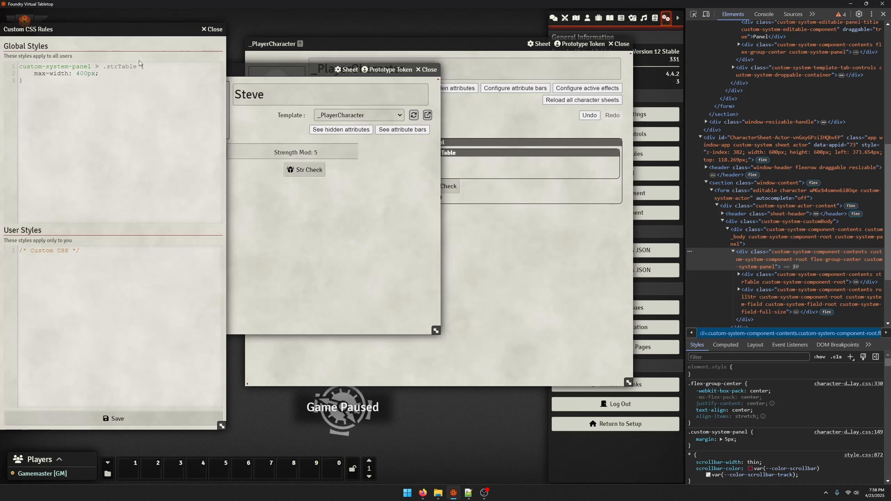
{"action": "type", "text": "."}
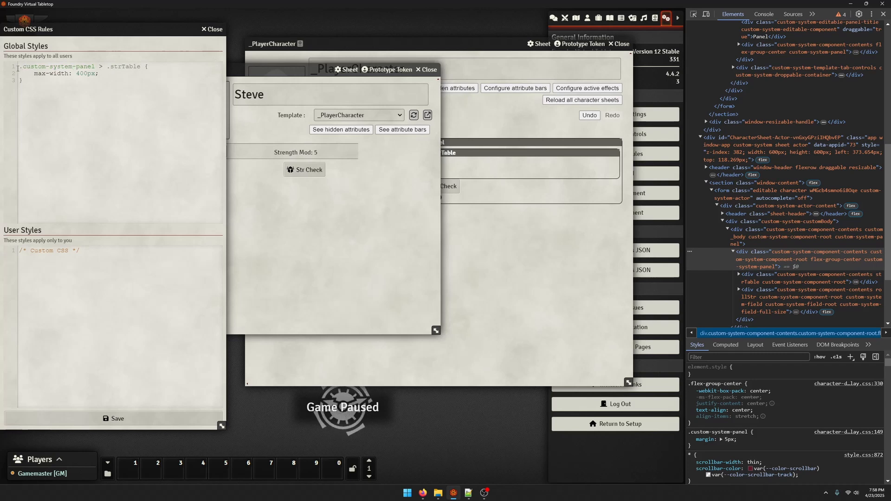
Save the custom CSS rules and reload the character sheet to check the new selector
{"action": "left_click_drag", "start_coordinate": [107, 68], "coordinate": [128, 67]}
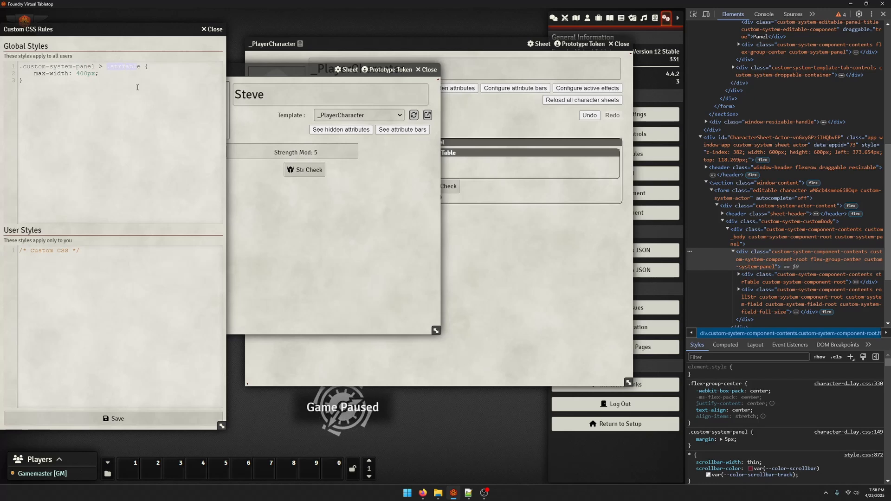
{"action": "left_click", "coordinate": [114, 418]}
{"action": "left_click", "coordinate": [407, 91]}
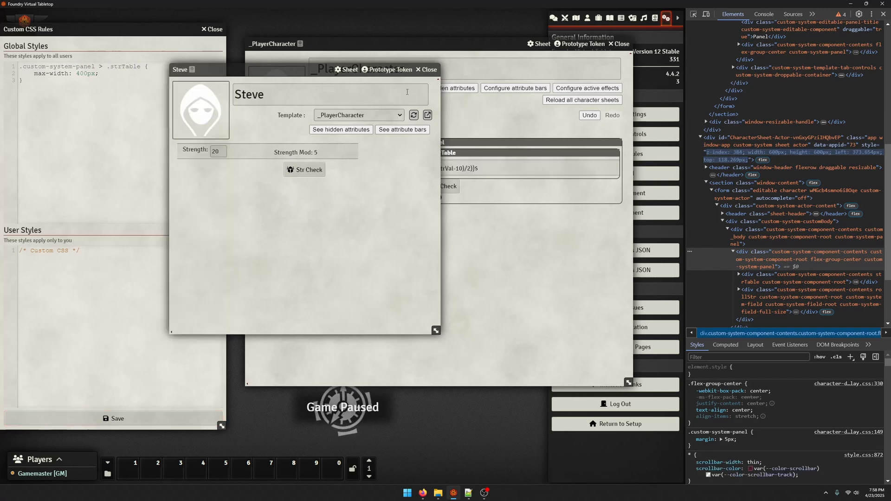
{"action": "left_click", "coordinate": [414, 115]}
{"action": "left_click", "coordinate": [414, 115]}
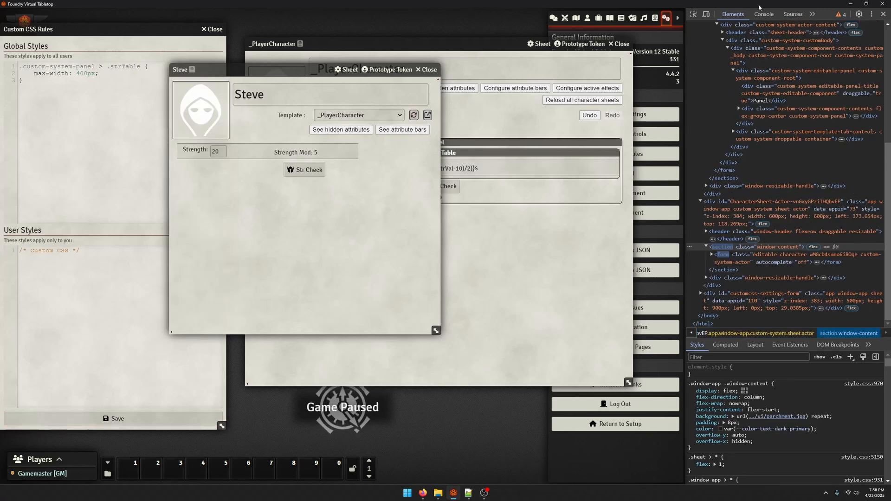
Inspect the Strength Mod label on the character sheet and examine the style rules applied to its parent panel
{"action": "left_click", "coordinate": [693, 14]}
{"action": "left_click", "coordinate": [302, 152]}
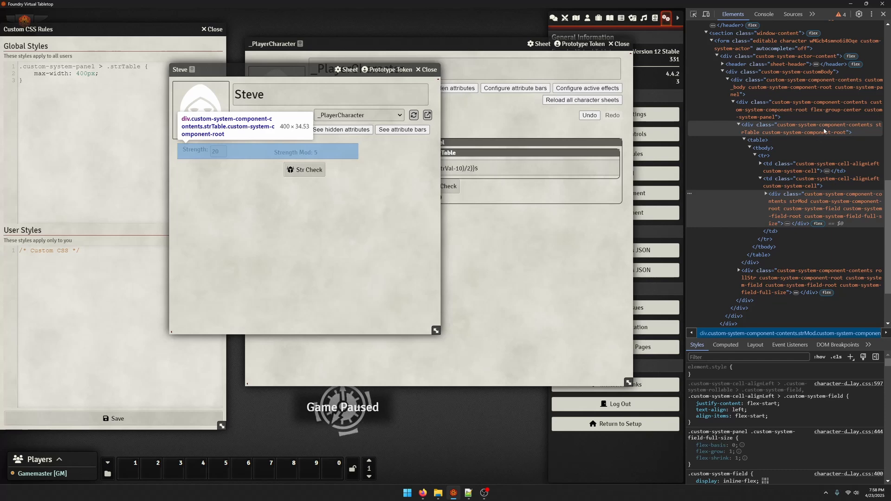
{"action": "left_click", "coordinate": [817, 109]}
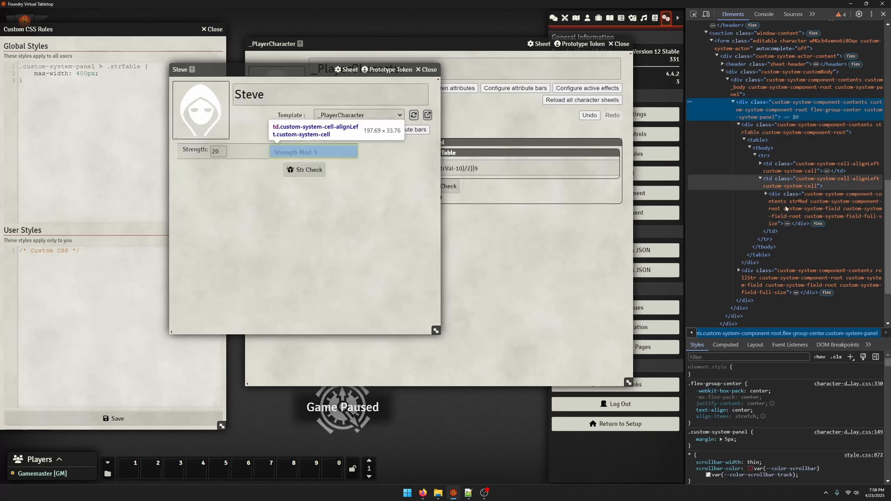
{"action": "scroll", "coordinate": [743, 422], "scroll_direction": "down", "scroll_amount": 2}
{"action": "scroll", "coordinate": [743, 422], "scroll_direction": "up", "scroll_amount": 2}
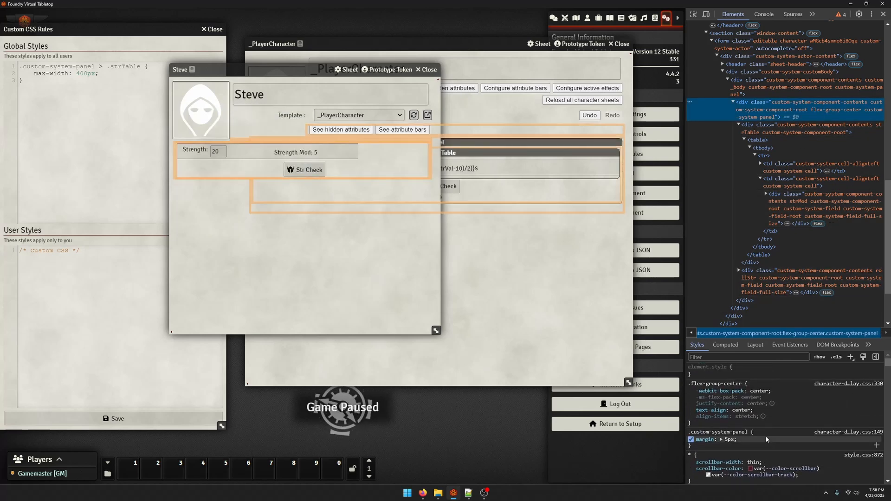
{"action": "scroll", "coordinate": [742, 408], "scroll_direction": "down", "scroll_amount": 1}
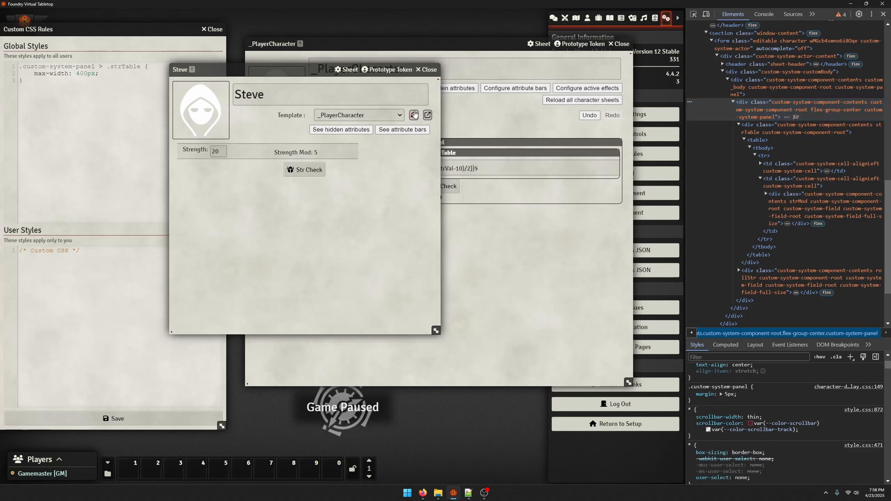
Reload the character sheet, save the custom CSS rules again, and move the sheet clear of the CSS editor
{"action": "left_click", "coordinate": [413, 115]}
{"action": "left_click", "coordinate": [520, 235]}
{"action": "left_click", "coordinate": [126, 418]}
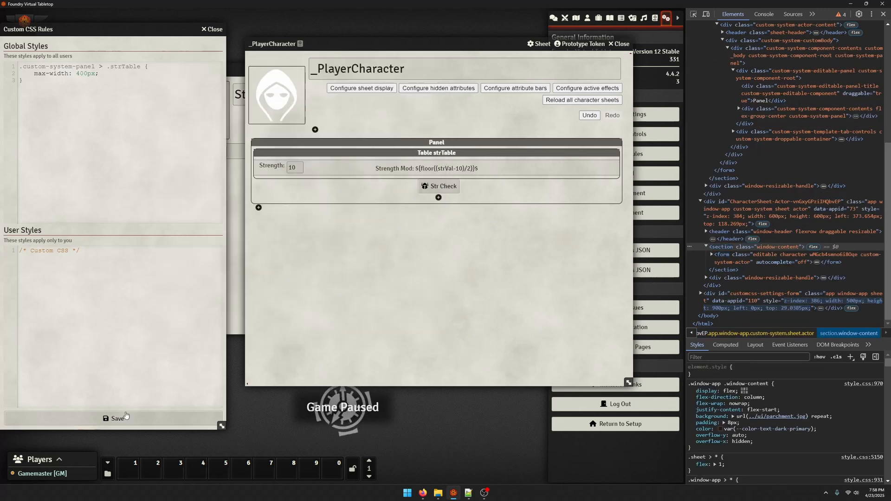
{"action": "left_click", "coordinate": [233, 242]}
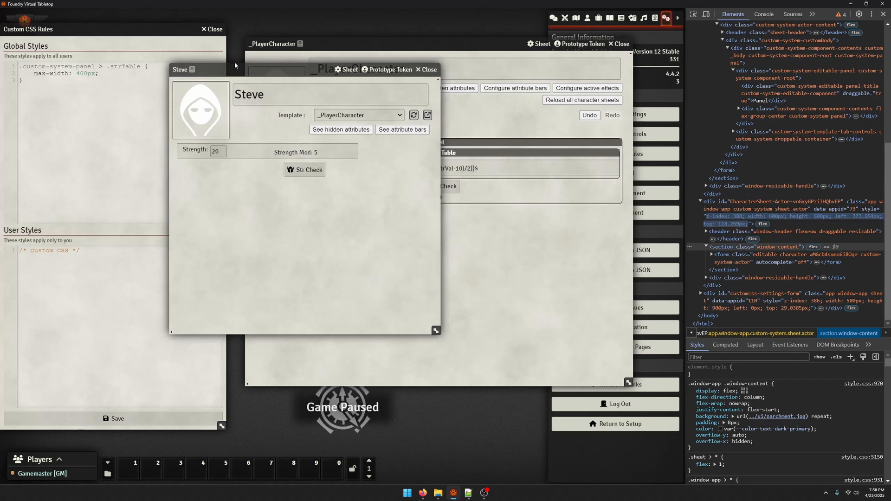
{"action": "left_click_drag", "start_coordinate": [203, 65], "coordinate": [312, 64]}
Add background-color: red; to the .custom-system-panel > .strTable rule and save the CSS
{"action": "left_click", "coordinate": [139, 74]}
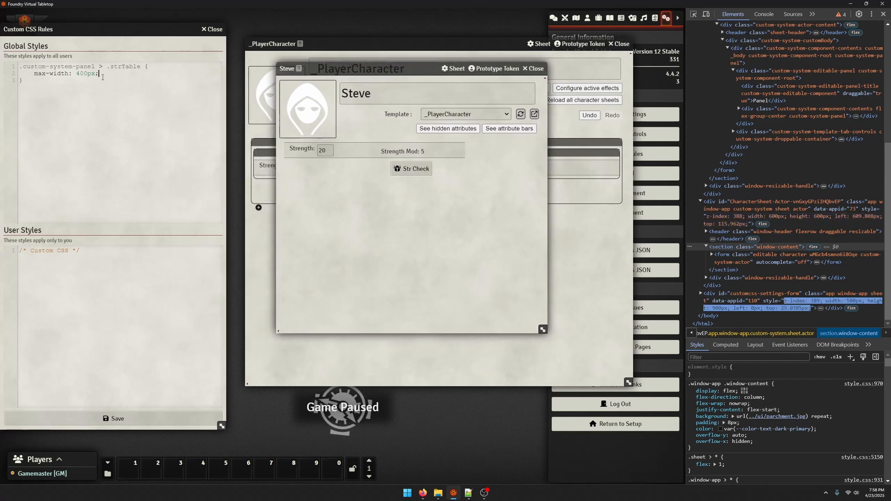
{"action": "key", "text": "Return"}
{"action": "type", "text": "background-colo"}
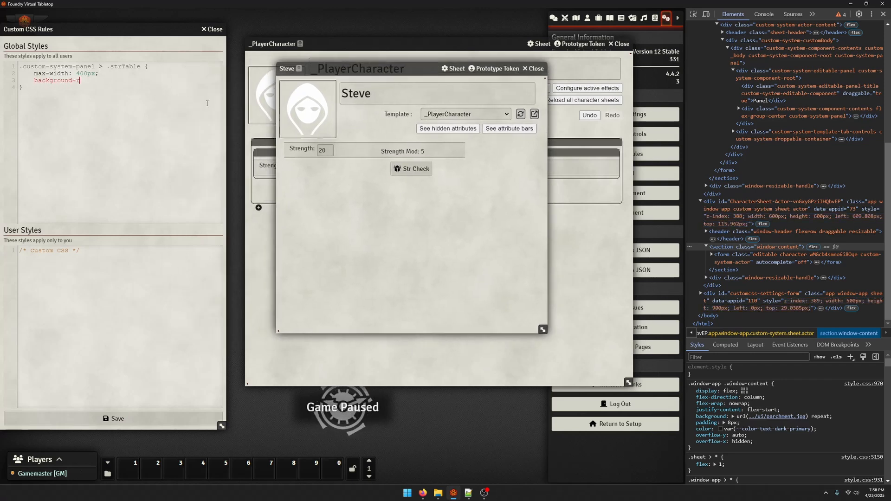
{"action": "type", "text": "r: red;"}
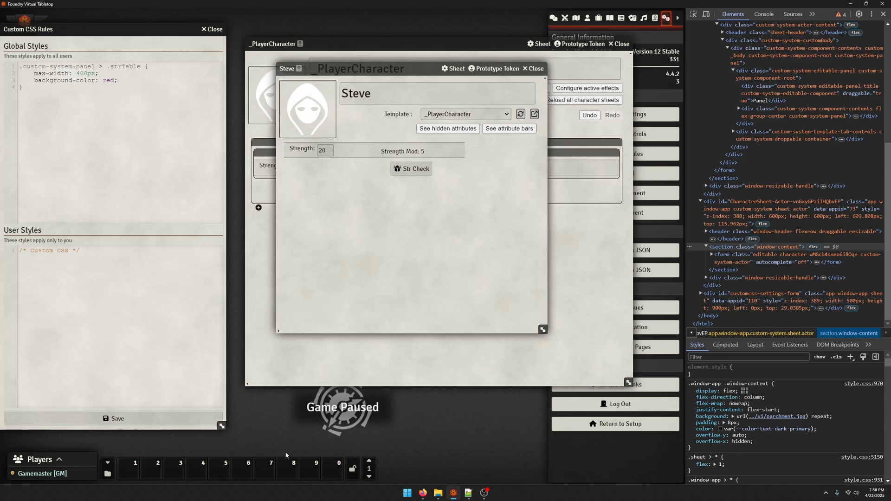
{"action": "left_click", "coordinate": [182, 418]}
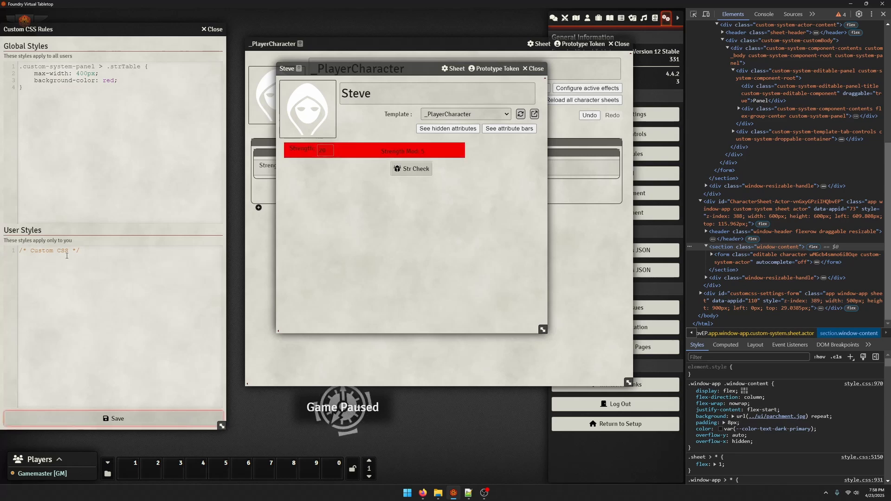
{"action": "left_click", "coordinate": [103, 66]}
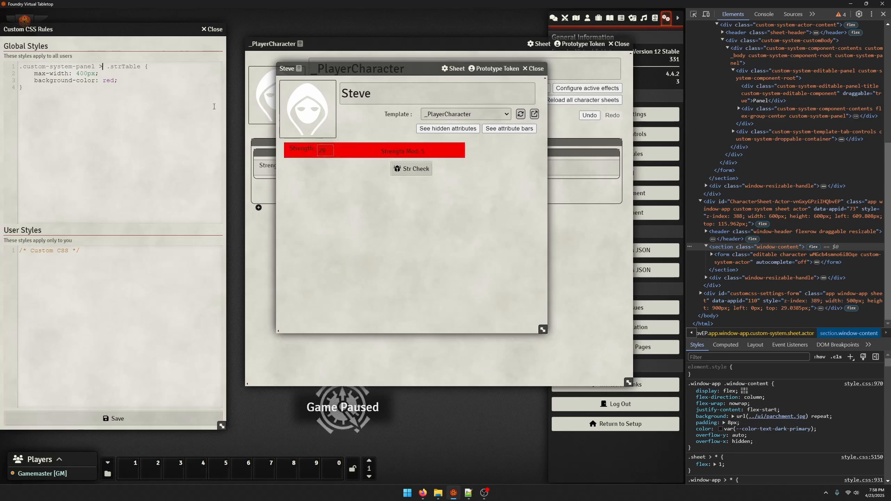
{"action": "key", "text": "BackSpace"}
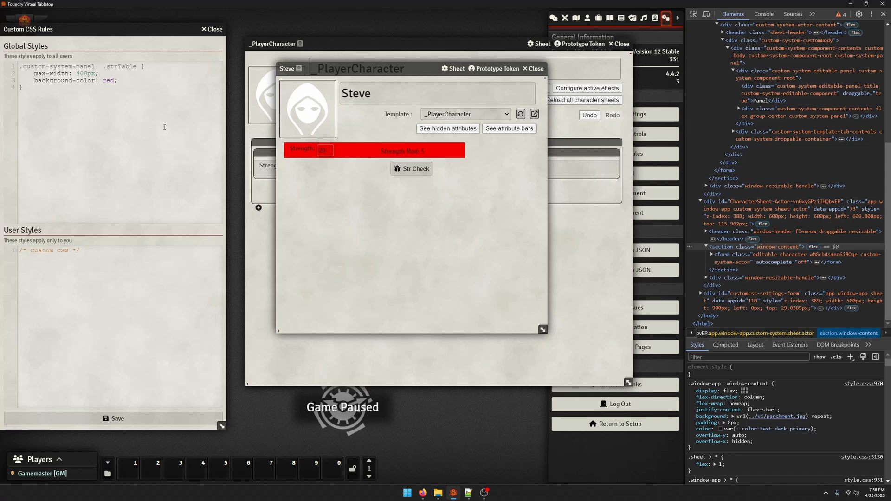
{"action": "type", "text": ">"}
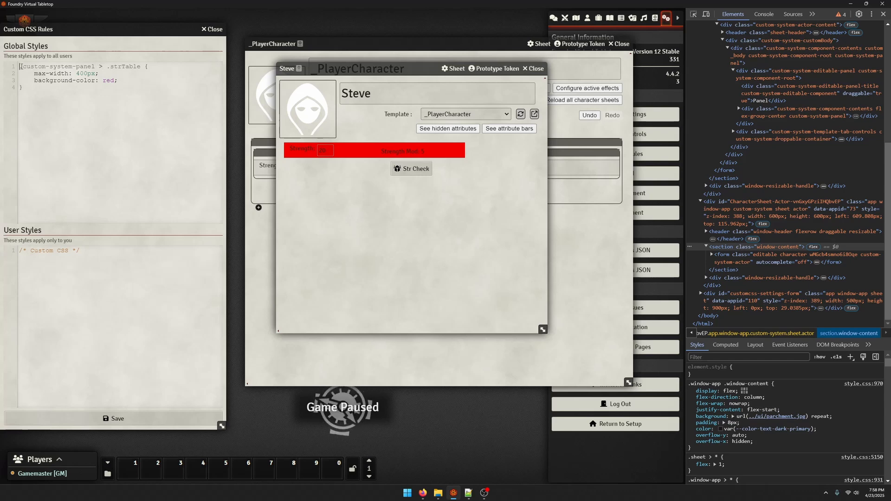
Change the rule's selector to .custom-system-panel::has(.strTable) and save the CSS rules
{"action": "left_click_drag", "start_coordinate": [21, 67], "coordinate": [108, 67]}
{"action": "left_click", "coordinate": [103, 67]}
{"action": "key", "text": "BackSpace"}
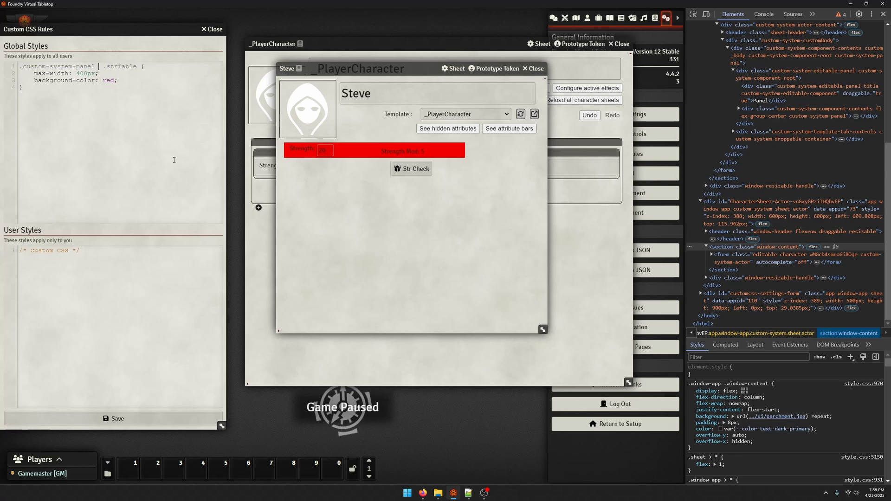
{"action": "type", "text": "::"}
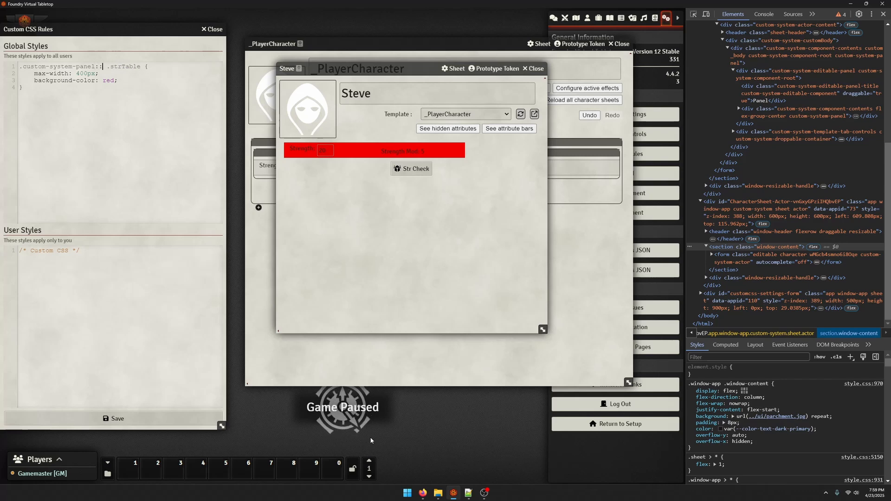
{"action": "type", "text": "has("}
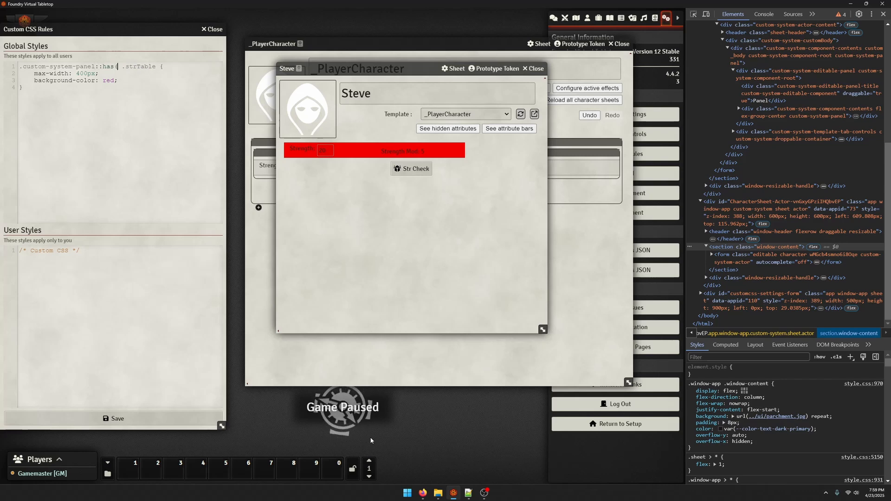
{"action": "key", "text": "Delete"}
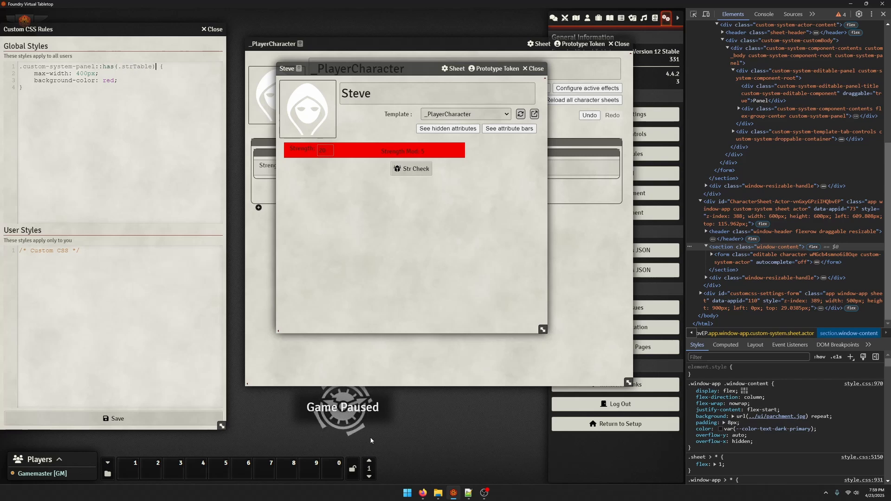
{"action": "left_click", "coordinate": [158, 420]}
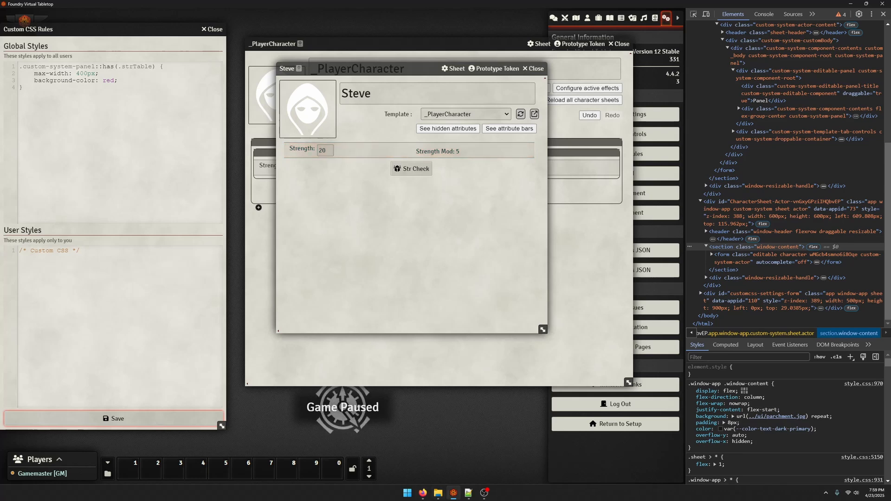
Correct the selector to .custom-system-panel:has(.strTable), set the rule's max-width to 300px, and save the changes
{"action": "key", "text": "alt+Tab"}
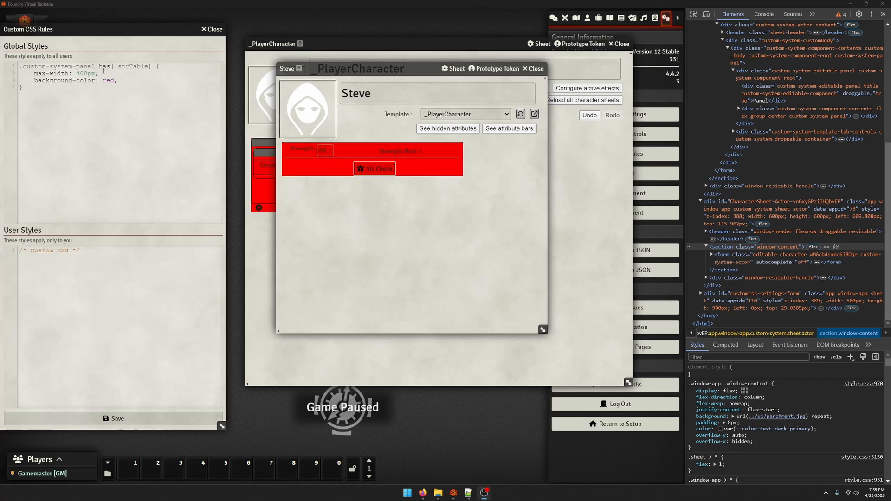
{"action": "left_click_drag", "start_coordinate": [99, 67], "coordinate": [95, 69]}
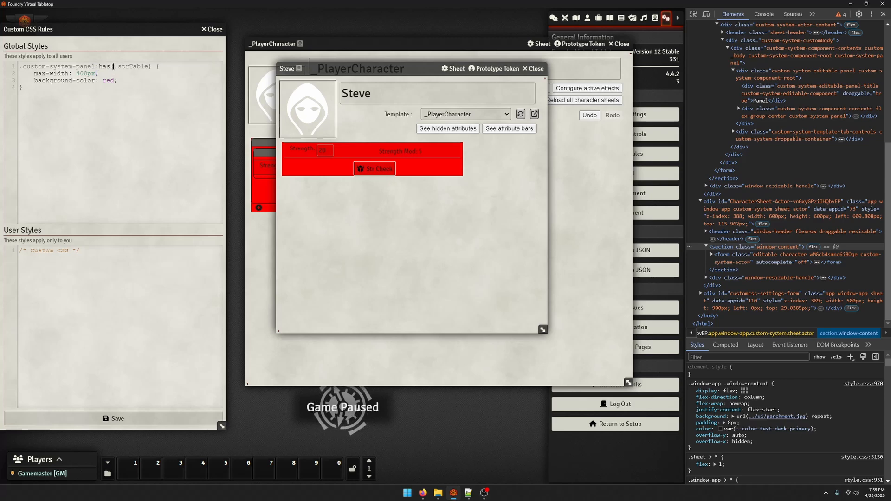
{"action": "left_click", "coordinate": [154, 124]}
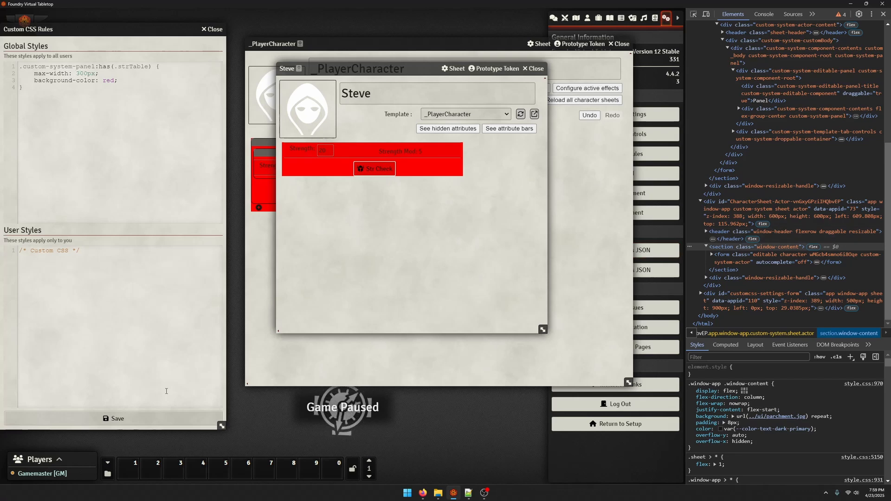
{"action": "left_click", "coordinate": [113, 418]}
{"action": "left_click", "coordinate": [391, 243]}
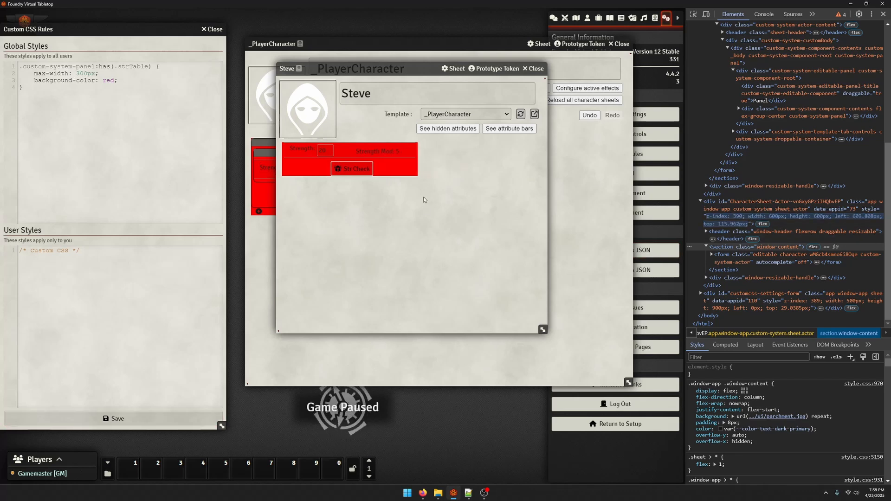
Delete the background-color line from the panel's CSS rule and save the custom styles
{"action": "left_click_drag", "start_coordinate": [118, 81], "coordinate": [20, 73]}
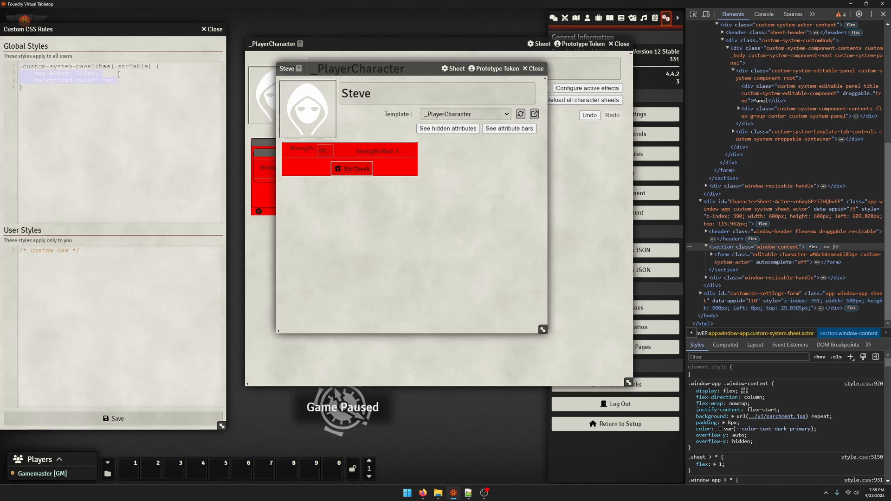
{"action": "left_click", "coordinate": [109, 74]}
{"action": "left_click_drag", "start_coordinate": [118, 81], "coordinate": [17, 81]}
{"action": "key", "text": "BackSpace"}
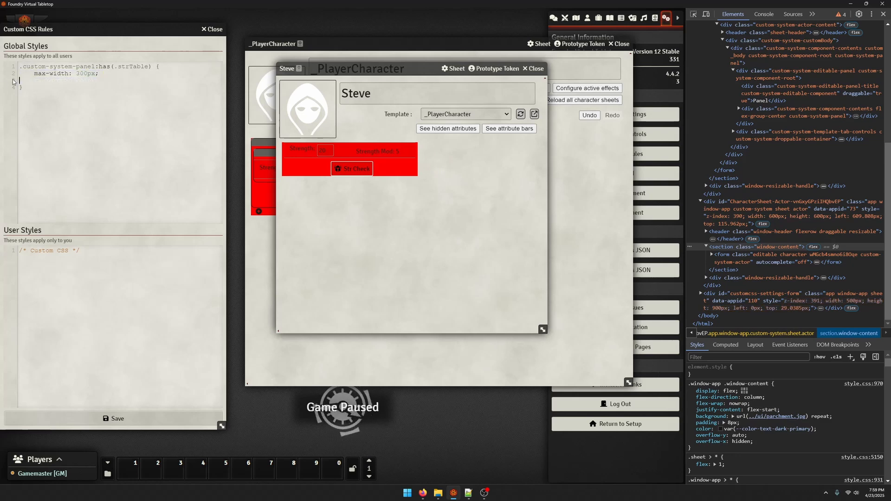
{"action": "key", "text": "BackSpace"}
{"action": "left_click", "coordinate": [129, 418]}
{"action": "left_click", "coordinate": [427, 241]}
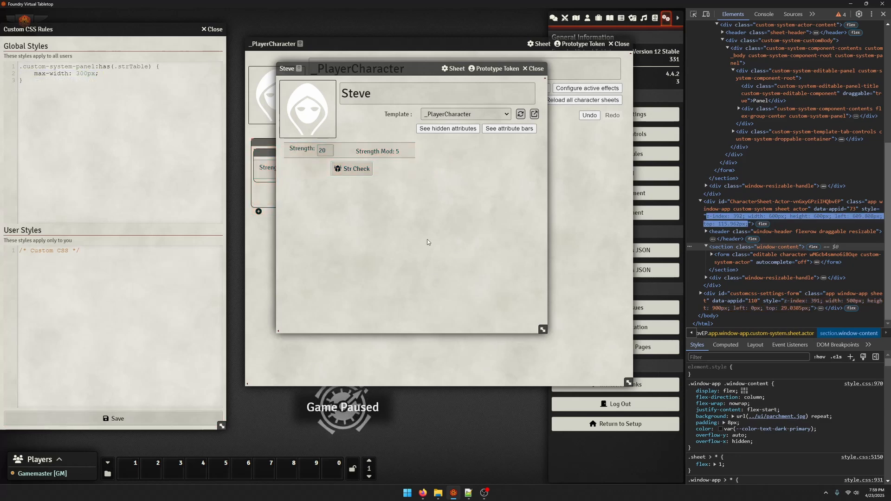
Duplicate the panel containing strTable in the _PlayerCharacter template and reload the character sheet to check it
{"action": "left_click", "coordinate": [553, 262]}
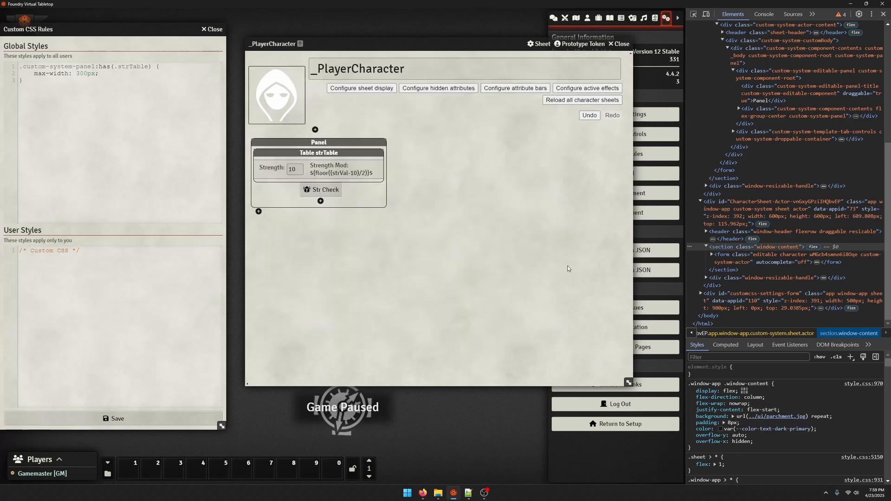
{"action": "left_click_drag", "start_coordinate": [319, 144], "coordinate": [259, 144]}
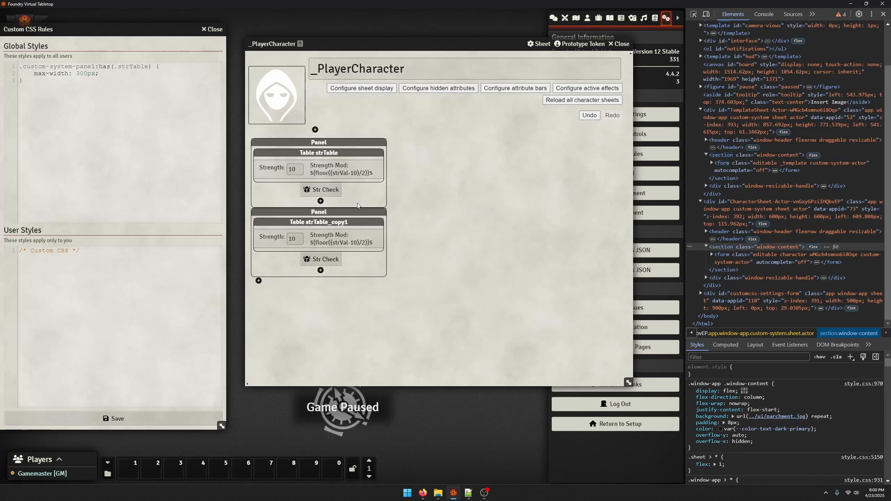
{"action": "left_click_drag", "start_coordinate": [430, 43], "coordinate": [460, 96]}
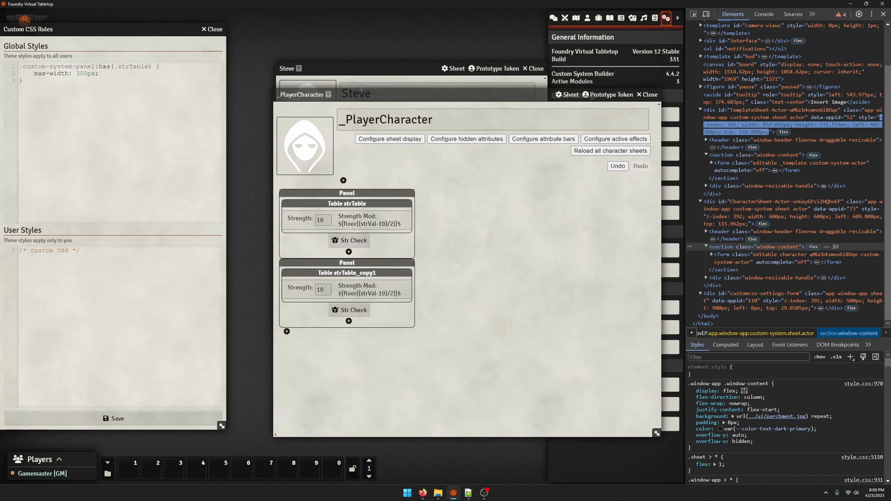
{"action": "left_click", "coordinate": [364, 69]}
{"action": "left_click", "coordinate": [520, 114]}
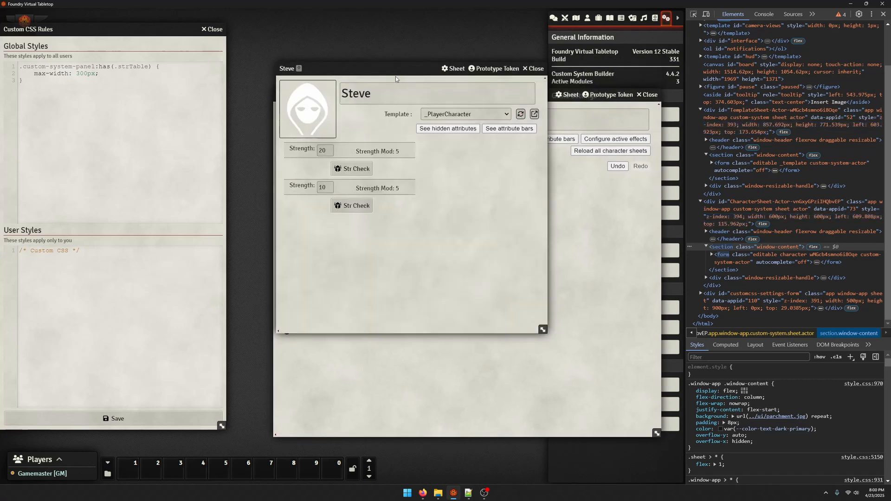
Arrange the character sheet and the _PlayerCharacter template so both sheets' contents can be seen together
{"action": "left_click_drag", "start_coordinate": [384, 69], "coordinate": [230, 17]}
{"action": "left_click", "coordinate": [572, 273]}
{"action": "left_click_drag", "start_coordinate": [419, 91], "coordinate": [443, 12]}
{"action": "mouse_move", "coordinate": [361, 183]}
{"action": "left_mouse_down"}
{"action": "mouse_move", "coordinate": [380, 183]}
{"action": "mouse_move", "coordinate": [345, 187]}
{"action": "left_mouse_up"}
Add a Panel component with Horizontal layout below the two Strength panels in the template
{"action": "left_click", "coordinate": [311, 253]}
{"action": "left_click", "coordinate": [304, 44]}
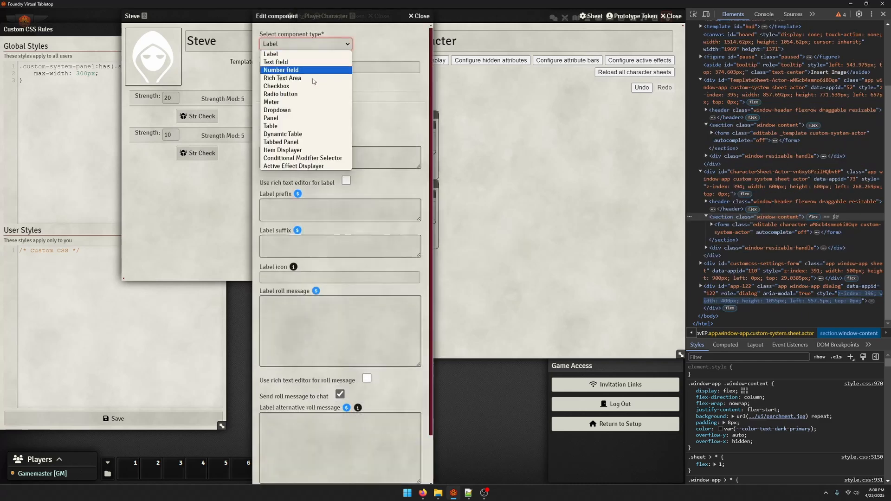
{"action": "left_click", "coordinate": [299, 118]}
{"action": "left_click", "coordinate": [333, 105]}
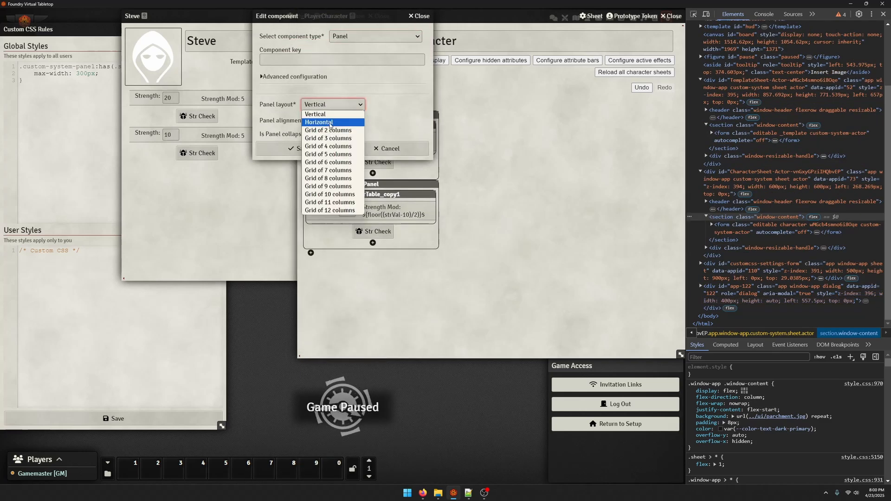
{"action": "left_click", "coordinate": [325, 121]}
{"action": "left_click", "coordinate": [318, 149]}
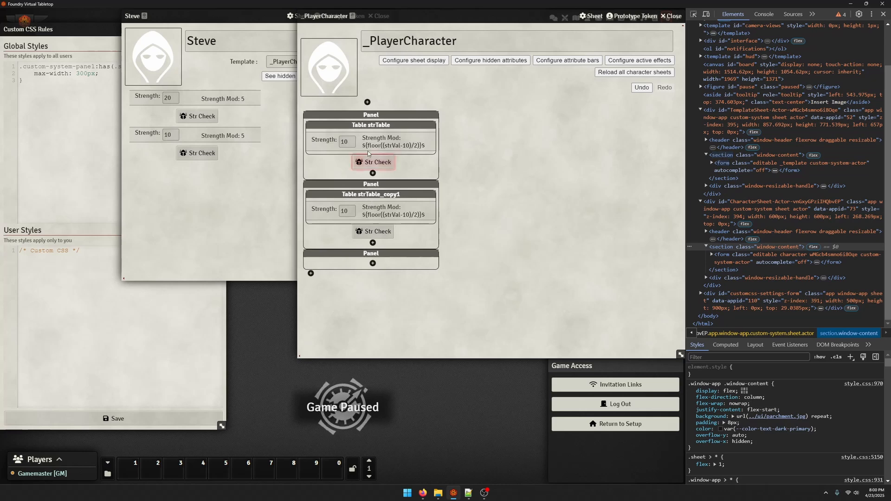
Move both Strength panels into the new horizontal panel and check the layout on the reloaded character sheet
{"action": "left_click_drag", "start_coordinate": [363, 119], "coordinate": [358, 258]}
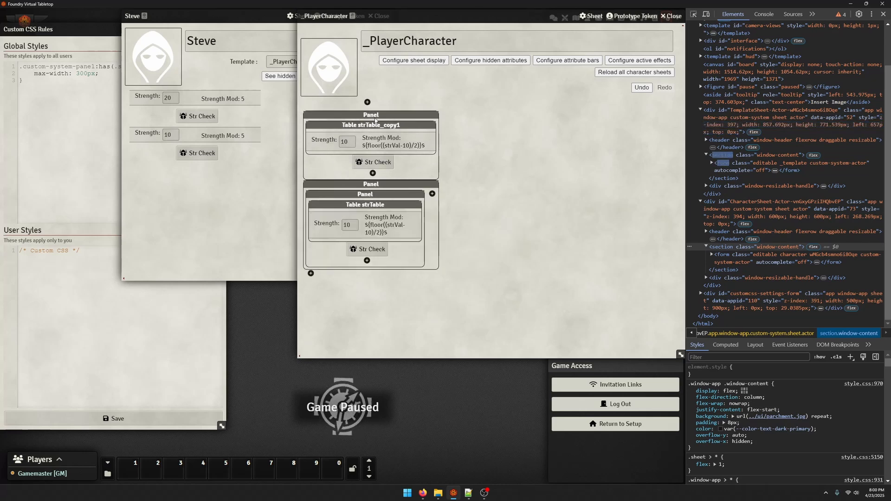
{"action": "left_click_drag", "start_coordinate": [377, 116], "coordinate": [429, 148]}
{"action": "left_click", "coordinate": [99, 173]}
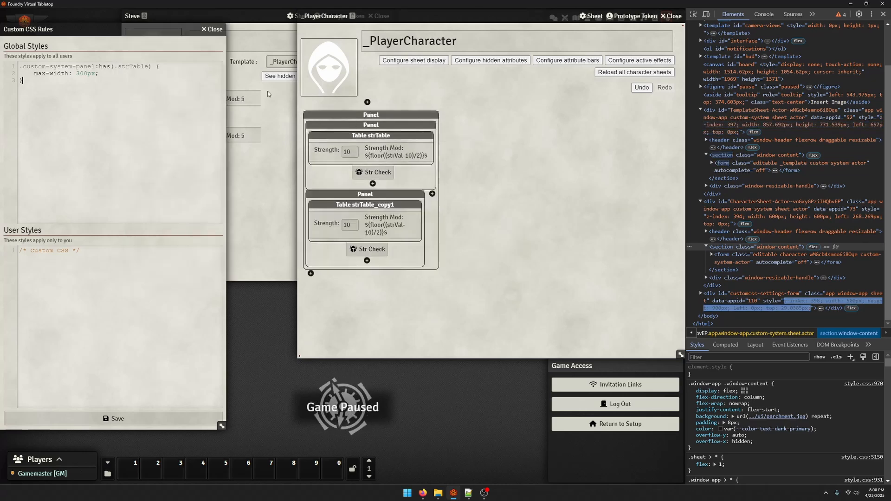
{"action": "left_click", "coordinate": [290, 118]}
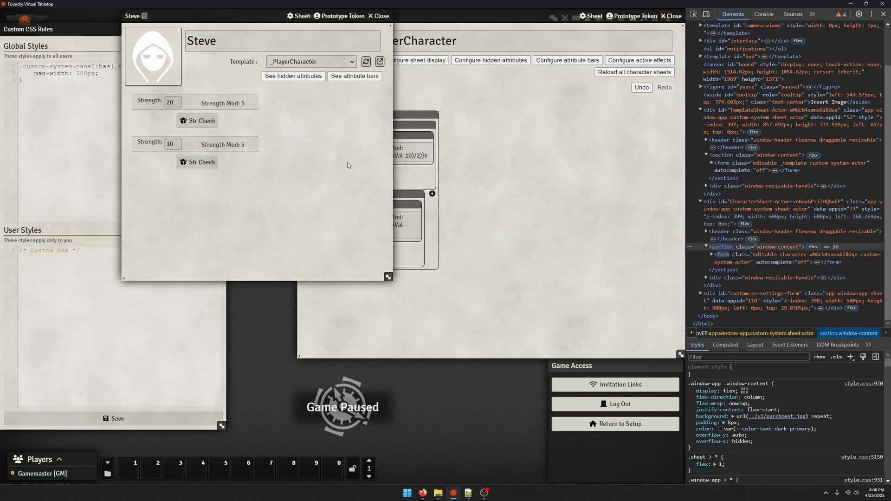
Check the layout and alignment settings of the outer panel in the template, leaving them as they are
{"action": "left_click", "coordinate": [471, 284]}
{"action": "left_click", "coordinate": [390, 125]}
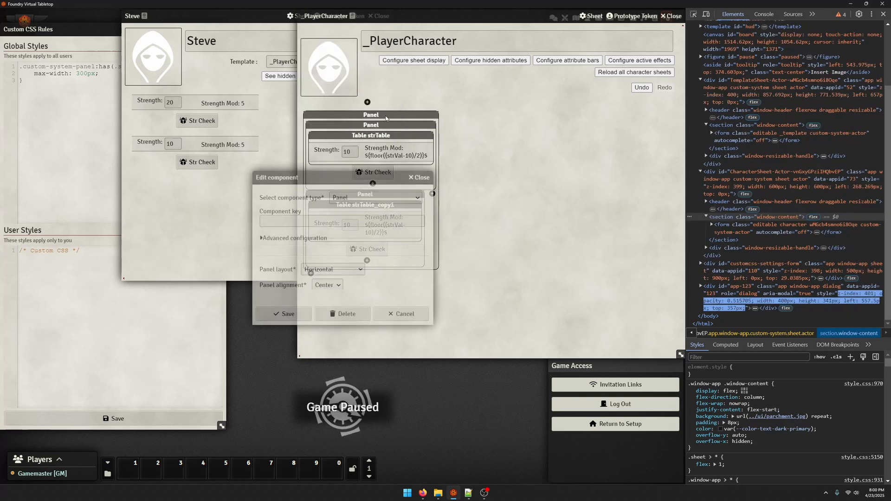
{"action": "left_click", "coordinate": [420, 177]}
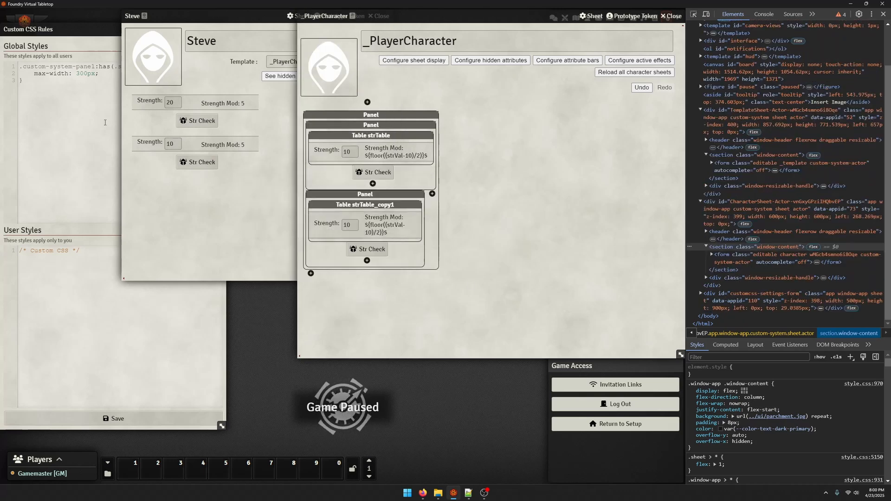
Review the .custom-system-panel:has(.strTable) selector in the global CSS styles
{"action": "left_click", "coordinate": [87, 95]}
{"action": "left_click_drag", "start_coordinate": [20, 67], "coordinate": [154, 65]}
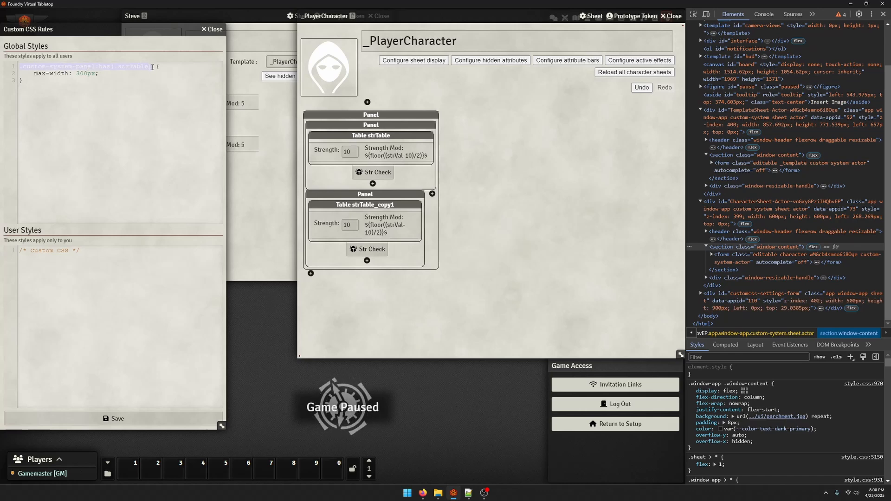
{"action": "left_click", "coordinate": [153, 66]}
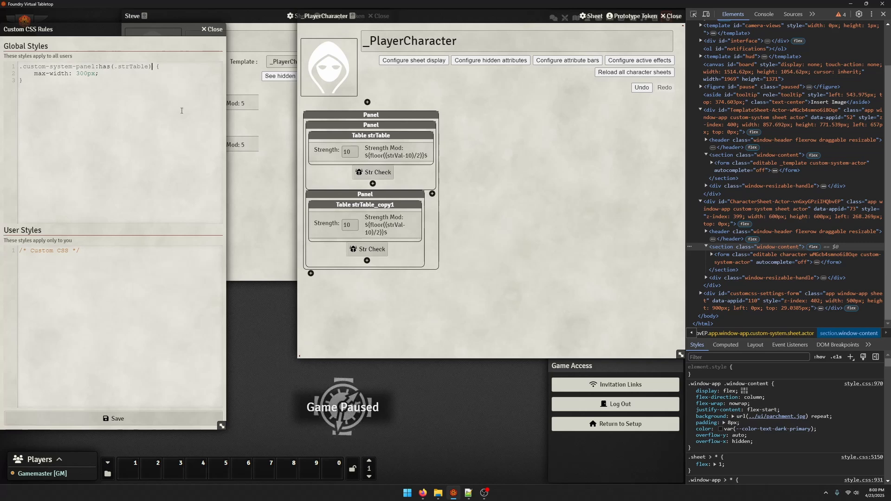
Widen the character sheet and compare its Strength panel layout with the _PlayerCharacter template
{"action": "left_click", "coordinate": [254, 255]}
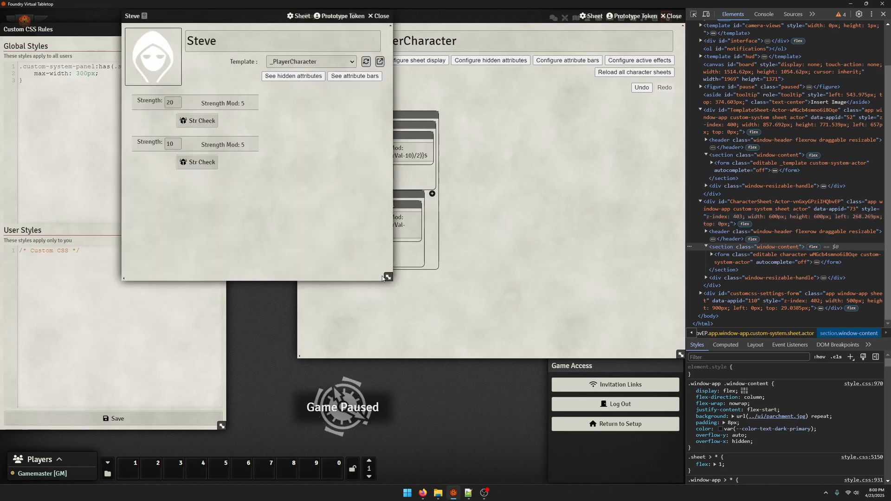
{"action": "left_click_drag", "start_coordinate": [388, 277], "coordinate": [468, 285]}
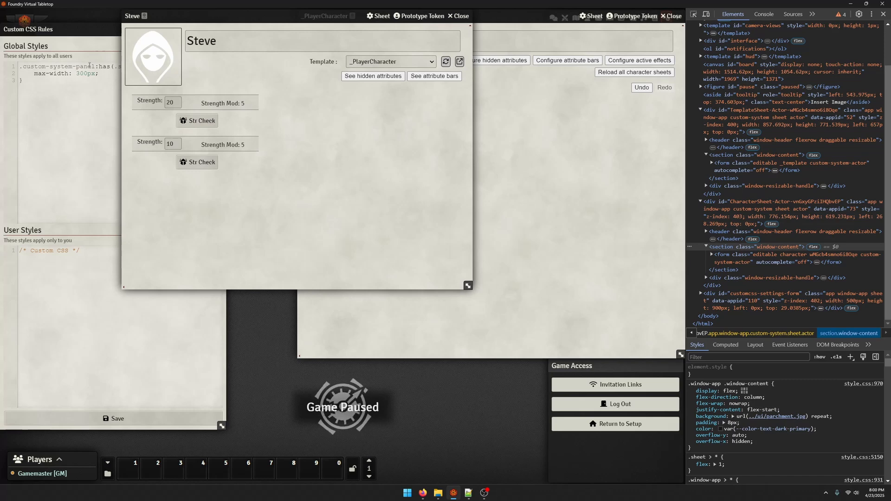
{"action": "left_click", "coordinate": [589, 244]}
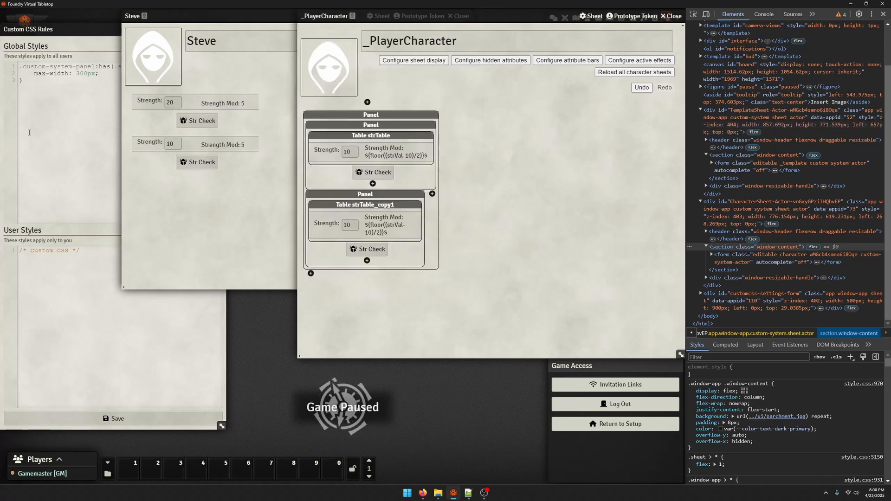
Prefix the selector in the global CSS rule with ".custom-system-panel >" so it targets only nested panels, and save the styles
{"action": "left_click", "coordinate": [29, 133]}
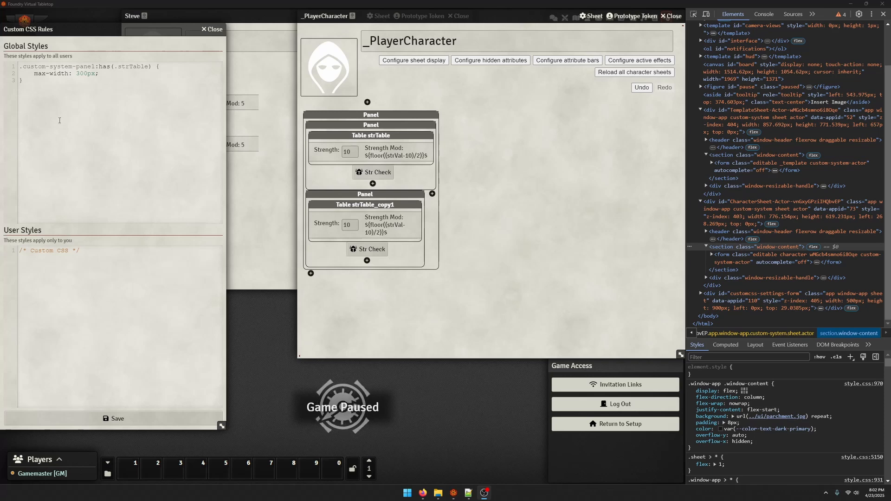
{"action": "left_click", "coordinate": [26, 68]}
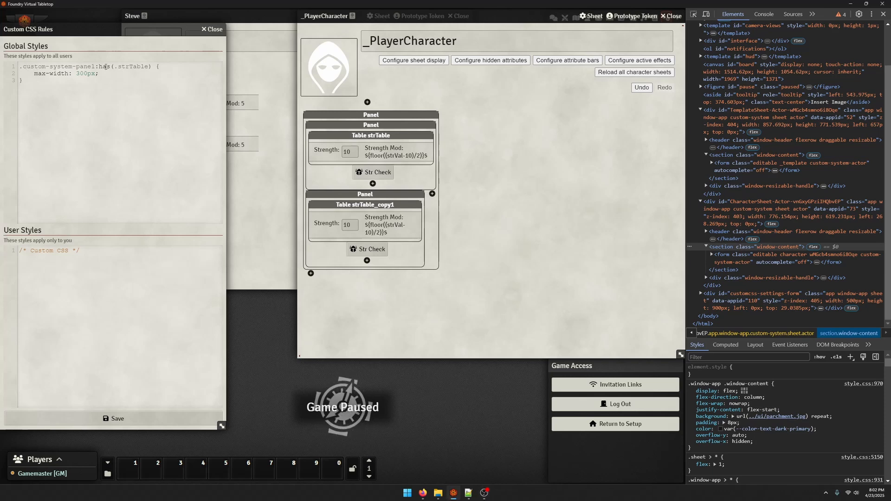
{"action": "left_click_drag", "start_coordinate": [94, 66], "coordinate": [17, 71]}
{"action": "key", "text": "ctrl+c"}
{"action": "left_click", "coordinate": [22, 67]}
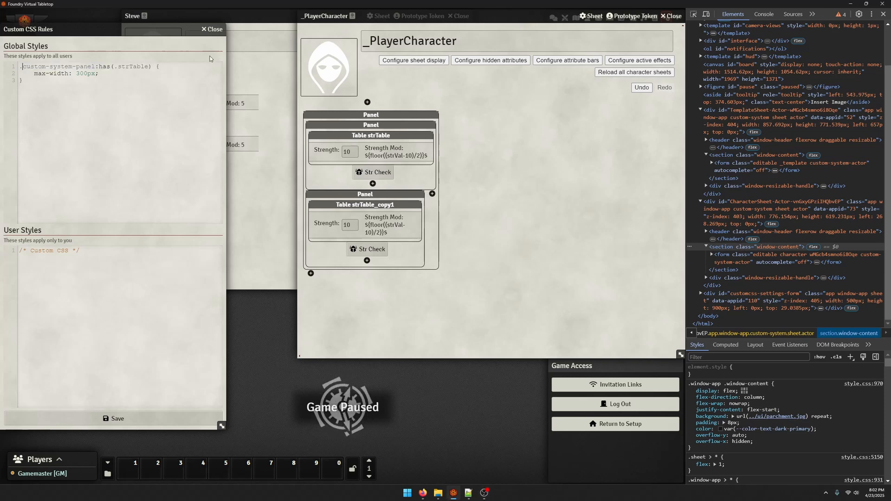
{"action": "key", "text": "ctrl+v"}
{"action": "type", "text": ">"}
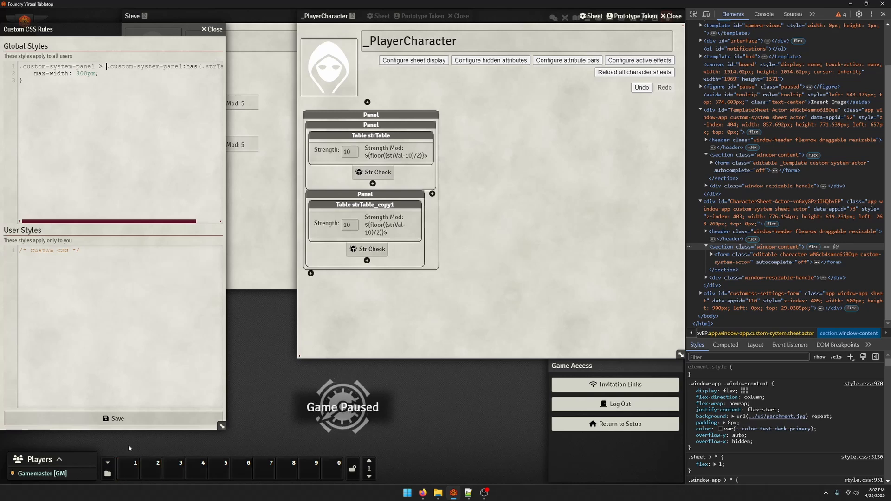
{"action": "left_click", "coordinate": [135, 419]}
Reload the character sheet from its template and compare its Strength panels with the template's horizontal panel
{"action": "left_click", "coordinate": [267, 232]}
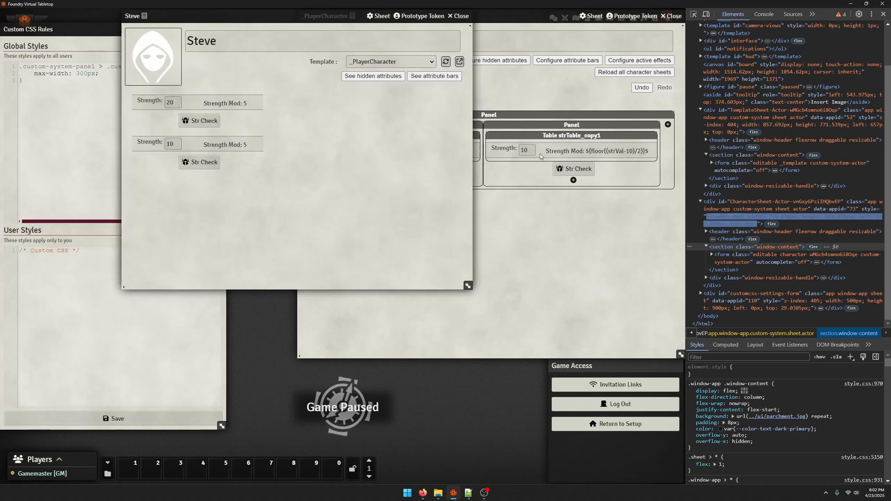
{"action": "left_click", "coordinate": [541, 156]}
{"action": "left_click", "coordinate": [271, 204]}
{"action": "left_click", "coordinate": [447, 61]}
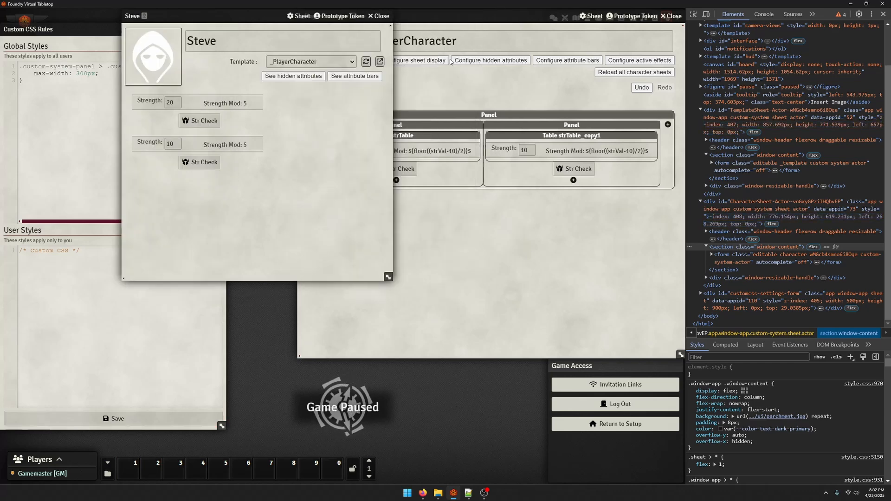
{"action": "left_click", "coordinate": [470, 202]}
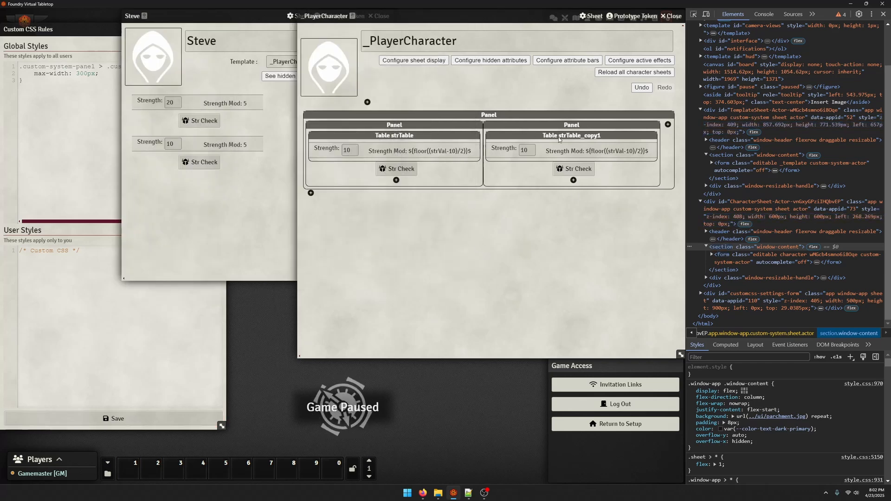
{"action": "left_click", "coordinate": [233, 218]}
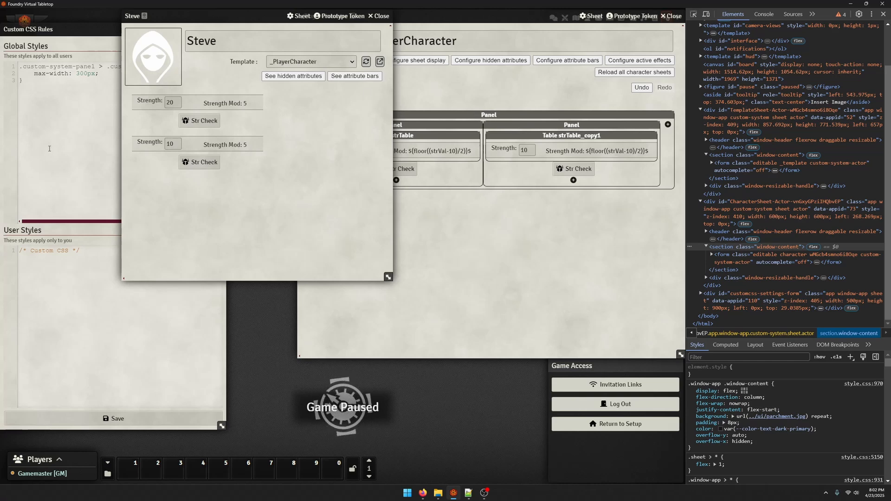
Widen the reloaded character sheet and check its two Strength panels against the template again
{"action": "left_click", "coordinate": [110, 166]}
{"action": "left_click", "coordinate": [302, 218]}
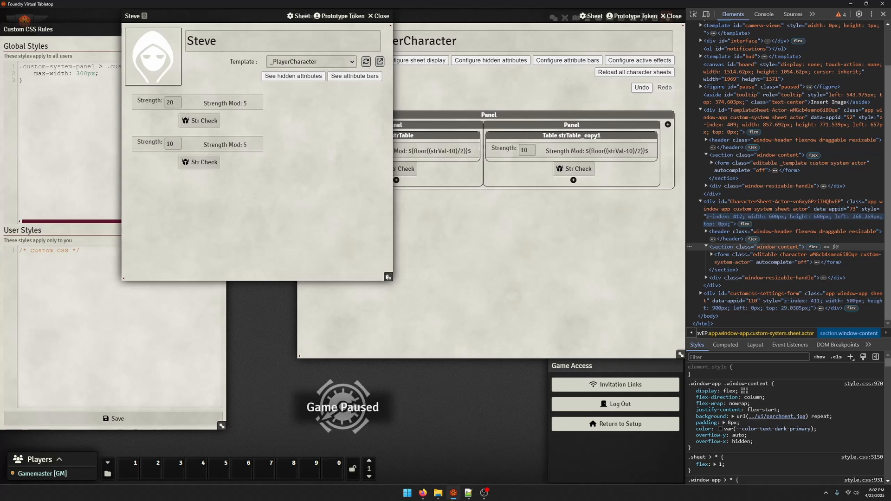
{"action": "left_click_drag", "start_coordinate": [388, 277], "coordinate": [431, 288]}
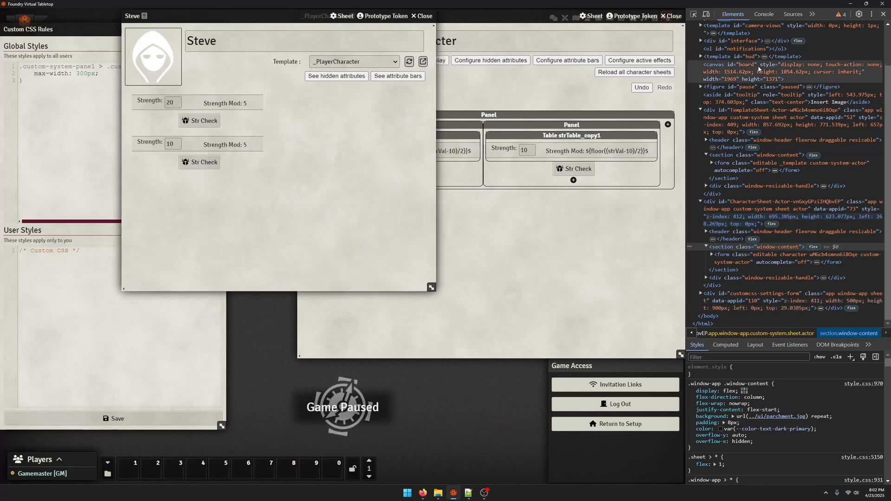
{"action": "left_click", "coordinate": [463, 168]}
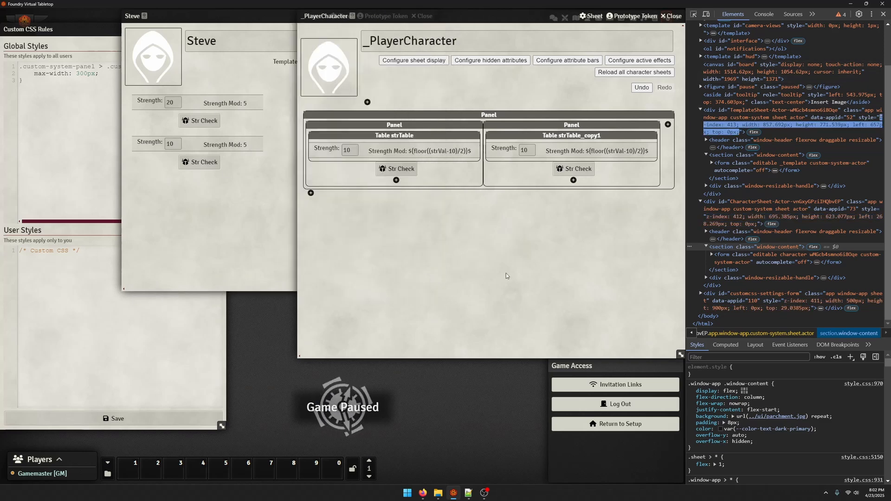
{"action": "left_click", "coordinate": [365, 251]}
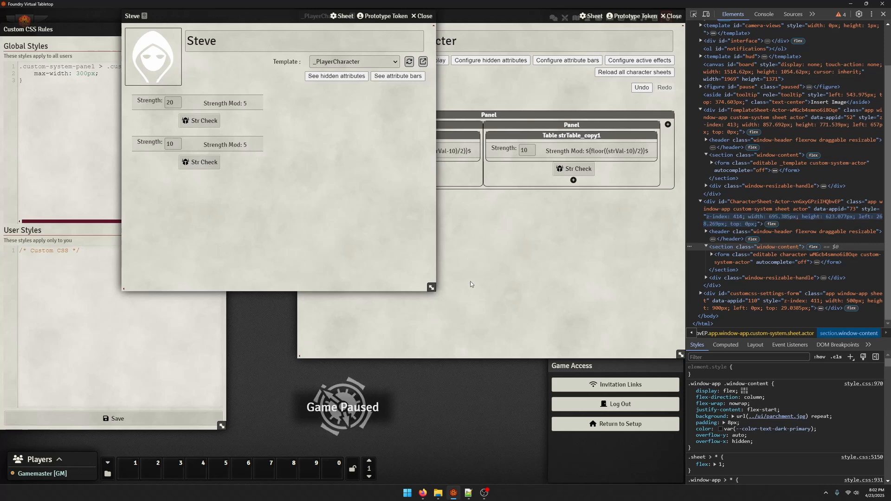
Inspect the character sheet's Strength panel and its enclosing custom_body panel in the developer tools, then widen the sheet further
{"action": "left_click", "coordinate": [694, 14]}
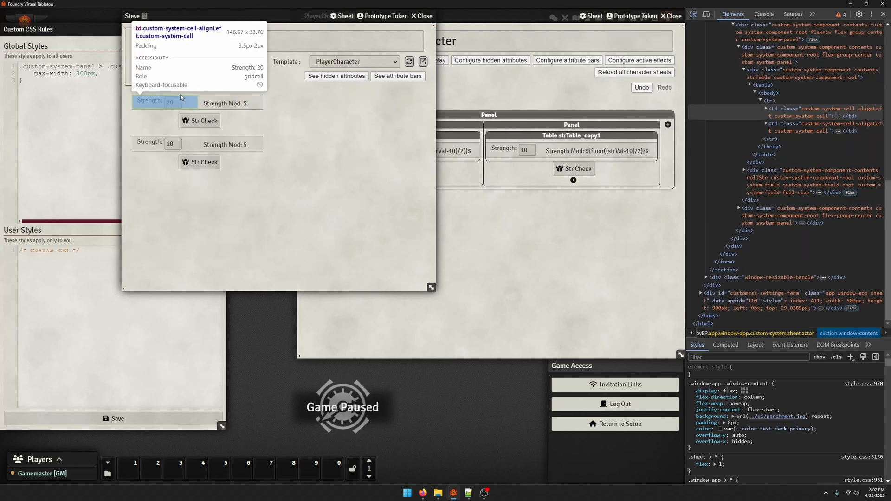
{"action": "left_click", "coordinate": [180, 94]}
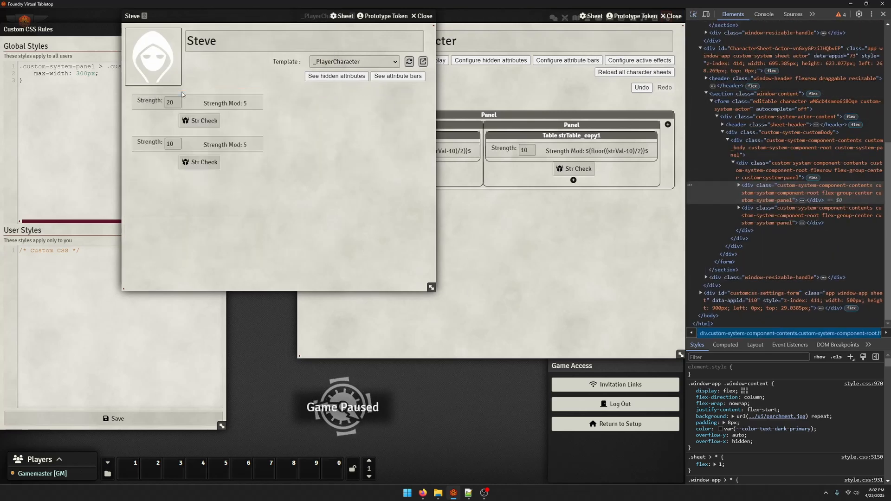
{"action": "left_click", "coordinate": [757, 153]}
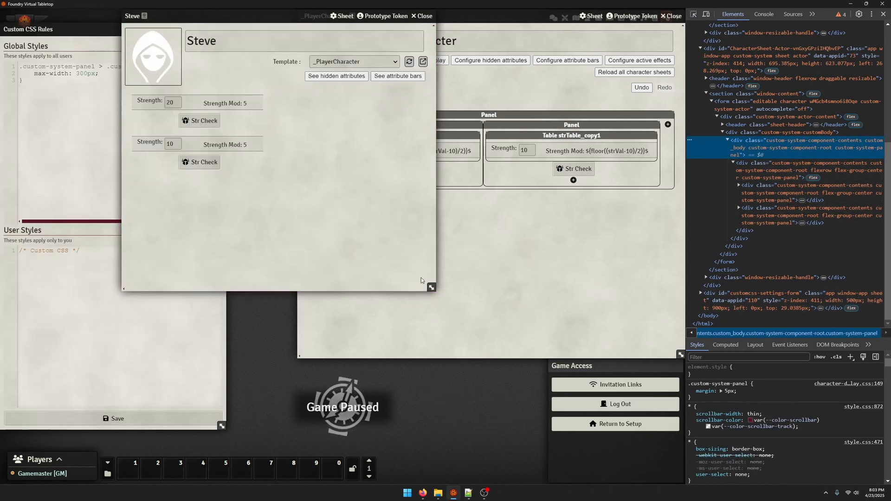
{"action": "left_click_drag", "start_coordinate": [431, 287], "coordinate": [510, 289]}
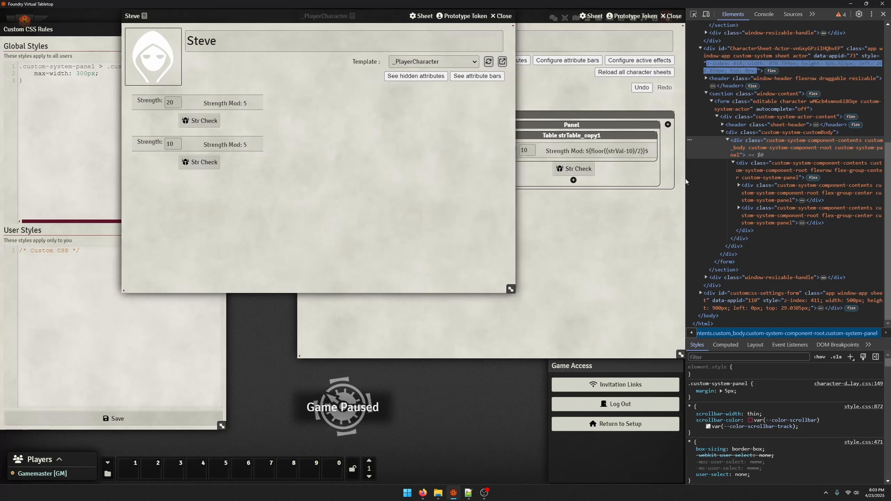
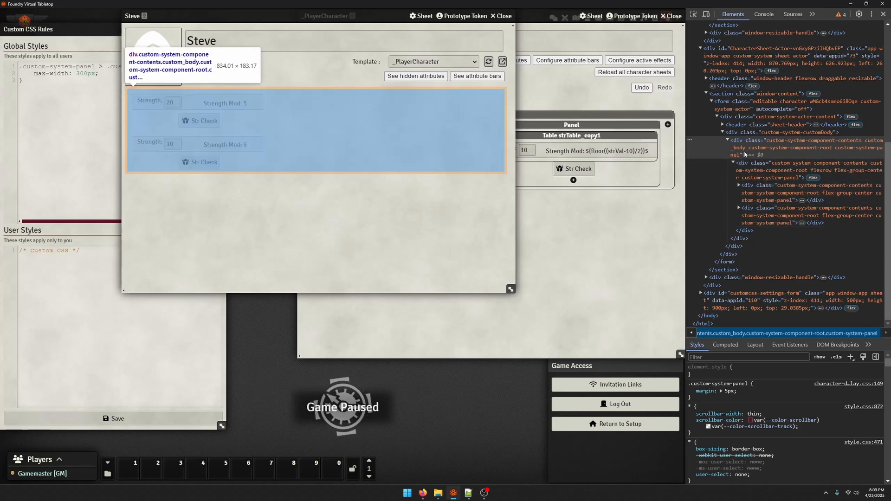
Try out different display values on the nested Strength panel's element in the developer tools, then clear the value
{"action": "left_click", "coordinate": [747, 174]}
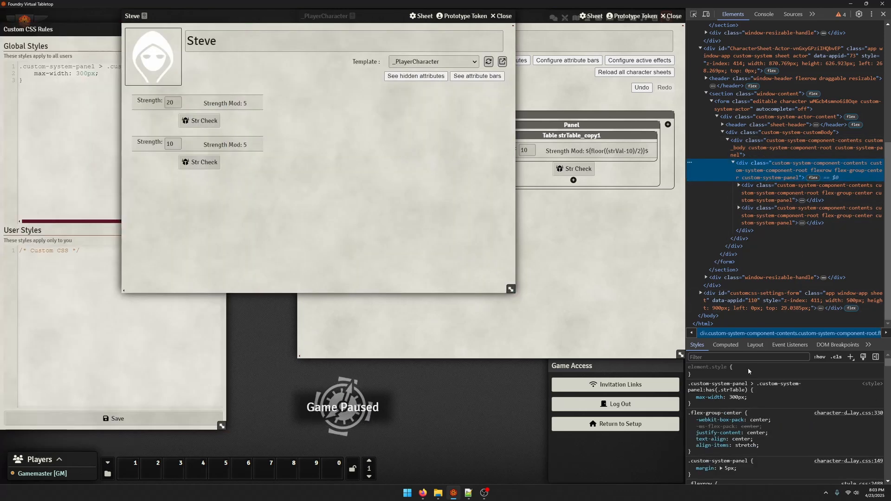
{"action": "left_click", "coordinate": [759, 401]}
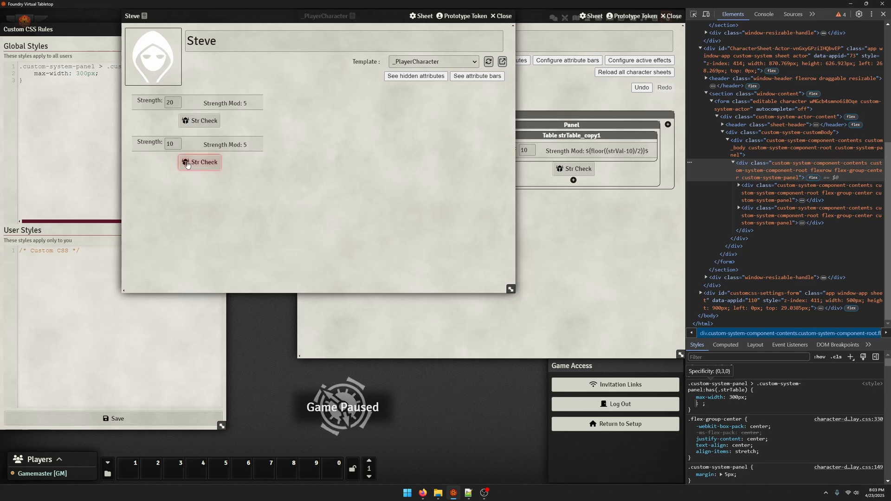
{"action": "type", "text": "displ"}
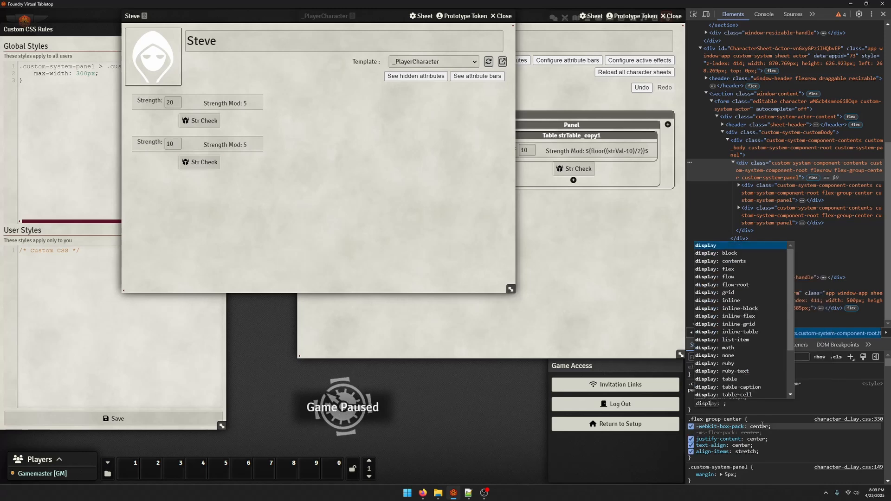
{"action": "key", "text": "Tab"}
{"action": "key", "text": "Down"}
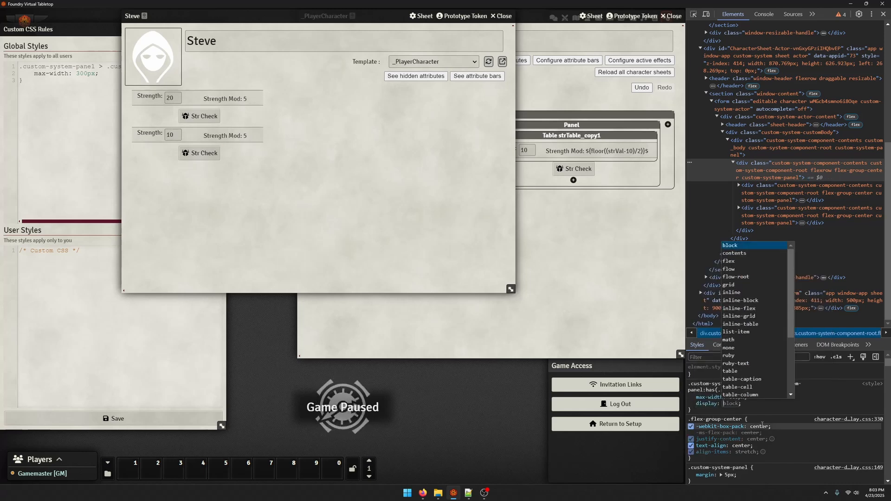
{"action": "key", "text": "Down"}
{"action": "key", "text": "Down"}
{"action": "key", "text": "Down"}
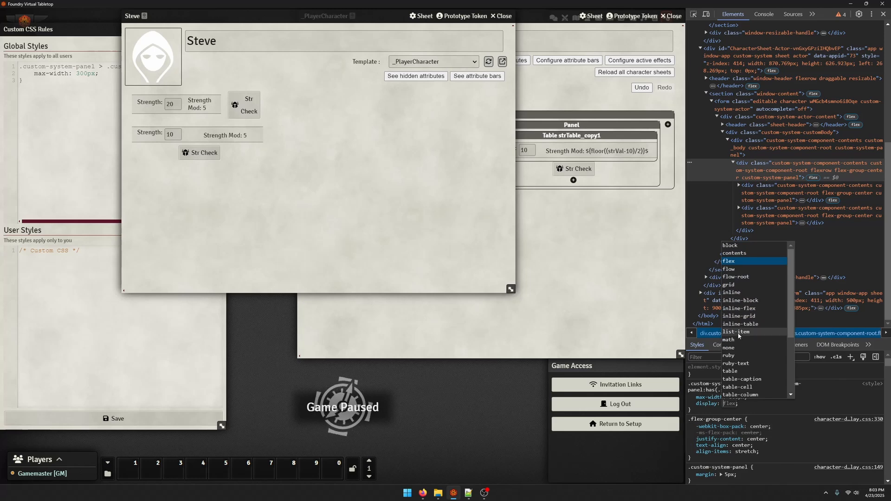
{"action": "key", "text": "Down"}
{"action": "key", "text": "Down"}
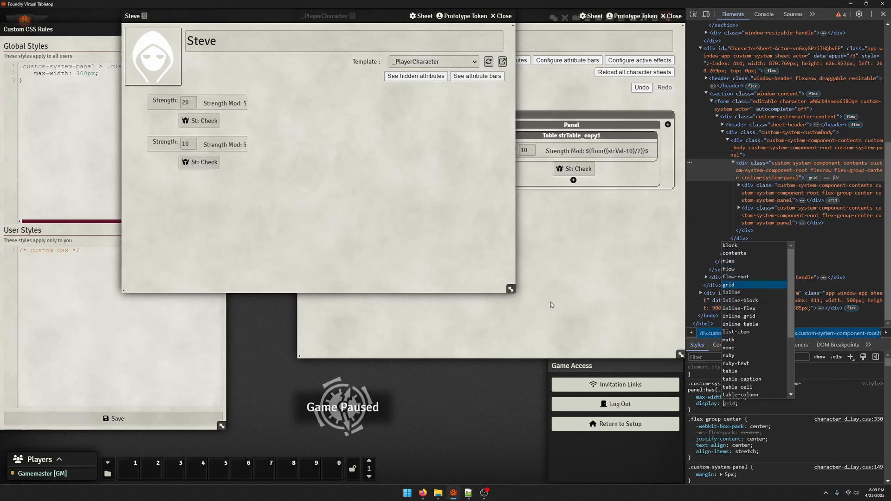
{"action": "key", "text": "Down"}
{"action": "key", "text": "Down"}
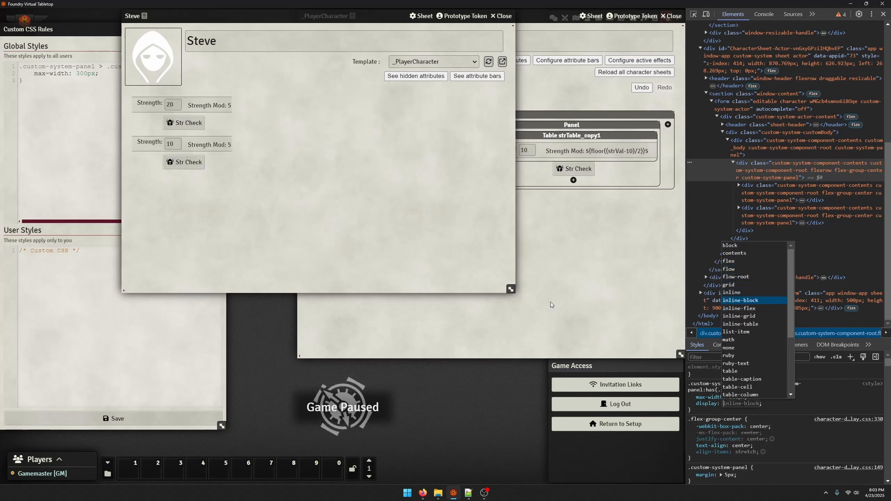
{"action": "key", "text": "Down"}
{"action": "key", "text": "Down"}
{"action": "key", "text": "Down"}
{"action": "key", "text": "Down"}
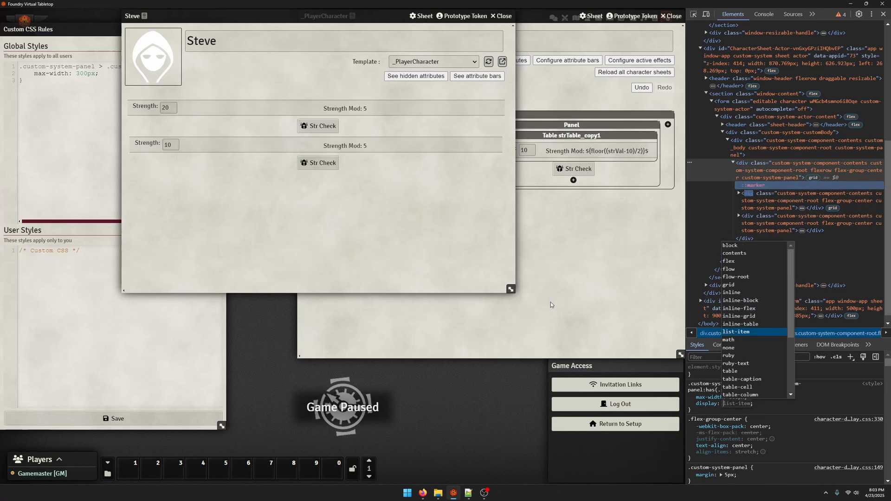
{"action": "key", "text": "Down"}
{"action": "key", "text": "Down"}
{"action": "key", "text": "Down"}
{"action": "key", "text": "Down"}
{"action": "key", "text": "Up"}
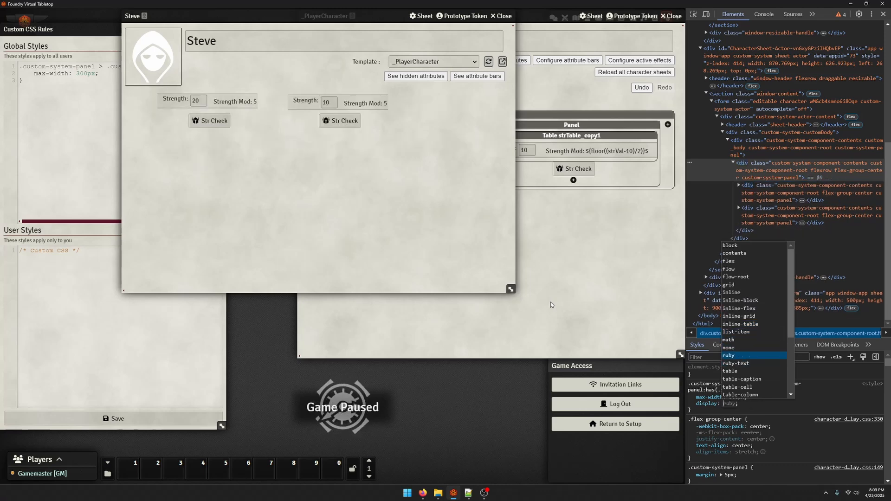
{"action": "key", "text": "Down"}
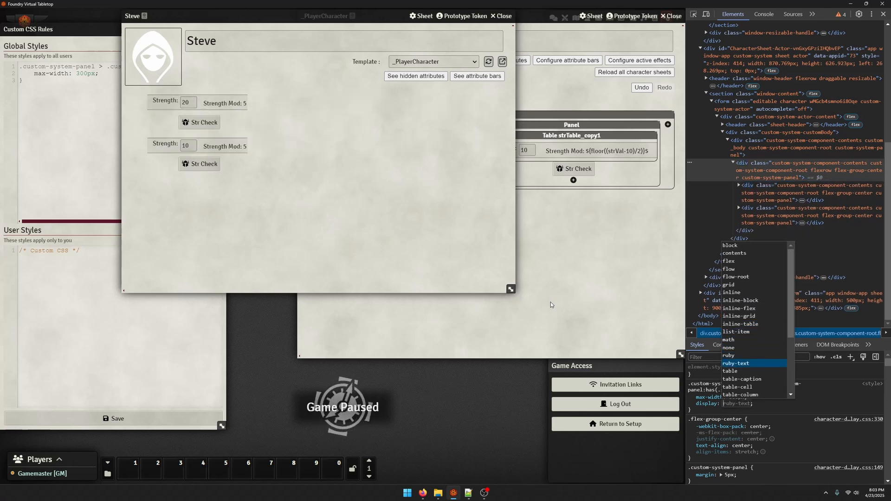
{"action": "key", "text": "Down"}
{"action": "key", "text": "Down"}
{"action": "key", "text": "Down"}
{"action": "key", "text": "Down"}
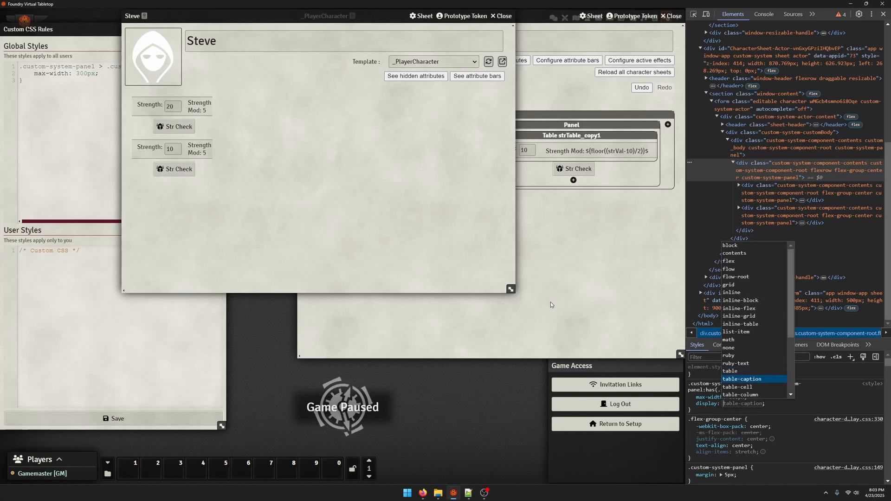
{"action": "key", "text": "Down"}
{"action": "key", "text": "Down"}
{"action": "key", "text": "Down"}
{"action": "key", "text": "Down"}
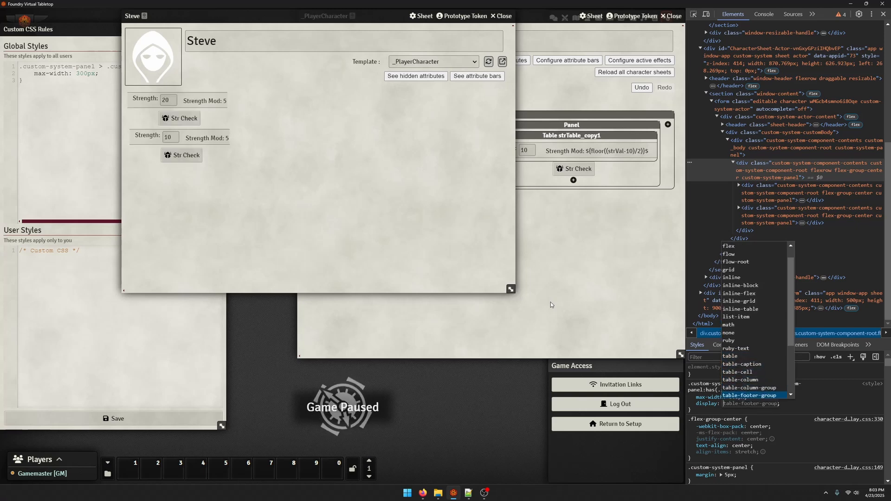
{"action": "key", "text": "Down"}
{"action": "key", "text": "Down"}
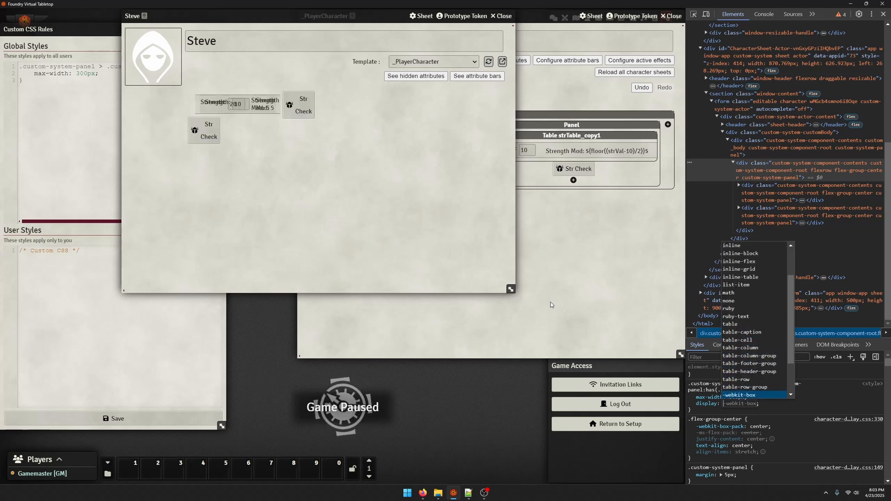
{"action": "key", "text": "Down"}
{"action": "key", "text": "Down"}
{"action": "key", "text": "Down"}
{"action": "key", "text": "Down"}
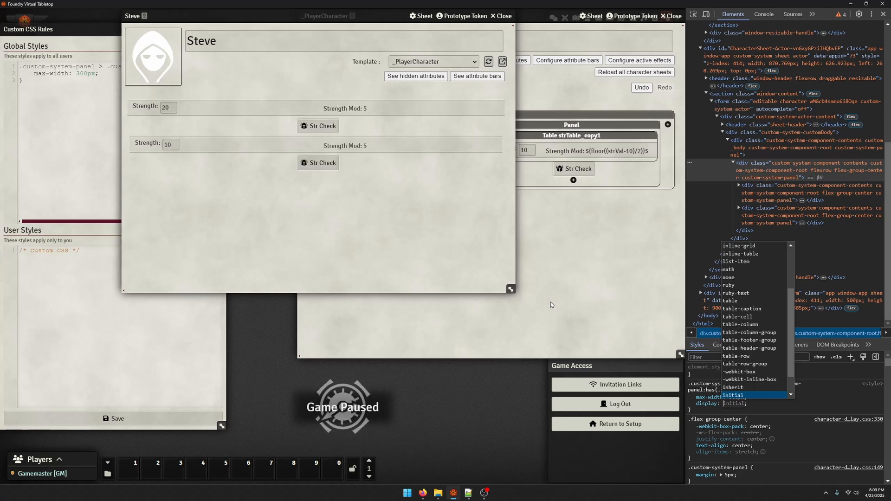
{"action": "key", "text": "Down"}
{"action": "key", "text": "Down"}
{"action": "key", "text": "Down"}
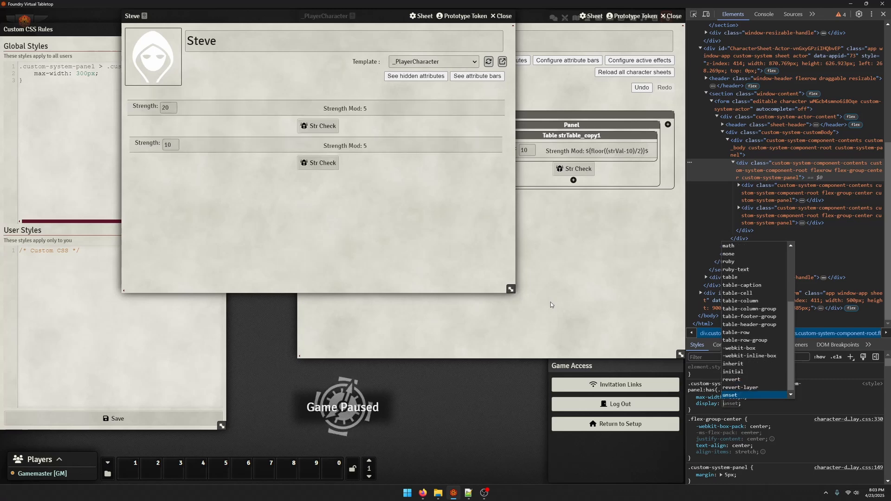
{"action": "key", "text": "Down"}
{"action": "key", "text": "Down"}
{"action": "key", "text": "Down"}
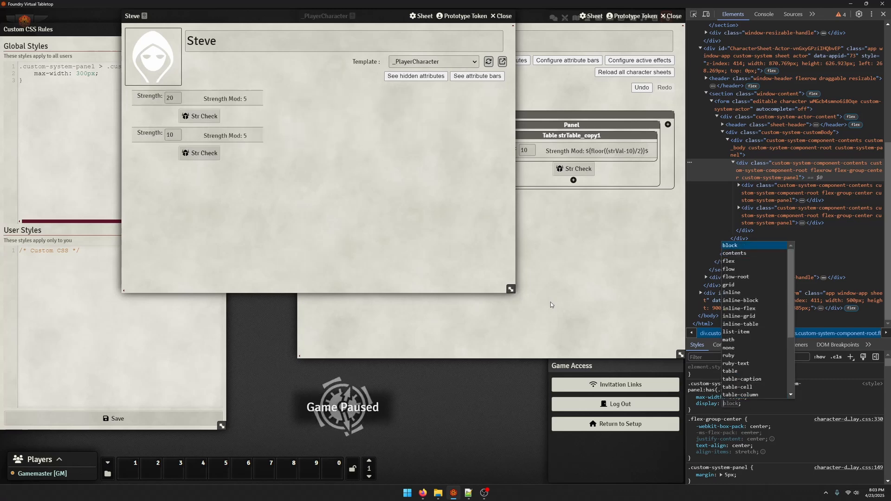
{"action": "key", "text": "Up"}
{"action": "key", "text": "Up"}
{"action": "key", "text": "Up"}
{"action": "key", "text": "Up"}
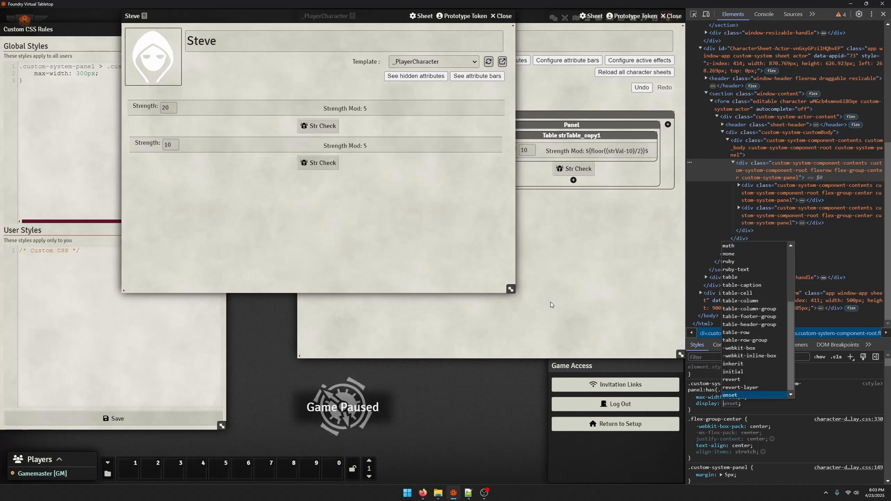
{"action": "key", "text": "BackSpace"}
Set the template's outer panel layout to Grid of 2 columns and save the component
{"action": "left_click", "coordinate": [528, 141]}
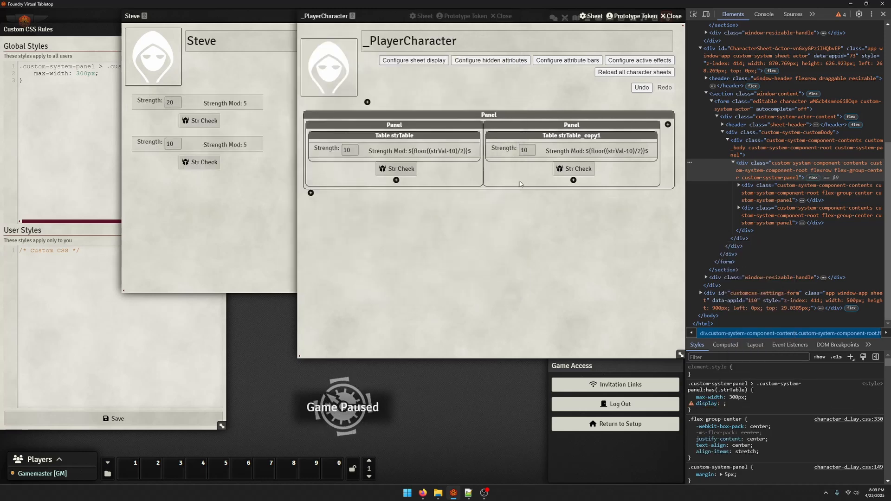
{"action": "left_click", "coordinate": [457, 156]}
{"action": "left_click", "coordinate": [336, 266]}
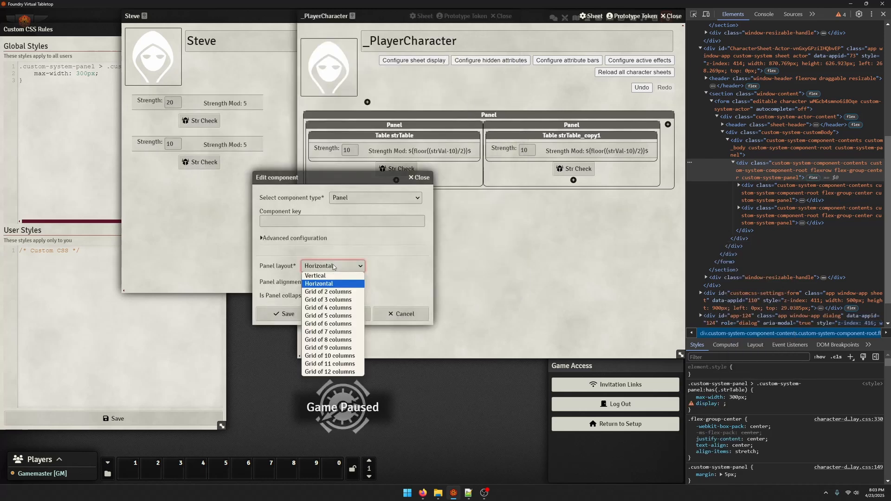
{"action": "left_click", "coordinate": [328, 295]}
{"action": "left_click", "coordinate": [283, 314]}
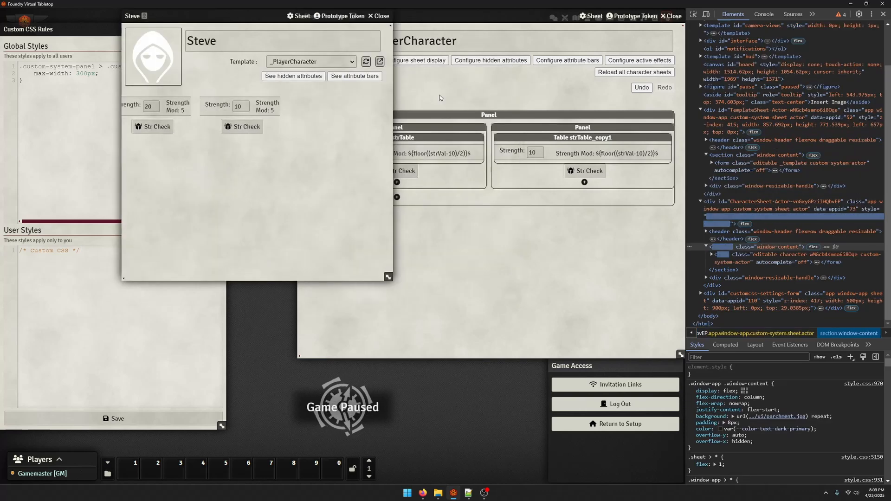
Reopen the outer panel's settings to review its layout, then bring the character sheet forward and reposition it
{"action": "left_click", "coordinate": [538, 208]}
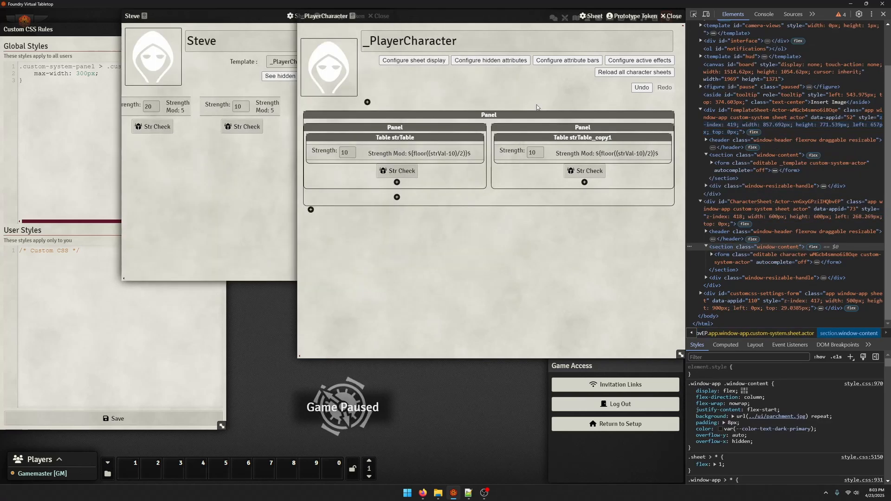
{"action": "left_click", "coordinate": [483, 117]}
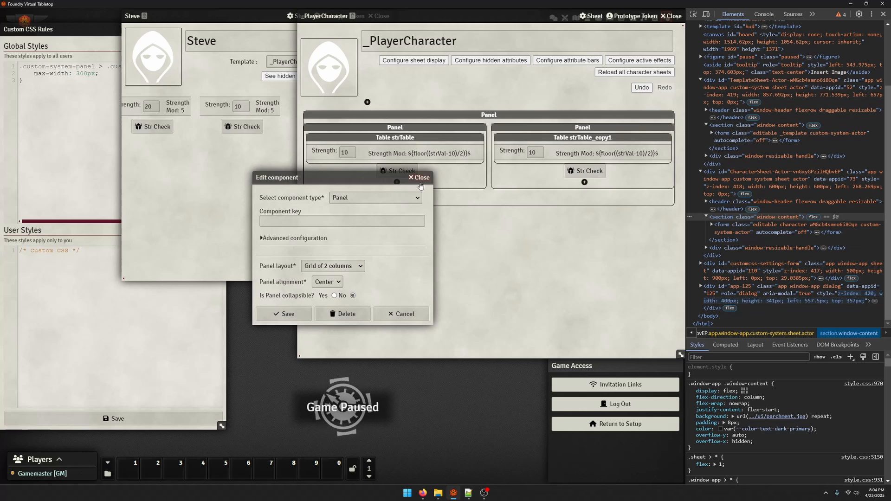
{"action": "key", "text": "Escape"}
{"action": "left_click", "coordinate": [113, 250]}
{"action": "left_click", "coordinate": [335, 236]}
{"action": "left_click", "coordinate": [272, 185]}
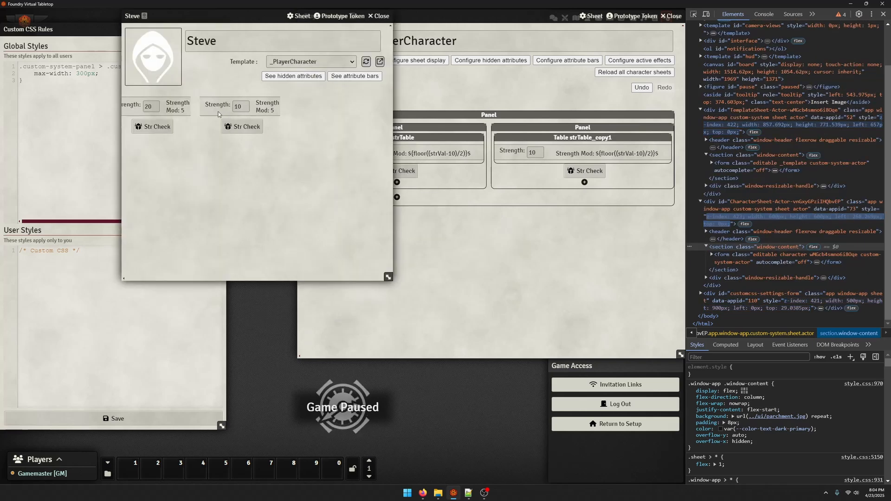
{"action": "left_click_drag", "start_coordinate": [272, 9], "coordinate": [293, 29]}
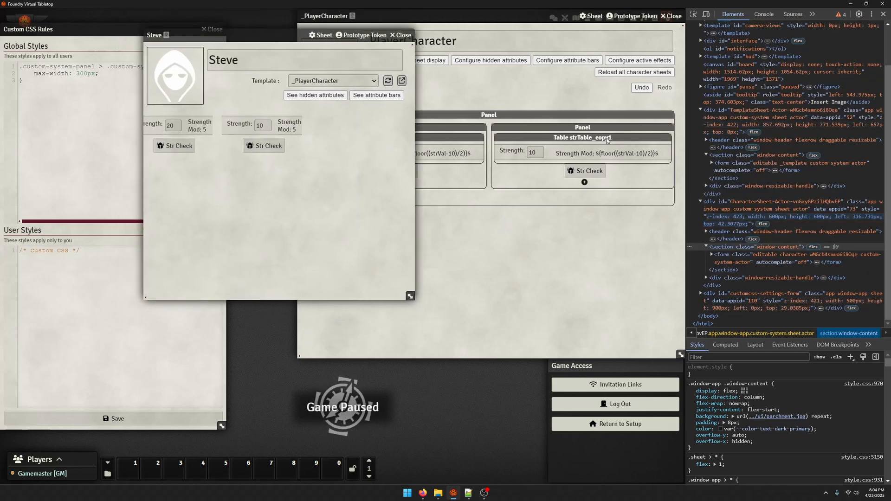
Inspect the character sheet's custom_body and grid panel elements and review their styles in the developer tools
{"action": "left_click", "coordinate": [693, 13]}
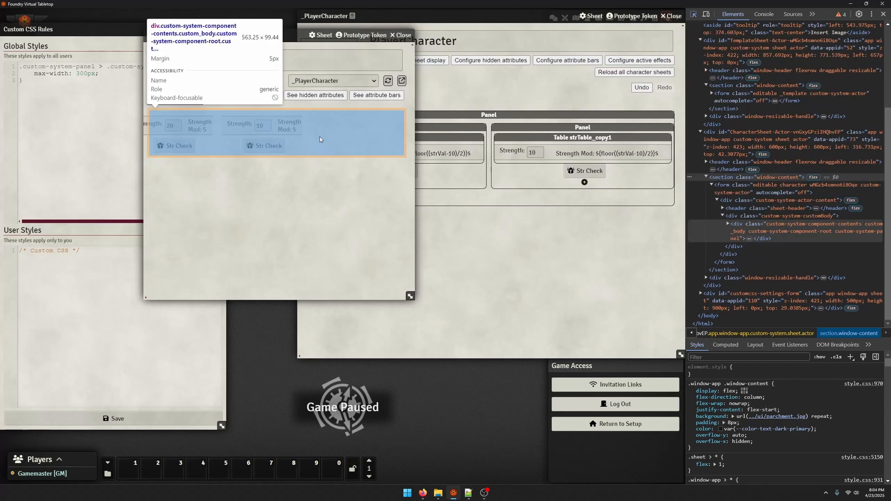
{"action": "left_click", "coordinate": [333, 132]}
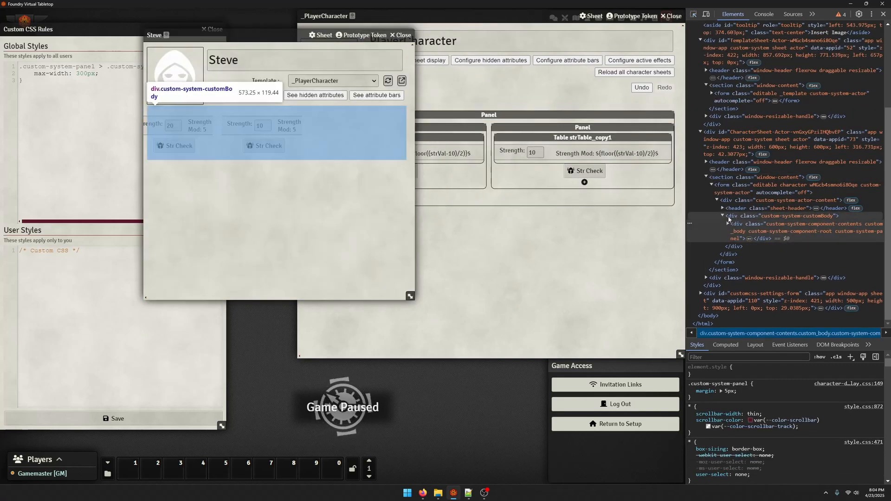
{"action": "left_click", "coordinate": [731, 226]}
{"action": "scroll", "coordinate": [745, 423], "scroll_direction": "down", "scroll_amount": 1}
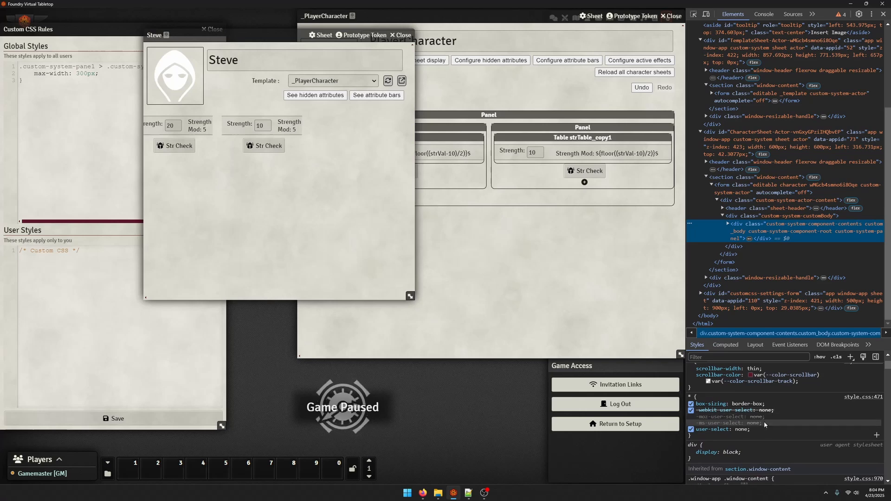
{"action": "scroll", "coordinate": [761, 427], "scroll_direction": "down", "scroll_amount": 4}
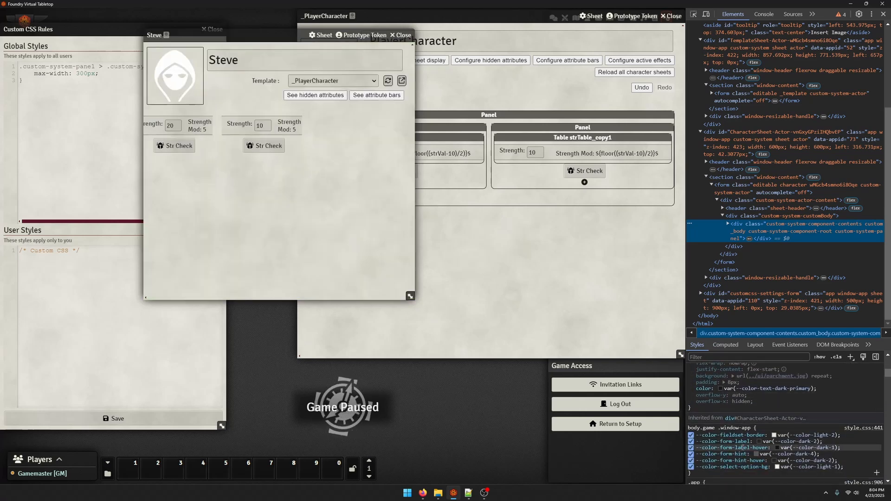
{"action": "scroll", "coordinate": [742, 447], "scroll_direction": "down", "scroll_amount": 5}
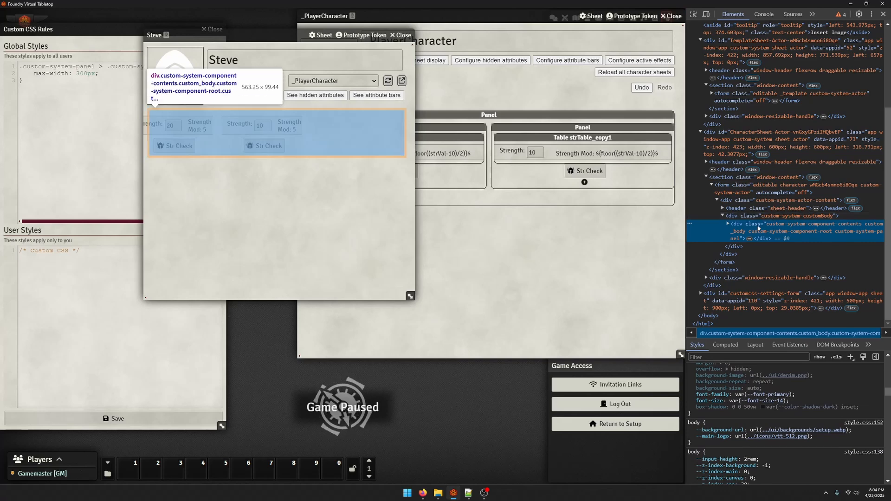
{"action": "left_click", "coordinate": [728, 224]}
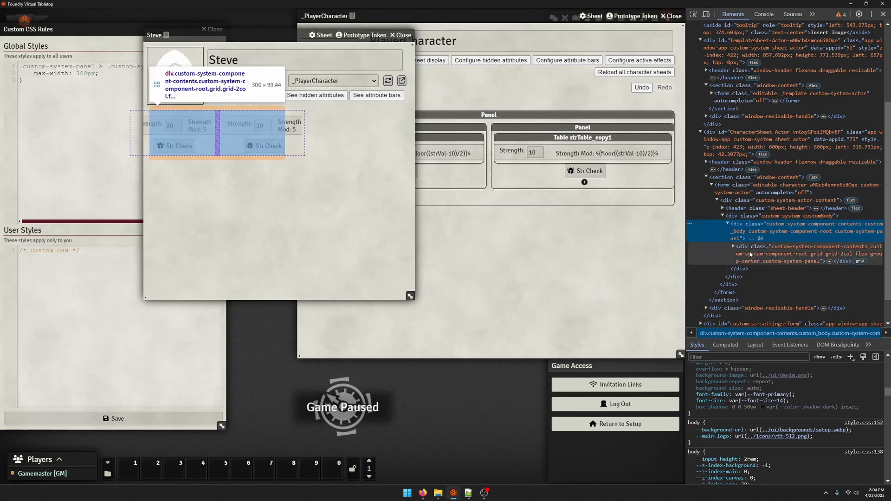
{"action": "left_click", "coordinate": [748, 252]}
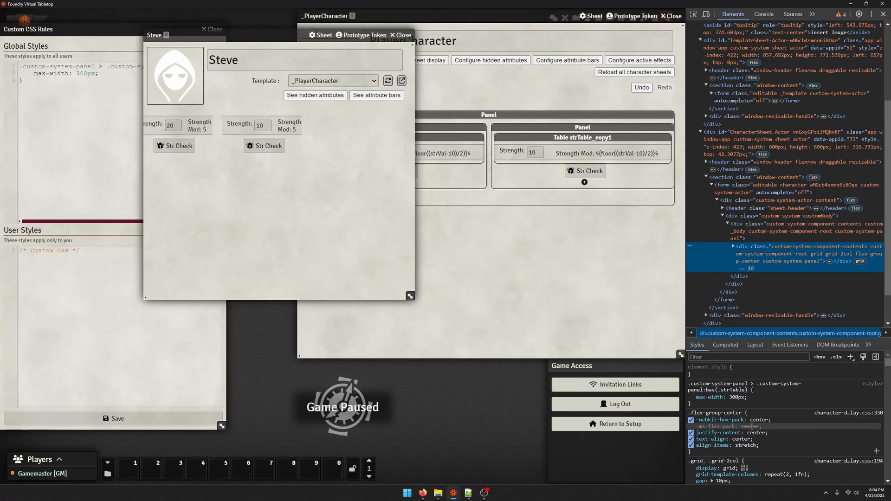
{"action": "scroll", "coordinate": [747, 428], "scroll_direction": "down", "scroll_amount": 2}
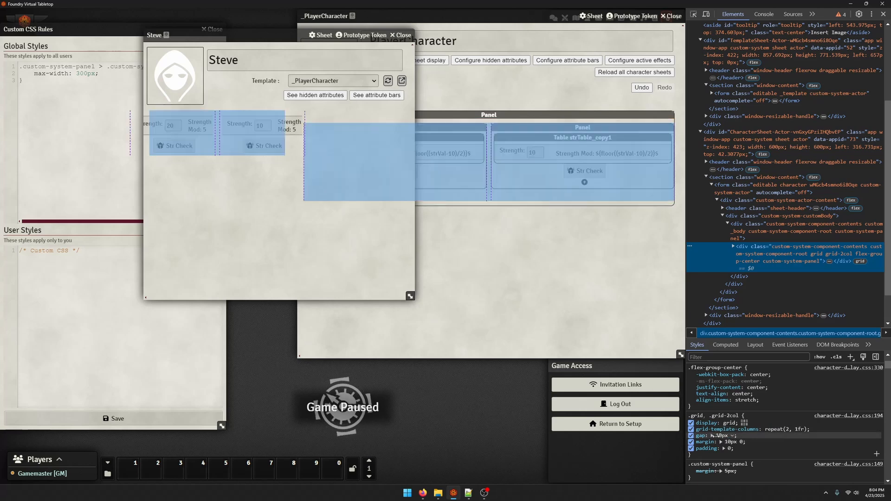
{"action": "scroll", "coordinate": [754, 411], "scroll_direction": "up", "scroll_amount": 2}
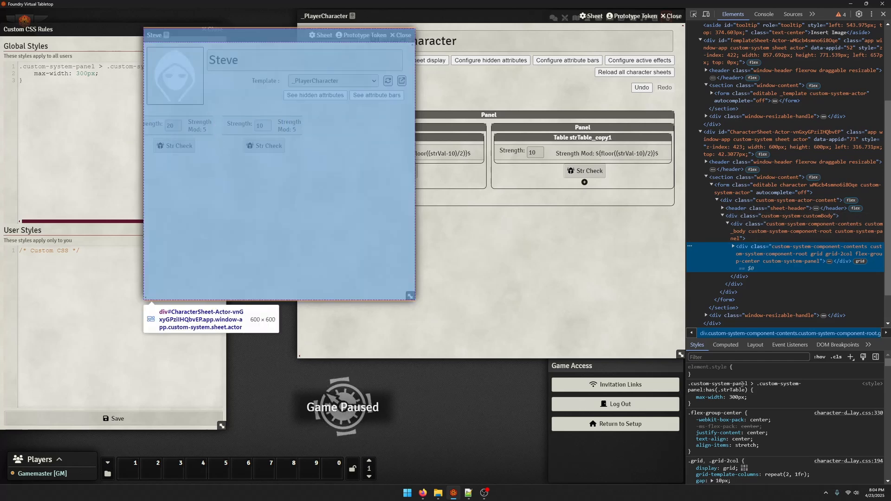
Add an inline width of 100% to the character sheet's grid panel element in the developer tools
{"action": "left_click", "coordinate": [754, 368]}
{"action": "type", "text": "width:f"}
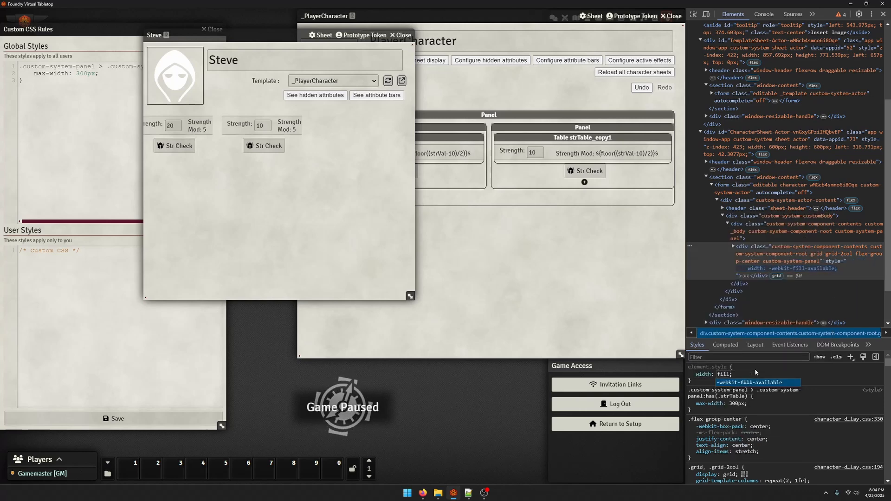
{"action": "key", "text": "BackSpace"}
{"action": "type", "text": "100%"}
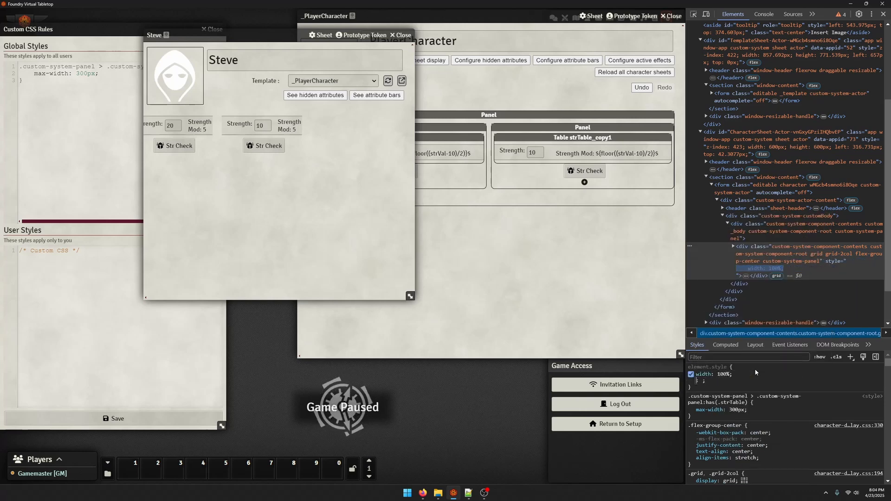
Add an inline min-width of 100% to the character sheet's grid panel element in the developer tools
{"action": "key", "text": "Return"}
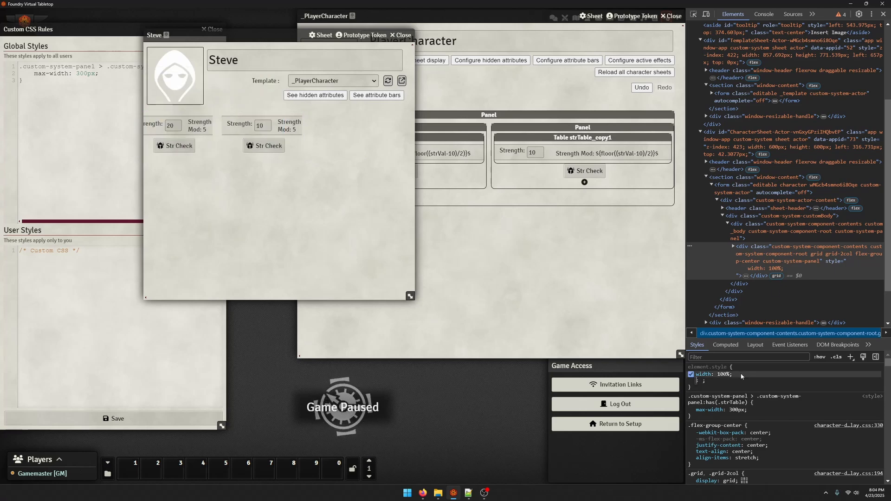
{"action": "type", "text": "min-width"}
{"action": "key", "text": "Tab"}
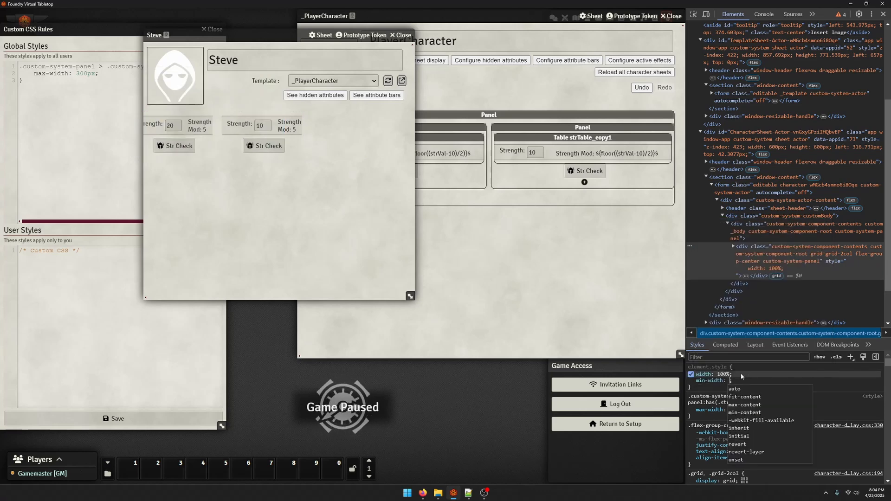
{"action": "type", "text": "100%"}
{"action": "key", "text": "Return"}
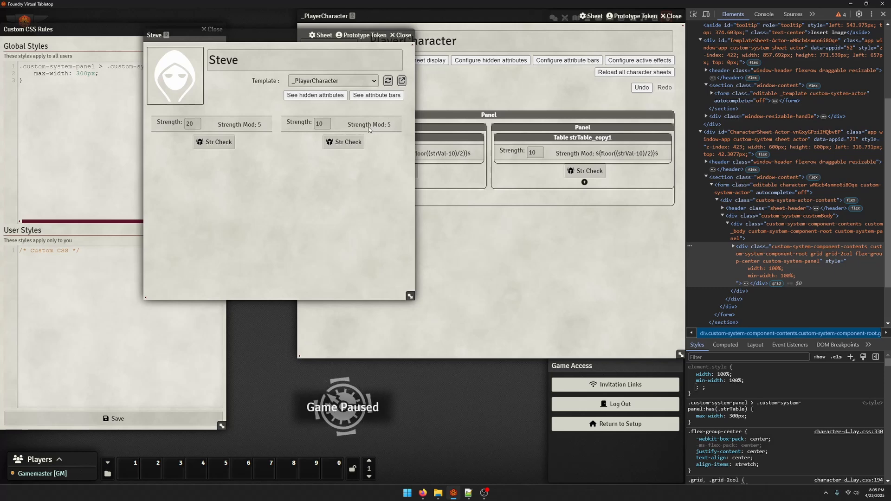
Add an inline grid-template-columns property set to 75% 25% on the grid panel element
{"action": "scroll", "coordinate": [734, 409], "scroll_direction": "down", "scroll_amount": 1}
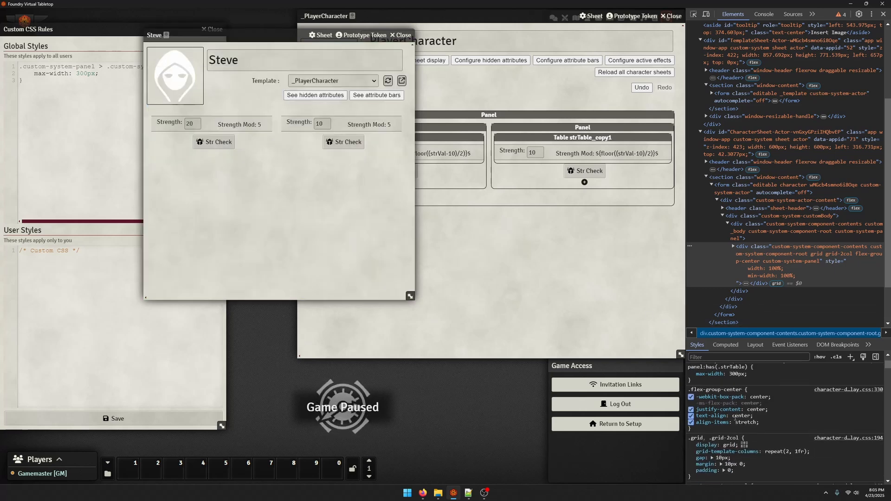
{"action": "scroll", "coordinate": [734, 408], "scroll_direction": "up", "scroll_amount": 1}
{"action": "left_click", "coordinate": [753, 380]}
{"action": "left_click", "coordinate": [752, 381]}
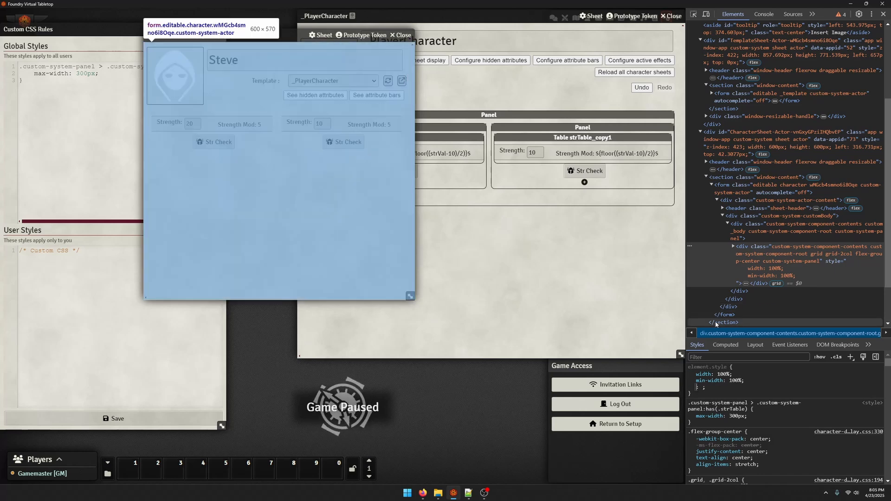
{"action": "type", "text": "grid-"}
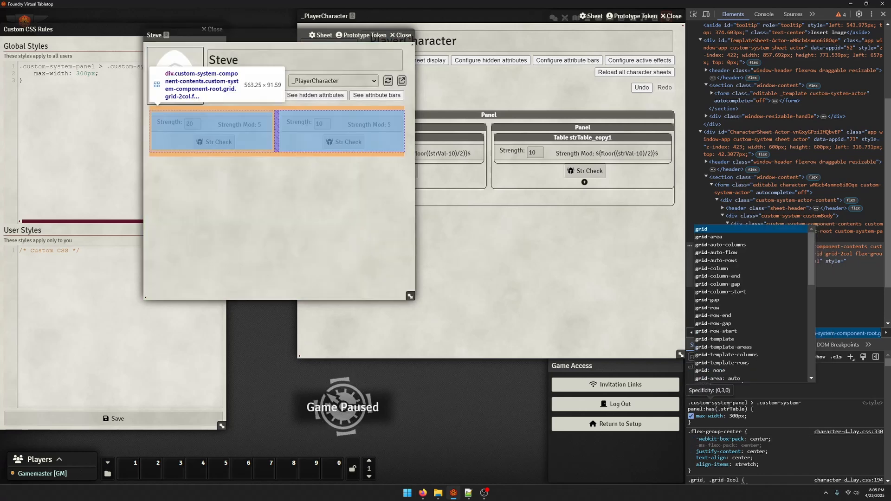
{"action": "type", "text": "ro"}
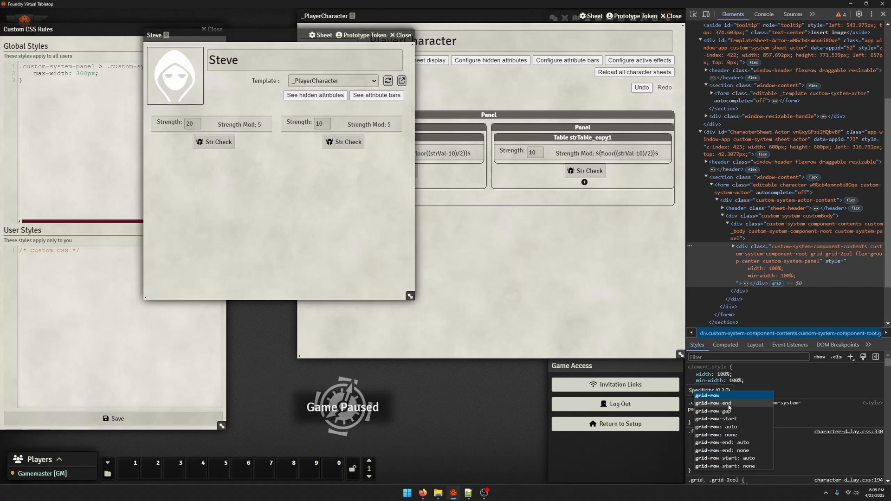
{"action": "key", "text": "BackSpace"}
{"action": "key", "text": "BackSpace"}
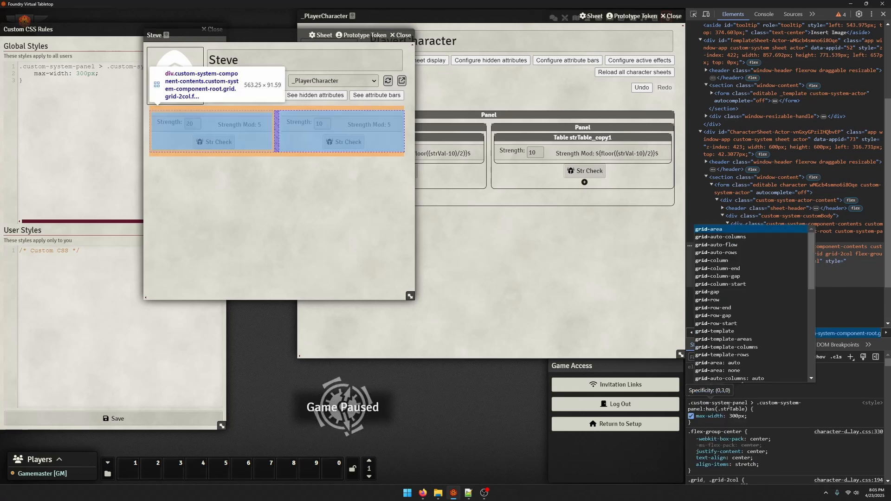
{"action": "scroll", "coordinate": [765, 278], "scroll_direction": "down", "scroll_amount": 4}
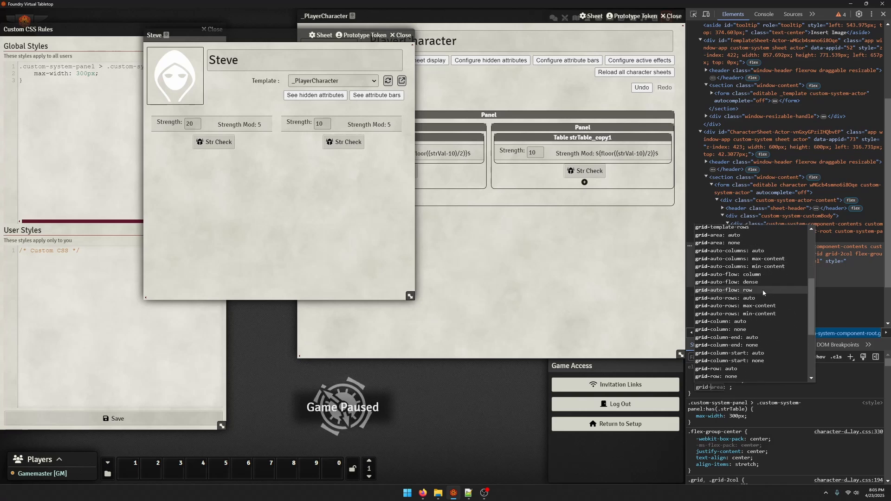
{"action": "scroll", "coordinate": [763, 292], "scroll_direction": "down", "scroll_amount": 3}
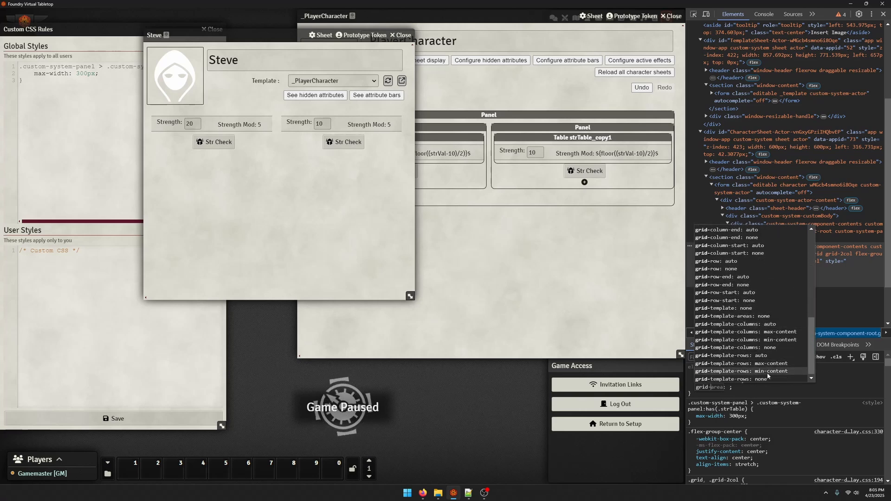
{"action": "scroll", "coordinate": [759, 341], "scroll_direction": "up", "scroll_amount": 2}
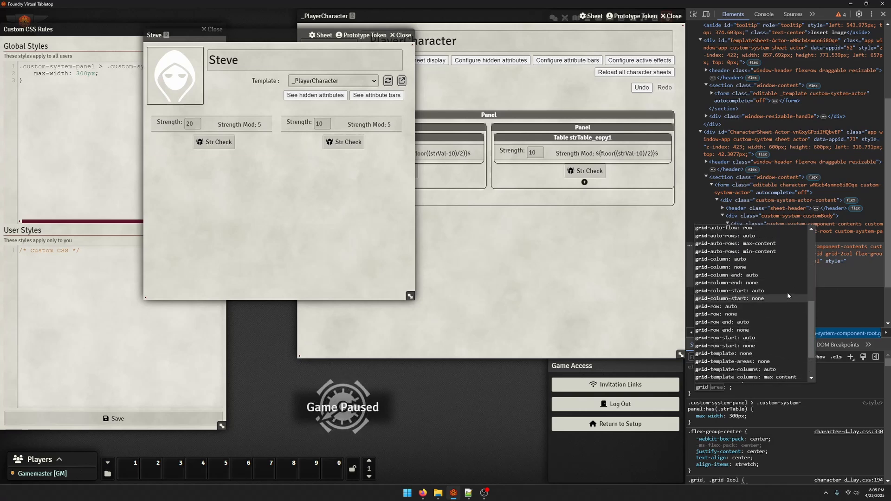
{"action": "scroll", "coordinate": [757, 311], "scroll_direction": "up", "scroll_amount": 2}
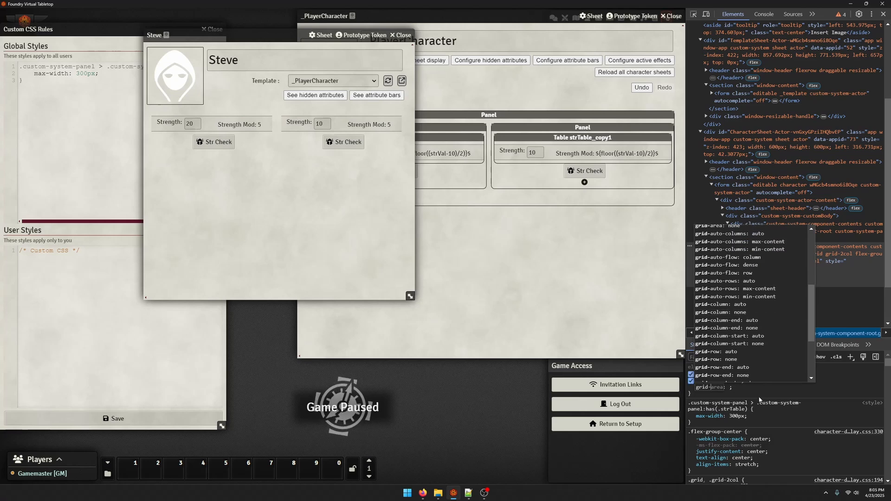
{"action": "scroll", "coordinate": [758, 320], "scroll_direction": "up", "scroll_amount": 1}
{"action": "scroll", "coordinate": [758, 325], "scroll_direction": "up", "scroll_amount": 3}
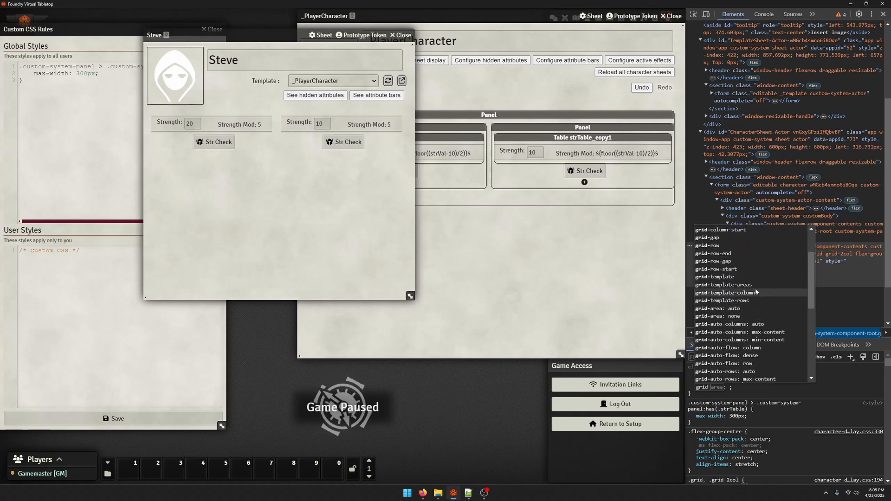
{"action": "left_click", "coordinate": [755, 289]}
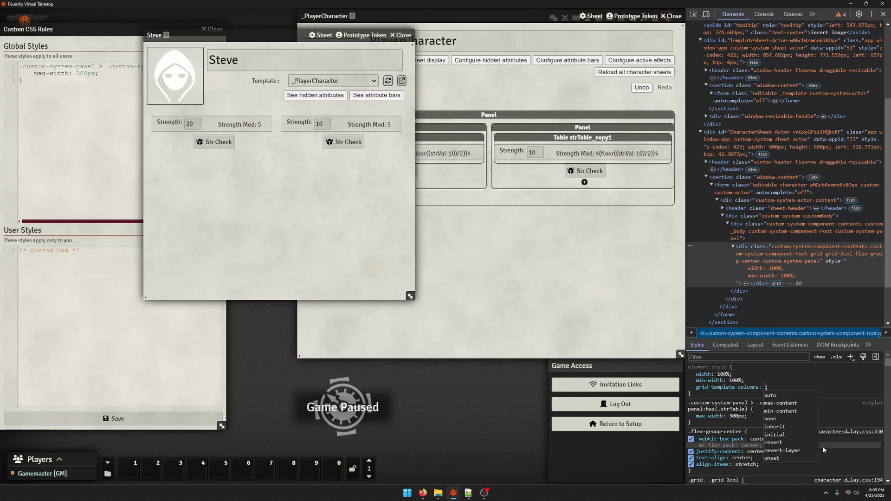
{"action": "type", "text": "75%"}
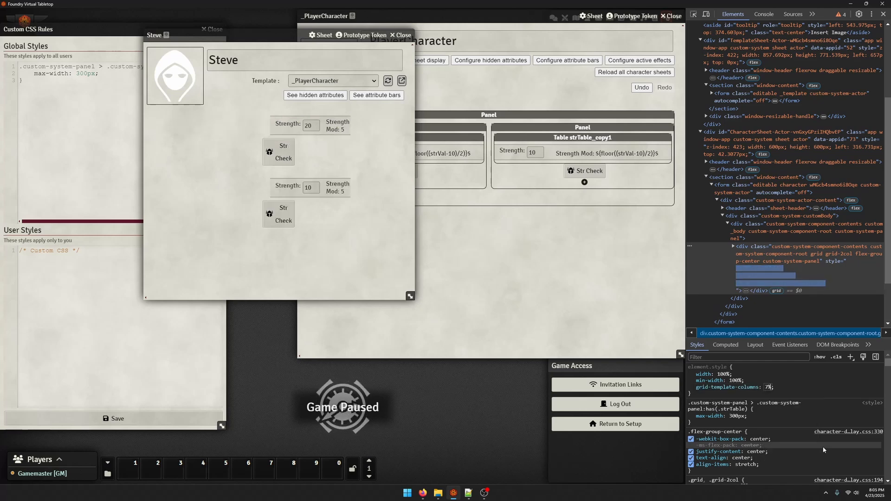
{"action": "type", "text": " 25%"}
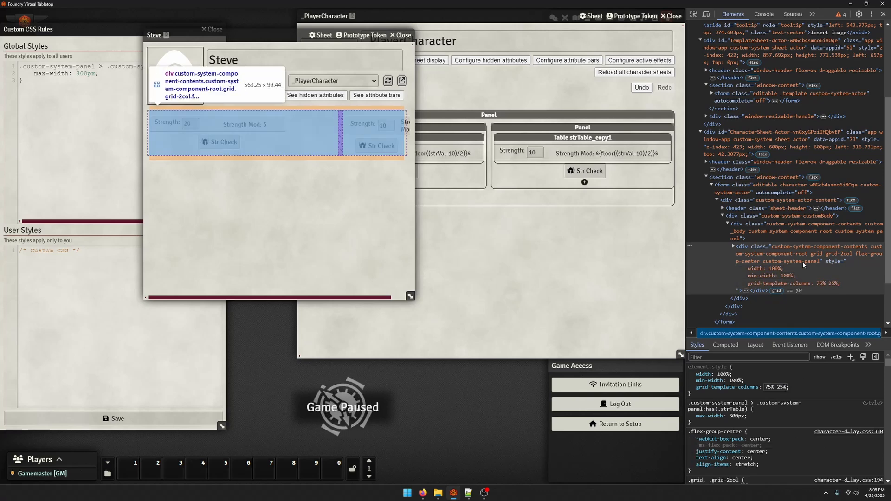
Change the grid panel's grid-template-columns to 60% 40%
{"action": "key", "text": "BackSpace"}
{"action": "key", "text": "BackSpace"}
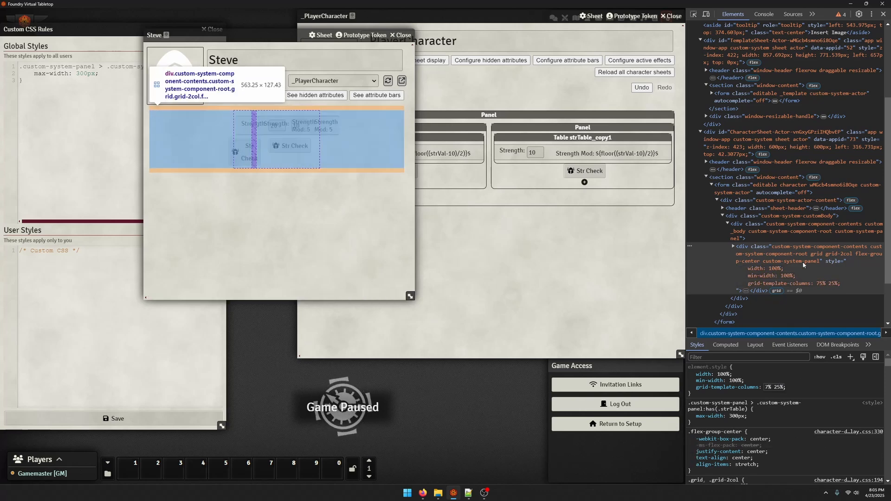
{"action": "type", "text": "60"}
{"action": "key", "text": "Right"}
{"action": "key", "text": "Right"}
{"action": "key", "text": "Right"}
{"action": "key", "text": "Right"}
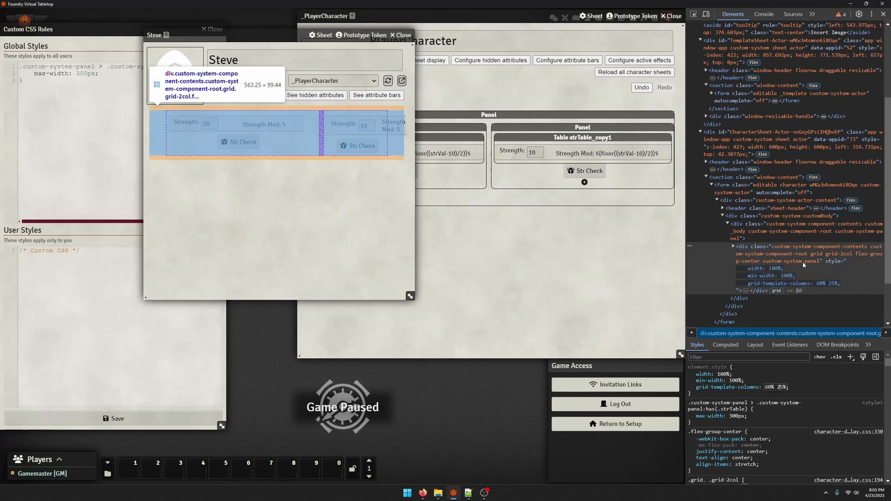
{"action": "key", "text": "BackSpace"}
{"action": "key", "text": "BackSpace"}
{"action": "type", "text": "40"}
{"action": "key", "text": "Return"}
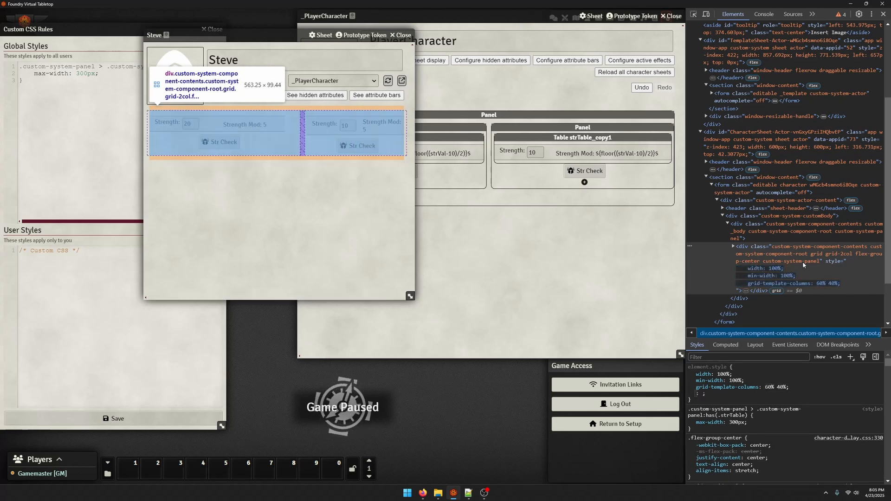
Reload the game and reopen Steve's character sheet from the actors directory
{"action": "left_click", "coordinate": [76, 84]}
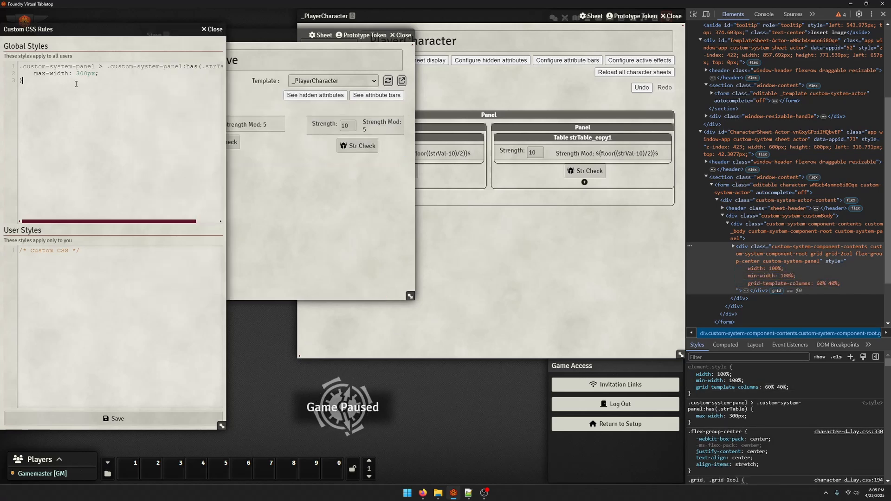
{"action": "left_click", "coordinate": [360, 232]}
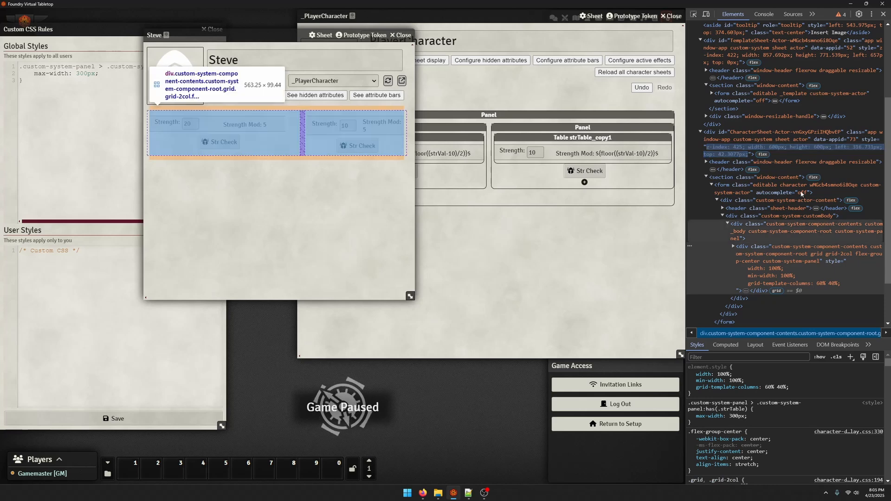
{"action": "key", "text": "F5"}
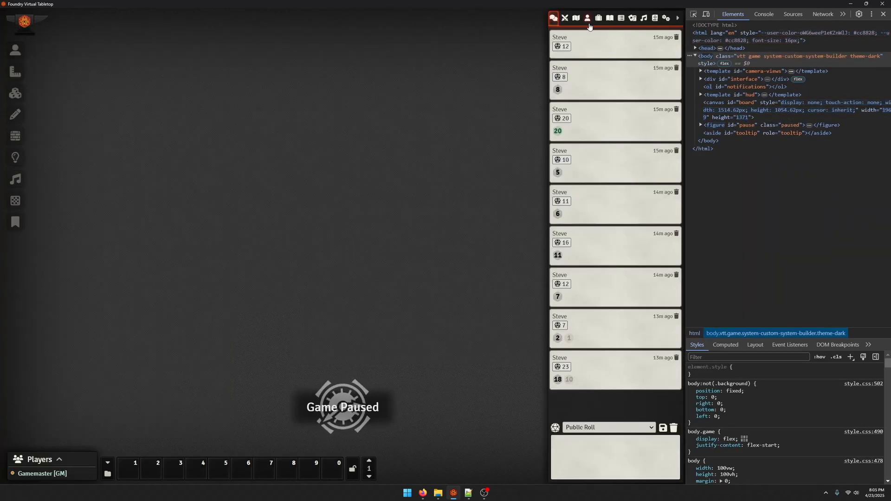
{"action": "left_click", "coordinate": [584, 19]}
{"action": "left_click", "coordinate": [585, 72]}
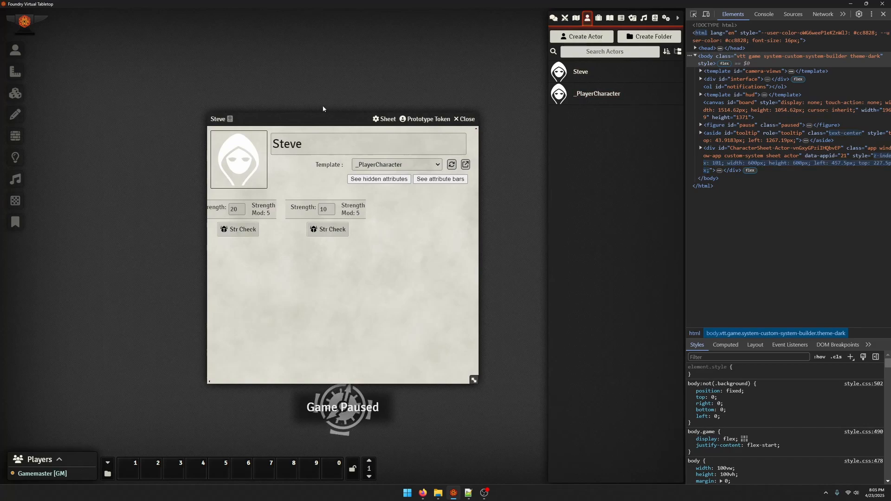
Close the developer tools, open the Custom CSS Rules editor from game settings, and arrange it beside Steve's sheet
{"action": "left_click_drag", "start_coordinate": [335, 120], "coordinate": [372, 47]}
{"action": "left_click", "coordinate": [666, 18]}
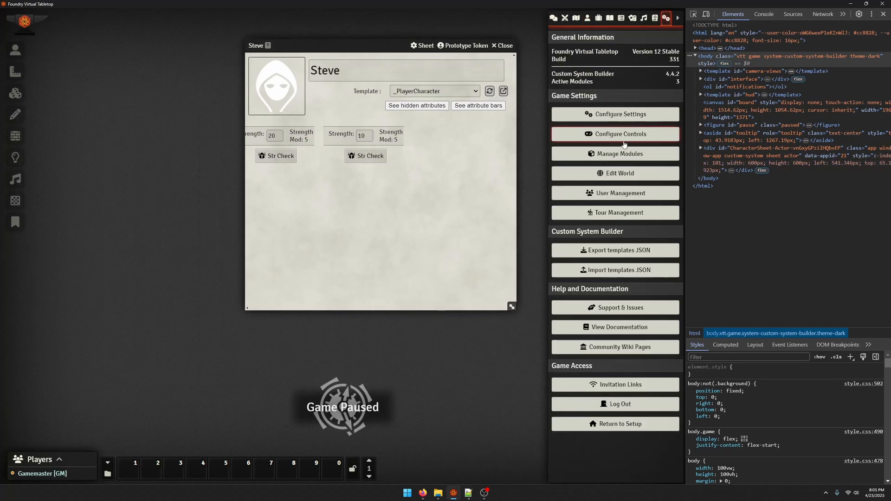
{"action": "left_click", "coordinate": [621, 114]}
{"action": "key", "text": "F12"}
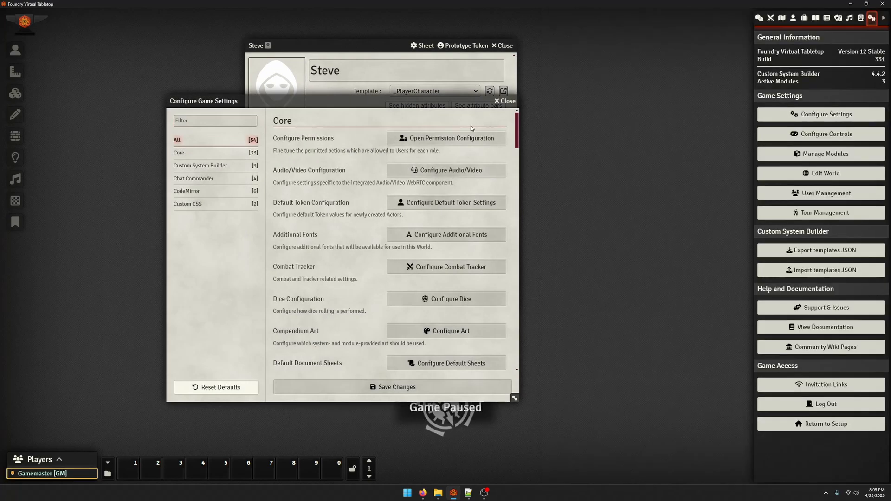
{"action": "left_click", "coordinate": [229, 203]}
{"action": "left_click", "coordinate": [461, 138]}
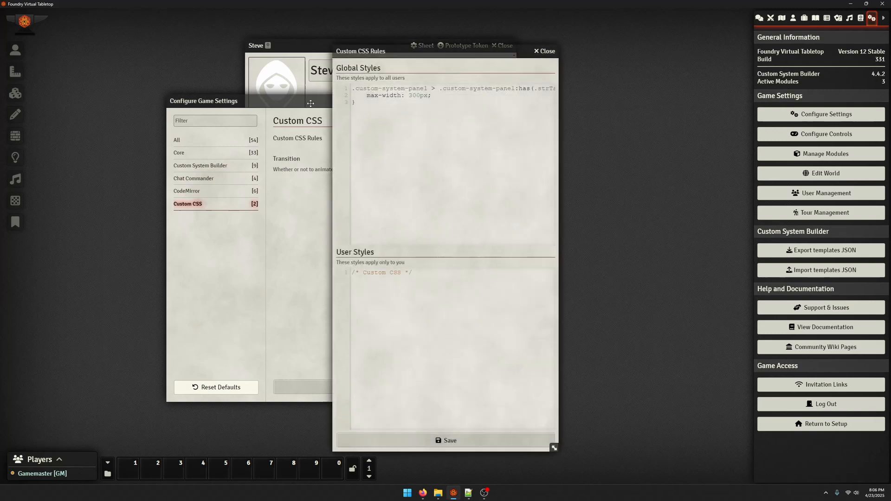
{"action": "left_click_drag", "start_coordinate": [326, 98], "coordinate": [464, 148]}
{"action": "left_click", "coordinate": [635, 153]}
{"action": "left_click_drag", "start_coordinate": [435, 52], "coordinate": [127, 41]}
{"action": "left_click_drag", "start_coordinate": [389, 45], "coordinate": [474, 46]}
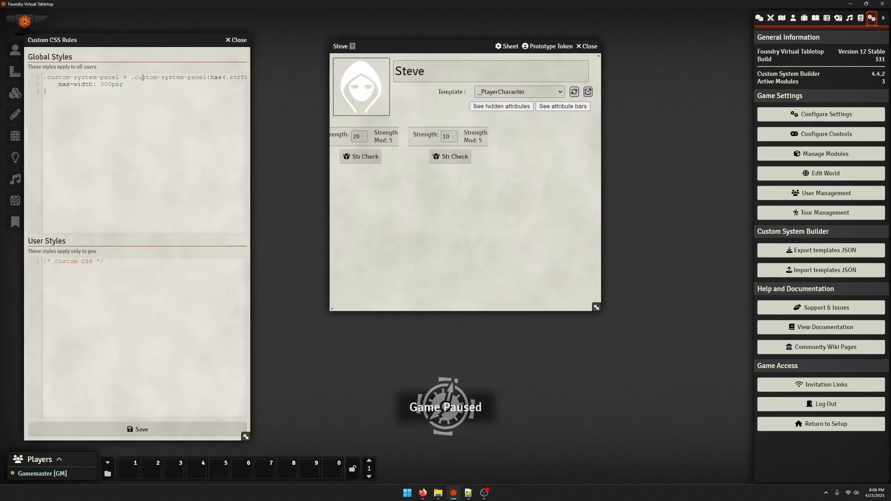
Try pasting the .custom-system-panel selector on a new line of the global styles
{"action": "left_click_drag", "start_coordinate": [123, 84], "coordinate": [29, 89]}
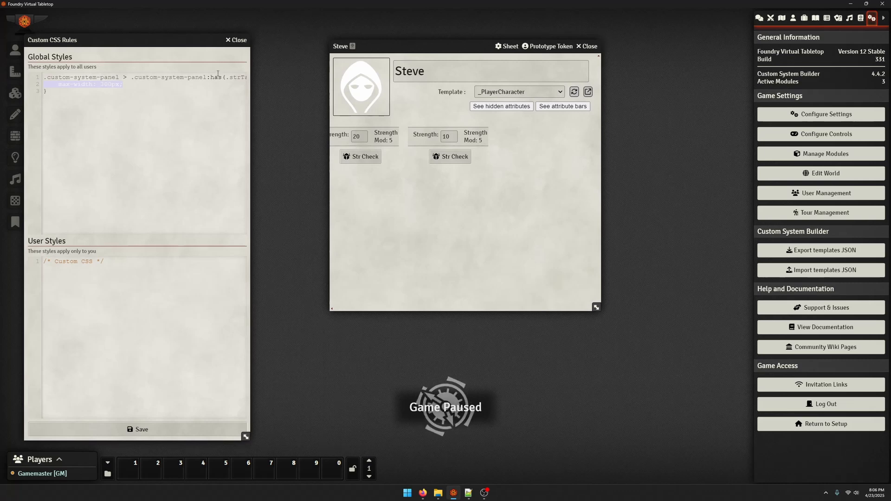
{"action": "left_click", "coordinate": [84, 99]}
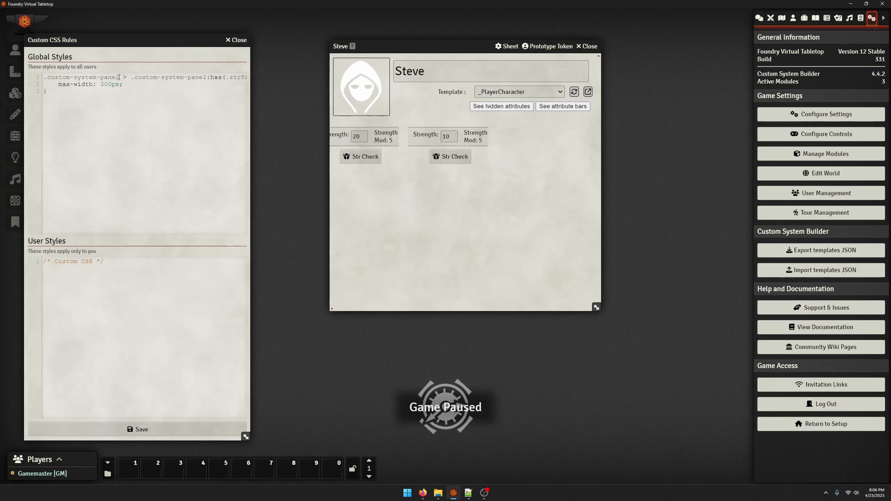
{"action": "left_click_drag", "start_coordinate": [119, 77], "coordinate": [1, 76]}
{"action": "key", "text": "ctrl+c"}
{"action": "left_click_drag", "start_coordinate": [124, 87], "coordinate": [26, 86]}
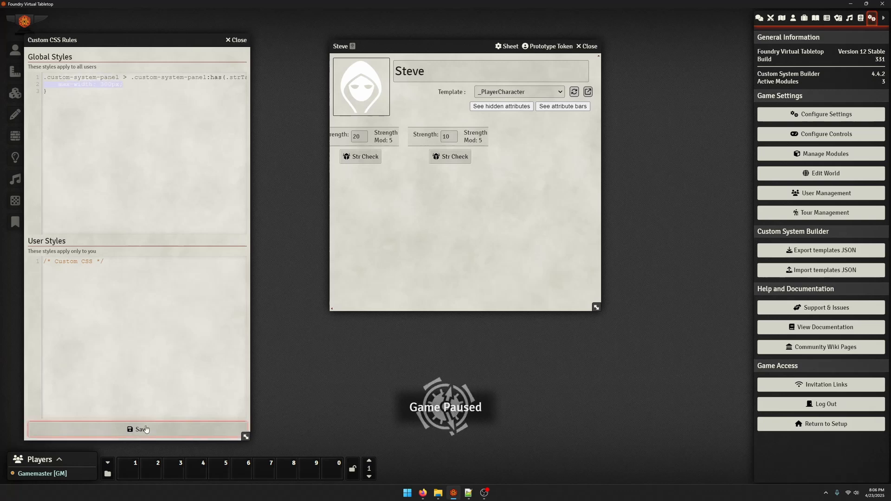
{"action": "left_click", "coordinate": [89, 101]}
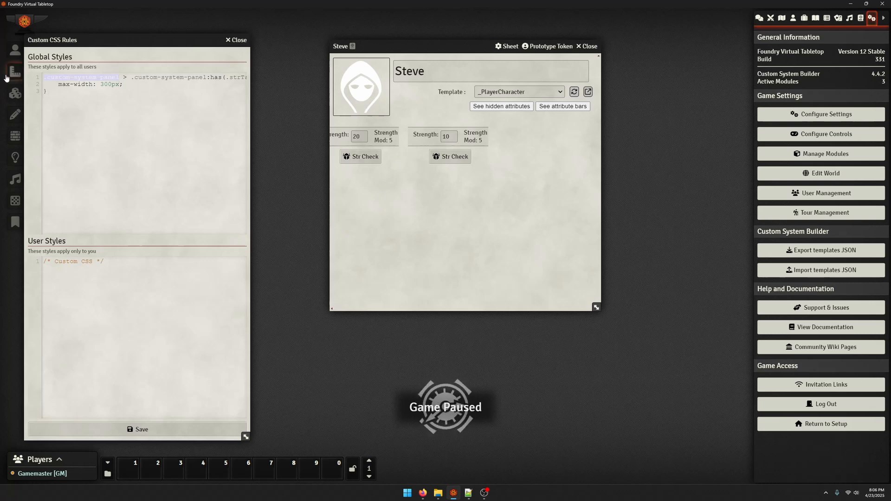
{"action": "key", "text": "Return"}
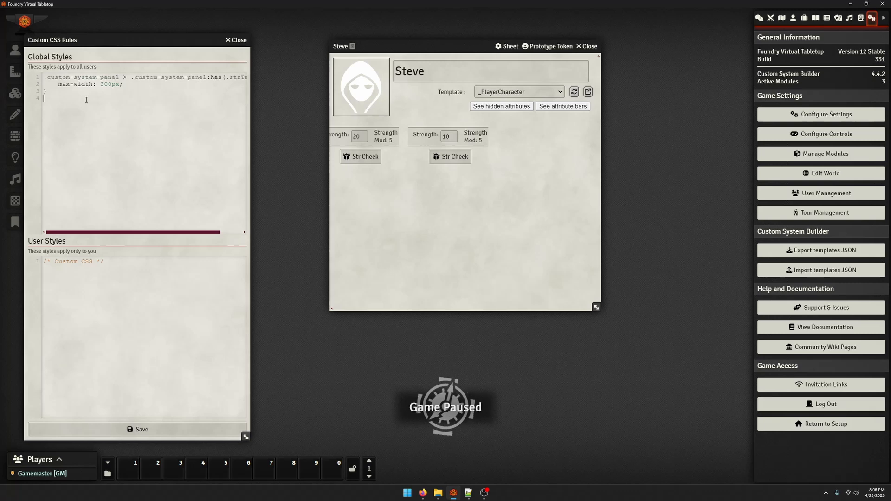
{"action": "key", "text": "ctrl+v"}
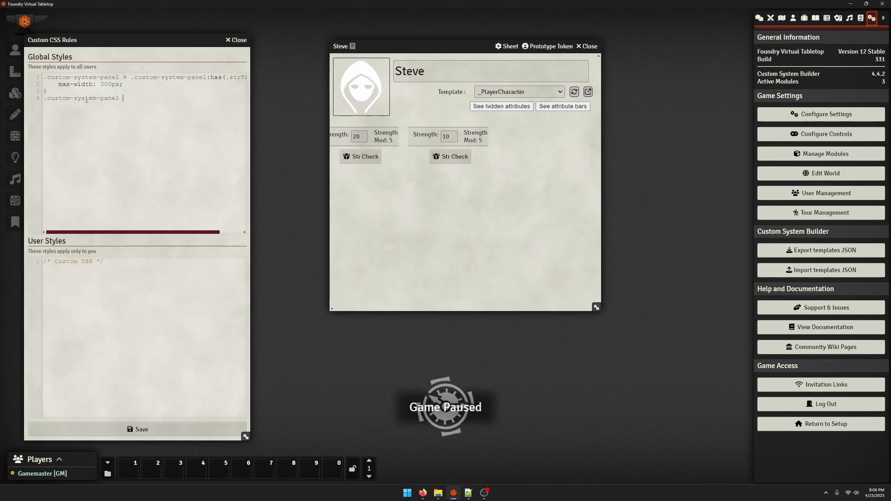
{"action": "key", "text": "BackSpace"}
{"action": "key", "text": "BackSpace"}
{"action": "key", "text": "BackSpace"}
{"action": "key", "text": "BackSpace"}
{"action": "key", "text": "BackSpace"}
{"action": "key", "text": "BackSpace"}
{"action": "key", "text": "BackSpace"}
{"action": "key", "text": "BackSpace"}
{"action": "key", "text": "BackSpace"}
{"action": "key", "text": "BackSpace"}
{"action": "key", "text": "BackSpace"}
{"action": "key", "text": "BackSpace"}
{"action": "key", "text": "BackSpace"}
{"action": "key", "text": "BackSpace"}
{"action": "key", "text": "BackSpace"}
{"action": "key", "text": "BackSpace"}
{"action": "key", "text": "BackSpace"}
{"action": "key", "text": "BackSpace"}
{"action": "key", "text": "BackSpace"}
{"action": "key", "text": "BackSpace"}
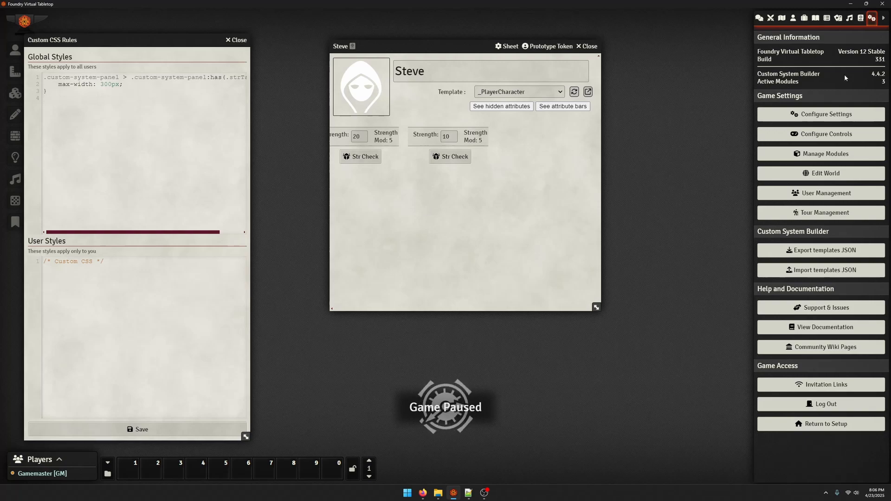
Open the _PlayerCharacter template from the actors directory
{"action": "left_click", "coordinate": [792, 18]}
{"action": "left_click", "coordinate": [803, 97]}
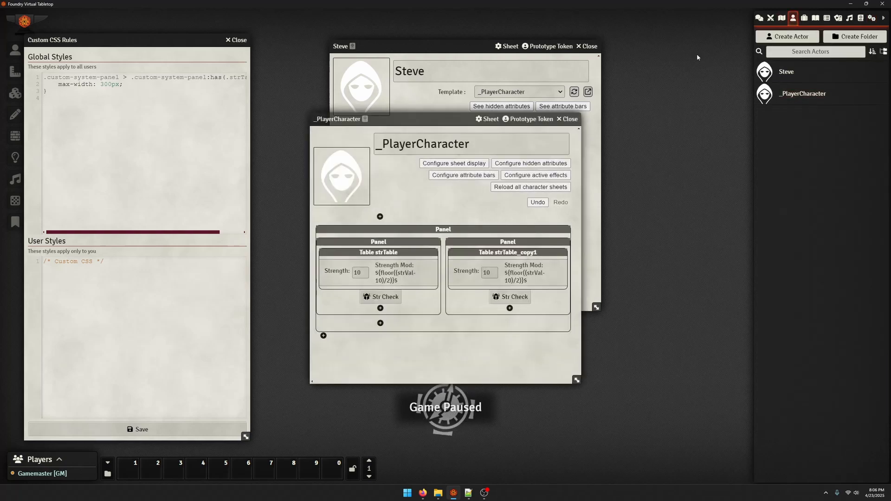
Give the template's outer two-column panel the additional CSS class fillWidth
{"action": "left_click", "coordinate": [759, 17]}
{"action": "left_click_drag", "start_coordinate": [460, 232], "coordinate": [697, 141]}
{"action": "left_click", "coordinate": [697, 140]}
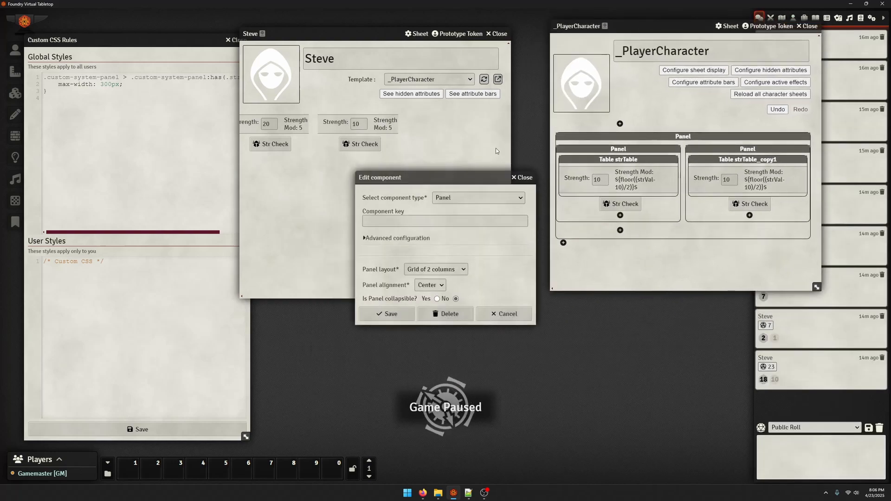
{"action": "scroll", "coordinate": [408, 279], "scroll_direction": "down", "scroll_amount": 5}
{"action": "scroll", "coordinate": [408, 279], "scroll_direction": "down", "scroll_amount": 1}
{"action": "scroll", "coordinate": [408, 280], "scroll_direction": "up", "scroll_amount": 2}
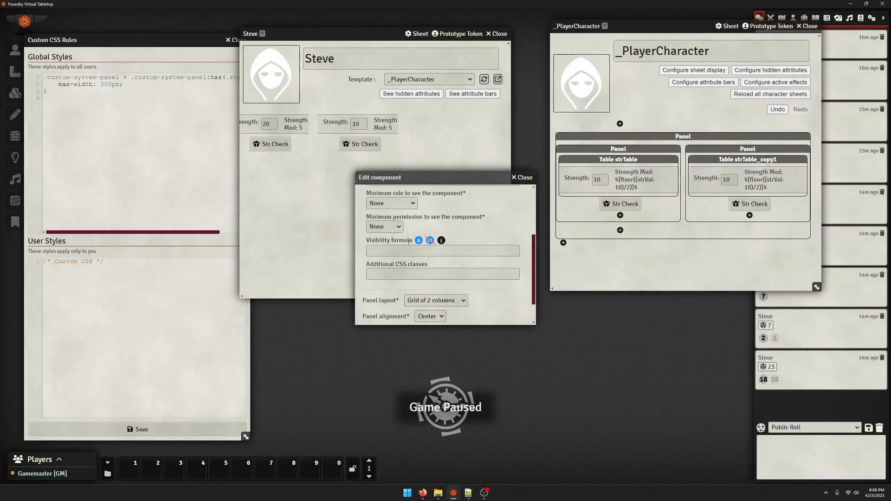
{"action": "scroll", "coordinate": [407, 274], "scroll_direction": "down", "scroll_amount": 2}
{"action": "left_click", "coordinate": [405, 243]}
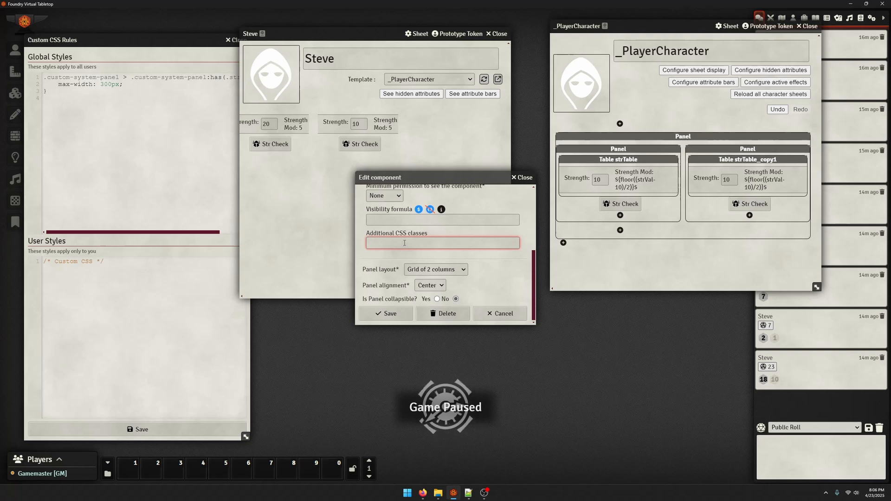
{"action": "type", "text": "fillWidth"}
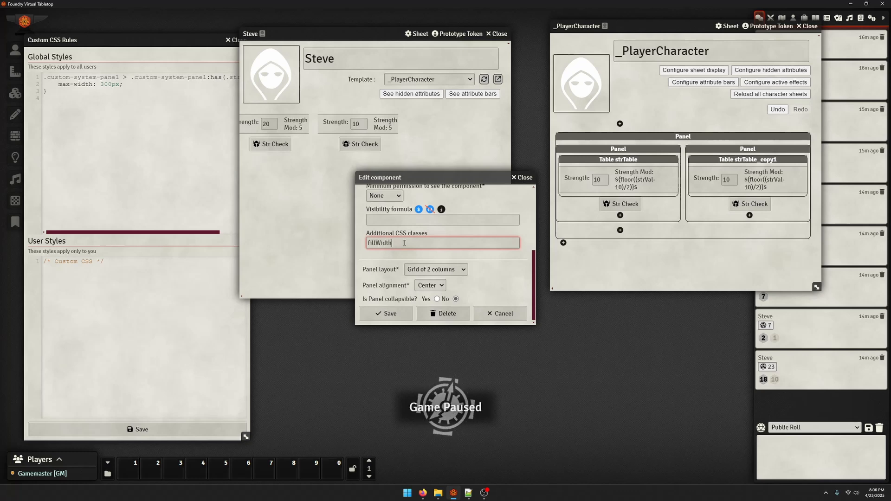
{"action": "left_click", "coordinate": [377, 312]}
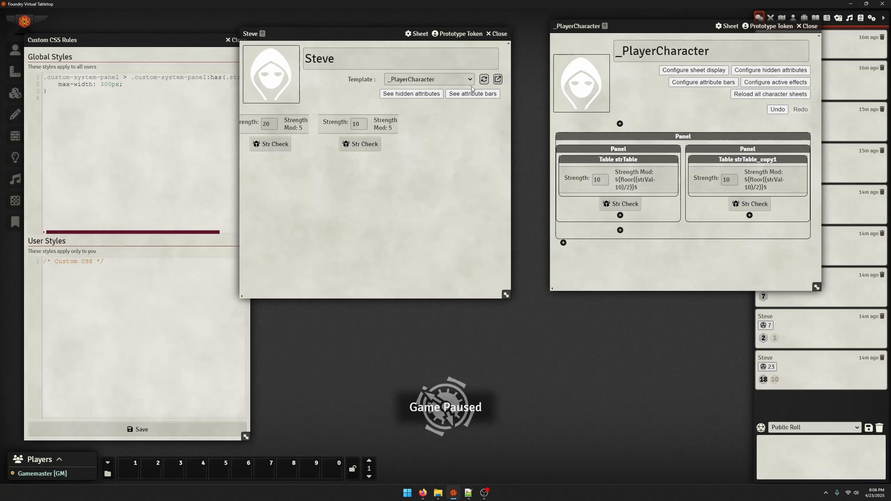
Add a global .fillWidth rule with width and min-width of 100% and save the CSS rules
{"action": "left_click", "coordinate": [177, 102]}
{"action": "type", "text": "."}
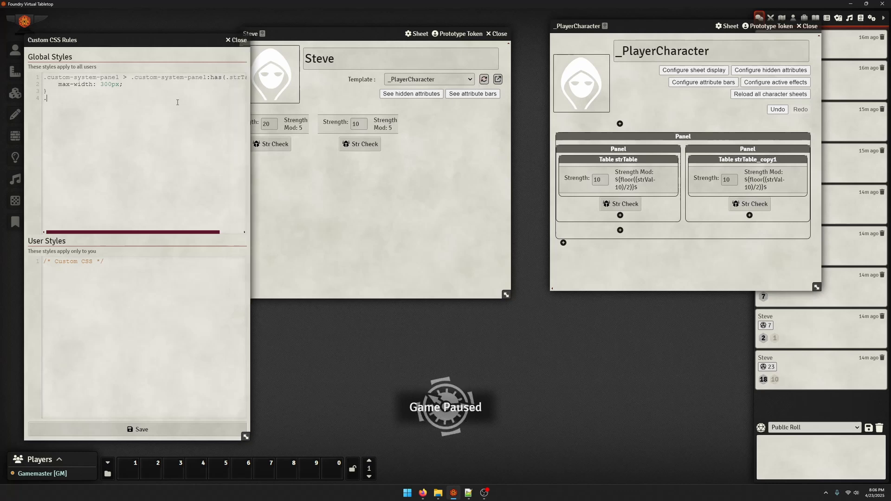
{"action": "type", "text": "fillWidth {     "}
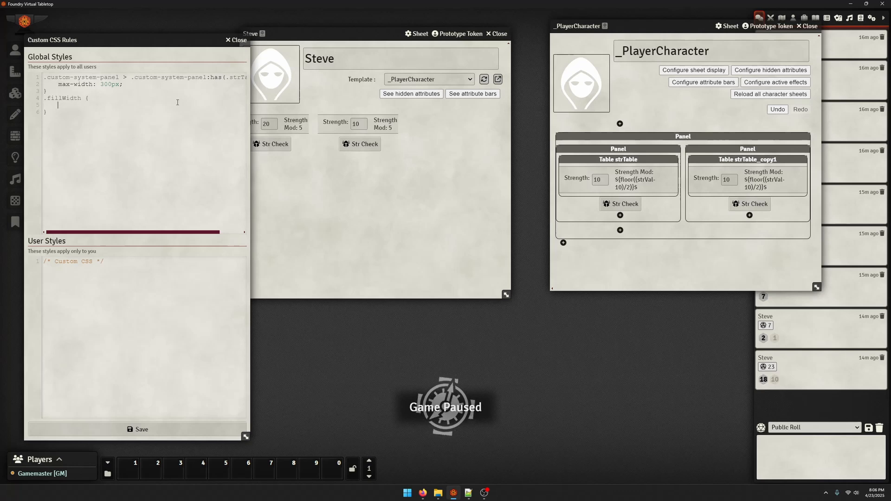
{"action": "type", "text": "width: 100%;     "}
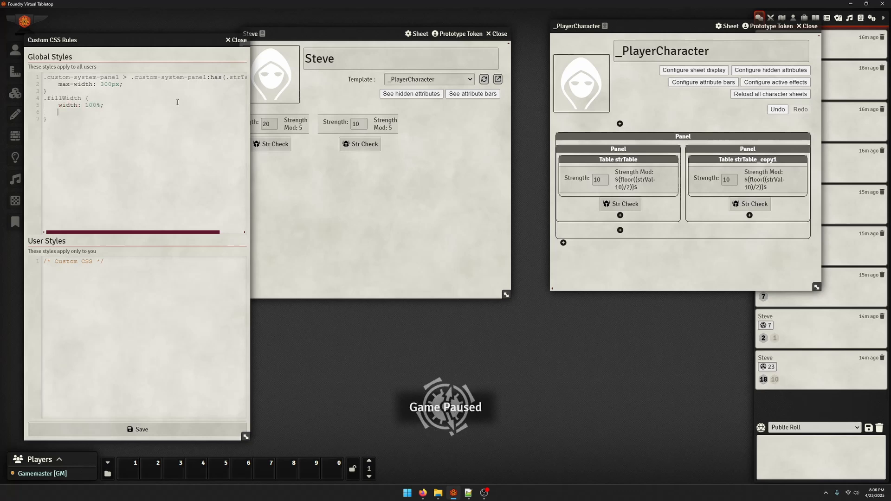
{"action": "type", "text": "min-widt"}
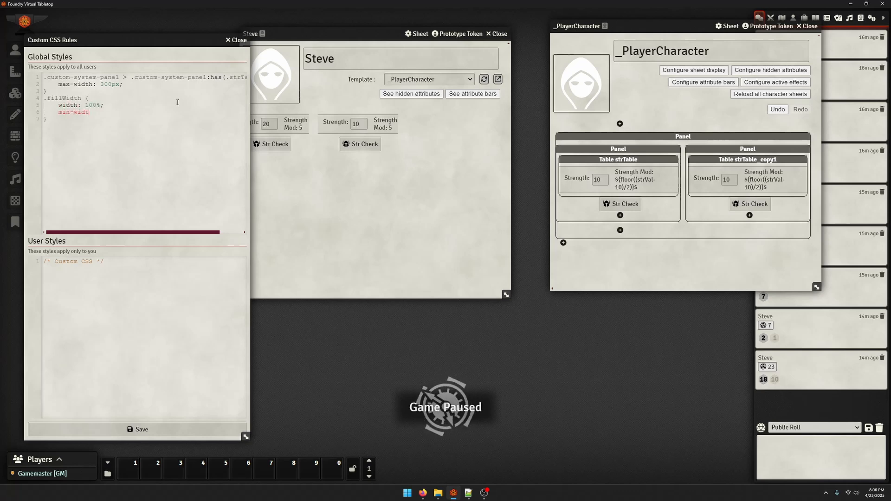
{"action": "type", "text": "h: 100%;"}
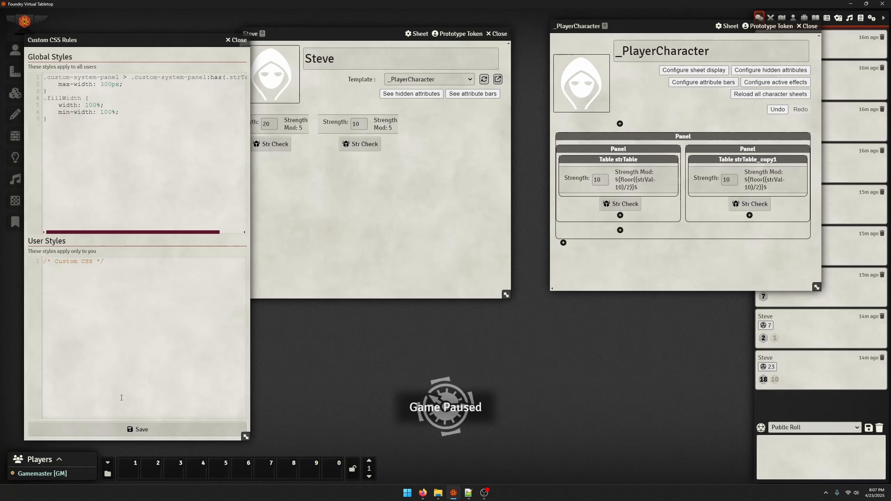
{"action": "left_click", "coordinate": [139, 431]}
{"action": "left_click", "coordinate": [422, 186]}
{"action": "left_click_drag", "start_coordinate": [342, 32], "coordinate": [366, 36]}
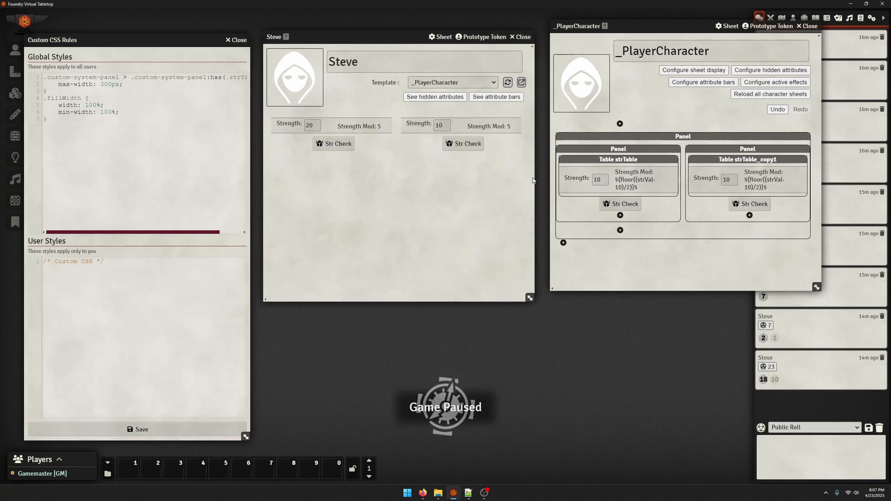
Change the second table's number field key to dexVal and its label to Dex:
{"action": "left_click", "coordinate": [706, 179]}
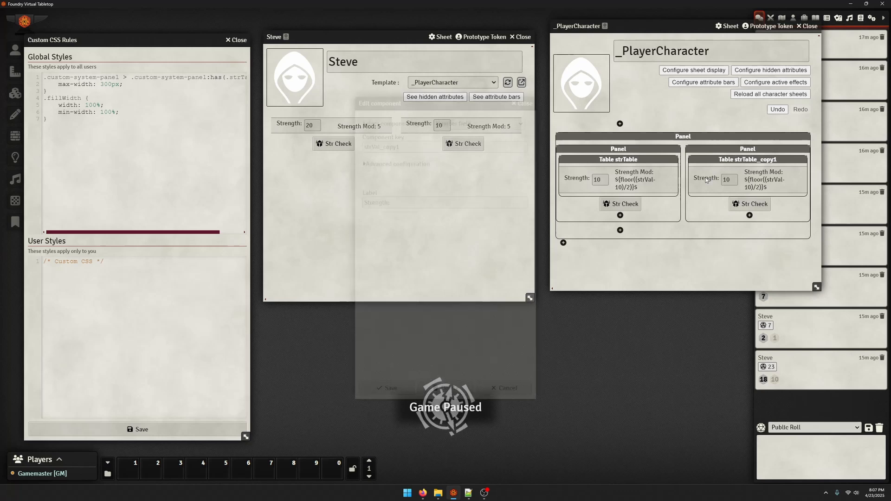
{"action": "double_click", "coordinate": [427, 149]}
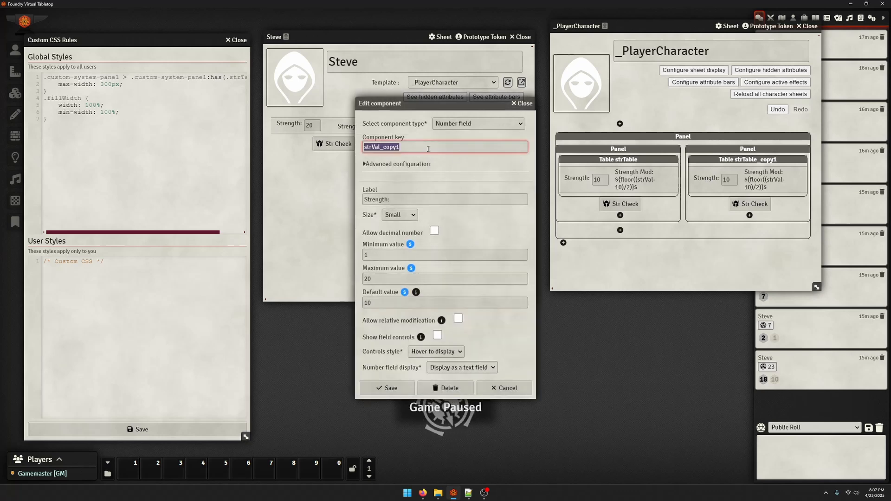
{"action": "type", "text": "dexVal"}
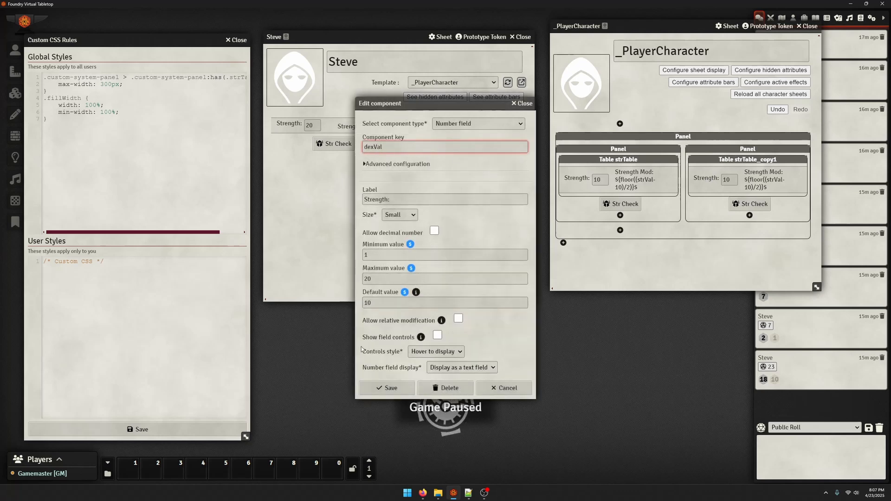
{"action": "double_click", "coordinate": [378, 199]}
{"action": "type", "text": "Dex:"}
{"action": "left_click", "coordinate": [391, 388]}
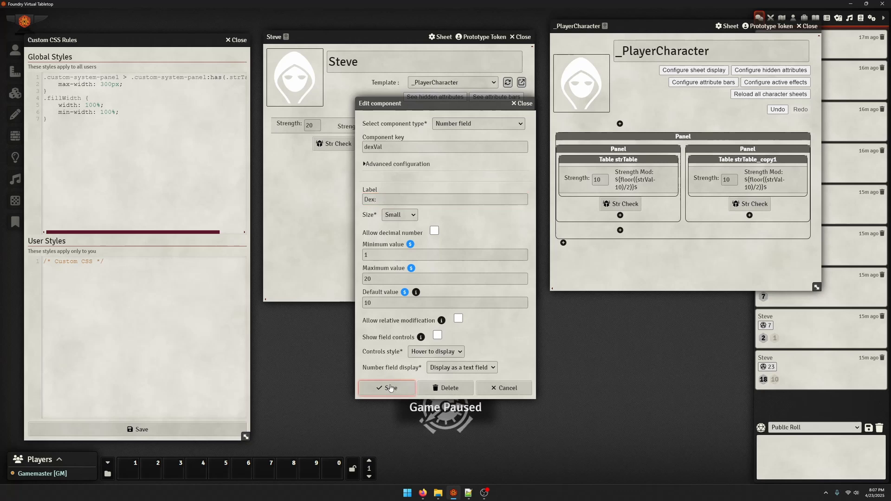
Set the second modifier label's key to dexMod, prefix to Dex Mod:, and formula to use dexVal
{"action": "left_click", "coordinate": [755, 174]}
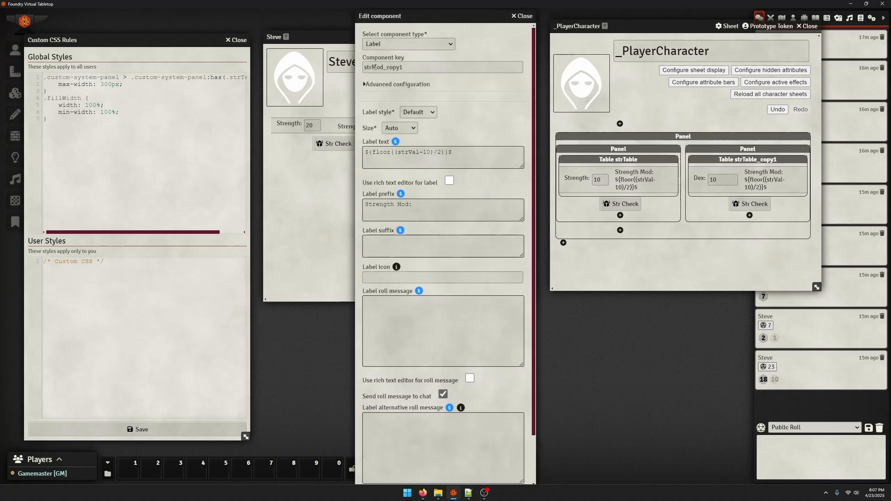
{"action": "left_click", "coordinate": [380, 67]}
{"action": "double_click", "coordinate": [380, 66]}
{"action": "type", "text": "dex"}
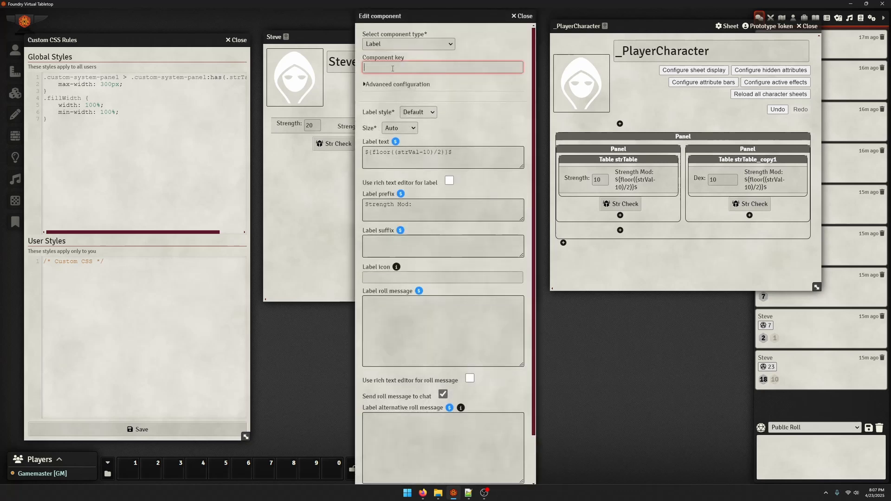
{"action": "type", "text": "Mod"}
{"action": "left_click", "coordinate": [397, 204]}
{"action": "key", "text": "shift+Home"}
{"action": "type", "text": "Dexd"}
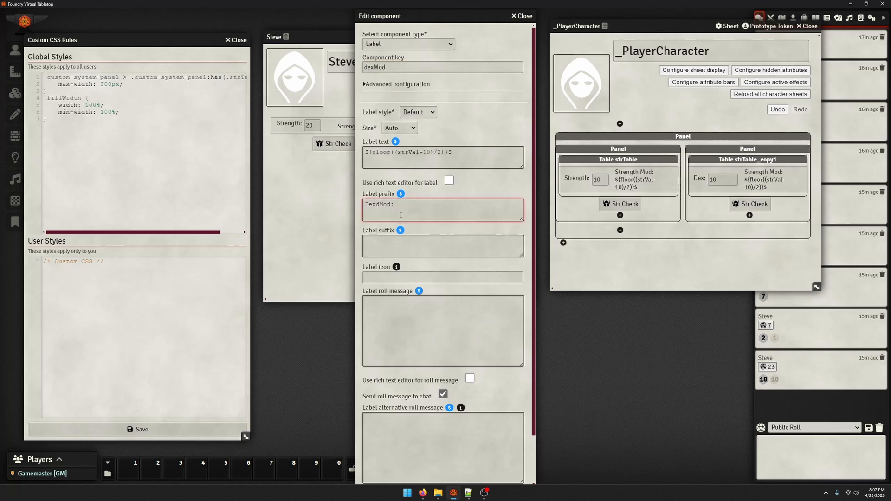
{"action": "key", "text": "BackSpace"}
{"action": "left_click", "coordinate": [410, 151]}
{"action": "double_click", "coordinate": [409, 152]}
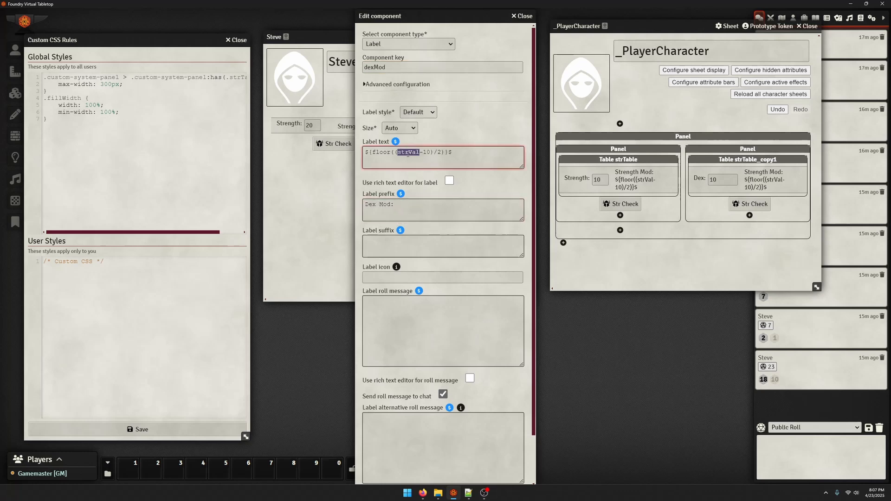
{"action": "left_click", "coordinate": [416, 153]}
{"action": "key", "text": "BackSpace"}
{"action": "key", "text": "BackSpace"}
{"action": "key", "text": "BackSpace"}
{"action": "type", "text": "dex"}
{"action": "scroll", "coordinate": [428, 462], "scroll_direction": "down", "scroll_amount": 2}
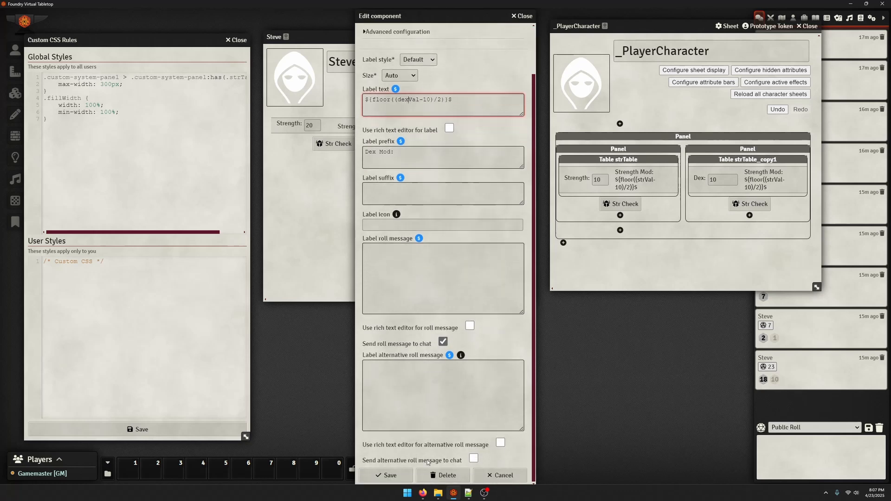
{"action": "left_click", "coordinate": [398, 474]}
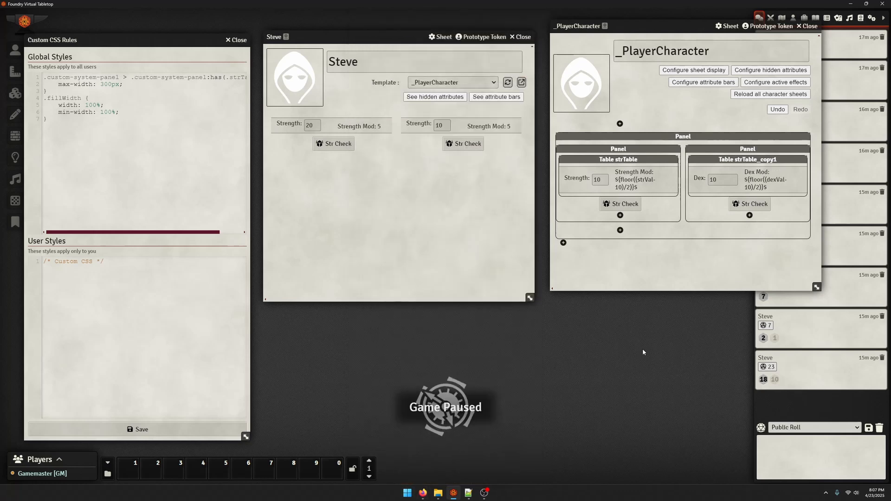
Change the second button's text to Dex Check, base its roll messages on dexMod, and reload Steve's sheet
{"action": "left_click", "coordinate": [750, 204]}
{"action": "double_click", "coordinate": [371, 152]}
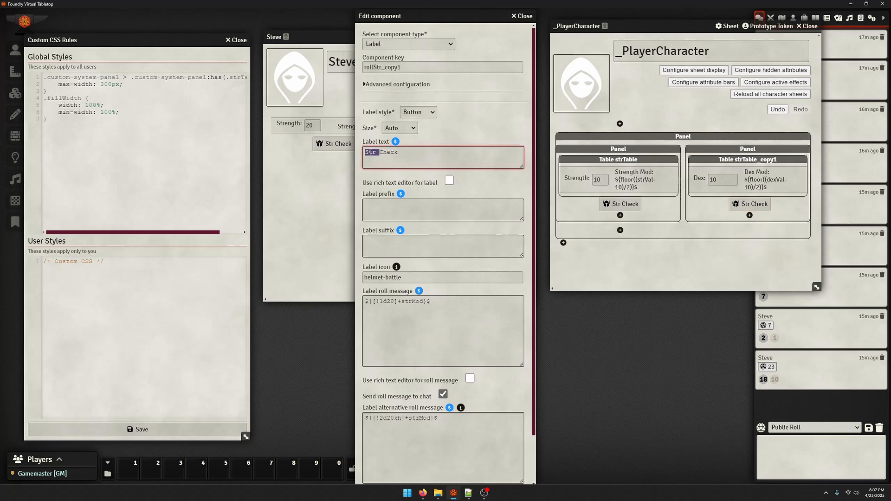
{"action": "type", "text": "Dex"}
{"action": "left_click", "coordinate": [405, 302]}
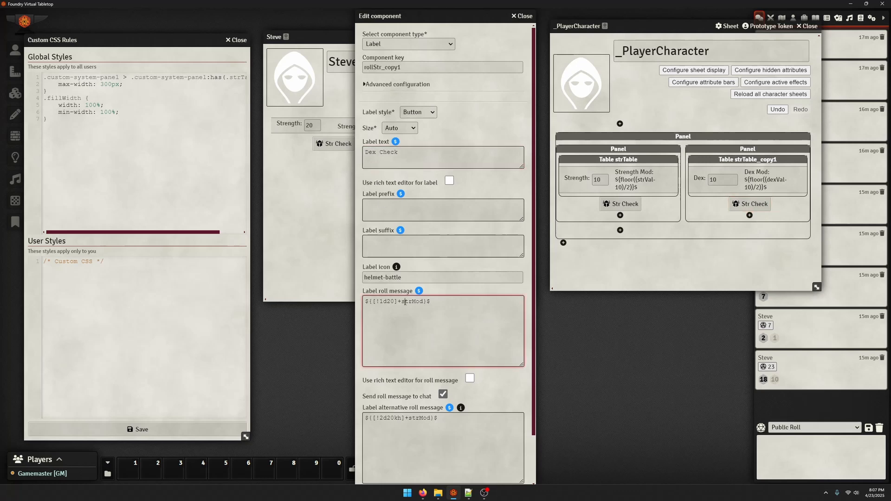
{"action": "left_click_drag", "start_coordinate": [412, 303], "coordinate": [402, 304]}
{"action": "type", "text": "dex"}
{"action": "scroll", "coordinate": [402, 325], "scroll_direction": "down", "scroll_amount": 1}
{"action": "left_click_drag", "start_coordinate": [420, 374], "coordinate": [409, 376]}
{"action": "type", "text": "dex"}
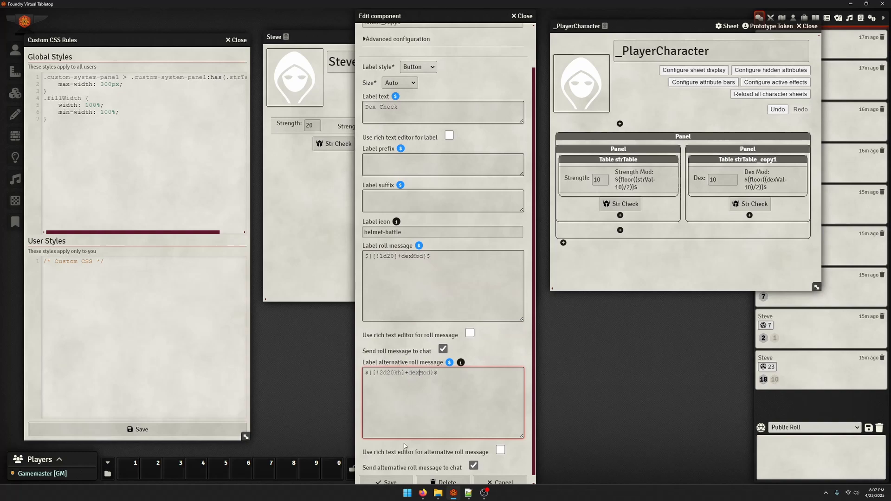
{"action": "left_click", "coordinate": [385, 481]}
{"action": "left_click", "coordinate": [507, 82]}
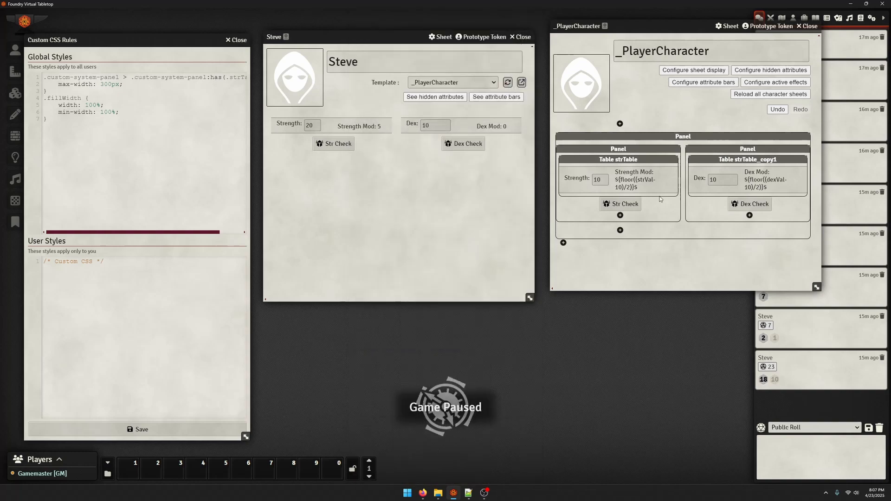
Roll a Dex Check from Steve's sheet
{"action": "left_click_drag", "start_coordinate": [655, 26], "coordinate": [545, 234]}
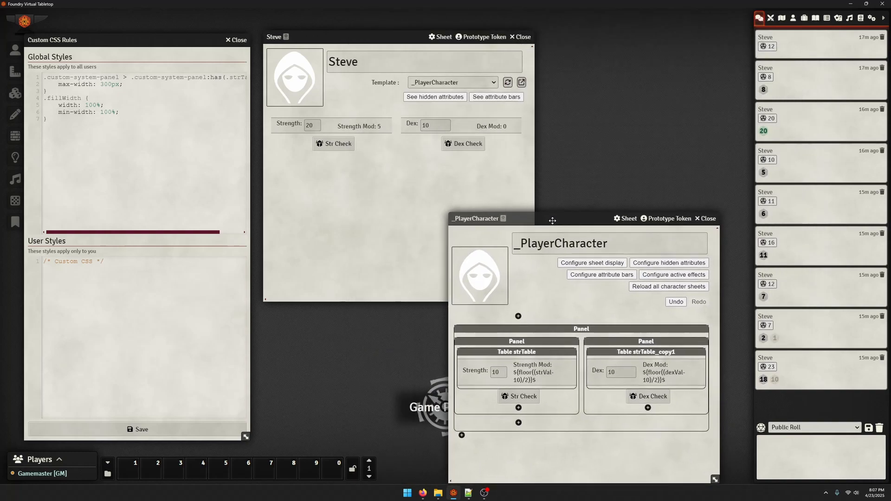
{"action": "left_click", "coordinate": [388, 159]}
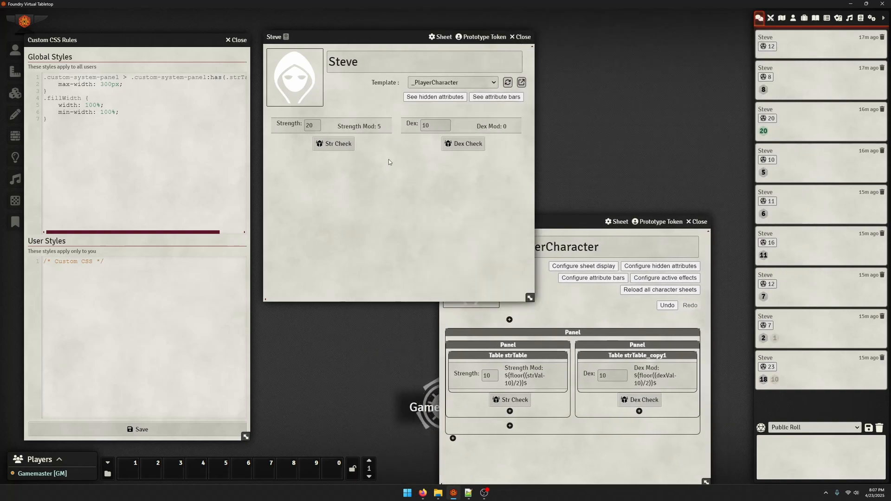
{"action": "double_click", "coordinate": [423, 126]}
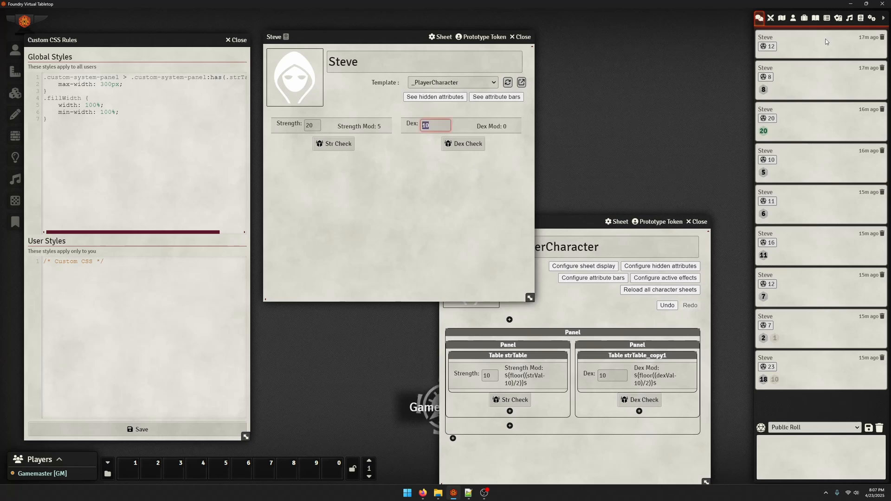
{"action": "left_click", "coordinate": [442, 180]}
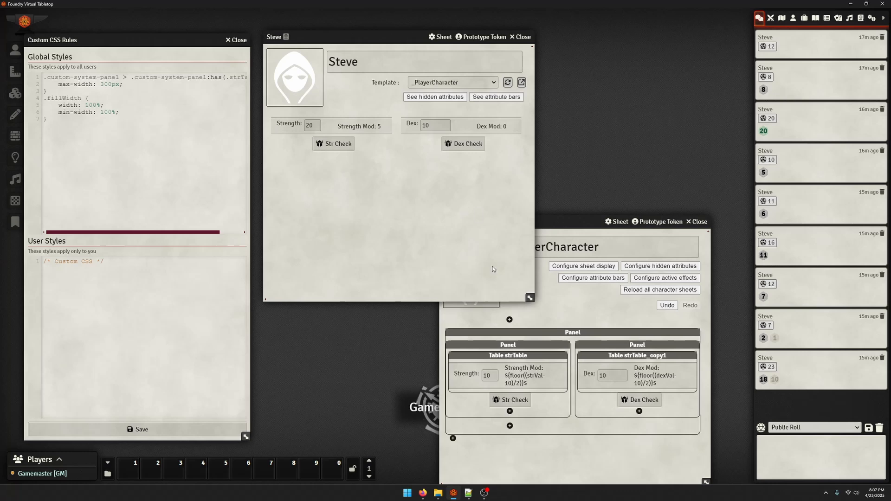
{"action": "left_click", "coordinate": [459, 148]}
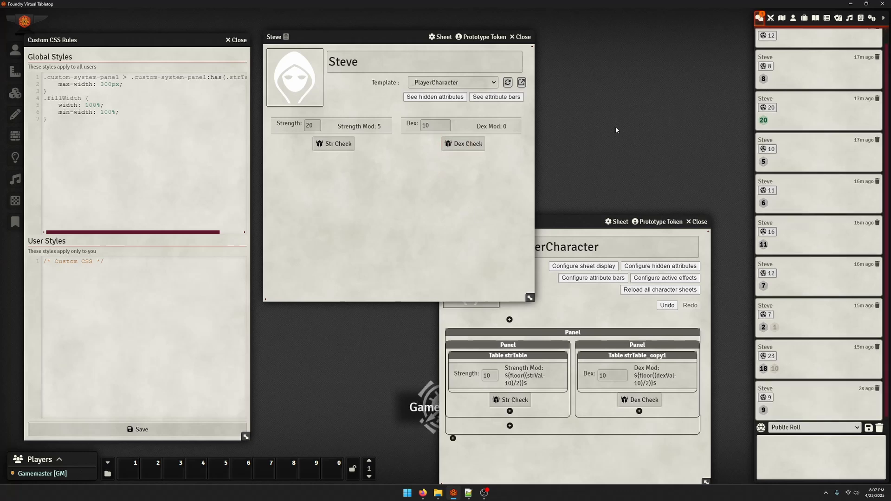
Open the browser developer tools and inspect the Dex label on Steve's sheet
{"action": "key", "text": "F12"}
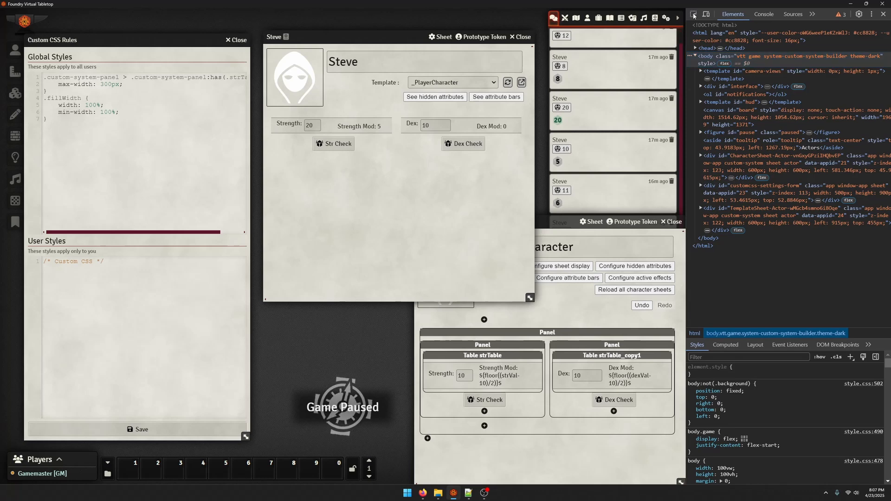
{"action": "left_click", "coordinate": [693, 15]}
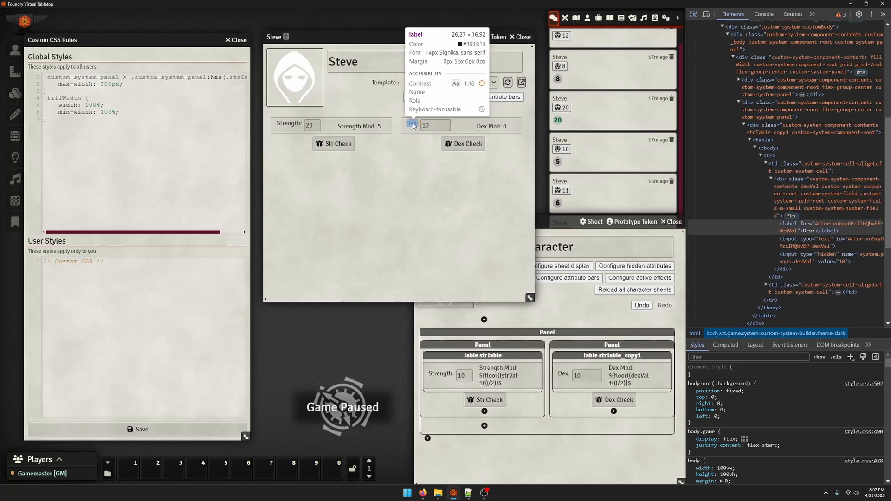
{"action": "left_click", "coordinate": [413, 126]}
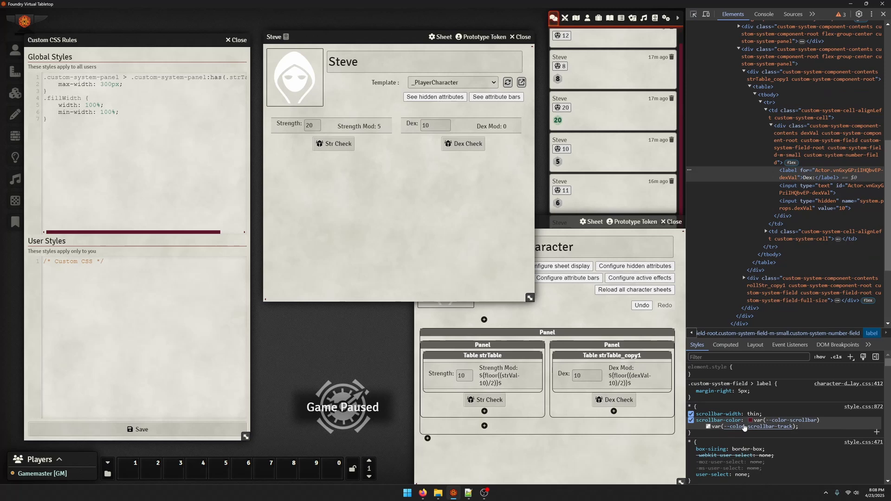
Test adding align-self: center to the field label's style rule in developer tools, toggling it on and off
{"action": "left_click", "coordinate": [730, 394]}
{"action": "type", "text": "alig"}
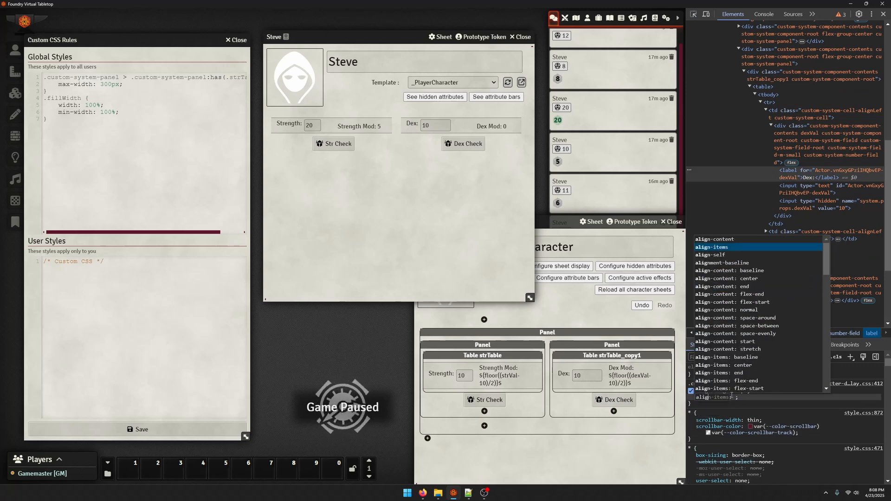
{"action": "type", "text": "n-self: "}
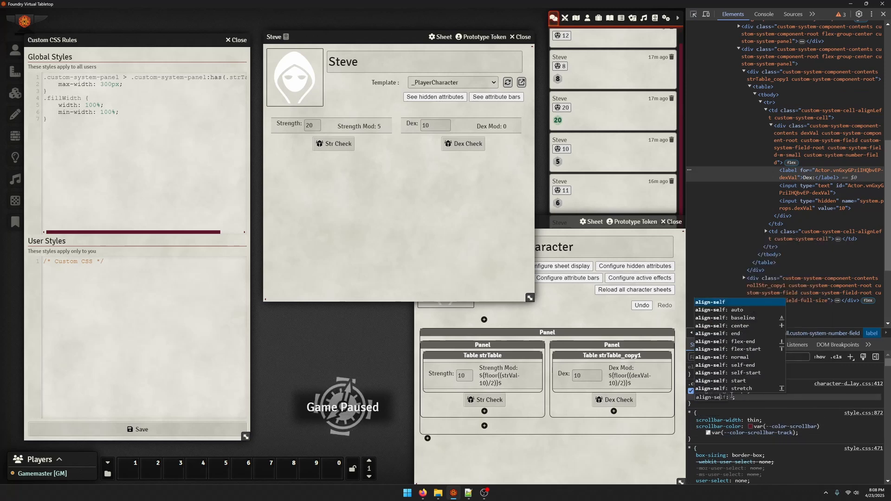
{"action": "type", "text": "center"}
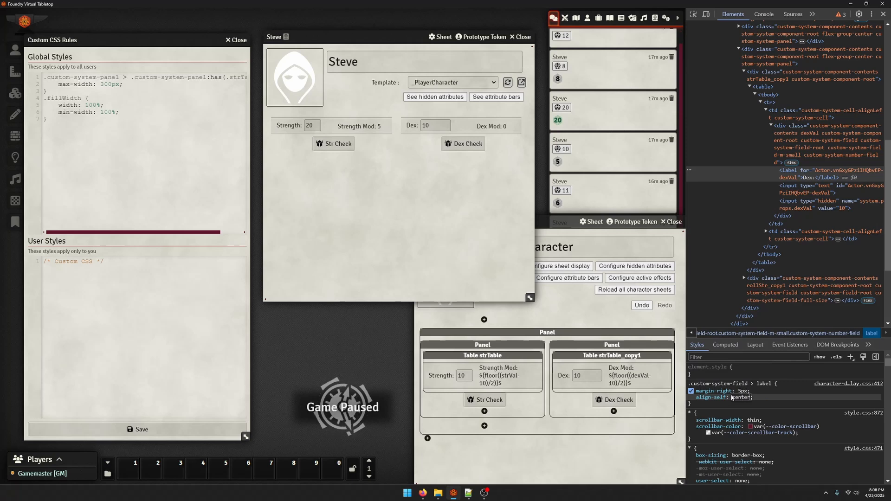
{"action": "key", "text": "Return"}
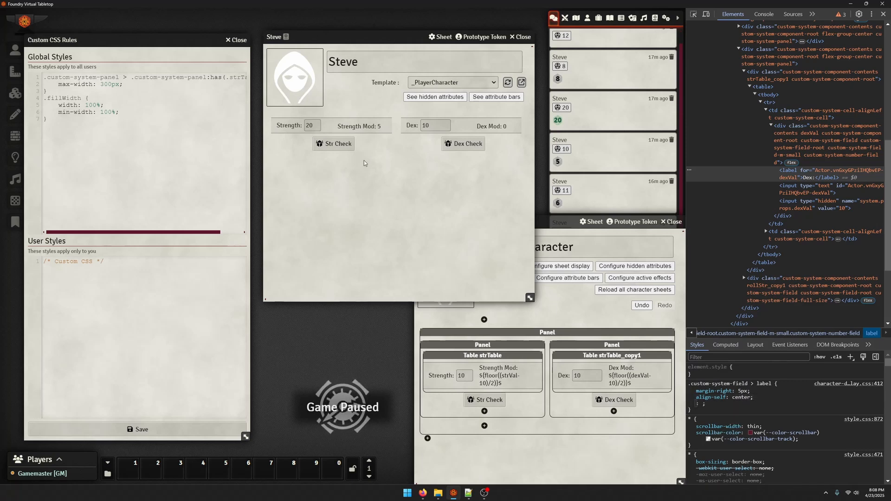
{"action": "left_click", "coordinate": [691, 398]}
{"action": "left_click", "coordinate": [691, 398]}
{"action": "left_click", "coordinate": [690, 398]}
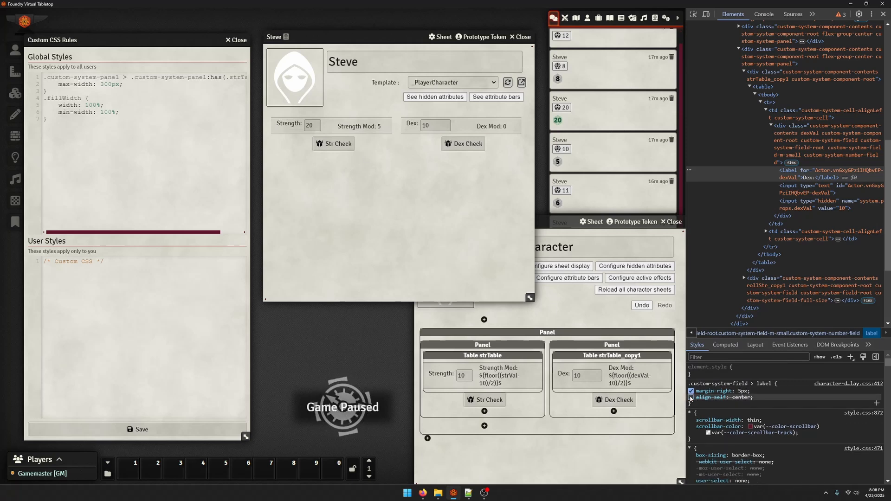
{"action": "left_click", "coordinate": [691, 398]}
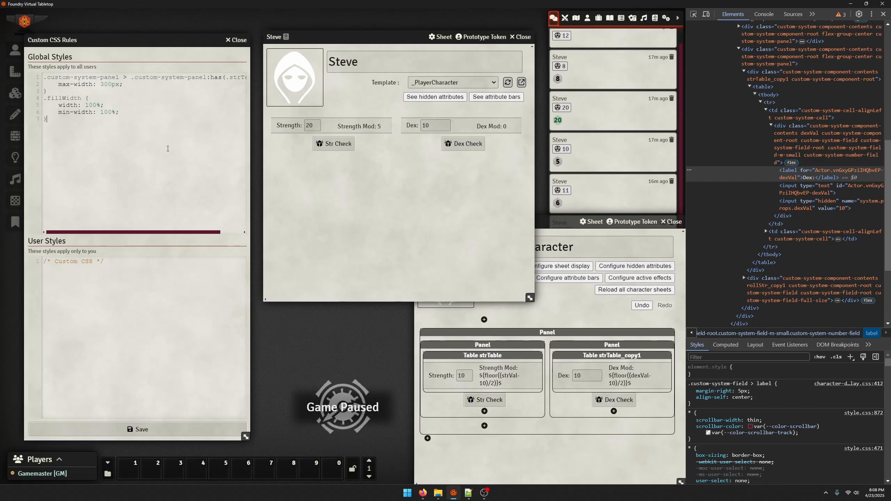
{"action": "key", "text": "F12"}
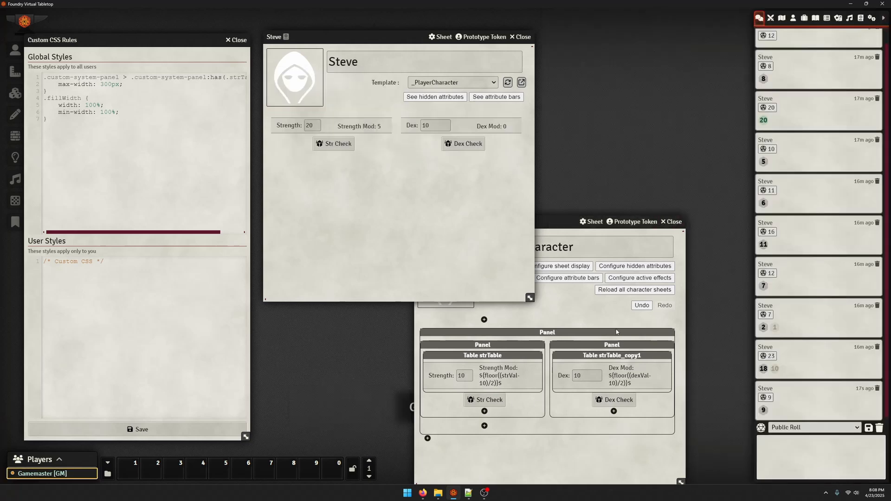
Open the template's Strength number field component to check its key, then close it
{"action": "left_click_drag", "start_coordinate": [570, 222], "coordinate": [634, 159]}
{"action": "left_click", "coordinate": [494, 315]}
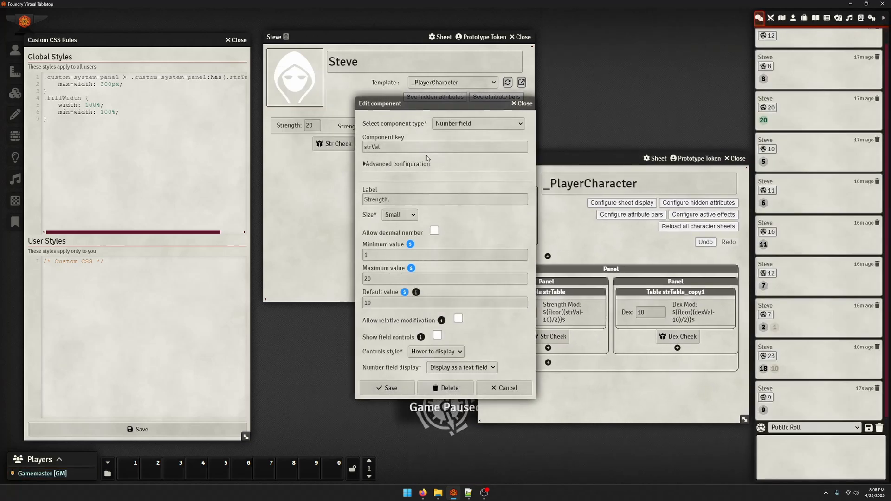
{"action": "left_click", "coordinate": [387, 166]}
{"action": "left_click", "coordinate": [522, 103]}
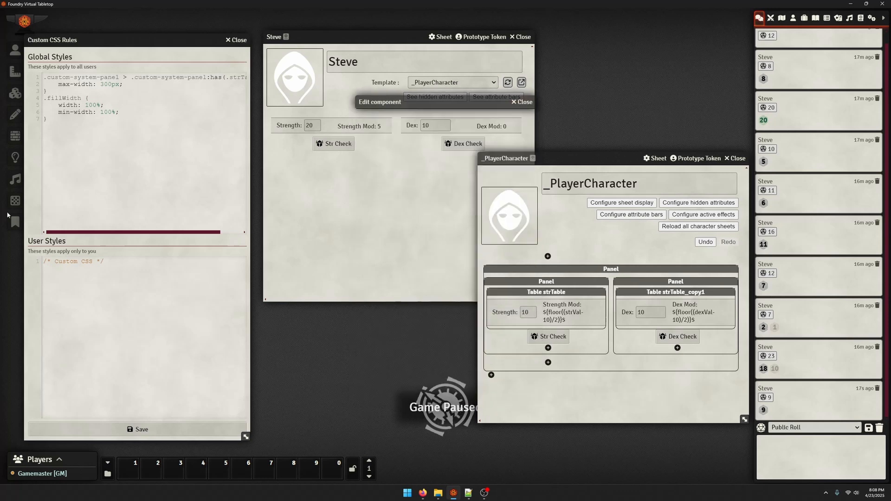
Add the global CSS rule .strVal, .dexVal { align-self: center; } and save the styles
{"action": "left_click", "coordinate": [102, 147]}
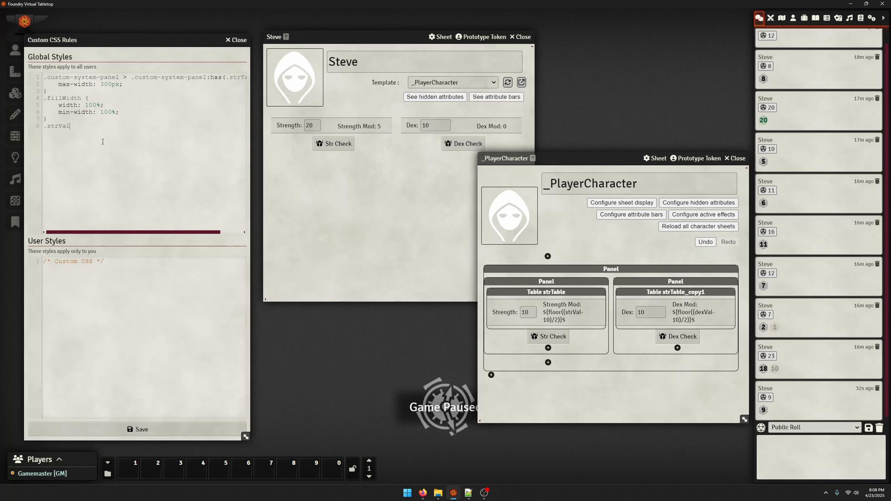
{"action": "type", "text": "dexVal {     "}
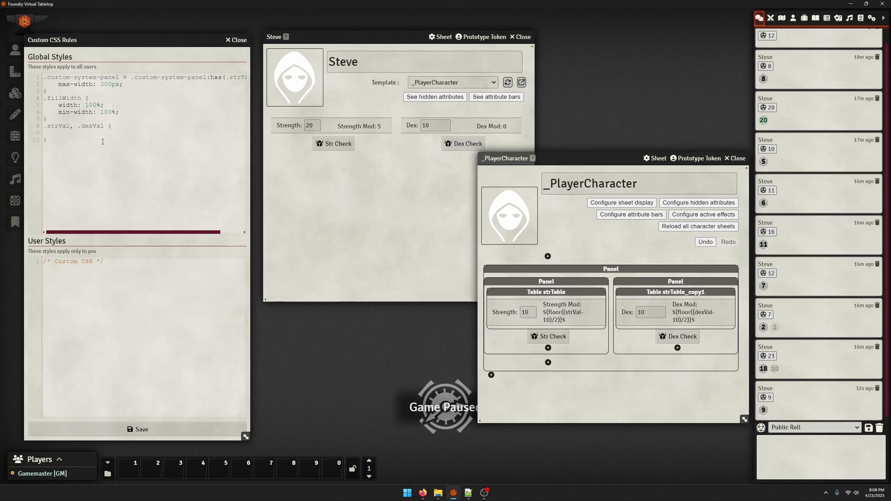
{"action": "type", "text": "align-self;"}
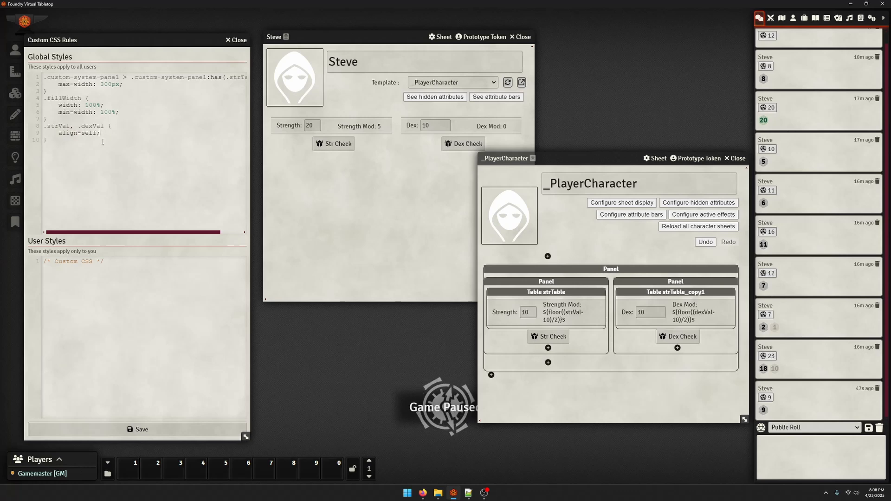
{"action": "key", "text": "BackSpace"}
{"action": "key", "text": "BackSpace"}
{"action": "type", "text": "f: center';"}
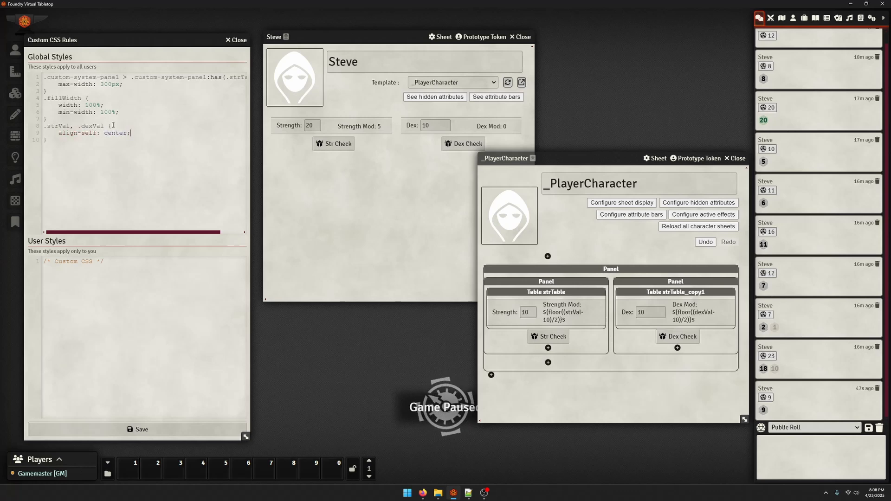
{"action": "key", "text": "Delete"}
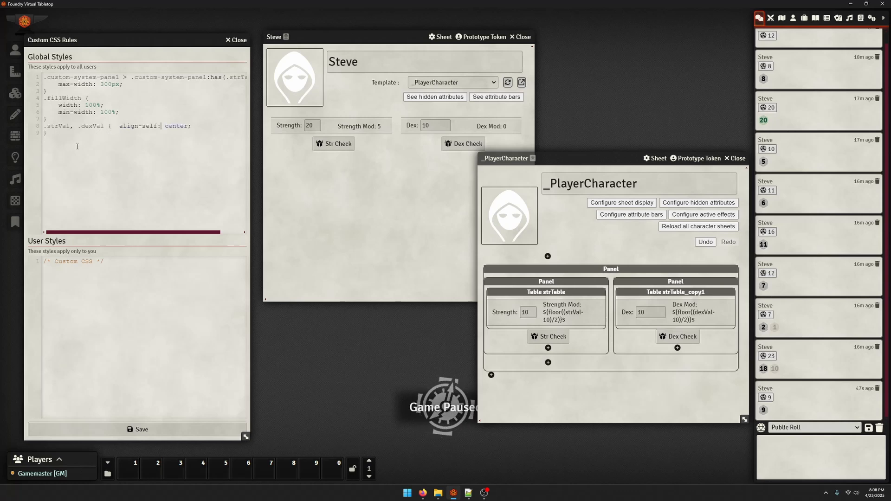
{"action": "key", "text": "End"}
{"action": "key", "text": "Delete"}
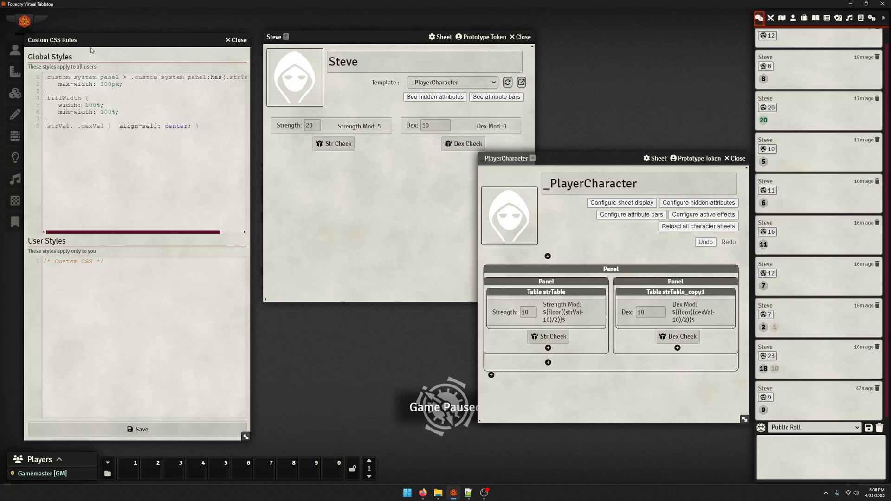
{"action": "left_click_drag", "start_coordinate": [162, 78], "coordinate": [44, 78]}
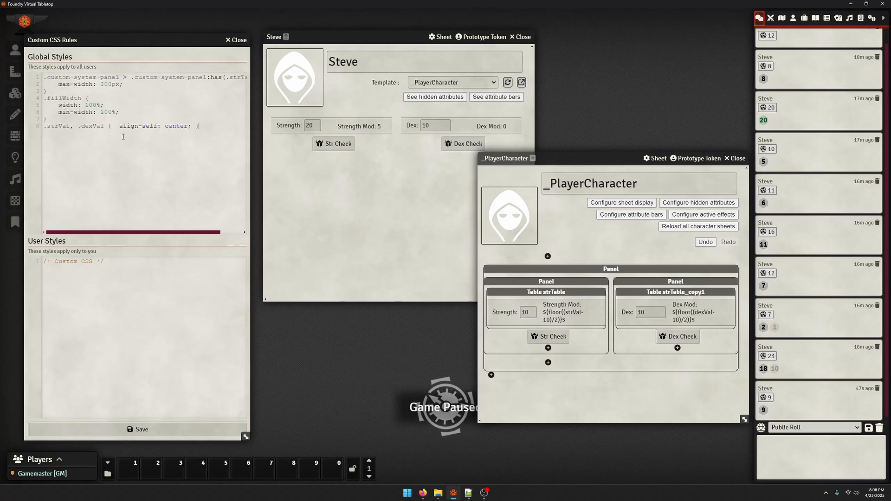
{"action": "left_click", "coordinate": [404, 284]}
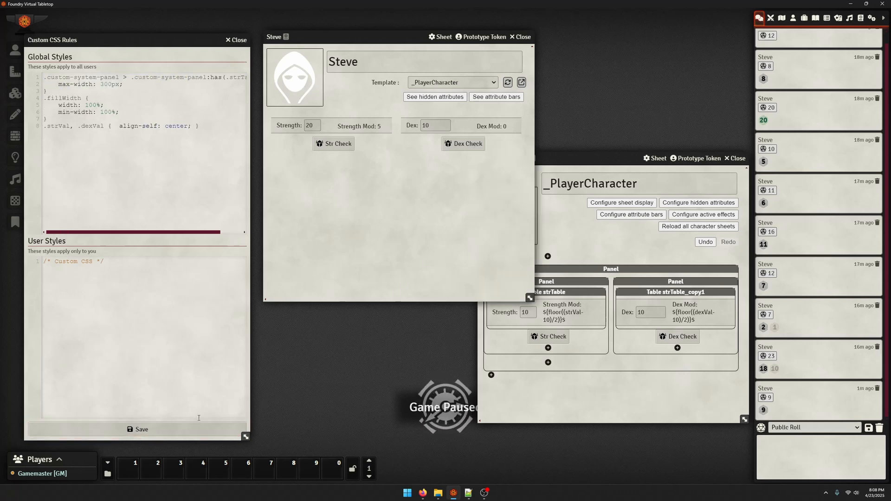
{"action": "left_click", "coordinate": [182, 432]}
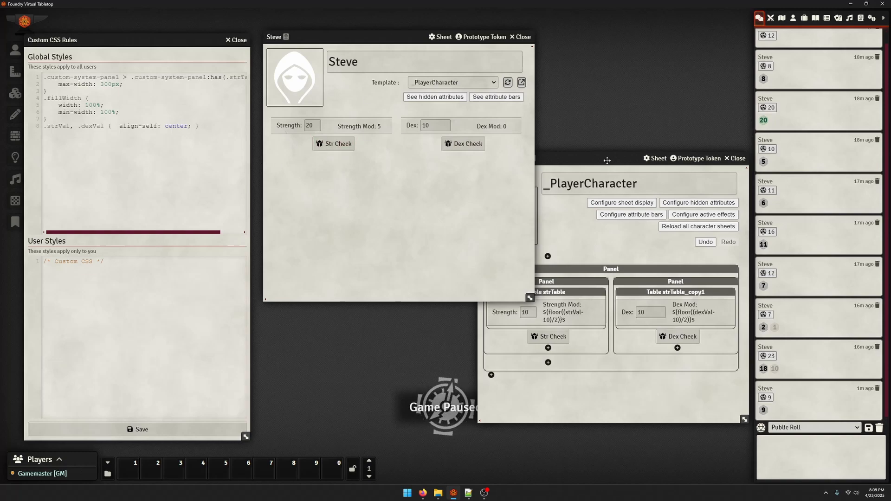
Open the Str Check button component to review its roll message, then close it
{"action": "left_click_drag", "start_coordinate": [586, 153], "coordinate": [597, 52]}
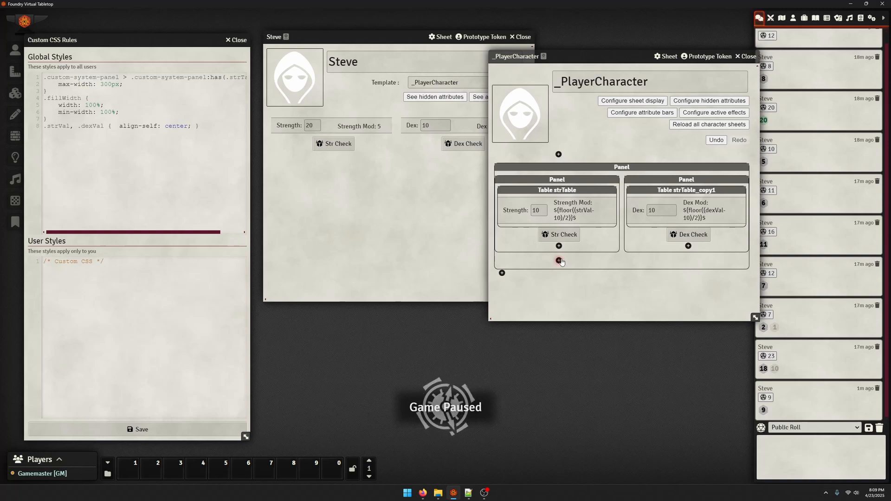
{"action": "left_click", "coordinate": [560, 238]}
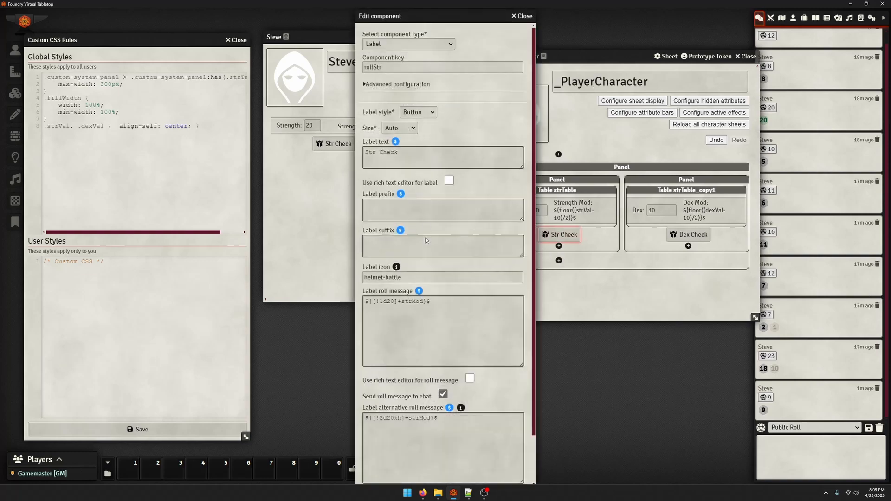
{"action": "triple_click", "coordinate": [430, 307]}
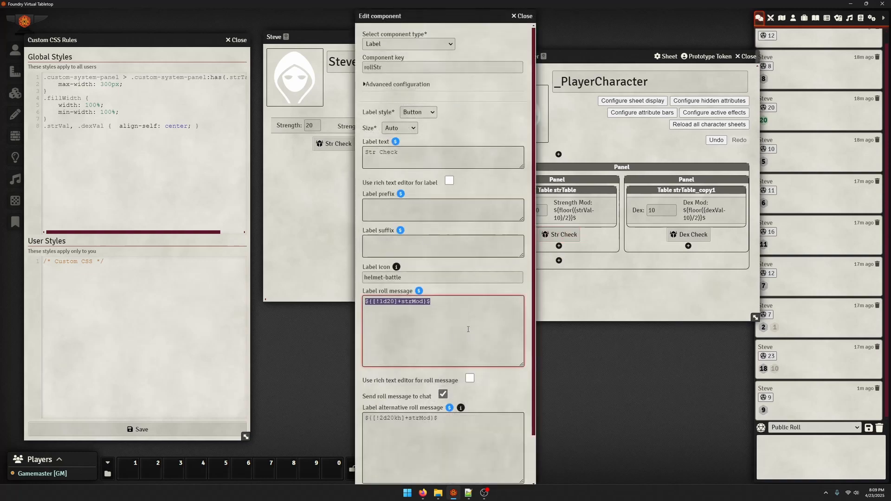
{"action": "left_click", "coordinate": [467, 329]}
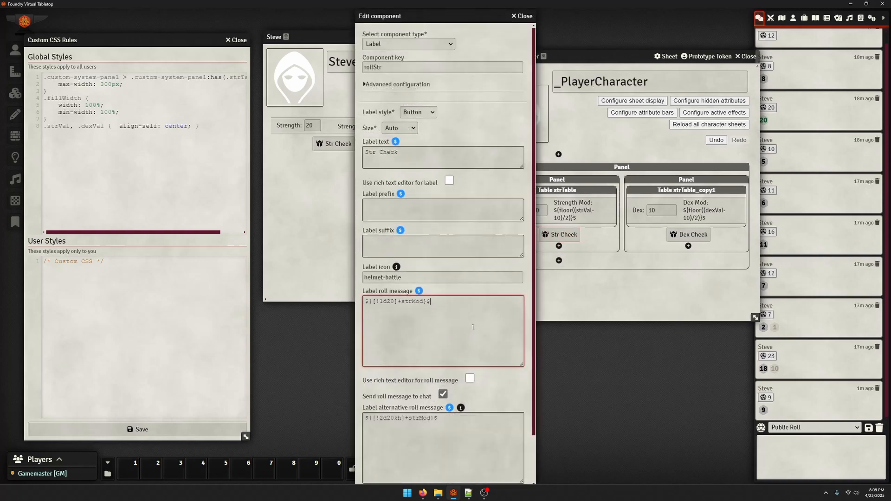
{"action": "left_click", "coordinate": [522, 16]}
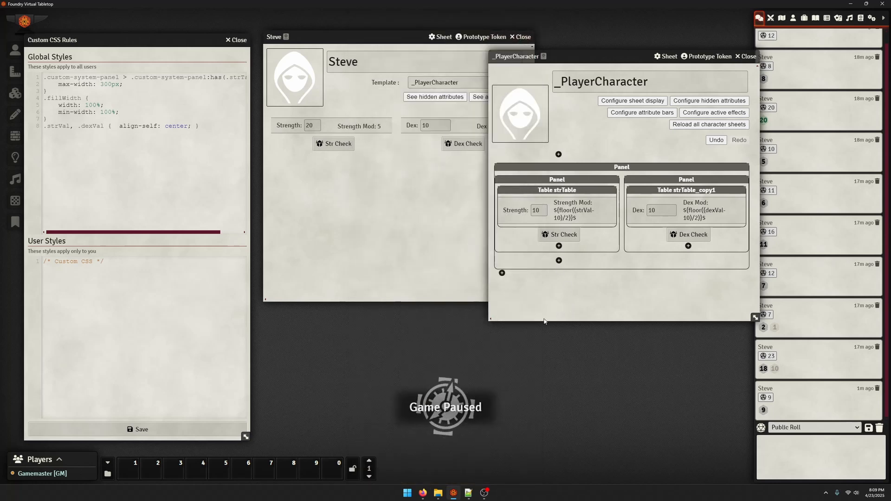
Add a label strBar in the Strength panel whose text is a red div, width 100px, min-height 30px, height ${strVal*10}$px
{"action": "left_click", "coordinate": [398, 280]}
{"action": "left_click_drag", "start_coordinate": [379, 35], "coordinate": [309, 48]}
{"action": "left_click_drag", "start_coordinate": [604, 57], "coordinate": [597, 46]}
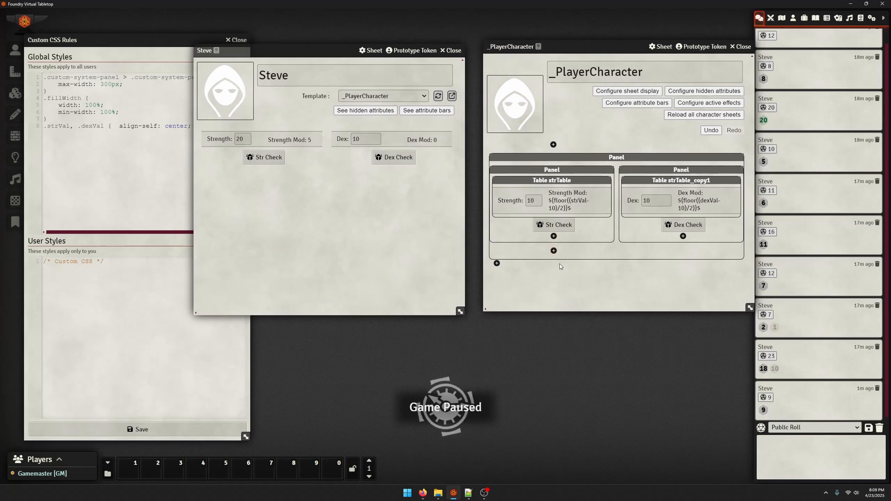
{"action": "left_click", "coordinate": [553, 251]}
{"action": "left_click", "coordinate": [418, 65]}
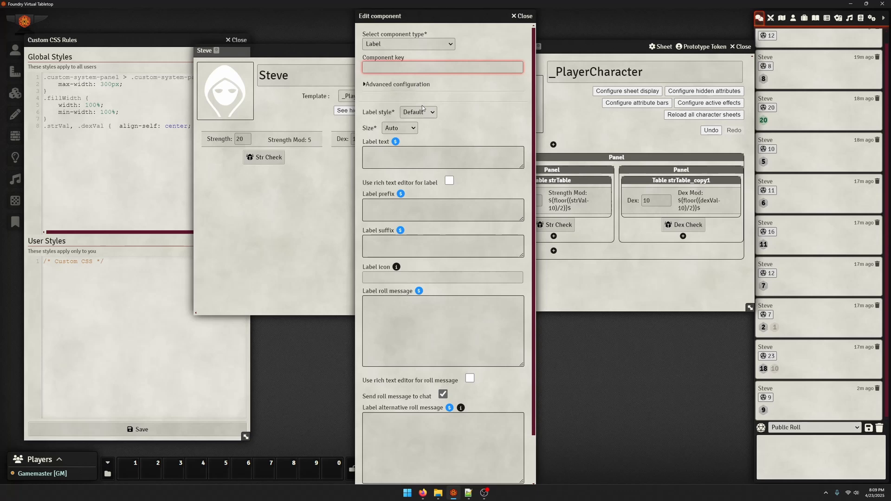
{"action": "type", "text": "strBar"}
{"action": "left_click", "coordinate": [392, 167]}
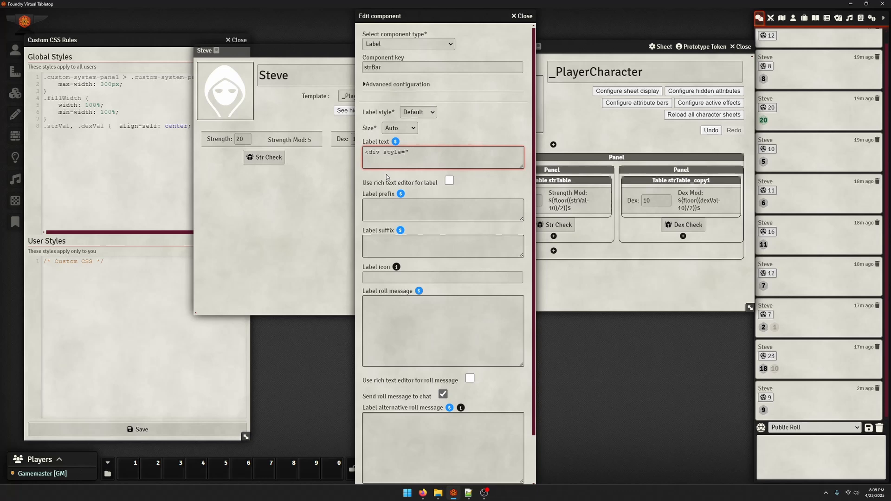
{"action": "type", "text": "width:"}
{"action": "type", "text": "100px; min-height: 30px;"}
{"action": "type", "text": "height: ${strVal"}
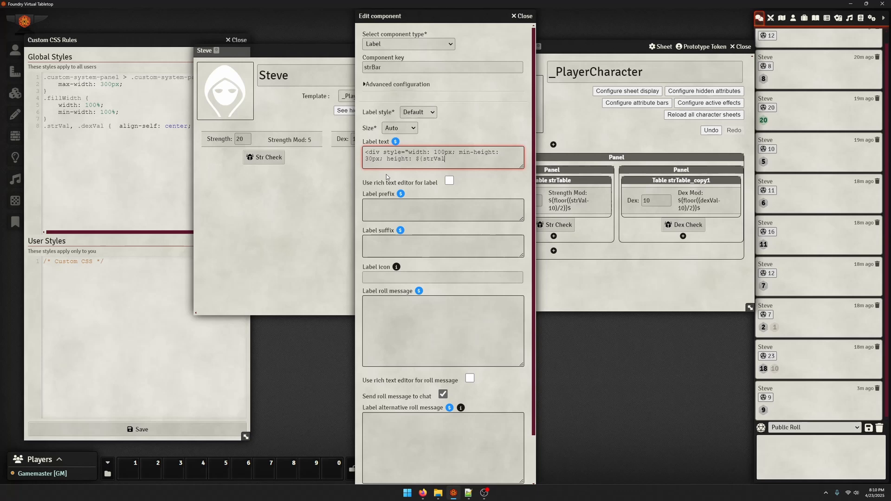
{"action": "type", "text": "*10"}
{"action": "type", "text": "}$px"}
{"action": "type", "text": ";"}
{"action": "type", "text": " background-"}
{"action": "type", "text": "color: red;"}
{"action": "type", "text": ")"}
{"action": "type", "text": "${"}
{"action": "scroll", "coordinate": [392, 457], "scroll_direction": "down", "scroll_amount": 2}
{"action": "left_click", "coordinate": [400, 475]}
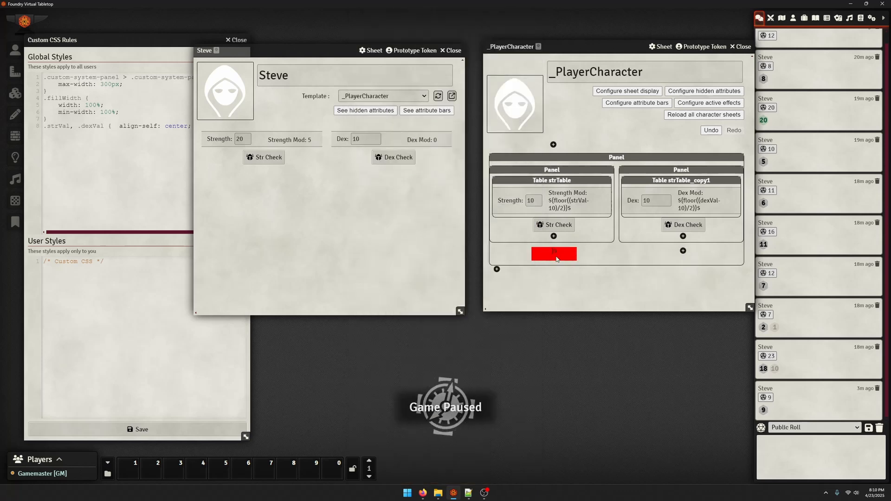
Edit the strBar label to delete the stray characters after the div tag, and save
{"action": "left_click", "coordinate": [556, 253]}
{"action": "left_click_drag", "start_coordinate": [522, 166], "coordinate": [525, 248]}
{"action": "left_click", "coordinate": [367, 152]}
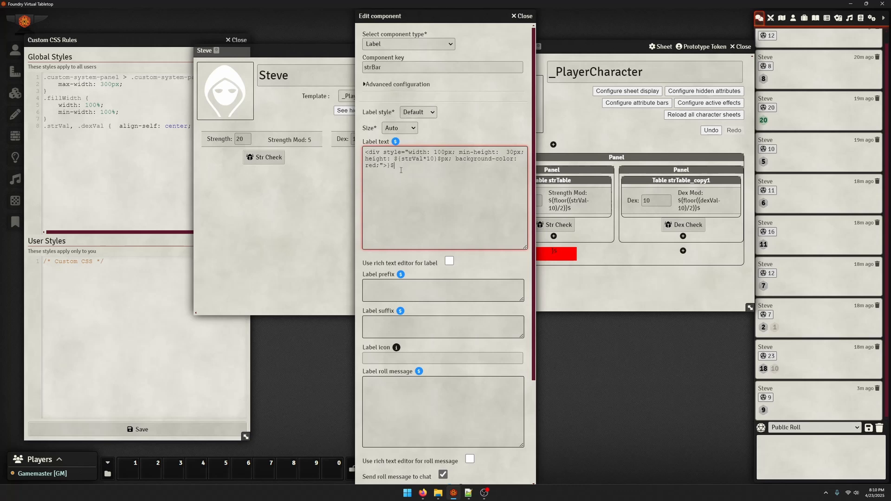
{"action": "key", "text": "BackSpace"}
{"action": "key", "text": "BackSpace"}
{"action": "scroll", "coordinate": [437, 337], "scroll_direction": "down", "scroll_amount": 4}
{"action": "left_click", "coordinate": [399, 474]}
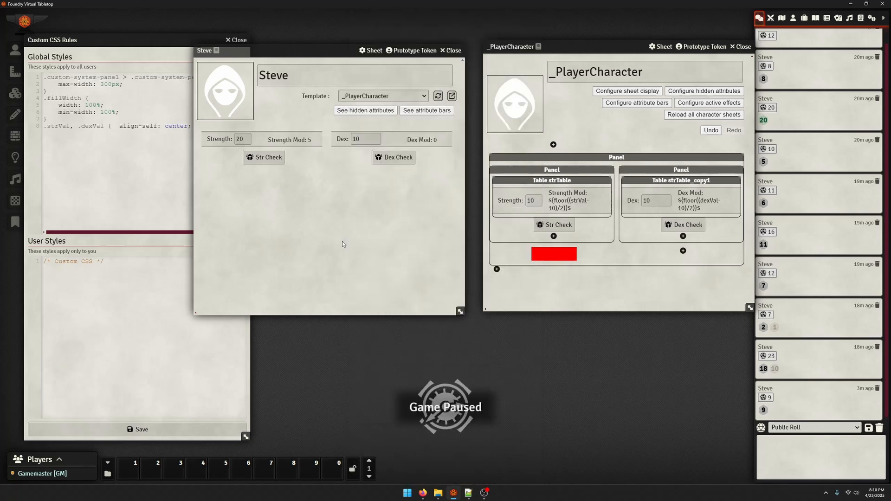
Set Steve's Strength to 15
{"action": "double_click", "coordinate": [242, 136]}
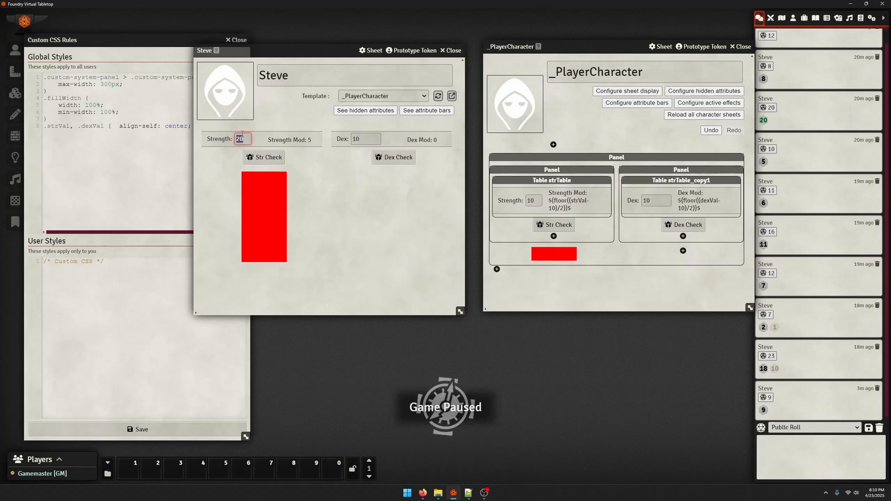
{"action": "type", "text": "15"}
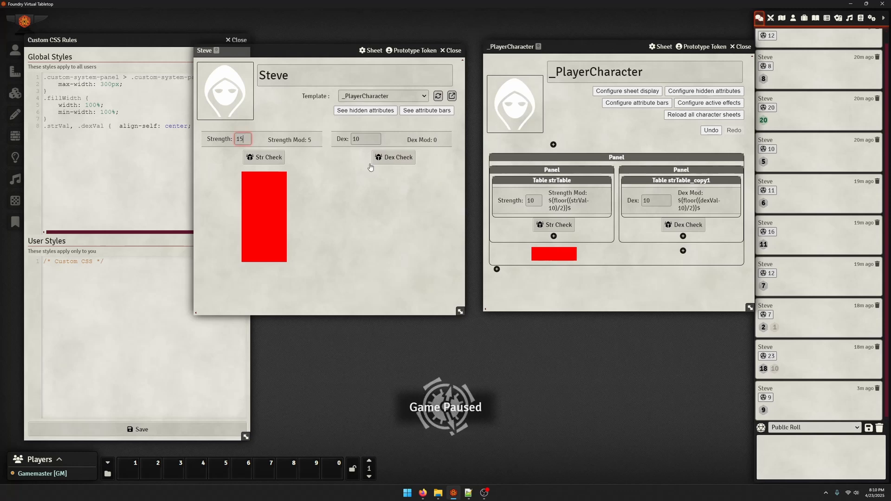
{"action": "key", "text": "Return"}
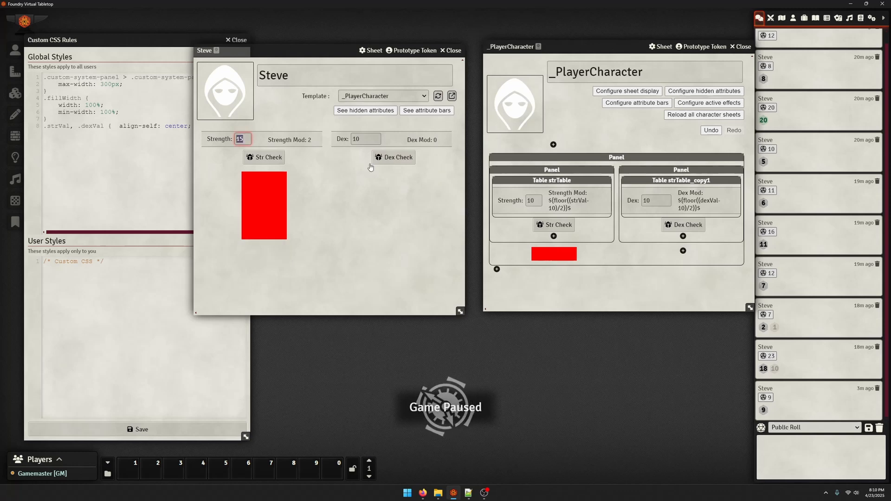
Set Steve's Strength to 20
{"action": "type", "text": "20"}
{"action": "key", "text": "Return"}
{"action": "left_click", "coordinate": [585, 290]}
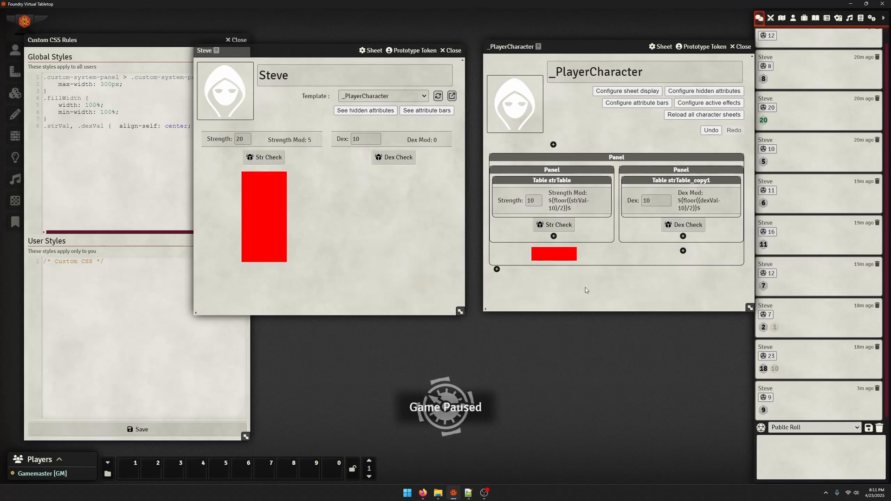
Copy the strBar label into the Dex panel, rename it dexBar and make its height use dexVal, then save
{"action": "left_click_drag", "start_coordinate": [555, 258], "coordinate": [682, 253]}
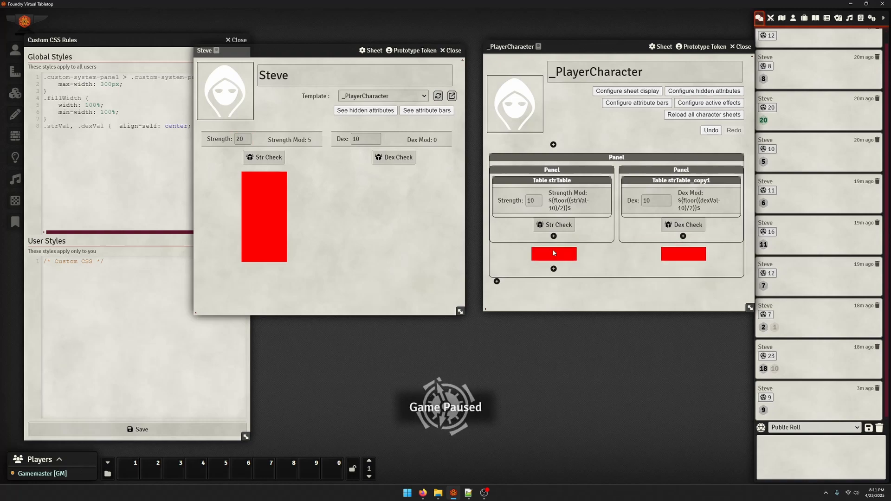
{"action": "left_click", "coordinate": [690, 253]}
{"action": "left_click_drag", "start_coordinate": [403, 67], "coordinate": [280, 60]}
{"action": "type", "text": "dex"}
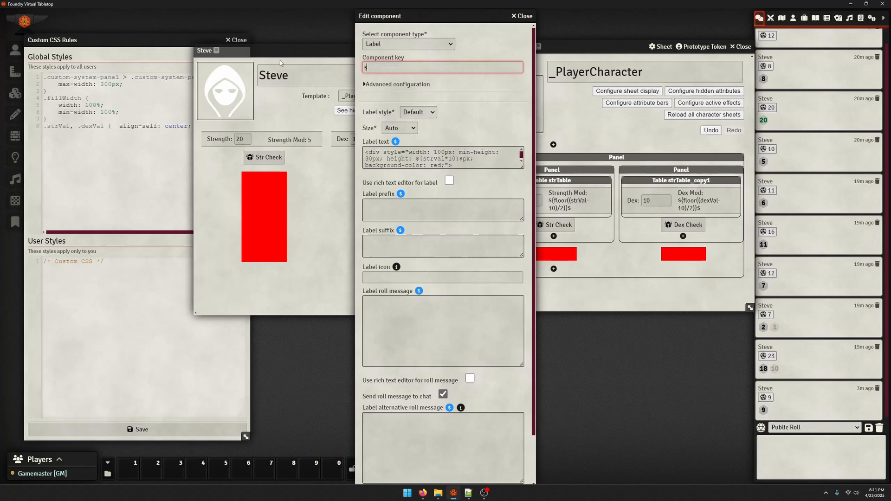
{"action": "type", "text": "Bar"}
{"action": "double_click", "coordinate": [435, 159]}
{"action": "type", "text": "de"}
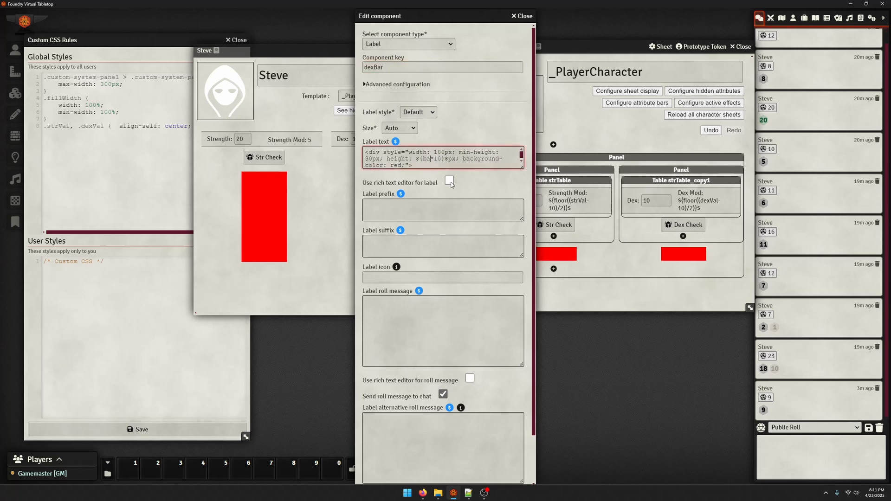
{"action": "type", "text": "xVal"}
{"action": "scroll", "coordinate": [405, 320], "scroll_direction": "down", "scroll_amount": 1}
{"action": "scroll", "coordinate": [405, 320], "scroll_direction": "down", "scroll_amount": 2}
{"action": "left_click", "coordinate": [386, 476]}
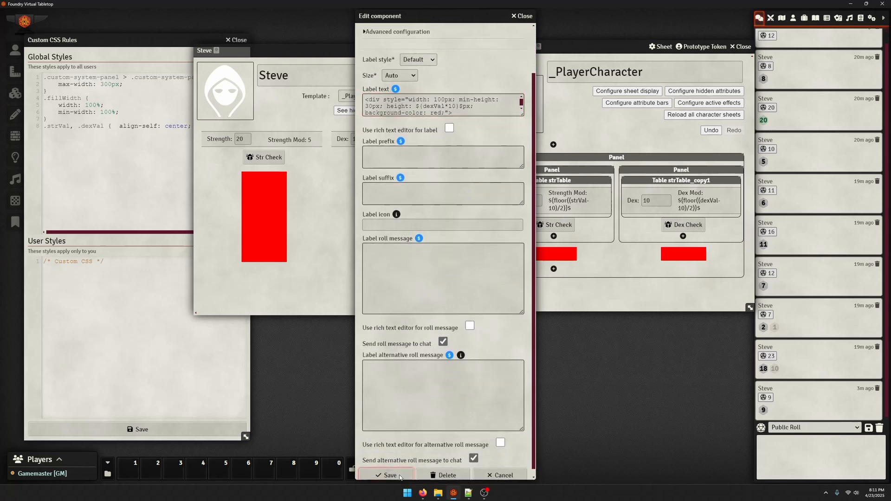
Change the dexBar label's background colour to blue, save, and reload Steve's sheet
{"action": "left_click", "coordinate": [438, 96]}
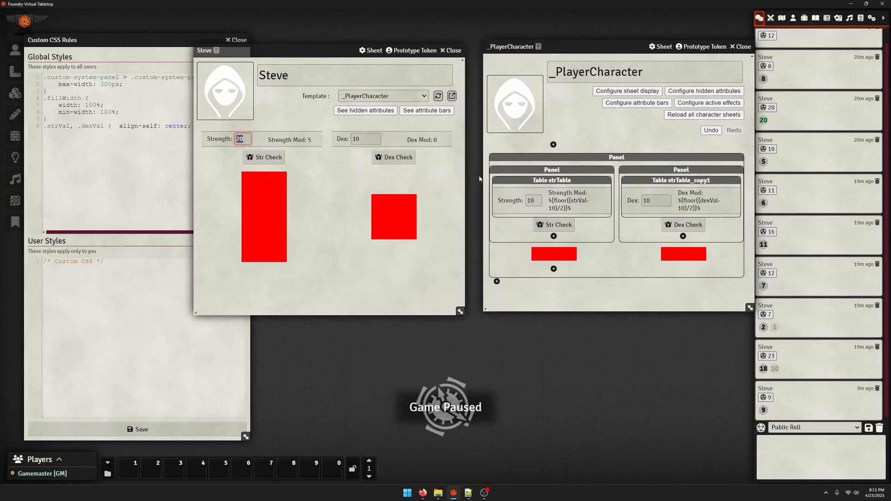
{"action": "left_click", "coordinate": [684, 257]}
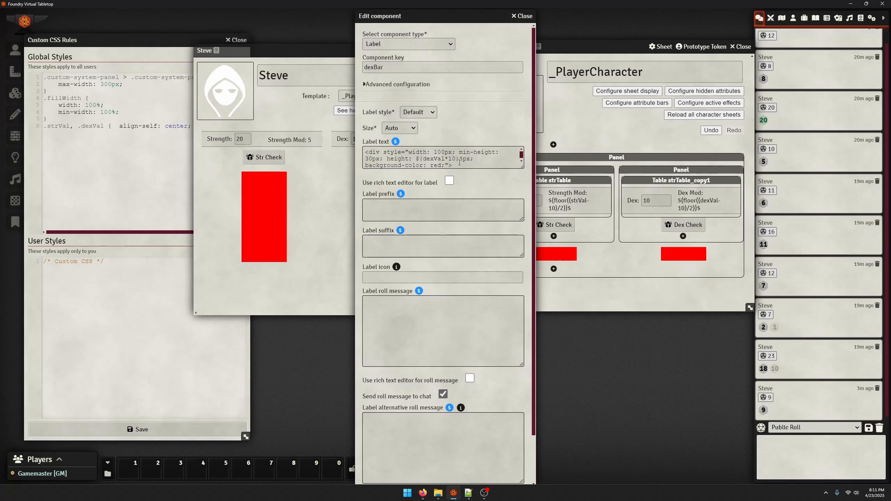
{"action": "double_click", "coordinate": [439, 166]}
{"action": "type", "text": "blue"}
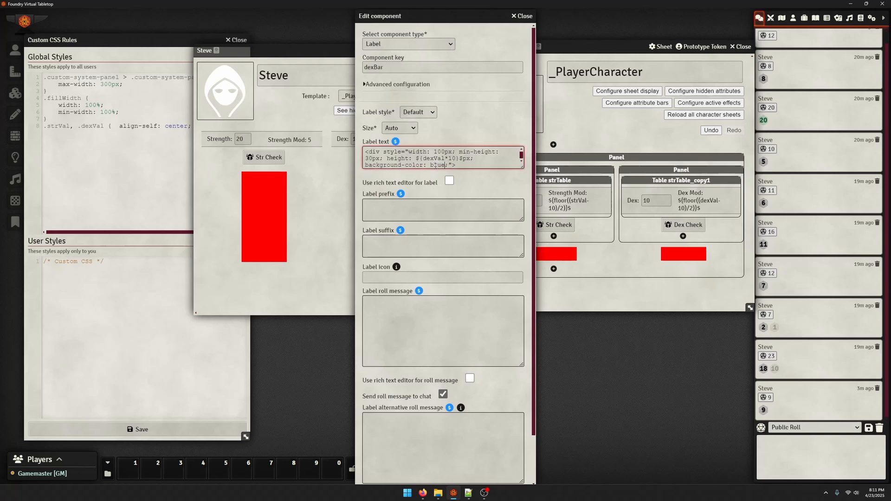
{"action": "scroll", "coordinate": [418, 279], "scroll_direction": "down", "scroll_amount": 3}
{"action": "left_click", "coordinate": [389, 476]}
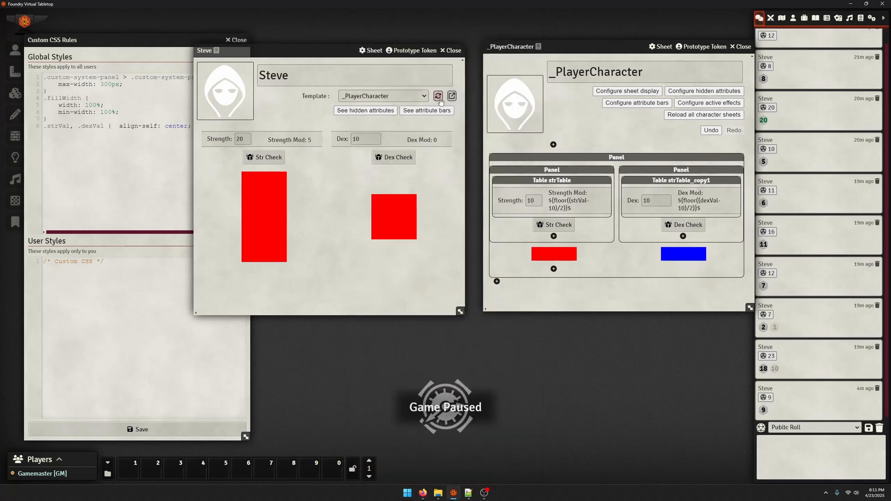
{"action": "left_click", "coordinate": [438, 96]}
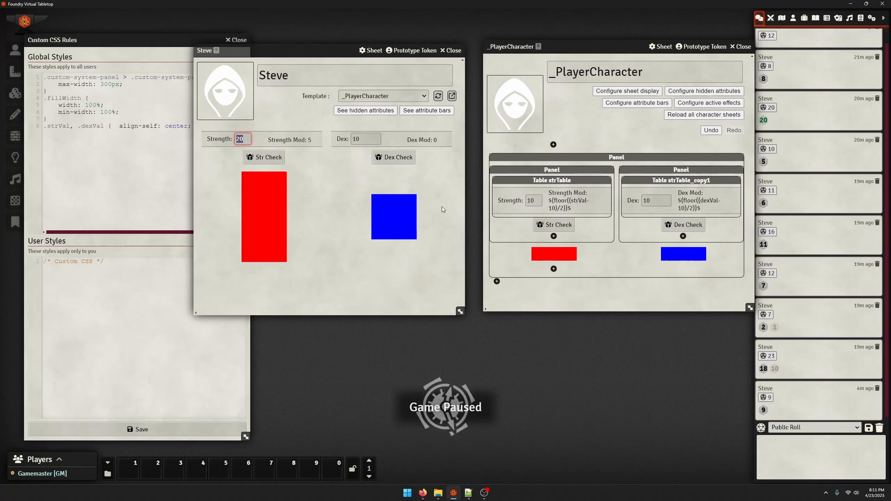
Set Steve's Strength to 1
{"action": "type", "text": "1"}
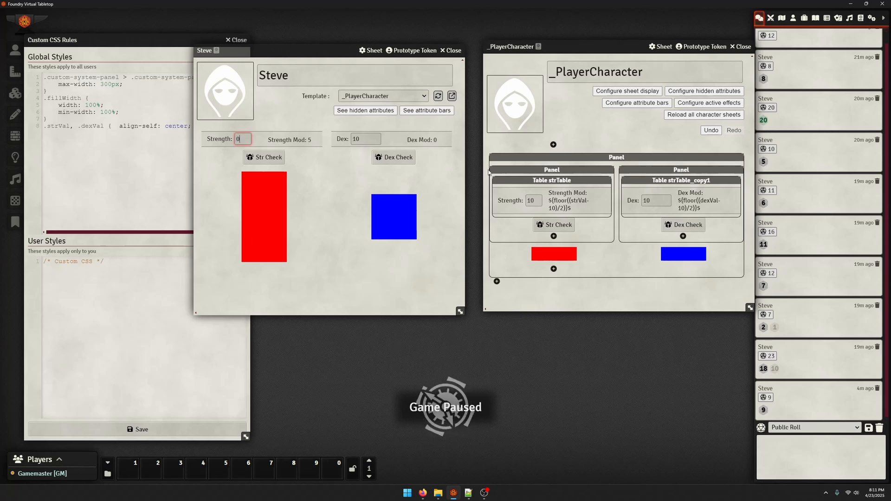
{"action": "key", "text": "Return"}
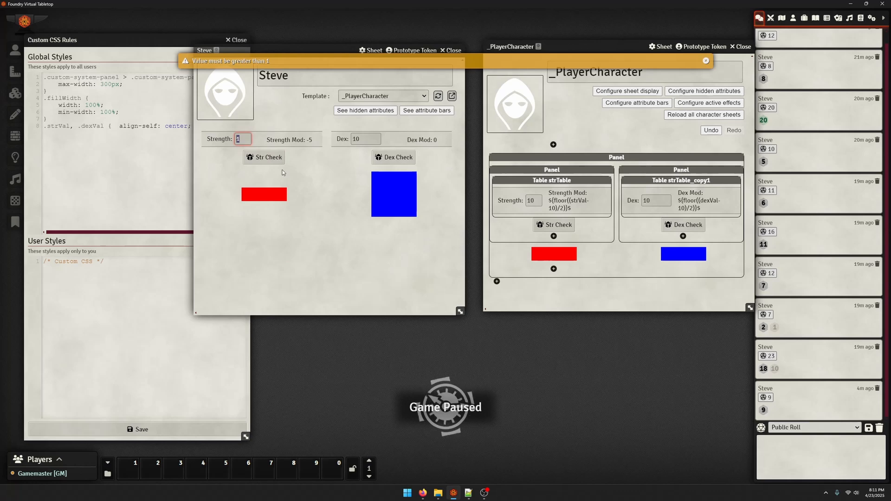
{"action": "left_click", "coordinate": [270, 203]}
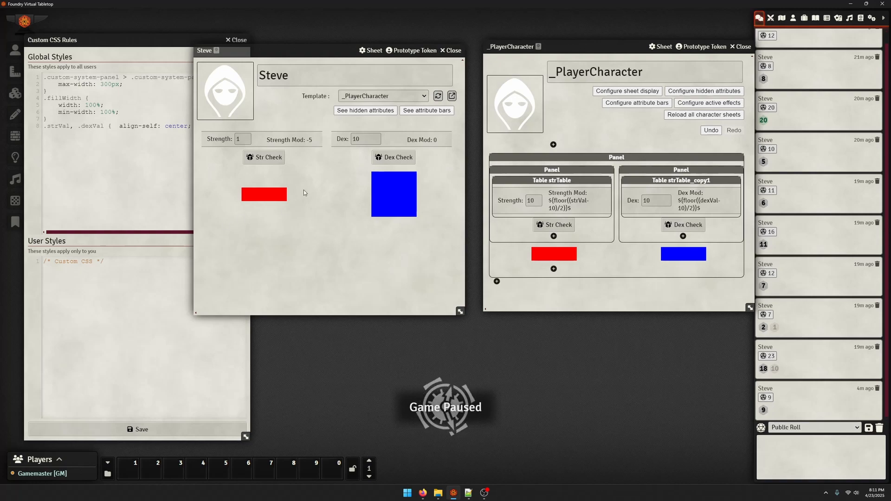
Delete the strBar label from the template
{"action": "left_click", "coordinate": [550, 254]}
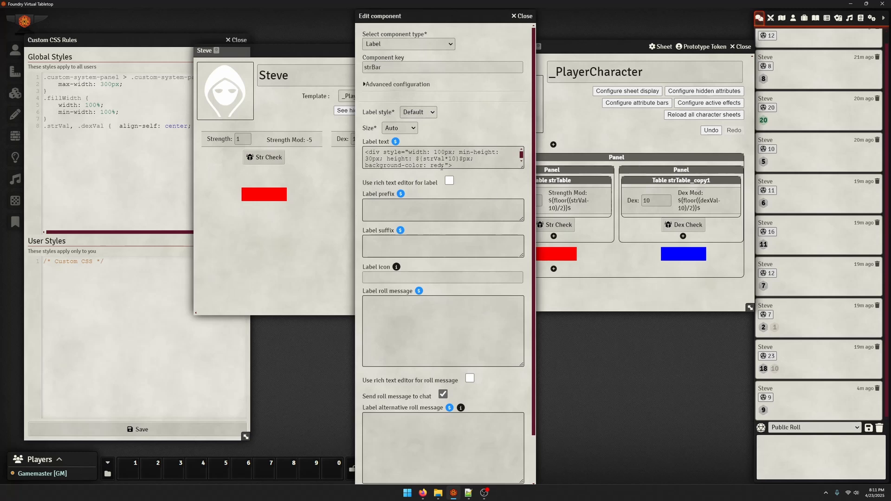
{"action": "left_click_drag", "start_coordinate": [415, 158], "coordinate": [463, 162]}
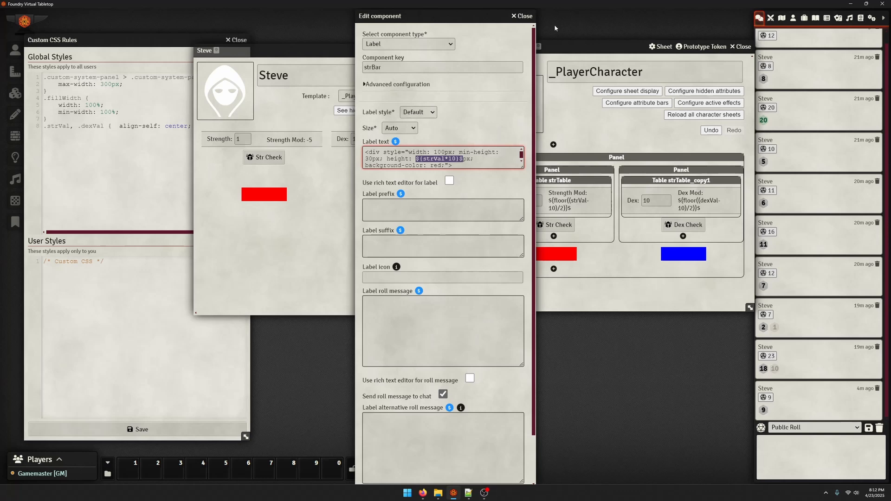
{"action": "left_click", "coordinate": [525, 17]}
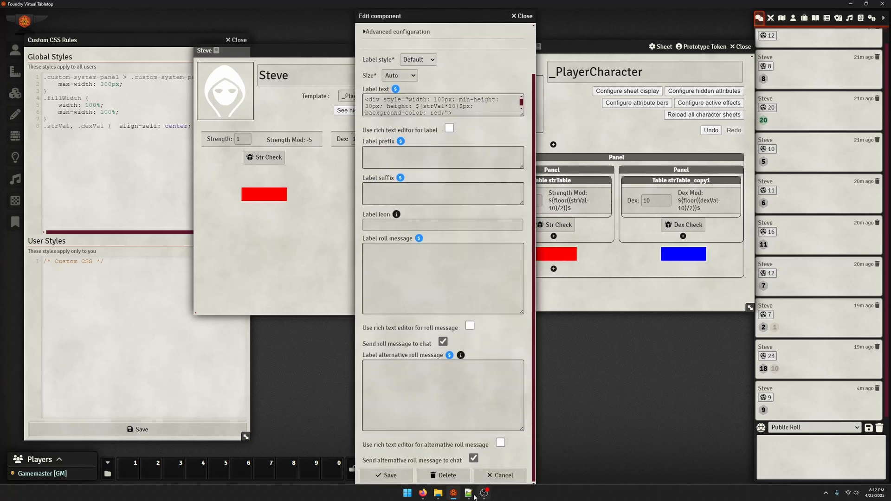
{"action": "left_click", "coordinate": [446, 475]}
{"action": "left_click", "coordinate": [400, 271]}
Delete the dexBar label from the template and reload Steve's sheet
{"action": "left_click", "coordinate": [570, 254]}
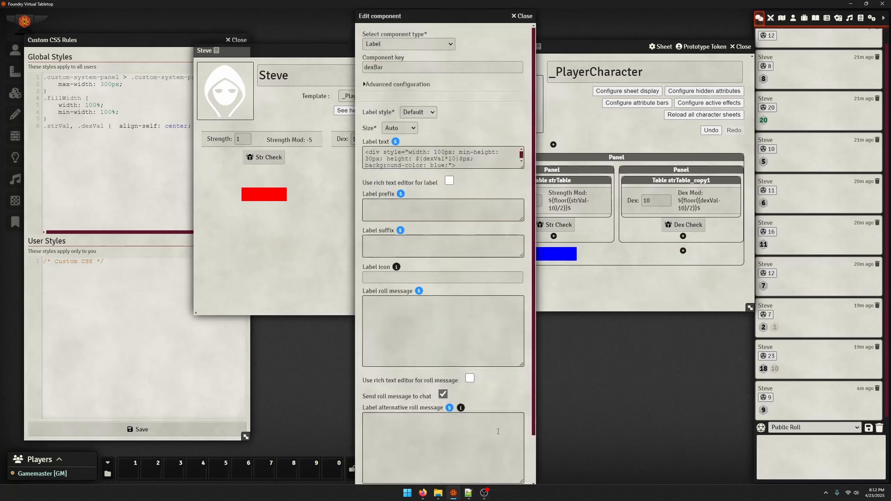
{"action": "scroll", "coordinate": [443, 279], "scroll_direction": "down", "scroll_amount": 3}
{"action": "left_click", "coordinate": [446, 475]}
{"action": "left_click", "coordinate": [389, 260]}
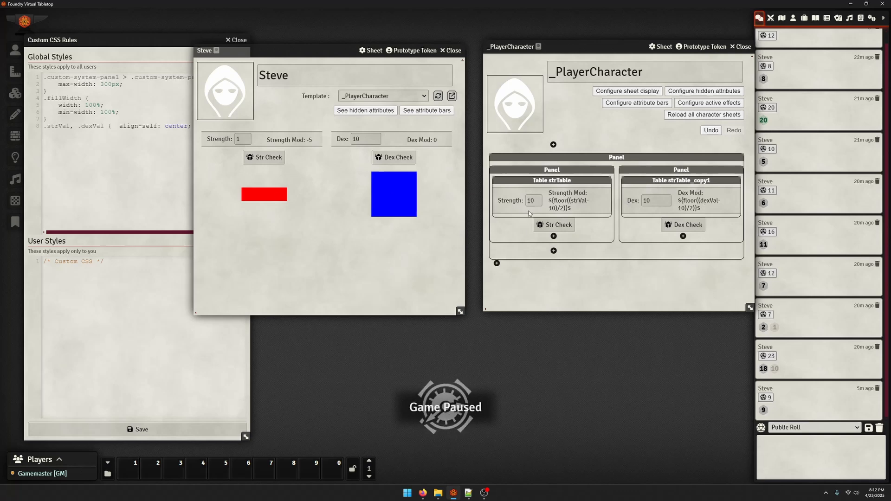
{"action": "left_click", "coordinate": [437, 97]}
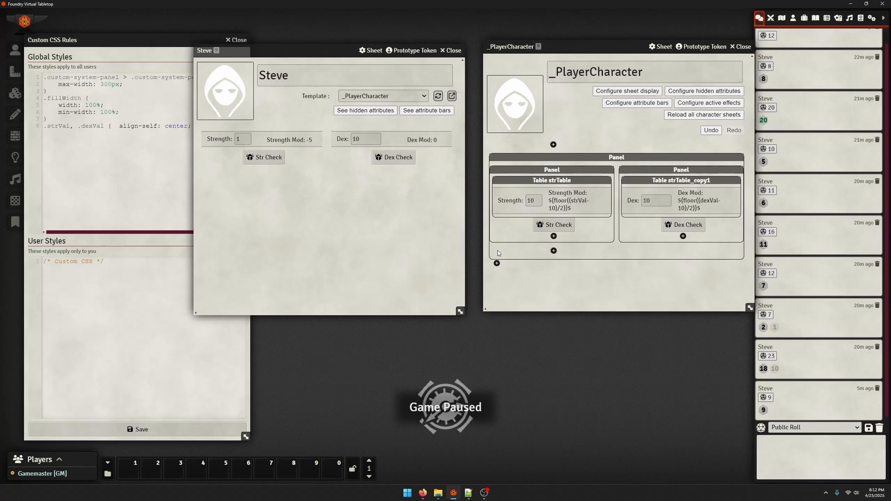
{"action": "left_click", "coordinate": [553, 251]}
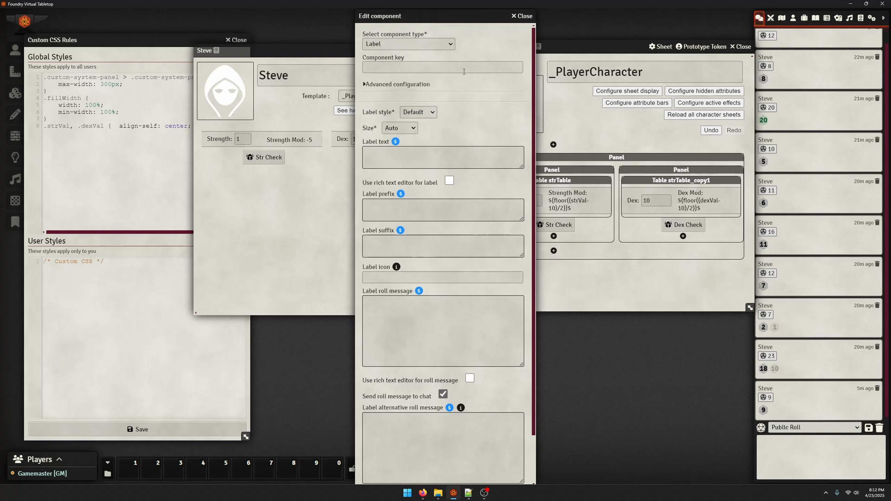
{"action": "left_click", "coordinate": [398, 84]}
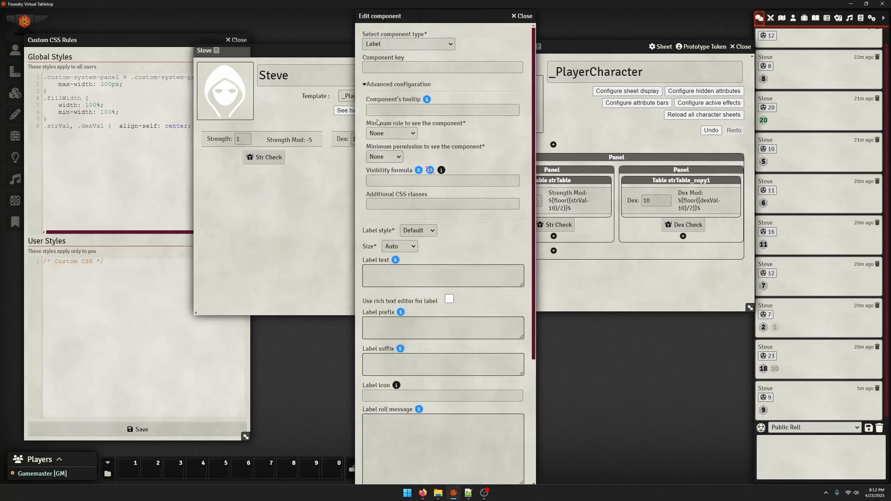
{"action": "scroll", "coordinate": [381, 119], "scroll_direction": "down", "scroll_amount": 1}
{"action": "scroll", "coordinate": [403, 97], "scroll_direction": "up", "scroll_amount": 1}
{"action": "left_click", "coordinate": [421, 108]}
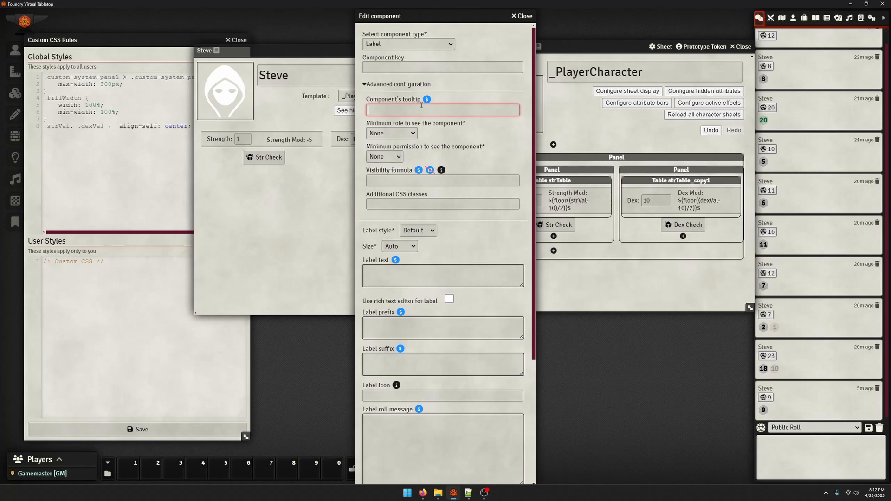
{"action": "left_click", "coordinate": [522, 17]}
Roll the Str Check from Steve's sheet, then give the Str Check button the visibility formula 'Shift-Click for Adv' and save
{"action": "left_click", "coordinate": [264, 158]}
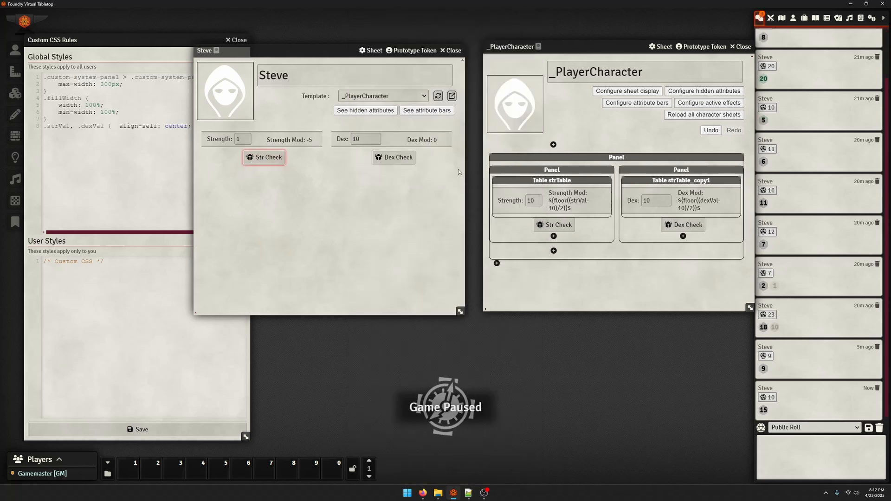
{"action": "left_click", "coordinate": [574, 226]}
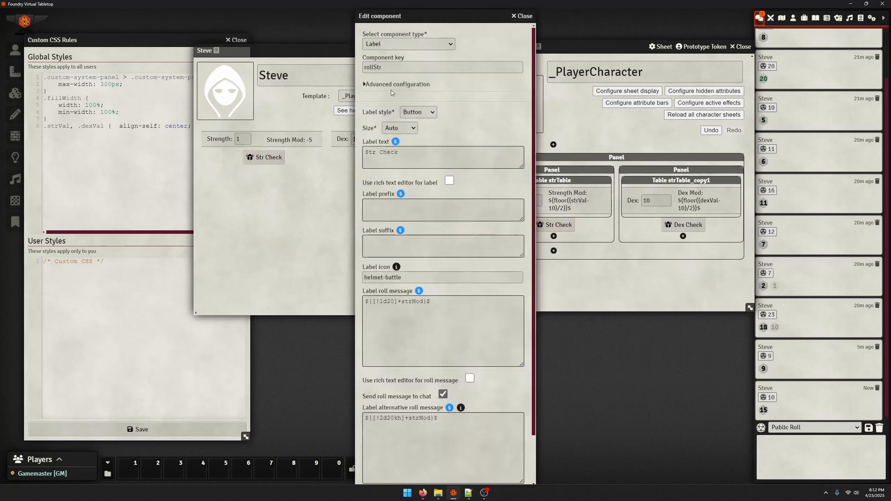
{"action": "left_click", "coordinate": [391, 85]}
{"action": "left_click", "coordinate": [409, 182]}
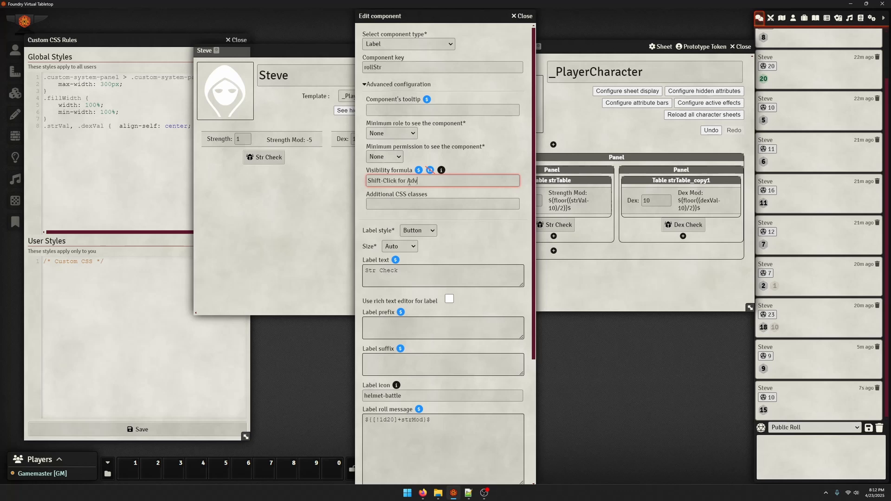
{"action": "scroll", "coordinate": [410, 182], "scroll_direction": "down", "scroll_amount": 4}
{"action": "left_click", "coordinate": [393, 470]}
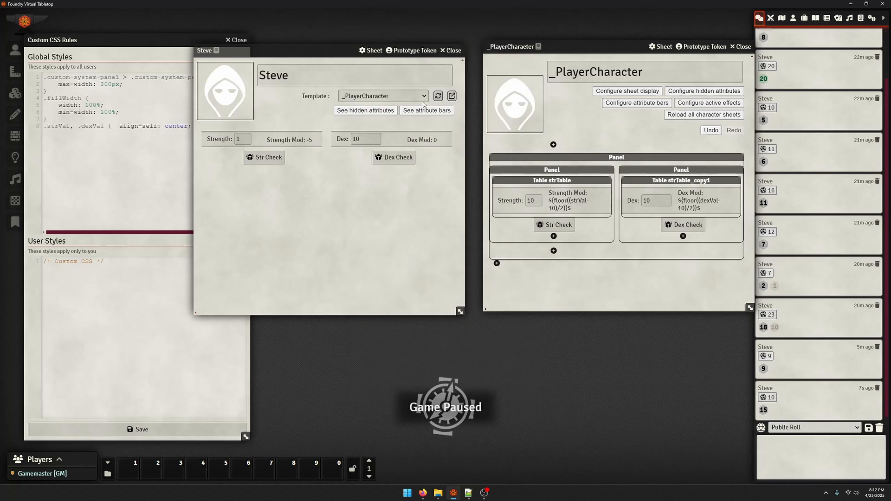
Move the 'Shift-Click for Adv' text from the Str Check button's visibility formula into its tooltip, save, and reload Steve's sheet
{"action": "left_click", "coordinate": [554, 231]}
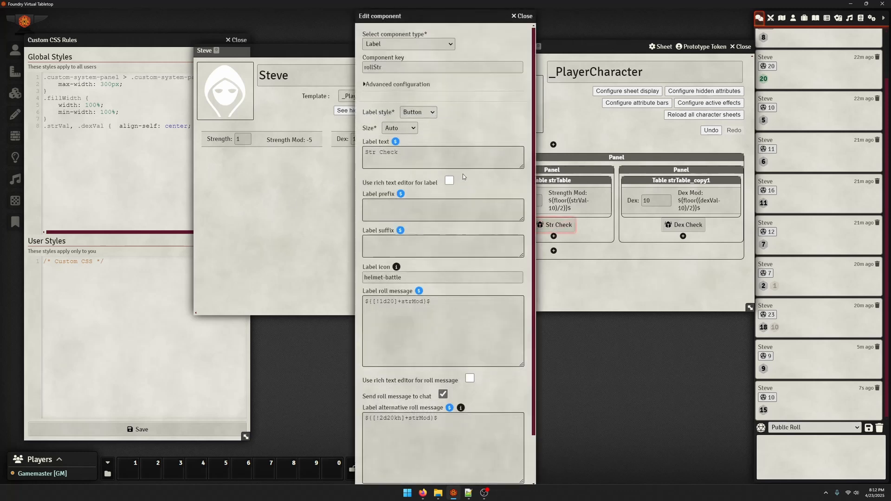
{"action": "left_click", "coordinate": [395, 83]}
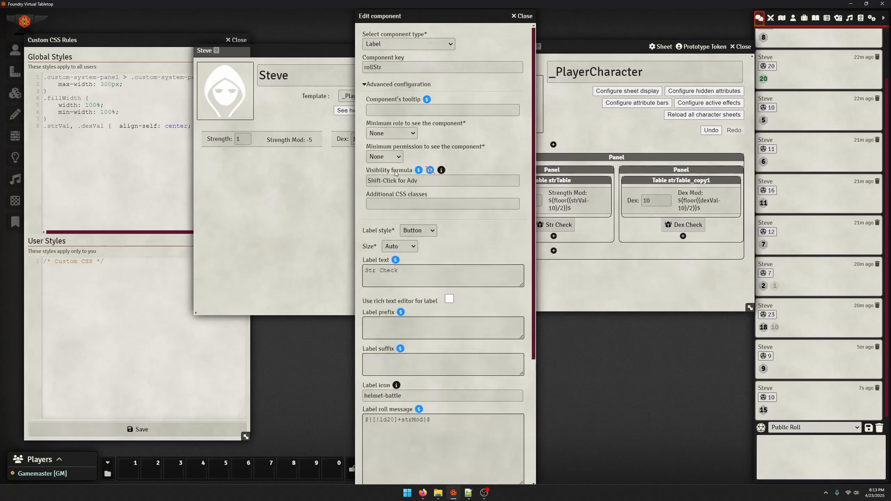
{"action": "left_click_drag", "start_coordinate": [422, 181], "coordinate": [352, 179]}
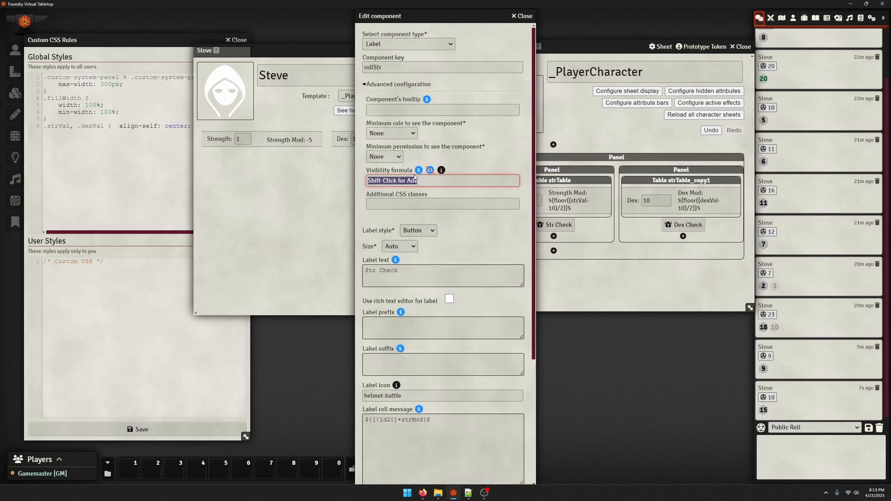
{"action": "key", "text": "BackSpace"}
{"action": "left_click", "coordinate": [411, 205]}
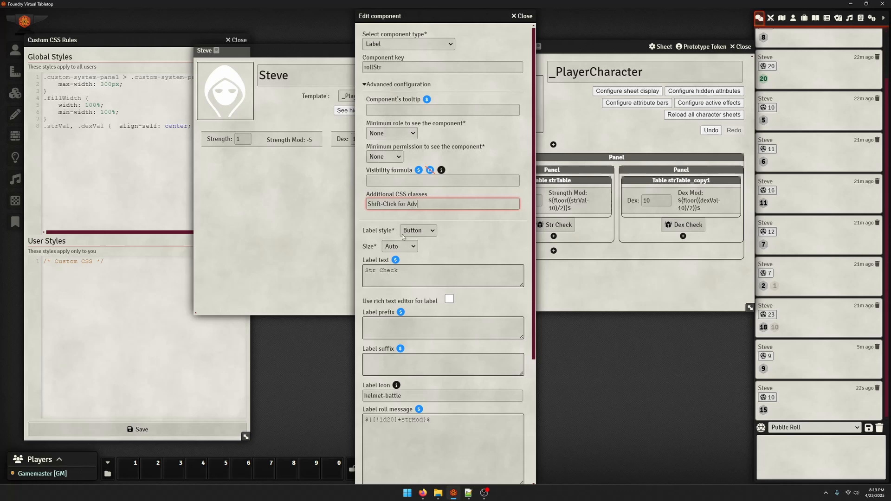
{"action": "scroll", "coordinate": [403, 237], "scroll_direction": "down", "scroll_amount": 4}
{"action": "scroll", "coordinate": [417, 214], "scroll_direction": "up", "scroll_amount": 2}
{"action": "scroll", "coordinate": [417, 214], "scroll_direction": "up", "scroll_amount": 2}
{"action": "left_click", "coordinate": [401, 109]}
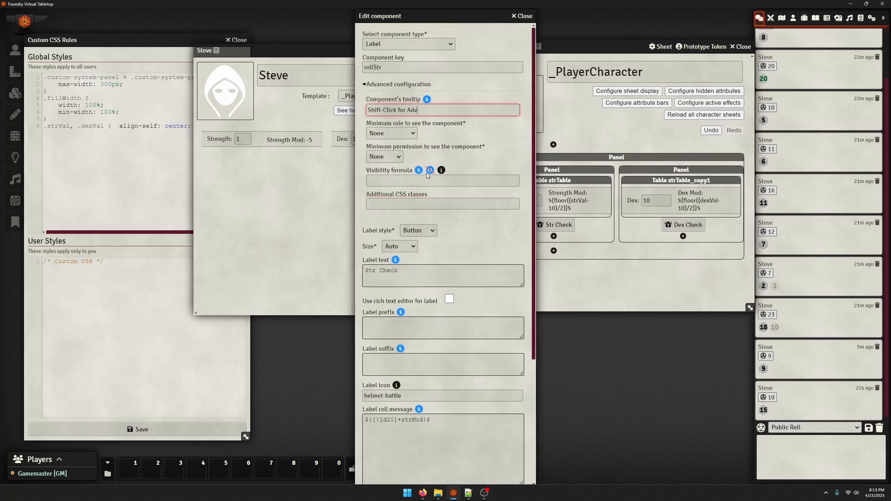
{"action": "scroll", "coordinate": [427, 173], "scroll_direction": "down", "scroll_amount": 5}
{"action": "left_click", "coordinate": [389, 477]}
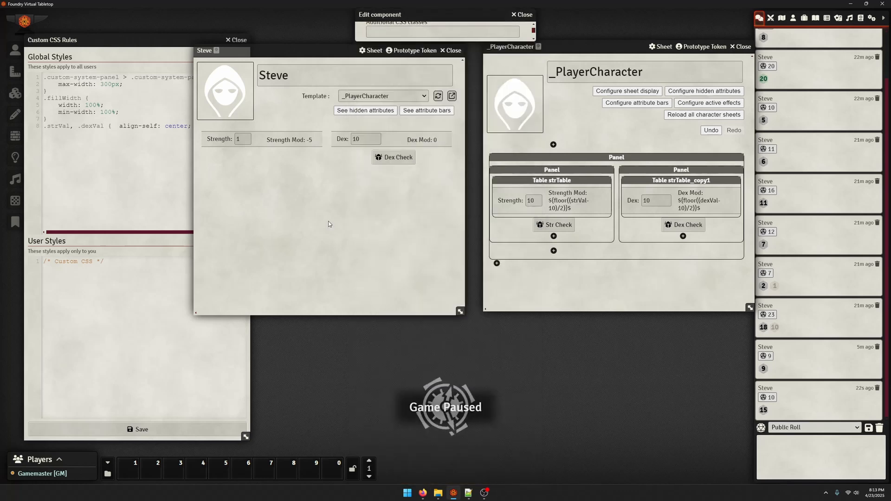
{"action": "left_click", "coordinate": [439, 95]}
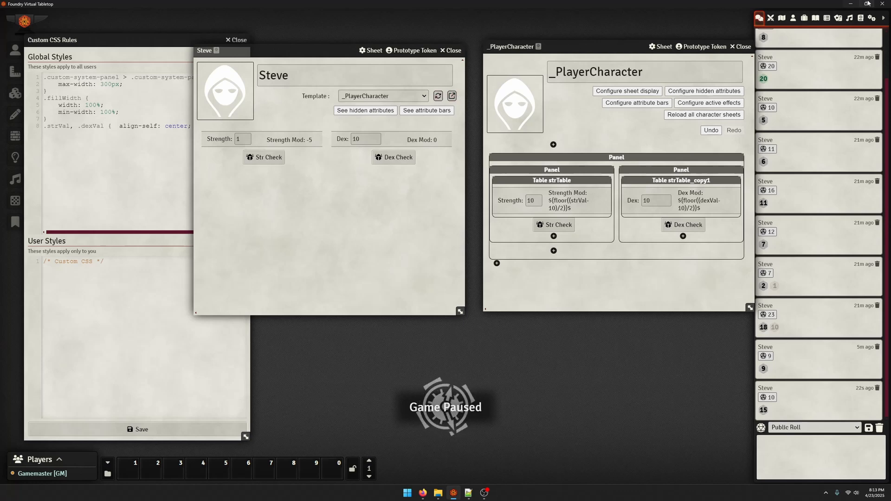
Flush the chat log and roll the Str Check from Steve's sheet
{"action": "left_click", "coordinate": [878, 428]}
{"action": "left_click", "coordinate": [617, 464]}
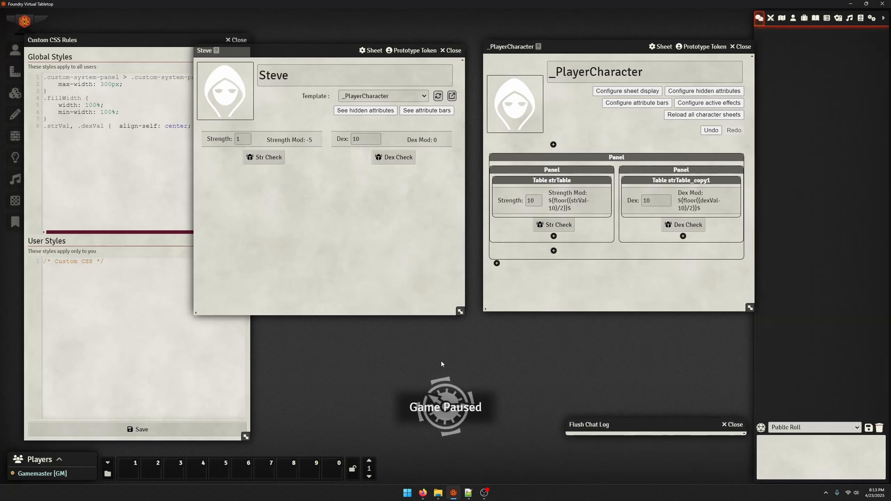
{"action": "left_click", "coordinate": [261, 158], "text": "shift"}
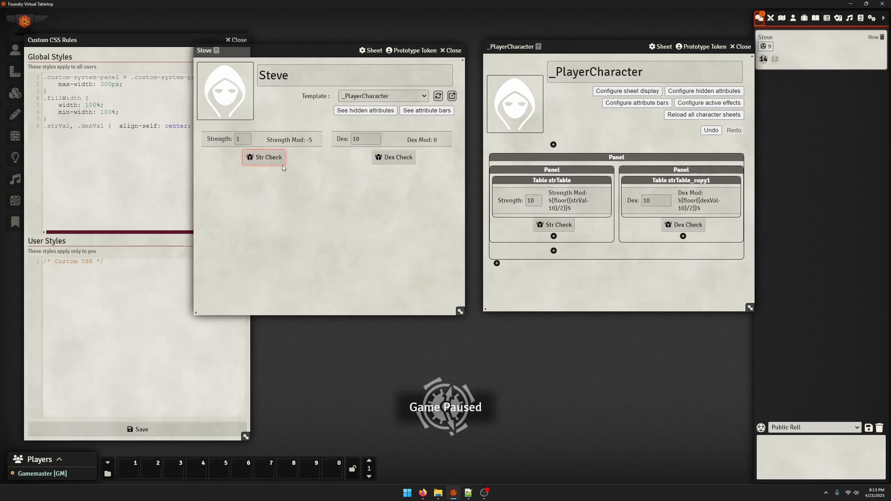
Add a new component below the Strength and Dex panels in the template and set its type to Text field
{"action": "left_click", "coordinate": [553, 251]}
{"action": "left_click", "coordinate": [396, 56]}
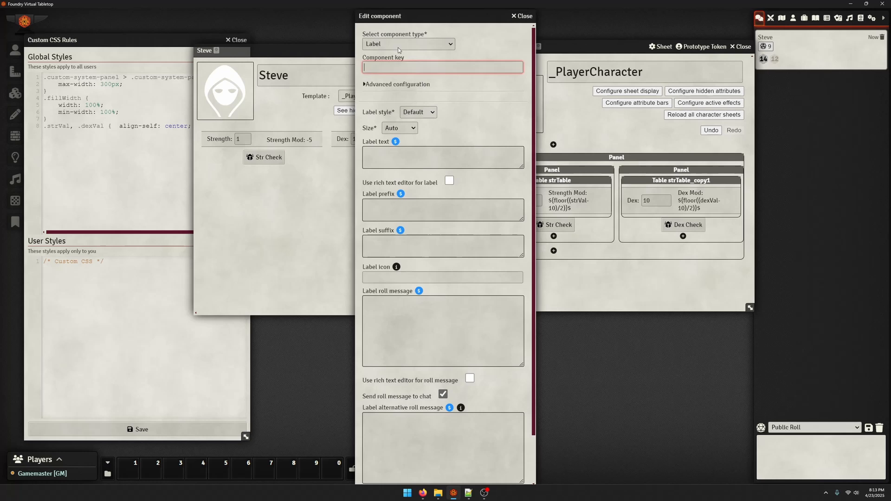
{"action": "left_click", "coordinate": [395, 84]}
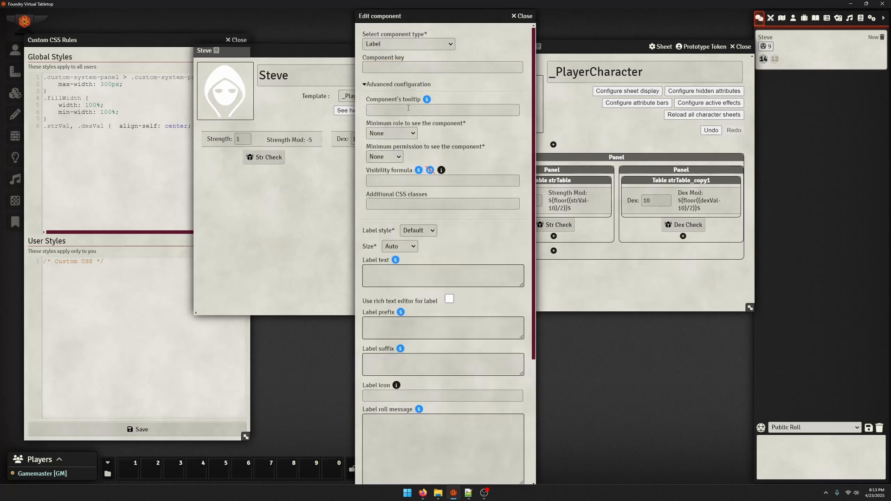
{"action": "scroll", "coordinate": [436, 125], "scroll_direction": "down", "scroll_amount": 2}
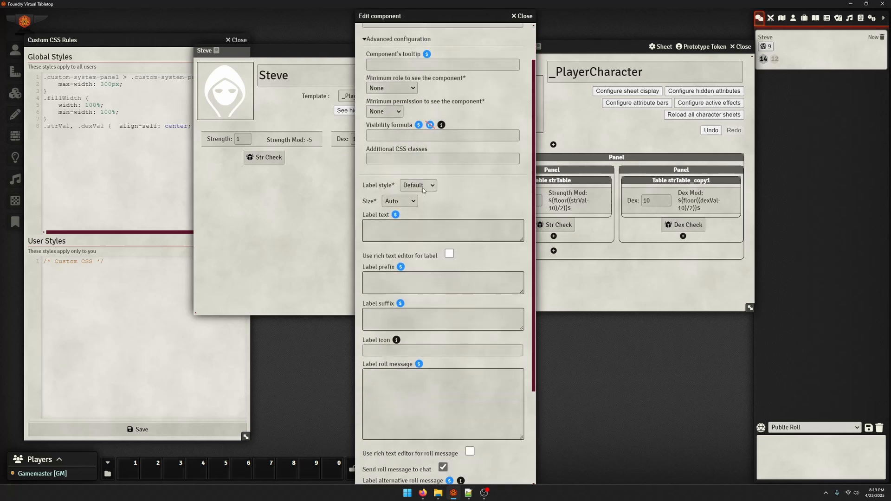
{"action": "left_click", "coordinate": [403, 158]}
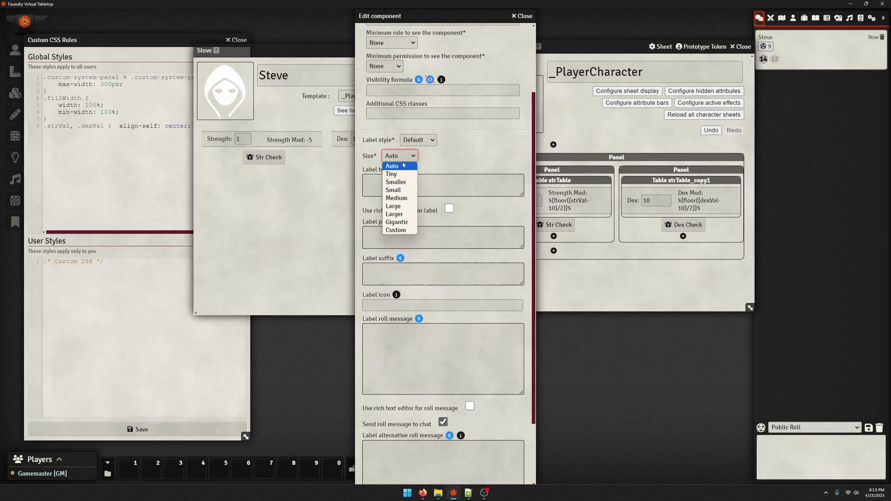
{"action": "left_click", "coordinate": [468, 182]}
{"action": "scroll", "coordinate": [468, 182], "scroll_direction": "down", "scroll_amount": 2}
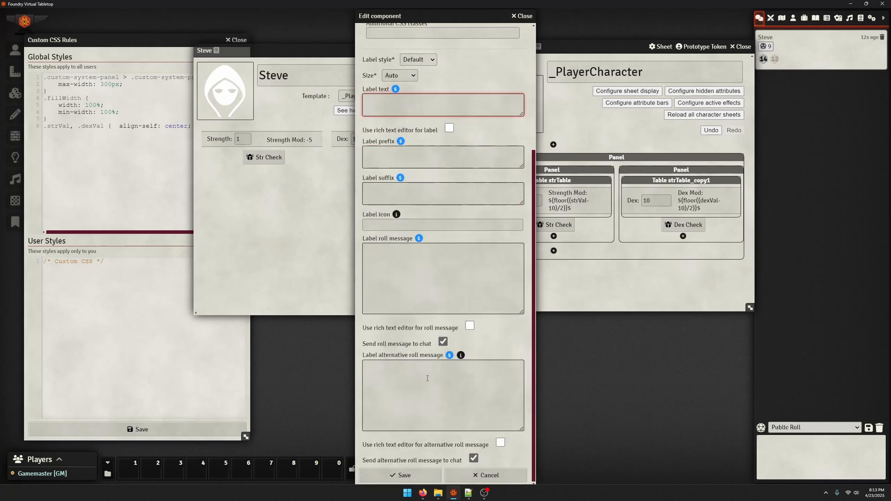
{"action": "scroll", "coordinate": [493, 345], "scroll_direction": "up", "scroll_amount": 4}
{"action": "left_click", "coordinate": [398, 40]}
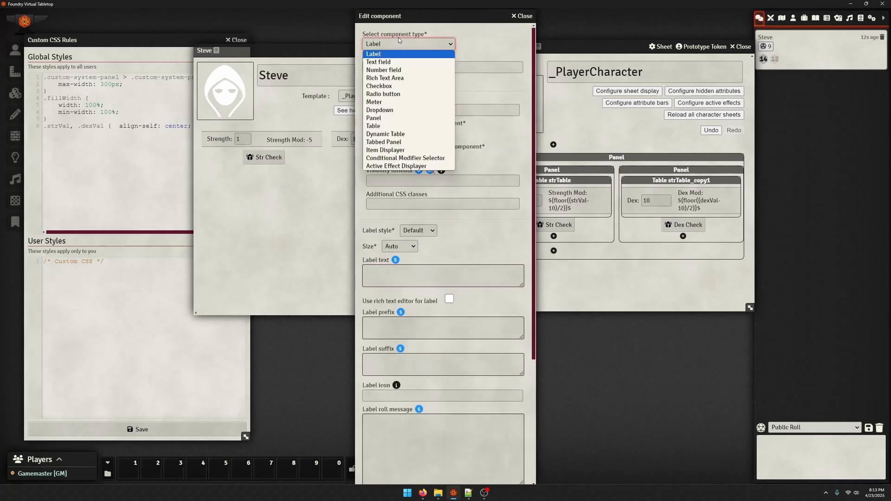
{"action": "left_click", "coordinate": [392, 66]}
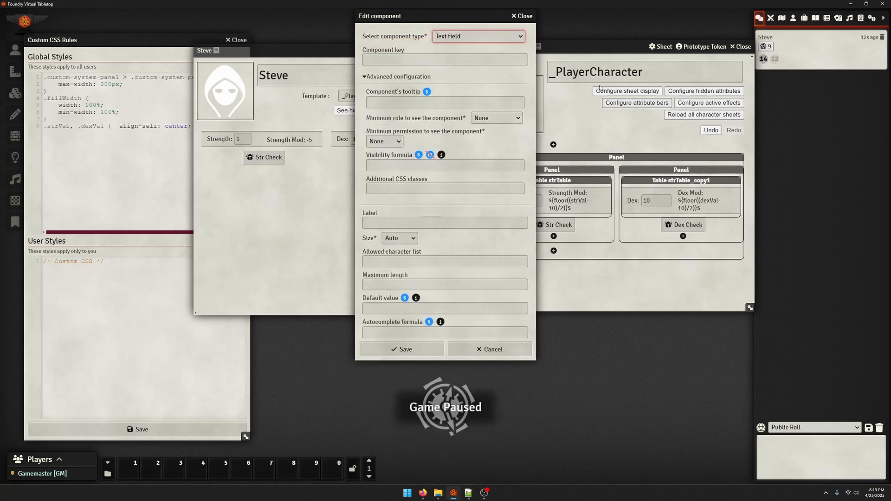
Label the text field Height and limit its allowed characters to 1, 2, 3, 4, 5, 6, 7, 8, 9, 0, ', "
{"action": "left_click", "coordinate": [459, 60]}
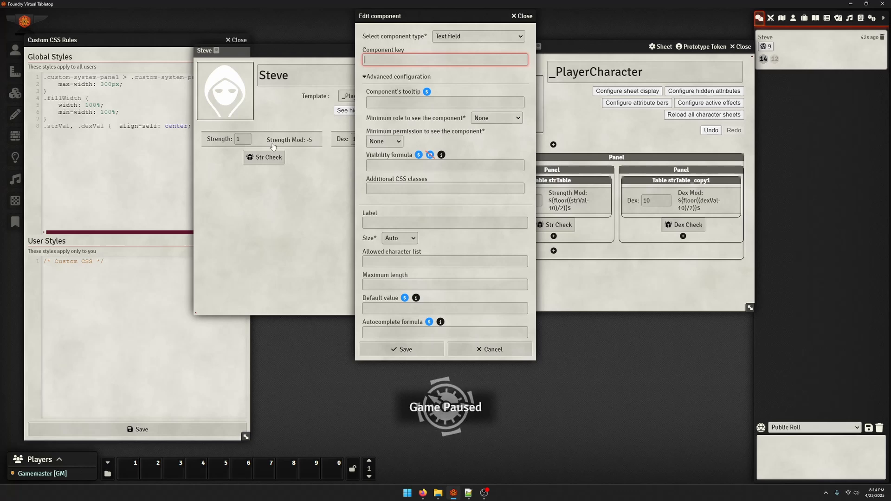
{"action": "left_click", "coordinate": [436, 52]}
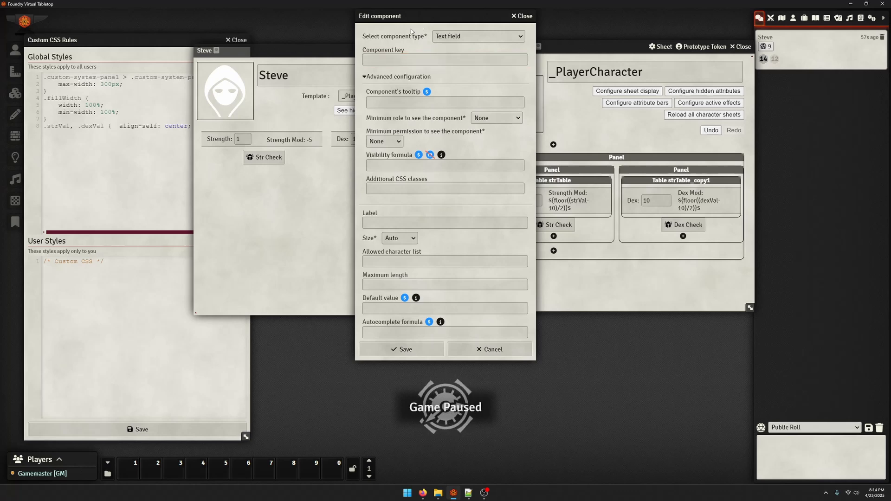
{"action": "left_click_drag", "start_coordinate": [412, 17], "coordinate": [424, 30]}
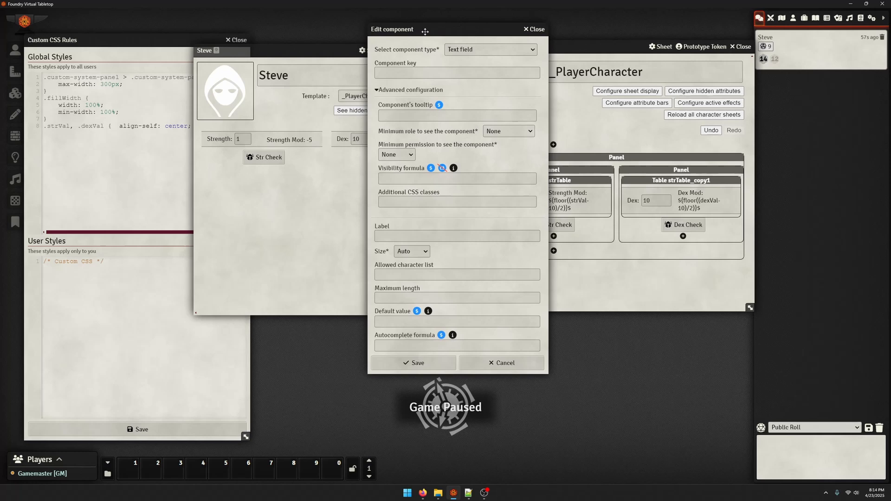
{"action": "left_click", "coordinate": [394, 235]}
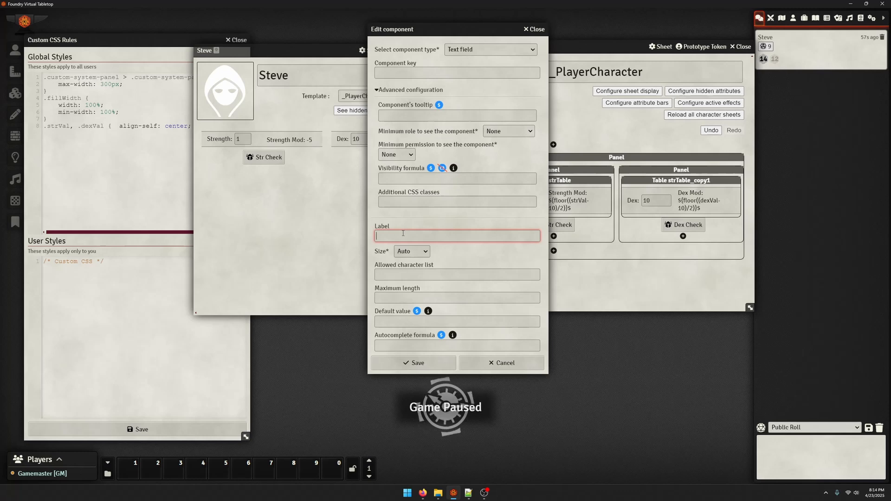
{"action": "type", "text": "Height"}
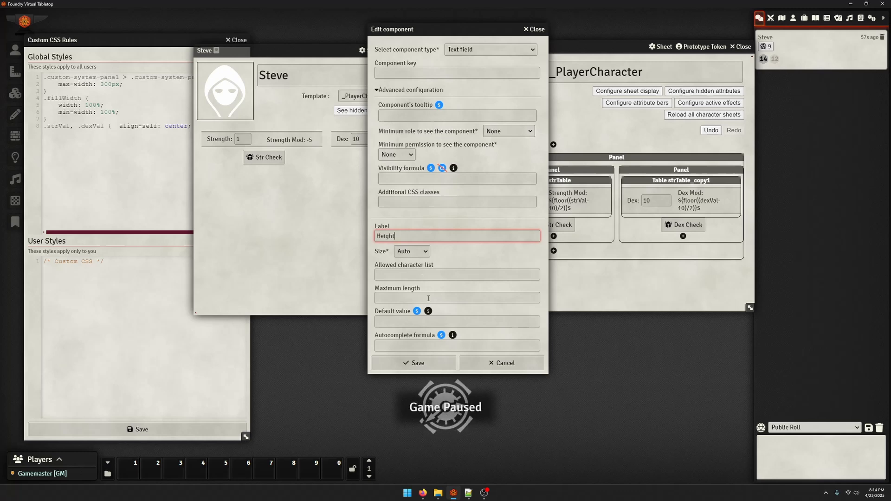
{"action": "left_click", "coordinate": [374, 302]}
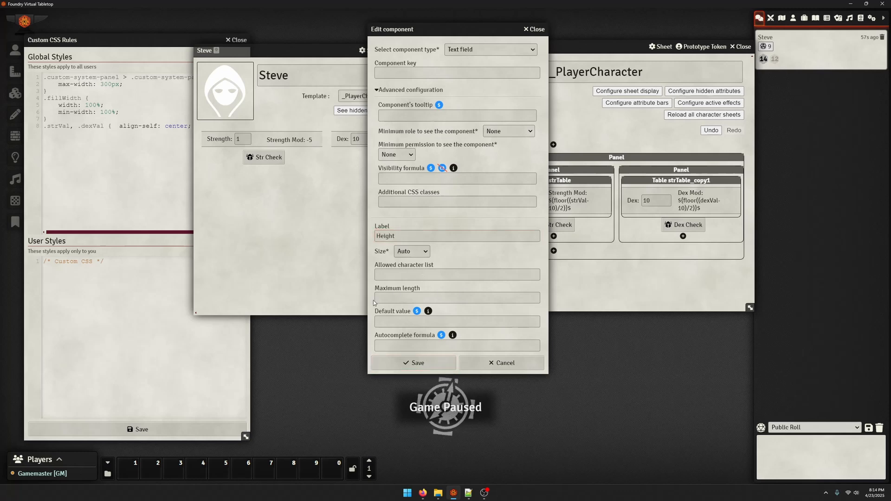
{"action": "left_click", "coordinate": [416, 276]}
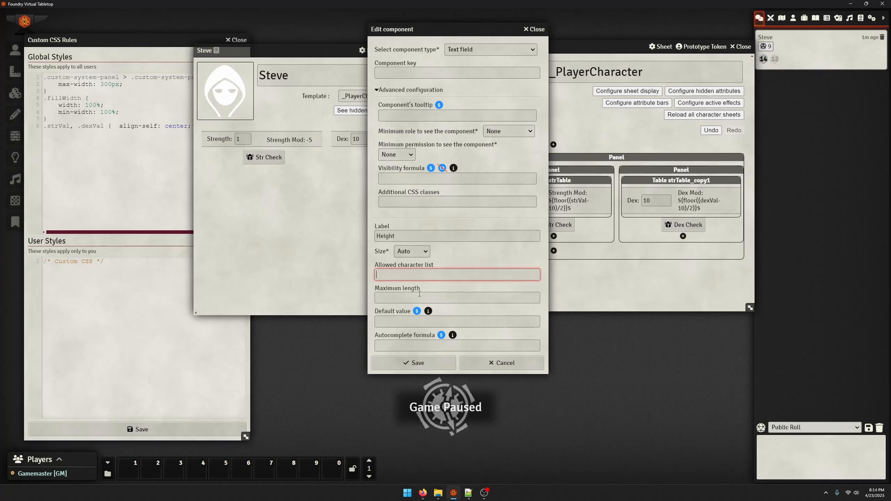
{"action": "type", "text": "1"}
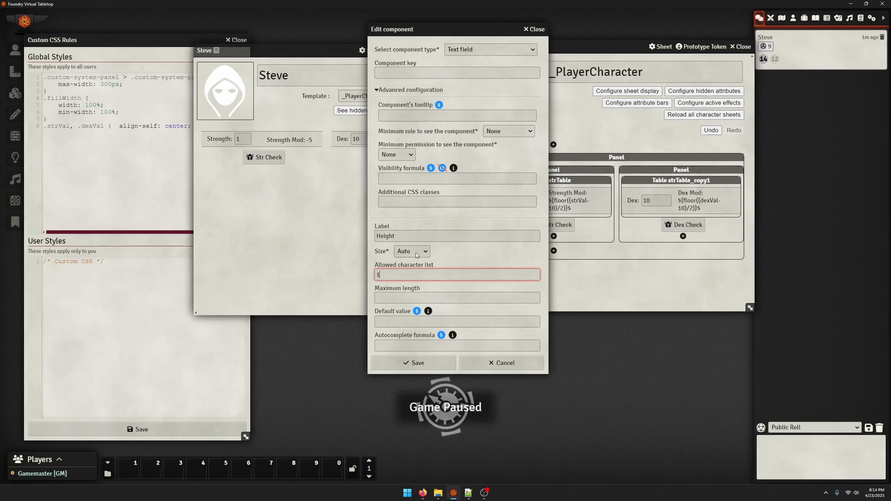
{"action": "type", "text": ", 2, 3, 4"}
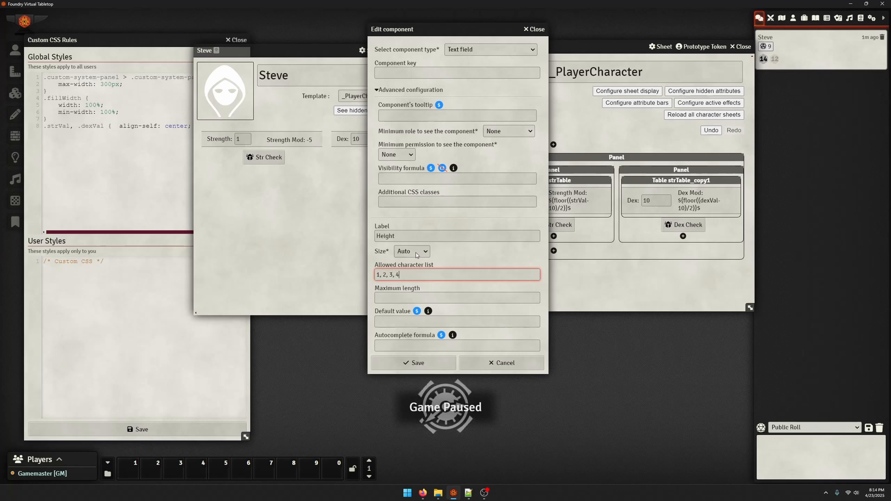
{"action": "type", "text": ", 5, 6, 7, 8"}
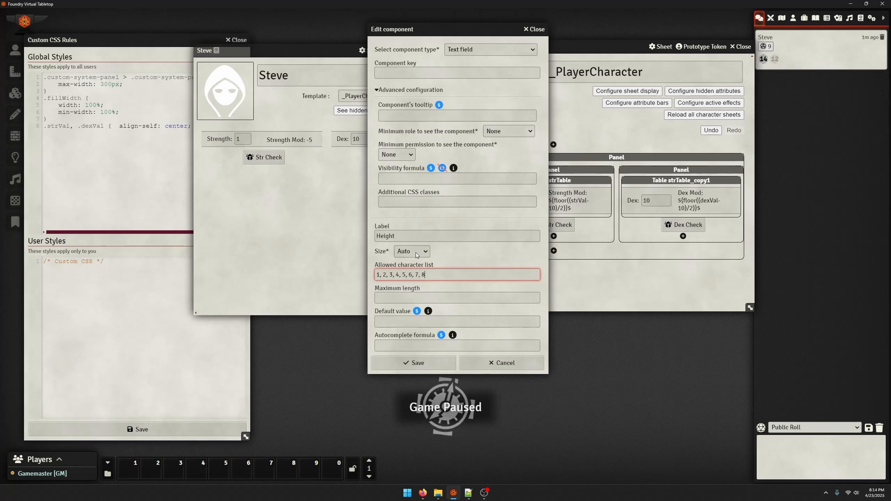
{"action": "type", "text": ", 9, 0, "}
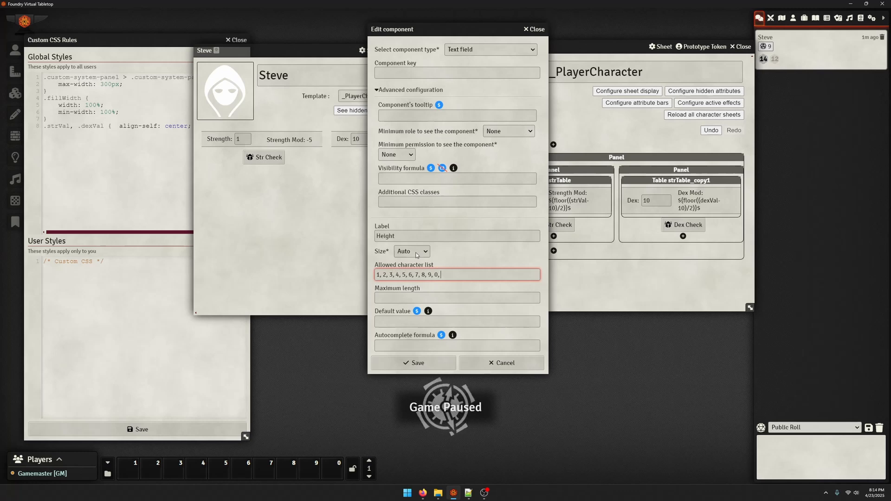
{"action": "type", "text": "',"}
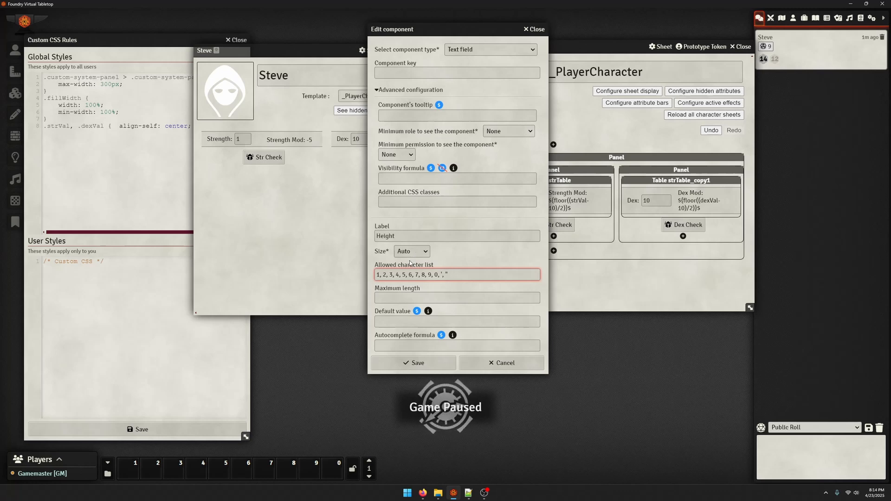
Set the Height field's default value to 5'8" and try to save the component
{"action": "left_click", "coordinate": [405, 296]}
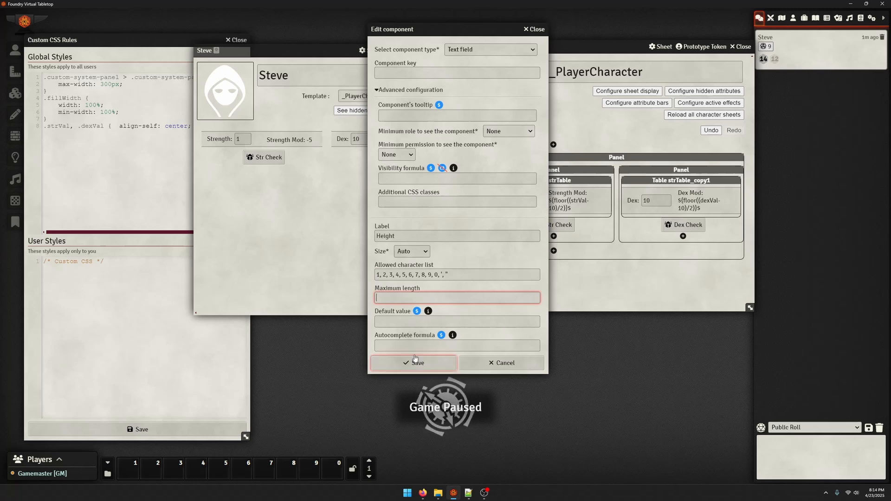
{"action": "left_click", "coordinate": [417, 321]}
{"action": "type", "text": "5"}
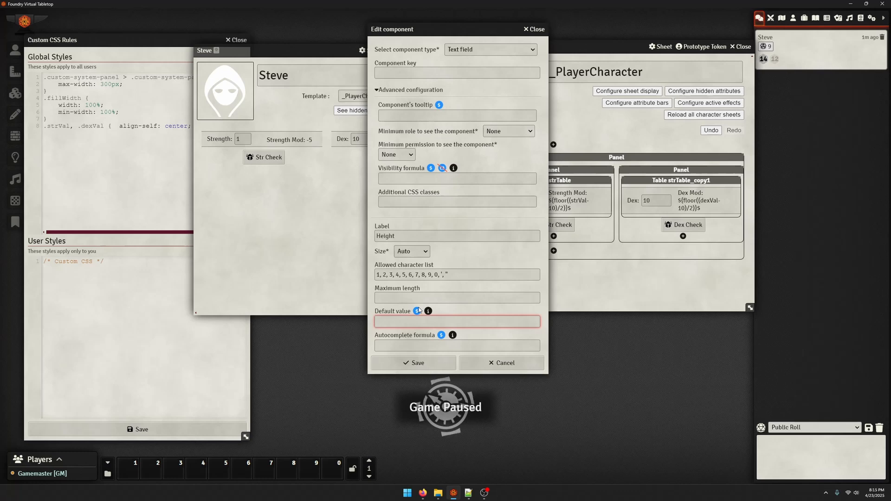
{"action": "type", "text": "'76"}
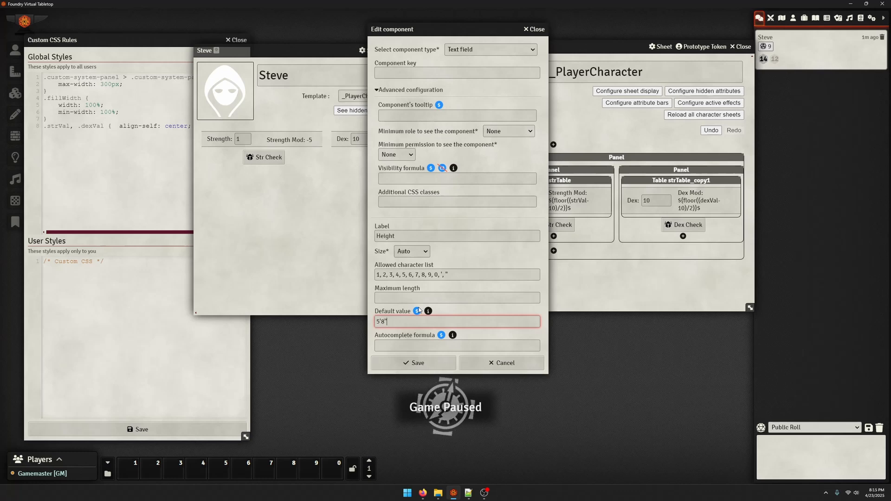
{"action": "type", "text": "8\""}
{"action": "key", "text": "Tab"}
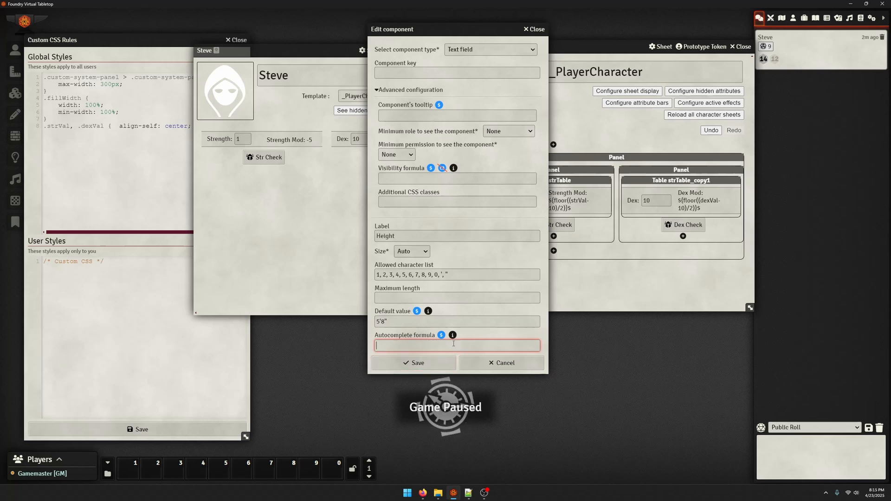
{"action": "left_click", "coordinate": [432, 362]}
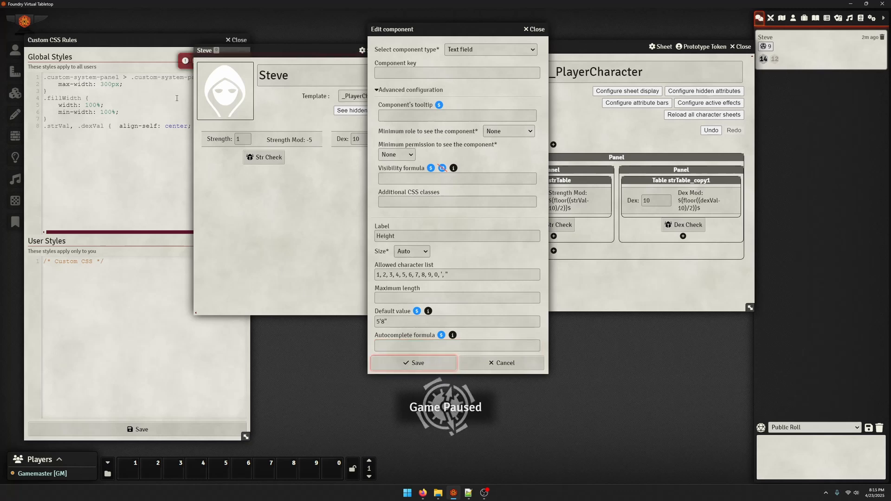
Give the Height component the key characterHeight and save it
{"action": "left_click", "coordinate": [400, 71]}
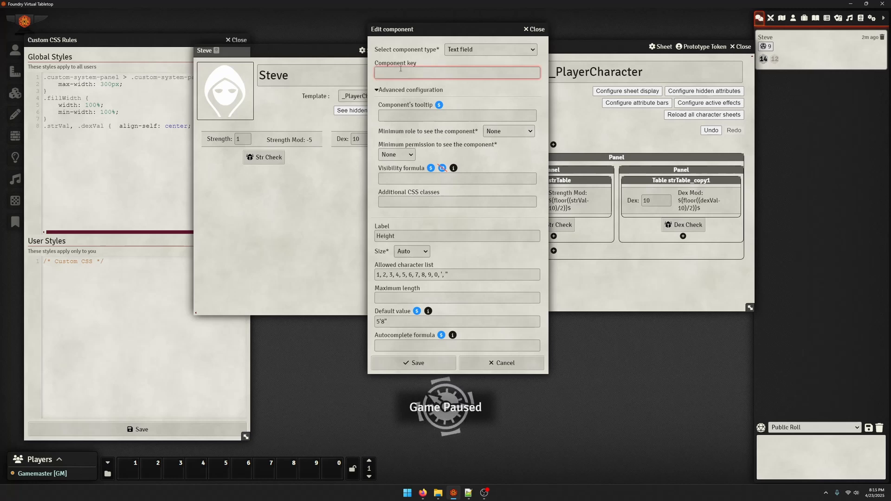
{"action": "type", "text": "characterHeight"}
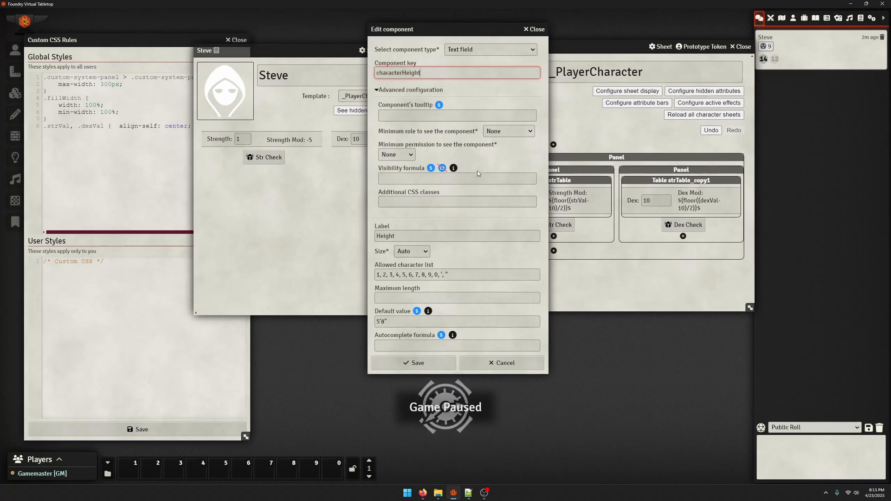
{"action": "left_click", "coordinate": [387, 363]}
{"action": "left_click", "coordinate": [436, 97]}
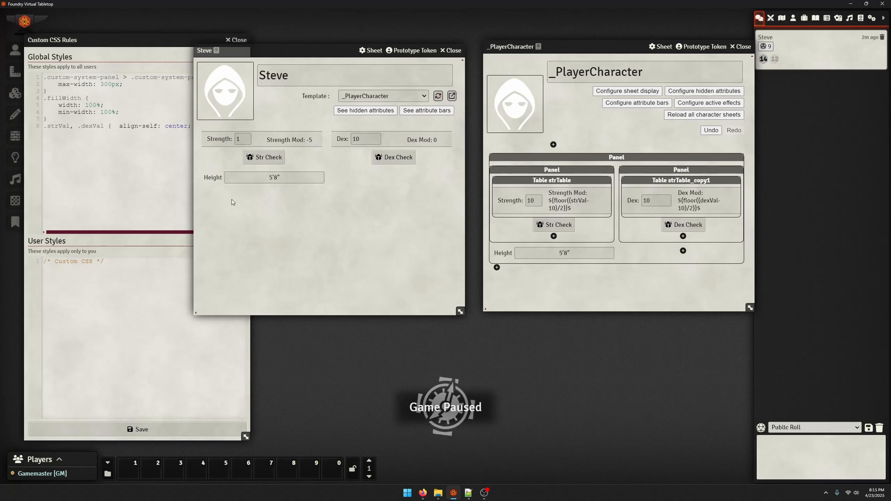
Test Steve's Height field by entering 'two feet', then set the height to 3'7"
{"action": "left_click", "coordinate": [286, 181]}
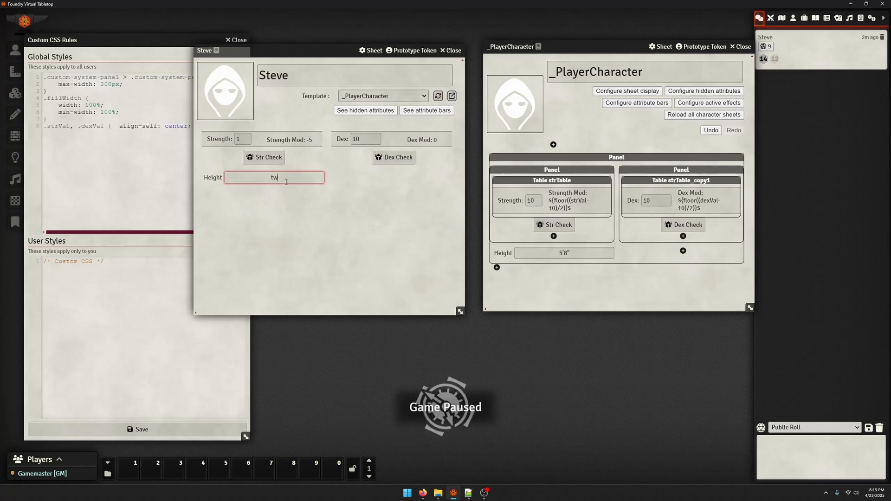
{"action": "type", "text": "two feet"}
{"action": "key", "text": "Return"}
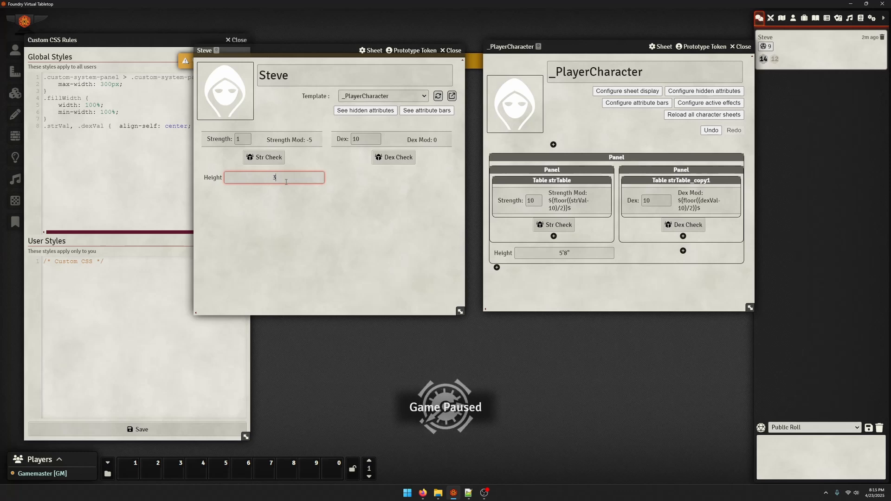
{"action": "key", "text": "BackSpace"}
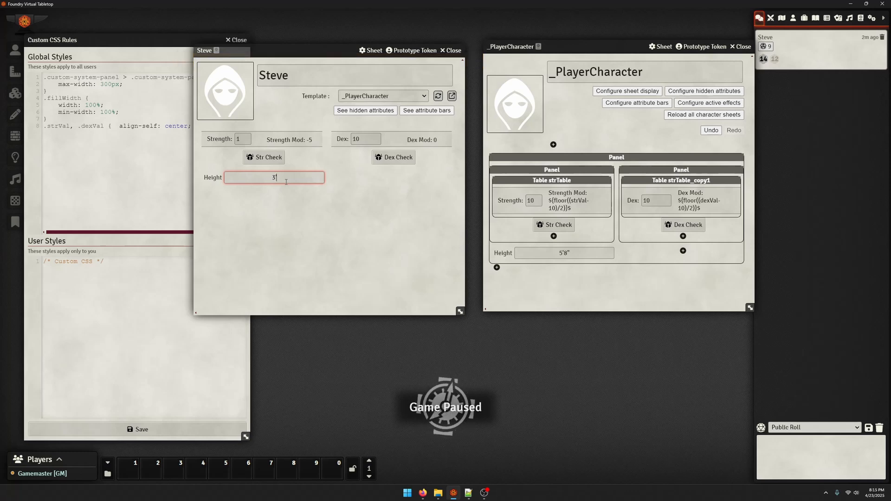
{"action": "key", "text": "Return"}
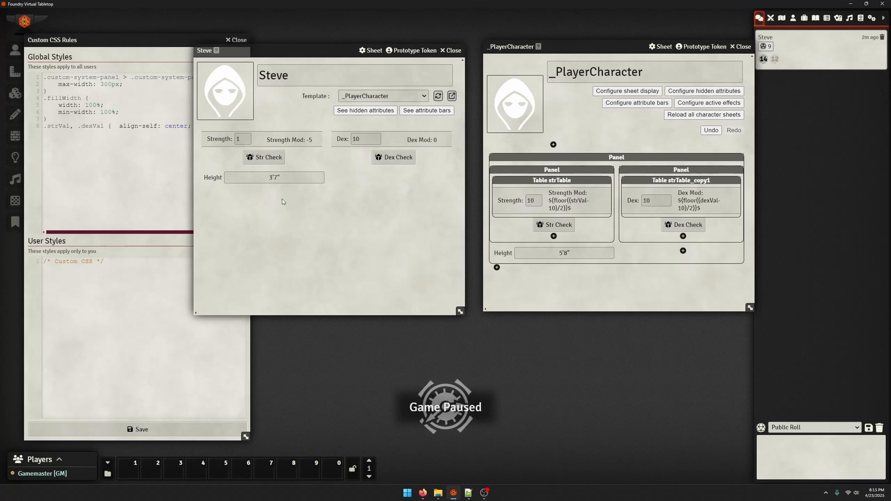
{"action": "left_click_drag", "start_coordinate": [281, 178], "coordinate": [277, 181]}
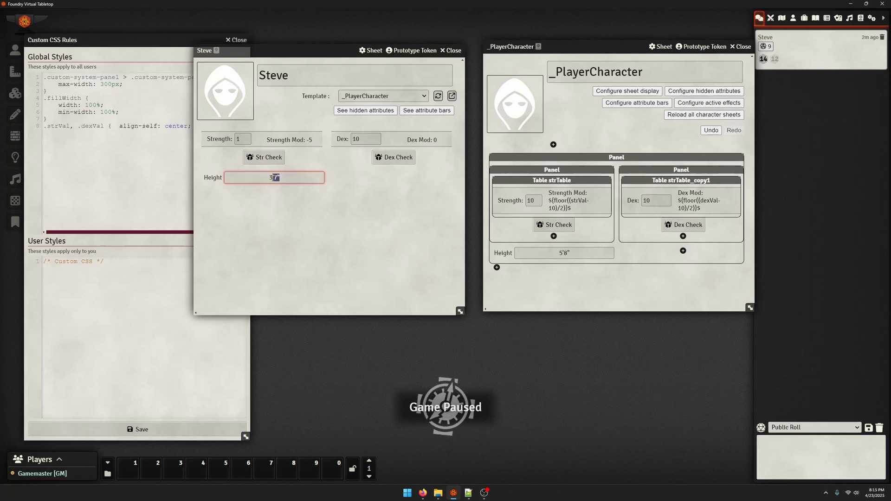
Reopen the Height component and clear its allowed character list and default value
{"action": "left_click", "coordinate": [503, 253]}
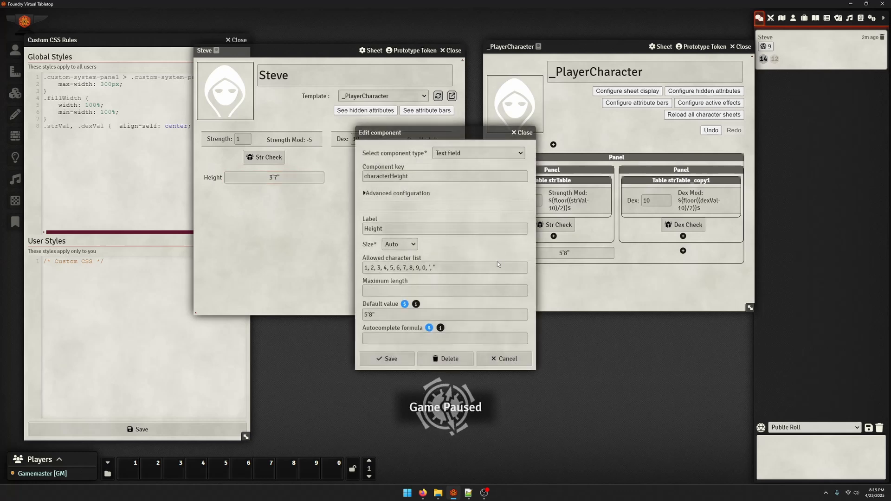
{"action": "triple_click", "coordinate": [416, 268]}
{"action": "key", "text": "BackSpace"}
{"action": "key", "text": "Tab"}
{"action": "key", "text": "Tab"}
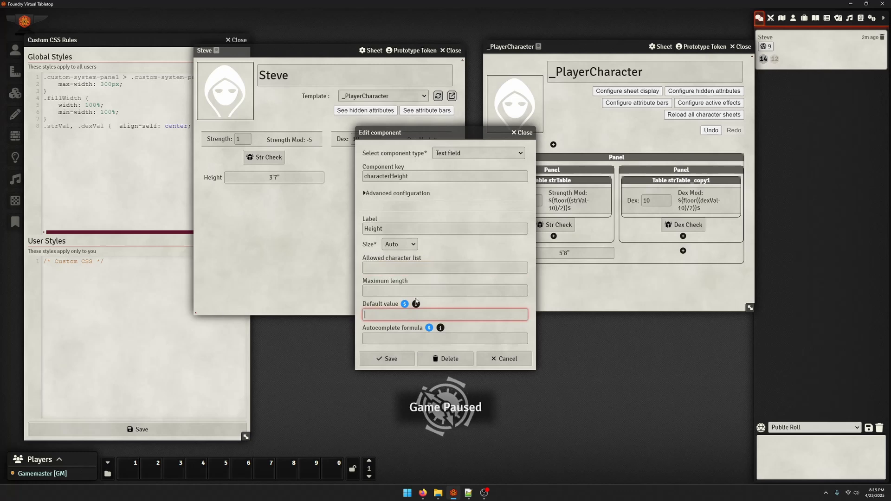
{"action": "key", "text": "BackSpace"}
Change the Height component's type to Number field and clear its default value
{"action": "double_click", "coordinate": [381, 229]}
{"action": "left_click", "coordinate": [409, 176]}
{"action": "left_click", "coordinate": [461, 153]}
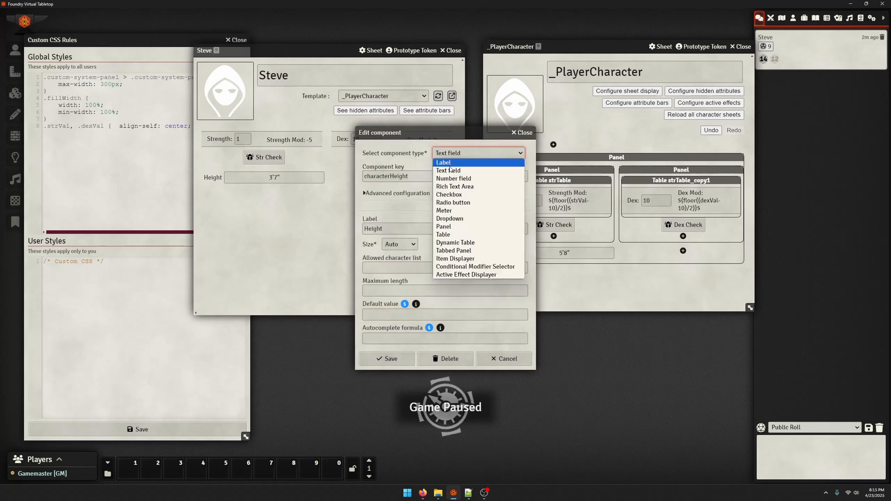
{"action": "left_click", "coordinate": [457, 179]}
{"action": "triple_click", "coordinate": [375, 334]}
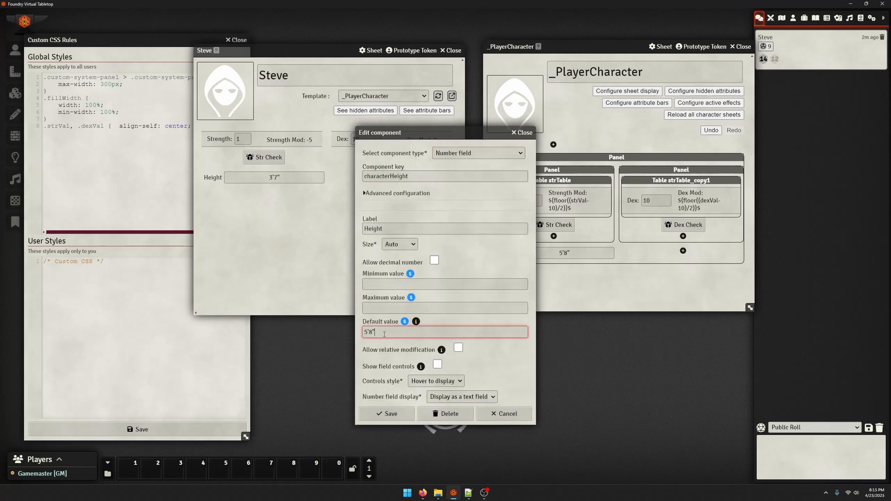
{"action": "key", "text": "BackSpace"}
Set the Height number field's minimum to 3, maximum to 7 and default value to 5, then save
{"action": "left_click", "coordinate": [393, 285]}
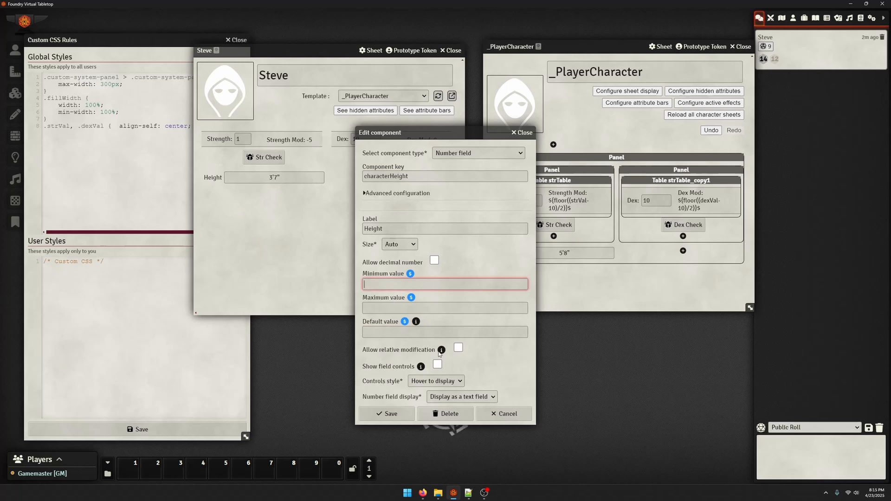
{"action": "left_click", "coordinate": [423, 306]}
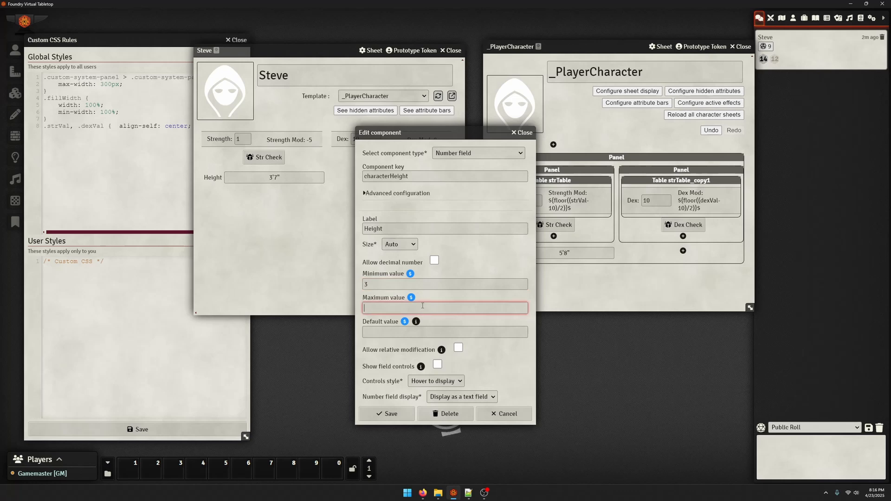
{"action": "left_click", "coordinate": [377, 334]}
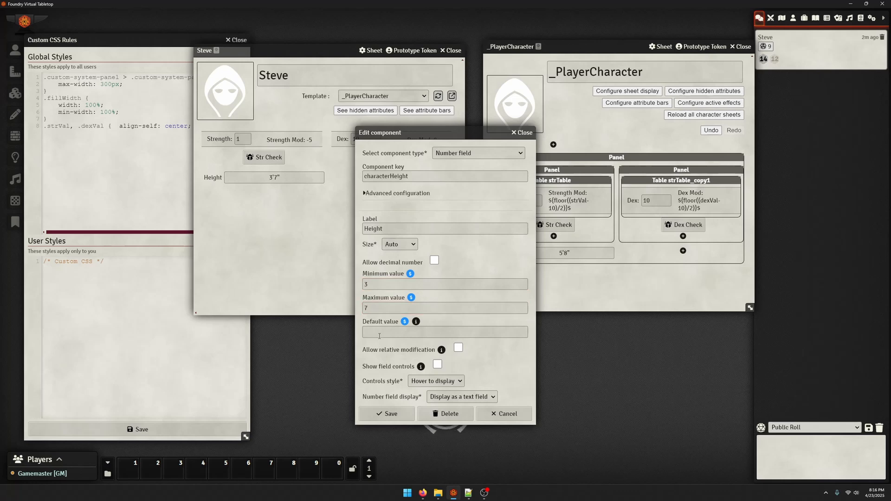
{"action": "type", "text": "5"}
{"action": "left_click", "coordinate": [393, 423]}
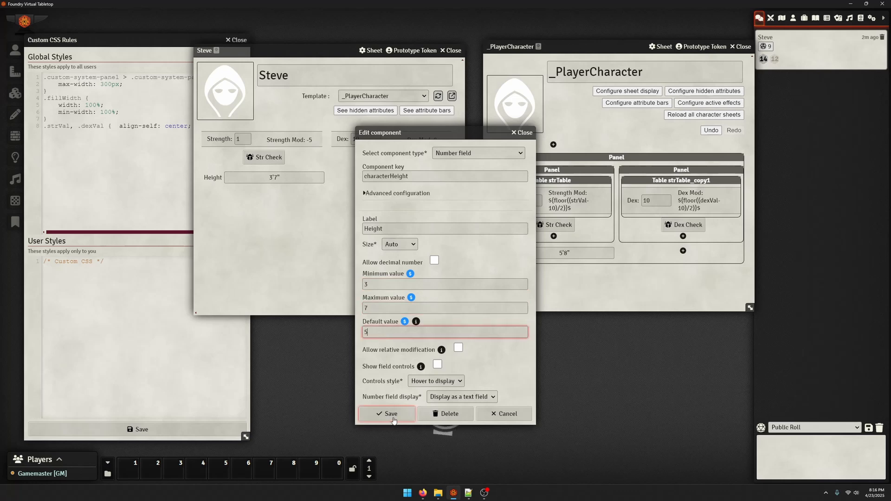
Try to set Steve's Height field to 5
{"action": "double_click", "coordinate": [275, 178]}
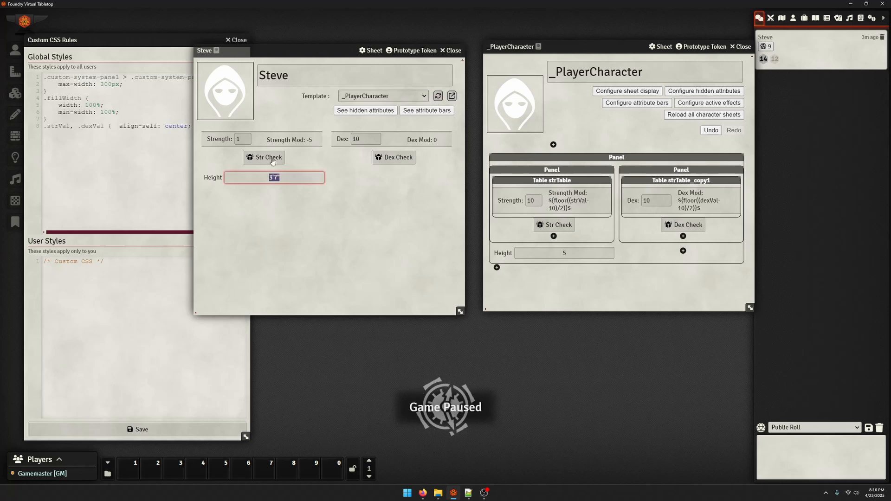
{"action": "type", "text": "5"}
{"action": "left_click", "coordinate": [318, 209]}
{"action": "left_click", "coordinate": [292, 178]}
{"action": "left_click", "coordinate": [308, 223]}
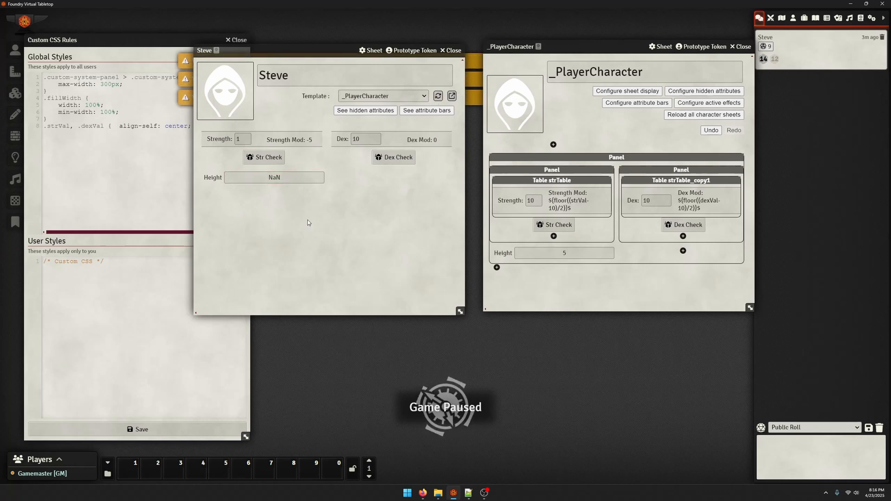
Clear Steve's Height field and enter 5
{"action": "left_click", "coordinate": [281, 178]}
{"action": "key", "text": "BackSpace"}
{"action": "key", "text": "BackSpace"}
{"action": "key", "text": "BackSpace"}
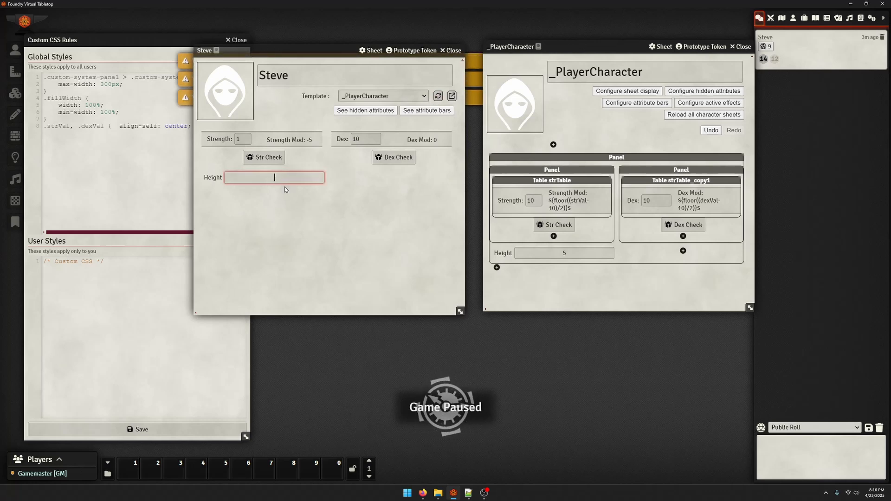
{"action": "type", "text": "5"}
{"action": "left_click", "coordinate": [285, 187]}
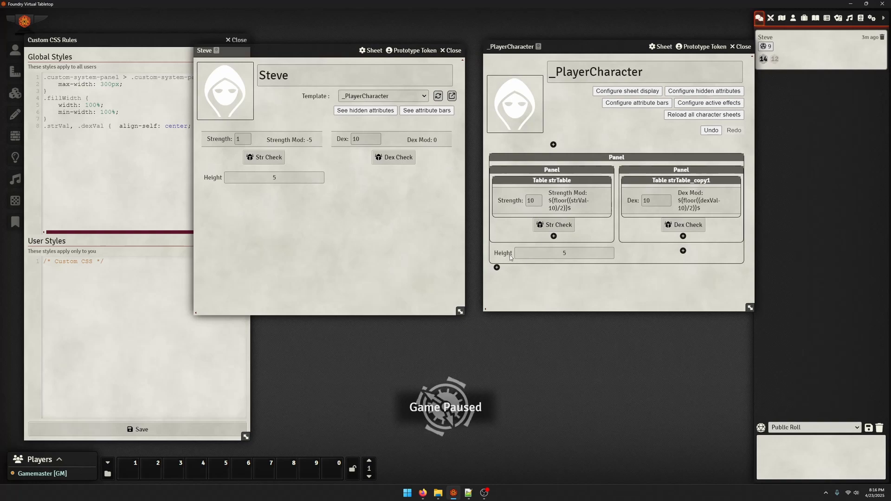
Delete the Height component from the _PlayerCharacter template
{"action": "left_click", "coordinate": [557, 253]}
{"action": "left_click", "coordinate": [446, 388]}
{"action": "left_click", "coordinate": [405, 262]}
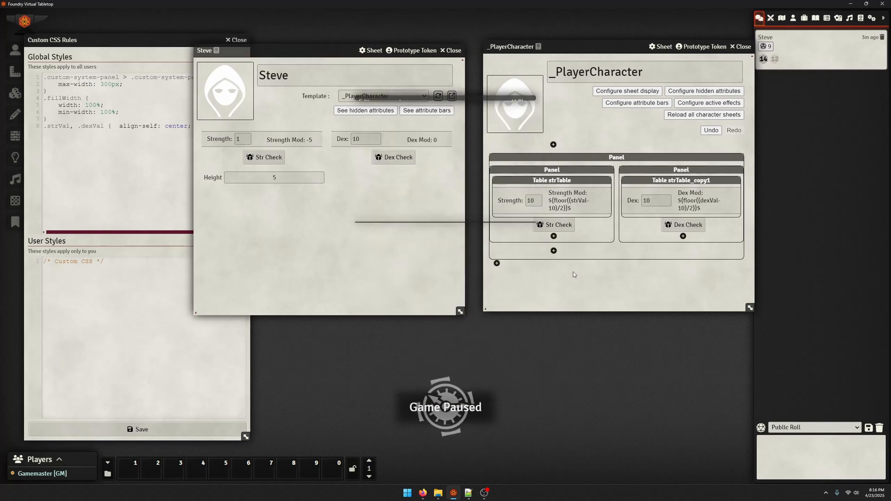
Add a new Number field component inside the template's main panel
{"action": "left_click", "coordinate": [554, 250]}
{"action": "left_click", "coordinate": [404, 46]}
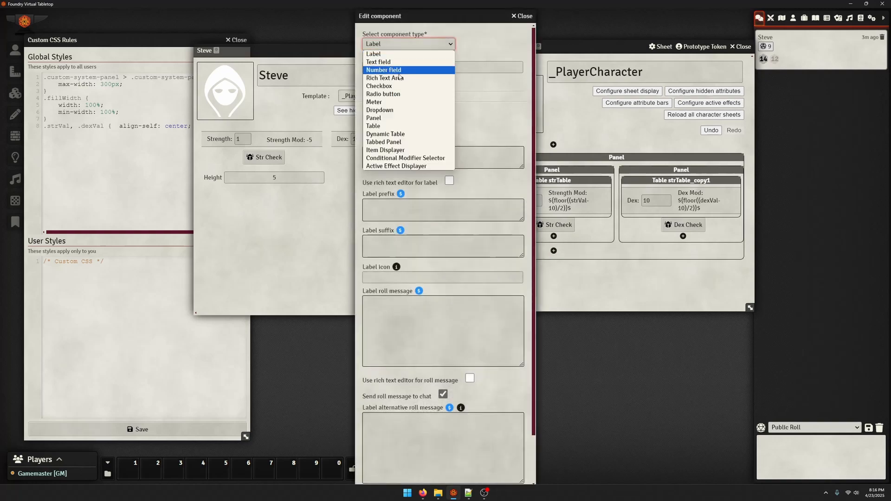
{"action": "left_click", "coordinate": [404, 62]}
{"action": "left_click", "coordinate": [464, 37]}
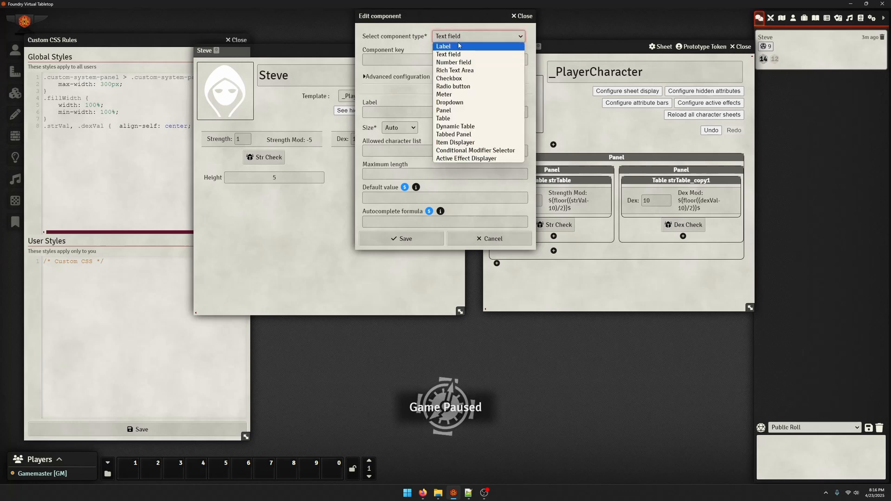
{"action": "left_click", "coordinate": [483, 60]}
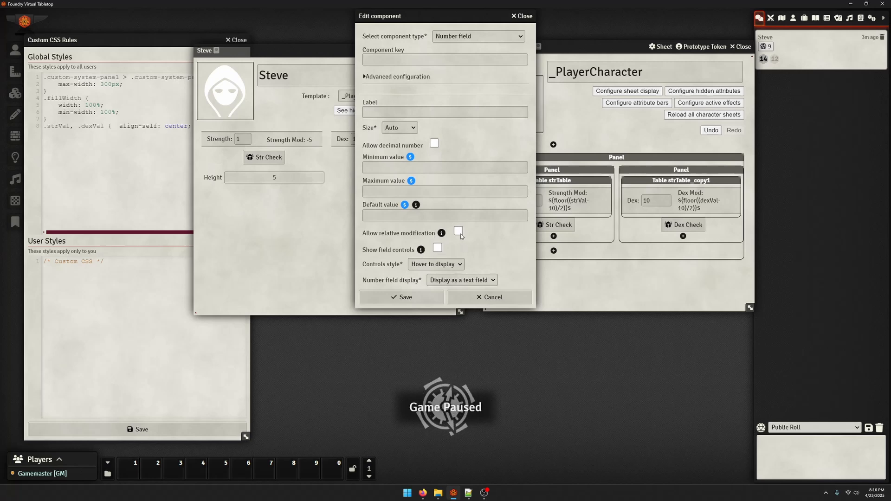
Give the new number field the key demo and the label Value, allow relative modification, save it and reload the character sheet
{"action": "left_click", "coordinate": [394, 60]}
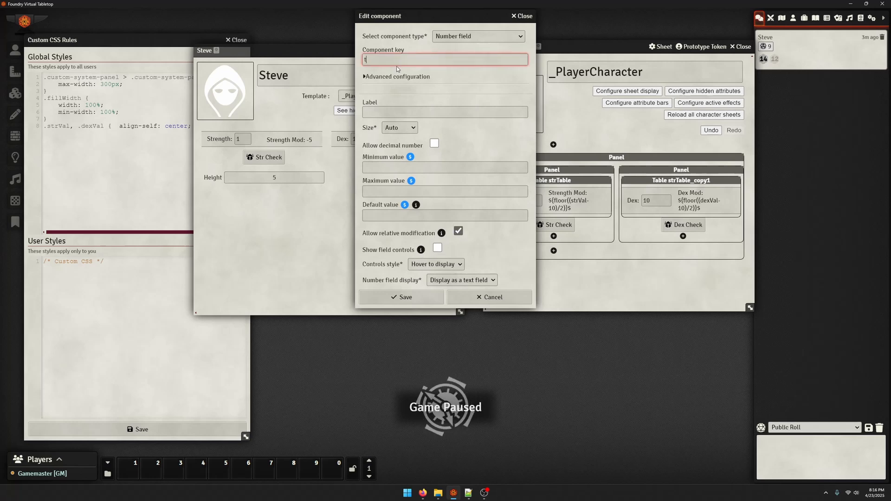
{"action": "type", "text": "ded"}
{"action": "key", "text": "BackSpace"}
{"action": "type", "text": "mo"}
{"action": "key", "text": "Tab"}
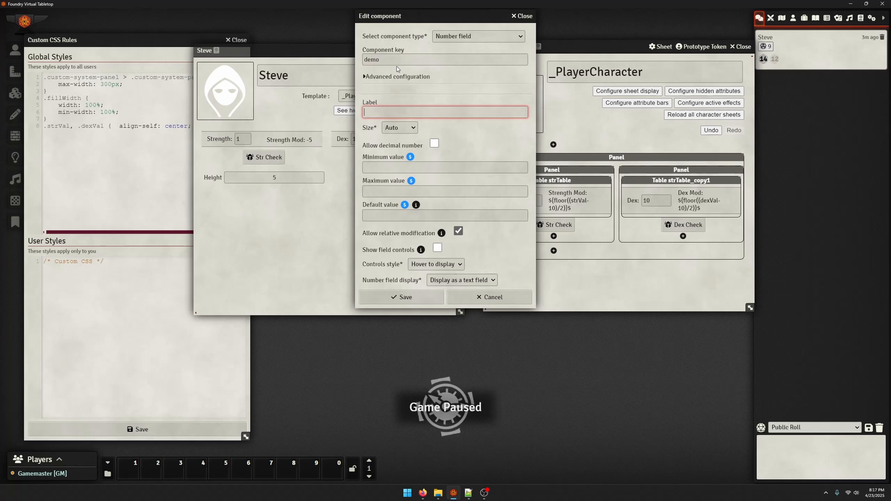
{"action": "type", "text": "Valeur"}
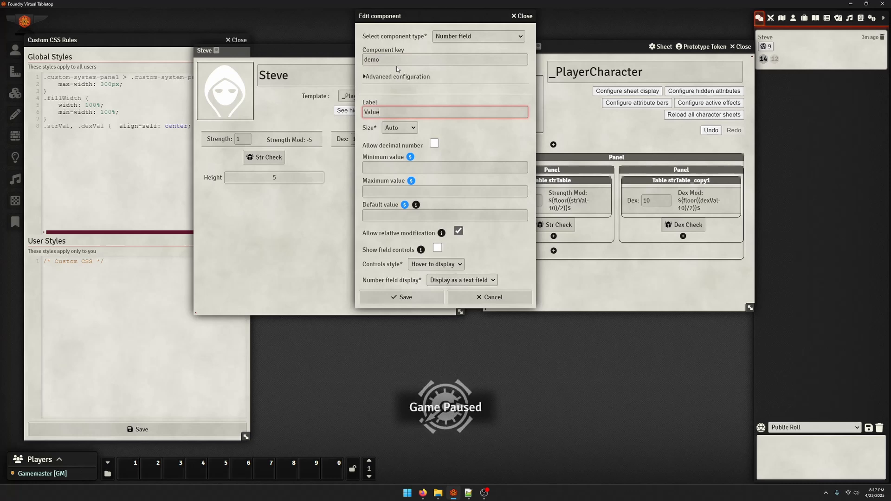
{"action": "left_click", "coordinate": [411, 298]}
{"action": "left_click", "coordinate": [483, 280]}
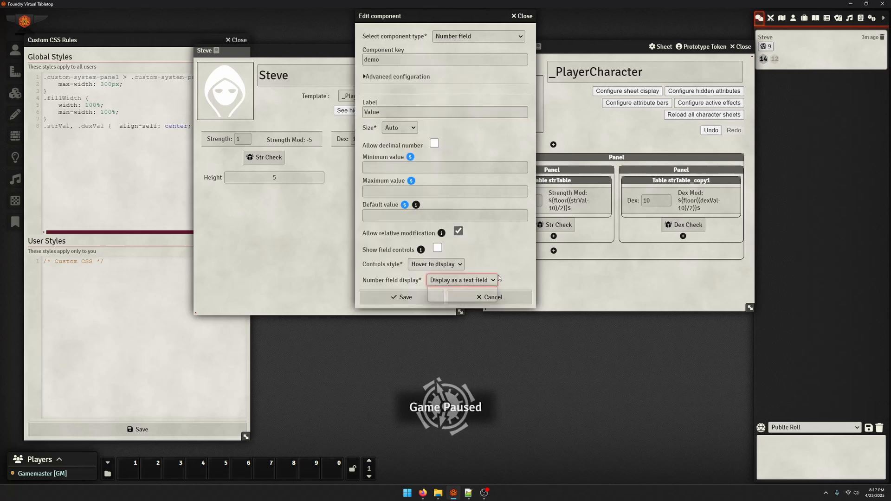
{"action": "left_click", "coordinate": [401, 299]}
{"action": "left_click", "coordinate": [439, 98]}
Enter 5 in the Value field of the character sheet and move the sheet window slightly upward
{"action": "left_click", "coordinate": [270, 177]}
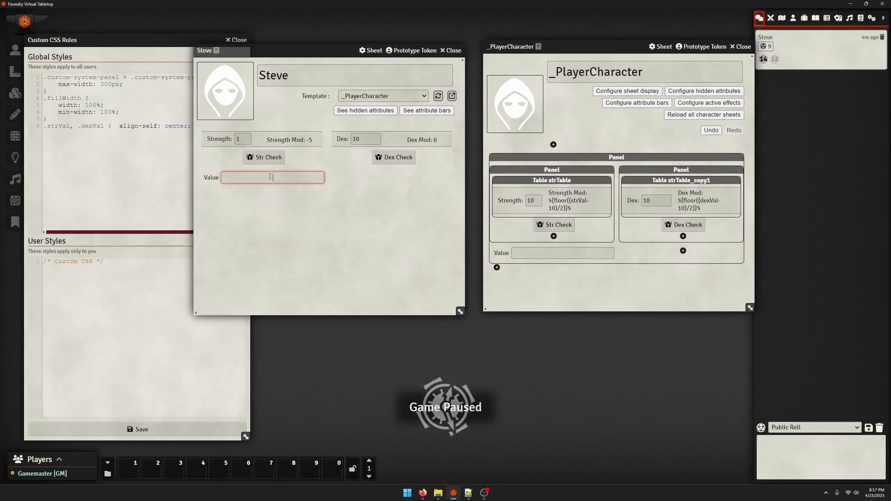
{"action": "left_click", "coordinate": [301, 175]}
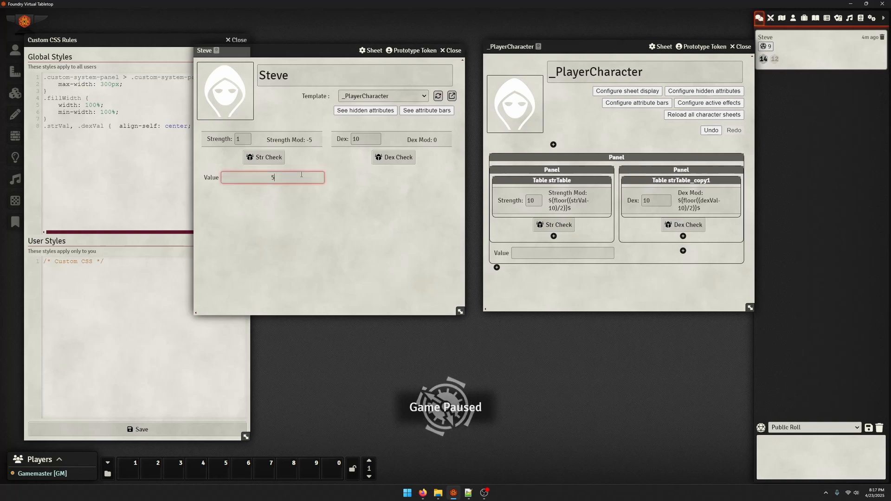
{"action": "key", "text": "Return"}
{"action": "left_click", "coordinate": [272, 224]}
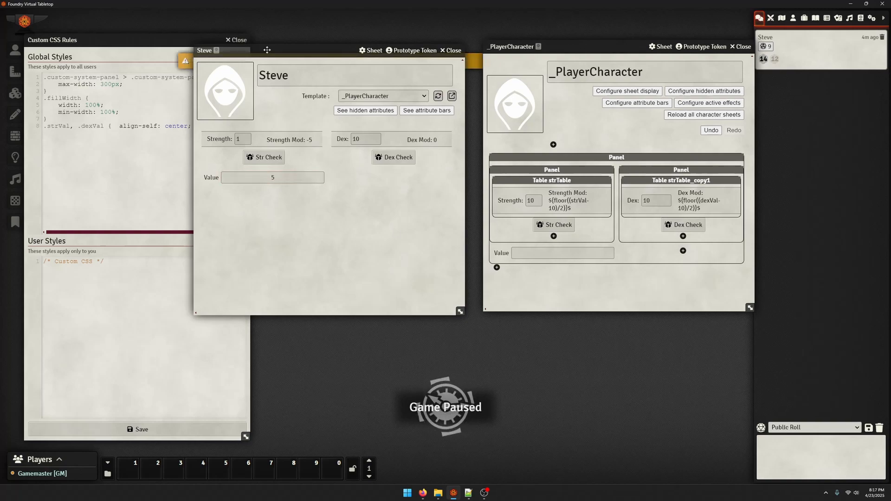
{"action": "mouse_move", "coordinate": [267, 49]}
{"action": "left_mouse_down"}
{"action": "mouse_move", "coordinate": [232, 216]}
{"action": "mouse_move", "coordinate": [307, 36]}
{"action": "mouse_move", "coordinate": [270, 35]}
{"action": "left_mouse_up"}
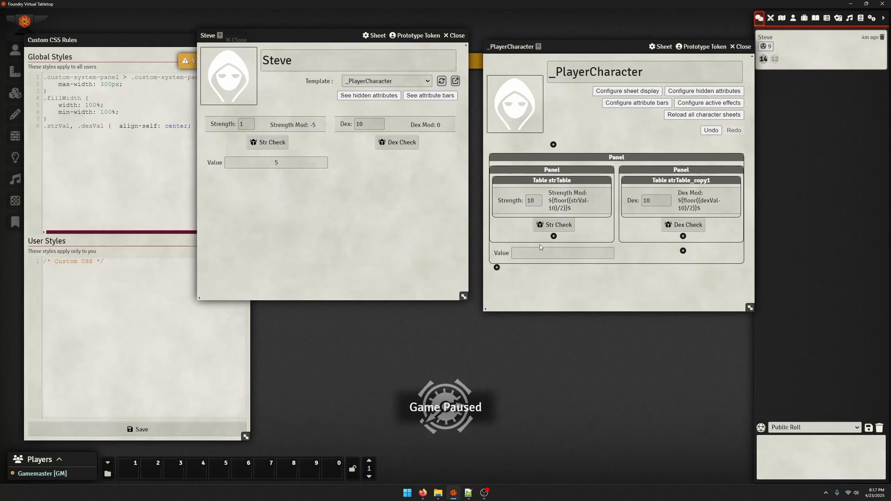
Open the template's Value component, read the hint on relative modification, and close the settings without changes
{"action": "left_click", "coordinate": [511, 251]}
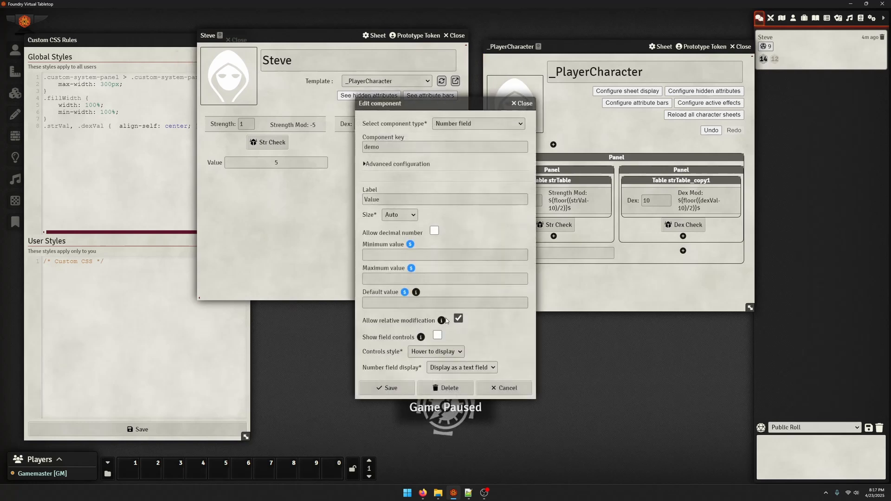
{"action": "mouse_move", "coordinate": [441, 321]}
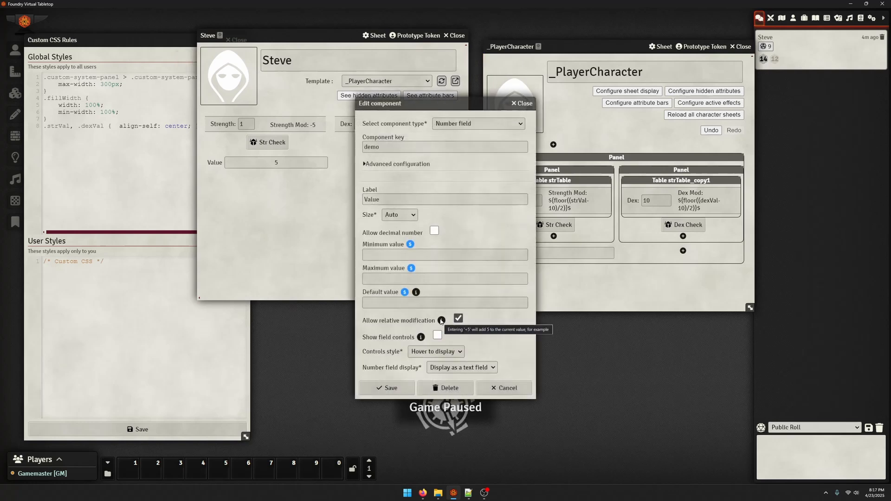
{"action": "left_click", "coordinate": [522, 103]}
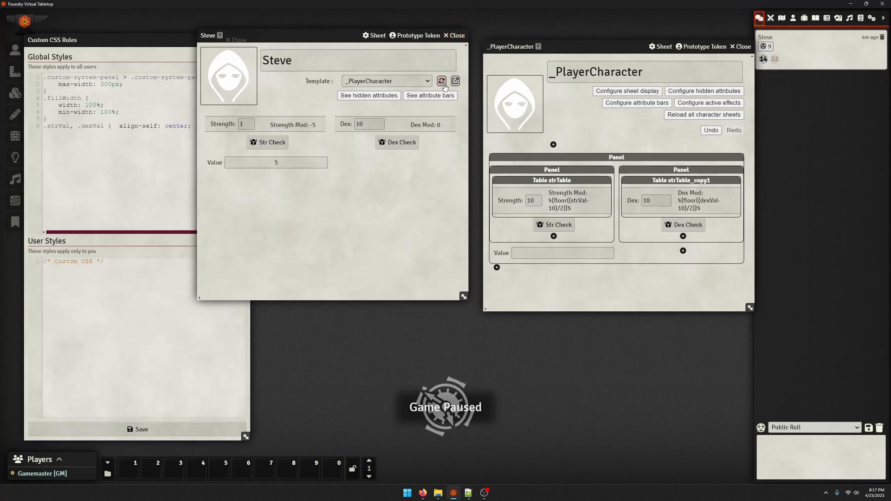
Try entering 5+56 in the character sheet's Value field
{"action": "left_click", "coordinate": [286, 163]}
{"action": "left_click", "coordinate": [299, 187]}
{"action": "left_click", "coordinate": [303, 167]}
{"action": "type", "text": "+56"}
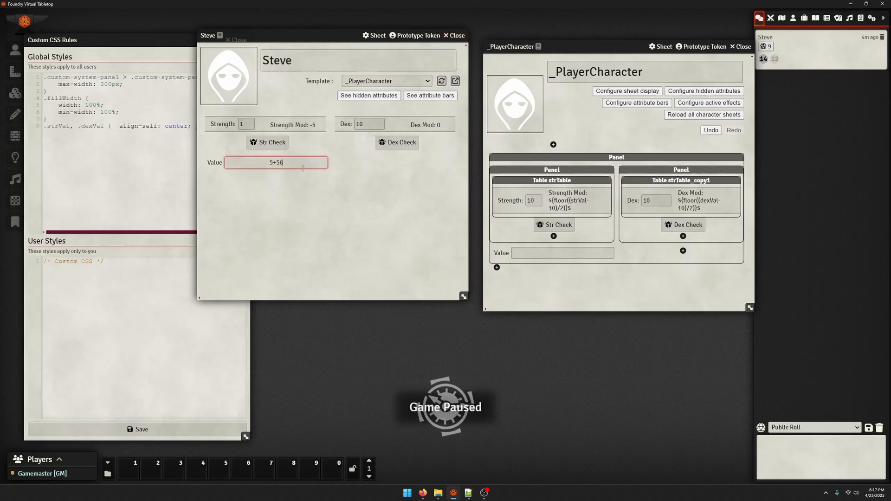
{"action": "key", "text": "Return"}
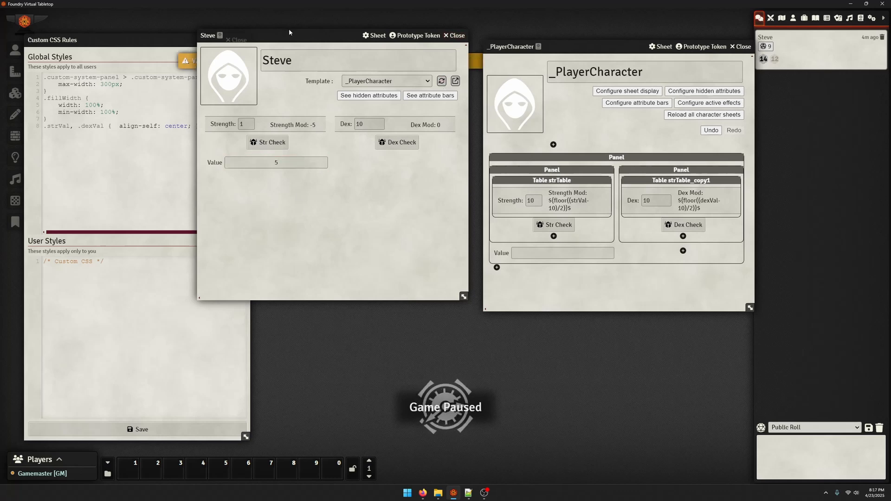
{"action": "mouse_move", "coordinate": [290, 35]}
{"action": "left_mouse_down"}
{"action": "mouse_move", "coordinate": [242, 197]}
{"action": "mouse_move", "coordinate": [294, 16]}
{"action": "mouse_move", "coordinate": [297, 41]}
{"action": "left_mouse_up"}
Set the template's Value component to default 5, minimum 0 and maximum 20, and save it
{"action": "left_click", "coordinate": [504, 252]}
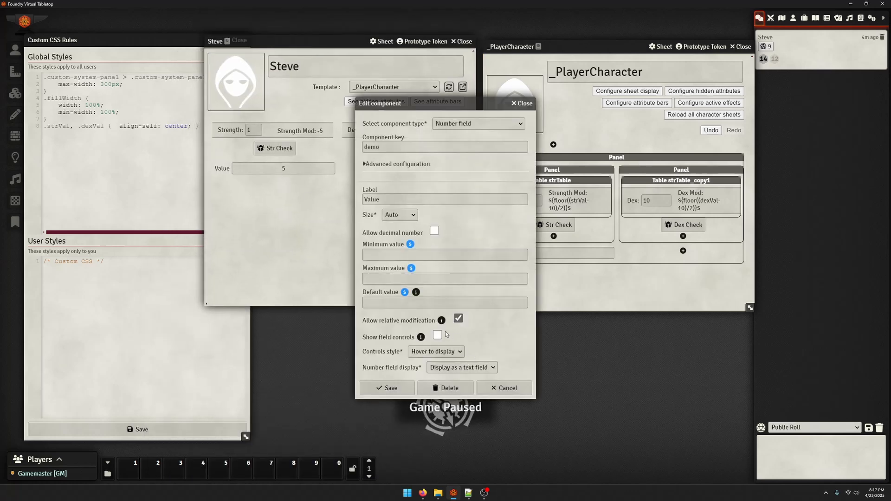
{"action": "left_click", "coordinate": [387, 302]}
{"action": "key", "text": "BackSpace"}
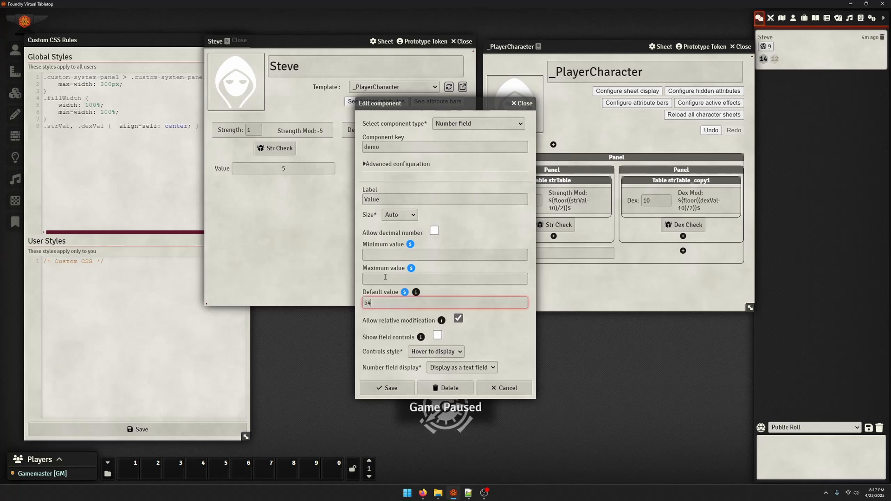
{"action": "left_click", "coordinate": [389, 252]}
{"action": "type", "text": "0"}
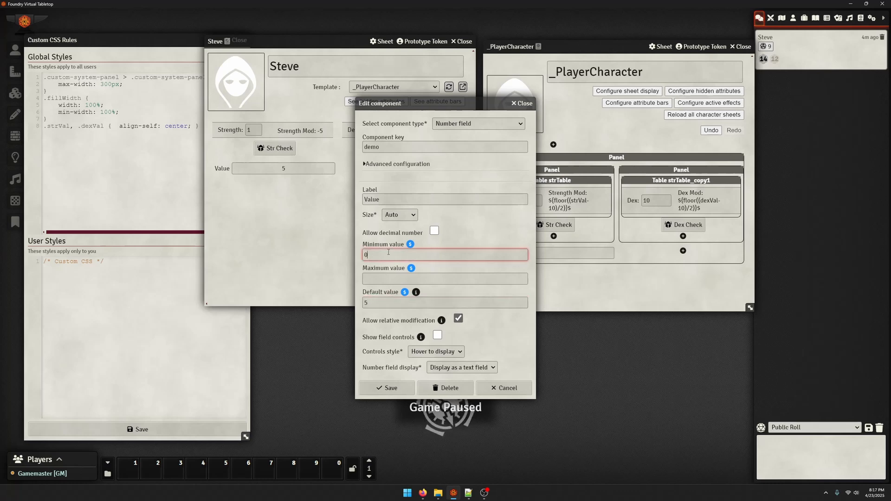
{"action": "left_click", "coordinate": [395, 281]}
{"action": "type", "text": "20"}
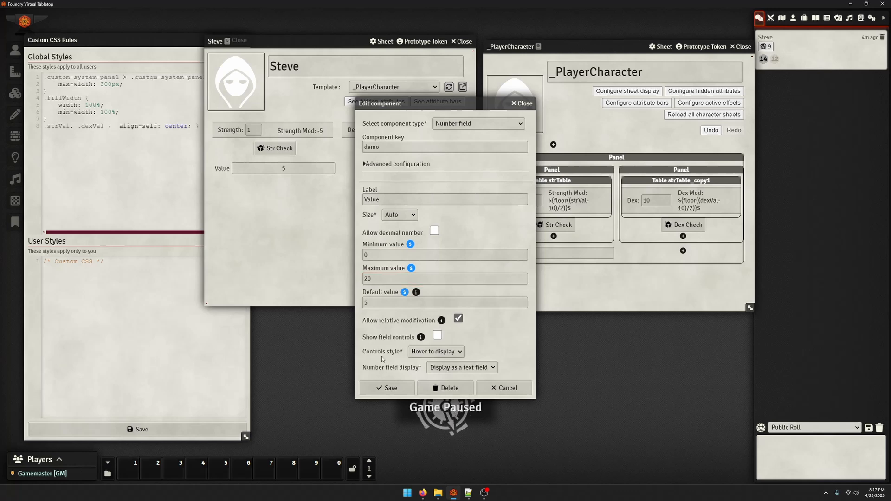
{"action": "left_click", "coordinate": [387, 389]}
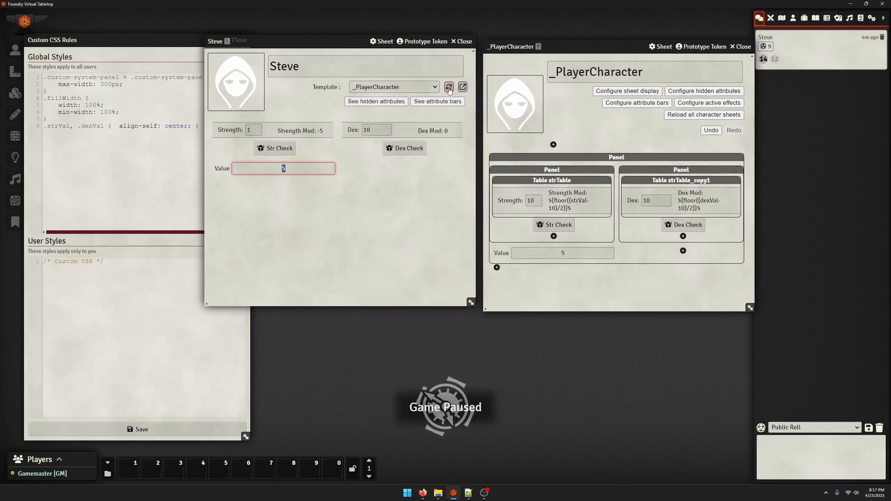
Try entering 5+5 in the character sheet's Value field, and commit 10 as its value
{"action": "left_click", "coordinate": [306, 170]}
{"action": "type", "text": "55"}
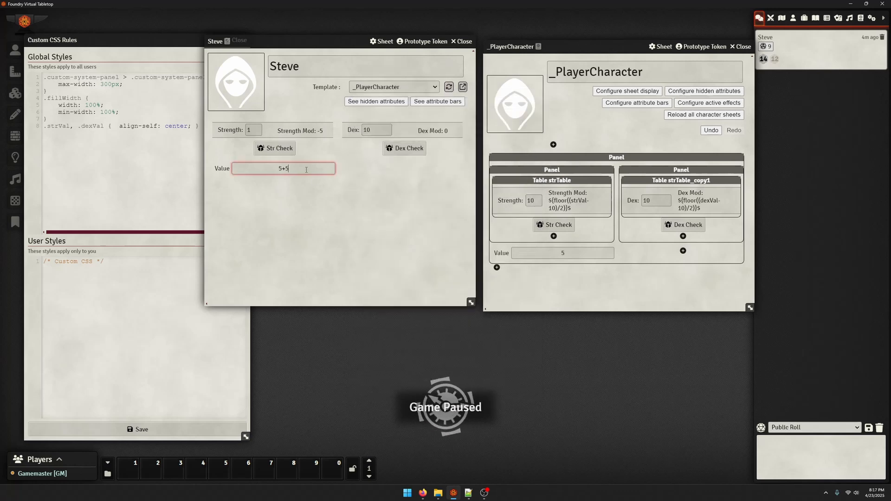
{"action": "key", "text": "Return"}
{"action": "type", "text": "10"}
{"action": "key", "text": "Return"}
{"action": "left_click", "coordinate": [296, 201]}
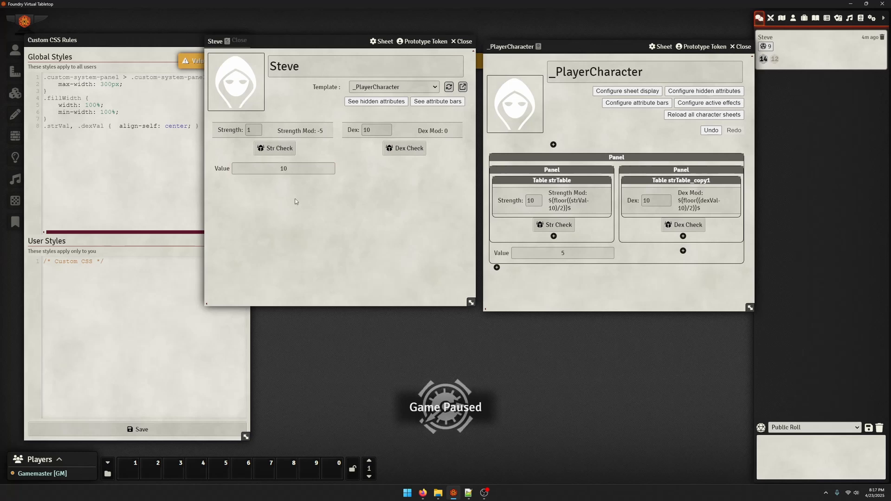
Clear the character sheet's Value field and enter 5
{"action": "left_click", "coordinate": [303, 168]}
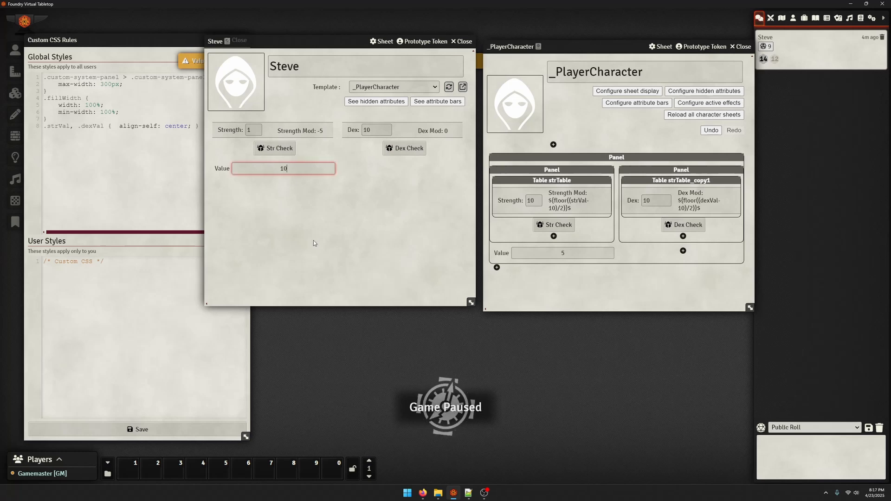
{"action": "key", "text": "BackSpace"}
{"action": "key", "text": "BackSpace"}
{"action": "type", "text": "5"}
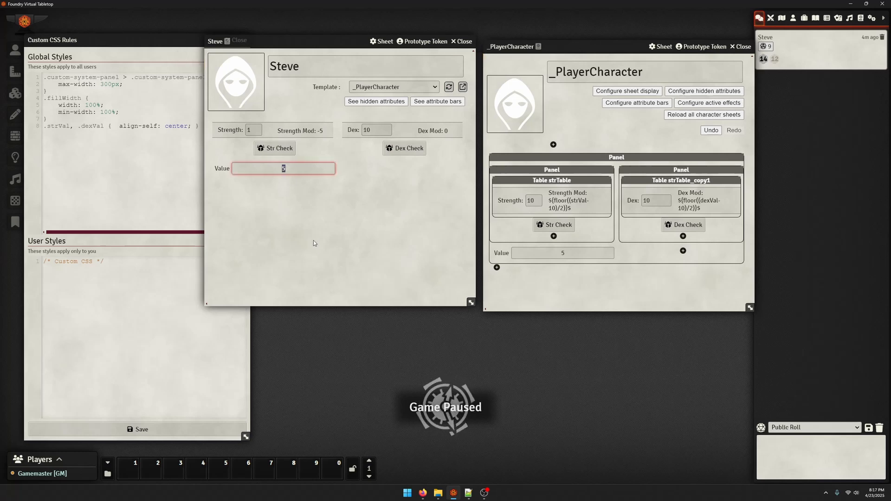
{"action": "key", "text": "Return"}
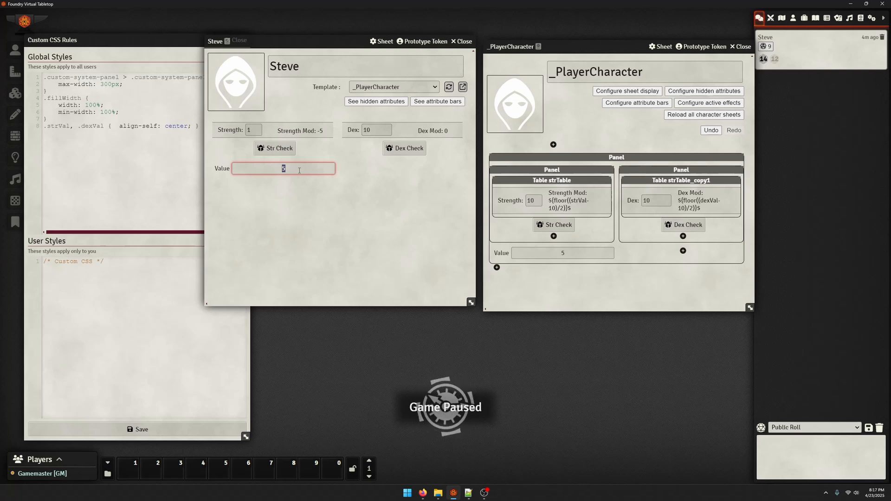
Set the character sheet's Value field to 12
{"action": "type", "text": "12"}
{"action": "key", "text": "Return"}
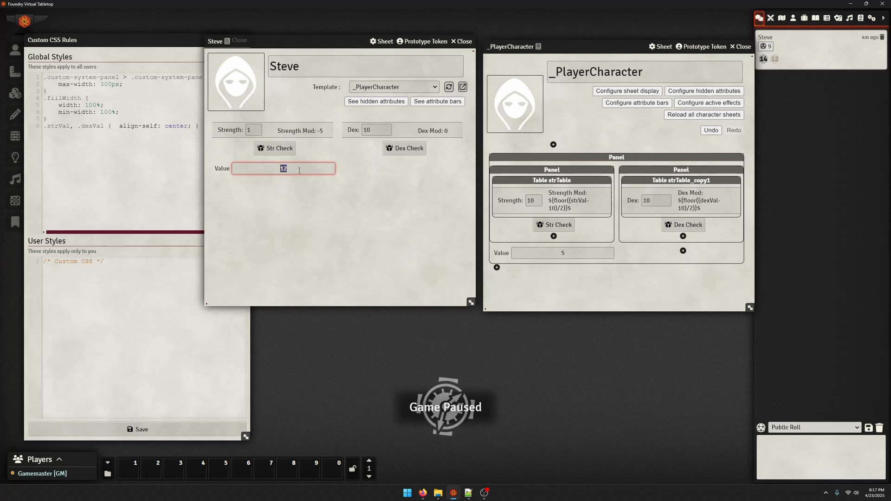
{"action": "left_click", "coordinate": [313, 213]}
Enable field controls for the template's Value component, save it, and check the field on the character sheet
{"action": "left_click", "coordinate": [504, 258]}
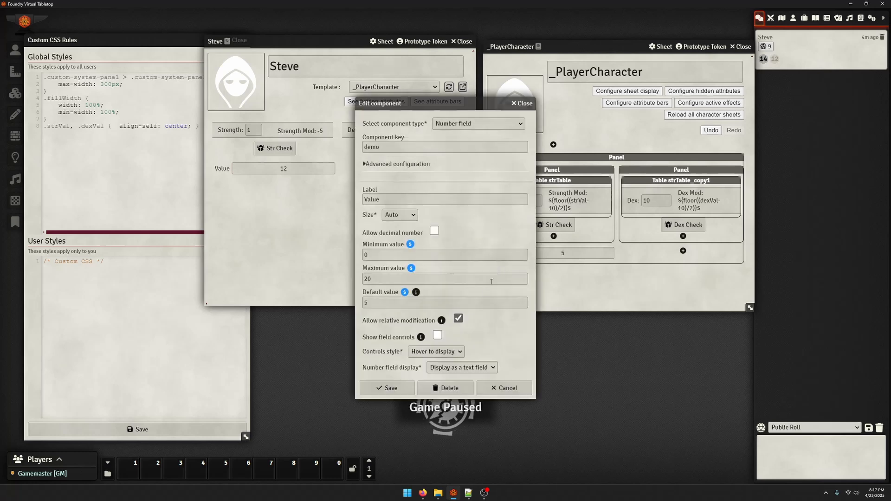
{"action": "left_click", "coordinate": [437, 335]}
{"action": "left_click", "coordinate": [386, 388]}
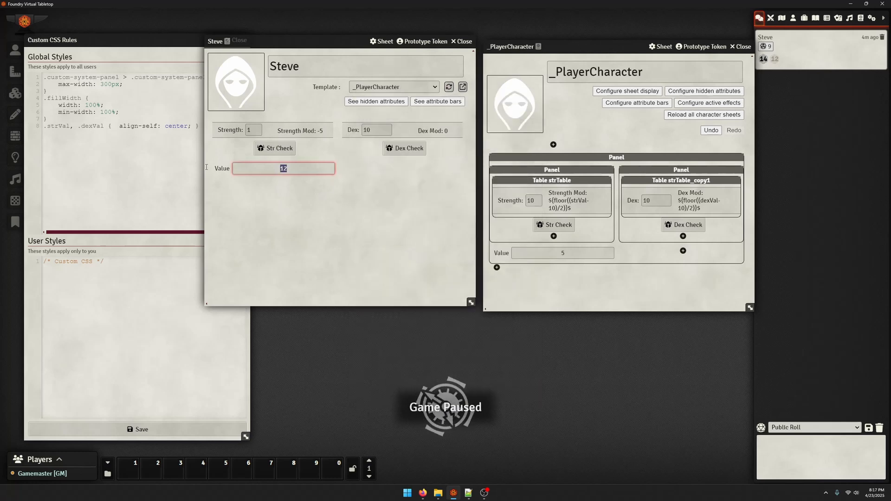
{"action": "mouse_move", "coordinate": [239, 170]}
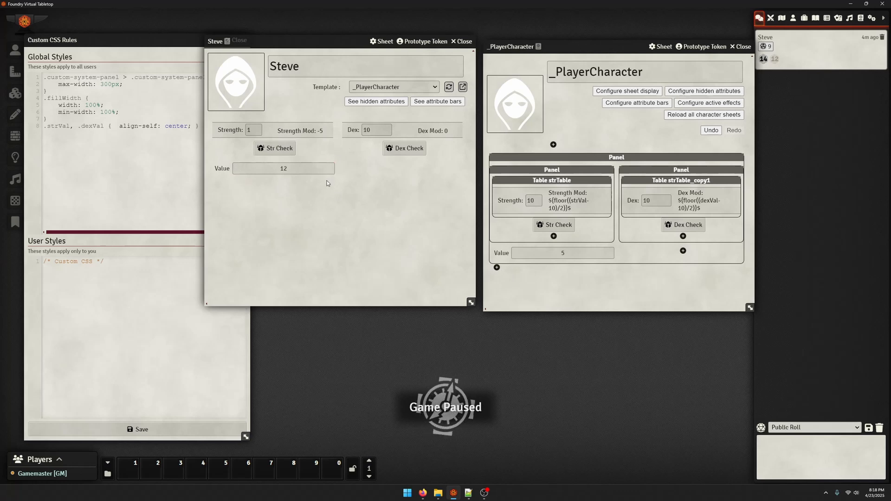
{"action": "mouse_move", "coordinate": [284, 168]}
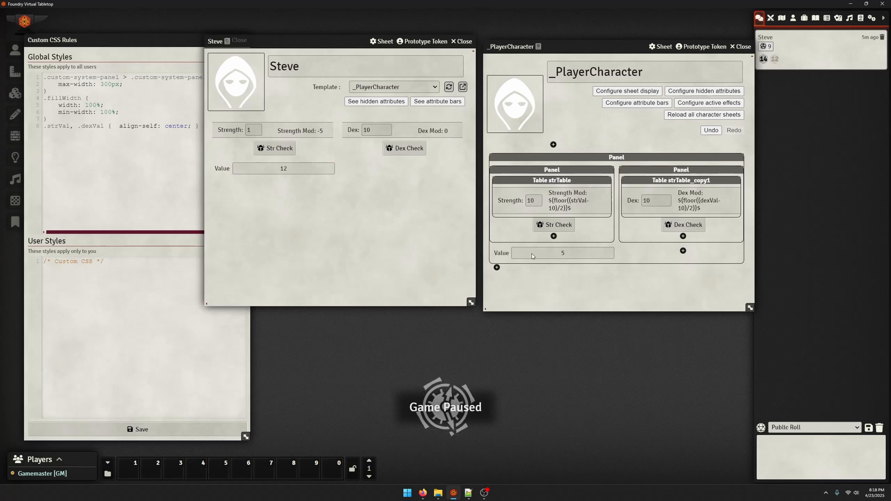
Change the Value component's size from Auto to a smaller preset and save it
{"action": "left_click", "coordinate": [510, 260]}
{"action": "left_click", "coordinate": [404, 211]}
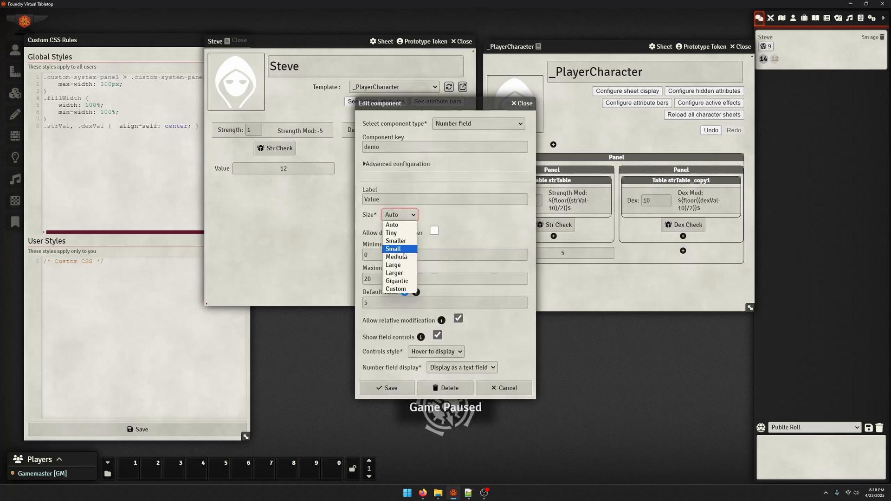
{"action": "left_click", "coordinate": [401, 255]}
{"action": "left_click", "coordinate": [388, 388]}
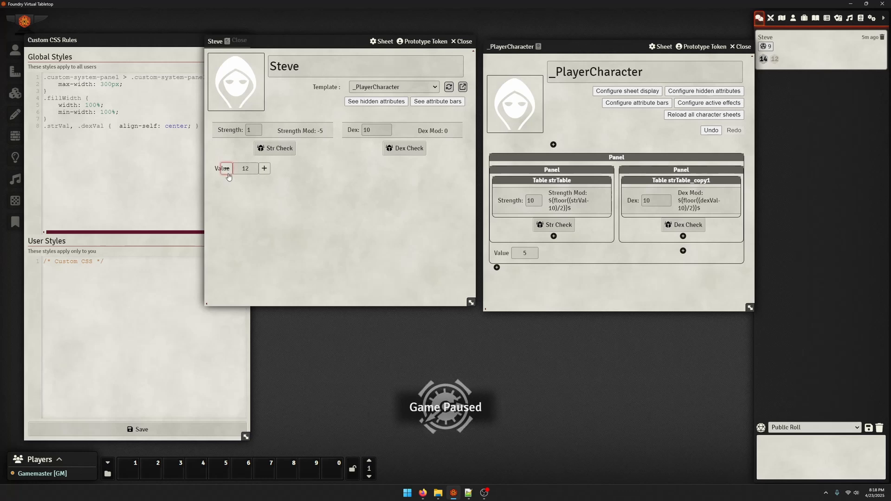
Restore the Value component's size to Auto, save it and reload the character sheet
{"action": "left_click", "coordinate": [496, 268]}
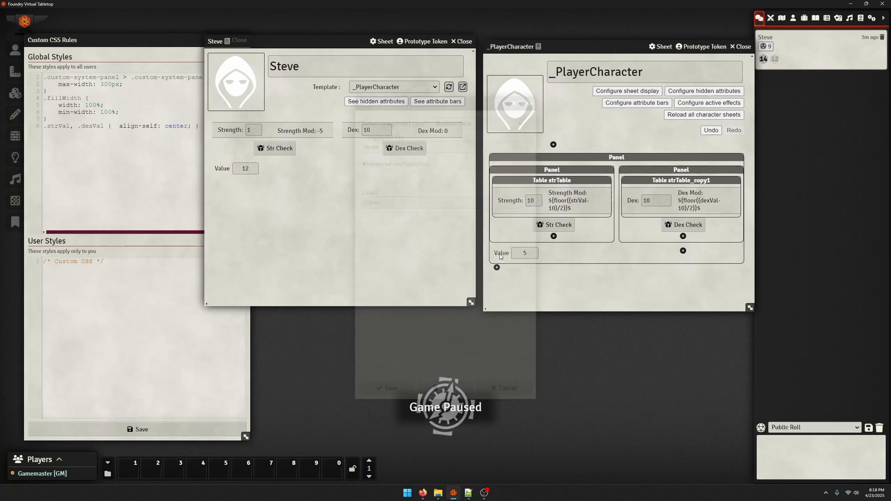
{"action": "left_click", "coordinate": [402, 214]}
{"action": "left_click", "coordinate": [405, 225]}
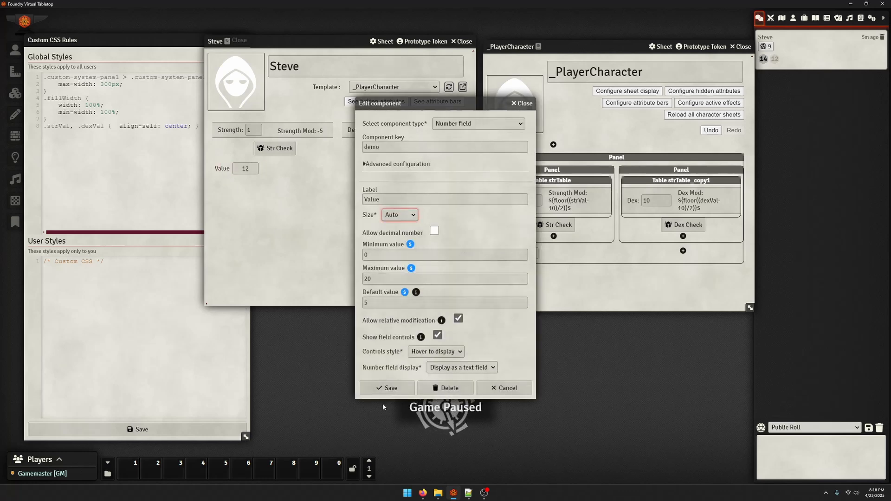
{"action": "left_click", "coordinate": [387, 388]}
{"action": "left_click", "coordinate": [450, 89]}
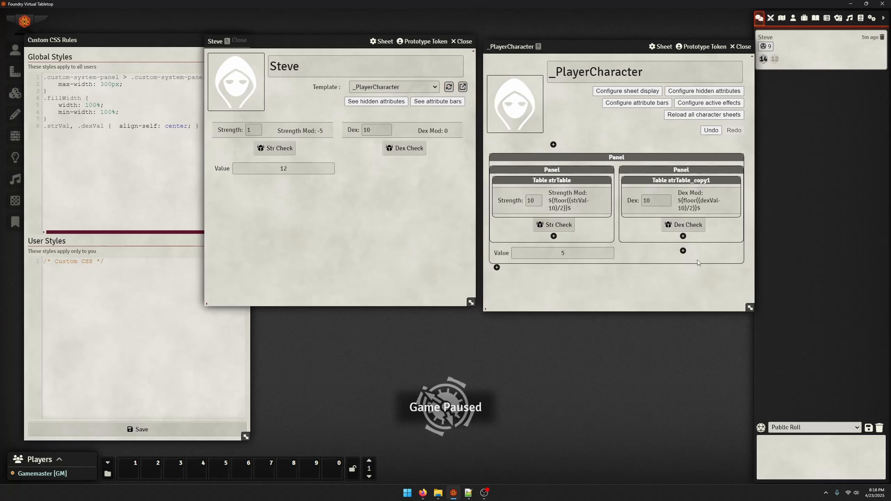
Add a button-style label with the plus icon below the Dex panel, start its roll message with "${", and save it
{"action": "left_click", "coordinate": [682, 250]}
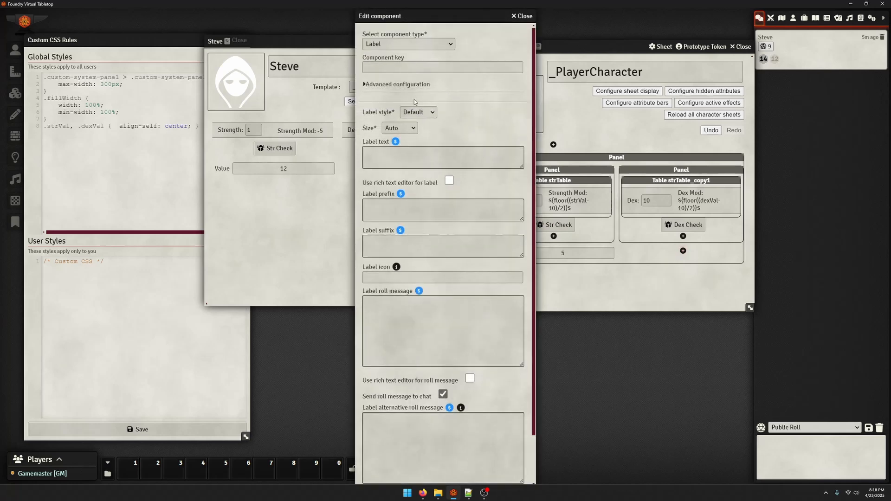
{"action": "left_click", "coordinate": [418, 112]}
{"action": "left_click", "coordinate": [415, 151]}
{"action": "left_click", "coordinate": [397, 274]}
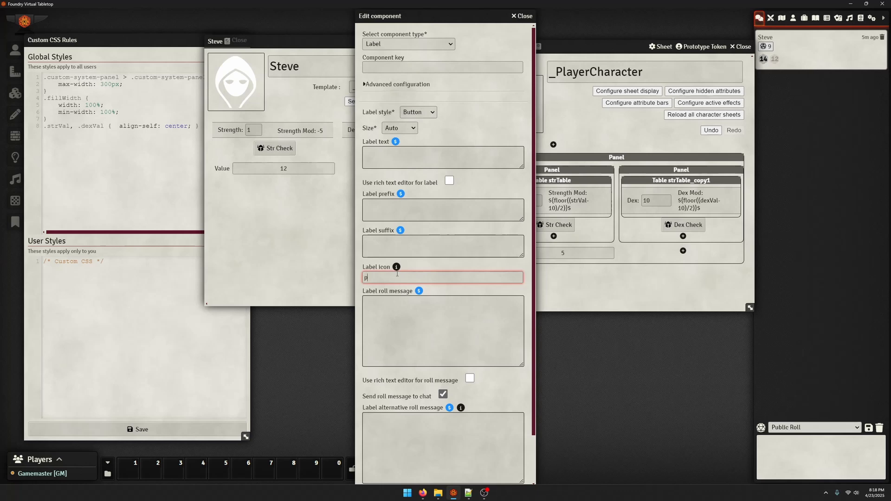
{"action": "left_click", "coordinate": [412, 318]}
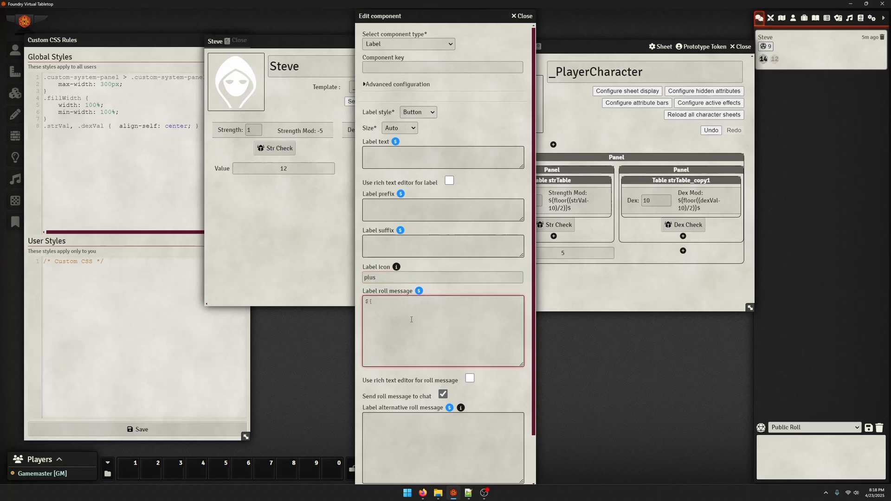
{"action": "type", "text": "${"}
{"action": "scroll", "coordinate": [404, 362], "scroll_direction": "down", "scroll_amount": 2}
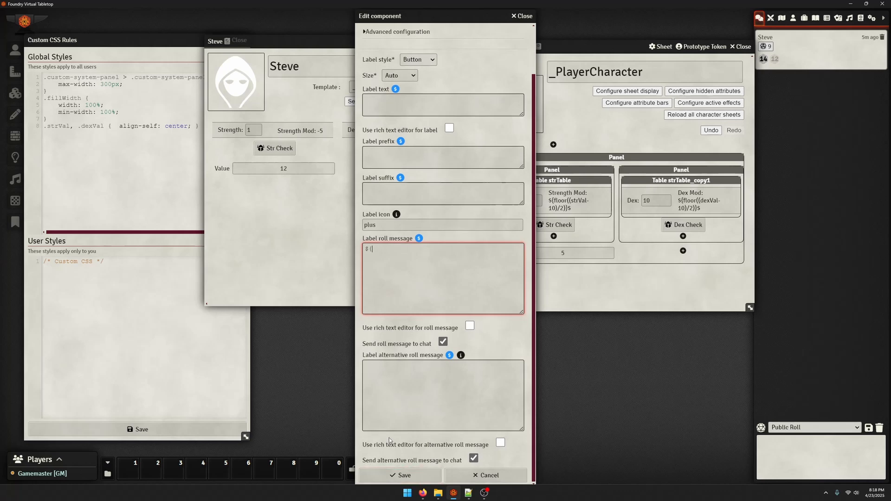
{"action": "left_click", "coordinate": [401, 475]}
Check the component key of the template's Value number field and close its editor
{"action": "left_click", "coordinate": [556, 258]}
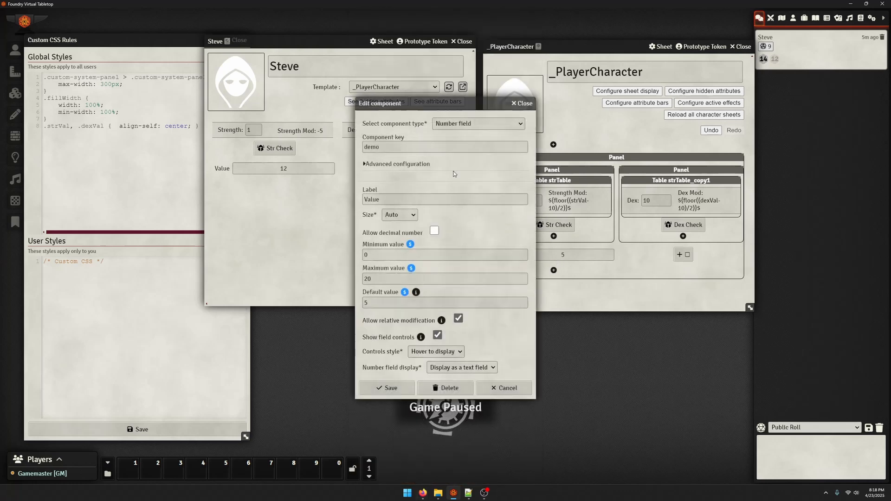
{"action": "double_click", "coordinate": [453, 146]}
{"action": "left_click", "coordinate": [523, 104]}
Set the plus button's roll message to ${setPropertyInEntity('self', 'demo', 'demo+1')}$ and save it
{"action": "left_click", "coordinate": [682, 255]}
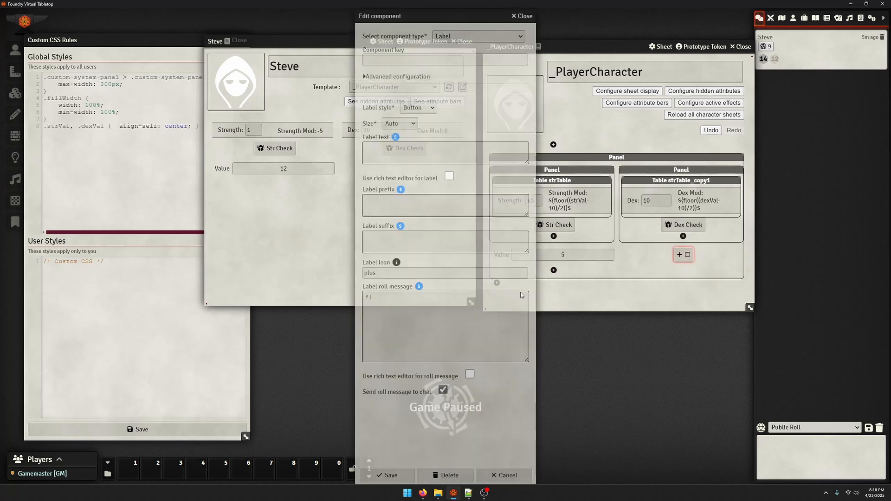
{"action": "left_click", "coordinate": [423, 327]}
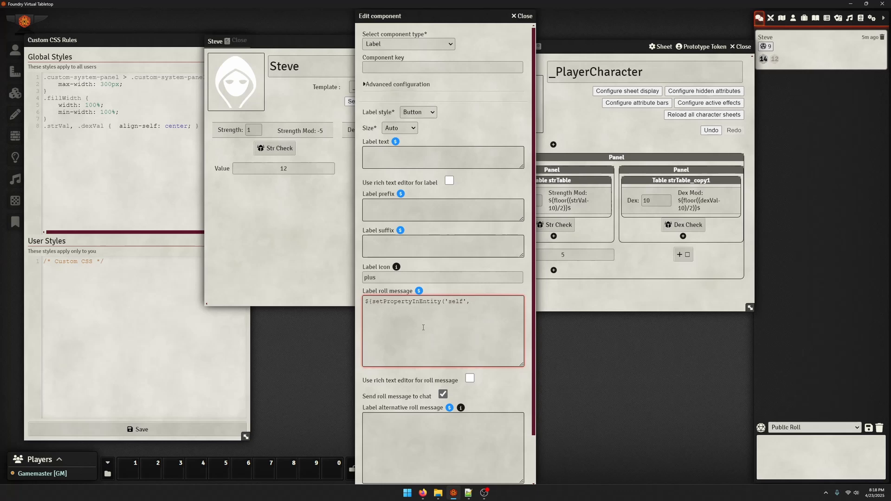
{"action": "type", "text": "demo"}
{"action": "key", "text": "BackSpace"}
{"action": "key", "text": "BackSpace"}
{"action": "key", "text": "BackSpace"}
{"action": "key", "text": "BackSpace"}
{"action": "type", "text": "'demo', 'demo+1'"}
{"action": "scroll", "coordinate": [397, 387], "scroll_direction": "down", "scroll_amount": 3}
{"action": "left_click", "coordinate": [388, 475]}
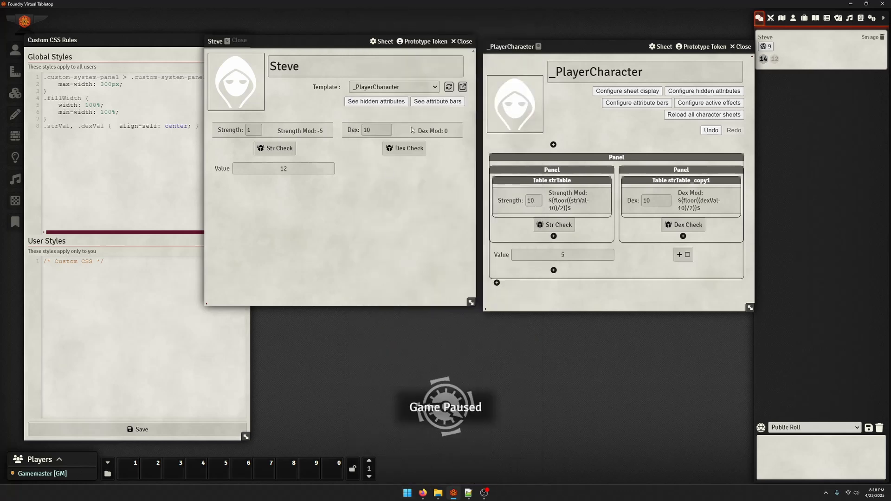
Reload the character sheet from its template and trigger the plus button twice to raise the Value field
{"action": "left_click", "coordinate": [448, 88]}
{"action": "left_click", "coordinate": [403, 170]}
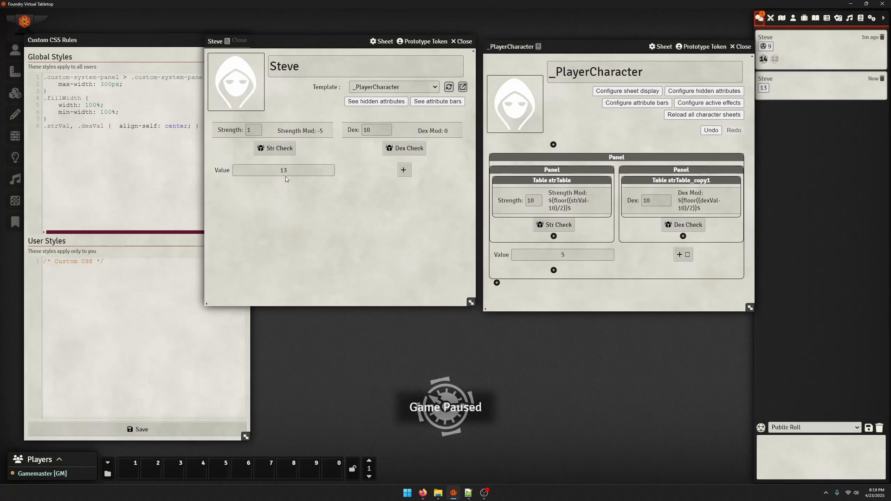
{"action": "left_click", "coordinate": [403, 170]}
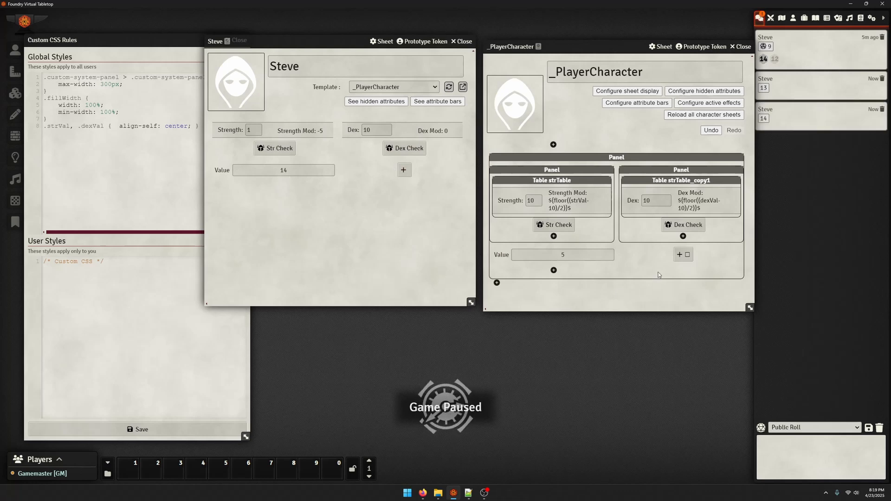
Examine the plus button's roll message formula, looking at the setPropertyInEntity function name and its bracketed arguments
{"action": "left_click", "coordinate": [683, 255]}
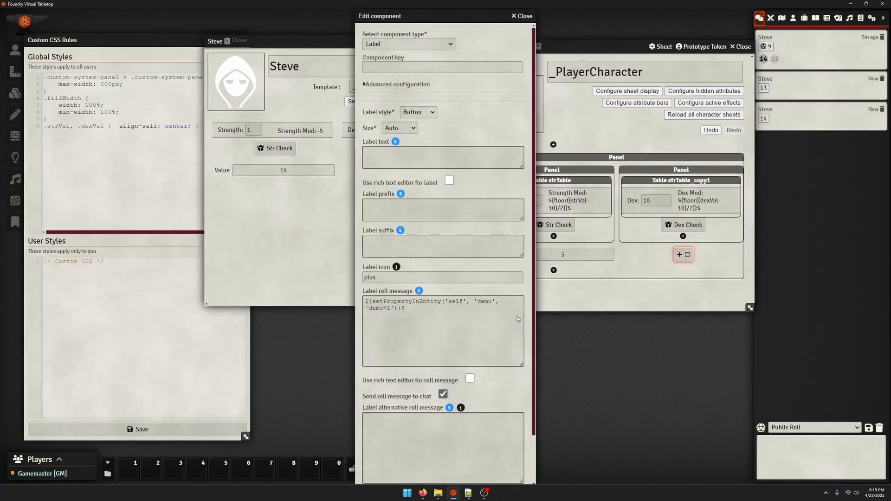
{"action": "left_click_drag", "start_coordinate": [473, 301], "coordinate": [497, 303]}
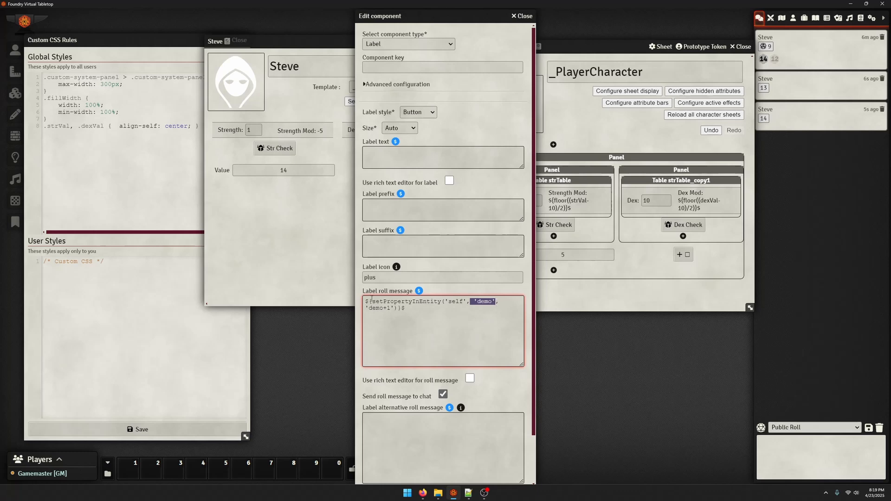
{"action": "left_click", "coordinate": [469, 314]}
{"action": "left_click_drag", "start_coordinate": [437, 295], "coordinate": [394, 315]}
{"action": "left_click", "coordinate": [410, 323]}
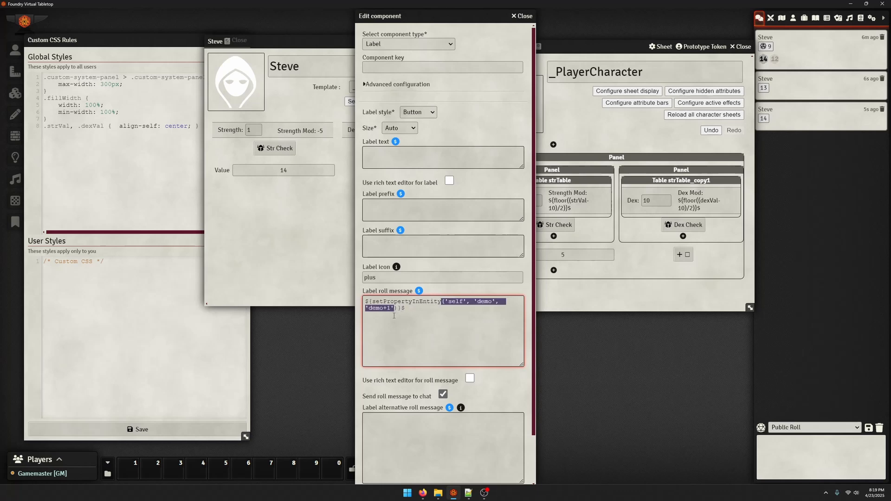
{"action": "mouse_move", "coordinate": [467, 303]}
{"action": "left_mouse_down"}
{"action": "mouse_move", "coordinate": [476, 308]}
{"action": "mouse_move", "coordinate": [446, 302]}
{"action": "mouse_move", "coordinate": [495, 302]}
{"action": "mouse_move", "coordinate": [453, 304]}
{"action": "left_mouse_up"}
{"action": "left_click", "coordinate": [481, 314]}
{"action": "double_click", "coordinate": [377, 301]}
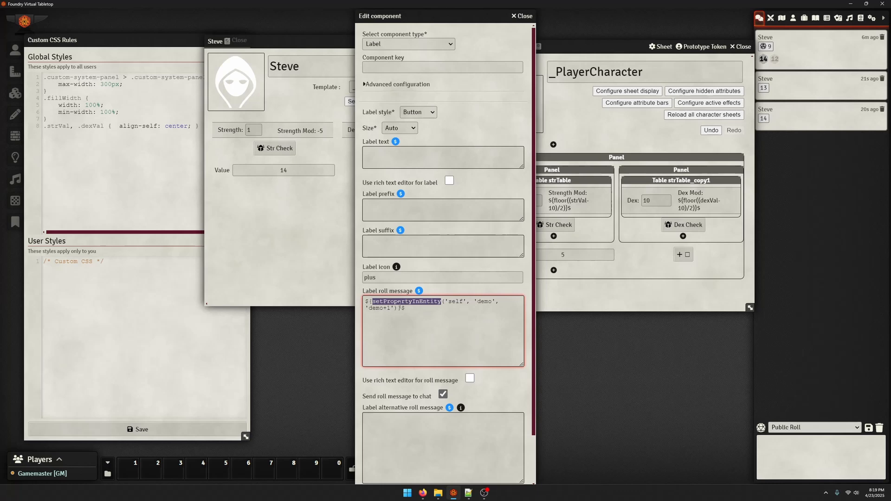
{"action": "left_click", "coordinate": [417, 312]}
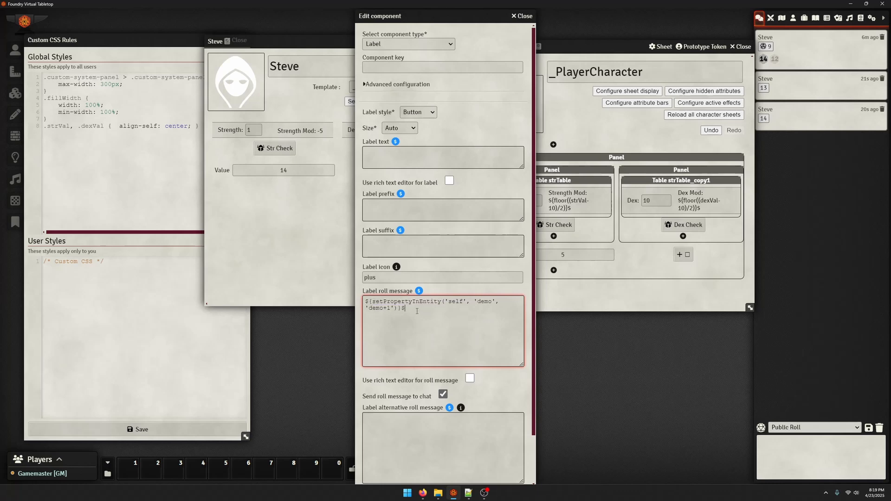
{"action": "double_click", "coordinate": [388, 302]}
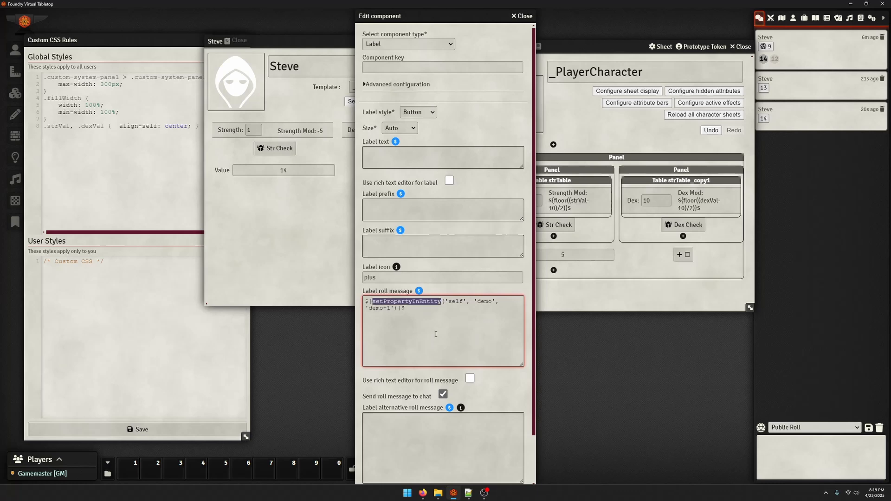
Examine the formula's 'self', 'demo' and 'demo+1' arguments one by one and close the component editor
{"action": "double_click", "coordinate": [452, 301]}
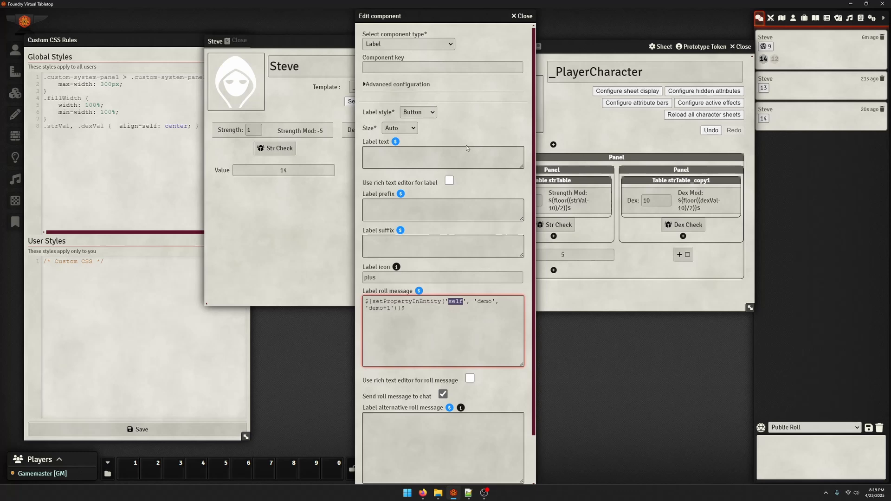
{"action": "left_click", "coordinate": [458, 310]}
{"action": "double_click", "coordinate": [485, 302]}
{"action": "left_click", "coordinate": [487, 315]}
{"action": "double_click", "coordinate": [486, 301]}
{"action": "left_click", "coordinate": [487, 320]}
{"action": "double_click", "coordinate": [485, 302]}
{"action": "left_click", "coordinate": [483, 317]}
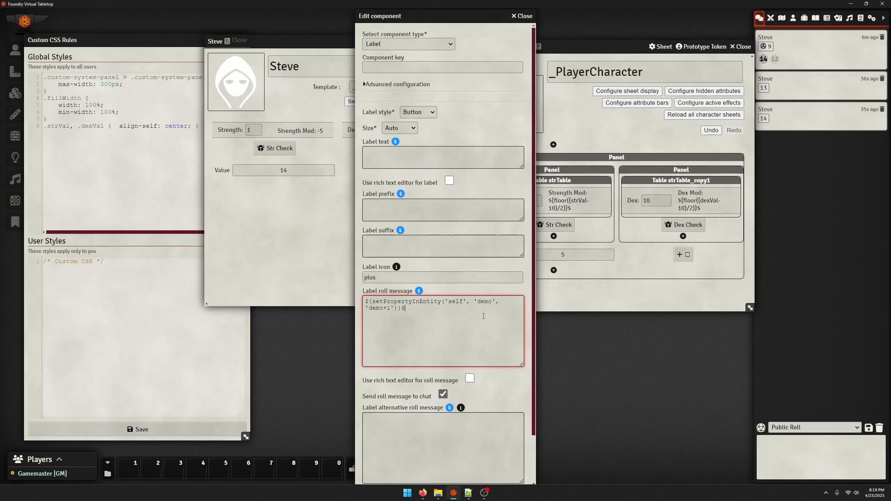
{"action": "double_click", "coordinate": [370, 308]}
{"action": "left_click", "coordinate": [522, 15]}
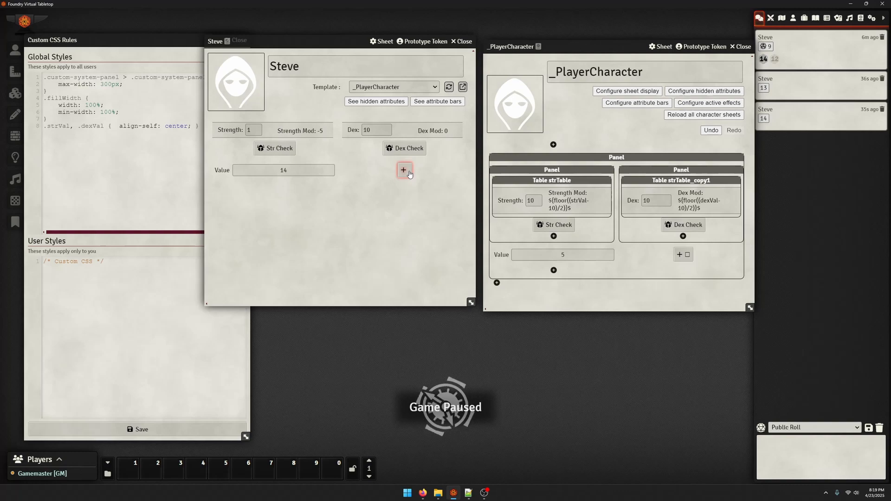
Inspect the sheet's plus icon in the developer tools to view its margin-right styling, and close the tools
{"action": "key", "text": "ctrl+shift+c"}
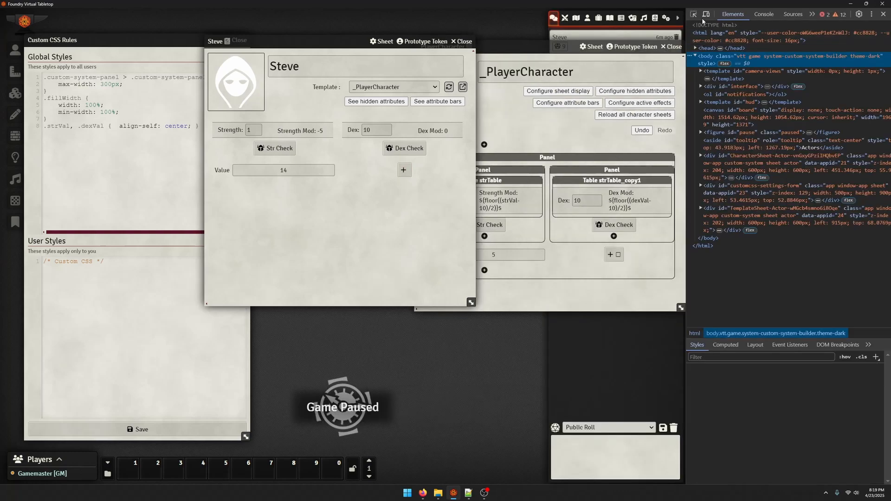
{"action": "left_click", "coordinate": [404, 170]}
{"action": "left_click", "coordinate": [779, 159]}
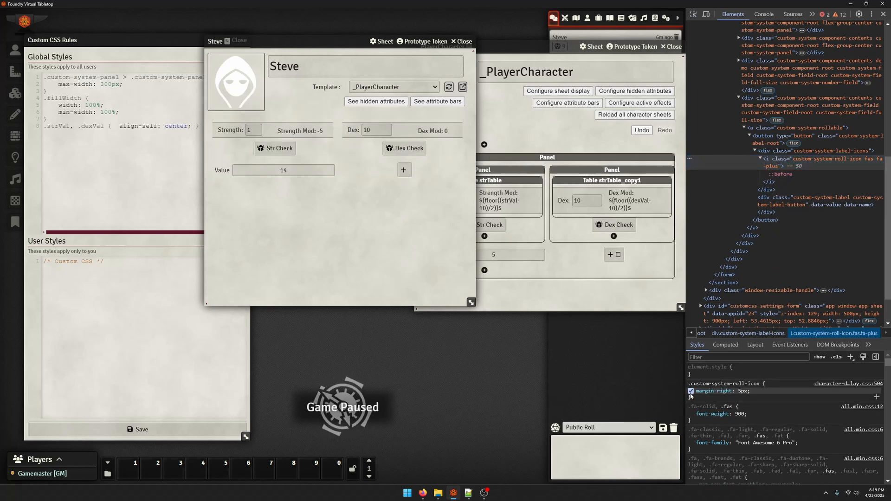
{"action": "left_click", "coordinate": [883, 14]}
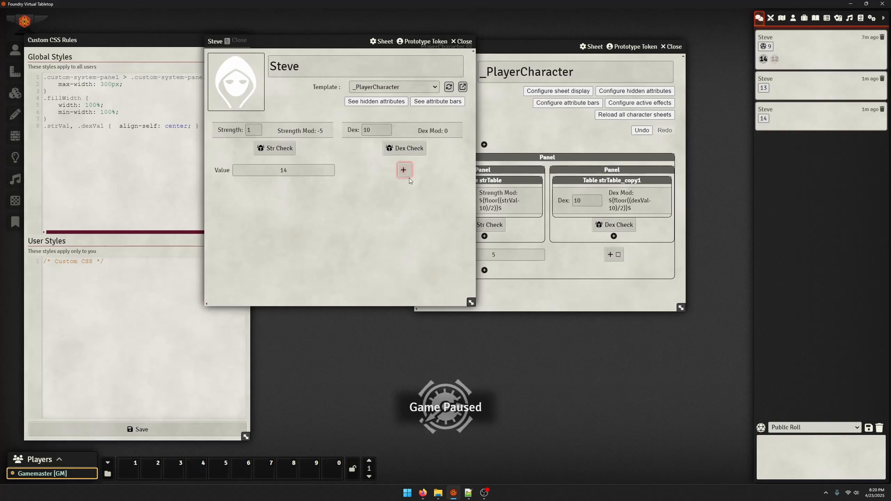
Delete the plus button label from the _PlayerCharacter template and keep the template in front
{"action": "left_click", "coordinate": [603, 259]}
{"action": "scroll", "coordinate": [443, 279], "scroll_direction": "down", "scroll_amount": 5}
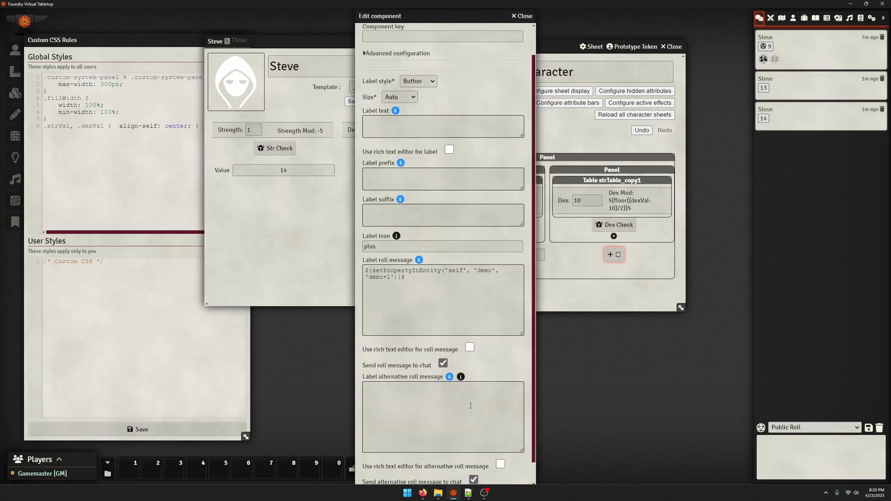
{"action": "left_click", "coordinate": [442, 477]}
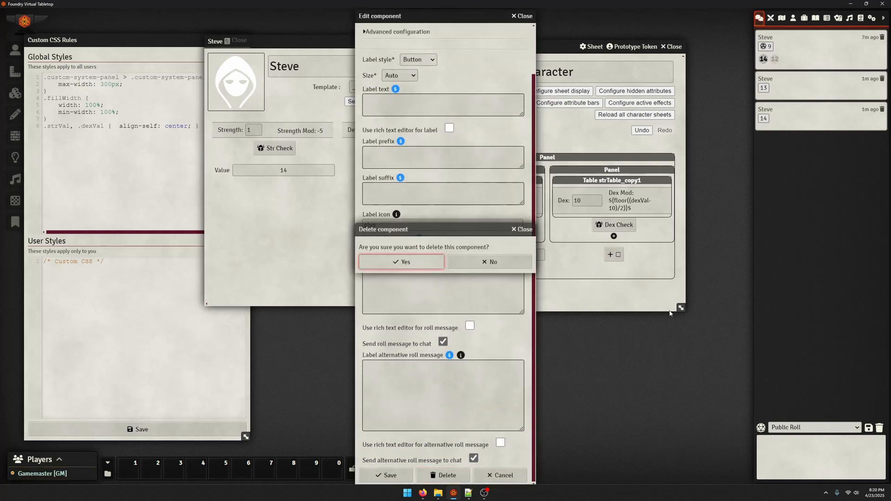
{"action": "left_click", "coordinate": [428, 259]}
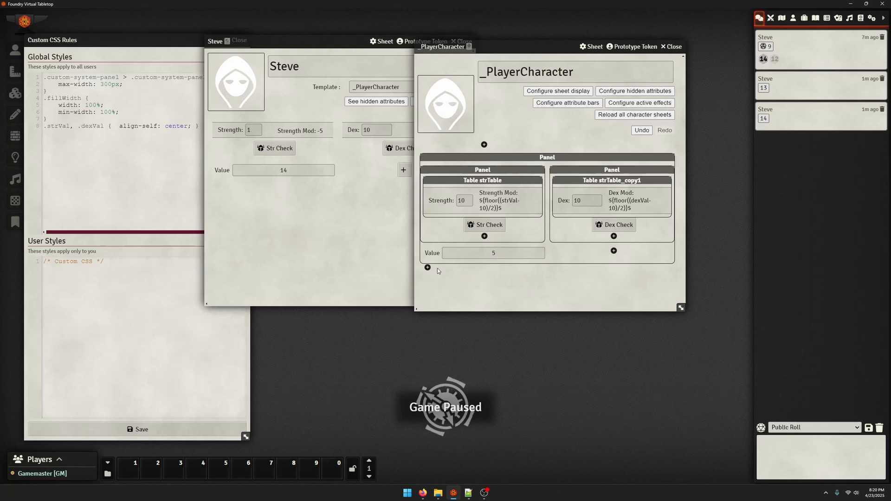
{"action": "left_click", "coordinate": [340, 174]}
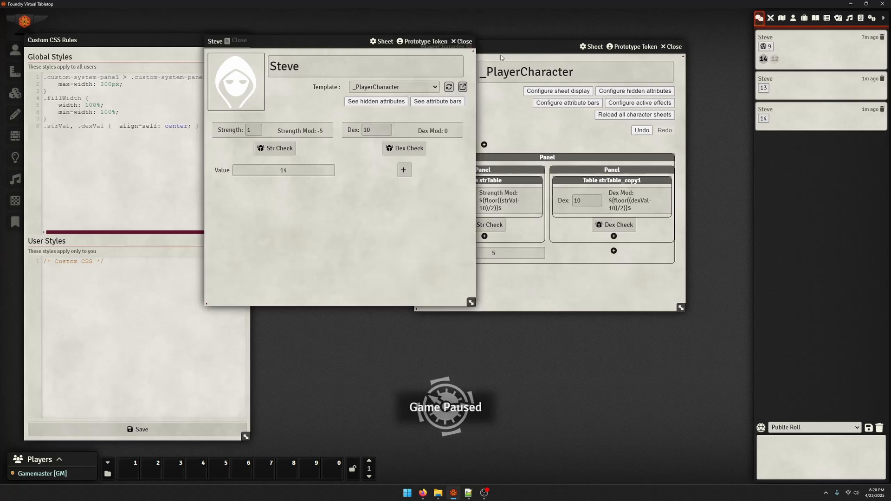
{"action": "left_click", "coordinate": [559, 280]}
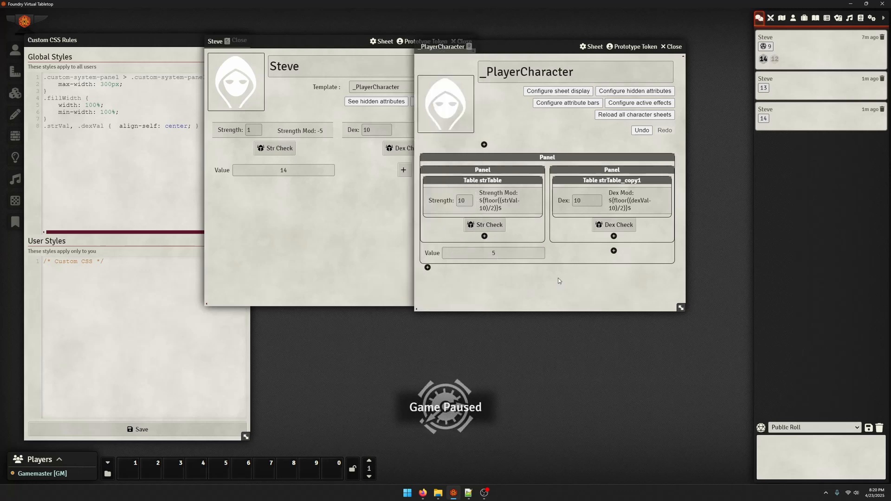
{"action": "left_click", "coordinate": [470, 254]}
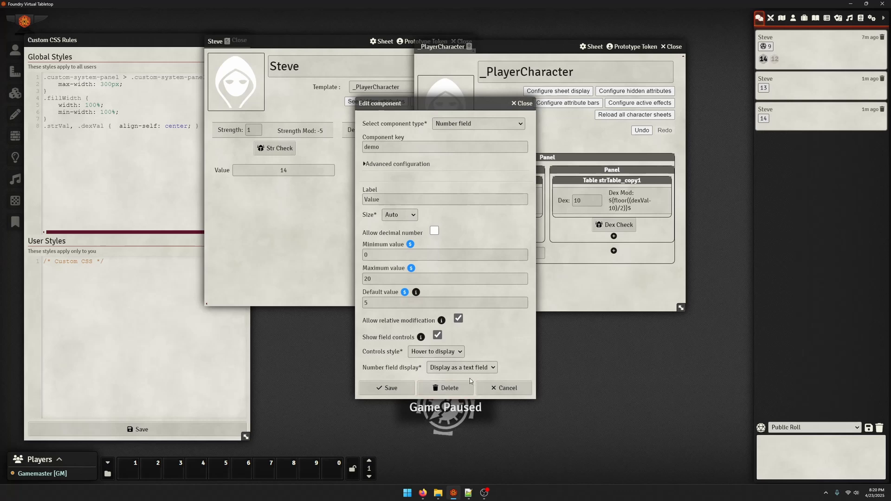
{"action": "left_click", "coordinate": [484, 123]}
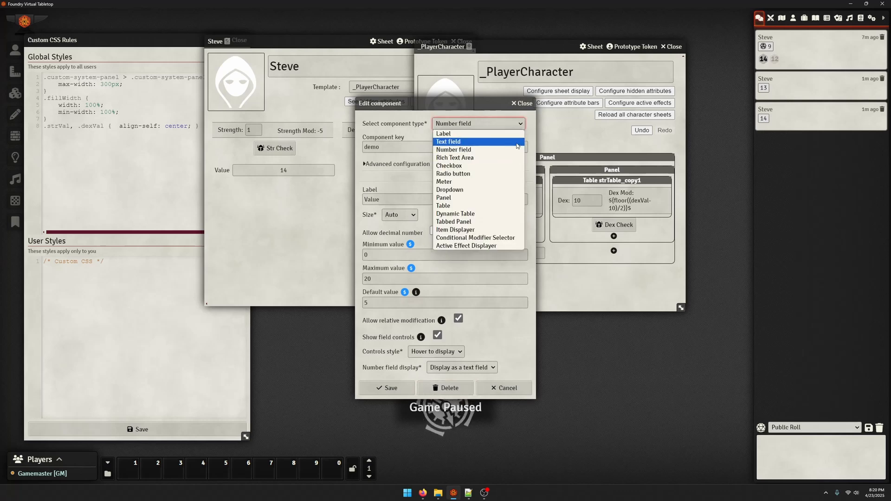
{"action": "left_click", "coordinate": [524, 104]}
Delete the Value number field from the template
{"action": "left_click", "coordinate": [459, 255]}
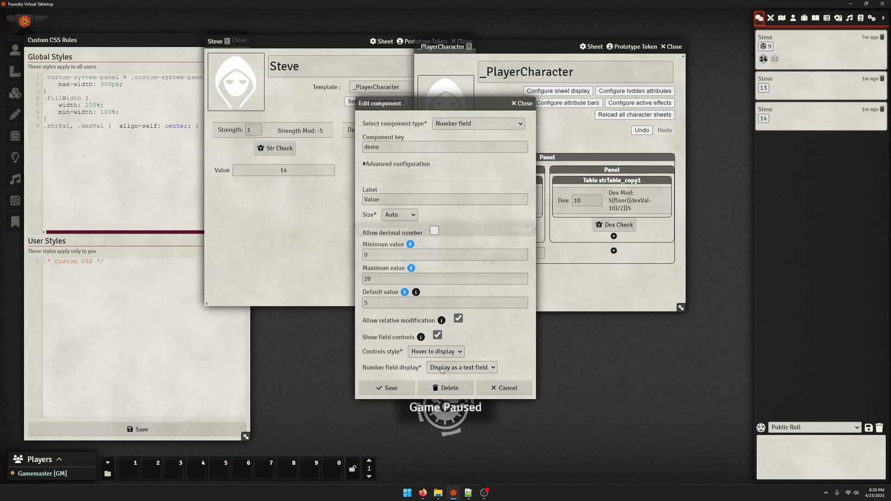
{"action": "left_click", "coordinate": [464, 393]}
{"action": "left_click", "coordinate": [444, 260]}
Start a new Rich Text Area component beneath the Strength panel of the _PlayerCharacter template
{"action": "left_click", "coordinate": [484, 251]}
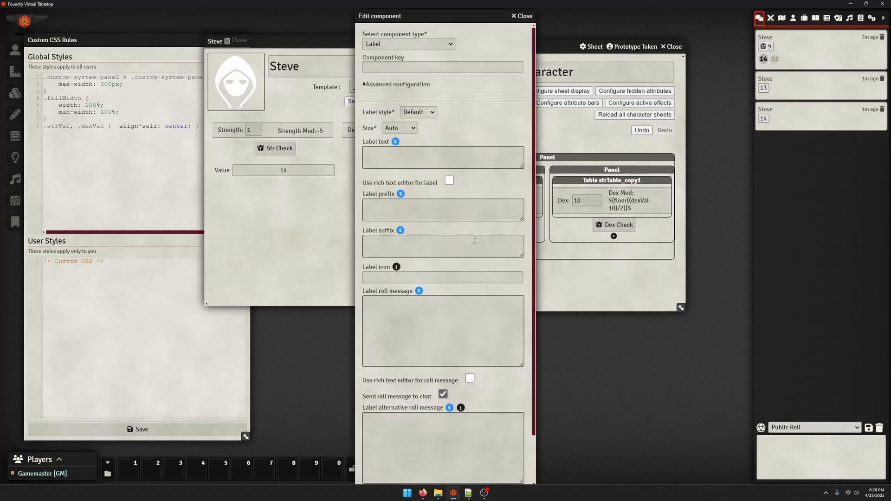
{"action": "left_click", "coordinate": [408, 44]}
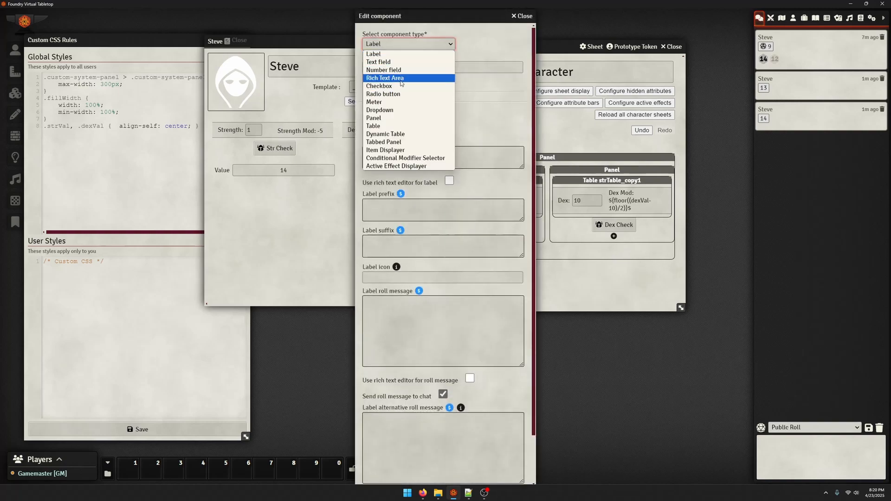
{"action": "left_click", "coordinate": [408, 76]}
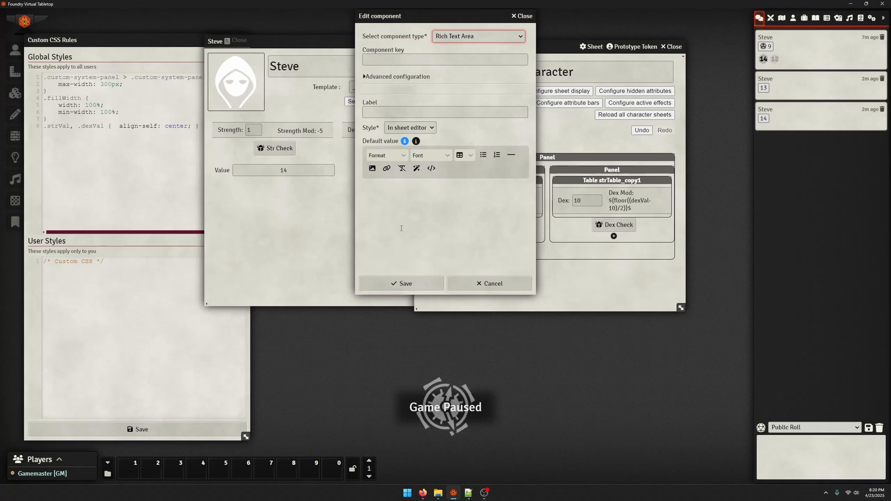
Enter "Heading 1" in the Heading 1 format as the Rich Text Area's default value
{"action": "left_click", "coordinate": [394, 197]}
{"action": "left_click", "coordinate": [385, 156]}
{"action": "mouse_move", "coordinate": [385, 169]}
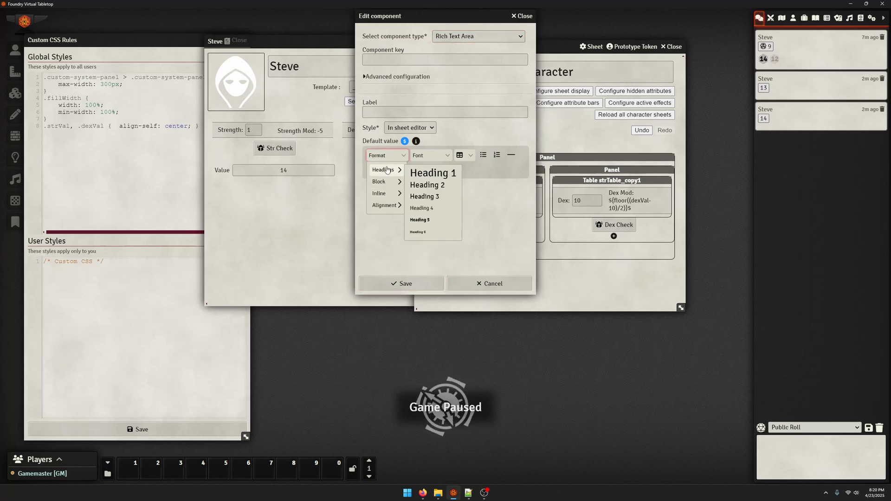
{"action": "left_click", "coordinate": [414, 172]}
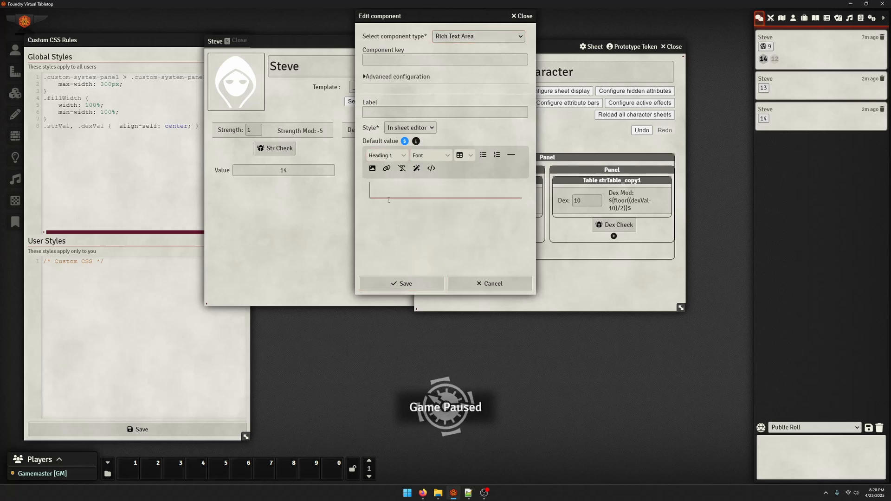
{"action": "type", "text": "Heading 1"}
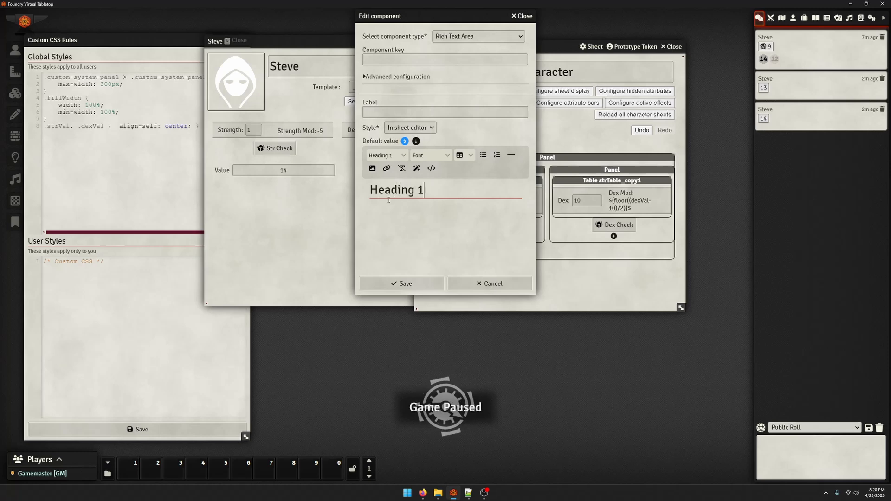
Add the paragraph "This is some subtext" below the heading in the default value
{"action": "key", "text": "Caps_Lock"}
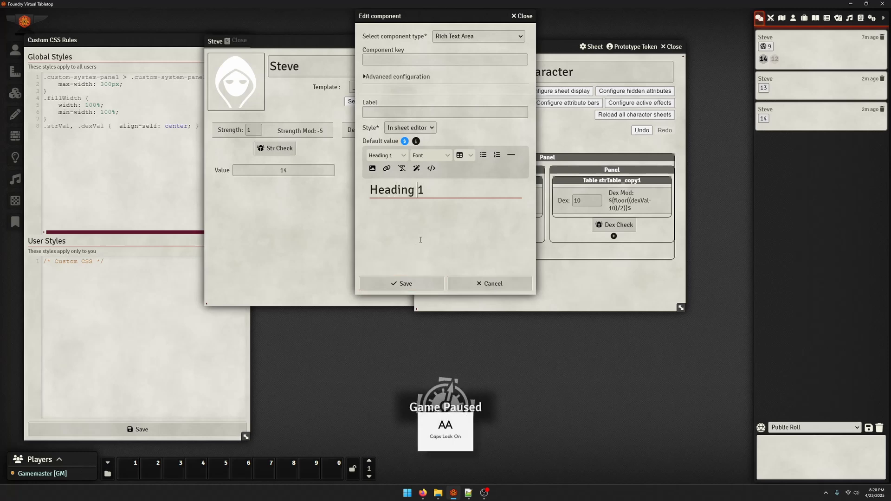
{"action": "key", "text": "Return"}
{"action": "type", "text": "THIS IS SO"}
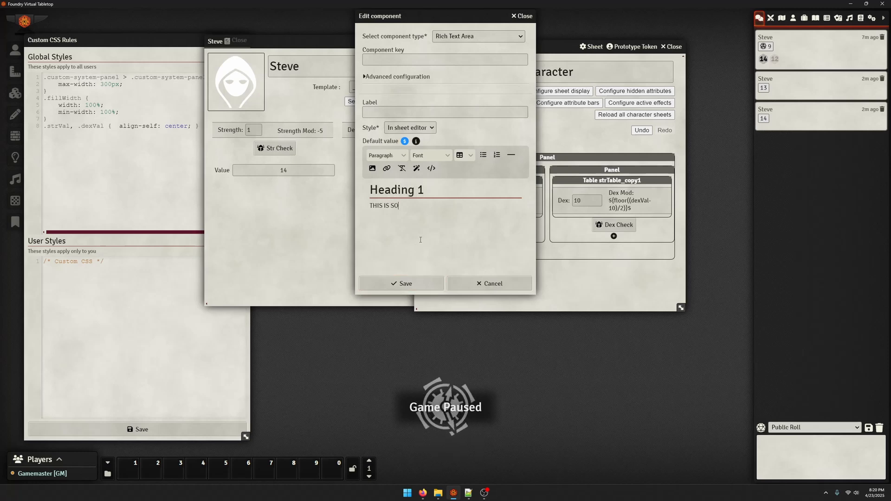
{"action": "key", "text": "BackSpace"}
{"action": "key", "text": "Caps_Lock"}
{"action": "key", "text": "BackSpace"}
{"action": "key", "text": "BackSpace"}
{"action": "key", "text": "BackSpace"}
{"action": "key", "text": "BackSpace"}
{"action": "key", "text": "BackSpace"}
{"action": "key", "text": "BackSpace"}
{"action": "type", "text": "This iss"}
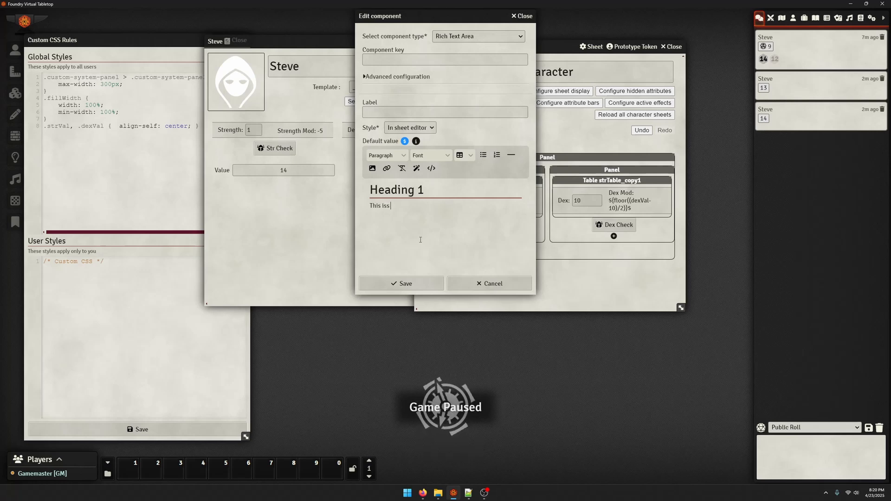
{"action": "key", "text": "BackSpace"}
{"action": "type", "text": "some subtext"}
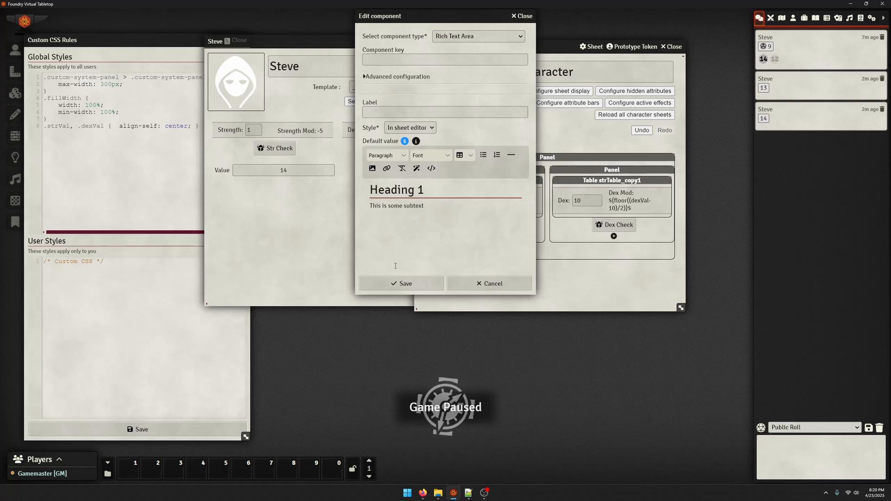
Give the Rich Text Area the component key rta and save it to the template
{"action": "left_click", "coordinate": [397, 282]}
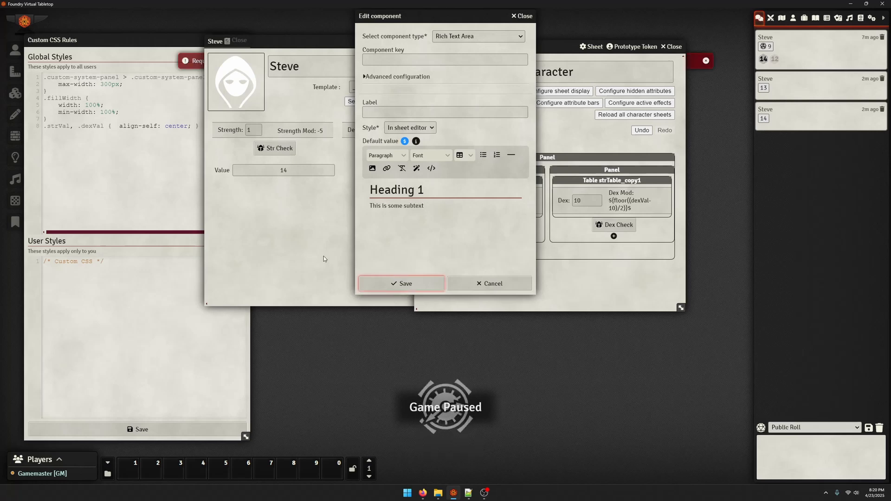
{"action": "left_click", "coordinate": [325, 256]}
{"action": "left_click", "coordinate": [513, 183]}
{"action": "left_click", "coordinate": [440, 61]}
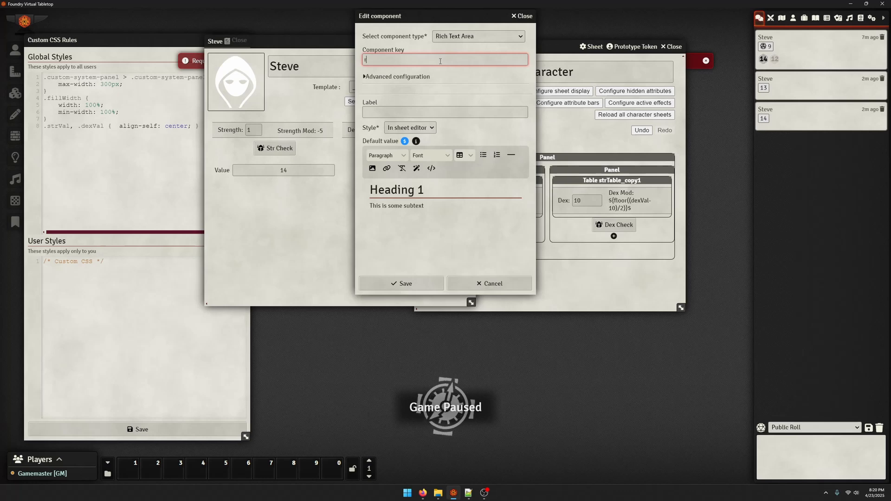
{"action": "left_click", "coordinate": [402, 283]}
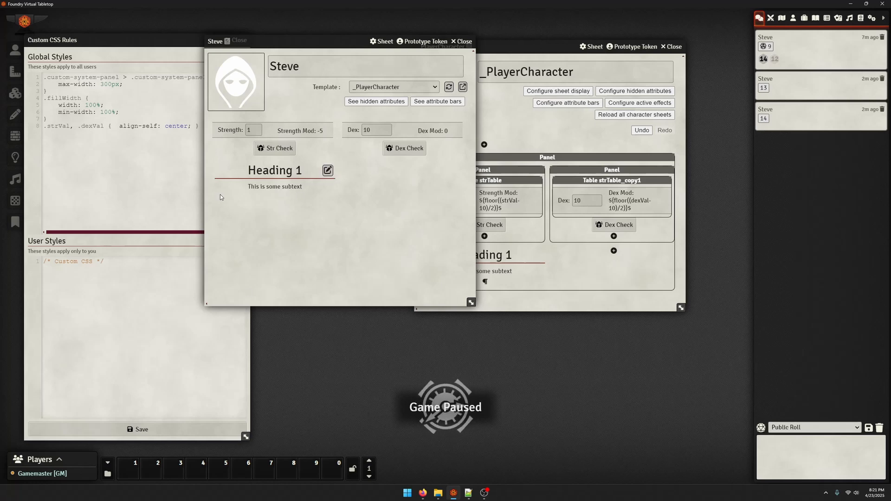
Open the rich text's in-sheet editor on the character's sheet, select the subtext line, and exit
{"action": "left_click", "coordinate": [327, 171]}
{"action": "left_click_drag", "start_coordinate": [304, 237], "coordinate": [189, 245]}
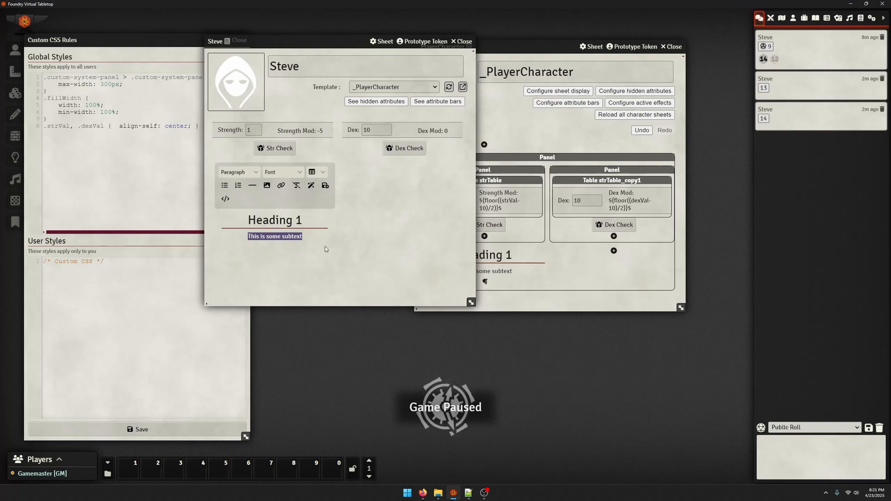
{"action": "key", "text": "Escape"}
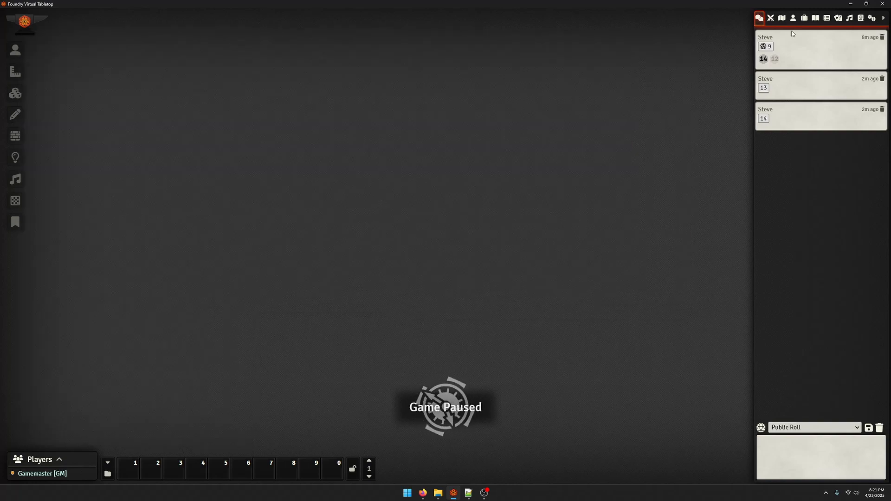
Reopen the _PlayerCharacter template and the character's sheet from the actors list and place them side by side
{"action": "left_click", "coordinate": [793, 19]}
{"action": "left_click", "coordinate": [786, 93]}
{"action": "left_click", "coordinate": [783, 72]}
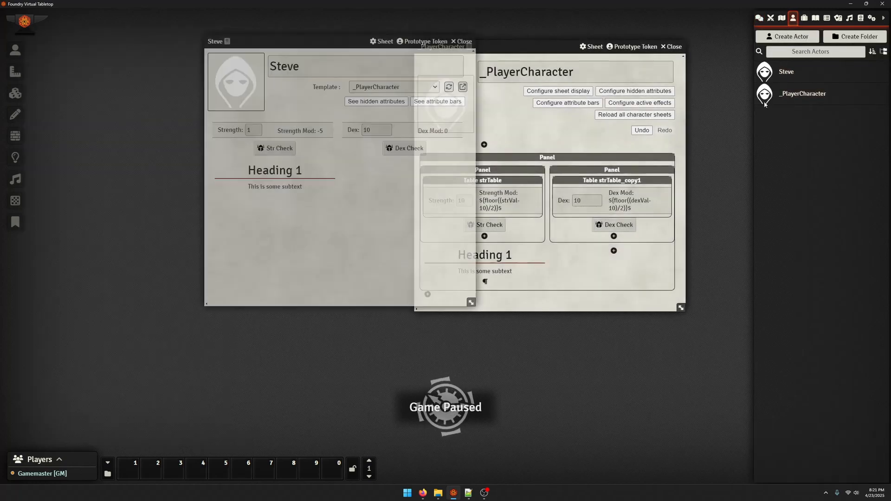
{"action": "left_click_drag", "start_coordinate": [276, 39], "coordinate": [169, 36]}
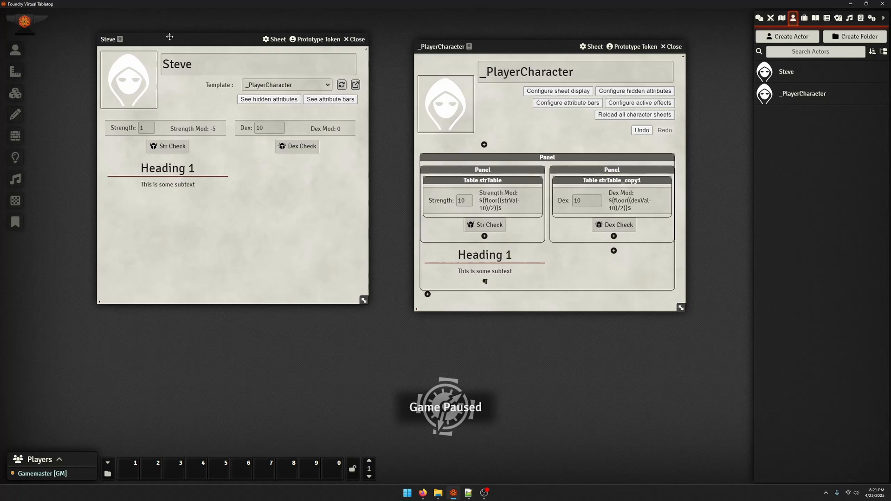
Change the template's Rich Text Area into a Checkbox labelled "prof" and save it
{"action": "left_click", "coordinate": [474, 271]}
{"action": "left_click", "coordinate": [457, 130]}
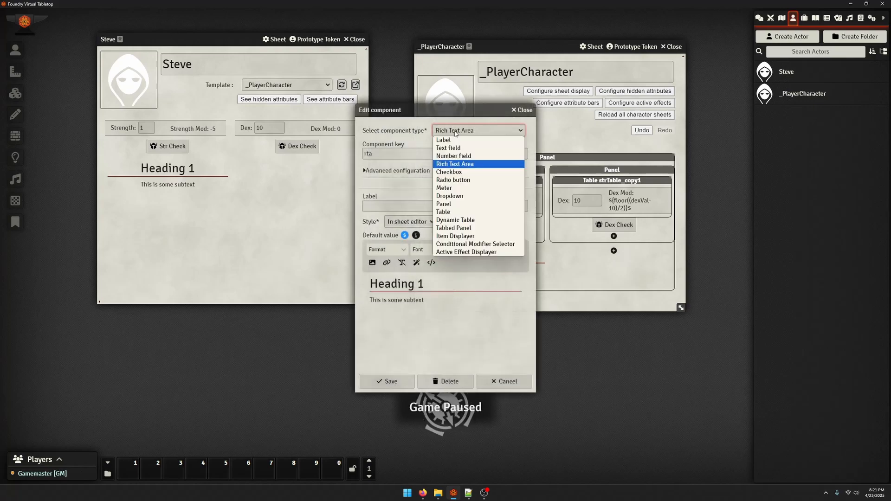
{"action": "left_click", "coordinate": [464, 173]}
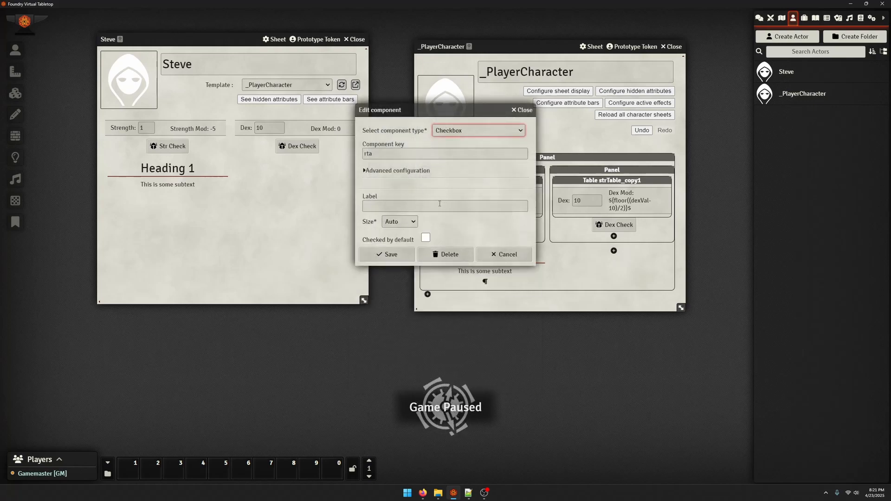
{"action": "left_click", "coordinate": [410, 207]}
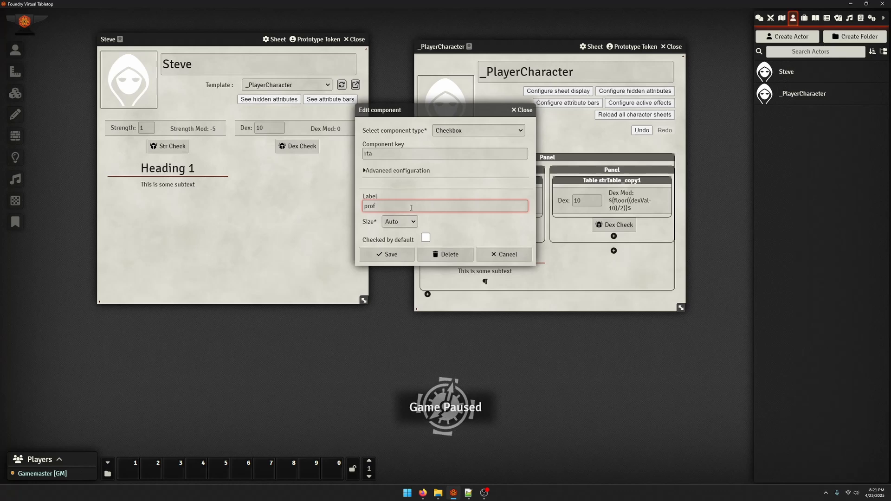
{"action": "left_click", "coordinate": [395, 253]}
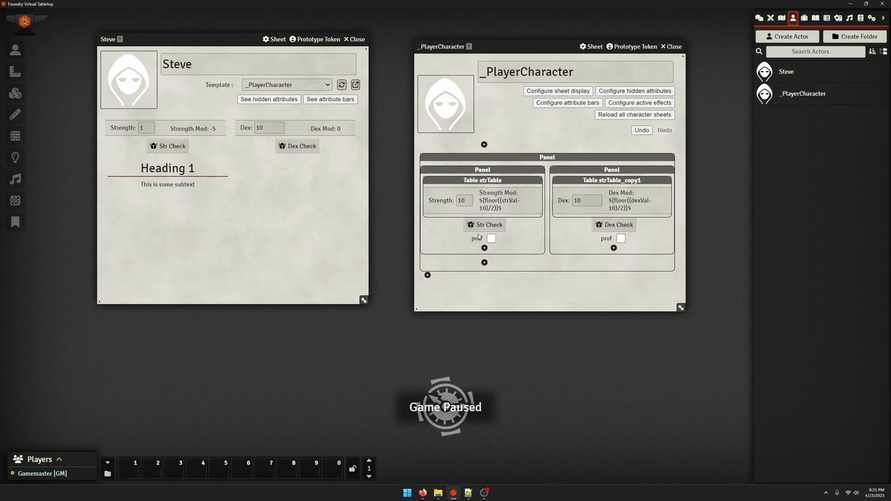
Set the component key of the Strength panel's prof checkbox to strProf and save it
{"action": "left_click", "coordinate": [477, 238]}
{"action": "double_click", "coordinate": [374, 216]}
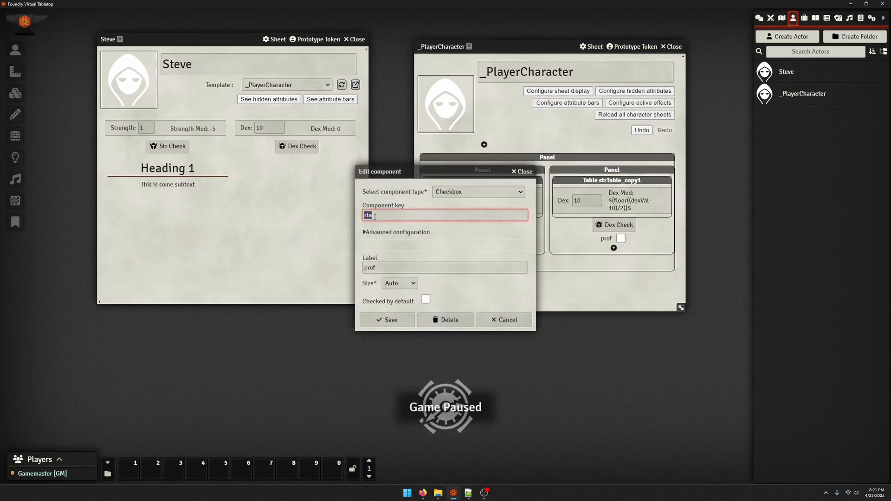
{"action": "type", "text": "strProf"}
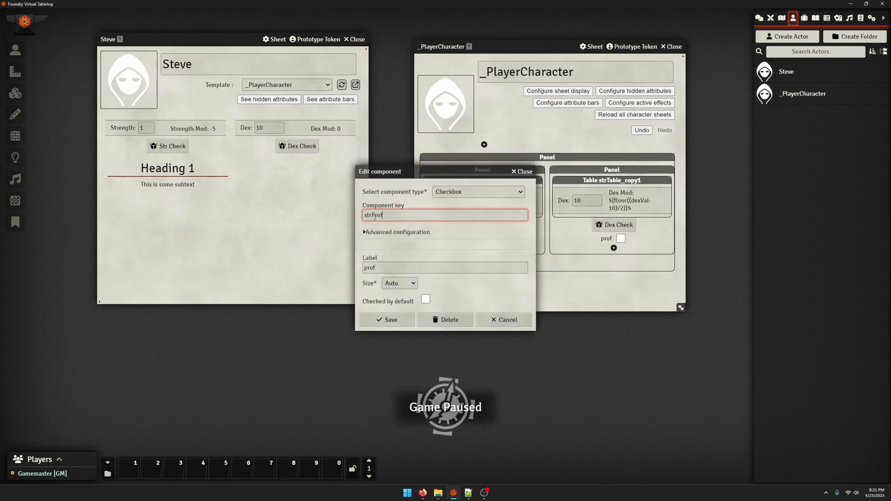
{"action": "left_click", "coordinate": [399, 323]}
Set the component key of the Dex panel's prof checkbox to dexProf and save it
{"action": "left_click", "coordinate": [606, 239]}
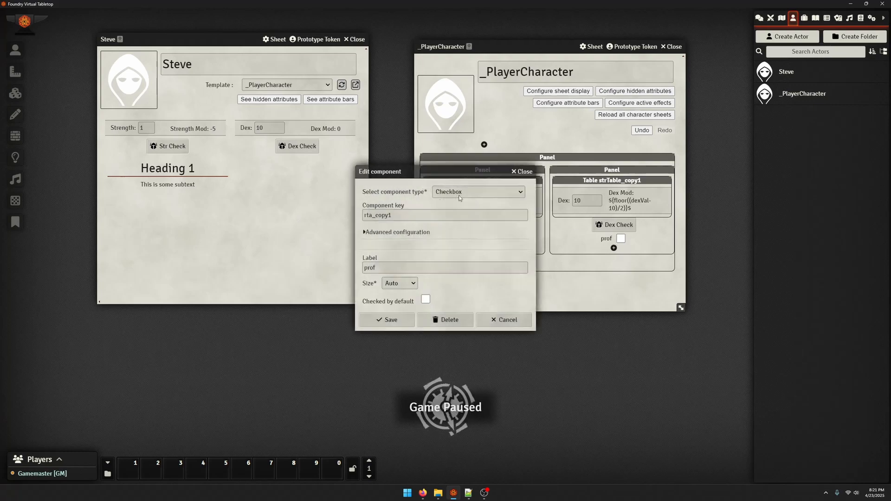
{"action": "double_click", "coordinate": [410, 216]}
{"action": "type", "text": "dexProf"}
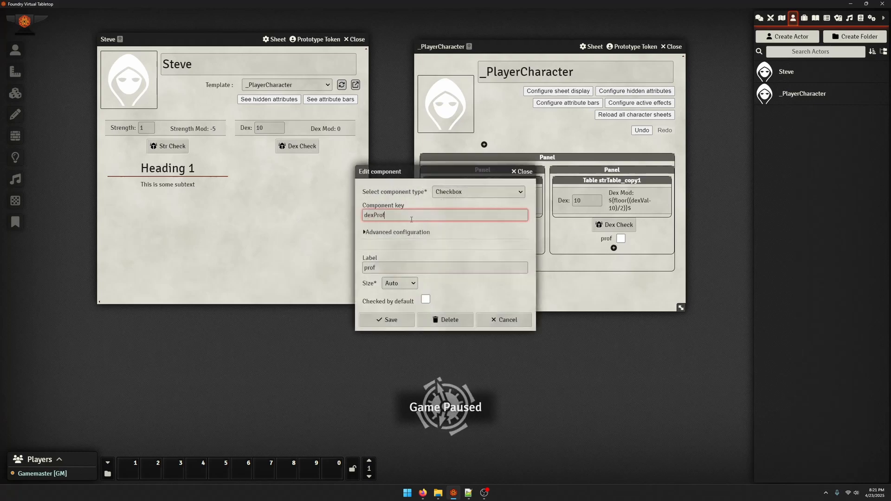
{"action": "left_click", "coordinate": [387, 320]}
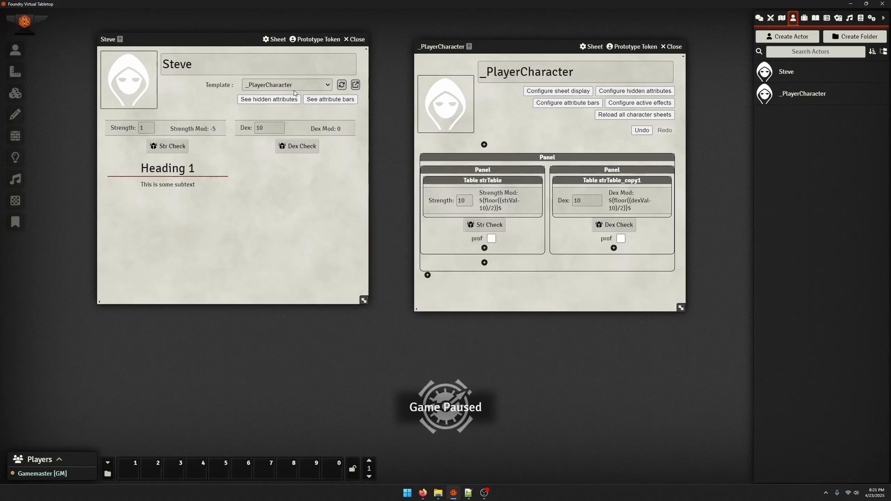
Reload the template on the character's sheet and toggle the Strength prof checkbox on and off
{"action": "left_click", "coordinate": [341, 85]}
{"action": "left_click", "coordinate": [174, 160]}
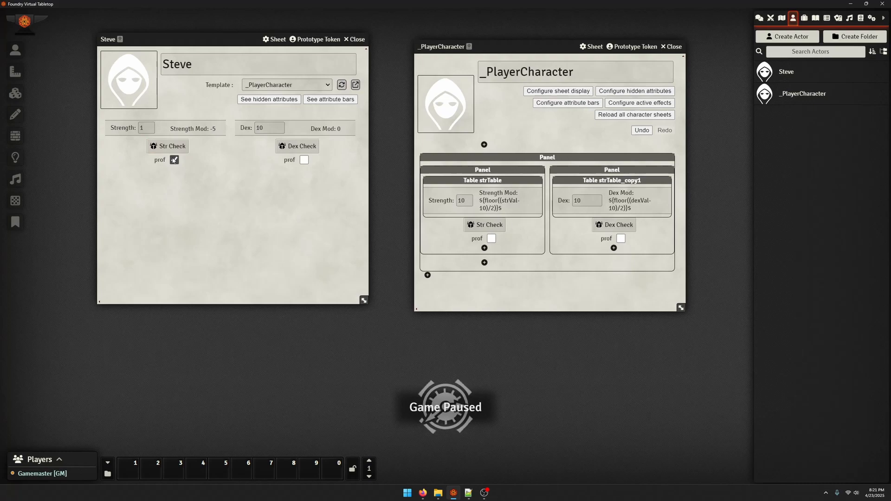
{"action": "left_click", "coordinate": [174, 160]}
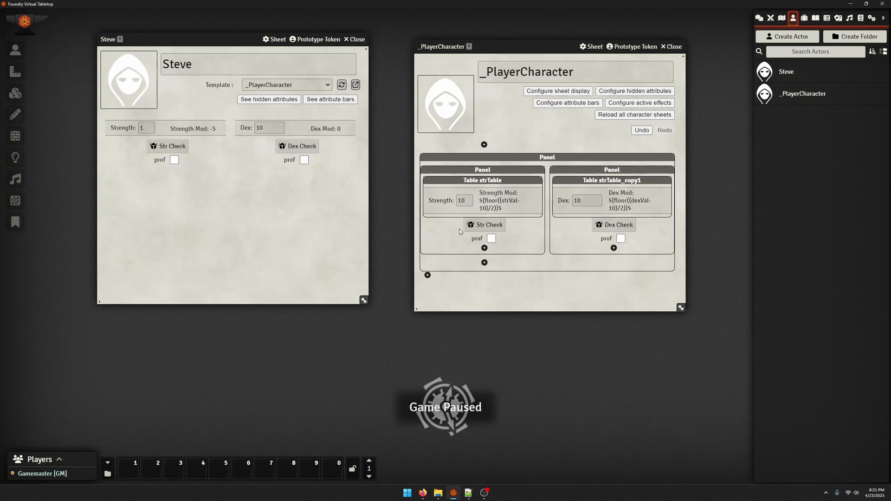
Move the formula ${floor((strVal-10)/2)}$ from the Strength Mod label's text into its roll message
{"action": "left_click", "coordinate": [489, 209]}
{"action": "left_click", "coordinate": [486, 159]}
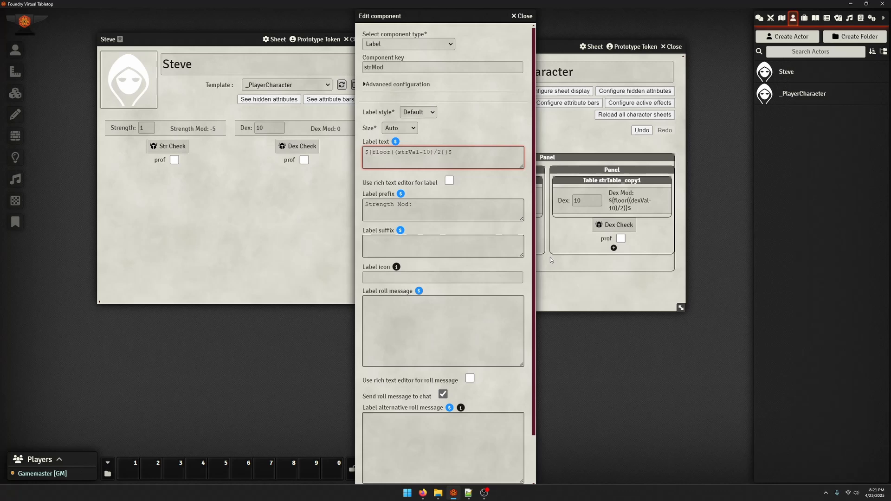
{"action": "key", "text": "ctrl+a"}
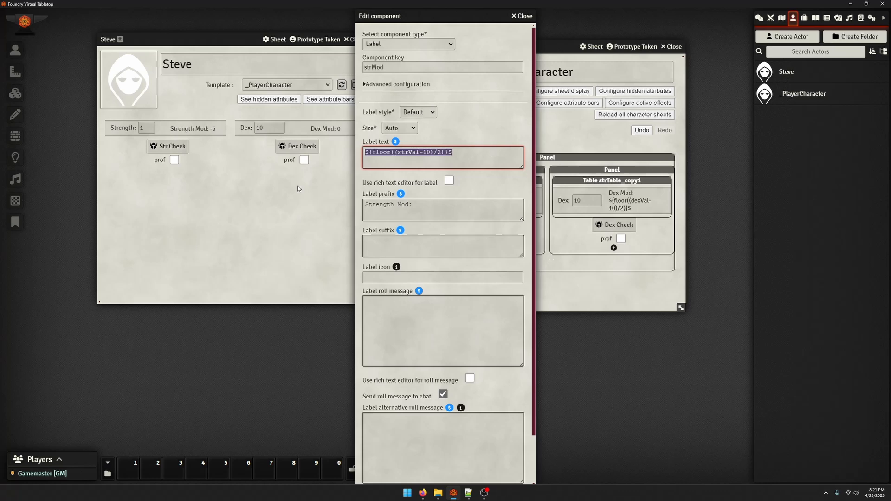
{"action": "key", "text": "ctrl+x"}
{"action": "left_click", "coordinate": [441, 330]}
{"action": "key", "text": "ctrl+v"}
Enter the conditional formula ${strProf ? 'hi' : 'bye'}$ as the Strength Mod label's text
{"action": "left_click", "coordinate": [430, 158]}
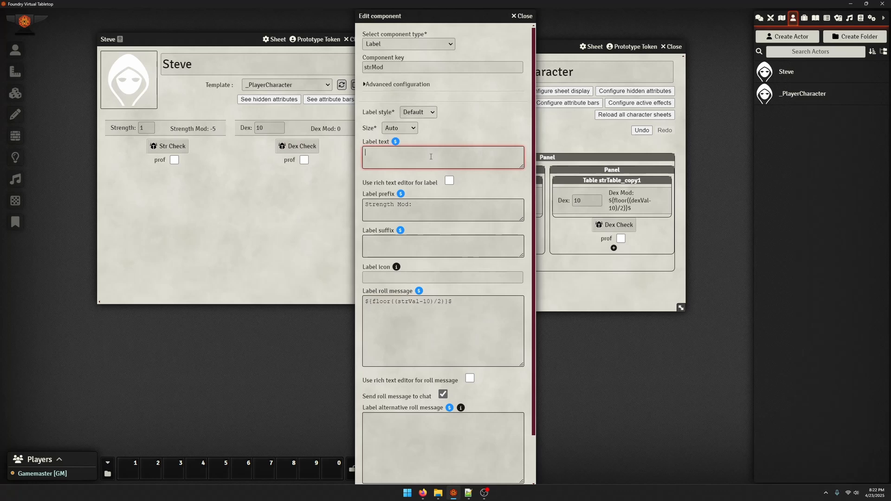
{"action": "type", "text": "${"}
{"action": "type", "text": "strProf"}
{"action": "type", "text": "== 1"}
{"action": "key", "text": "BackSpace"}
{"action": "key", "text": "BackSpace"}
{"action": "type", "text": "? 'hi"}
{"action": "key", "text": "BackSpace"}
{"action": "key", "text": "BackSpace"}
{"action": "key", "text": "BackSpace"}
{"action": "type", "text": ": 'bye'}$"}
Examine the condition and the 'hi' and 'bye' outcomes of the label text formula one by one
{"action": "left_click_drag", "start_coordinate": [409, 155], "coordinate": [422, 154]}
{"action": "left_click", "coordinate": [383, 153]}
{"action": "left_click_drag", "start_coordinate": [423, 152], "coordinate": [449, 154]}
{"action": "left_click", "coordinate": [409, 159]}
{"action": "left_click", "coordinate": [452, 155]}
Save the Strength Mod label and test it by ticking the Strength prof checkbox on the character's sheet
{"action": "scroll", "coordinate": [452, 212], "scroll_direction": "down", "scroll_amount": 3}
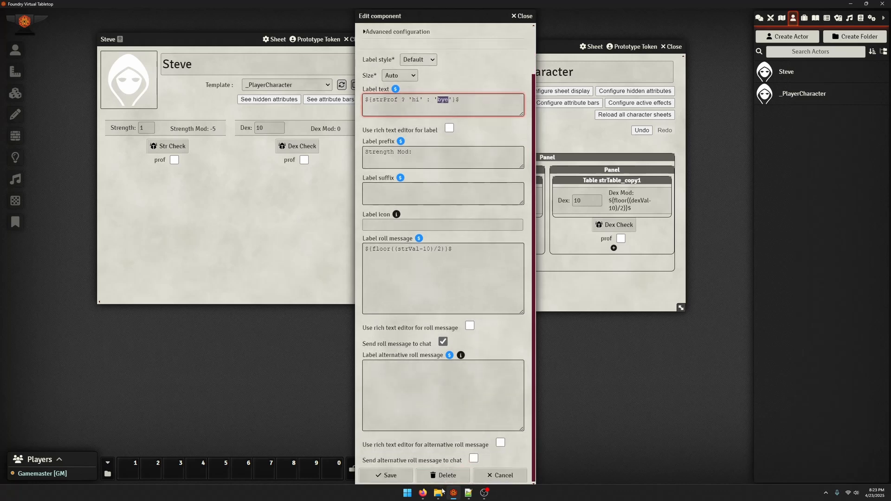
{"action": "left_click", "coordinate": [408, 481]}
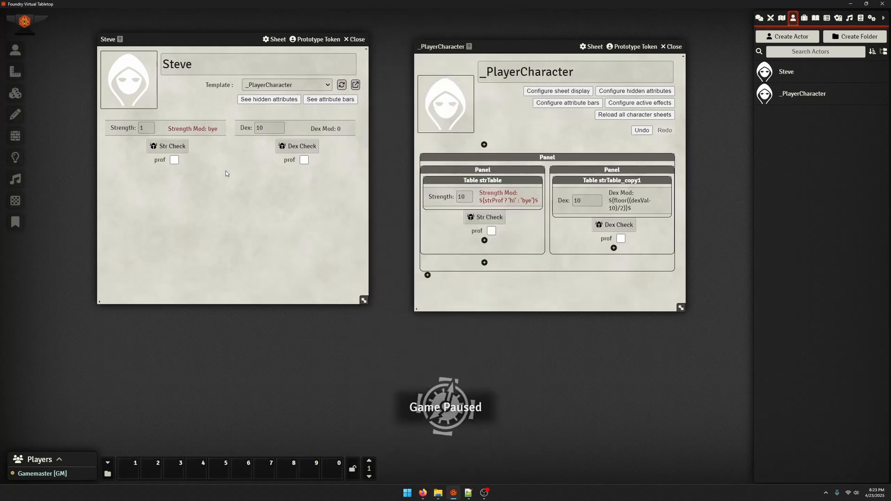
{"action": "left_click", "coordinate": [174, 160]}
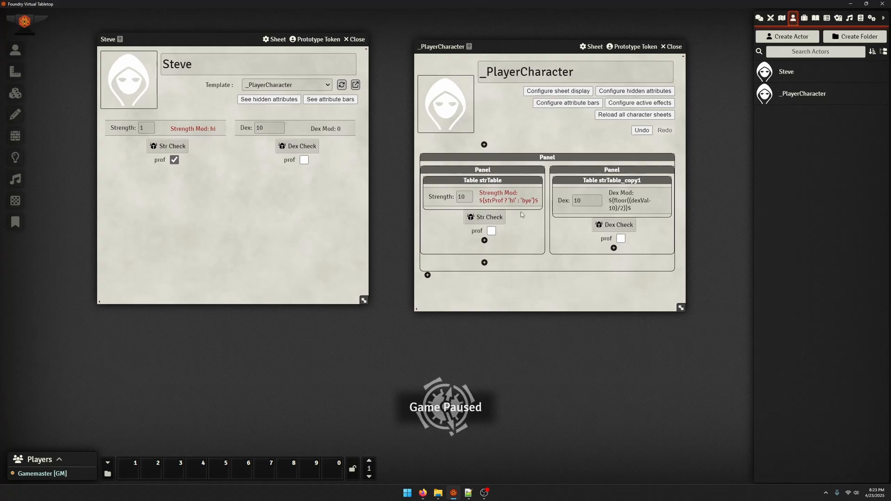
Replace 'hi' in the Strength Mod label's text formula with floor((strVal-10)/2)
{"action": "left_click", "coordinate": [495, 195]}
{"action": "left_click", "coordinate": [467, 157]}
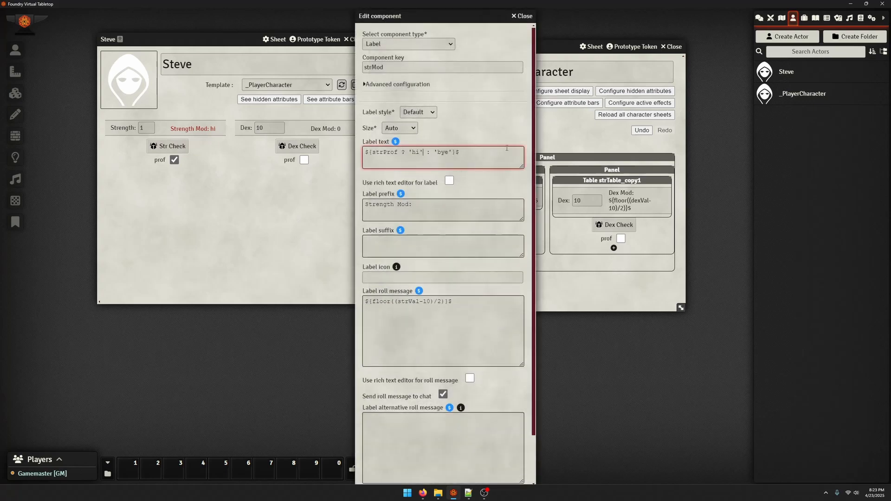
{"action": "key", "text": "BackSpace"}
{"action": "key", "text": "BackSpace"}
{"action": "key", "text": "BackSpace"}
{"action": "key", "text": "BackSpace"}
{"action": "key", "text": "ctrl+v"}
{"action": "key", "text": "BackSpace"}
{"action": "key", "text": "BackSpace"}
{"action": "key", "text": "BackSpace"}
{"action": "key", "text": "BackSpace"}
{"action": "left_click_drag", "start_coordinate": [410, 152], "coordinate": [481, 154]}
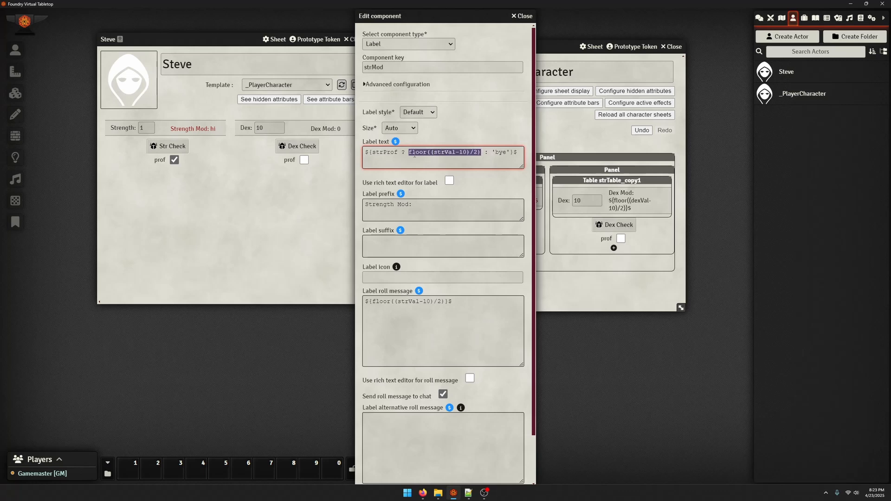
Extend the true outcome of the Strength Mod label's formula to (floor((strVal-10)/2)+2)
{"action": "key", "text": "Left"}
{"action": "type", "text": "("}
{"action": "type", "text": "+2+"}
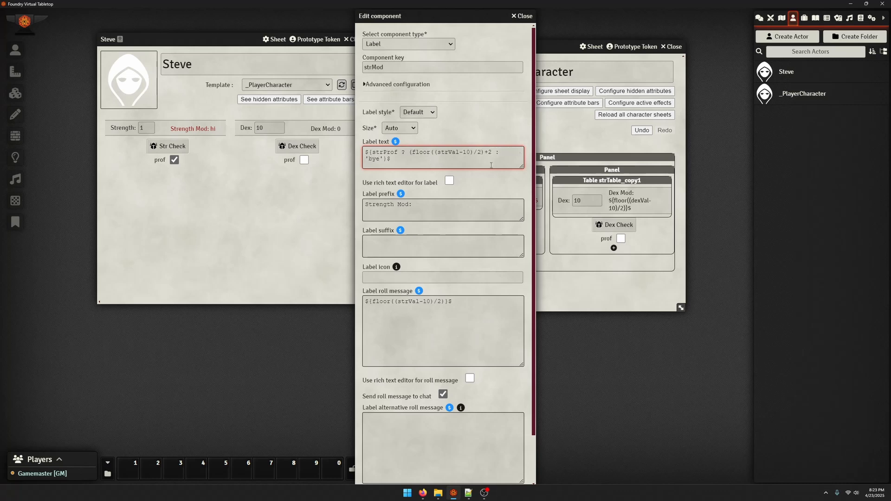
{"action": "type", "text": "profi"}
{"action": "key", "text": "BackSpace"}
{"action": "key", "text": "BackSpace"}
{"action": "key", "text": "BackSpace"}
{"action": "key", "text": "BackSpace"}
{"action": "key", "text": "BackSpace"}
{"action": "type", "text": "2)"}
Replace 'bye' in the Strength Mod label's text formula with floor((strVal-10)/2) and save the label
{"action": "key", "text": "Delete"}
{"action": "key", "text": "Delete"}
{"action": "key", "text": "Delete"}
{"action": "key", "text": "Delete"}
{"action": "key", "text": "ctrl+v"}
{"action": "scroll", "coordinate": [381, 306], "scroll_direction": "down", "scroll_amount": 3}
{"action": "left_click", "coordinate": [387, 476]}
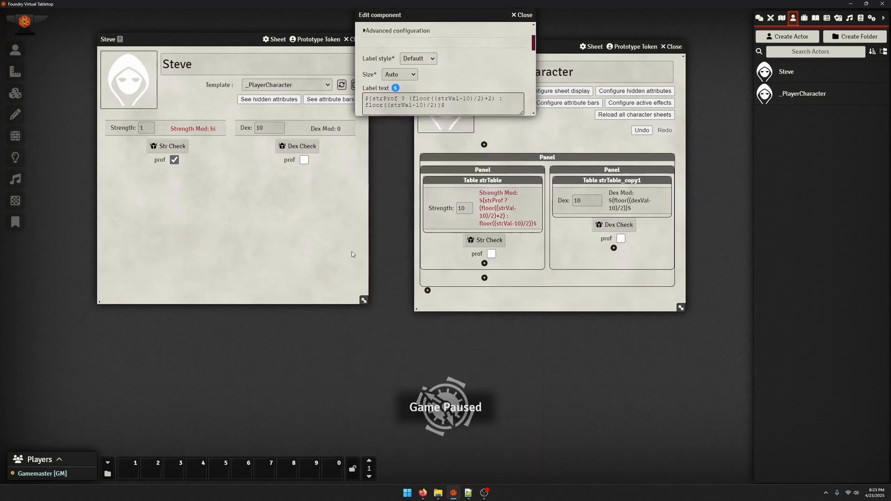
Test the reloaded character's sheet by unticking the Strength prof checkbox and setting Strength to 10
{"action": "left_click", "coordinate": [341, 88]}
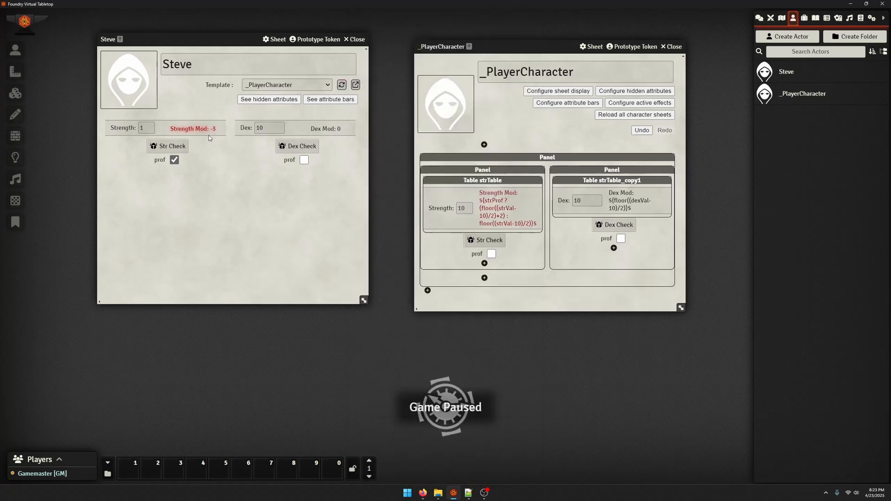
{"action": "left_click", "coordinate": [174, 160]}
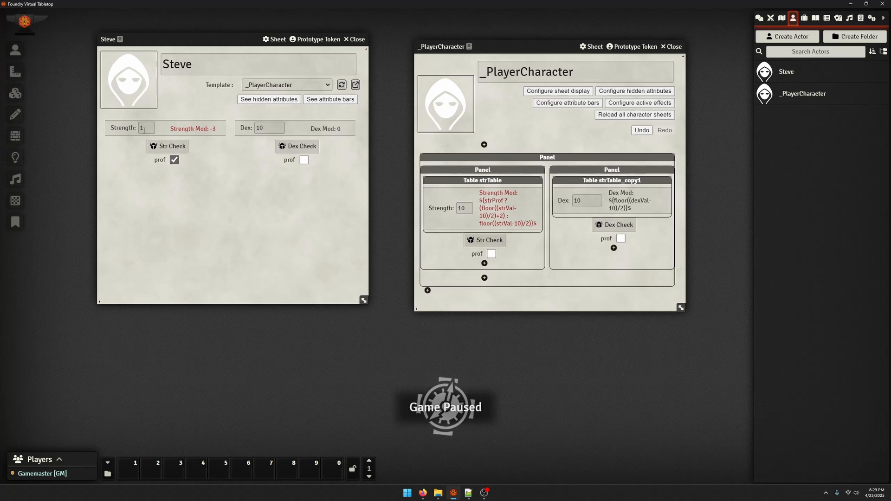
{"action": "left_click", "coordinate": [174, 160]}
{"action": "double_click", "coordinate": [143, 126]}
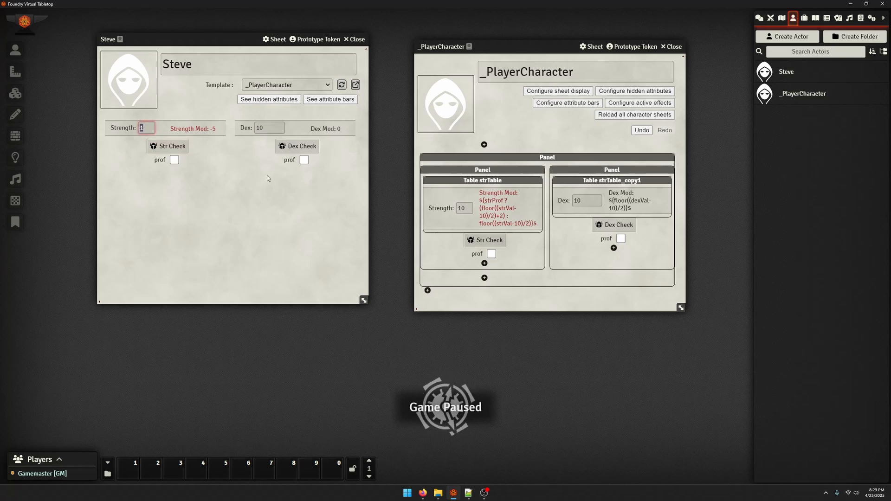
{"action": "type", "text": "10"}
{"action": "left_click", "coordinate": [168, 146]}
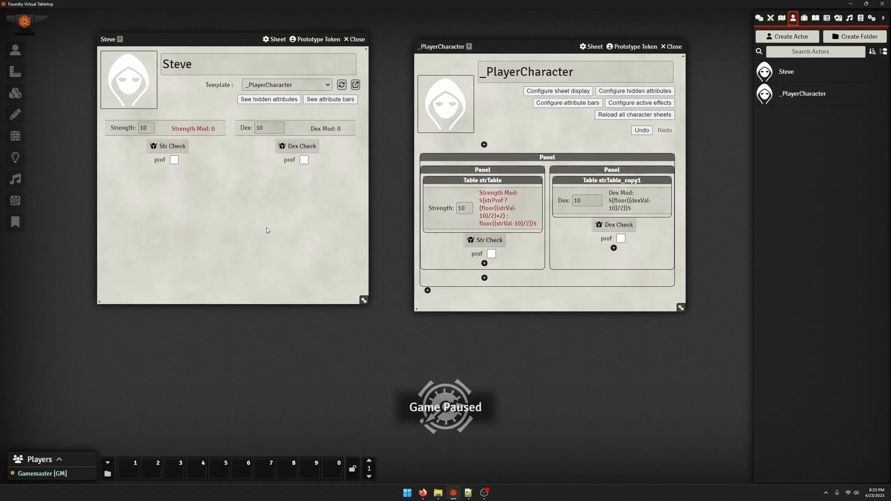
Clear the Strength Mod label's roll message in the template and save the label
{"action": "left_click", "coordinate": [503, 217]}
{"action": "scroll", "coordinate": [501, 287], "scroll_direction": "down", "scroll_amount": 1}
{"action": "left_click_drag", "start_coordinate": [501, 300], "coordinate": [245, 284]}
{"action": "key", "text": "BackSpace"}
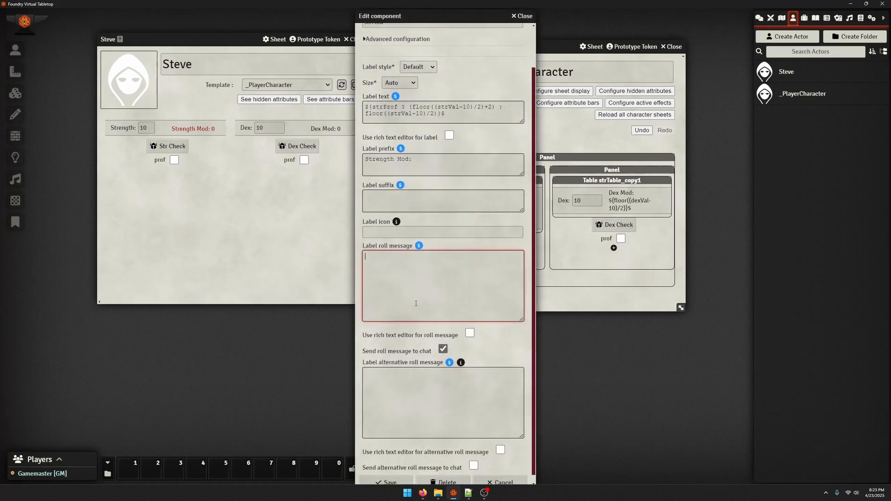
{"action": "scroll", "coordinate": [436, 417], "scroll_direction": "down", "scroll_amount": 1}
{"action": "left_click", "coordinate": [387, 476]}
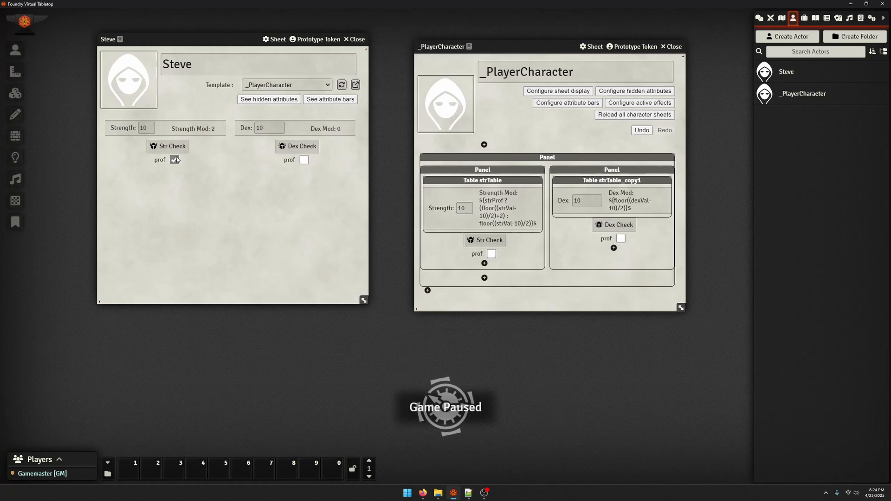
Set the column count of the table strTable to 3 and save it
{"action": "left_click", "coordinate": [474, 181]}
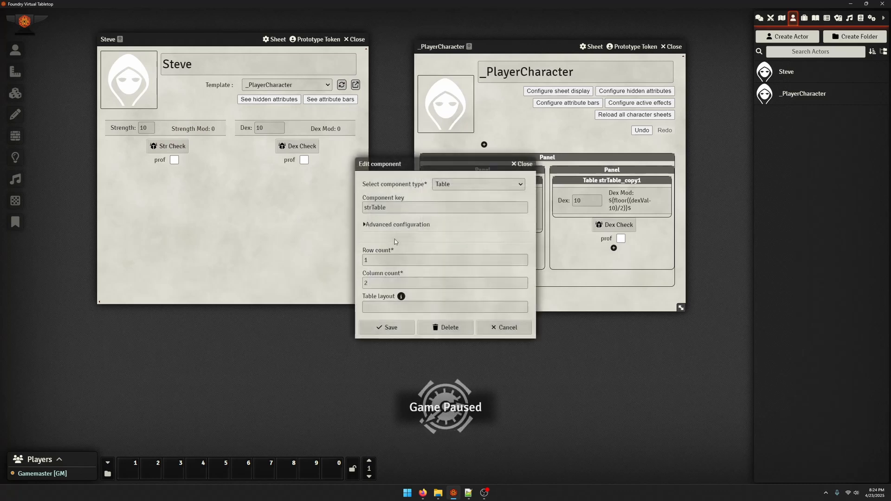
{"action": "key", "text": "Tab"}
{"action": "type", "text": "3"}
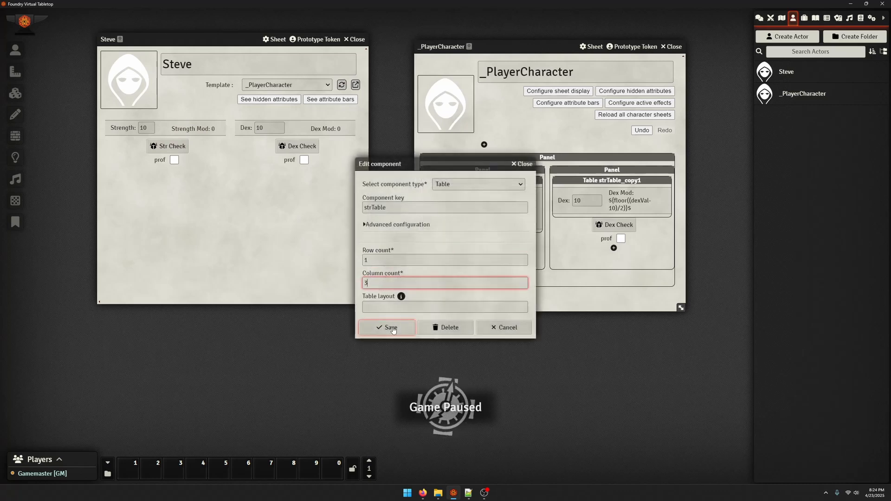
{"action": "left_click", "coordinate": [387, 327]}
Rearrange strTable into the order prof checkbox, Strength field, Strength Mod label, and reload the character's sheet
{"action": "left_click_drag", "start_coordinate": [493, 211], "coordinate": [533, 195]}
{"action": "mouse_move", "coordinate": [449, 213]}
{"action": "left_mouse_down"}
{"action": "mouse_move", "coordinate": [474, 213]}
{"action": "mouse_move", "coordinate": [434, 203]}
{"action": "left_mouse_up"}
{"action": "left_click_drag", "start_coordinate": [474, 263], "coordinate": [430, 212]}
{"action": "left_click", "coordinate": [341, 84]}
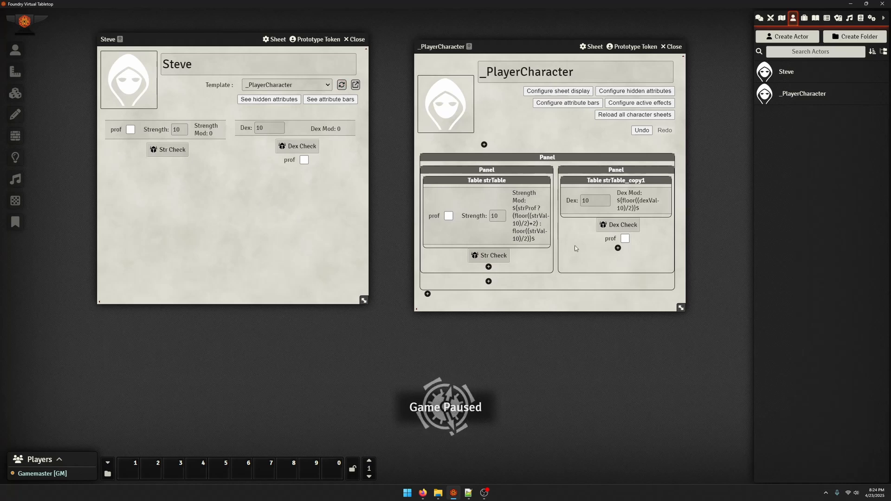
{"action": "left_click", "coordinate": [770, 18]}
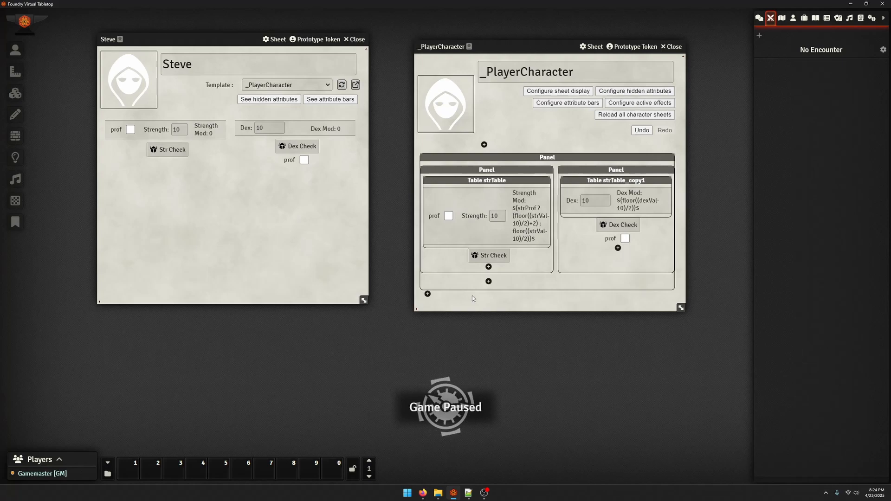
{"action": "left_click", "coordinate": [488, 266]}
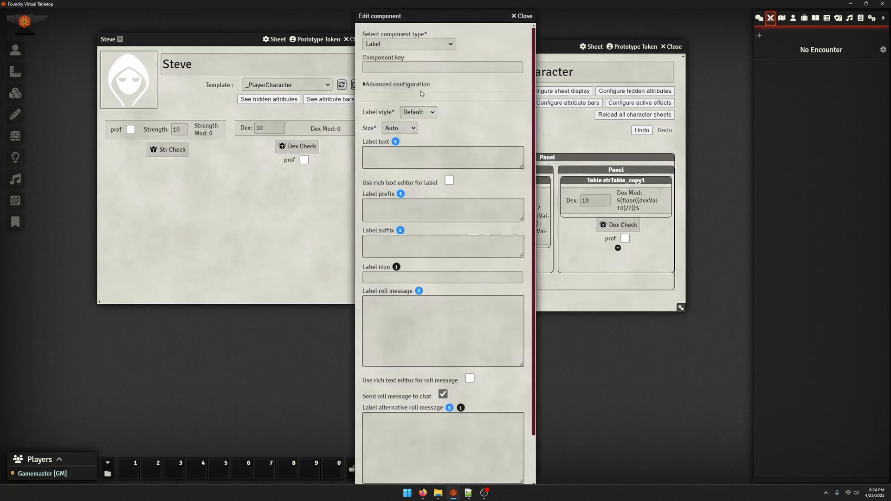
{"action": "left_click", "coordinate": [429, 44]}
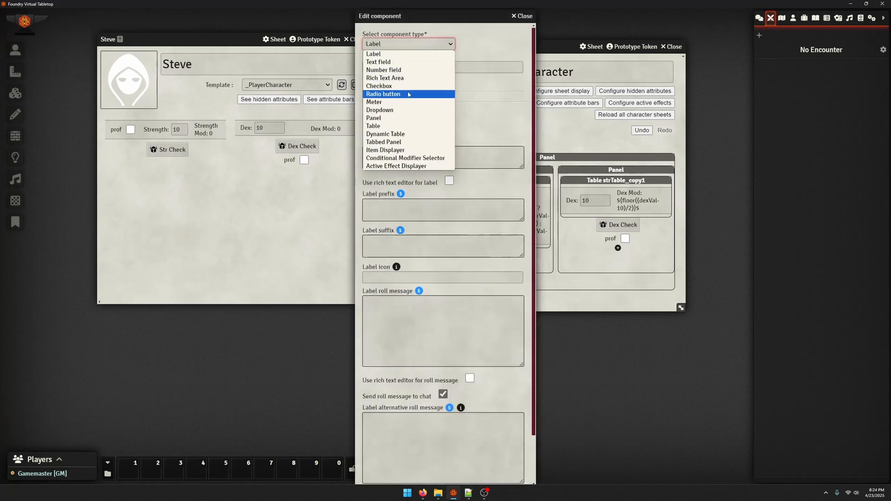
{"action": "left_click", "coordinate": [521, 17]}
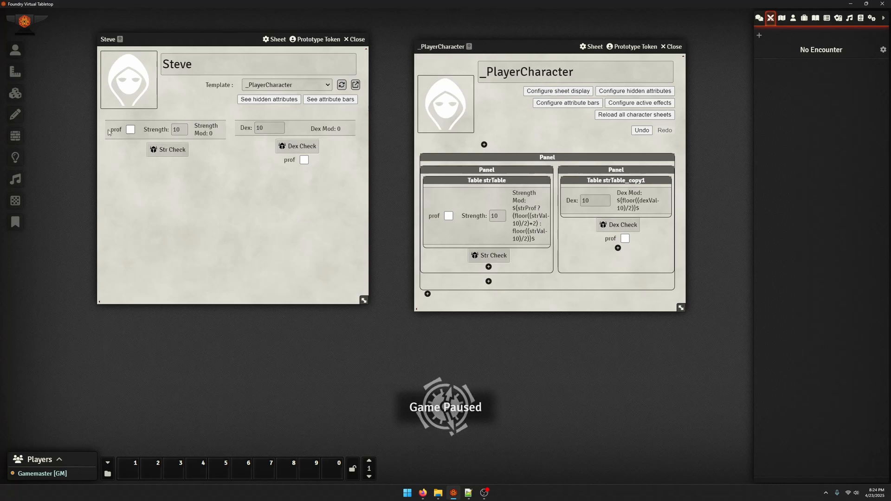
Set the visibility formula of the Strength number field to strProf and save the component
{"action": "left_click", "coordinate": [496, 216]}
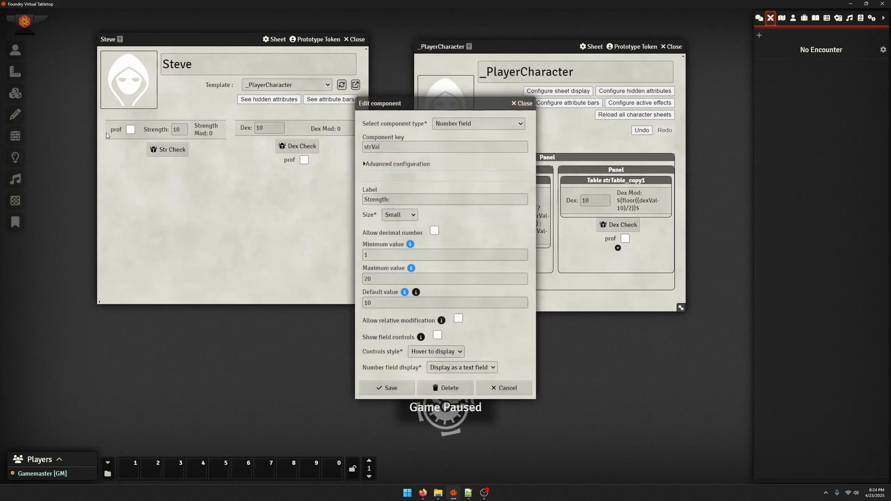
{"action": "left_click", "coordinate": [397, 164]}
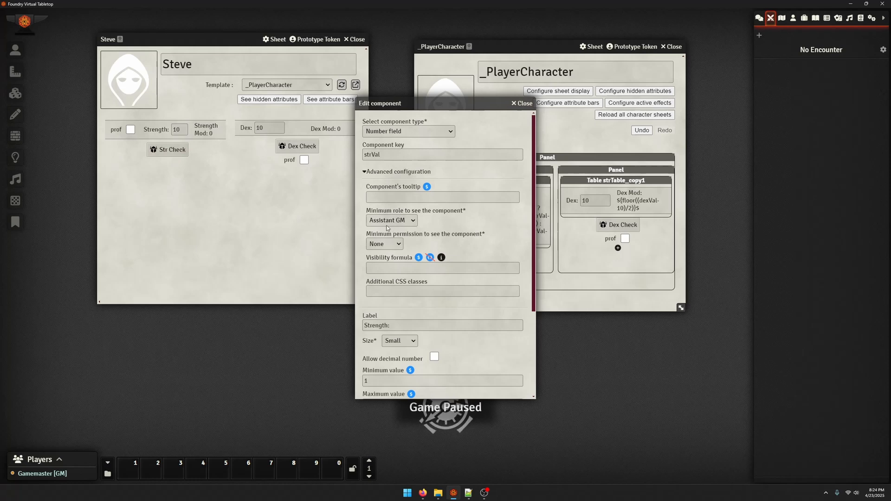
{"action": "left_click", "coordinate": [408, 269]}
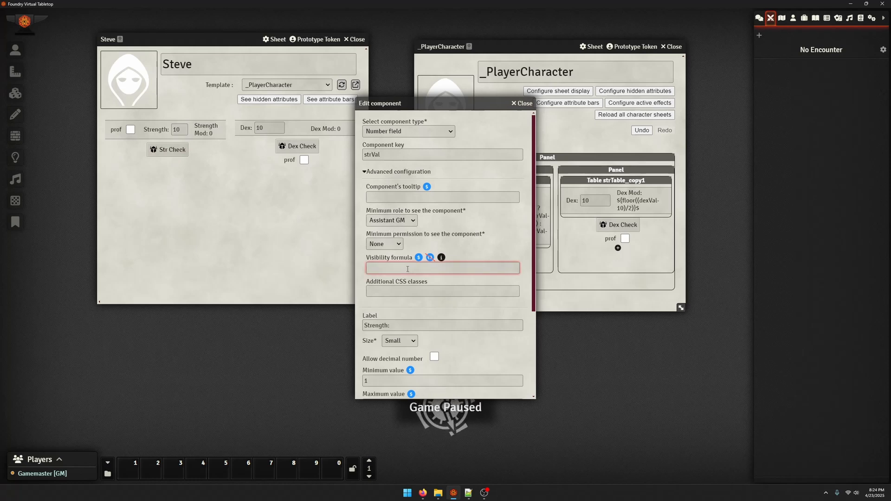
{"action": "type", "text": "s"}
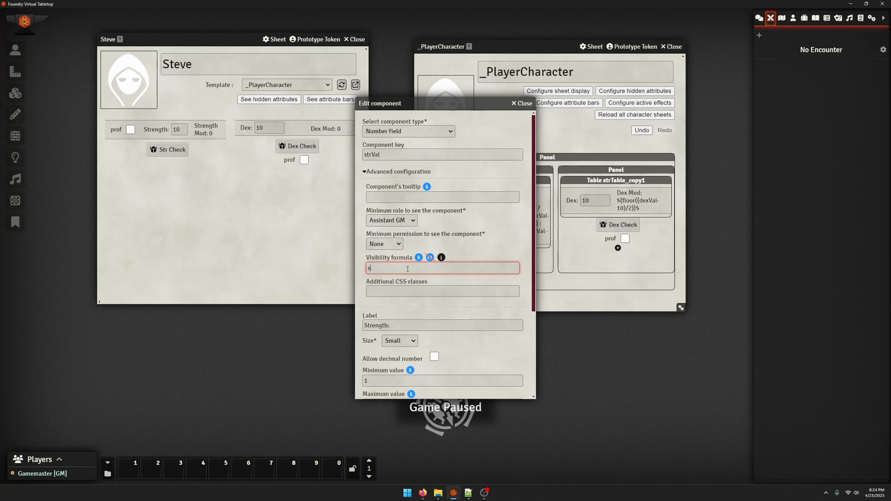
{"action": "type", "text": "trProf"}
{"action": "scroll", "coordinate": [394, 389], "scroll_direction": "down", "scroll_amount": 3}
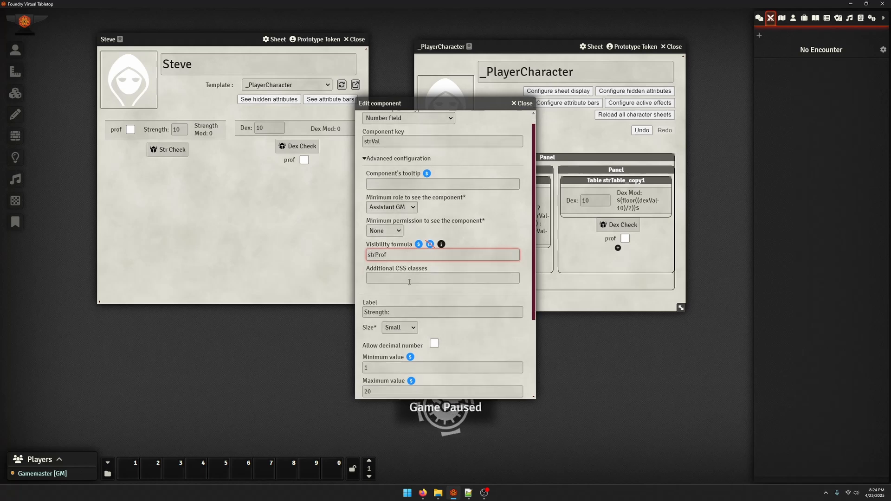
{"action": "left_click", "coordinate": [390, 388]}
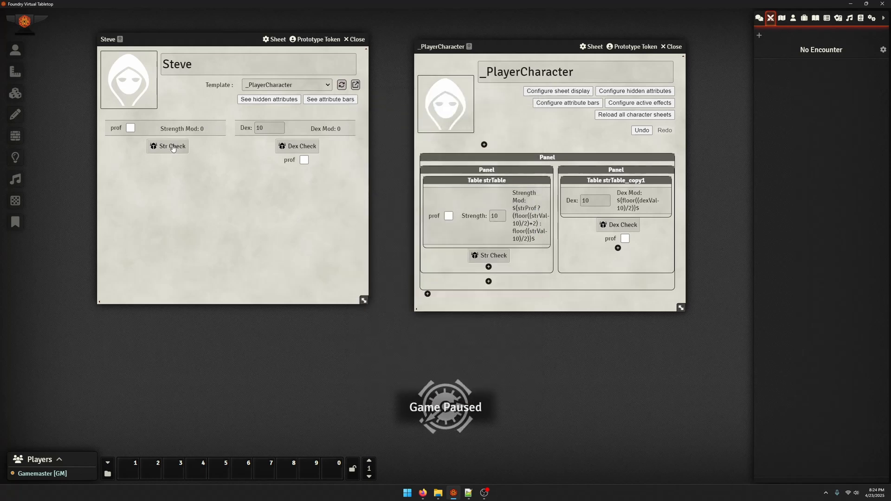
Test the Strength field's visibility on the character's sheet by toggling the Strength prof checkbox, leaving it ticked
{"action": "left_click", "coordinate": [132, 129]}
{"action": "left_click", "coordinate": [131, 130]}
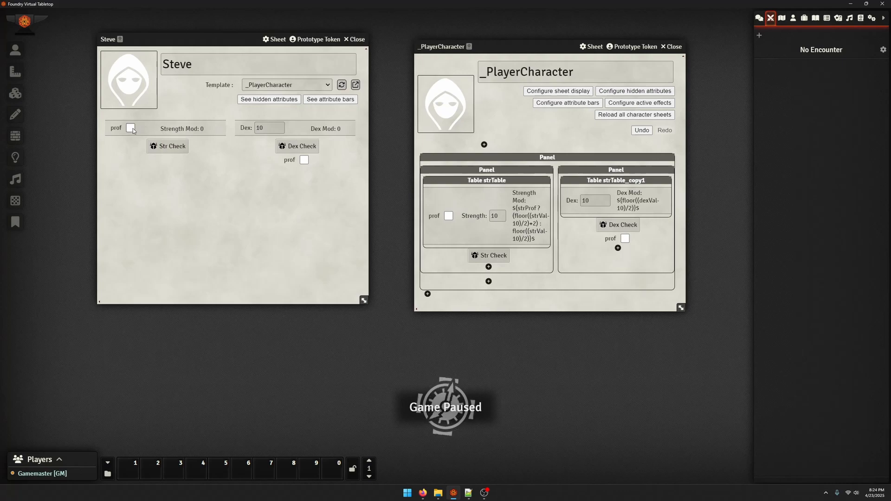
{"action": "left_click", "coordinate": [131, 129]}
Remove the visibility formula from the Strength number field and save the component
{"action": "left_click", "coordinate": [474, 216]}
{"action": "left_click", "coordinate": [394, 166]}
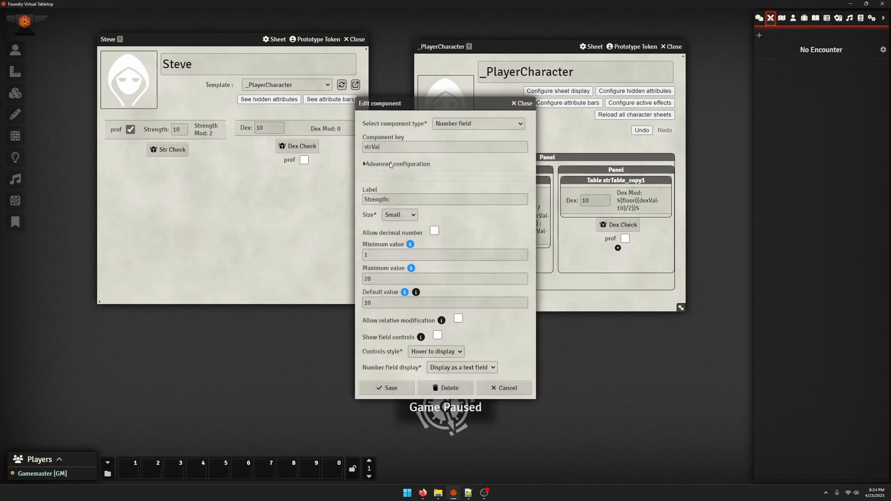
{"action": "double_click", "coordinate": [409, 270]}
{"action": "key", "text": "BackSpace"}
{"action": "scroll", "coordinate": [408, 275], "scroll_direction": "down", "scroll_amount": 3}
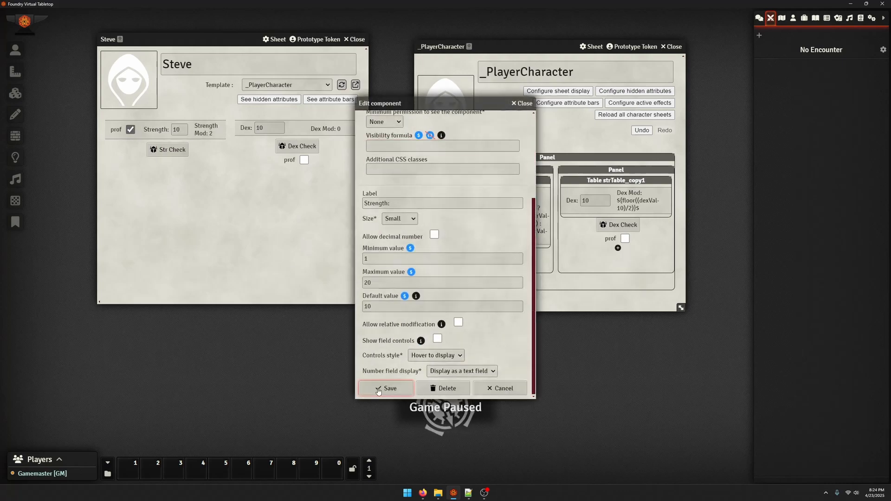
{"action": "left_click", "coordinate": [389, 388]}
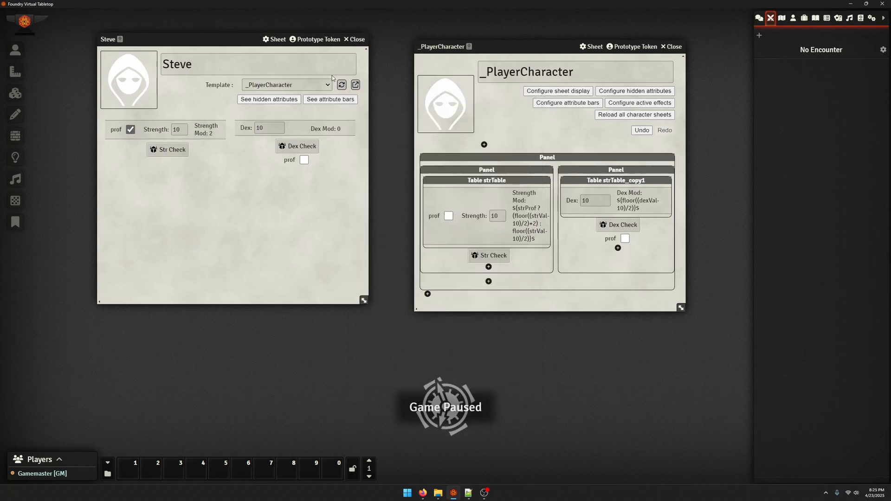
Start a new Radio button component in the outer panel below the Strength panel, with the key radio1
{"action": "left_click", "coordinate": [489, 281]}
{"action": "left_click", "coordinate": [405, 43]}
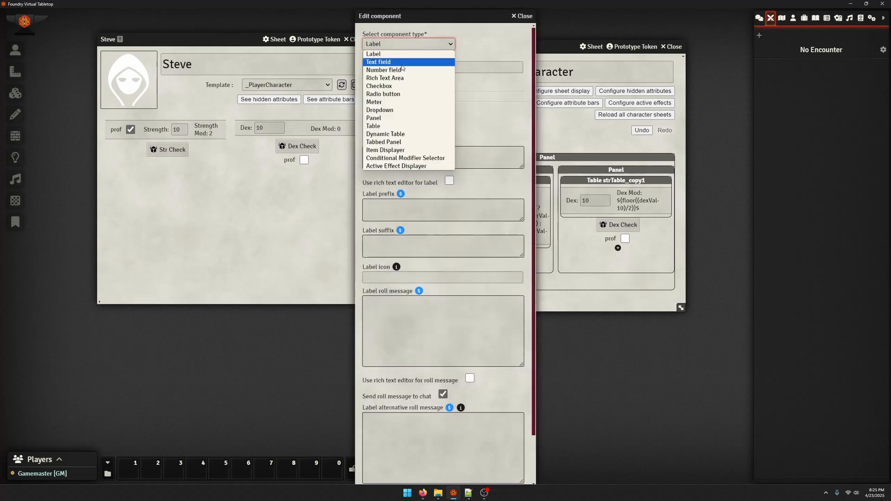
{"action": "left_click", "coordinate": [403, 93]}
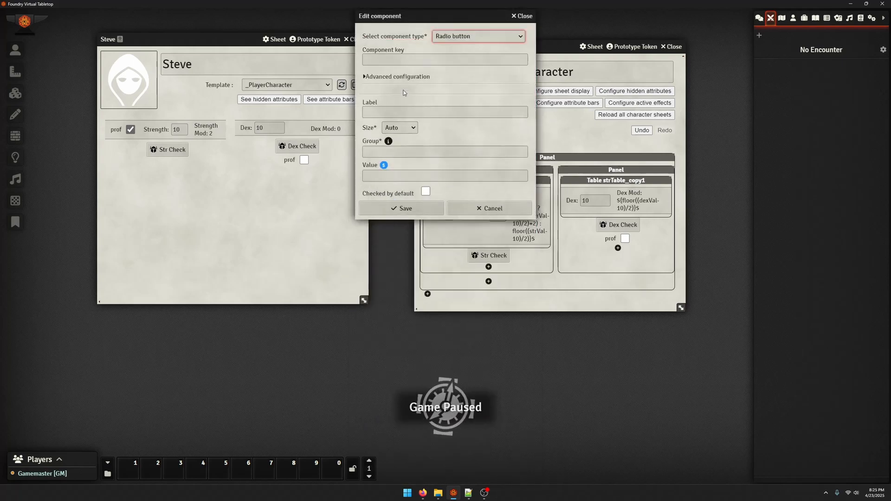
{"action": "key", "text": "Tab"}
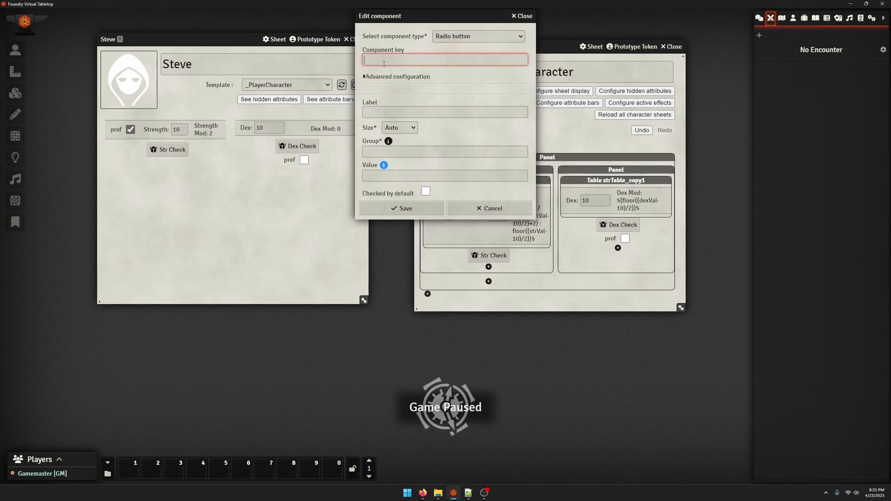
{"action": "type", "text": "1"}
{"action": "left_click", "coordinate": [404, 144]}
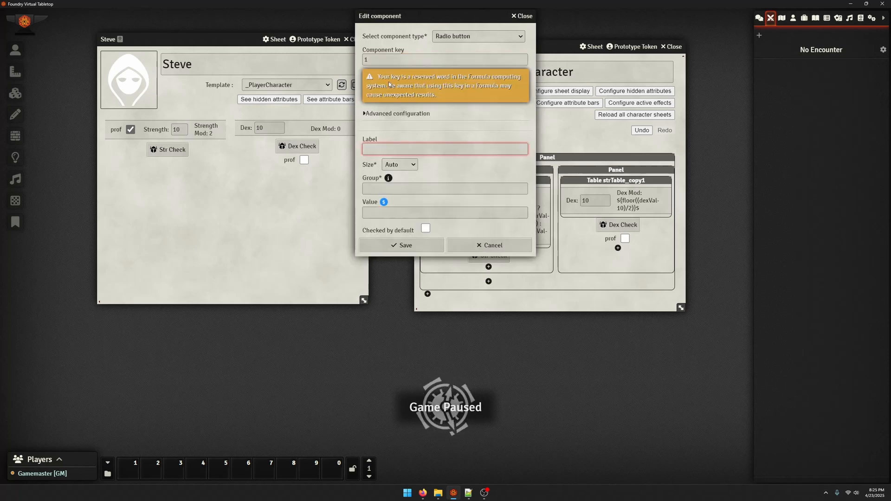
{"action": "left_click", "coordinate": [422, 62]}
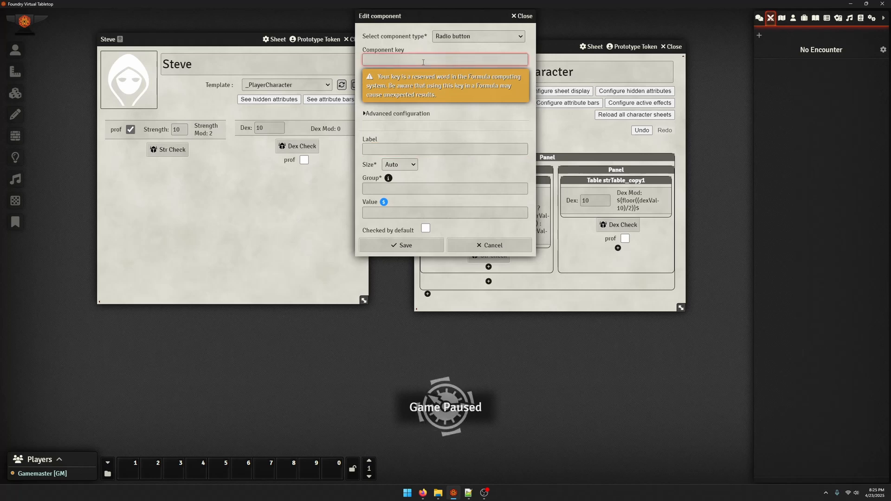
{"action": "type", "text": "radio1"}
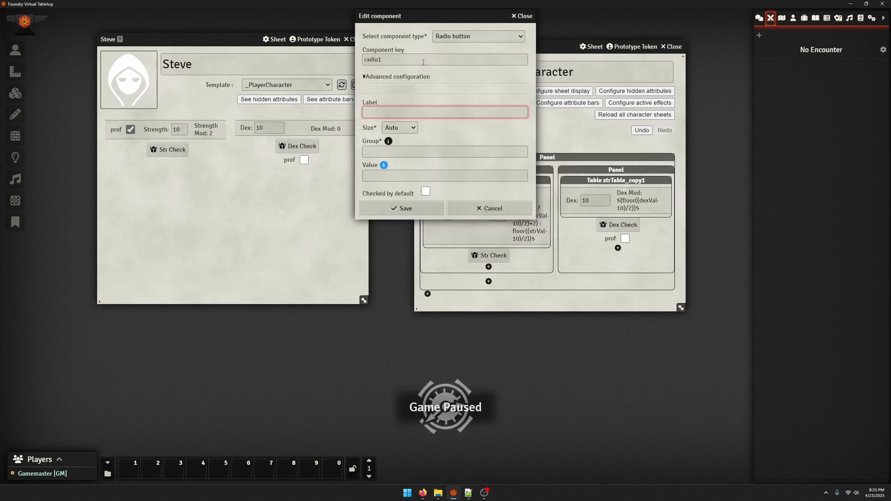
Save the radio button with label 1, group test and value 1, and place two copies of it in the outer panel
{"action": "key", "text": "Tab"}
{"action": "key", "text": "Tab"}
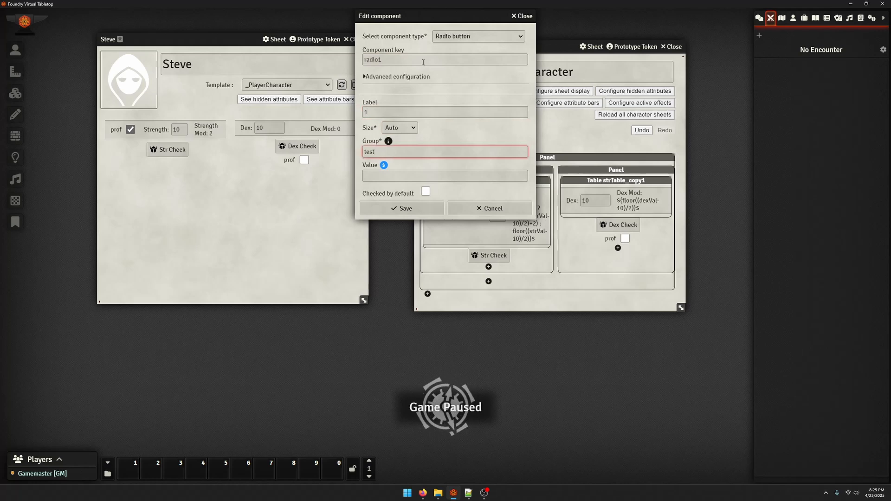
{"action": "key", "text": "Tab"}
{"action": "type", "text": "1"}
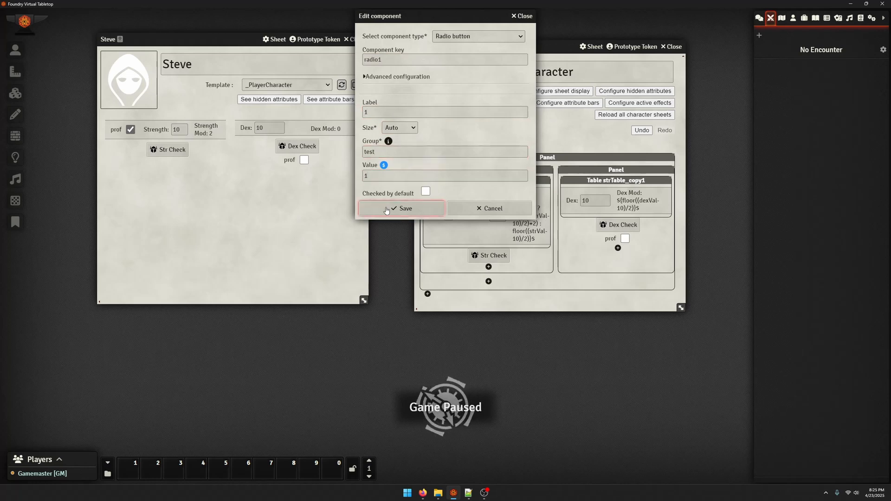
{"action": "left_click", "coordinate": [387, 209]}
{"action": "left_click_drag", "start_coordinate": [580, 288], "coordinate": [495, 285]}
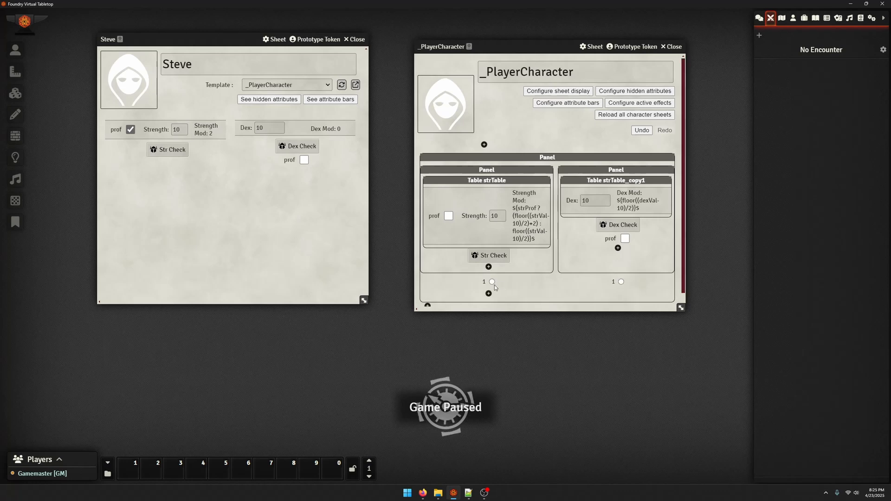
{"action": "left_click_drag", "start_coordinate": [599, 281], "coordinate": [621, 281]}
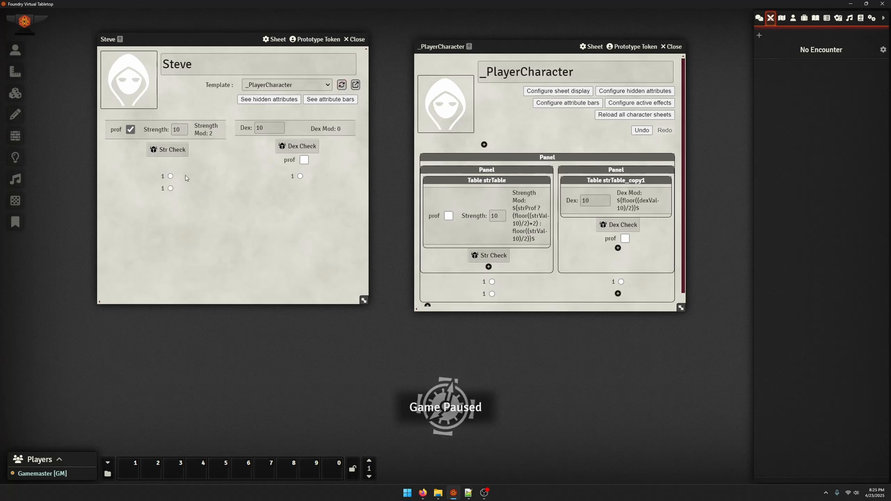
Test the three radio buttons on the character's sheet by selecting each one in turn
{"action": "left_click", "coordinate": [170, 188]}
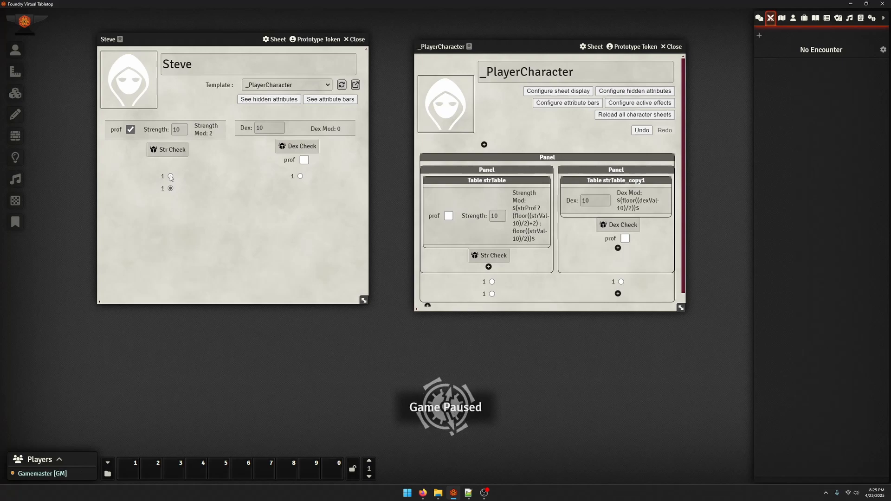
{"action": "left_click", "coordinate": [300, 176]}
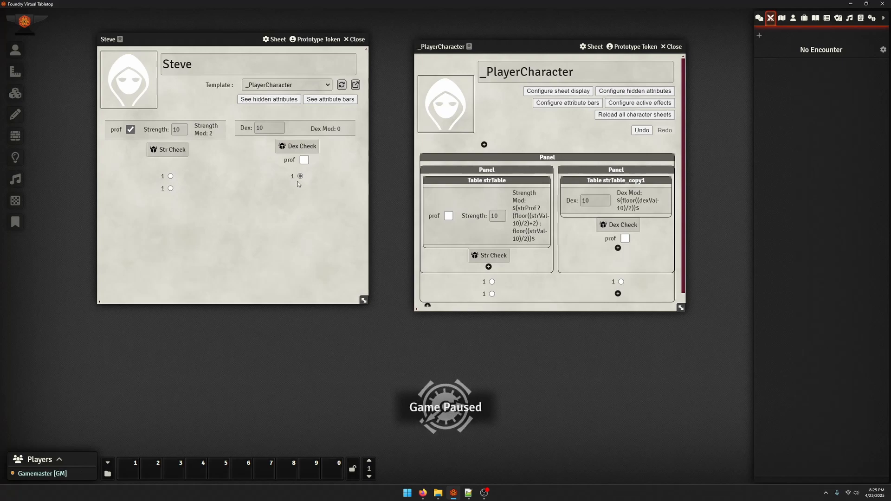
{"action": "left_click", "coordinate": [170, 176]}
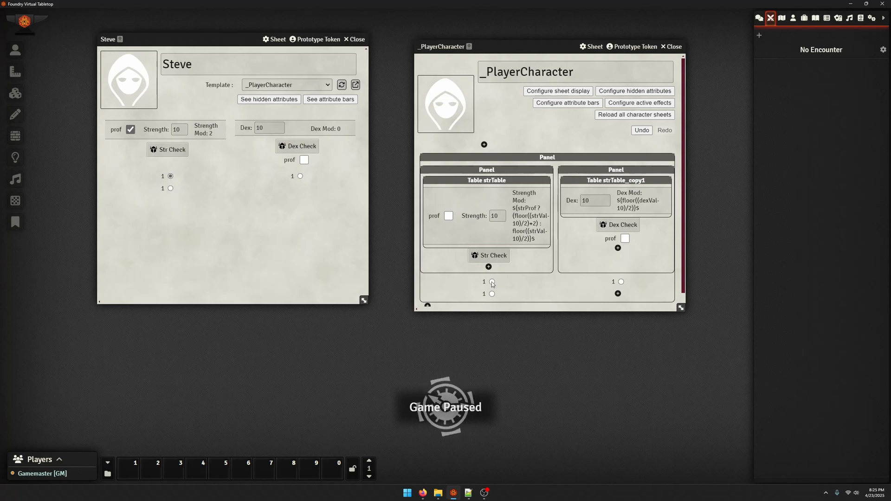
Give the copied radio buttons their own values, with 3 for radio1_copy1_copy1, and save them
{"action": "left_click", "coordinate": [491, 282]}
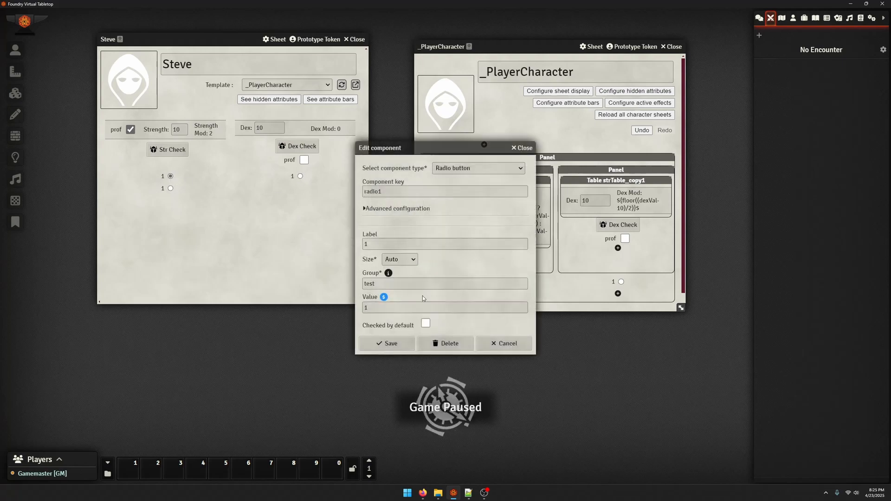
{"action": "left_click", "coordinate": [530, 148]}
{"action": "left_click", "coordinate": [621, 282]}
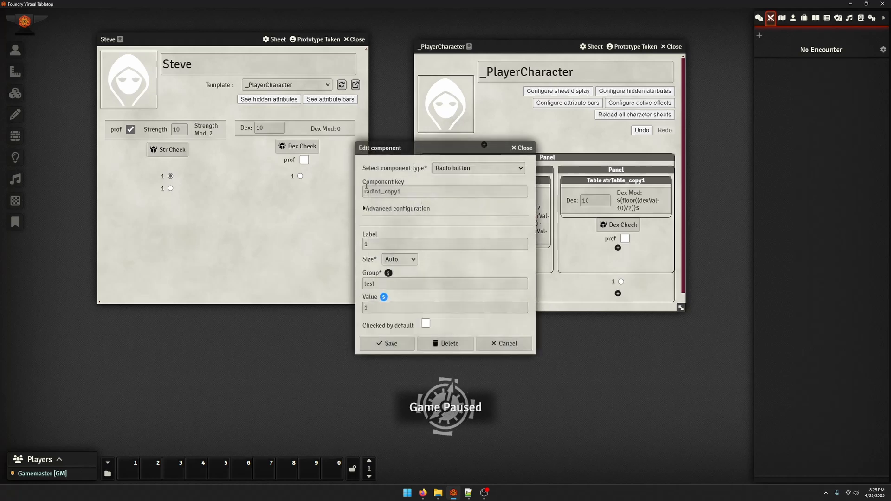
{"action": "left_click", "coordinate": [375, 343]}
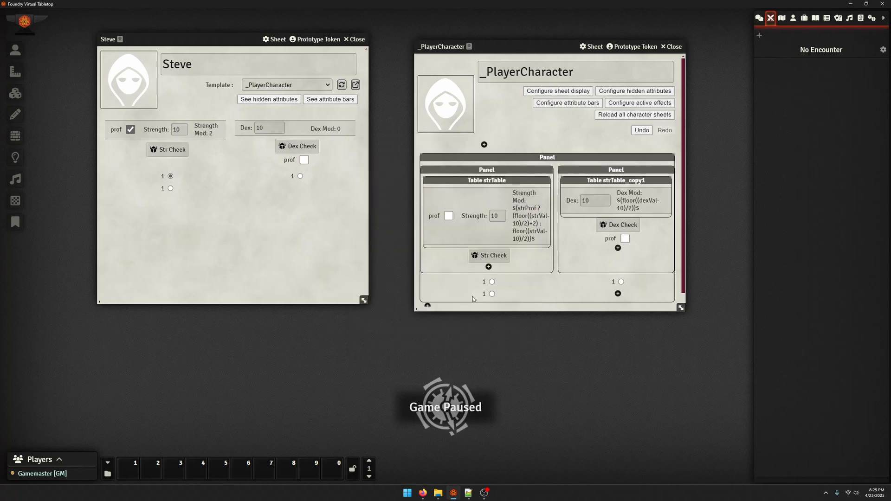
{"action": "left_click", "coordinate": [378, 348]}
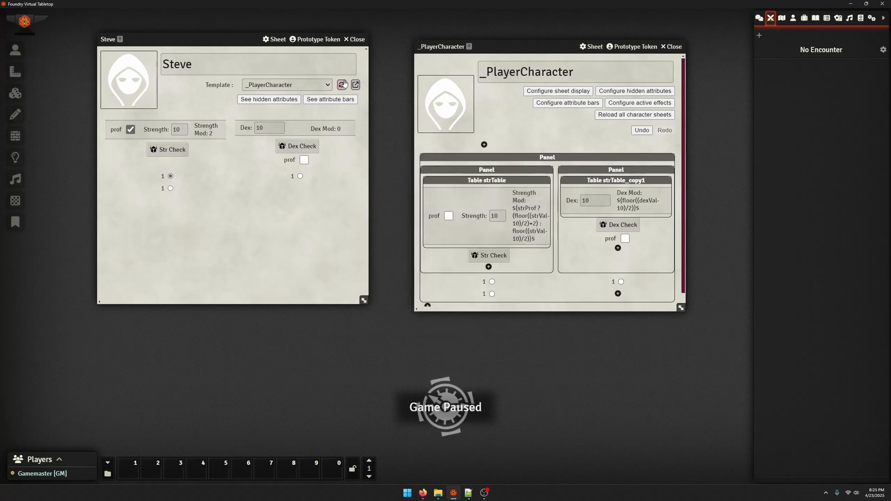
Retest the radio group on the character's sheet, starting below the Dex panel and ending on the first button below Strength
{"action": "left_click", "coordinate": [301, 176]}
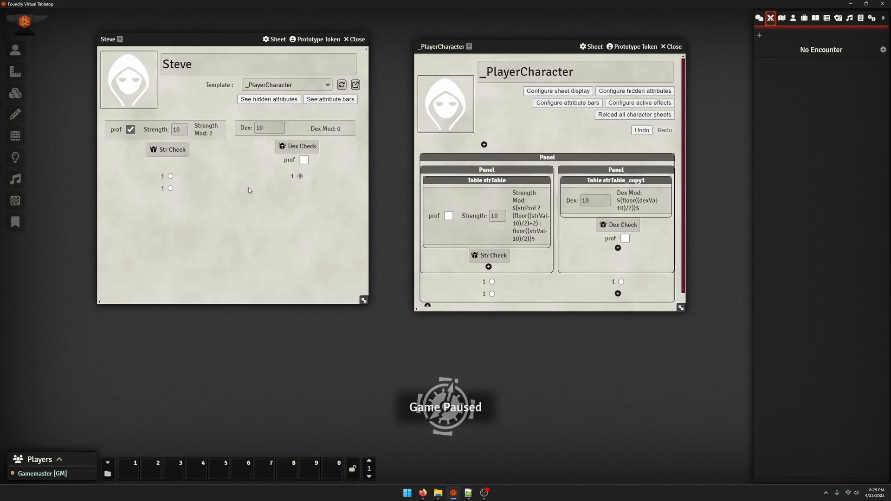
{"action": "left_click", "coordinate": [171, 187]}
{"action": "left_click", "coordinate": [170, 176]}
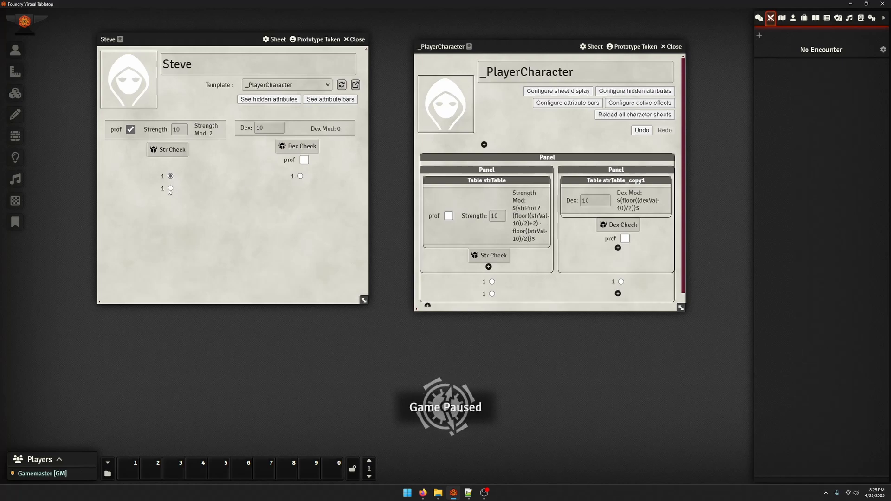
Delete all three radio buttons from the outer panel of the template, confirming each deletion
{"action": "left_click", "coordinate": [621, 282]}
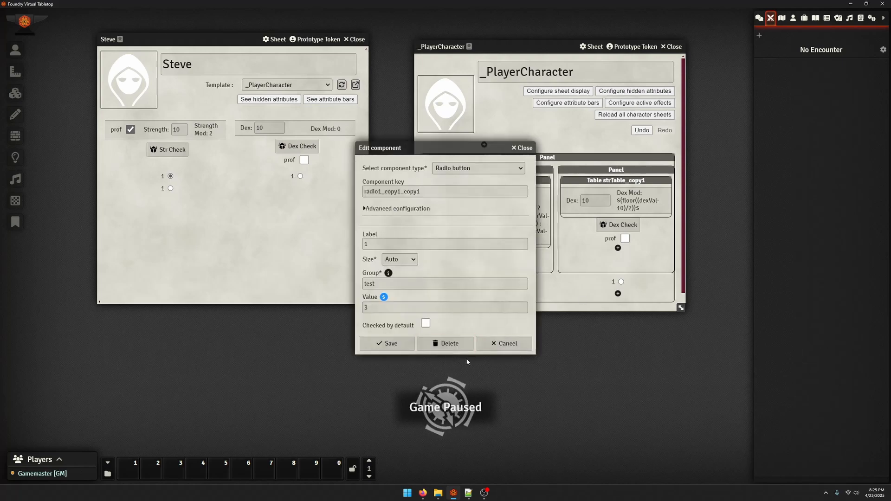
{"action": "left_click", "coordinate": [445, 343]}
{"action": "left_click", "coordinate": [399, 262]}
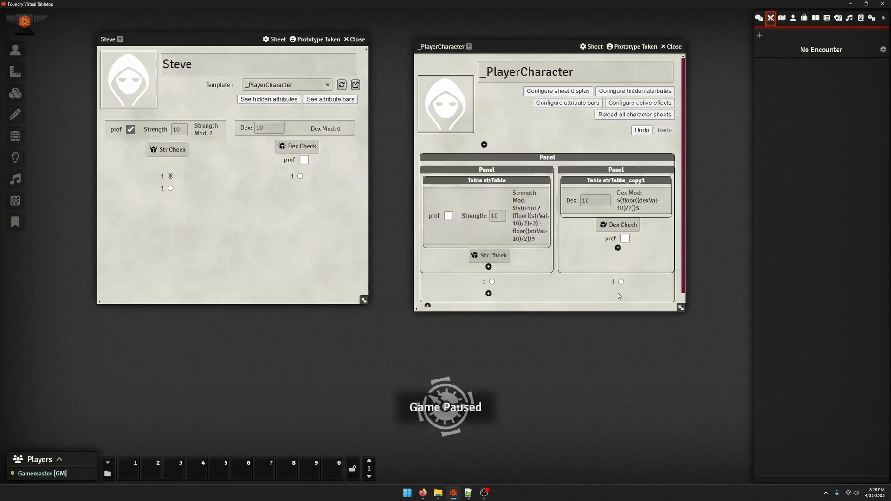
{"action": "left_click", "coordinate": [620, 282]}
{"action": "left_click", "coordinate": [469, 342]}
{"action": "left_click", "coordinate": [402, 261]}
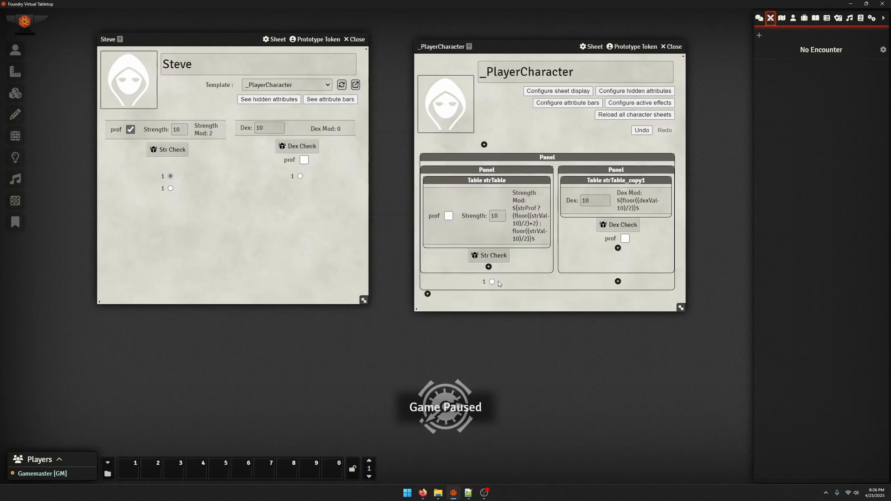
{"action": "left_click", "coordinate": [485, 280]}
{"action": "left_click", "coordinate": [446, 343]}
{"action": "left_click", "coordinate": [435, 263]}
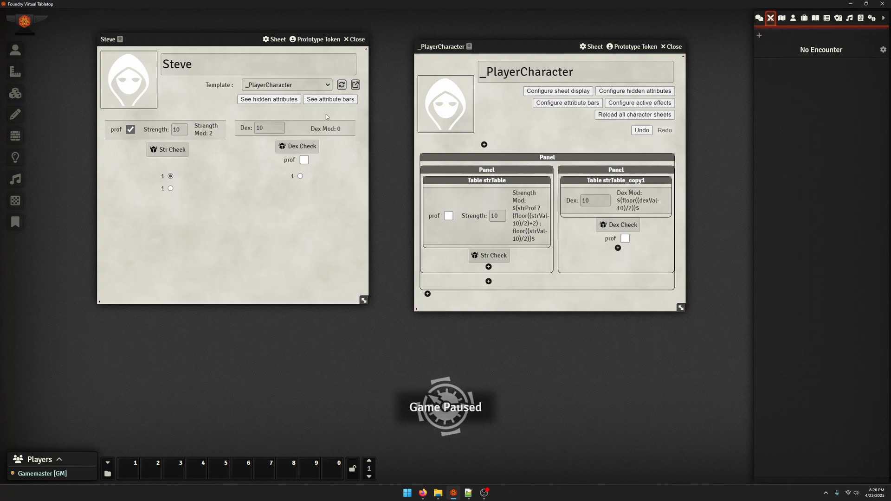
Start a new Meter component in the outer panel below the Strength panel, with the key HealthBar
{"action": "left_click", "coordinate": [489, 281]}
{"action": "left_click", "coordinate": [426, 44]}
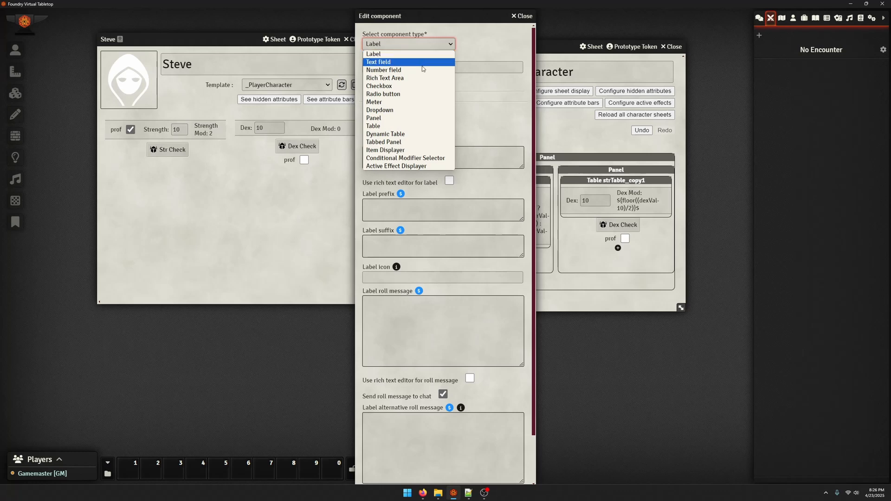
{"action": "left_click", "coordinate": [415, 102]}
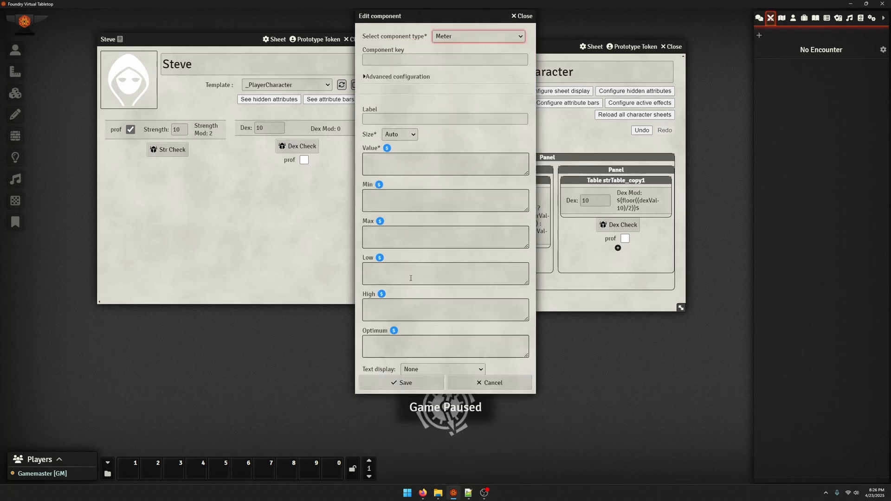
{"action": "left_click", "coordinate": [374, 65]}
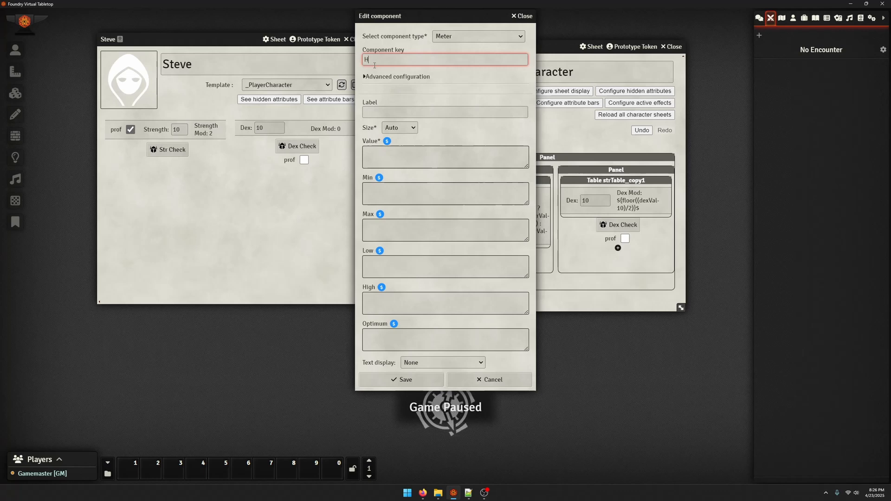
{"action": "type", "text": "ar"}
{"action": "key", "text": "Tab"}
{"action": "key", "text": "Caps_Lock"}
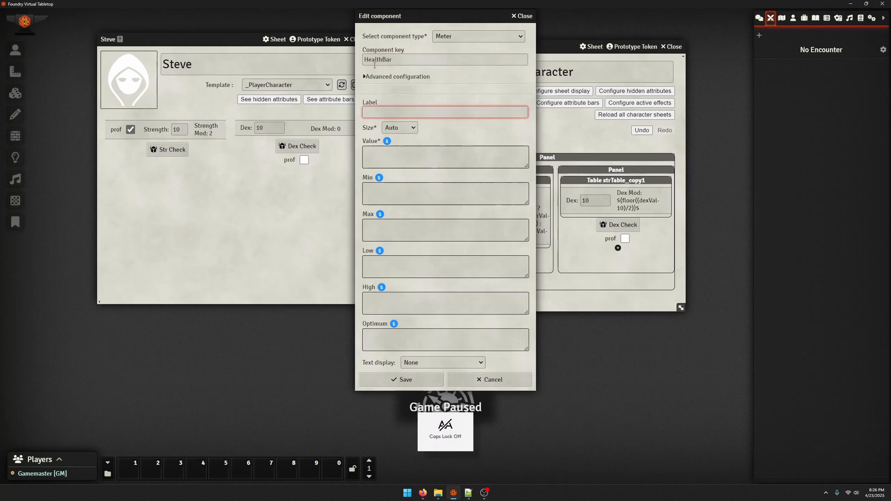
Label the meter Health and set its value to ${currentHealth}$ and its minimum to 0
{"action": "key", "text": "Tab"}
{"action": "key", "text": "Tab"}
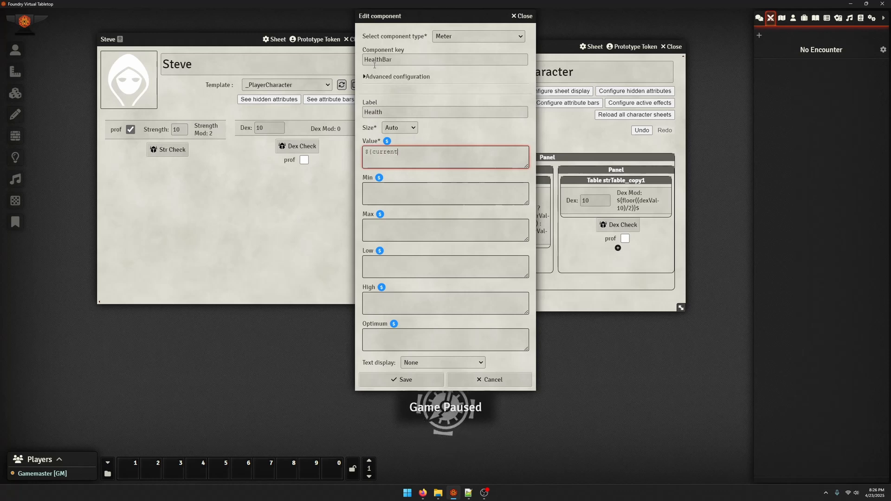
{"action": "key", "text": "Tab"}
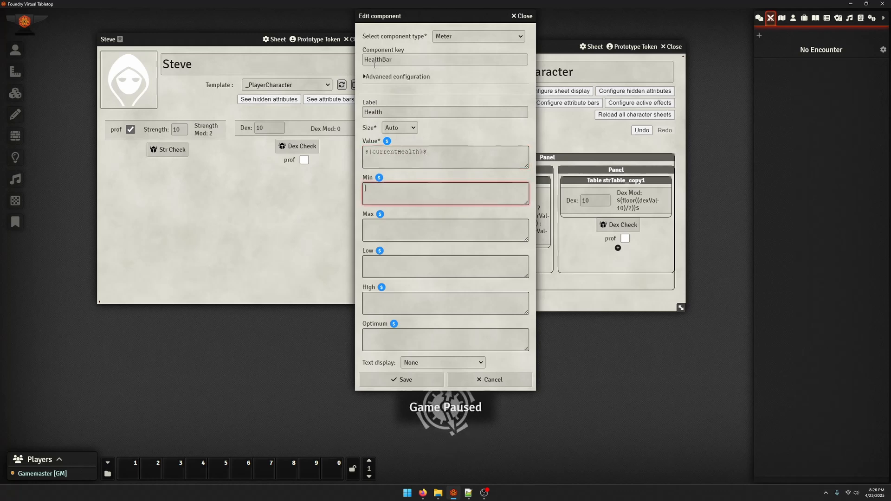
{"action": "key", "text": "Tab"}
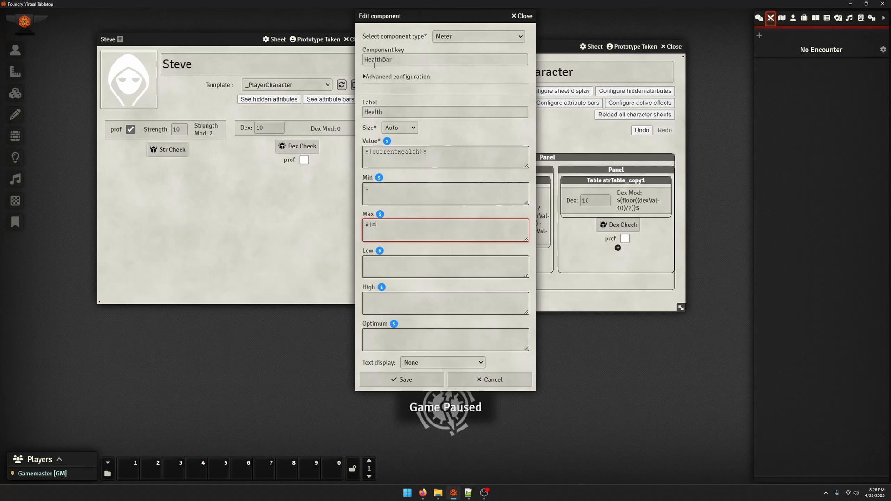
Write the meter's maximum formula as a Max of 10 and strVal*10
{"action": "type", "text": "10, "}
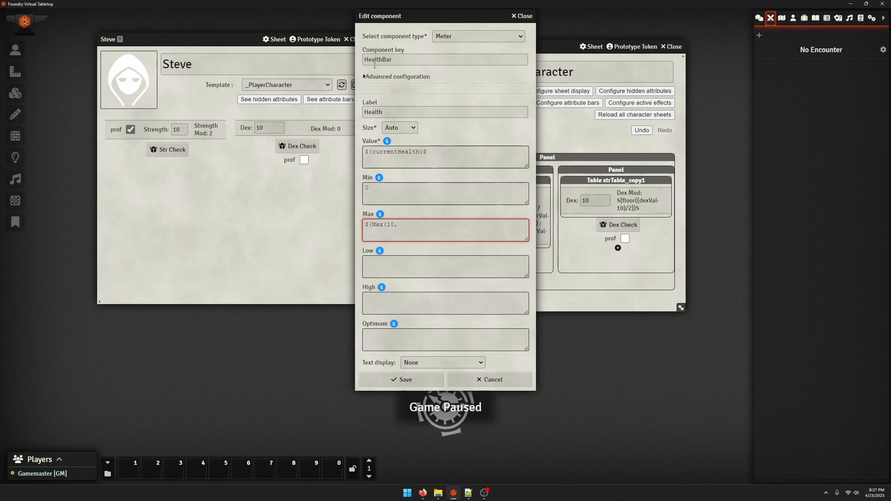
{"action": "type", "text": "St"}
{"action": "key", "text": "BackSpace"}
{"action": "key", "text": "BackSpace"}
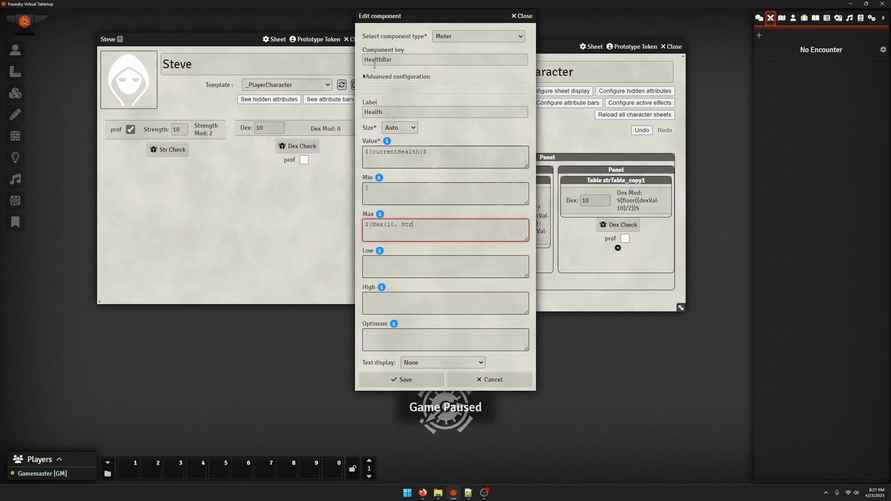
{"action": "type", "text": "strVal*10)"}
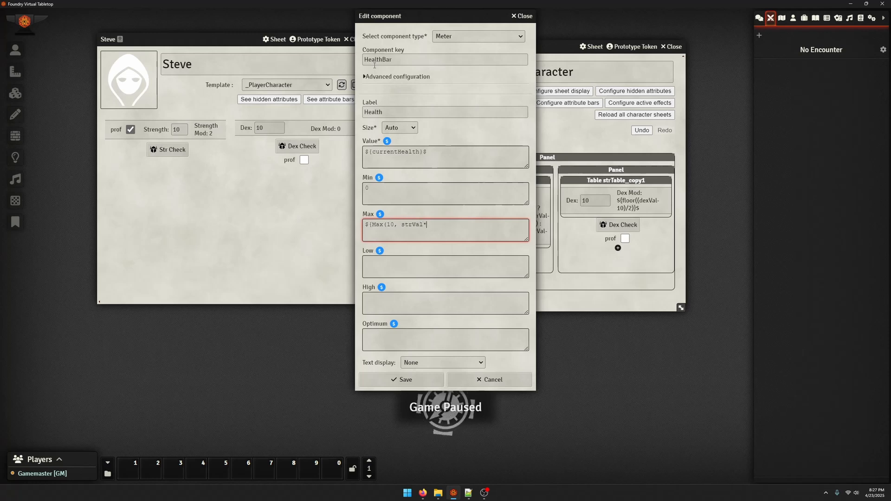
Wrap strVal*10 in parentheses, complete the maximum formula as ${Max(10, (strVal*10))}$ and save the meter
{"action": "key", "text": "Left"}
{"action": "key", "text": "Left"}
{"action": "key", "text": "Left"}
{"action": "key", "text": "Left"}
{"action": "key", "text": "Left"}
{"action": "key", "text": "Left"}
{"action": "key", "text": "Left"}
{"action": "key", "text": "Left"}
{"action": "key", "text": "Left"}
{"action": "key", "text": "Left"}
{"action": "key", "text": "Left"}
{"action": "key", "text": "Left"}
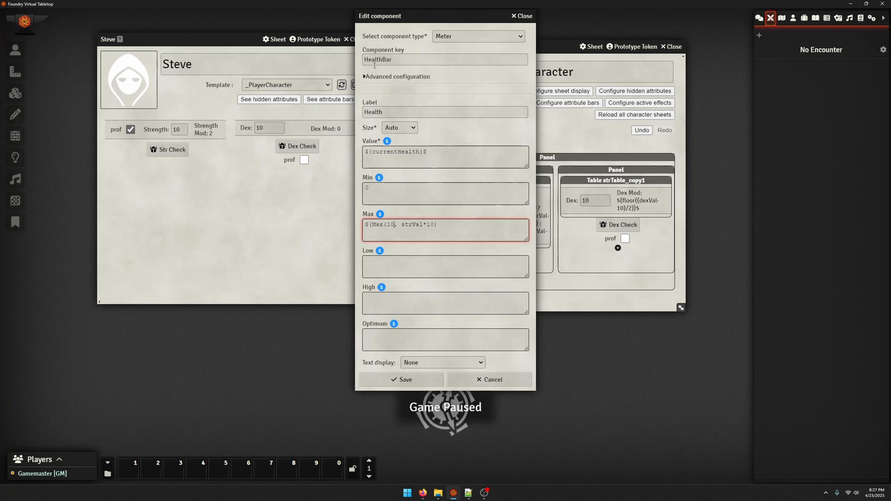
{"action": "key", "text": "Right"}
{"action": "key", "text": "Right"}
{"action": "type", "text": "("}
{"action": "key", "text": "Right"}
{"action": "key", "text": "Right"}
{"action": "key", "text": "Right"}
{"action": "key", "text": "Right"}
{"action": "key", "text": "Right"}
{"action": "key", "text": "Right"}
{"action": "key", "text": "Right"}
{"action": "key", "text": "Right"}
{"action": "key", "text": "Right"}
{"action": "type", "text": ")"}
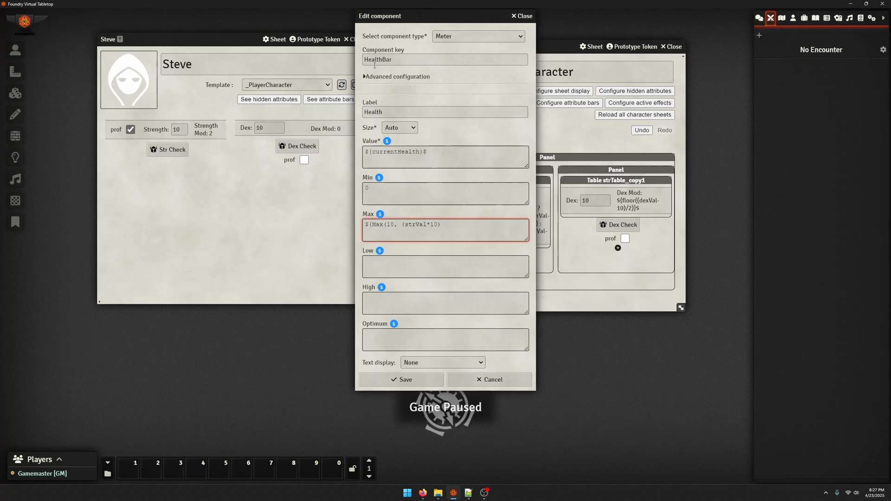
{"action": "type", "text": "}$"}
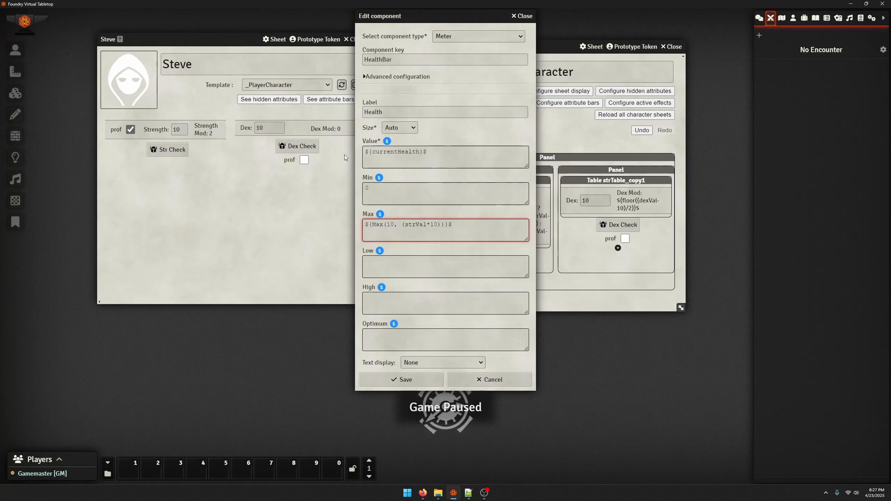
{"action": "left_click", "coordinate": [399, 379]}
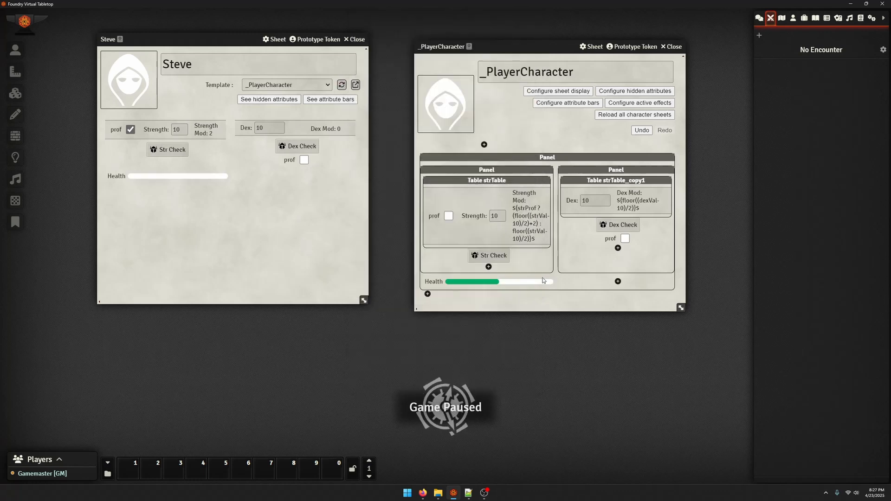
Copy the currentHealth name from the Health meter's value and use it as the key of a new Number field beside the meter
{"action": "left_click", "coordinate": [436, 282]}
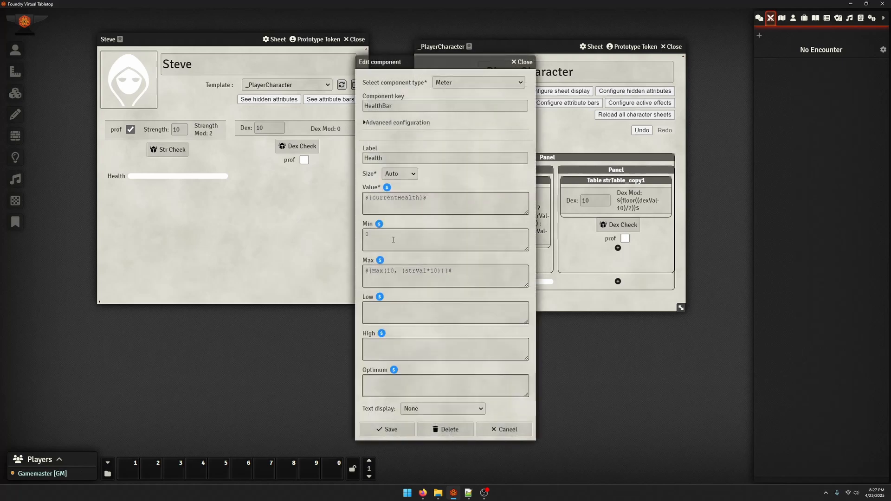
{"action": "left_click", "coordinate": [401, 199]}
{"action": "double_click", "coordinate": [406, 198]}
{"action": "key", "text": "ctrl+c"}
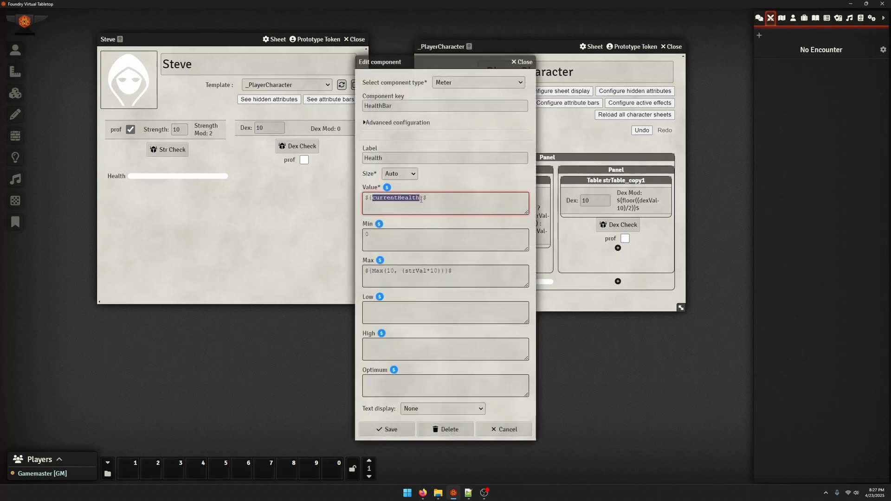
{"action": "left_click", "coordinate": [520, 62]}
{"action": "left_click", "coordinate": [618, 281]}
{"action": "left_click", "coordinate": [397, 44]}
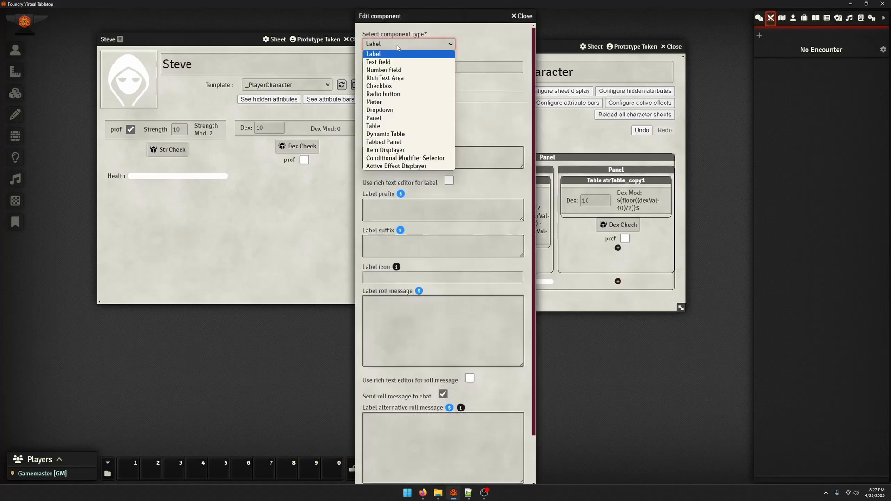
{"action": "left_click", "coordinate": [383, 69]}
{"action": "key", "text": "ctrl+v"}
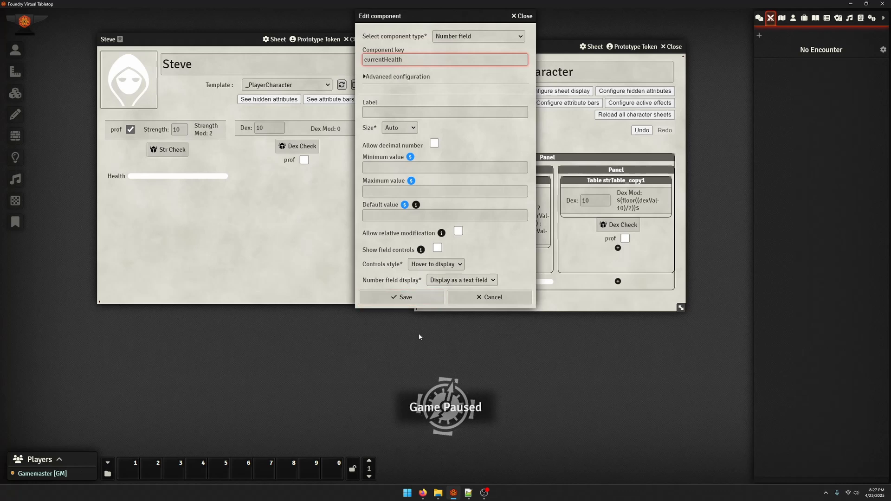
Label the new number field Current Health and save it
{"action": "left_click", "coordinate": [380, 110]}
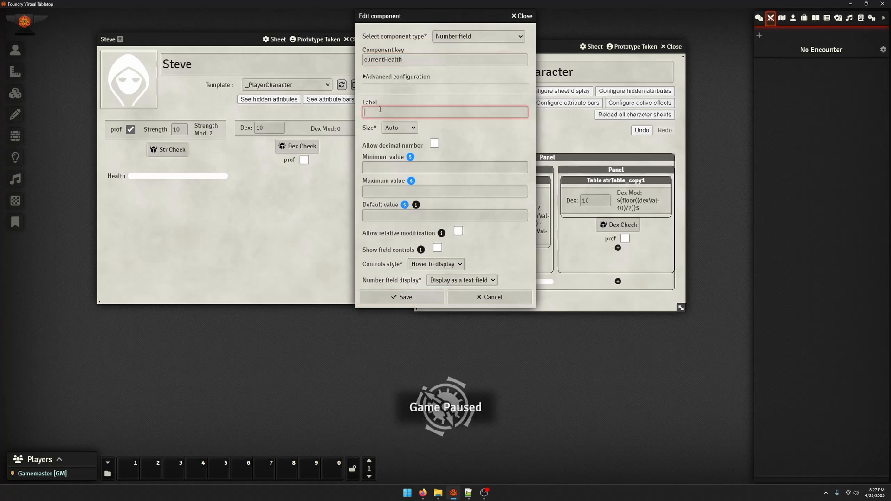
{"action": "type", "text": "Health"}
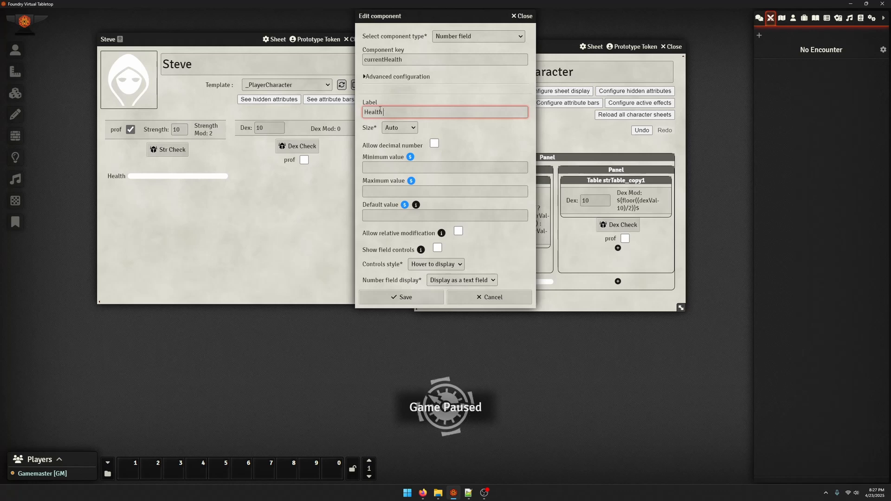
{"action": "key", "text": "ctrl+a"}
{"action": "type", "text": "Curent"}
{"action": "key", "text": "BackSpace"}
{"action": "key", "text": "BackSpace"}
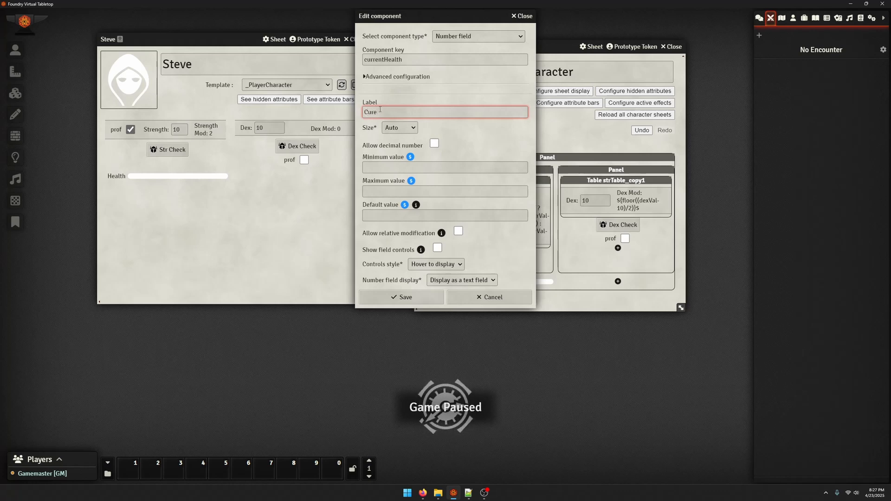
{"action": "key", "text": "BackSpace"}
{"action": "type", "text": "rent Health"}
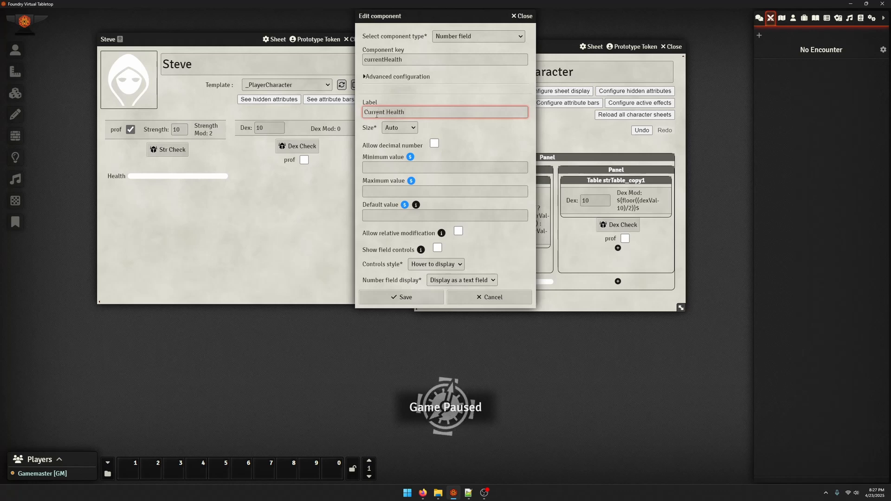
{"action": "left_click", "coordinate": [388, 296]}
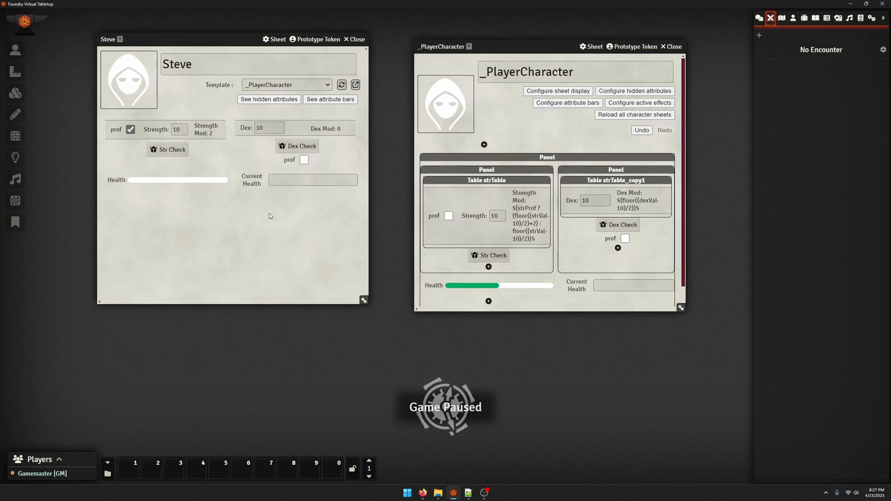
Set Current Health to 5 on the test character's sheet and reload that sheet from the template
{"action": "left_click", "coordinate": [287, 181]}
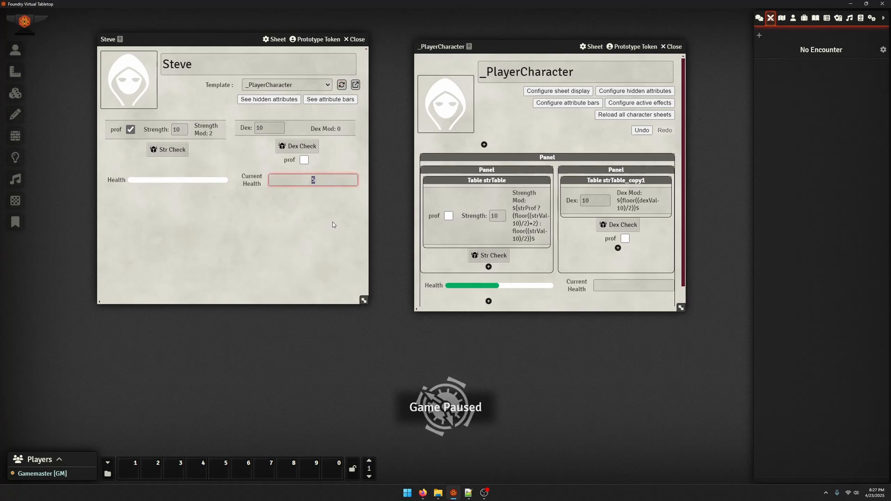
{"action": "left_click", "coordinate": [284, 251]}
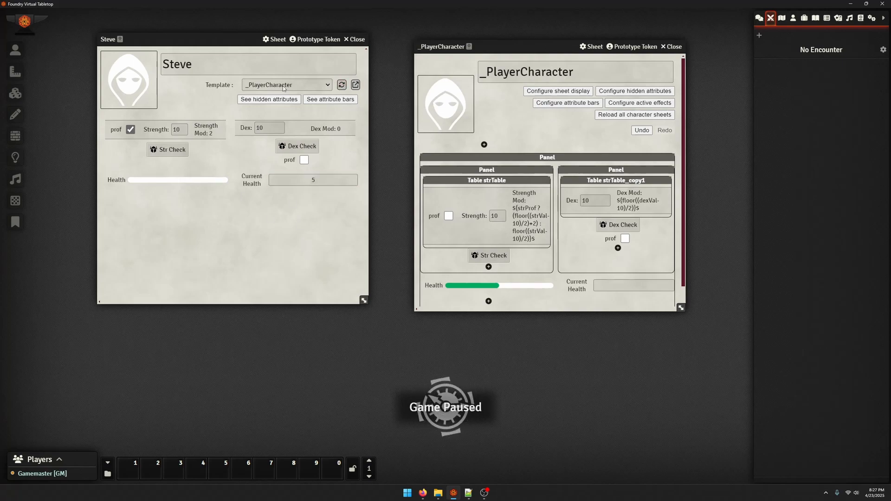
{"action": "left_click", "coordinate": [341, 85]}
{"action": "left_click", "coordinate": [475, 216]}
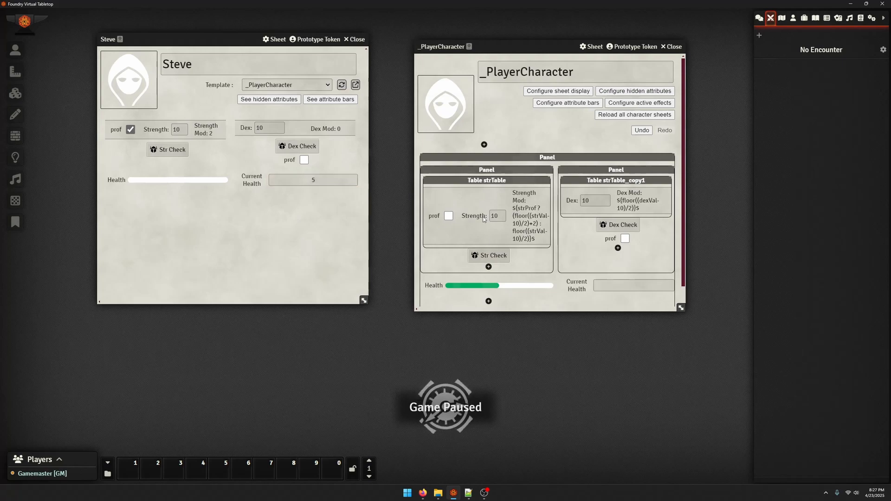
{"action": "left_click", "coordinate": [531, 108]}
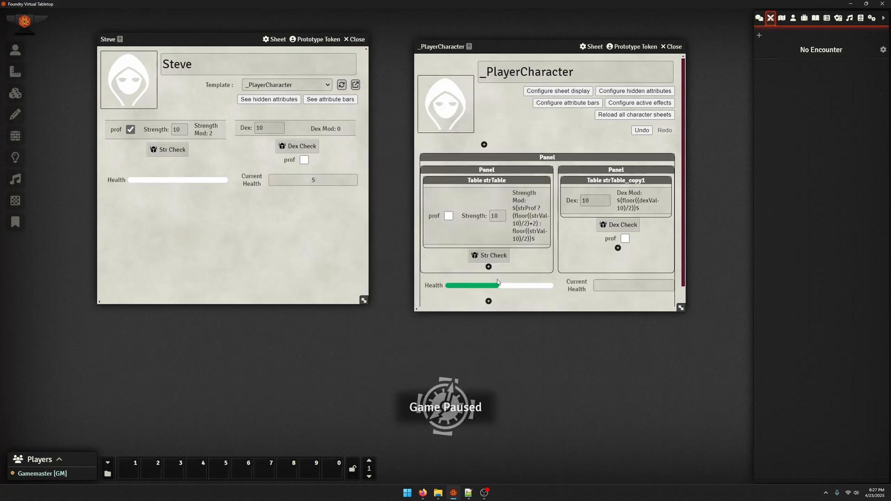
Inspect the strVal*10 part of the Health meter's maximum formula, save the meter and reload the character's sheet
{"action": "left_click", "coordinate": [473, 289]}
{"action": "double_click", "coordinate": [414, 271]}
{"action": "key", "text": "Right"}
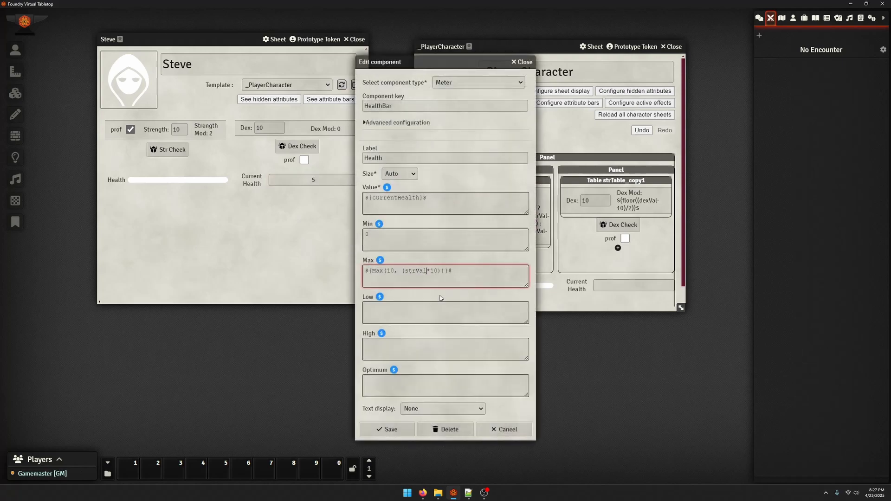
{"action": "left_click", "coordinate": [386, 429]}
{"action": "left_click", "coordinate": [342, 85]}
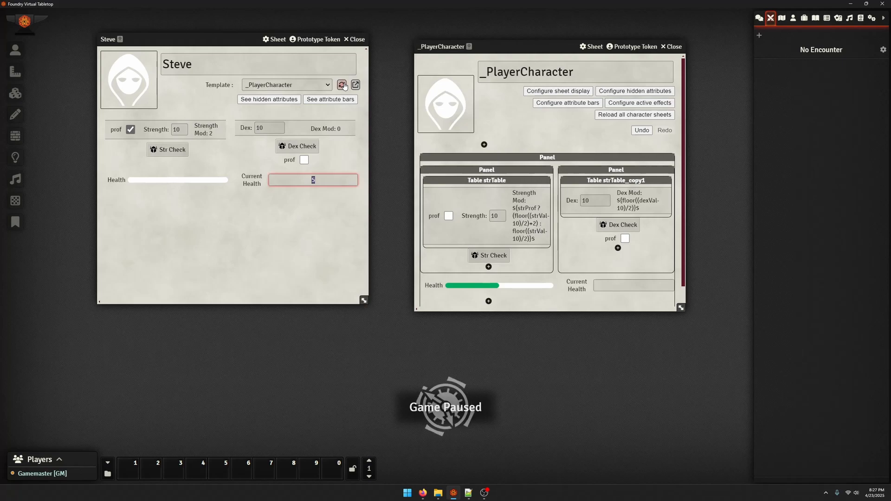
Correct the Health meter's maximum formula to lowercase ${max(10, (strVal*10))}$, save it and refresh the character's sheet
{"action": "left_click", "coordinate": [475, 291]}
{"action": "left_click", "coordinate": [438, 274]}
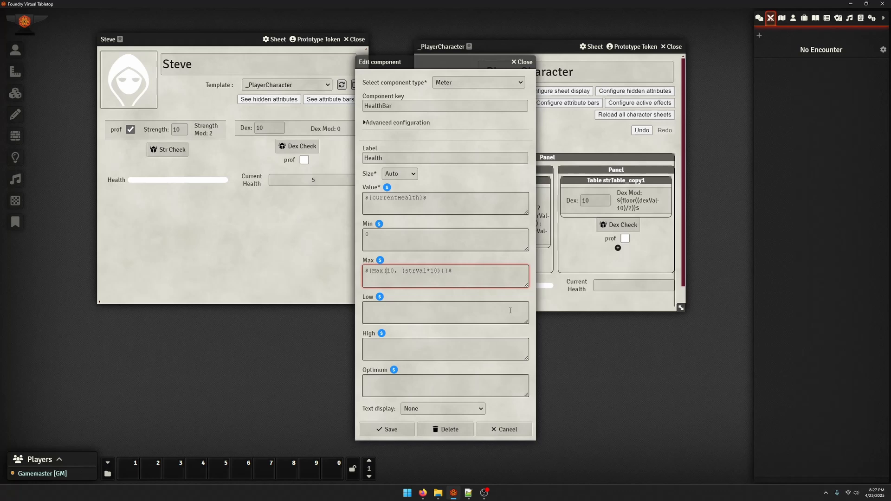
{"action": "key", "text": "Delete"}
{"action": "type", "text": "m"}
{"action": "left_click", "coordinate": [386, 429]}
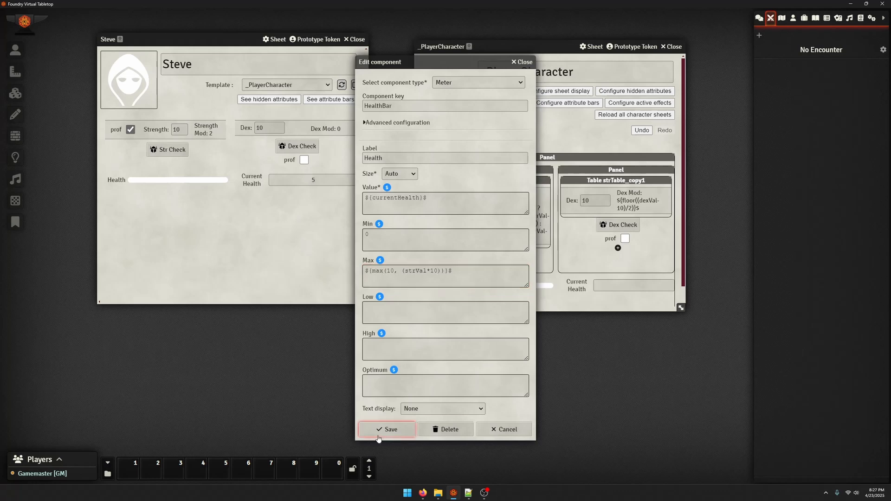
{"action": "left_click", "coordinate": [354, 180]}
{"action": "left_click", "coordinate": [301, 227]}
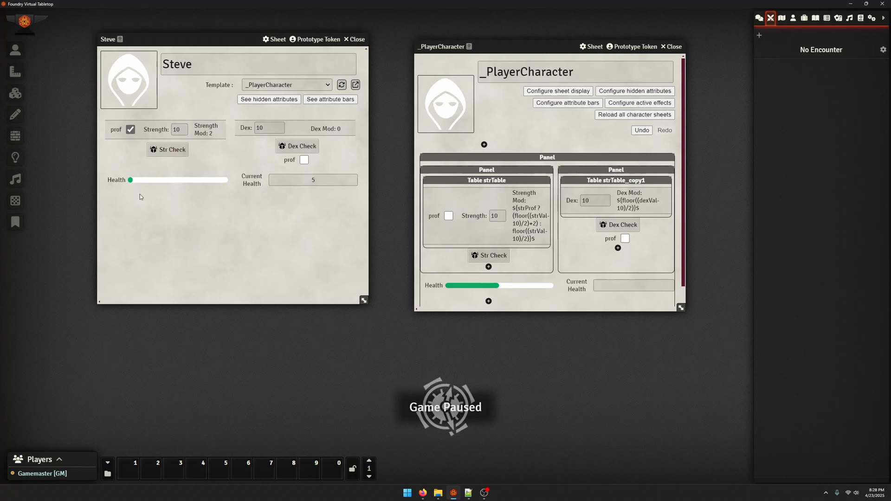
Set Current Health to 100 on the test character's sheet
{"action": "left_click", "coordinate": [332, 184]}
{"action": "type", "text": "100"}
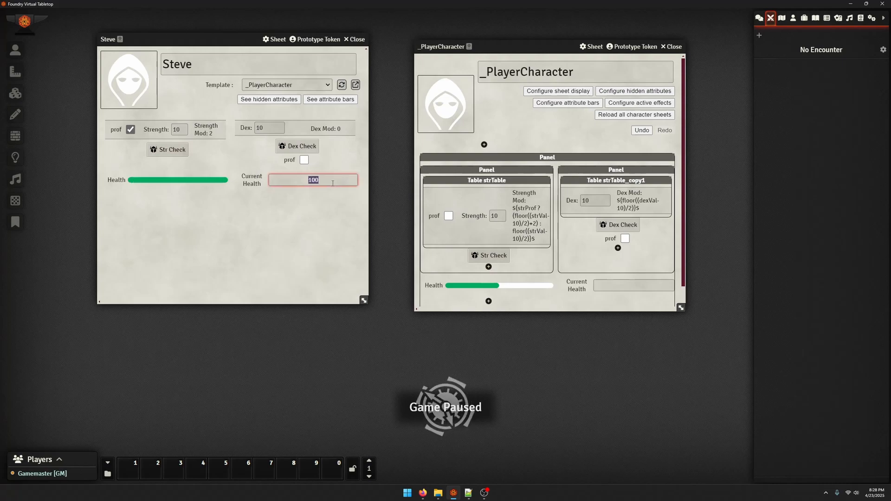
{"action": "key", "text": "Return"}
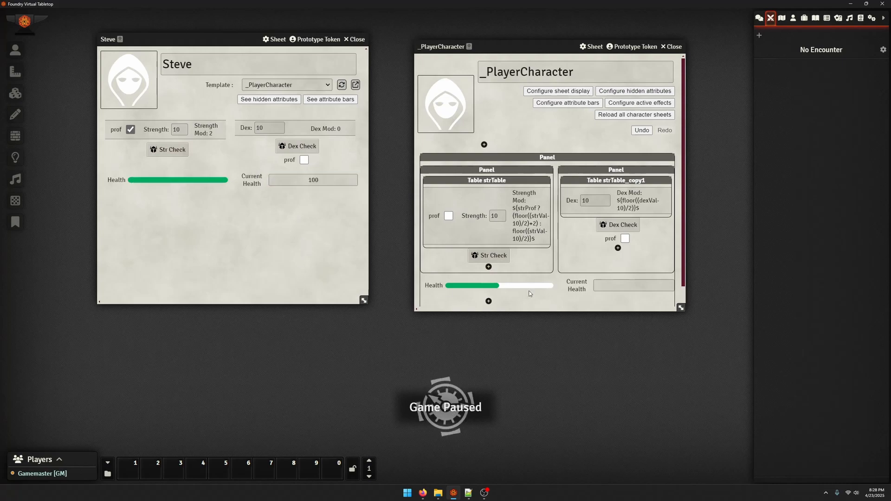
Copy the meter's ${max(10, (strVal*10))}$ formula into the Current Health field's maximum value, save, and try 200 on the character's sheet
{"action": "left_click", "coordinate": [447, 287]}
{"action": "left_click", "coordinate": [471, 275]}
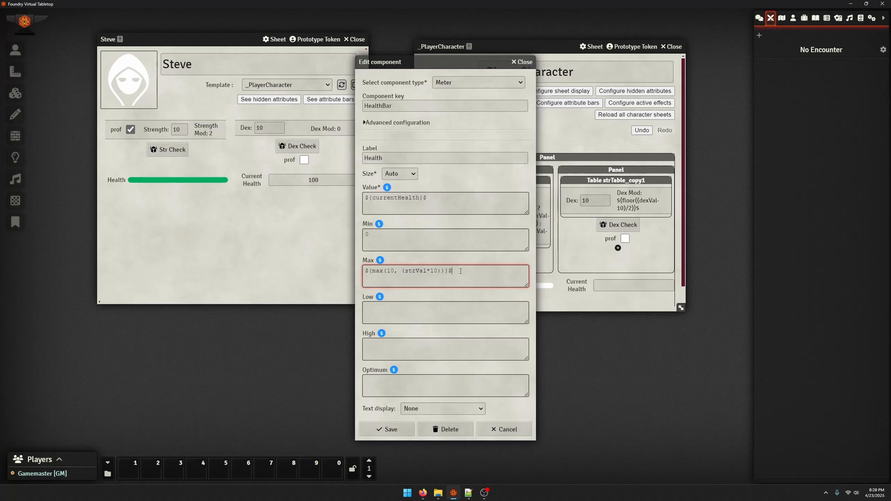
{"action": "key", "text": "ctrl+a"}
{"action": "key", "text": "ctrl+c"}
{"action": "left_click", "coordinate": [514, 62]}
{"action": "left_click", "coordinate": [633, 285]}
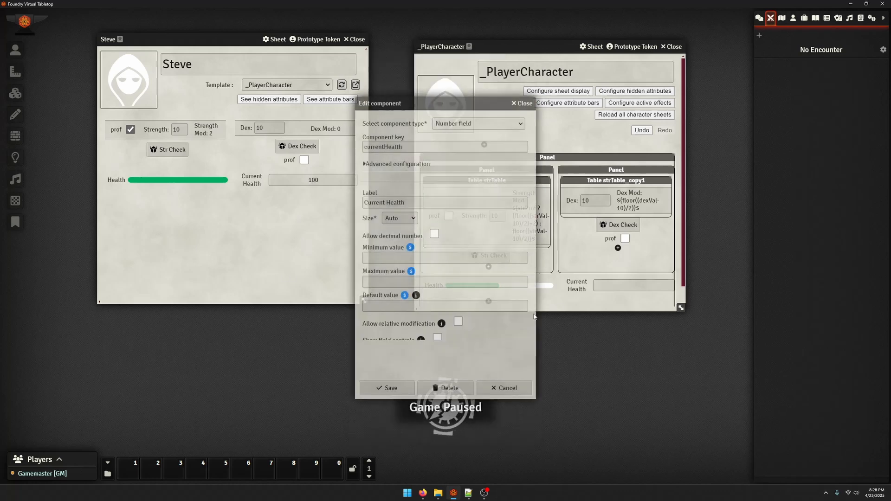
{"action": "left_click", "coordinate": [408, 279]}
{"action": "key", "text": "ctrl+v"}
{"action": "left_click", "coordinate": [387, 388]}
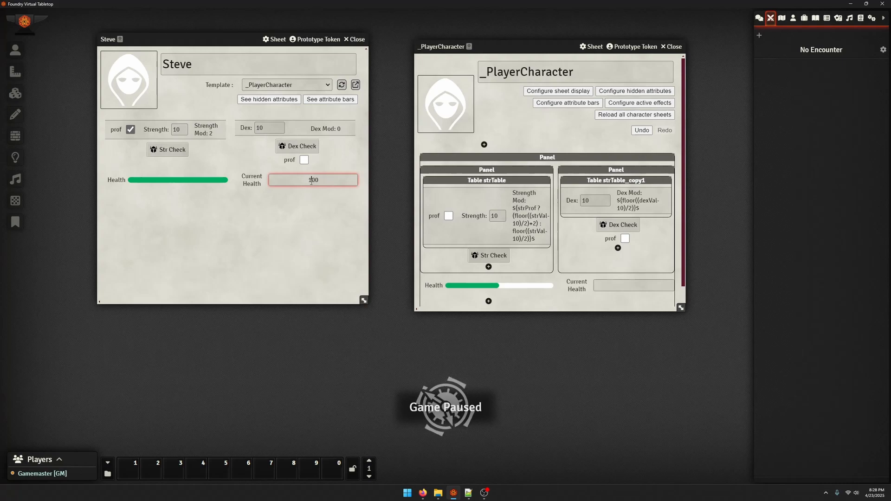
{"action": "type", "text": "200"}
{"action": "key", "text": "Return"}
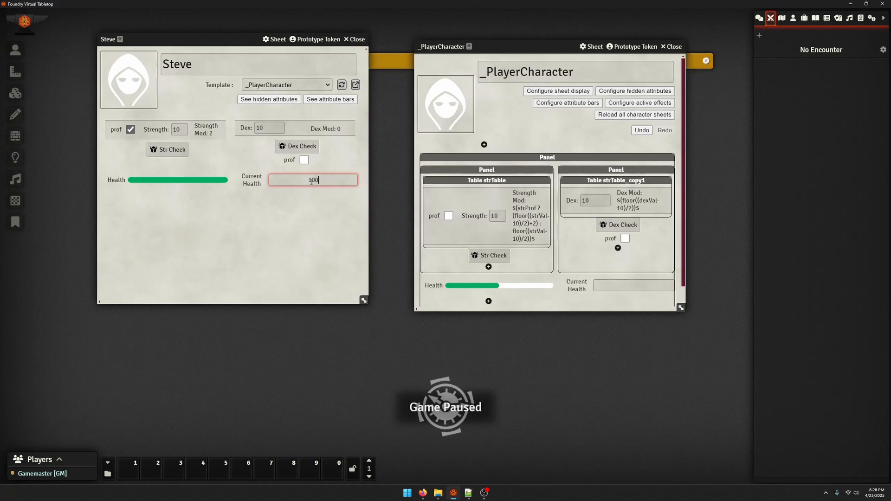
Set the Current Health field's minimum value to 0, save it and reload the character's sheet
{"action": "left_click", "coordinate": [597, 284]}
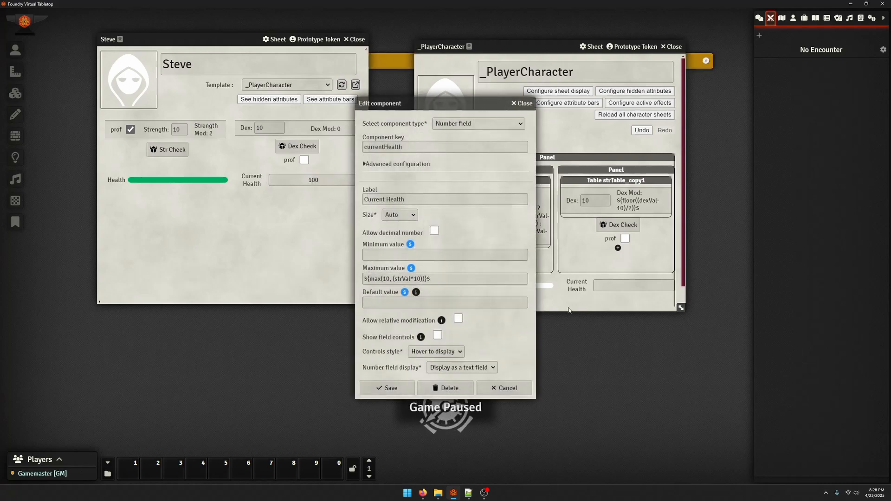
{"action": "left_click", "coordinate": [473, 279]}
{"action": "left_click", "coordinate": [486, 304]}
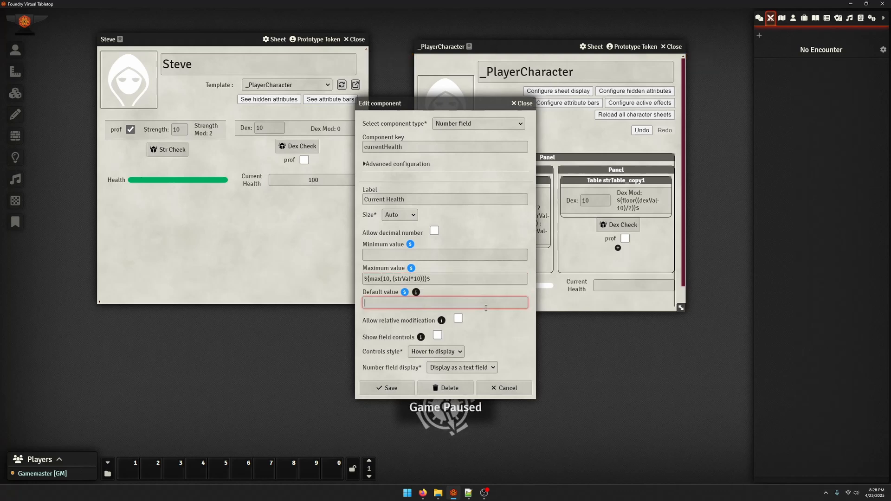
{"action": "left_click", "coordinate": [487, 318]}
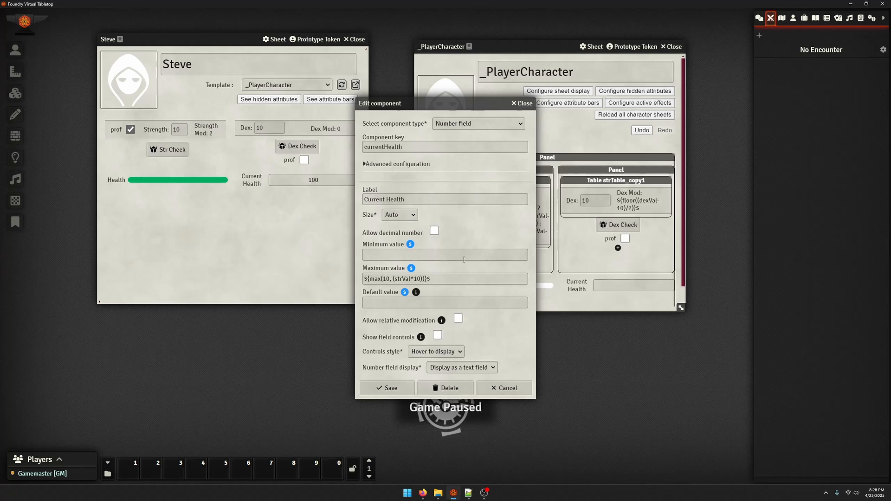
{"action": "left_click", "coordinate": [439, 258]}
{"action": "left_click", "coordinate": [394, 387]}
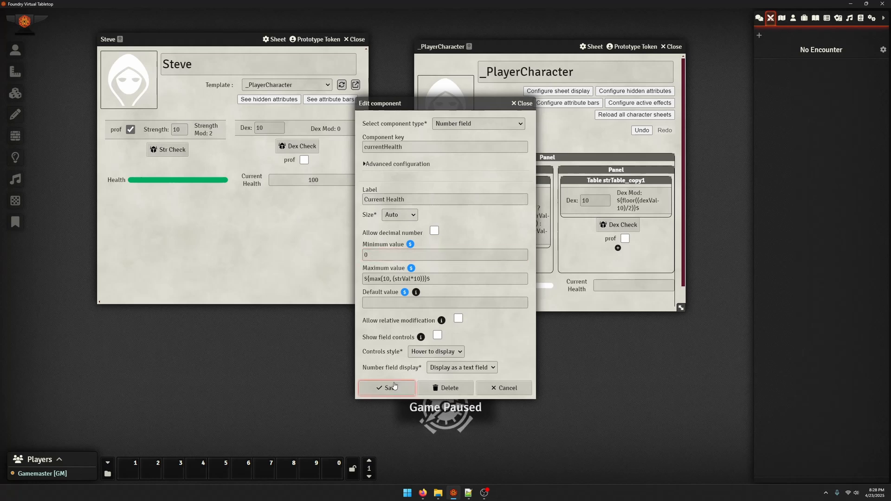
{"action": "left_click", "coordinate": [342, 86]}
{"action": "left_click", "coordinate": [578, 286]}
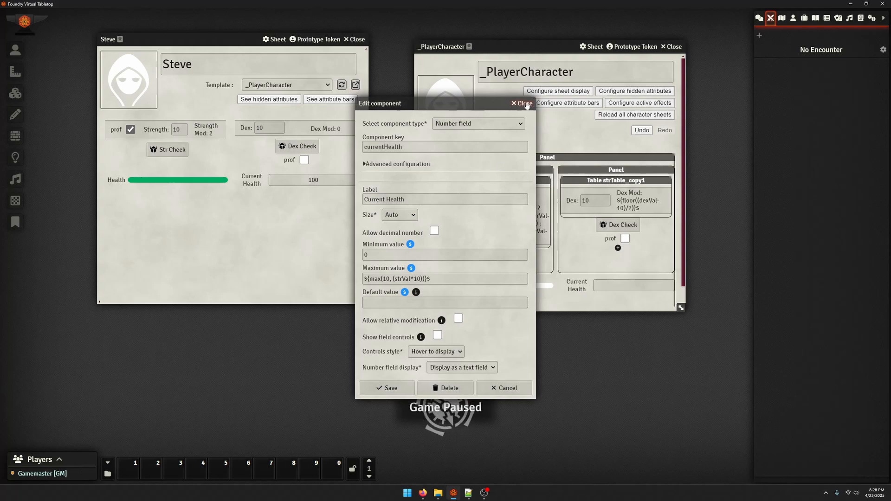
{"action": "left_click", "coordinate": [526, 104]}
Add a Label component below the Health meter with the key healthMax and the text ${max(10, (strVal*10))}$, and save it
{"action": "left_click", "coordinate": [489, 301]}
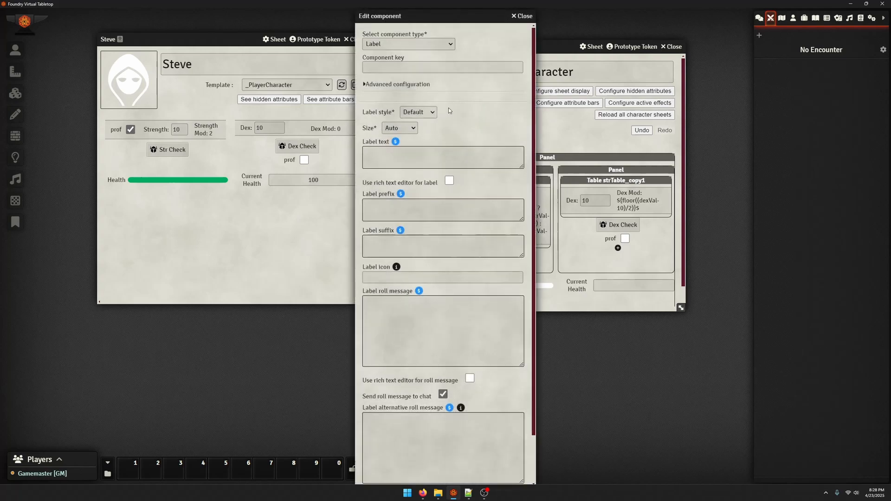
{"action": "left_click", "coordinate": [418, 67]}
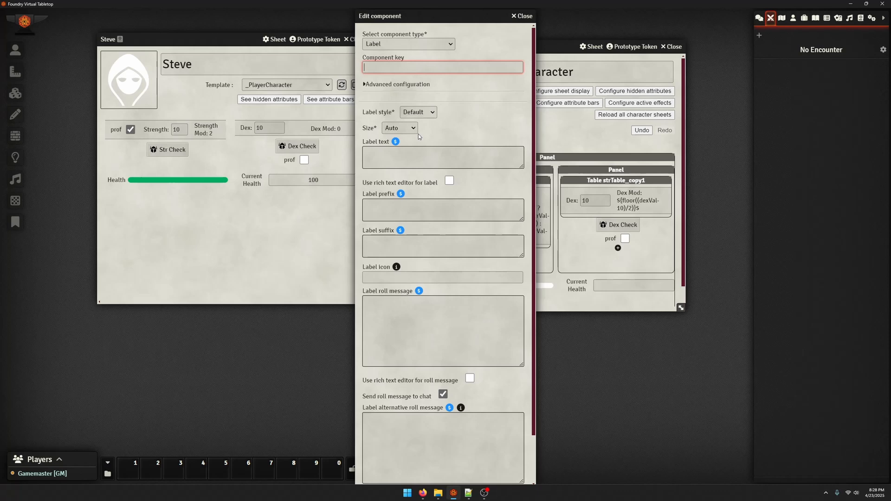
{"action": "type", "text": "healthMax"}
{"action": "key", "text": "Tab"}
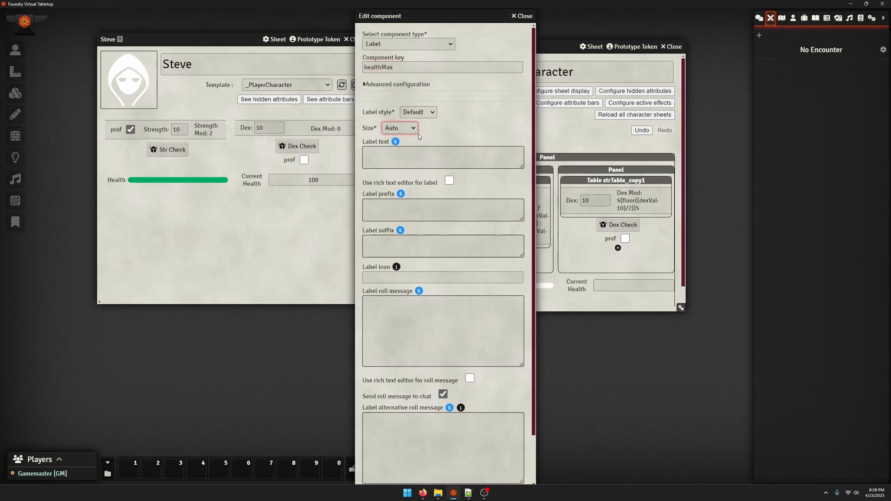
{"action": "left_click", "coordinate": [423, 156]}
{"action": "key", "text": "ctrl+v"}
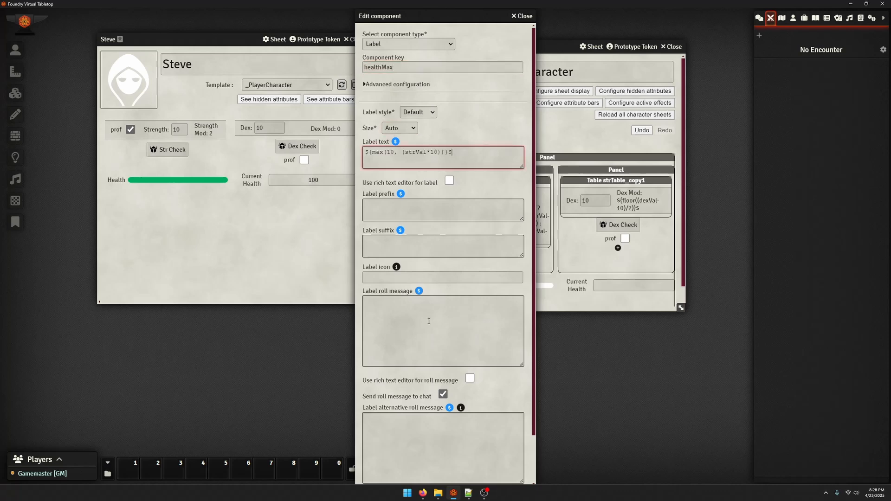
{"action": "scroll", "coordinate": [429, 321], "scroll_direction": "down", "scroll_amount": 3}
{"action": "left_click", "coordinate": [398, 478]}
{"action": "left_click", "coordinate": [192, 181]}
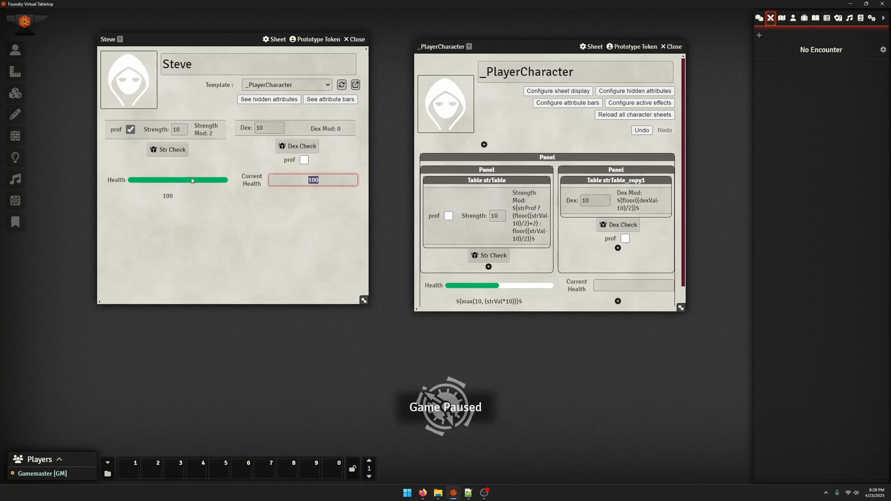
{"action": "scroll", "coordinate": [647, 280], "scroll_direction": "down", "scroll_amount": 1}
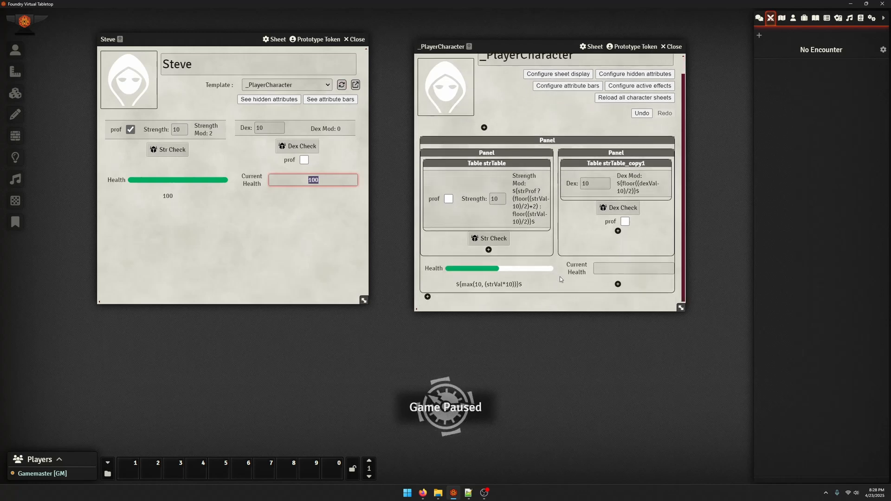
Add a Panel component with Horizontal layout and Center alignment beside the Health meter, and save it
{"action": "left_click", "coordinate": [617, 284]}
{"action": "left_click", "coordinate": [431, 44]}
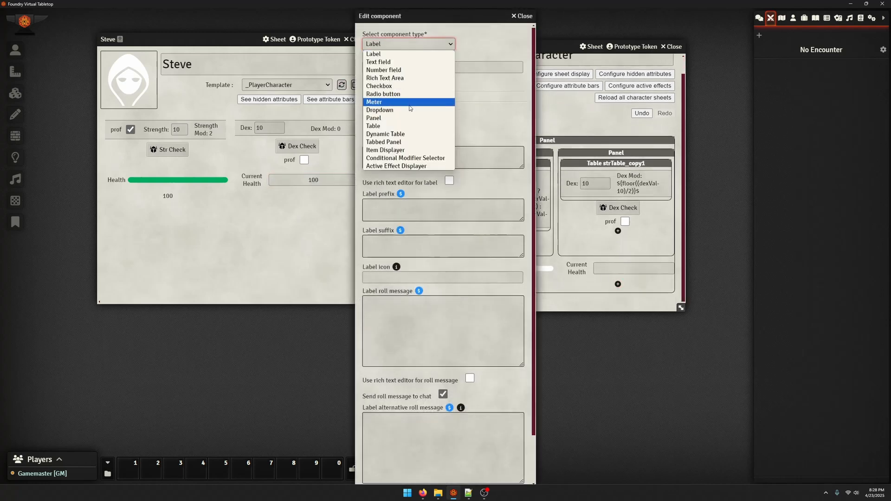
{"action": "left_click", "coordinate": [390, 118]}
{"action": "left_click", "coordinate": [435, 104]}
{"action": "left_click", "coordinate": [423, 121]}
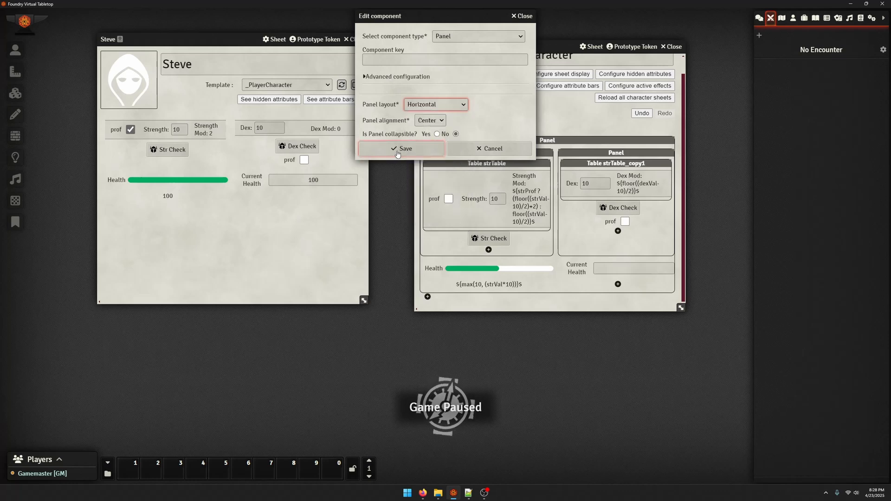
{"action": "left_click", "coordinate": [398, 149]}
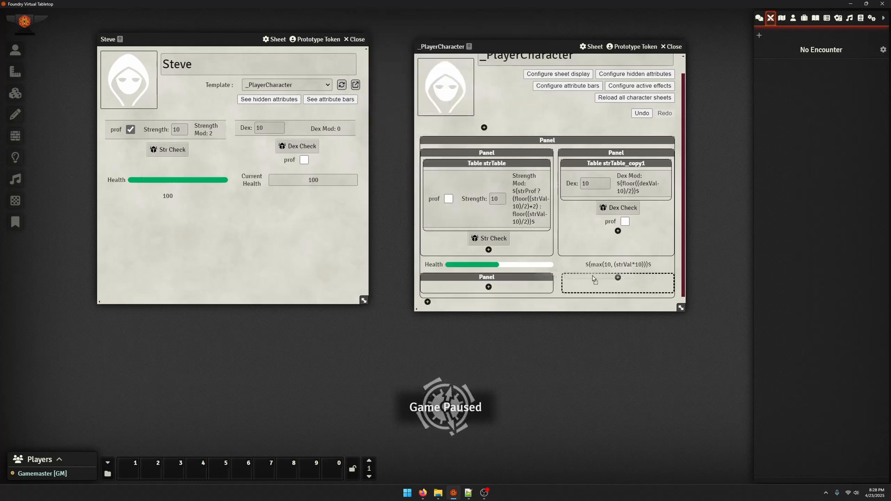
Move the Current Health field and the maximum health label into the new horizontal panel beside the Health meter
{"action": "left_click_drag", "start_coordinate": [606, 278], "coordinate": [485, 288]}
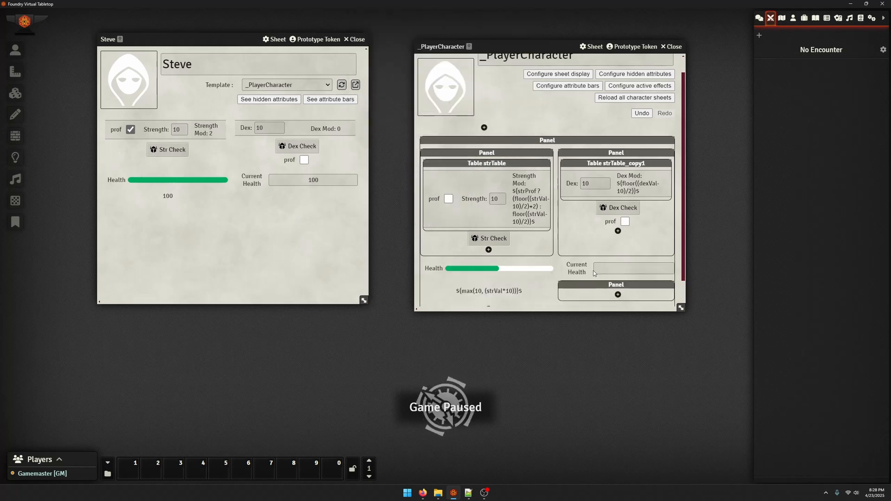
{"action": "left_click_drag", "start_coordinate": [593, 271], "coordinate": [489, 287]}
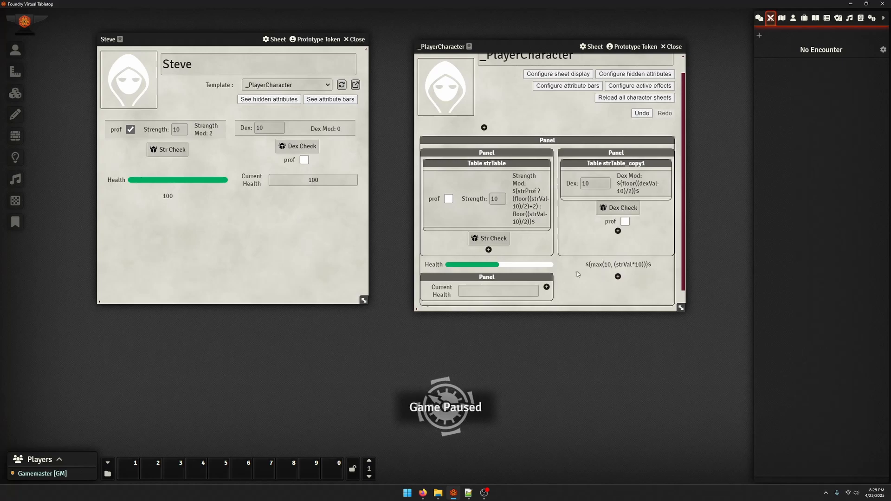
{"action": "mouse_move", "coordinate": [591, 265]}
{"action": "left_mouse_down"}
{"action": "mouse_move", "coordinate": [598, 278]}
{"action": "mouse_move", "coordinate": [589, 282]}
{"action": "mouse_move", "coordinate": [668, 278]}
{"action": "left_mouse_up"}
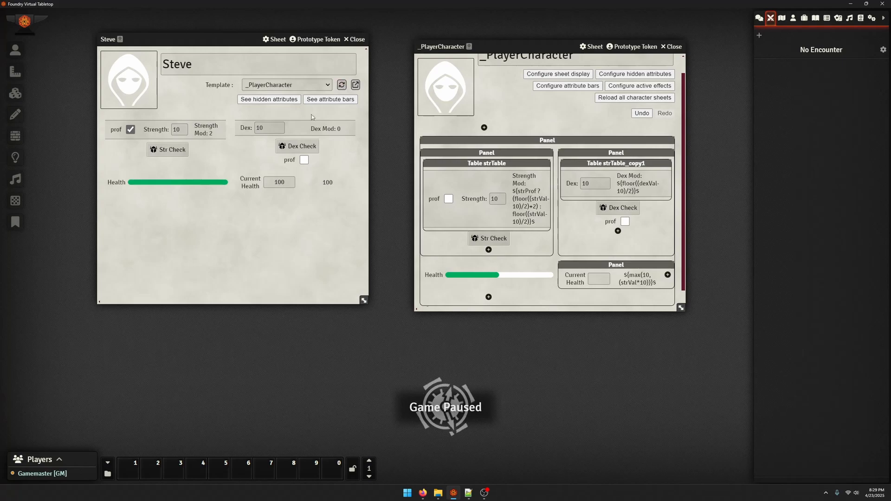
Set the maximum health label's prefix to "/", save it and reload the character's sheet
{"action": "left_click", "coordinate": [642, 278]}
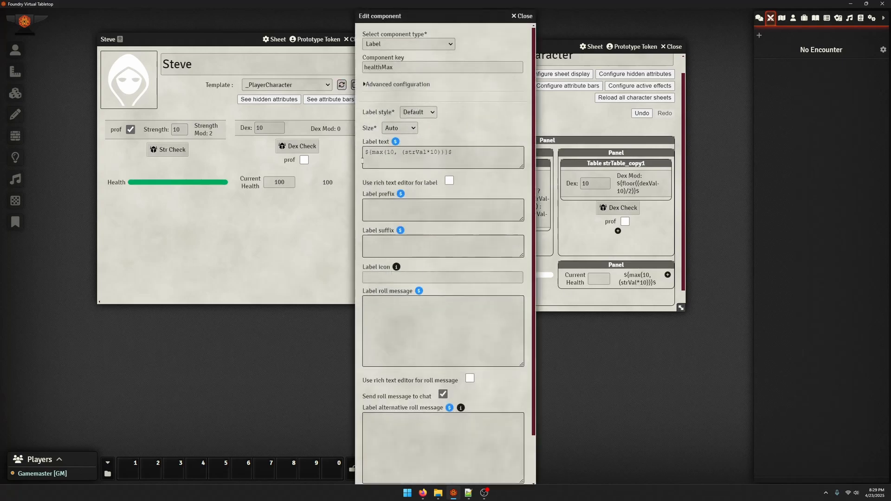
{"action": "left_click", "coordinate": [501, 164]}
{"action": "left_click", "coordinate": [423, 212]}
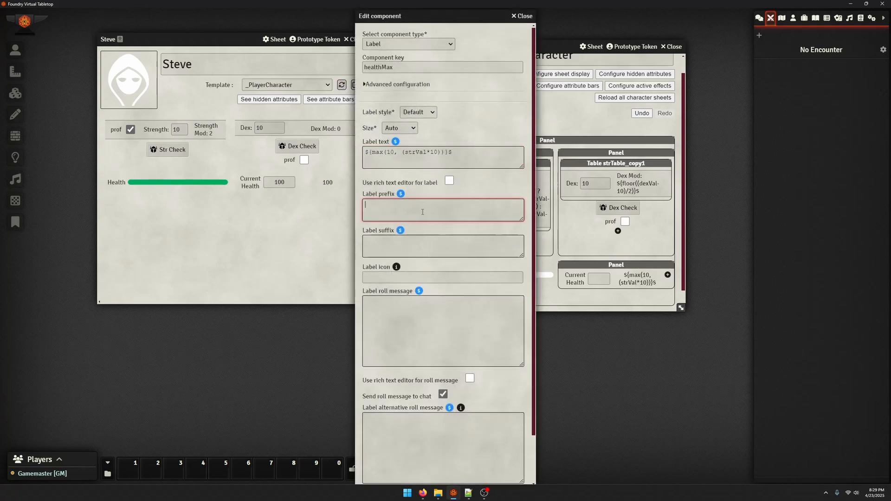
{"action": "scroll", "coordinate": [413, 225], "scroll_direction": "down", "scroll_amount": 3}
{"action": "left_click", "coordinate": [389, 476]}
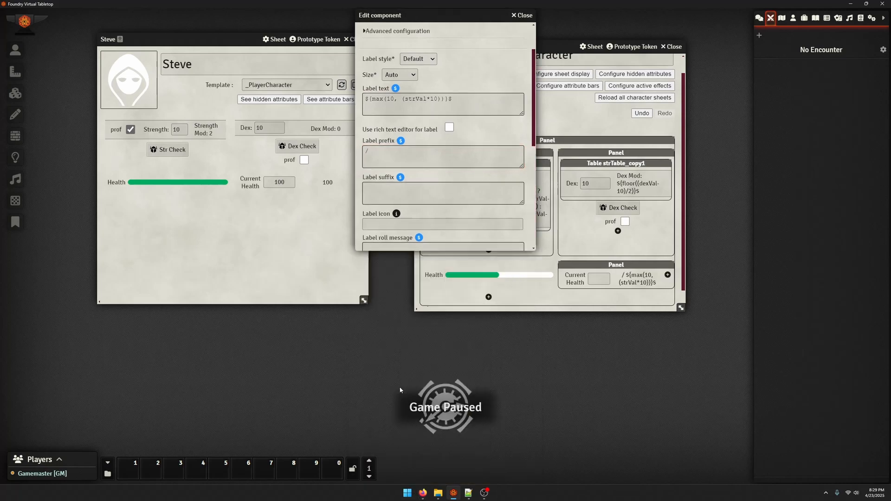
{"action": "left_click", "coordinate": [342, 88]}
Copy the maximum health label's key and set the Current Health field's maximum value to ${healthMax}$, then save
{"action": "left_click", "coordinate": [643, 281]}
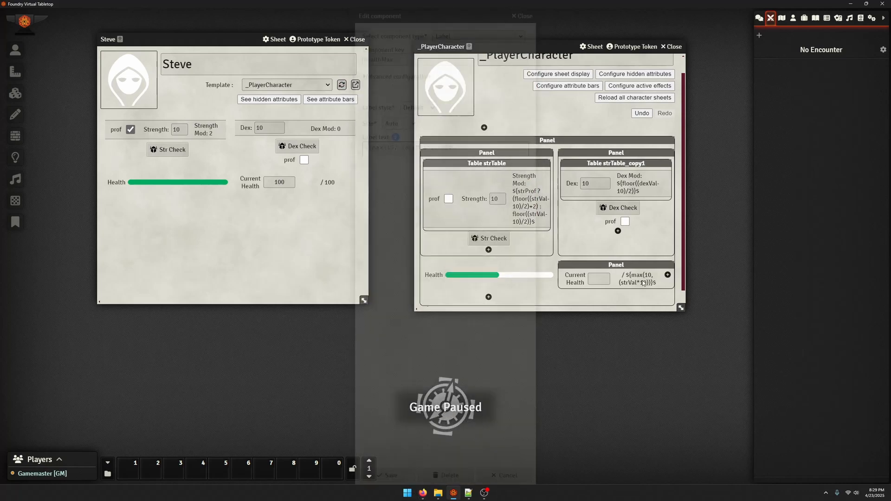
{"action": "left_click", "coordinate": [405, 69]}
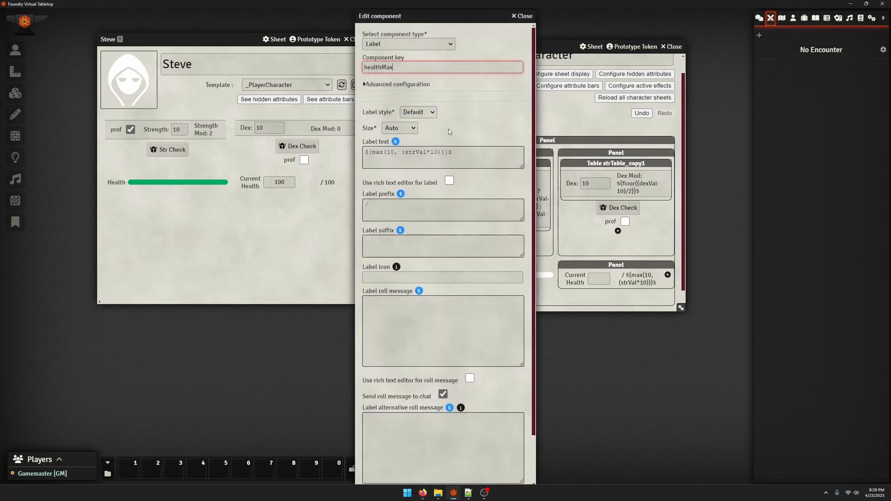
{"action": "left_click", "coordinate": [521, 16]}
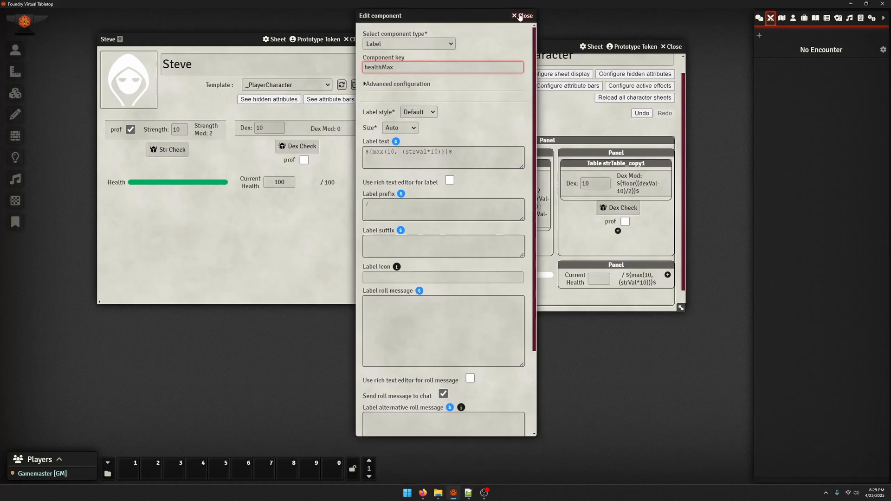
{"action": "left_click", "coordinate": [638, 279]}
{"action": "left_click", "coordinate": [414, 66]}
{"action": "scroll", "coordinate": [414, 232], "scroll_direction": "down", "scroll_amount": 5}
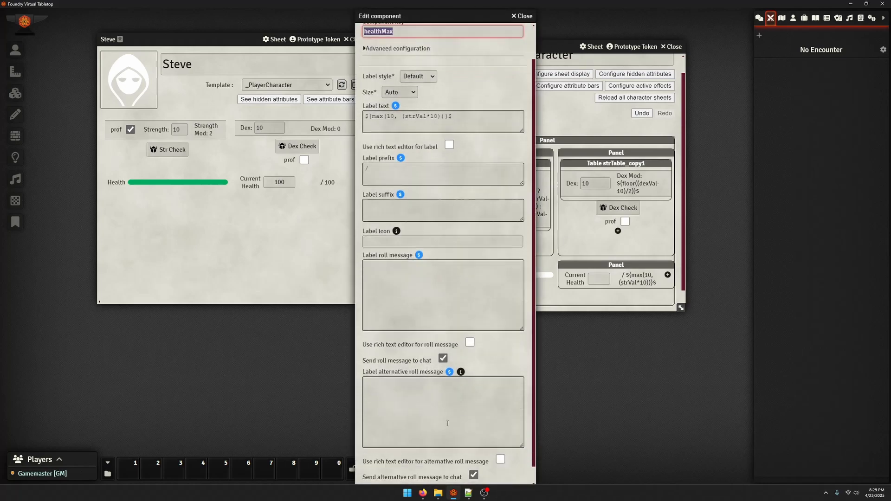
{"action": "left_click", "coordinate": [386, 475]}
{"action": "left_click", "coordinate": [598, 278]}
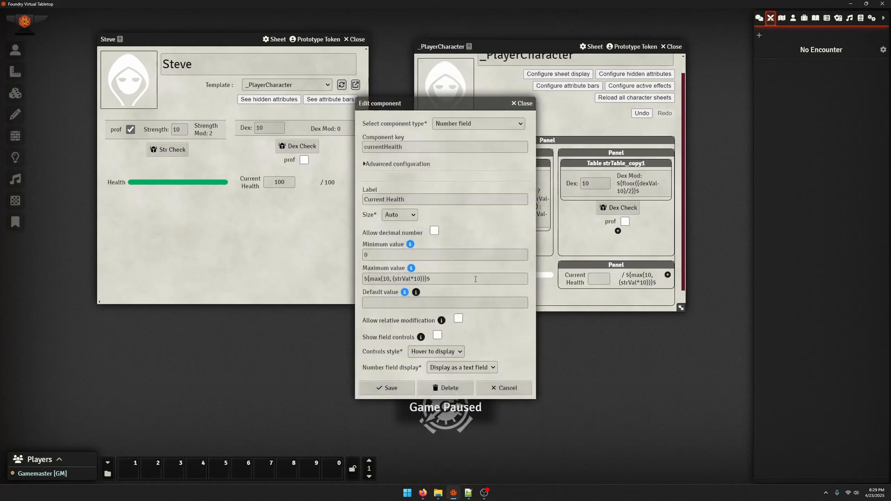
{"action": "left_click_drag", "start_coordinate": [436, 278], "coordinate": [242, 281]}
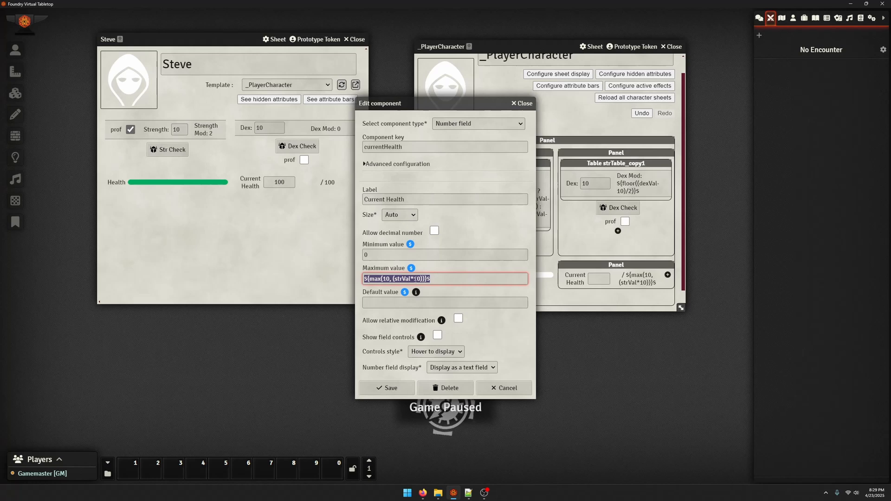
{"action": "type", "text": "${healthMax}$"}
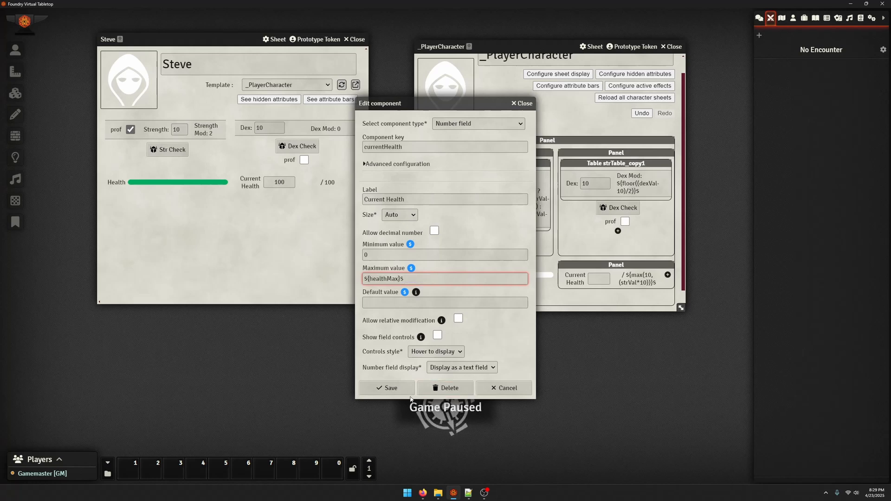
{"action": "left_click", "coordinate": [386, 388]}
Replace the Health meter's Max formula with ${healthMax}$ and save it
{"action": "left_click", "coordinate": [497, 275]}
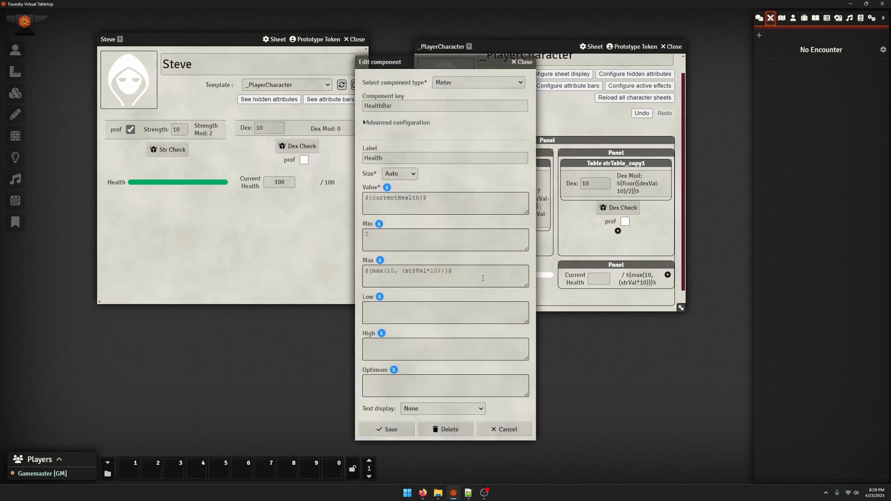
{"action": "left_click_drag", "start_coordinate": [483, 278], "coordinate": [268, 280]}
{"action": "key", "text": "BackSpace"}
{"action": "type", "text": "{"}
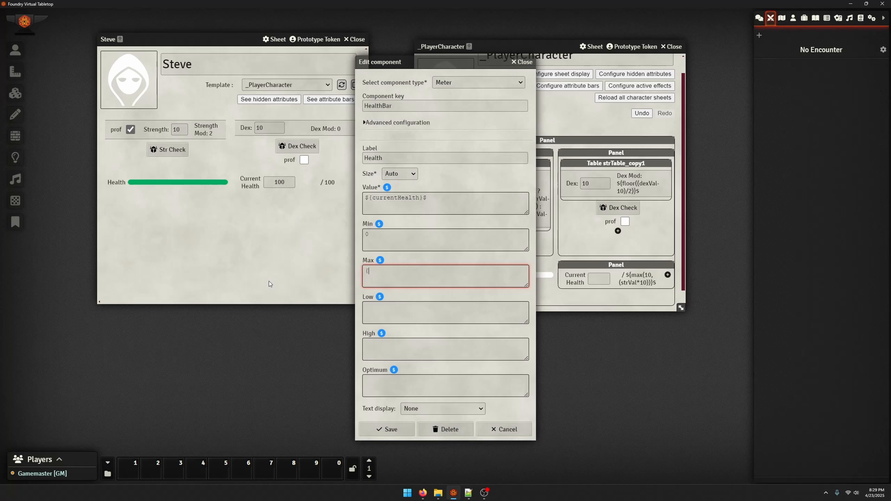
{"action": "type", "text": "healthMax}$"}
{"action": "left_click", "coordinate": [386, 429]}
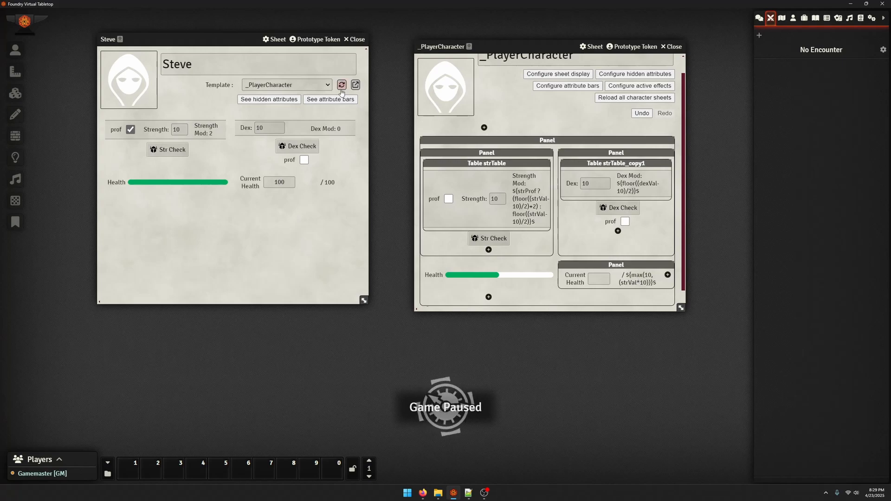
Set Current Health to 50 on the character's sheet and reposition the character and template windows side by side
{"action": "double_click", "coordinate": [281, 182]}
{"action": "type", "text": "50"}
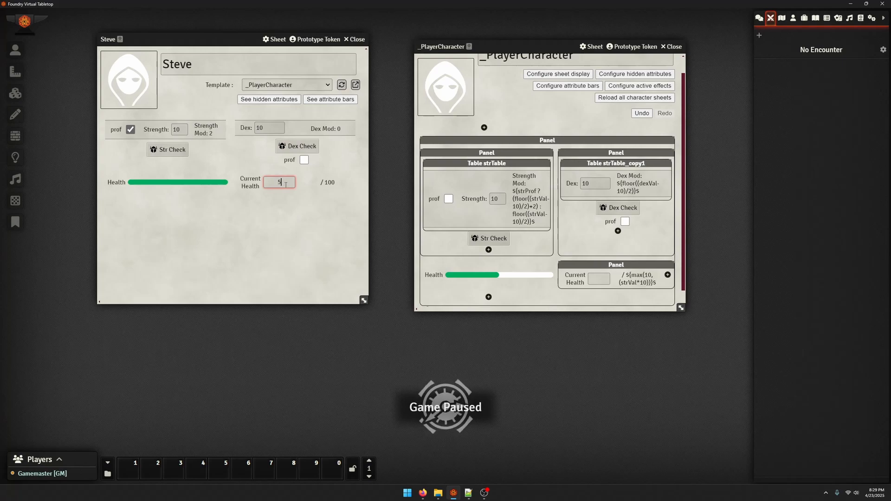
{"action": "key", "text": "Return"}
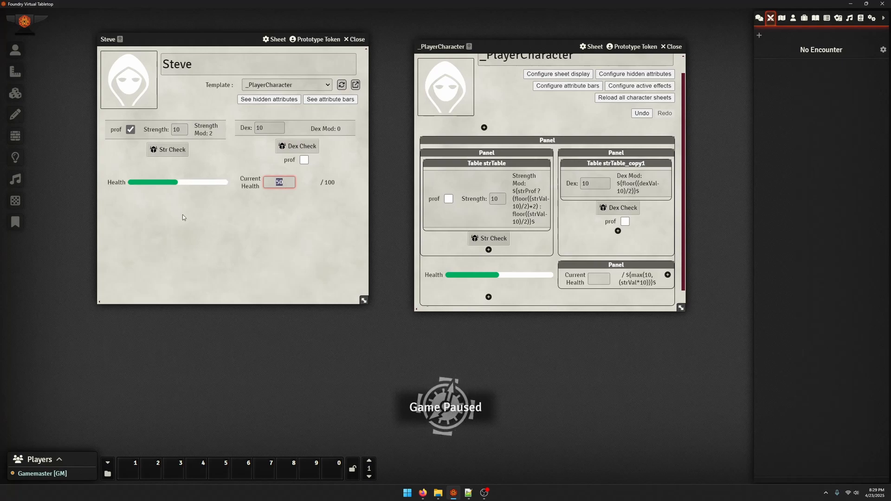
{"action": "left_click_drag", "start_coordinate": [181, 40], "coordinate": [223, 46]}
{"action": "left_click_drag", "start_coordinate": [544, 43], "coordinate": [552, 39]}
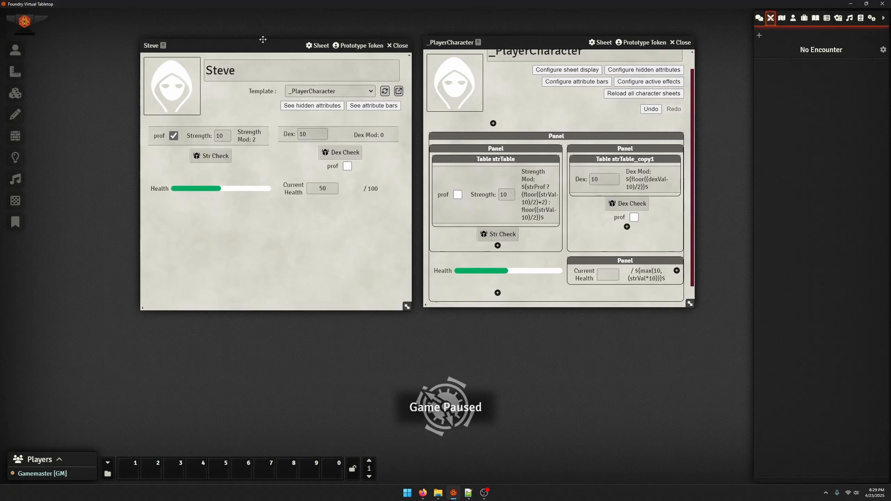
Set the Health meter's text display to Show value over maximum and save it
{"action": "left_click", "coordinate": [542, 274]}
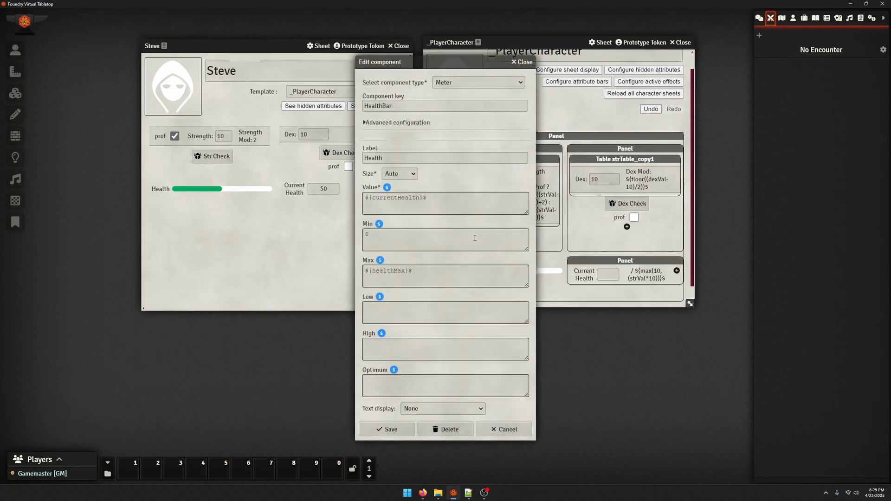
{"action": "left_click", "coordinate": [425, 410]}
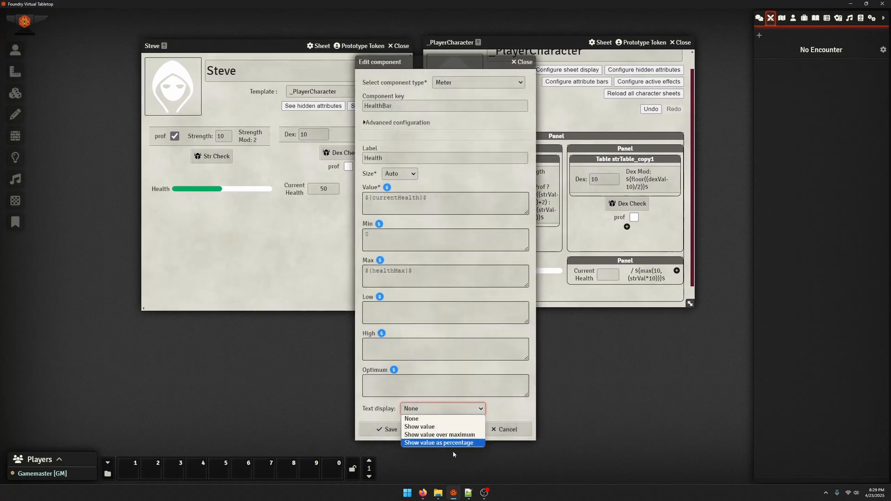
{"action": "left_click", "coordinate": [454, 434]}
{"action": "left_click", "coordinate": [386, 429]}
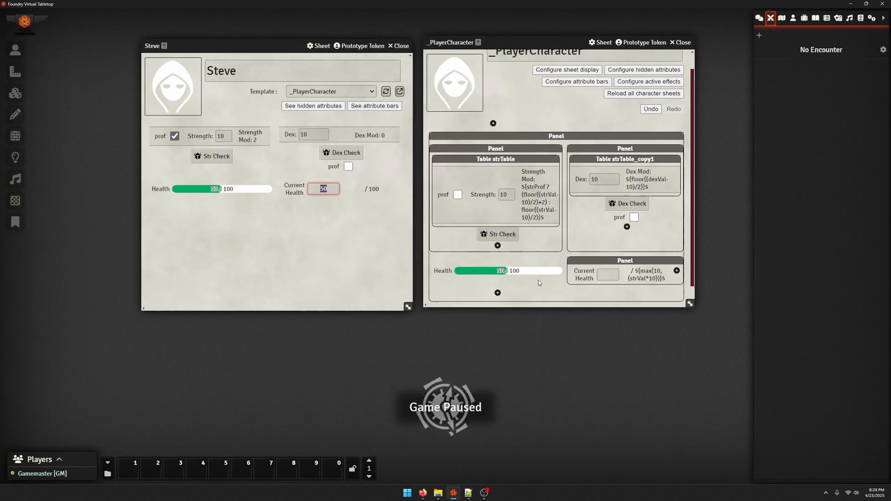
Set the Health meter's text display back to None and save it
{"action": "left_click", "coordinate": [538, 273]}
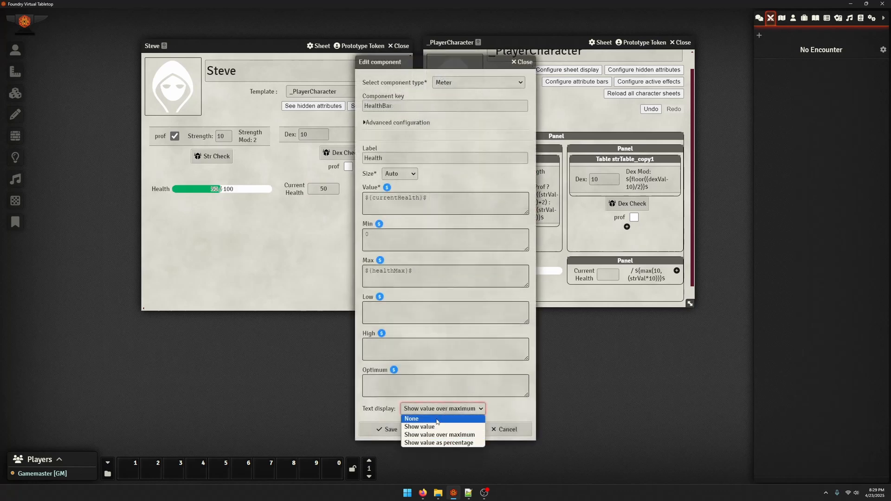
{"action": "left_click", "coordinate": [436, 419]}
{"action": "left_click", "coordinate": [386, 429]}
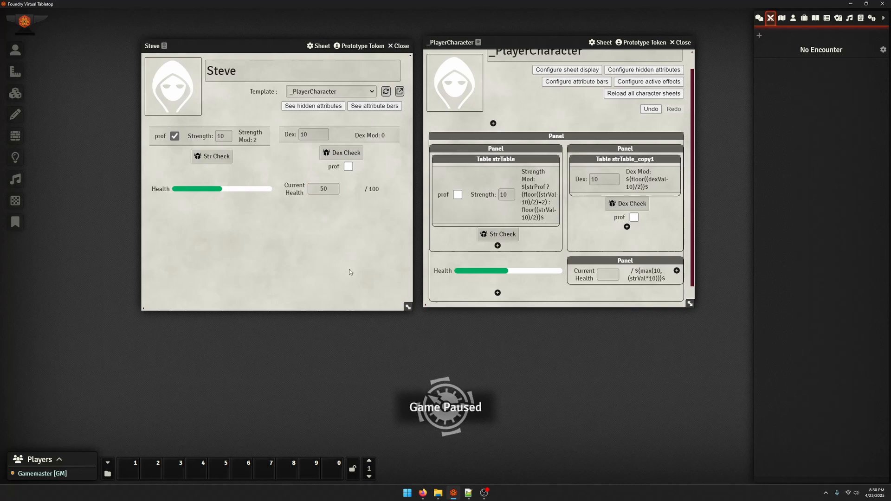
{"action": "left_click", "coordinate": [506, 273]}
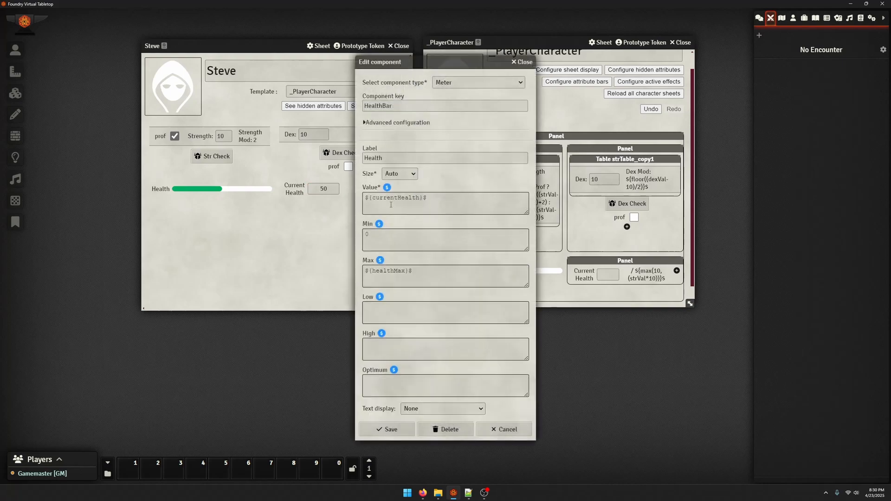
{"action": "left_click", "coordinate": [392, 123]}
{"action": "left_click", "coordinate": [523, 62]}
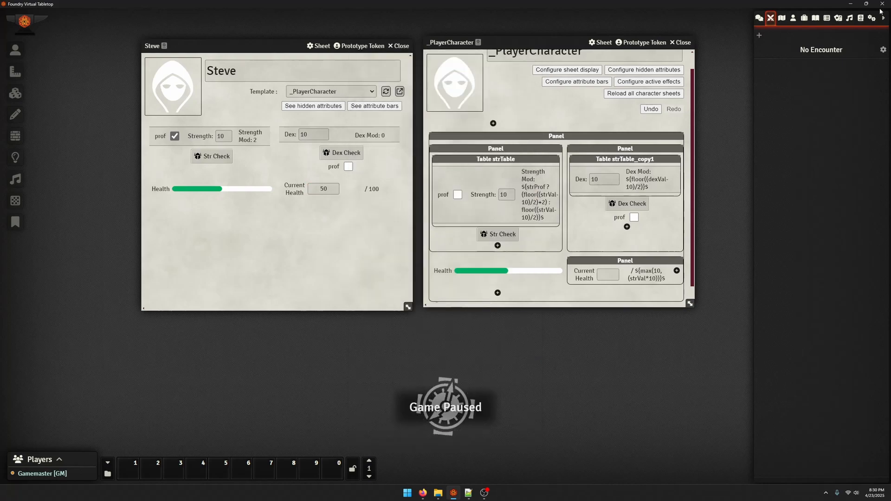
Open the Custom CSS Rules editor from the game settings and arrange it beside the character and template sheets
{"action": "left_click", "coordinate": [871, 17]}
{"action": "left_click", "coordinate": [826, 114]}
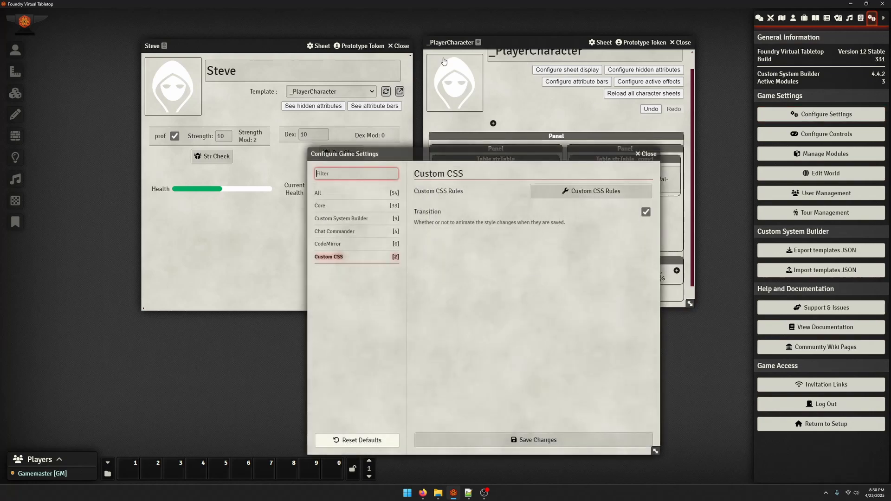
{"action": "left_click", "coordinate": [625, 192]}
{"action": "left_click", "coordinate": [643, 154]}
{"action": "left_click_drag", "start_coordinate": [371, 51], "coordinate": [104, 45]}
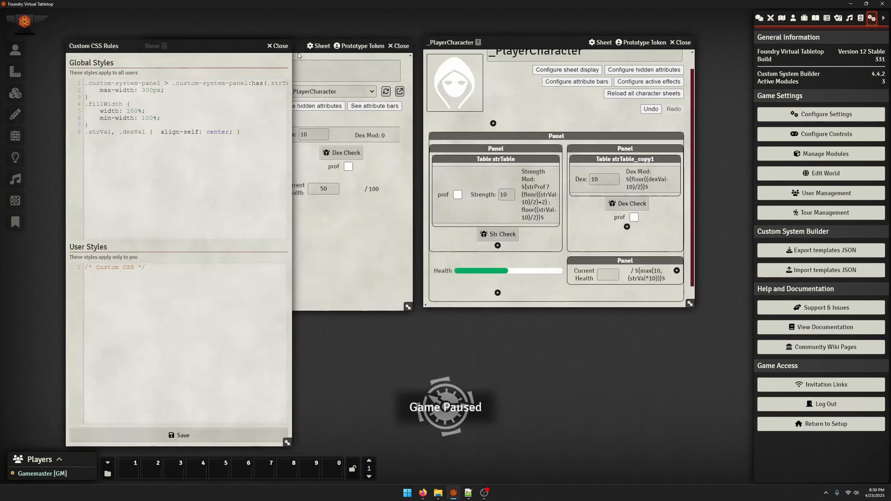
{"action": "left_click_drag", "start_coordinate": [532, 45], "coordinate": [632, 39]}
{"action": "left_click_drag", "start_coordinate": [288, 46], "coordinate": [392, 28]}
Check the Health meter's component key and begin a new global CSS selector with .HealthBar below the existing rules
{"action": "left_click", "coordinate": [603, 264]}
{"action": "left_click", "coordinate": [397, 105]}
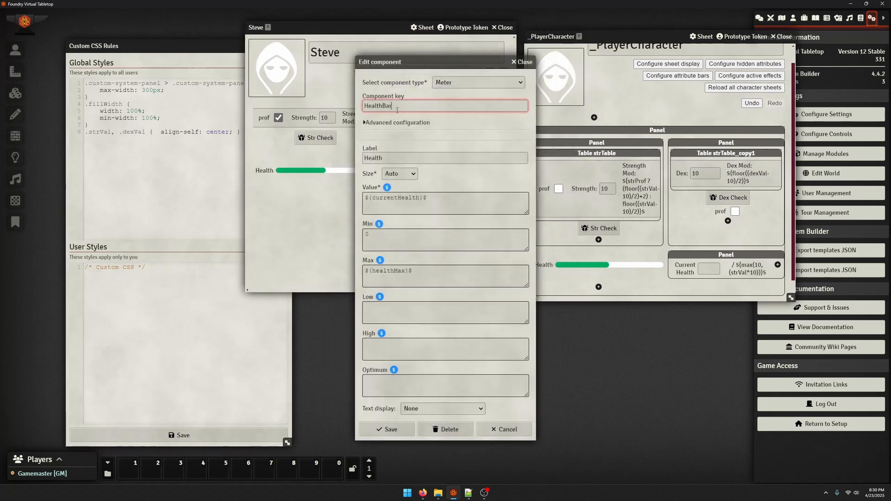
{"action": "double_click", "coordinate": [370, 106]}
{"action": "left_click", "coordinate": [516, 67]}
{"action": "left_click", "coordinate": [247, 164]}
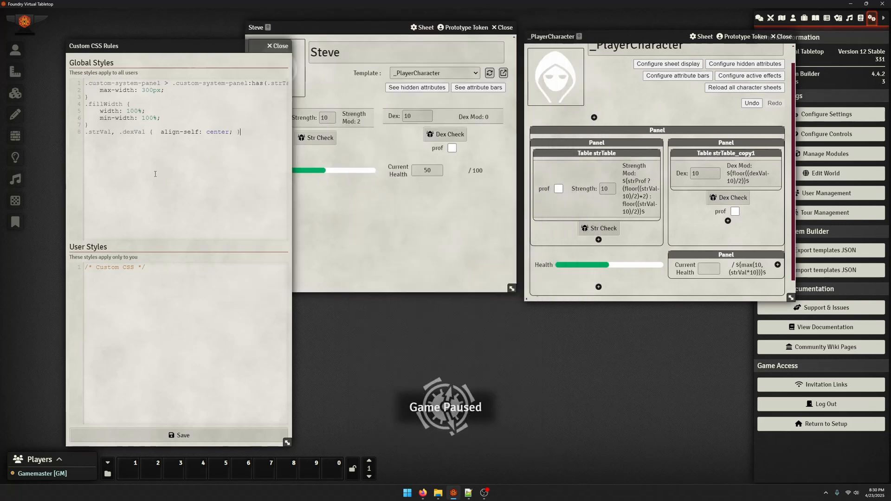
{"action": "key", "text": "Return"}
{"action": "key", "text": "Return"}
{"action": "type", "text": ".HealthBar ."}
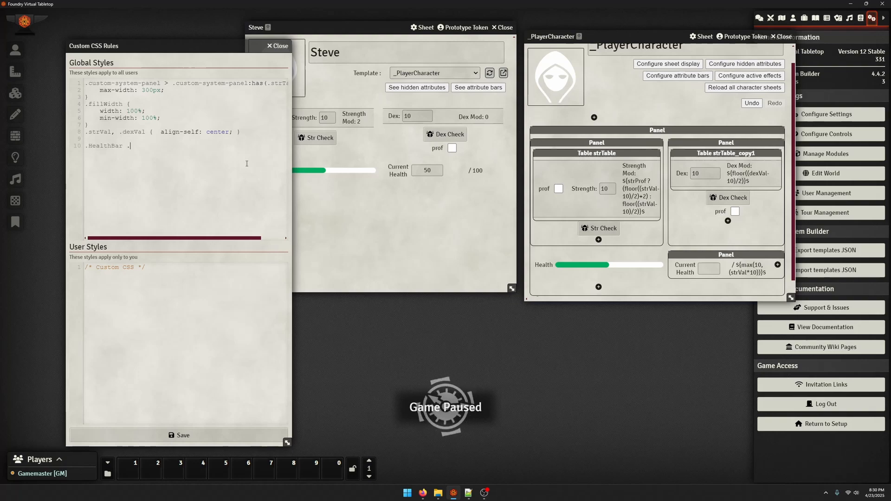
Inspect the green fill of the Health bar on the character's sheet to find its class and inline style
{"action": "left_click", "coordinate": [326, 202]}
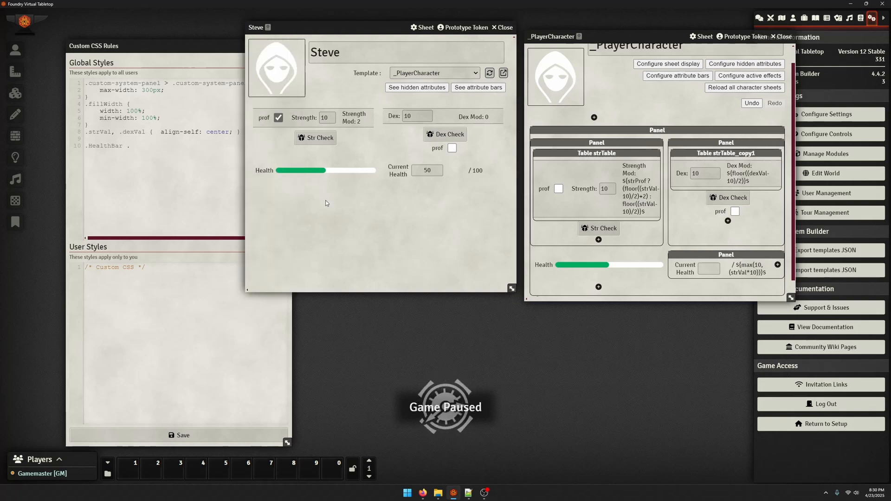
{"action": "key", "text": "ctrl+shift+c"}
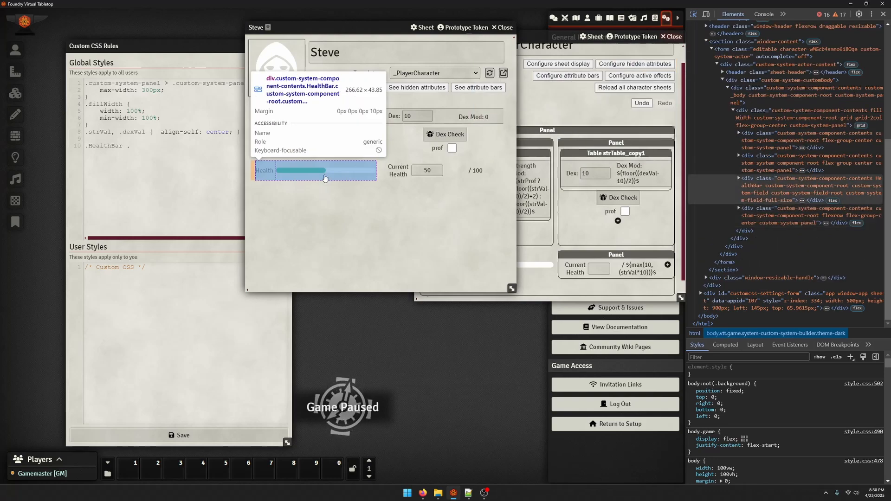
{"action": "left_click", "coordinate": [306, 171]}
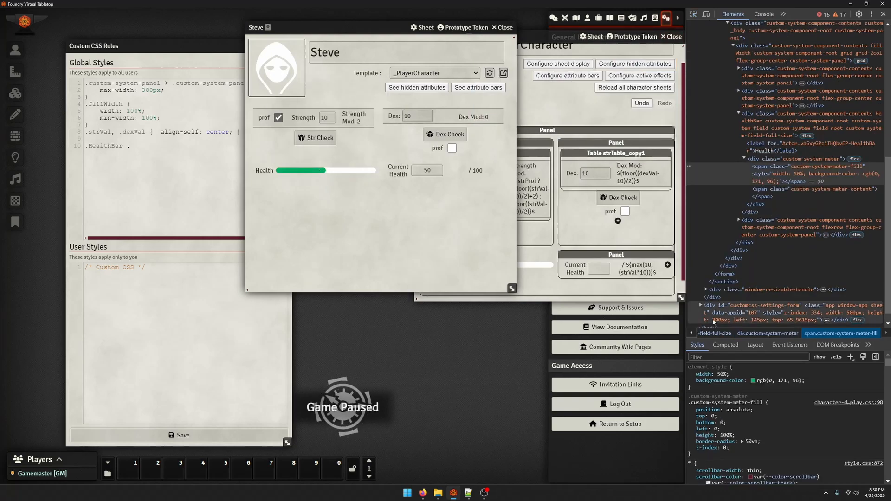
{"action": "double_click", "coordinate": [798, 167]}
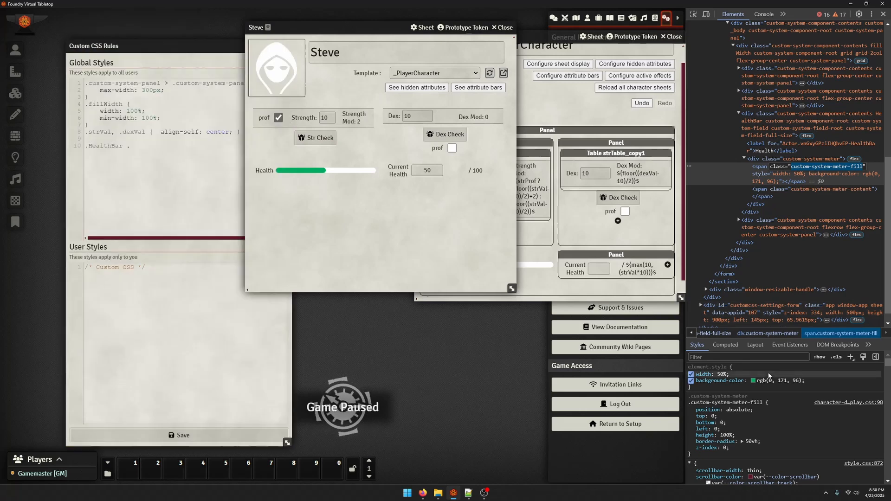
{"action": "double_click", "coordinate": [791, 175]}
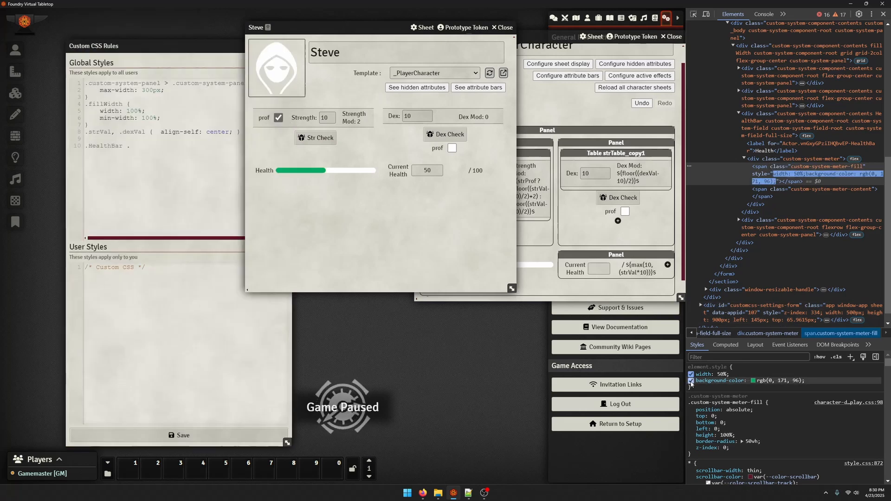
Copy the fill element's class name custom-system-meter-fill into the .HealthBar selector and open its rule block
{"action": "double_click", "coordinate": [798, 166]}
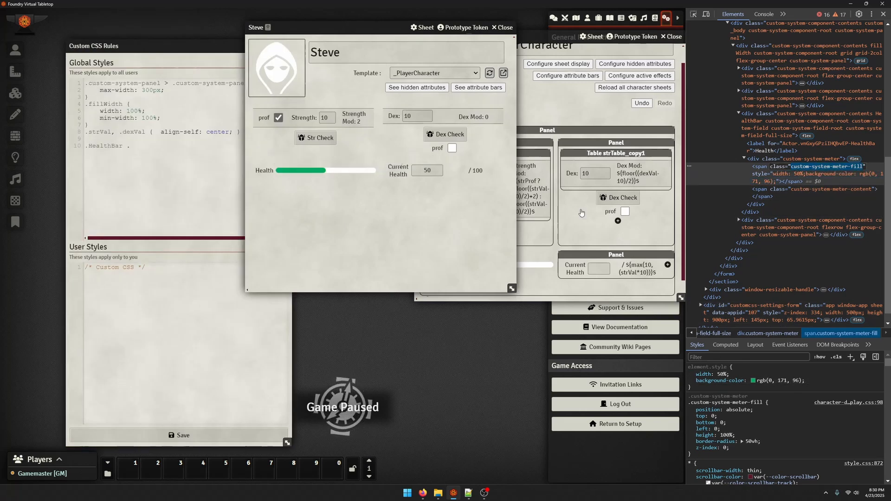
{"action": "key", "text": "ctrl+c"}
{"action": "left_click", "coordinate": [157, 158]}
{"action": "key", "text": "ctrl+v"}
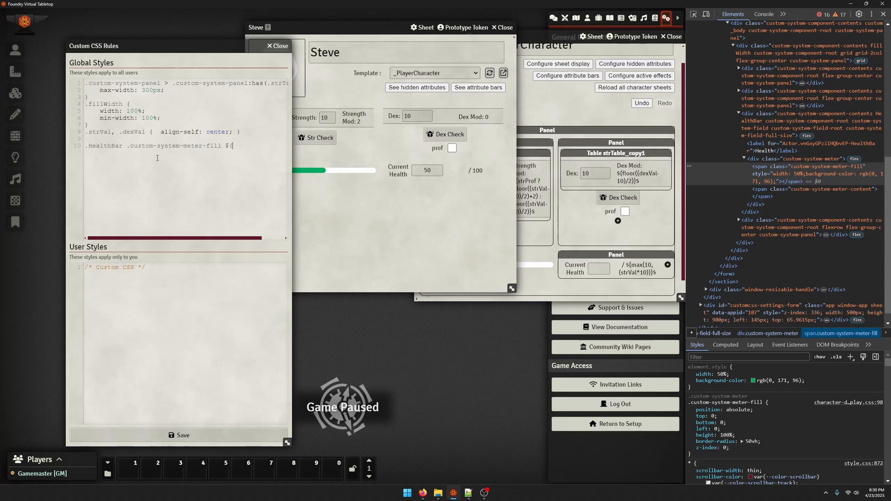
{"action": "key", "text": "BackSpace"}
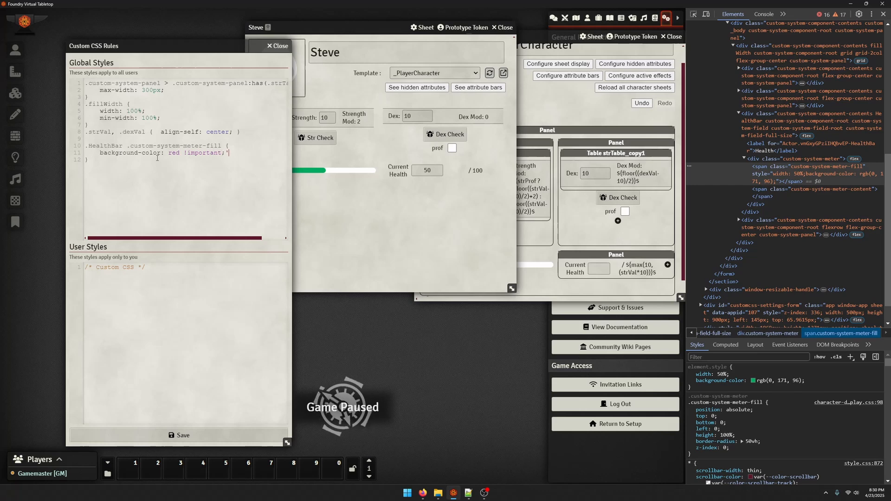
Save the custom styles and move the character sheet clear of the CSS rules window to expose the health bar
{"action": "left_click", "coordinate": [179, 434]}
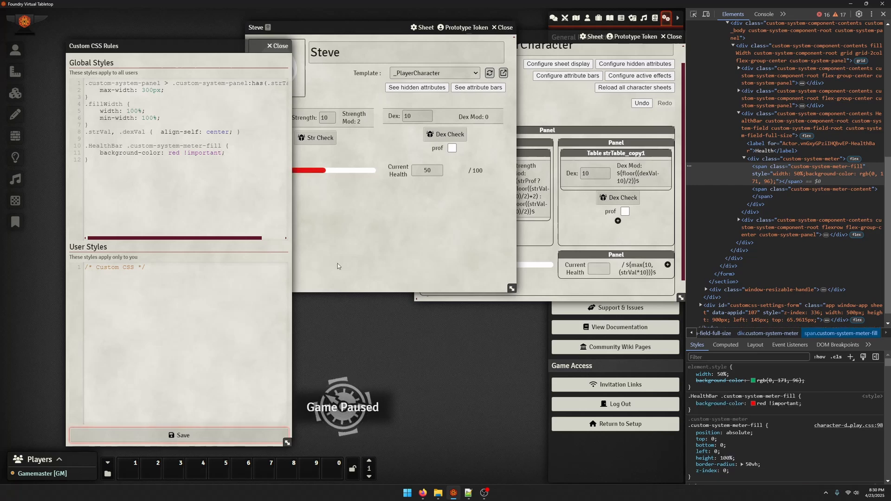
{"action": "left_click", "coordinate": [354, 28]}
{"action": "left_click_drag", "start_coordinate": [355, 28], "coordinate": [384, 28]}
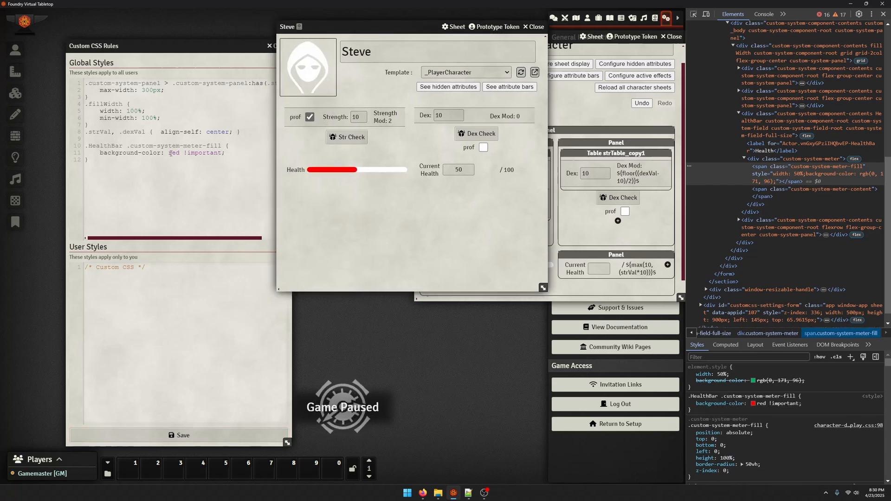
Replace the red background colour in the .HealthBar .custom-system-meter-fill rule with rgba(35, 100, 35, 1), keeping !important
{"action": "double_click", "coordinate": [172, 153]}
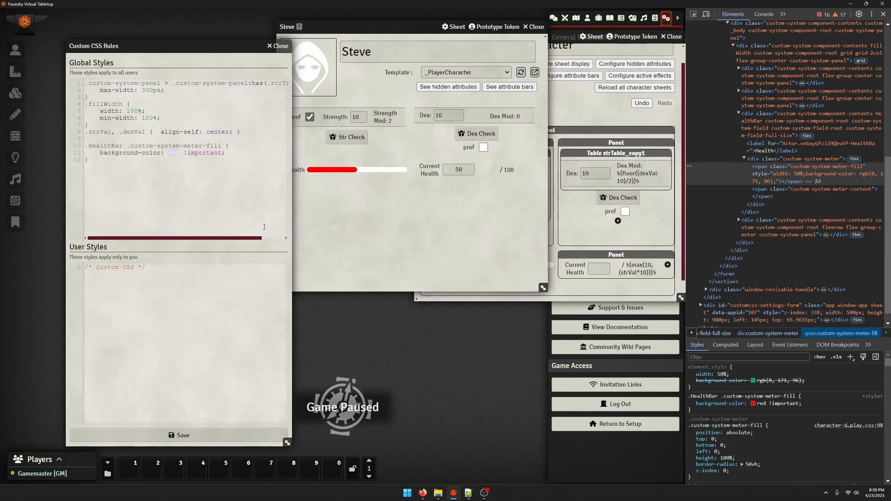
{"action": "type", "text": "rgba("}
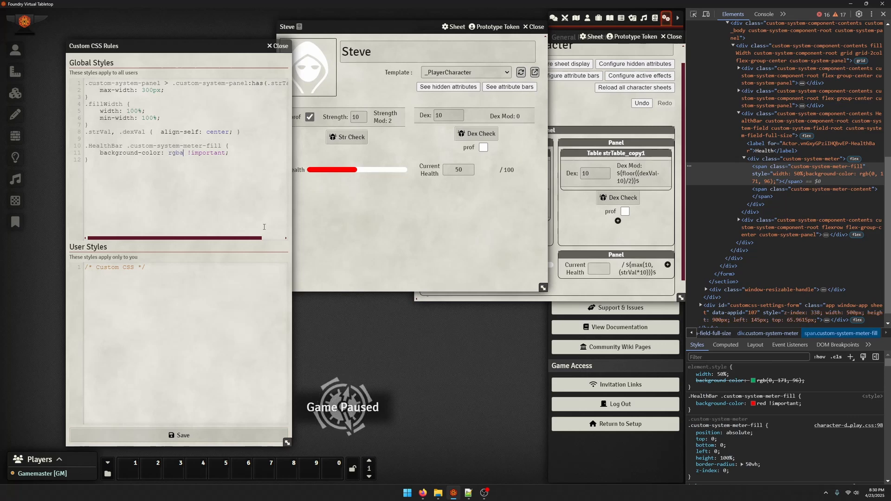
{"action": "key", "text": "BackSpace"}
{"action": "key", "text": "BackSpace"}
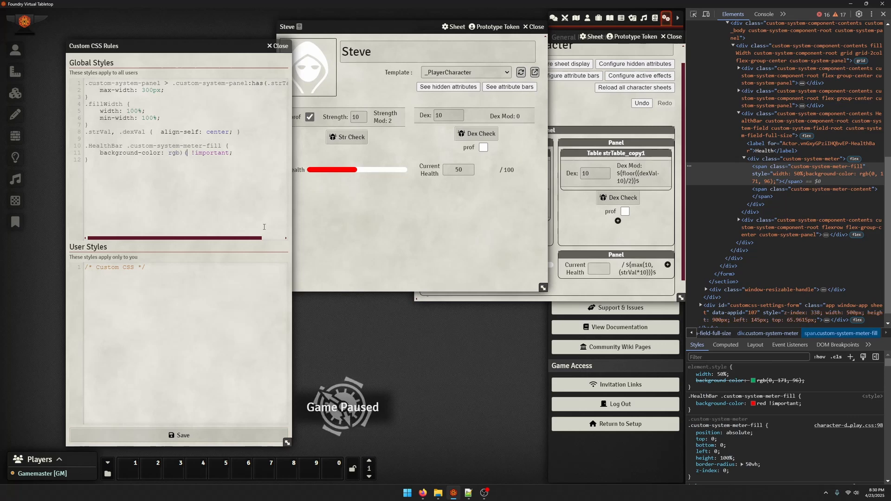
{"action": "type", "text": "("}
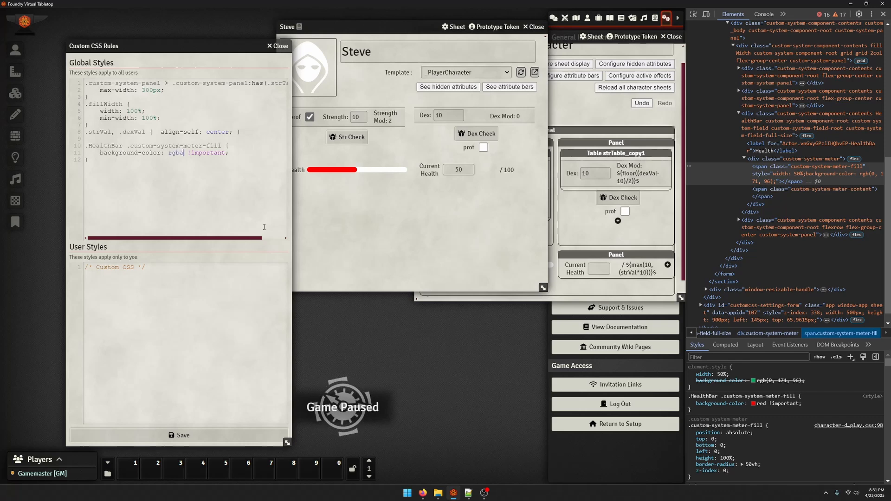
{"action": "type", "text": "(2"}
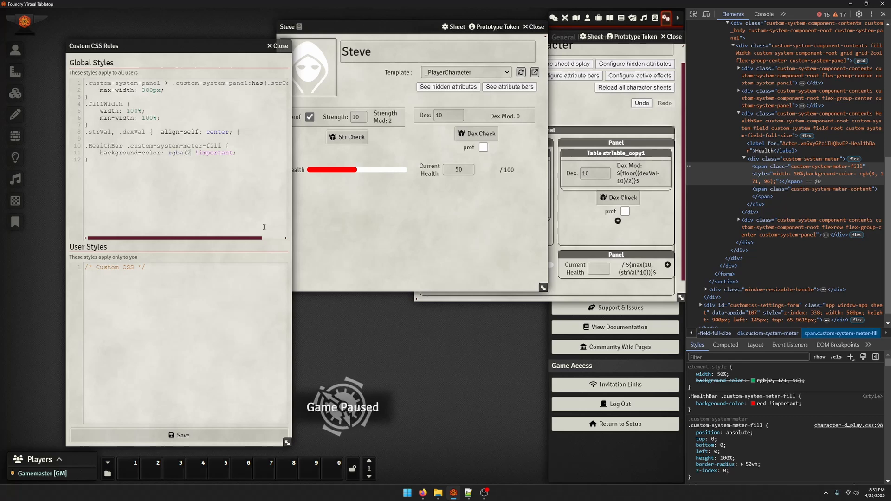
{"action": "key", "text": "BackSpace"}
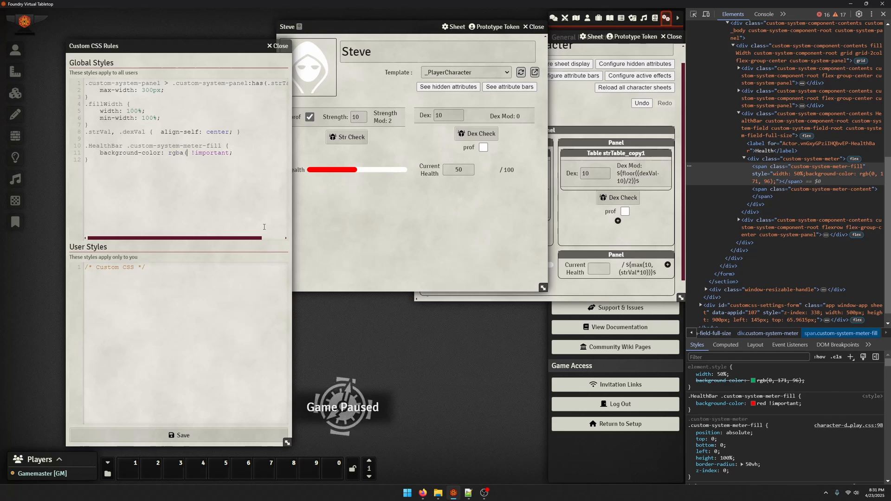
{"action": "type", "text": "35, 100, "}
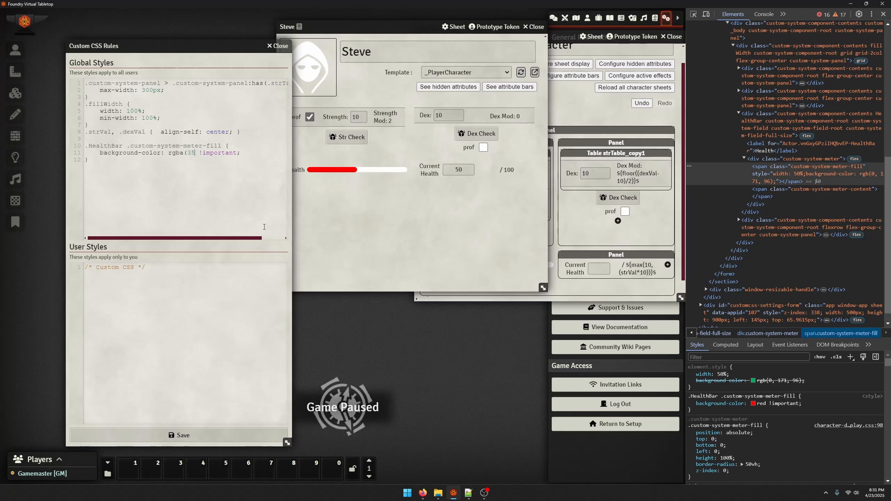
{"action": "type", "text": "35, 1)"}
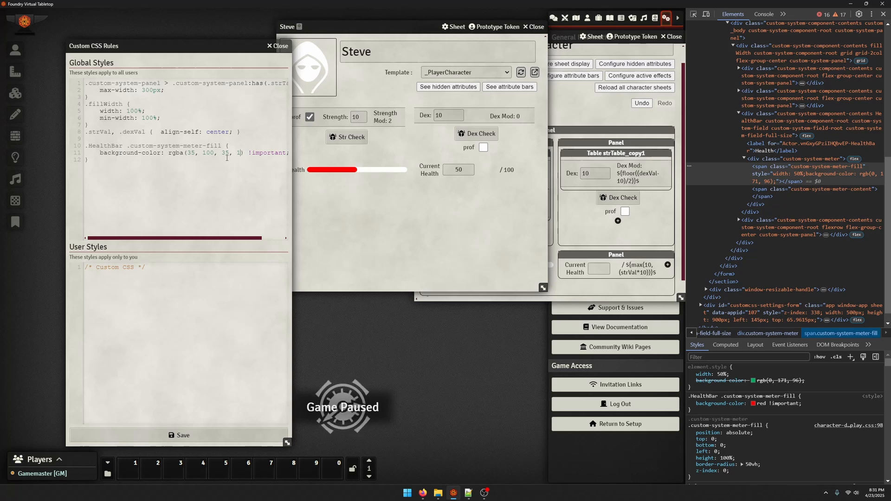
Drop the alpha value so the meter fill colour reads rgb(35, 100, 35), save the styles and bring the character sheet forward
{"action": "key", "text": "BackSpace"}
{"action": "key", "text": "BackSpace"}
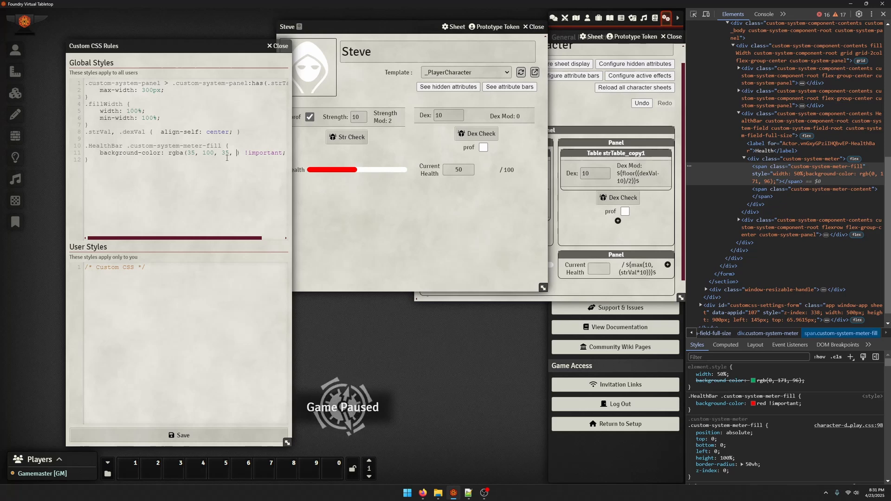
{"action": "type", "text": "3"}
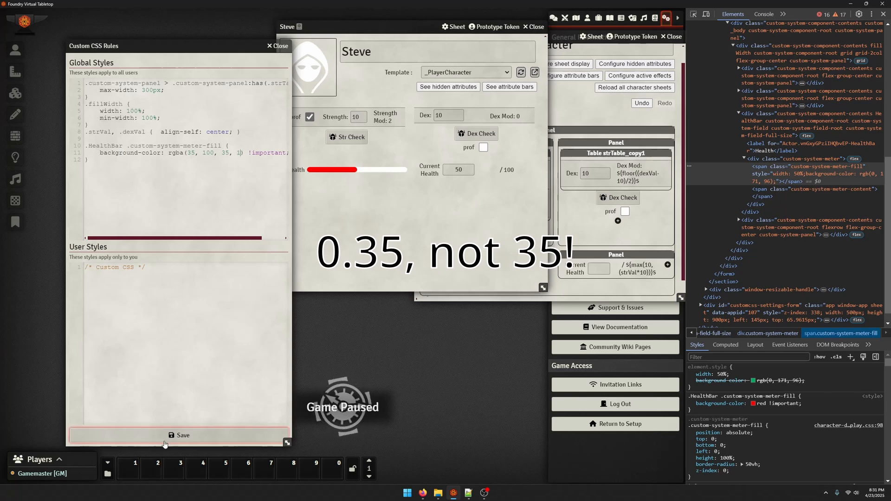
{"action": "key", "text": "BackSpace"}
{"action": "key", "text": "BackSpace"}
{"action": "key", "text": "BackSpace"}
{"action": "key", "text": "Left"}
{"action": "key", "text": "Left"}
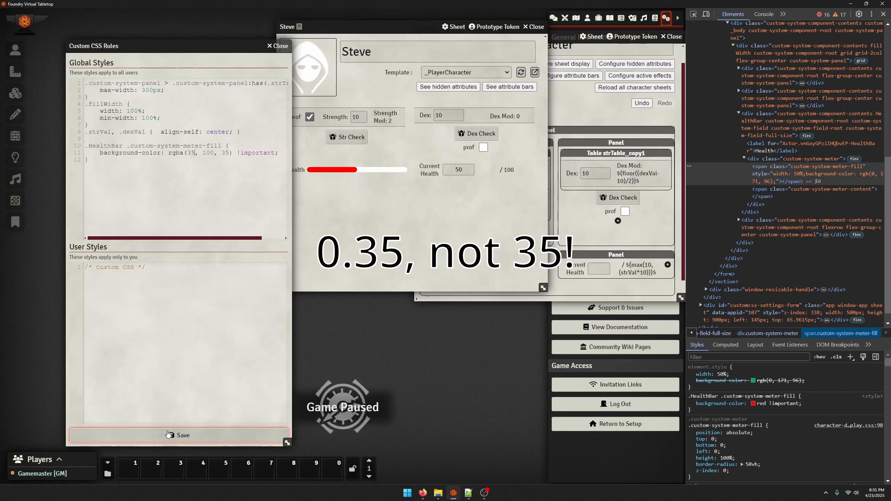
{"action": "key", "text": "BackSpace"}
{"action": "left_click", "coordinate": [168, 434]}
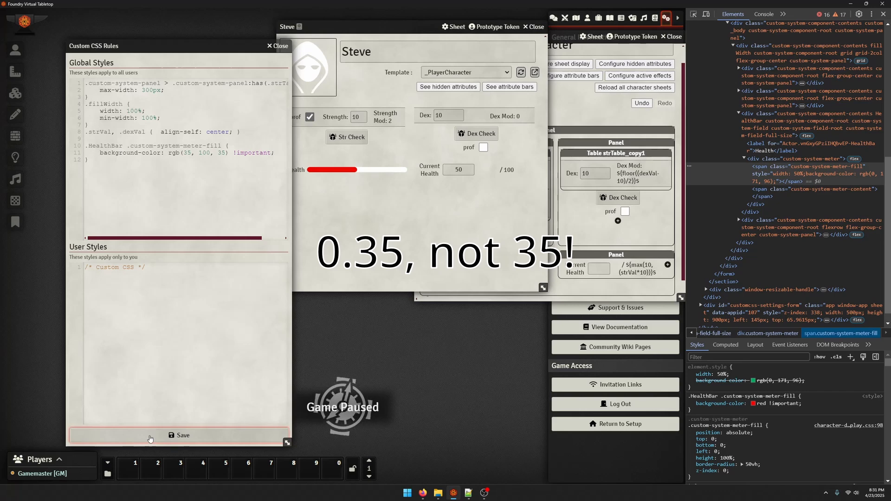
{"action": "left_click", "coordinate": [404, 224]}
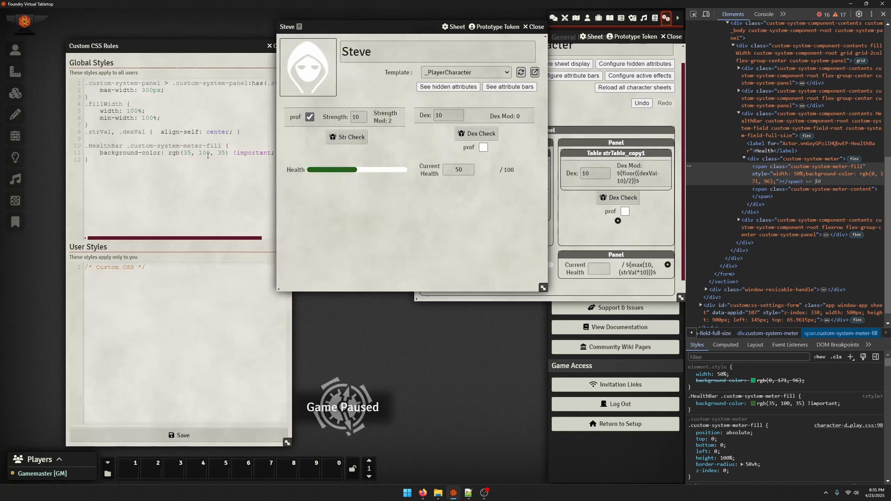
Set the red component of the meter fill colour to 255 and save the styles
{"action": "left_click", "coordinate": [190, 152]}
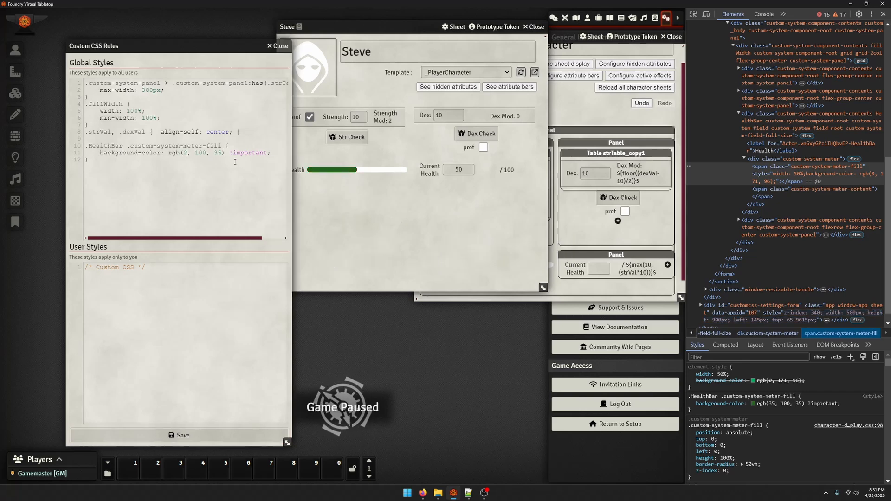
{"action": "key", "text": "BackSpace"}
{"action": "key", "text": "BackSpace"}
{"action": "type", "text": "255"}
{"action": "left_click", "coordinate": [202, 432]}
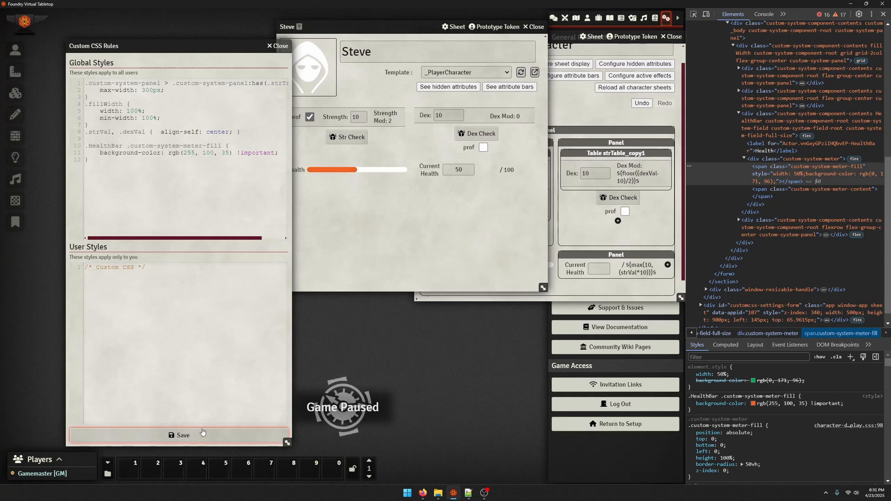
Set the green component of the meter fill colour to 35, save the styles and bring the character sheet forward
{"action": "double_click", "coordinate": [208, 153]}
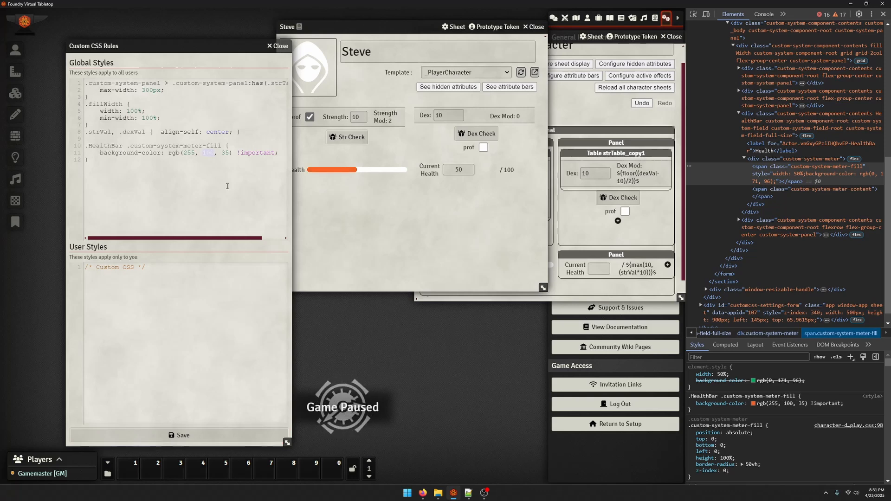
{"action": "type", "text": "35"}
{"action": "left_click", "coordinate": [152, 436]}
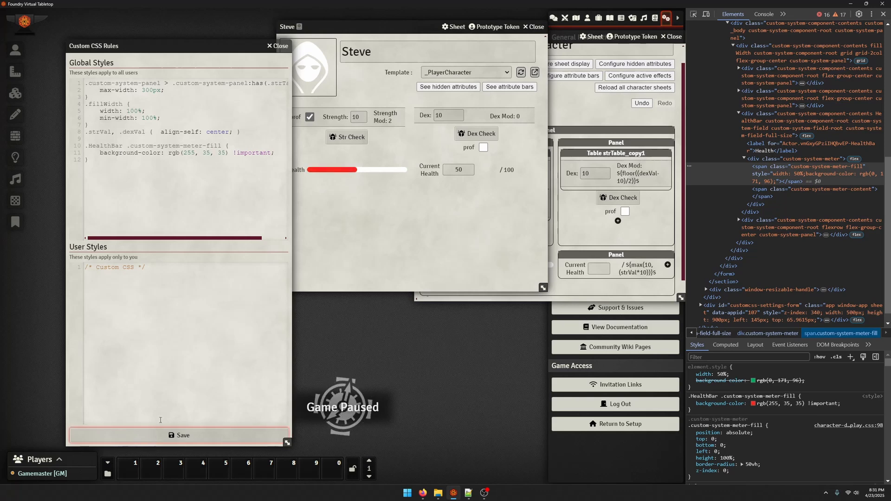
{"action": "left_click", "coordinate": [355, 186]}
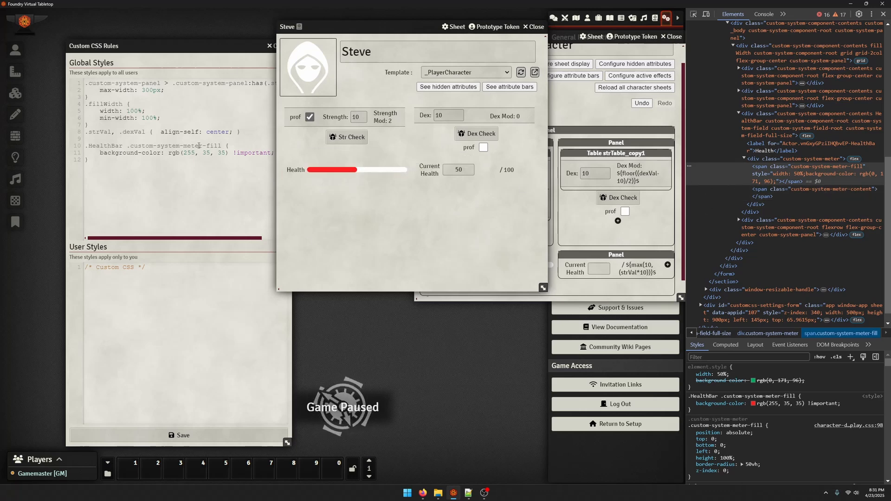
{"action": "left_click", "coordinate": [162, 154]}
{"action": "left_click", "coordinate": [336, 211]}
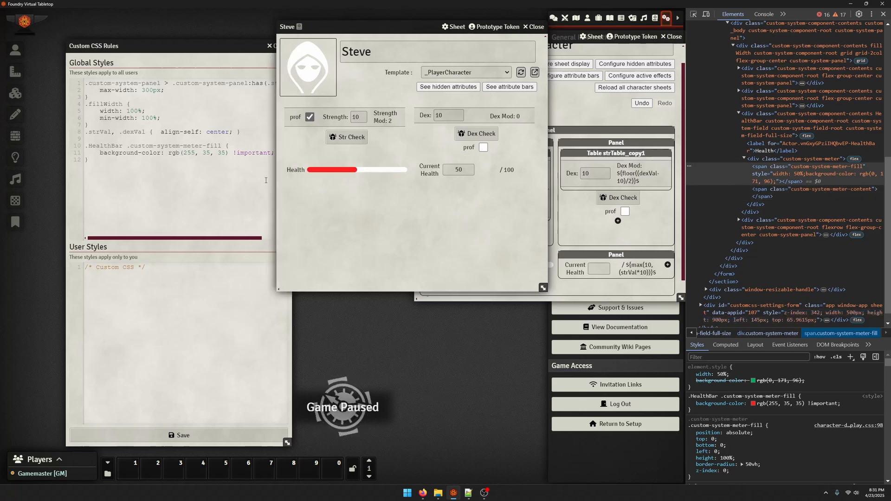
{"action": "left_click", "coordinate": [213, 163]}
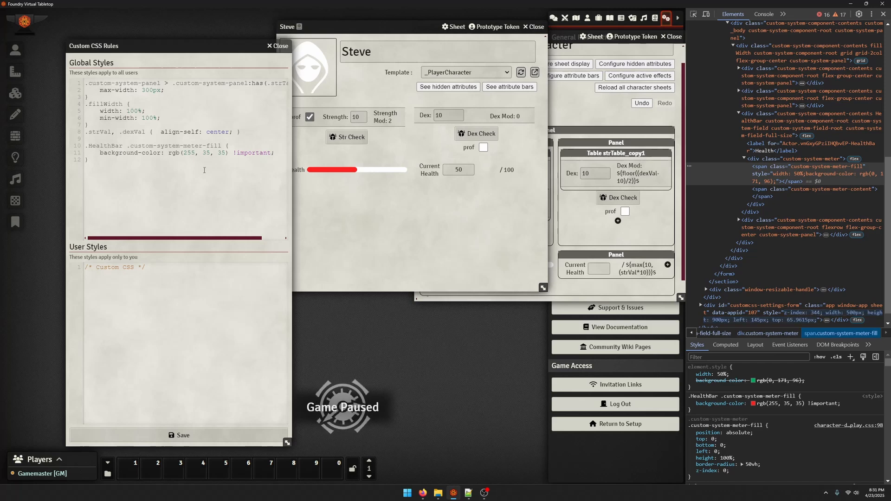
Copy the custom-system-meter class name from the inspected div and add an empty global CSS rule targeting it within HealthBar
{"action": "left_click", "coordinate": [789, 159]}
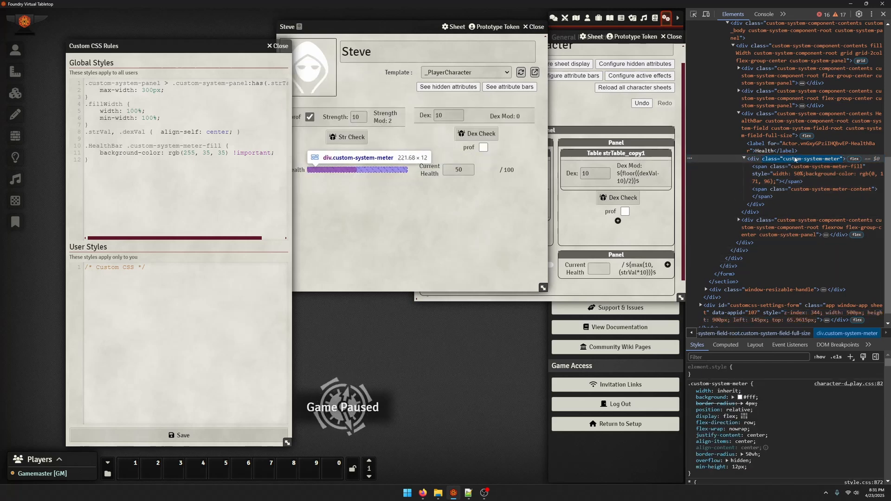
{"action": "left_click_drag", "start_coordinate": [783, 159], "coordinate": [840, 160]}
{"action": "key", "text": "ctrl+c"}
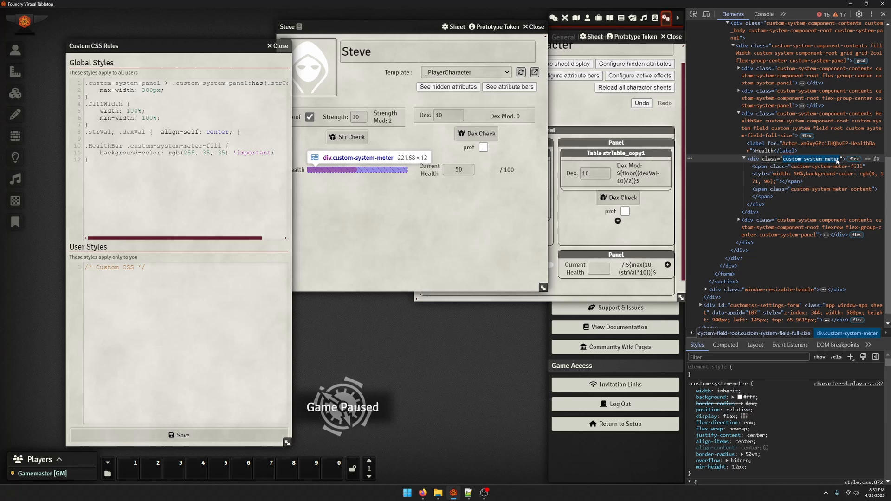
{"action": "left_click", "coordinate": [279, 157]}
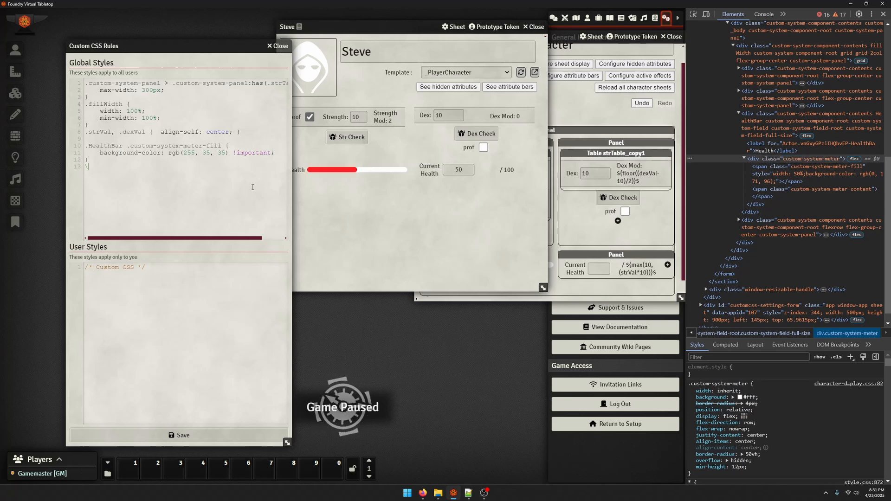
{"action": "type", "text": ".H"}
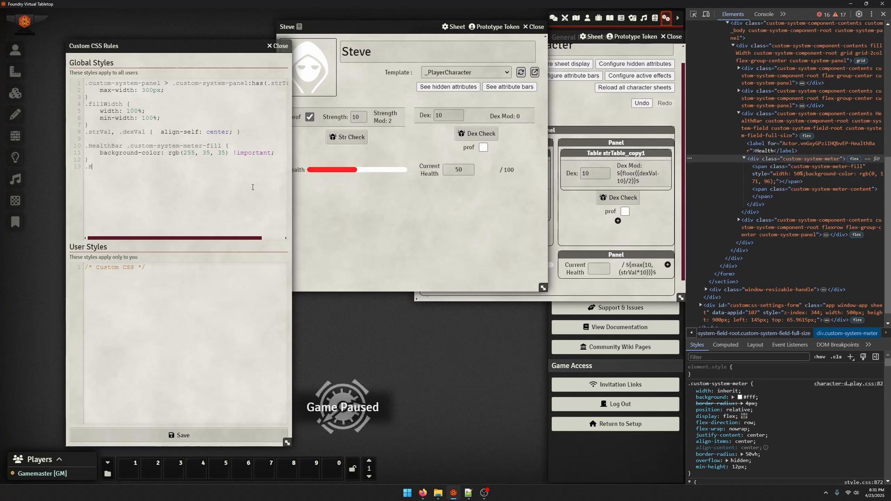
{"action": "type", "text": "ealthBar."}
{"action": "key", "text": "ctrl+v"}
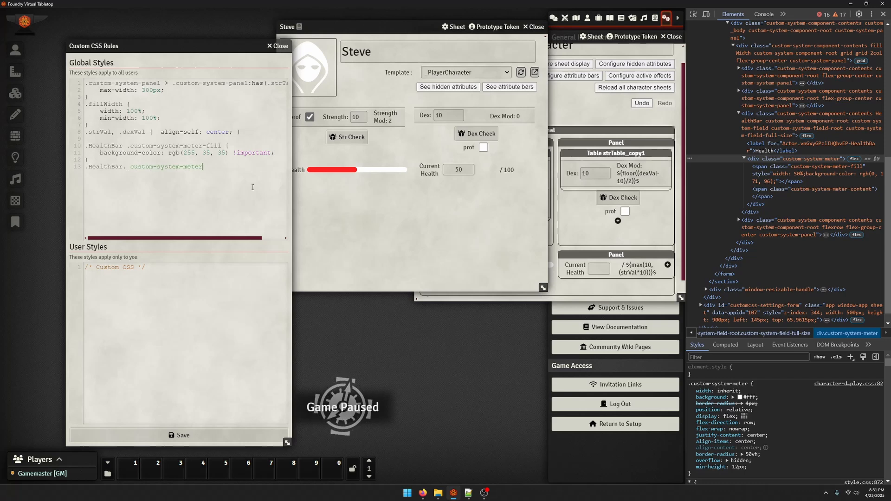
{"action": "key", "text": "ctrl+z"}
{"action": "type", "text": ".HealthBar. ."}
{"action": "key", "text": "ctrl+v"}
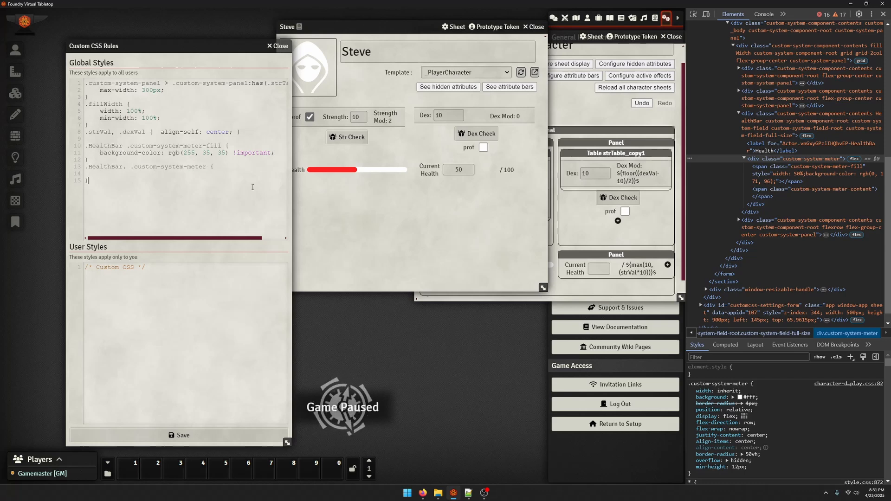
Give the .HealthBar .custom-system-meter rule a min-height and max-height of 6px !important and save the styles
{"action": "key", "text": "Tab"}
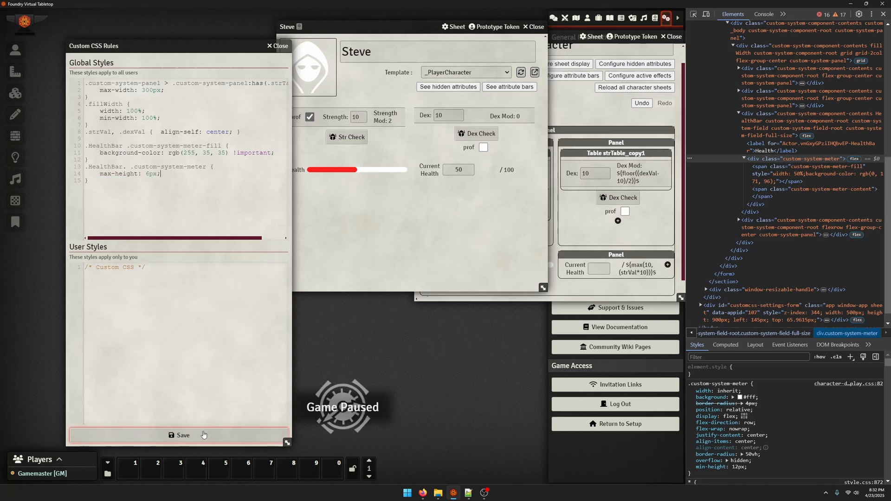
{"action": "left_click", "coordinate": [203, 435]}
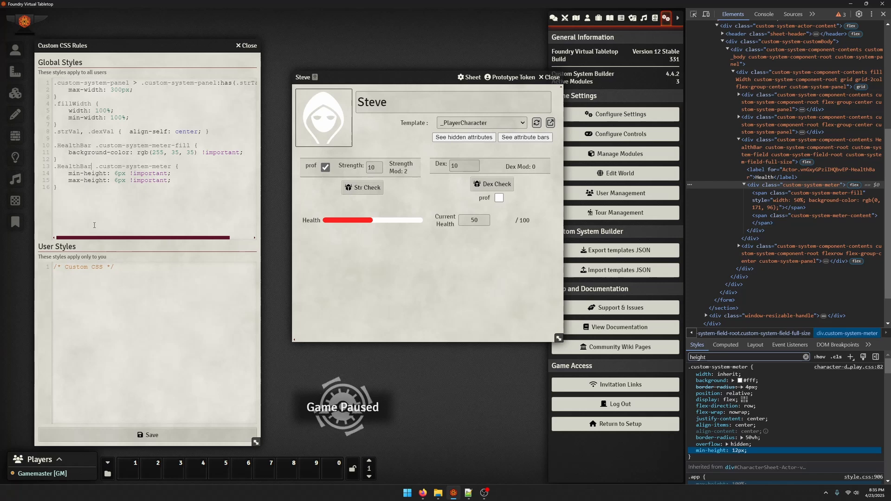
{"action": "left_click", "coordinate": [136, 434]}
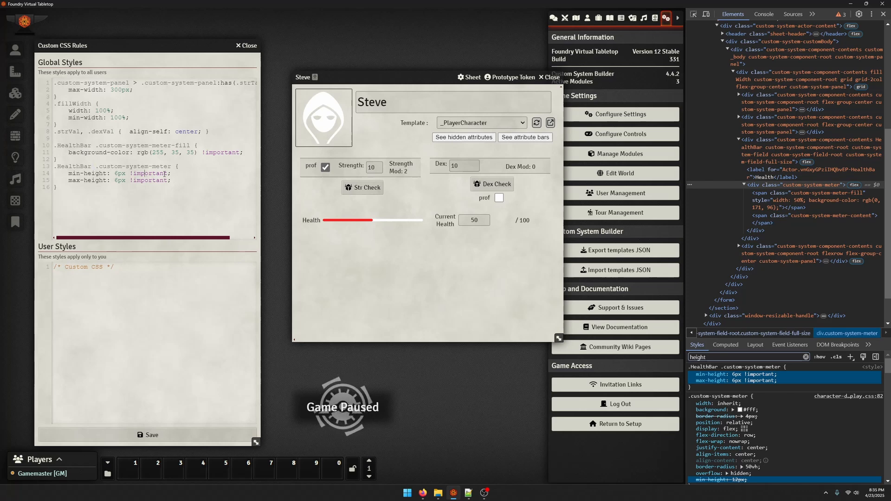
Delete the min-height line from the .HealthBar .custom-system-meter rule and save the styles
{"action": "left_click_drag", "start_coordinate": [194, 175], "coordinate": [41, 177]}
{"action": "key", "text": "BackSpace"}
{"action": "key", "text": "BackSpace"}
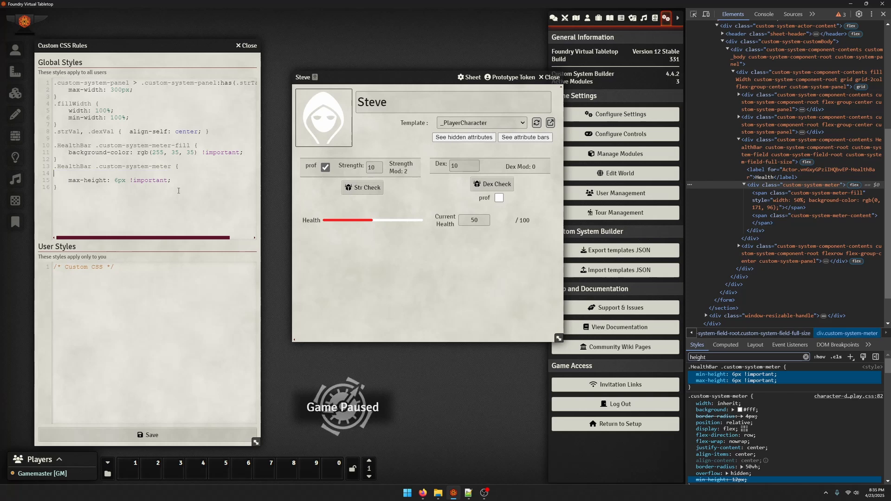
{"action": "left_click", "coordinate": [132, 435]}
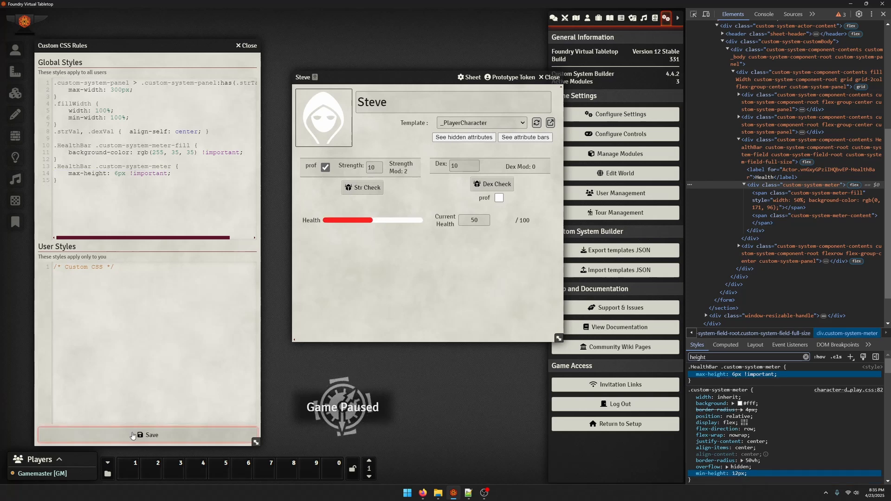
Undo the deletion of the min-height line and save the styles again
{"action": "left_click", "coordinate": [163, 189]}
{"action": "key", "text": "ctrl+z"}
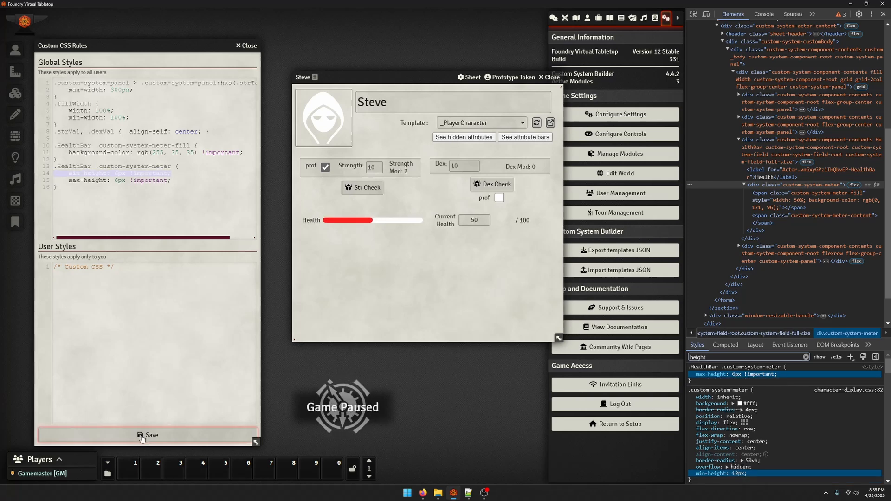
{"action": "left_click", "coordinate": [141, 436]}
{"action": "key", "text": "ctrl+z"}
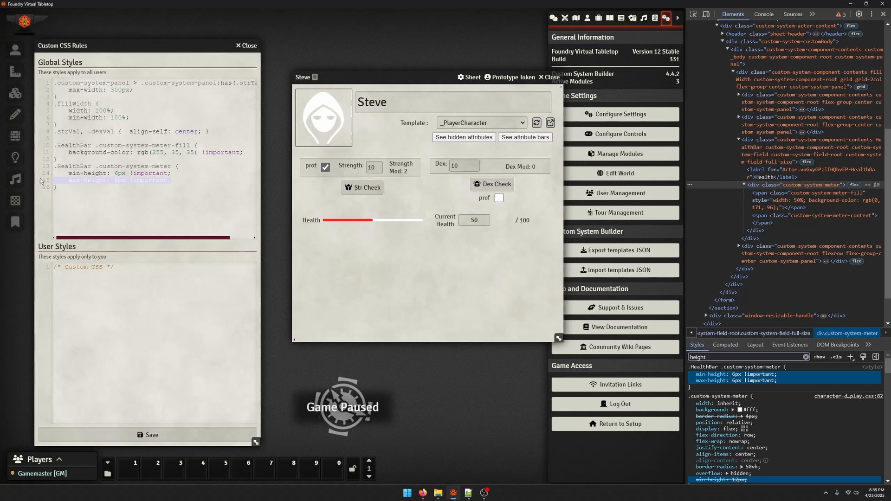
Remove the max-height line from the .HealthBar .custom-system-meter rule and save the styles
{"action": "left_click", "coordinate": [157, 434]}
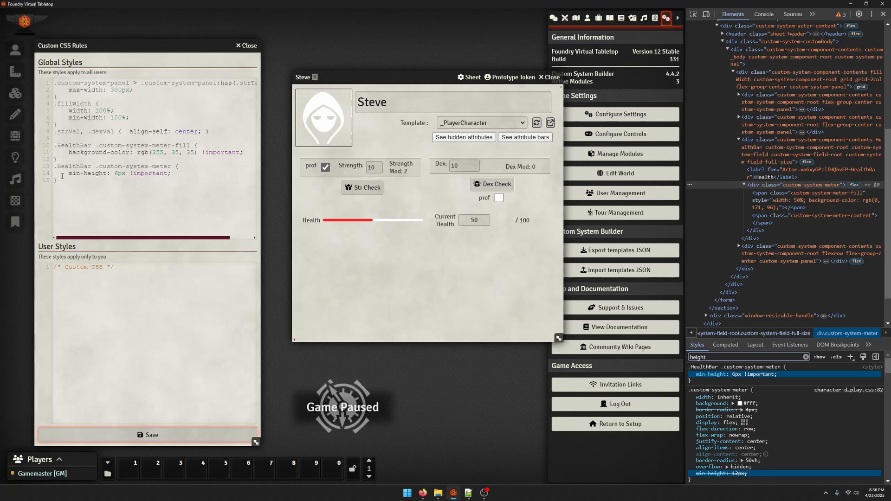
{"action": "left_click_drag", "start_coordinate": [67, 175], "coordinate": [222, 173]}
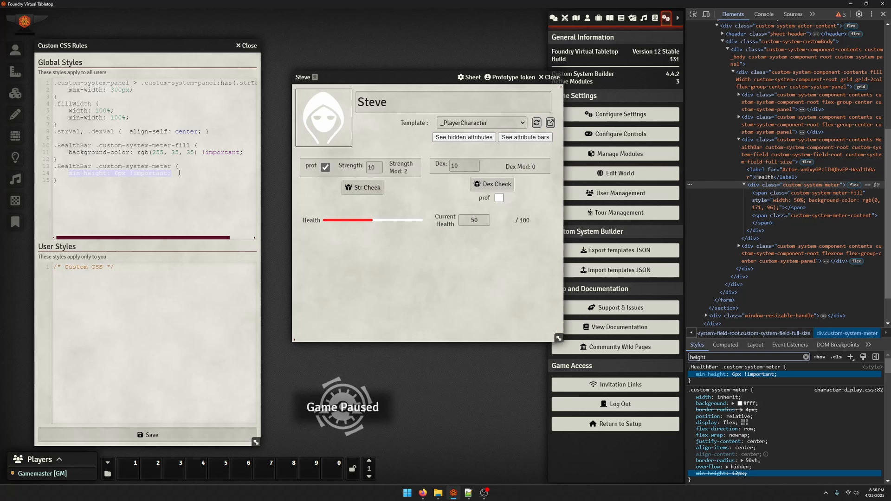
{"action": "left_click_drag", "start_coordinate": [68, 152], "coordinate": [247, 156]}
{"action": "left_click", "coordinate": [237, 200]}
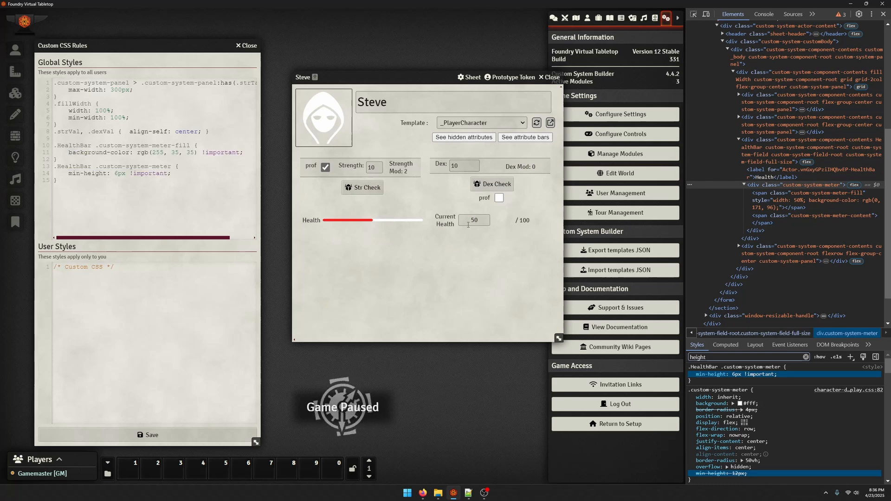
Set the character's current health to 75 and close the developer tools
{"action": "double_click", "coordinate": [474, 220]}
{"action": "type", "text": "75"}
{"action": "key", "text": "Return"}
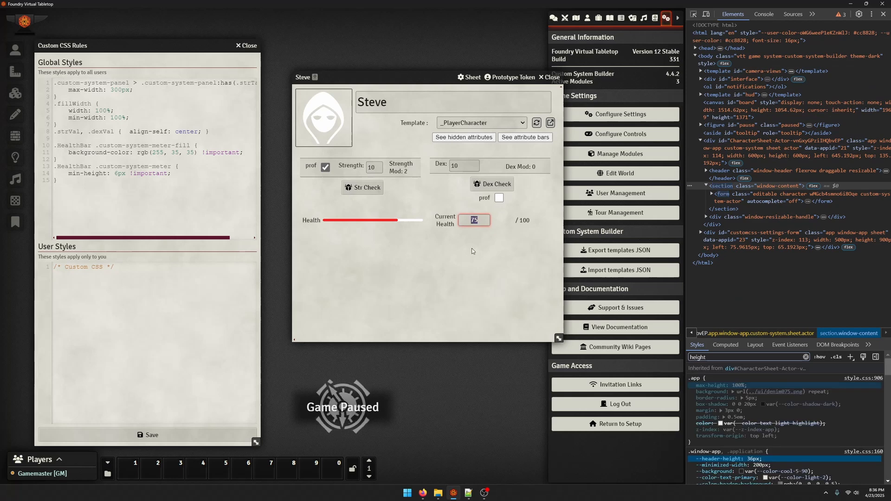
{"action": "left_click", "coordinate": [883, 16]}
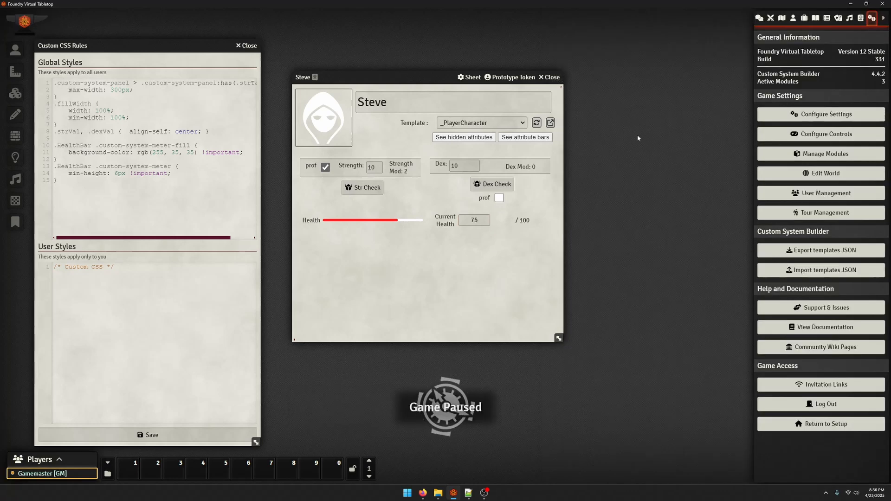
Open the _PlayerCharacter template, place it beside the character sheet and enlarge its window to show the whole layout
{"action": "left_click", "coordinate": [793, 19]}
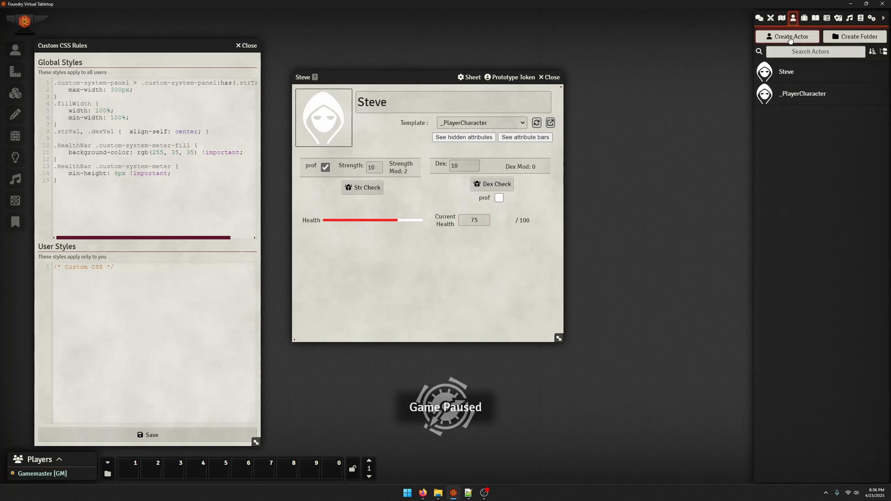
{"action": "left_click", "coordinate": [807, 93]}
{"action": "left_click_drag", "start_coordinate": [425, 119], "coordinate": [632, 77]}
{"action": "left_click_drag", "start_coordinate": [355, 77], "coordinate": [258, 70]}
{"action": "left_click_drag", "start_coordinate": [594, 76], "coordinate": [548, 62]}
{"action": "left_click_drag", "start_coordinate": [737, 323], "coordinate": [759, 389]}
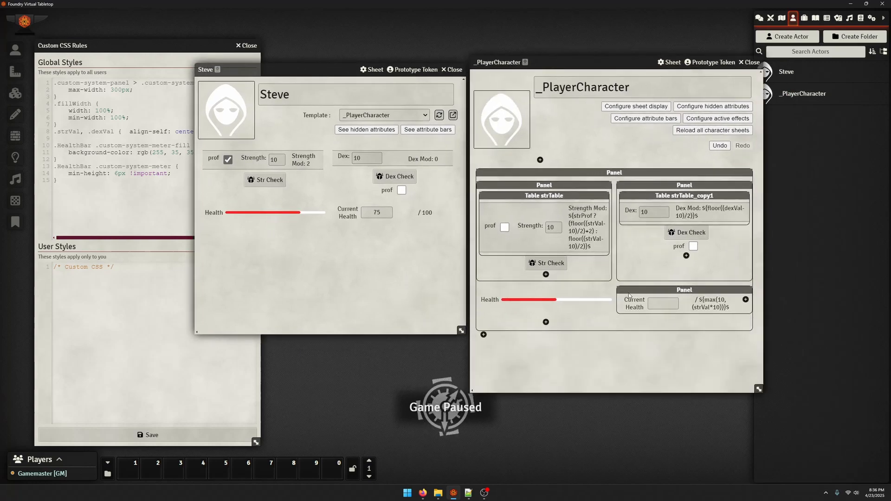
Add a new Dropdown component to the template's main panel, below the Health bar
{"action": "left_click", "coordinate": [546, 323]}
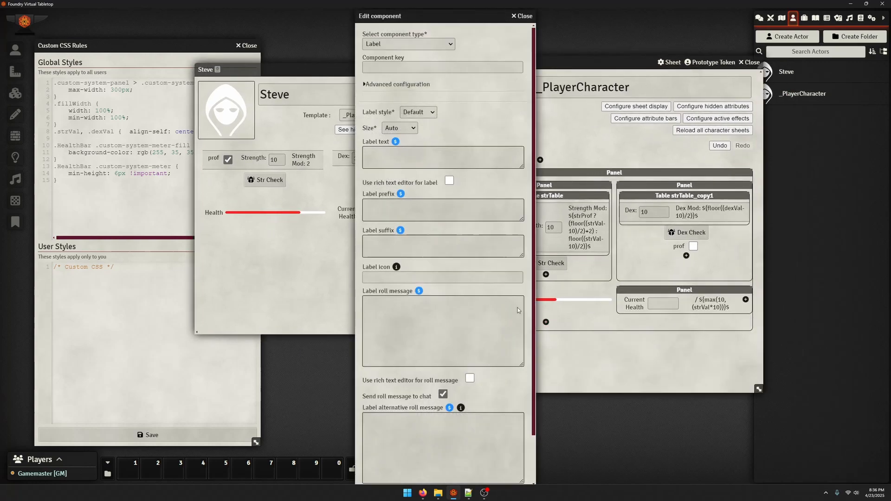
{"action": "left_click", "coordinate": [379, 43]}
{"action": "left_click", "coordinate": [406, 111]}
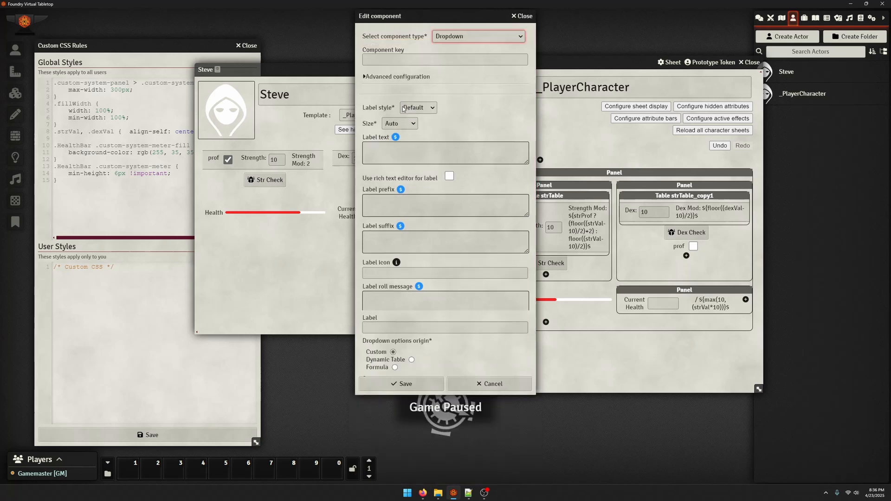
{"action": "left_click", "coordinate": [502, 186]}
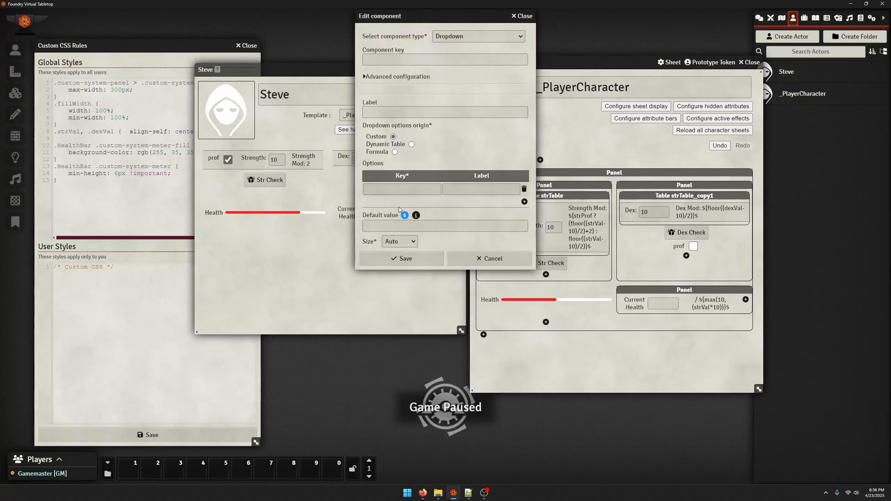
Define the dropdown's first option with key 1 and label Barbarian
{"action": "left_click", "coordinate": [401, 190]}
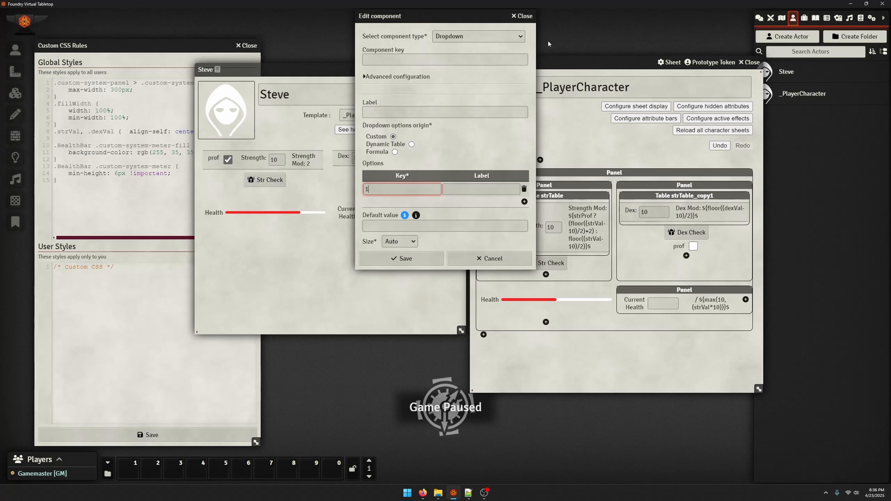
{"action": "key", "text": "Tab"}
{"action": "type", "text": "B"}
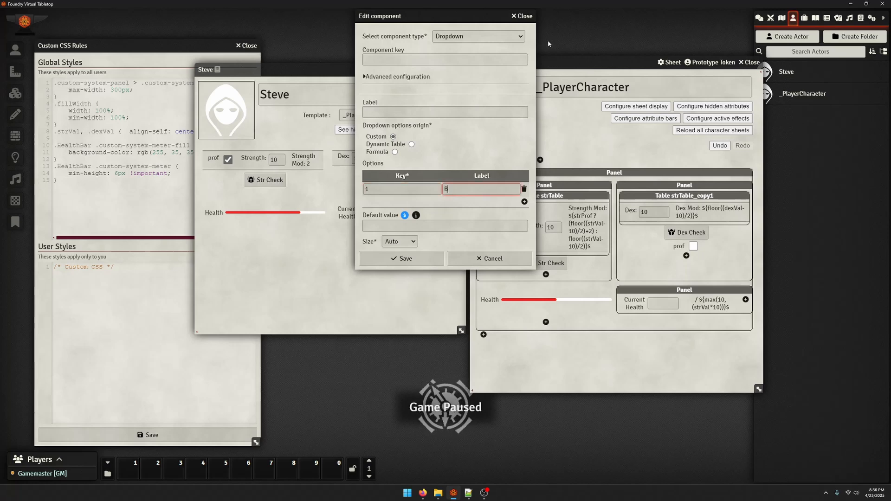
{"action": "type", "text": "arbarian"}
{"action": "key", "text": "Tab"}
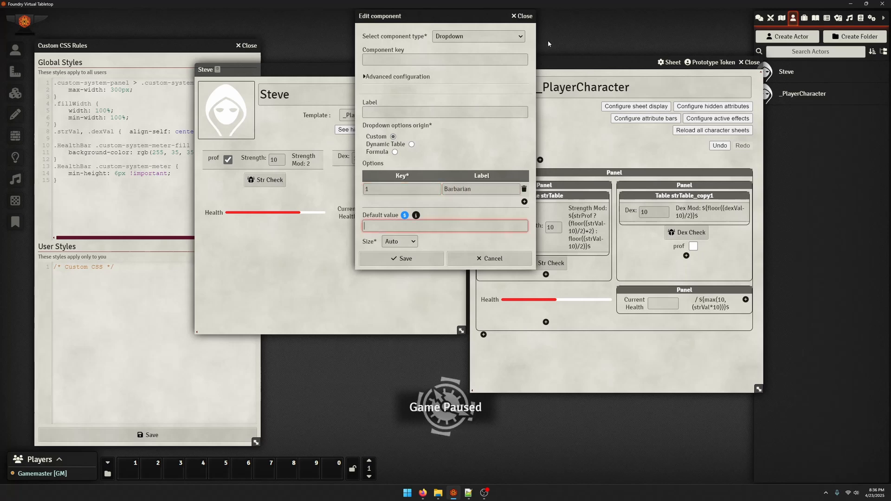
Add two more dropdown options: key 2 labelled Fighter and key 3 labelled Monk
{"action": "left_click", "coordinate": [524, 201]}
{"action": "left_click", "coordinate": [413, 205]}
{"action": "type", "text": "2"}
{"action": "left_click", "coordinate": [470, 205]}
{"action": "type", "text": "Fig"}
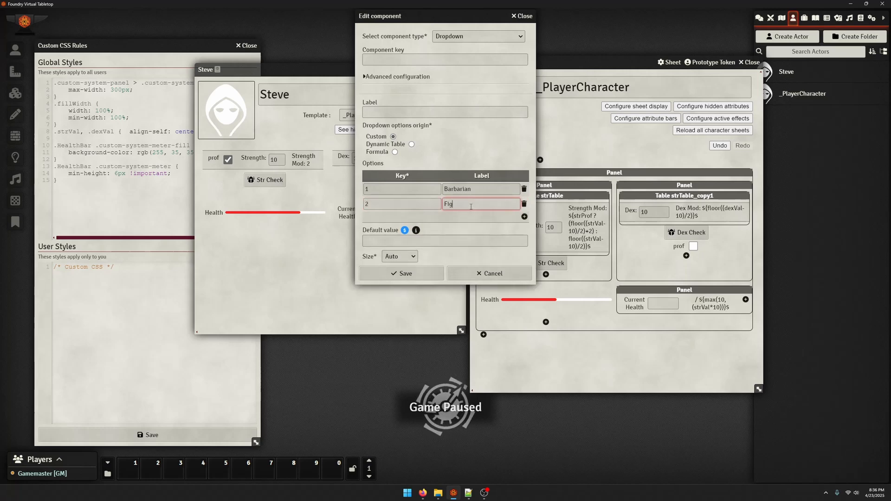
{"action": "type", "text": "hter"}
{"action": "left_click", "coordinate": [524, 216]}
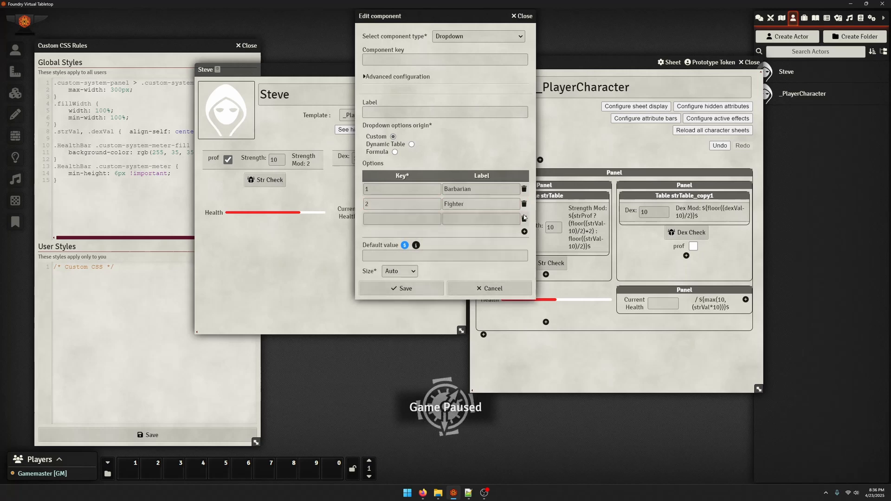
{"action": "type", "text": "3"}
{"action": "key", "text": "Tab"}
{"action": "type", "text": "Monk"}
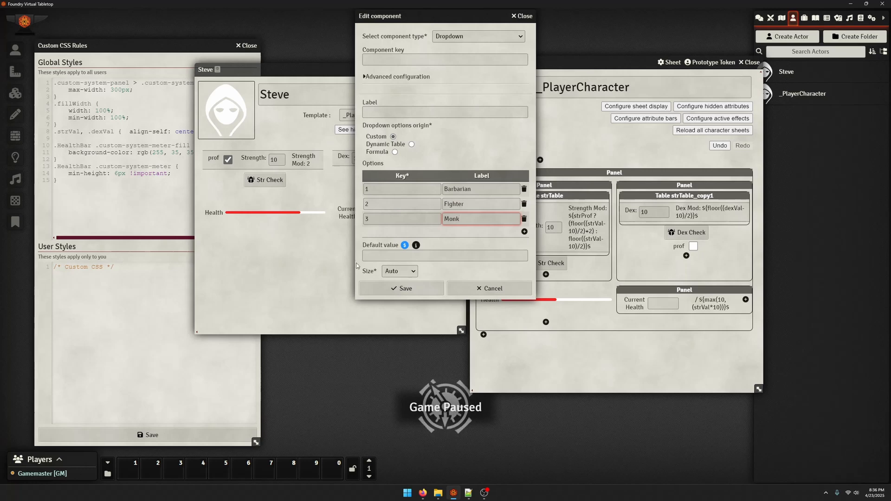
Give the dropdown default value 1, label Class and component key classSelector, and save the component
{"action": "left_click", "coordinate": [395, 256]}
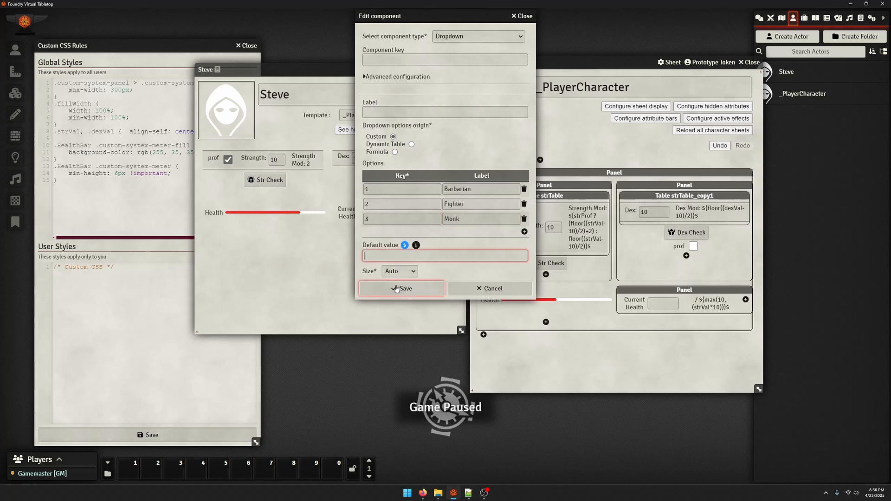
{"action": "type", "text": "1"}
{"action": "left_click", "coordinate": [373, 112]}
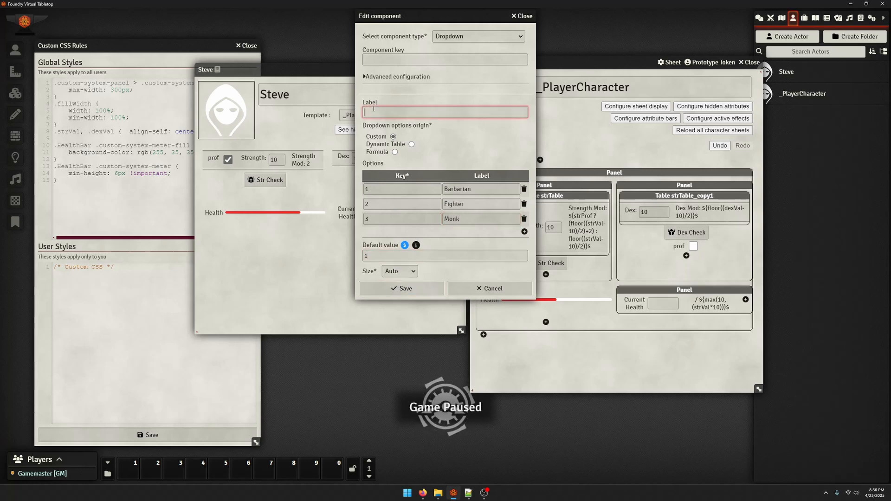
{"action": "type", "text": "Class"}
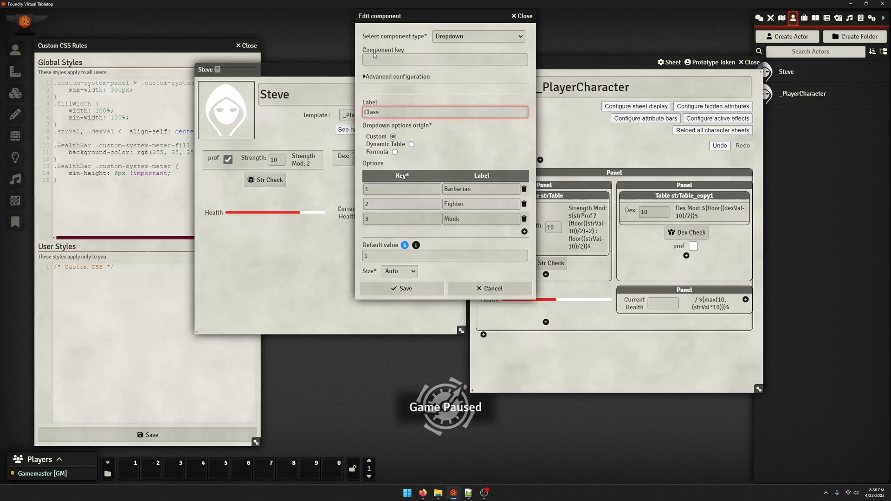
{"action": "left_click", "coordinate": [373, 55]}
{"action": "type", "text": "clas"}
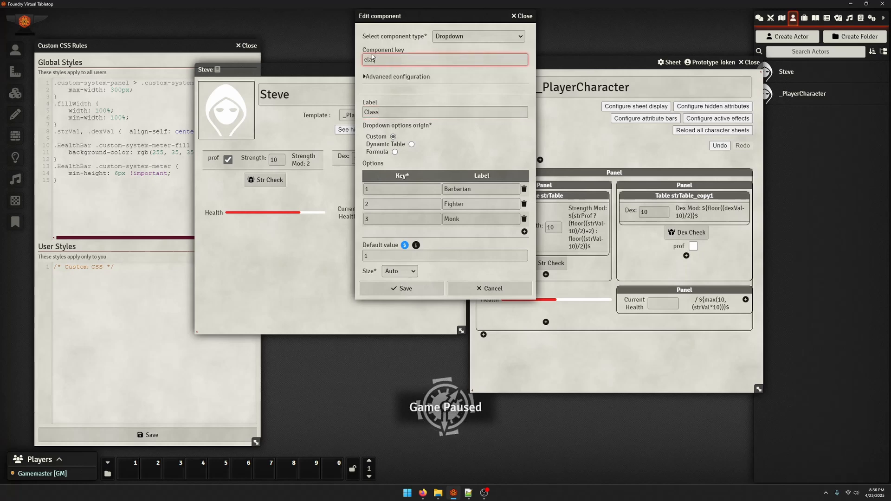
{"action": "type", "text": "sSelector"}
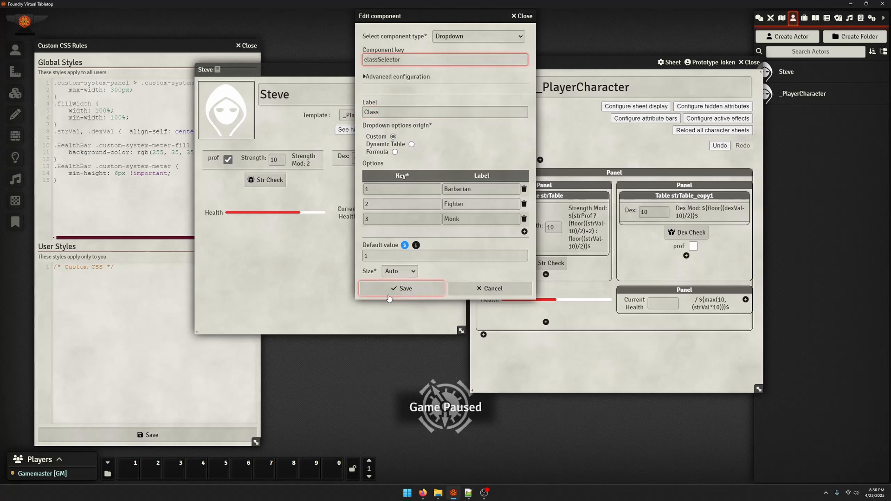
{"action": "left_click", "coordinate": [366, 284]}
Reload the character sheet from its template and test the Class dropdown by choosing Monk and then Barbarian again
{"action": "left_click", "coordinate": [439, 116]}
{"action": "left_click", "coordinate": [283, 233]}
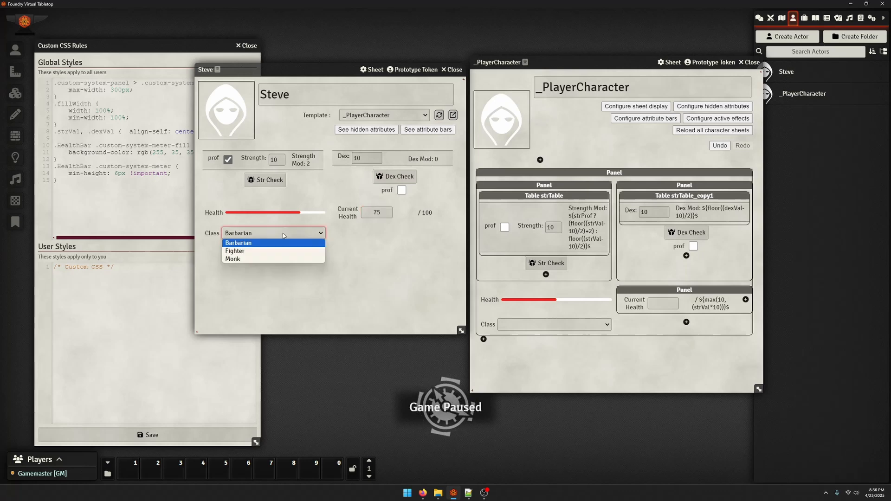
{"action": "left_click", "coordinate": [272, 259]}
{"action": "left_click", "coordinate": [271, 233]}
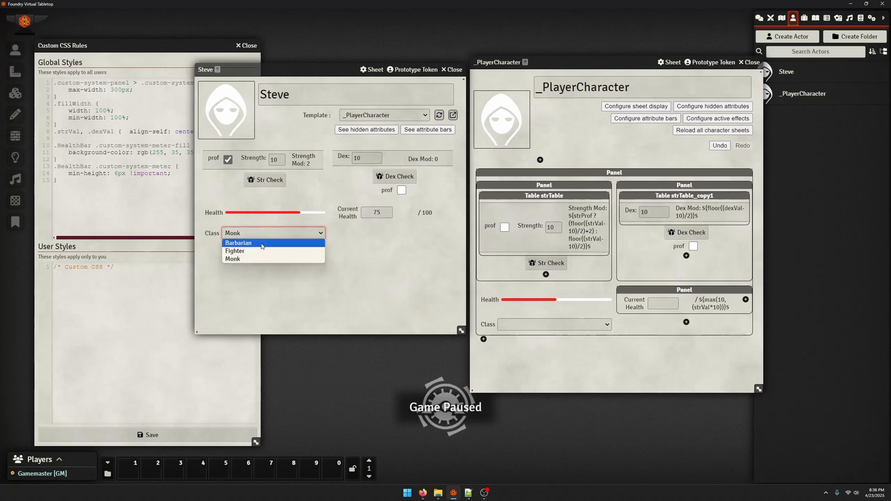
{"action": "left_click", "coordinate": [250, 243]}
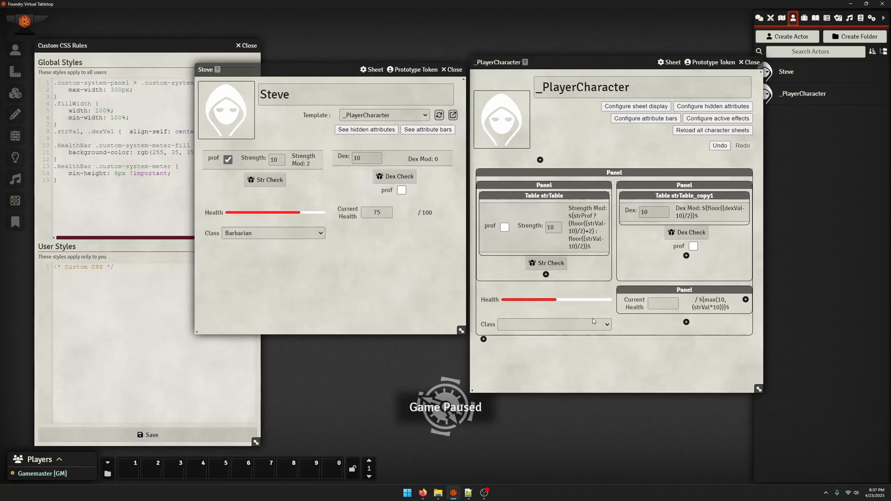
Clear the Class dropdown's default value, reload the character sheet, and try the blank option before choosing Barbarian again
{"action": "left_click", "coordinate": [494, 329]}
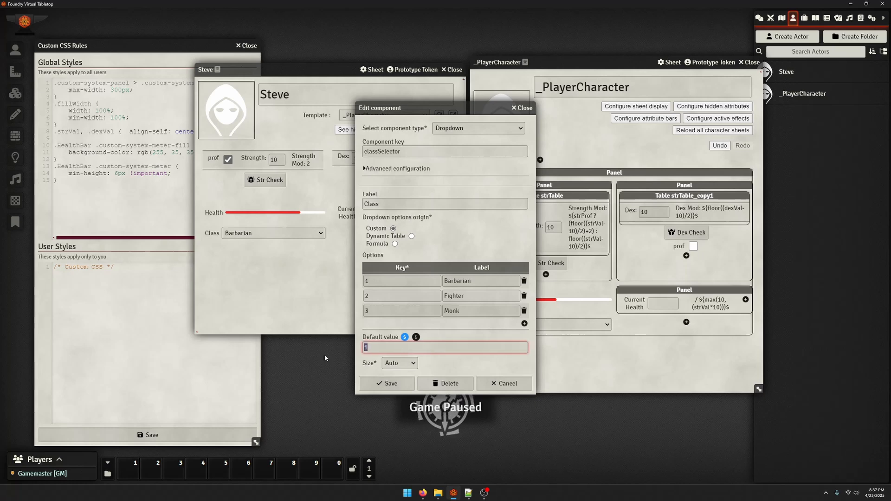
{"action": "left_click", "coordinate": [376, 383]}
{"action": "left_click", "coordinate": [439, 117]}
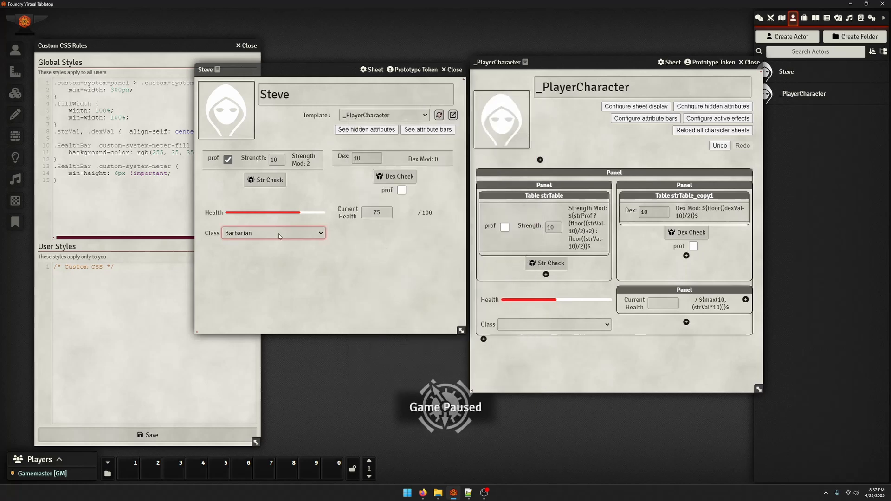
{"action": "left_click", "coordinate": [277, 233]}
{"action": "left_click", "coordinate": [278, 242]}
{"action": "left_click", "coordinate": [279, 233]}
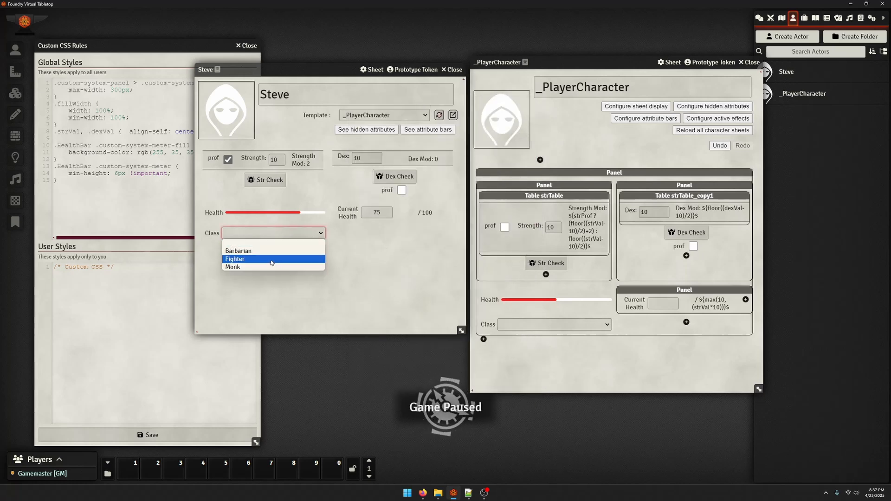
{"action": "left_click", "coordinate": [269, 250]}
Set the Class dropdown's default value to 1 again, save the component and reload the character sheet
{"action": "left_click", "coordinate": [554, 330]}
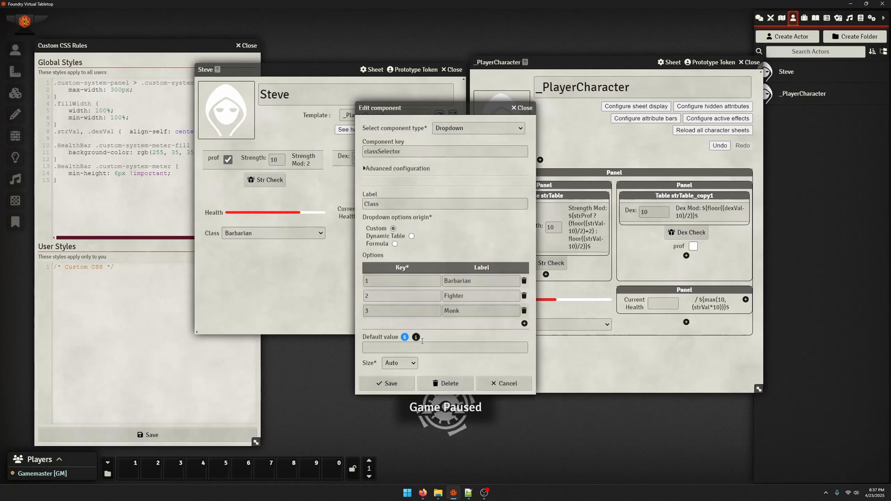
{"action": "left_click", "coordinate": [413, 348]}
{"action": "type", "text": "1"}
{"action": "left_click", "coordinate": [396, 384]}
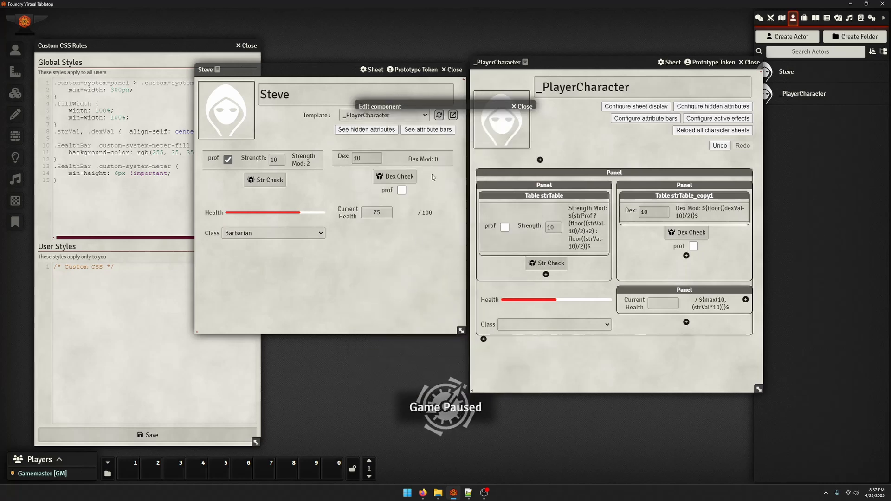
{"action": "left_click", "coordinate": [439, 115]}
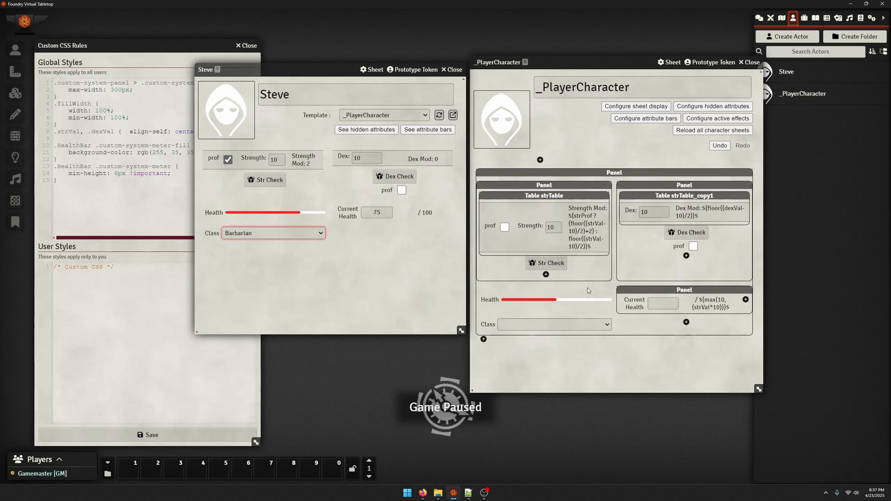
Check the strength modifier's formula, add a label with text ${classSelector}$ beside the Class dropdown, and reload the character sheet
{"action": "left_click", "coordinate": [585, 229]}
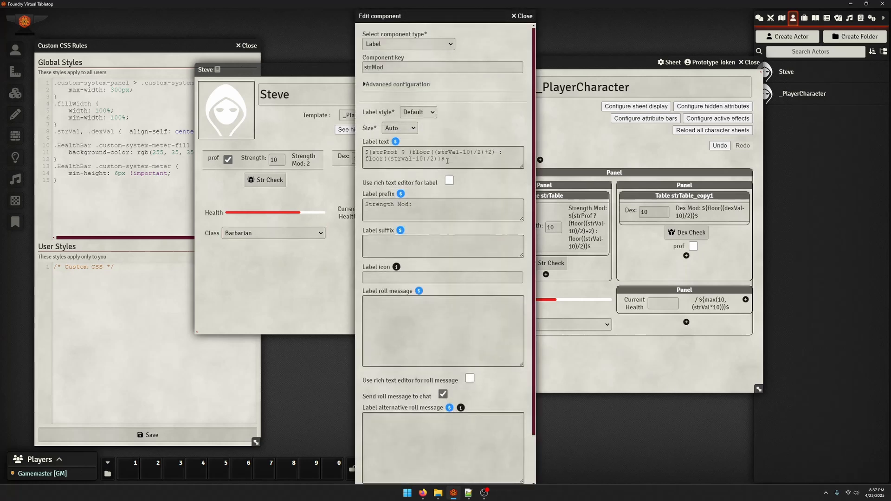
{"action": "left_click", "coordinate": [523, 16]}
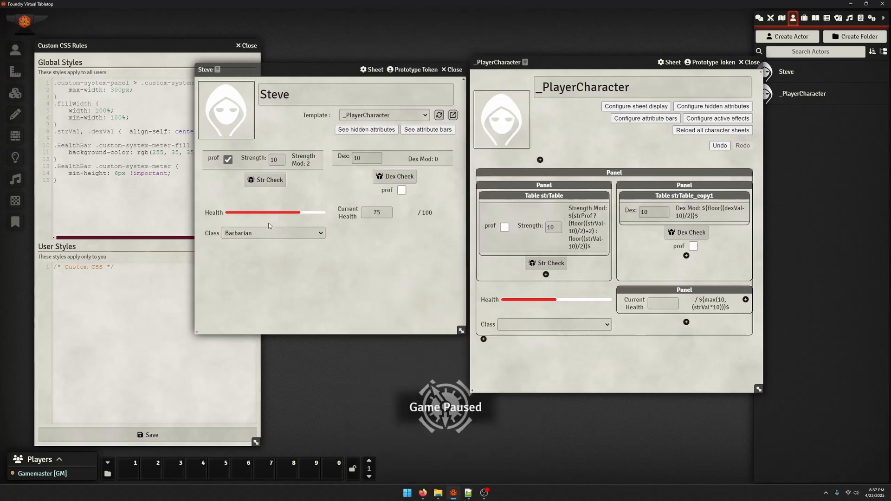
{"action": "left_click", "coordinate": [686, 322]}
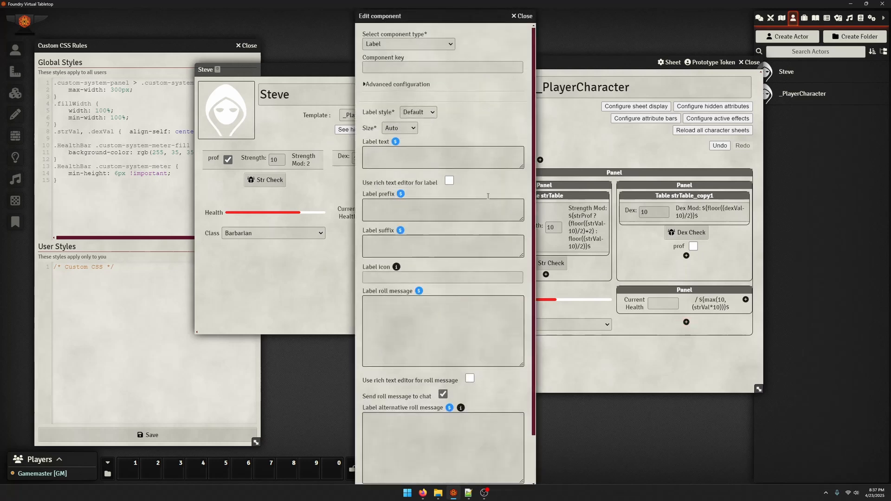
{"action": "left_click", "coordinate": [481, 156]}
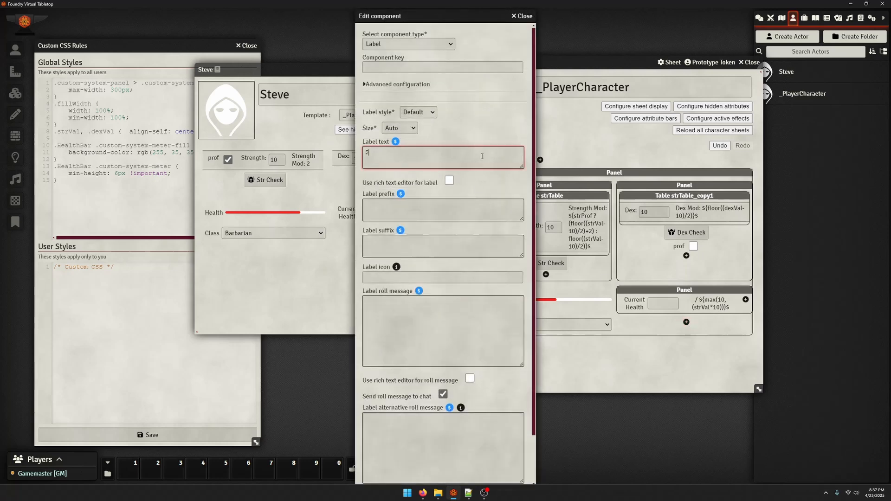
{"action": "type", "text": "${classSelector}$"}
{"action": "scroll", "coordinate": [394, 418], "scroll_direction": "down", "scroll_amount": 2}
{"action": "left_click", "coordinate": [395, 469]}
{"action": "left_click", "coordinate": [441, 119]}
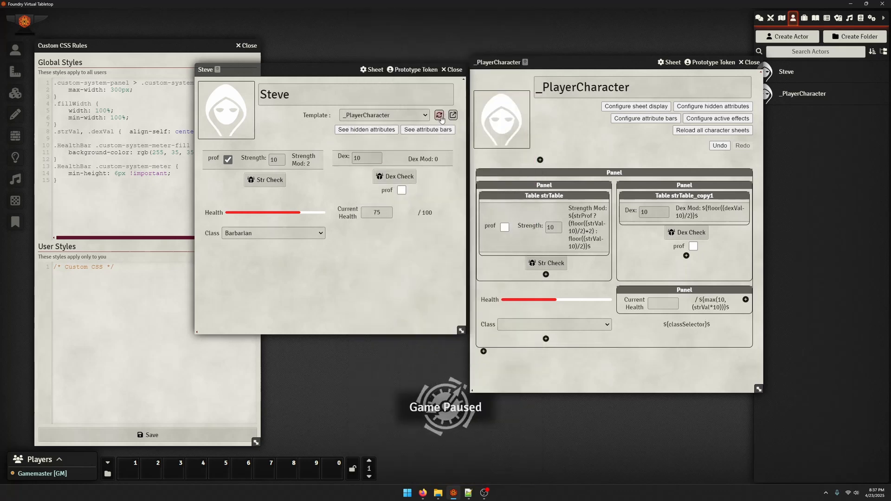
Put classSelector in single quotes in the label's text so it reads ${'classSelector'}$, and save the component
{"action": "left_click", "coordinate": [692, 325]}
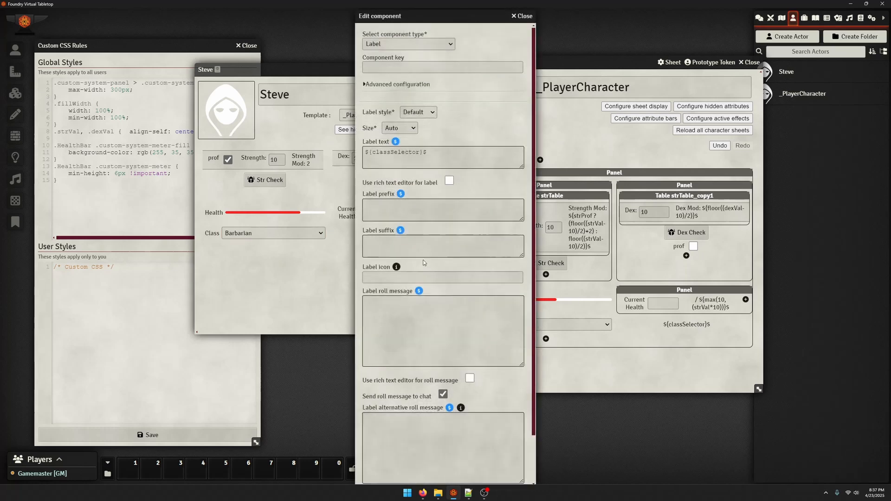
{"action": "left_click", "coordinate": [383, 160]}
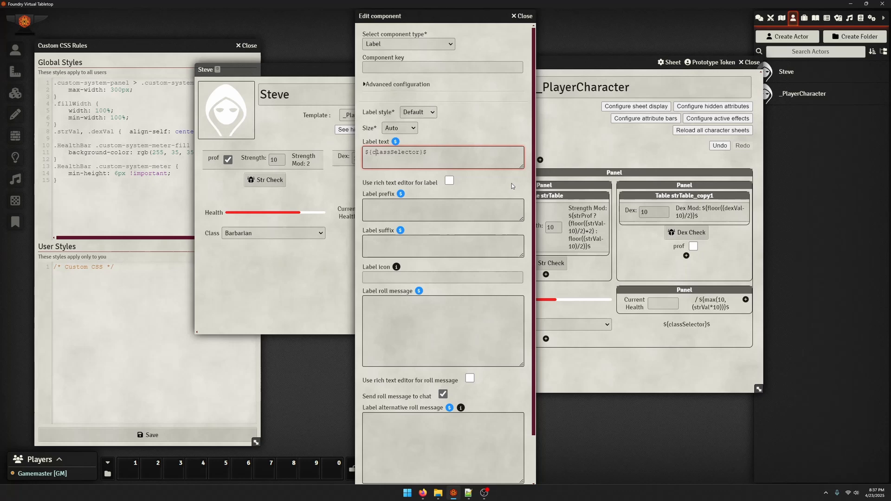
{"action": "type", "text": "'"}
{"action": "key", "text": "Right"}
{"action": "key", "text": "Right"}
{"action": "key", "text": "Right"}
{"action": "type", "text": "'"}
{"action": "scroll", "coordinate": [444, 278], "scroll_direction": "down", "scroll_amount": 1}
{"action": "left_click", "coordinate": [387, 476]}
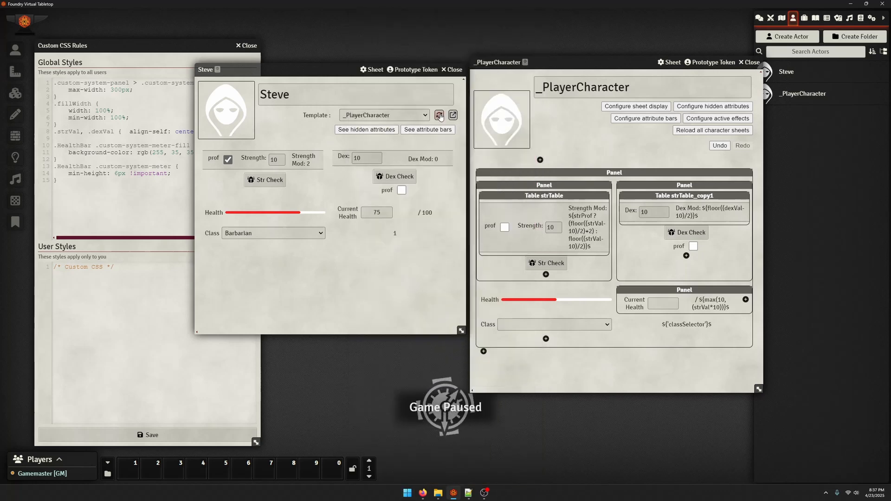
Change the label's text to the conditional formula ${classSelector == 1 ? 'barbarian' : ''}$
{"action": "left_click", "coordinate": [664, 322]}
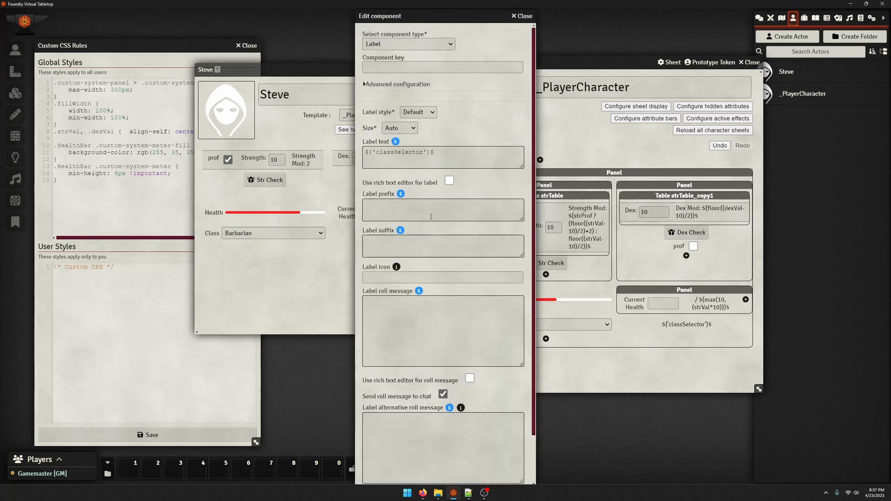
{"action": "left_click", "coordinate": [427, 154]}
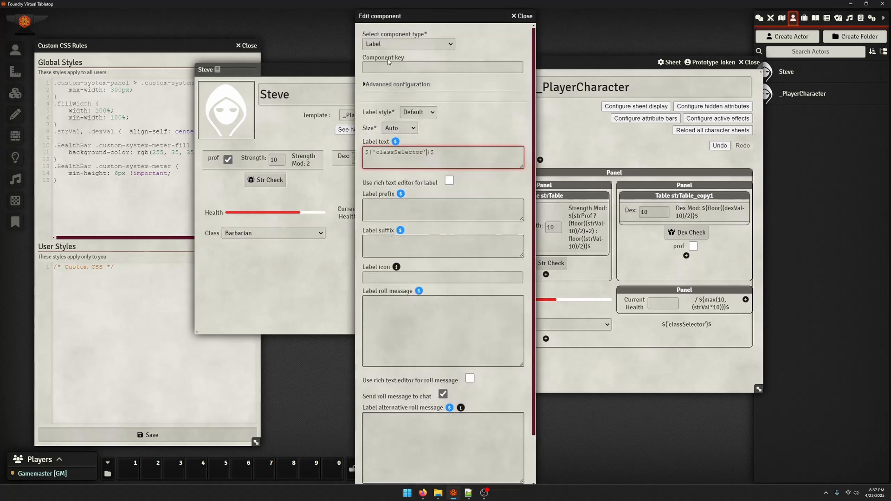
{"action": "left_click", "coordinate": [376, 152]}
{"action": "key", "text": "BackSpace"}
{"action": "scroll", "coordinate": [403, 432], "scroll_direction": "down", "scroll_amount": 2}
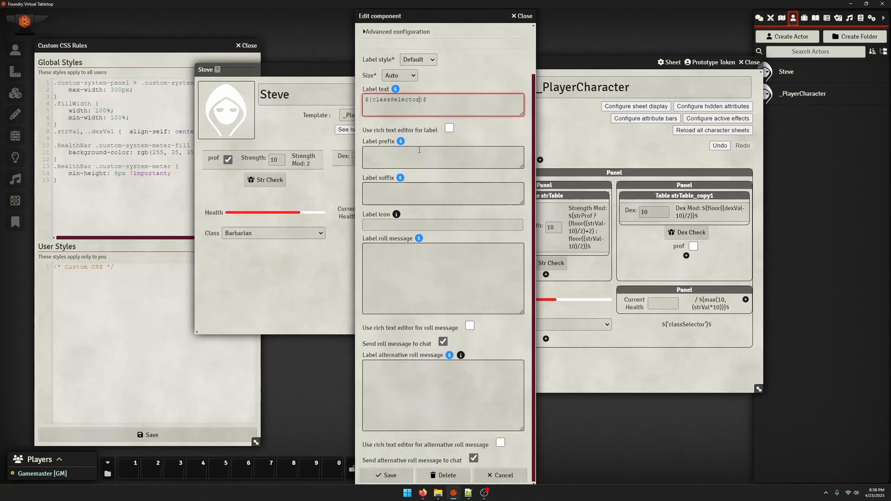
{"action": "type", "text": "?"}
{"action": "type", "text": "== "}
{"action": "type", "text": "1 ? 'bar"}
{"action": "type", "text": "bar"}
{"action": "type", "text": "ian "}
{"action": "type", "text": ":"}
{"action": "type", "text": " ''"}
Add a second formula line ${classSelector == 2 ? 'fighter' : ''}$ to the label's text and save the component
{"action": "triple_click", "coordinate": [507, 97]}
{"action": "key", "text": "ctrl+c"}
{"action": "left_click", "coordinate": [518, 107]}
{"action": "key", "text": "Return"}
{"action": "key", "text": "ctrl+v"}
{"action": "double_click", "coordinate": [438, 106]}
{"action": "type", "text": "2"}
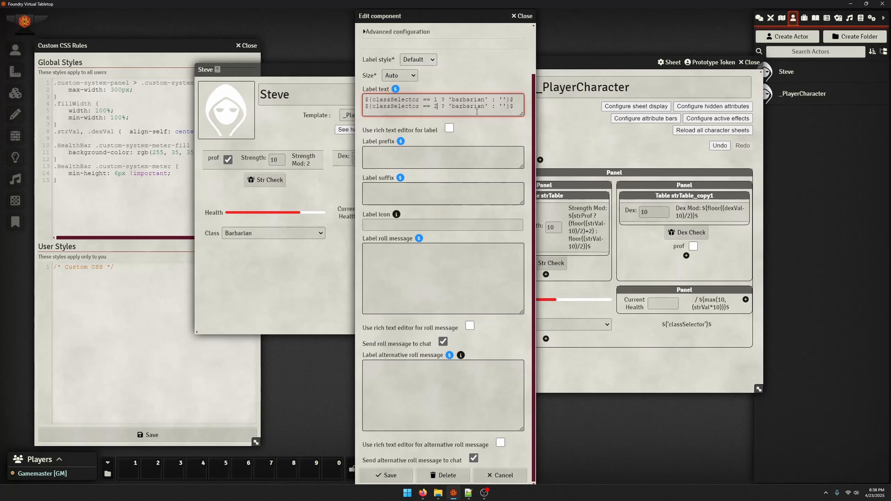
{"action": "double_click", "coordinate": [475, 107]}
{"action": "type", "text": "fighter"}
{"action": "left_click", "coordinate": [528, 106]}
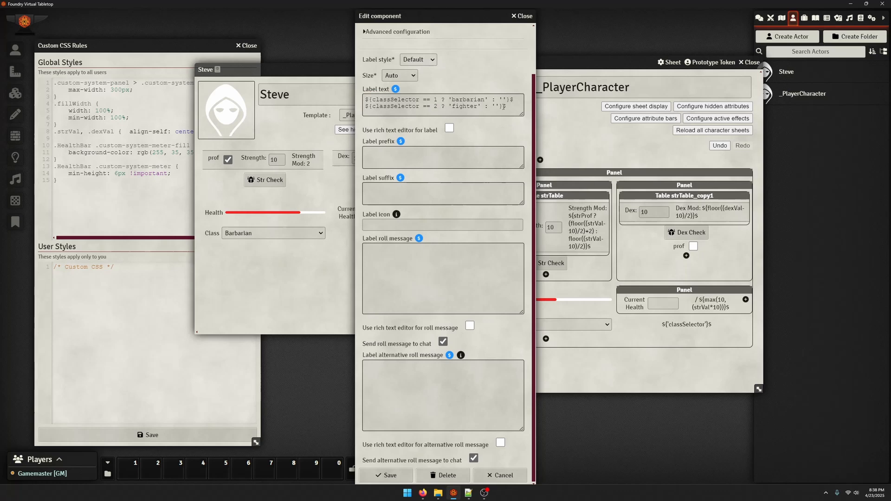
{"action": "left_click", "coordinate": [502, 99]}
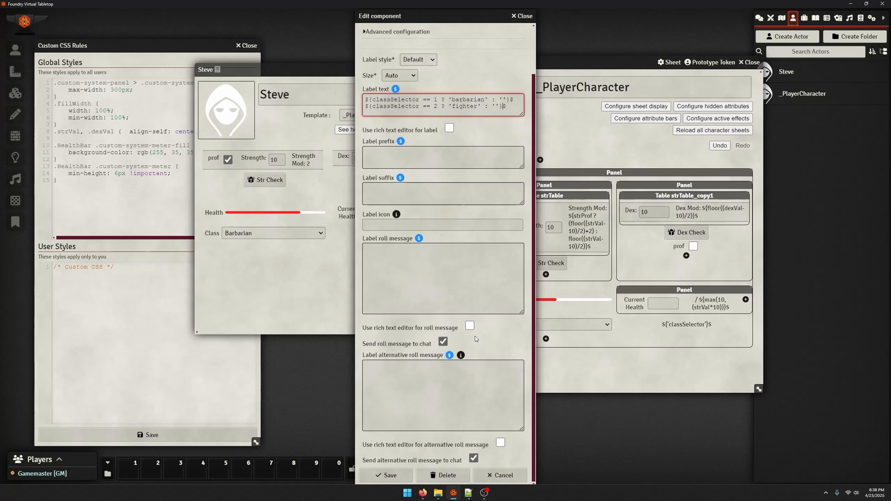
{"action": "left_click", "coordinate": [385, 475]}
Test the label on the character sheet by switching the Class dropdown between Fighter and Monk, ending on Barbarian
{"action": "left_click", "coordinate": [296, 235]}
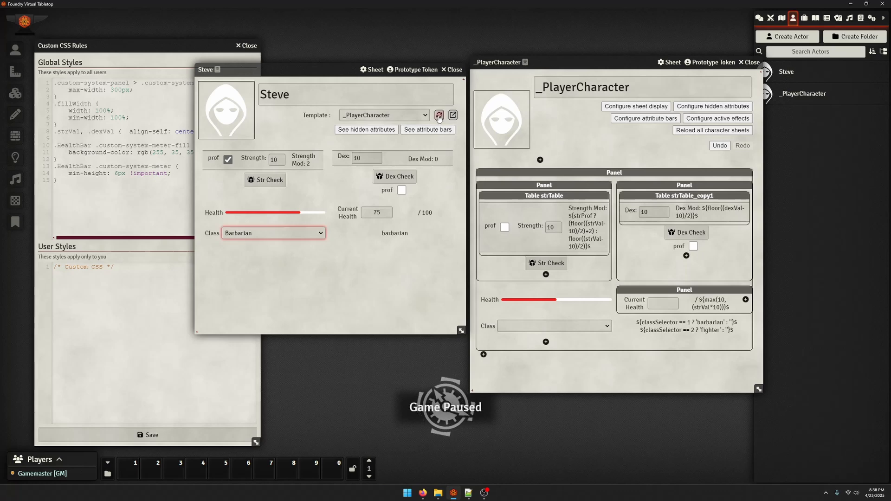
{"action": "left_click", "coordinate": [291, 247]}
{"action": "left_click", "coordinate": [290, 233]}
{"action": "left_click", "coordinate": [290, 254]}
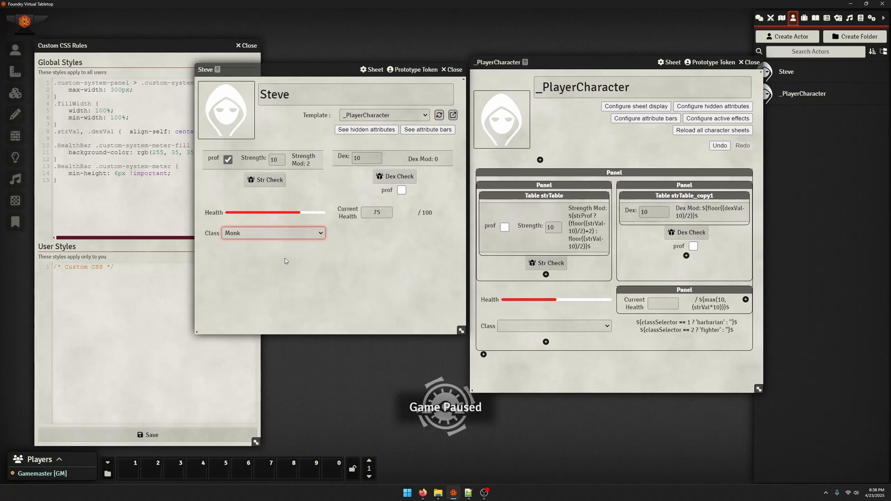
{"action": "left_click", "coordinate": [290, 233]}
{"action": "left_click", "coordinate": [290, 247]}
{"action": "left_click", "coordinate": [291, 233]}
{"action": "left_click", "coordinate": [291, 240]}
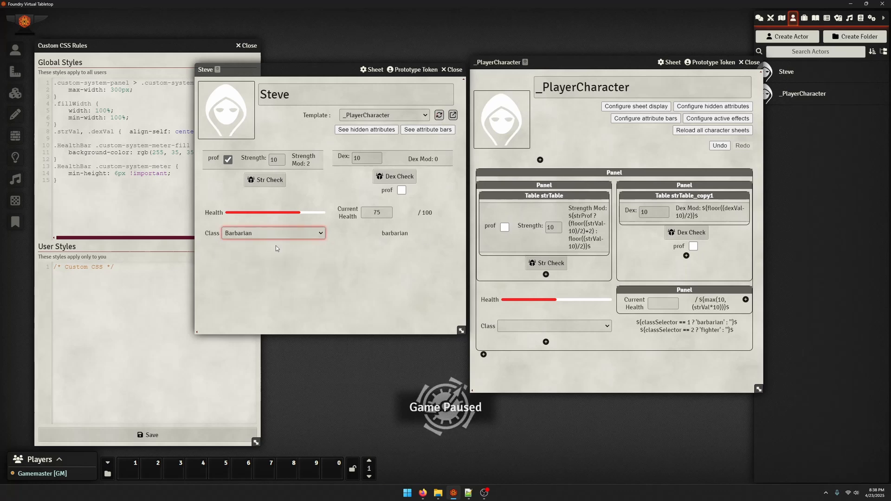
Add a third formula line ${classSelector == 3 ? 'monk' : ''}$ to the label's text, save the component and reload the character sheet
{"action": "left_click", "coordinate": [685, 325]}
{"action": "left_click", "coordinate": [515, 164]}
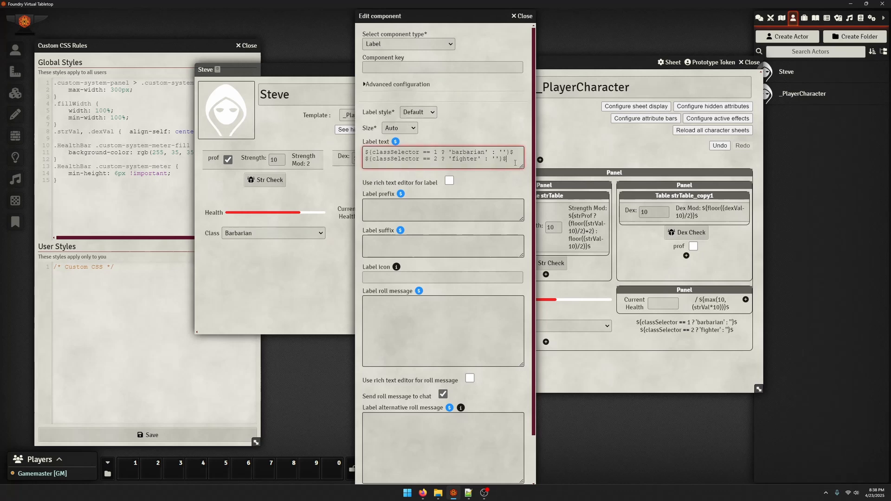
{"action": "key", "text": "ctrl+v"}
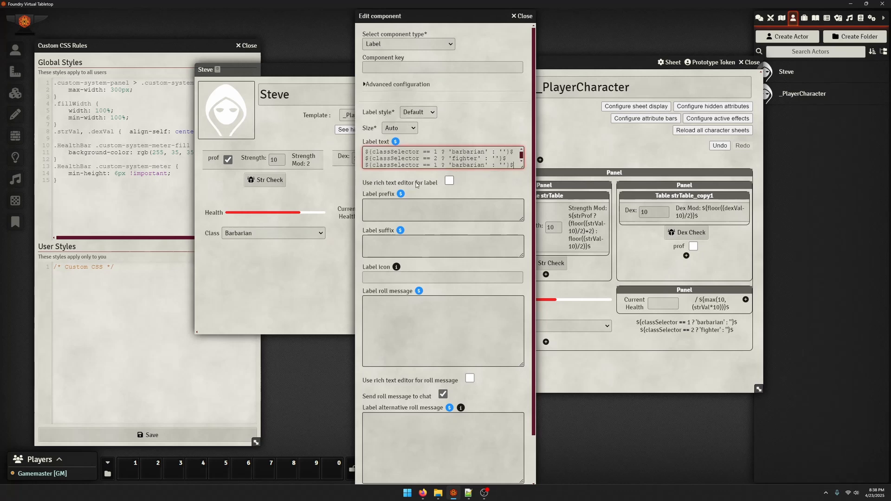
{"action": "double_click", "coordinate": [436, 165]}
{"action": "type", "text": "3"}
{"action": "double_click", "coordinate": [467, 163]}
{"action": "type", "text": "monk"}
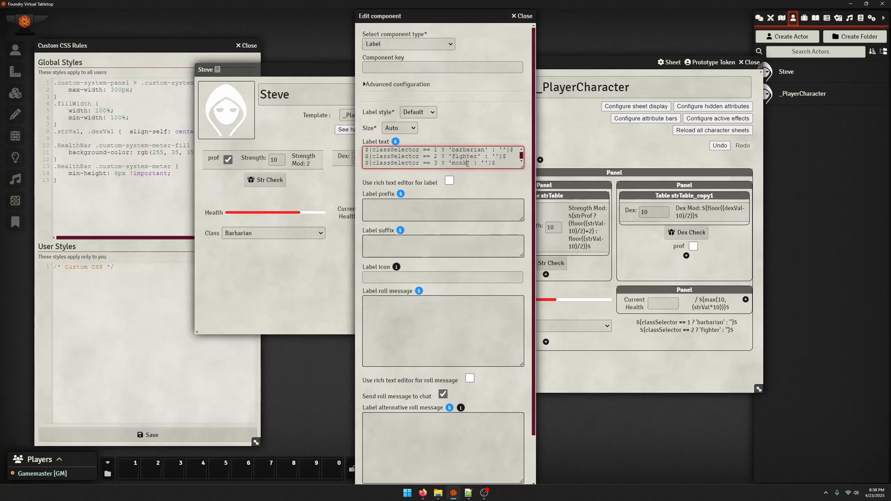
{"action": "scroll", "coordinate": [466, 179], "scroll_direction": "down", "scroll_amount": 3}
{"action": "left_click", "coordinate": [399, 475]}
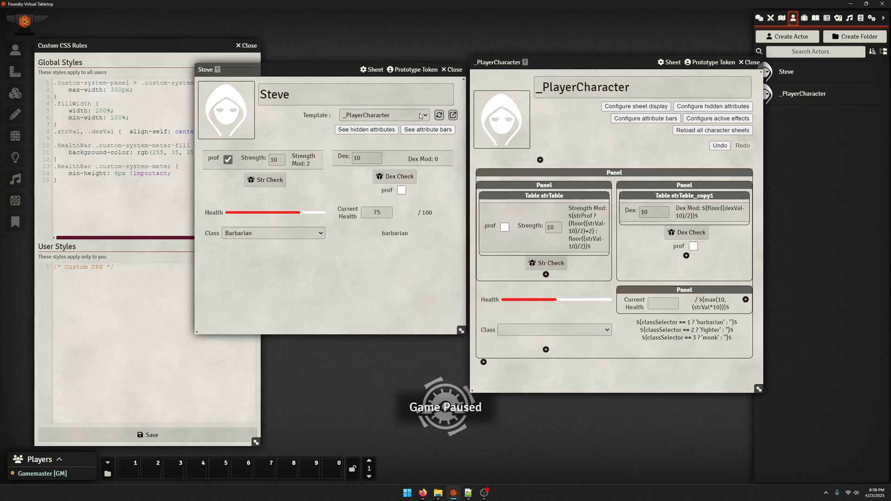
{"action": "left_click", "coordinate": [436, 118]}
{"action": "left_click", "coordinate": [708, 331]}
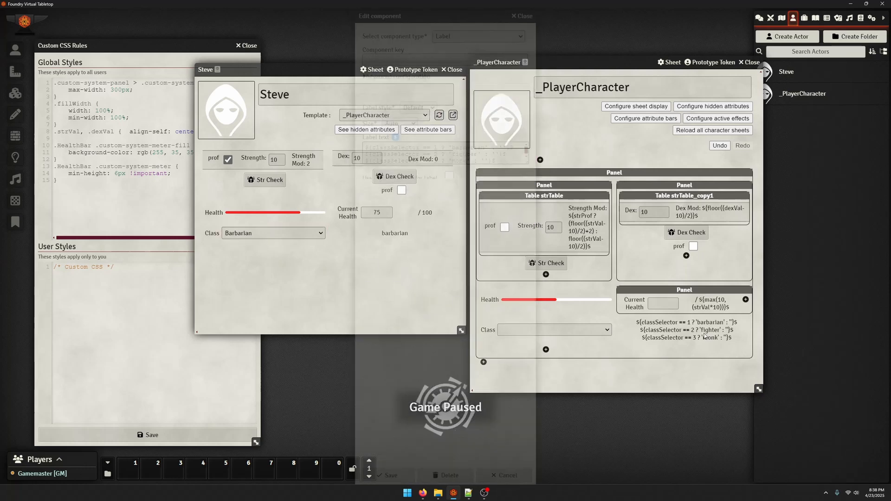
{"action": "left_click", "coordinate": [522, 15]}
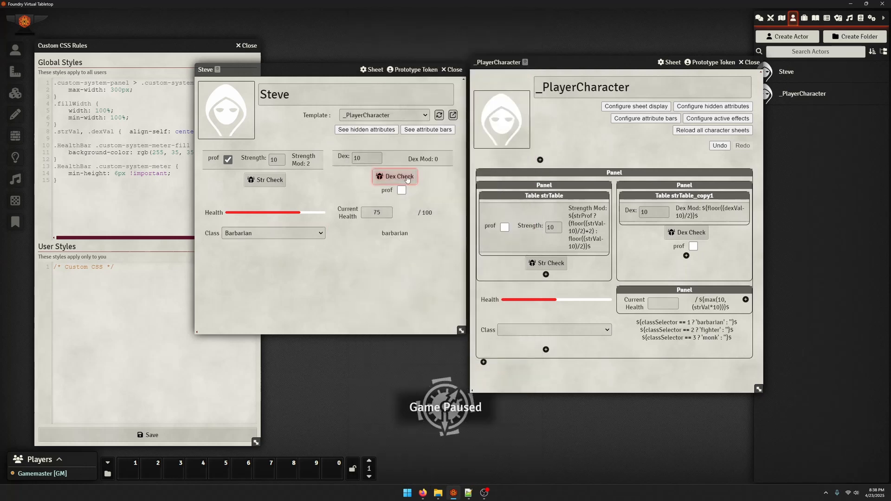
{"action": "left_click", "coordinate": [436, 117]}
Try removing the custom Barbarian, Fighter and Monk options from the Class dropdown's configuration
{"action": "left_click", "coordinate": [489, 331]}
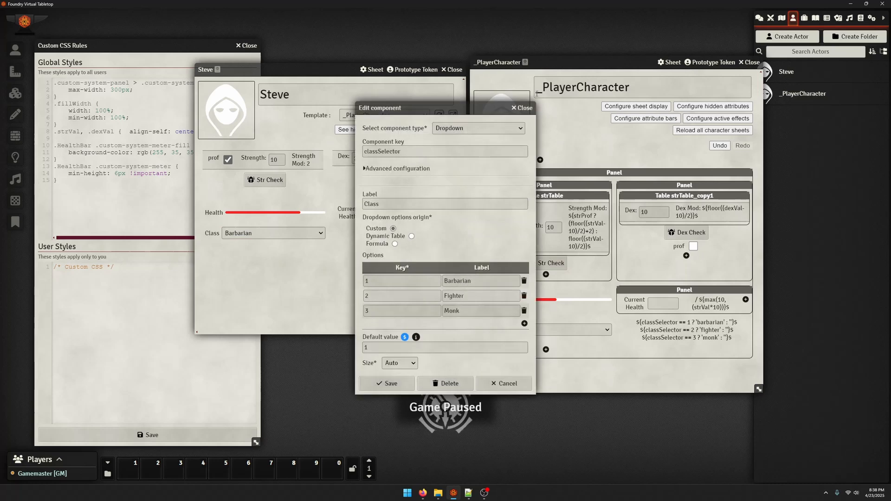
{"action": "left_click", "coordinate": [529, 109]}
{"action": "left_click", "coordinate": [527, 324]}
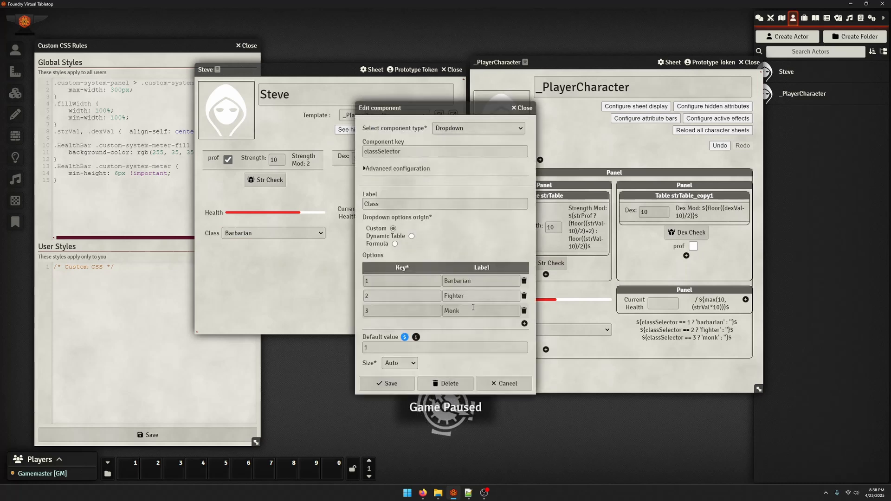
{"action": "left_click", "coordinate": [524, 281]}
{"action": "left_click", "coordinate": [433, 304]}
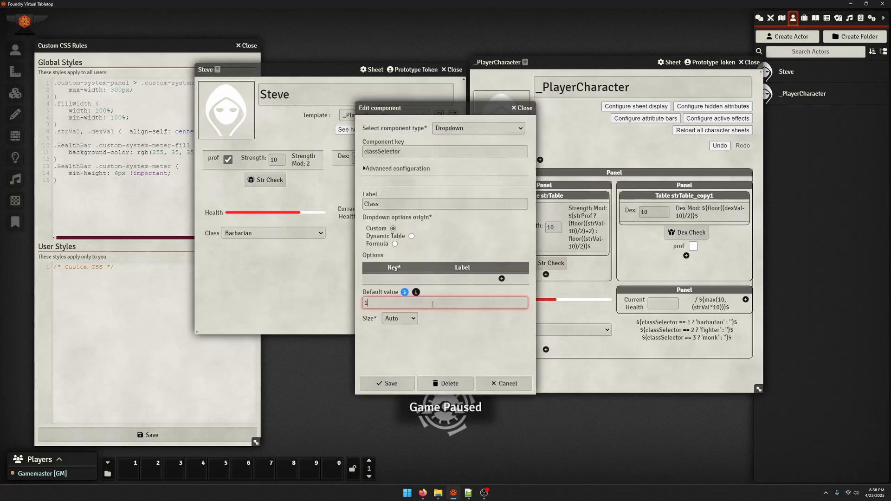
Review the Dynamic Table and Formula origins for the Class dropdown's options, and close its configuration without saving
{"action": "left_click", "coordinate": [411, 236]}
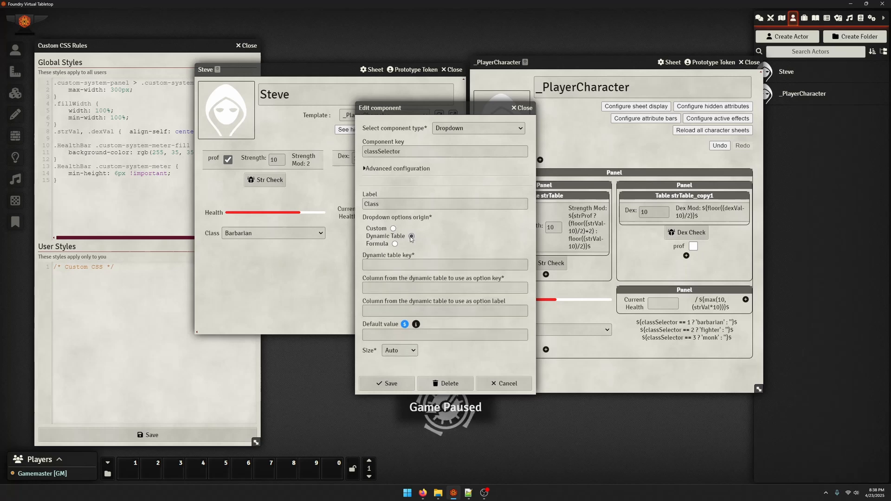
{"action": "left_click", "coordinate": [394, 244]}
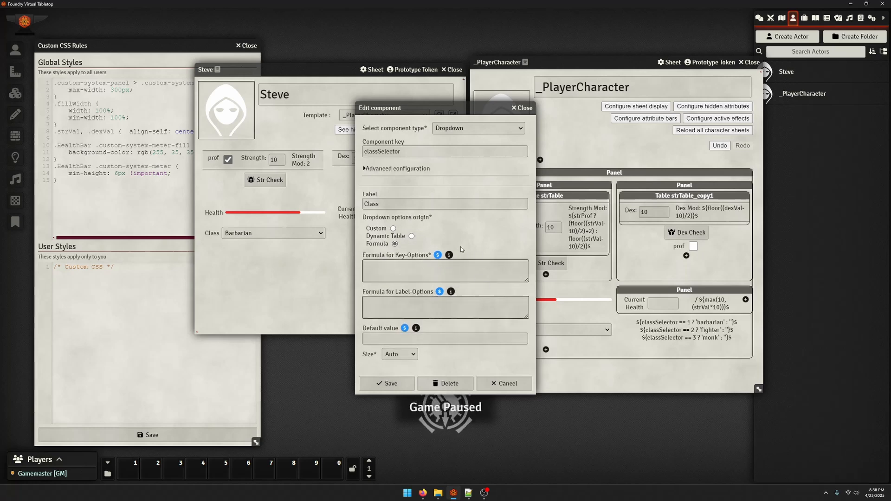
{"action": "left_click", "coordinate": [442, 264]}
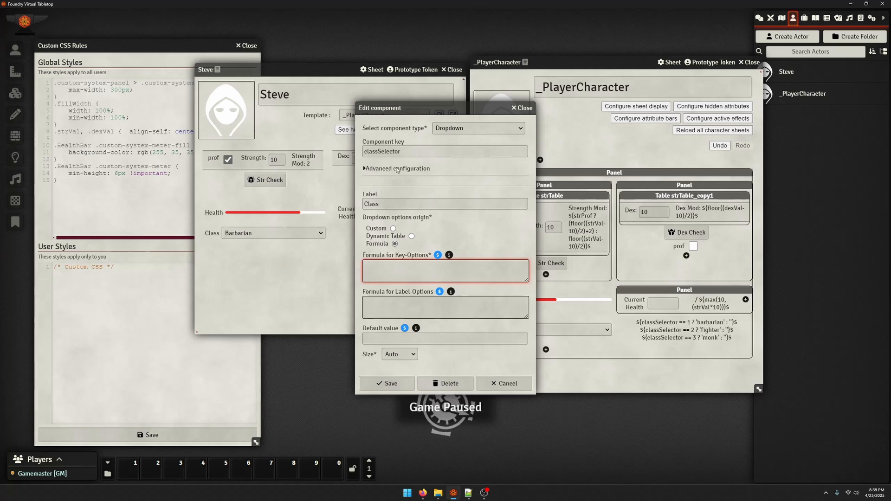
{"action": "left_click", "coordinate": [411, 236]}
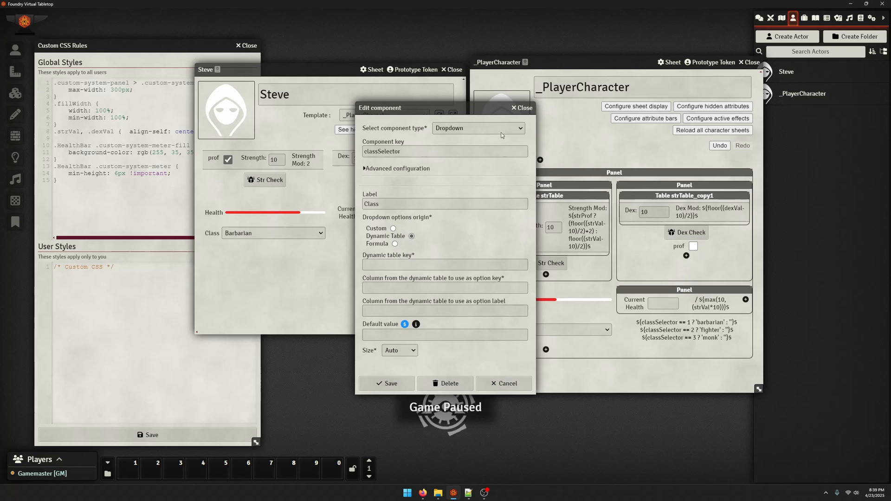
{"action": "left_click", "coordinate": [537, 112]}
{"action": "left_click", "coordinate": [450, 115]}
{"action": "left_click", "coordinate": [523, 107]}
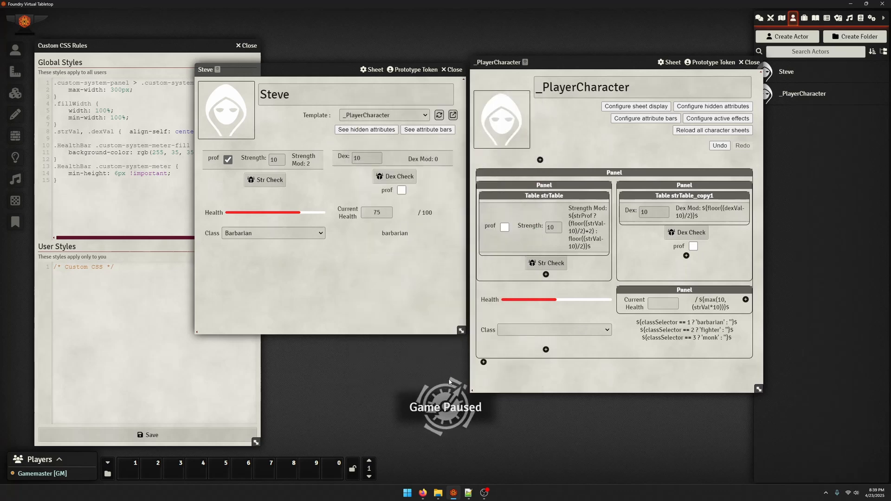
Delete the class label component beside the Class dropdown from the template
{"action": "left_click", "coordinate": [687, 329]}
{"action": "scroll", "coordinate": [441, 468], "scroll_direction": "down", "scroll_amount": 2}
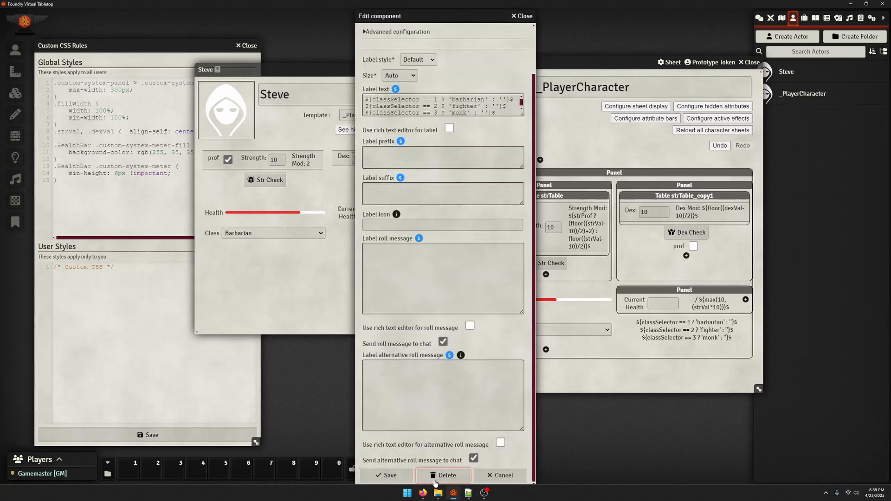
{"action": "left_click", "coordinate": [444, 475]}
{"action": "left_click", "coordinate": [418, 275]}
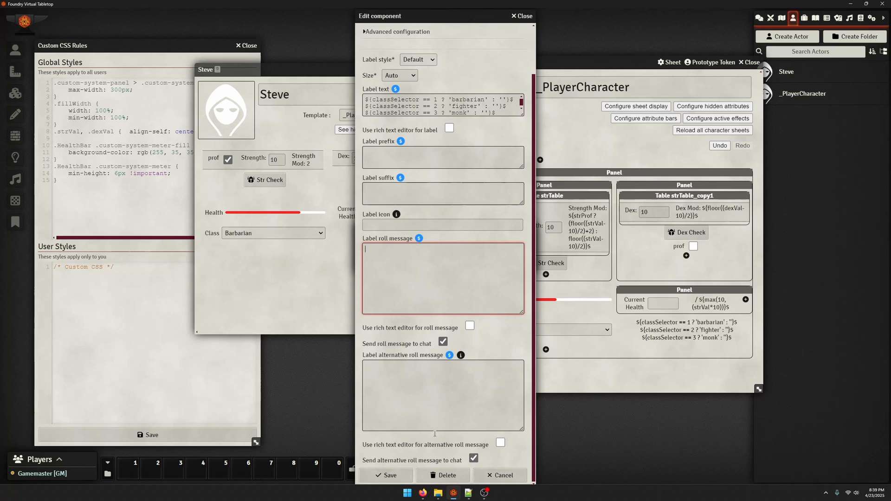
{"action": "left_click", "coordinate": [434, 474]}
{"action": "left_click", "coordinate": [383, 264]}
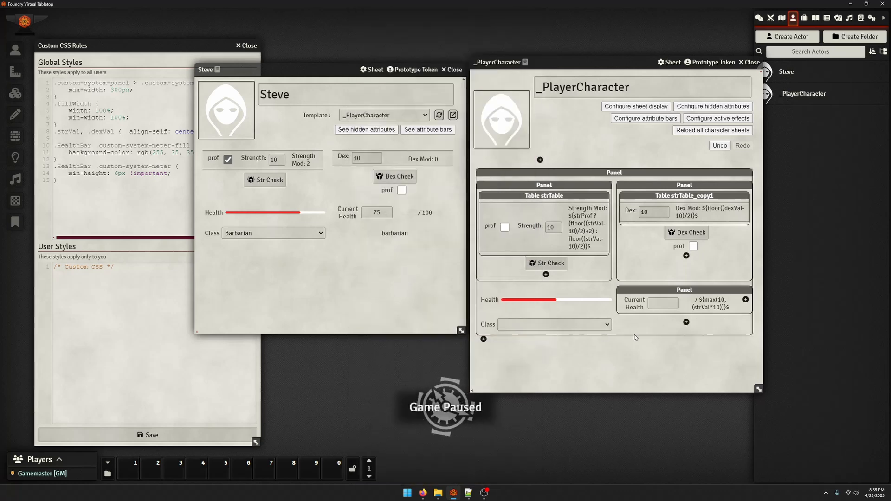
Add a Dynamic Table component with the key classList beside the Class dropdown and save it
{"action": "left_click", "coordinate": [686, 322]}
{"action": "left_click", "coordinate": [420, 44]}
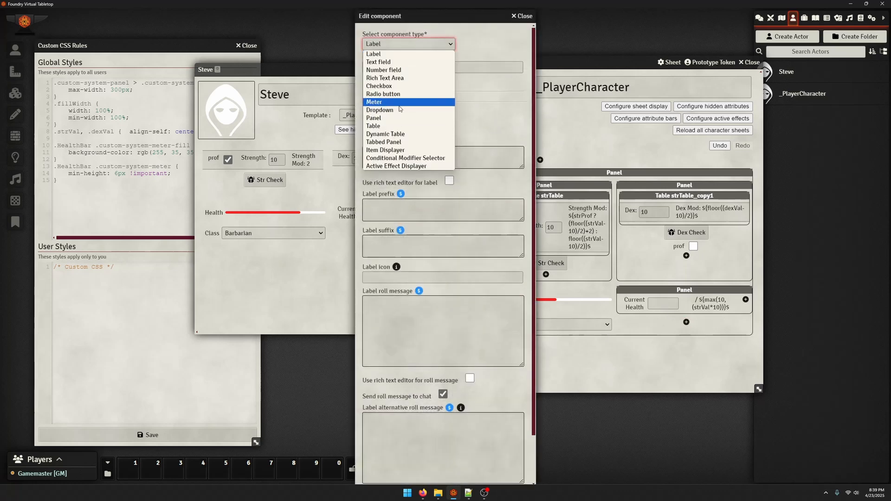
{"action": "left_click", "coordinate": [402, 134]}
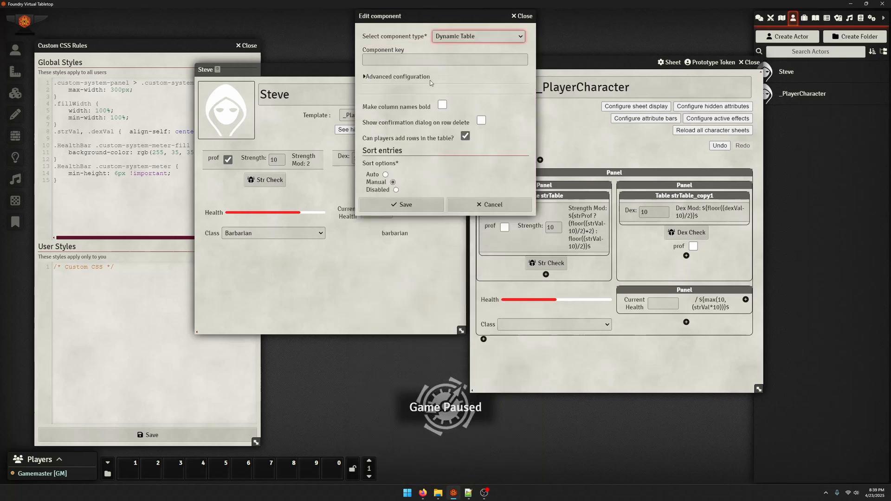
{"action": "left_click", "coordinate": [406, 60]}
{"action": "type", "text": "classList"}
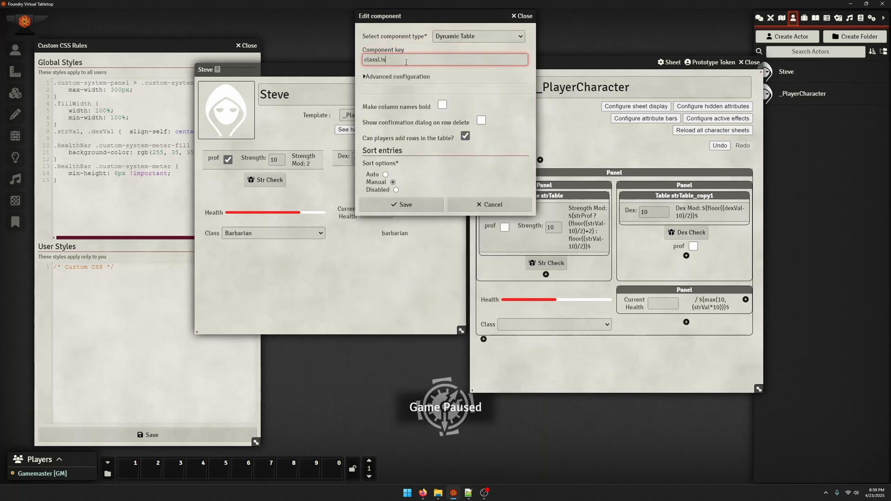
{"action": "key", "text": "Tab"}
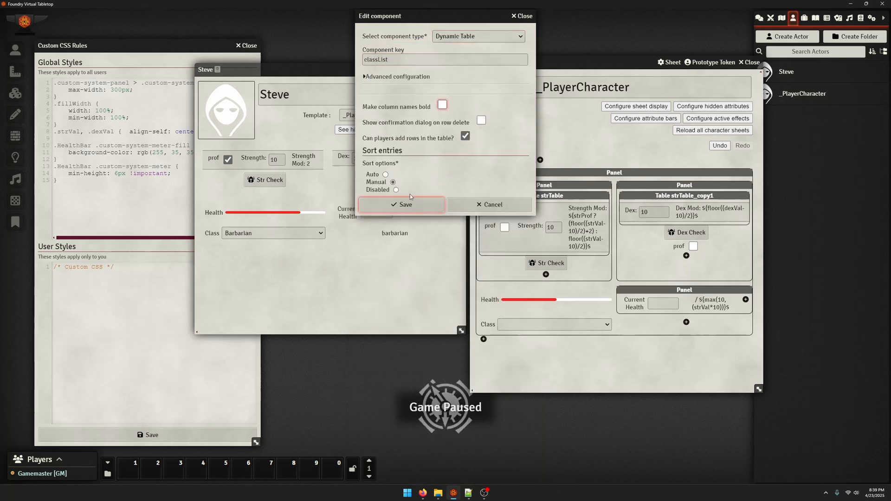
{"action": "left_click", "coordinate": [405, 204]}
Reload the character sheet and add a row to its dynamic table
{"action": "left_click", "coordinate": [439, 116]}
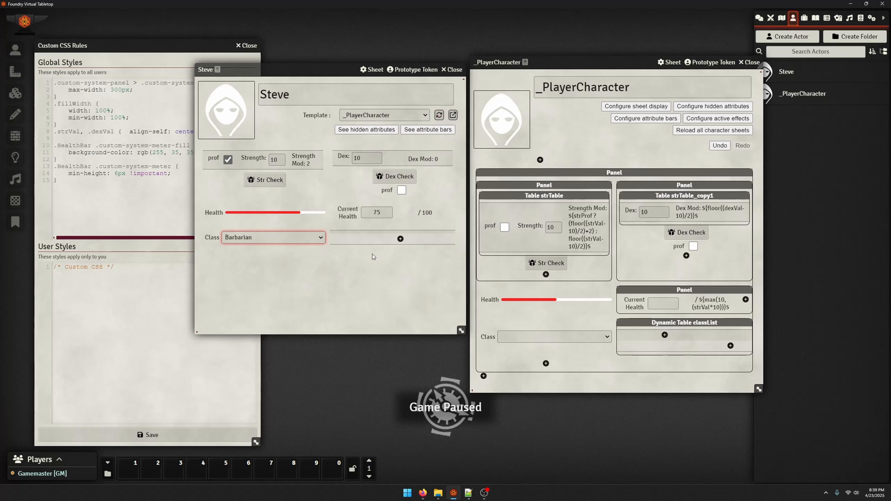
{"action": "left_click", "coordinate": [400, 238]}
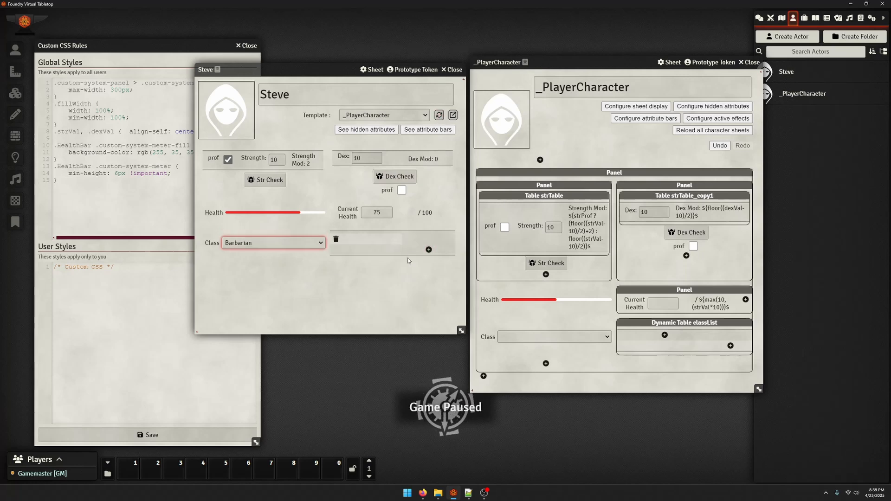
Delete the empty row from the character sheet's dynamic table, and disable players adding rows in the classList component and save it
{"action": "left_click", "coordinate": [336, 238]}
{"action": "left_click", "coordinate": [656, 324]}
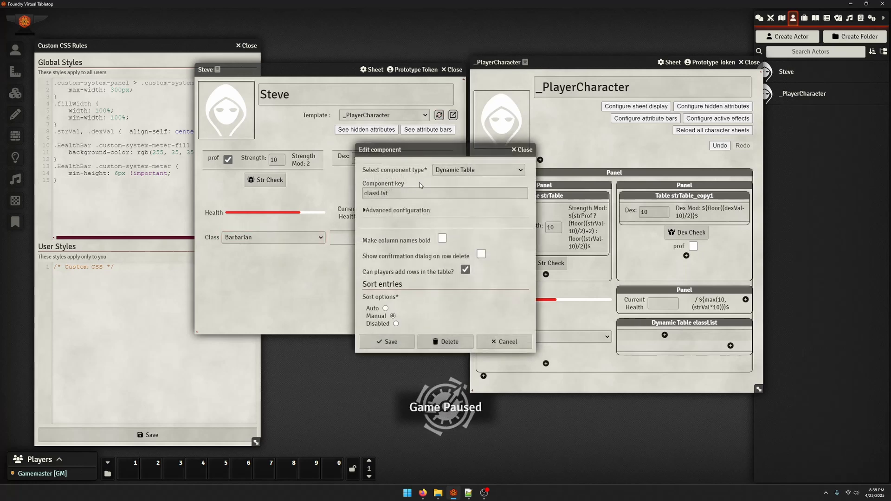
{"action": "left_click", "coordinate": [409, 212]}
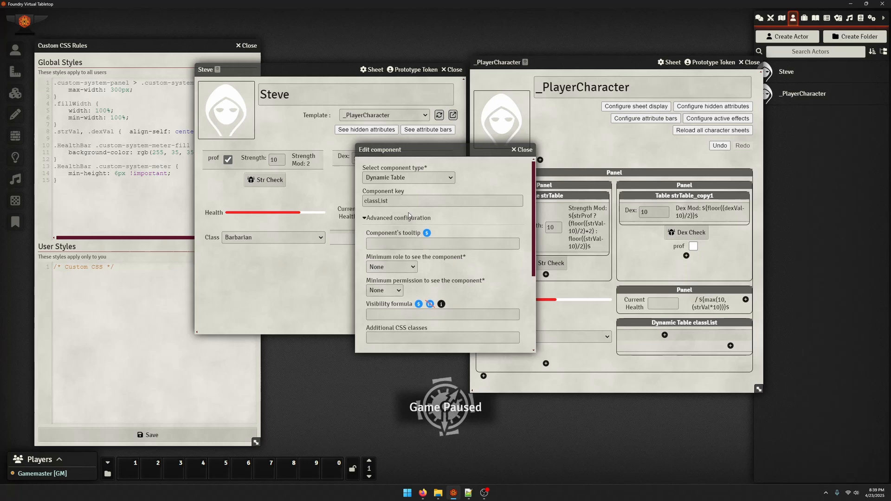
{"action": "left_click", "coordinate": [408, 212]}
{"action": "scroll", "coordinate": [399, 321], "scroll_direction": "down", "scroll_amount": 1}
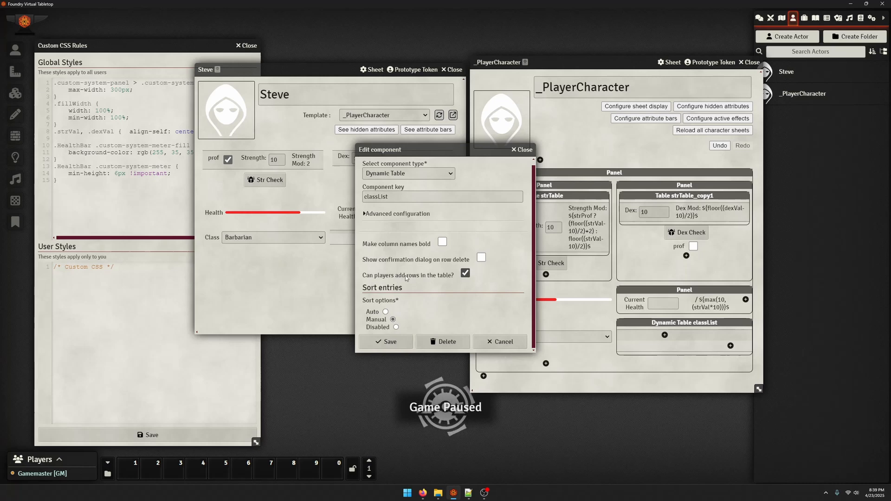
{"action": "left_click", "coordinate": [465, 275]}
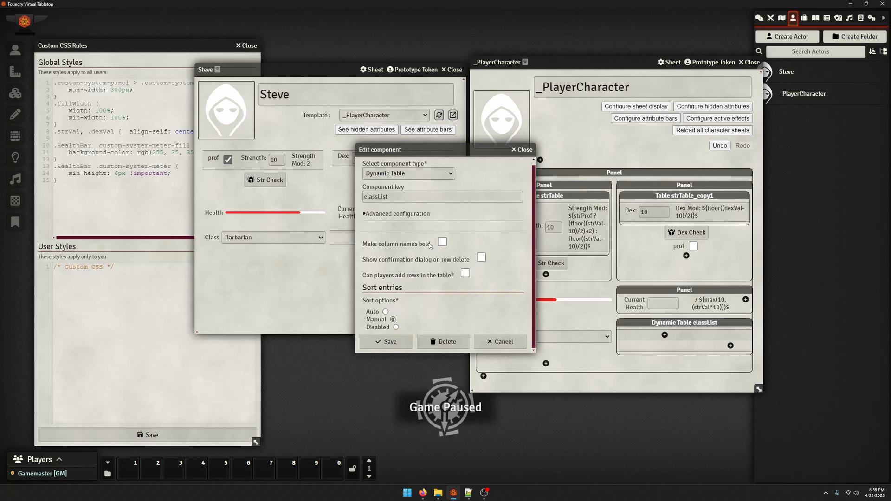
{"action": "left_click", "coordinate": [371, 215]}
{"action": "scroll", "coordinate": [444, 311], "scroll_direction": "down", "scroll_amount": 5}
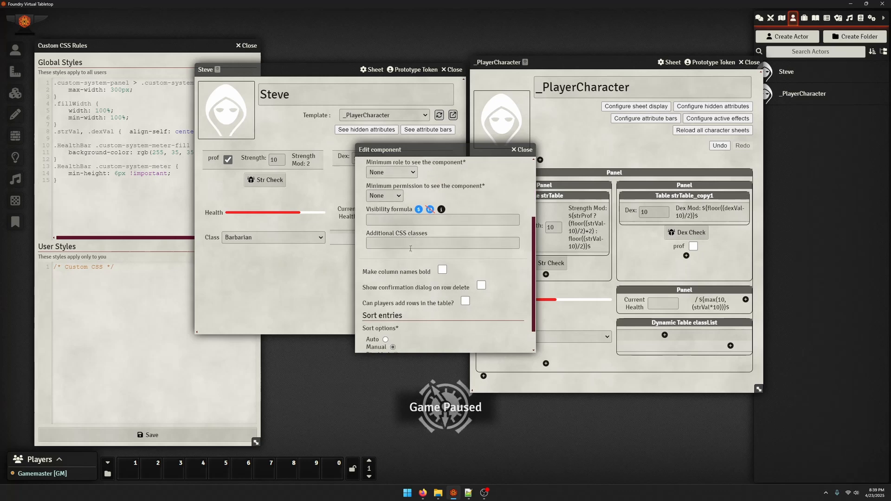
{"action": "scroll", "coordinate": [410, 329], "scroll_direction": "up", "scroll_amount": 3}
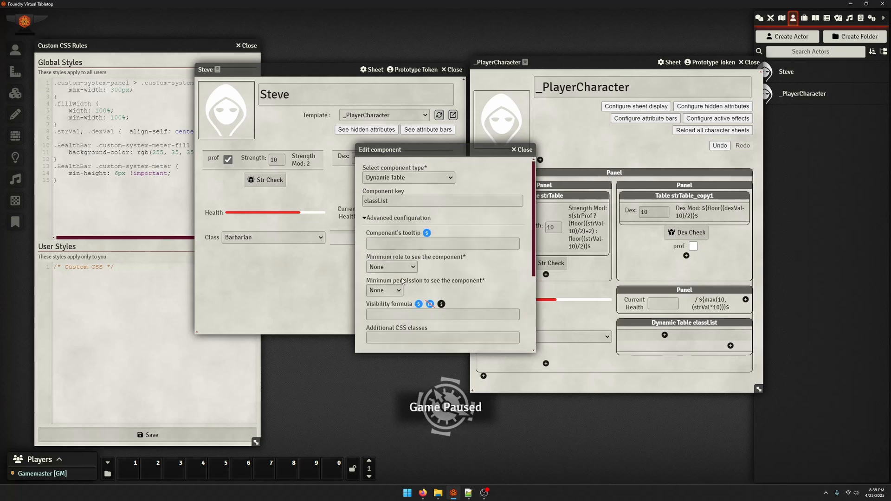
{"action": "left_click", "coordinate": [384, 220]}
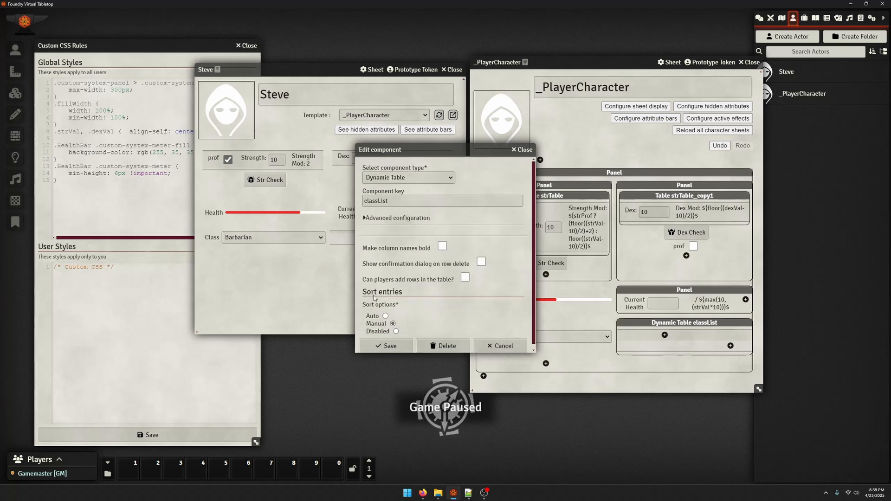
{"action": "left_click", "coordinate": [387, 344]}
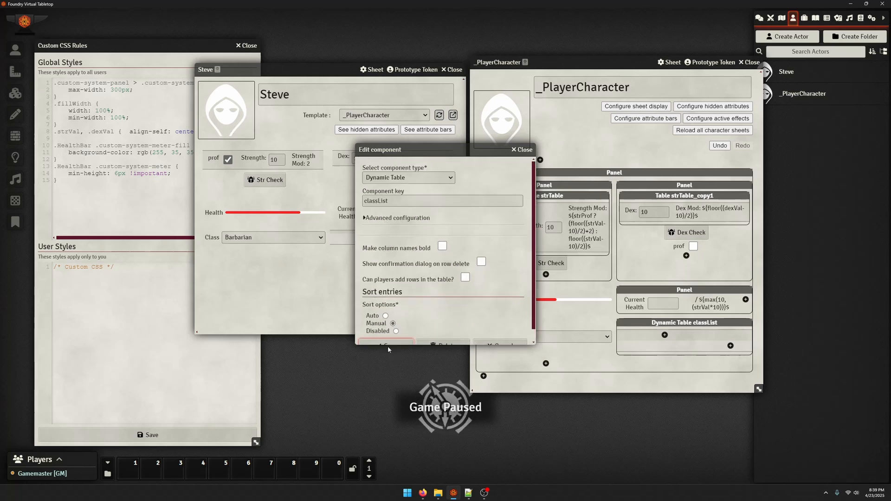
Add a column component to the classList dynamic table with the key className and the column name Name
{"action": "left_click", "coordinate": [664, 335]}
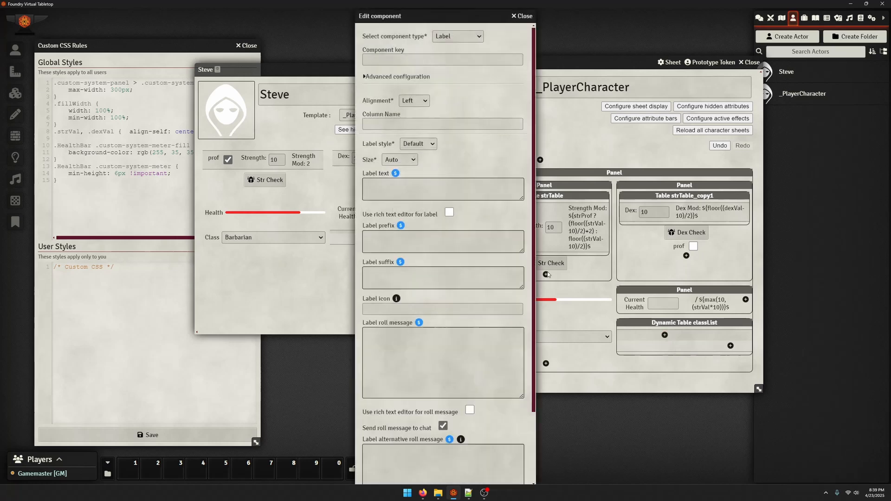
{"action": "left_click", "coordinate": [376, 58]}
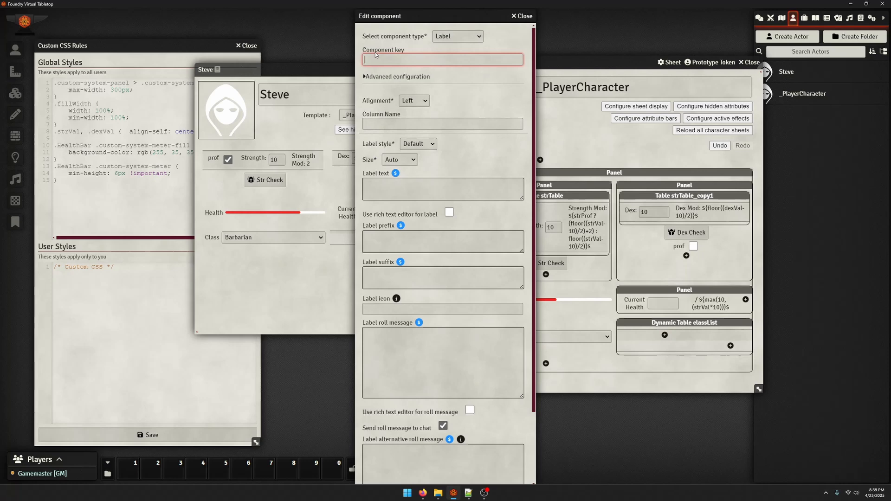
{"action": "type", "text": "className"}
{"action": "key", "text": "ctrl+a"}
{"action": "key", "text": "Tab"}
{"action": "key", "text": "Tab"}
{"action": "key", "text": "Tab"}
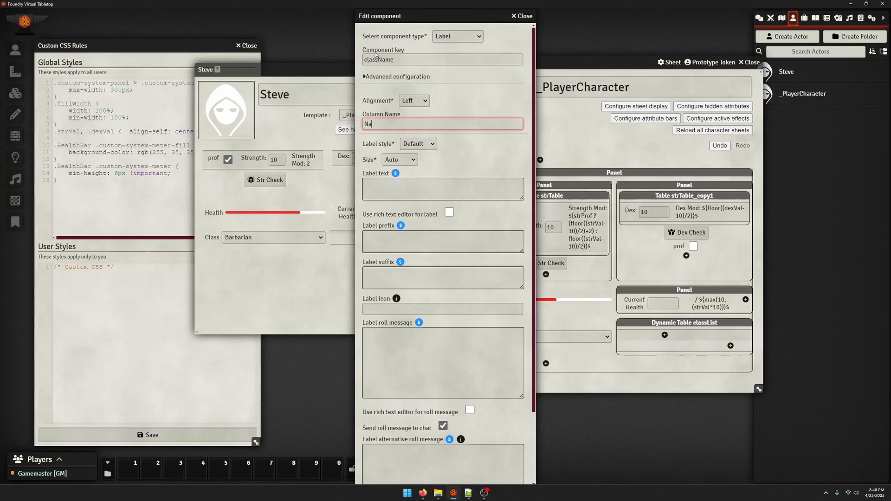
{"action": "type", "text": "Name"}
Change the className column's component type to Text field and save it
{"action": "key", "text": "Tab"}
{"action": "key", "text": "Tab"}
{"action": "key", "text": "Tab"}
{"action": "scroll", "coordinate": [416, 225], "scroll_direction": "down", "scroll_amount": 2}
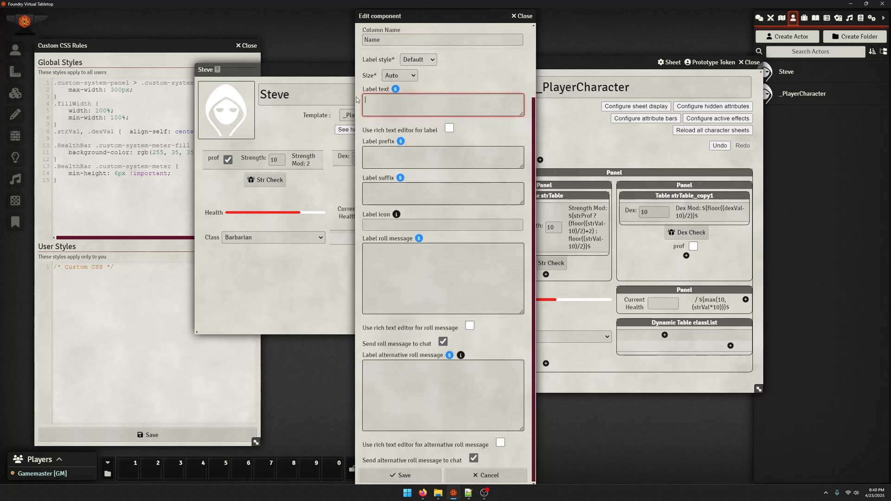
{"action": "scroll", "coordinate": [398, 154], "scroll_direction": "up", "scroll_amount": 2}
{"action": "left_click", "coordinate": [392, 76]}
{"action": "left_click", "coordinate": [457, 36]}
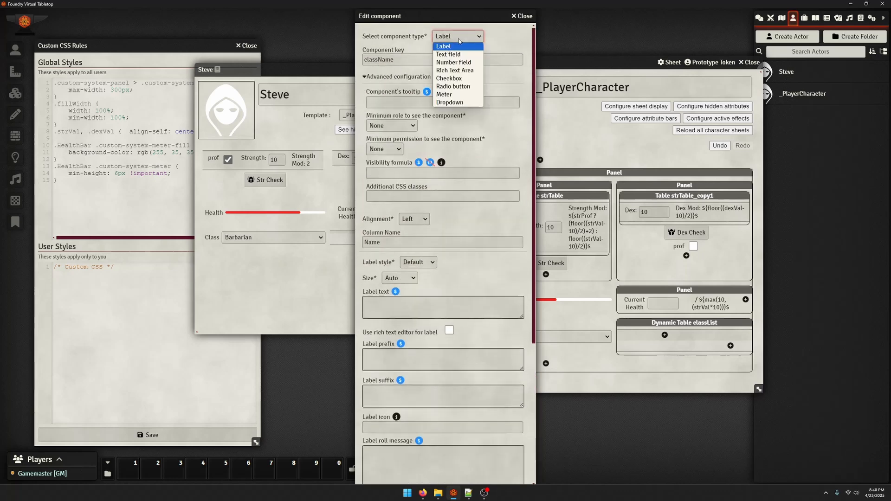
{"action": "left_click", "coordinate": [448, 55]}
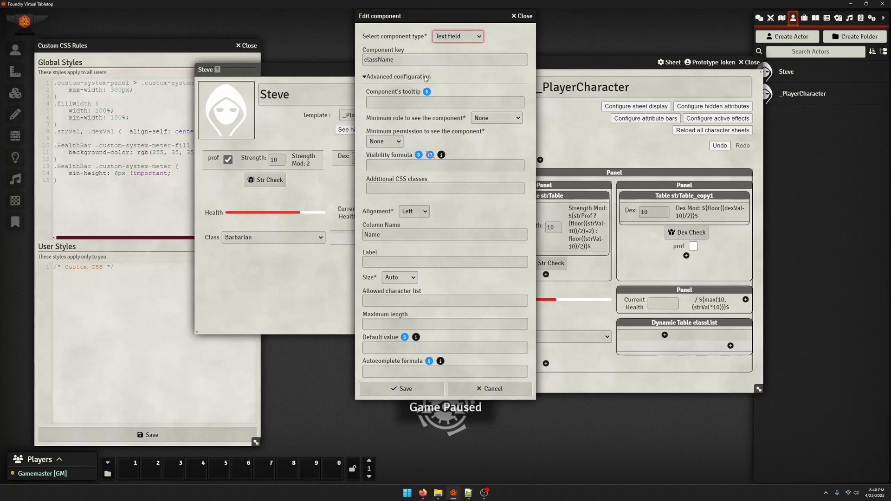
{"action": "left_click", "coordinate": [409, 390]}
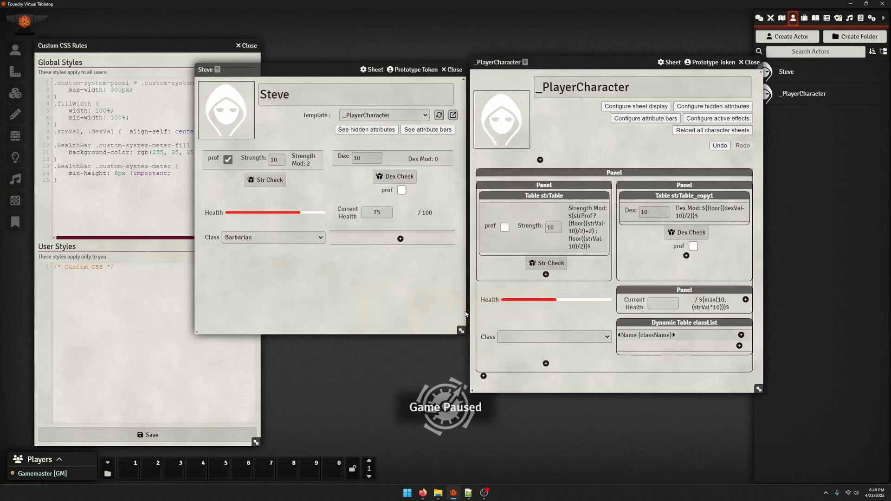
Reload the character sheet and add rows named Fighter, Barbarian and Monk to its class table
{"action": "left_click", "coordinate": [439, 115]}
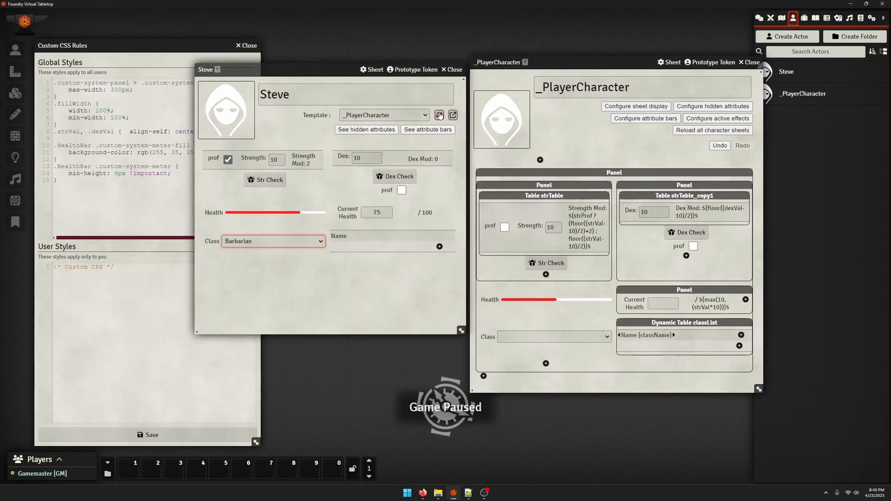
{"action": "left_click", "coordinate": [439, 247]}
{"action": "type", "text": "Fighter"}
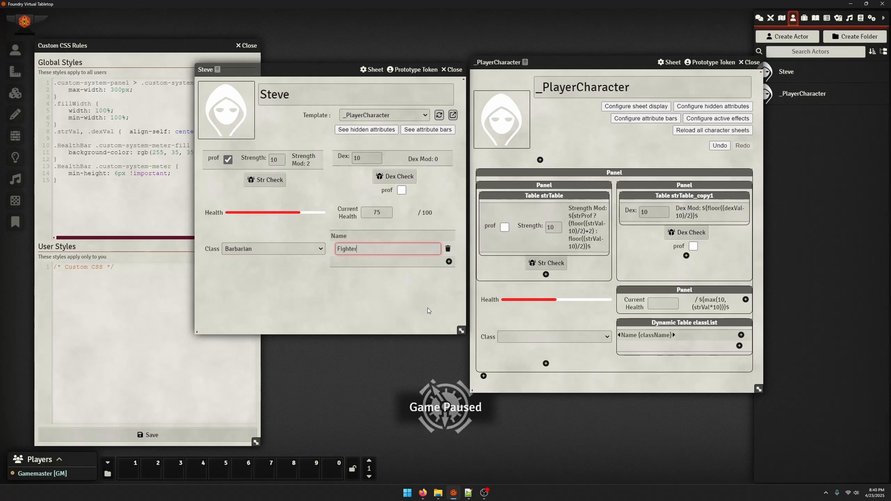
{"action": "left_click", "coordinate": [448, 262]}
{"action": "type", "text": "Barb"}
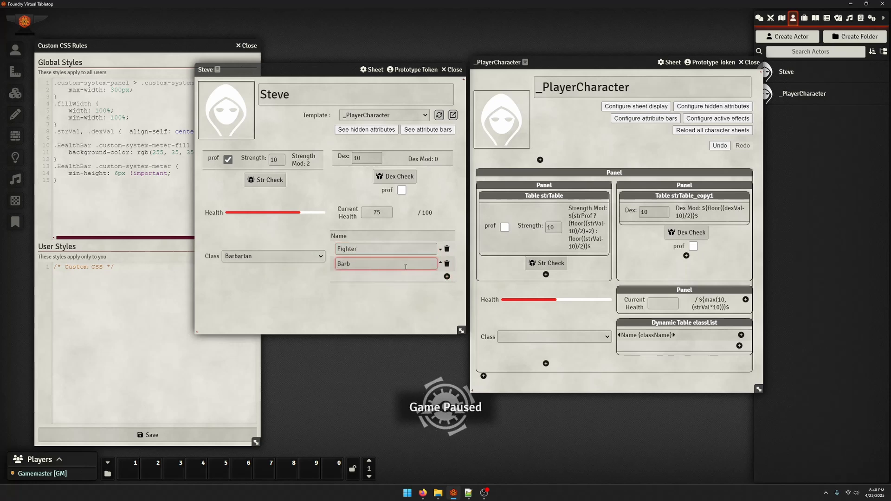
{"action": "key", "text": "BackSpace"}
{"action": "key", "text": "BackSpace"}
{"action": "key", "text": "BackSpace"}
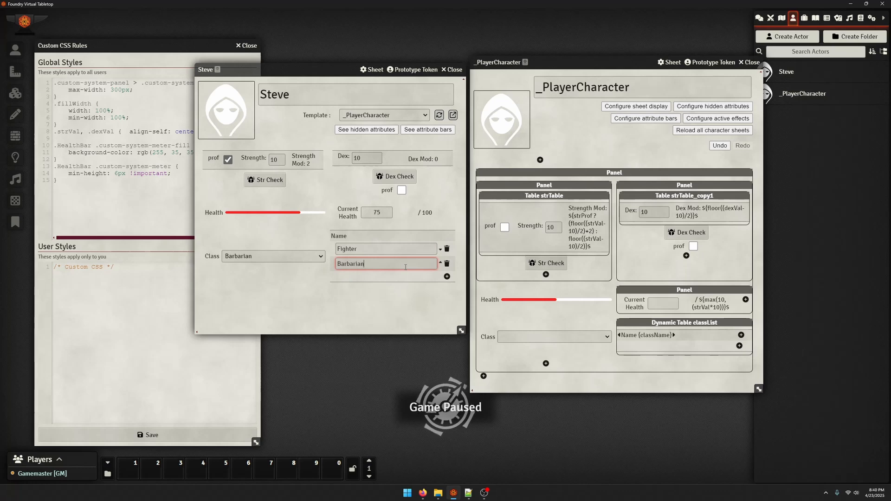
{"action": "left_click", "coordinate": [447, 276]}
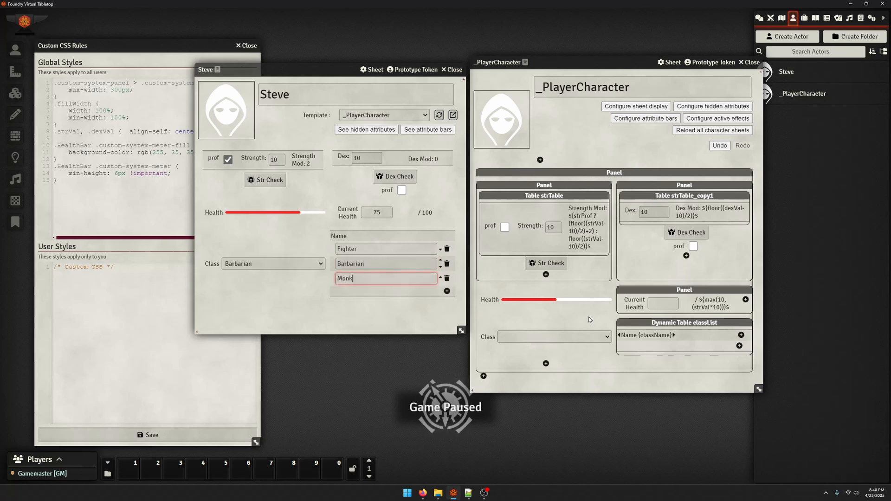
Remove the Class dropdown's custom options and source them from the dynamic table classList, with className as the option key column
{"action": "left_click", "coordinate": [540, 336]}
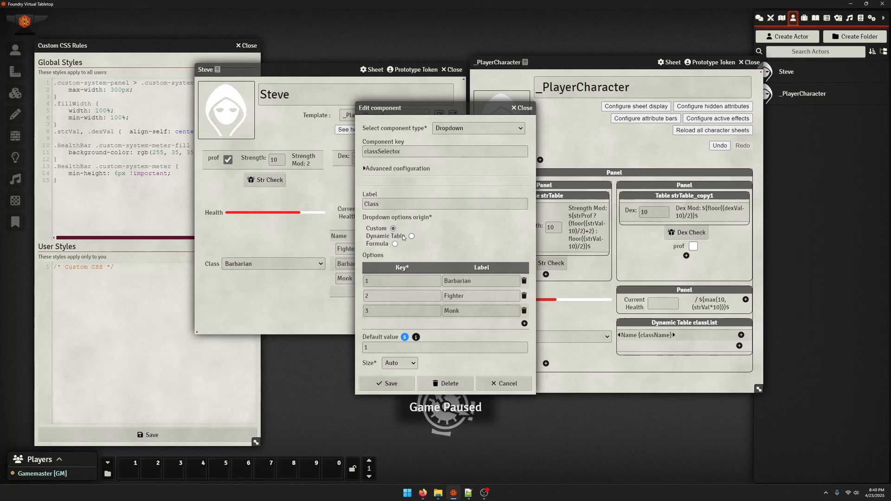
{"action": "left_click", "coordinate": [523, 282]}
{"action": "left_click", "coordinate": [523, 281]}
{"action": "left_click", "coordinate": [523, 282]}
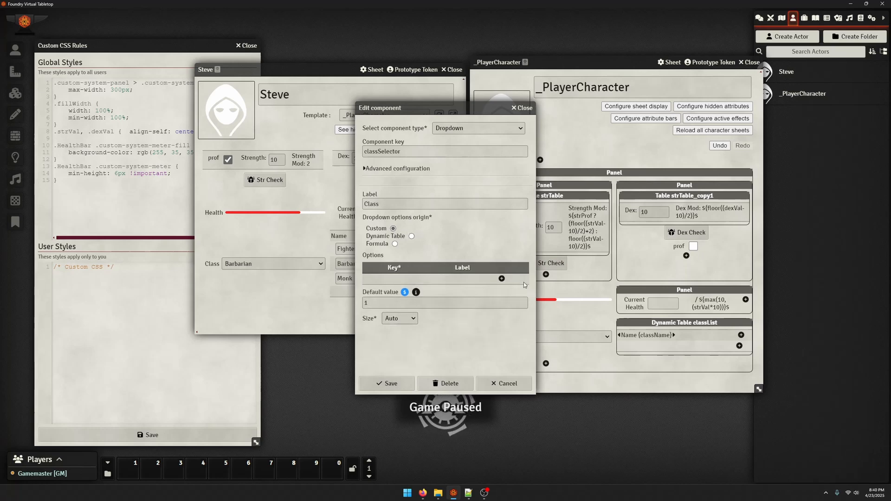
{"action": "left_click", "coordinate": [411, 235]}
{"action": "left_click", "coordinate": [405, 268]}
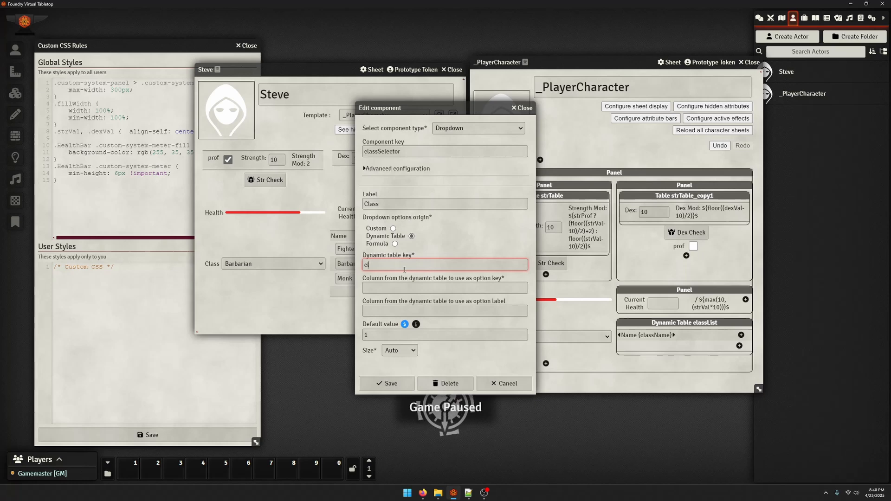
{"action": "type", "text": "classList"}
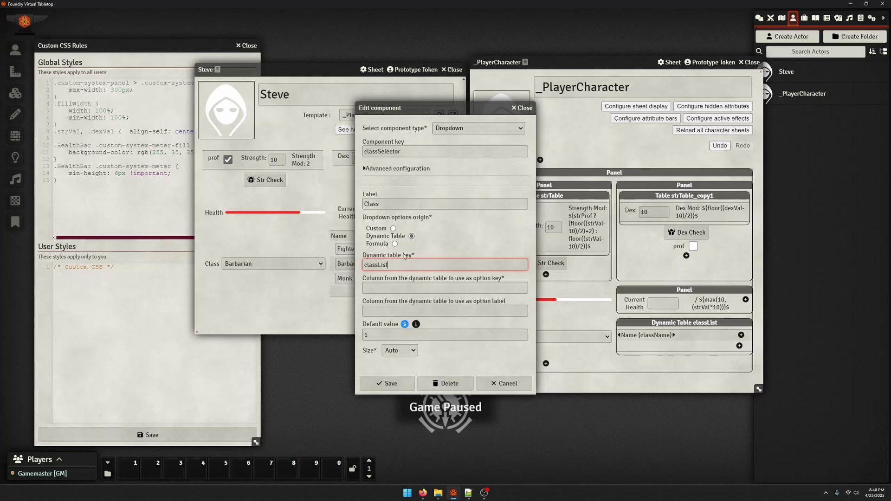
{"action": "left_click", "coordinate": [389, 279]}
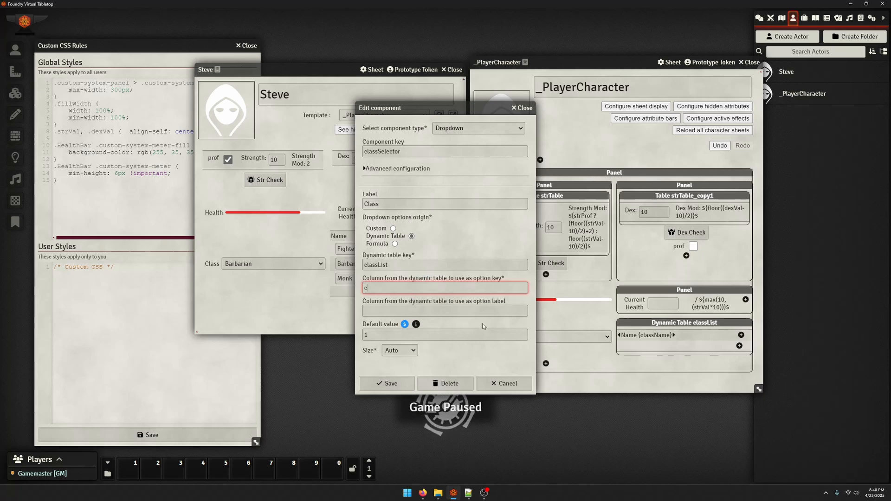
{"action": "type", "text": "className"}
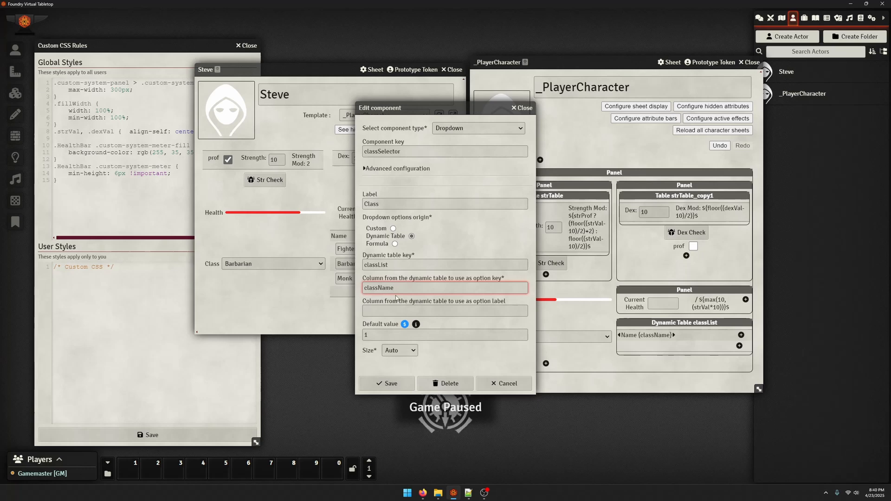
Clear the Class dropdown's default value and save the component
{"action": "double_click", "coordinate": [381, 289]}
{"action": "double_click", "coordinate": [405, 265]}
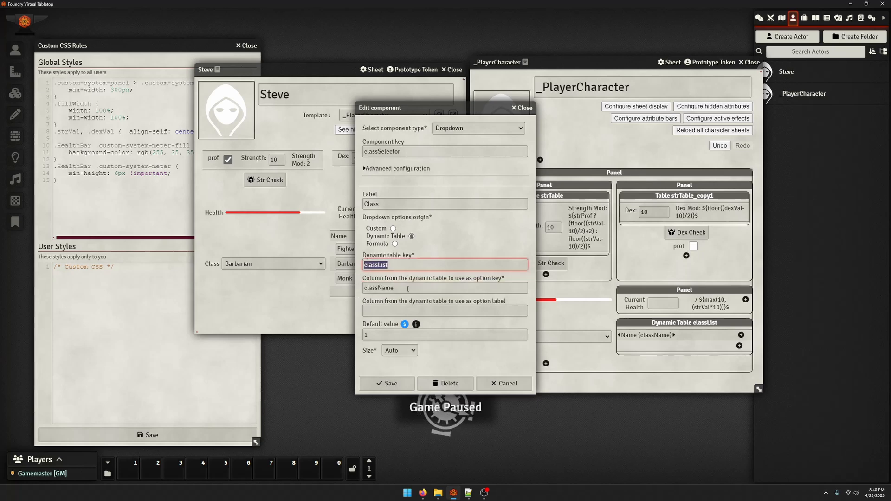
{"action": "left_click", "coordinate": [402, 311]}
{"action": "key", "text": "Tab"}
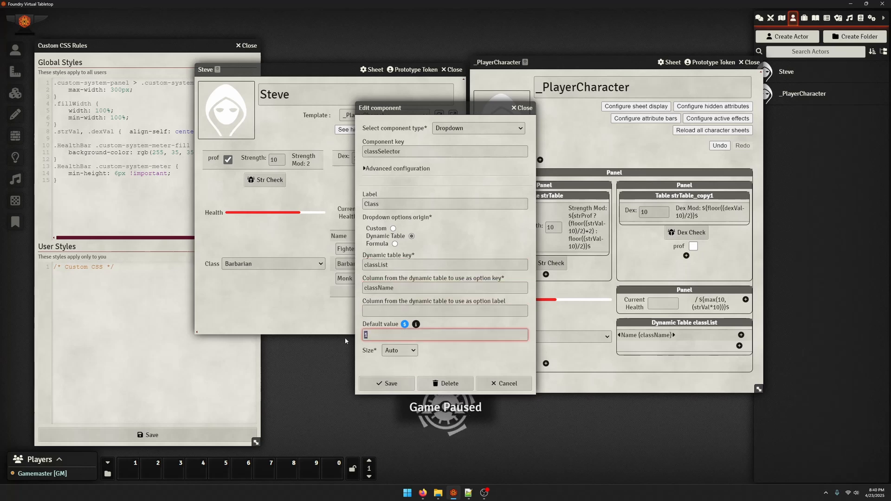
{"action": "key", "text": "BackSpace"}
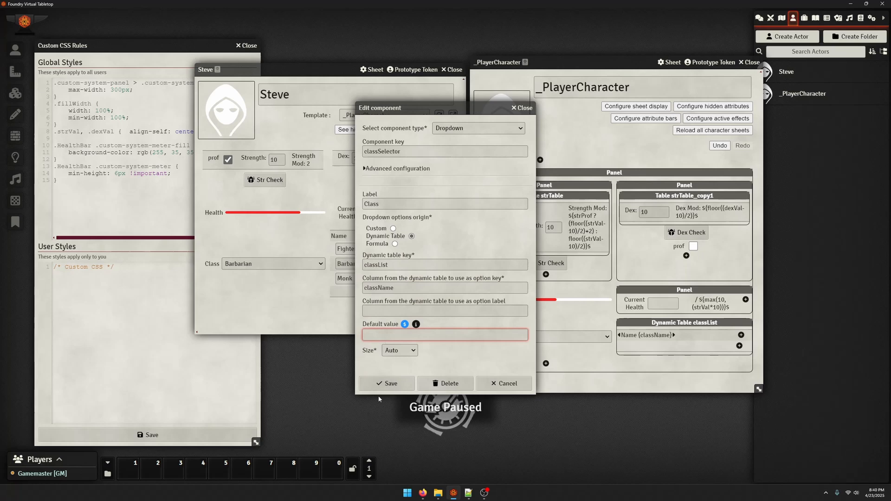
{"action": "left_click", "coordinate": [387, 384]}
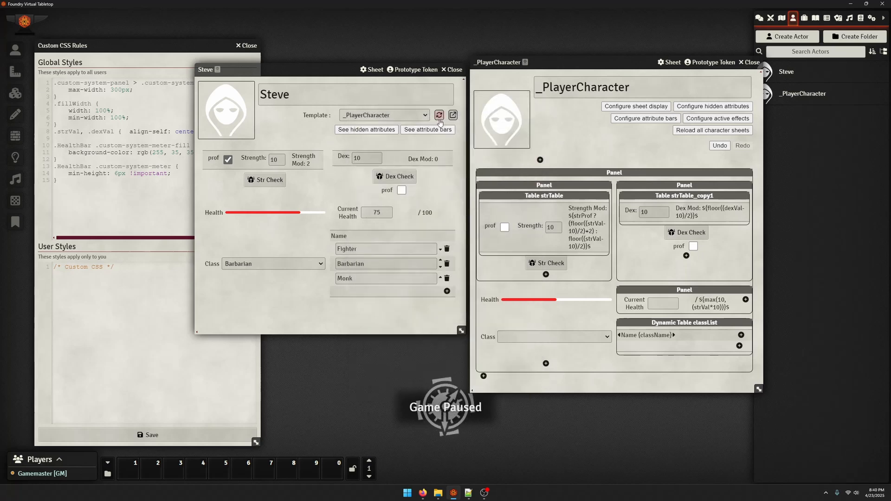
Reload the character sheet, add a Ranger row to its class table, and check the options offered by the Class dropdown
{"action": "left_click", "coordinate": [280, 265]}
{"action": "left_click", "coordinate": [279, 273]}
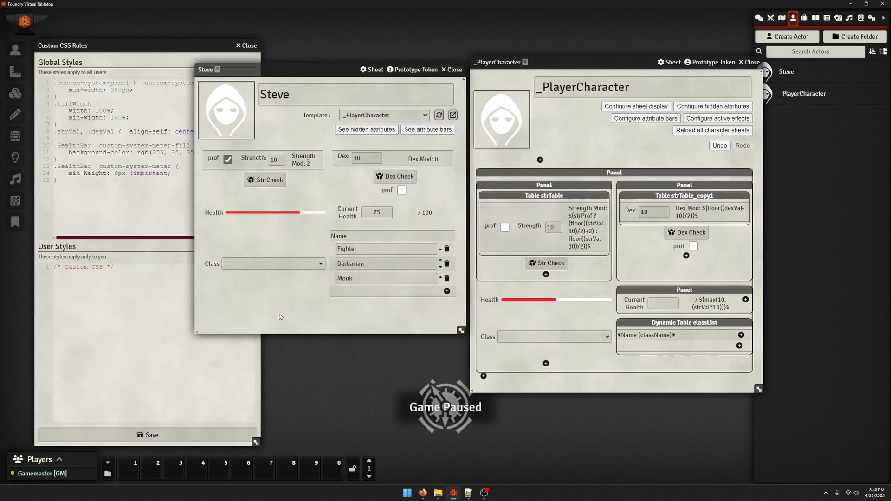
{"action": "left_click", "coordinate": [446, 291]}
{"action": "left_click", "coordinate": [363, 293]}
{"action": "type", "text": "Ranger"}
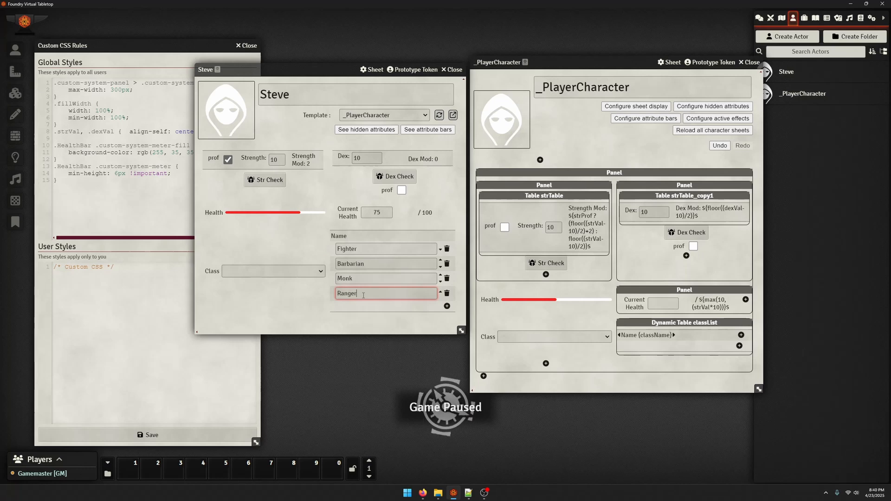
{"action": "left_click", "coordinate": [244, 273]}
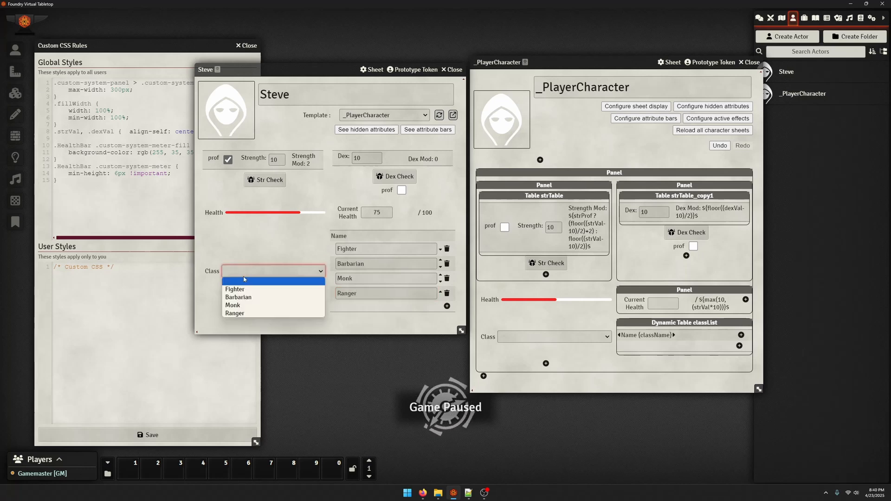
{"action": "left_click", "coordinate": [249, 322]}
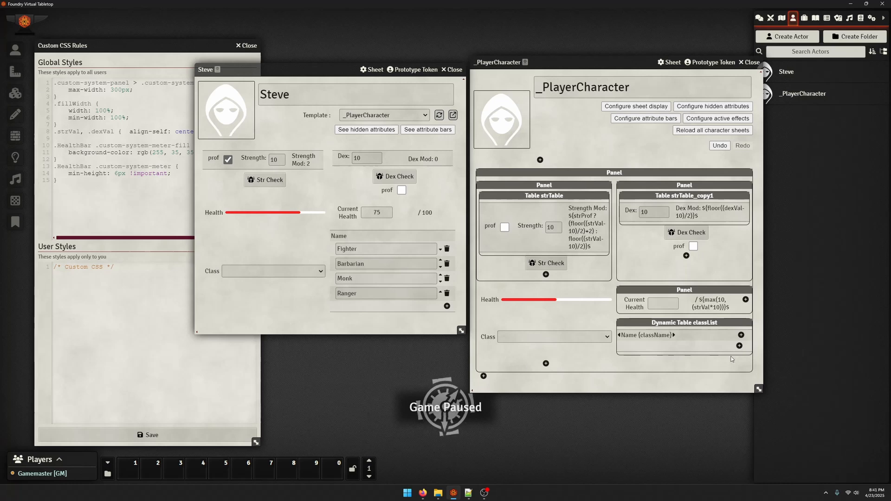
Add a Label component with key primaryStat and column name Main Stat to the classList dynamic table
{"action": "left_click", "coordinate": [545, 364]}
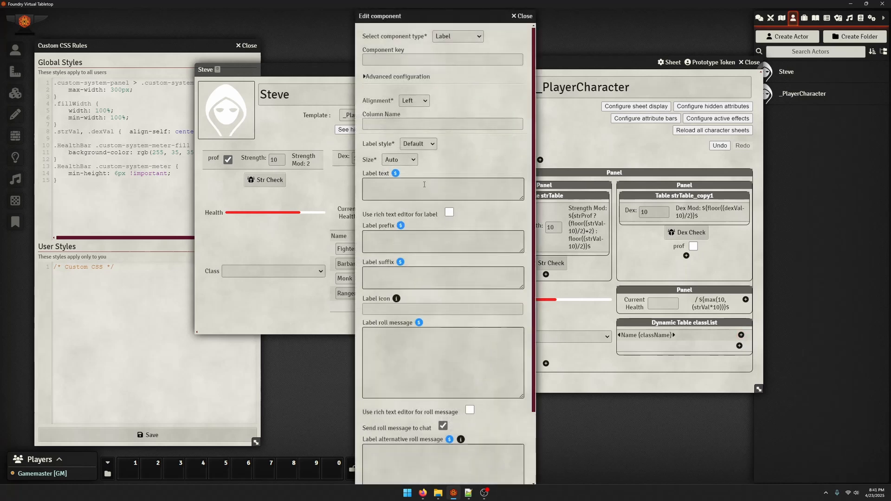
{"action": "left_click", "coordinate": [445, 38]}
{"action": "left_click", "coordinate": [449, 45]}
{"action": "left_click", "coordinate": [402, 60]}
{"action": "type", "text": "primar"}
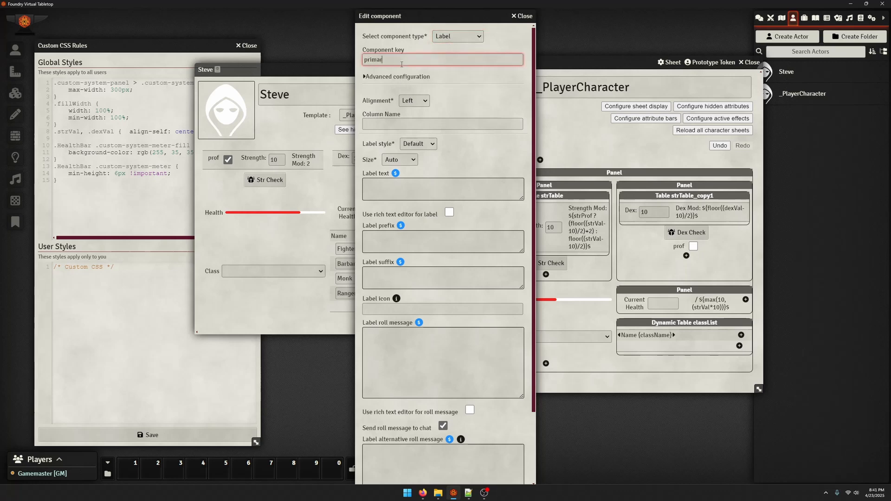
{"action": "type", "text": "yStat"}
{"action": "key", "text": "Tab"}
{"action": "key", "text": "Tab"}
{"action": "key", "text": "Tab"}
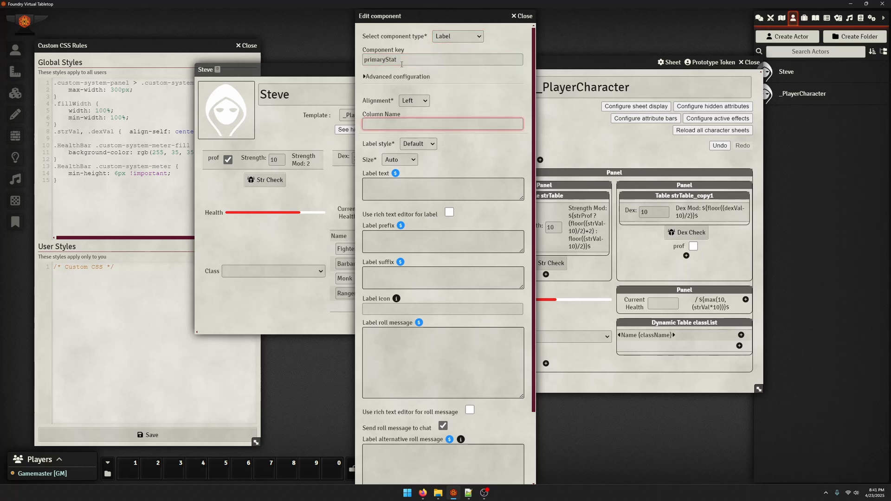
{"action": "type", "text": "S"}
{"action": "key", "text": "BackSpace"}
{"action": "type", "text": "Main Sta"}
Enter a formula for the class name in the Main Stat label text and save the component
{"action": "key", "text": "Tab"}
{"action": "key", "text": "Tab"}
{"action": "key", "text": "Tab"}
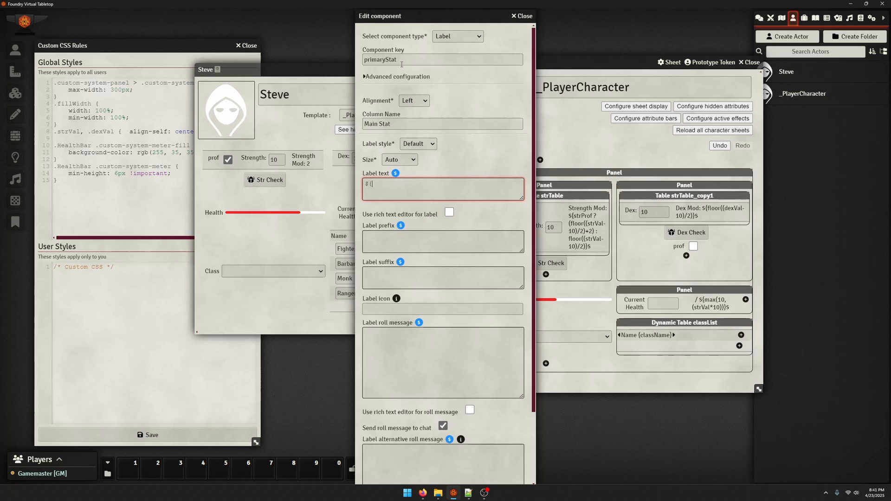
{"action": "left_click_drag", "start_coordinate": [322, 73], "coordinate": [188, 71]}
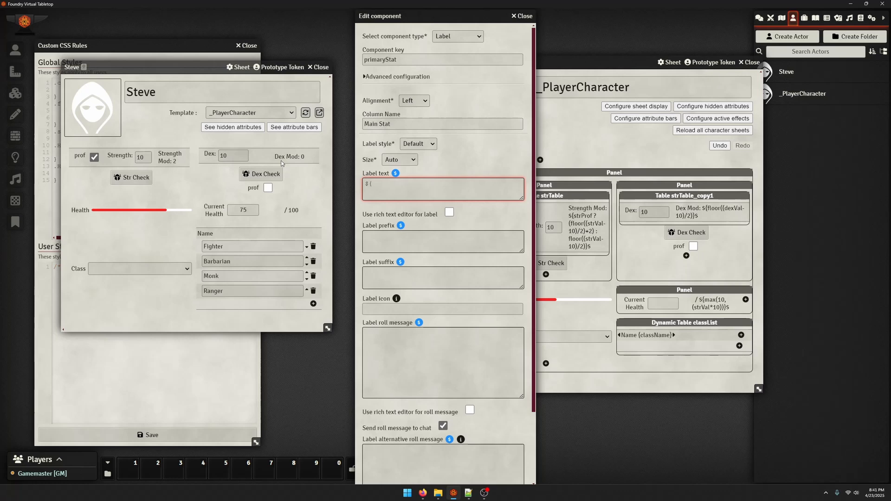
{"action": "type", "text": "ameRow(className)}$"}
{"action": "scroll", "coordinate": [391, 414], "scroll_direction": "down", "scroll_amount": 3}
{"action": "left_click", "coordinate": [399, 477]}
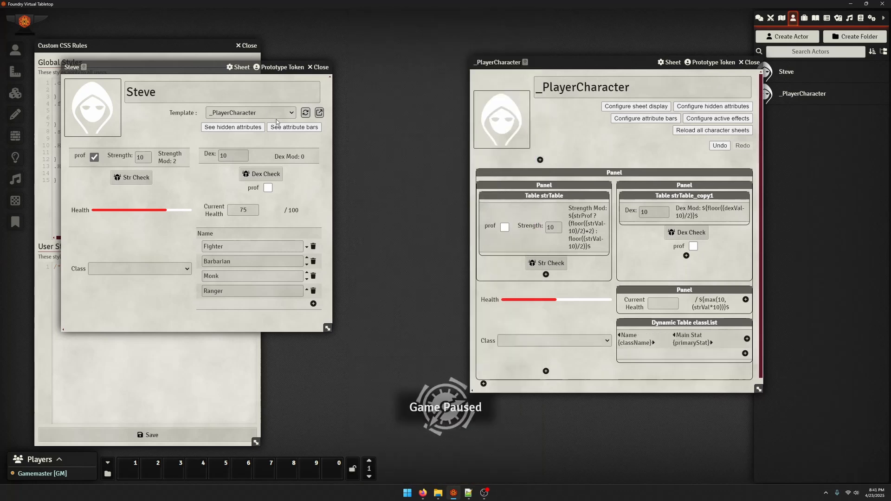
Reload Steve's sheet and correct the Main Stat label text to ${sameRow('className')}$
{"action": "left_click", "coordinate": [305, 113]}
{"action": "scroll", "coordinate": [691, 338], "scroll_direction": "down", "scroll_amount": 1}
{"action": "left_click", "coordinate": [692, 337]}
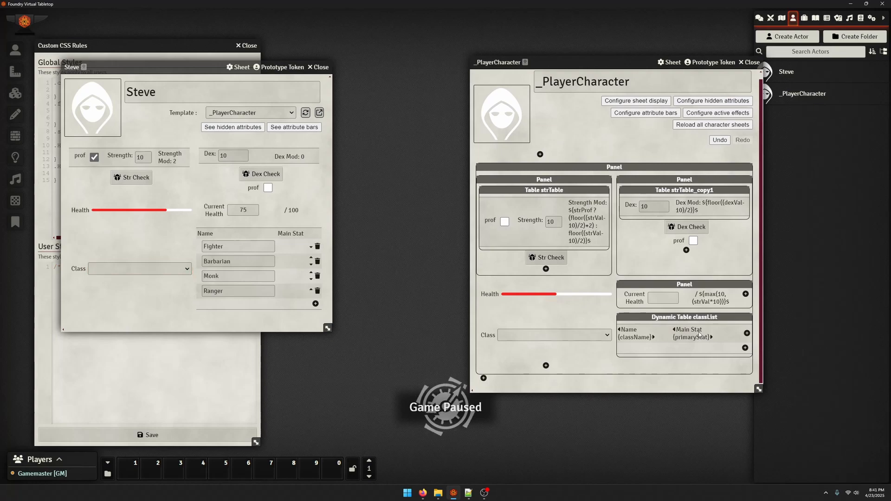
{"action": "double_click", "coordinate": [417, 184]}
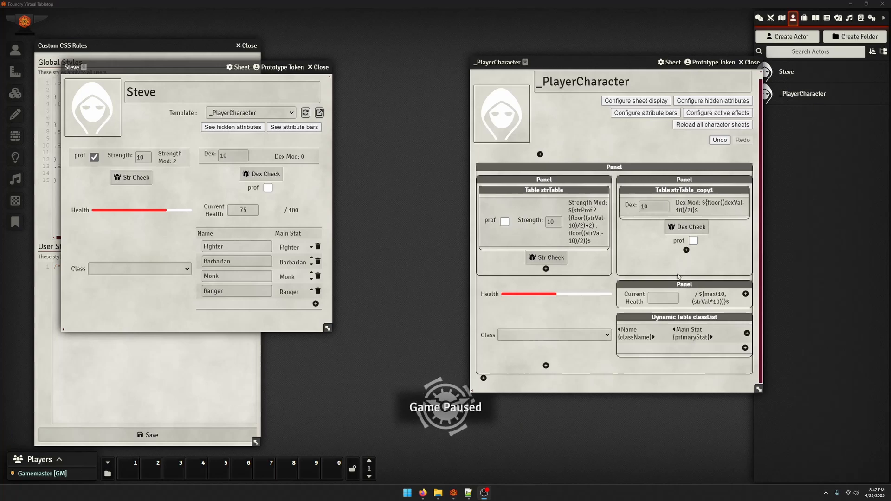
Extend the Main Stat label text to ${sameRow('className') == 'Fighter' ? Strength : ''}$
{"action": "left_click", "coordinate": [685, 342]}
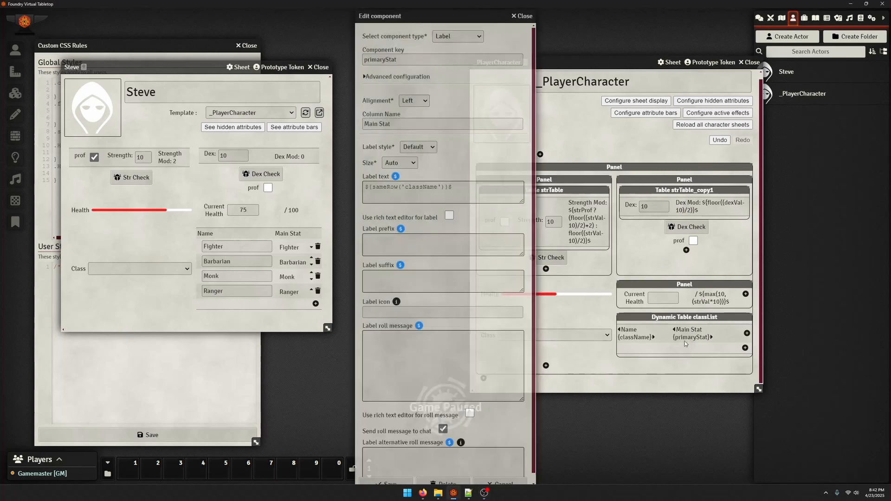
{"action": "left_click", "coordinate": [406, 189]}
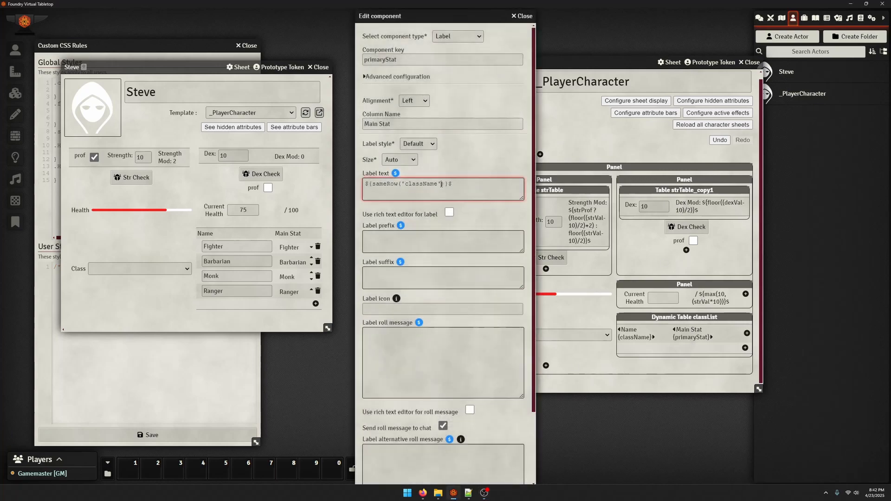
{"action": "left_click", "coordinate": [455, 188]}
{"action": "left_click_drag", "start_coordinate": [372, 186], "coordinate": [448, 186]}
{"action": "left_click", "coordinate": [445, 186]}
{"action": "type", "text": "== ';"}
{"action": "type", "text": "ighter' "}
{"action": "type", "text": "? Strengt"}
{"action": "type", "text": "h : \""}
Duplicate the Fighter formula onto a new line of the label text and change its class to Barbarian
{"action": "key", "text": "ctrl+a"}
{"action": "key", "text": "ctrl+c"}
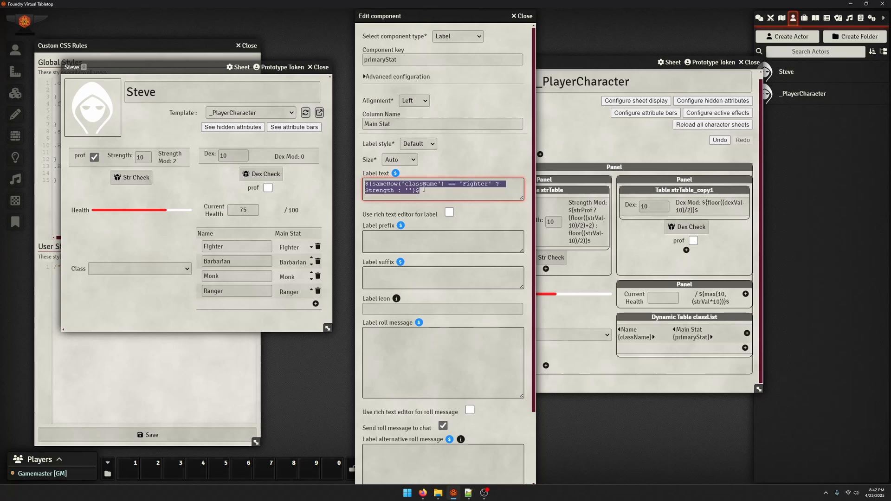
{"action": "left_click", "coordinate": [433, 189]}
{"action": "type", "text": "."}
{"action": "key", "text": "Return"}
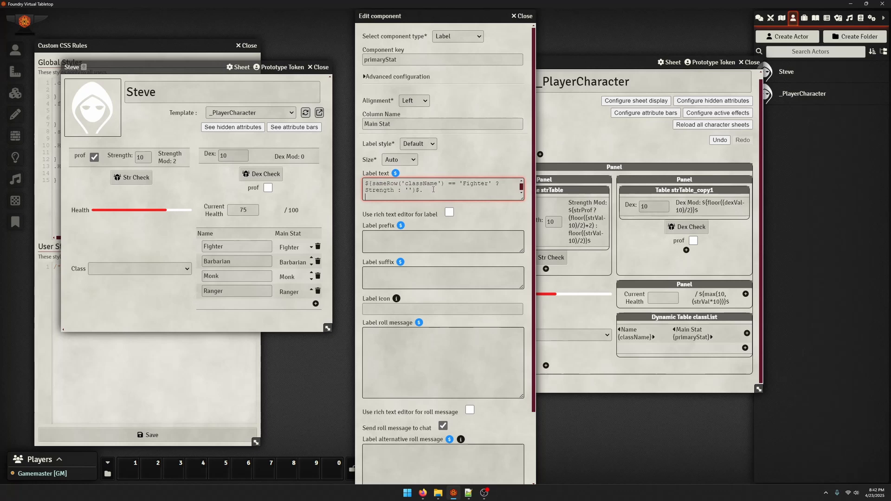
{"action": "key", "text": "BackSpace"}
{"action": "key", "text": "BackSpace"}
{"action": "key", "text": "Return"}
{"action": "key", "text": "ctrl+v"}
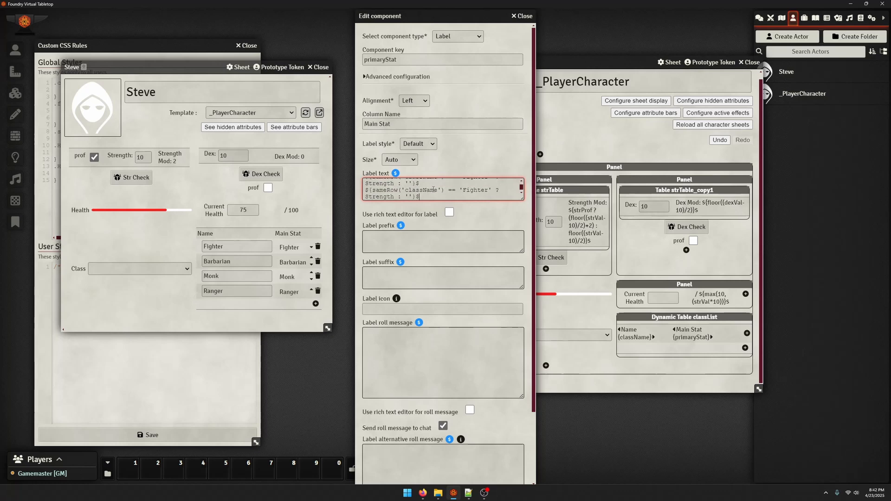
{"action": "double_click", "coordinate": [469, 191]}
{"action": "type", "text": "Barbaro"}
{"action": "left_click_drag", "start_coordinate": [469, 192], "coordinate": [550, 213]}
{"action": "left_click", "coordinate": [554, 214]}
{"action": "left_click", "coordinate": [425, 196]}
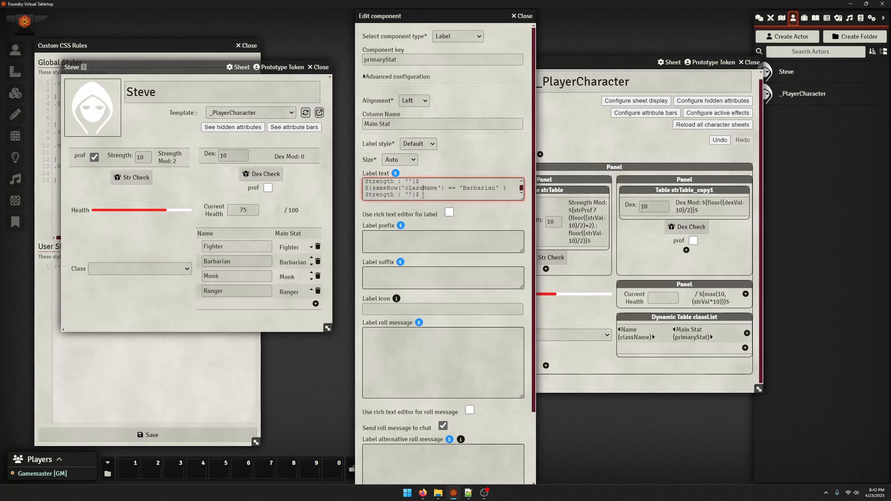
Paste another copy of the formula on a new line and change its class to Monk
{"action": "key", "text": "Return"}
{"action": "type", "text": "${sameRow('className') == 'Fighter' ? Strength : '')$"}
{"action": "double_click", "coordinate": [478, 189]}
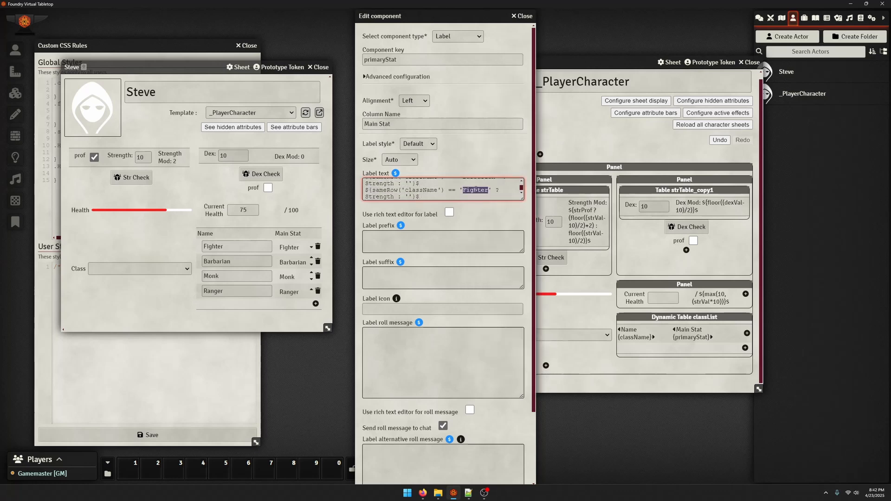
{"action": "type", "text": "Monk"}
{"action": "key", "text": "ctrl+BackSpace"}
{"action": "left_click", "coordinate": [414, 198]}
Paste a further copy of the formula on a new line, with class Ranger and result Dex
{"action": "key", "text": "Return"}
{"action": "key", "text": "ctrl+v"}
{"action": "double_click", "coordinate": [470, 189]}
{"action": "type", "text": "Ranger"}
{"action": "double_click", "coordinate": [380, 196]}
{"action": "type", "text": "Dex"}
Save the label, reload Steve's sheet to check the Main Stat column, and reopen the primaryStat label for editing
{"action": "scroll", "coordinate": [405, 477], "scroll_direction": "down", "scroll_amount": 3}
{"action": "left_click", "coordinate": [406, 476]}
{"action": "left_click", "coordinate": [305, 113]}
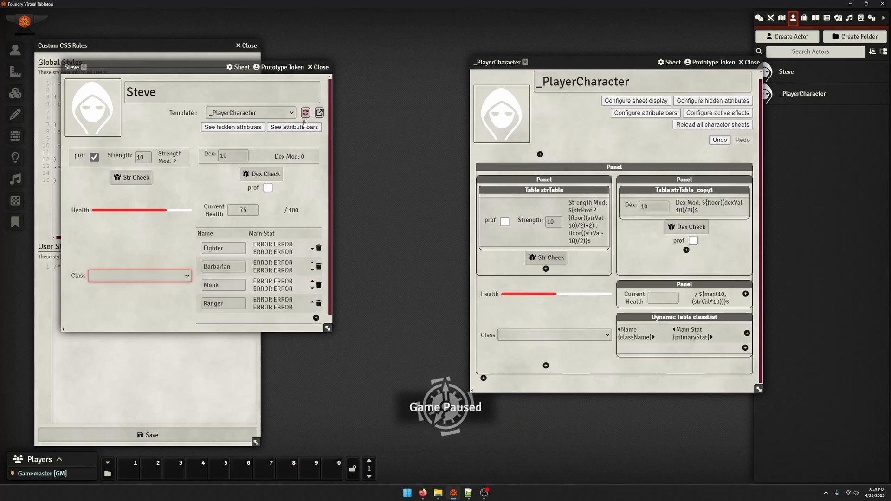
{"action": "left_click", "coordinate": [694, 333]}
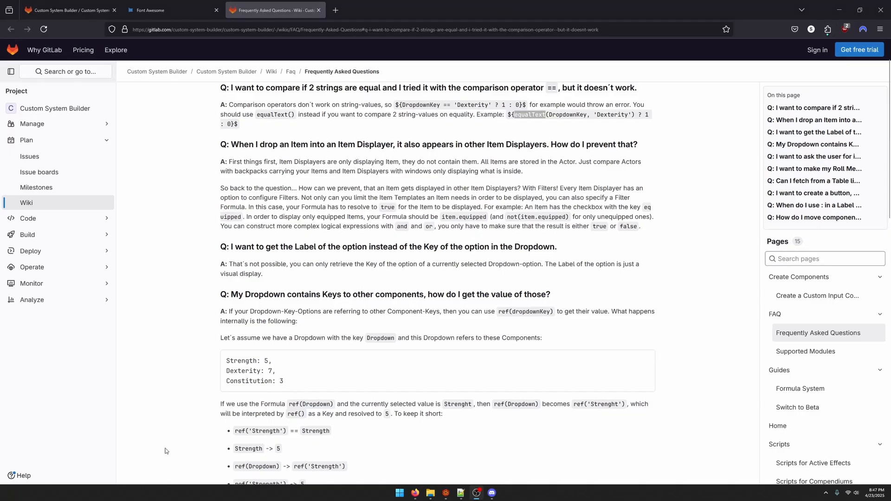
Read the Custom System Builder wiki FAQ entry in the browser about comparing two strings for equality
{"action": "scroll", "coordinate": [393, 150], "scroll_direction": "up", "scroll_amount": 1}
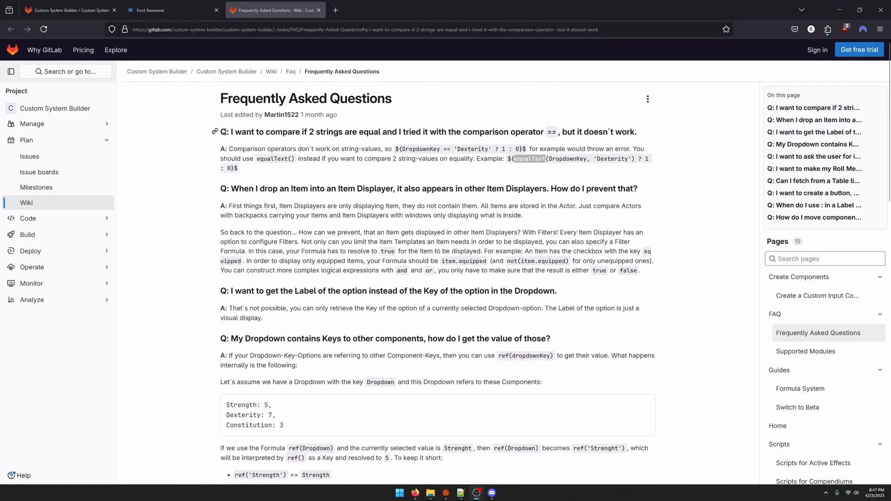
{"action": "left_click_drag", "start_coordinate": [222, 132], "coordinate": [402, 159]}
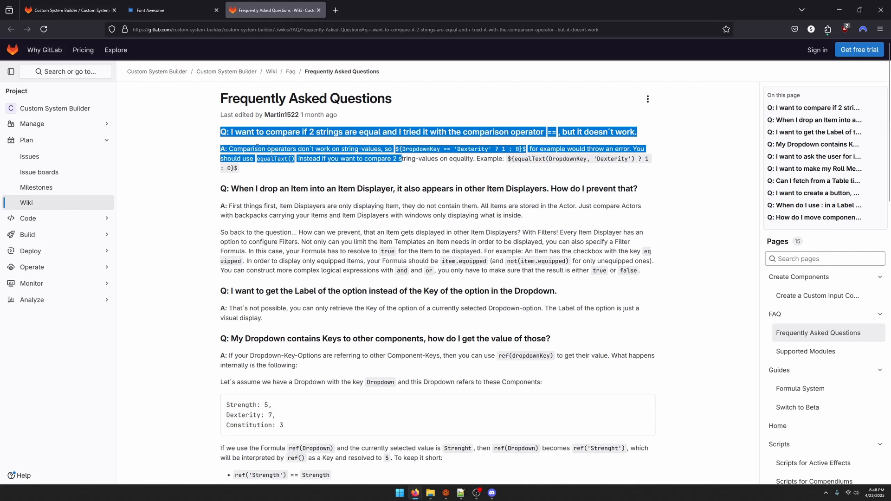
{"action": "left_click", "coordinate": [398, 156]}
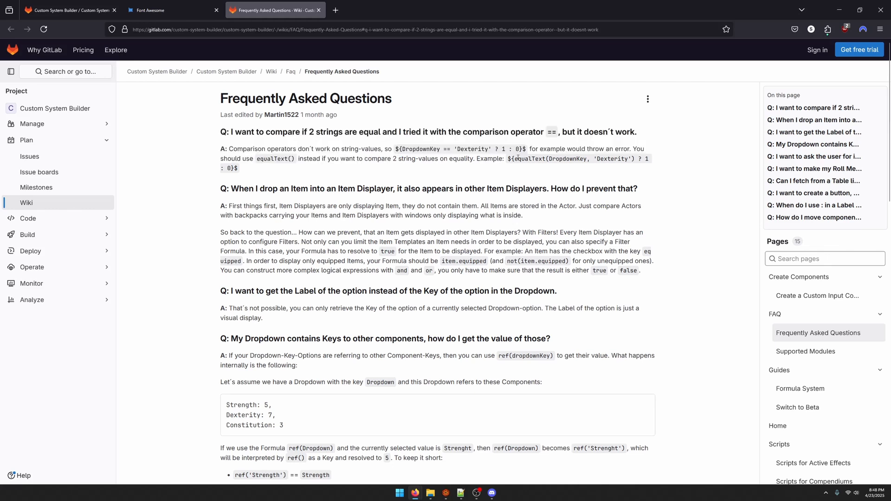
{"action": "double_click", "coordinate": [517, 158]}
{"action": "left_click", "coordinate": [578, 167]}
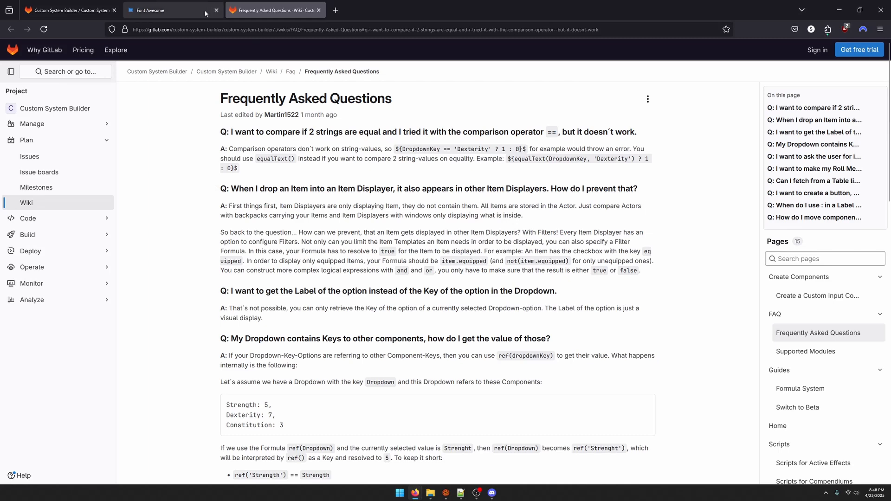
{"action": "left_click", "coordinate": [841, 7]}
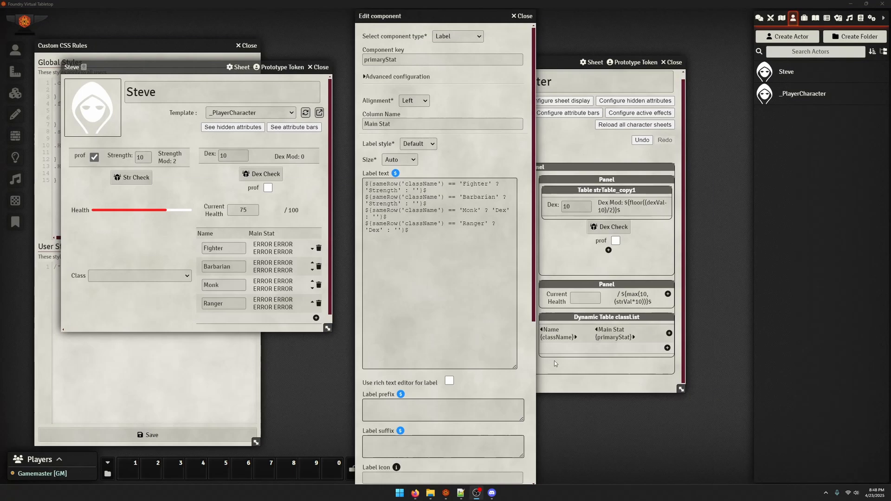
Rewrite the Fighter comparison in the label text to use equalText(sameRow('className'), 'Fighter' instead of the == operator
{"action": "left_click", "coordinate": [384, 183]}
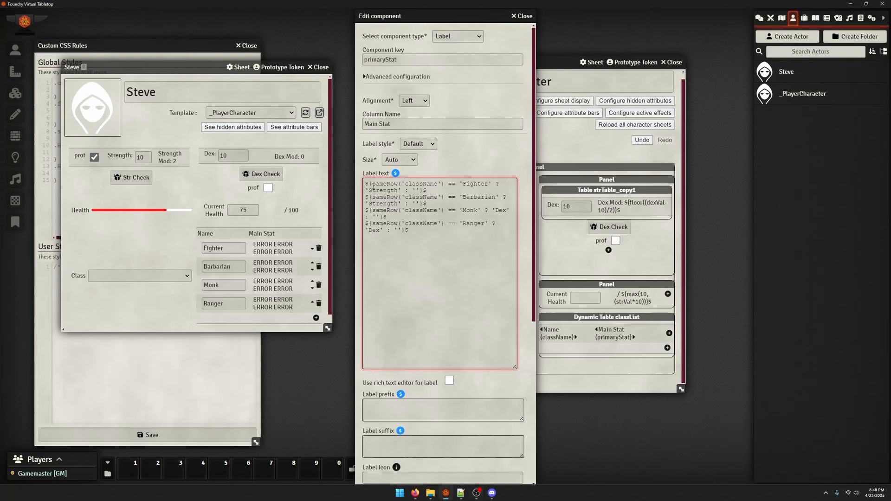
{"action": "type", "text": "equalT"}
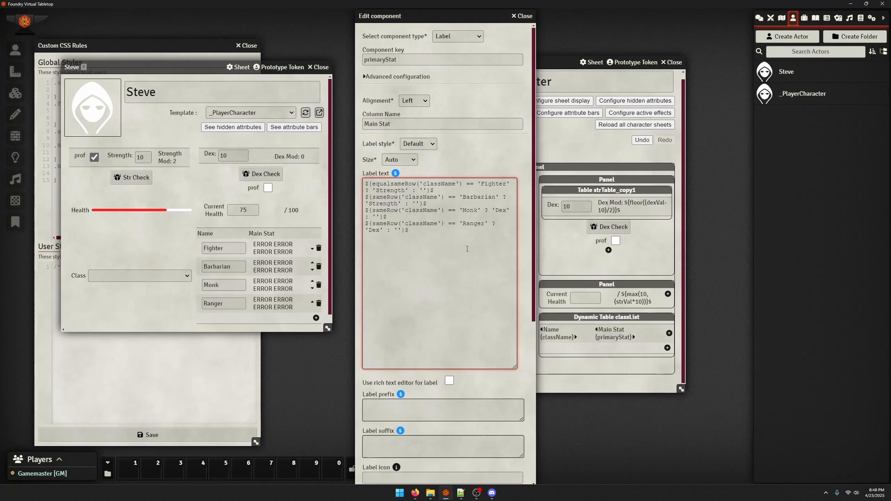
{"action": "type", "text": "ext("}
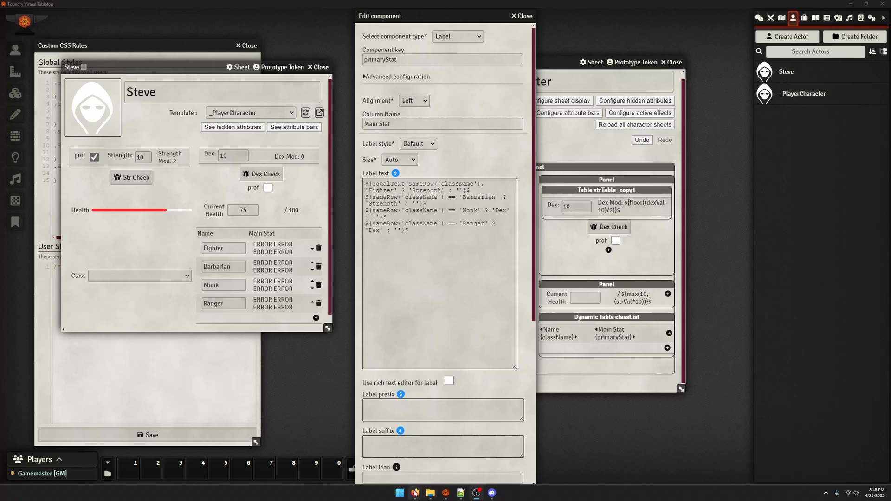
Check the argument syntax of the equalText() example in the browser's wiki FAQ
{"action": "mouse_move", "coordinate": [415, 492]}
{"action": "left_click", "coordinate": [452, 447]}
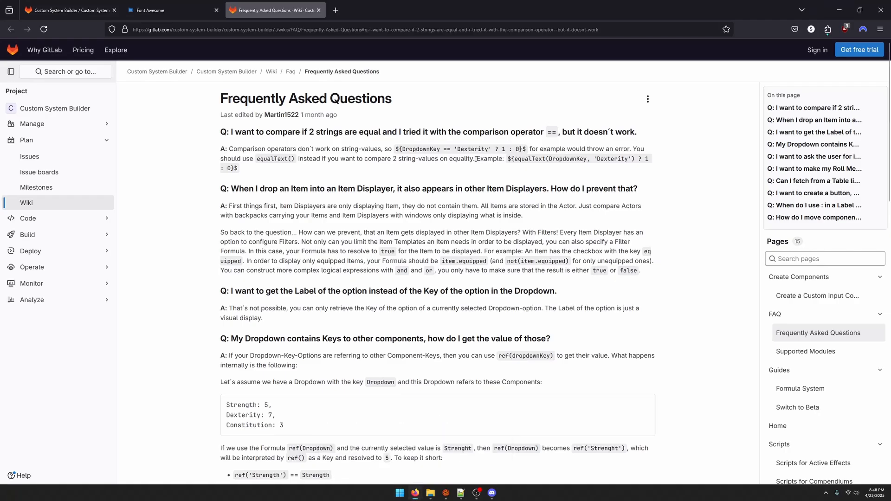
{"action": "left_click_drag", "start_coordinate": [457, 149], "coordinate": [491, 149]}
{"action": "double_click", "coordinate": [540, 159]}
{"action": "double_click", "coordinate": [570, 159]}
{"action": "double_click", "coordinate": [619, 159]}
{"action": "left_click", "coordinate": [841, 4]}
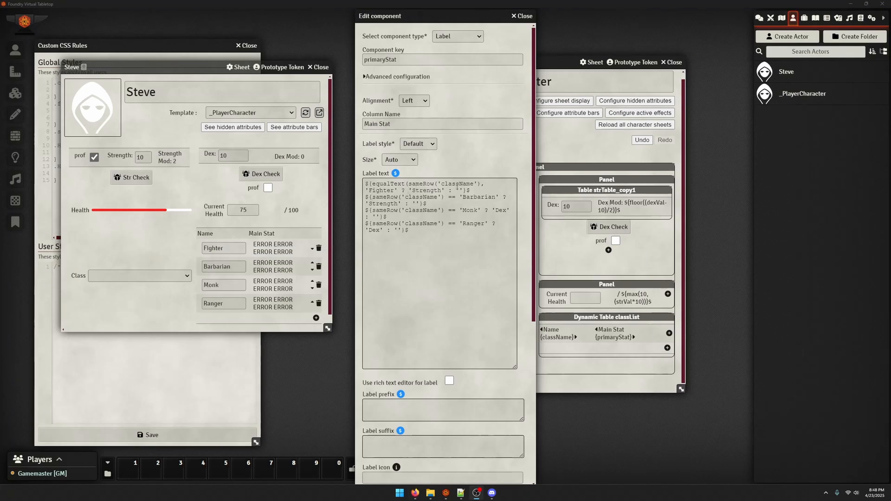
Close the equalText call after 'Fighter' and delete the Barbarian, Monk and Ranger lines from the label text
{"action": "left_click", "coordinate": [483, 185]}
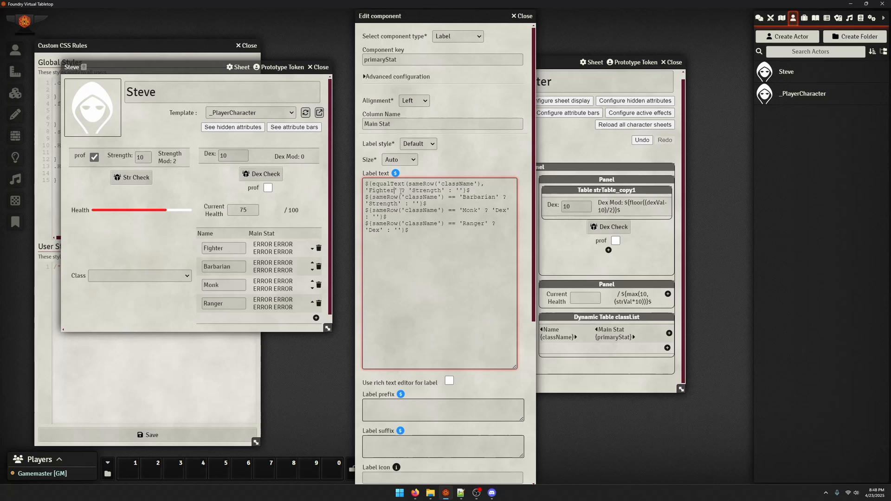
{"action": "type", "text": ")"}
{"action": "left_click_drag", "start_coordinate": [468, 229], "coordinate": [366, 197]}
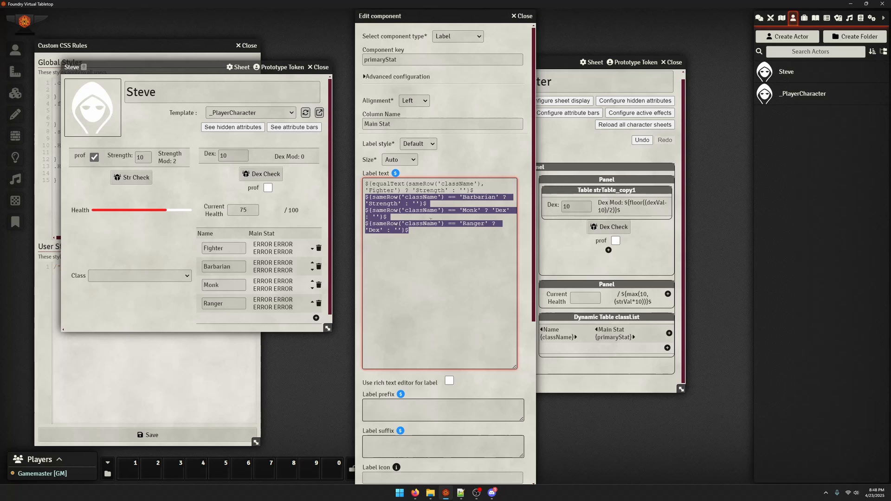
{"action": "key", "text": "Left"}
{"action": "left_click_drag", "start_coordinate": [451, 248], "coordinate": [366, 197]}
{"action": "key", "text": "BackSpace"}
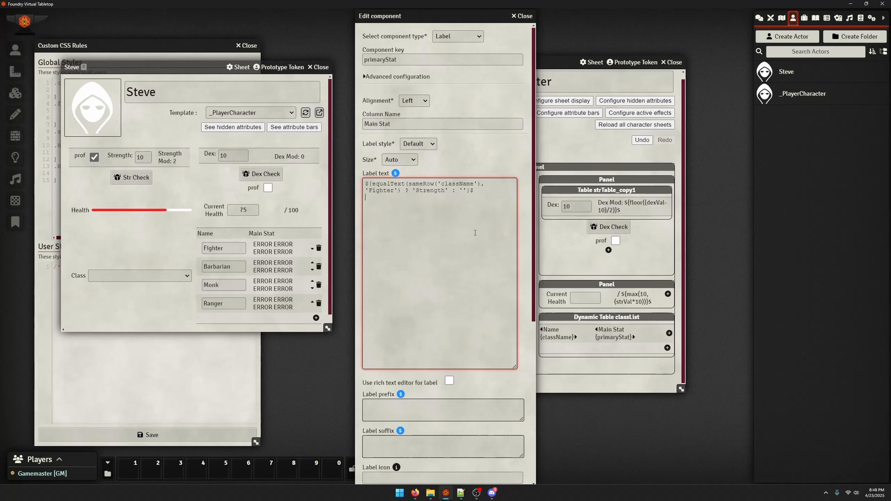
Save the Main Stat label and reload Steve's sheet to check the column
{"action": "scroll", "coordinate": [374, 474], "scroll_direction": "down", "scroll_amount": 5}
{"action": "scroll", "coordinate": [375, 474], "scroll_direction": "down", "scroll_amount": 1}
{"action": "left_click", "coordinate": [389, 477]}
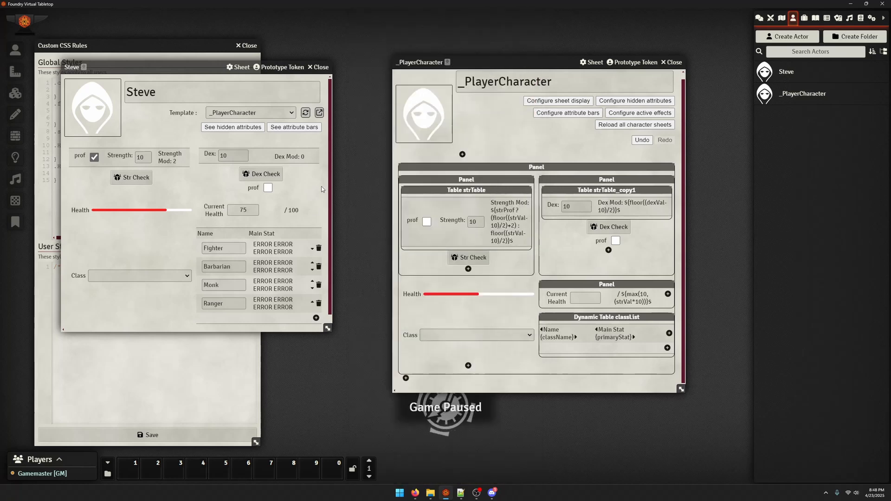
{"action": "left_click", "coordinate": [304, 113]}
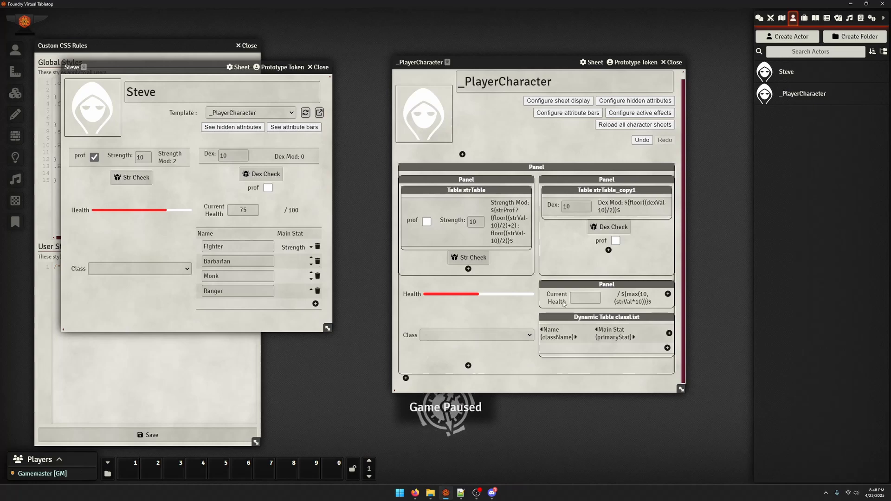
Open the Main Stat label, enlarge its text area and add three copies of the Fighter equalText line below the original
{"action": "left_click", "coordinate": [608, 333]}
{"action": "left_click", "coordinate": [493, 199]}
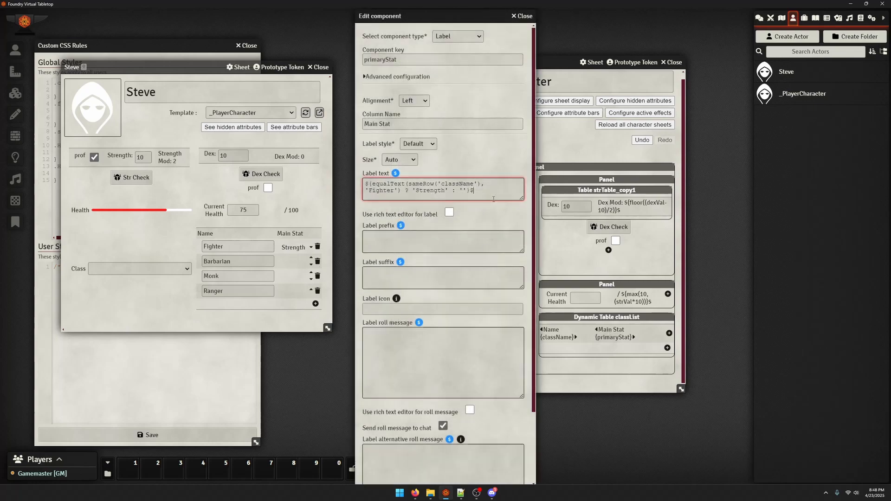
{"action": "key", "text": "ctrl+a"}
{"action": "left_click_drag", "start_coordinate": [526, 202], "coordinate": [516, 361]}
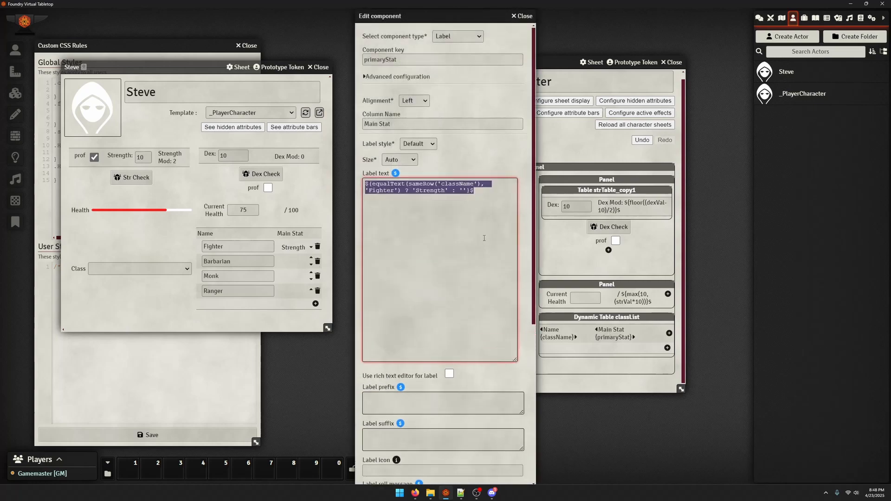
{"action": "left_click", "coordinate": [502, 213]}
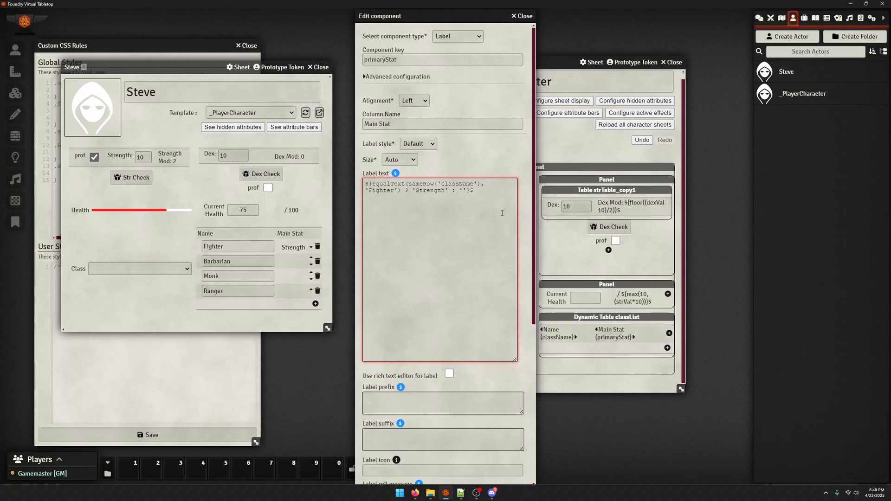
{"action": "key", "text": "ctrl+v"}
{"action": "key", "text": "ctrl+v"}
{"action": "key", "text": "ctrl+v"}
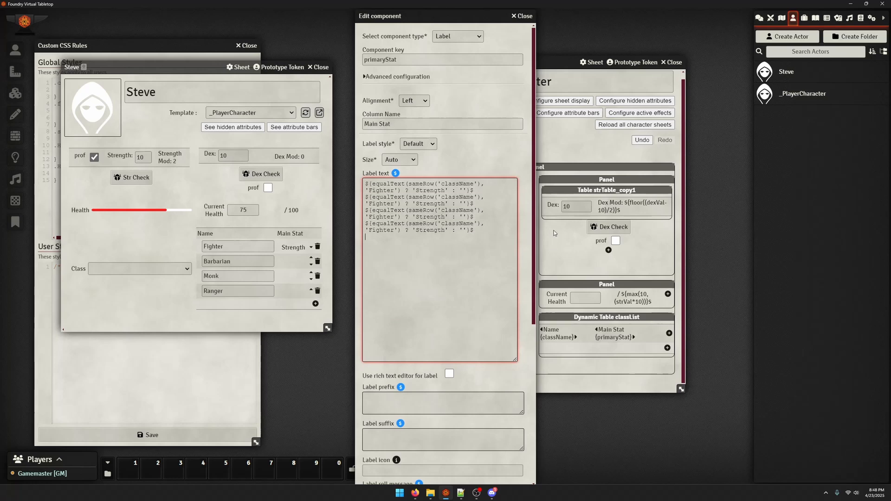
Change the class names in the three copied equalText lines to 'Barbarian', 'Monk' and 'Ranger'
{"action": "double_click", "coordinate": [386, 204]}
{"action": "type", "text": "Barbarian"}
{"action": "key", "text": "BackSpace"}
{"action": "key", "text": "BackSpace"}
{"action": "key", "text": "BackSpace"}
{"action": "key", "text": "BackSpace"}
{"action": "key", "text": "BackSpace"}
{"action": "key", "text": "BackSpace"}
{"action": "key", "text": "BackSpace"}
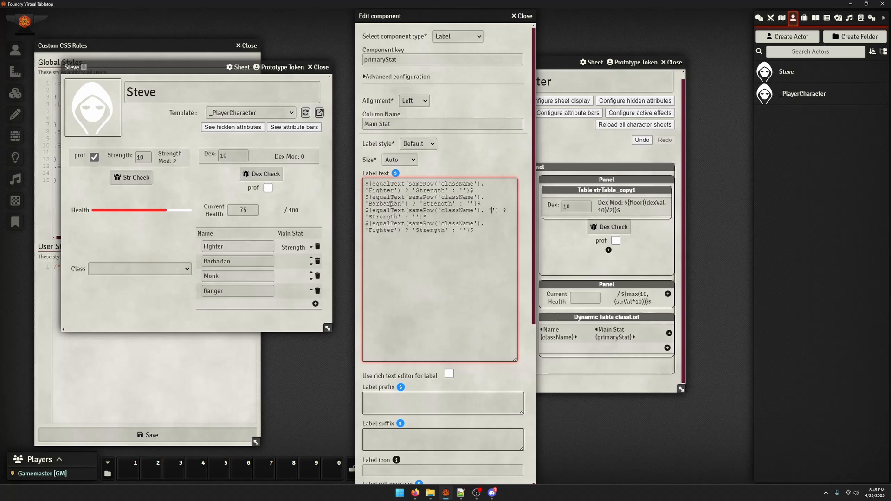
{"action": "type", "text": "Monk"}
{"action": "double_click", "coordinate": [391, 228]}
{"action": "type", "text": "Ramg"}
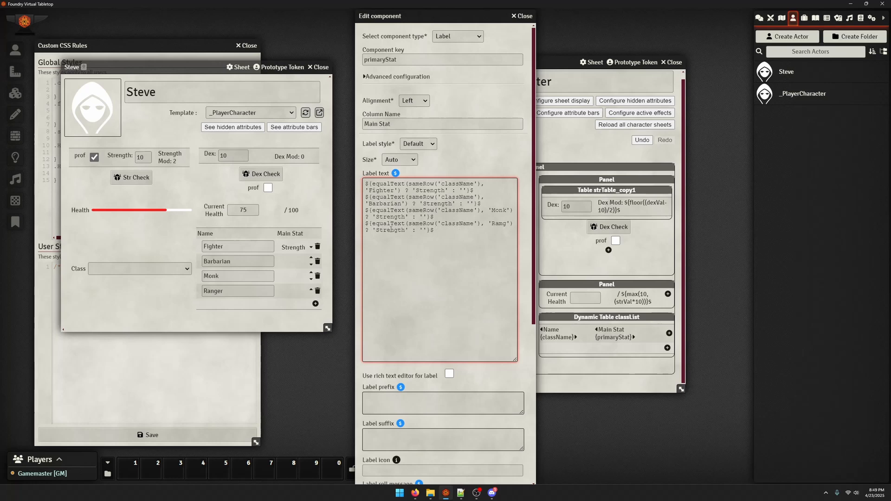
{"action": "key", "text": "BackSpace"}
{"action": "type", "text": "n"}
{"action": "key", "text": "BackSpace"}
{"action": "type", "text": "nger"}
Set the result in the Monk and Ranger lines to 'Dex' and save the Main Stat label
{"action": "double_click", "coordinate": [390, 217]}
{"action": "type", "text": "Dex"}
{"action": "scroll", "coordinate": [408, 371], "scroll_direction": "down", "scroll_amount": 5}
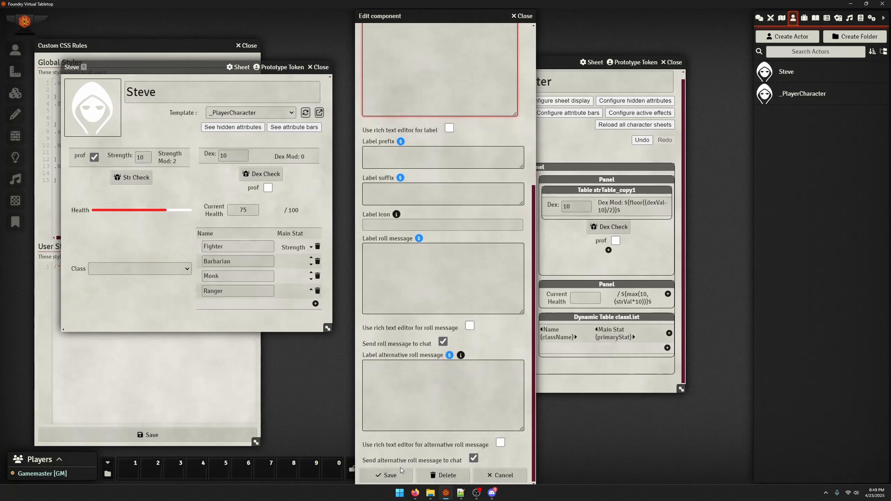
{"action": "left_click", "coordinate": [390, 475]}
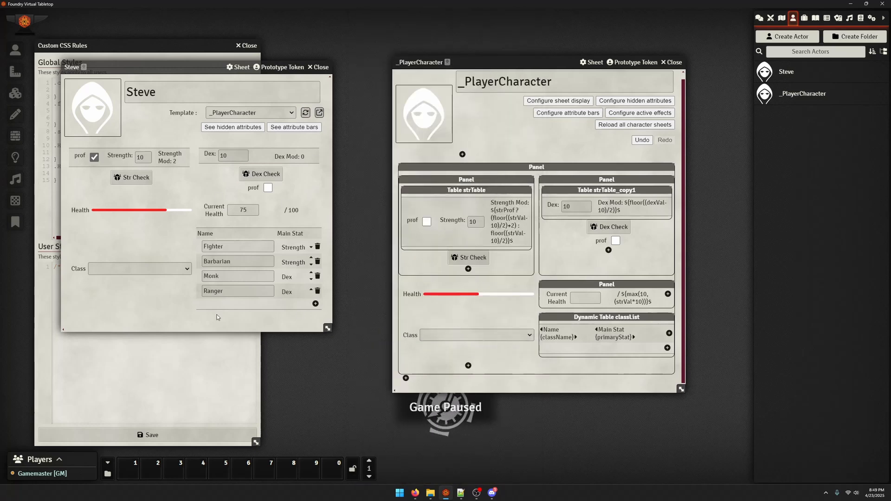
Move Steve's sheet closer to the template, test its Class dropdown with Monk and set it back to blank
{"action": "left_click_drag", "start_coordinate": [186, 68], "coordinate": [240, 69]}
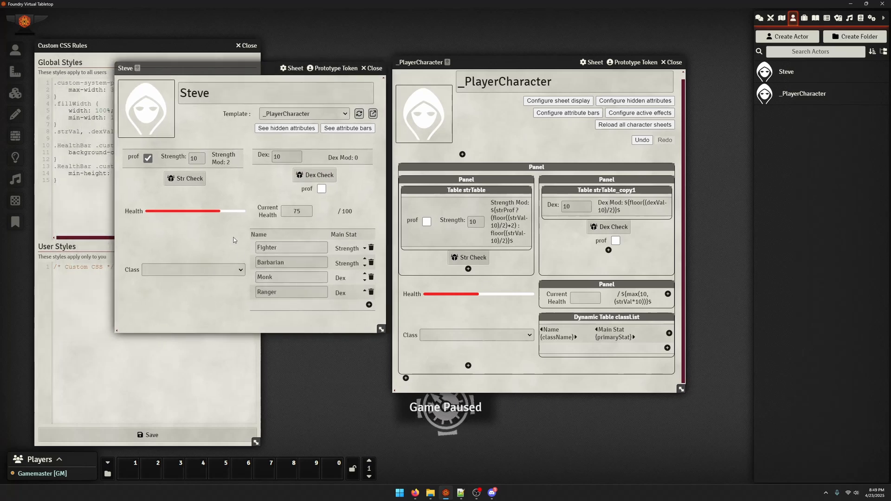
{"action": "left_click", "coordinate": [204, 271]}
{"action": "left_click", "coordinate": [192, 303]}
{"action": "left_click", "coordinate": [190, 271]}
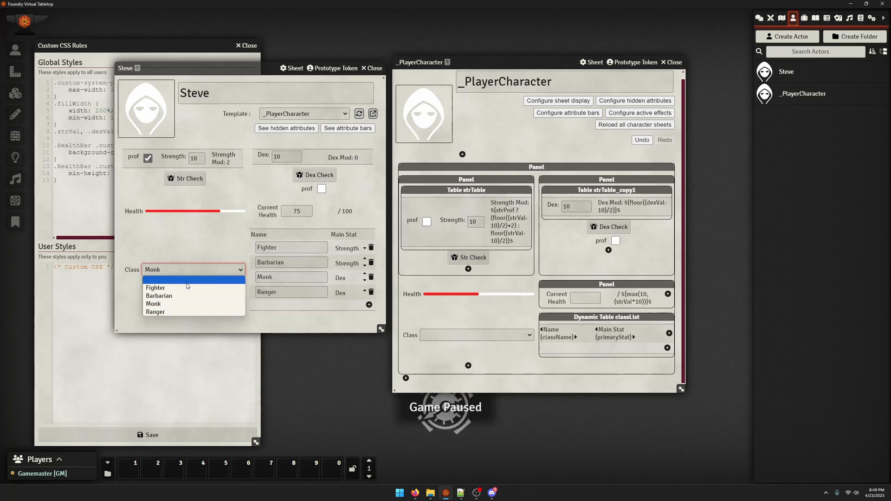
{"action": "left_click", "coordinate": [187, 280]}
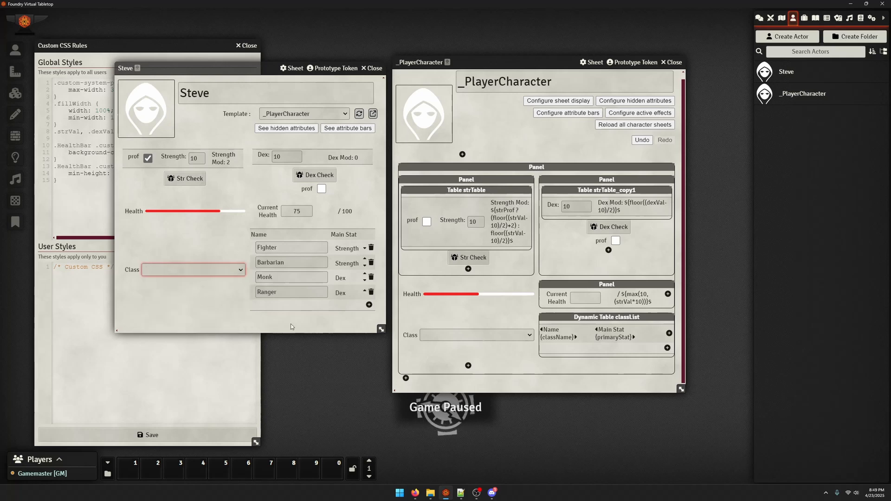
Add a Tabbed Panel component below the Class dropdown in the _PlayerCharacter template
{"action": "left_click", "coordinate": [467, 365]}
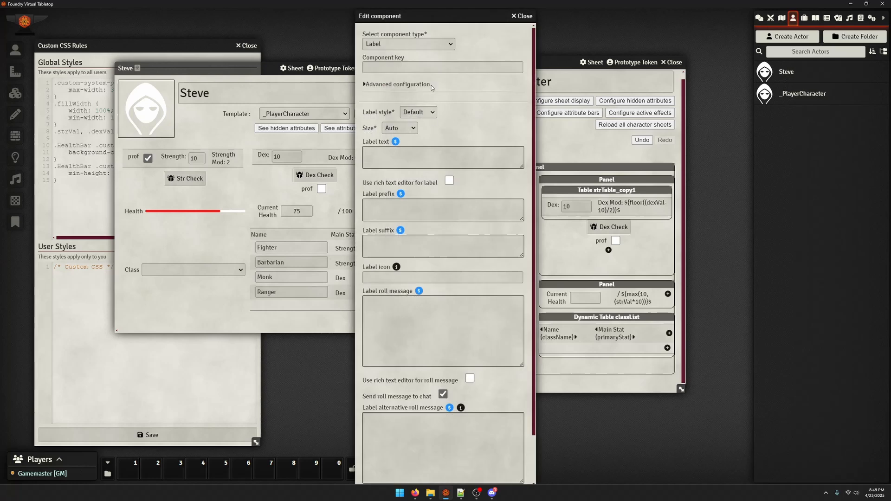
{"action": "left_click", "coordinate": [433, 43]}
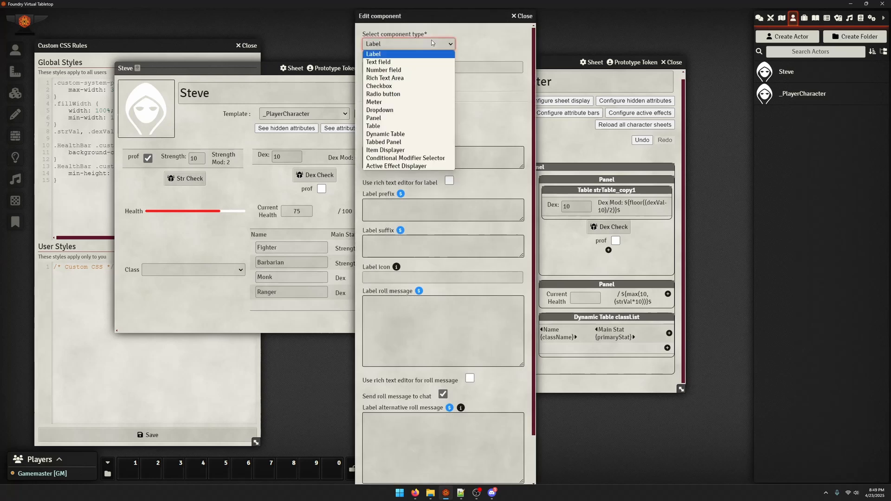
{"action": "left_click", "coordinate": [435, 141]}
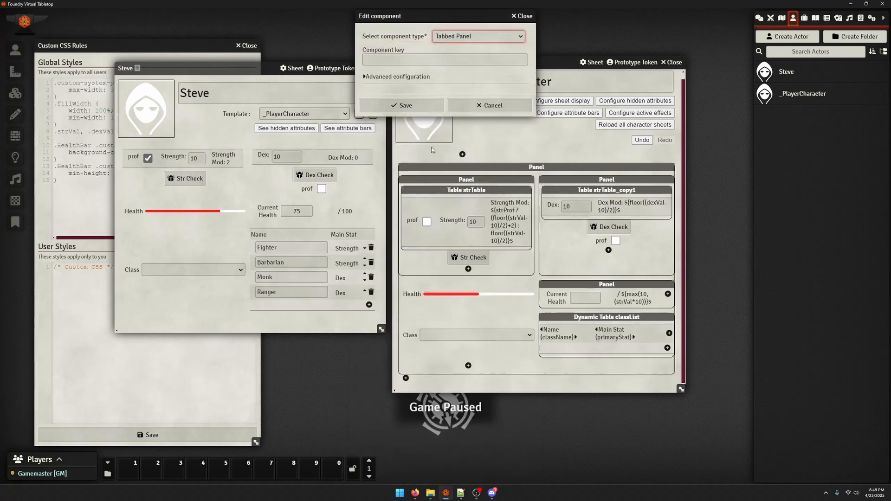
{"action": "left_click", "coordinate": [399, 104]}
{"action": "scroll", "coordinate": [410, 310], "scroll_direction": "down", "scroll_amount": 1}
{"action": "left_click", "coordinate": [461, 360]}
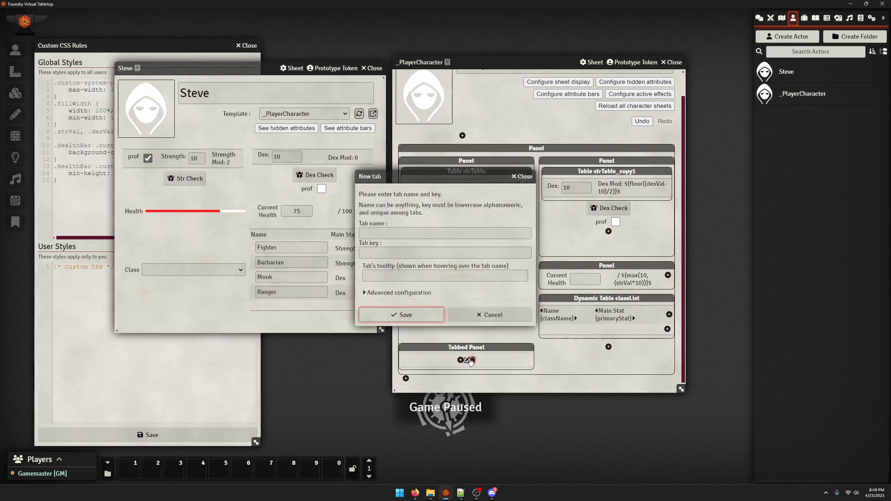
{"action": "left_click", "coordinate": [424, 232]}
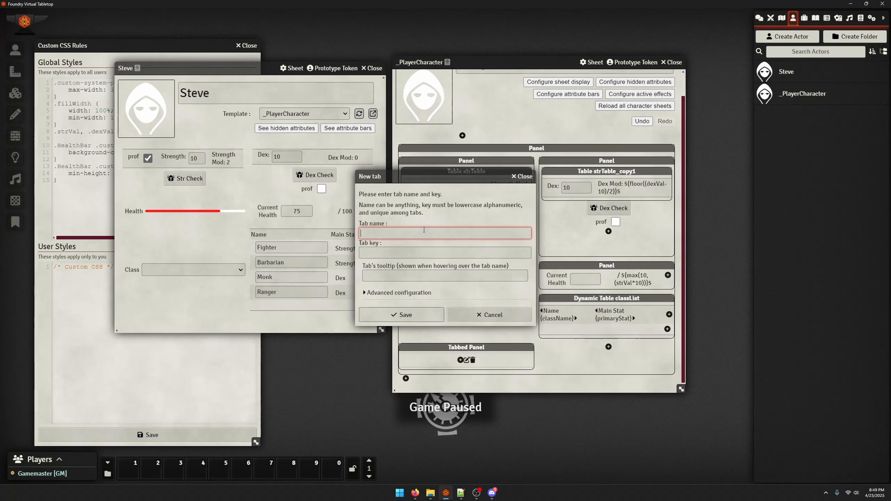
{"action": "left_click", "coordinate": [483, 315]}
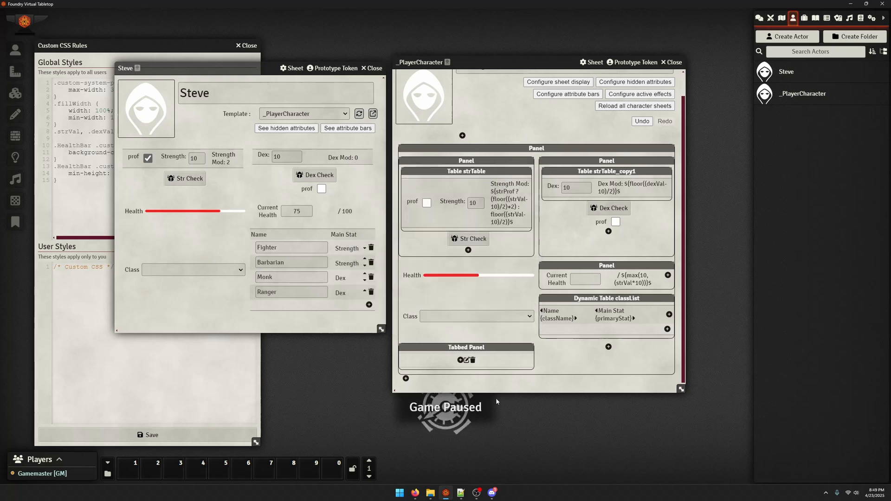
Move the Tabbed Panel above the main panel, give it a tab named charInfo with key Info, and reload Steve's sheet
{"action": "left_click_drag", "start_coordinate": [466, 349], "coordinate": [463, 164]}
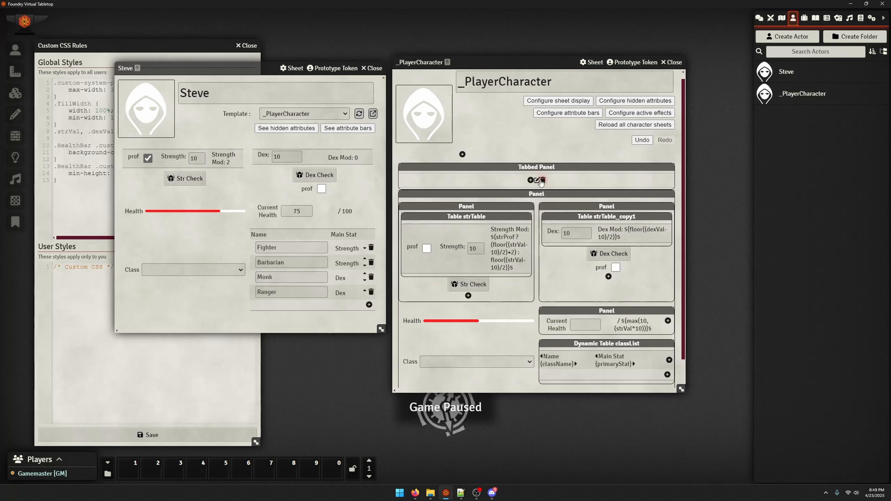
{"action": "left_click", "coordinate": [530, 180]}
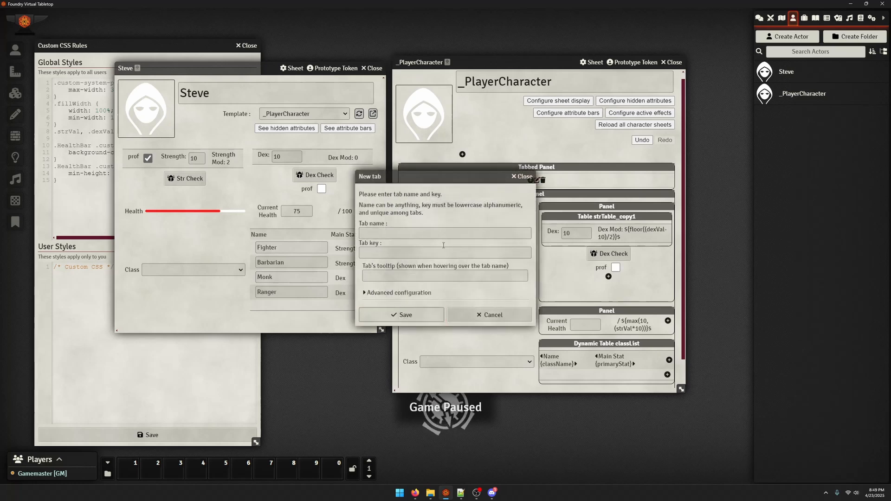
{"action": "left_click", "coordinate": [442, 234]}
{"action": "type", "text": "charInfo"}
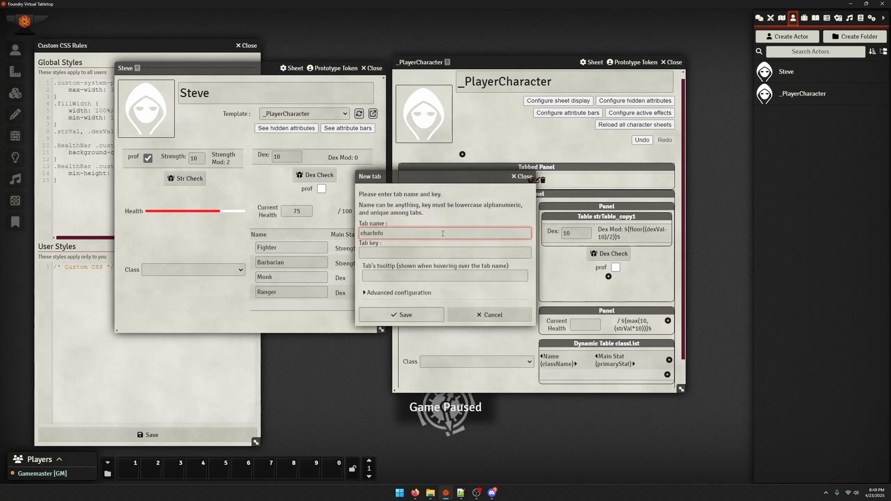
{"action": "key", "text": "Tab"}
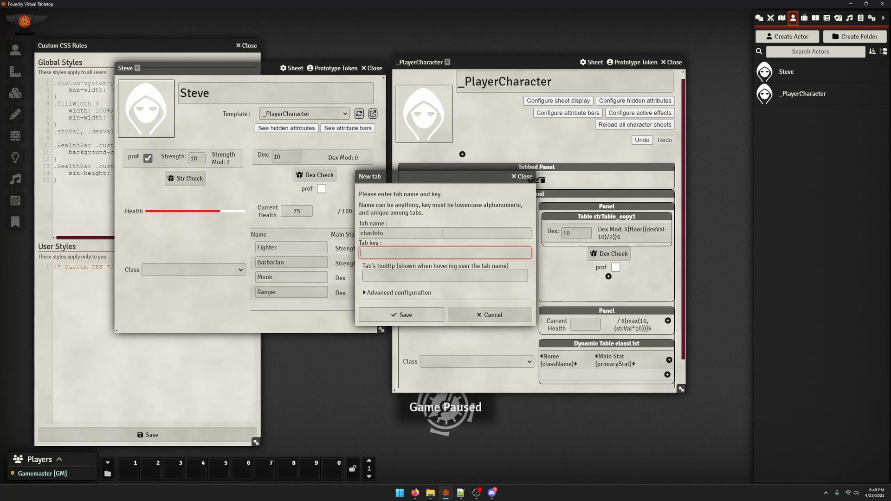
{"action": "type", "text": "info"}
{"action": "left_click", "coordinate": [409, 316]}
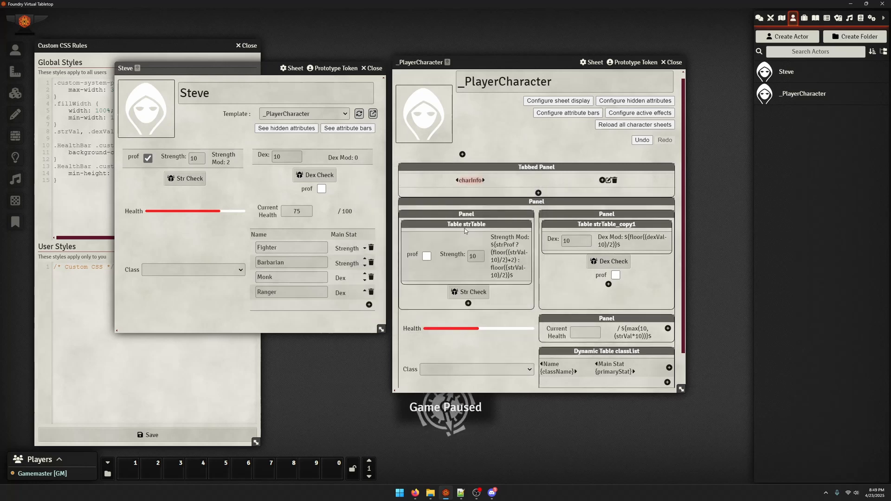
{"action": "left_click", "coordinate": [359, 113]}
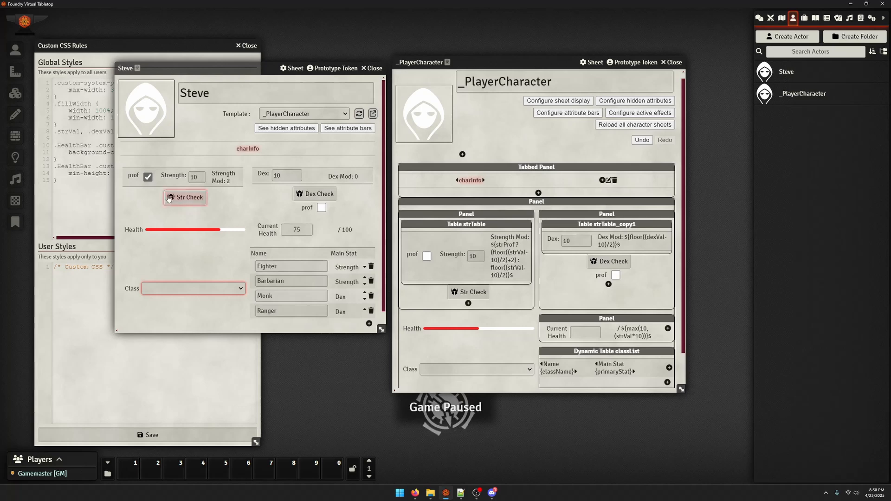
Rename the charInfo tab to Info and set its key to charInfo
{"action": "left_click", "coordinate": [473, 173]}
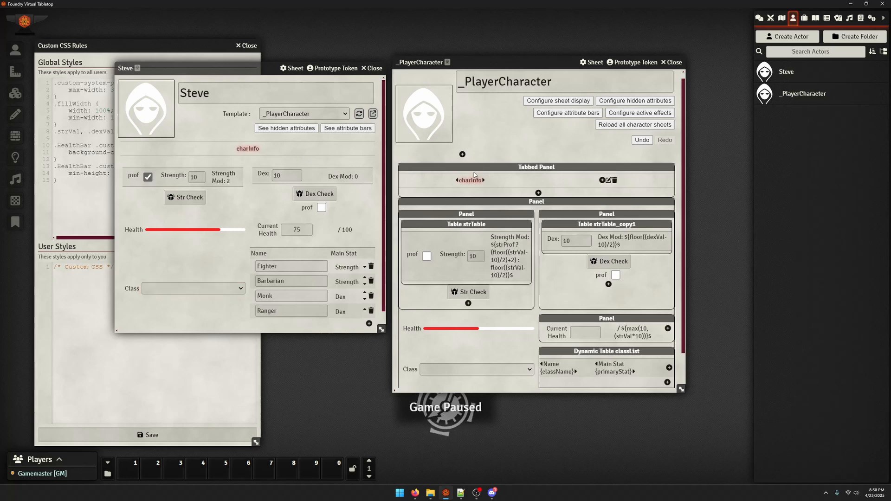
{"action": "left_click", "coordinate": [609, 180]}
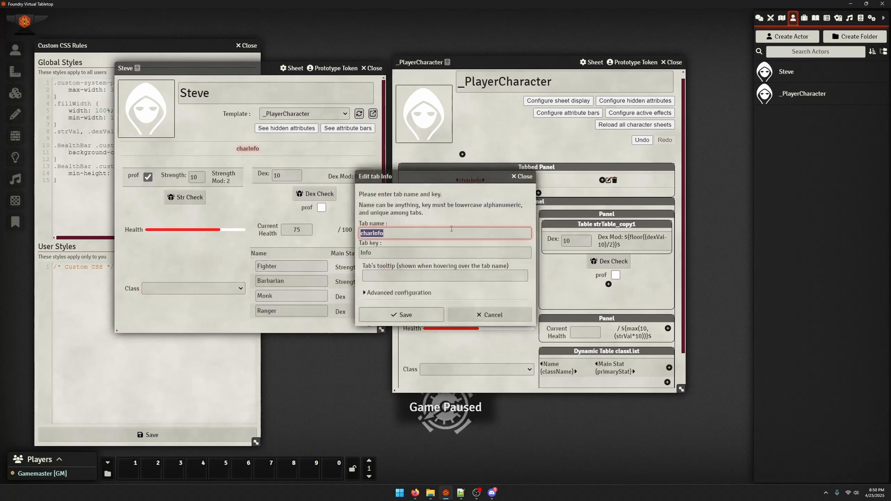
{"action": "type", "text": "Info"}
{"action": "key", "text": "Tab"}
{"action": "type", "text": "charInfo"}
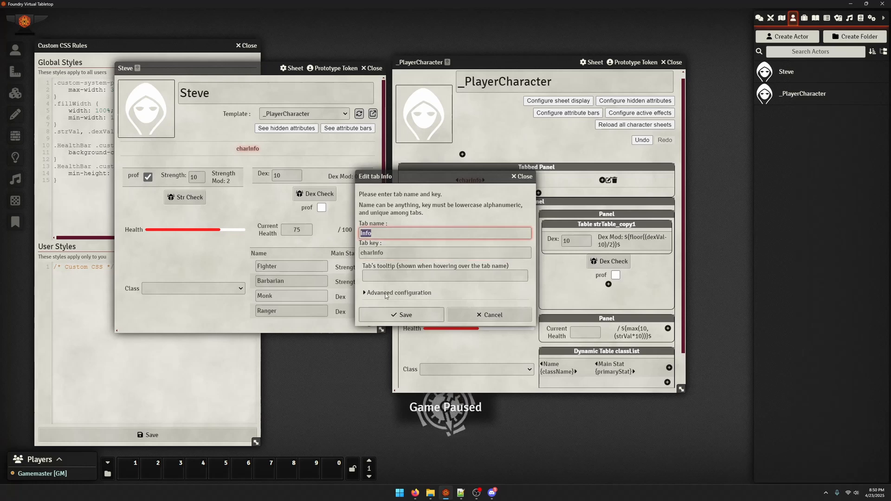
{"action": "left_click", "coordinate": [400, 314]}
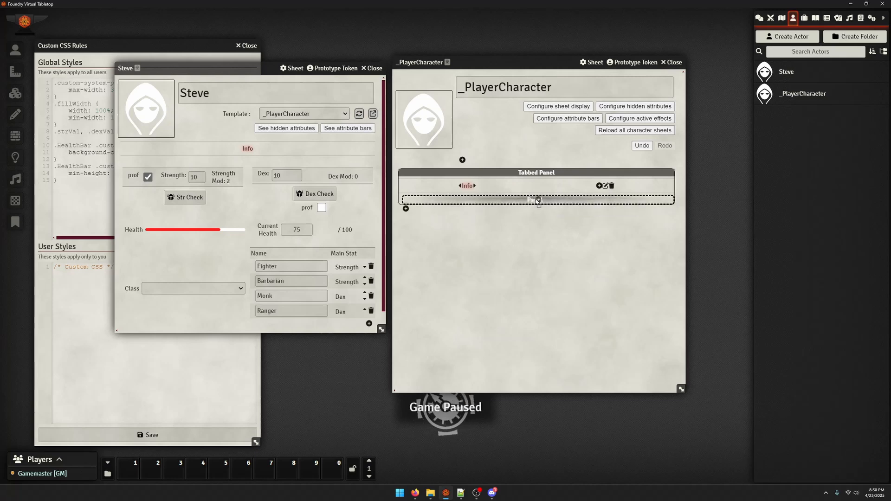
Add a second tab named Invi with key charInvi and try switching between both tabs on Steve's sheet
{"action": "left_click", "coordinate": [599, 185]}
{"action": "left_click", "coordinate": [421, 234]}
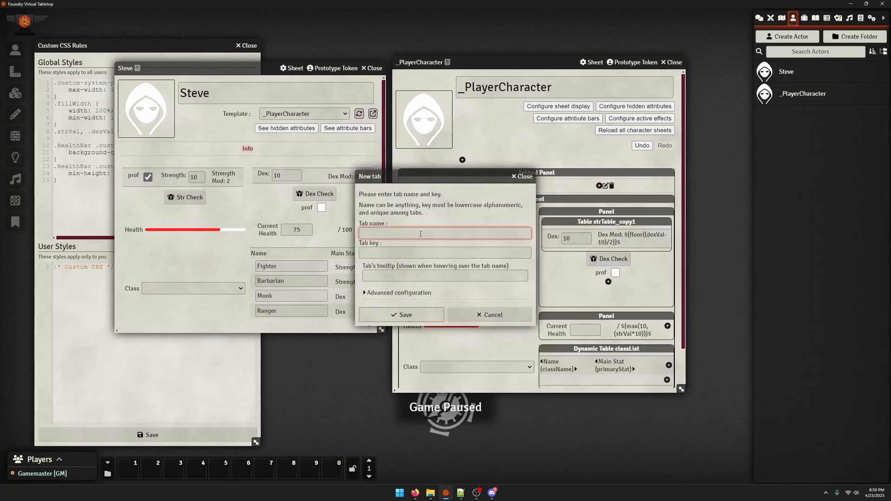
{"action": "type", "text": "invi"}
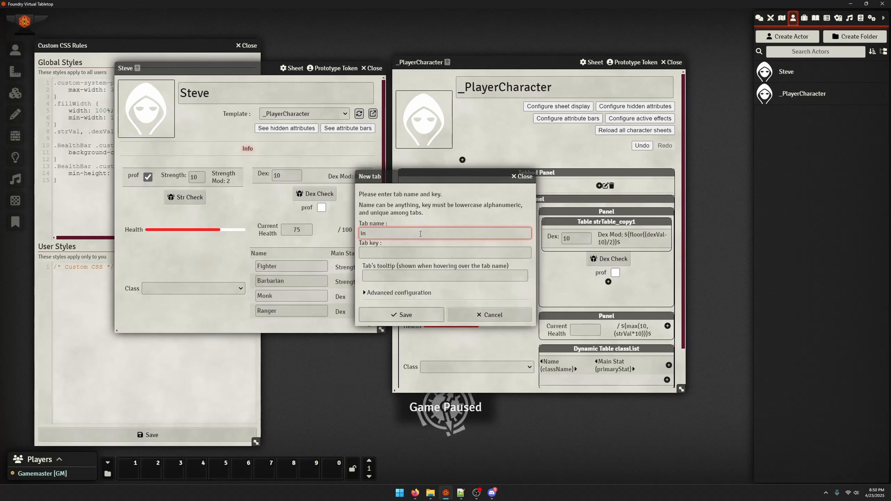
{"action": "key", "text": "BackSpace"}
{"action": "key", "text": "BackSpace"}
{"action": "type", "text": "Invi"}
{"action": "key", "text": "Tab"}
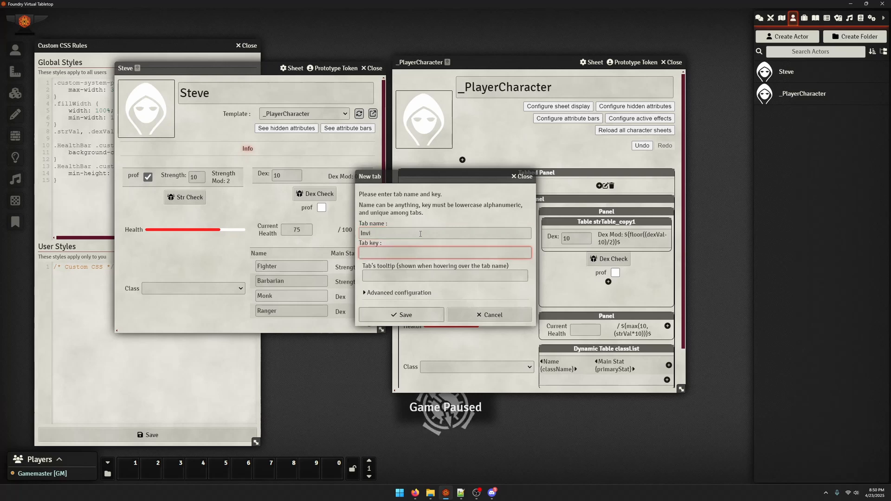
{"action": "left_click", "coordinate": [420, 314]}
{"action": "left_click", "coordinate": [310, 148]}
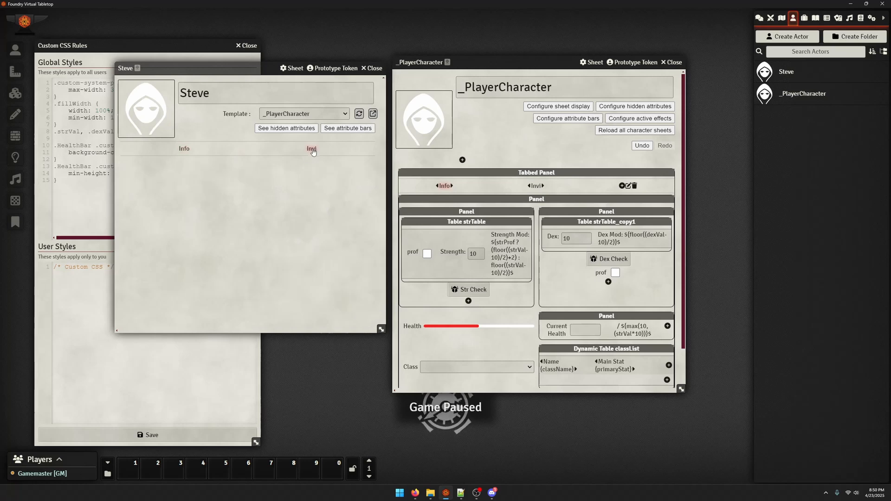
{"action": "left_click", "coordinate": [188, 149]}
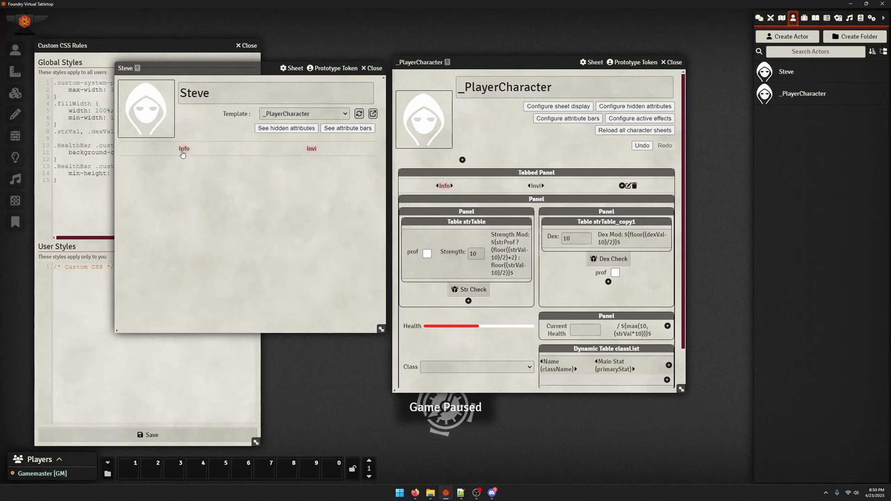
Add an Item Displayer component with key Inventory below the main panel in the _PlayerCharacter template
{"action": "scroll", "coordinate": [531, 265], "scroll_direction": "down", "scroll_amount": 2}
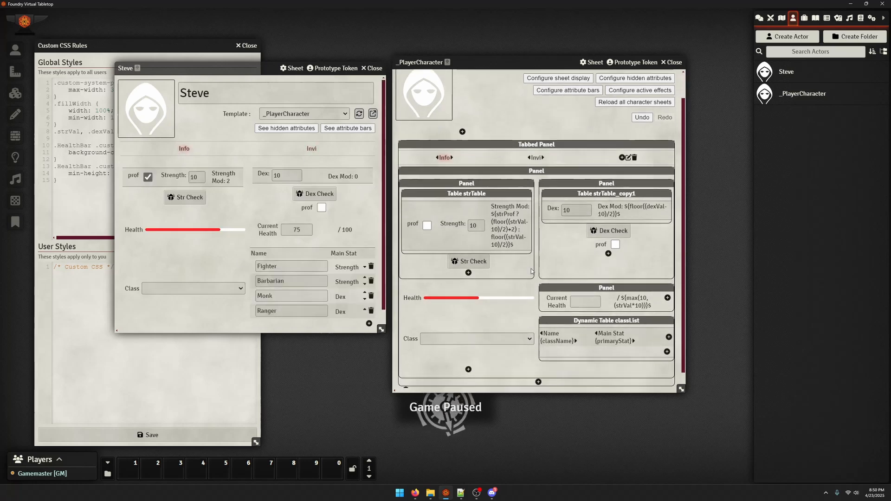
{"action": "left_click", "coordinate": [539, 371]}
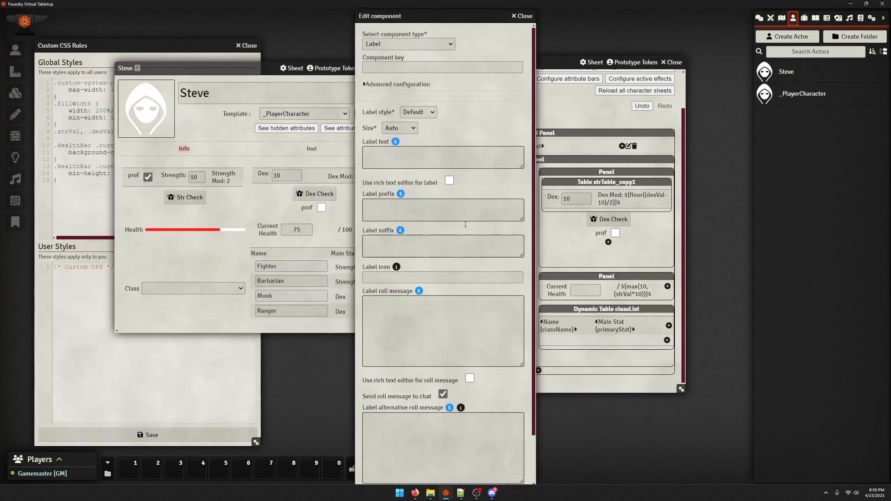
{"action": "left_click", "coordinate": [414, 44]}
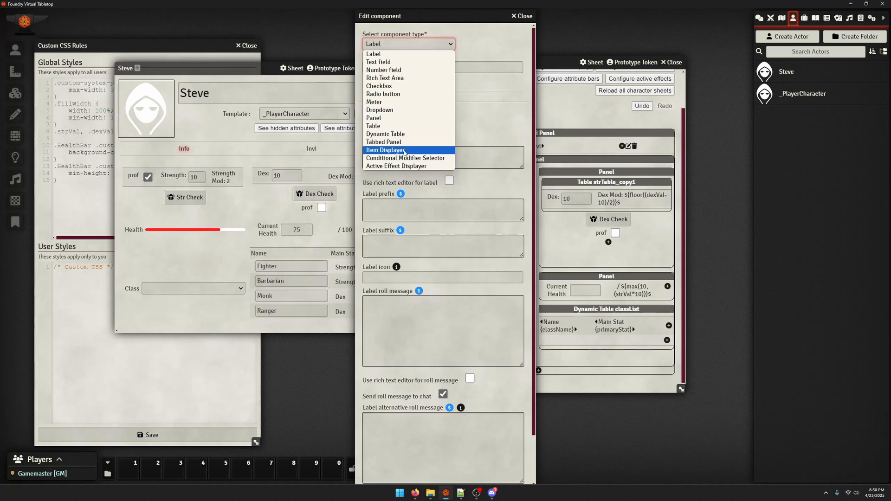
{"action": "left_click", "coordinate": [405, 150]}
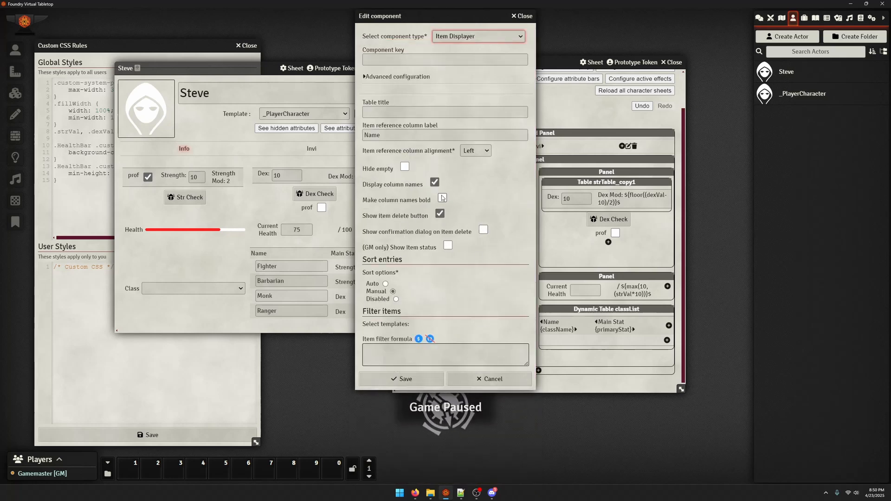
{"action": "left_click", "coordinate": [493, 37]}
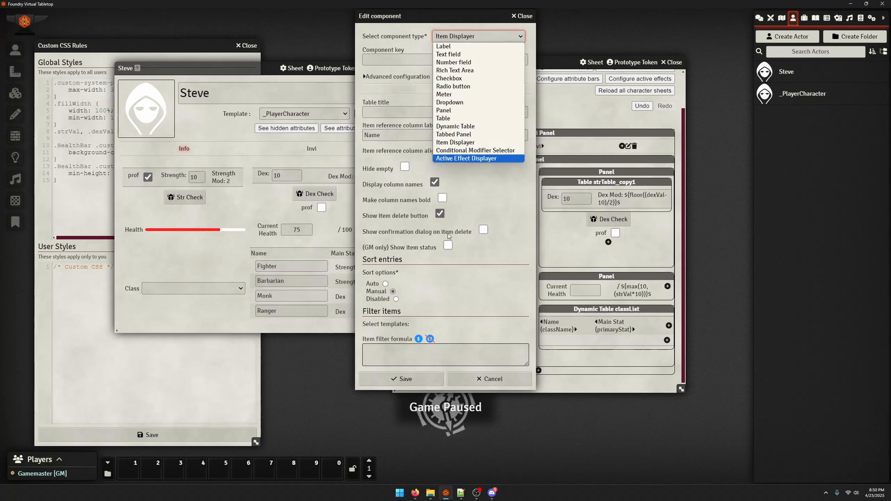
{"action": "left_click", "coordinate": [405, 126]}
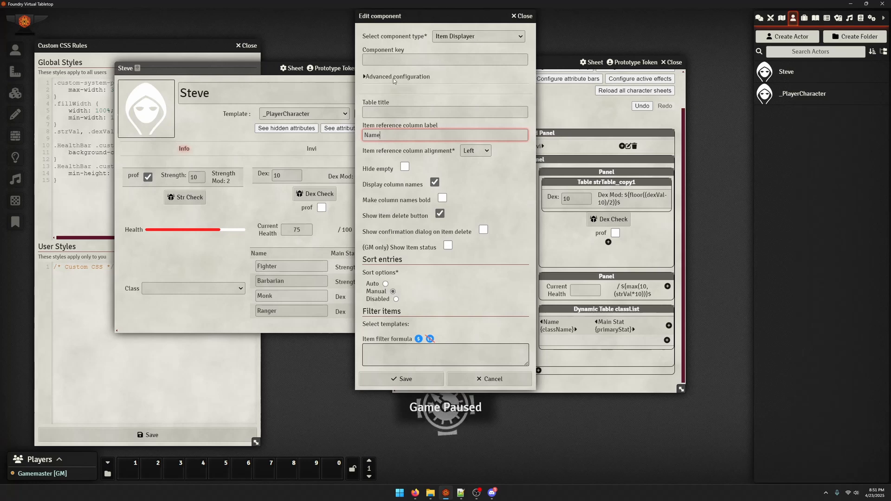
{"action": "left_click", "coordinate": [397, 59]}
{"action": "type", "text": "Inventyo"}
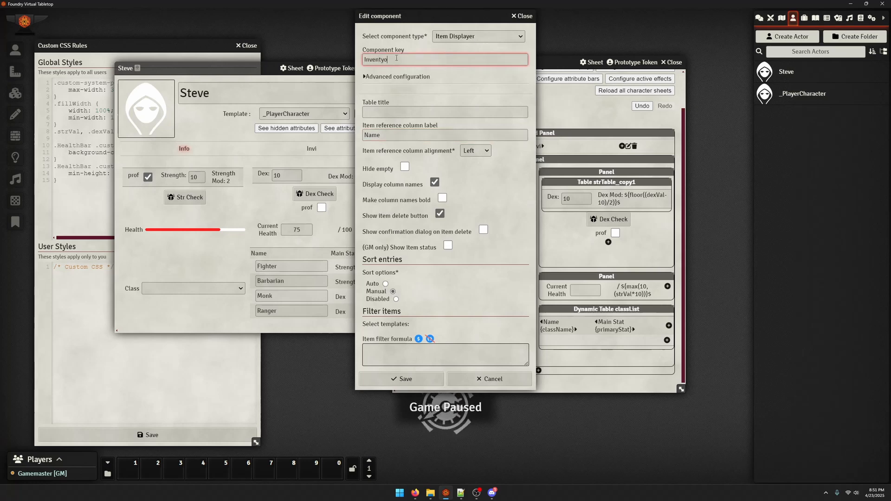
{"action": "key", "text": "BackSpace"}
{"action": "key", "text": "BackSpace"}
{"action": "type", "text": "ory"}
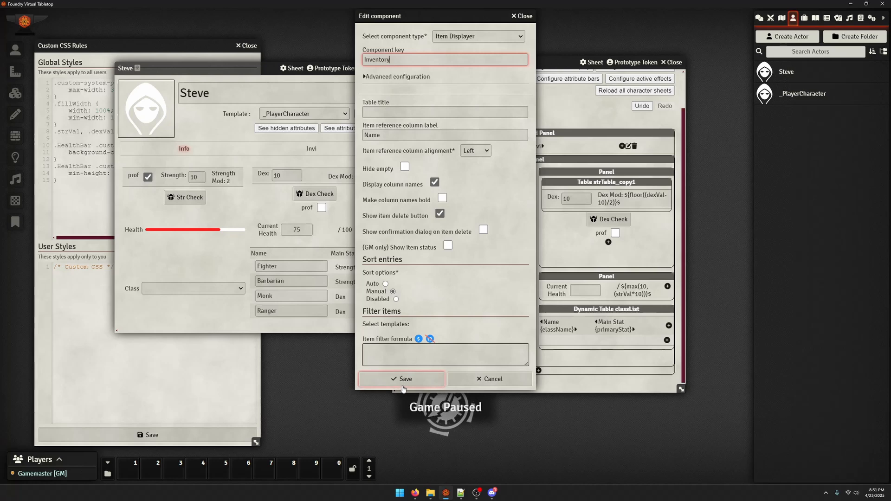
{"action": "left_click", "coordinate": [403, 379]}
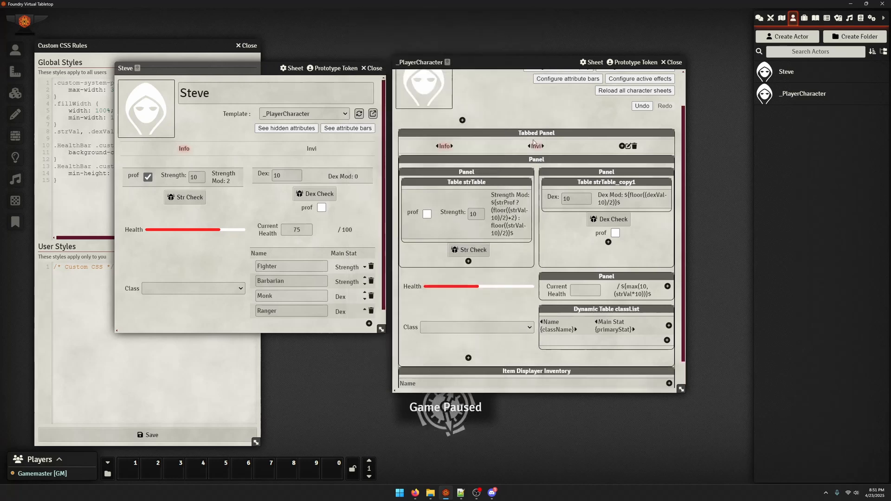
Move the Inventory item displayer into the Invi tab of the tabbed panel and show the Invi tab on Steve's sheet
{"action": "scroll", "coordinate": [522, 367], "scroll_direction": "down", "scroll_amount": 1}
{"action": "left_click_drag", "start_coordinate": [524, 348], "coordinate": [407, 380]}
{"action": "scroll", "coordinate": [510, 344], "scroll_direction": "down", "scroll_amount": 1}
{"action": "scroll", "coordinate": [534, 242], "scroll_direction": "up", "scroll_amount": 2}
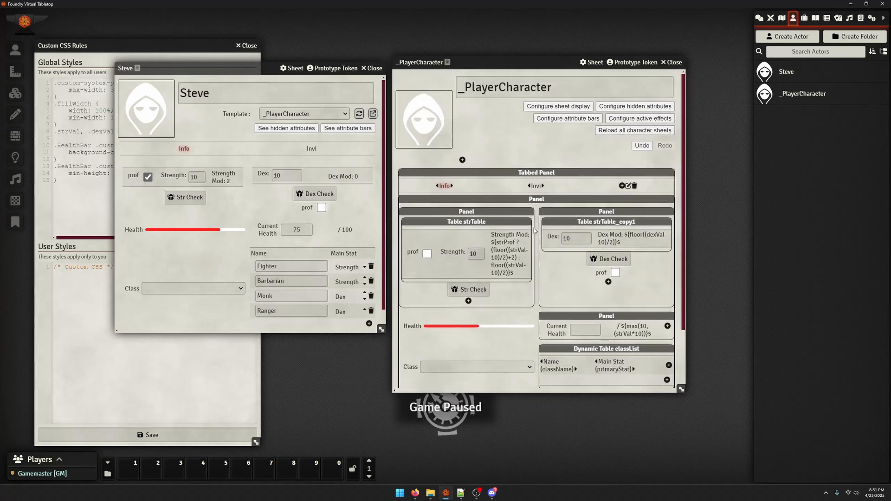
{"action": "left_click", "coordinate": [536, 186]}
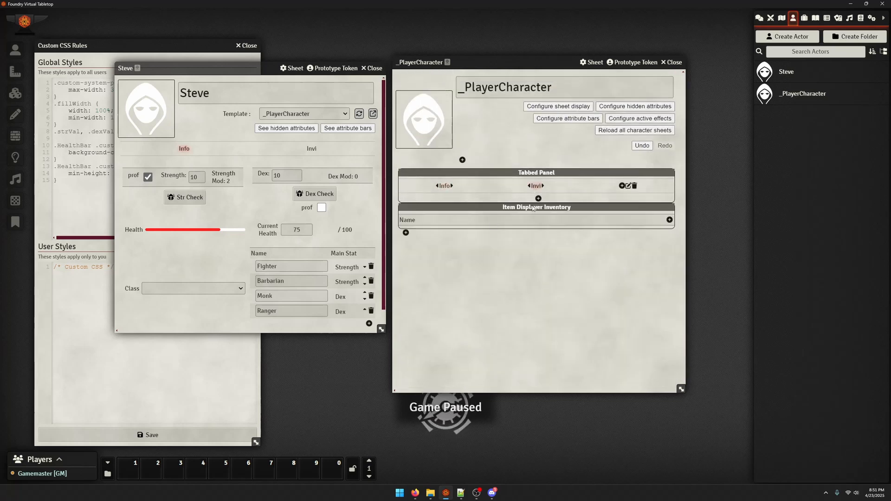
{"action": "mouse_move", "coordinate": [532, 208]}
{"action": "left_mouse_down"}
{"action": "mouse_move", "coordinate": [531, 168]}
{"action": "mouse_move", "coordinate": [539, 202]}
{"action": "left_mouse_up"}
{"action": "left_click", "coordinate": [209, 289]}
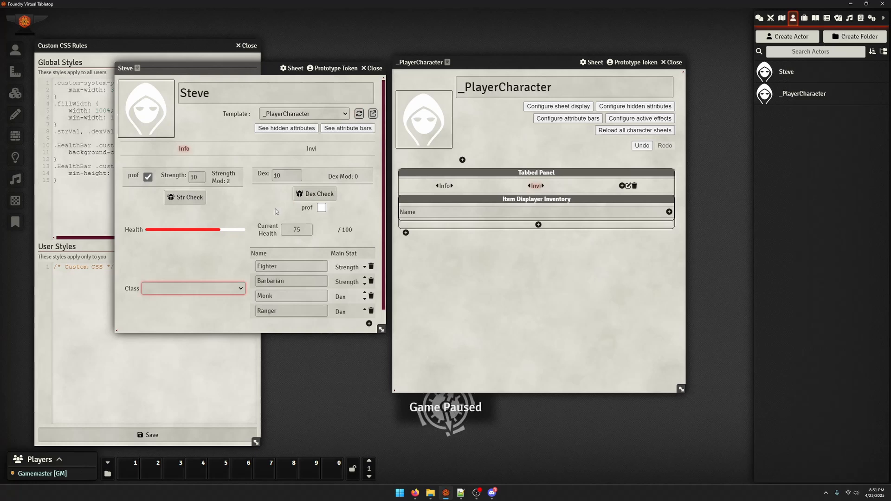
{"action": "left_click", "coordinate": [311, 148]}
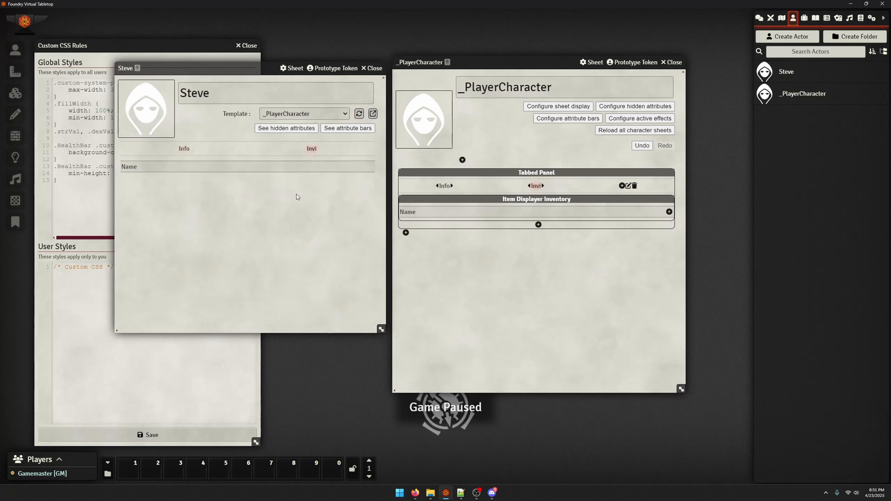
Create a folder for items and name it templates
{"action": "left_click", "coordinate": [804, 18]}
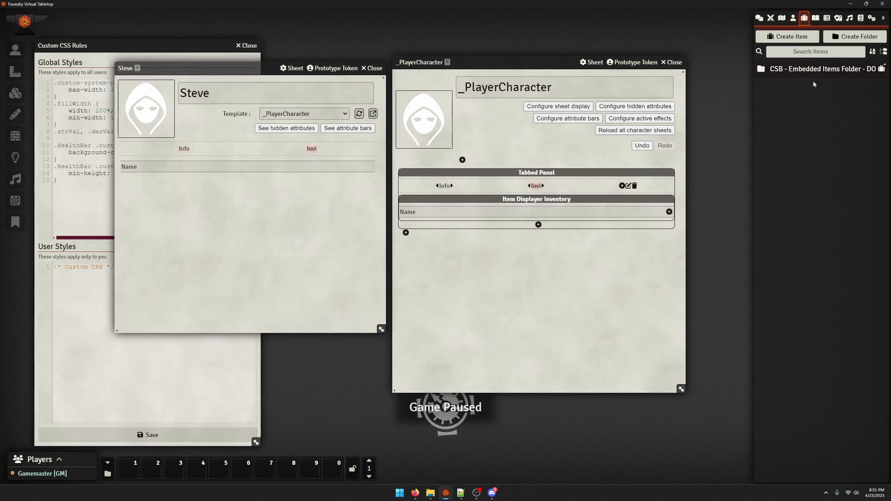
{"action": "left_click", "coordinate": [854, 36]}
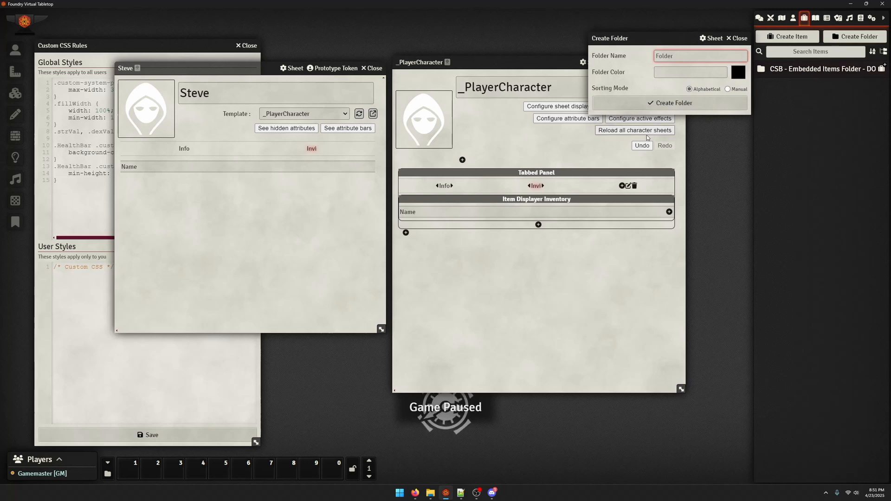
{"action": "type", "text": "tempate"}
{"action": "key", "text": "Return"}
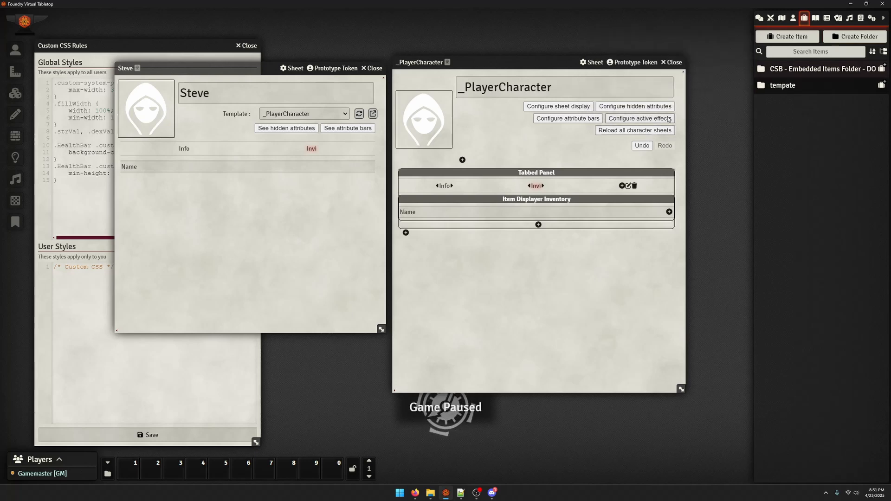
{"action": "right_click", "coordinate": [781, 90]}
{"action": "left_click", "coordinate": [761, 103]}
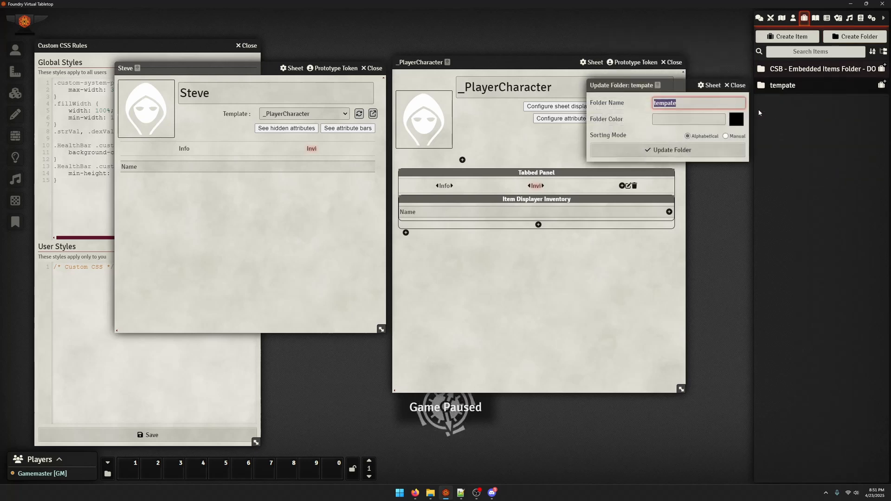
{"action": "type", "text": "templates"}
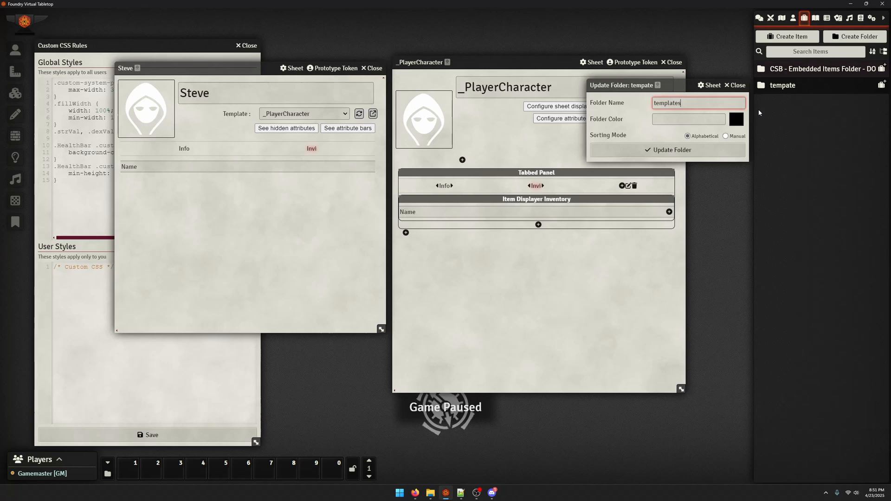
{"action": "key", "text": "Return"}
Create an Equippable Item named _MiscGear in the templates folder and close its sheet
{"action": "left_click", "coordinate": [881, 85]}
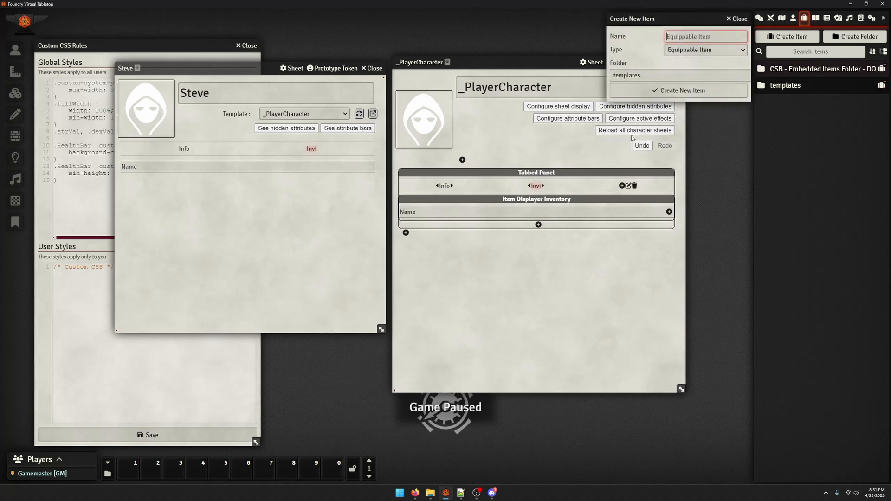
{"action": "type", "text": "_"}
{"action": "key", "text": "BackSpace"}
{"action": "type", "text": "_"}
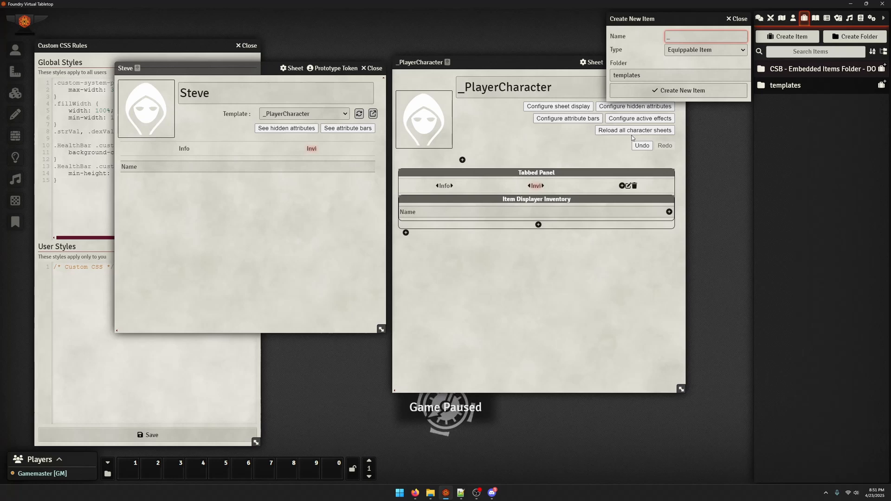
{"action": "type", "text": "Misc"}
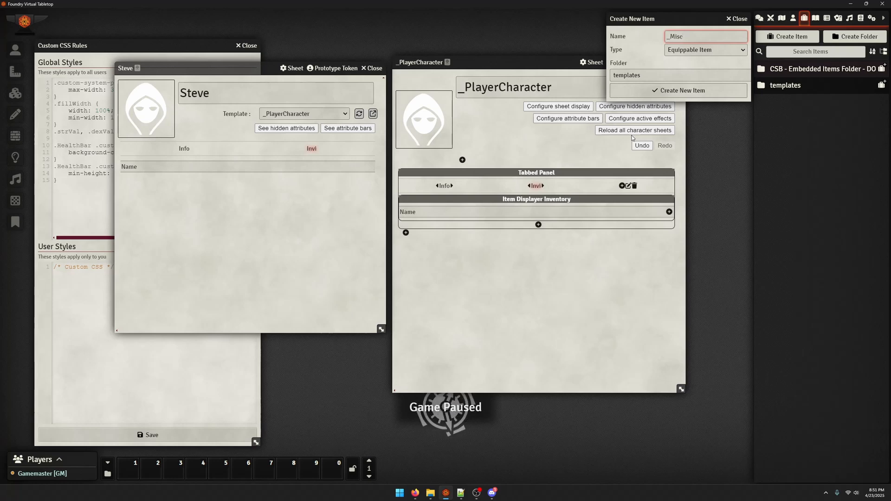
{"action": "type", "text": "Gear"}
{"action": "left_click", "coordinate": [707, 90]}
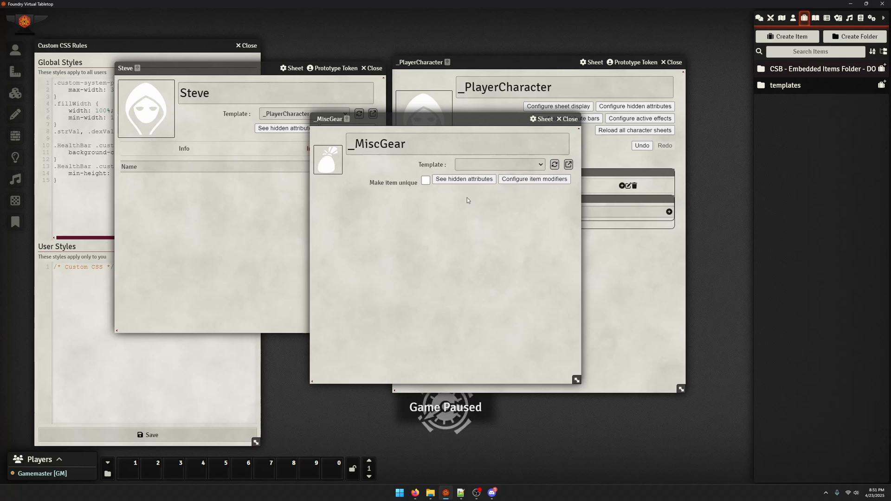
{"action": "left_click", "coordinate": [570, 118]}
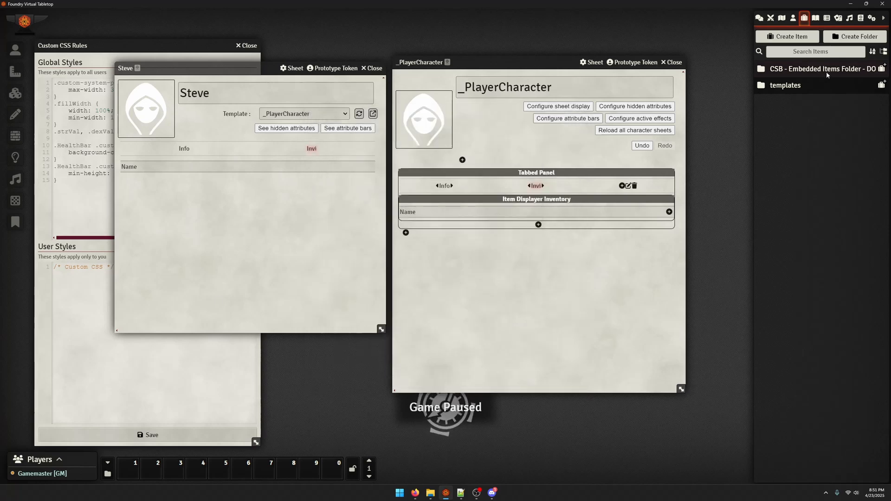
Delete the _MiscGear item from the templates folder
{"action": "left_click", "coordinate": [785, 85]}
{"action": "right_click", "coordinate": [797, 105]}
{"action": "left_click", "coordinate": [778, 197]}
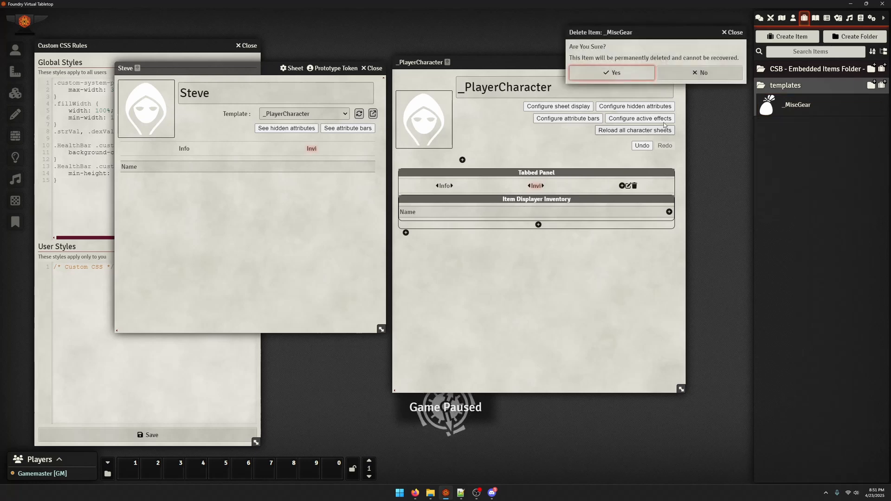
{"action": "left_click", "coordinate": [615, 74]}
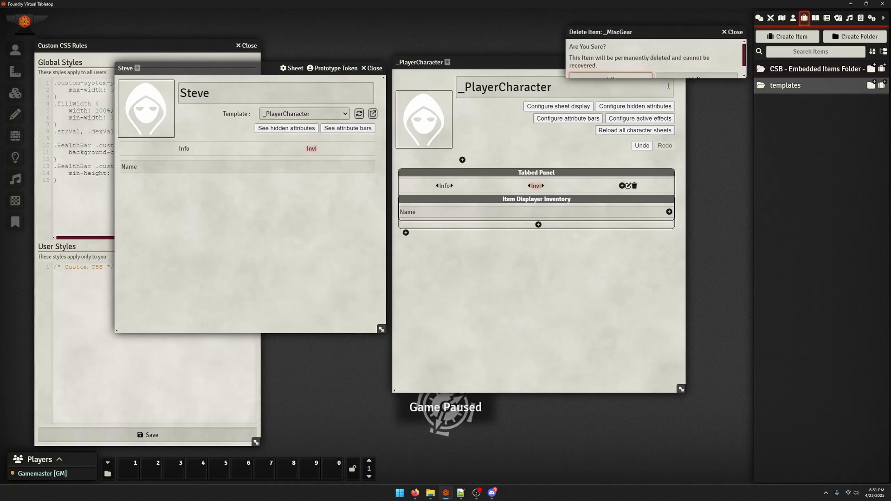
Start a new item in the templates folder with the type Equippable Item Template
{"action": "left_click", "coordinate": [881, 86]}
{"action": "left_click", "coordinate": [718, 49]}
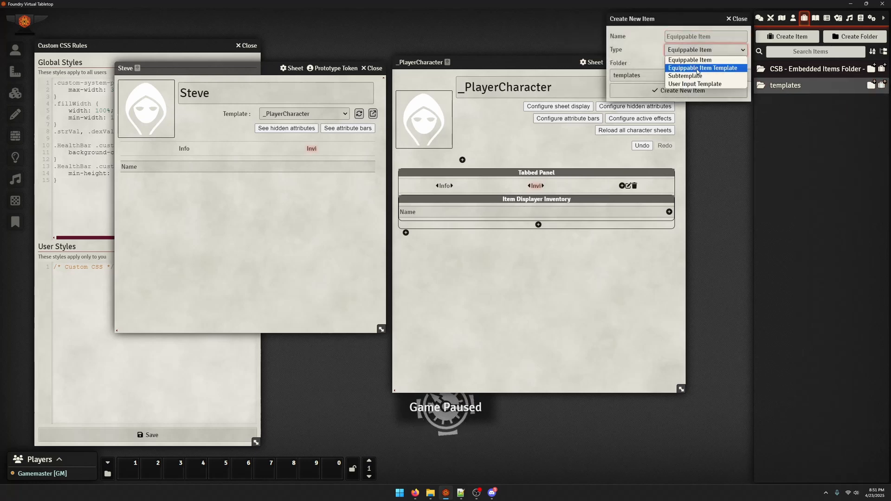
{"action": "left_click", "coordinate": [707, 69]}
{"action": "left_click", "coordinate": [705, 48]}
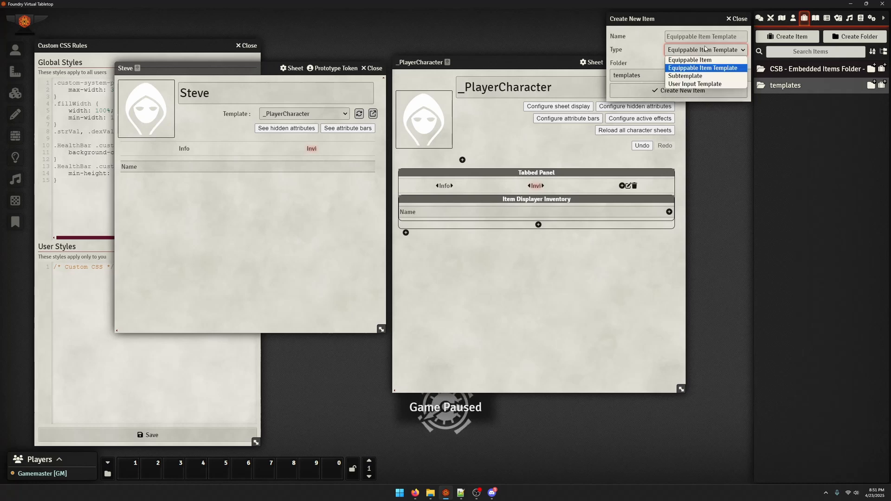
{"action": "left_click", "coordinate": [705, 49]}
{"action": "left_click", "coordinate": [705, 49]}
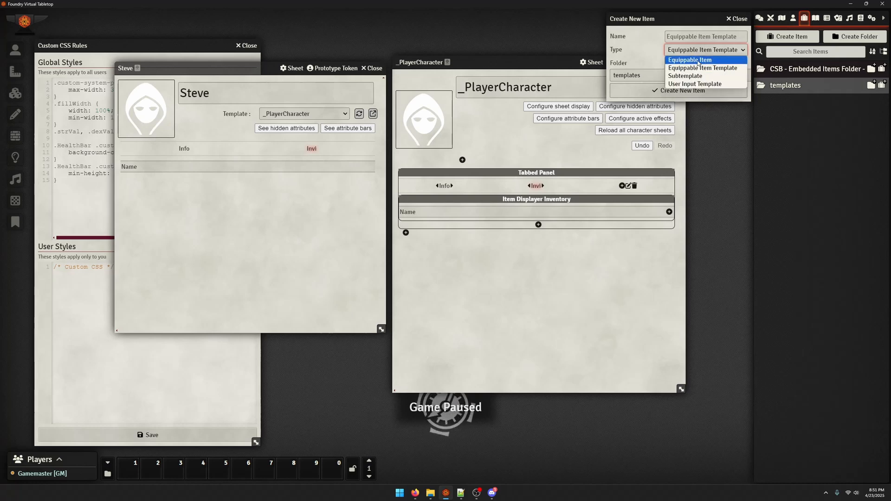
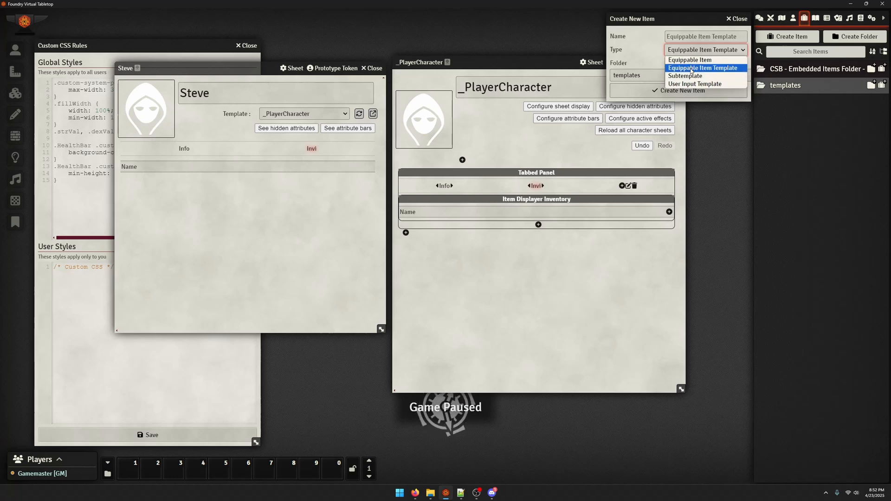
Create the Equippable Item Template named _MeleeWeapon and move its sheet clear of the _PlayerCharacter sheet
{"action": "left_click", "coordinate": [691, 69]}
{"action": "left_click", "coordinate": [688, 36]}
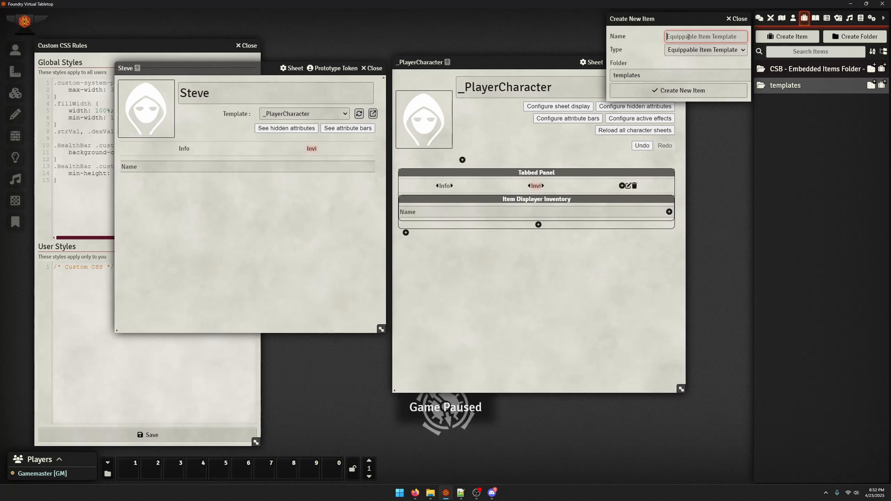
{"action": "type", "text": "_Mele"}
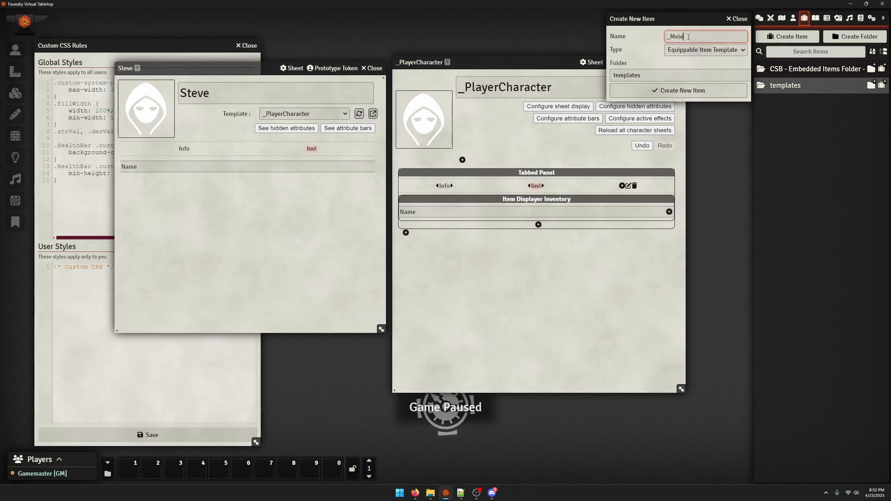
{"action": "type", "text": "eWeapon"}
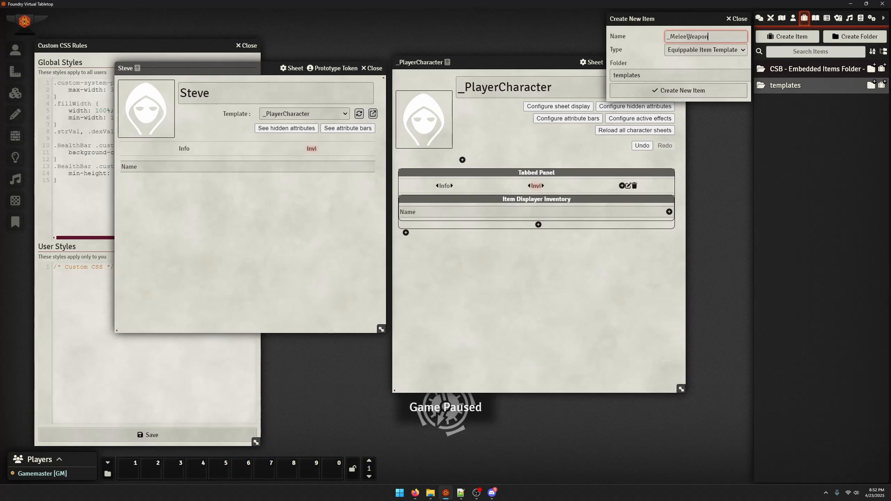
{"action": "key", "text": "Return"}
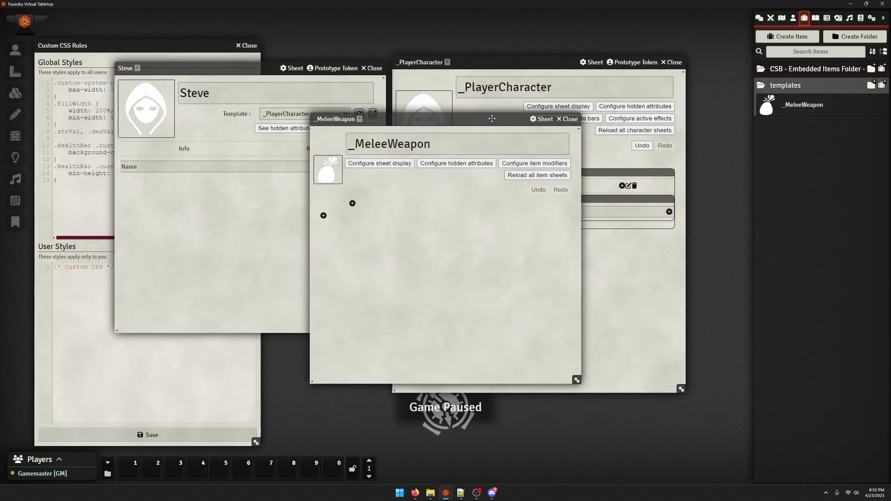
{"action": "left_click_drag", "start_coordinate": [491, 118], "coordinate": [297, 85]}
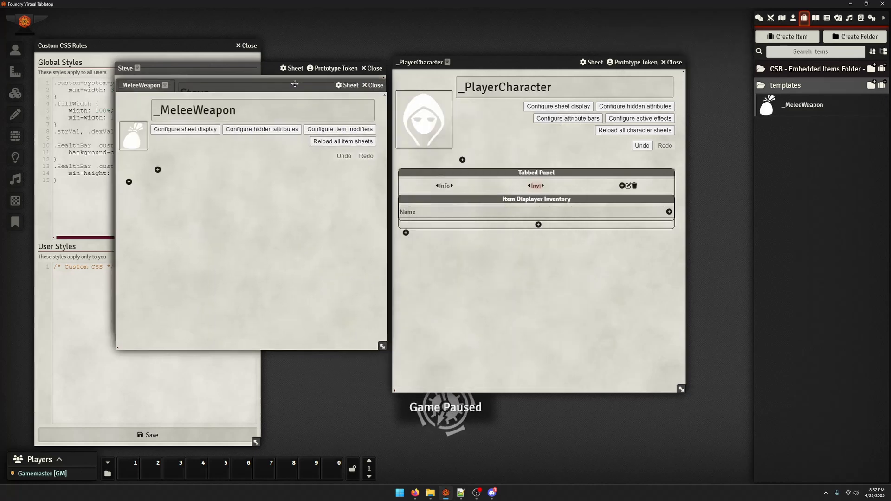
Create a Subtemplate named _WeaponStats in the templates folder and move its sheet beside the _MeleeWeapon sheet
{"action": "left_click", "coordinate": [881, 85]}
{"action": "left_click", "coordinate": [696, 48]}
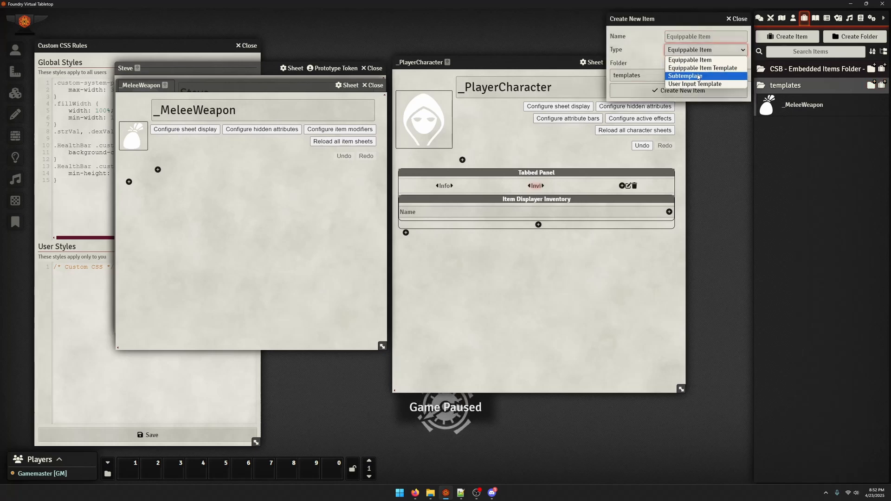
{"action": "left_click", "coordinate": [696, 74]}
{"action": "type", "text": "_Damage"}
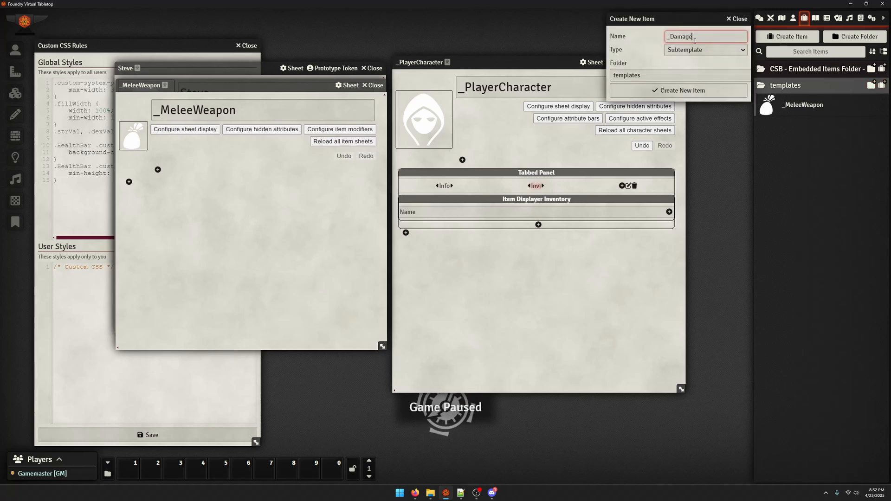
{"action": "key", "text": "BackSpace"}
{"action": "key", "text": "BackSpace"}
{"action": "key", "text": "BackSpace"}
{"action": "key", "text": "BackSpace"}
{"action": "key", "text": "BackSpace"}
{"action": "key", "text": "BackSpace"}
{"action": "type", "text": "WeaponStats"}
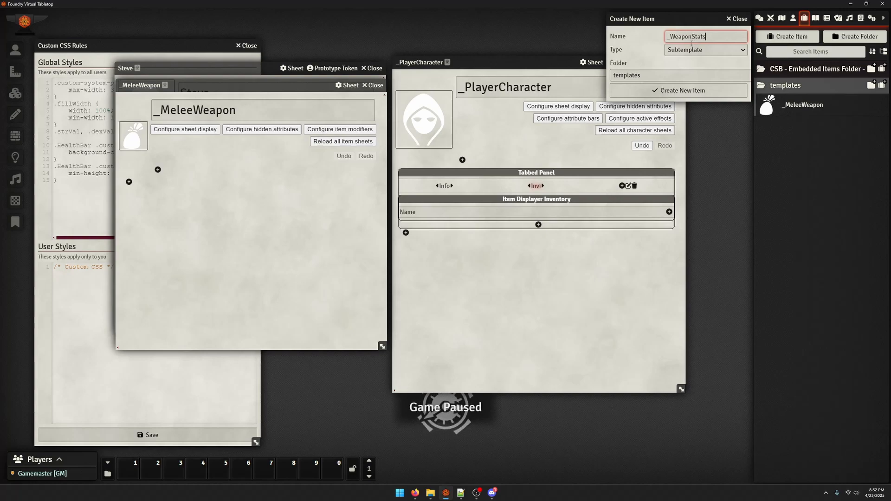
{"action": "left_click", "coordinate": [631, 90]}
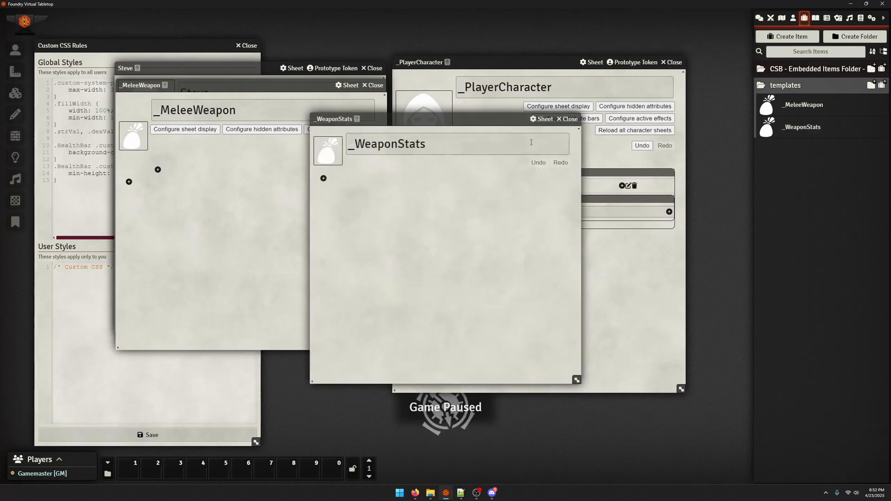
{"action": "left_click_drag", "start_coordinate": [367, 130], "coordinate": [527, 85]}
Add a Table component to _WeaponStats with the key weaponStatTable, 4 rows and 2 columns
{"action": "left_click", "coordinate": [478, 142]}
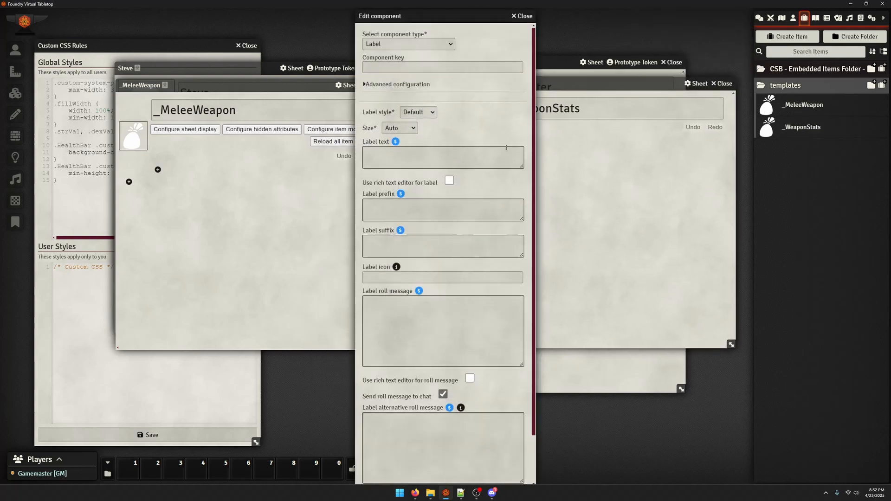
{"action": "left_click", "coordinate": [443, 43]}
{"action": "left_click", "coordinate": [395, 125]}
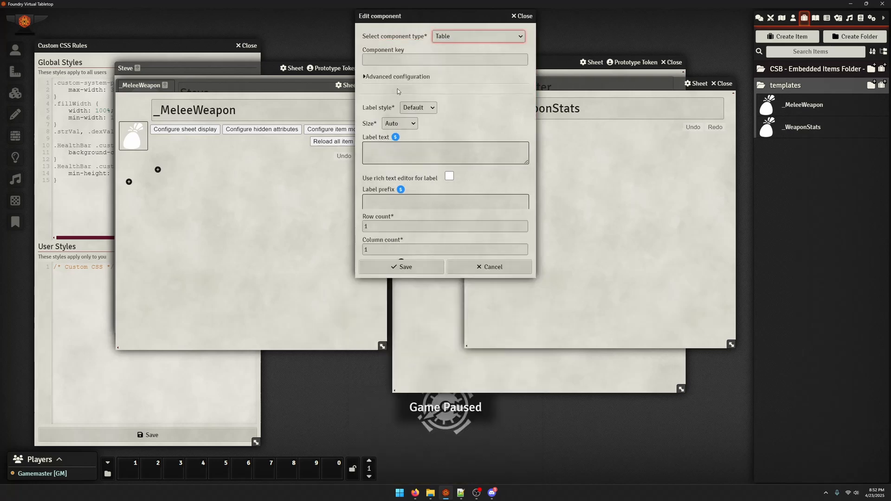
{"action": "type", "text": "weapo"}
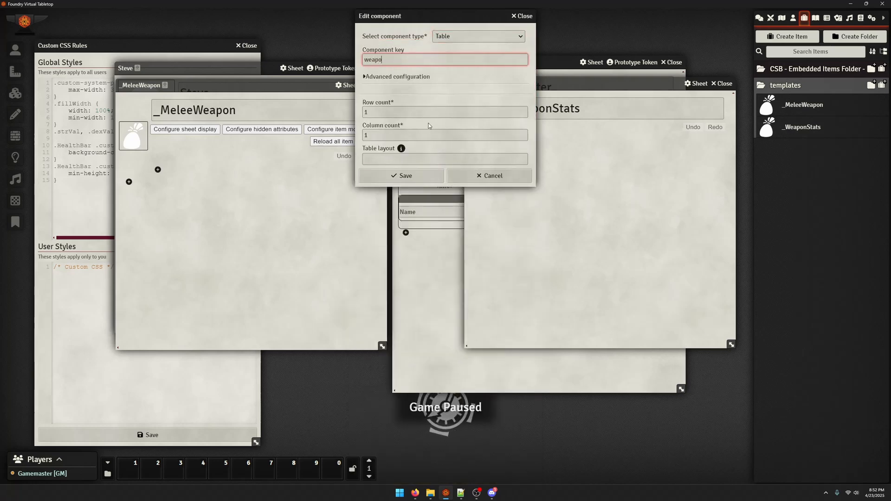
{"action": "type", "text": "nSt"}
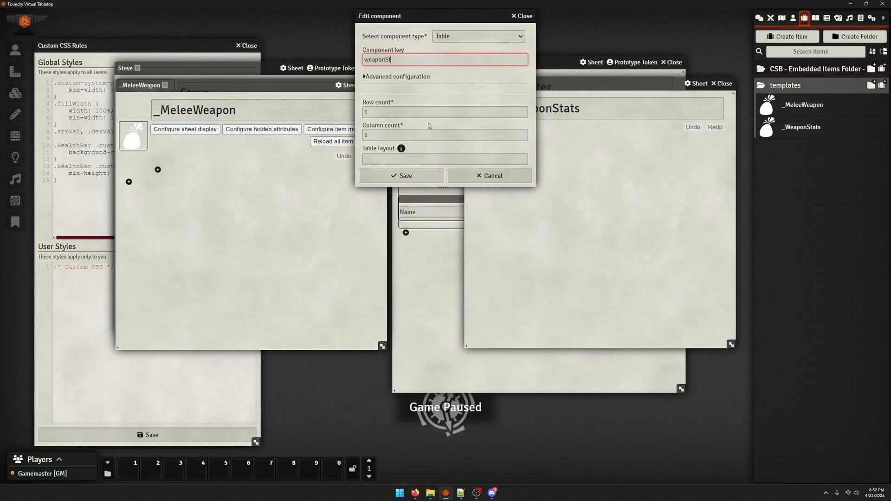
{"action": "type", "text": "atTable"}
{"action": "left_click", "coordinate": [428, 126]}
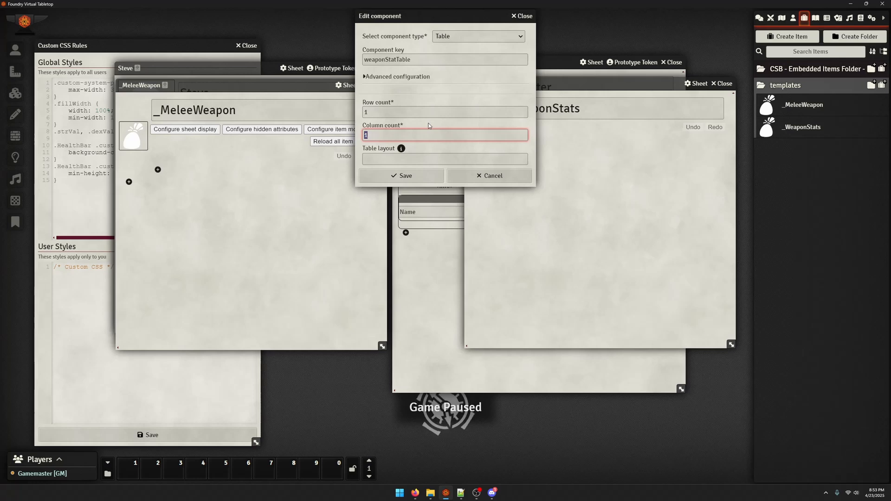
{"action": "key", "text": "shift+Tab"}
{"action": "type", "text": "4"}
{"action": "key", "text": "Tab"}
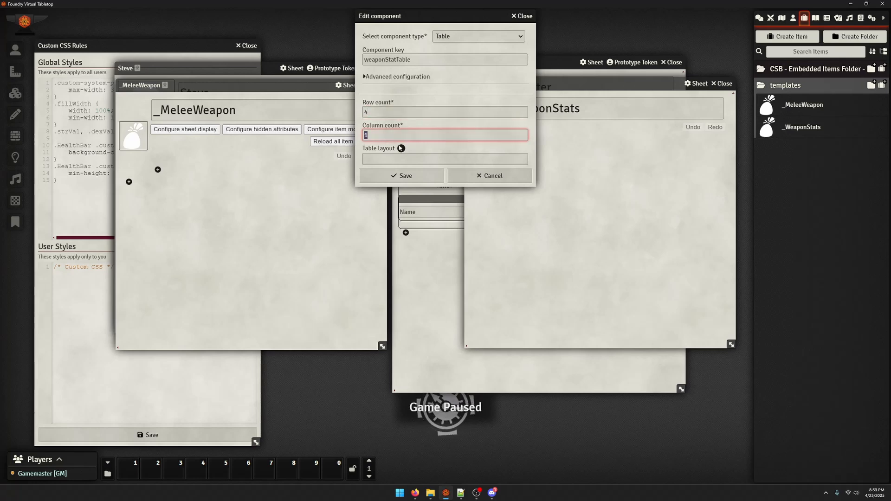
{"action": "type", "text": "2"}
{"action": "left_click", "coordinate": [396, 171]}
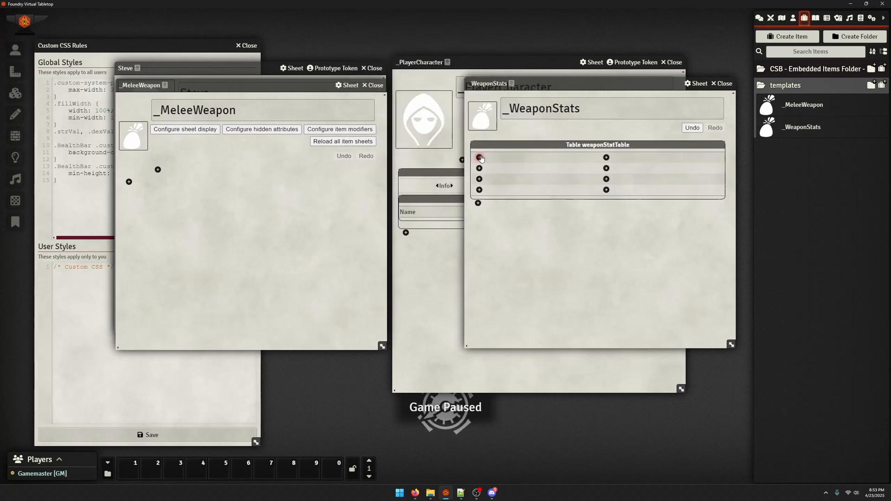
Start a Number field in the first cell of weaponStatTable with the key baseDamage
{"action": "left_click", "coordinate": [478, 158]}
{"action": "left_click", "coordinate": [408, 44]}
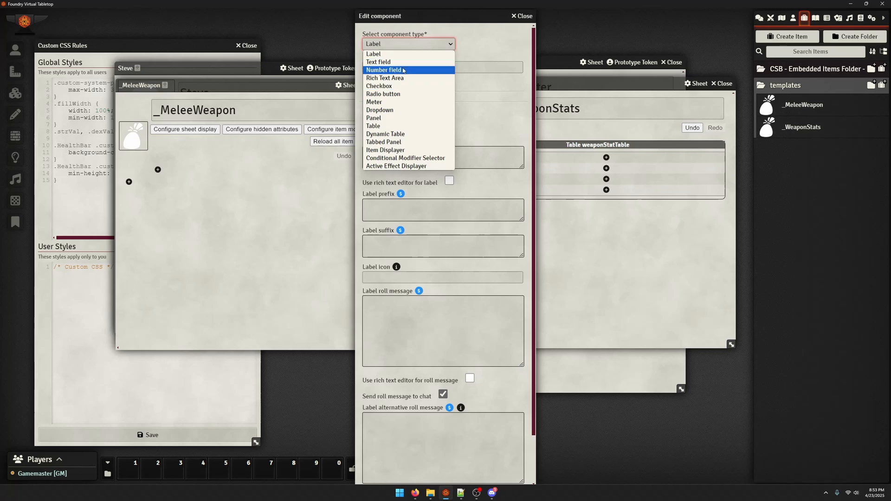
{"action": "left_click", "coordinate": [403, 70]}
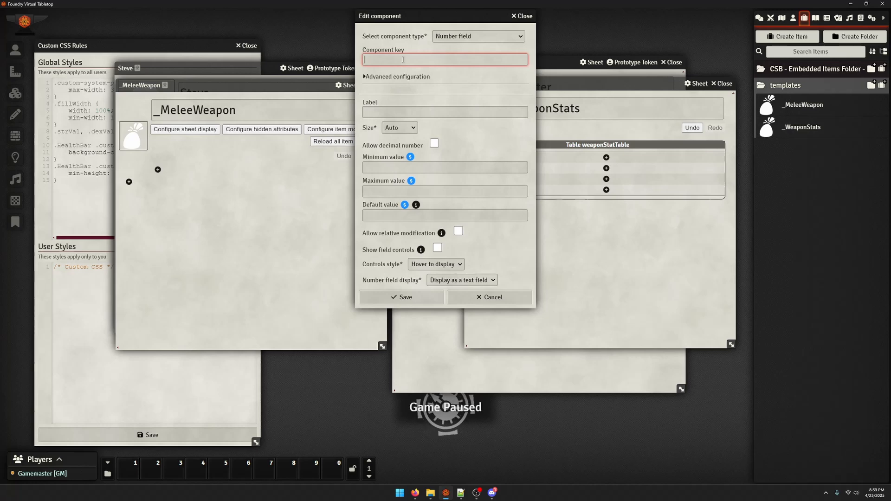
{"action": "type", "text": "Base"}
{"action": "key", "text": "BackSpace"}
{"action": "key", "text": "BackSpace"}
{"action": "key", "text": "BackSpace"}
{"action": "key", "text": "BackSpace"}
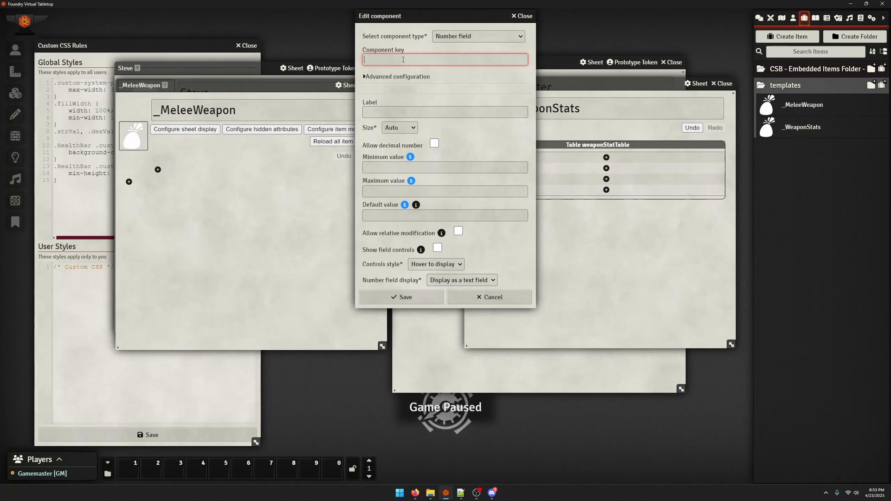
{"action": "type", "text": "baseDamage"}
Label the number field Damage with minimum 0, maximum 5 and default value 2, and save it
{"action": "key", "text": "Tab"}
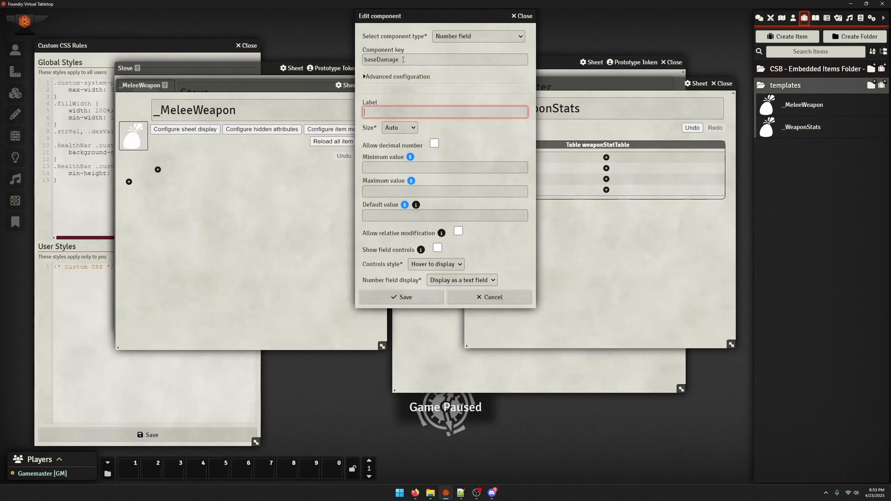
{"action": "type", "text": "Damage"}
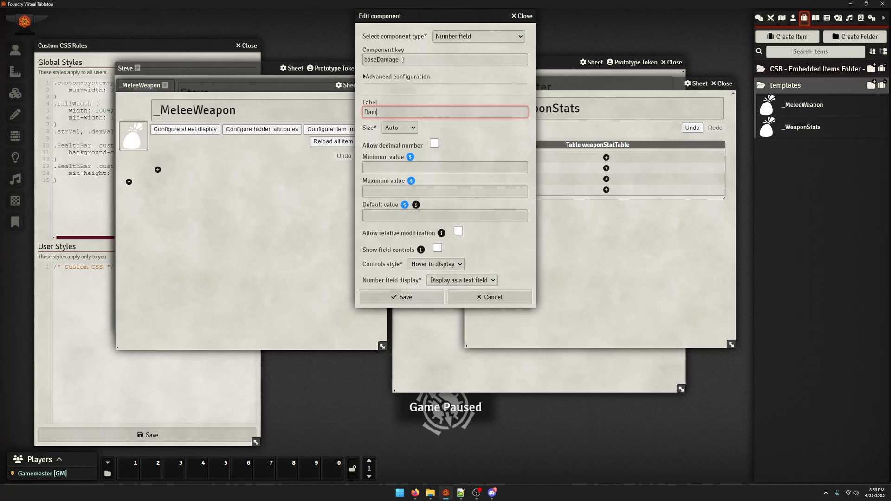
{"action": "key", "text": "Tab"}
{"action": "key", "text": "Tab"}
{"action": "key", "text": "Tab"}
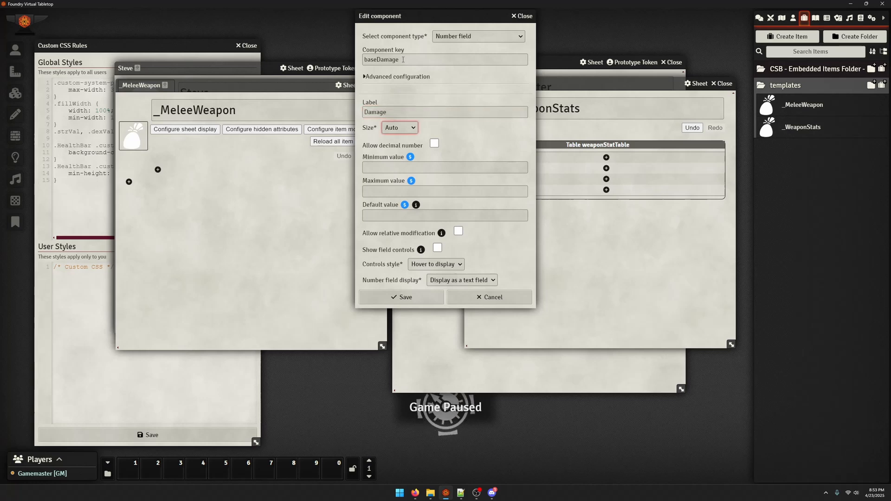
{"action": "type", "text": "0"}
{"action": "key", "text": "Tab"}
{"action": "type", "text": "5"}
{"action": "key", "text": "Tab"}
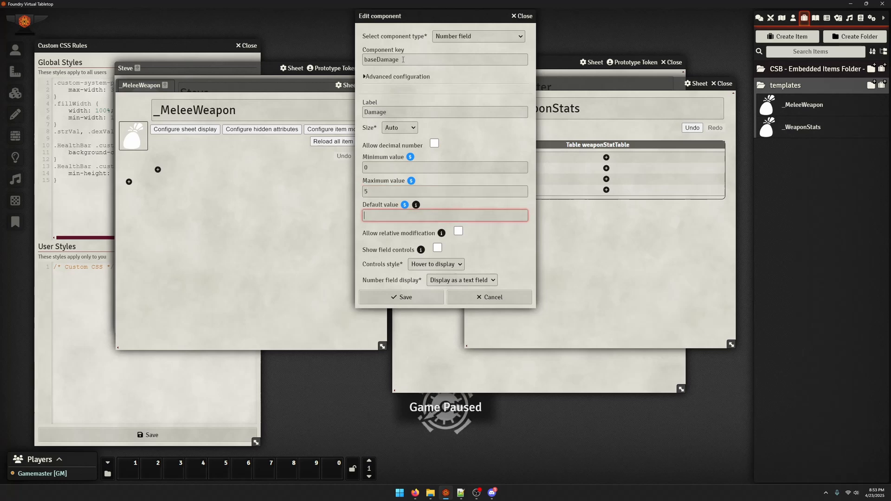
{"action": "type", "text": "23"}
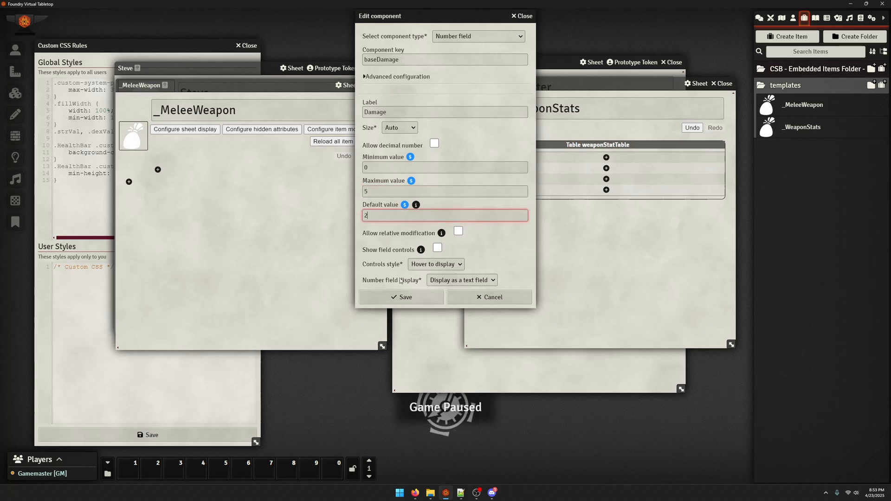
{"action": "left_click", "coordinate": [401, 297]}
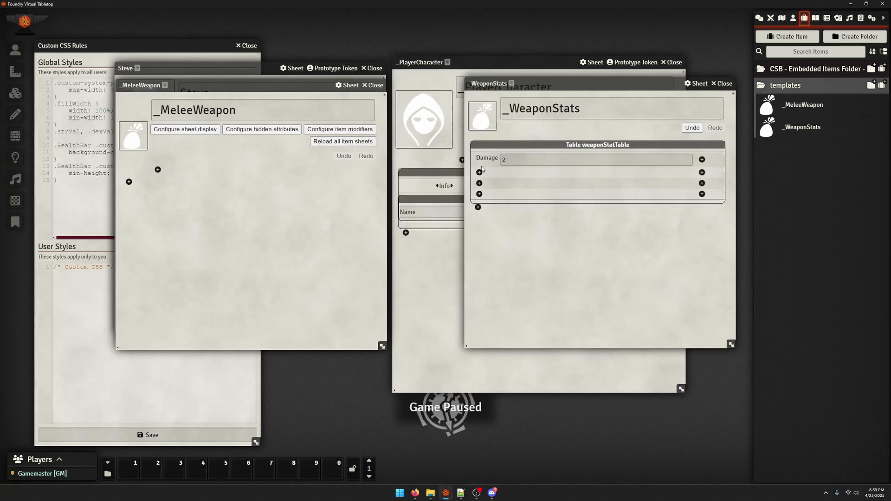
Start a Dropdown in the first cell of the table's second row with the key baseModifier
{"action": "left_click", "coordinate": [480, 172]}
{"action": "left_click", "coordinate": [419, 67]}
{"action": "type", "text": "base"}
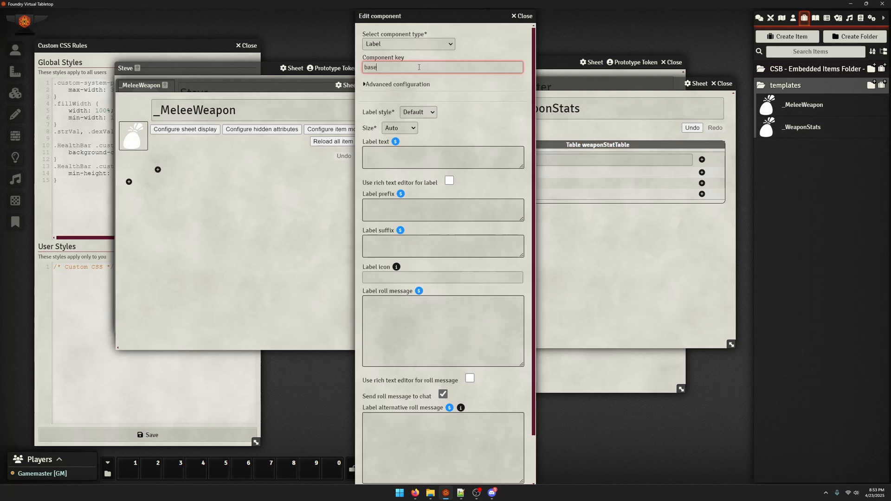
{"action": "type", "text": "Modifier"}
{"action": "left_click", "coordinate": [408, 44]}
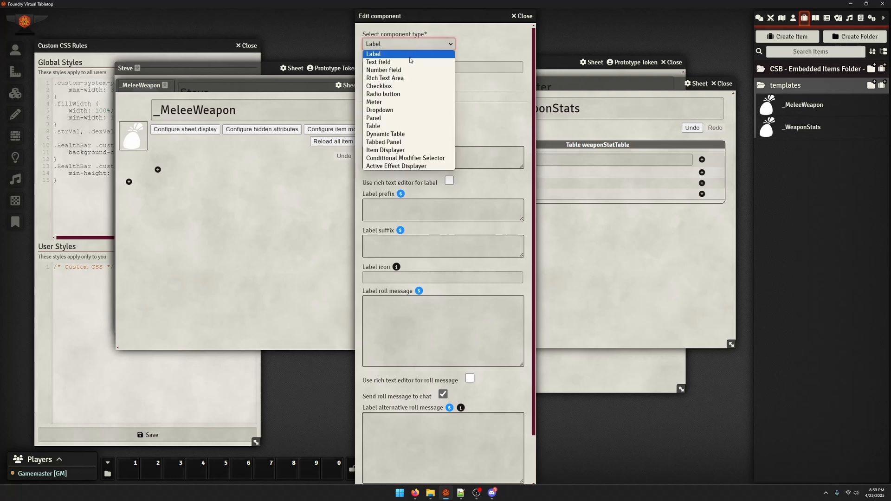
{"action": "left_click", "coordinate": [404, 111]}
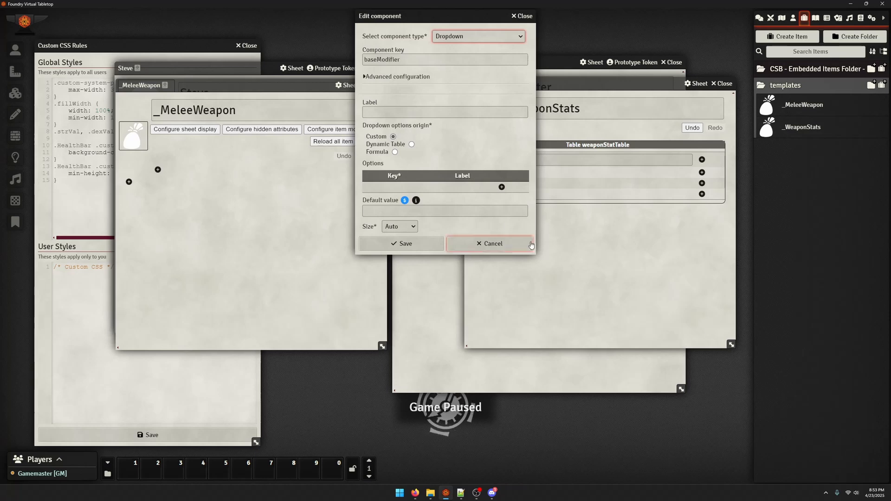
Add two custom option rows to the dropdown and give the first one key 1 and label Str
{"action": "left_click", "coordinate": [502, 187]}
{"action": "left_click", "coordinate": [523, 203]}
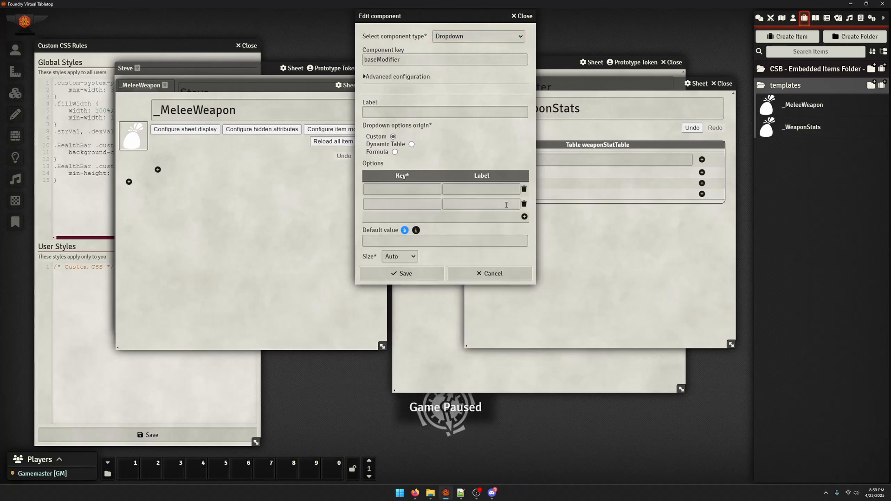
{"action": "left_click", "coordinate": [427, 190]}
{"action": "type", "text": "Strength"}
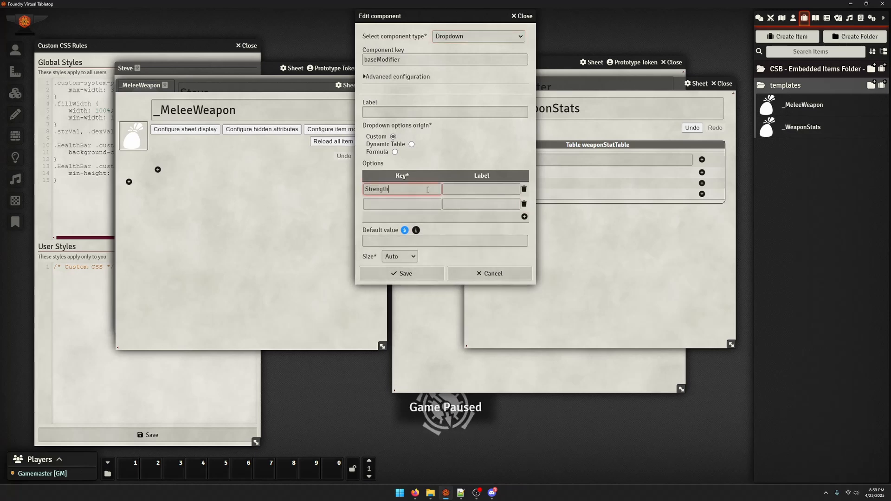
{"action": "key", "text": "ctrl+a"}
{"action": "type", "text": "1"}
{"action": "key", "text": "Tab"}
{"action": "type", "text": "Str"}
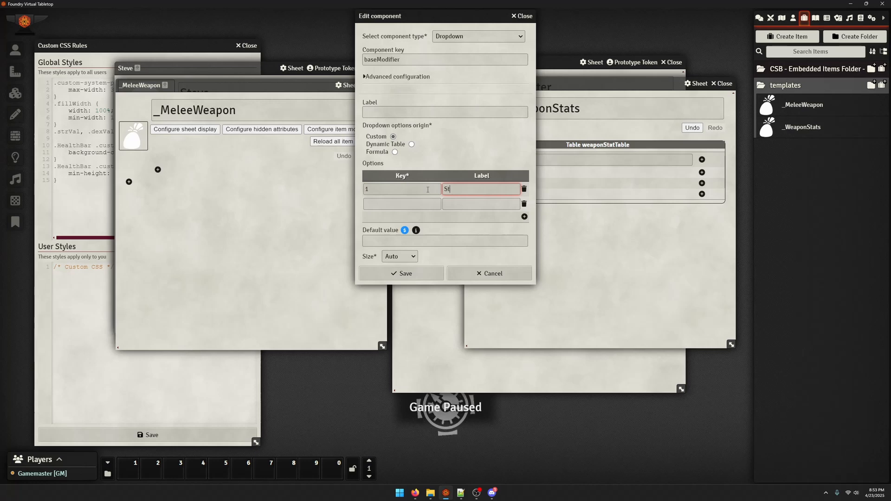
Give the second dropdown option key 2 and label Dex, set the default value to 1, and save the component
{"action": "key", "text": "Tab"}
{"action": "type", "text": "2"}
{"action": "key", "text": "Tab"}
{"action": "type", "text": "De"}
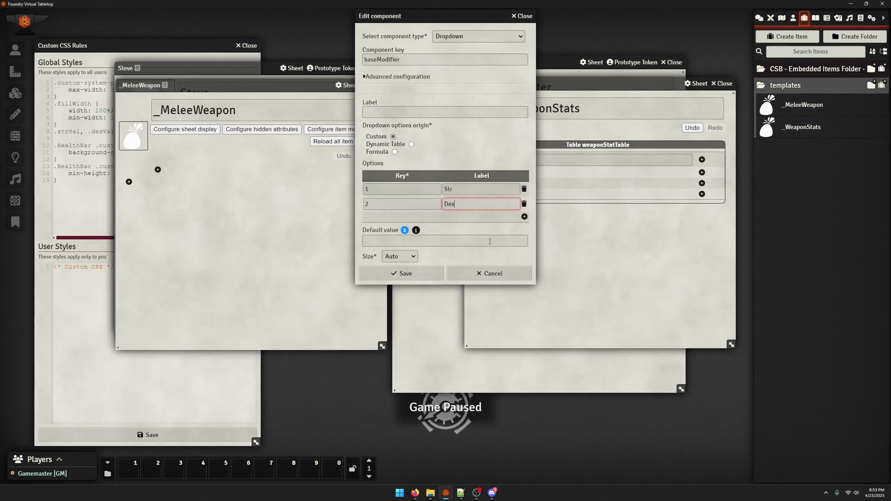
{"action": "type", "text": "x"}
{"action": "key", "text": "Tab"}
{"action": "left_click", "coordinate": [408, 274]}
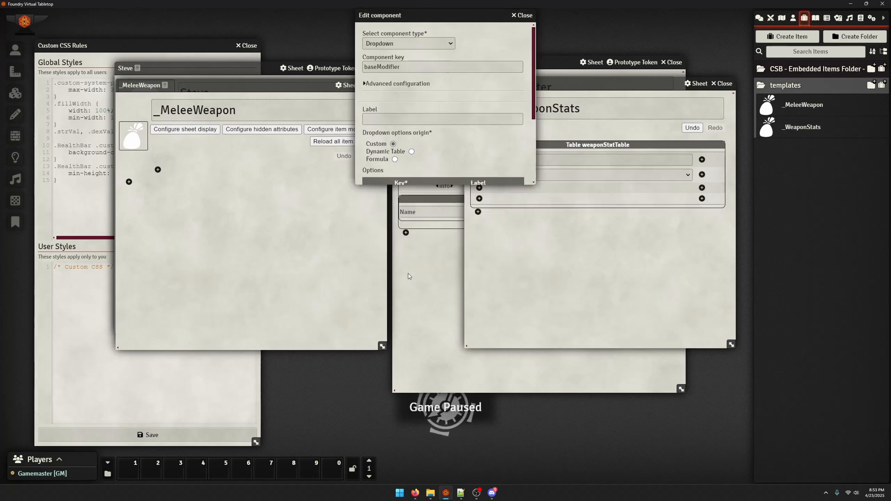
Label the baseModifier dropdown in the weapon stats table Base Stat and save the component
{"action": "left_click", "coordinate": [627, 174]}
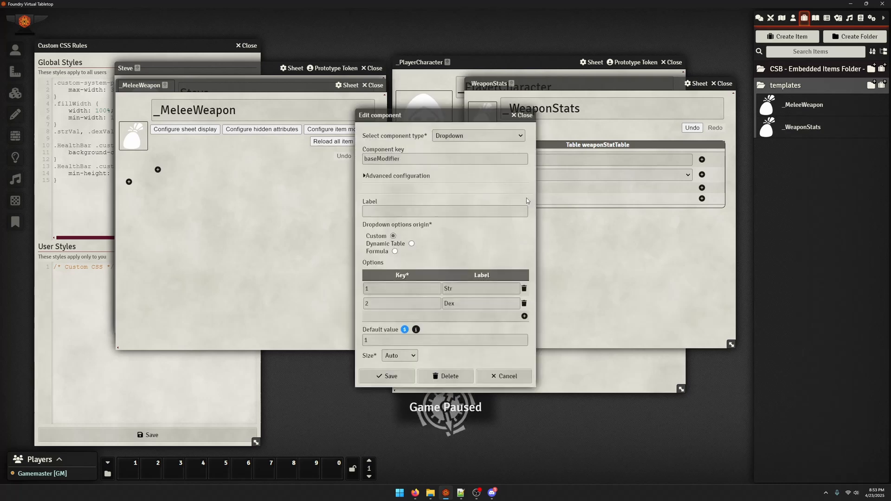
{"action": "left_click", "coordinate": [425, 212]}
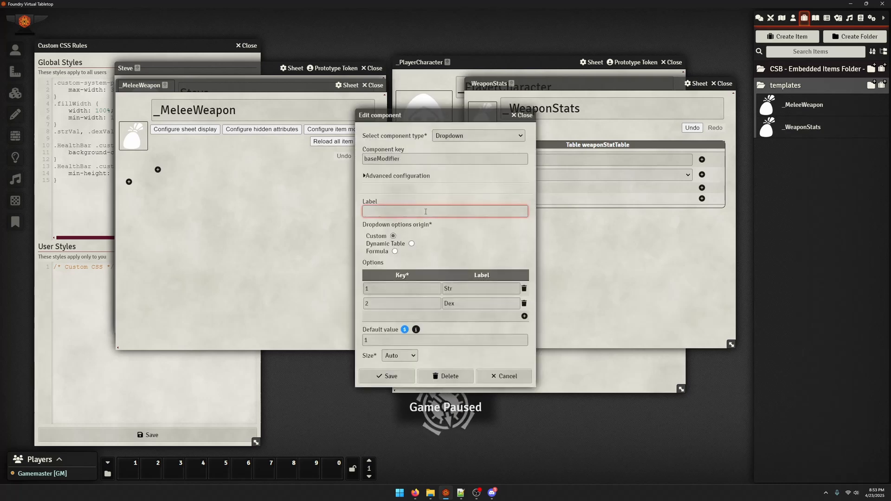
{"action": "type", "text": "Base Stat"}
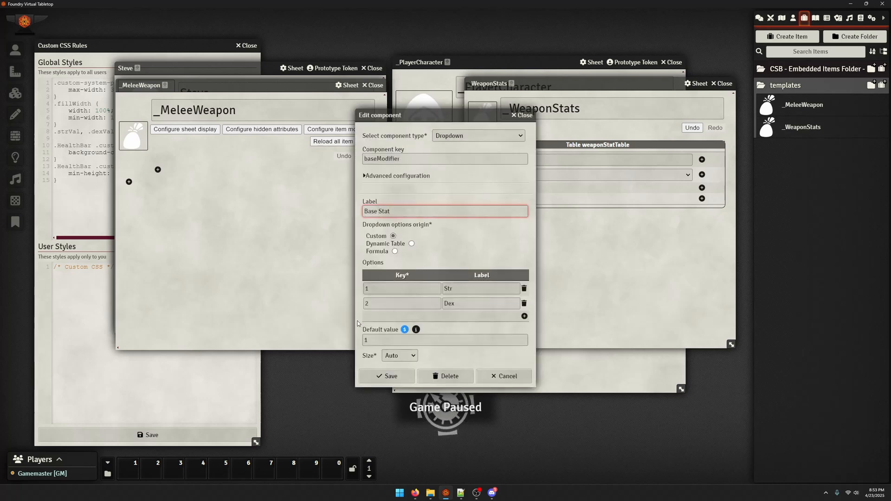
{"action": "left_click", "coordinate": [379, 376]}
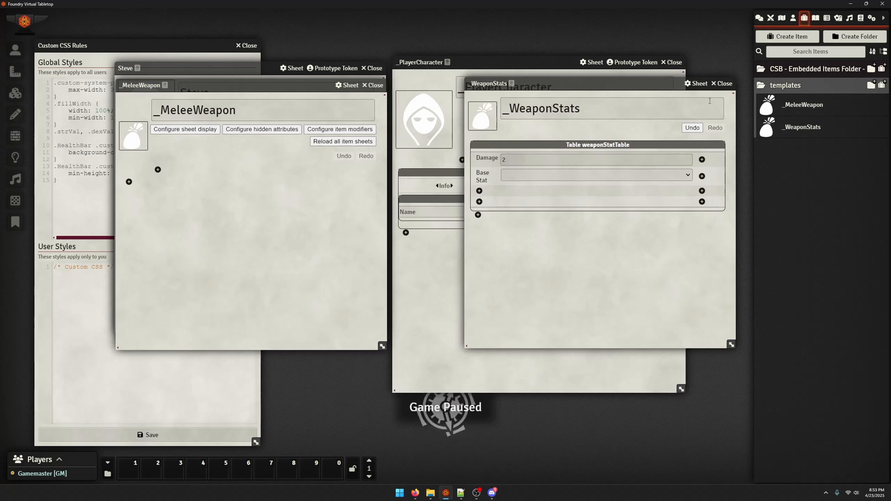
Close the _WeaponStats template and insert it as a subtemplate into the body of _MeleeWeapon
{"action": "left_click", "coordinate": [722, 83]}
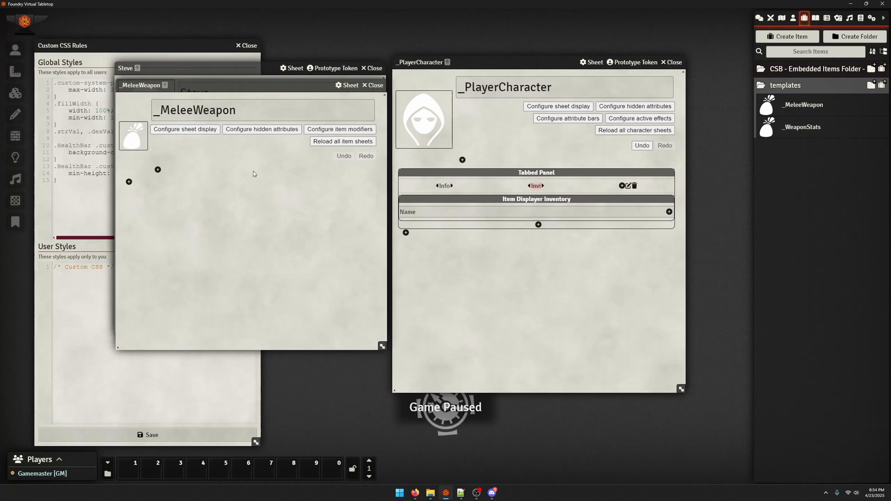
{"action": "left_click_drag", "start_coordinate": [803, 127], "coordinate": [198, 270]}
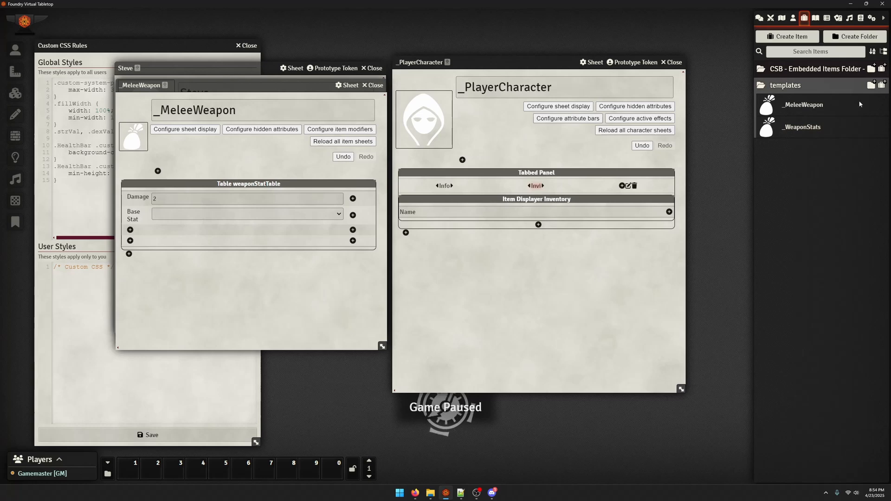
Create an Equippable Item Template named _RangeWeapon in the templates folder and insert the _WeaponStats subtemplate into its body
{"action": "left_click", "coordinate": [881, 85]}
{"action": "type", "text": "Rang"}
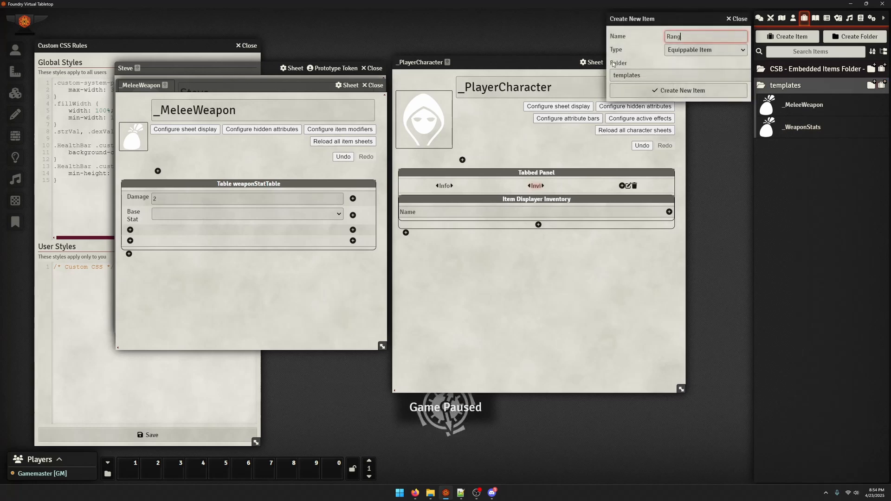
{"action": "type", "text": "eWeapon"}
{"action": "key", "text": "Tab"}
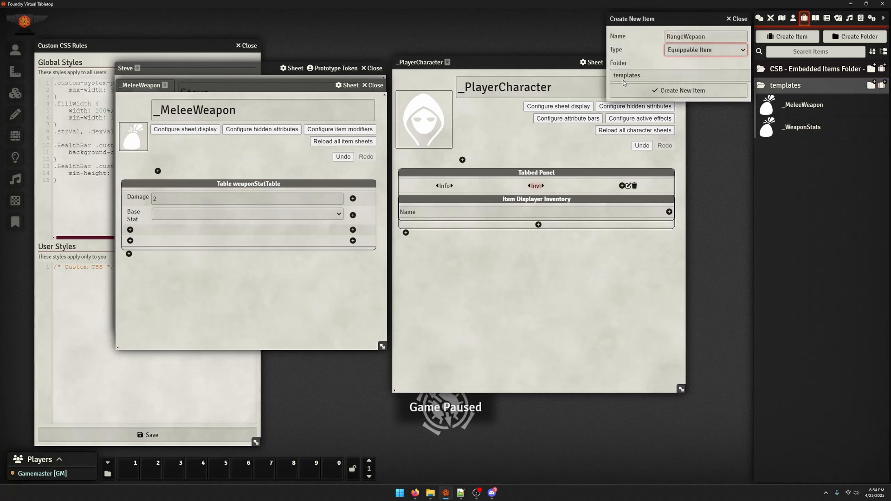
{"action": "left_click", "coordinate": [727, 40]}
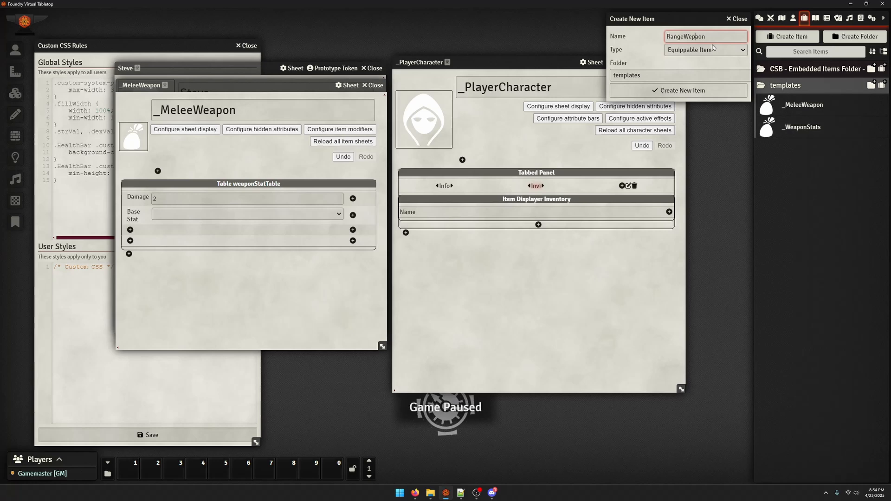
{"action": "key", "text": "BackSpace"}
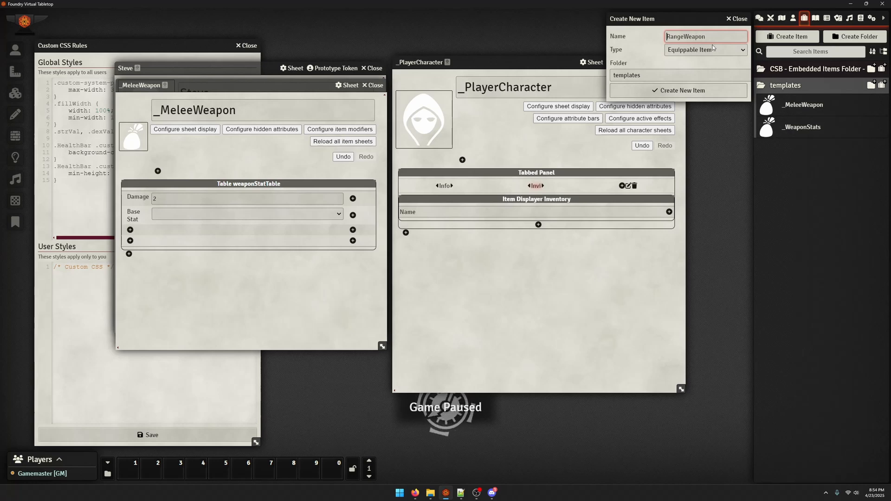
{"action": "key", "text": "Home"}
{"action": "type", "text": "_"}
{"action": "left_click", "coordinate": [714, 50]}
{"action": "left_click", "coordinate": [698, 66]}
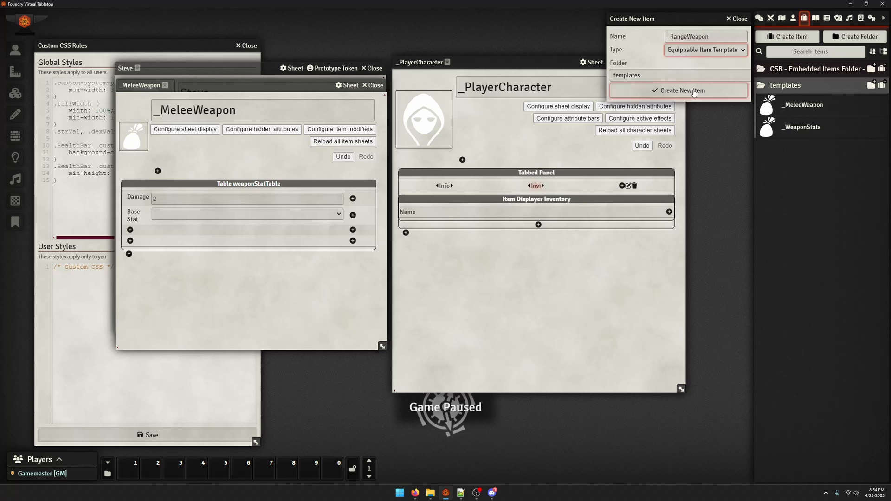
{"action": "left_click", "coordinate": [692, 91]}
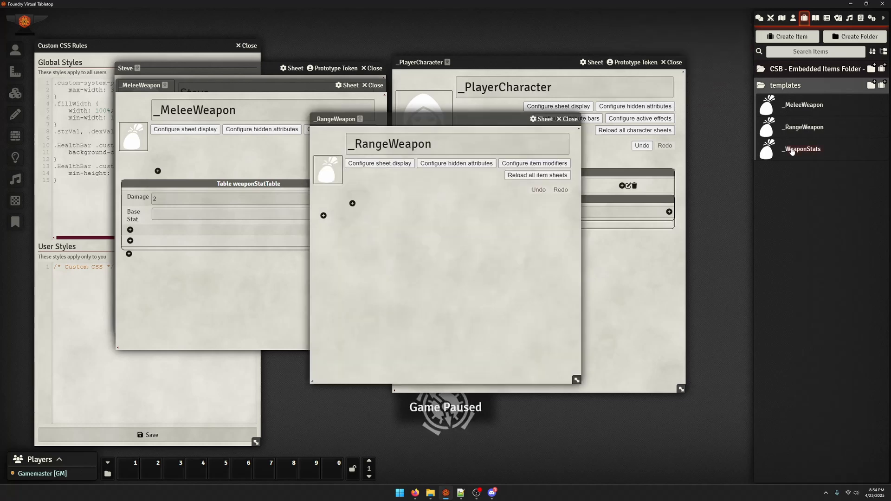
{"action": "left_click_drag", "start_coordinate": [792, 152], "coordinate": [409, 216]}
Create a folder named subTemplates inside the templates folder and move _WeaponStats into it
{"action": "left_click", "coordinate": [872, 87]}
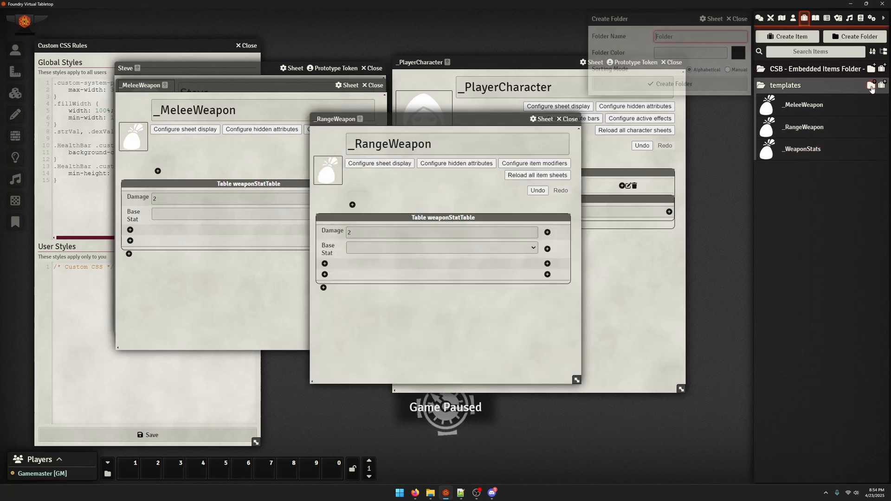
{"action": "type", "text": "subTempalte"}
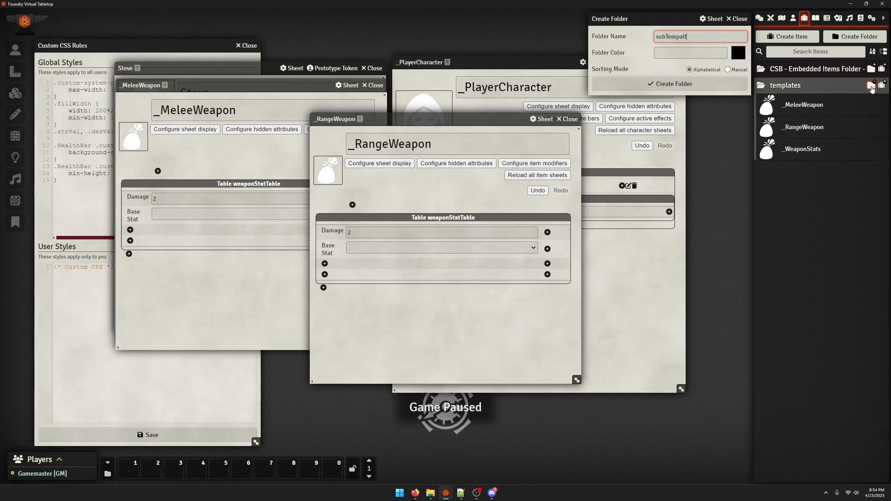
{"action": "key", "text": "BackSpace"}
{"action": "type", "text": "lates"}
{"action": "key", "text": "Return"}
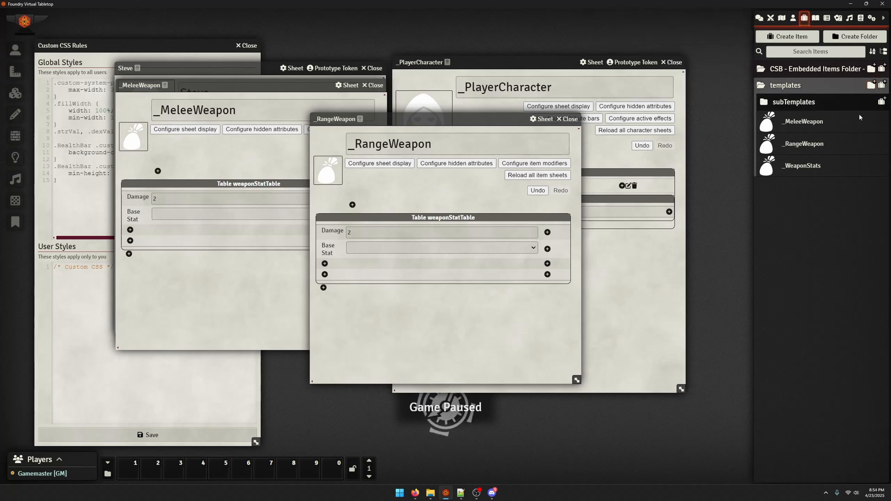
{"action": "left_click_drag", "start_coordinate": [790, 168], "coordinate": [787, 103]}
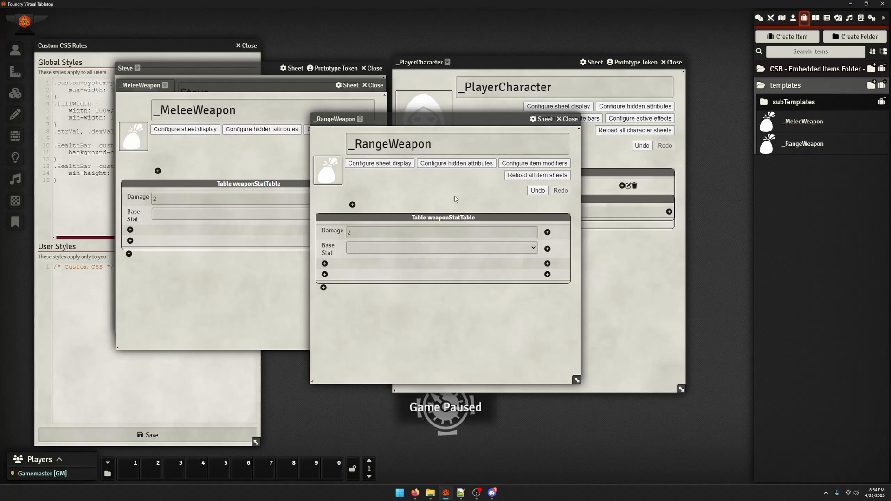
Close the _MeleeWeapon and _RangeWeapon template sheets
{"action": "left_click", "coordinate": [214, 262]}
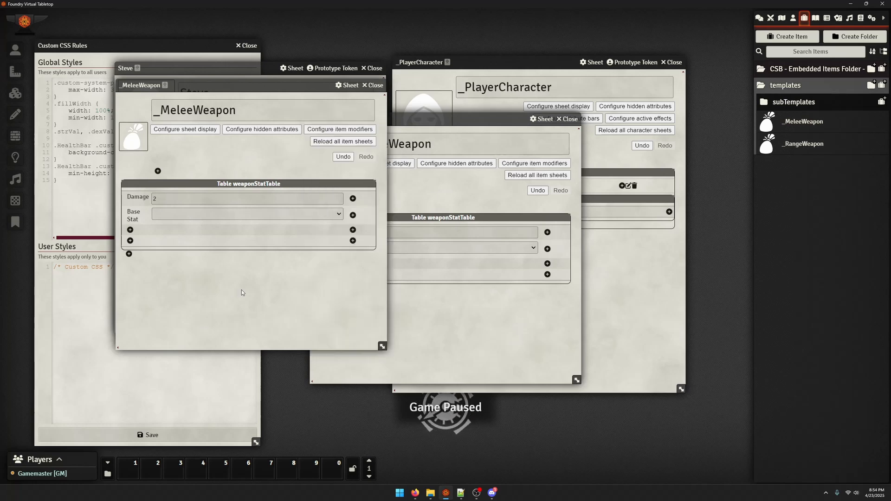
{"action": "left_click", "coordinate": [374, 85]}
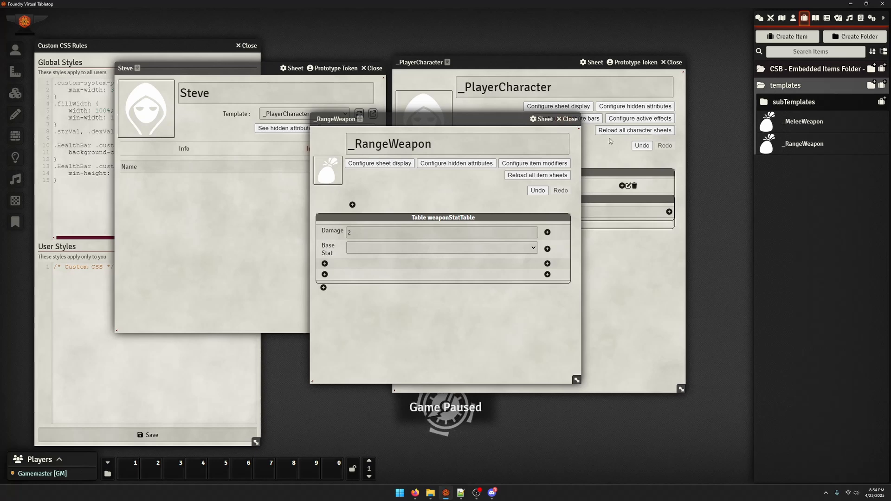
{"action": "left_click", "coordinate": [570, 119]}
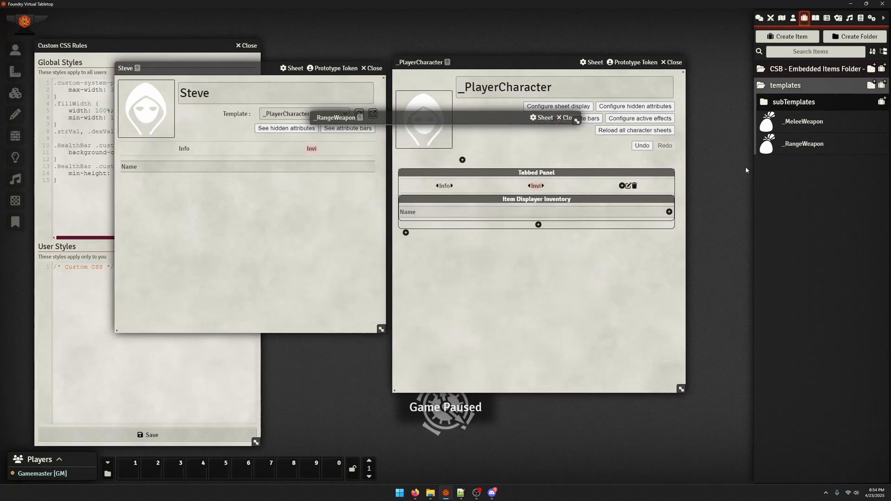
Collapse the templates folder, create a top-level item folder named items and expand it
{"action": "left_click", "coordinate": [786, 88]}
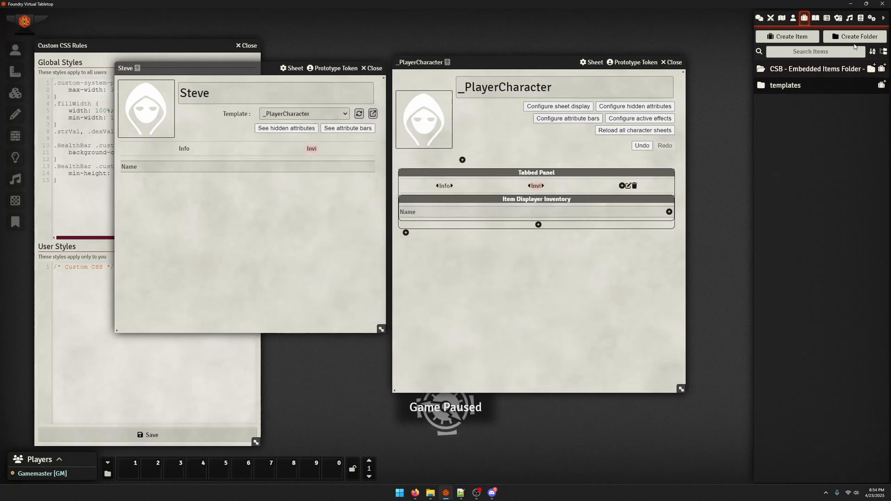
{"action": "left_click", "coordinate": [832, 41]}
{"action": "type", "text": "item"}
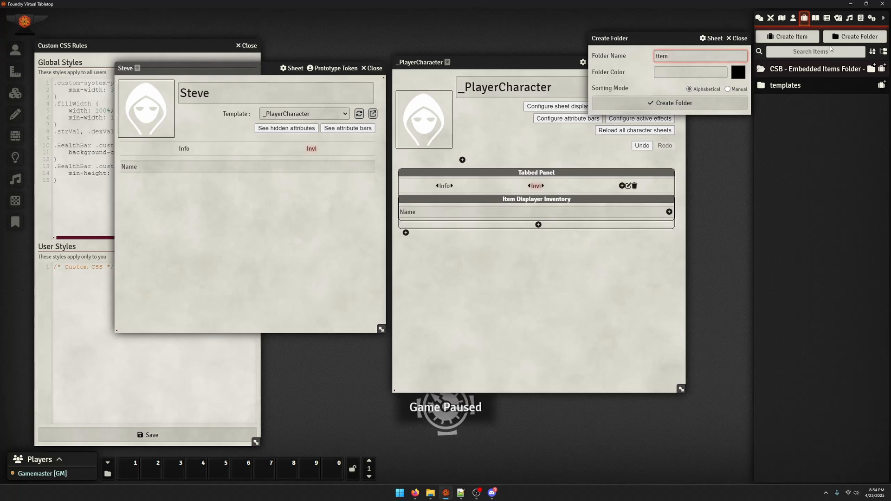
{"action": "type", "text": "s"}
{"action": "key", "text": "Return"}
{"action": "left_click", "coordinate": [778, 86]}
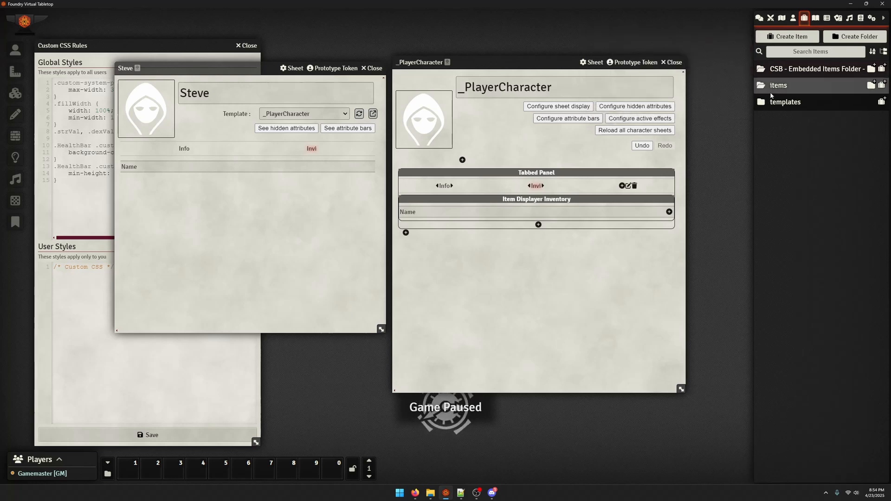
Create an Equippable Item named sword in the items folder and apply the _MeleeWeapon template to it
{"action": "left_click", "coordinate": [881, 85]}
{"action": "left_click", "coordinate": [738, 17]}
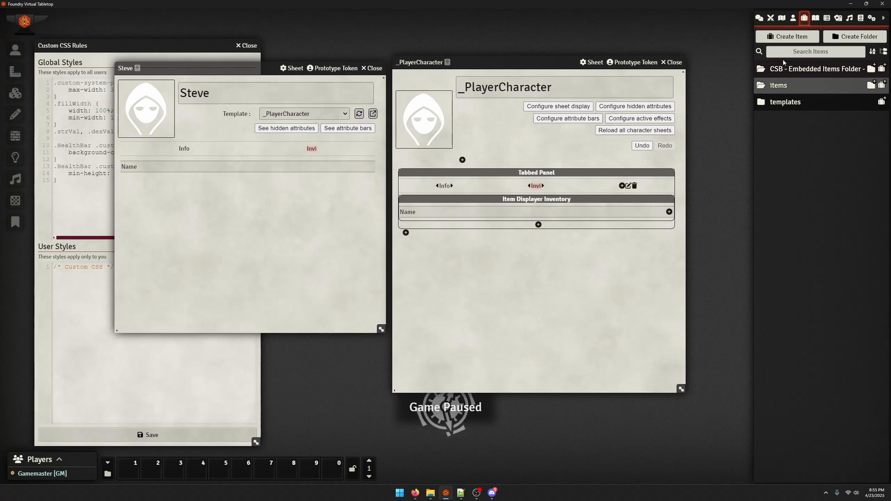
{"action": "left_click", "coordinate": [886, 84]}
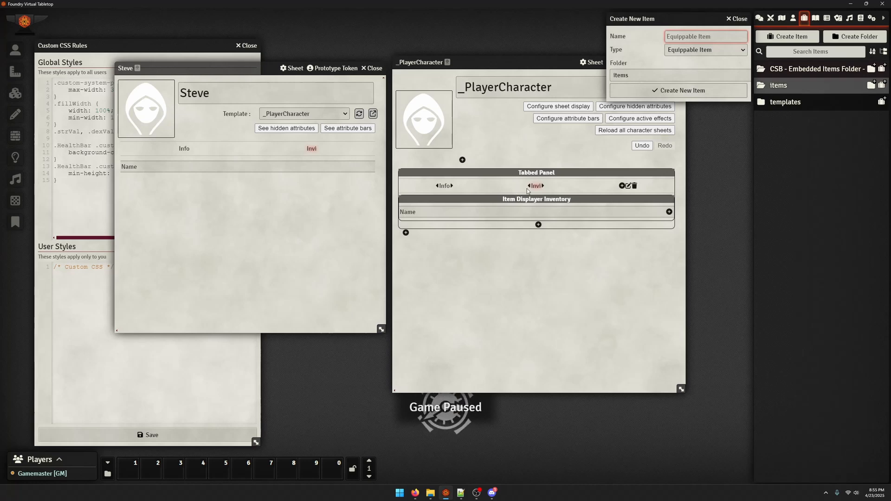
{"action": "type", "text": "sword"}
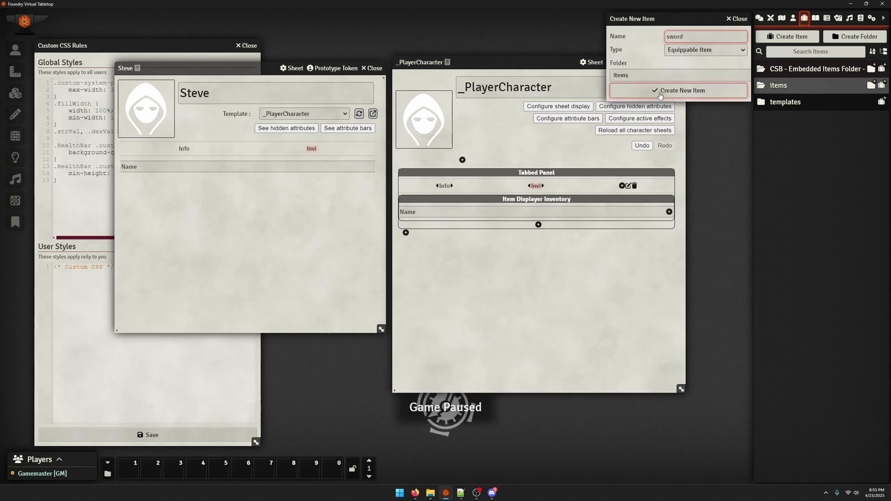
{"action": "left_click", "coordinate": [687, 90]}
{"action": "left_click", "coordinate": [516, 164]}
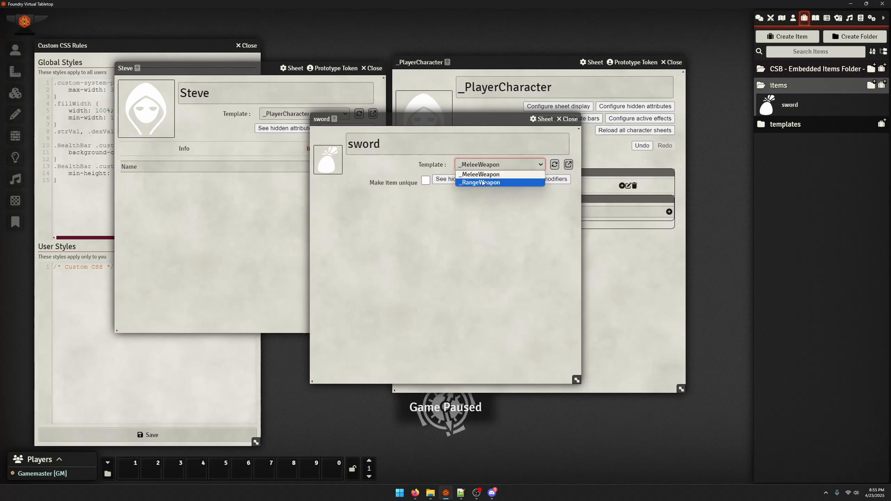
{"action": "left_click", "coordinate": [505, 181]}
{"action": "left_click", "coordinate": [554, 165]}
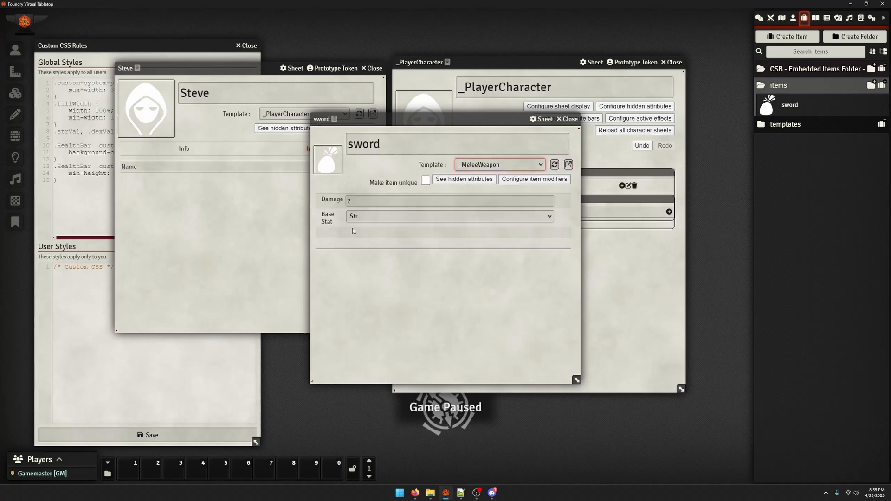
Close the sword sheet and add the sword to the inventory list on the character's sheet
{"action": "left_click", "coordinate": [567, 120]}
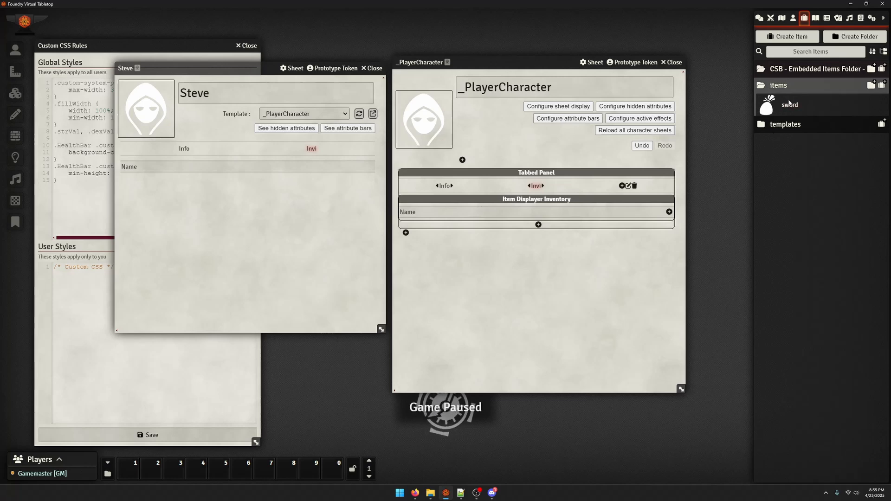
{"action": "left_click_drag", "start_coordinate": [789, 103], "coordinate": [282, 178]}
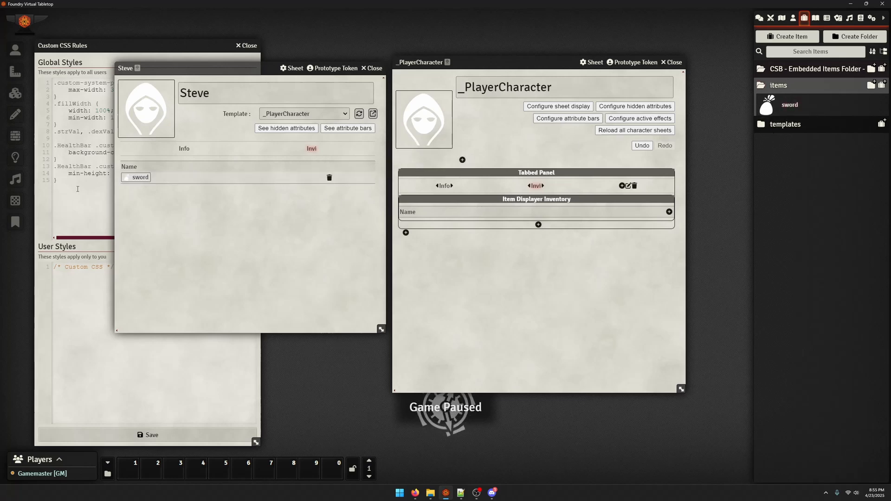
Edit the Inventory item displayer of _PlayerCharacter and filter its items to the _MeleeWeapon and _RangeWeapon templates
{"action": "left_click", "coordinate": [510, 201]}
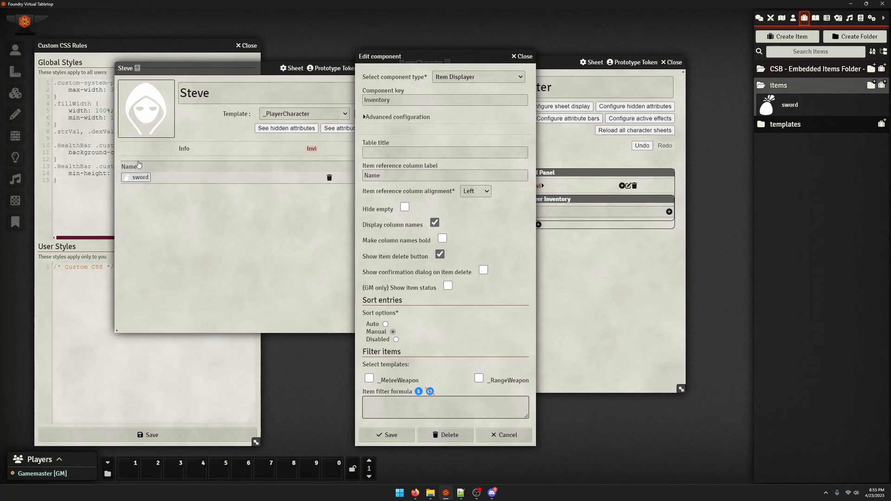
{"action": "left_click_drag", "start_coordinate": [398, 58], "coordinate": [489, 3]}
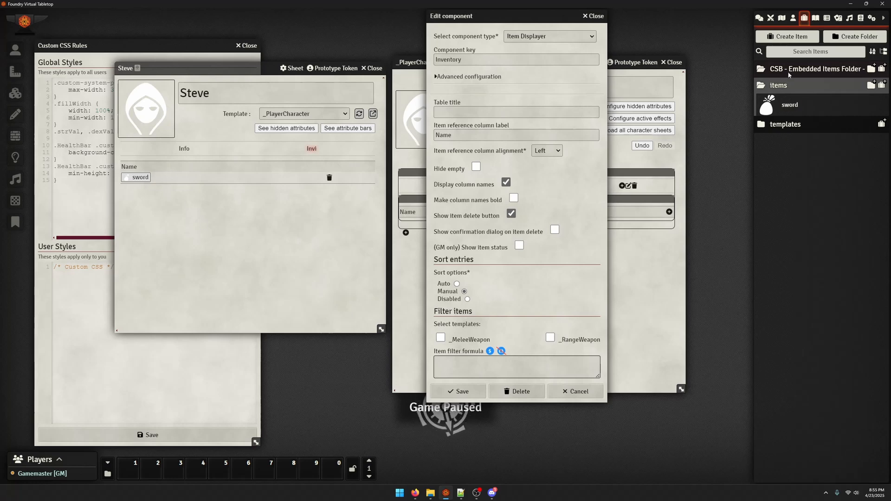
{"action": "left_click", "coordinate": [836, 88]}
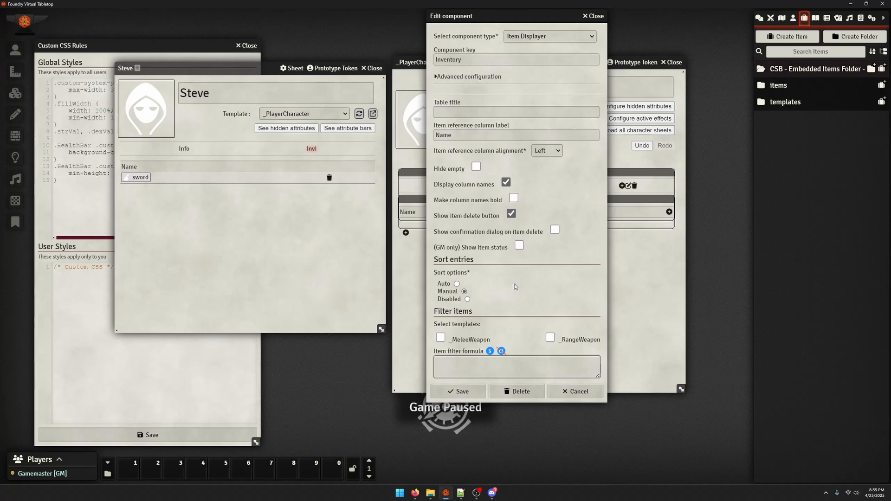
{"action": "left_click", "coordinate": [441, 338]}
{"action": "left_click", "coordinate": [550, 338]}
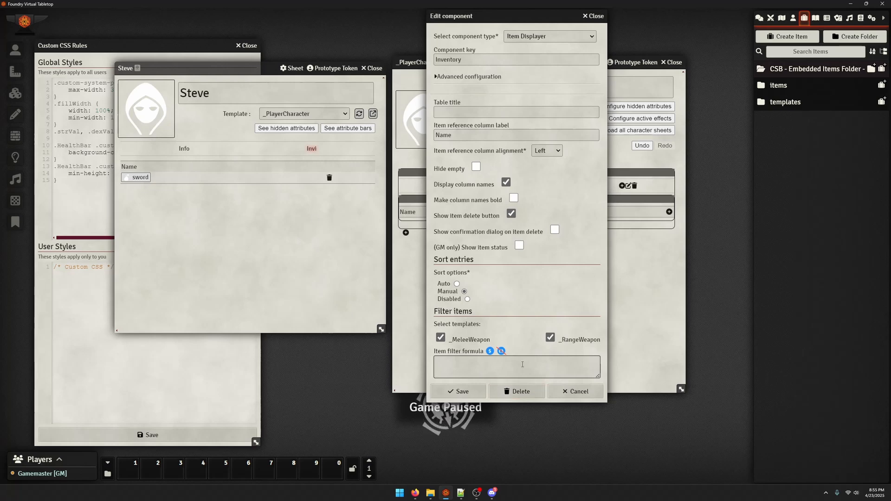
Clear both template filters of the Inventory item displayer and select _MeleeWeapon and _RangeWeapon again
{"action": "left_click", "coordinate": [554, 339]}
{"action": "left_click", "coordinate": [441, 339]}
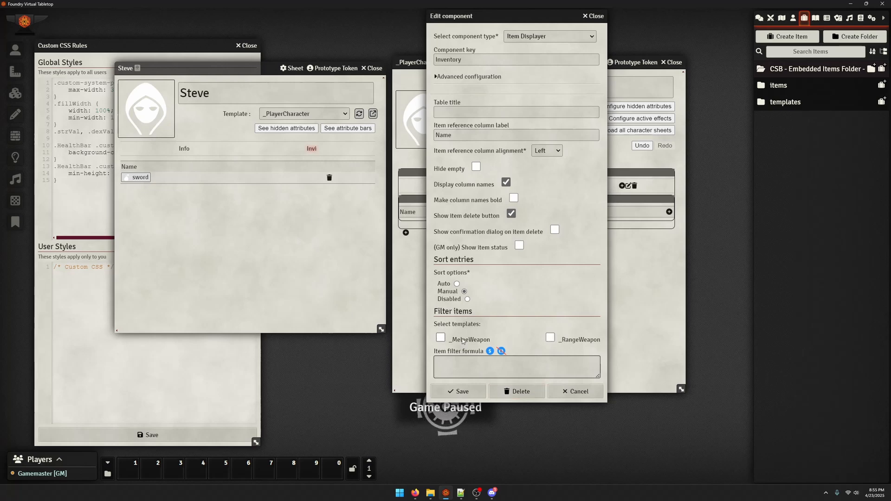
{"action": "left_click", "coordinate": [441, 337]}
{"action": "left_click", "coordinate": [550, 338]}
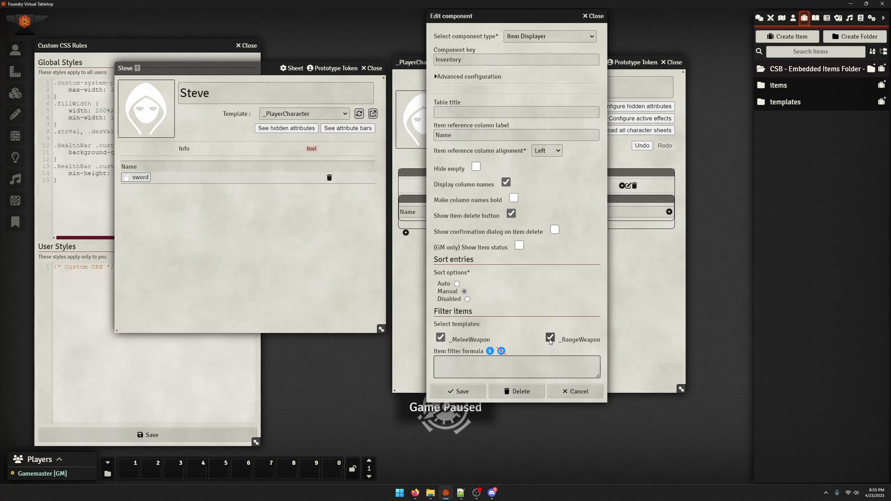
Set the Inventory displayer's item filter formula to ${item.name == sword}$ and save the component
{"action": "left_click", "coordinate": [500, 372]}
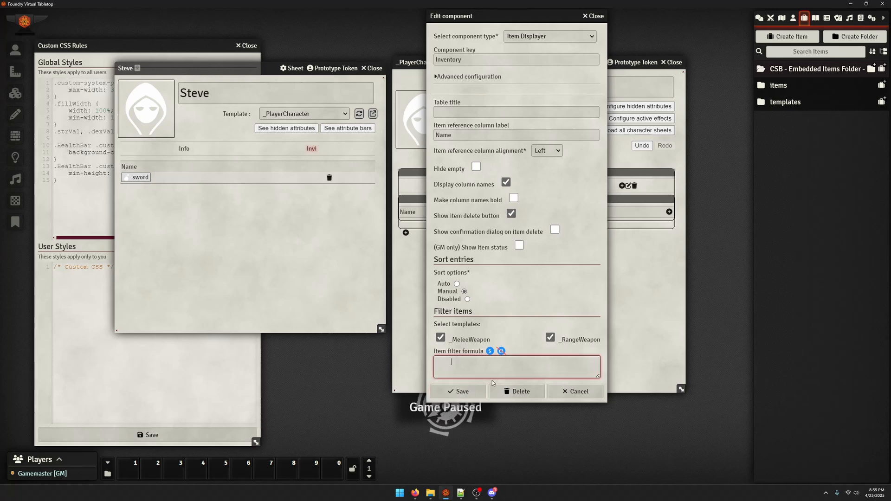
{"action": "type", "text": "${item."}
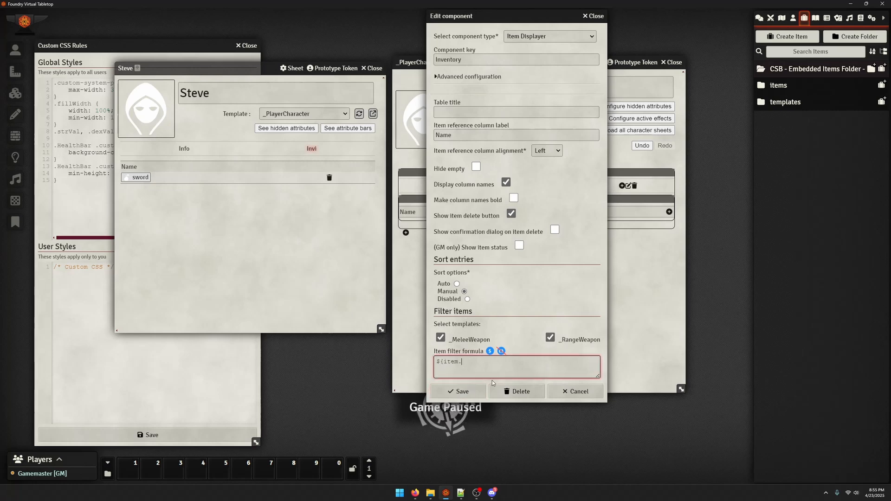
{"action": "type", "text": "name "}
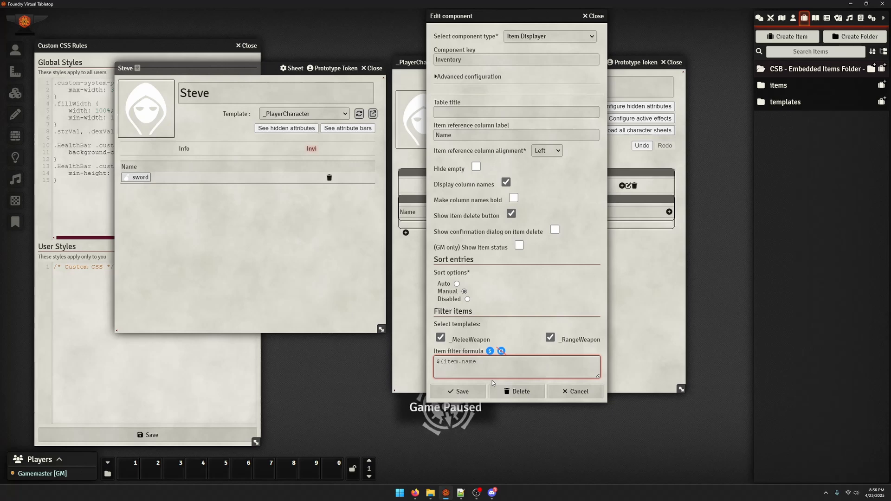
{"action": "type", "text": "=="}
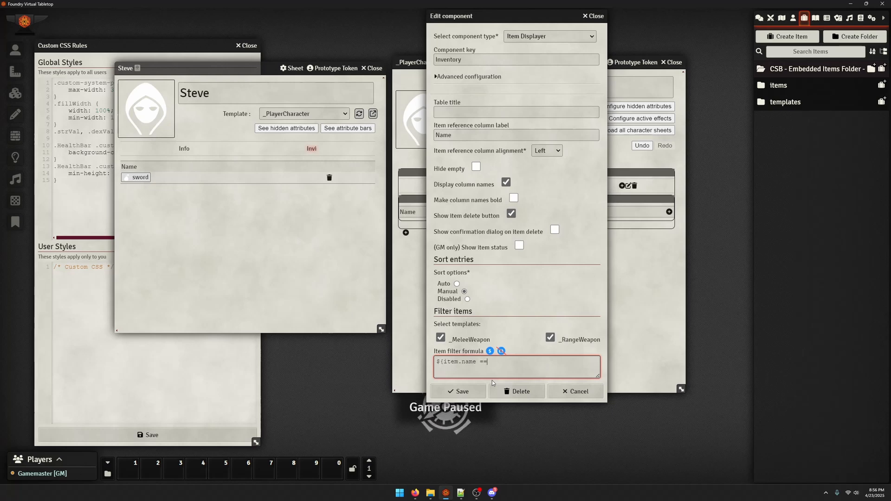
{"action": "type", "text": " swor"}
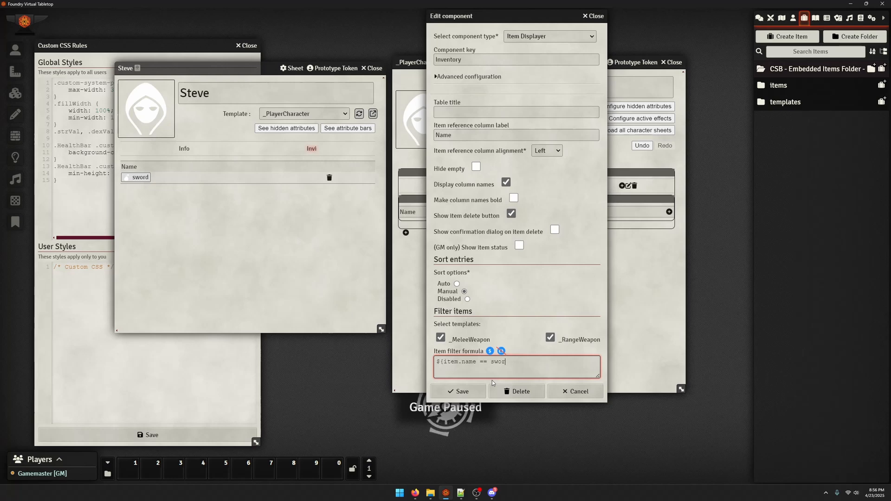
{"action": "type", "text": "d}$"}
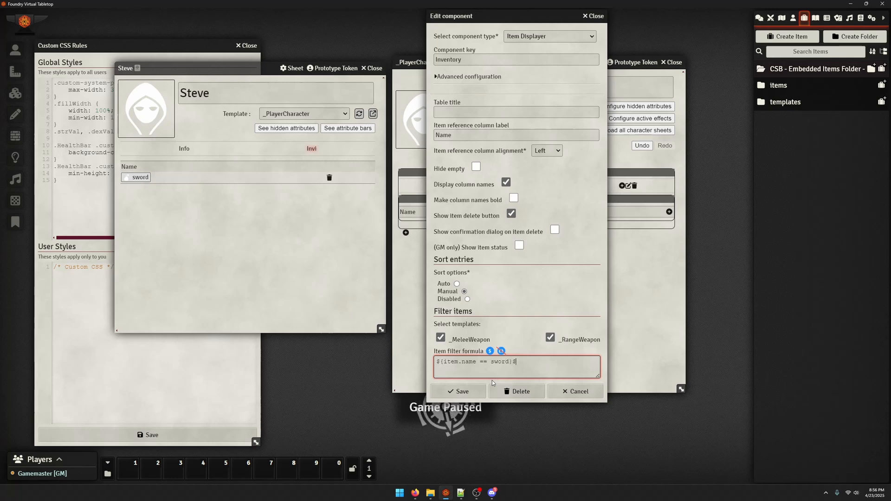
{"action": "left_click", "coordinate": [446, 391]}
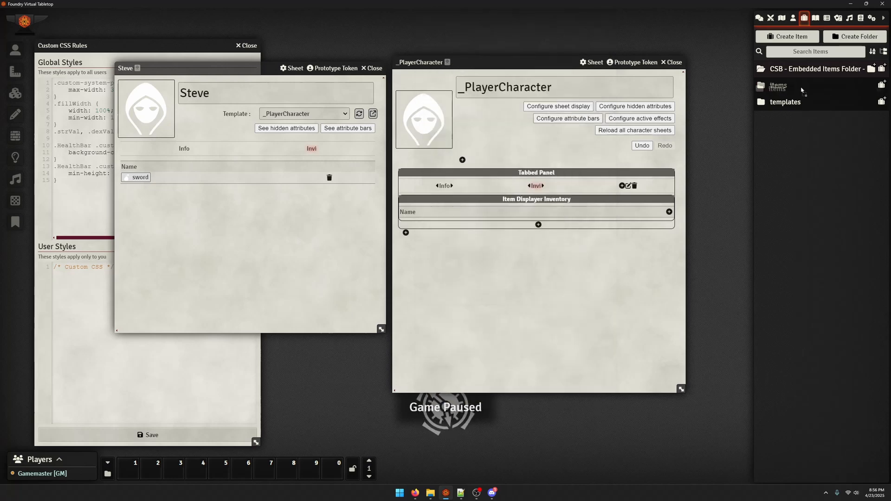
Create an Equippable Item named knife in the items folder with the _MeleeWeapon template and add it to the character's inventory list
{"action": "left_click", "coordinate": [829, 87]}
{"action": "left_click", "coordinate": [881, 85]}
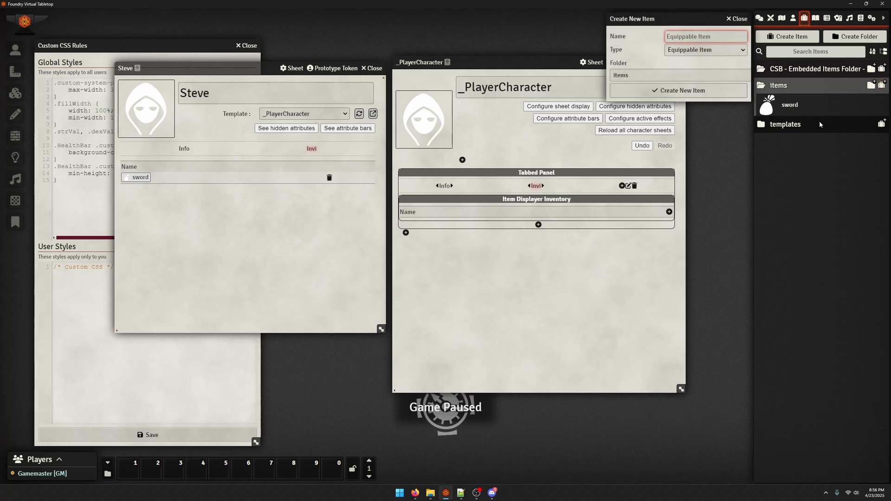
{"action": "type", "text": "knife"}
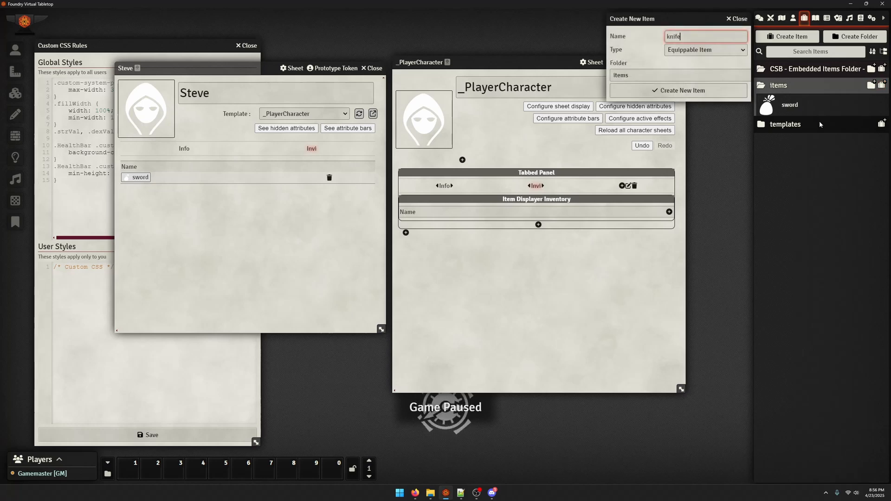
{"action": "left_click", "coordinate": [680, 91]}
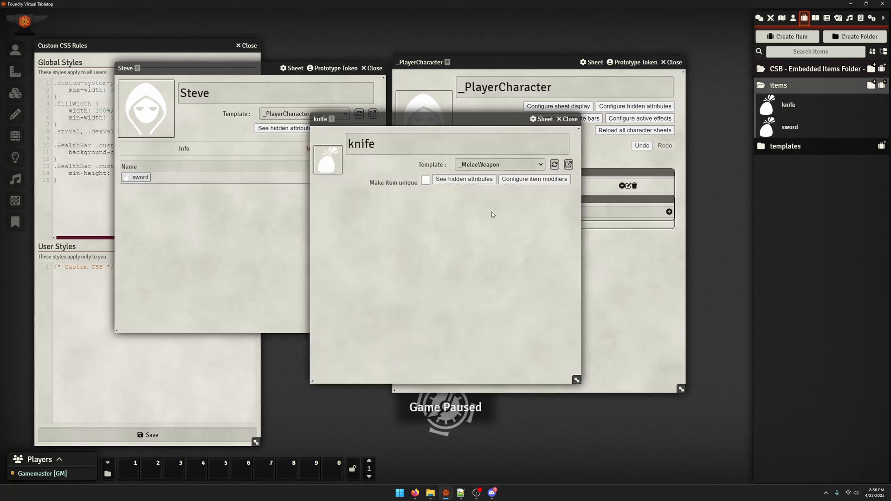
{"action": "left_click", "coordinate": [554, 165]}
{"action": "left_click", "coordinate": [567, 119]}
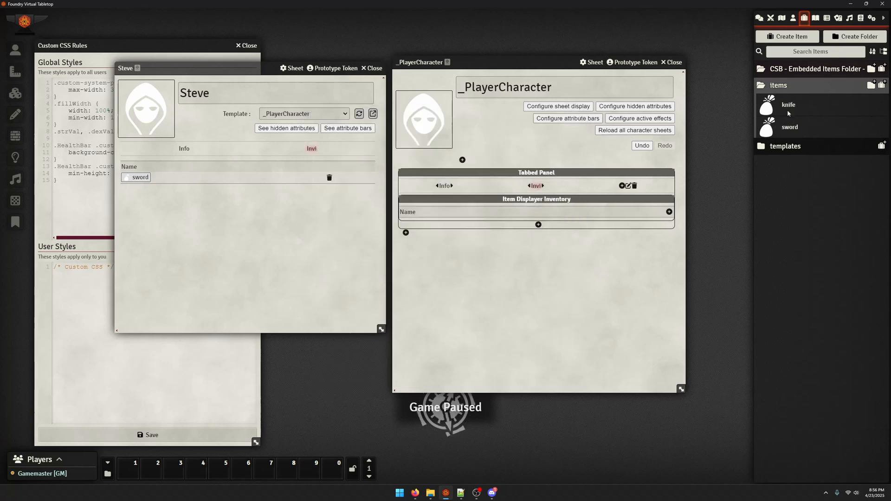
{"action": "left_click_drag", "start_coordinate": [788, 111], "coordinate": [267, 197]}
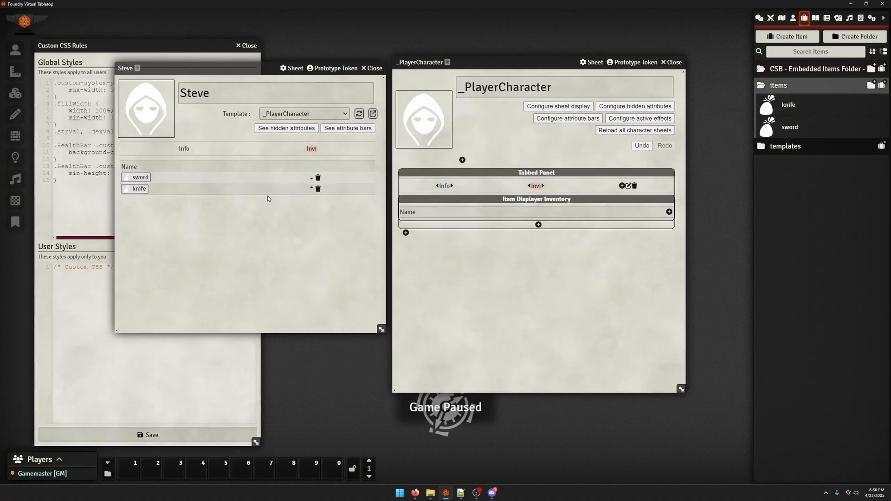
Change the Inventory displayer's item filter formula to item.name == sword, without the ${ }$ wrapper, and save it
{"action": "left_click", "coordinate": [537, 199]}
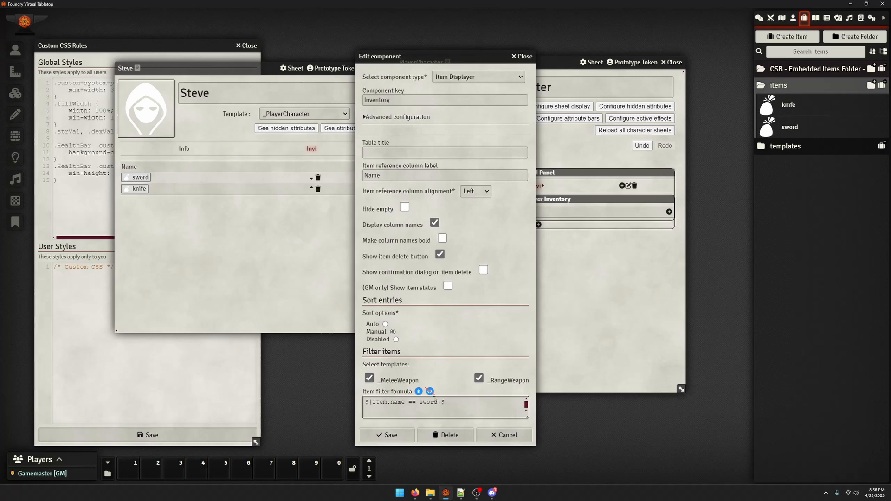
{"action": "left_click", "coordinate": [446, 405]}
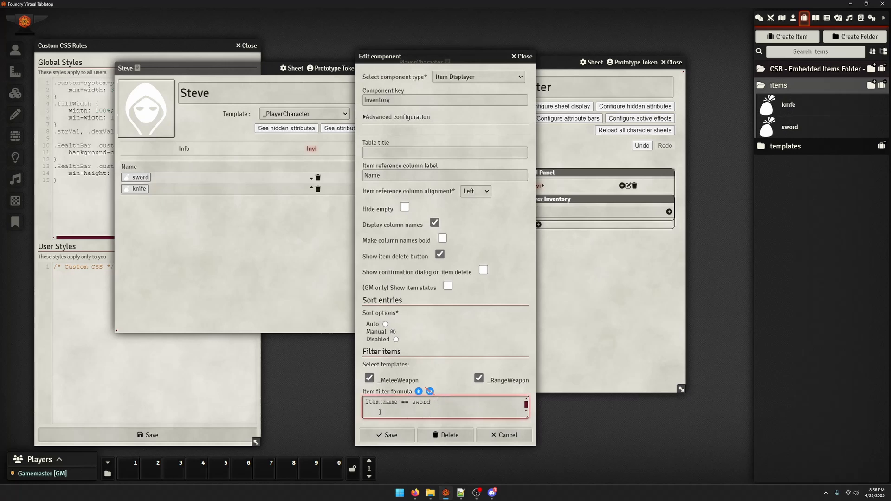
{"action": "left_click", "coordinate": [389, 435]}
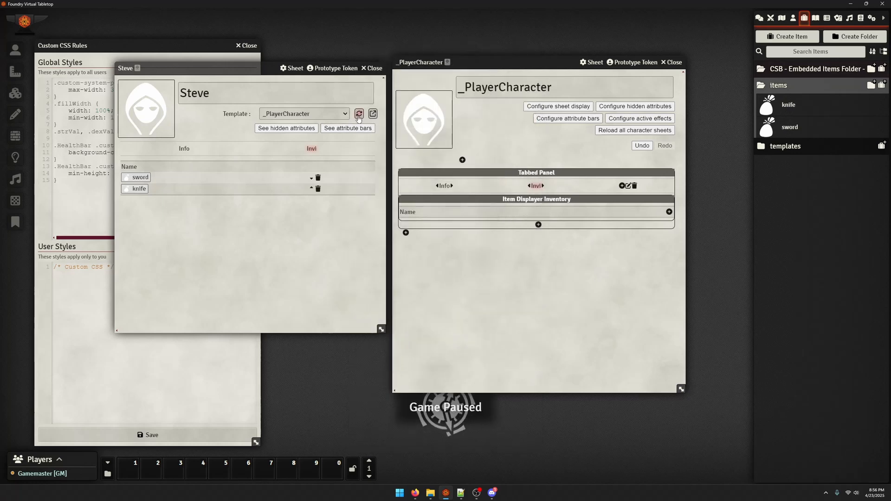
Rewrite the Inventory displayer's item filter formula as equalText(item.name, 'sword') and save the component
{"action": "left_click", "coordinate": [488, 204]}
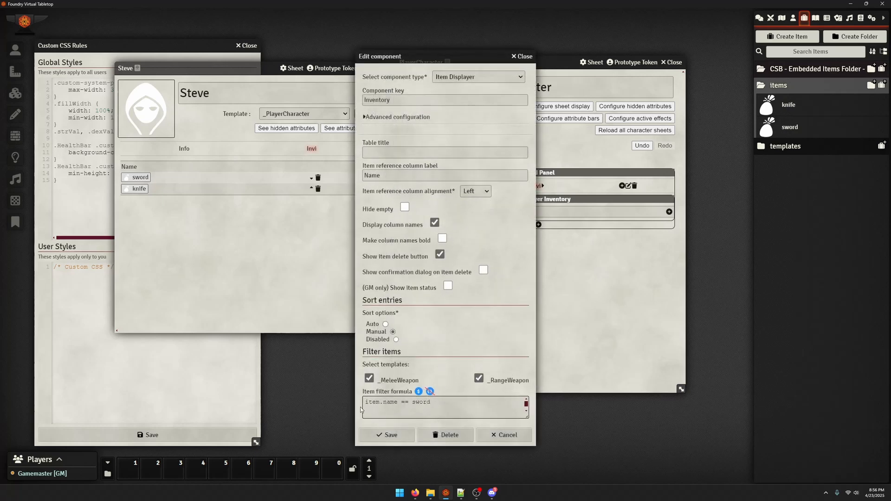
{"action": "left_click", "coordinate": [441, 402]}
{"action": "left_click", "coordinate": [359, 405]}
{"action": "mouse_move", "coordinate": [382, 405]}
{"action": "left_mouse_down"}
{"action": "mouse_move", "coordinate": [341, 406]}
{"action": "mouse_move", "coordinate": [398, 402]}
{"action": "left_mouse_up"}
{"action": "left_click", "coordinate": [384, 411]}
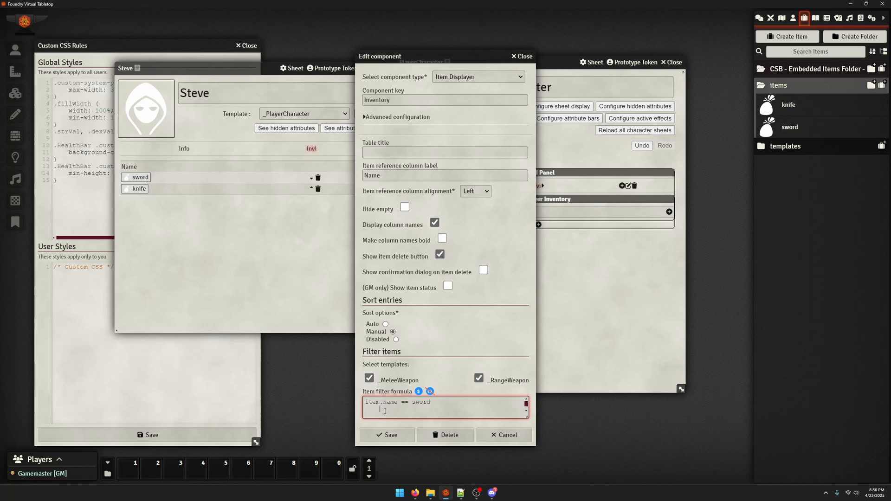
{"action": "double_click", "coordinate": [389, 405]}
{"action": "left_click", "coordinate": [402, 405]}
{"action": "left_click", "coordinate": [459, 400]}
{"action": "key", "text": "Home"}
{"action": "type", "text": "equalText("}
{"action": "key", "text": "Right"}
{"action": "key", "text": "Right"}
{"action": "key", "text": "Right"}
{"action": "key", "text": "Right"}
{"action": "key", "text": "BackSpace"}
{"action": "type", "text": "'"}
{"action": "key", "text": "End"}
{"action": "type", "text": "'"}
{"action": "left_click", "coordinate": [387, 434]}
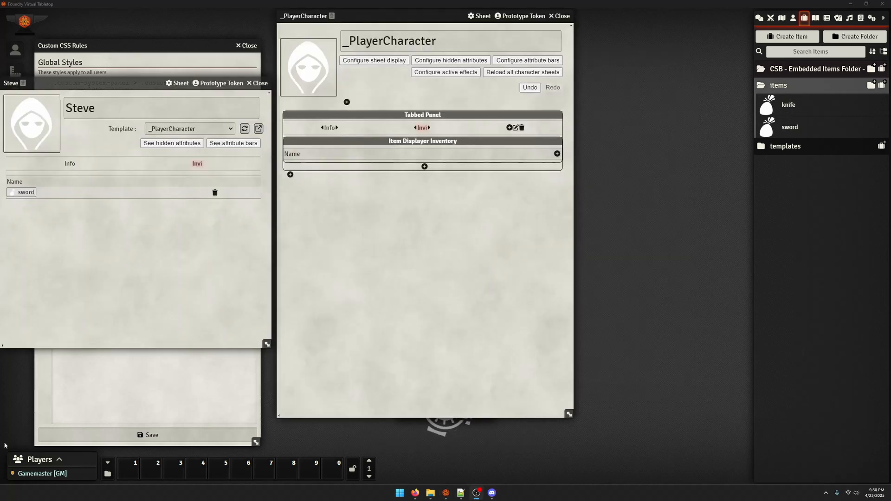
Clear the item filter formula of the Inventory item displayer on _PlayerCharacter and save the component
{"action": "left_click", "coordinate": [401, 269]}
{"action": "left_click", "coordinate": [408, 142]}
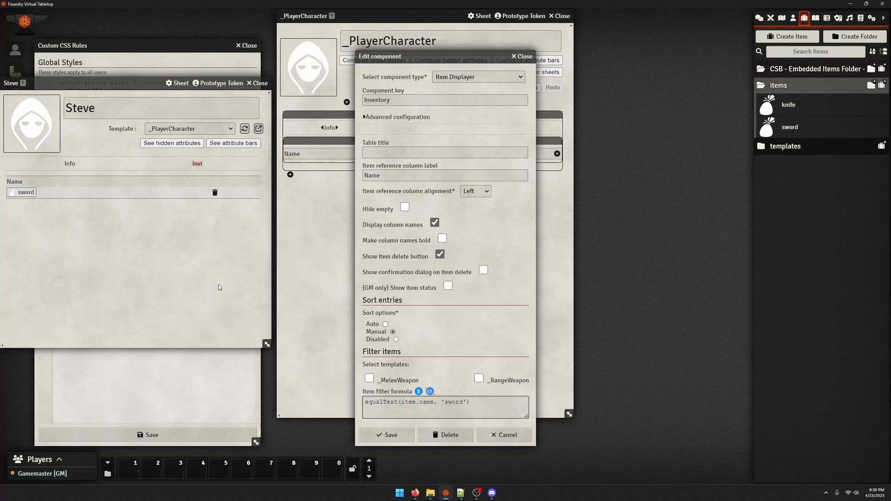
{"action": "left_click_drag", "start_coordinate": [480, 405], "coordinate": [454, 410]}
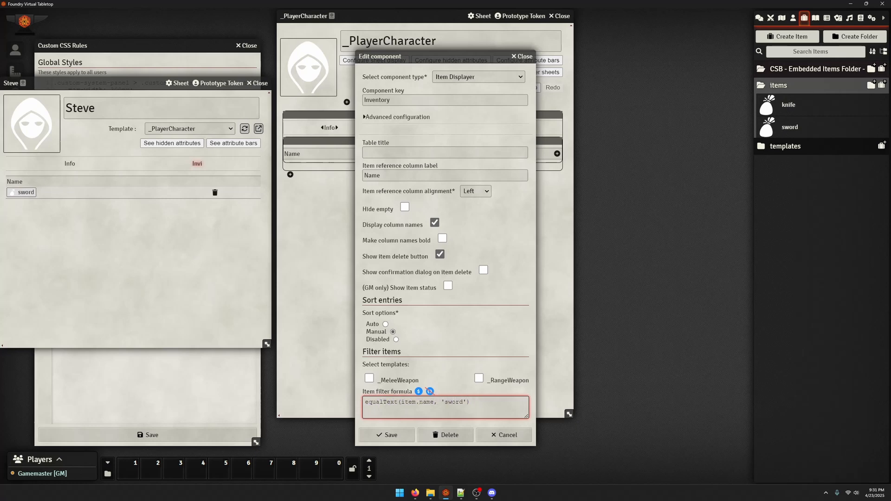
{"action": "key", "text": "ctrl+a"}
{"action": "key", "text": "BackSpace"}
{"action": "left_click", "coordinate": [388, 435]}
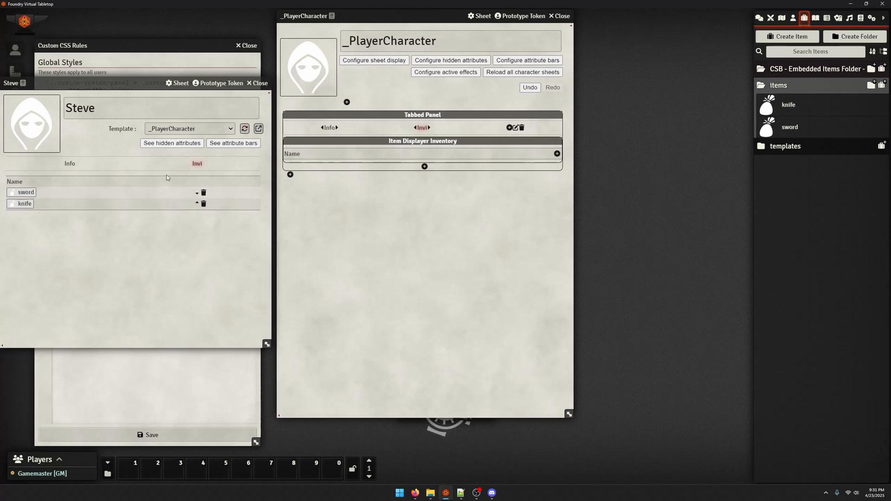
Edit the Inventory item displayer, select the _MeleeWeapon template filter and save the component
{"action": "left_click", "coordinate": [362, 143]}
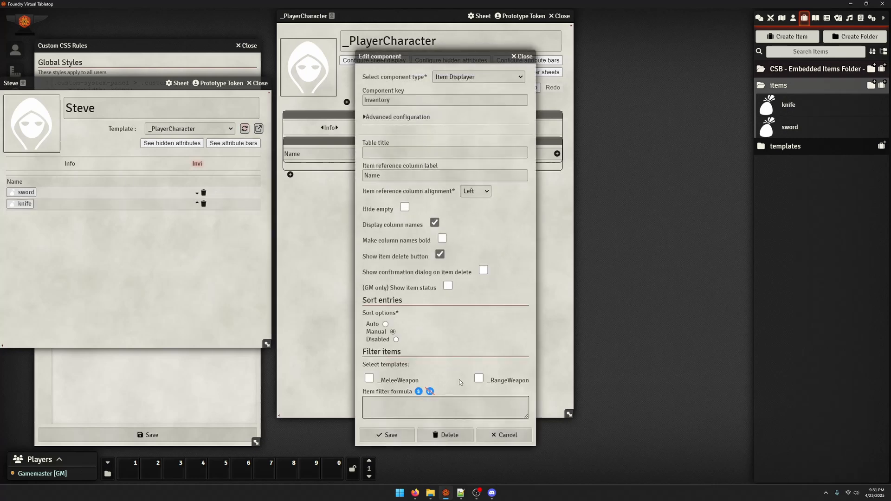
{"action": "left_click", "coordinate": [400, 381]}
{"action": "left_click", "coordinate": [386, 435]}
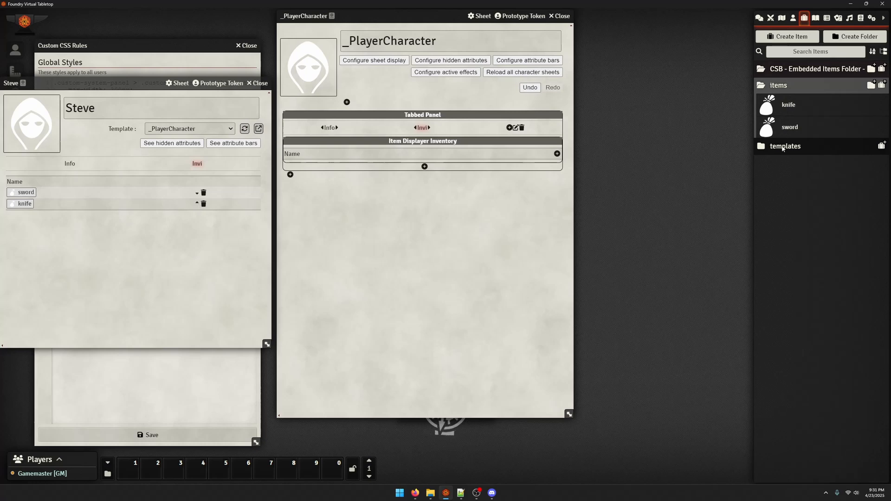
Look over the sword's item sheet, close it and expand the templates folder
{"action": "left_click", "coordinate": [789, 126]}
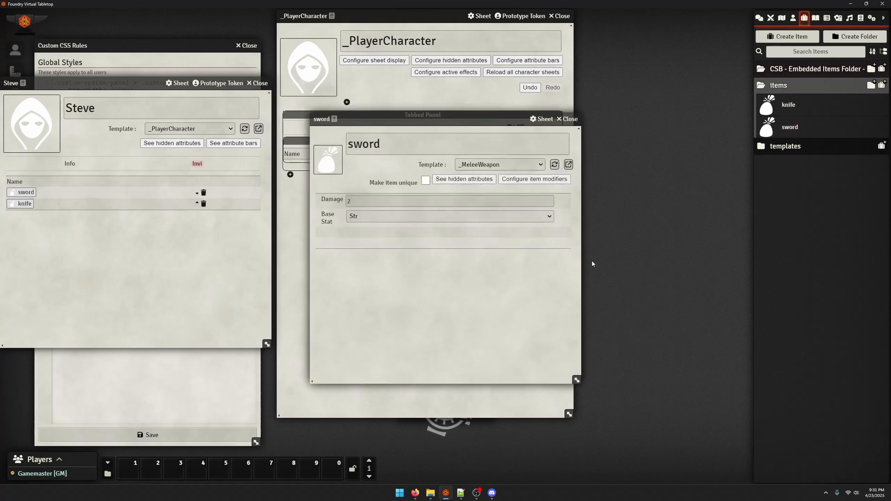
{"action": "left_click", "coordinate": [567, 119]}
{"action": "left_click", "coordinate": [790, 127]}
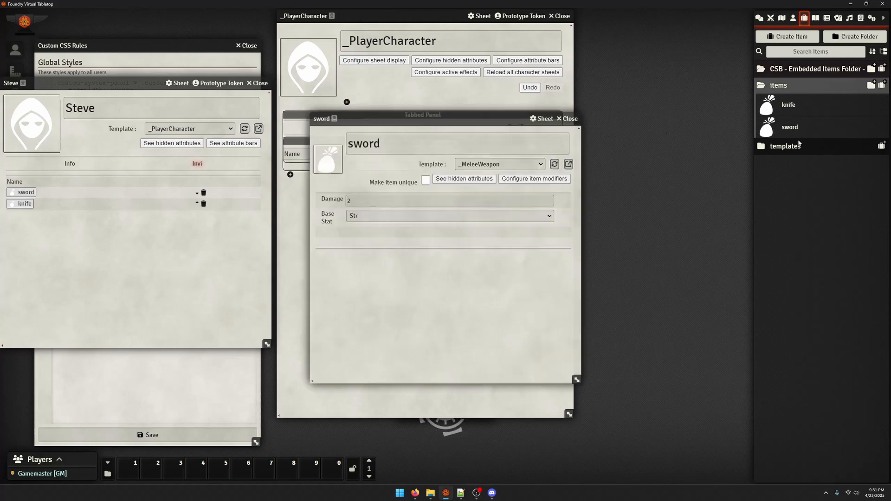
{"action": "left_click", "coordinate": [799, 144]}
{"action": "left_click", "coordinate": [567, 119]}
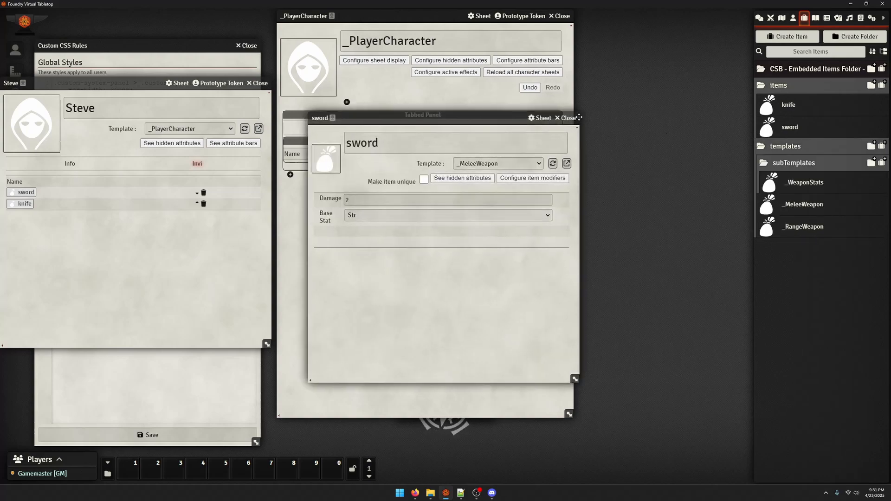
Add a Checkbox with key isEquipt and label Equipt? below the weaponStatTable in the _MeleeWeapon template, then close the template
{"action": "left_click", "coordinate": [815, 212]}
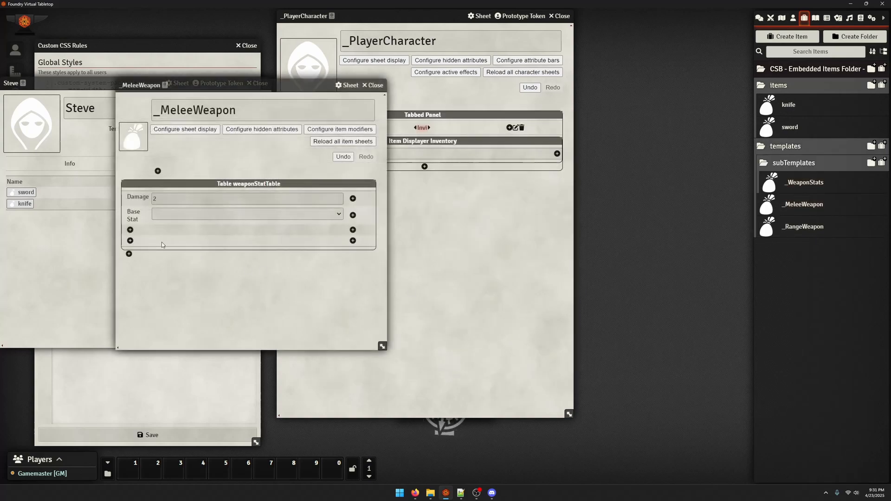
{"action": "left_click", "coordinate": [129, 254]}
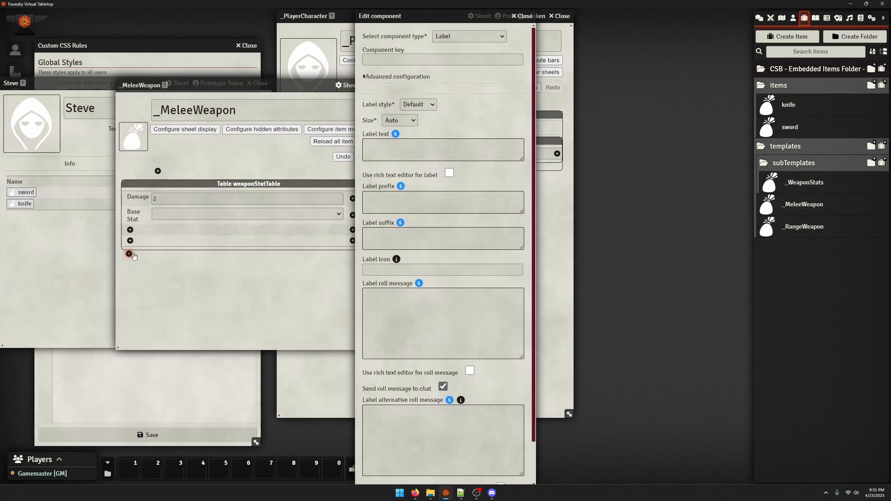
{"action": "left_click", "coordinate": [449, 61]}
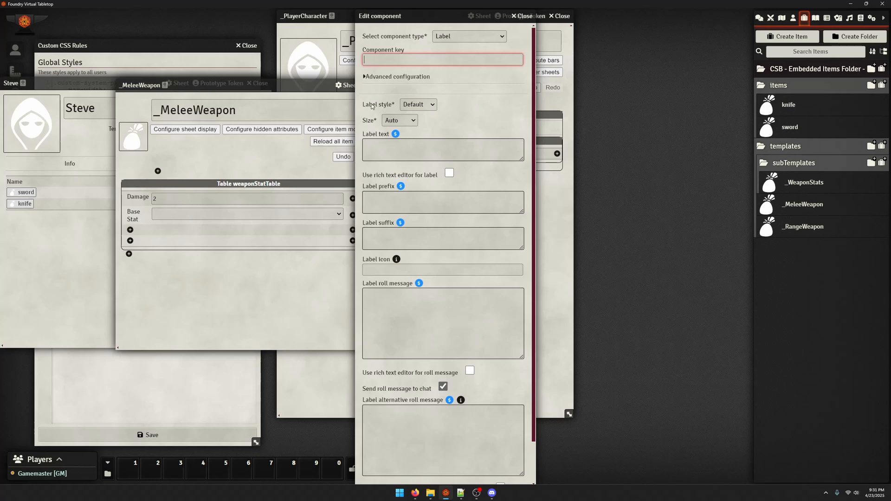
{"action": "left_click", "coordinate": [469, 36]}
{"action": "left_click", "coordinate": [448, 79]}
{"action": "left_click", "coordinate": [393, 60]}
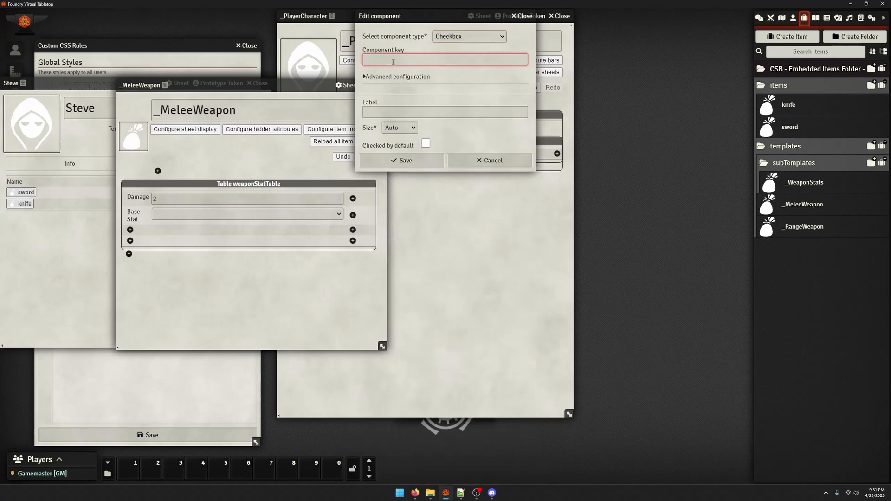
{"action": "type", "text": "isEquipt"}
{"action": "left_click", "coordinate": [401, 115]}
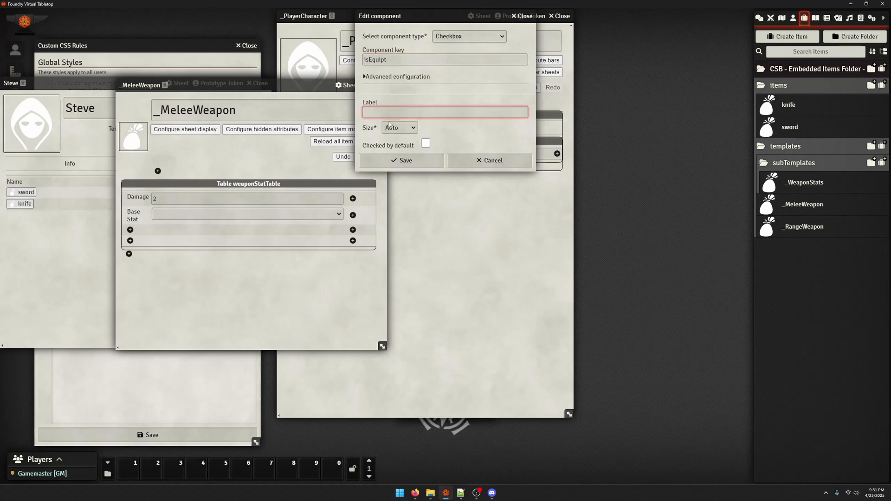
{"action": "type", "text": "Equipt?"}
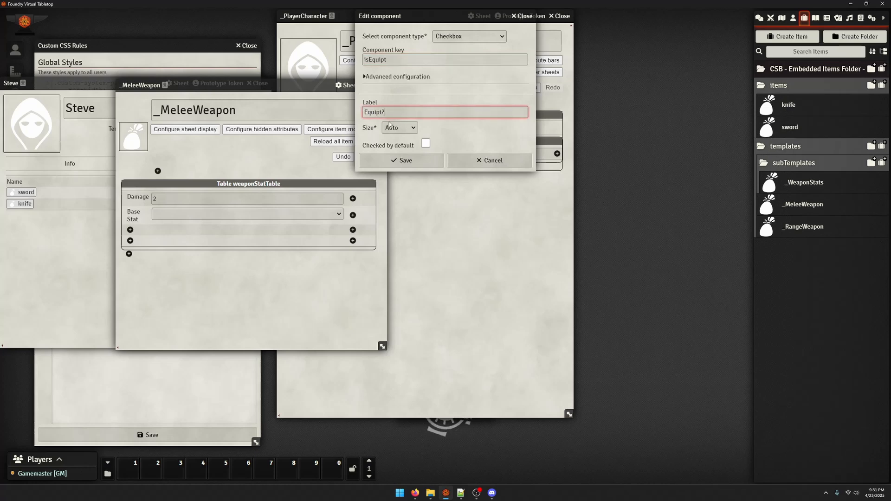
{"action": "left_click", "coordinate": [392, 163]}
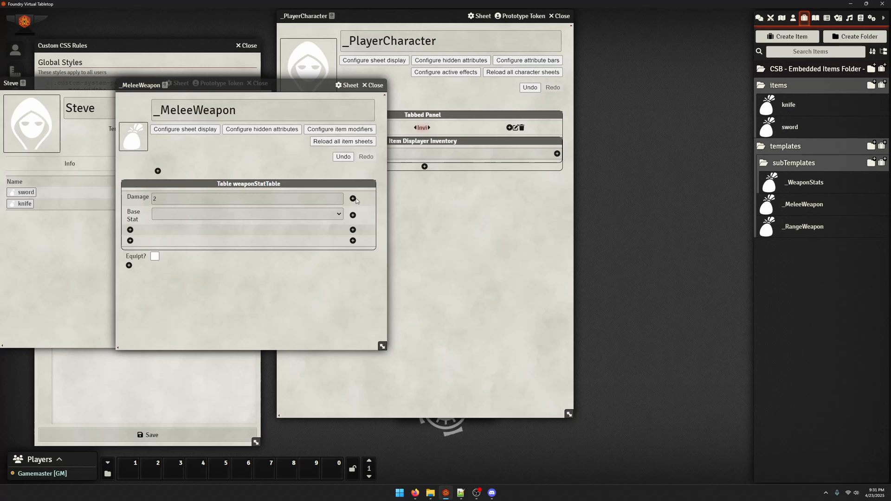
{"action": "left_click", "coordinate": [374, 85]}
Reload the knife and sword items in the items folder from their _MeleeWeapon template and close both sheets
{"action": "left_click", "coordinate": [798, 104]}
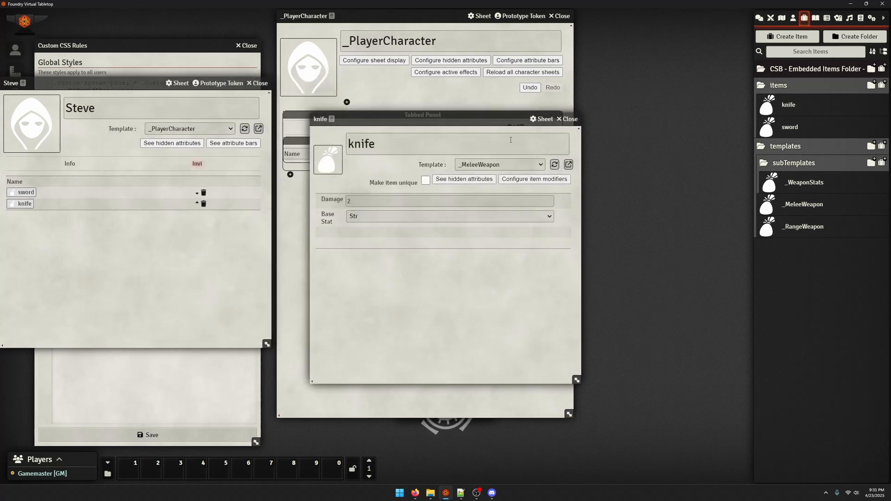
{"action": "left_click", "coordinate": [555, 164]}
{"action": "left_click", "coordinate": [567, 118]}
{"action": "left_click", "coordinate": [789, 127]}
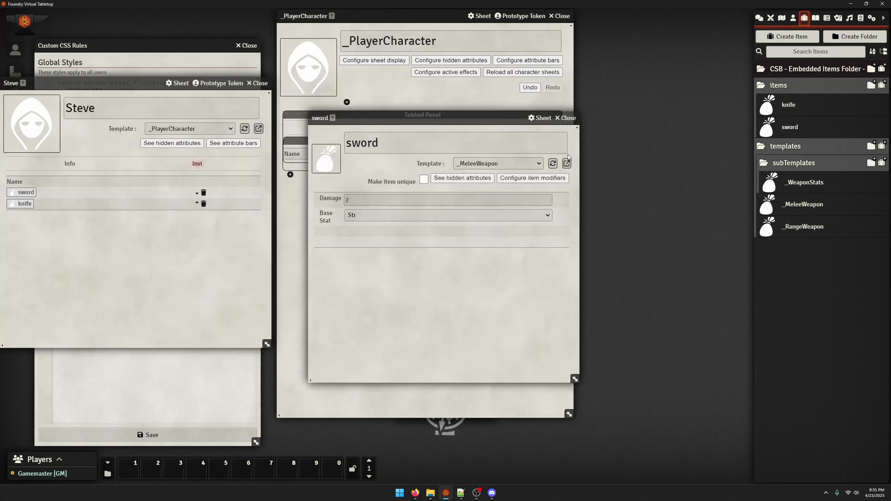
{"action": "left_click", "coordinate": [552, 164]}
{"action": "left_click", "coordinate": [565, 118]}
Check the _WeaponStats and _MeleeWeapon templates and the sword's item sheet for the Equipt? checkbox, closing each one
{"action": "left_click", "coordinate": [805, 182]}
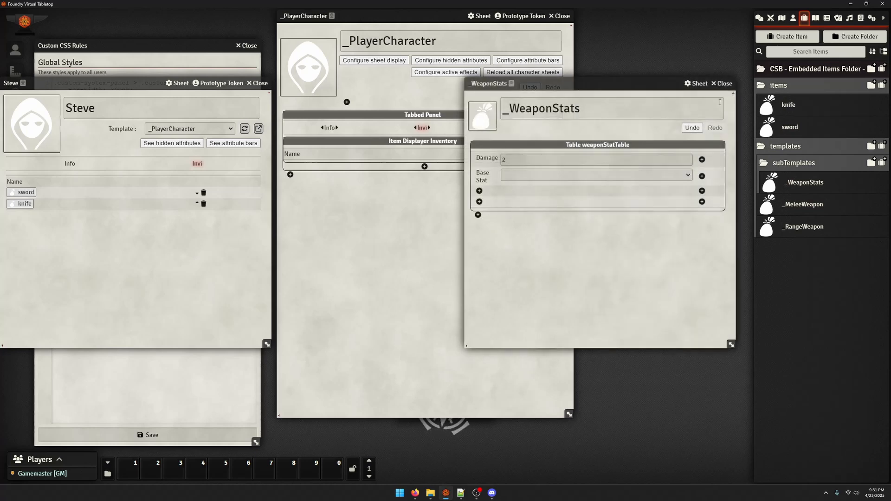
{"action": "left_click", "coordinate": [721, 84]}
{"action": "left_click", "coordinate": [804, 204]}
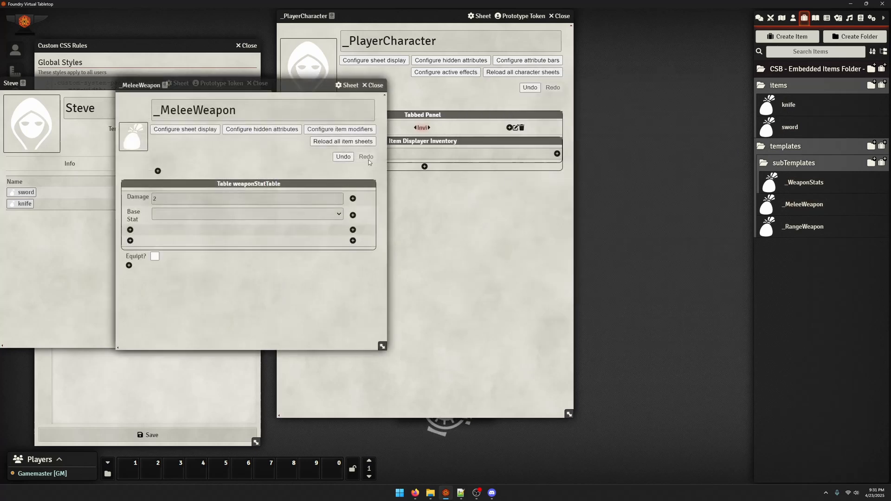
{"action": "left_click", "coordinate": [373, 85]}
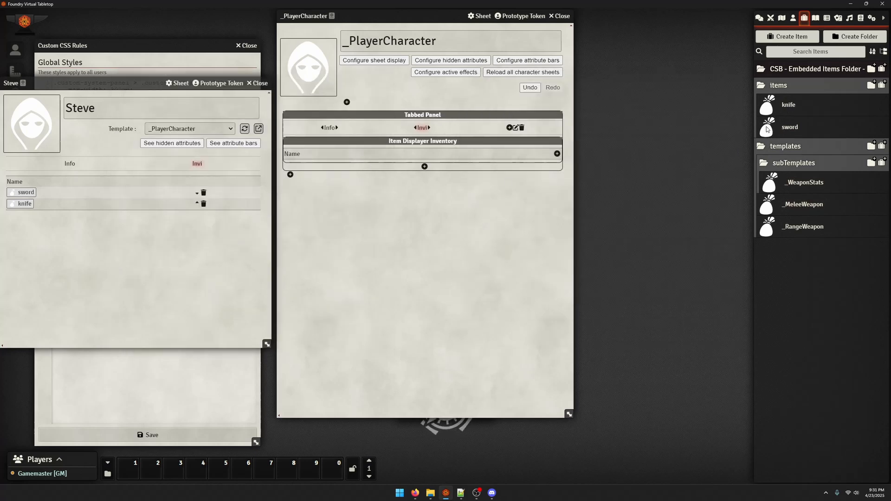
{"action": "left_click", "coordinate": [789, 127]}
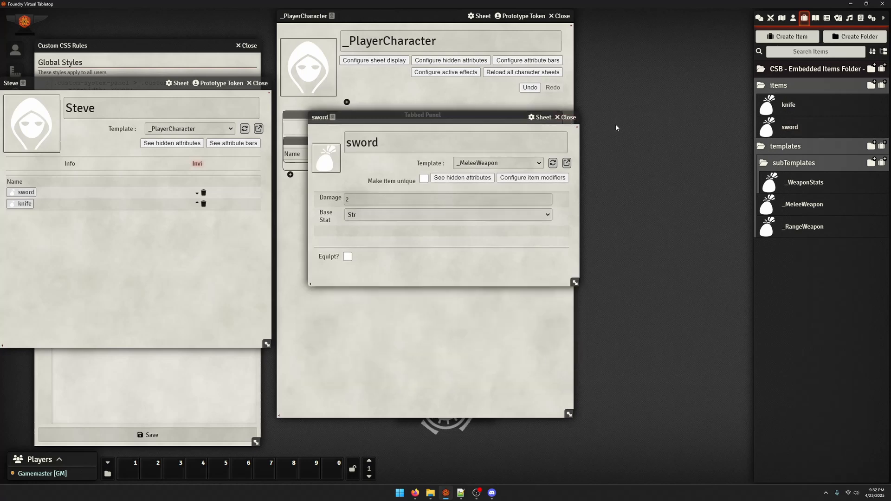
{"action": "key", "text": "Escape"}
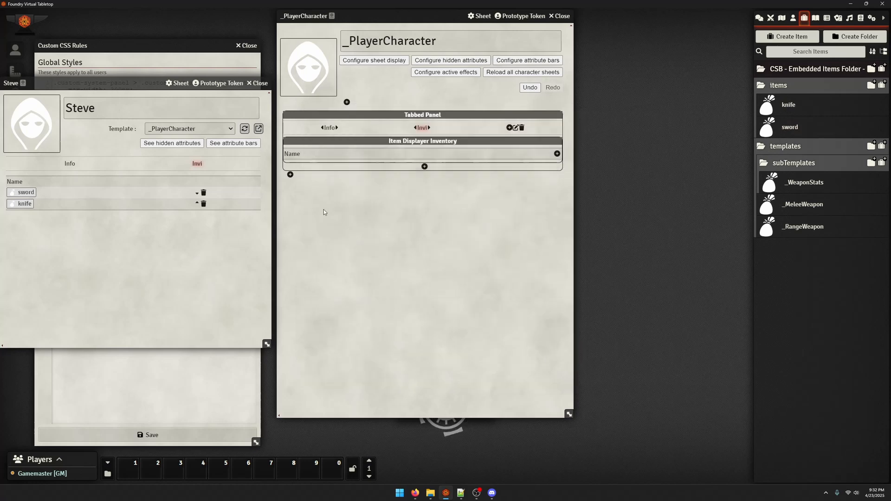
Check the knife in the character's inventory, then reload the character's sword from its template, check its Equipt? box and close it
{"action": "left_click", "coordinate": [23, 204]}
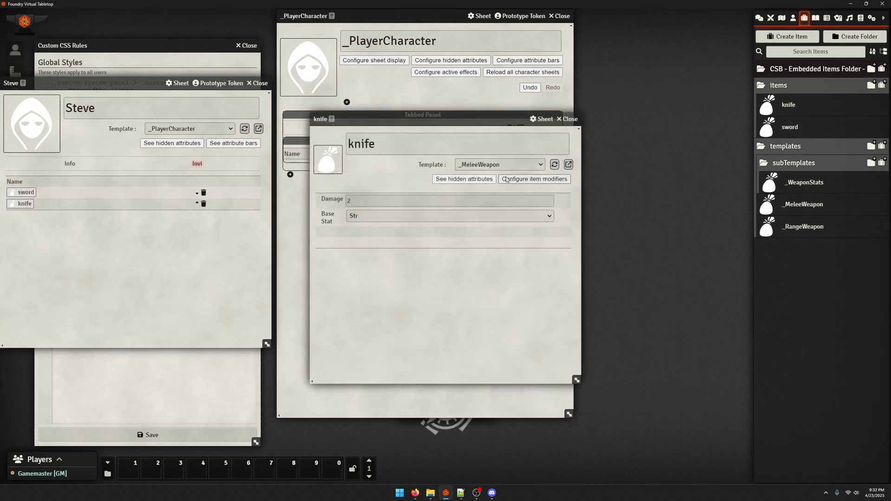
{"action": "left_click", "coordinate": [571, 120]}
{"action": "left_click", "coordinate": [25, 192]}
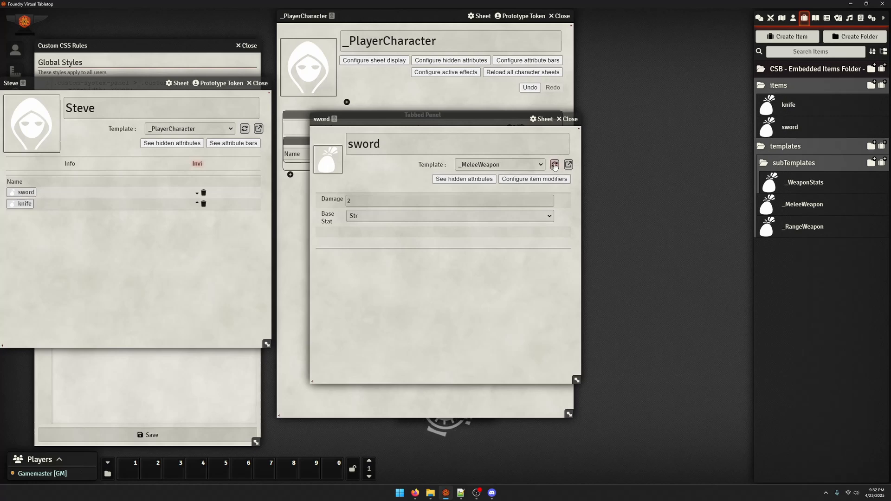
{"action": "left_click", "coordinate": [554, 165]}
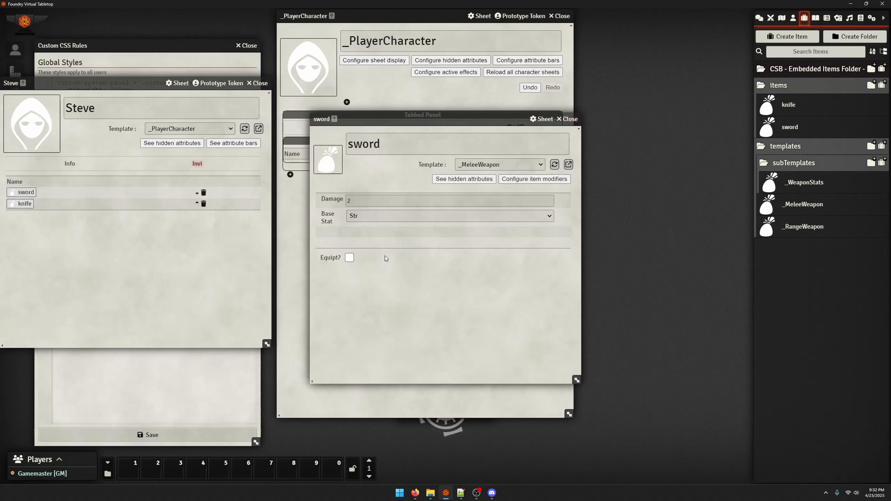
{"action": "left_click", "coordinate": [350, 258]}
{"action": "left_click", "coordinate": [568, 120]}
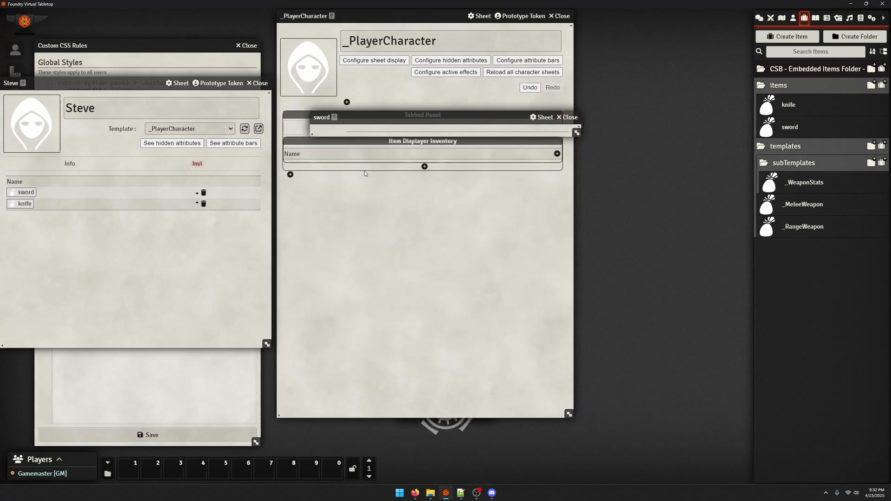
Set the item filter formula of the Inventory item displayer on _PlayerCharacter to item.isEquipt and save the component
{"action": "left_click", "coordinate": [422, 141]}
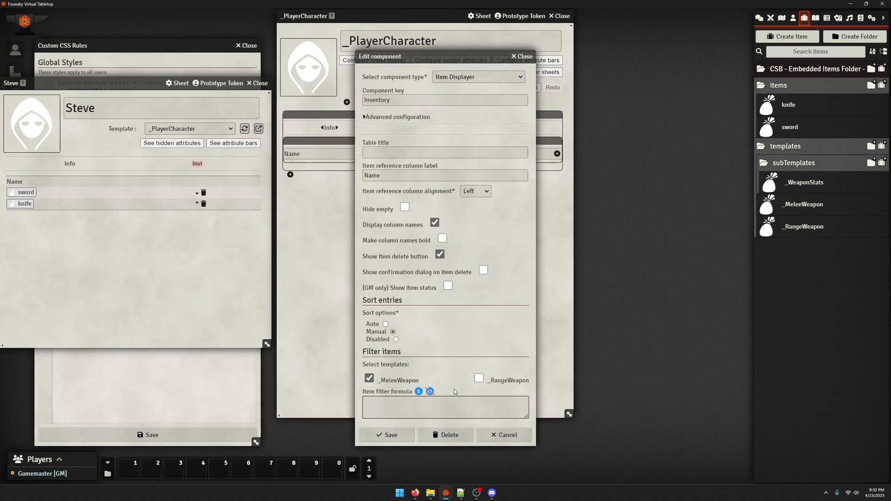
{"action": "left_click", "coordinate": [442, 406]}
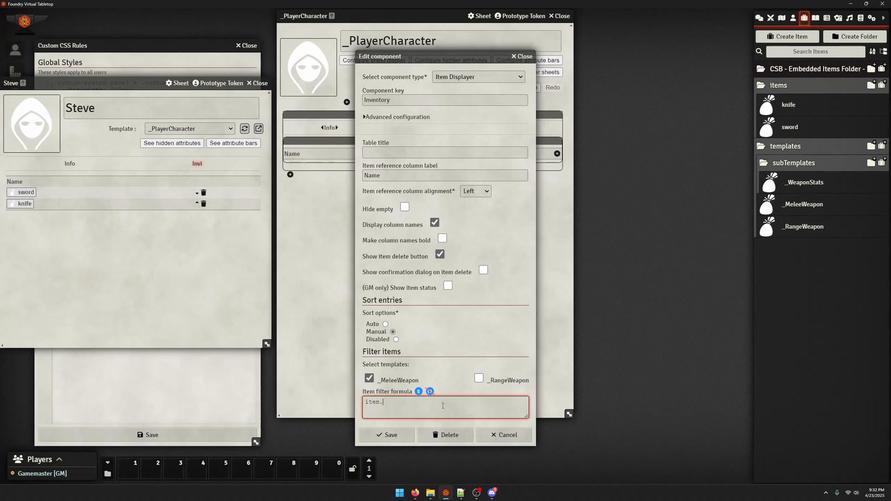
{"action": "type", "text": "item.isEquipt"}
{"action": "left_click", "coordinate": [386, 434]}
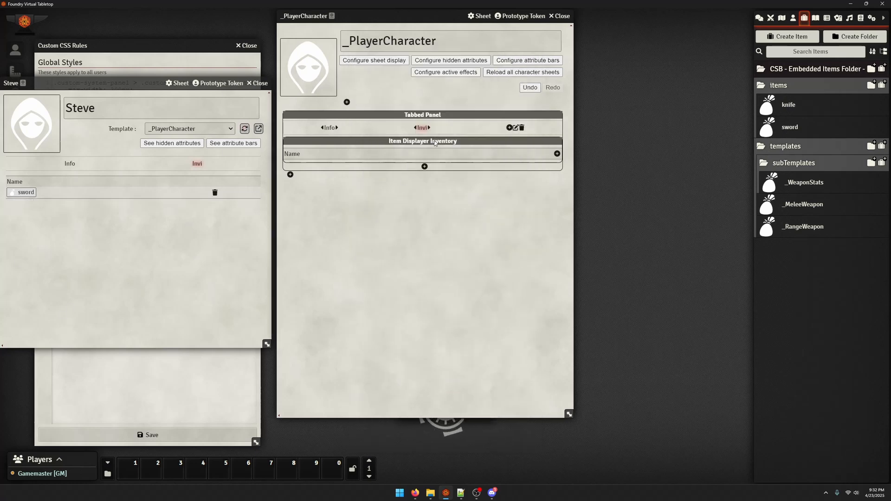
Duplicate the Inventory item displayer below itself and set the copy's item filter formula to not(item.isEquipt), saving the component
{"action": "mouse_move", "coordinate": [429, 149]}
{"action": "left_mouse_down"}
{"action": "mouse_move", "coordinate": [422, 199]}
{"action": "mouse_move", "coordinate": [426, 139]}
{"action": "mouse_move", "coordinate": [429, 164]}
{"action": "left_mouse_up"}
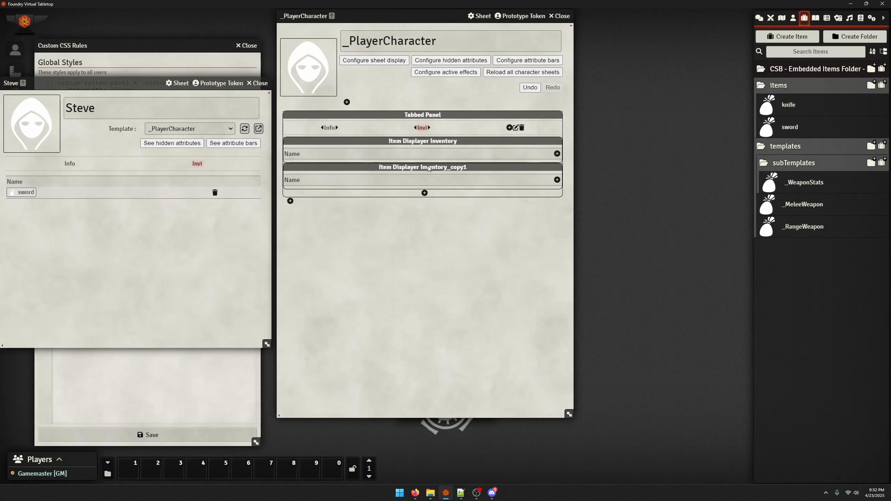
{"action": "left_click", "coordinate": [438, 180]}
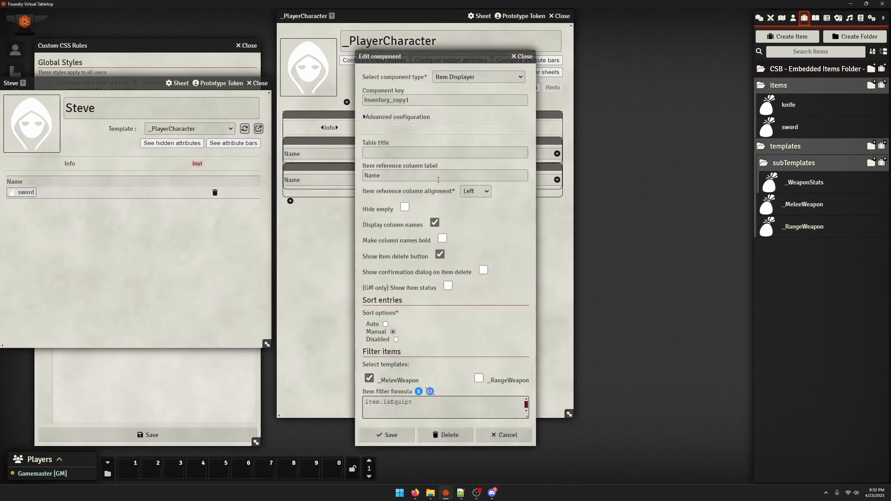
{"action": "left_click", "coordinate": [365, 404]}
{"action": "type", "text": "not ("}
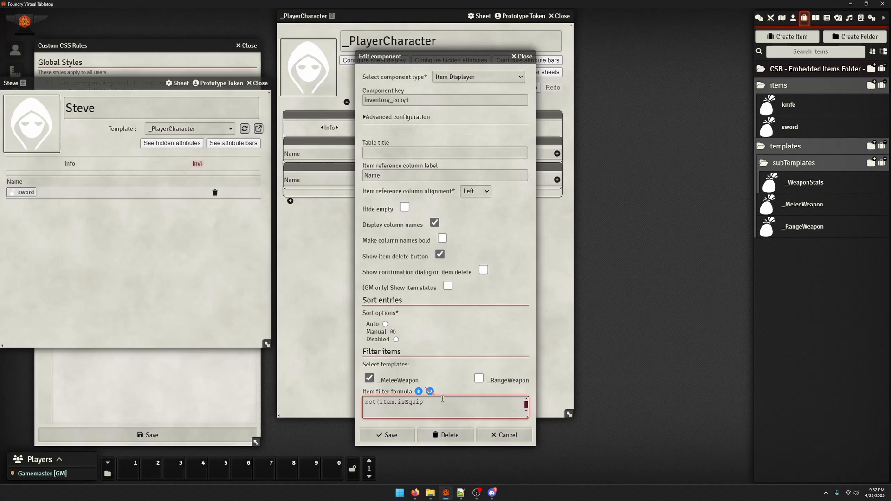
{"action": "left_click", "coordinate": [387, 435]}
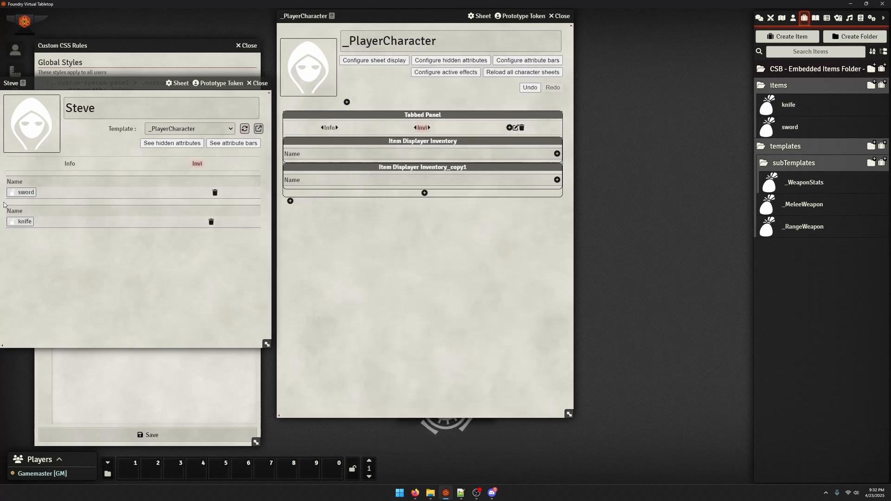
Test both inventory filters by unchecking and rechecking Equipt? on the character's sword, and close the item sheet
{"action": "left_click", "coordinate": [26, 192]}
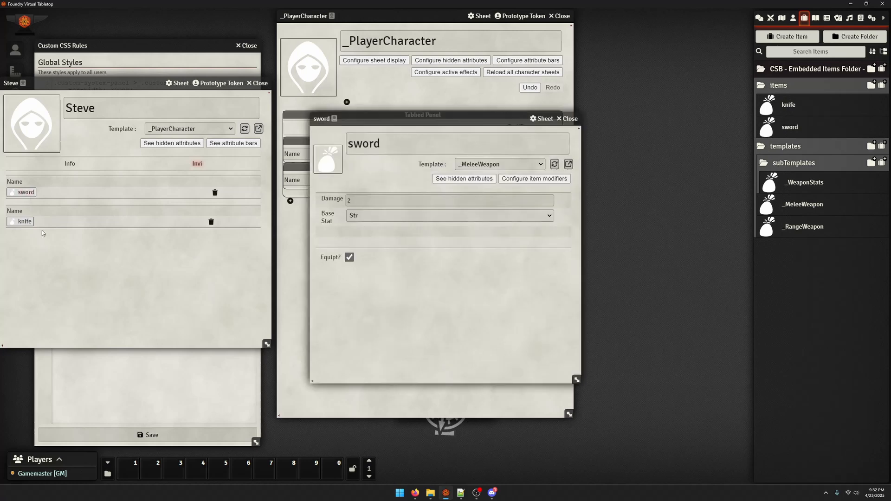
{"action": "left_click", "coordinate": [349, 257]}
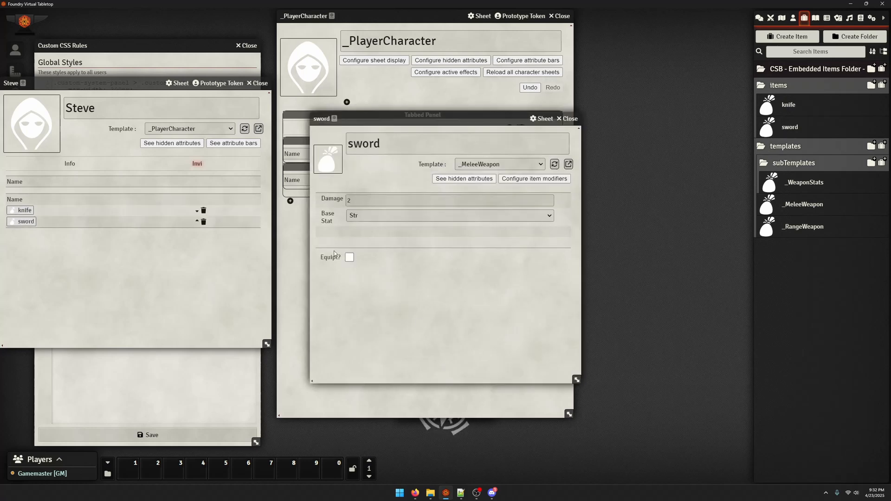
{"action": "left_click", "coordinate": [349, 257]}
{"action": "left_click", "coordinate": [573, 119]}
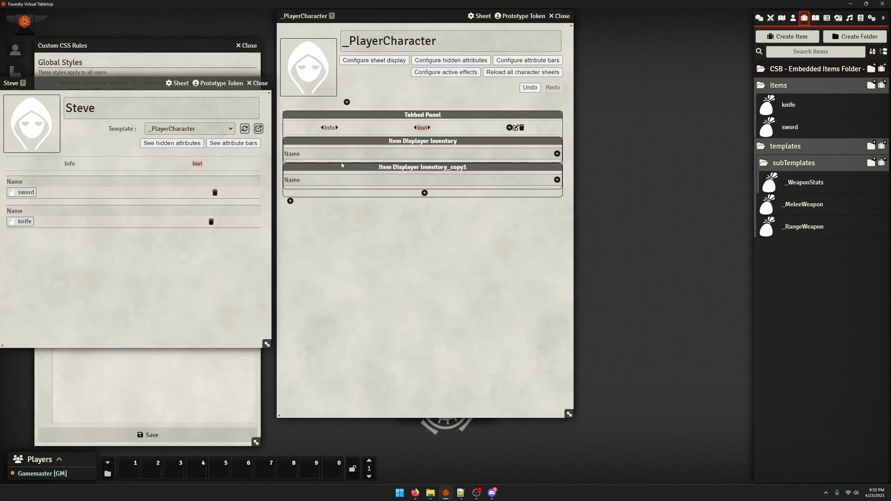
Start a new column component in the Inventory item displayer, switch to Firefox and open the Custom System Builder project's wiki
{"action": "left_click", "coordinate": [557, 153]}
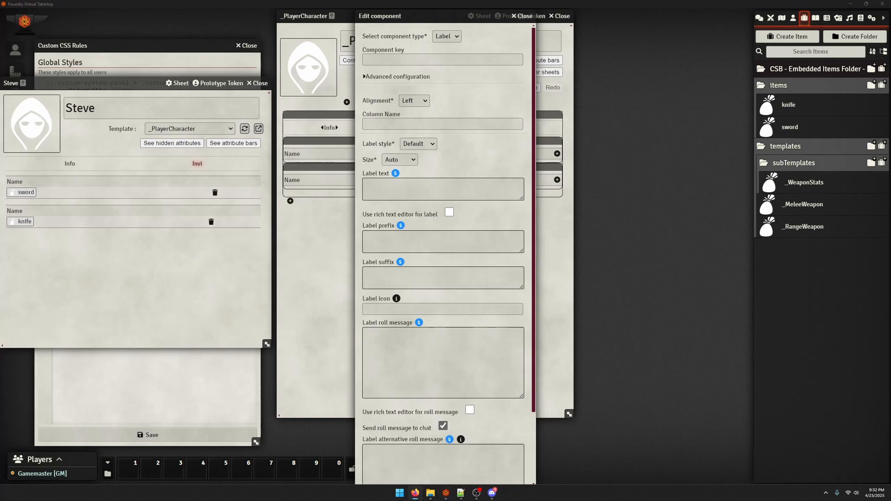
{"action": "left_click", "coordinate": [415, 492]}
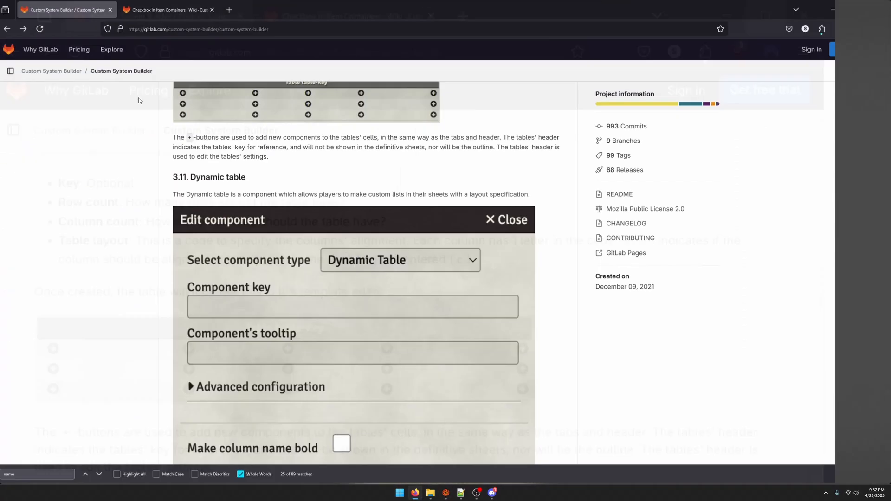
{"action": "scroll", "coordinate": [172, 241], "scroll_direction": "up", "scroll_amount": 10}
{"action": "scroll", "coordinate": [173, 242], "scroll_direction": "up", "scroll_amount": 5}
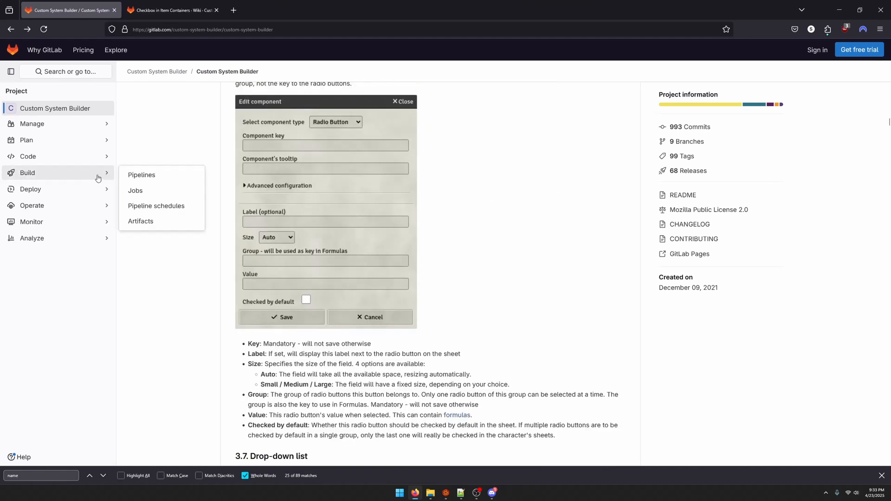
{"action": "mouse_move", "coordinate": [69, 121]}
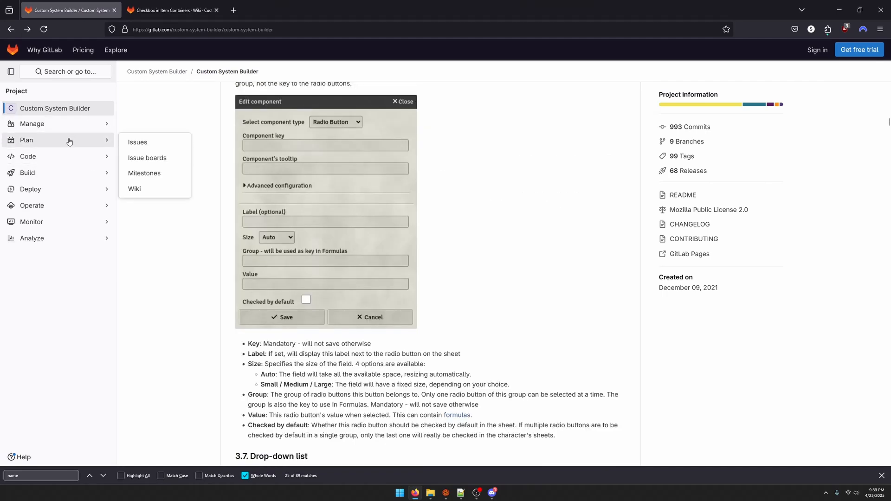
{"action": "mouse_move", "coordinate": [74, 143]}
{"action": "left_click", "coordinate": [146, 187]}
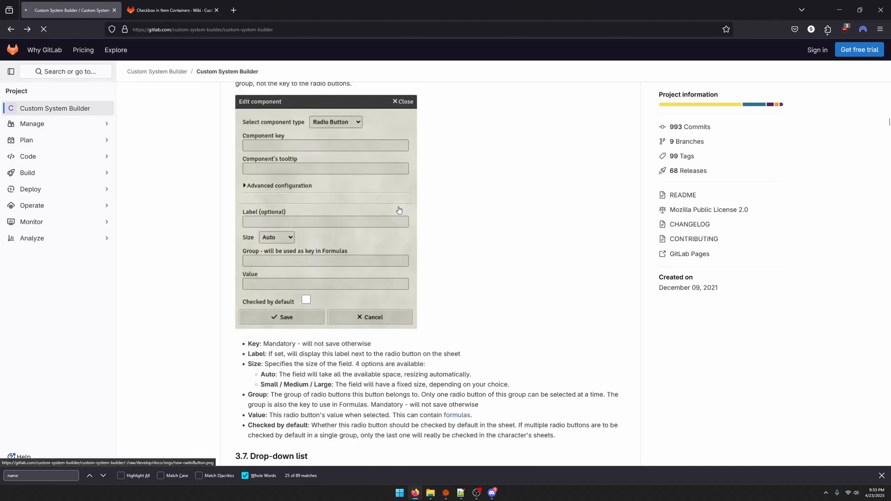
Look through the wiki's home page and its Frequently Asked Questions for guidance on checkboxes in item displayers
{"action": "scroll", "coordinate": [295, 262], "scroll_direction": "down", "scroll_amount": 2}
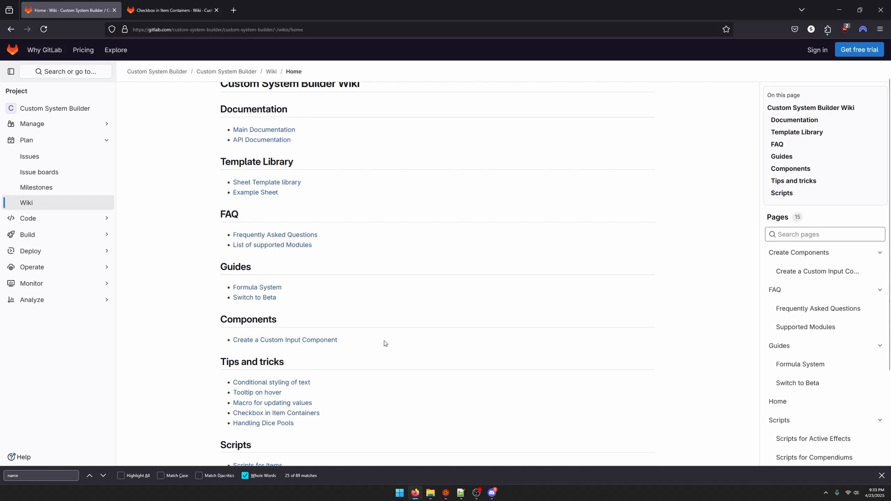
{"action": "scroll", "coordinate": [386, 343], "scroll_direction": "up", "scroll_amount": 2}
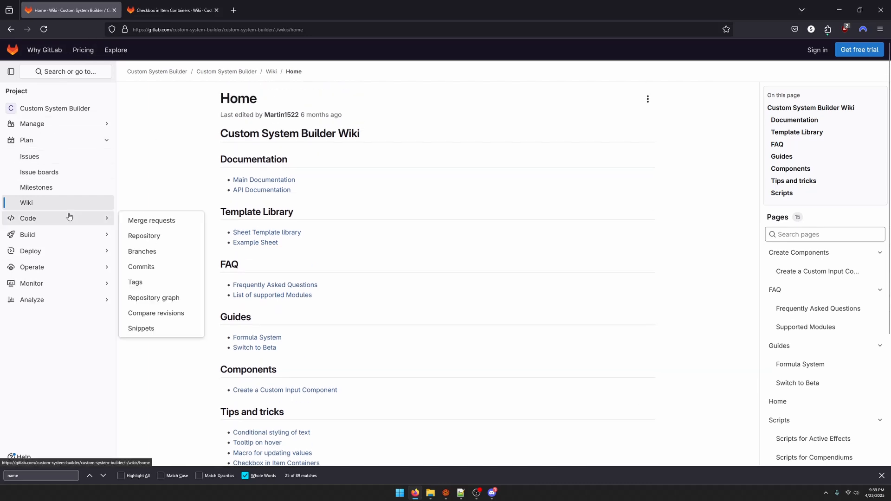
{"action": "scroll", "coordinate": [252, 256], "scroll_direction": "down", "scroll_amount": 2}
{"action": "scroll", "coordinate": [186, 196], "scroll_direction": "down", "scroll_amount": 5}
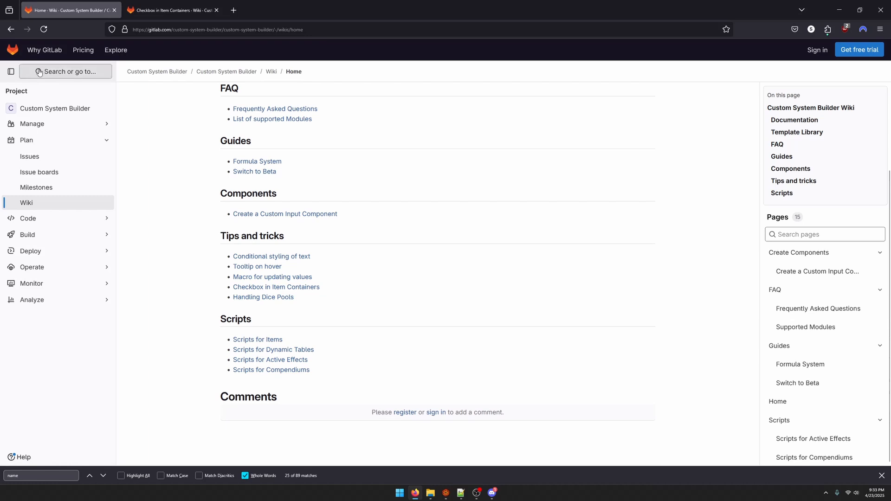
{"action": "scroll", "coordinate": [215, 208], "scroll_direction": "up", "scroll_amount": 2}
{"action": "scroll", "coordinate": [300, 375], "scroll_direction": "up", "scroll_amount": 2}
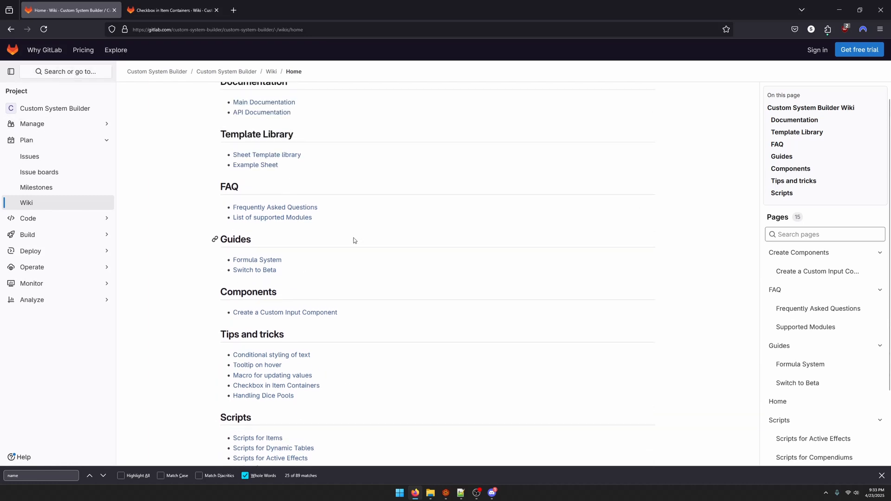
{"action": "left_click", "coordinate": [278, 207]}
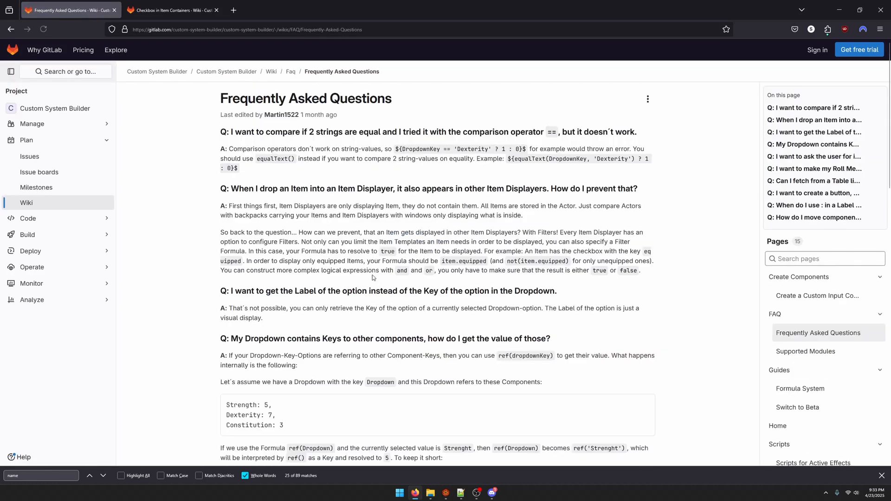
{"action": "scroll", "coordinate": [290, 239], "scroll_direction": "down", "scroll_amount": 10}
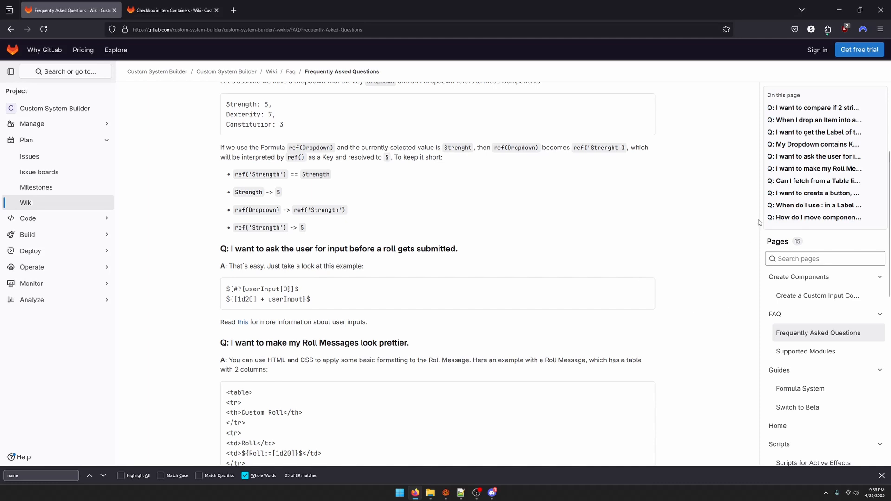
Open the Checkbox in Item Containers page under Tips & Tricks and read its label text and roll message instructions
{"action": "key", "text": "alt+Left"}
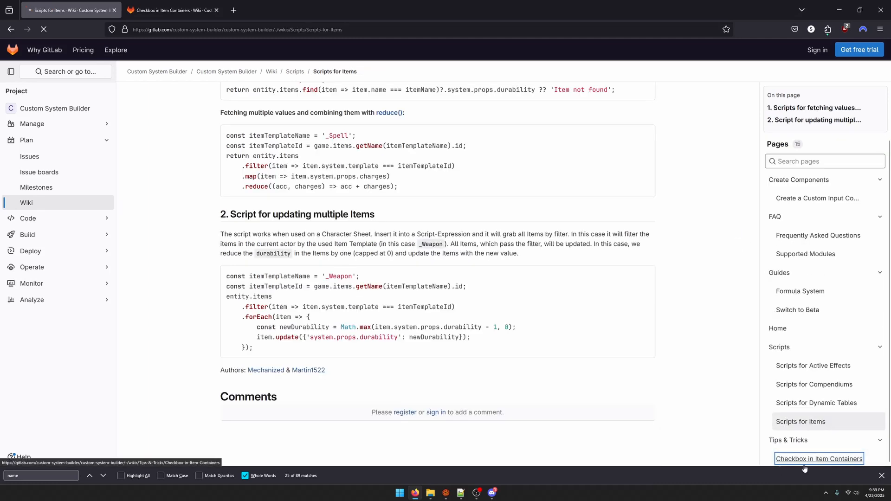
{"action": "left_click", "coordinate": [774, 457]}
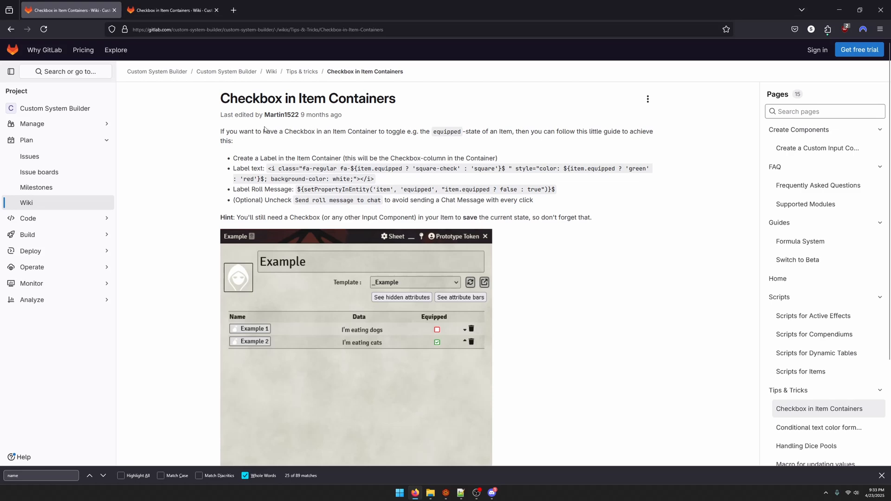
{"action": "scroll", "coordinate": [469, 260], "scroll_direction": "down", "scroll_amount": 3}
{"action": "scroll", "coordinate": [415, 282], "scroll_direction": "up", "scroll_amount": 3}
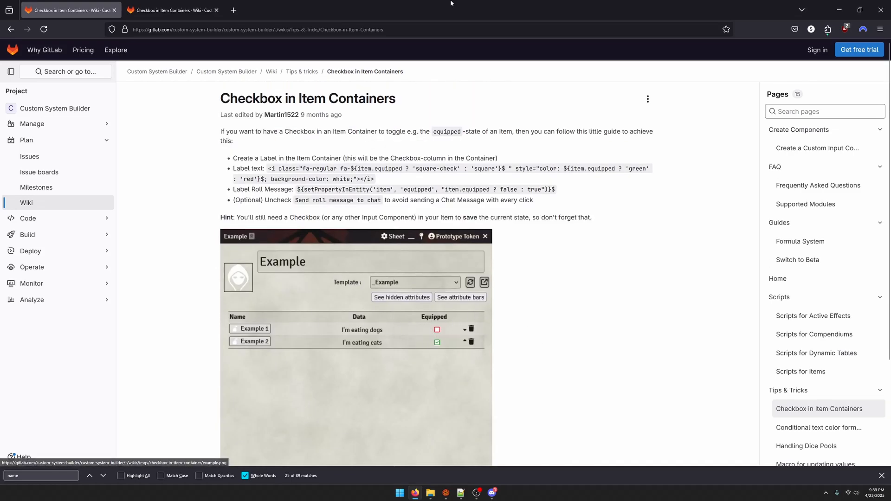
Return to Foundry, set the label component's key to equiptFunction, and paste the wiki's checkbox icon code as its label text
{"action": "key", "text": "alt+Tab"}
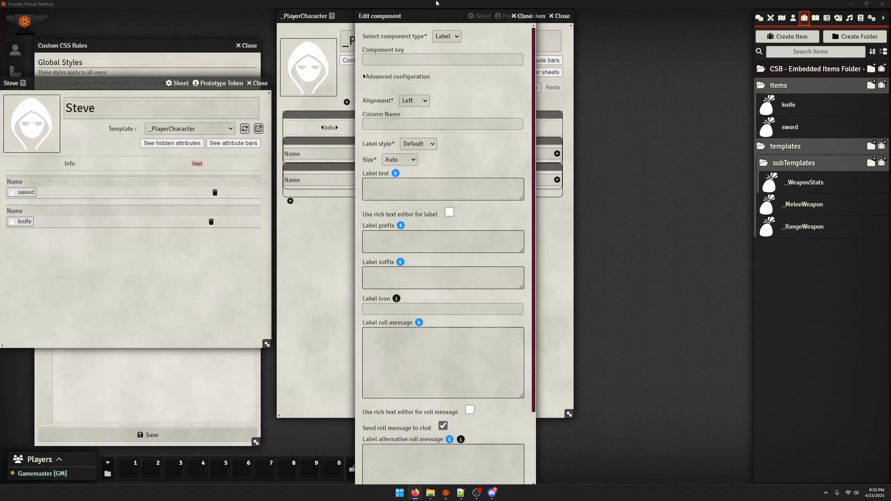
{"action": "left_click", "coordinate": [428, 56]}
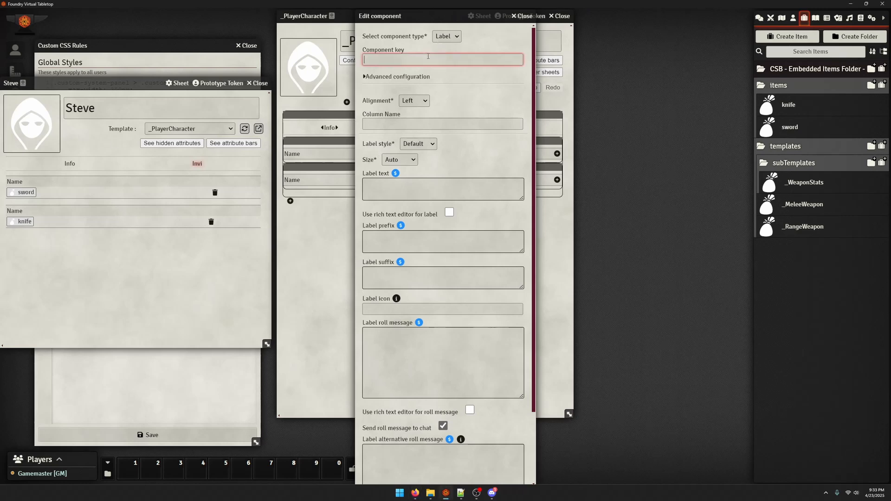
{"action": "type", "text": "equiptFunction"}
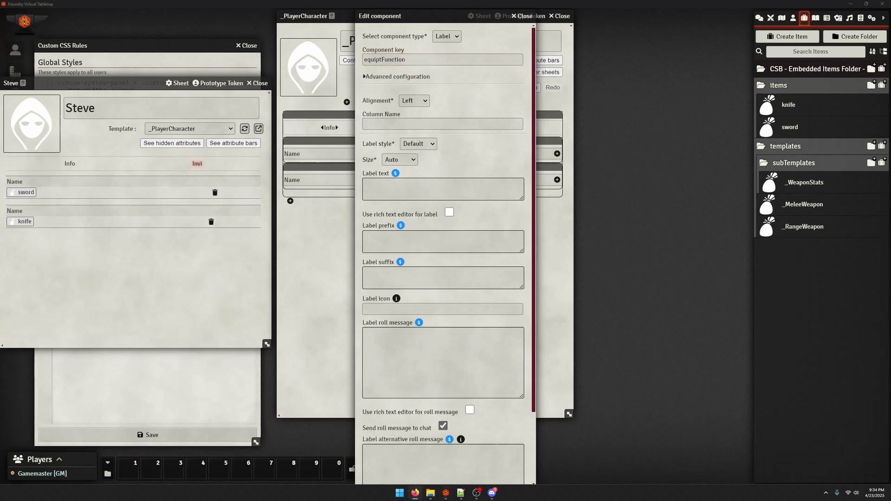
{"action": "left_click", "coordinate": [388, 194]}
{"action": "key", "text": "ctrl+v"}
{"action": "left_click_drag", "start_coordinate": [522, 199], "coordinate": [523, 367]}
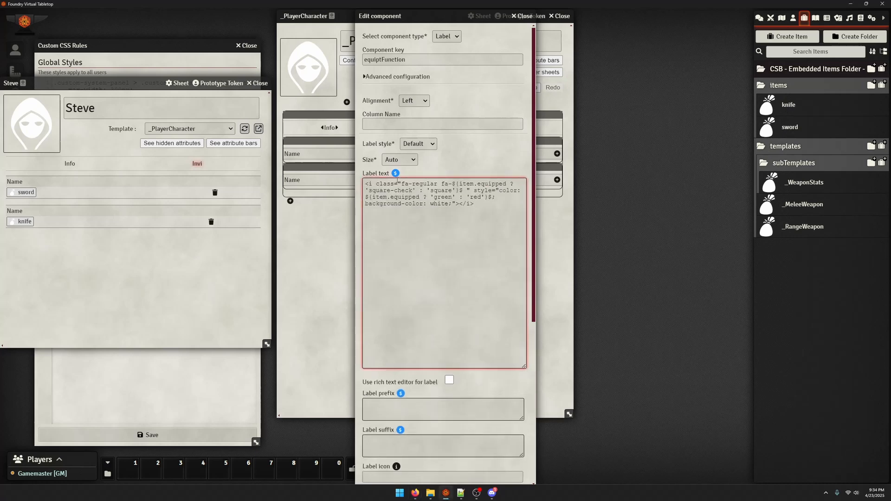
{"action": "triple_click", "coordinate": [371, 185]}
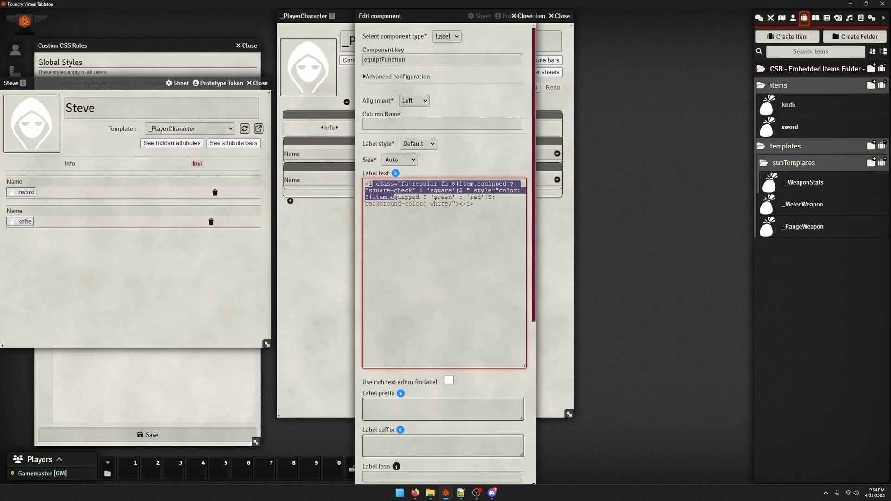
{"action": "left_click_drag", "start_coordinate": [371, 185], "coordinate": [337, 175]}
{"action": "left_click", "coordinate": [443, 193]}
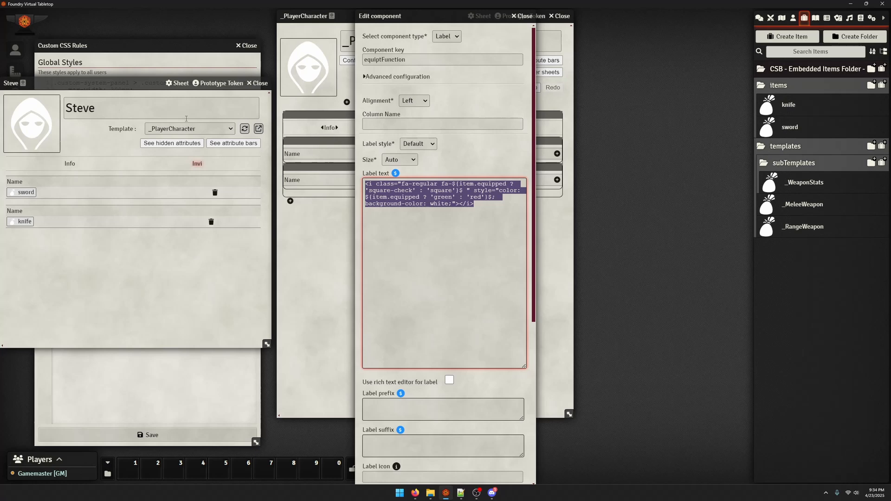
{"action": "scroll", "coordinate": [523, 223], "scroll_direction": "down", "scroll_amount": 5}
{"action": "scroll", "coordinate": [450, 107], "scroll_direction": "up", "scroll_amount": 4}
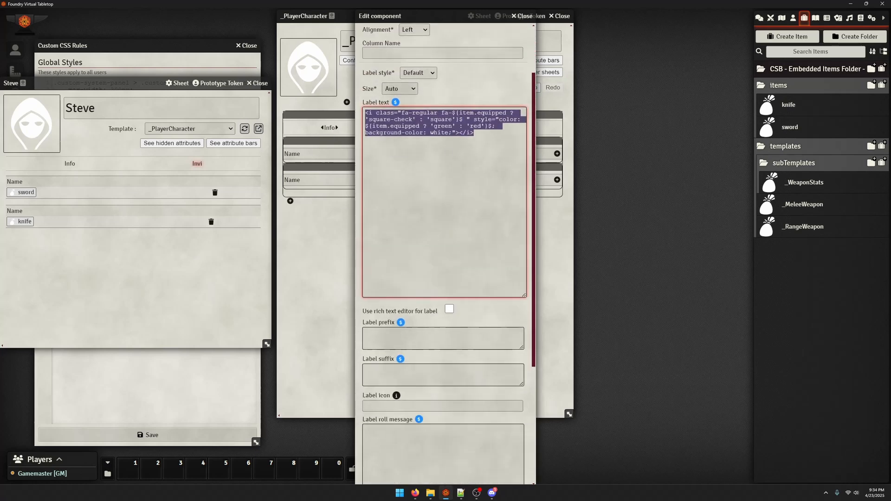
Copy the wiki's setPropertyInEntity formula into the new component's label roll message
{"action": "key", "text": "alt+Tab"}
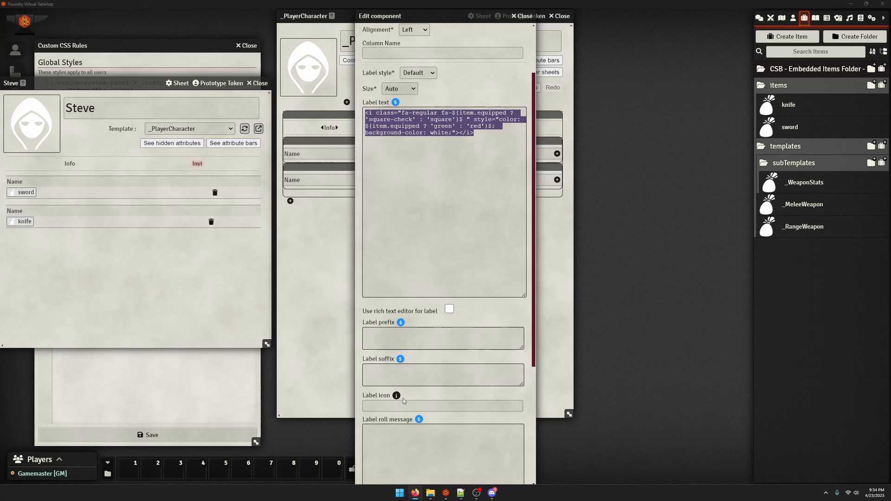
{"action": "left_click", "coordinate": [404, 440]}
{"action": "type", "text": "${setPropertyInEntity('item', 'equipped', \"item.equipped ? false : true\")}$"}
{"action": "scroll", "coordinate": [357, 351], "scroll_direction": "down", "scroll_amount": 2}
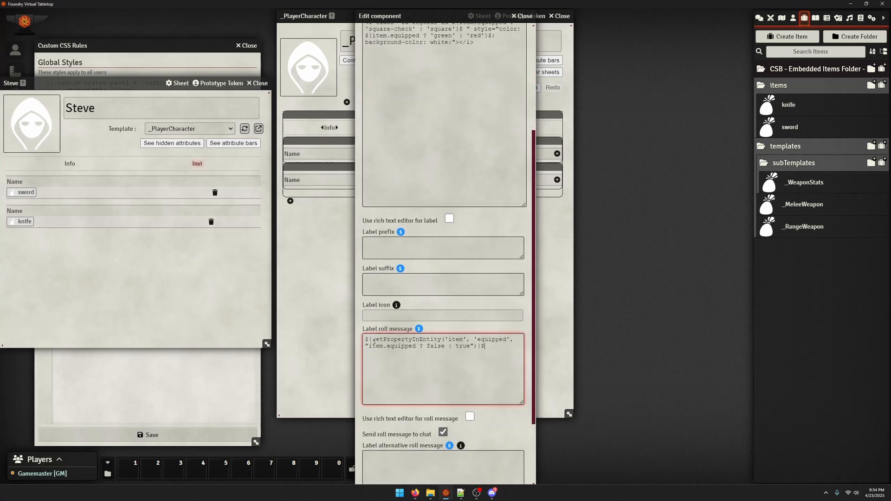
Replace the equipped property with isEquipt in both places of the roll message formula, and save the label
{"action": "left_click_drag", "start_coordinate": [373, 340], "coordinate": [441, 341]}
{"action": "left_click", "coordinate": [474, 341]}
{"action": "double_click", "coordinate": [483, 342]}
{"action": "type", "text": "isEquop"}
{"action": "double_click", "coordinate": [492, 339]}
{"action": "key", "text": "ctrl+c"}
{"action": "double_click", "coordinate": [403, 346]}
{"action": "key", "text": "ctrl+v"}
{"action": "scroll", "coordinate": [394, 440], "scroll_direction": "down", "scroll_amount": 3}
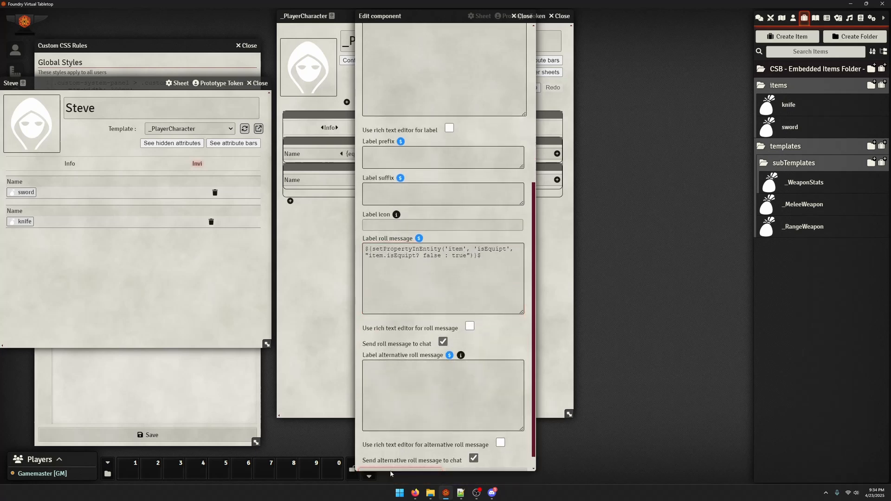
{"action": "left_click", "coordinate": [391, 471]}
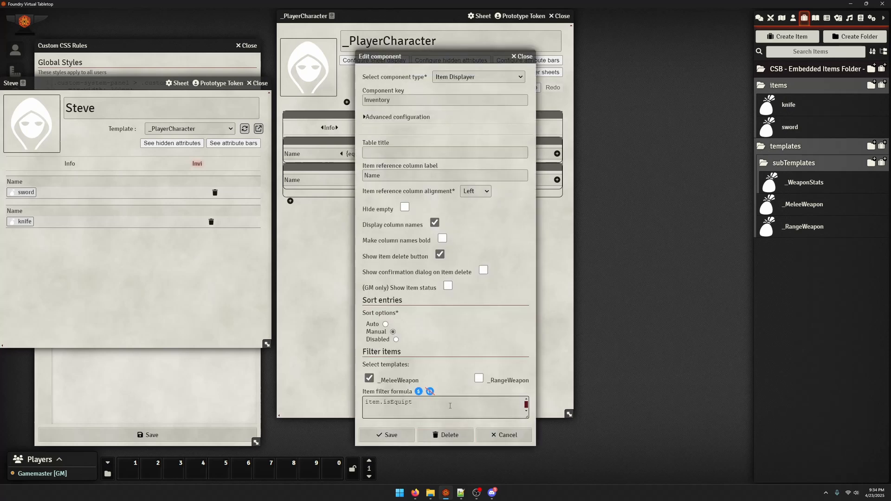
Test the new checkbox on the character's sword, and review the filter formulas of both item displayers
{"action": "left_click_drag", "start_coordinate": [418, 400], "coordinate": [379, 398]}
{"action": "left_click", "coordinate": [522, 56]}
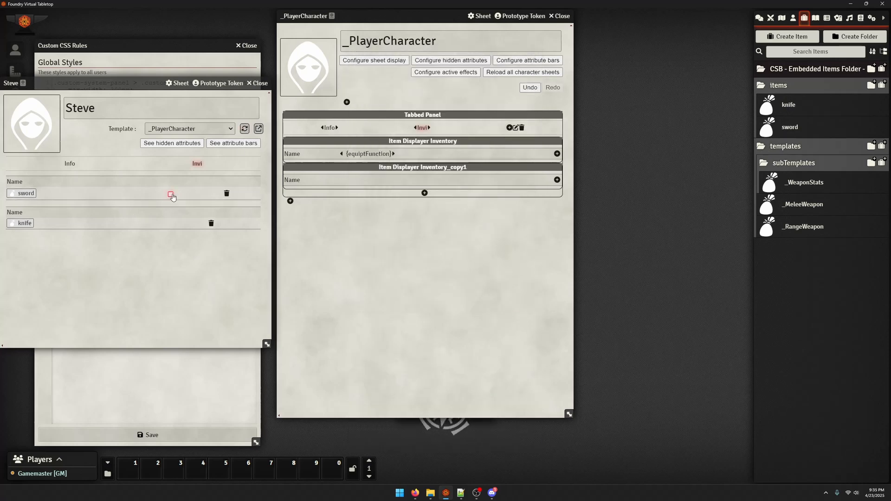
{"action": "left_click", "coordinate": [170, 194]}
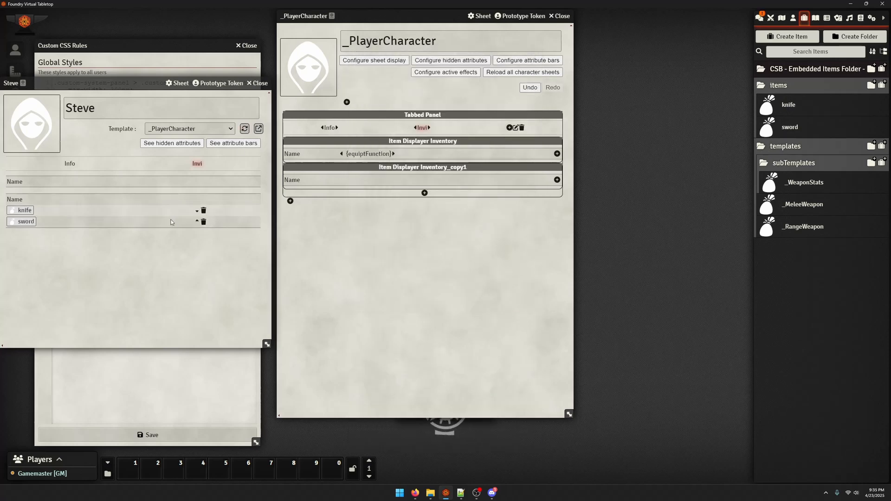
{"action": "left_click", "coordinate": [414, 167]}
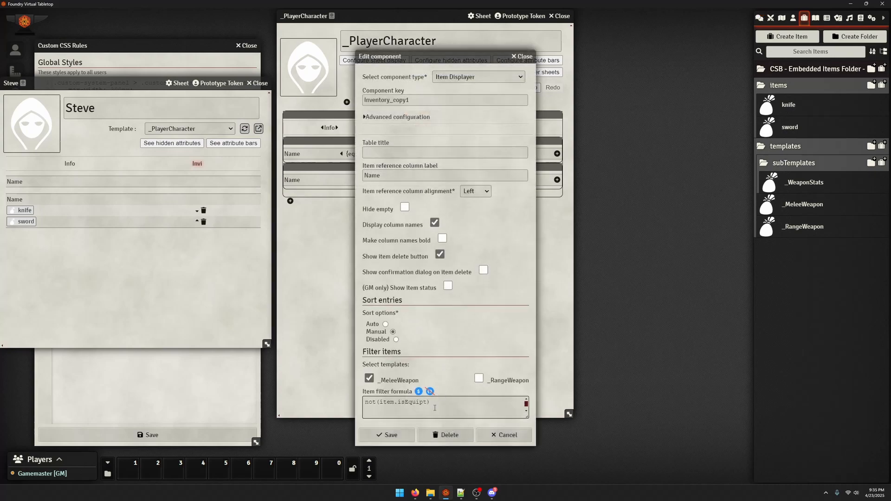
{"action": "key", "text": "Escape"}
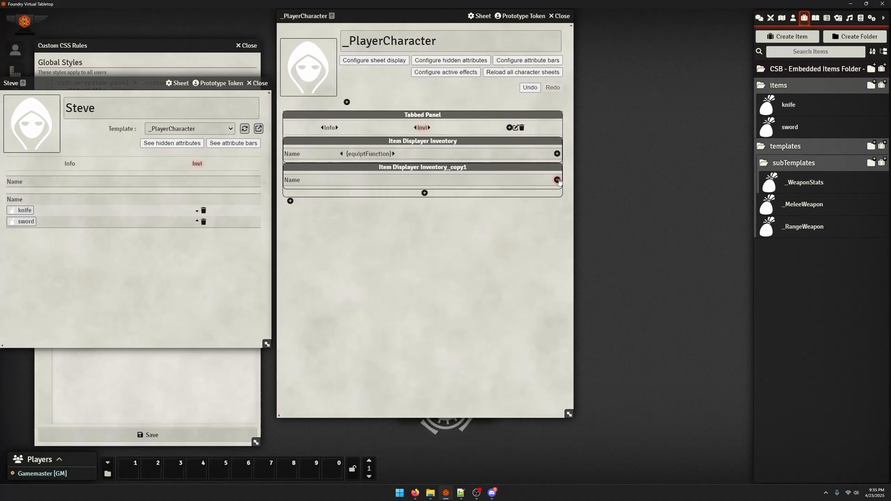
Add the equiptFunction checkbox label column to the Inventory_copy1 item displayer
{"action": "left_click", "coordinate": [557, 179]}
{"action": "left_click", "coordinate": [436, 329]}
{"action": "key", "text": "Escape"}
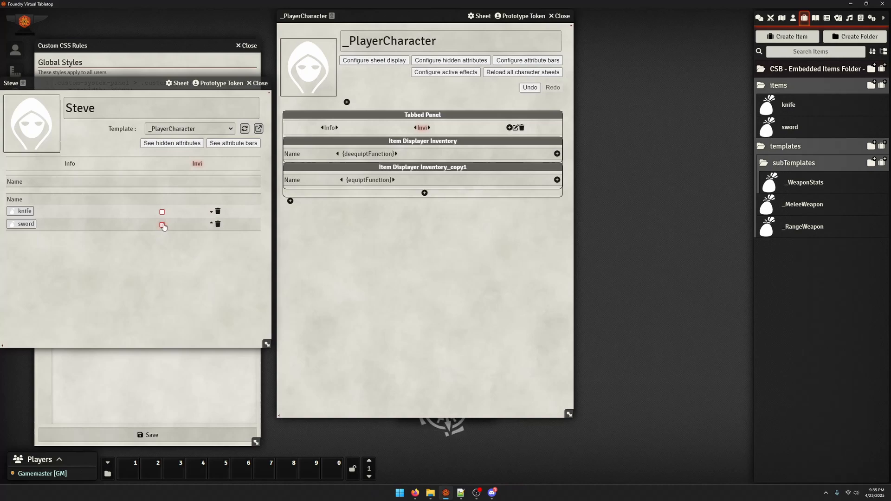
Set the condition in the Inventory_copy1 label's roll message to item.isEquipt? false : true, and save the equiptFunction label
{"action": "left_click", "coordinate": [369, 180]}
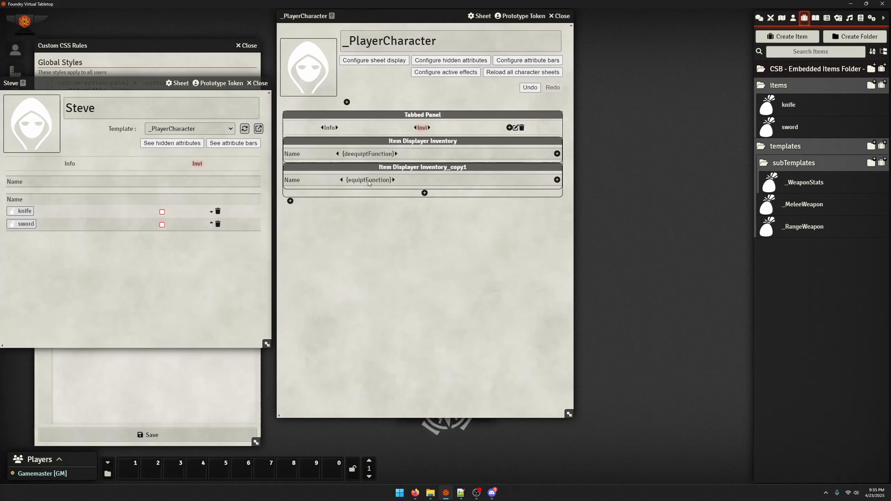
{"action": "scroll", "coordinate": [441, 344], "scroll_direction": "down", "scroll_amount": 1}
{"action": "double_click", "coordinate": [429, 294]}
{"action": "type", "text": "false"}
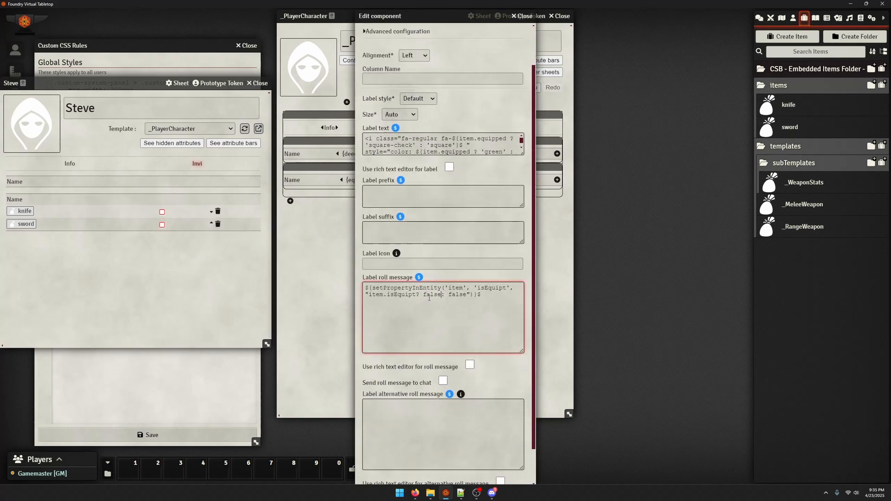
{"action": "key", "text": "Delete"}
{"action": "key", "text": "Delete"}
{"action": "key", "text": "Delete"}
{"action": "key", "text": "Delete"}
{"action": "key", "text": "Delete"}
{"action": "type", "text": "true"}
{"action": "scroll", "coordinate": [429, 325], "scroll_direction": "down", "scroll_amount": 1}
{"action": "left_click", "coordinate": [381, 475]}
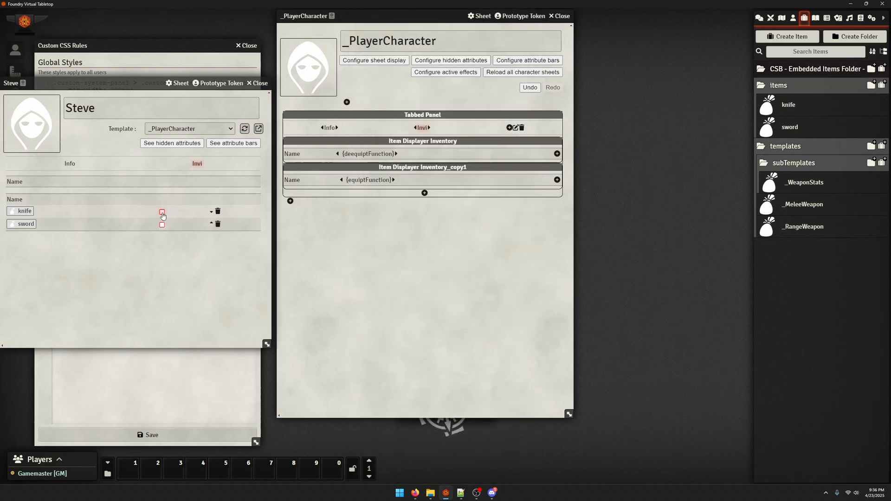
Test moving the weapons between both lists with their checkboxes, and check the sword's and knife's item sheets
{"action": "left_click", "coordinate": [162, 194]}
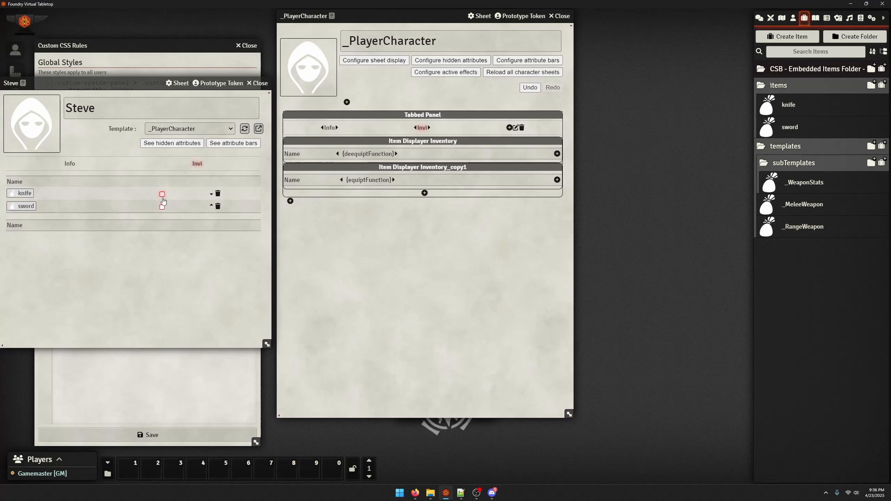
{"action": "left_click", "coordinate": [162, 194]}
{"action": "left_click", "coordinate": [162, 211]}
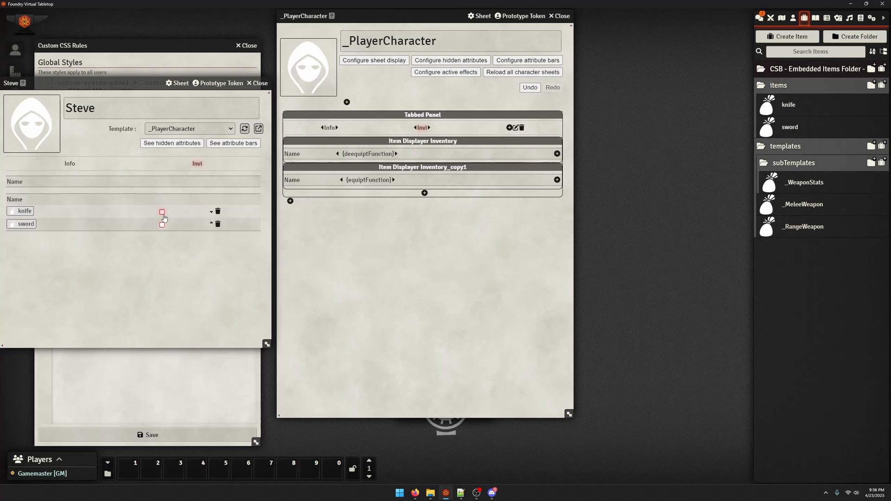
{"action": "left_click", "coordinate": [16, 225]}
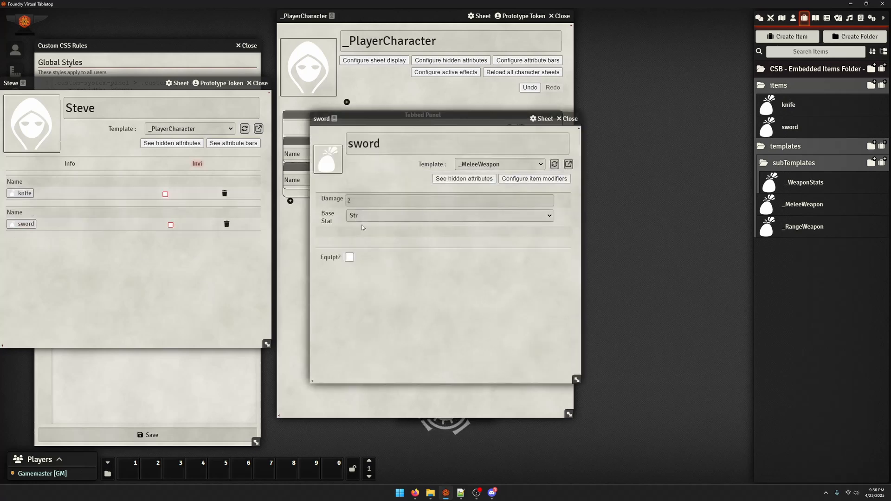
{"action": "left_click", "coordinate": [565, 119]}
{"action": "left_click", "coordinate": [24, 193]}
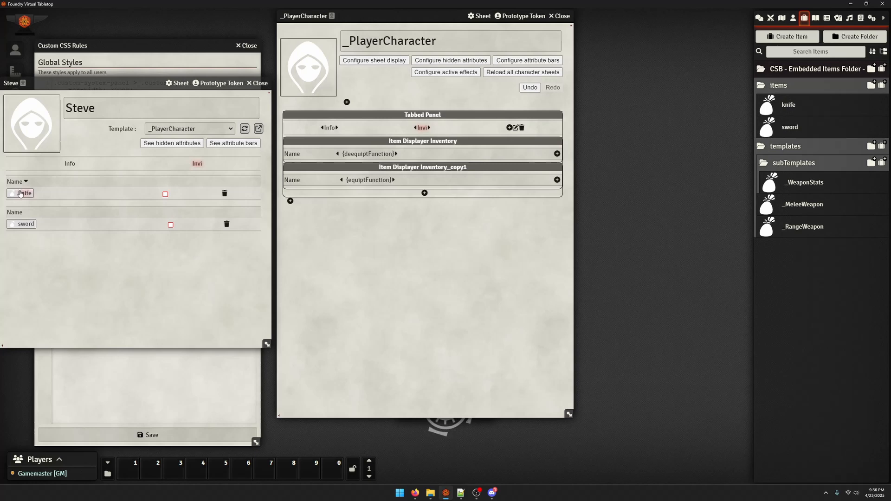
{"action": "left_click", "coordinate": [567, 119]}
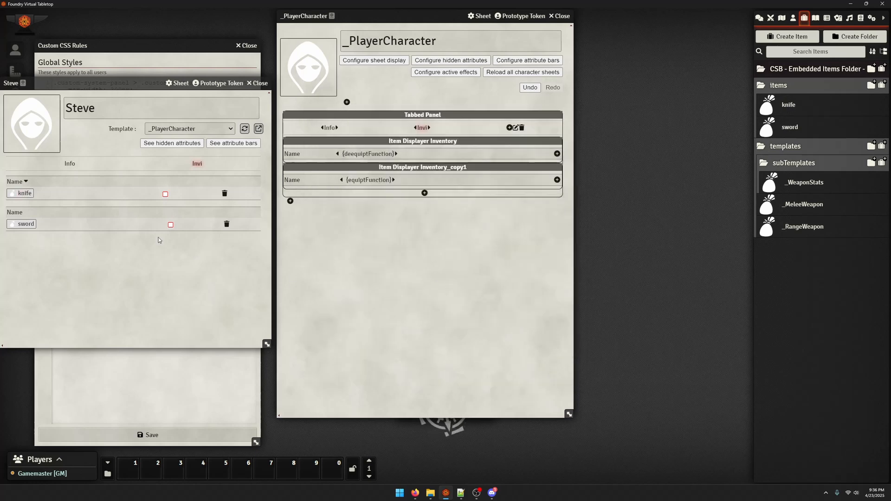
Open the chat log and flush all of its messages
{"action": "left_click", "coordinate": [767, 18]}
{"action": "left_click", "coordinate": [759, 18]}
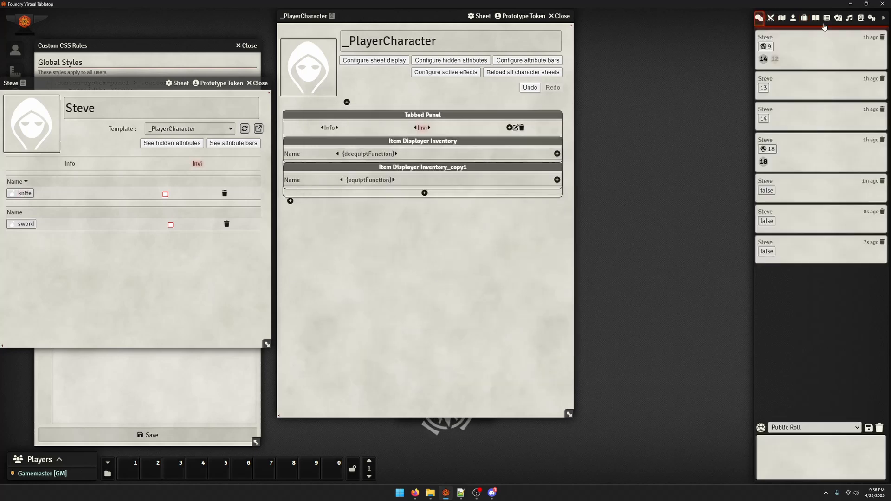
{"action": "left_click", "coordinate": [874, 427]}
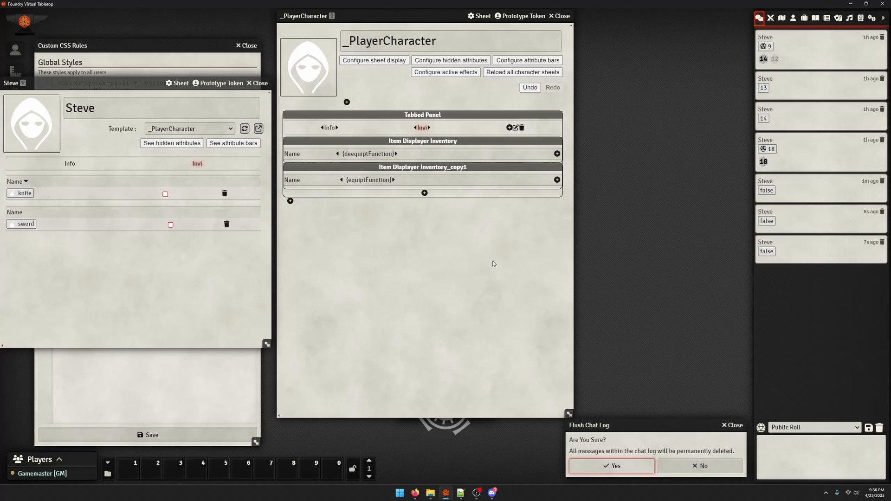
{"action": "left_click", "coordinate": [617, 465]}
Review the settings of the Inventory_copy1 displayer and the roll message options of its equiptFunction label
{"action": "left_click", "coordinate": [407, 170]}
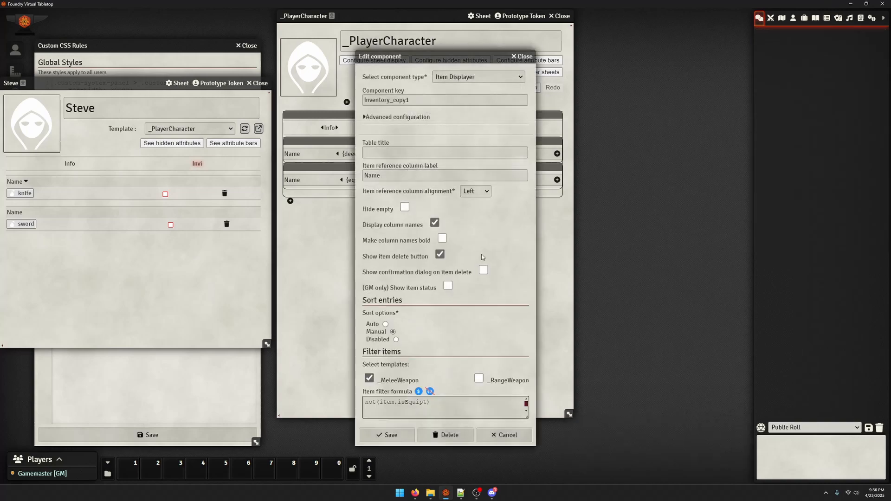
{"action": "left_click", "coordinate": [527, 57]}
{"action": "left_click", "coordinate": [369, 181]}
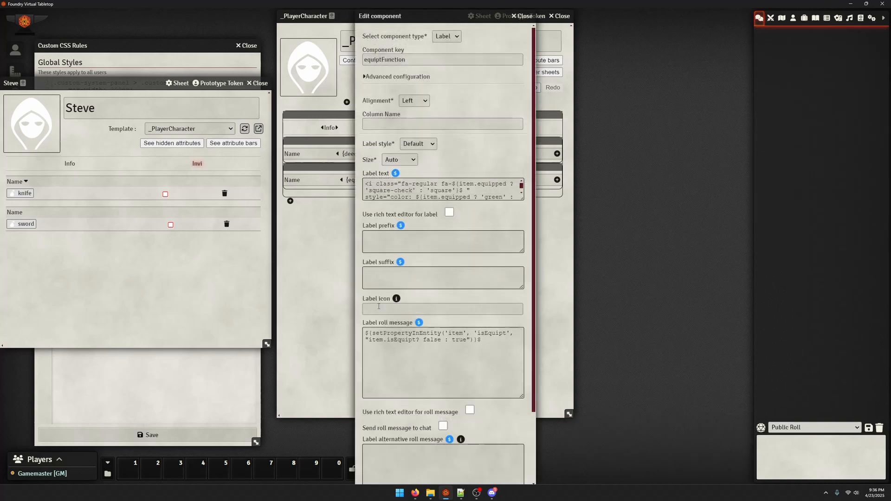
{"action": "scroll", "coordinate": [440, 325], "scroll_direction": "down", "scroll_amount": 5}
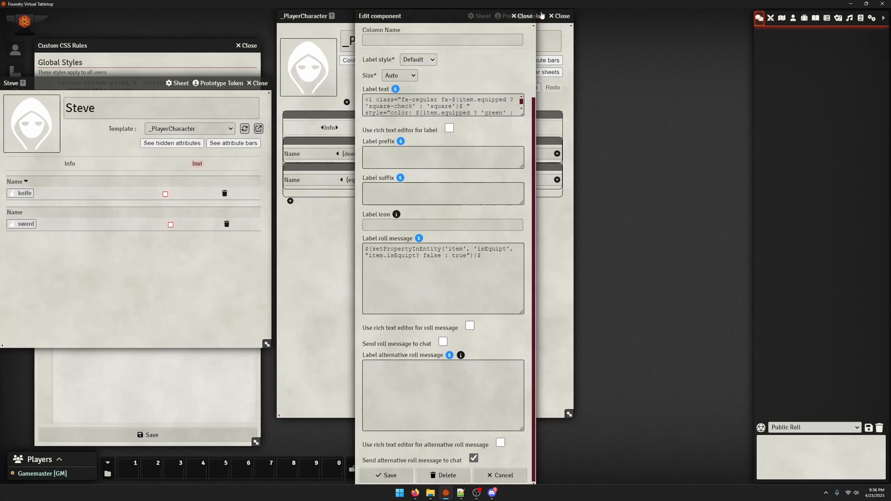
{"action": "left_click", "coordinate": [527, 17]}
Turn off sending the roll message to chat for the deequiptFunction label, save it, and reload the character sheet
{"action": "left_click", "coordinate": [374, 153]}
{"action": "scroll", "coordinate": [391, 343], "scroll_direction": "down", "scroll_amount": 5}
{"action": "left_click", "coordinate": [385, 475]}
{"action": "left_click", "coordinate": [245, 129]}
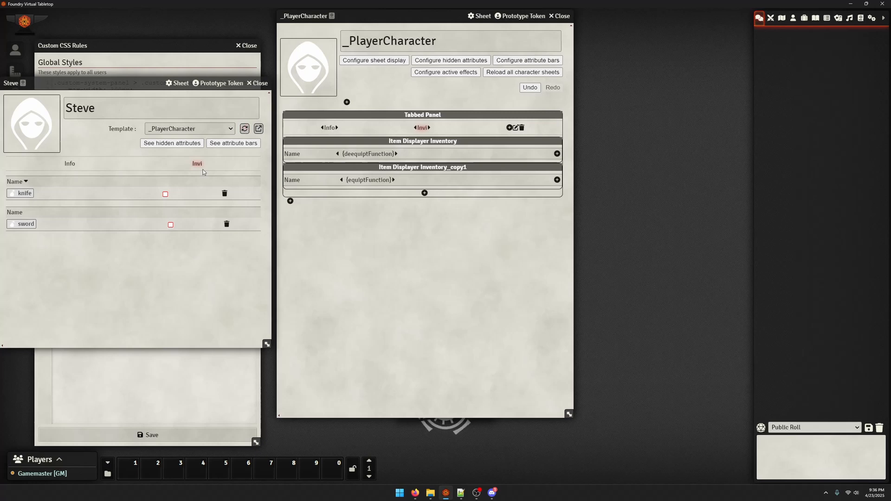
Test the knife and sword checkboxes again on the reloaded character sheet
{"action": "left_click", "coordinate": [165, 194]}
{"action": "left_click", "coordinate": [164, 224]}
{"action": "left_click", "coordinate": [172, 225]}
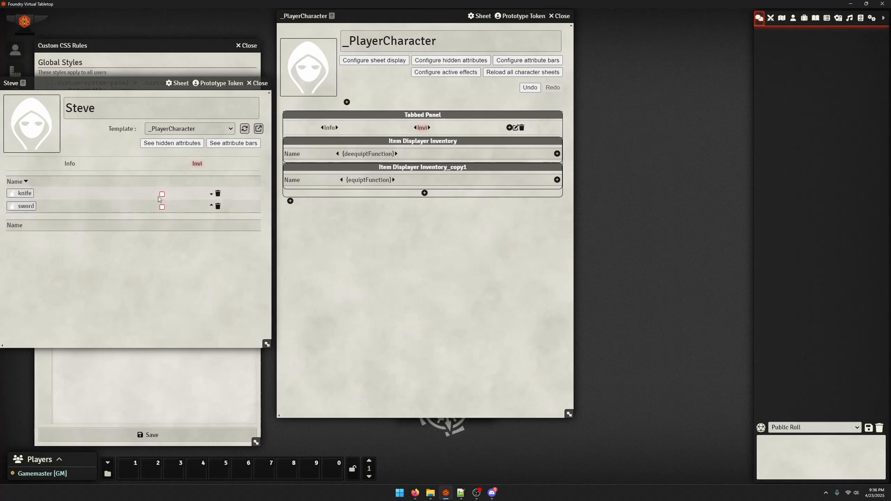
Open the deequiptFunction label and enlarge its label text to examine the checkbox icon code
{"action": "left_click", "coordinate": [366, 155]}
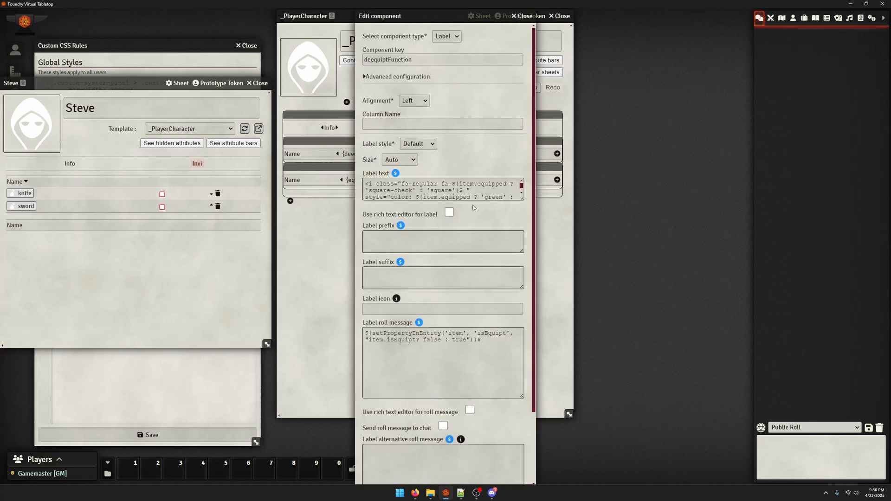
{"action": "left_click_drag", "start_coordinate": [518, 198], "coordinate": [514, 287]}
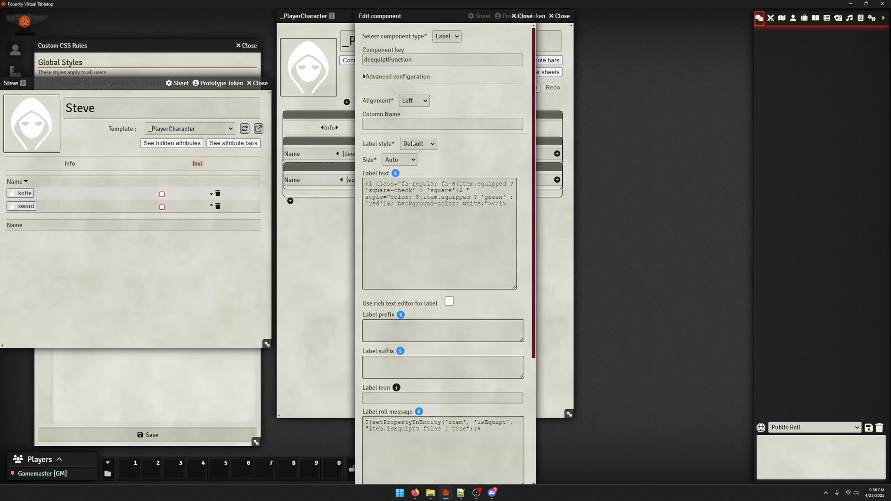
{"action": "left_click", "coordinate": [403, 183]}
{"action": "triple_click", "coordinate": [402, 182]}
{"action": "double_click", "coordinate": [404, 184]}
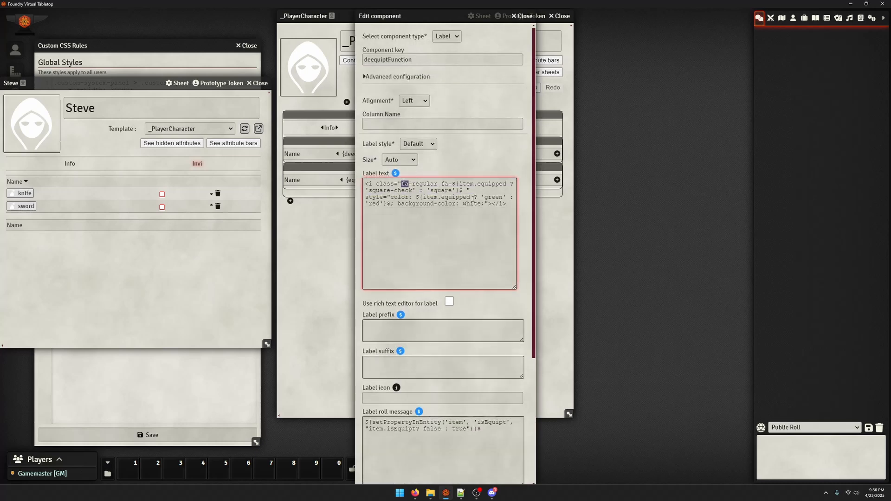
Test the sword and knife checkboxes in both inventory lists of the character sheet
{"action": "left_click", "coordinate": [162, 207]}
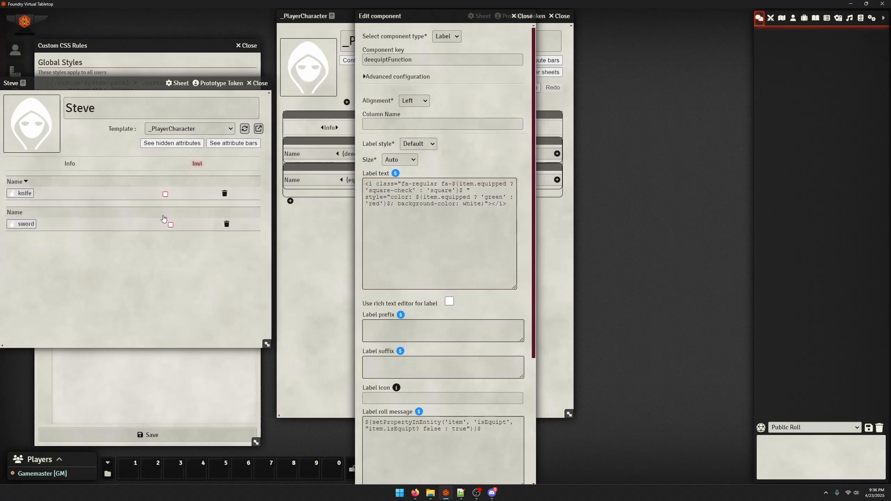
{"action": "left_click", "coordinate": [163, 194]}
{"action": "left_click", "coordinate": [164, 222]}
{"action": "left_click", "coordinate": [165, 226]}
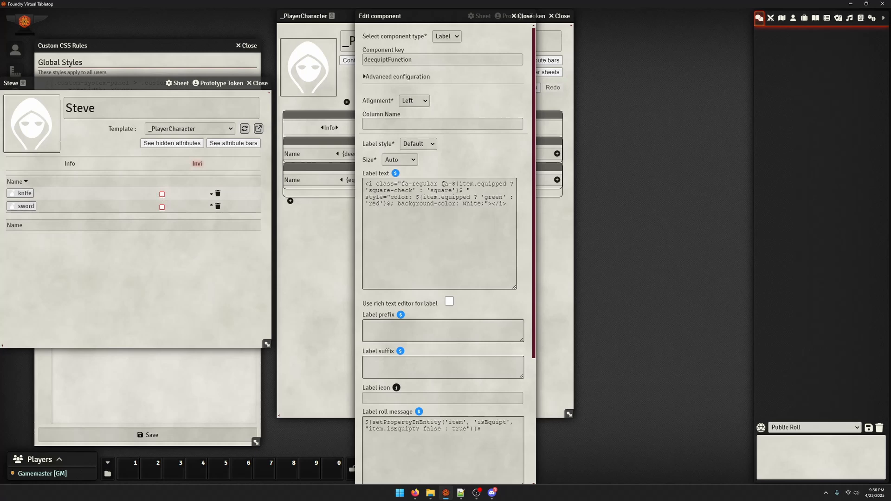
Swap the deequiptFunction label text colours to 'red' : 'green', save the label and test the sword's checkbox
{"action": "left_click", "coordinate": [438, 190]}
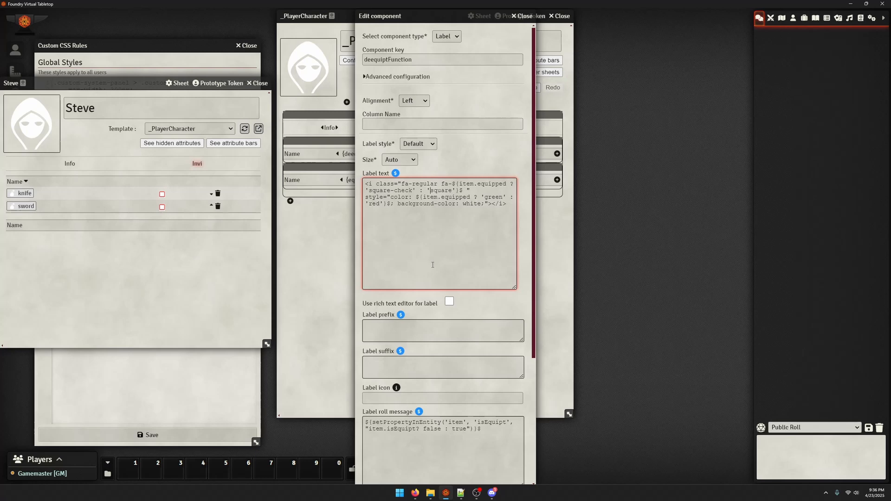
{"action": "double_click", "coordinate": [493, 199]}
{"action": "type", "text": "red"}
{"action": "double_click", "coordinate": [370, 204]}
{"action": "type", "text": "green"}
{"action": "scroll", "coordinate": [441, 278], "scroll_direction": "down", "scroll_amount": 5}
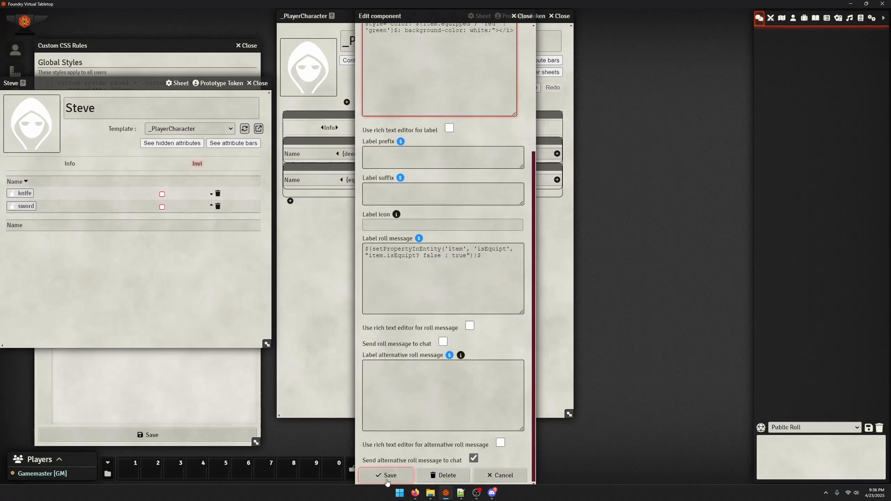
{"action": "left_click", "coordinate": [386, 477]}
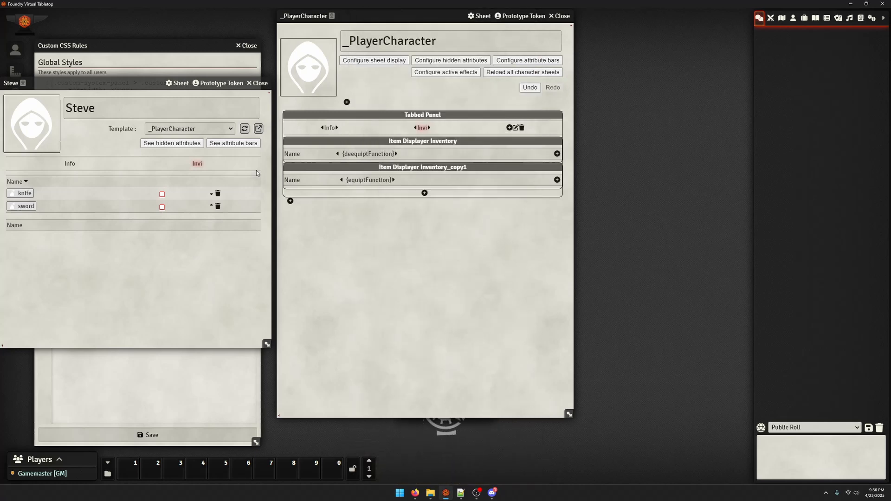
{"action": "left_click", "coordinate": [161, 204]}
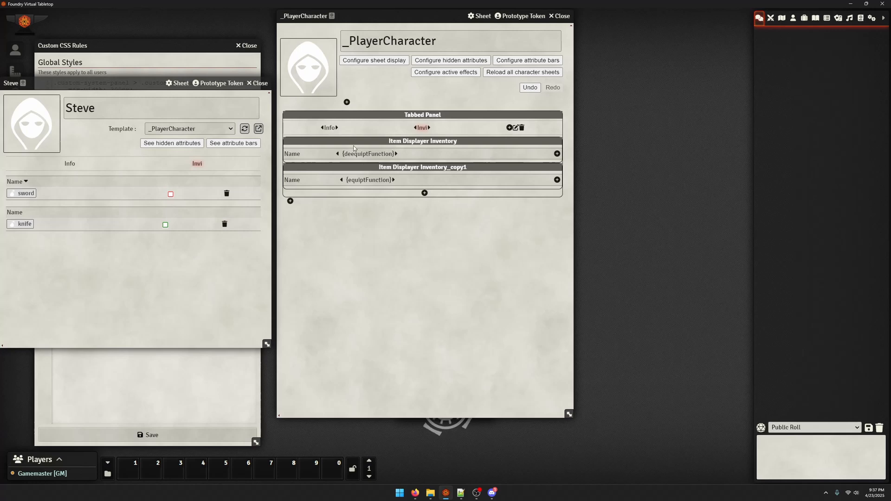
Set the deequiptFunction label's column name to Equipt, save it and reload the character sheet
{"action": "left_click", "coordinate": [366, 157]}
{"action": "left_click", "coordinate": [405, 125]}
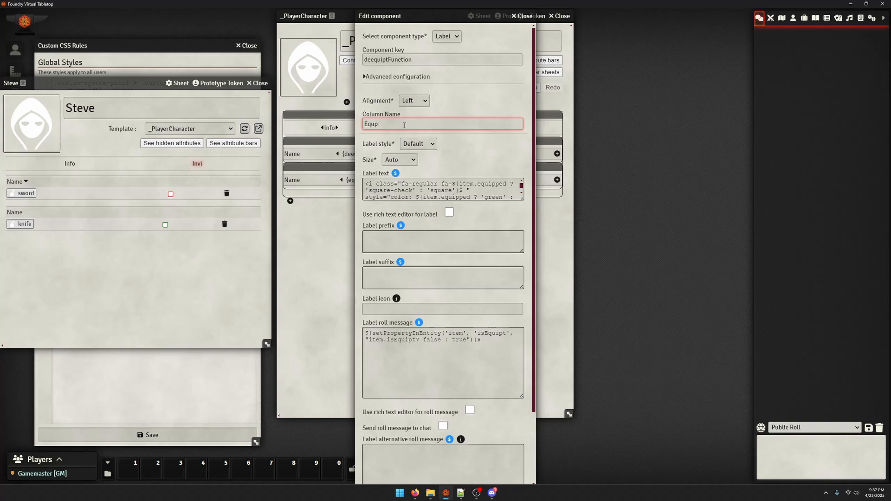
{"action": "scroll", "coordinate": [480, 176], "scroll_direction": "down", "scroll_amount": 3}
{"action": "left_click", "coordinate": [388, 475]}
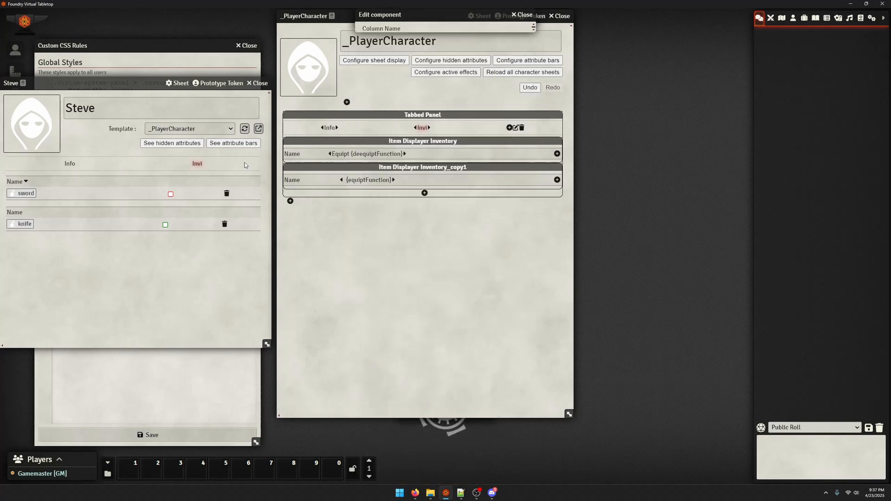
{"action": "left_click", "coordinate": [245, 129]}
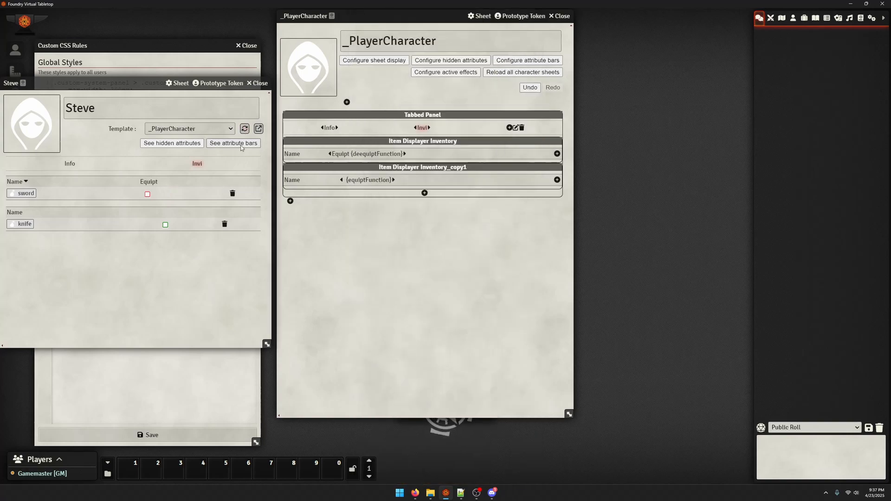
Give the equiptFunction label the column name Equipt, save it and reload the character sheet
{"action": "left_click", "coordinate": [380, 179]}
{"action": "left_click", "coordinate": [402, 124]}
{"action": "type", "text": "Equip"}
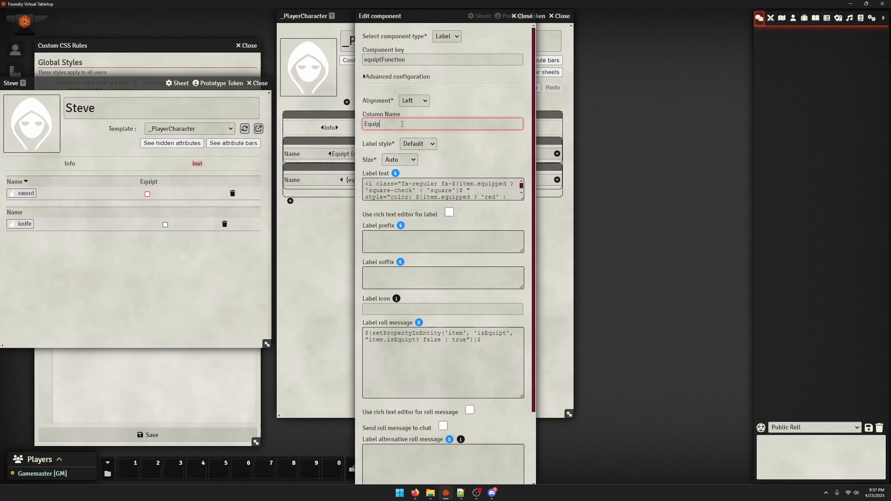
{"action": "type", "text": "t"}
{"action": "scroll", "coordinate": [452, 306], "scroll_direction": "down", "scroll_amount": 2}
{"action": "left_click", "coordinate": [388, 475]}
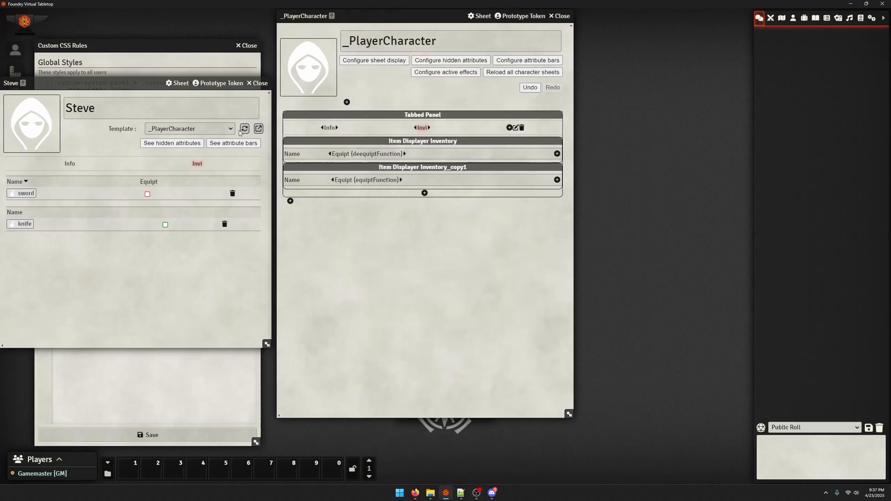
{"action": "left_click", "coordinate": [245, 129]}
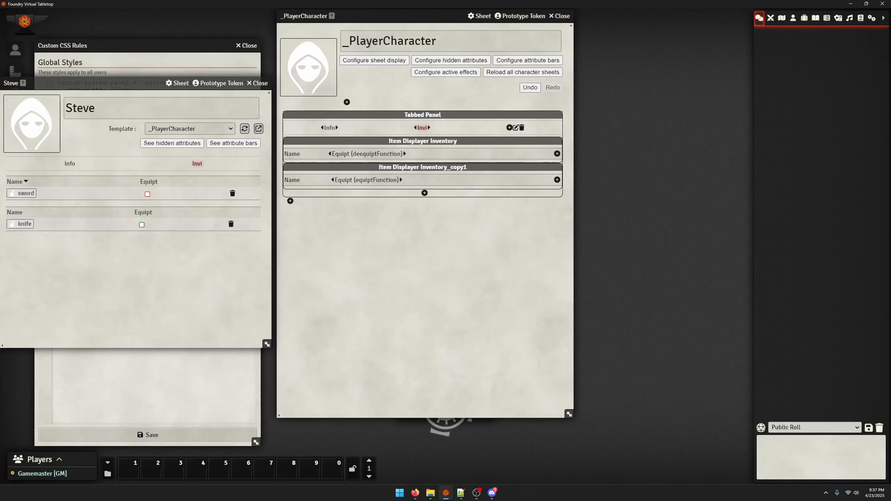
Review the settings of the Inventory item displayer and the fields on the sword's item sheet
{"action": "left_click", "coordinate": [384, 143]}
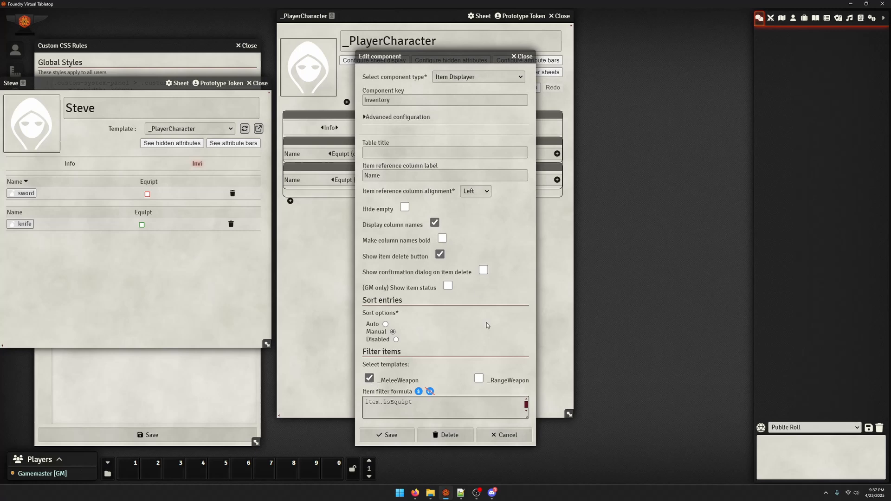
{"action": "left_click", "coordinate": [523, 57]}
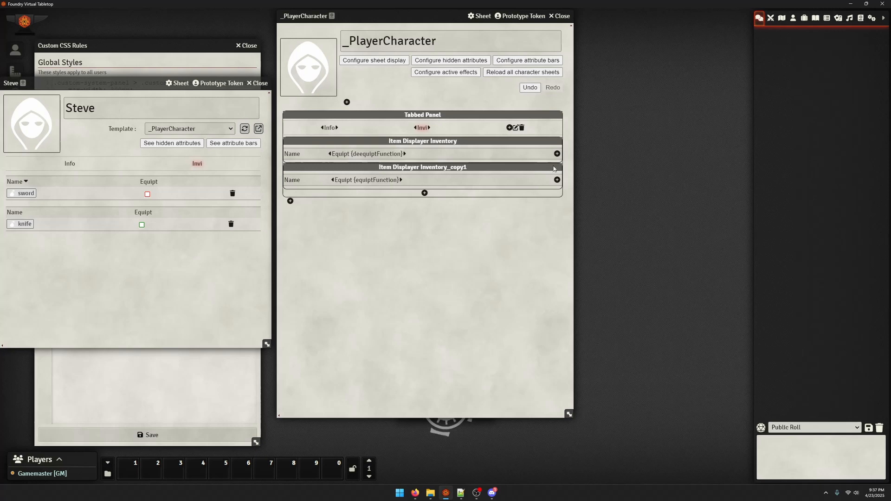
{"action": "left_click", "coordinate": [24, 193]}
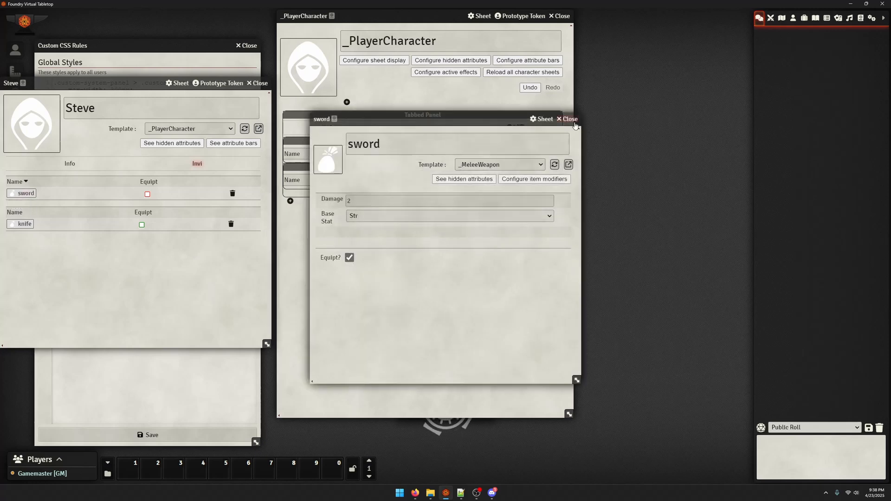
{"action": "left_click", "coordinate": [568, 119]}
Add a label column to the Inventory item displayer with the component key primaryStatVis
{"action": "left_click", "coordinate": [557, 153]}
{"action": "left_click", "coordinate": [410, 61]}
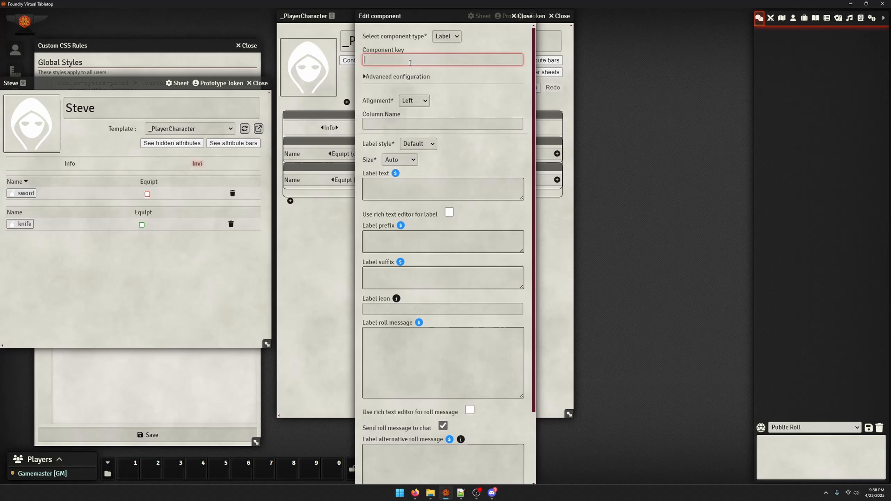
{"action": "type", "text": "primary"}
{"action": "key", "text": "Tab"}
{"action": "key", "text": "Tab"}
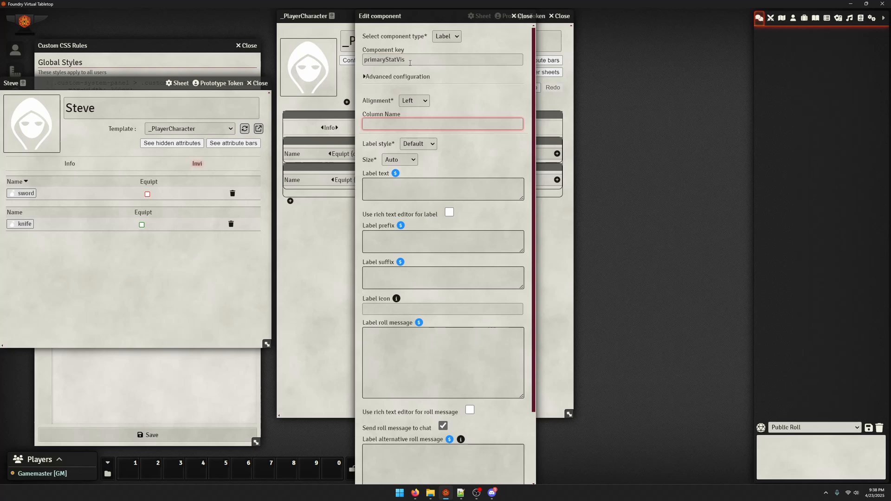
Set the primaryStatVis label's column name to Stat, start its label text with ${item. and save it
{"action": "type", "text": "StatStat"}
{"action": "key", "text": "Tab"}
{"action": "key", "text": "Tab"}
{"action": "key", "text": "Tab"}
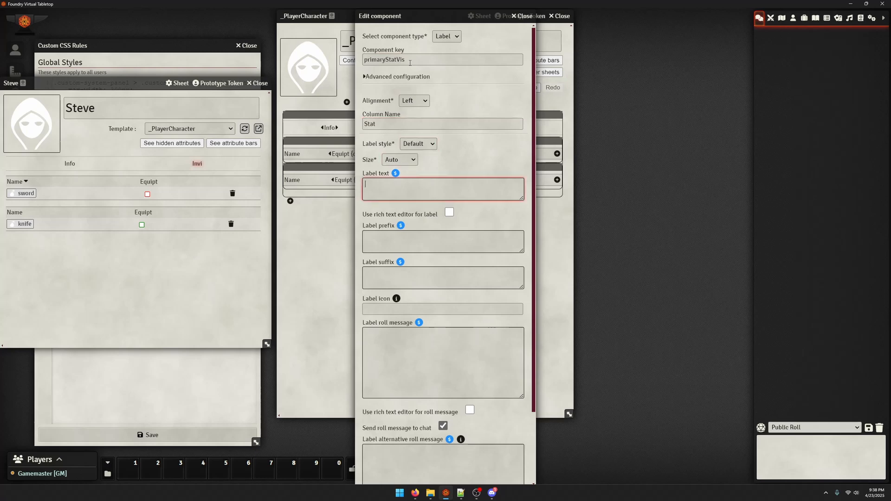
{"action": "type", "text": "${item."}
{"action": "scroll", "coordinate": [410, 391], "scroll_direction": "down", "scroll_amount": 3}
{"action": "left_click", "coordinate": [400, 476]}
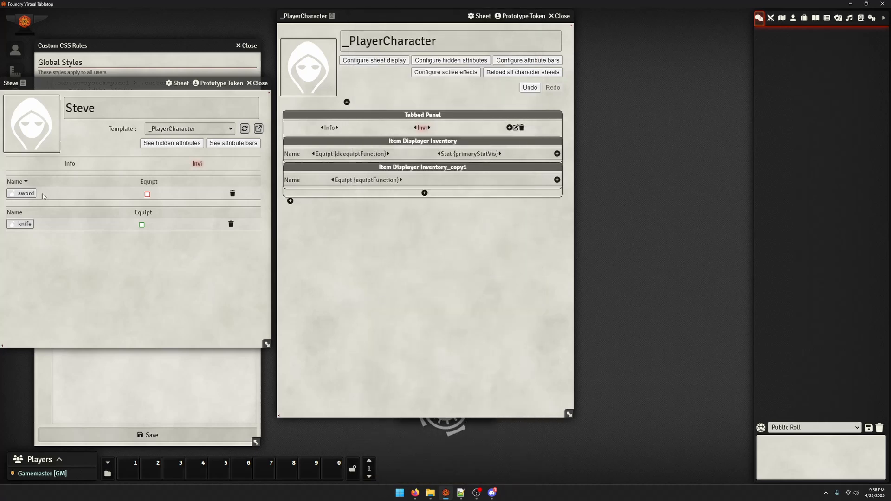
Check the Damage and Base Stat fields on the sword's item sheet
{"action": "left_click", "coordinate": [27, 193]}
{"action": "left_click", "coordinate": [349, 200]}
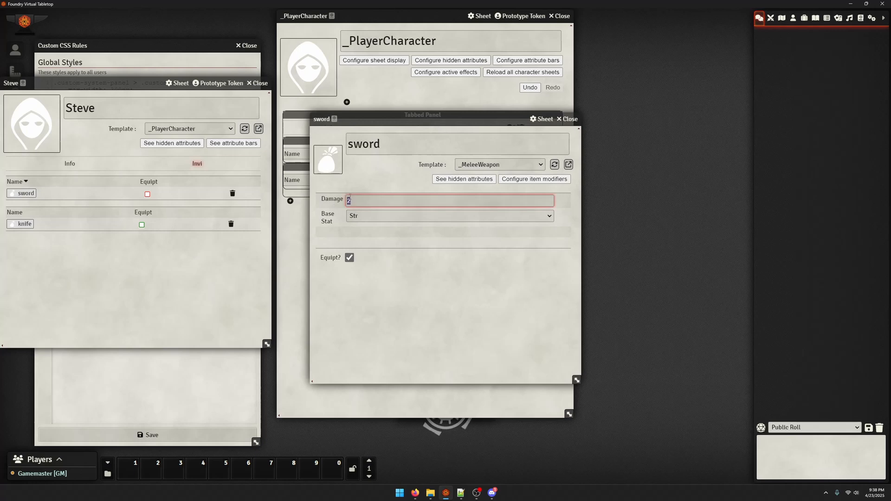
{"action": "left_click", "coordinate": [569, 119]}
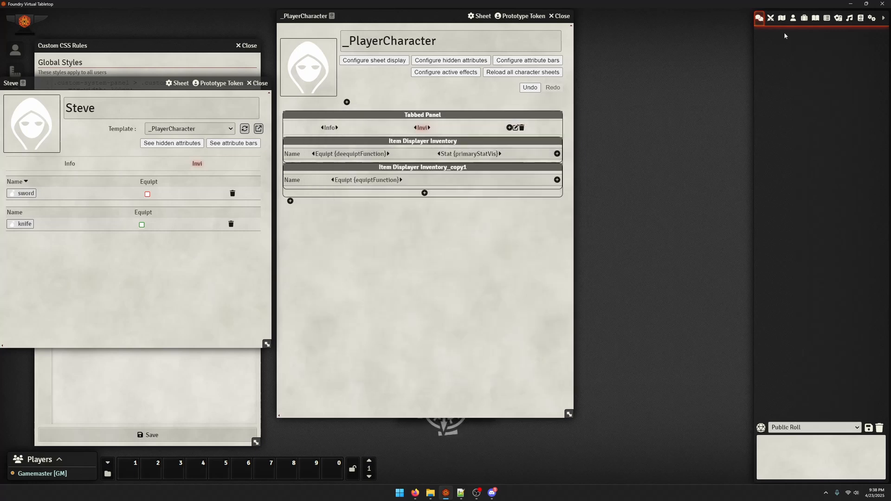
Open the _MeleeWeapon template from the items list and check the component key of its Damage field
{"action": "left_click", "coordinate": [792, 20]}
{"action": "left_click", "coordinate": [799, 21]}
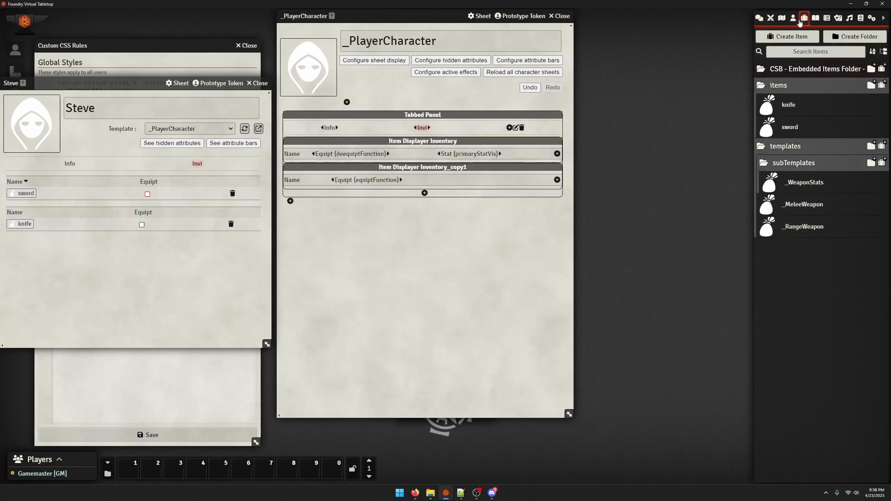
{"action": "left_click", "coordinate": [800, 209]}
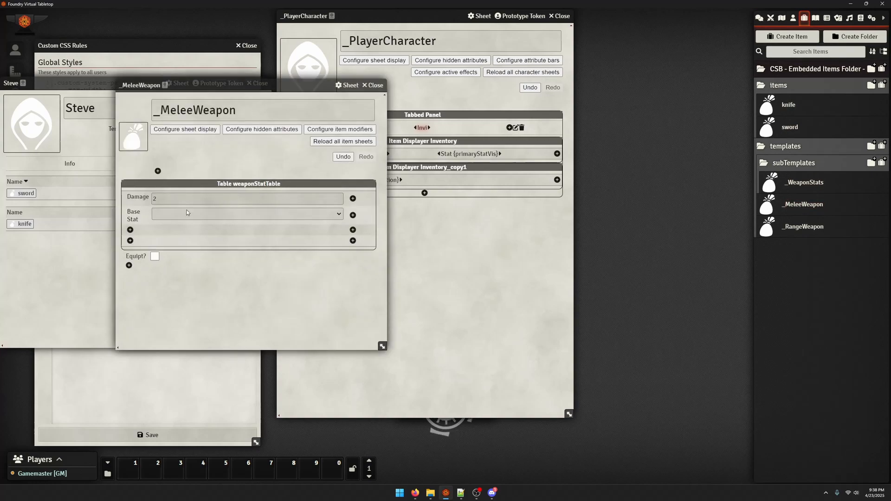
{"action": "left_click", "coordinate": [133, 195]}
{"action": "left_click", "coordinate": [400, 147]}
{"action": "key", "text": "ctrl+a"}
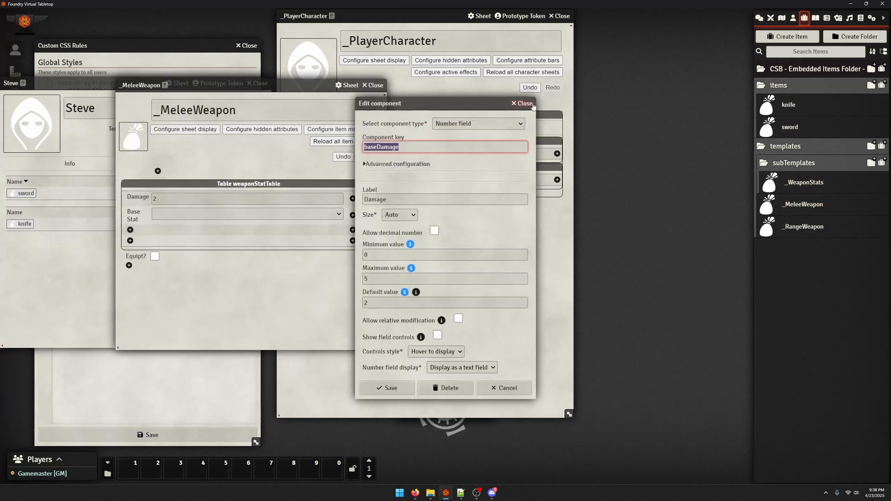
{"action": "left_click", "coordinate": [530, 103]}
Copy the component key baseModifier from the Base Stat dropdown and close the _MeleeWeapon template
{"action": "left_click", "coordinate": [133, 215]}
{"action": "left_click", "coordinate": [408, 147]}
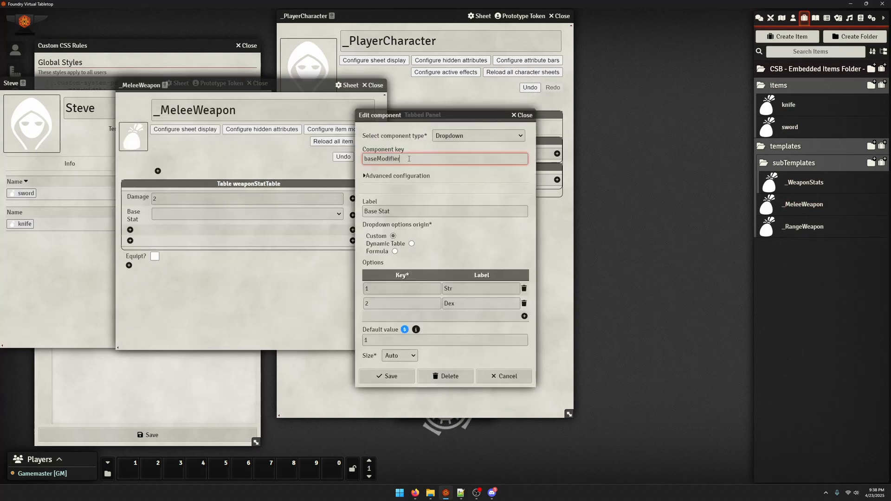
{"action": "key", "text": "ctrl+a"}
{"action": "key", "text": "ctrl+c"}
{"action": "left_click", "coordinate": [524, 116]}
{"action": "left_click", "coordinate": [374, 85]}
Complete the primaryStatVis label text as ${item.baseModifier}$, save it and reload the character sheet
{"action": "left_click", "coordinate": [478, 154]}
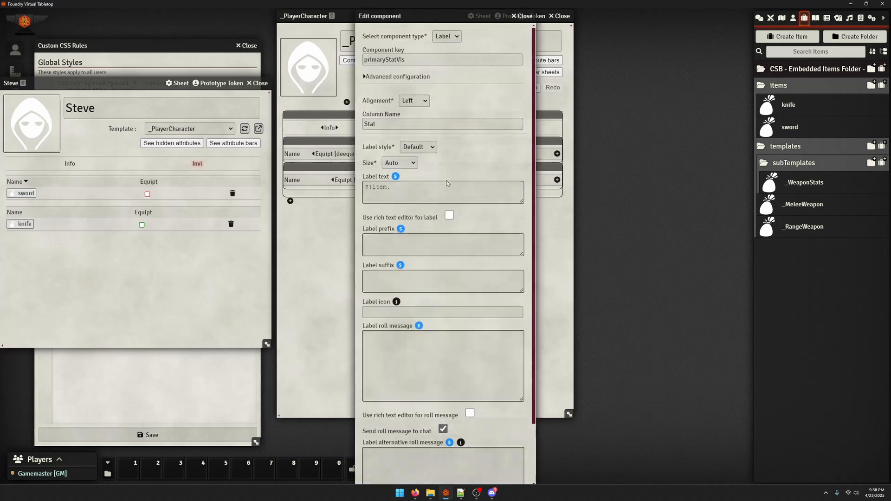
{"action": "left_click", "coordinate": [418, 194]}
{"action": "key", "text": "ctrl+v"}
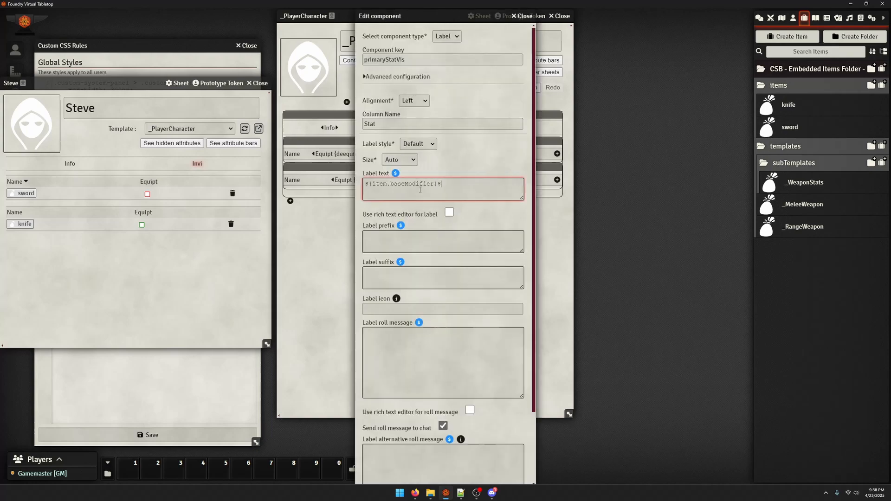
{"action": "scroll", "coordinate": [421, 201], "scroll_direction": "down", "scroll_amount": 5}
{"action": "left_click", "coordinate": [386, 475]}
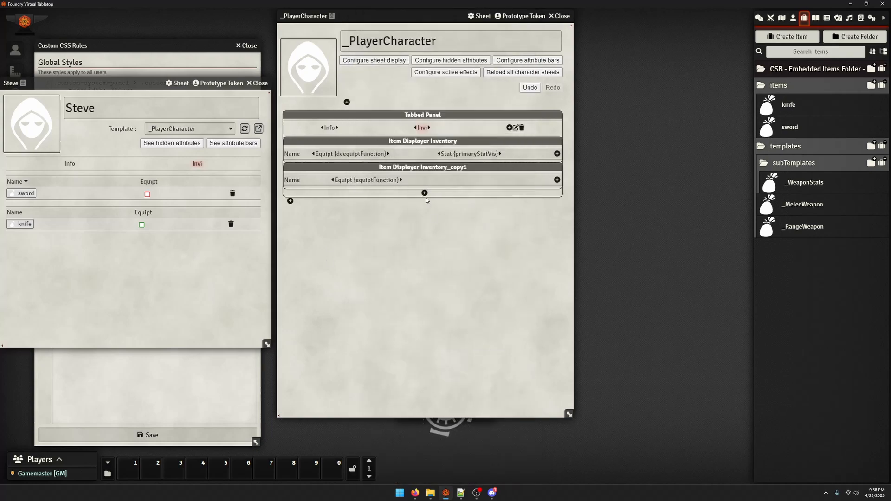
{"action": "left_click", "coordinate": [244, 129]}
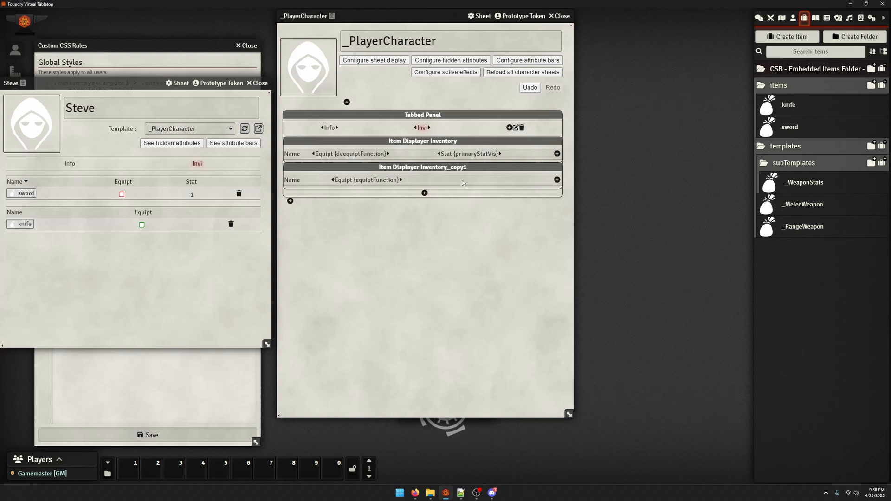
Change the Base Stat dropdown's option keys to Str and Dex in the _MeleeWeapon template and save the component
{"action": "left_click", "coordinate": [469, 153]}
{"action": "left_click", "coordinate": [528, 18]}
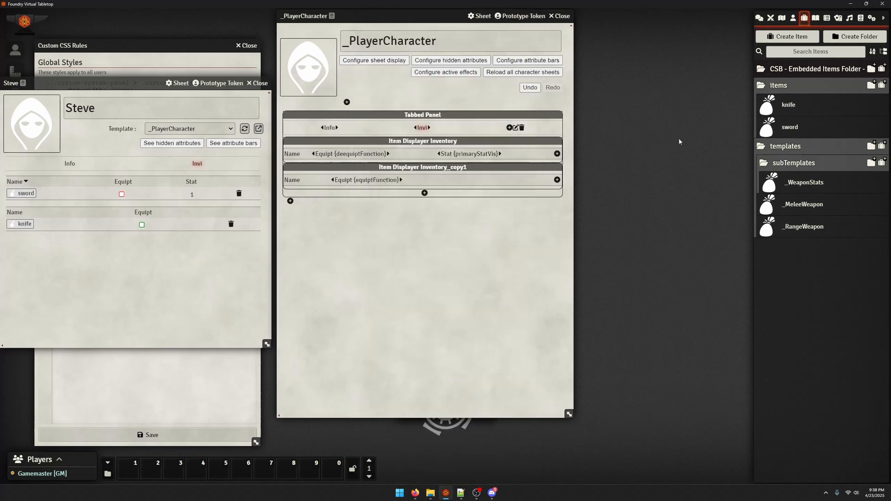
{"action": "left_click", "coordinate": [801, 202]}
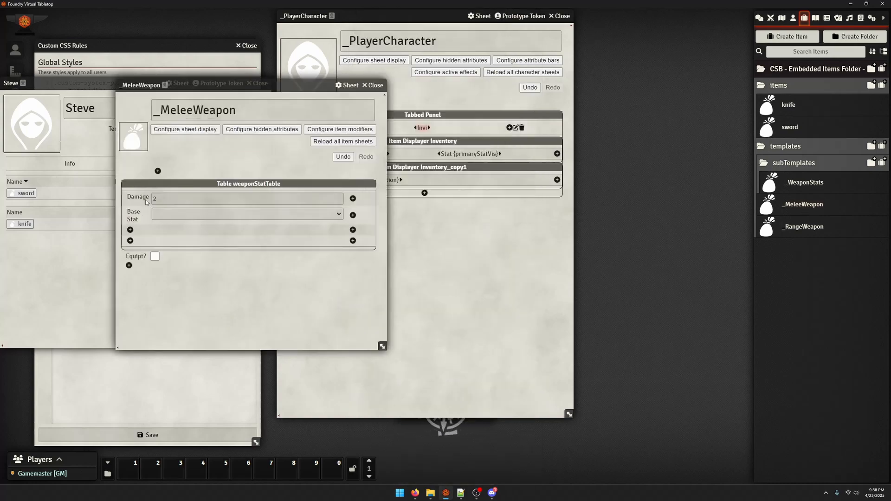
{"action": "left_click", "coordinate": [139, 213]}
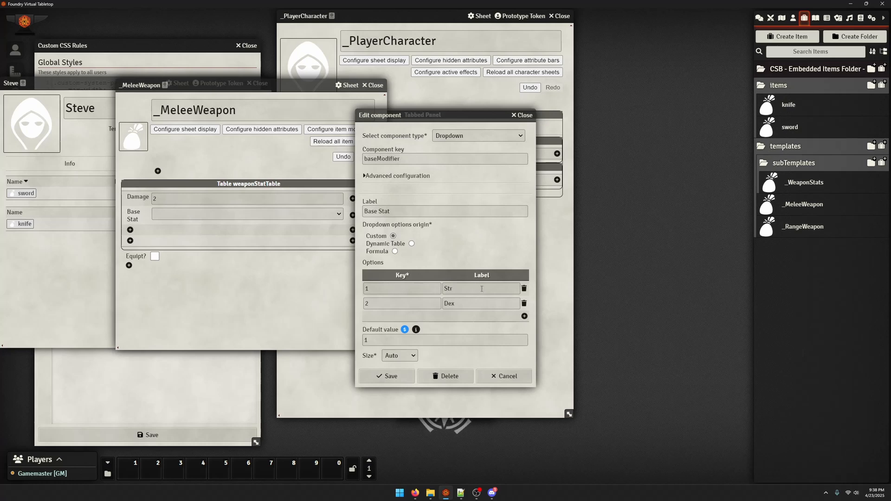
{"action": "left_click_drag", "start_coordinate": [392, 290], "coordinate": [256, 306]}
{"action": "type", "text": "Str"}
{"action": "left_click_drag", "start_coordinate": [388, 304], "coordinate": [324, 310]}
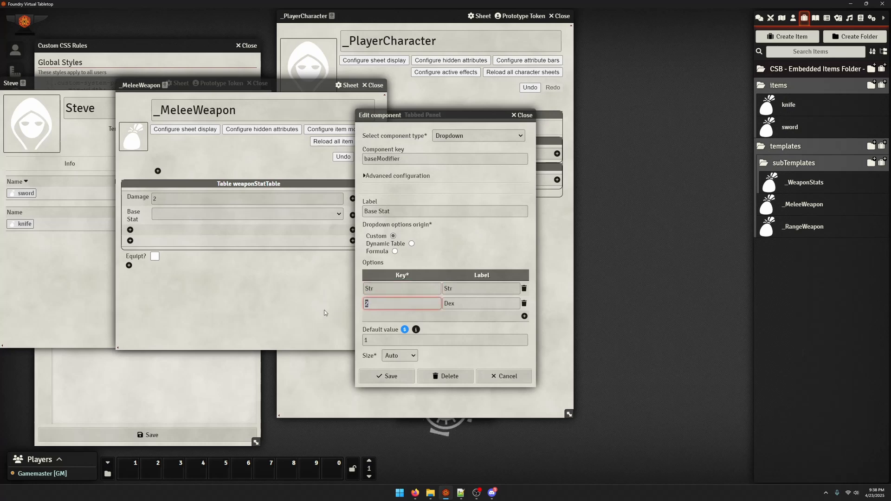
{"action": "type", "text": "Dex"}
{"action": "left_click", "coordinate": [388, 376]}
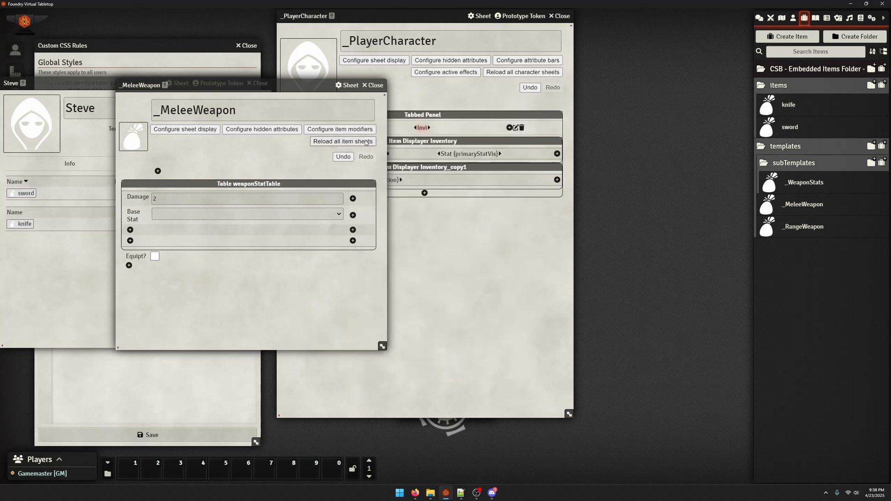
Reload all item sheets from the _MeleeWeapon template and close the template
{"action": "left_click", "coordinate": [366, 142]}
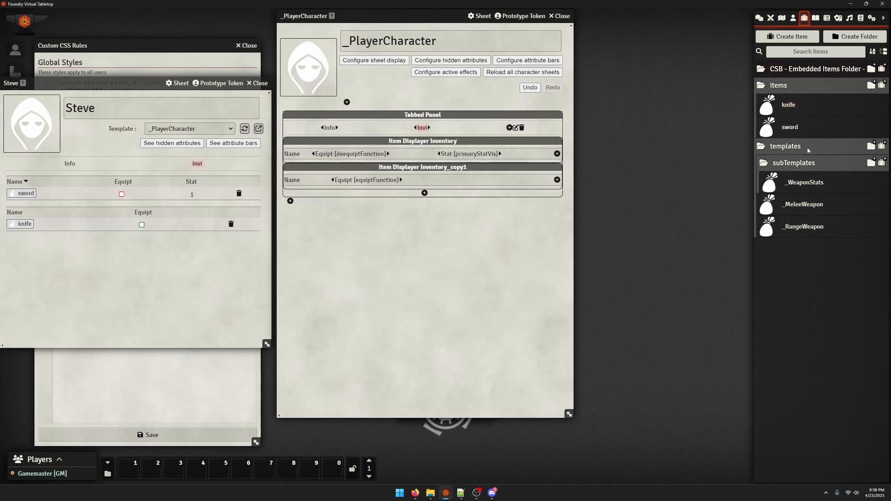
{"action": "left_click", "coordinate": [804, 204]}
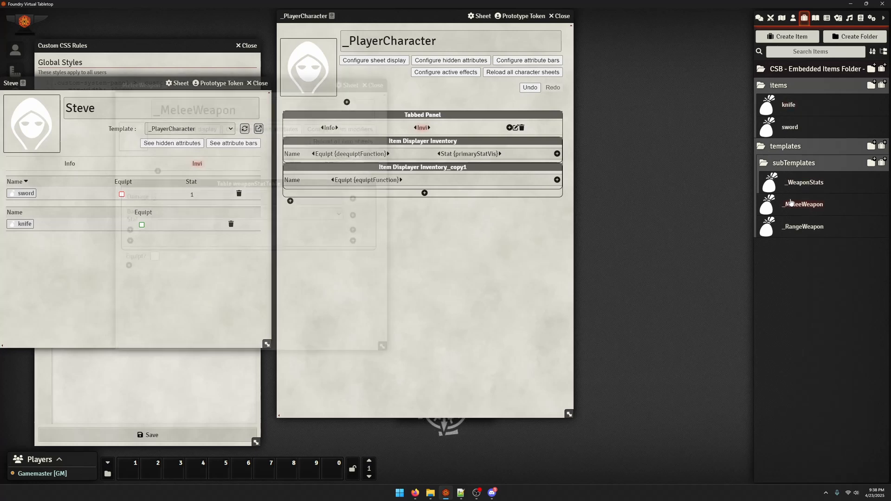
{"action": "left_click", "coordinate": [343, 141]}
{"action": "left_click", "coordinate": [413, 260]}
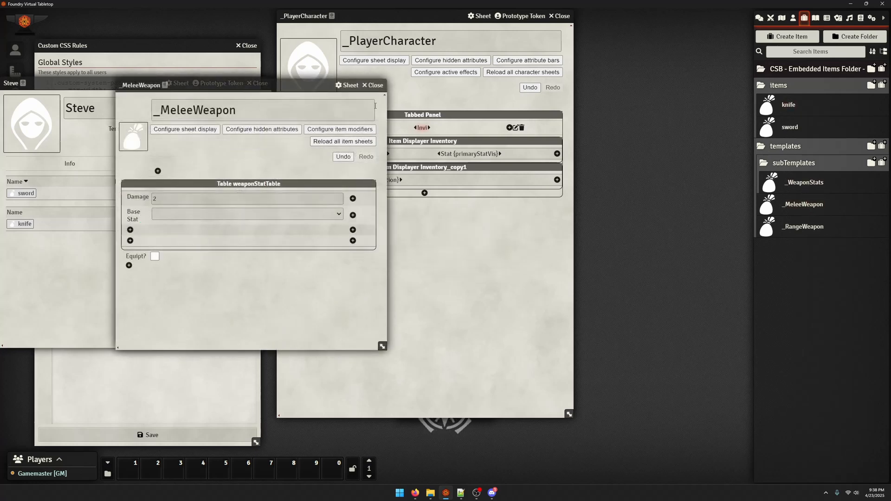
{"action": "left_click", "coordinate": [375, 86]}
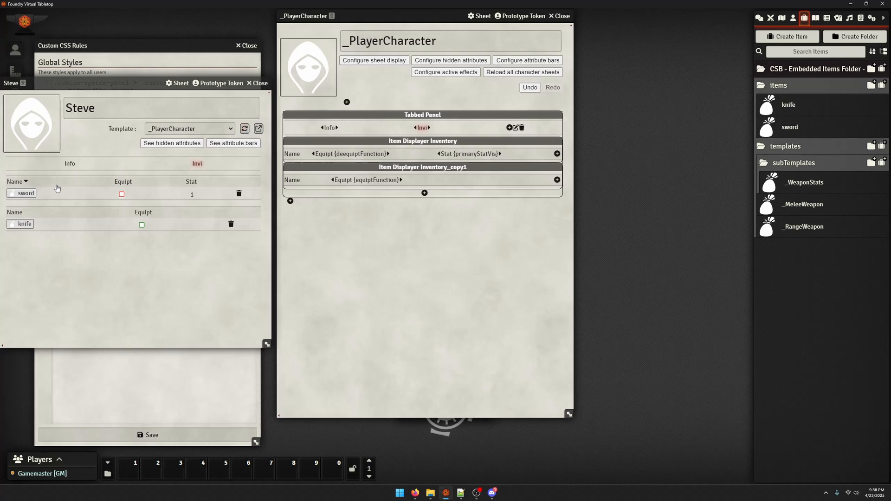
Reload the _MeleeWeapon template on the character's sword and knife items and mark the knife as equipped
{"action": "left_click", "coordinate": [25, 193]}
{"action": "left_click", "coordinate": [555, 165]}
{"action": "left_click", "coordinate": [570, 119]}
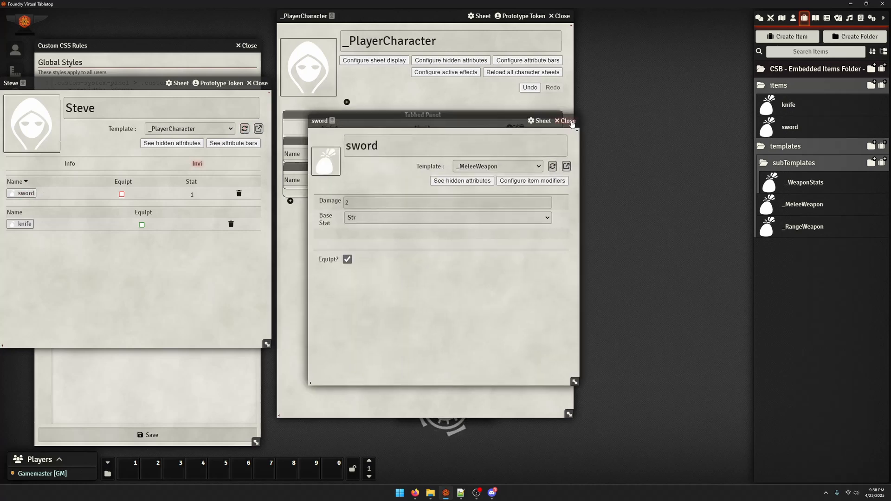
{"action": "left_click", "coordinate": [29, 226]}
{"action": "left_click", "coordinate": [552, 164]}
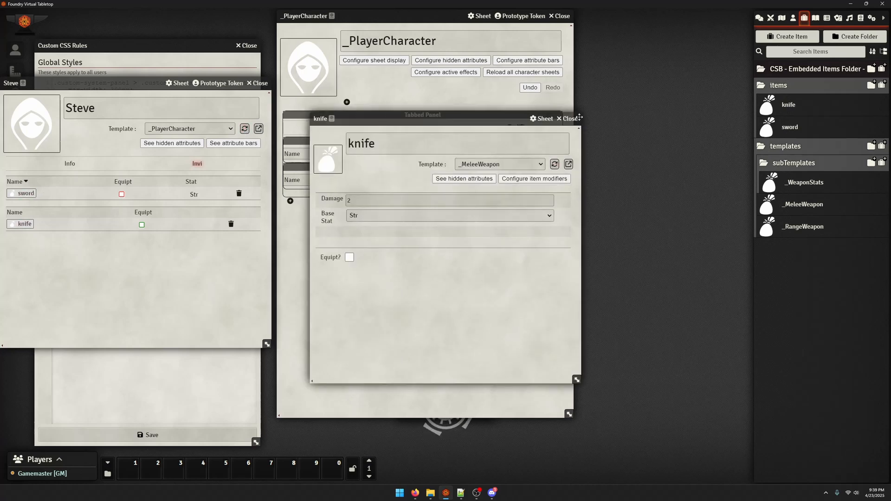
{"action": "left_click", "coordinate": [141, 225]}
Try Dex as the sword's Base Stat and set it back to Str
{"action": "left_click", "coordinate": [26, 206]}
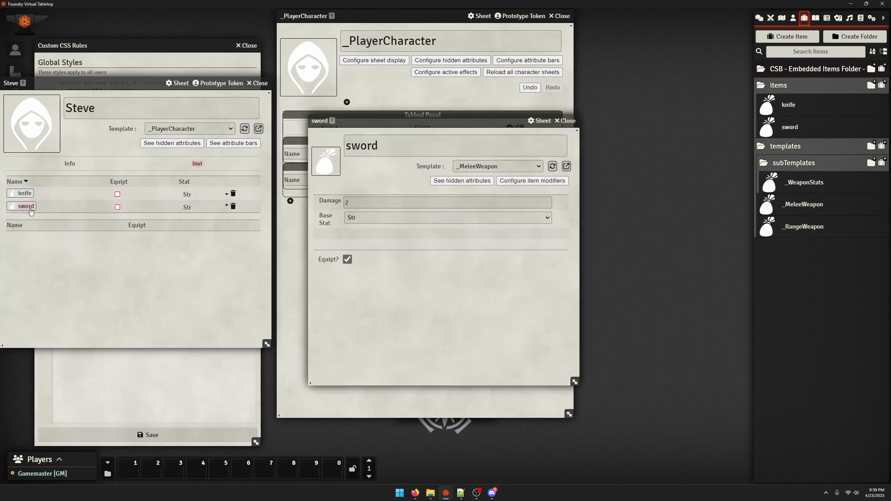
{"action": "left_click", "coordinate": [471, 217]}
{"action": "left_click", "coordinate": [487, 236]}
{"action": "left_click", "coordinate": [566, 121]}
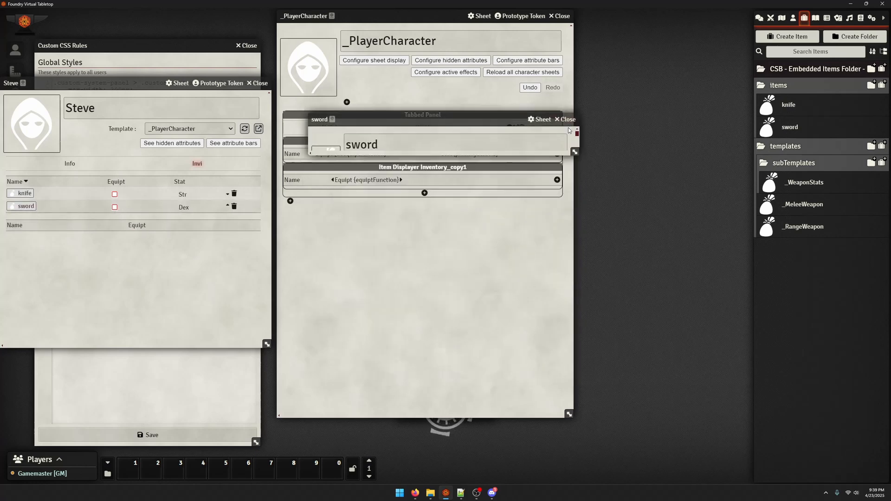
{"action": "left_click", "coordinate": [27, 207]}
{"action": "left_click", "coordinate": [375, 218]}
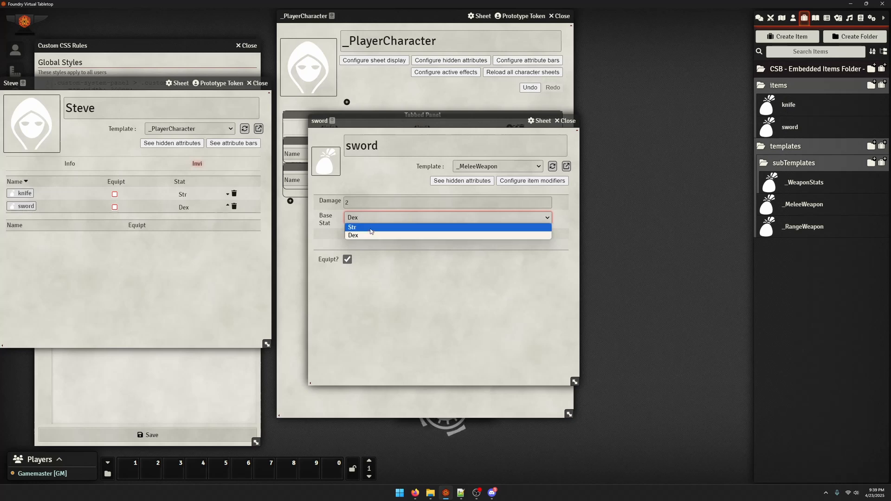
{"action": "left_click", "coordinate": [374, 226]}
{"action": "left_click", "coordinate": [566, 121]}
Set the knife's Base Stat to Dex on its item sheet and close the sheet
{"action": "left_click", "coordinate": [24, 193]}
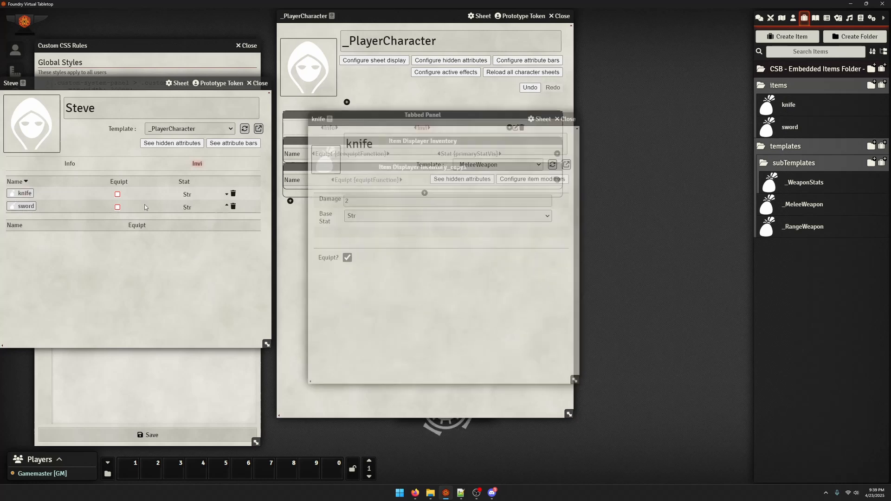
{"action": "left_click", "coordinate": [385, 216]}
{"action": "left_click", "coordinate": [464, 233]}
{"action": "left_click", "coordinate": [562, 120]}
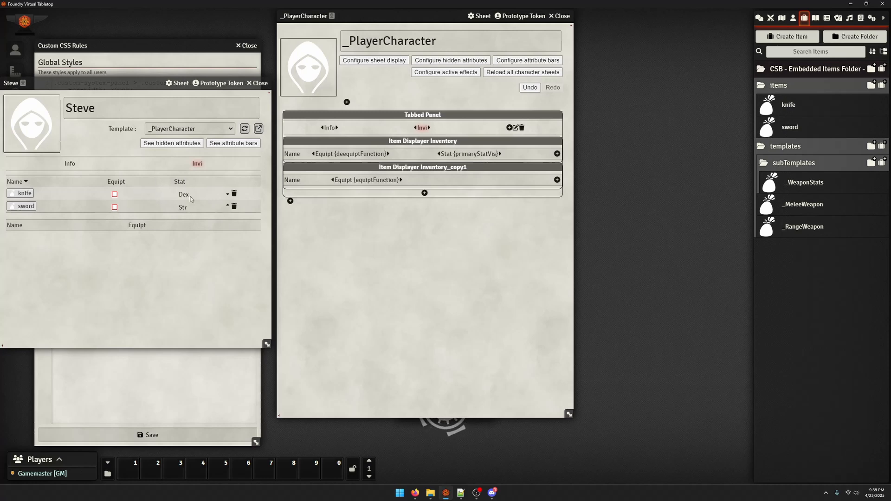
{"action": "left_click", "coordinate": [557, 154]}
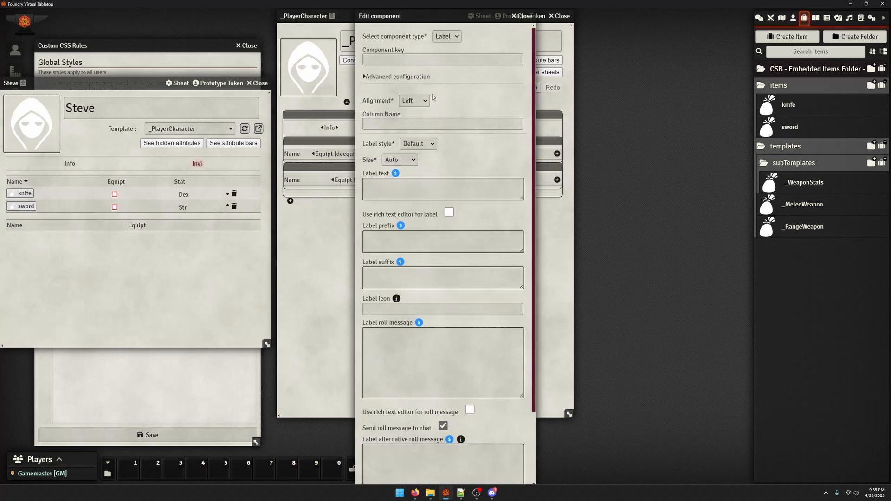
{"action": "left_click", "coordinate": [448, 37]}
{"action": "left_click", "coordinate": [446, 47]}
{"action": "left_click", "coordinate": [411, 188]}
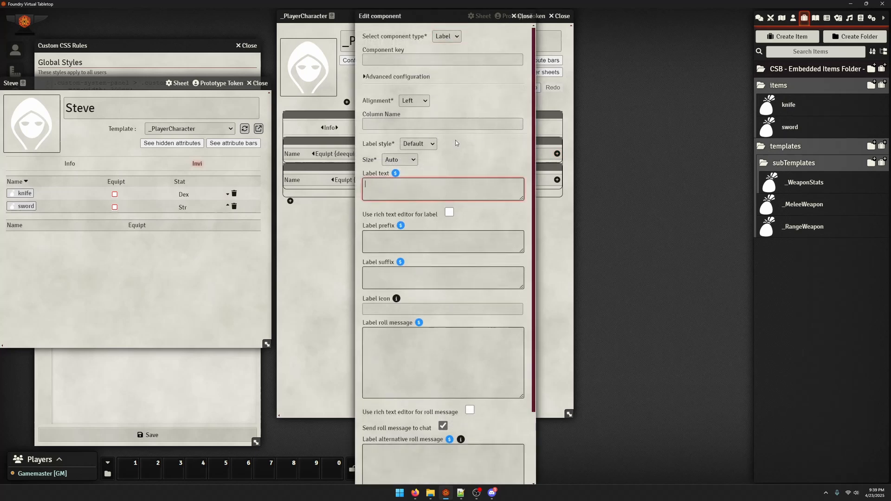
{"action": "left_click", "coordinate": [520, 17]}
Add a label with the text "roll me" and the Button style below the inventory displayers on the Invi tab
{"action": "left_click", "coordinate": [424, 193]}
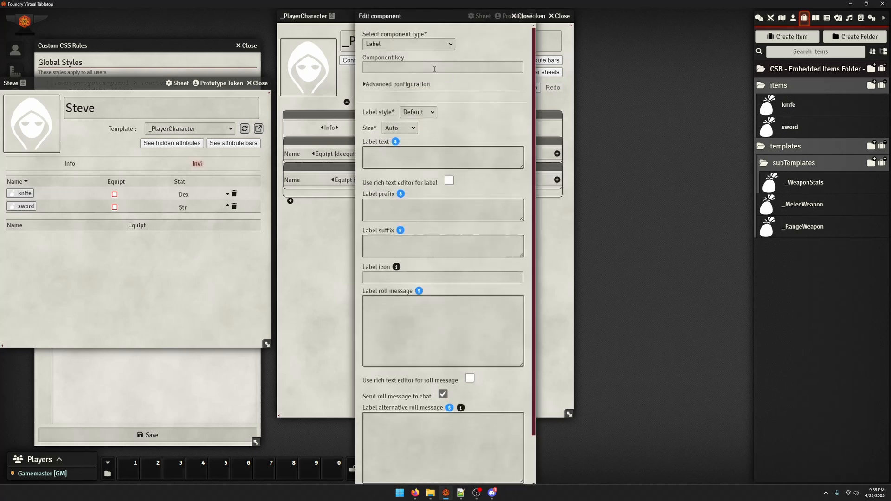
{"action": "left_click", "coordinate": [404, 159]}
{"action": "type", "text": "roll m"}
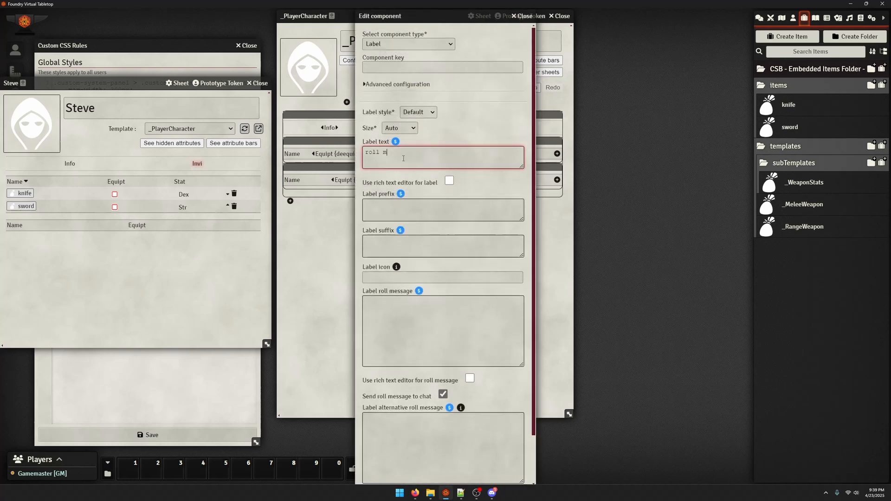
{"action": "type", "text": "e"}
{"action": "key", "text": "Tab"}
{"action": "left_click", "coordinate": [418, 111]}
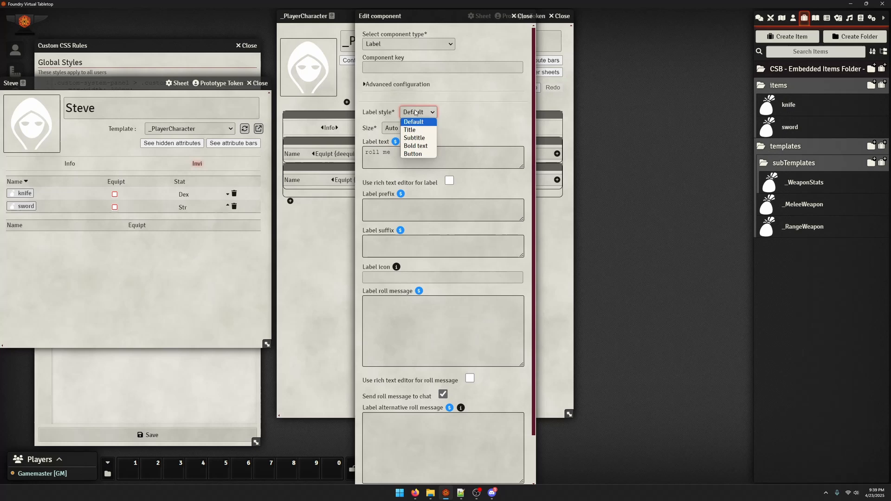
{"action": "left_click", "coordinate": [418, 155]}
{"action": "left_click", "coordinate": [405, 311]}
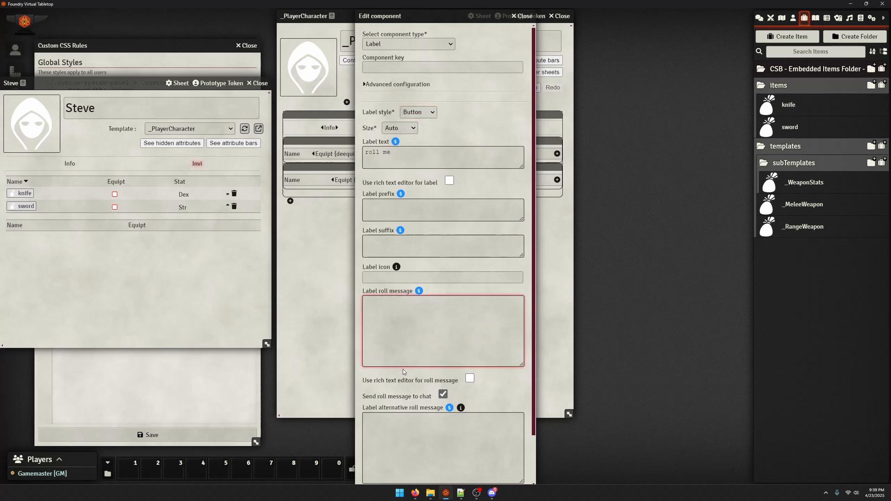
{"action": "scroll", "coordinate": [402, 369], "scroll_direction": "down", "scroll_amount": 2}
{"action": "left_click", "coordinate": [405, 475]}
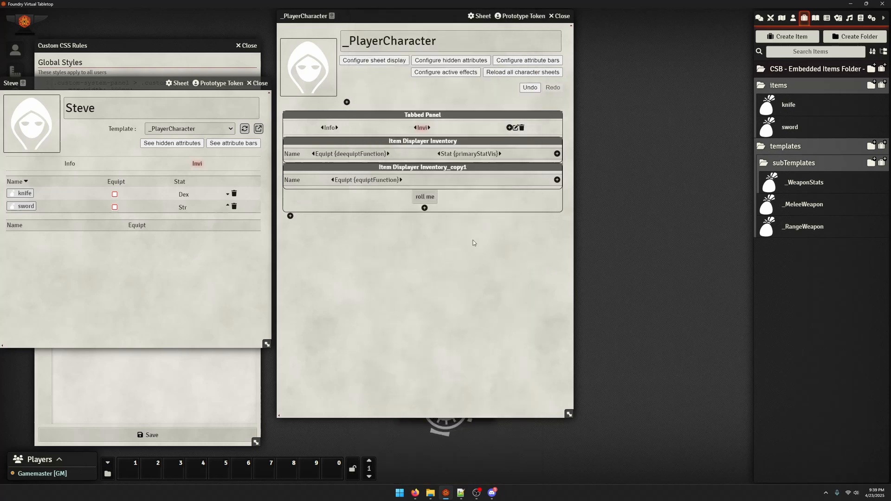
{"action": "left_click", "coordinate": [424, 208]}
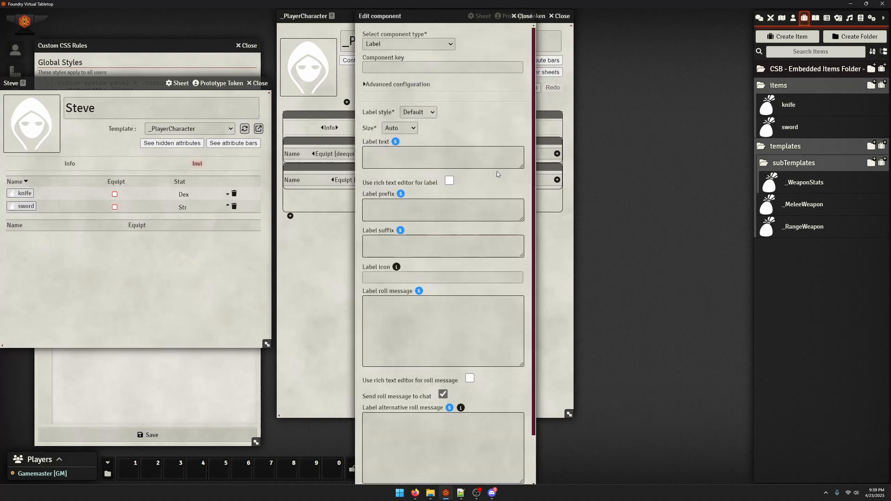
{"action": "left_click", "coordinate": [512, 16]}
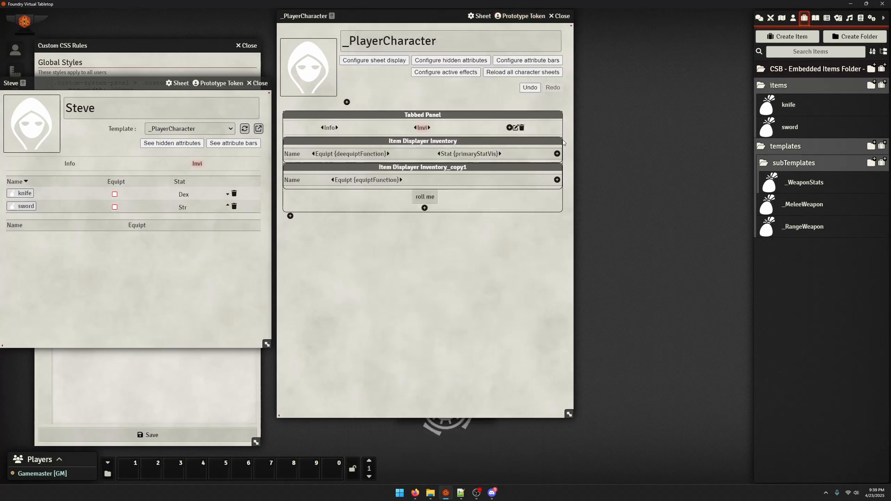
Inspect the HTML and styles of the "roll me" button in the developer tools
{"action": "key", "text": "F12"}
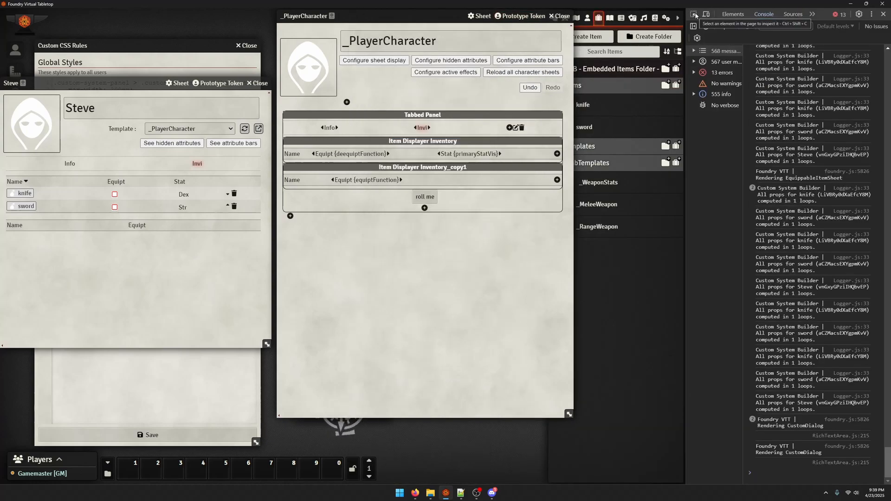
{"action": "left_click", "coordinate": [694, 15]}
{"action": "left_click", "coordinate": [425, 196]}
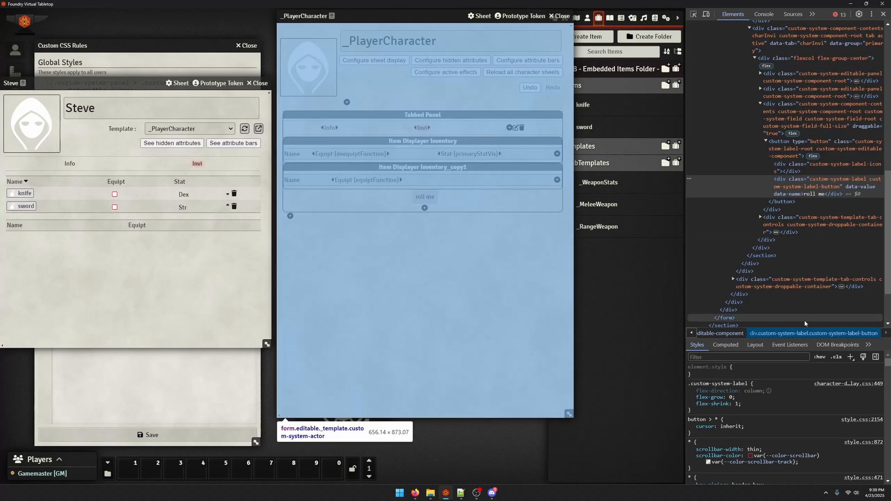
{"action": "left_click", "coordinate": [819, 202]}
{"action": "left_click", "coordinate": [784, 187]}
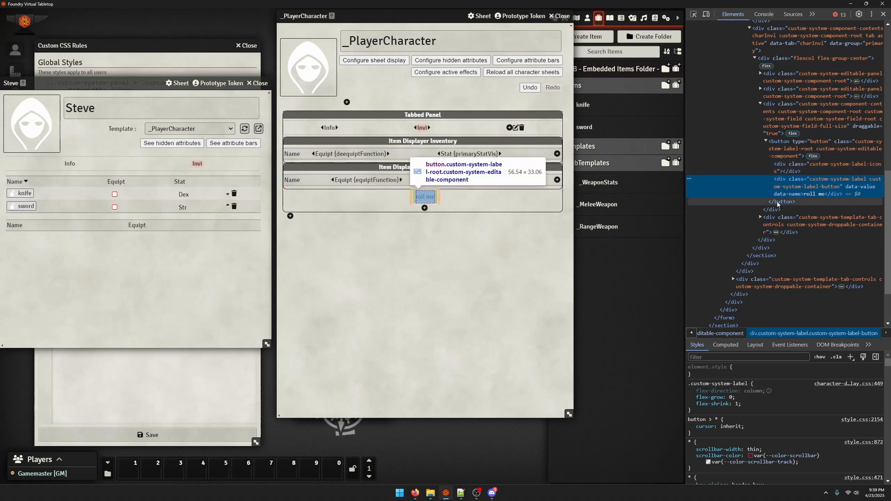
{"action": "left_click", "coordinate": [783, 202]}
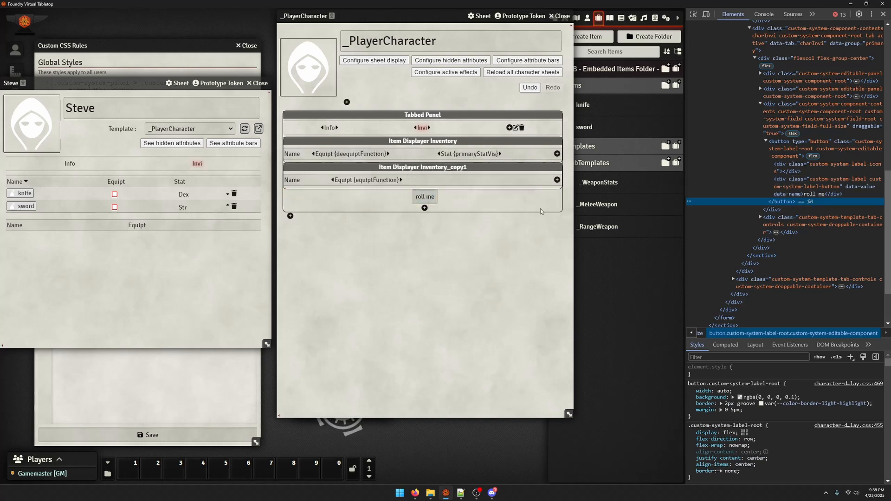
{"action": "left_click", "coordinate": [425, 196]}
{"action": "scroll", "coordinate": [330, 317], "scroll_direction": "down", "scroll_amount": 1}
{"action": "left_click", "coordinate": [330, 317]}
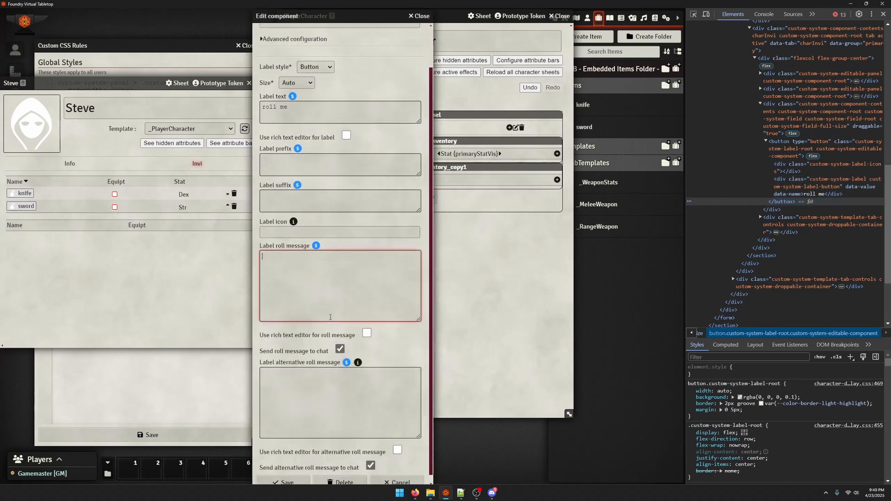
{"action": "left_click", "coordinate": [423, 18]}
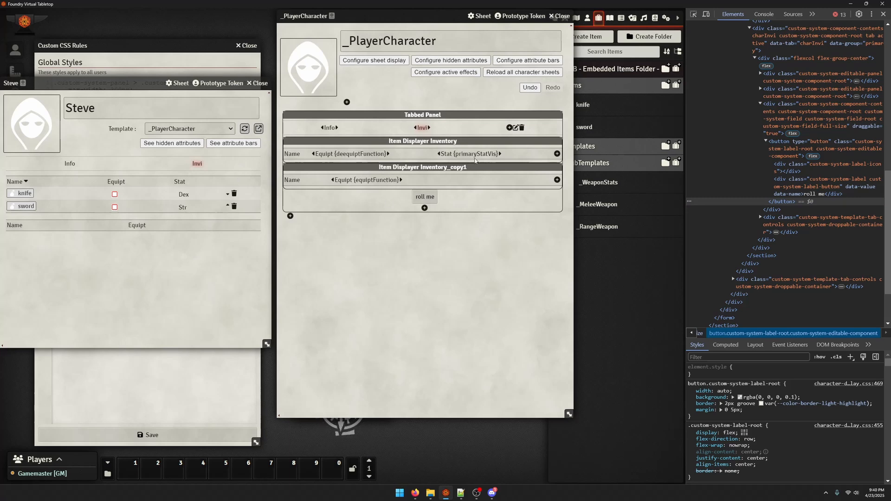
{"action": "left_click", "coordinate": [556, 154]}
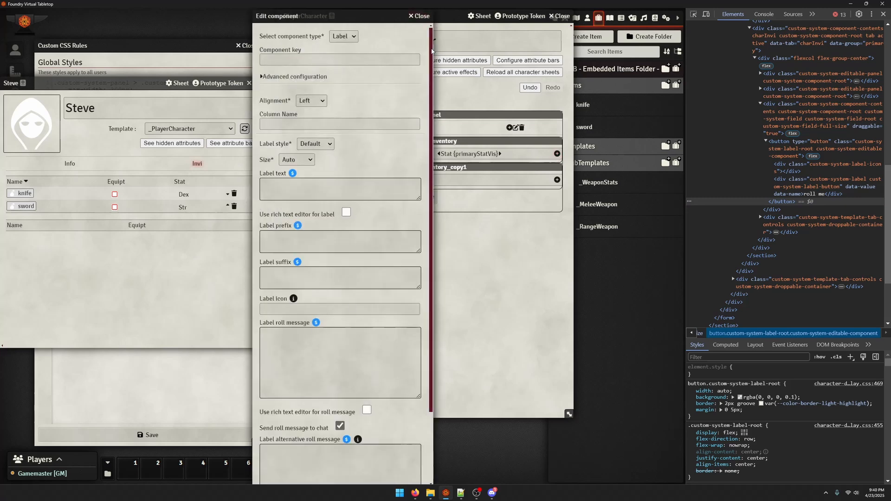
{"action": "left_click", "coordinate": [423, 17]}
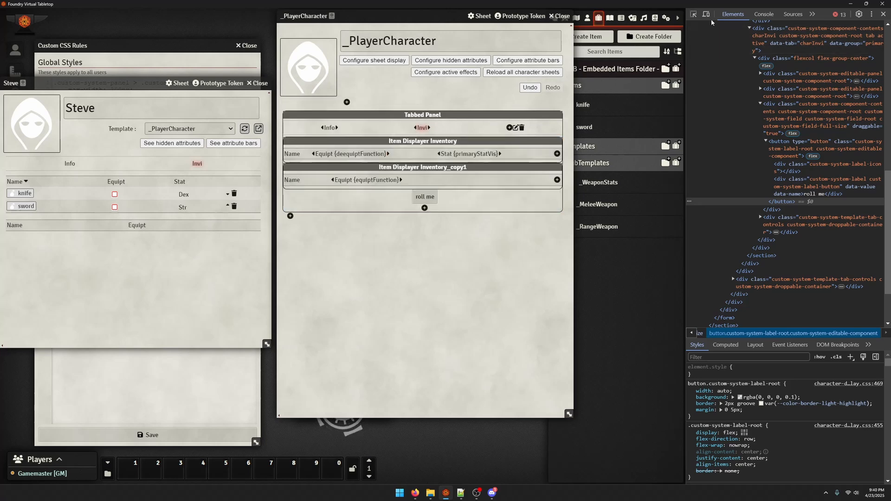
Pick the "roll me" button in the developer tools and copy the HTML of its inner label div
{"action": "left_click", "coordinate": [694, 15]}
{"action": "left_click", "coordinate": [425, 196]}
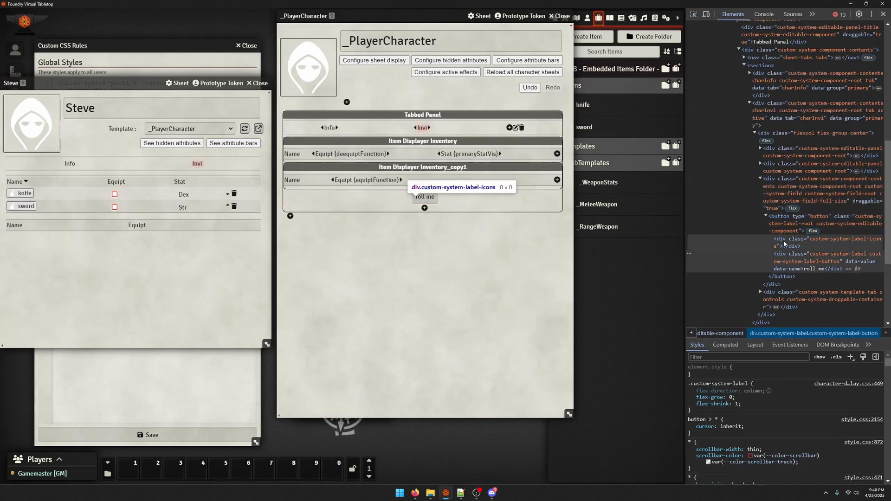
{"action": "right_click", "coordinate": [788, 260]}
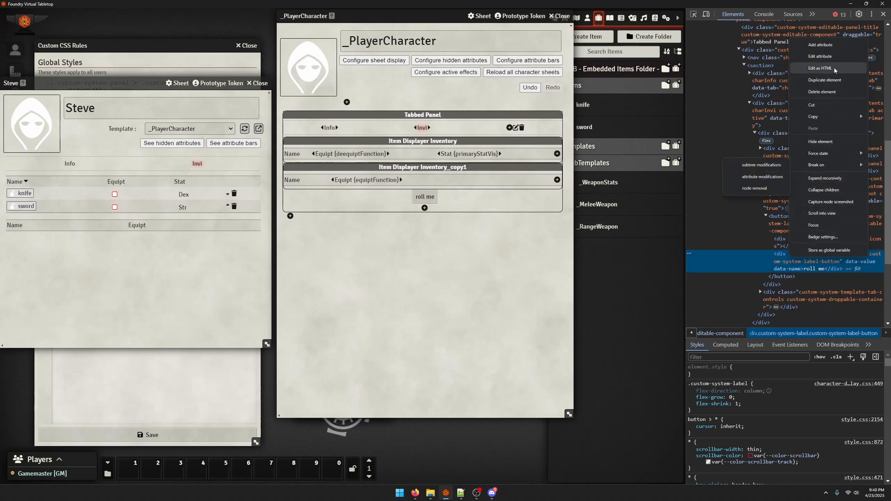
{"action": "left_click", "coordinate": [819, 68]}
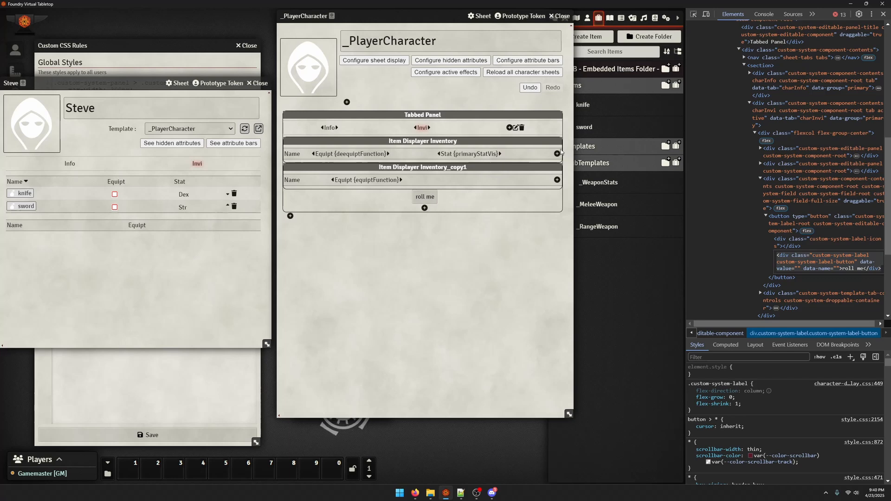
Add a label component with the key weaponAttack to the first Inventory item displayer
{"action": "left_click", "coordinate": [557, 154]}
{"action": "left_click", "coordinate": [305, 59]}
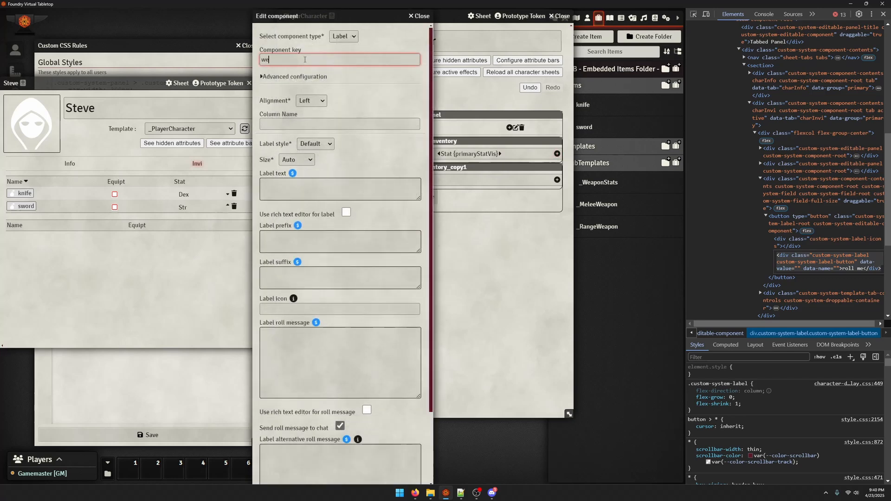
{"action": "type", "text": "weaponAttack"}
{"action": "key", "text": "Tab"}
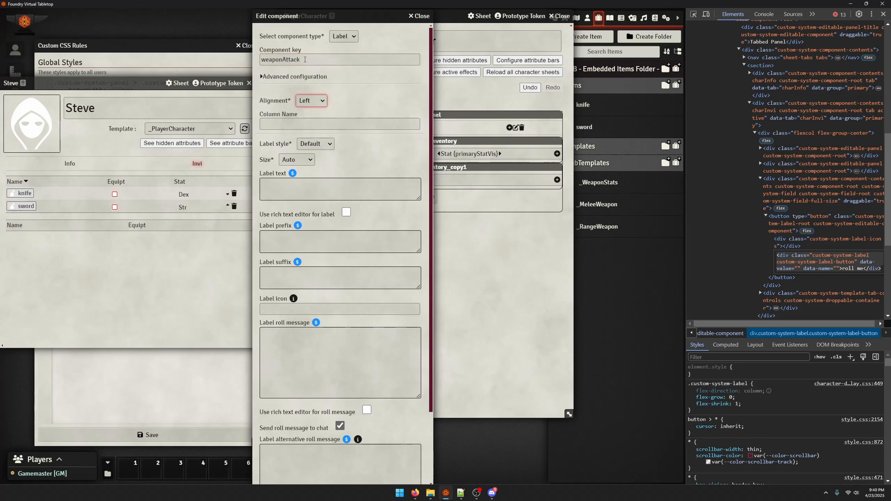
{"action": "key", "text": "Tab"}
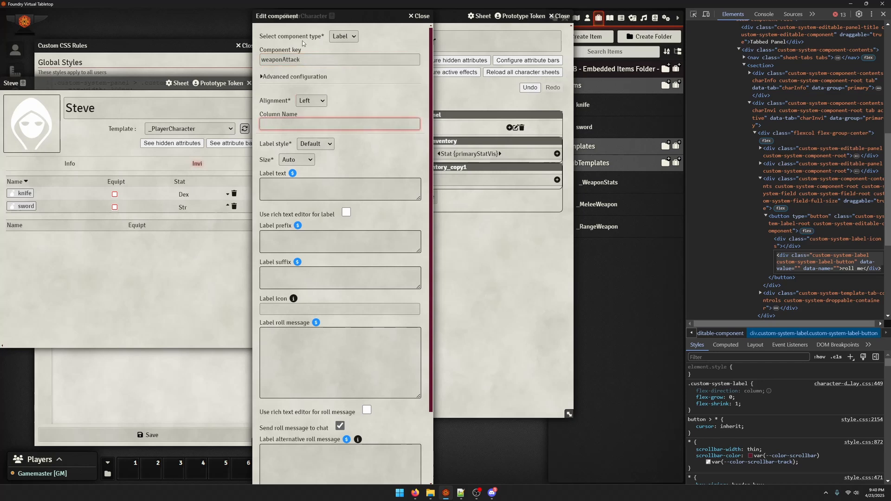
{"action": "left_click", "coordinate": [290, 75]}
{"action": "left_click", "coordinate": [296, 174]}
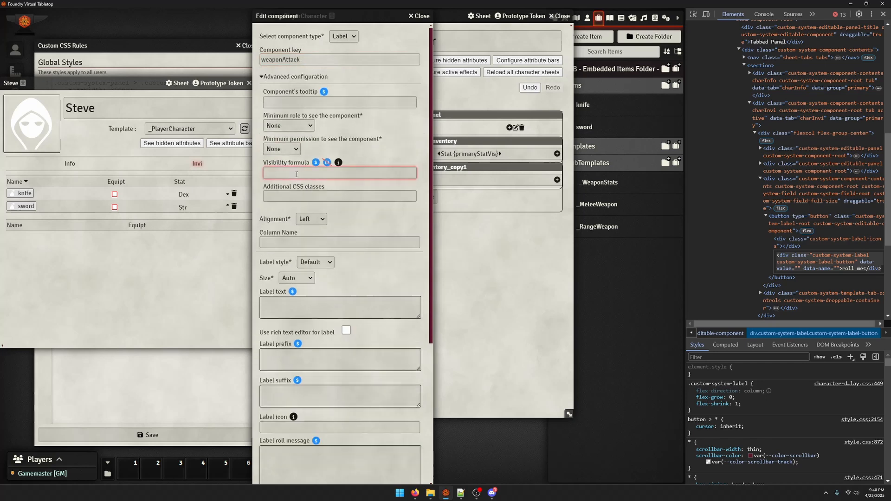
{"action": "type", "text": "hasAttack"}
{"action": "key", "text": "ctrl+BackSpace"}
{"action": "left_click", "coordinate": [289, 78]}
Paste the copied div HTML as the weaponAttack label text, replace "roll me" with "Attack", and save the component
{"action": "left_click", "coordinate": [291, 192]}
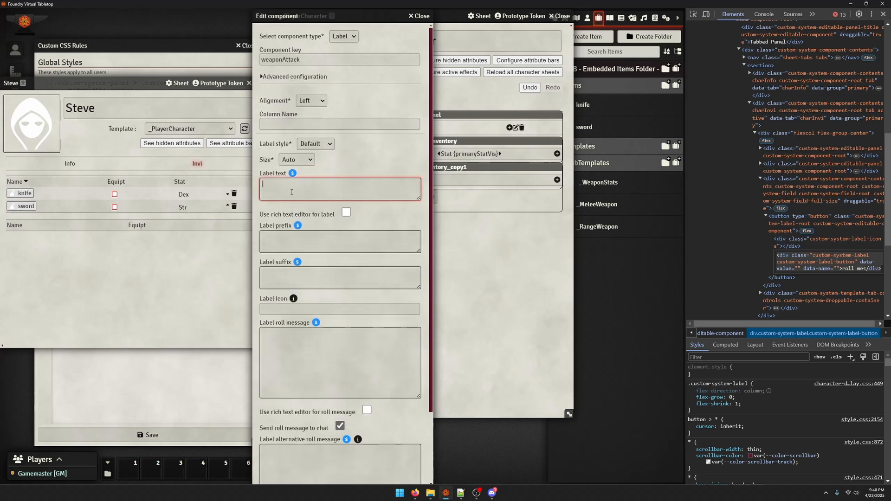
{"action": "type", "text": "<div class=\"custom-system-label custom-system-label-button\" data-value=\"\" data-name=\"\">roll me</div>"}
{"action": "left_click_drag", "start_coordinate": [419, 197], "coordinate": [415, 302]}
{"action": "left_click_drag", "start_coordinate": [265, 184], "coordinate": [324, 191]}
{"action": "left_click_drag", "start_coordinate": [349, 191], "coordinate": [309, 197]}
{"action": "left_click", "coordinate": [288, 196]}
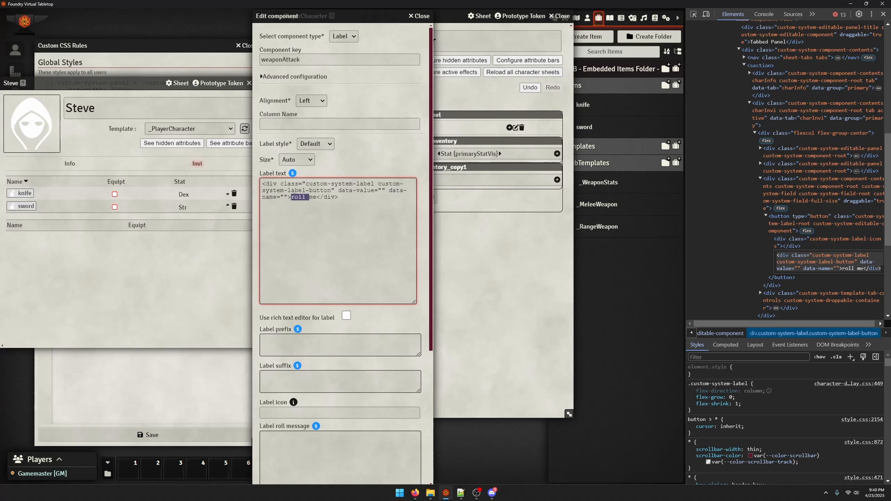
{"action": "type", "text": "attack"}
{"action": "scroll", "coordinate": [384, 378], "scroll_direction": "down", "scroll_amount": 5}
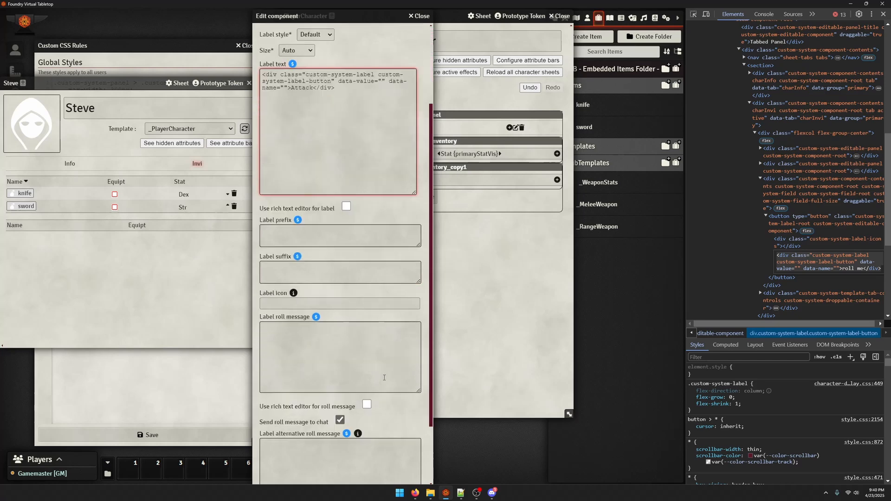
{"action": "left_click", "coordinate": [320, 472]}
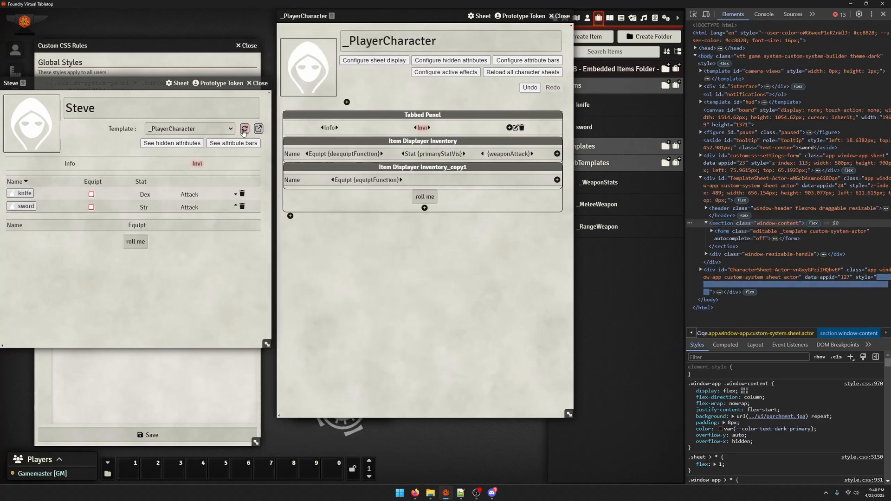
Compare the HTML of the sword's Attack label with that of the "roll me" button on Steve's sheet
{"action": "left_click", "coordinate": [408, 266]}
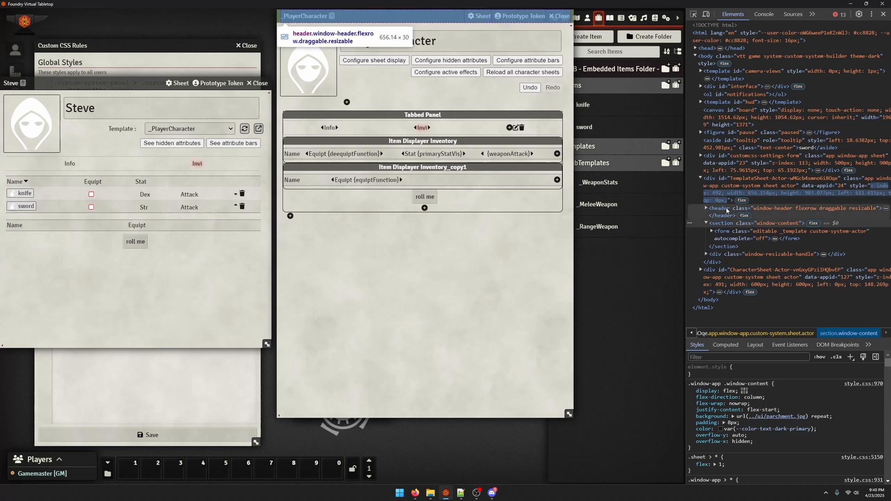
{"action": "left_click", "coordinate": [692, 14]}
{"action": "left_click", "coordinate": [189, 207]}
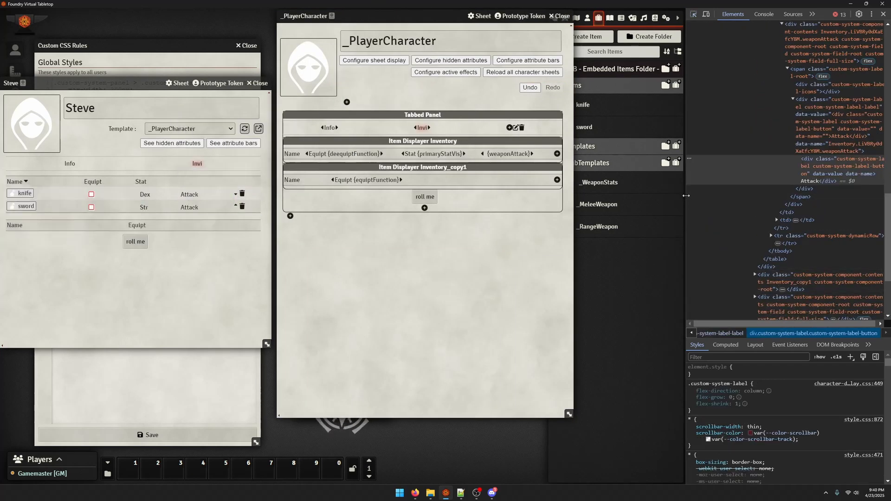
{"action": "left_click_drag", "start_coordinate": [686, 199], "coordinate": [587, 199]}
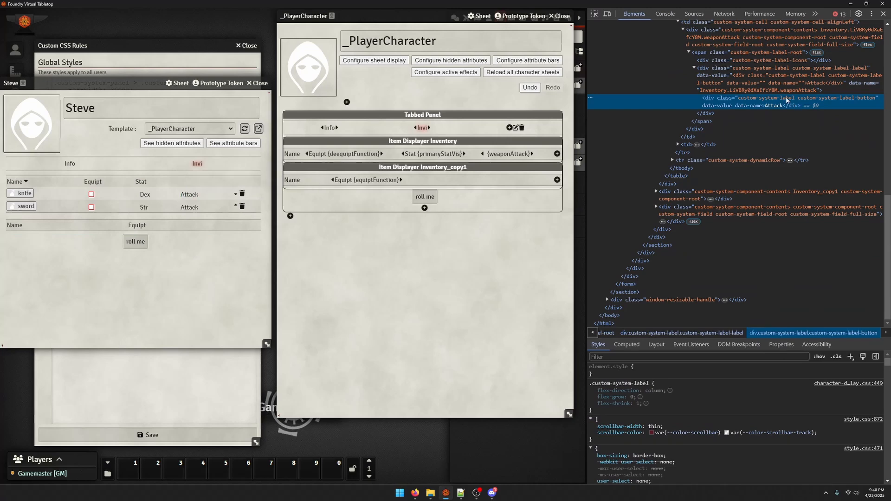
{"action": "key", "text": "ctrl+shift+c"}
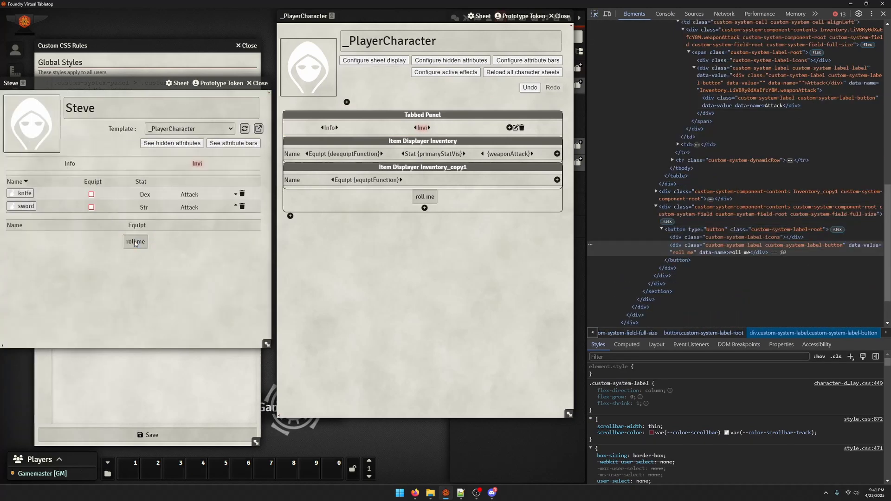
{"action": "left_click", "coordinate": [135, 241]}
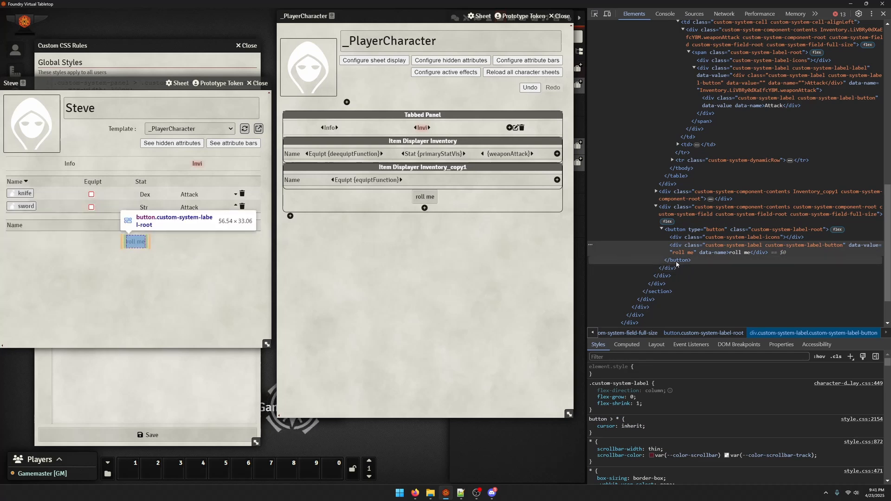
Copy the HTML of the entire container div around the "roll me" button, including its button element
{"action": "right_click", "coordinate": [677, 234]}
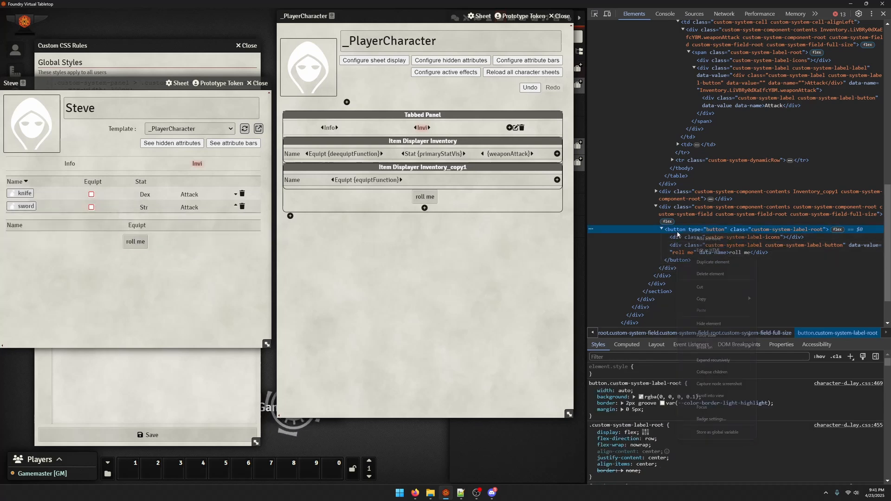
{"action": "left_click", "coordinate": [668, 209]}
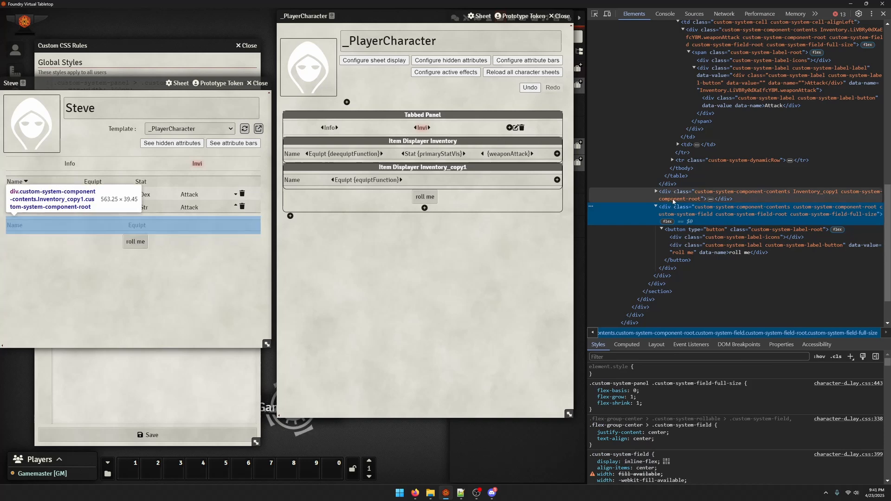
{"action": "right_click", "coordinate": [684, 210]}
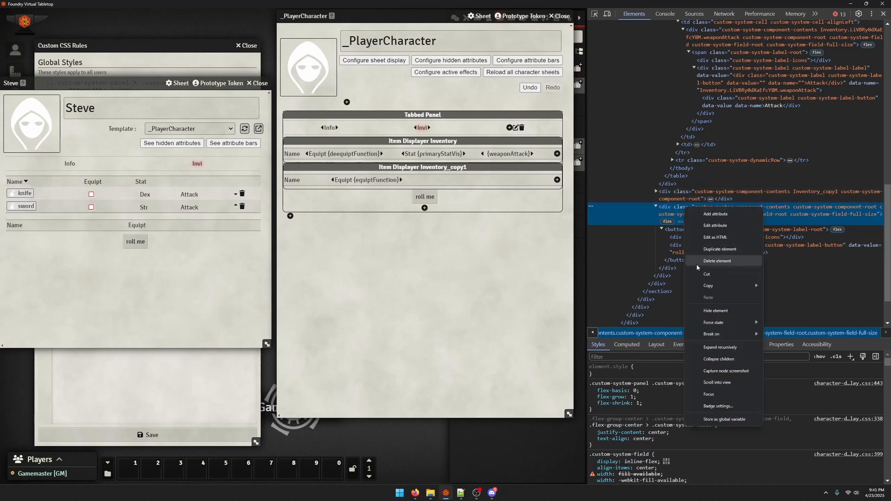
{"action": "mouse_move", "coordinate": [716, 281]}
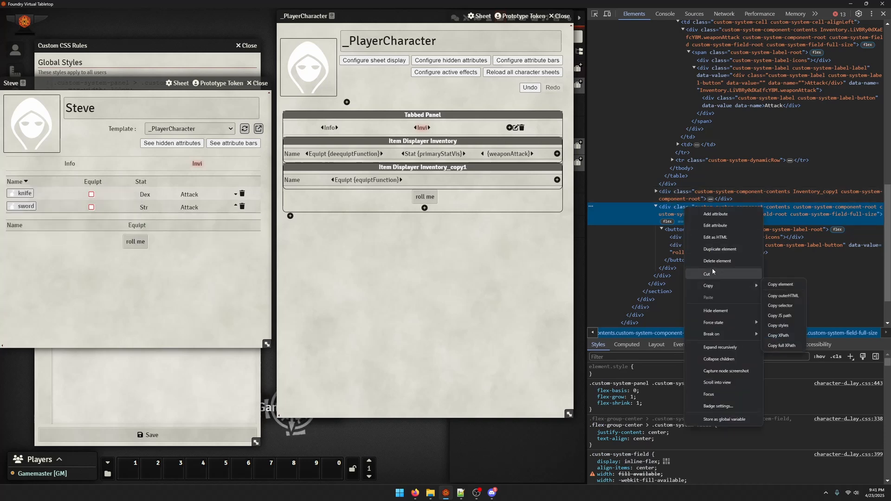
{"action": "left_click", "coordinate": [710, 237]}
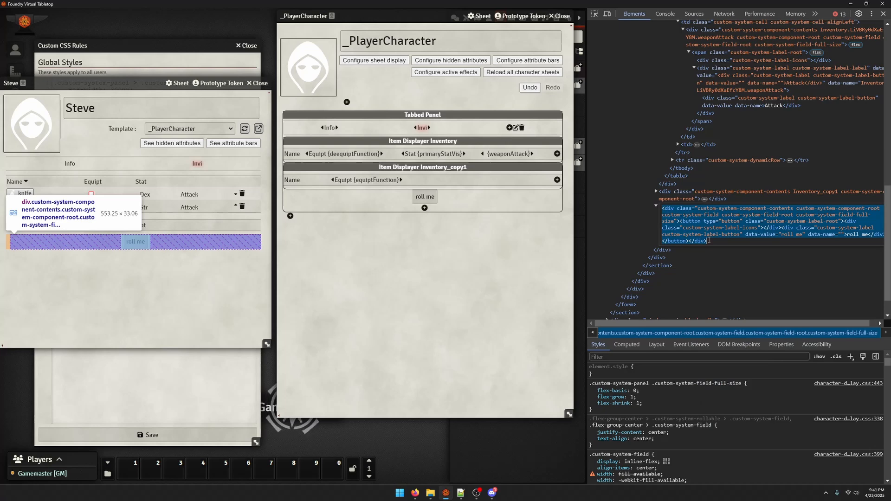
Replace the weaponAttack label text with the copied button HTML captioned "Attack", save it, and reload Steve's sheet
{"action": "left_click", "coordinate": [510, 151]}
{"action": "left_click", "coordinate": [282, 192]}
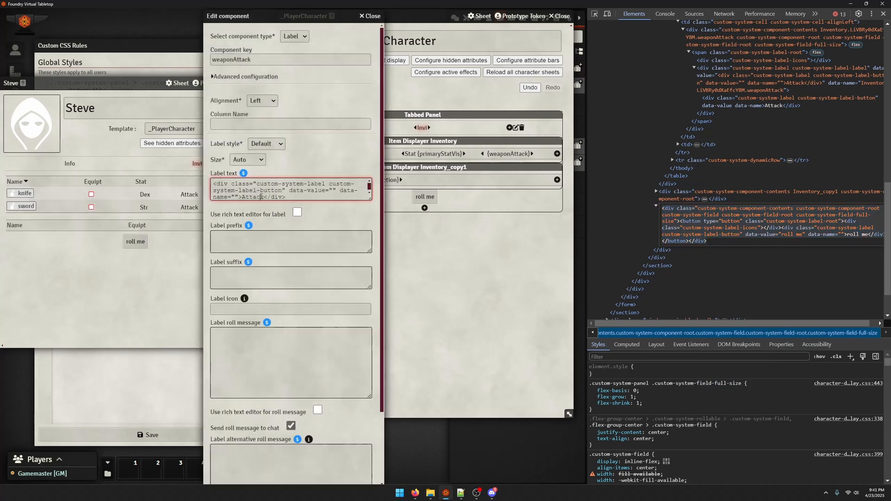
{"action": "key", "text": "ctrl+v"}
{"action": "left_click_drag", "start_coordinate": [242, 195], "coordinate": [265, 195]}
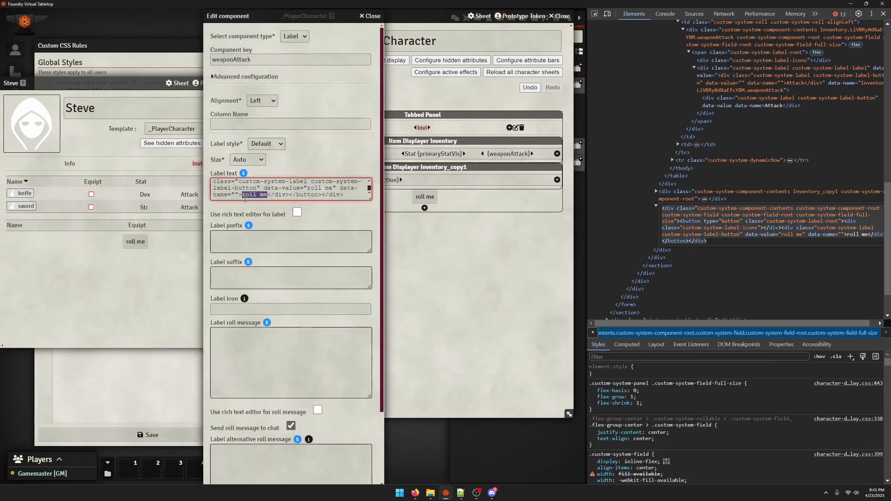
{"action": "type", "text": "Attack"}
{"action": "scroll", "coordinate": [348, 244], "scroll_direction": "down", "scroll_amount": 3}
{"action": "left_click", "coordinate": [235, 476]}
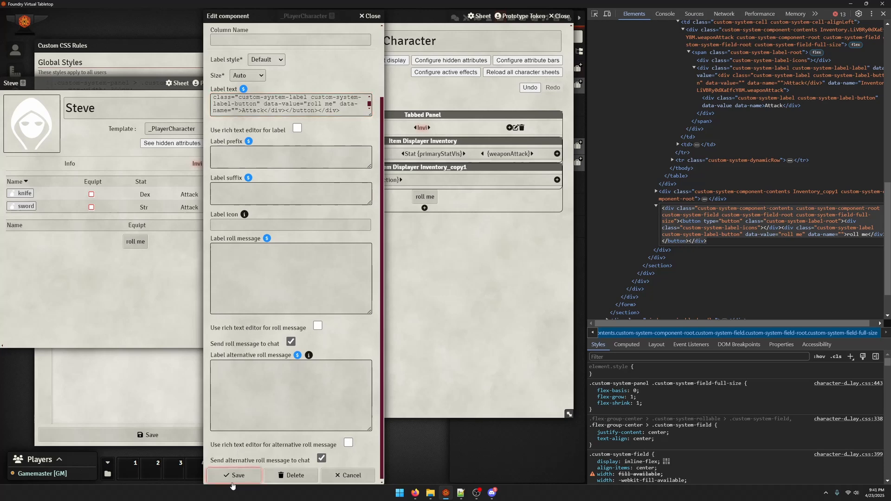
{"action": "left_click", "coordinate": [243, 129]}
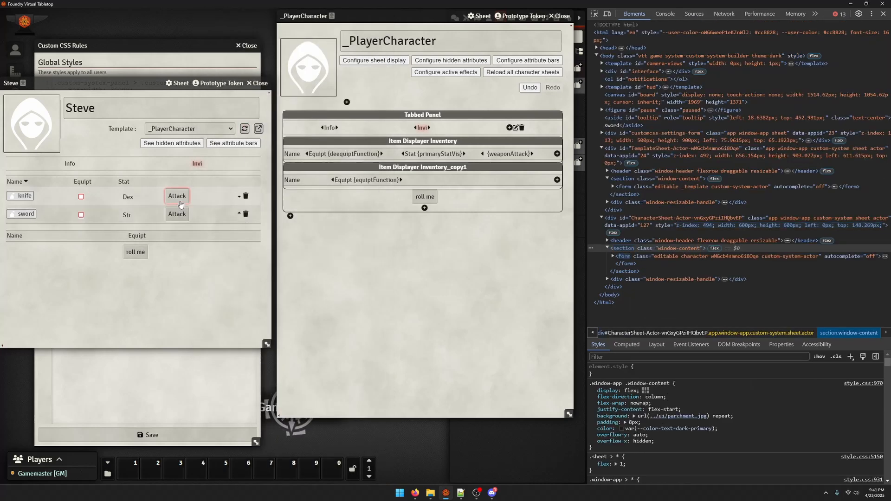
Close the developer tools, delete the "roll me" label from the _PlayerCharacter template, and reload Steve's sheet
{"action": "left_click", "coordinate": [883, 14]}
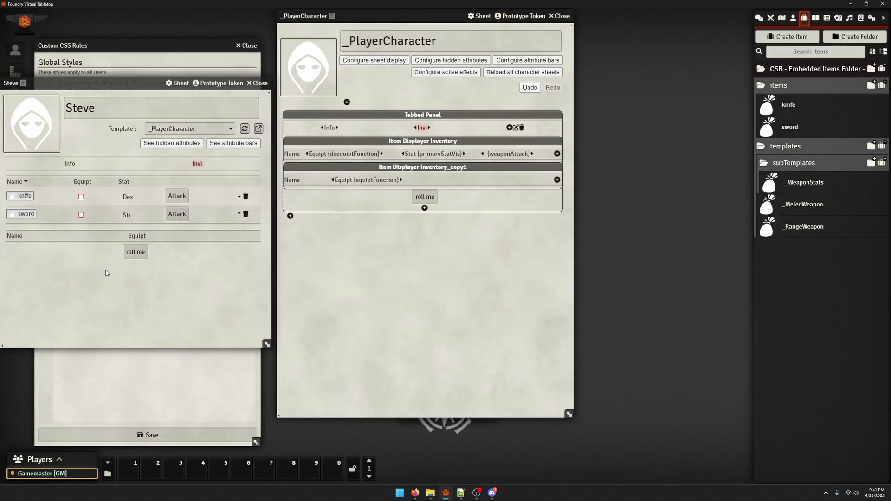
{"action": "left_click", "coordinate": [432, 195]}
{"action": "scroll", "coordinate": [443, 278], "scroll_direction": "down", "scroll_amount": 5}
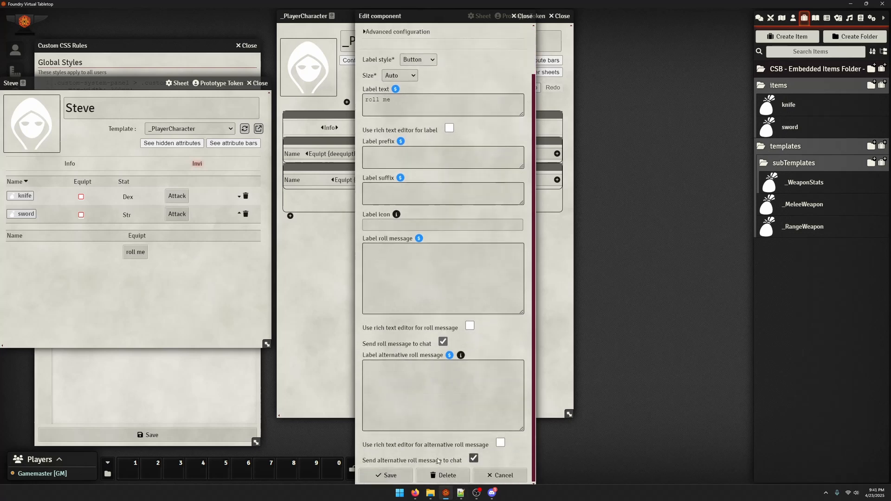
{"action": "left_click", "coordinate": [443, 475]}
{"action": "left_click", "coordinate": [384, 263]}
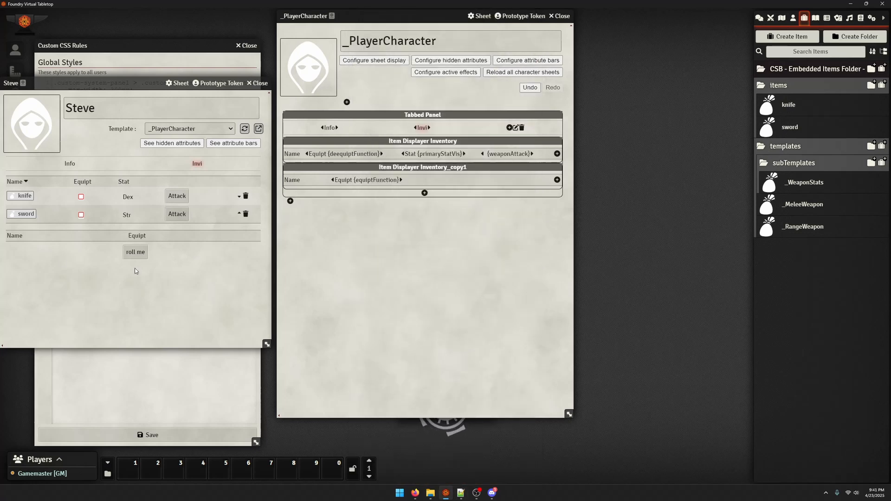
{"action": "left_click", "coordinate": [245, 128]}
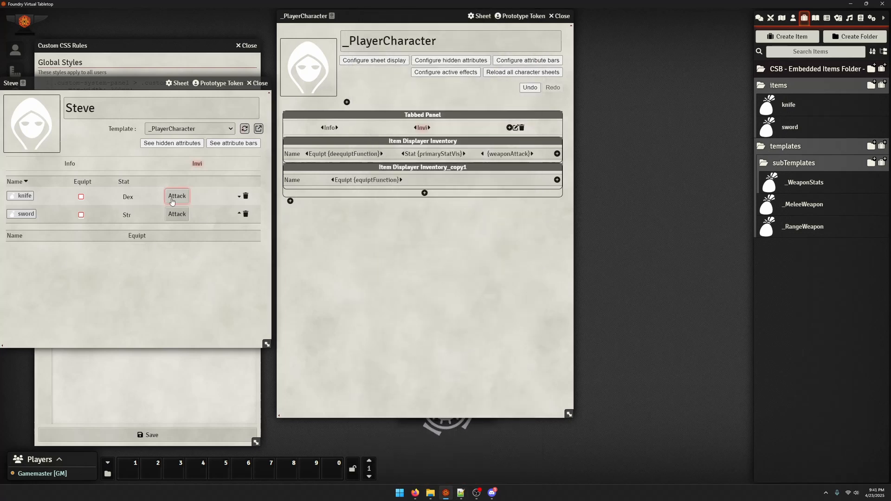
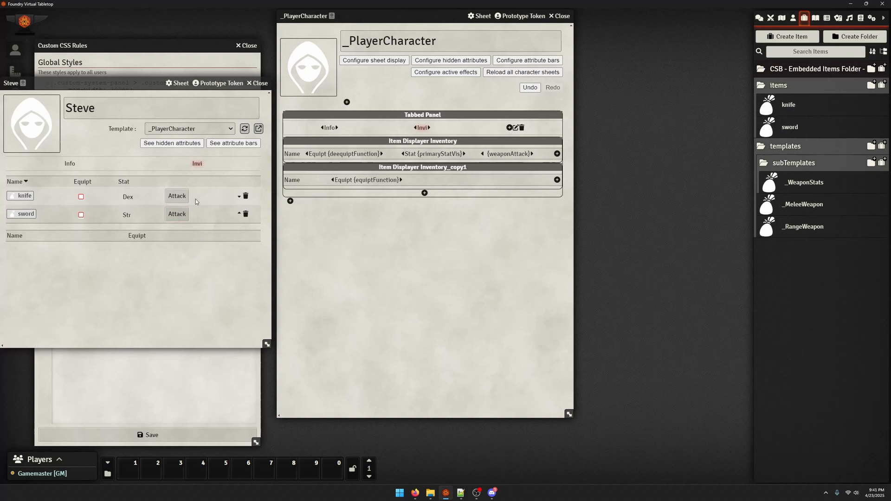
Set the weaponAttack label's roll message to ${item.baseDamage}$ and save the label
{"action": "left_click", "coordinate": [489, 157]}
{"action": "left_click_drag", "start_coordinate": [522, 199], "coordinate": [517, 366]}
{"action": "left_click_drag", "start_coordinate": [463, 13], "coordinate": [647, 35]}
{"action": "scroll", "coordinate": [622, 371], "scroll_direction": "down", "scroll_amount": 5}
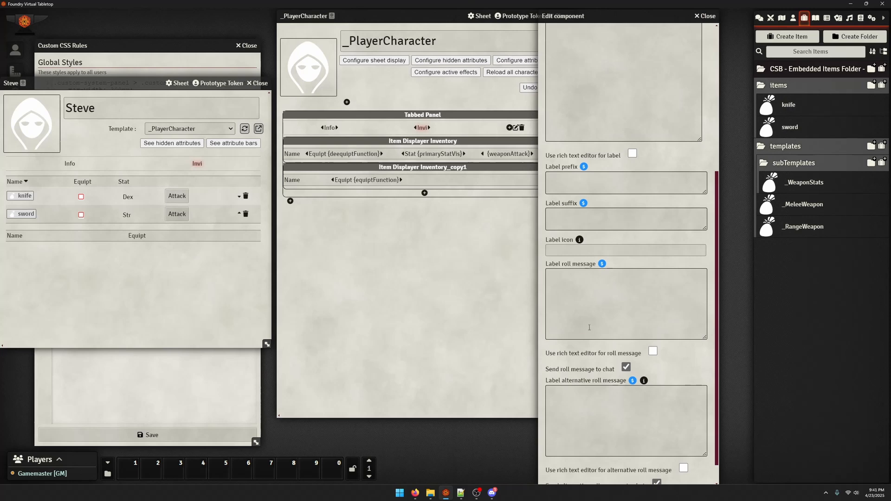
{"action": "left_click", "coordinate": [599, 302]}
{"action": "type", "text": "${"}
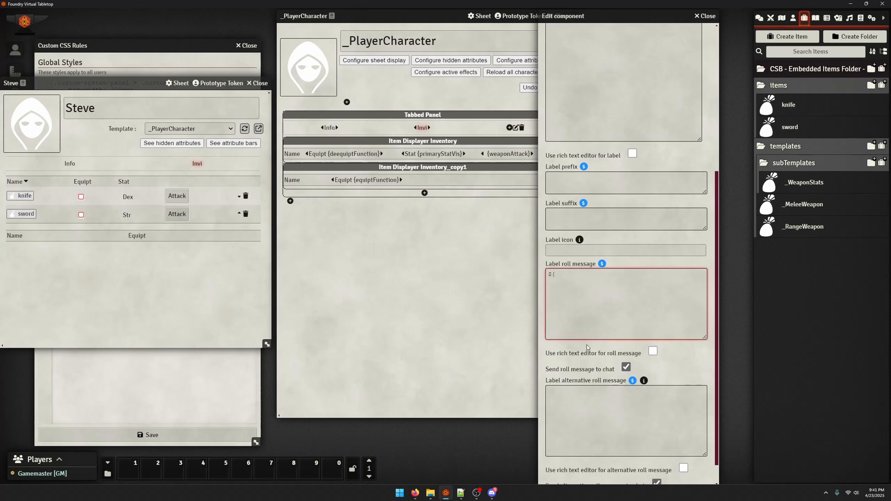
{"action": "type", "text": "item.baseDamage}$"}
{"action": "scroll", "coordinate": [596, 350], "scroll_direction": "down", "scroll_amount": 2}
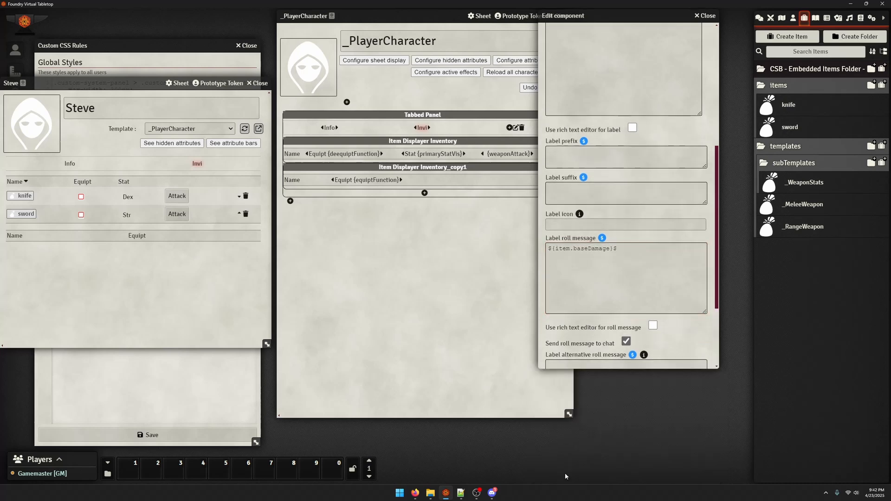
{"action": "left_click", "coordinate": [564, 473]}
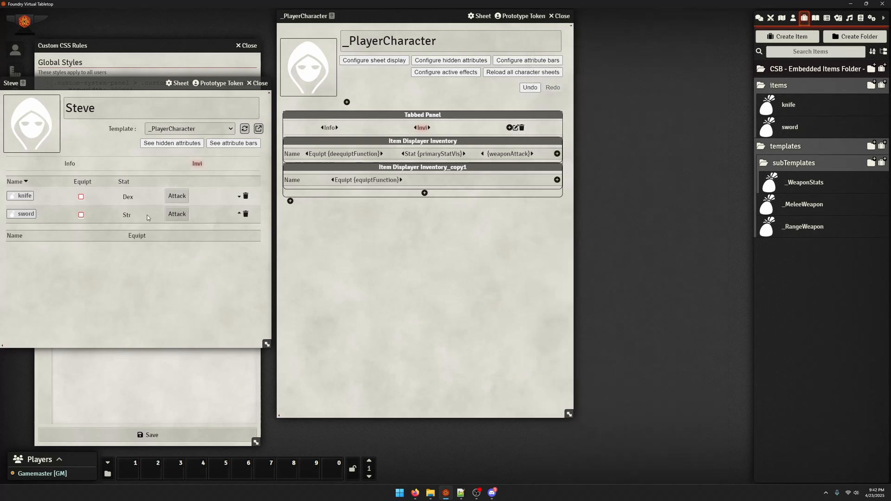
Copy the component key of the Damage number field in the _WeaponStats template
{"action": "left_click", "coordinate": [800, 187]}
{"action": "left_click", "coordinate": [721, 84]}
{"action": "left_click", "coordinate": [790, 186]}
{"action": "left_click", "coordinate": [489, 160]}
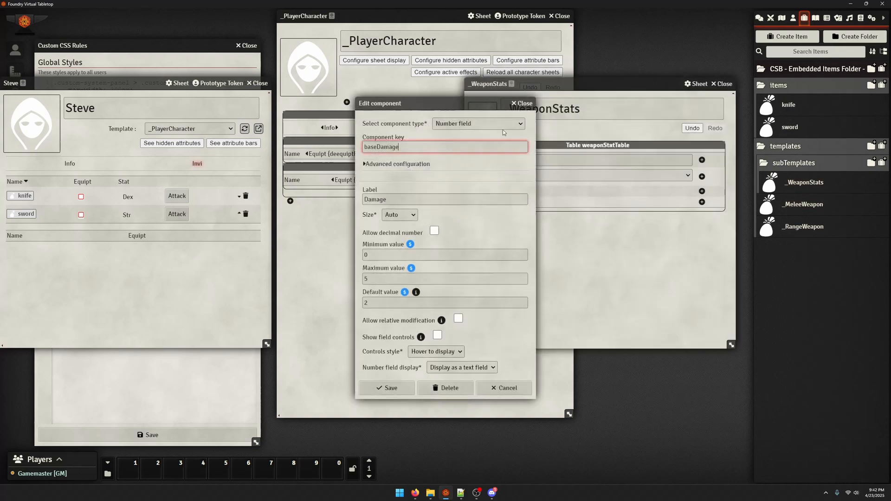
{"action": "key", "text": "ctrl+a"}
{"action": "key", "text": "ctrl+c"}
{"action": "left_click", "coordinate": [522, 104]}
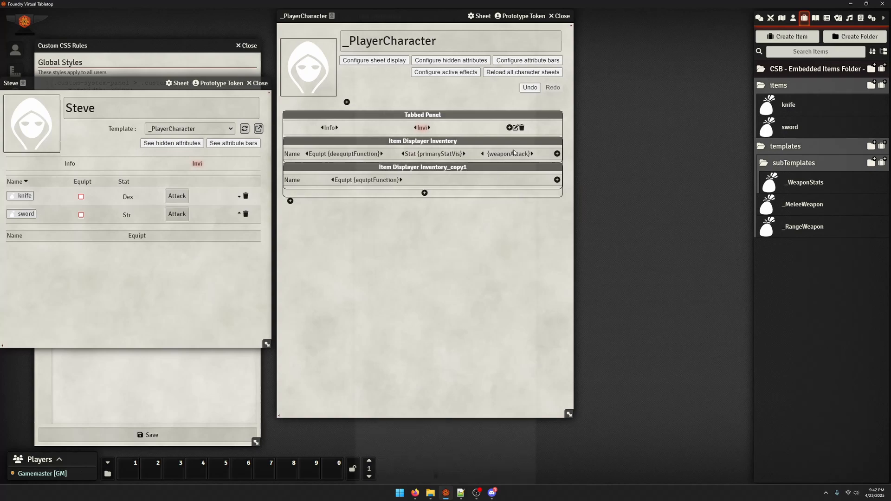
Paste the copied baseDamage key over the one in the weaponAttack label's roll message and save it
{"action": "left_click", "coordinate": [495, 176]}
{"action": "scroll", "coordinate": [443, 279], "scroll_direction": "down", "scroll_amount": 1}
{"action": "double_click", "coordinate": [404, 251]}
{"action": "key", "text": "ctrl+v"}
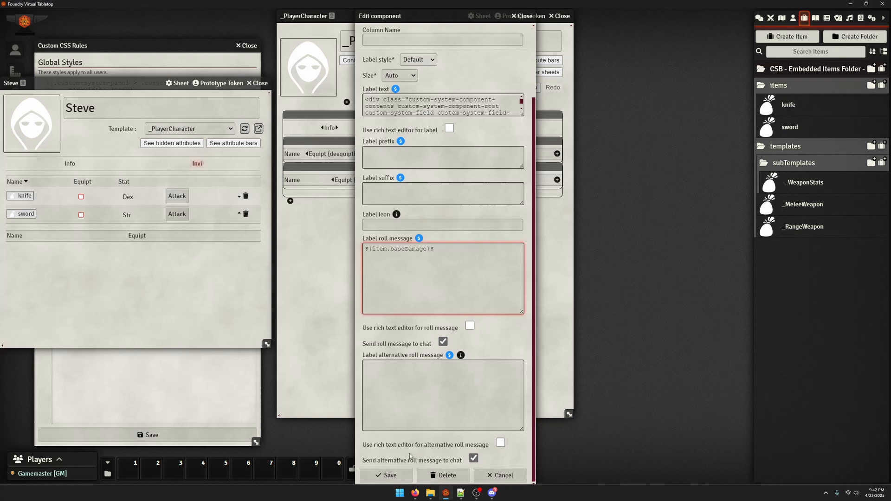
{"action": "left_click", "coordinate": [402, 475]}
Copy the Damage number field into the empty third row of the _MeleeWeapon template's weaponStatTable
{"action": "left_click", "coordinate": [804, 204]}
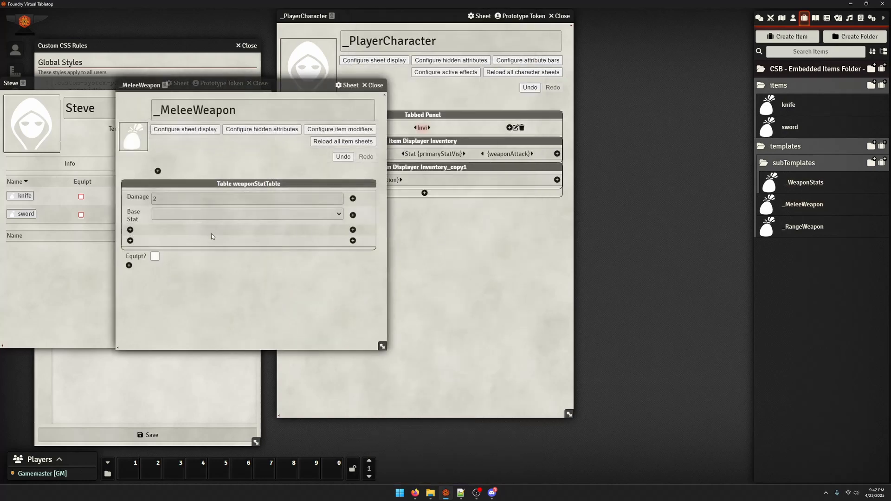
{"action": "left_click", "coordinate": [353, 230]}
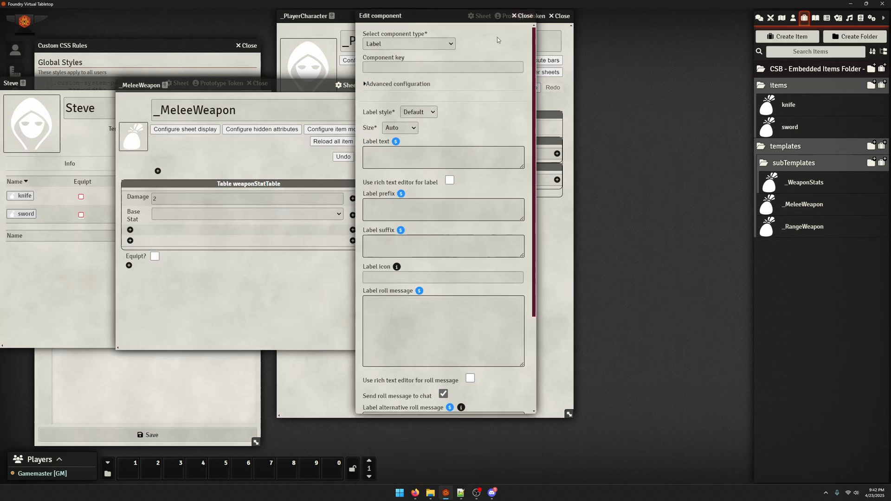
{"action": "key", "text": "Escape"}
{"action": "left_click_drag", "start_coordinate": [137, 198], "coordinate": [139, 232]}
Give the copied number field the key baseDiceQuant and the label Dice, and save it
{"action": "left_click", "coordinate": [148, 231]}
{"action": "left_click_drag", "start_coordinate": [418, 147], "coordinate": [375, 160]}
{"action": "type", "text": "Dice"}
{"action": "key", "text": "Tab"}
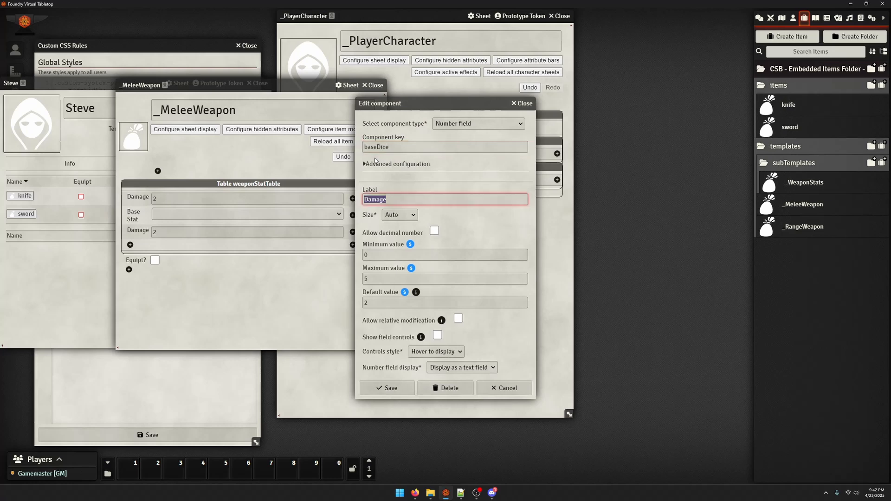
{"action": "type", "text": "Dice"}
{"action": "key", "text": "Tab"}
{"action": "key", "text": "Tab"}
{"action": "key", "text": "Tab"}
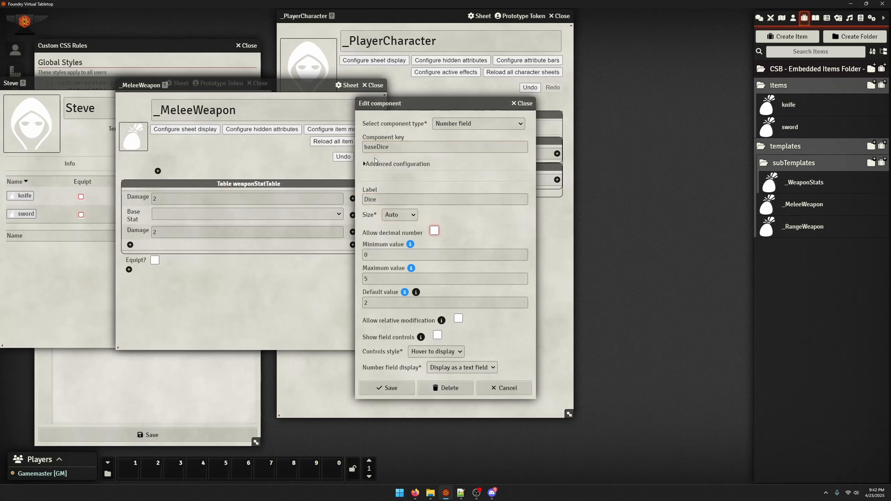
{"action": "left_click", "coordinate": [418, 303]}
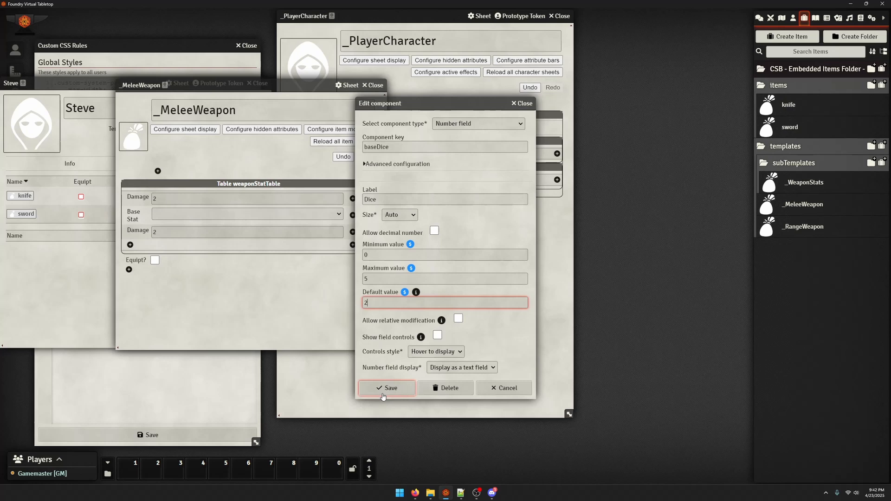
{"action": "left_click", "coordinate": [407, 147]}
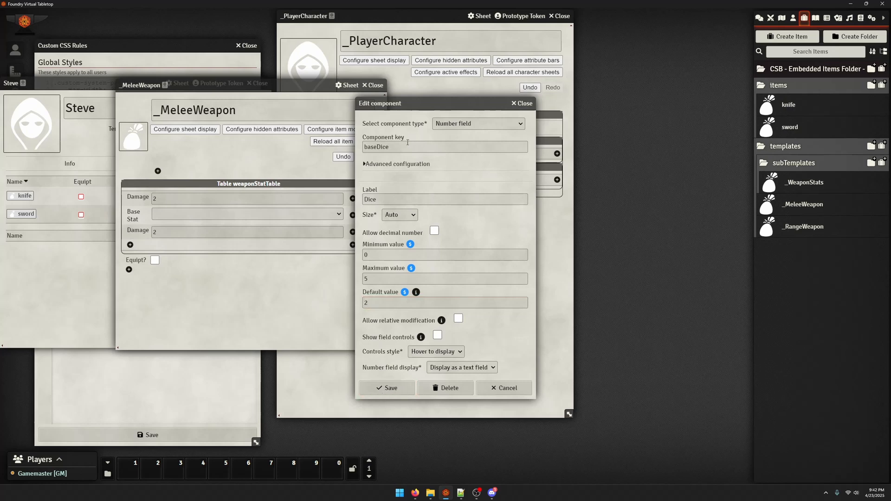
{"action": "type", "text": "Quant"}
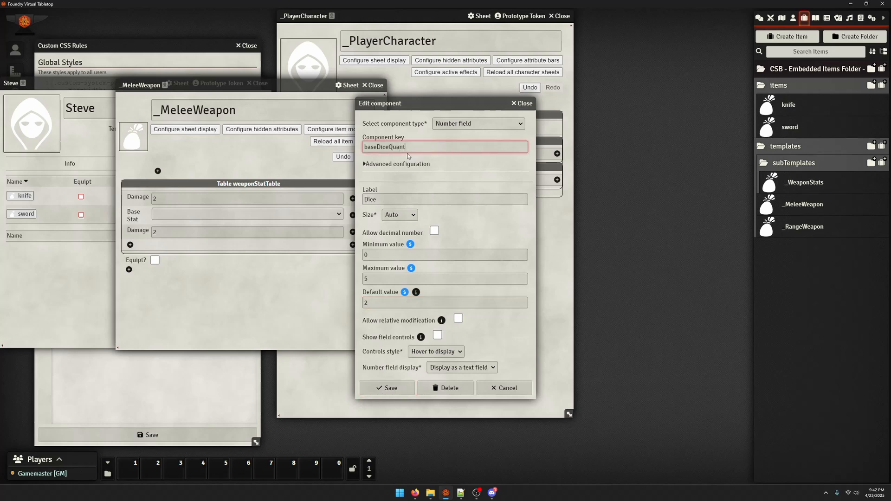
{"action": "left_click", "coordinate": [387, 388]}
Copy the Dice number field into a new column beside it in the same table row
{"action": "left_click", "coordinate": [352, 233]}
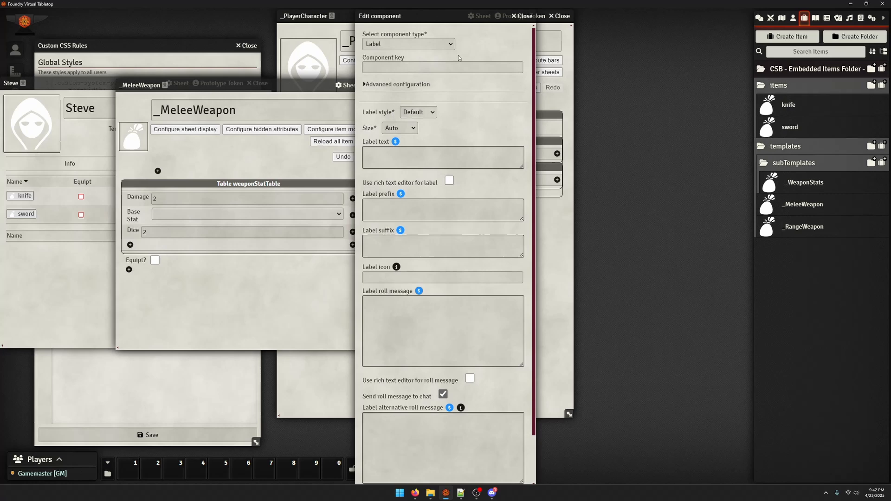
{"action": "left_click", "coordinate": [521, 17]}
{"action": "left_click_drag", "start_coordinate": [181, 232], "coordinate": [353, 233]}
Set the second dice field's component key to baseDiceFace and its label to d
{"action": "left_click", "coordinate": [335, 236]}
{"action": "left_click", "coordinate": [392, 147]}
{"action": "key", "text": "shift+End"}
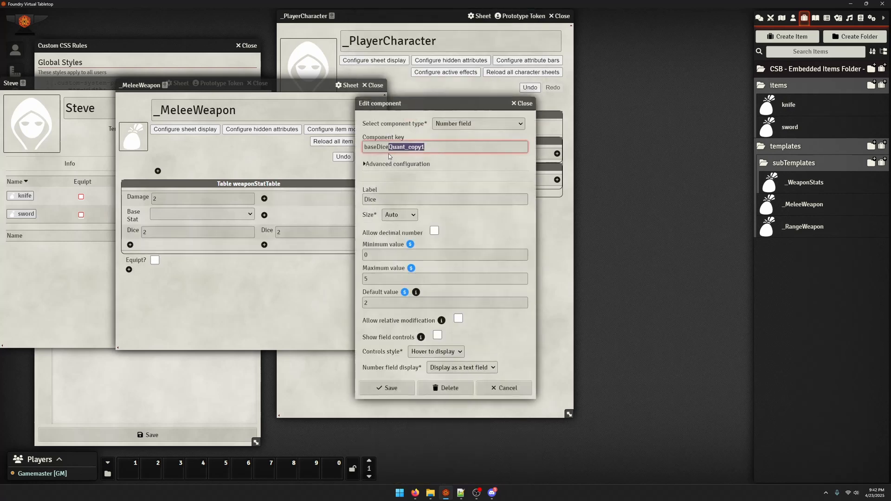
{"action": "type", "text": "Face"}
{"action": "key", "text": "Tab"}
{"action": "type", "text": "d"}
{"action": "key", "text": "Tab"}
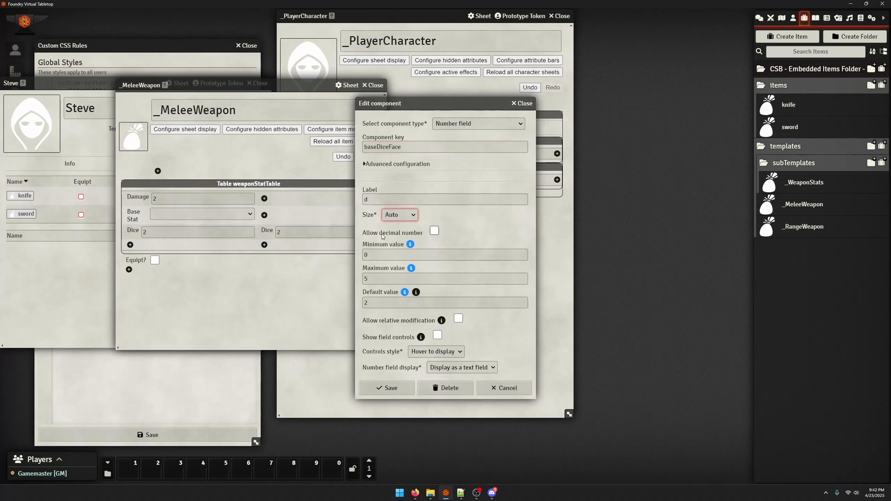
Set the d field's minimum value to 2, maximum to 100 and default to 4, and save it
{"action": "key", "text": "Tab"}
{"action": "key", "text": "Tab"}
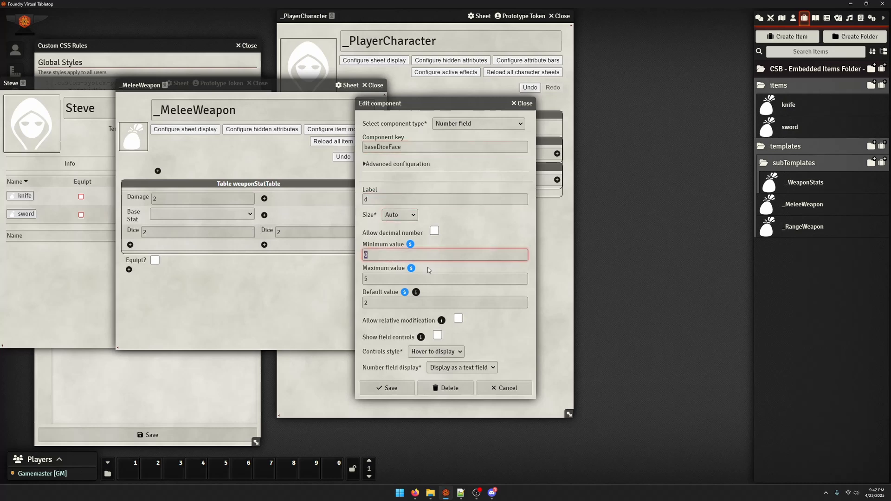
{"action": "type", "text": "2"}
{"action": "key", "text": "Tab"}
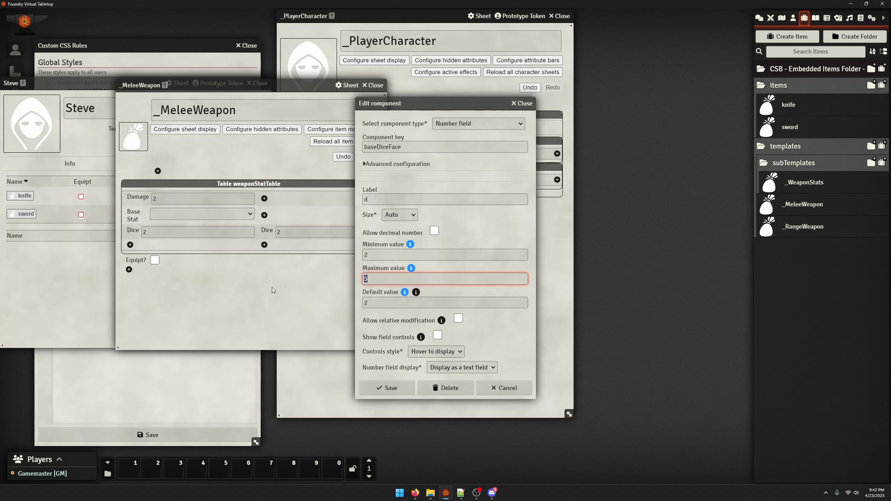
{"action": "type", "text": "100"}
{"action": "key", "text": "Tab"}
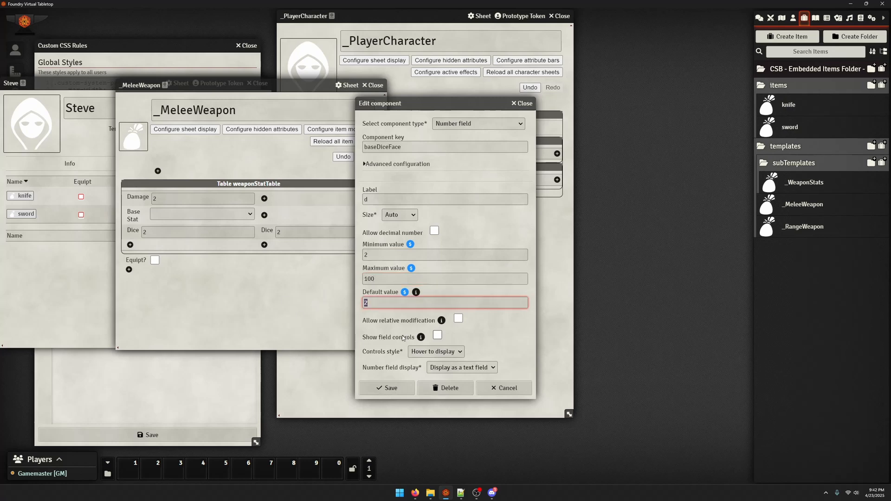
{"action": "key", "text": "BackSpace"}
{"action": "left_click", "coordinate": [387, 388]}
Reload all item sheets linked to the _MeleeWeapon template and close the template
{"action": "left_click", "coordinate": [343, 141]}
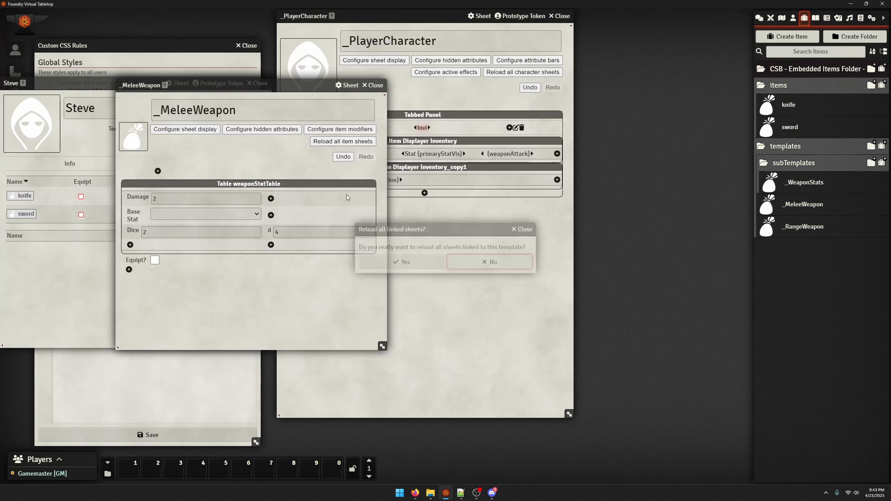
{"action": "left_click", "coordinate": [408, 260]}
{"action": "left_click", "coordinate": [373, 84]}
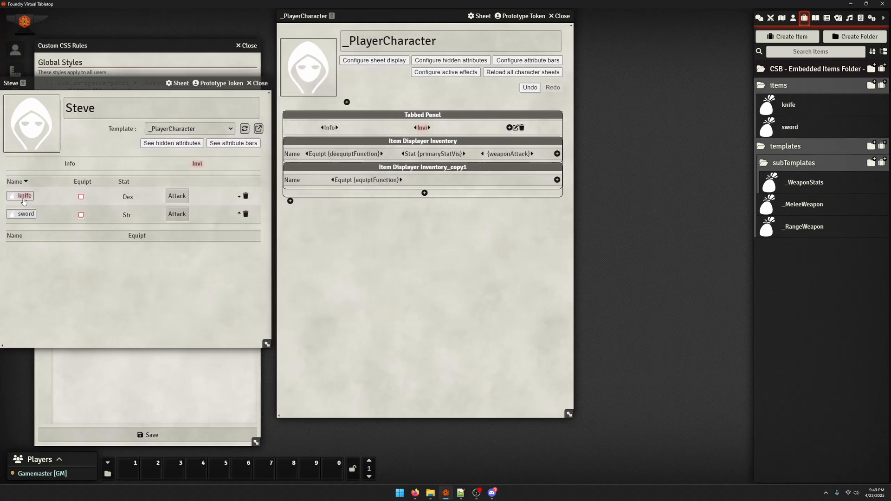
Check the dice fields on the item sheets of Steve's knife and sword
{"action": "left_click", "coordinate": [25, 196]}
{"action": "left_click", "coordinate": [567, 121]}
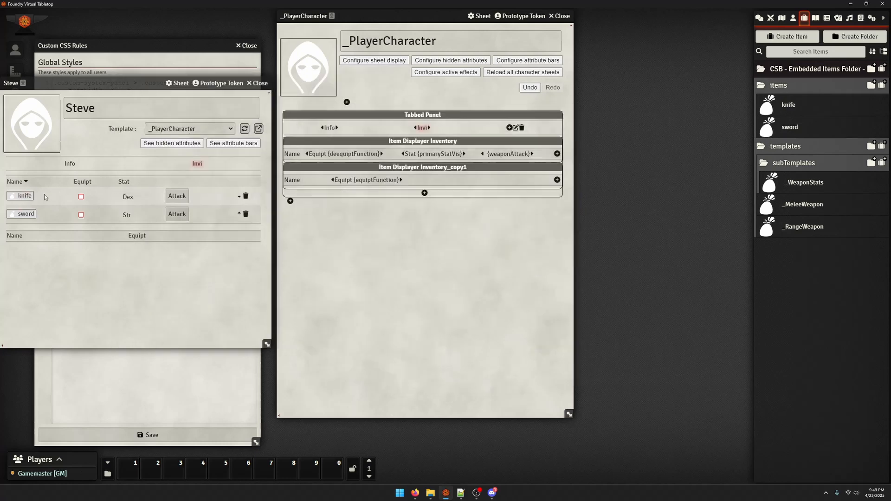
{"action": "left_click", "coordinate": [25, 213]}
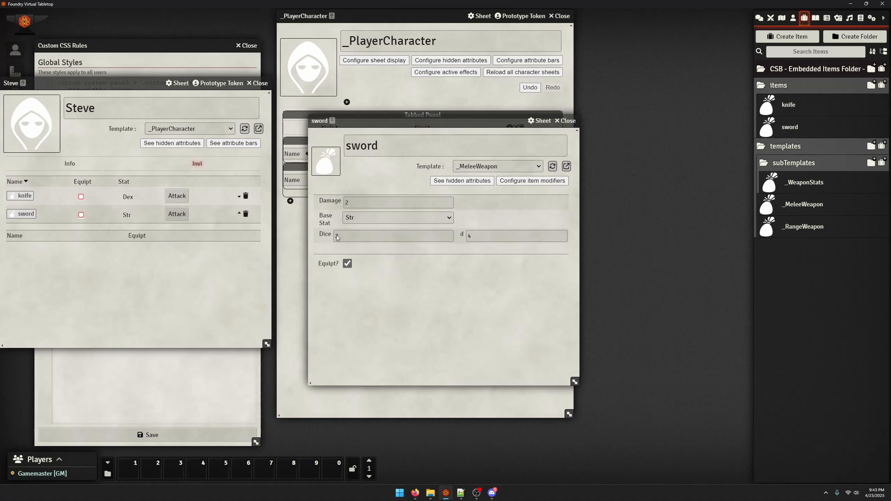
{"action": "left_click", "coordinate": [565, 122]}
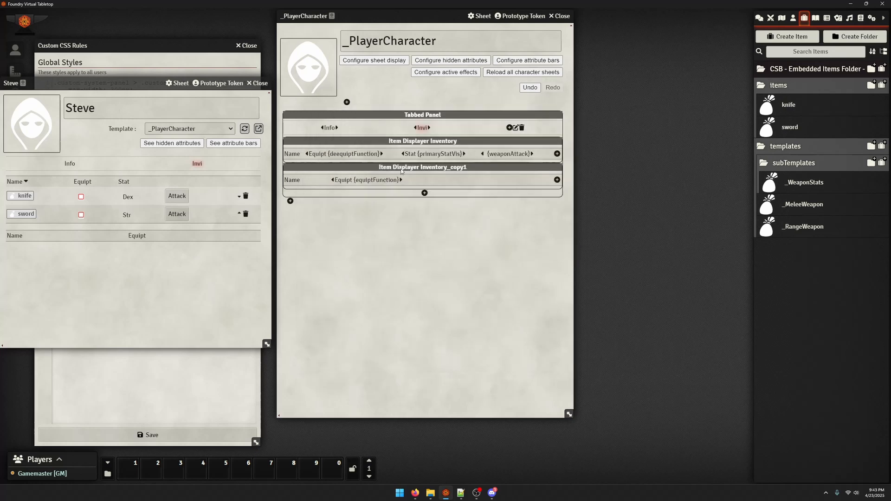
Insert the dice expression [:item.baseDice:d:item.baseQuant before item.baseDamage in the weaponAttack label's roll message
{"action": "left_click_drag", "start_coordinate": [391, 17], "coordinate": [416, 17]}
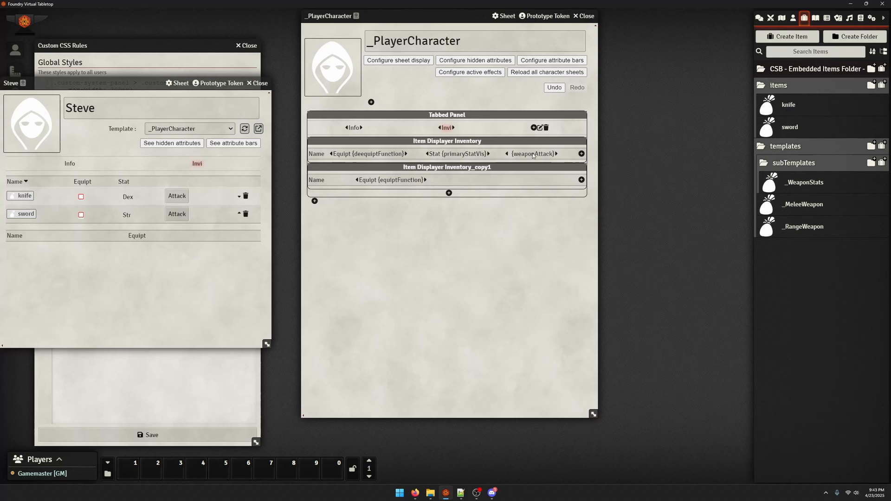
{"action": "left_click", "coordinate": [533, 155]}
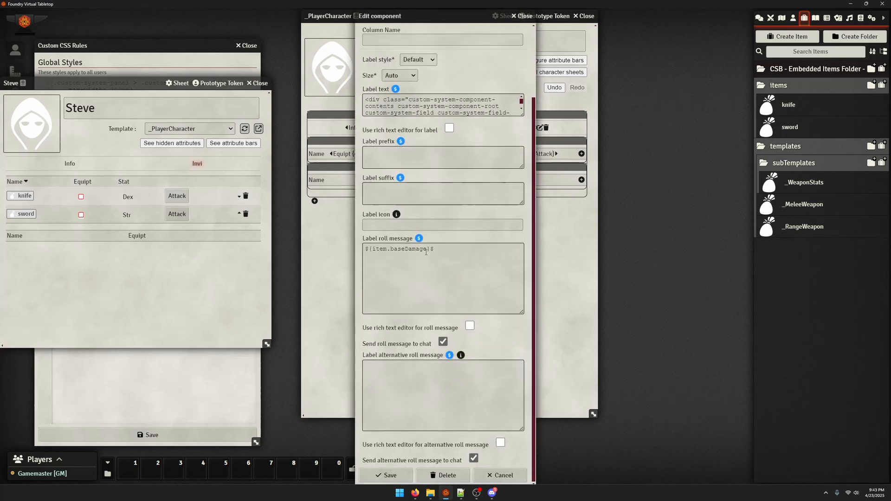
{"action": "double_click", "coordinate": [390, 259]}
{"action": "key", "text": "Left"}
{"action": "key", "text": "Return"}
{"action": "key", "text": "Return"}
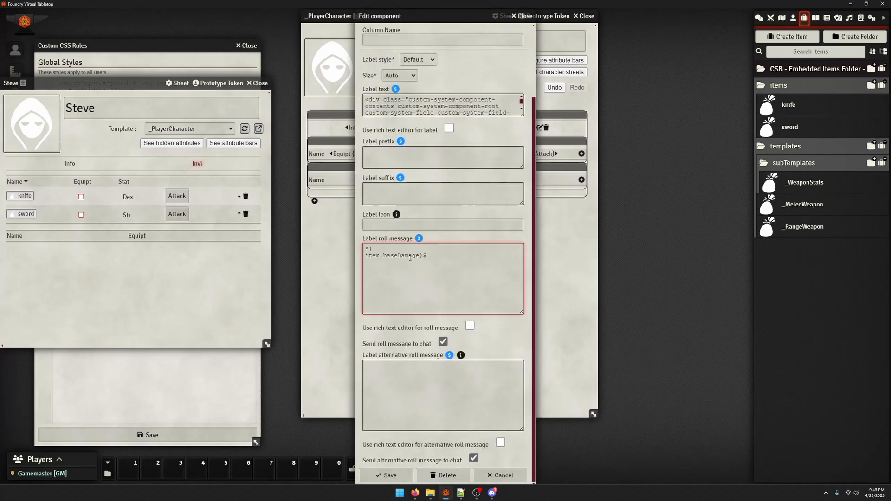
{"action": "left_click", "coordinate": [398, 249]}
{"action": "type", "text": "ite,"}
{"action": "type", "text": "m."}
{"action": "type", "text": "baseDice"}
{"action": "type", "text": "["}
{"action": "type", "text": ":"}
{"action": "type", "text": "d"}
{"action": "type", "text": ":item"}
{"action": "type", "text": ".baseQ"}
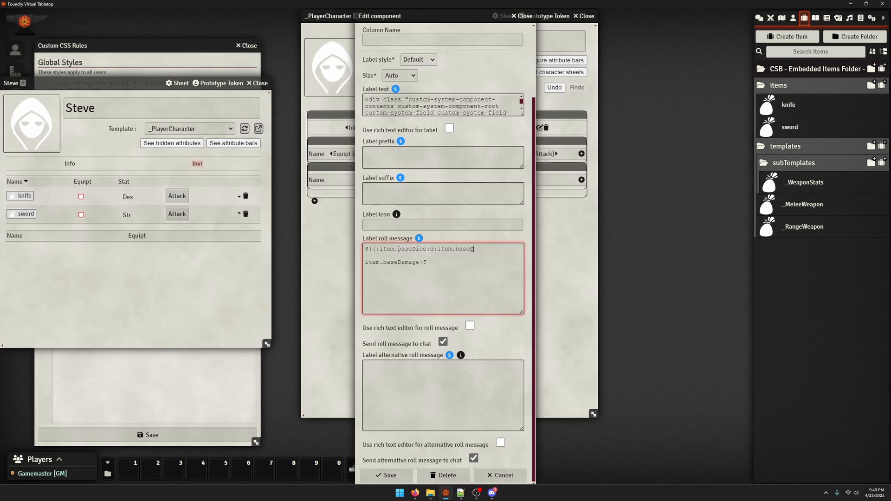
{"action": "type", "text": "uant:\"}$"}
Complete the roll message as ${[:item.baseDice:d:item.baseQuant:]+item.baseDamage}$ on one continuous expression and save the label
{"action": "key", "text": "Delete"}
{"action": "key", "text": "Delete"}
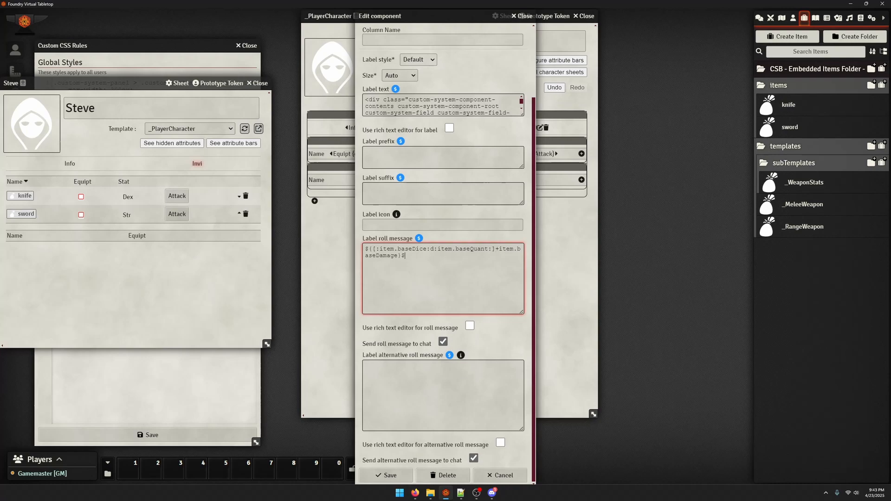
{"action": "left_click", "coordinate": [383, 477]}
Copy the component key of the d field in the _MeleeWeapon template and close the template
{"action": "left_click", "coordinate": [25, 196]}
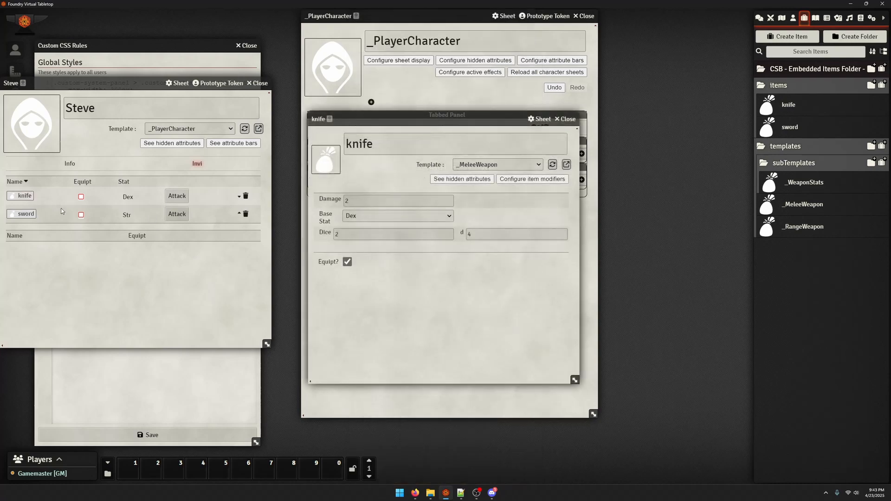
{"action": "left_click", "coordinate": [565, 119]}
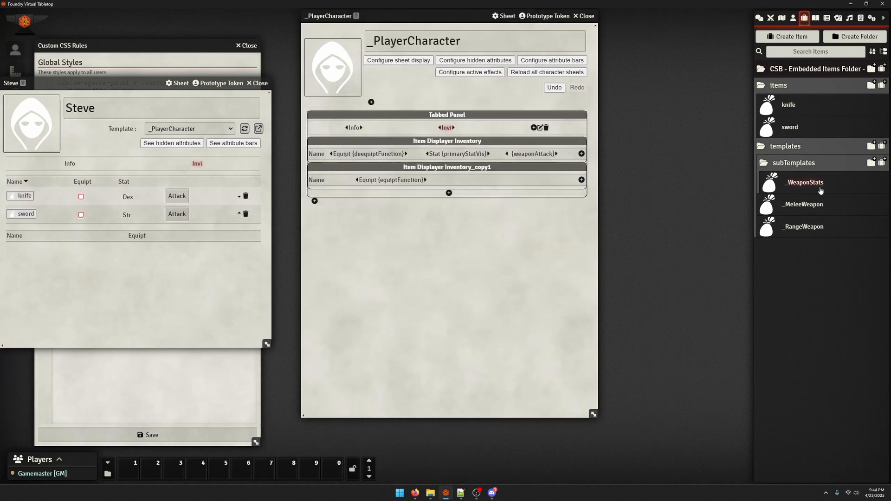
{"action": "left_click", "coordinate": [804, 204]}
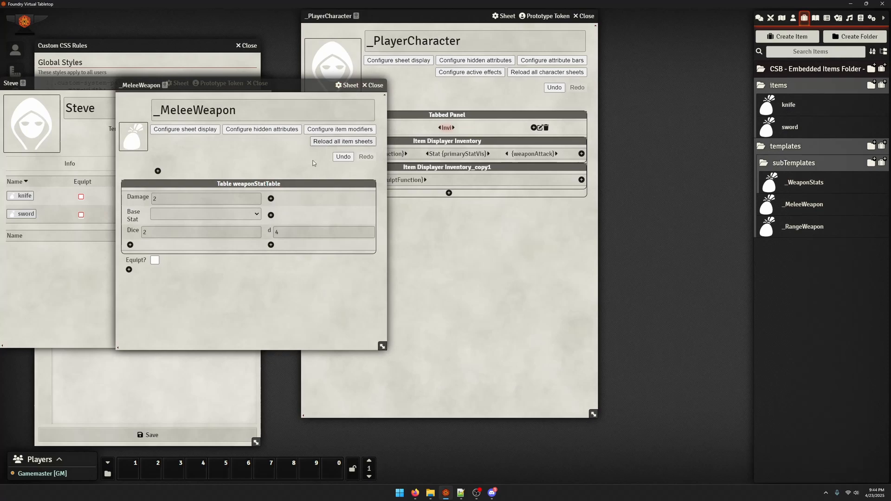
{"action": "left_click", "coordinate": [270, 234]}
{"action": "left_click", "coordinate": [419, 147]}
{"action": "key", "text": "ctrl+a"}
{"action": "key", "text": "ctrl+c"}
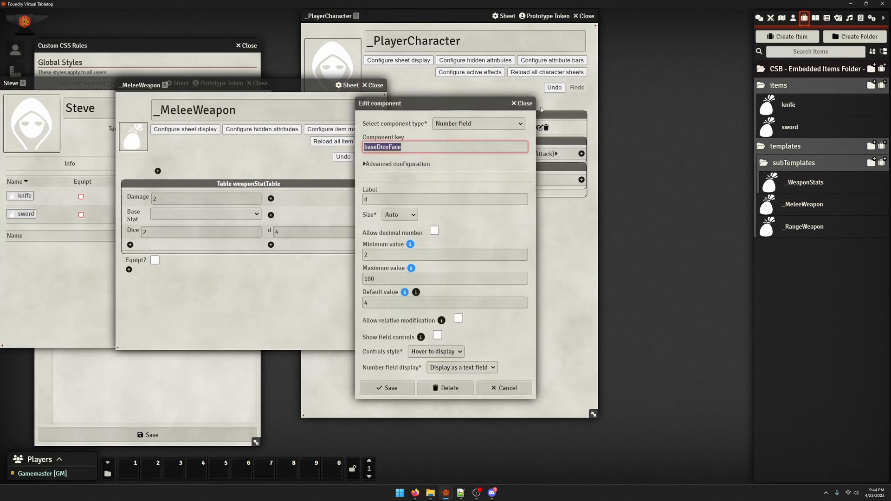
{"action": "left_click", "coordinate": [524, 104]}
{"action": "left_click", "coordinate": [373, 86]}
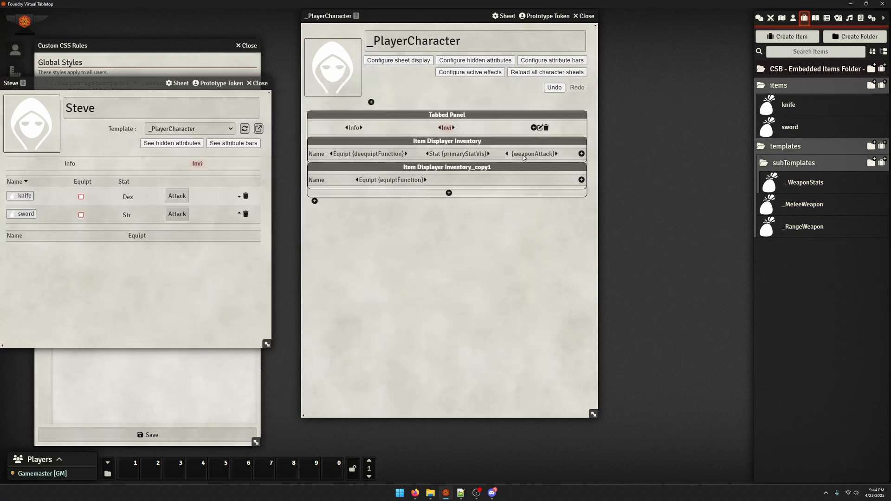
{"action": "left_click", "coordinate": [523, 157]}
{"action": "scroll", "coordinate": [443, 232], "scroll_direction": "down", "scroll_amount": 3}
{"action": "double_click", "coordinate": [457, 288]}
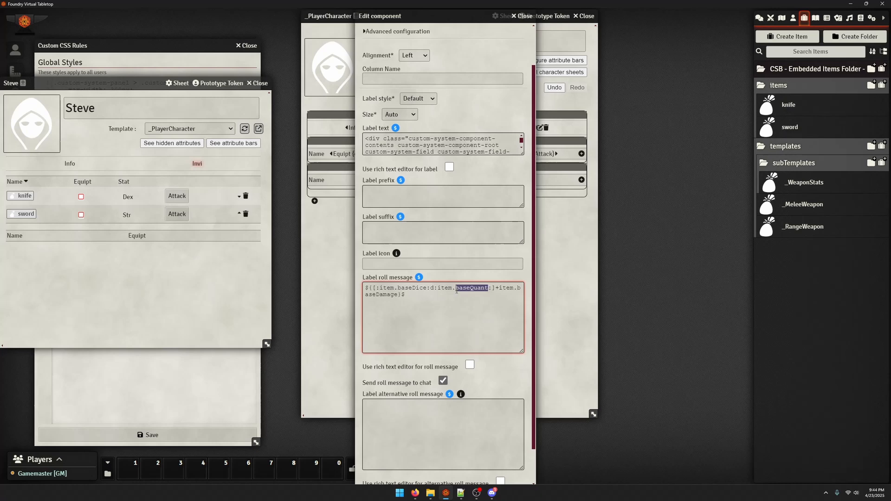
{"action": "key", "text": "ctrl+v"}
{"action": "left_click_drag", "start_coordinate": [392, 291], "coordinate": [419, 290]}
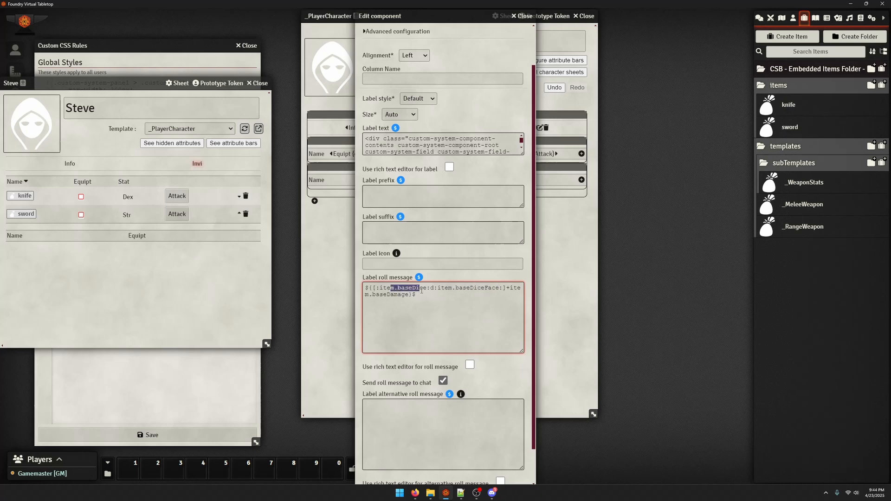
Check the component key of the Dice field in the _MeleeWeapon template and close the template
{"action": "left_click", "coordinate": [796, 204]}
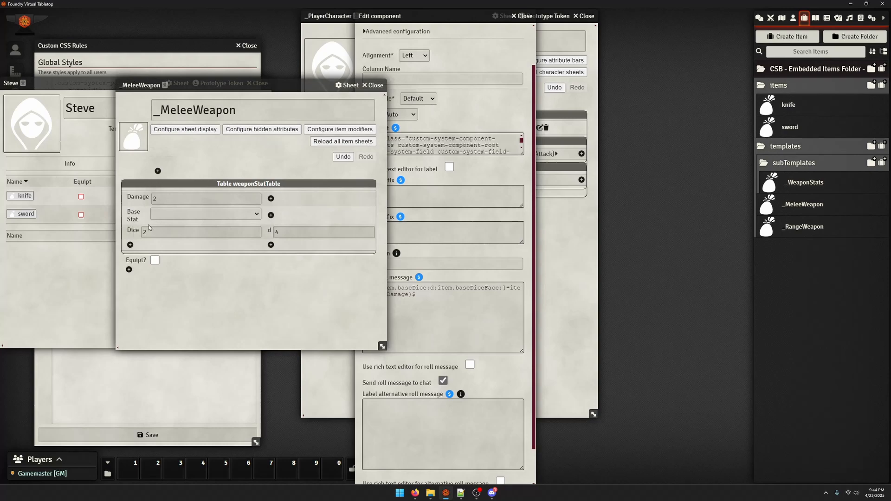
{"action": "left_click", "coordinate": [130, 231]}
{"action": "left_click", "coordinate": [420, 147]}
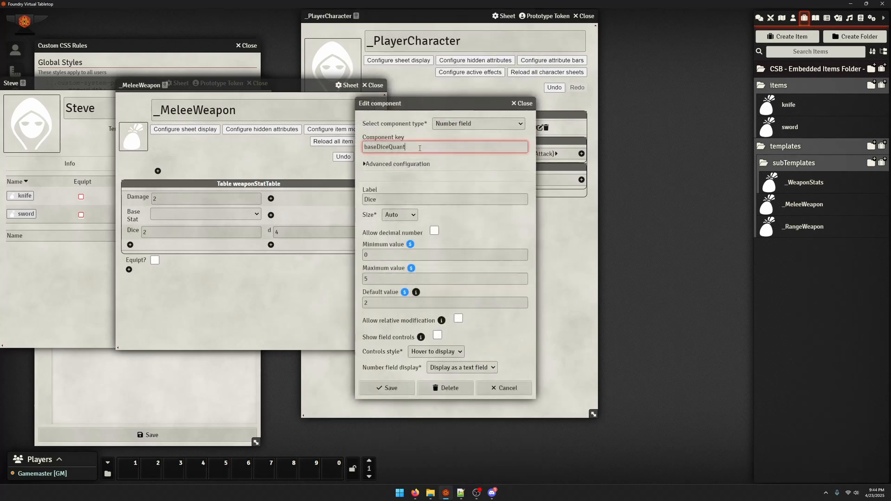
{"action": "left_click", "coordinate": [523, 103]}
{"action": "left_click", "coordinate": [372, 85]}
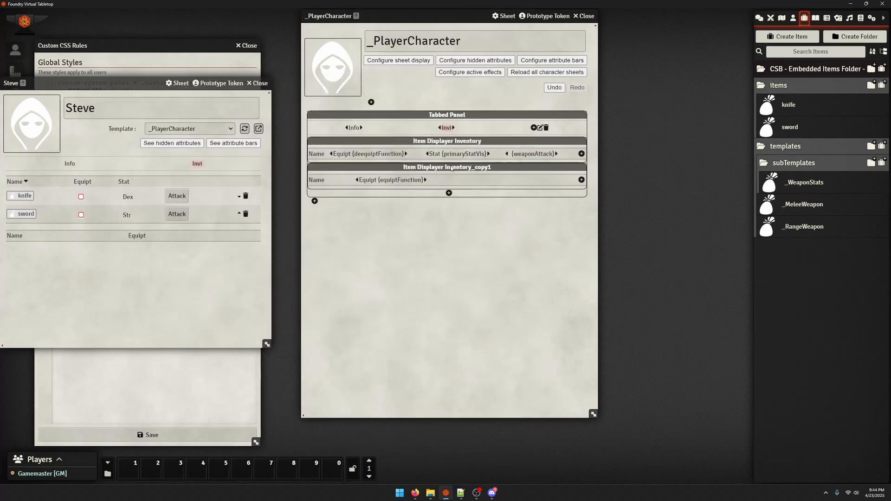
Change the weaponAttack label's roll message to ${[:item.baseDiceQuant:d:item.baseDiceFace:]+item.baseDamage}$ and save the label
{"action": "left_click", "coordinate": [533, 153]}
{"action": "scroll", "coordinate": [460, 279], "scroll_direction": "down", "scroll_amount": 5}
{"action": "left_click", "coordinate": [460, 293]}
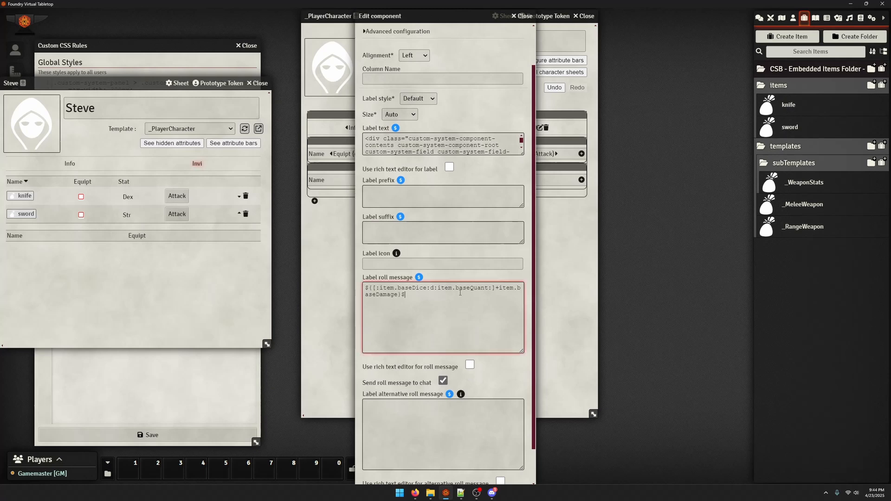
{"action": "double_click", "coordinate": [459, 289]}
{"action": "type", "text": "baseDiceFace"}
{"action": "double_click", "coordinate": [409, 288]}
{"action": "key", "text": "ctrl+v"}
{"action": "key", "text": "BackSpace"}
{"action": "key", "text": "BackSpace"}
{"action": "key", "text": "BackSpace"}
{"action": "key", "text": "BackSpace"}
{"action": "type", "text": "Quant"}
{"action": "scroll", "coordinate": [432, 325], "scroll_direction": "down", "scroll_amount": 2}
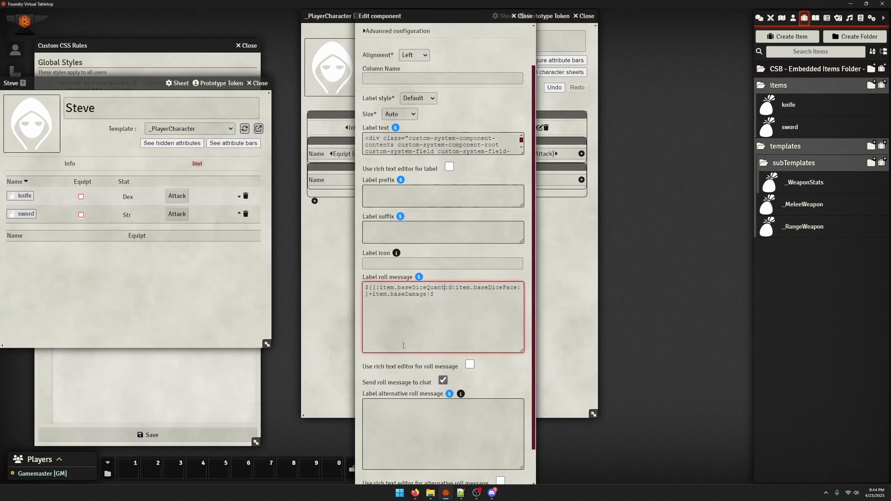
{"action": "left_click", "coordinate": [394, 473]}
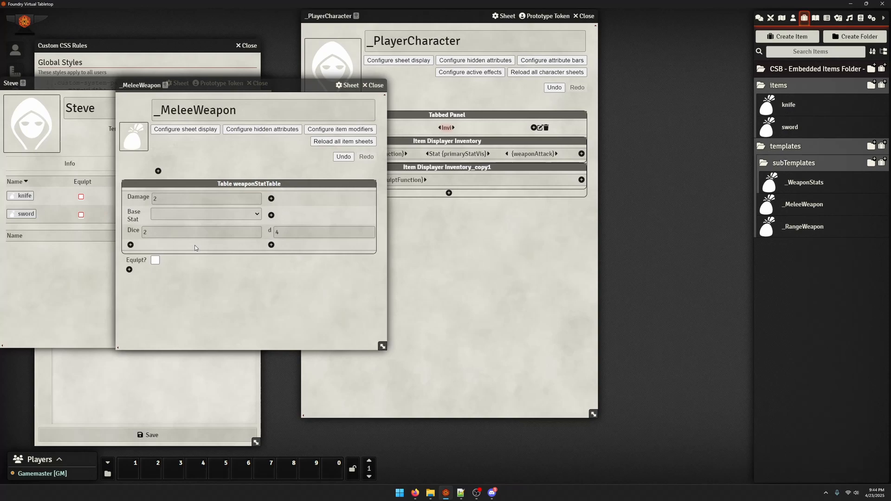
Compare the Dice field's component key in the _MeleeWeapon template with the key used in the roll message, then close the template
{"action": "left_click", "coordinate": [131, 233]}
{"action": "double_click", "coordinate": [427, 144]}
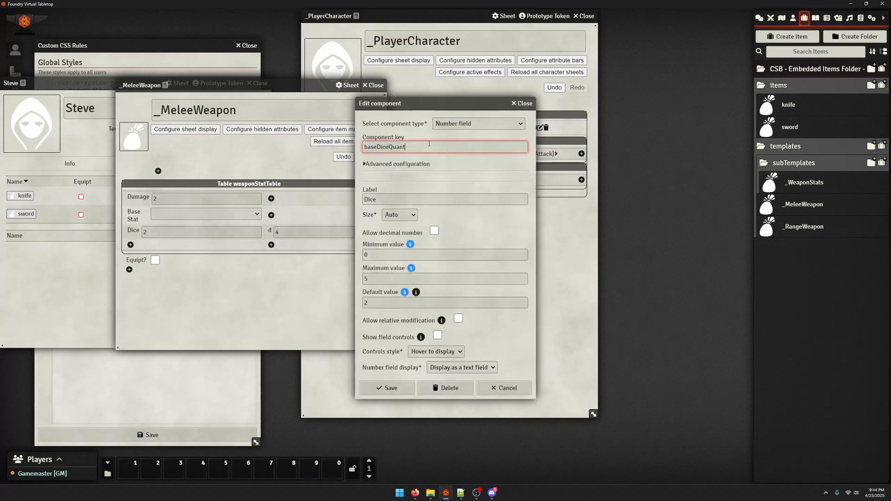
{"action": "left_click", "coordinate": [521, 102]}
{"action": "left_click", "coordinate": [375, 85]}
{"action": "left_click", "coordinate": [400, 180]}
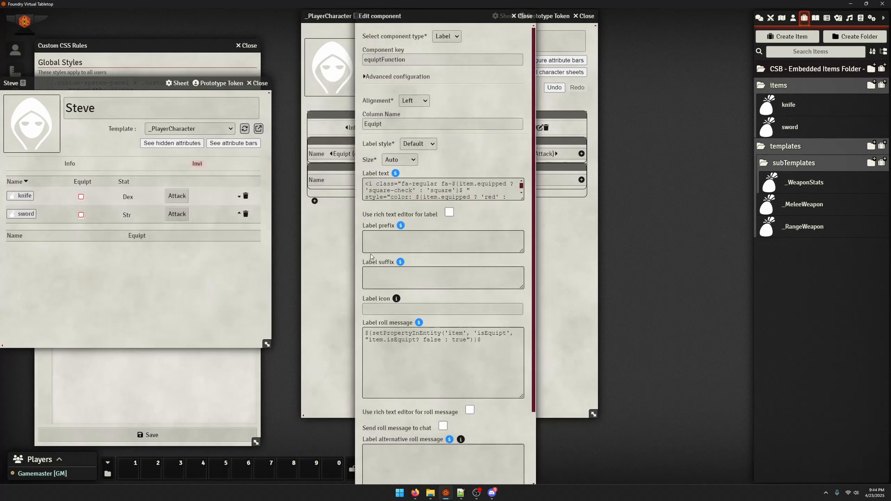
{"action": "left_click", "coordinate": [394, 333]}
{"action": "scroll", "coordinate": [440, 334], "scroll_direction": "down", "scroll_amount": 3}
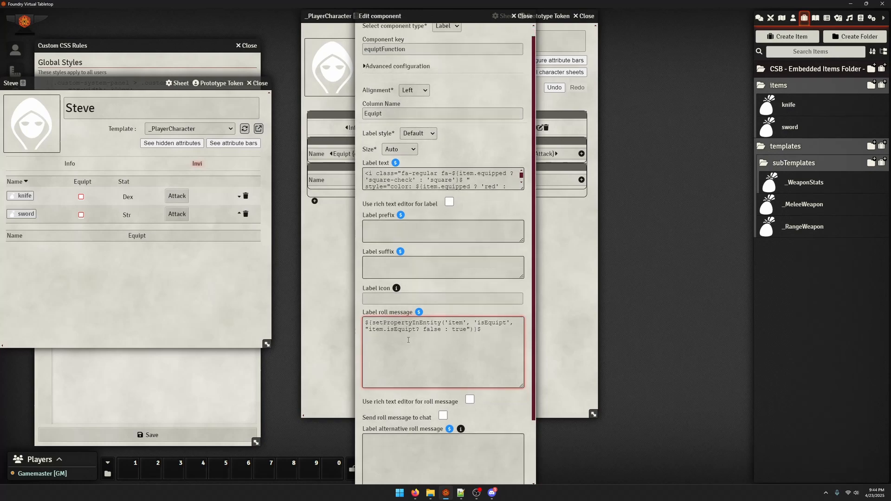
{"action": "left_click", "coordinate": [522, 16]}
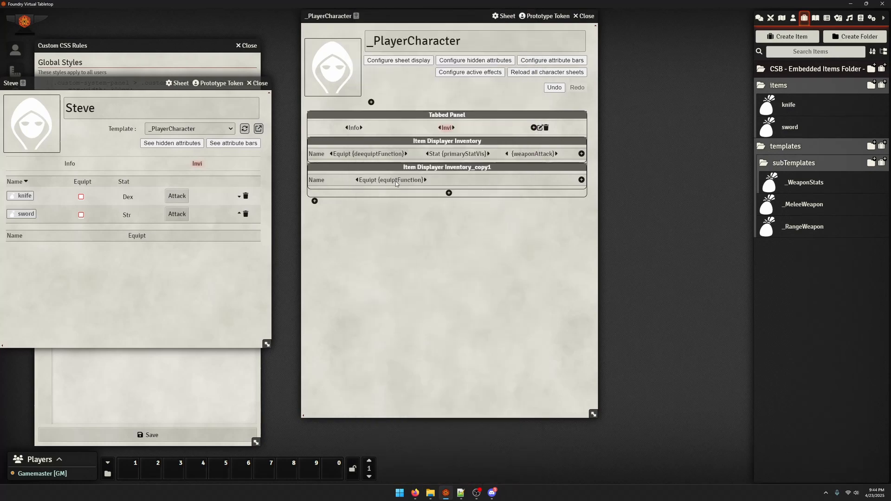
Verify the baseDiceQuant and baseDiceFace keys in the weaponAttack label's roll message and save the label again
{"action": "left_click", "coordinate": [533, 154]}
{"action": "scroll", "coordinate": [406, 322], "scroll_direction": "down", "scroll_amount": 3}
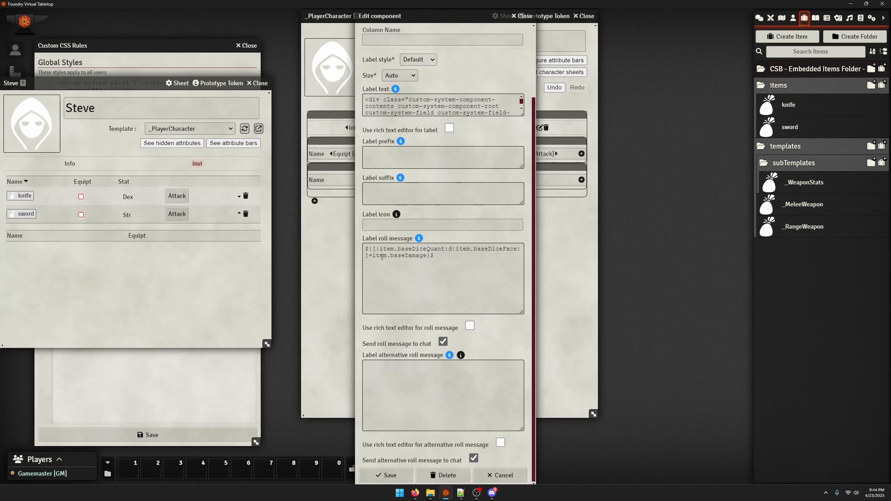
{"action": "double_click", "coordinate": [501, 249]}
{"action": "double_click", "coordinate": [438, 250]}
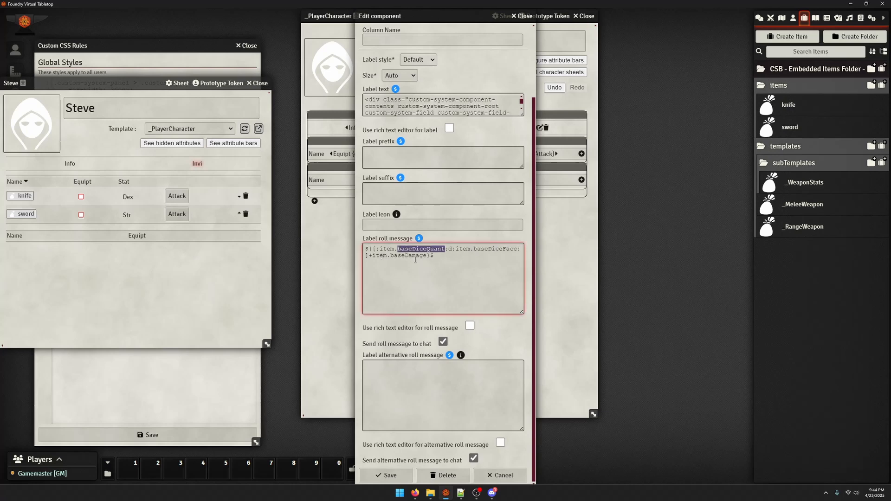
{"action": "left_click", "coordinate": [444, 250]}
{"action": "left_click", "coordinate": [387, 475]}
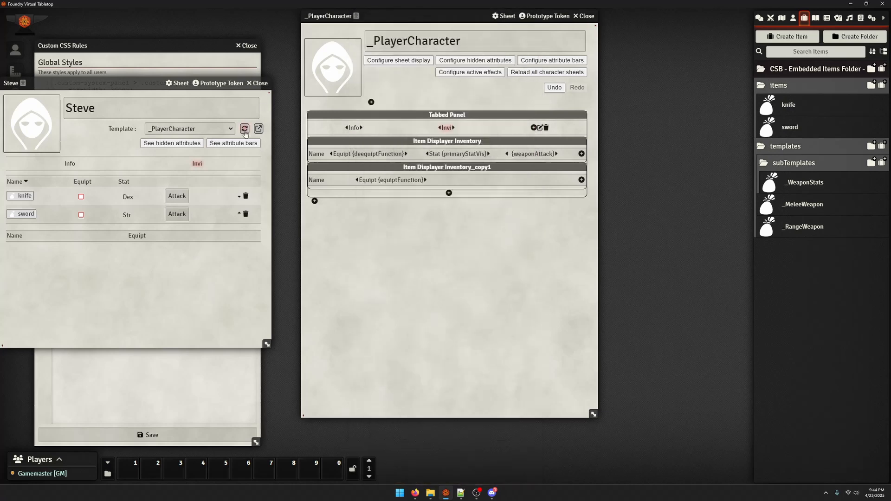
Roll the attacks of Steve's knife and sword and examine the dice breakdowns in the chat log
{"action": "left_click", "coordinate": [759, 17]}
{"action": "left_click", "coordinate": [177, 195]}
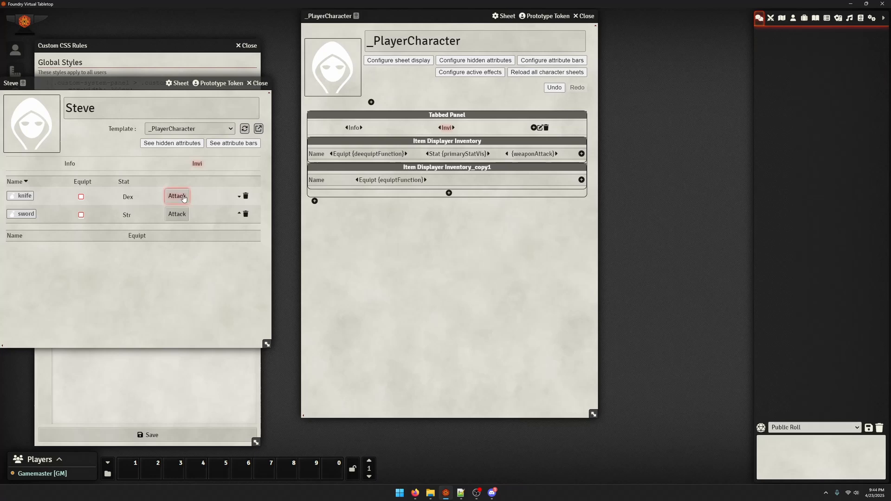
{"action": "left_click", "coordinate": [766, 46]}
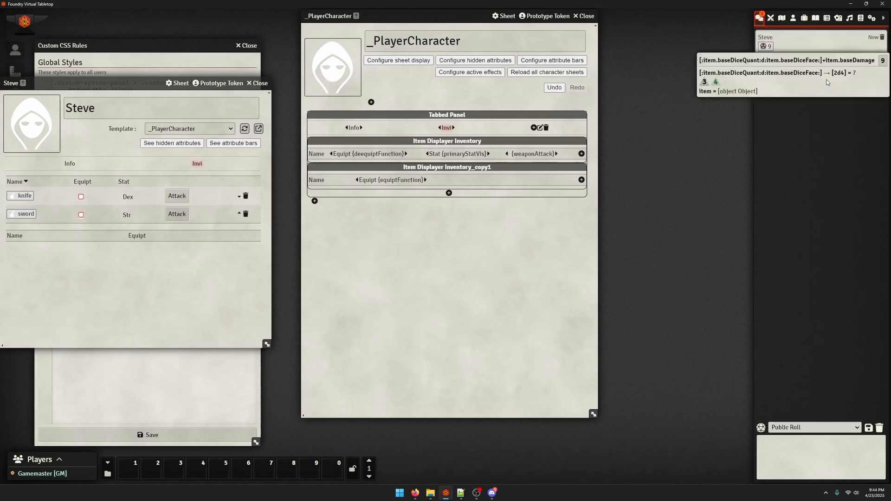
{"action": "left_click", "coordinate": [851, 78]}
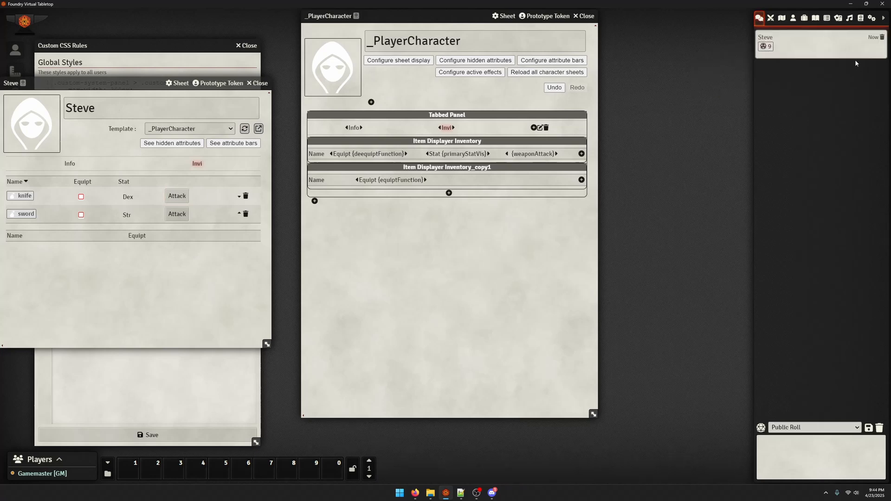
{"action": "left_click", "coordinate": [760, 50]}
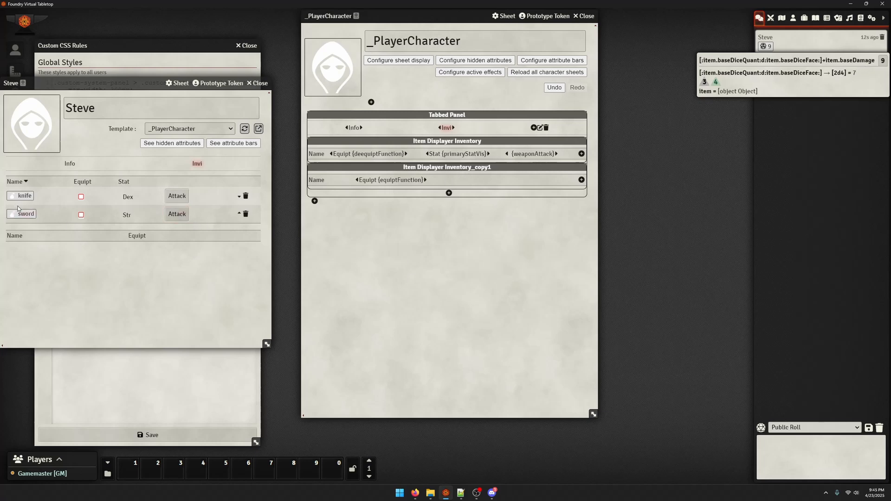
{"action": "left_click", "coordinate": [176, 220]}
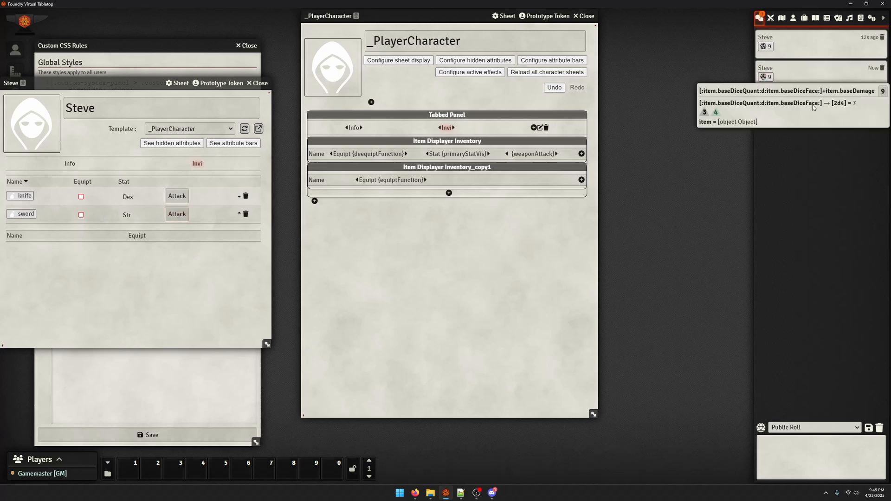
Check the damage and dice fields on the item sheet of Steve's sword and close it
{"action": "left_click", "coordinate": [26, 214]}
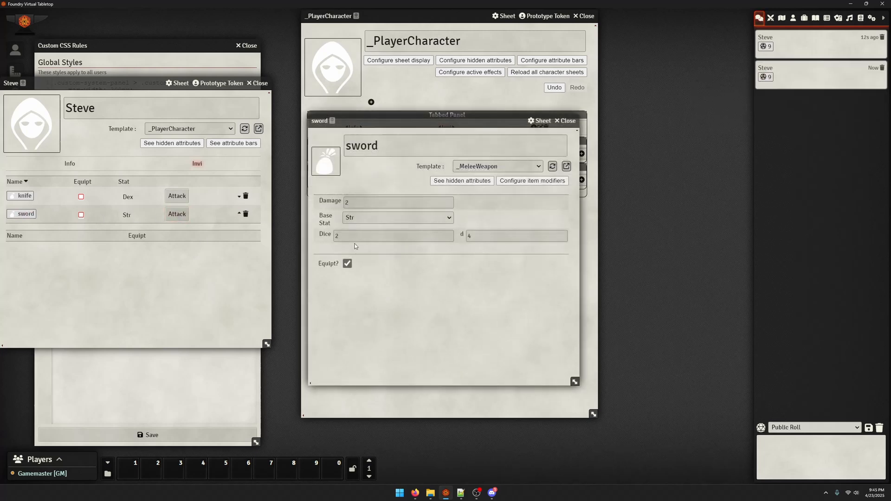
{"action": "left_click", "coordinate": [359, 199]}
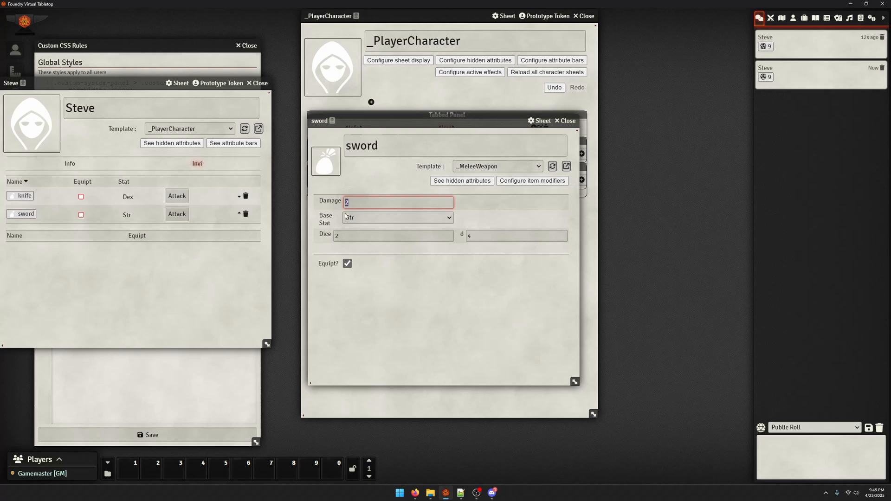
{"action": "left_click", "coordinate": [397, 261]}
{"action": "left_click", "coordinate": [330, 237]}
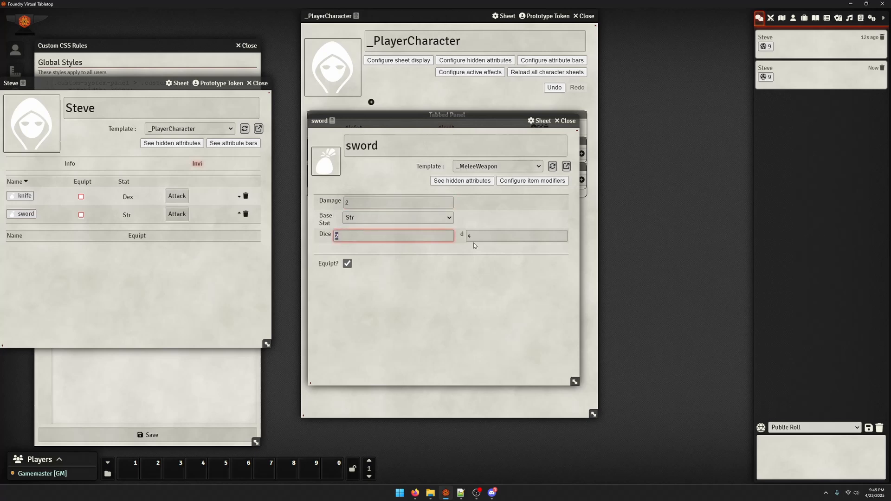
{"action": "left_click", "coordinate": [566, 121]}
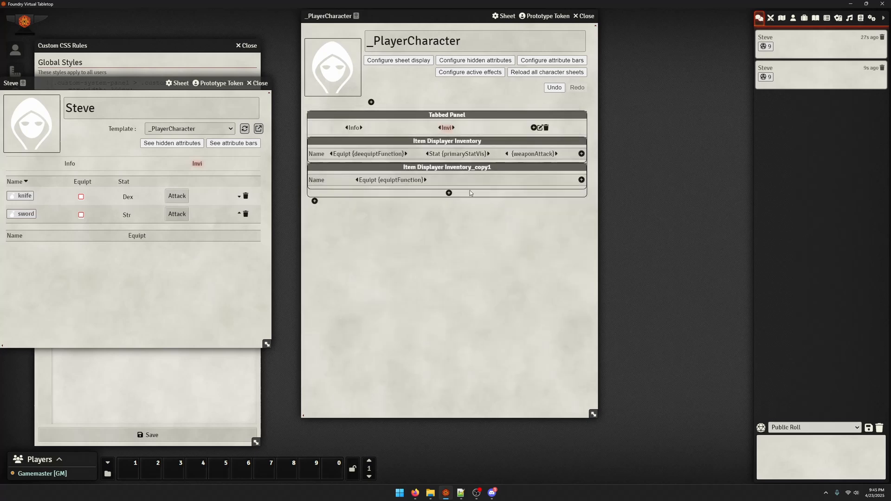
Check the component key of the Damage field in the _MeleeWeapon template and close the template
{"action": "left_click", "coordinate": [804, 18]}
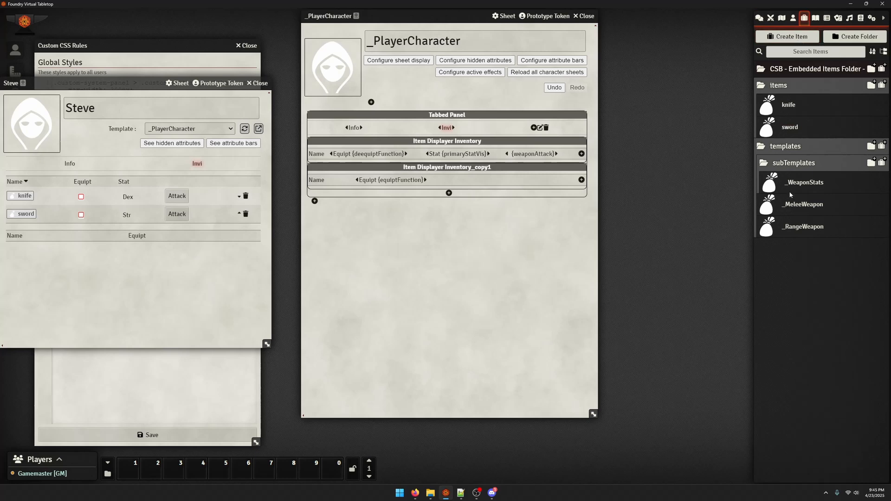
{"action": "left_click", "coordinate": [802, 204]}
{"action": "left_click", "coordinate": [144, 199]}
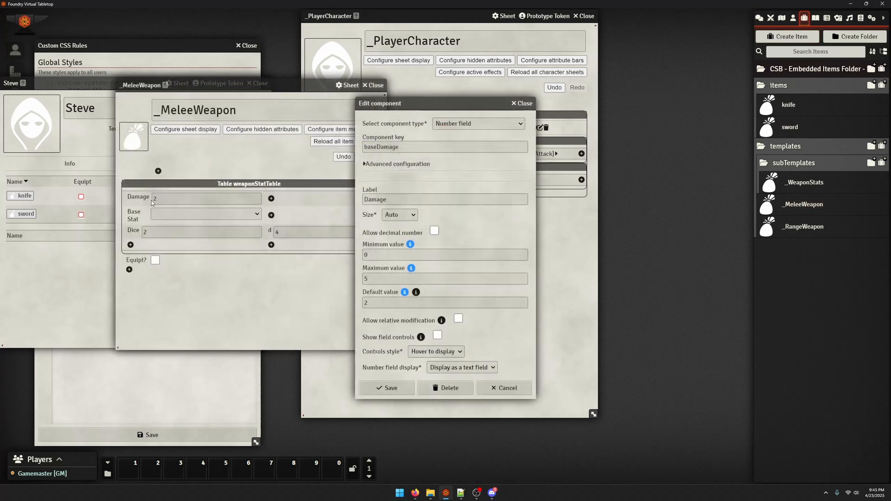
{"action": "left_click", "coordinate": [447, 146]}
{"action": "key", "text": "ctrl+a"}
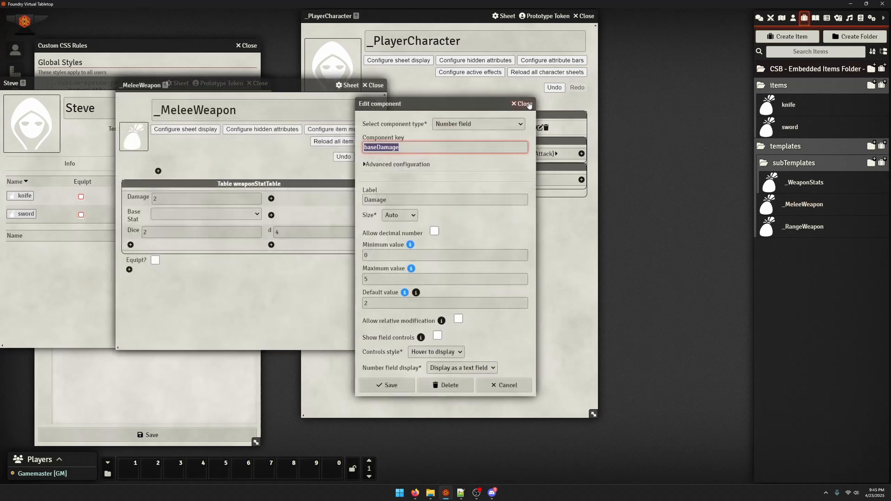
{"action": "left_click", "coordinate": [524, 103]}
{"action": "left_click", "coordinate": [372, 85]}
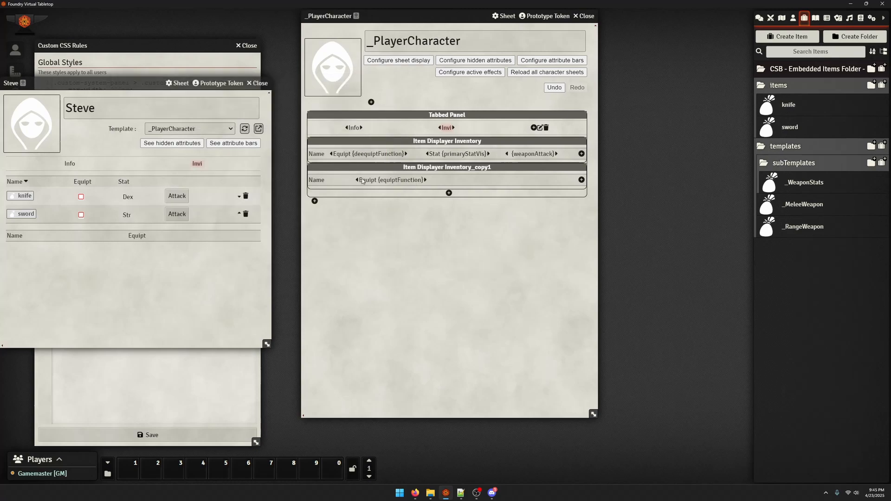
Insert an exclamation mark after the opening square bracket of the weaponAttack label's roll message and save the label
{"action": "left_click", "coordinate": [523, 155]}
{"action": "scroll", "coordinate": [508, 183], "scroll_direction": "down", "scroll_amount": 5}
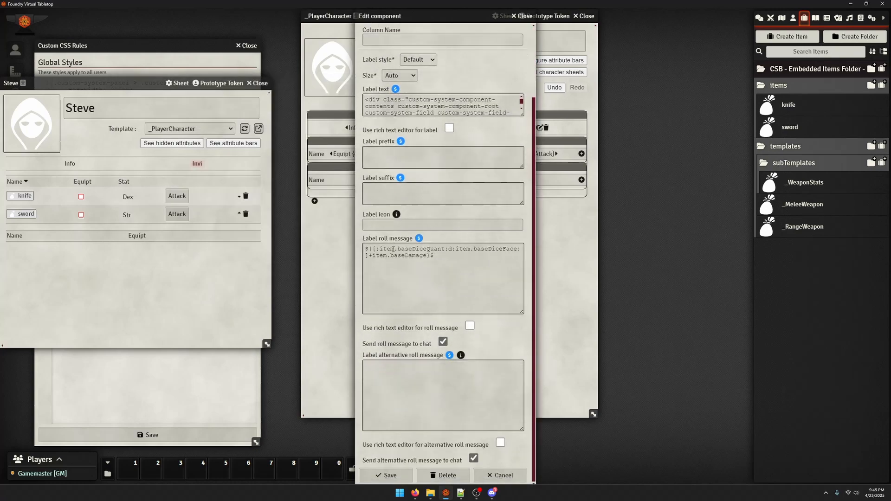
{"action": "left_click", "coordinate": [369, 254]}
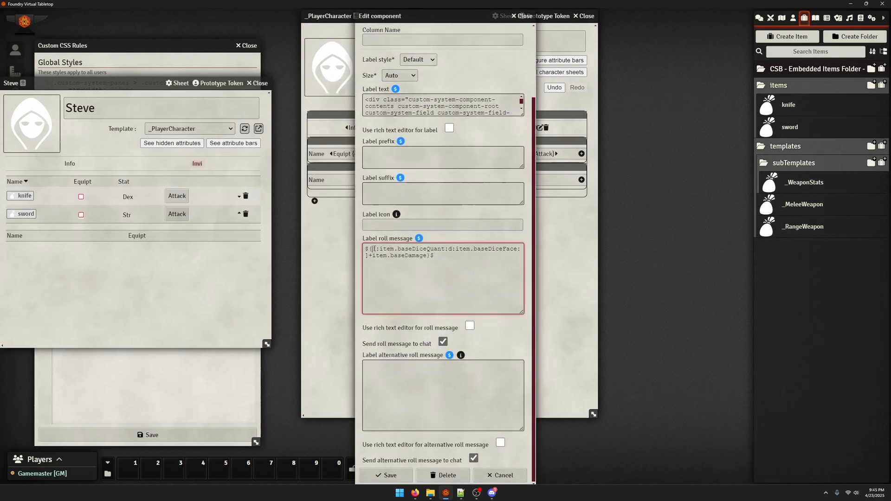
{"action": "left_click_drag", "start_coordinate": [374, 249], "coordinate": [523, 249]}
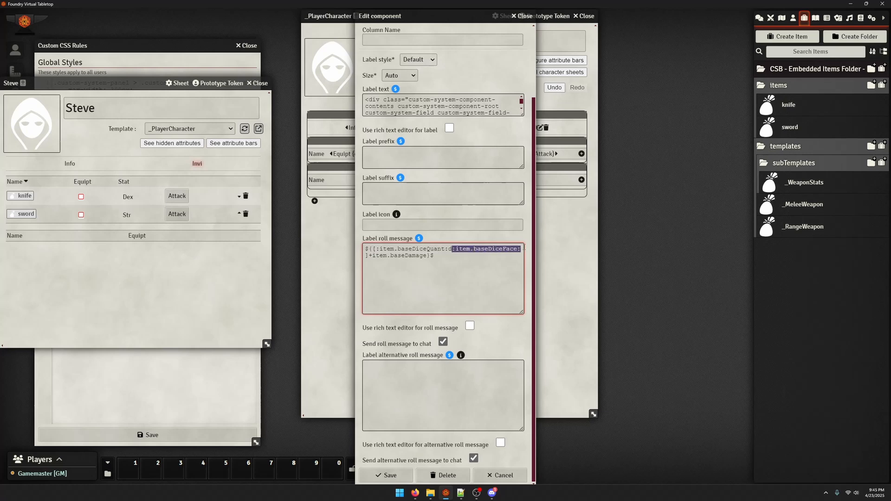
{"action": "left_click", "coordinate": [376, 250]}
{"action": "type", "text": "!"}
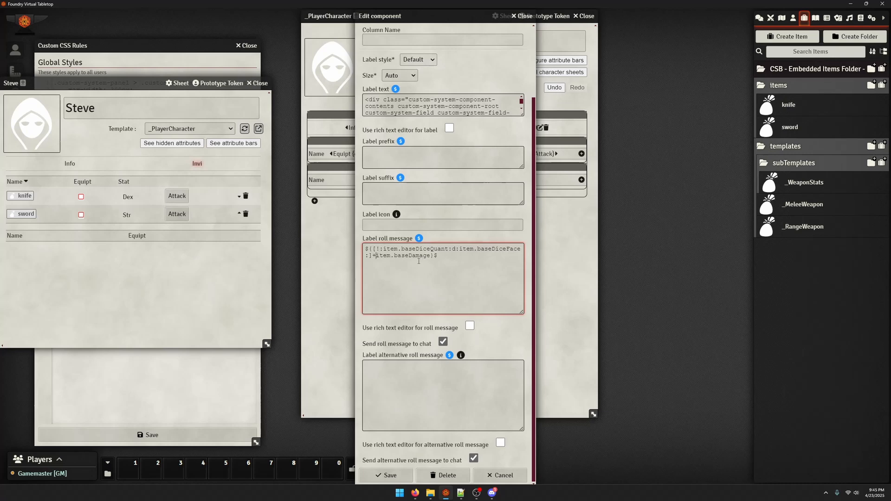
{"action": "double_click", "coordinate": [417, 258]}
{"action": "key", "text": "Right"}
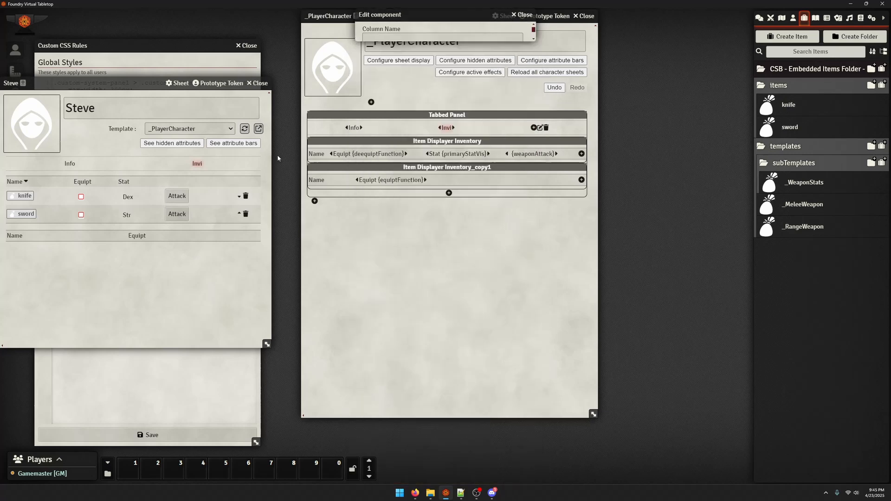
{"action": "left_click", "coordinate": [385, 475]}
Open the chat log and roll the attack of Steve's sword
{"action": "left_click", "coordinate": [759, 17]}
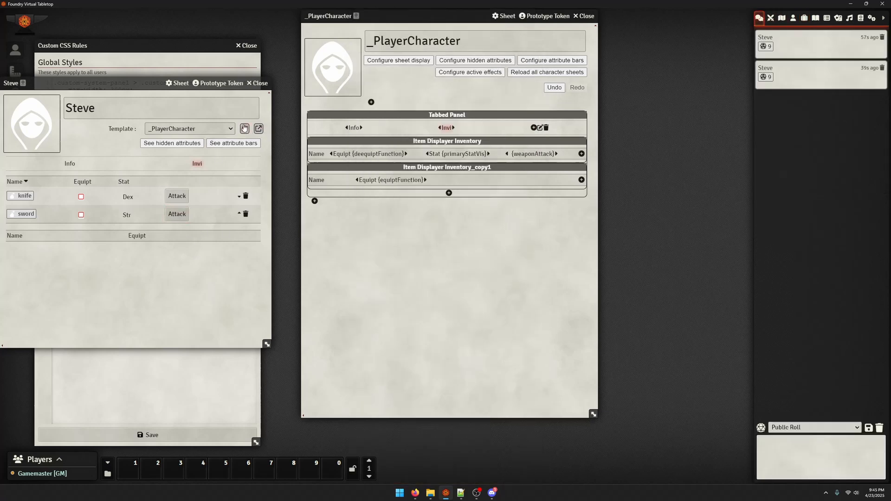
{"action": "left_click", "coordinate": [173, 217]}
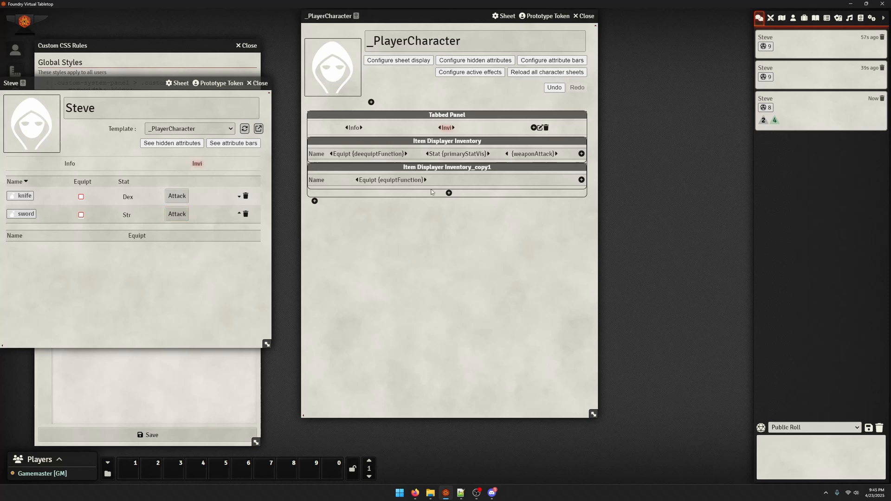
Insert # after the opening square bracket of the weaponAttack label's roll message, save it, and check the developer console for errors
{"action": "left_click", "coordinate": [524, 157]}
{"action": "left_click", "coordinate": [378, 332]}
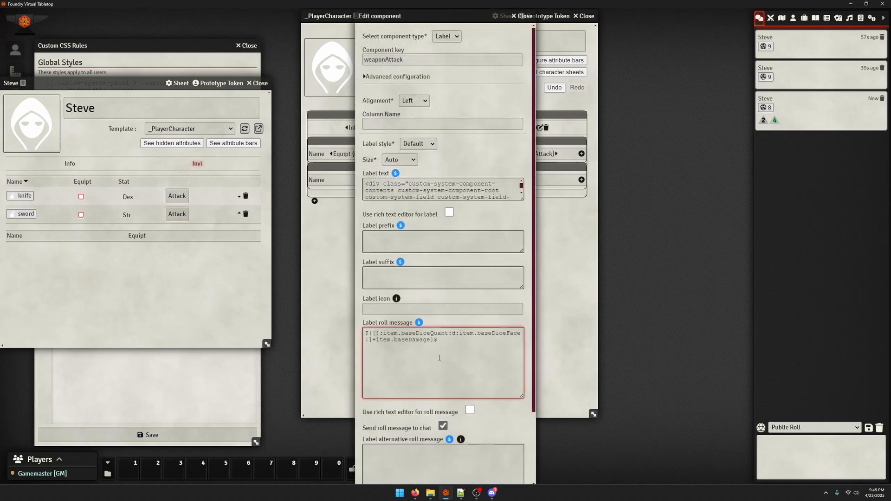
{"action": "type", "text": "#"}
{"action": "scroll", "coordinate": [439, 358], "scroll_direction": "down", "scroll_amount": 3}
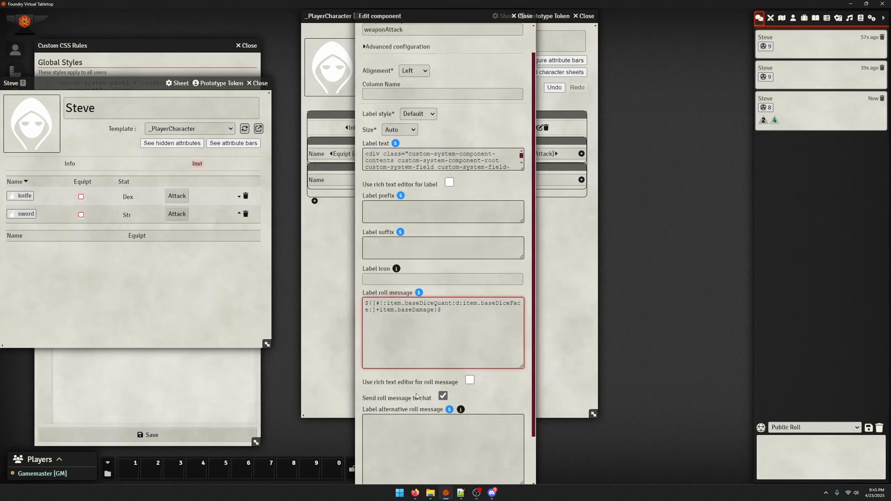
{"action": "left_click", "coordinate": [385, 476]}
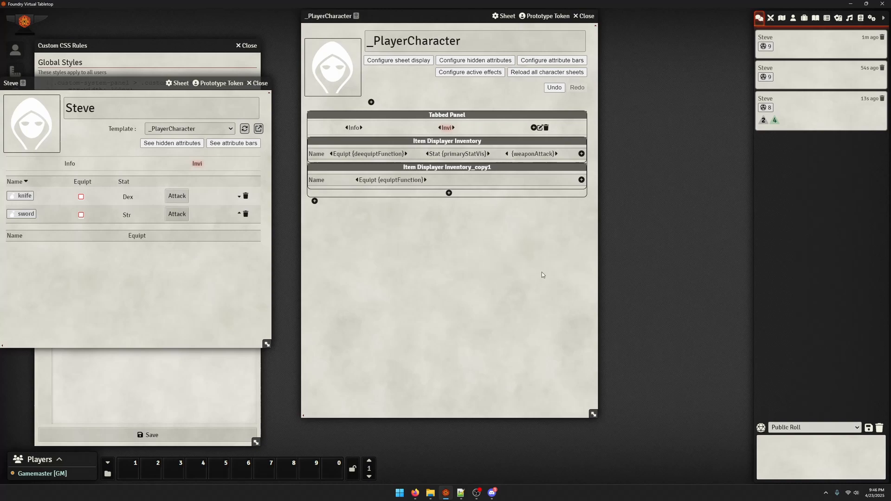
{"action": "key", "text": "F12"}
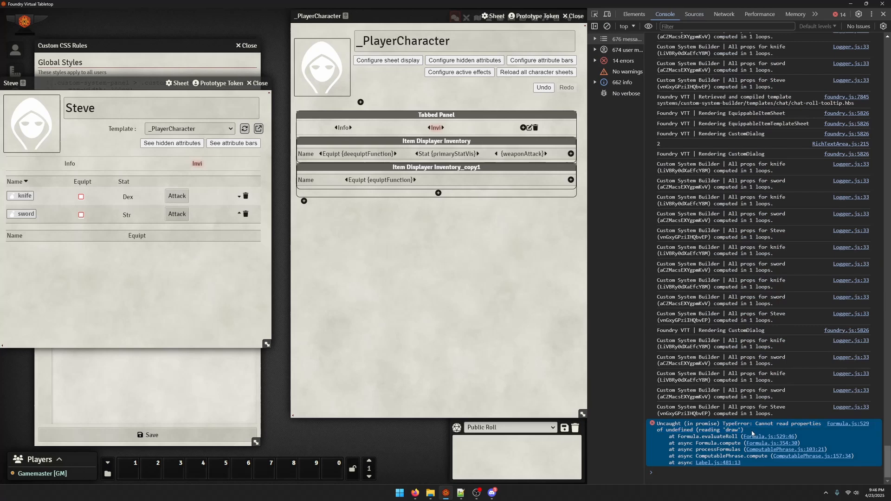
{"action": "key", "text": "F12"}
Move the # in front of the opening square bracket of the weaponAttack roll message, save it, and test the knife's attack
{"action": "left_click", "coordinate": [524, 154]}
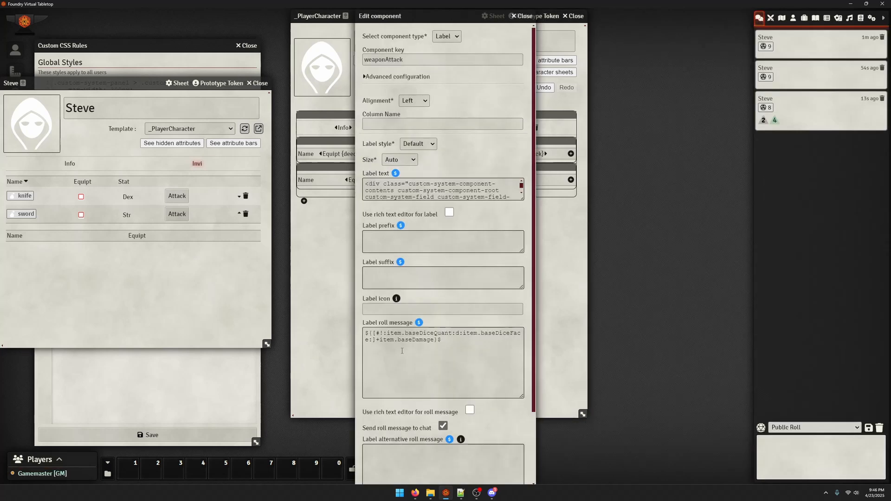
{"action": "left_click", "coordinate": [378, 336]}
{"action": "key", "text": "BackSpace"}
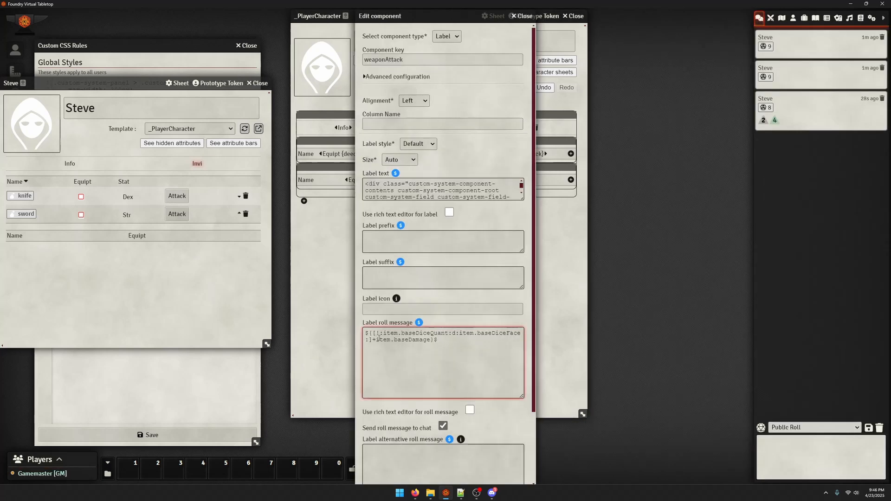
{"action": "type", "text": "#"}
{"action": "scroll", "coordinate": [386, 371], "scroll_direction": "down", "scroll_amount": 2}
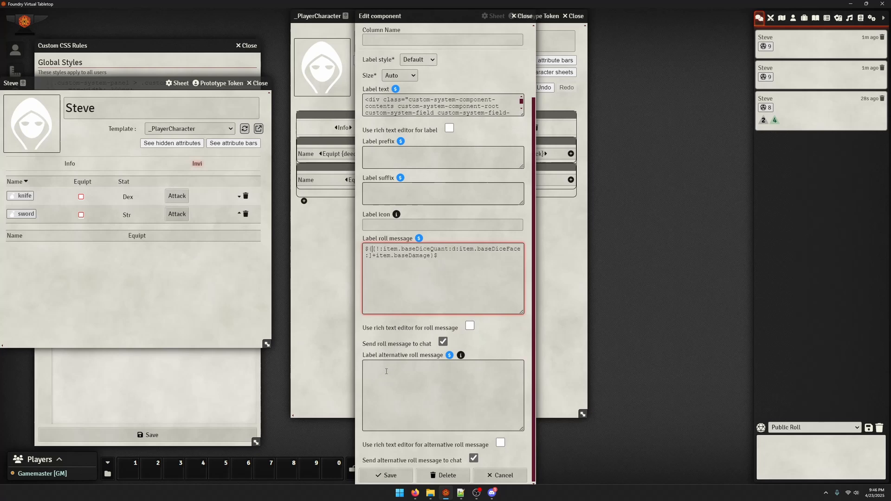
{"action": "left_click", "coordinate": [385, 475]}
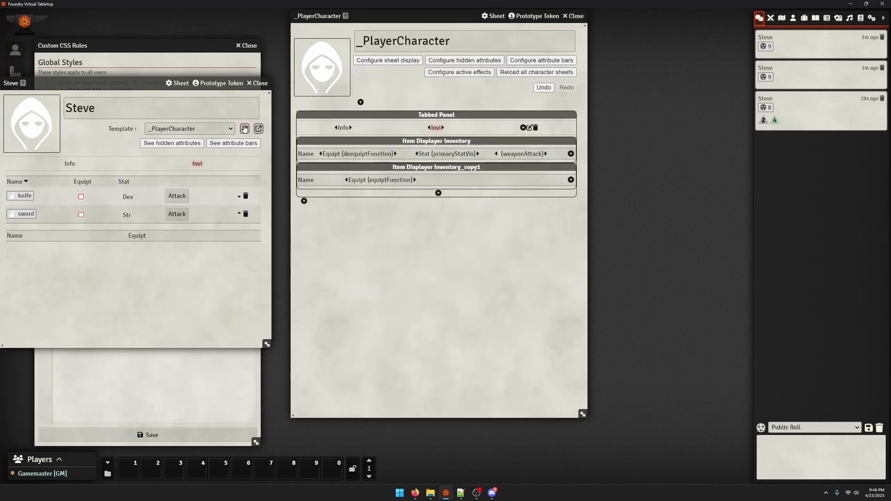
{"action": "left_click", "coordinate": [177, 195]}
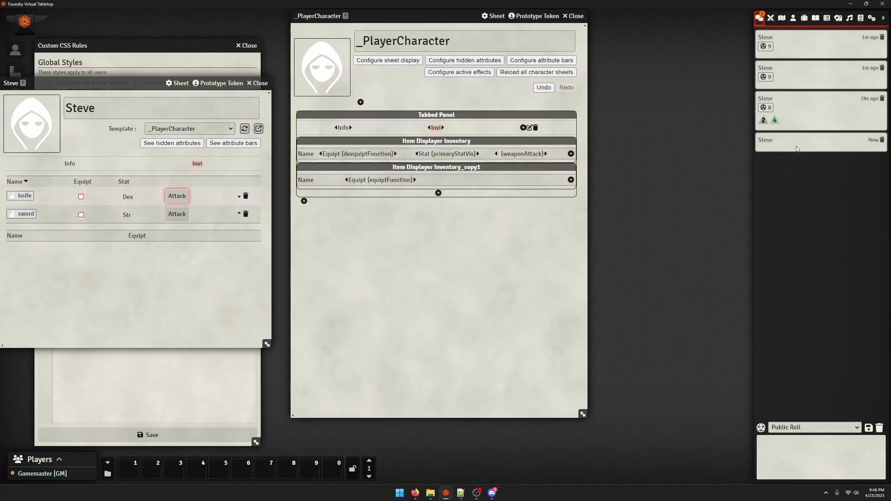
{"action": "left_click", "coordinate": [440, 265]}
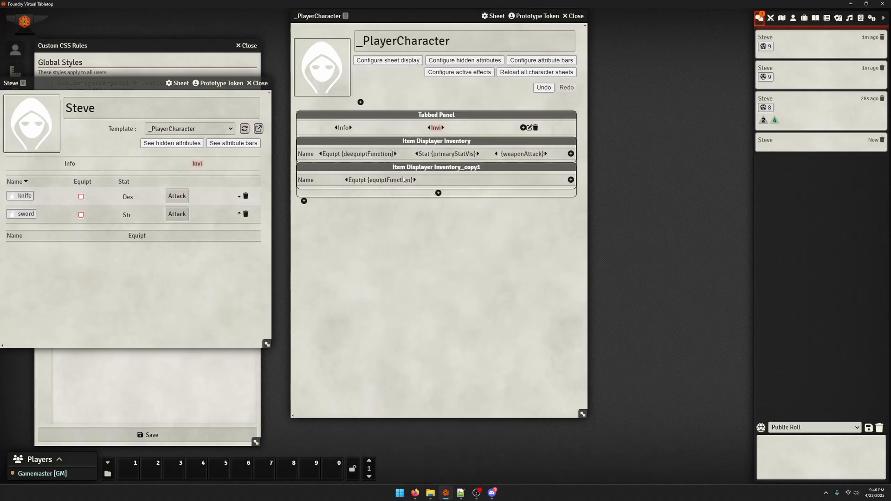
Remove the exclamation mark from the weaponAttack roll message and assign the formula to a variable by inserting roll:= after the #
{"action": "left_click", "coordinate": [511, 155]}
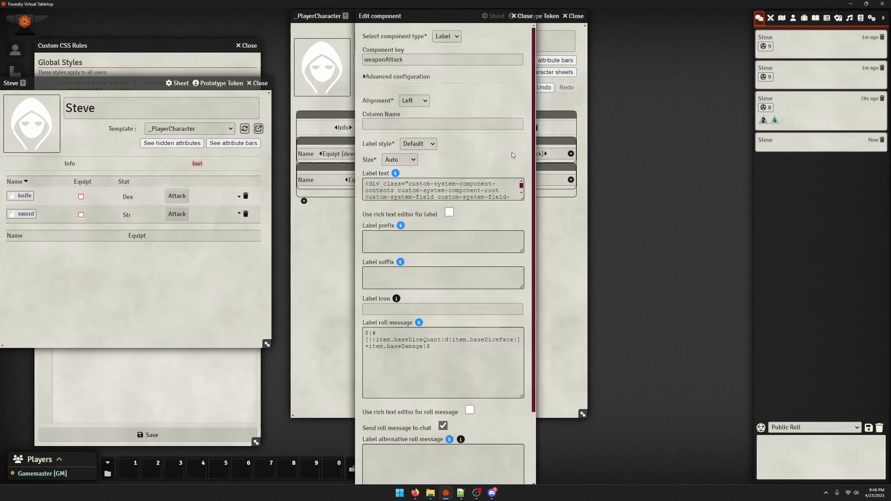
{"action": "left_click", "coordinate": [373, 334]}
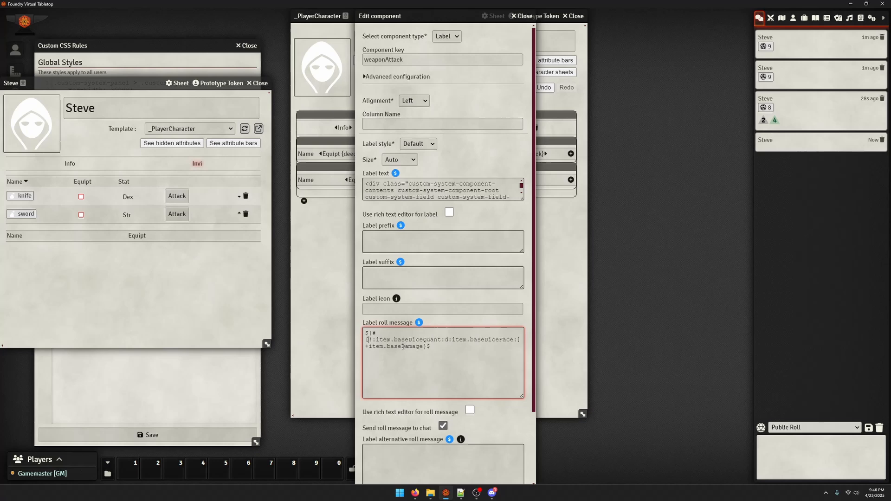
{"action": "key", "text": "Delete"}
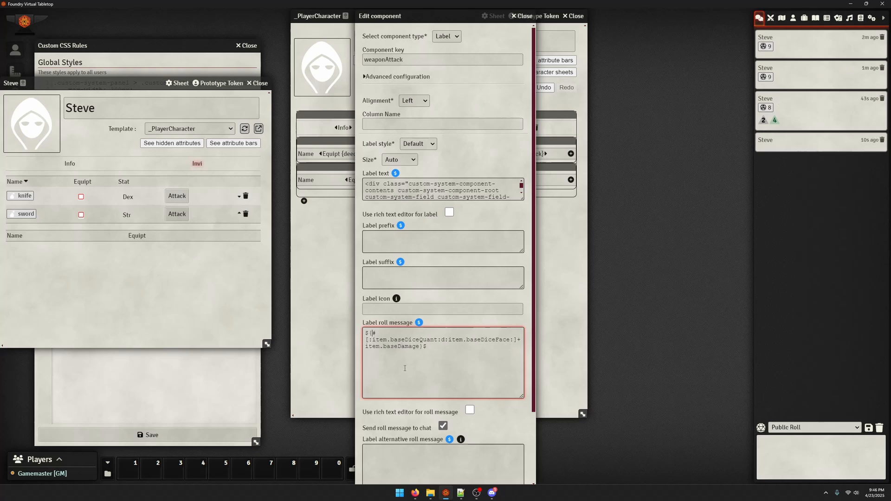
{"action": "type", "text": "#roll"}
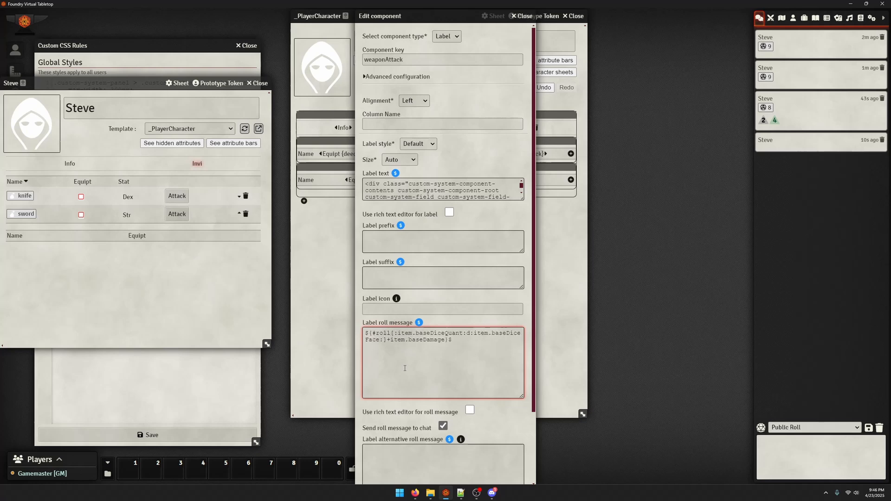
{"action": "type", "text": ":="}
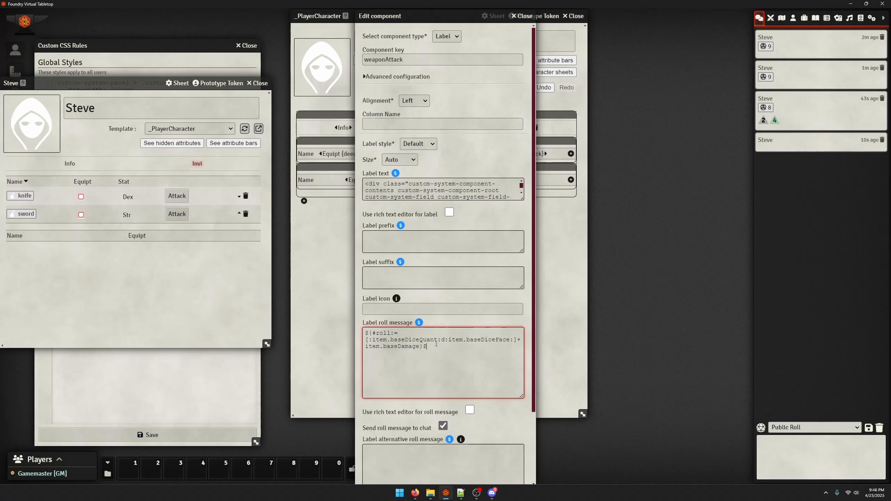
Add a second line to the weaponAttack roll message that outputs the variable with ${roll}$
{"action": "key", "text": "Return"}
{"action": "type", "text": "${roll}$"}
{"action": "key", "text": "BackSpace"}
{"action": "key", "text": "BackSpace"}
{"action": "key", "text": "BackSpace"}
{"action": "key", "text": "BackSpace"}
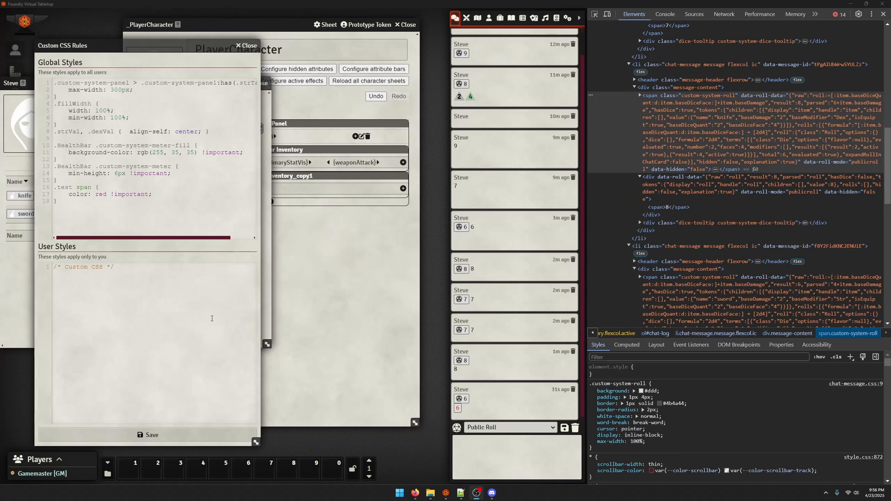
Compare the test-class div around ${roll}$ in the weaponAttack roll message with the .test span rule in the custom CSS
{"action": "left_click", "coordinate": [883, 14]}
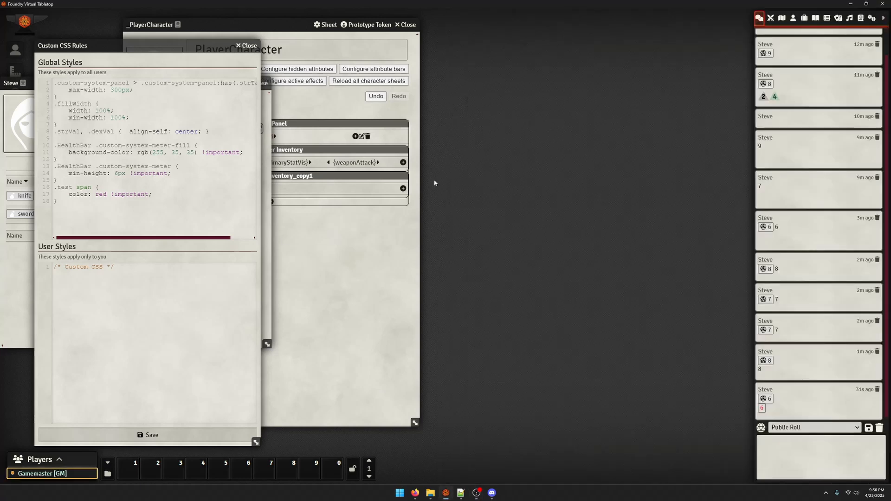
{"action": "left_click", "coordinate": [353, 260]}
{"action": "left_click", "coordinate": [344, 164]}
{"action": "scroll", "coordinate": [390, 313], "scroll_direction": "down", "scroll_amount": 2}
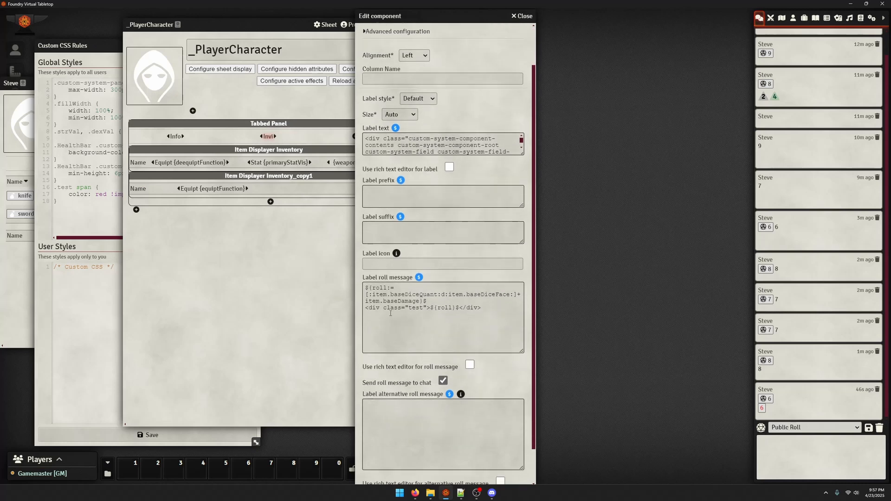
{"action": "left_click_drag", "start_coordinate": [364, 311], "coordinate": [478, 310]}
{"action": "left_click", "coordinate": [449, 310]}
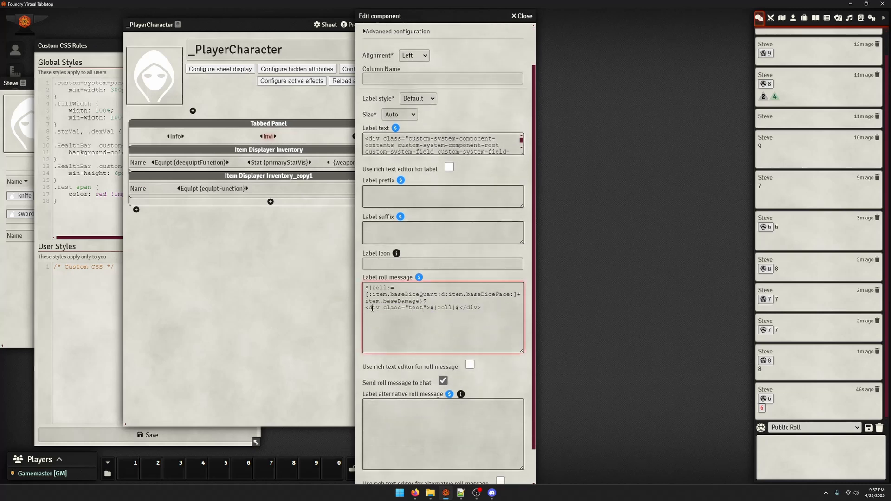
{"action": "left_click_drag", "start_coordinate": [371, 308], "coordinate": [427, 308]}
{"action": "left_click", "coordinate": [421, 310]}
{"action": "left_click", "coordinate": [92, 298]}
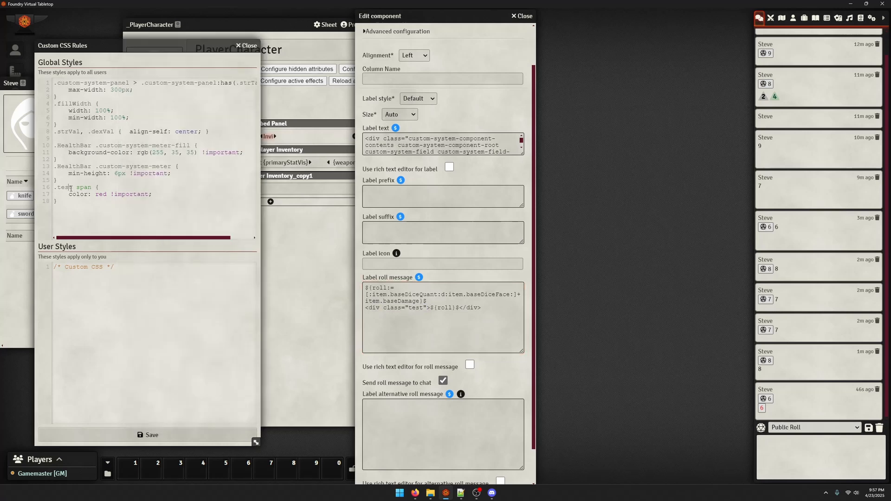
{"action": "left_click_drag", "start_coordinate": [69, 188], "coordinate": [52, 189]}
{"action": "left_click_drag", "start_coordinate": [369, 308], "coordinate": [376, 308]}
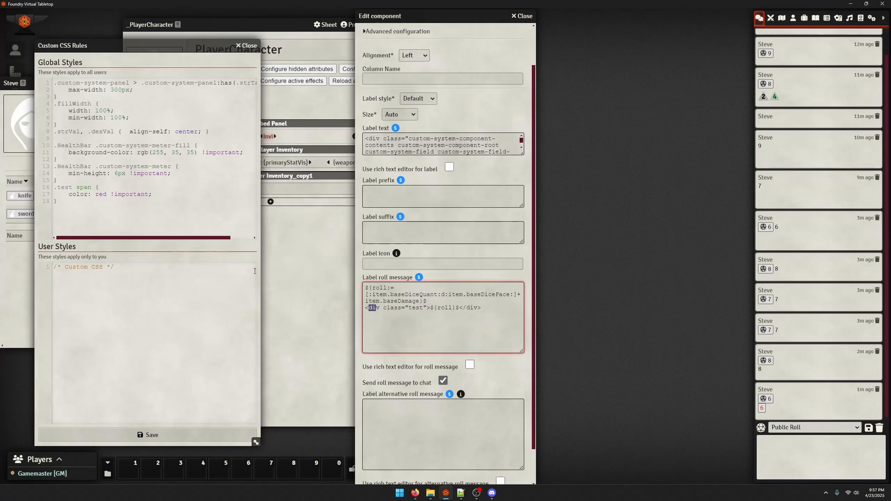
{"action": "left_click_drag", "start_coordinate": [427, 308], "coordinate": [459, 308]}
Insert # before roll:= in the first line of the weaponAttack roll message and save the label
{"action": "left_click", "coordinate": [376, 288]}
{"action": "type", "text": "$"}
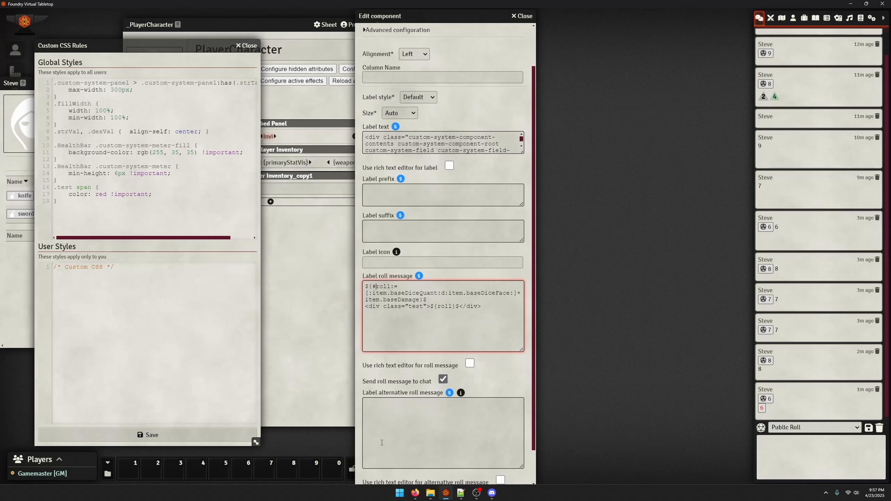
{"action": "scroll", "coordinate": [378, 380], "scroll_direction": "down", "scroll_amount": 2}
{"action": "left_click", "coordinate": [385, 475]}
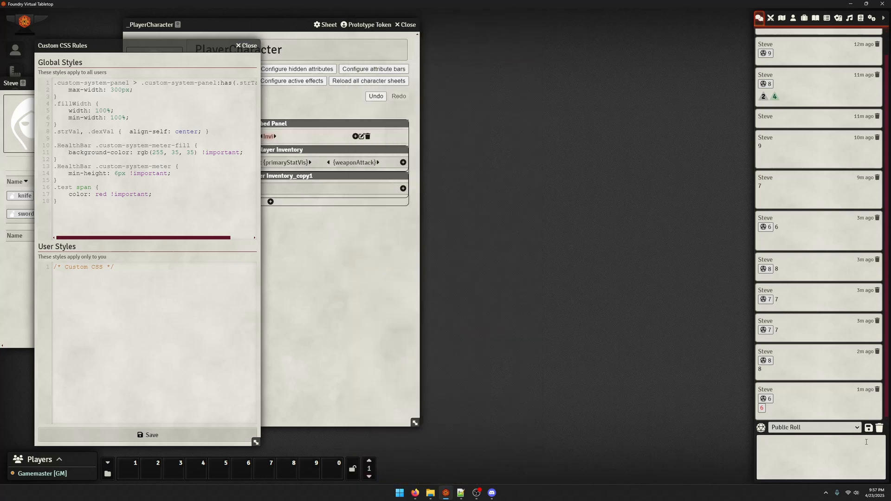
Clear all messages from the chat log and roll the attack of Steve's sword
{"action": "left_click", "coordinate": [879, 428]}
{"action": "left_click", "coordinate": [607, 464]}
{"action": "left_click", "coordinate": [385, 256]}
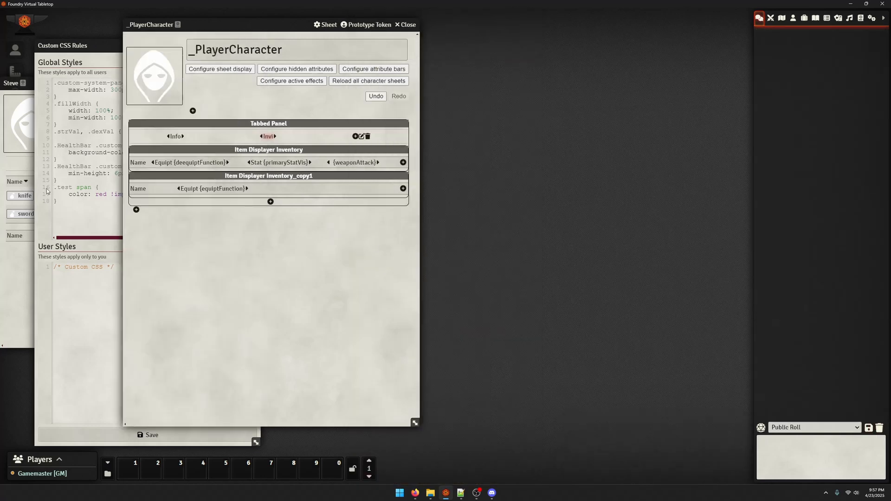
{"action": "left_click", "coordinate": [13, 231]}
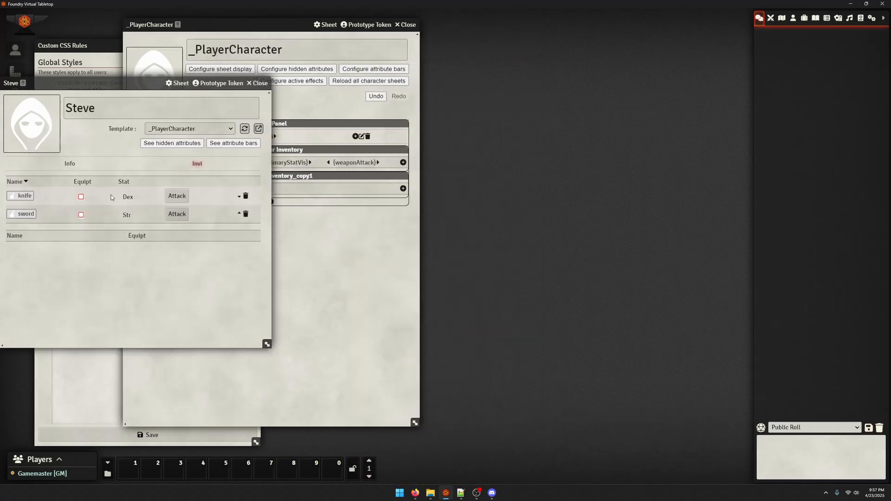
{"action": "left_click", "coordinate": [176, 215]}
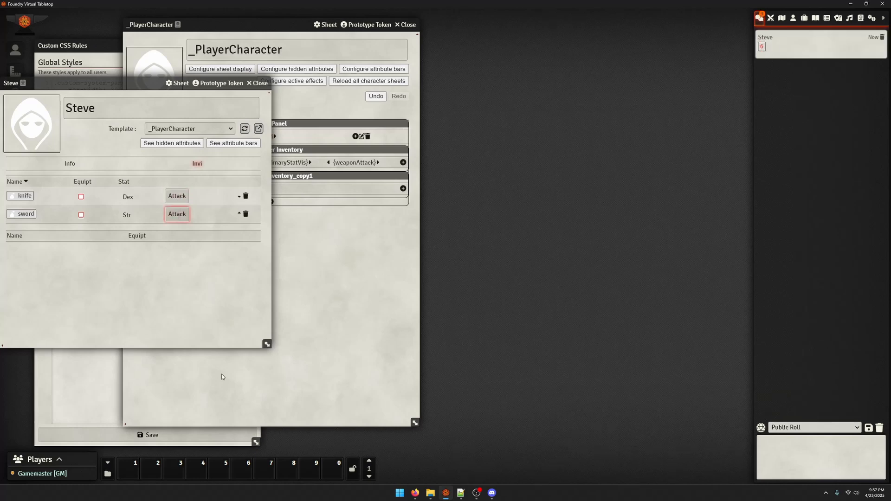
Add background-color: none to the .test span rule in the global custom CSS and save
{"action": "left_click", "coordinate": [103, 374]}
{"action": "left_click", "coordinate": [162, 195]}
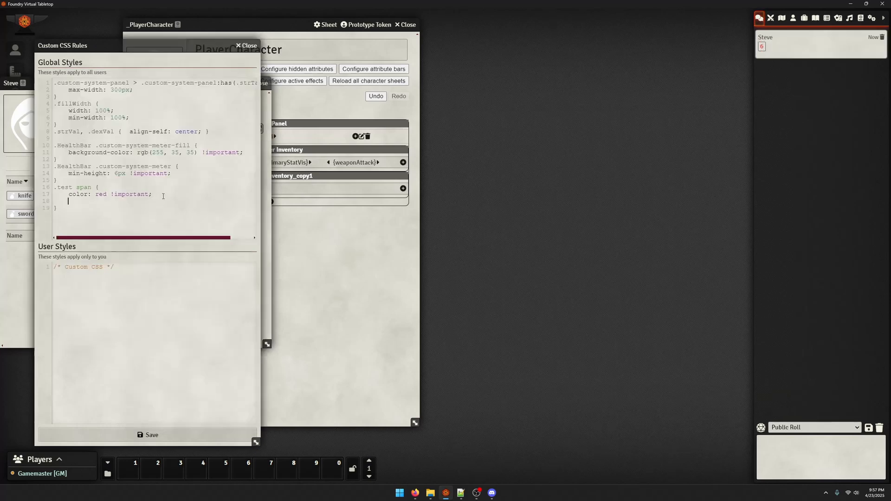
{"action": "type", "text": "background-color: none;"}
{"action": "left_click", "coordinate": [146, 435]}
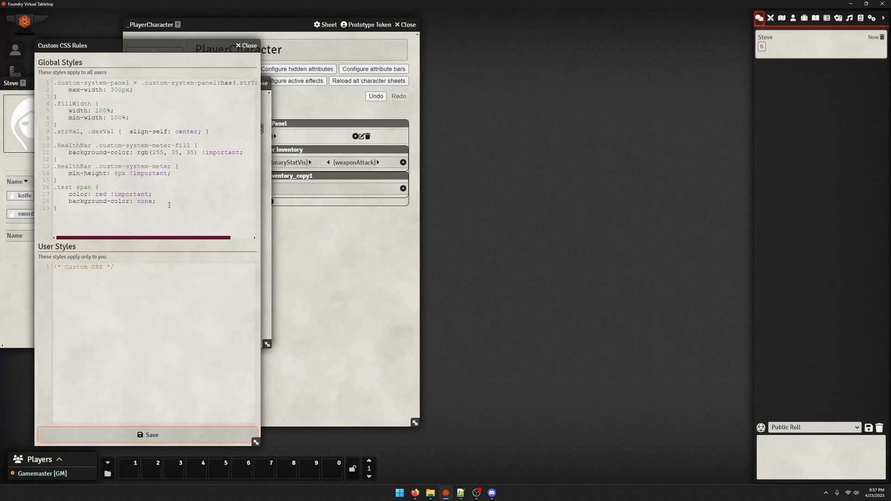
Move the background-color: none declaration out of .test span into a new .test rule above it and save the CSS
{"action": "left_click_drag", "start_coordinate": [170, 205], "coordinate": [54, 201]}
{"action": "key", "text": "ctrl+c"}
{"action": "key", "text": "BackSpace"}
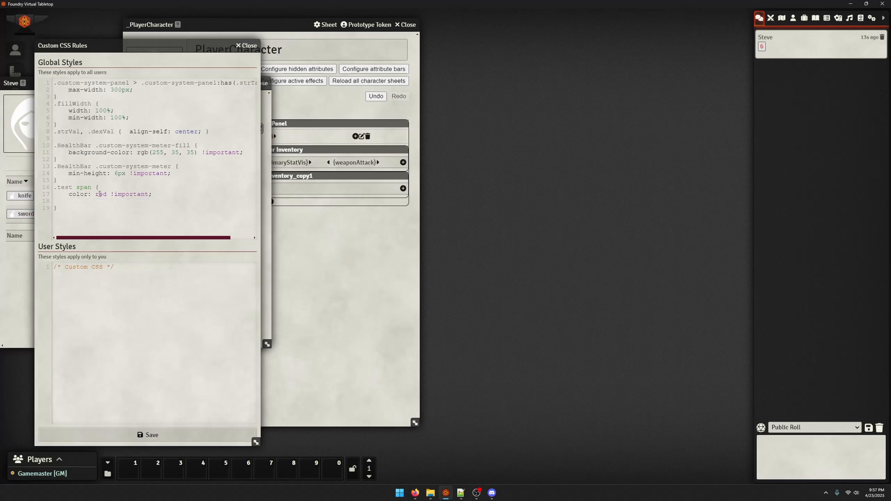
{"action": "left_click", "coordinate": [86, 181]}
{"action": "key", "text": "Return"}
{"action": "type", "text": ".test {"}
{"action": "key", "text": "Return"}
{"action": "key", "text": "Return"}
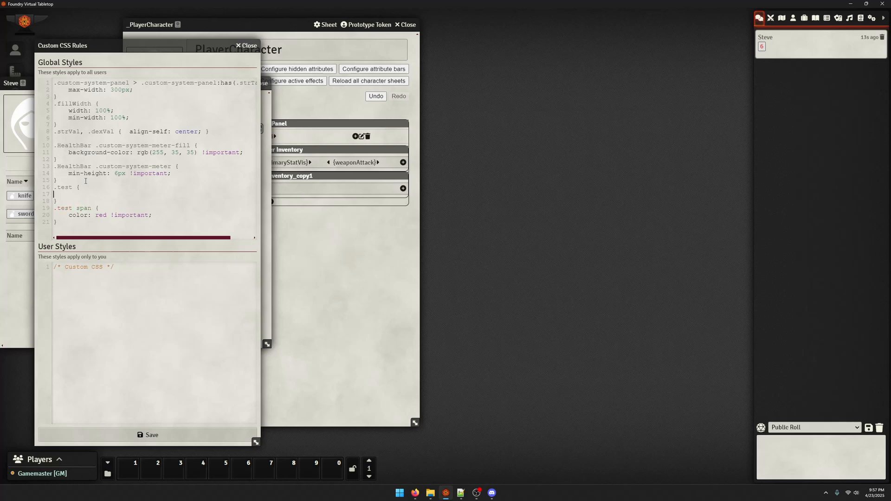
{"action": "key", "text": "ctrl+v"}
{"action": "left_click", "coordinate": [131, 433]}
{"action": "left_click", "coordinate": [84, 194]}
{"action": "key", "text": "BackSpace"}
{"action": "left_click", "coordinate": [95, 435]}
Inspect the chat roll value's span in the developer tools and toggle the .custom-system-roll background off and back on
{"action": "key", "text": "F12"}
{"action": "key", "text": "F11"}
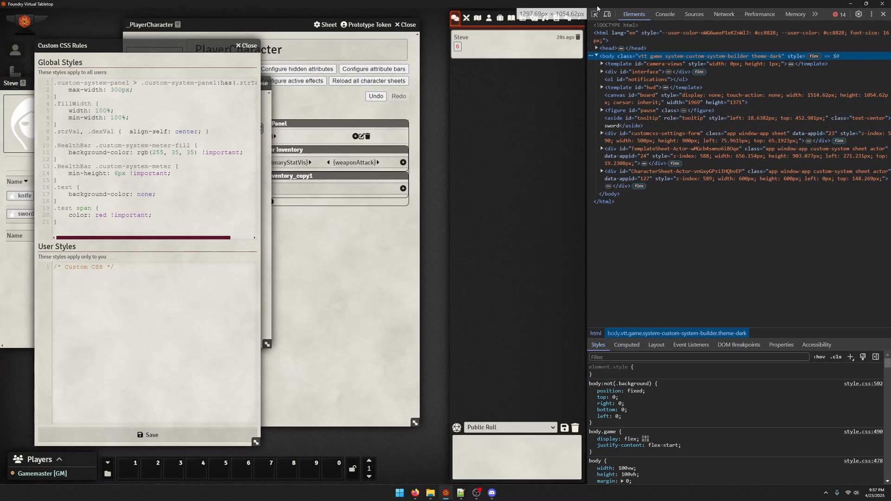
{"action": "left_click", "coordinate": [595, 14]}
{"action": "left_click", "coordinate": [461, 48]}
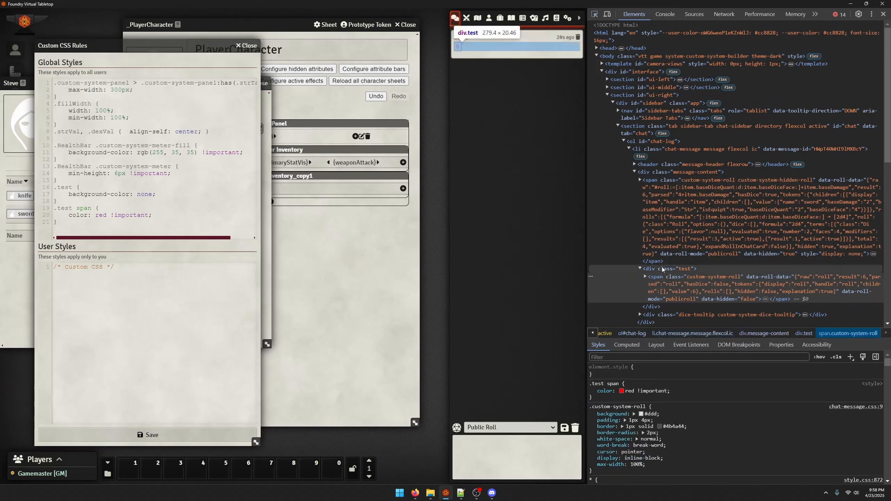
{"action": "left_click", "coordinate": [663, 279]}
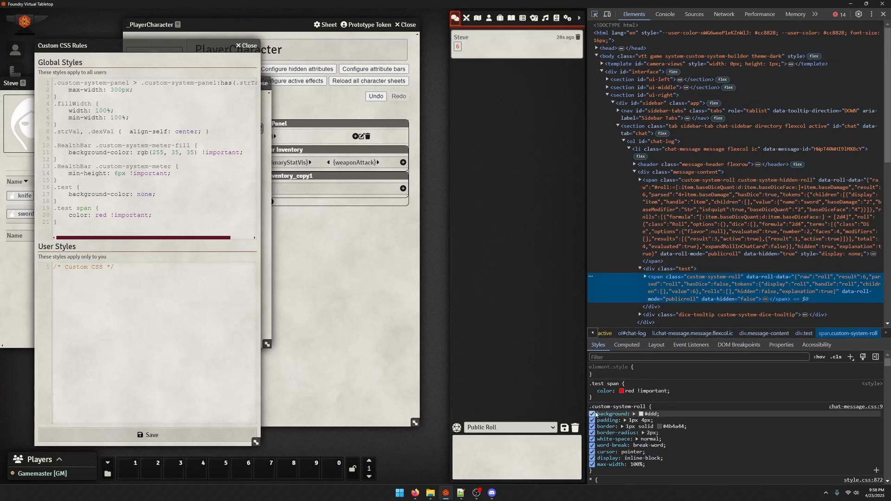
{"action": "left_click", "coordinate": [592, 414]}
{"action": "left_click", "coordinate": [592, 414]}
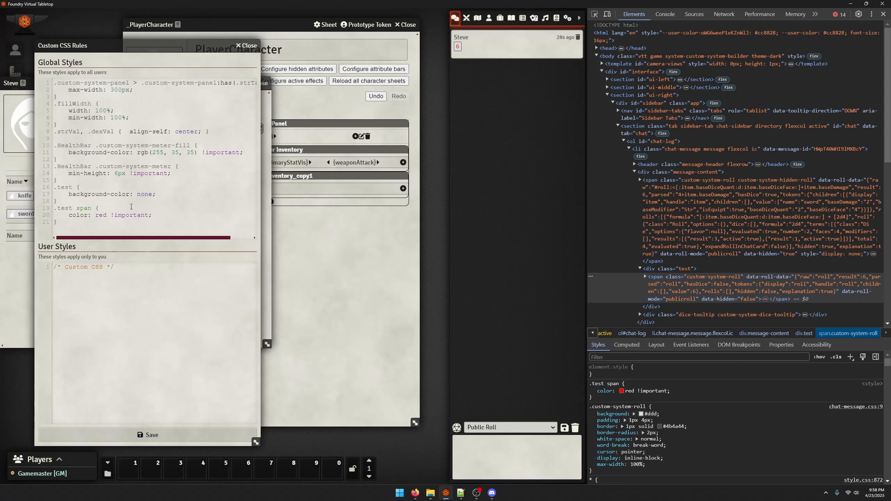
Delete the .test rule from the global CSS, add background: none to the .test span rule, and save
{"action": "left_click_drag", "start_coordinate": [112, 202], "coordinate": [24, 188]}
{"action": "key", "text": "BackSpace"}
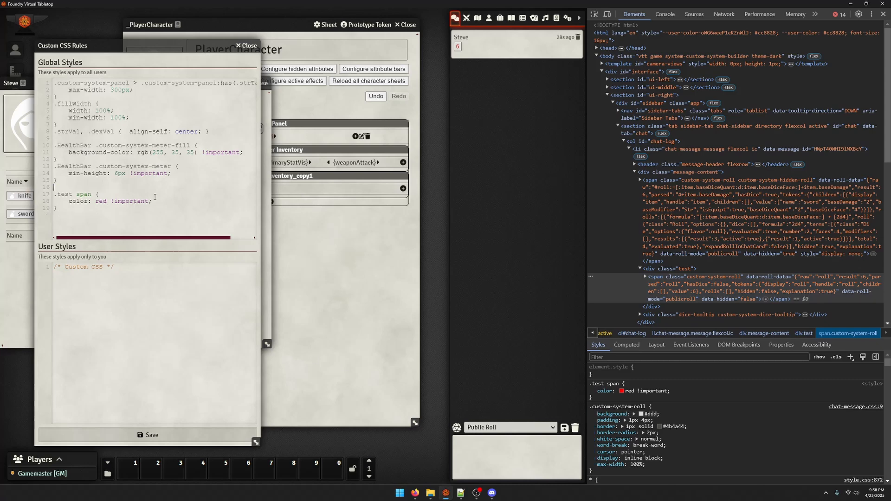
{"action": "key", "text": "Return"}
{"action": "type", "text": "backgrou"}
{"action": "key", "text": "ctrl+BackSpace"}
{"action": "type", "text": "background: none;"}
{"action": "left_click", "coordinate": [186, 434]}
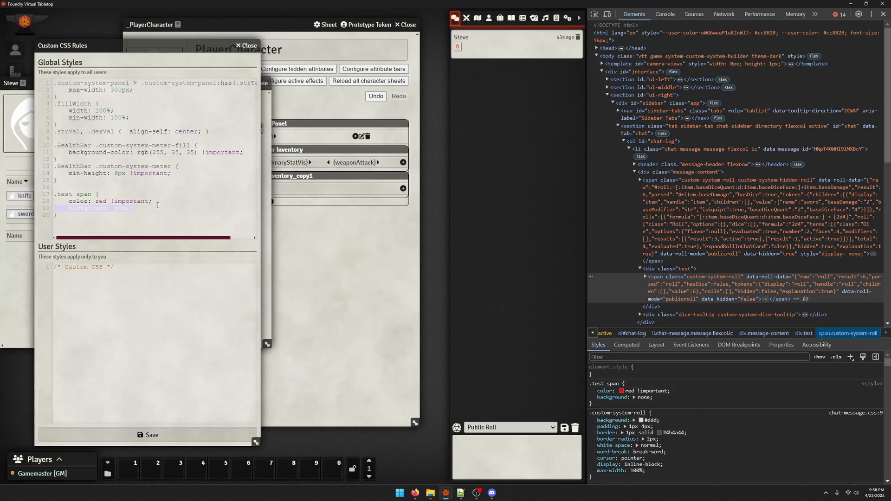
Add border: none to the .test span rule in the global CSS and save
{"action": "left_click", "coordinate": [156, 209]}
{"action": "key", "text": "Down"}
{"action": "type", "text": "border: none;"}
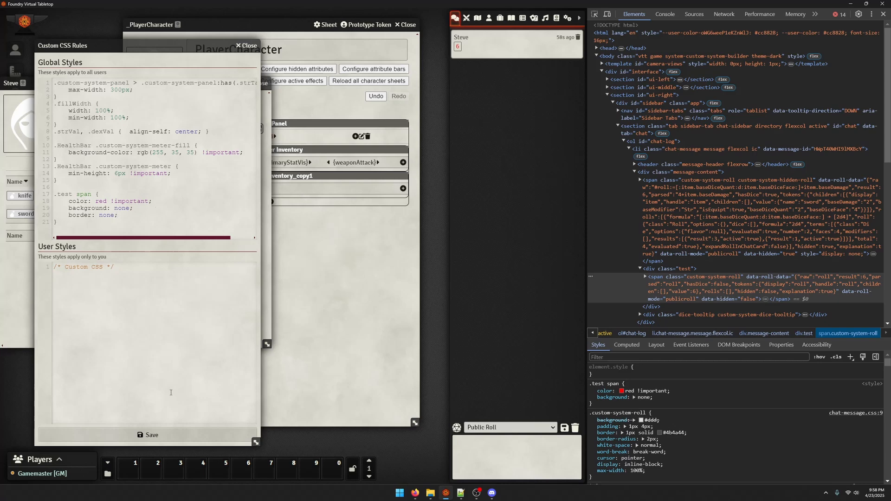
{"action": "left_click", "coordinate": [163, 436]}
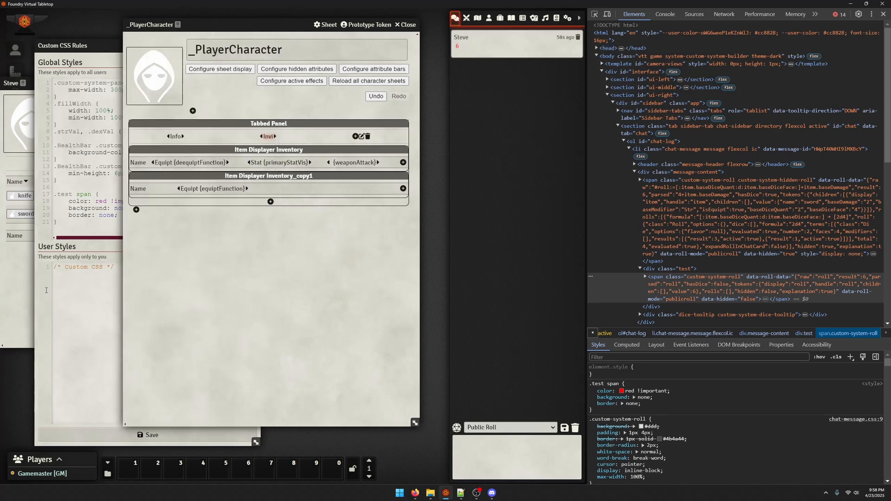
In the weaponAttack label's roll message, put "Result: " before the test div and "!" after the dice formula's opening bracket, then save
{"action": "left_click", "coordinate": [3, 251]}
{"action": "left_click", "coordinate": [416, 227]}
{"action": "left_click", "coordinate": [368, 163]}
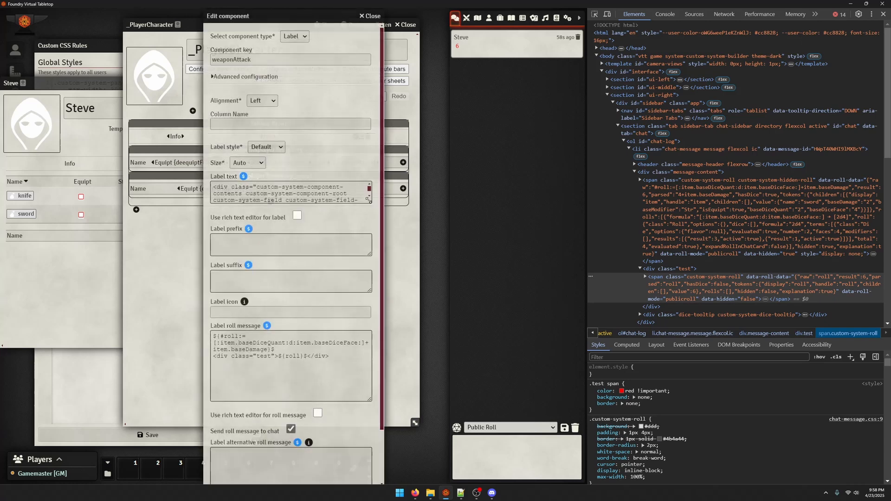
{"action": "scroll", "coordinate": [288, 260], "scroll_direction": "down", "scroll_amount": 1}
{"action": "left_click", "coordinate": [213, 308]}
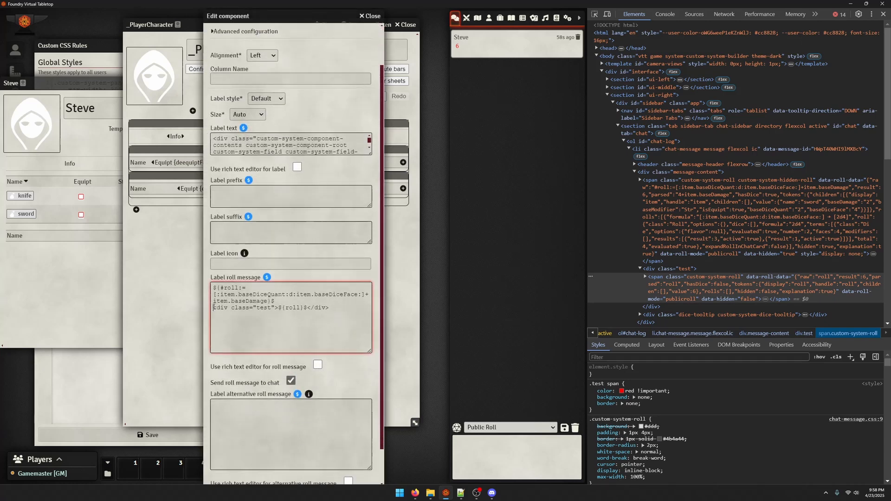
{"action": "type", "text": "Result:"}
{"action": "left_click", "coordinate": [217, 294]}
{"action": "type", "text": "!"}
{"action": "scroll", "coordinate": [257, 460], "scroll_direction": "down", "scroll_amount": 1}
{"action": "left_click", "coordinate": [247, 473]}
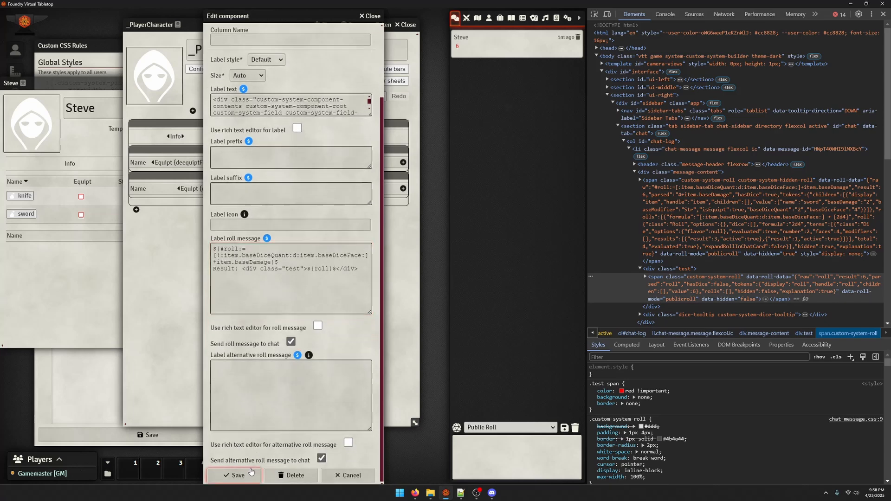
Roll the attack of Steve's knife to test the updated roll message
{"action": "left_click", "coordinate": [85, 381]}
{"action": "left_click", "coordinate": [19, 295]}
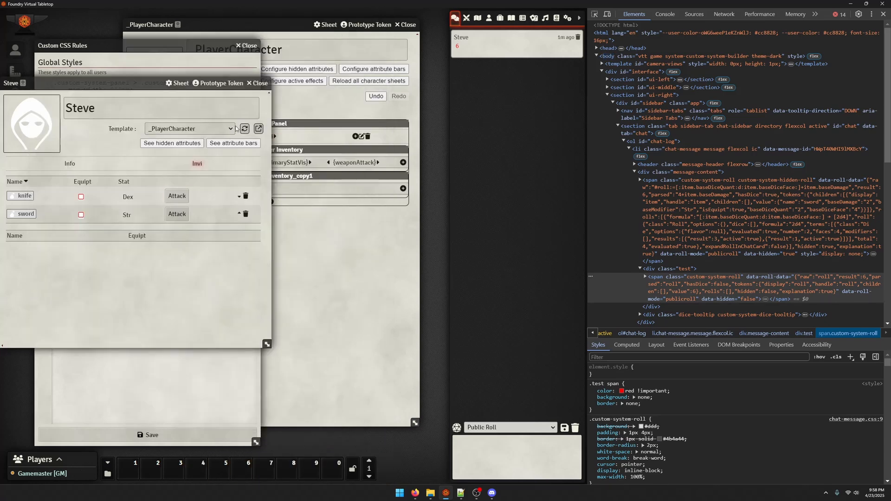
{"action": "left_click", "coordinate": [179, 199]}
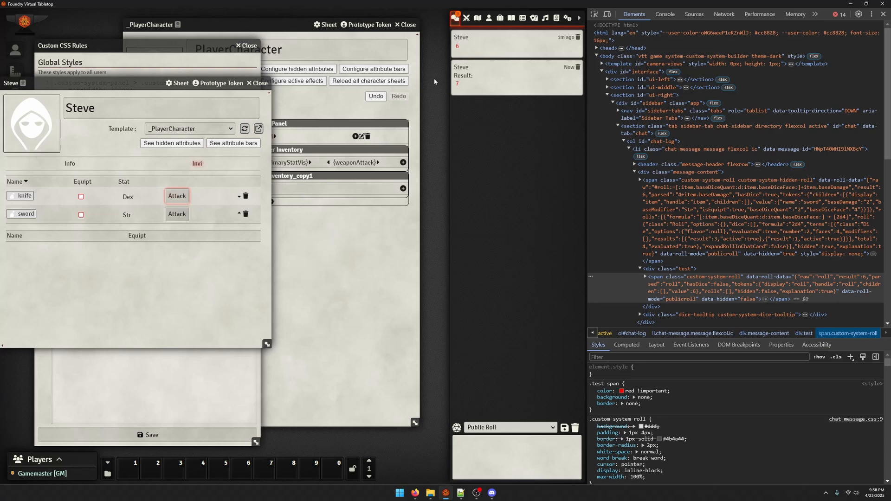
Remove the "!" from the dice formula in the weaponAttack roll message, save the component and roll the sword's attack
{"action": "left_click", "coordinate": [335, 268]}
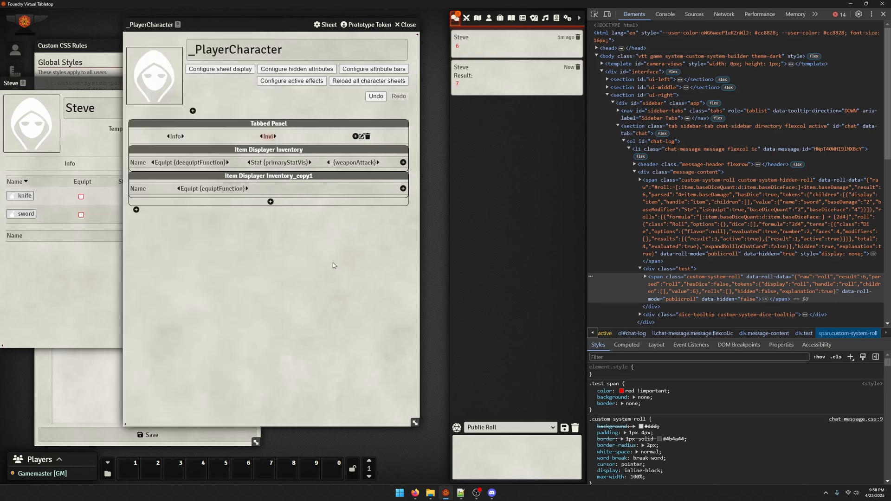
{"action": "left_click", "coordinate": [355, 163]}
{"action": "left_click", "coordinate": [220, 357]}
{"action": "key", "text": "BackSpace"}
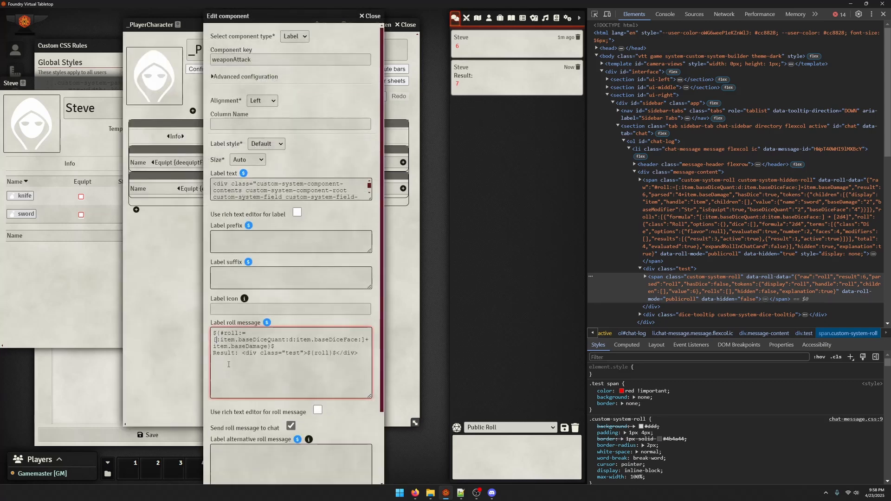
{"action": "scroll", "coordinate": [215, 341], "scroll_direction": "down", "scroll_amount": 2}
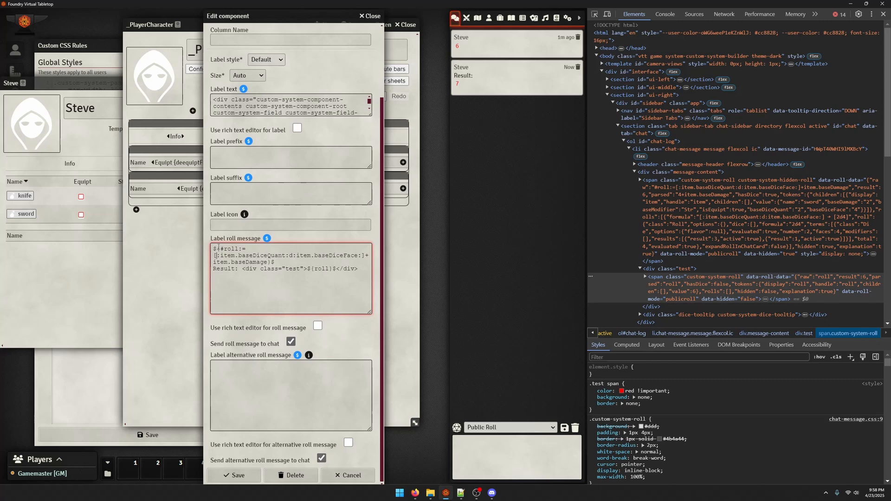
{"action": "left_click_drag", "start_coordinate": [220, 249], "coordinate": [242, 255]}
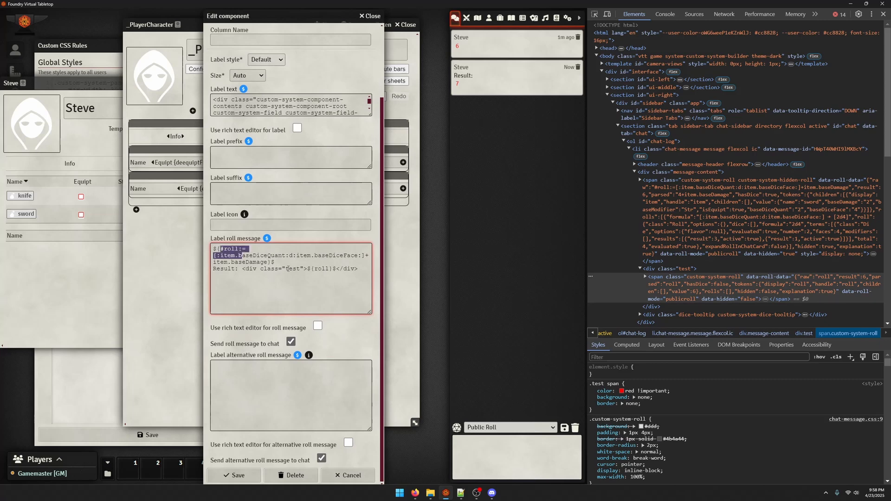
{"action": "left_click", "coordinate": [233, 270]}
{"action": "left_click_drag", "start_coordinate": [241, 270], "coordinate": [356, 276]}
{"action": "left_click", "coordinate": [233, 475]}
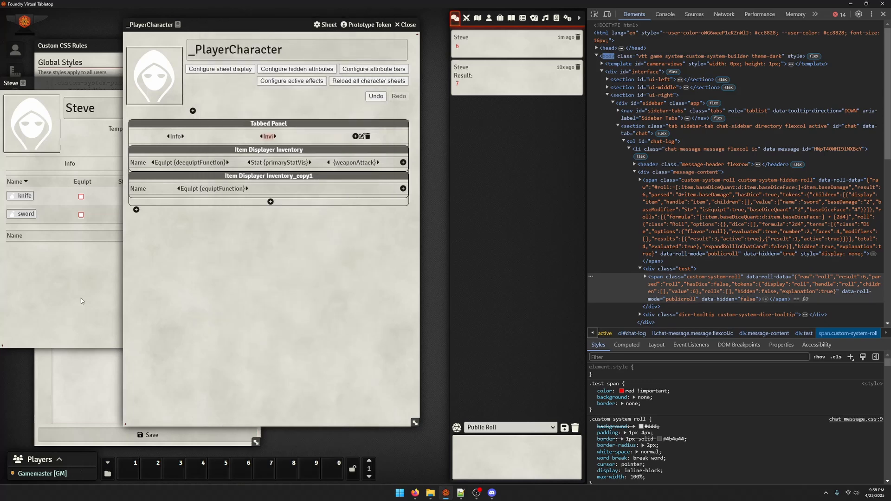
{"action": "left_click", "coordinate": [177, 214]}
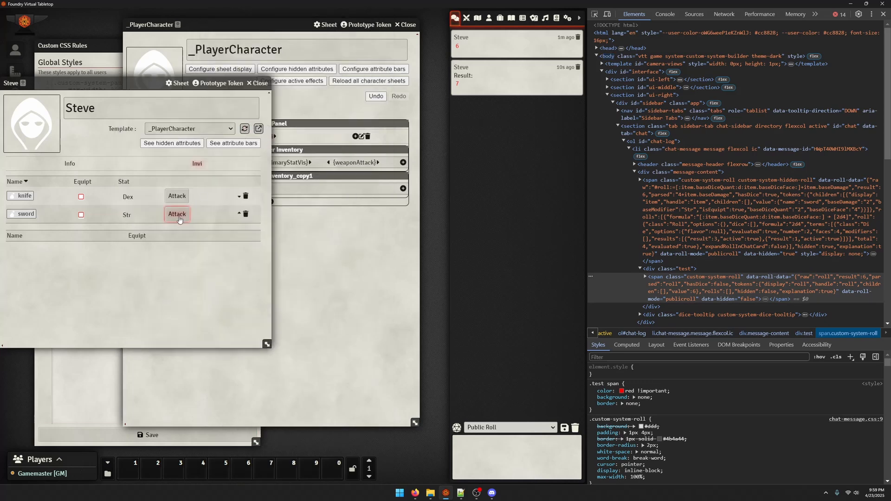
Try adding display: inline and width: fit-content to the .test span rule in the global CSS and save
{"action": "left_click", "coordinate": [113, 355]}
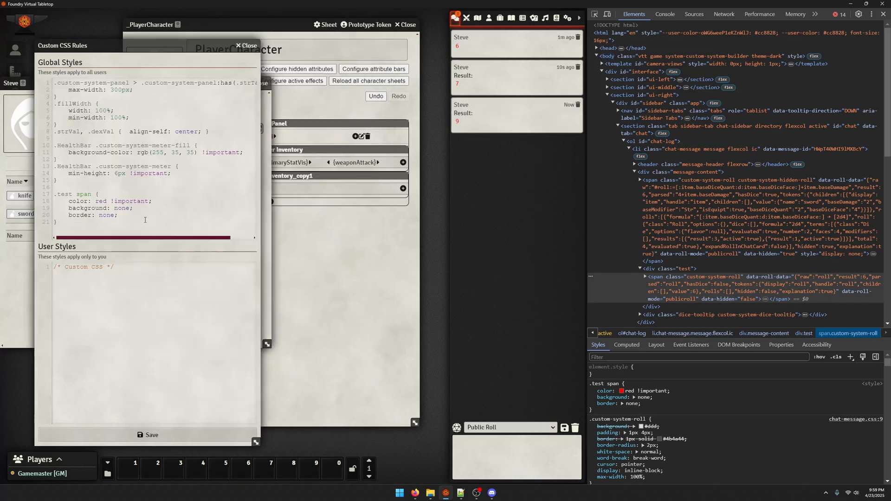
{"action": "left_click", "coordinate": [144, 216]}
{"action": "key", "text": "Return"}
{"action": "type", "text": "display:"}
{"action": "key", "text": "BackSpace"}
{"action": "key", "text": "BackSpace"}
{"action": "key", "text": "BackSpace"}
{"action": "key", "text": "BackSpace"}
{"action": "type", "text": "lay: inline;"}
{"action": "key", "text": "Return"}
{"action": "type", "text": "wi"}
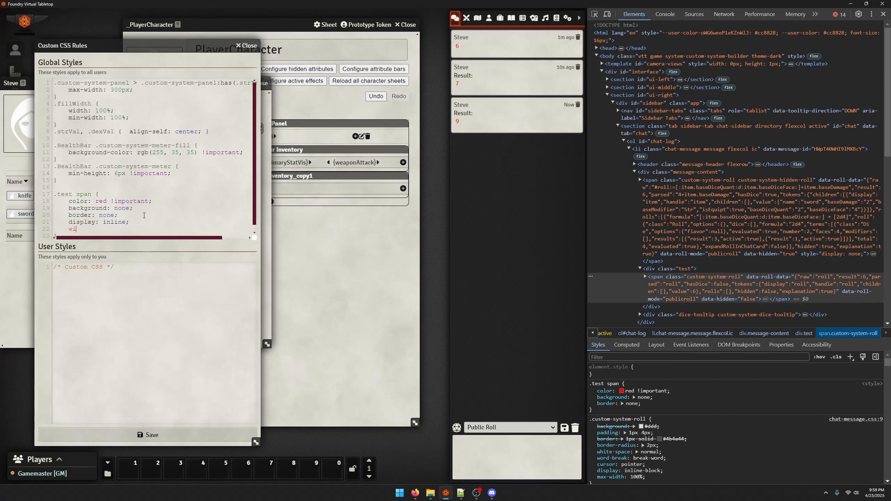
{"action": "type", "text": "dth: fit-content;"}
{"action": "left_click", "coordinate": [148, 436]}
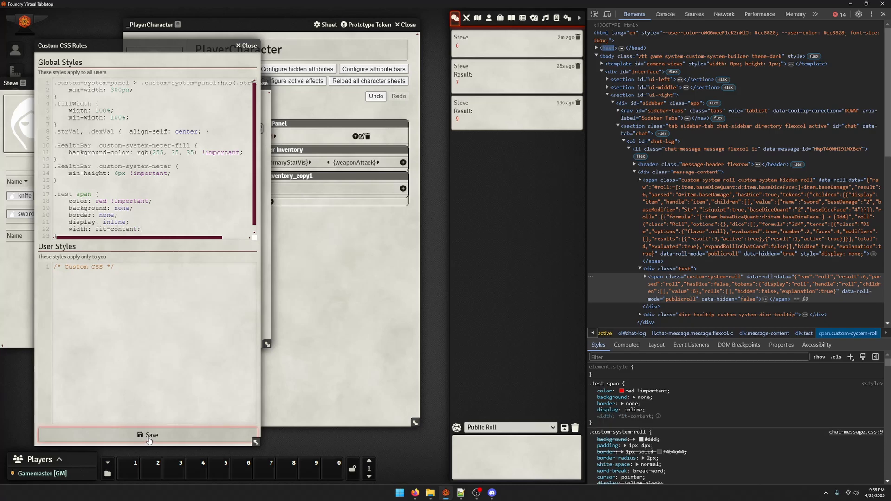
Inspect the newest chat message in the developer tools and select its test div to examine its styles
{"action": "left_click", "coordinate": [595, 14]}
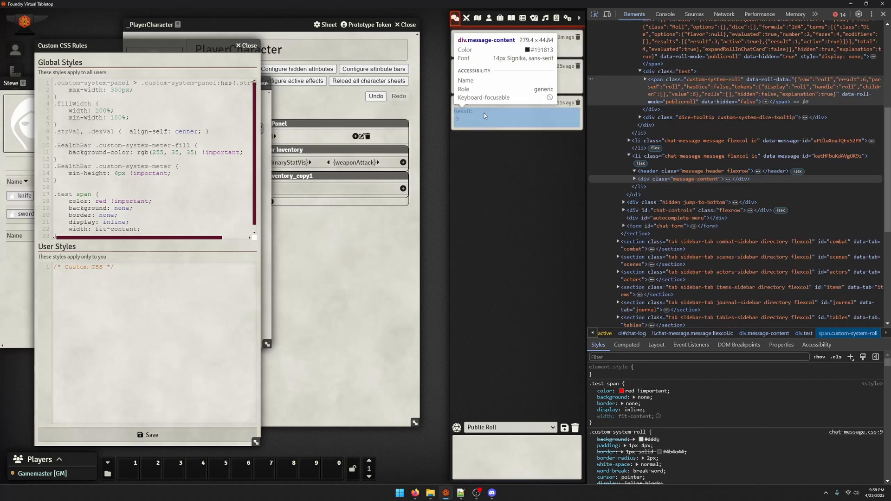
{"action": "left_click", "coordinate": [461, 112]}
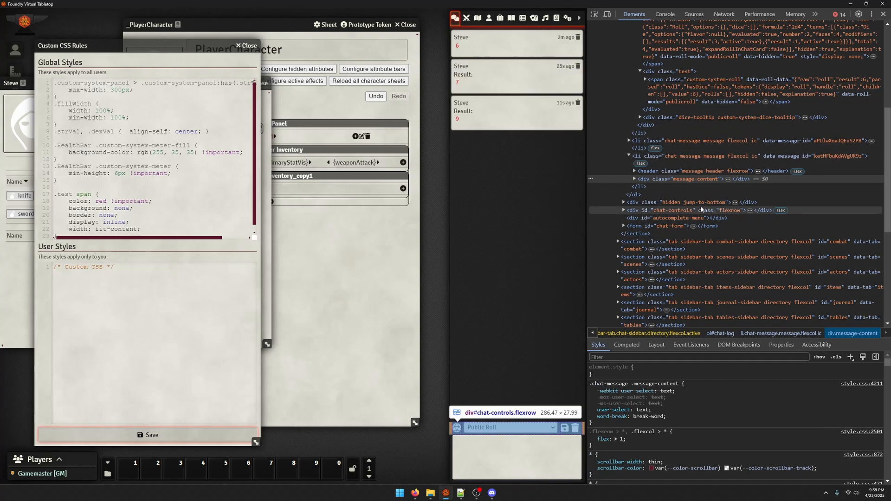
{"action": "left_click", "coordinate": [634, 179]}
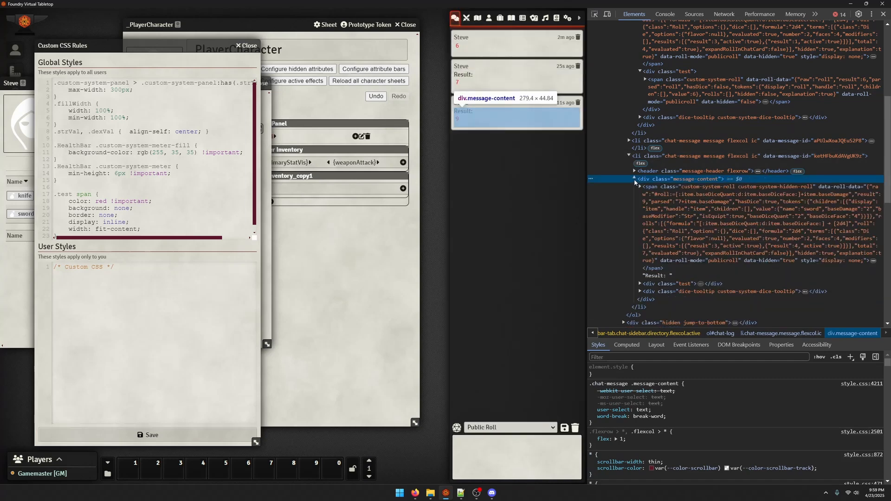
{"action": "left_click", "coordinate": [658, 285]}
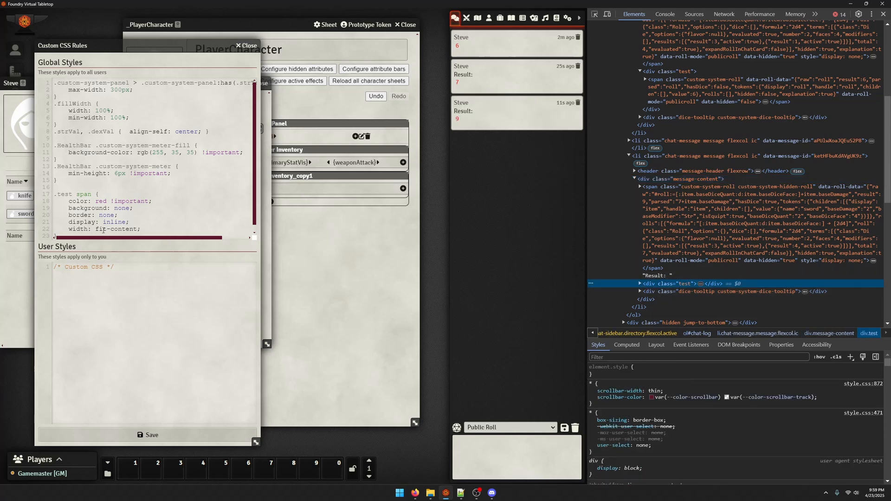
Remove the display: inline and width: fit-content declarations from the .test span rule in the global CSS
{"action": "scroll", "coordinate": [103, 239], "scroll_direction": "down", "scroll_amount": 1}
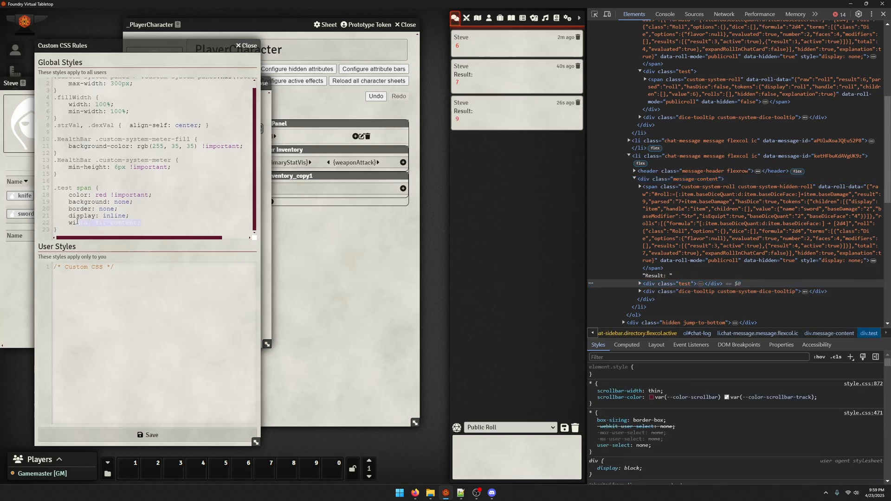
{"action": "double_click", "coordinate": [123, 222]}
{"action": "type", "text": "content;"}
{"action": "left_click", "coordinate": [185, 223]}
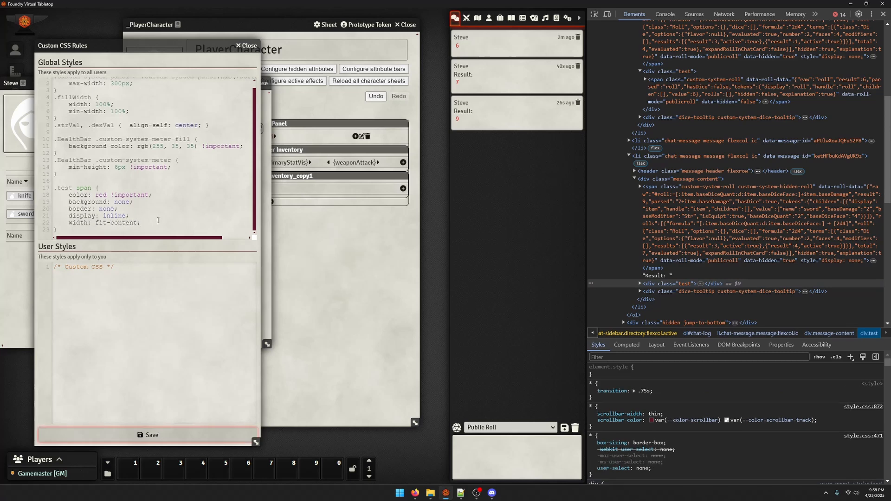
{"action": "left_click_drag", "start_coordinate": [158, 222], "coordinate": [121, 208]}
{"action": "key", "text": "BackSpace"}
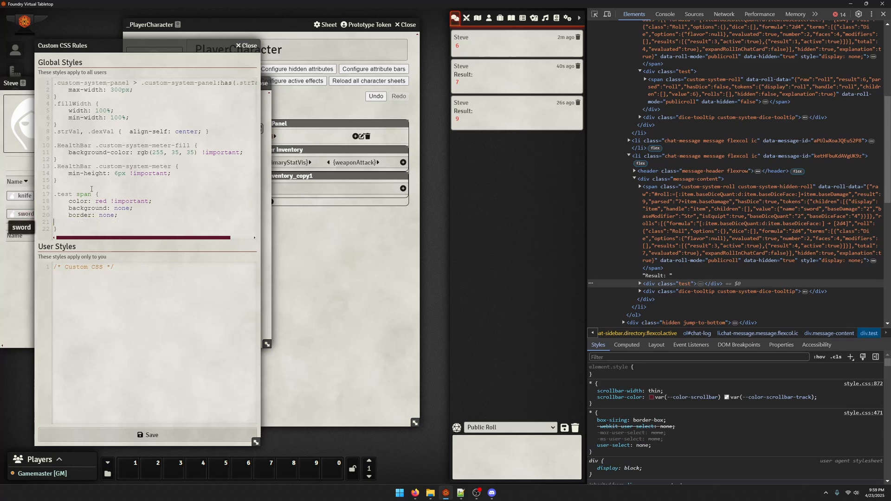
Try a separate .test rule with width: fit-content above the .test span rule, and undo it
{"action": "left_click", "coordinate": [85, 186]}
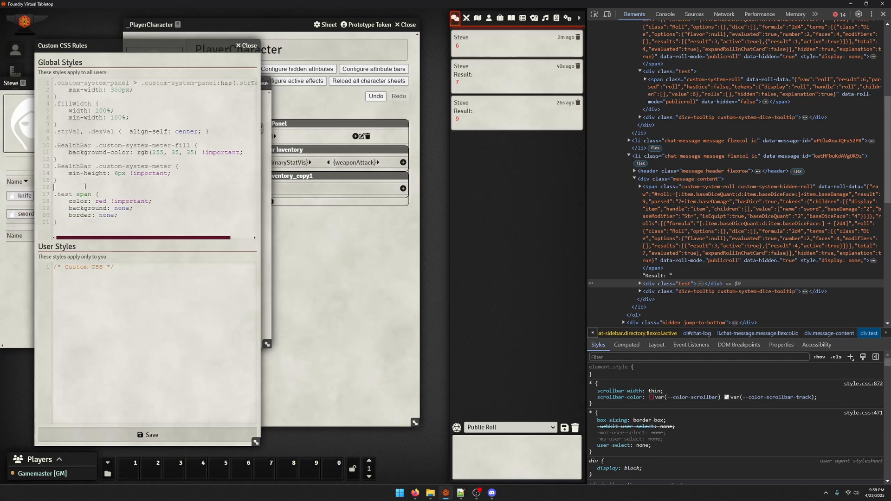
{"action": "type", "text": ".test {"}
{"action": "key", "text": "Return"}
{"action": "key", "text": "Return"}
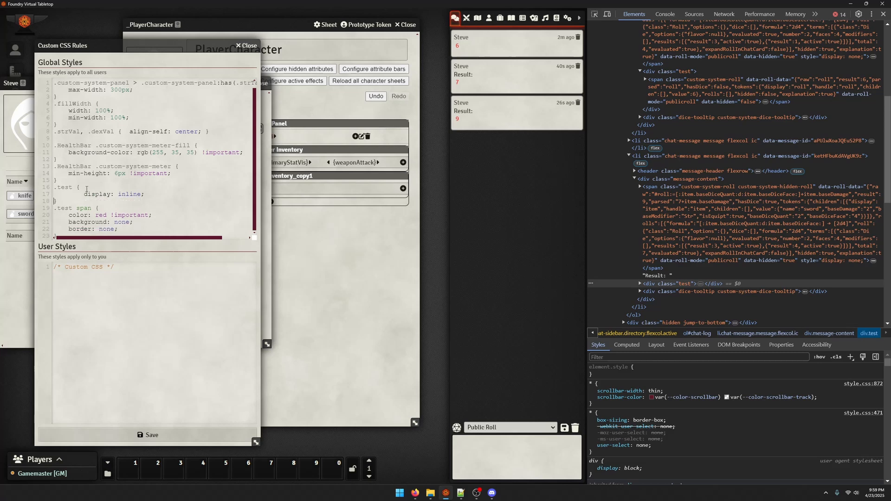
{"action": "left_click", "coordinate": [91, 194]}
{"action": "type", "text": "width: fit-content;"}
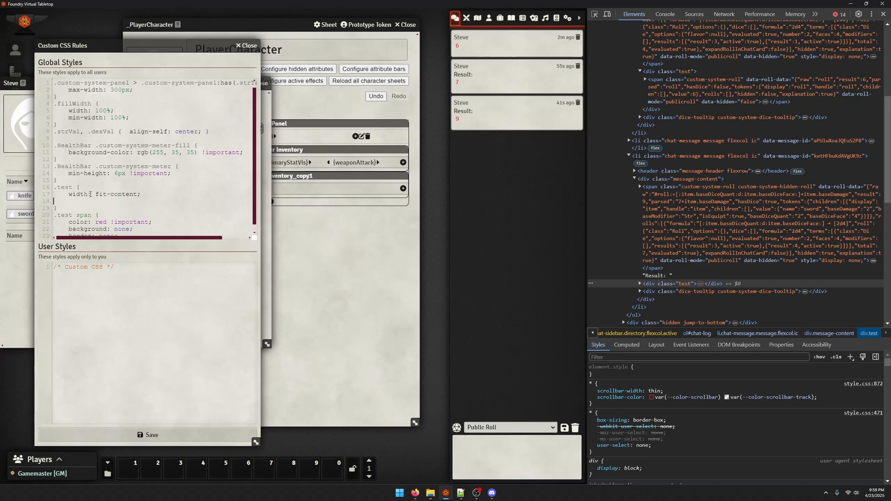
{"action": "scroll", "coordinate": [116, 208], "scroll_direction": "down", "scroll_amount": 1}
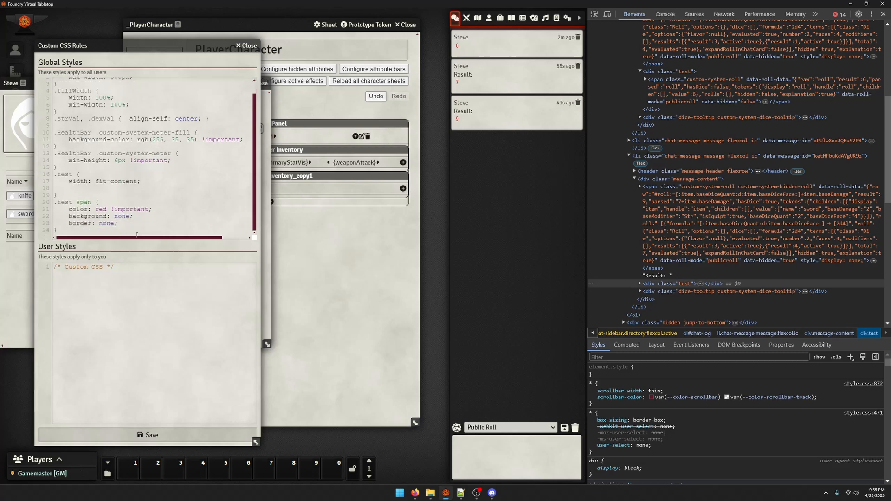
{"action": "key", "text": "ctrl+z"}
{"action": "key", "text": "ctrl+z"}
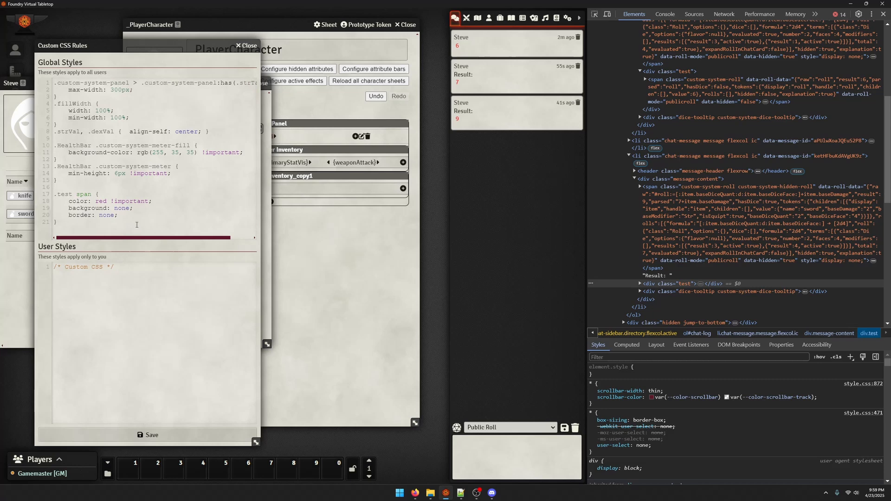
Add a .test rule containing display: inline above the .test span rule in the global CSS and save
{"action": "type", "text": ","}
{"action": "key", "text": "BackSpace"}
{"action": "type", "text": ".test {  }"}
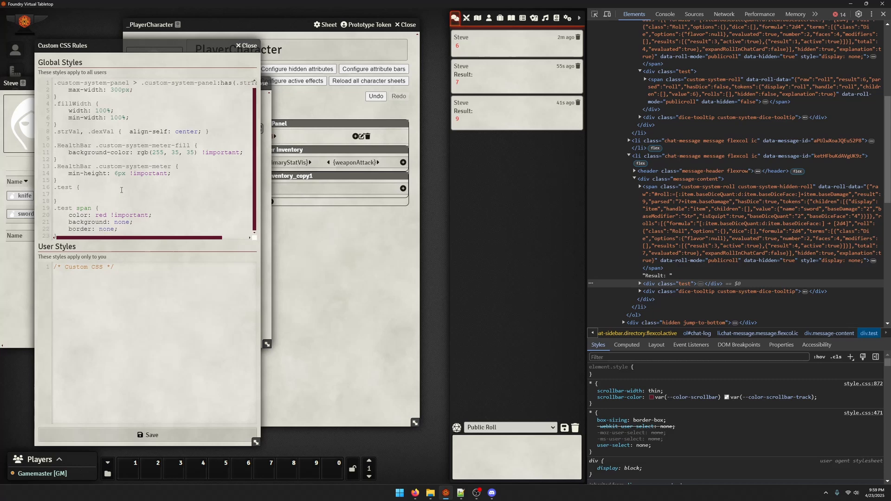
{"action": "scroll", "coordinate": [121, 190], "scroll_direction": "down", "scroll_amount": 1}
{"action": "left_click", "coordinate": [122, 190]}
{"action": "type", "text": "display"}
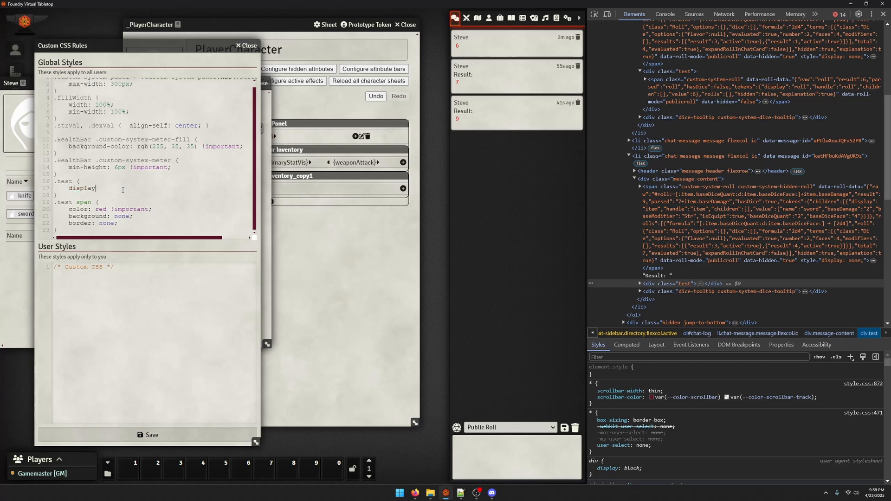
{"action": "type", "text": ": inline;"}
{"action": "left_click", "coordinate": [157, 436]}
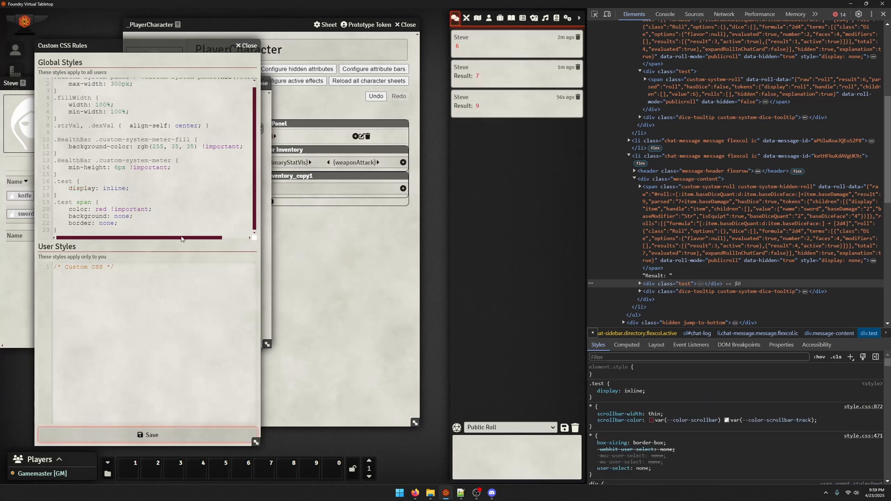
Delete the color: red !important declaration from the .test span rule and save the CSS
{"action": "left_click_drag", "start_coordinate": [163, 209], "coordinate": [54, 209]}
{"action": "key", "text": "BackSpace"}
{"action": "key", "text": "BackSpace"}
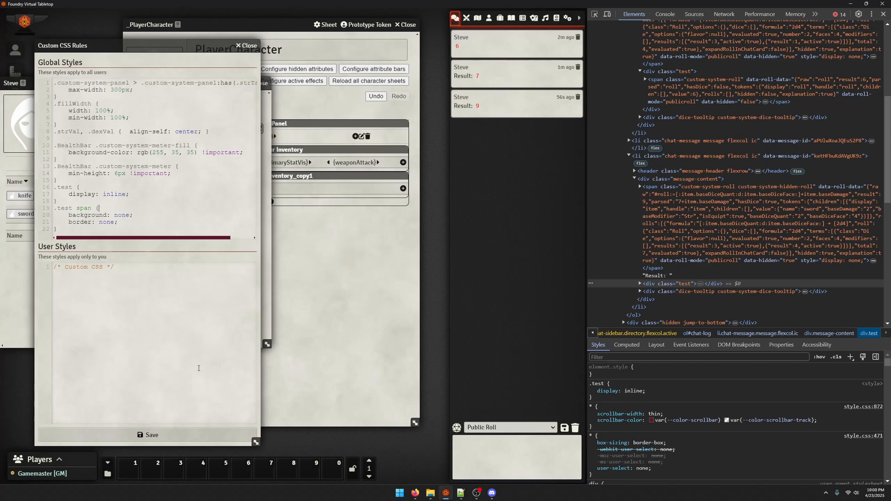
{"action": "left_click", "coordinate": [179, 434]}
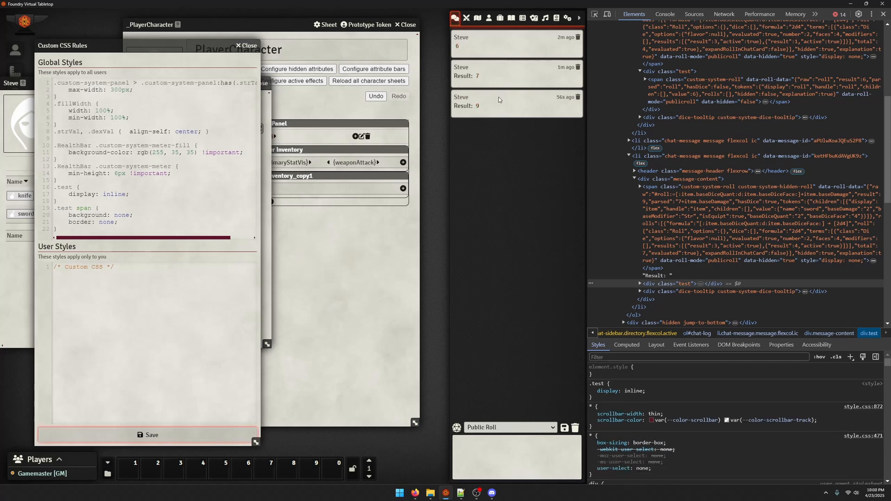
Inspect the message-content element of the second chat message in the developer tools
{"action": "left_click", "coordinate": [594, 14]}
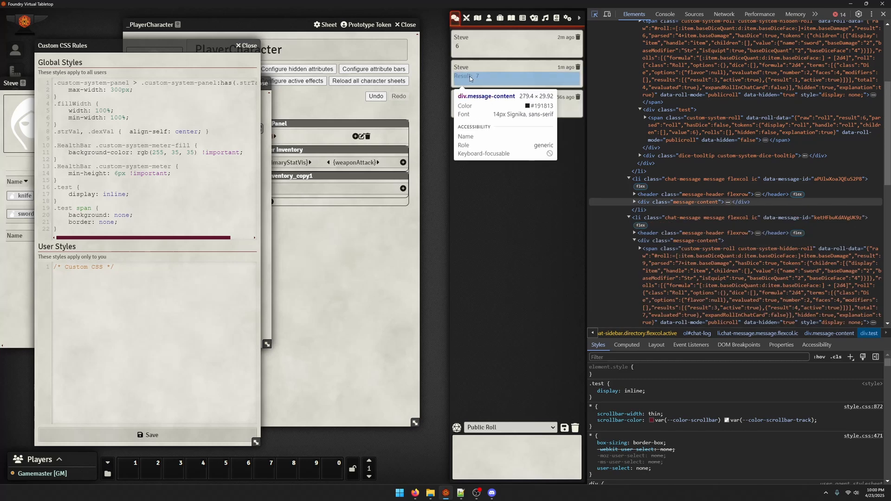
{"action": "left_click", "coordinate": [477, 80]}
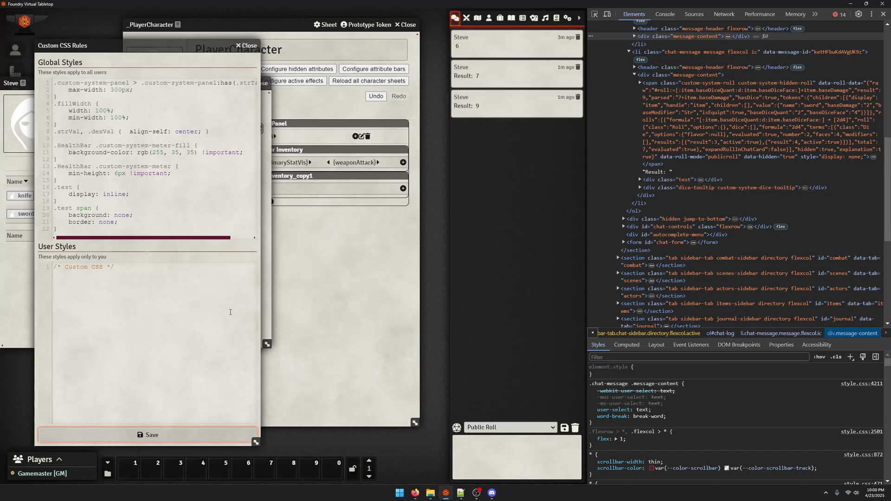
{"action": "left_click", "coordinate": [231, 311]}
Insert opening <table>, <tbody> and <tr> tags below the roll formula in the weaponAttack label's roll message
{"action": "left_click", "coordinate": [292, 339]}
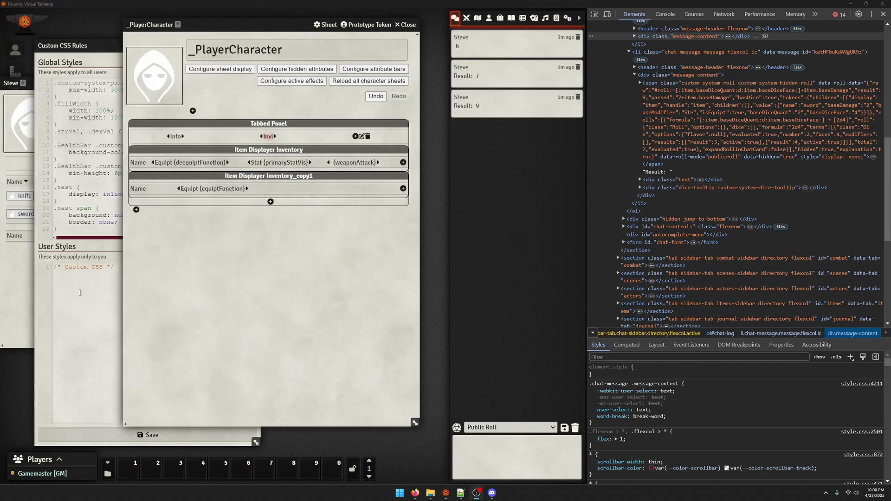
{"action": "left_click", "coordinate": [358, 171]}
{"action": "scroll", "coordinate": [292, 232], "scroll_direction": "down", "scroll_amount": 2}
{"action": "left_click_drag", "start_coordinate": [358, 268], "coordinate": [213, 268]}
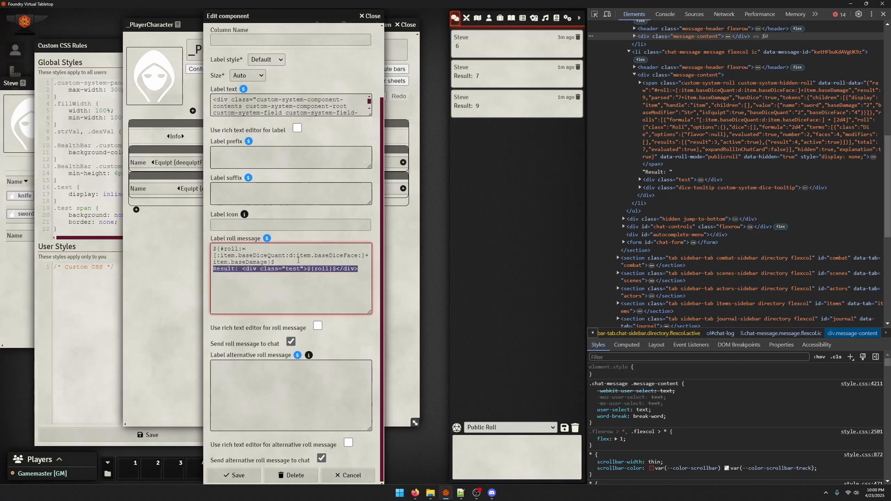
{"action": "left_click", "coordinate": [298, 261]}
{"action": "key", "text": "Return"}
{"action": "type", "text": "<table>"}
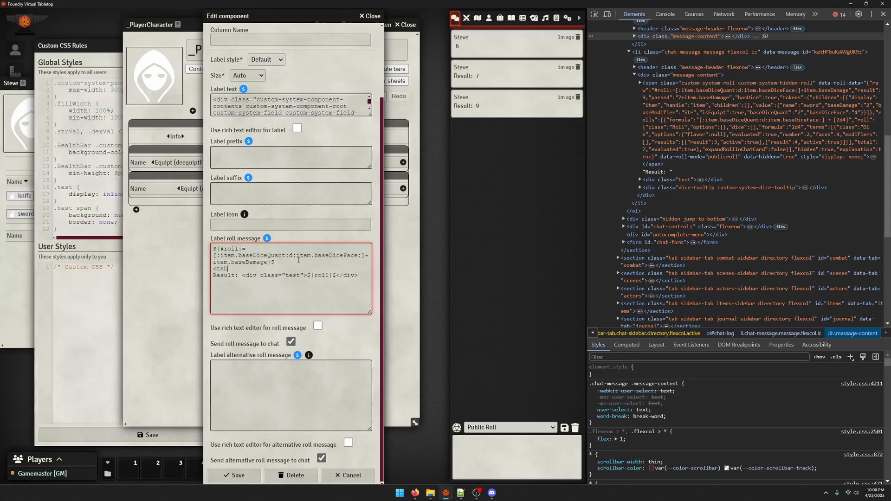
{"action": "key", "text": "Return"}
{"action": "type", "text": "<tbodt"}
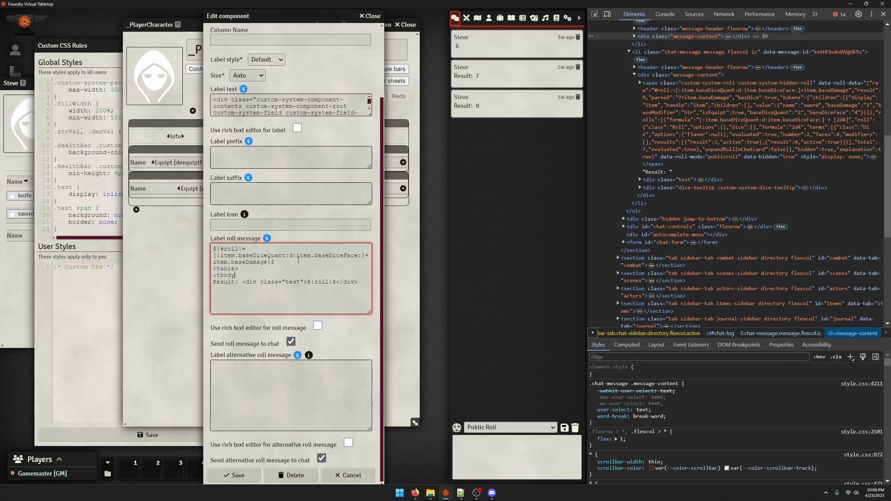
{"action": "type", "text": ">"}
{"action": "key", "text": "Return"}
{"action": "type", "text": "<tr"}
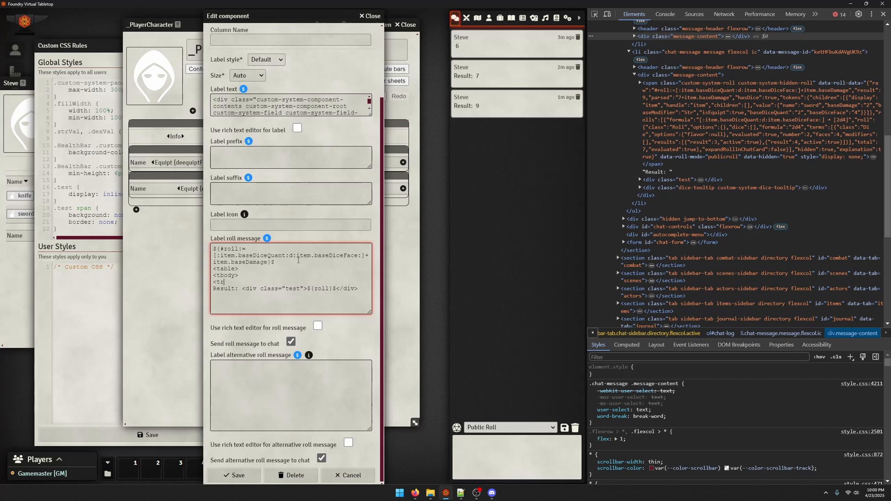
{"action": "type", "text": ">"}
{"action": "key", "text": "Return"}
Wrap the Result: text in its own table cell as <td><p>Result:</p></td>
{"action": "type", "text": "<td"}
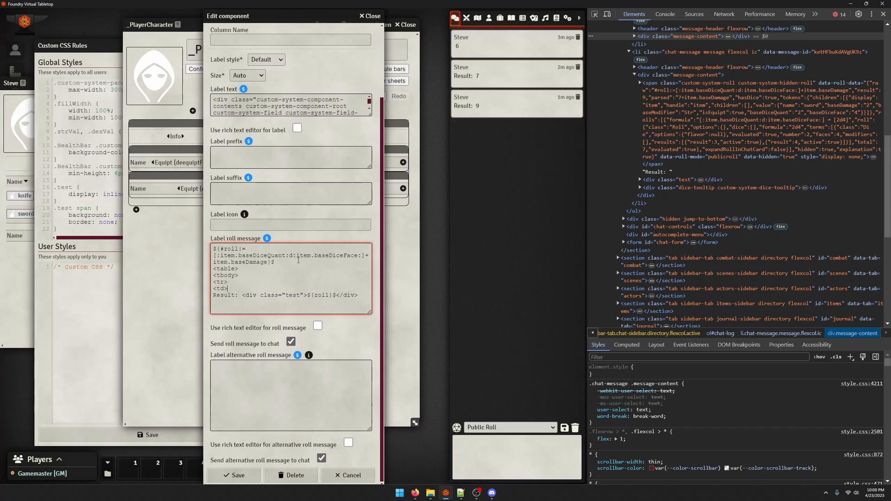
{"action": "type", "text": "><c"}
{"action": "key", "text": "BackSpace"}
{"action": "type", "text": "p<"}
{"action": "key", "text": "Delete"}
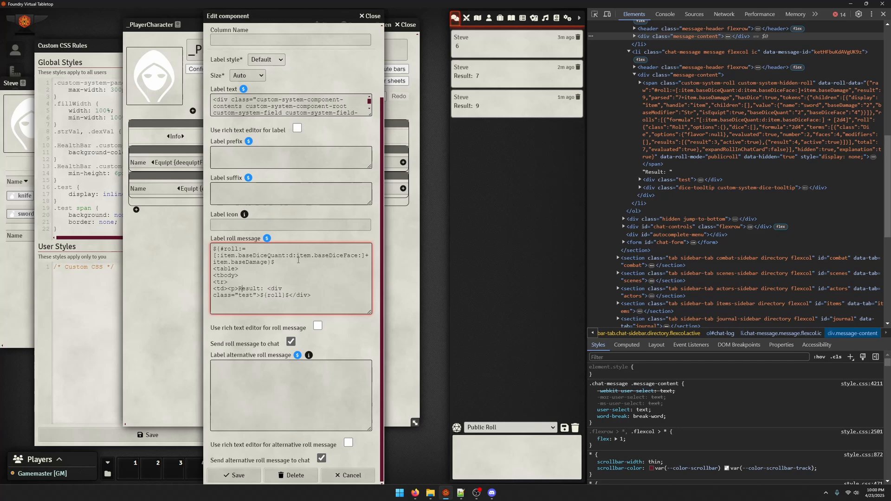
{"action": "key", "text": "Right"}
{"action": "key", "text": "Right"}
{"action": "key", "text": "Right"}
{"action": "key", "text": "Right"}
{"action": "key", "text": "Right"}
{"action": "key", "text": "Right"}
{"action": "key", "text": "Right"}
{"action": "key", "text": "BackSpace"}
{"action": "type", "text": "</p><"}
{"action": "type", "text": "t"}
{"action": "key", "text": "BackSpace"}
{"action": "type", "text": "/td>"}
{"action": "key", "text": "Return"}
Prefix the "test" roll div with <td><p>, append </p> after it, and save the weaponAttack label
{"action": "type", "text": ">"}
{"action": "key", "text": "BackSpace"}
{"action": "type", "text": "<td><p>"}
{"action": "type", "text": "</p>"}
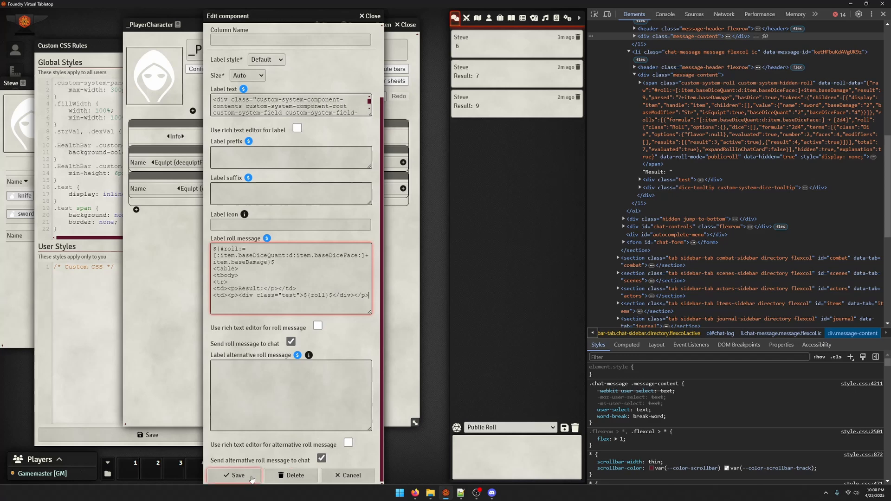
{"action": "left_click", "coordinate": [250, 475]}
Flush the chat log and roll the sword's attack from the character sheet
{"action": "left_click", "coordinate": [575, 427]}
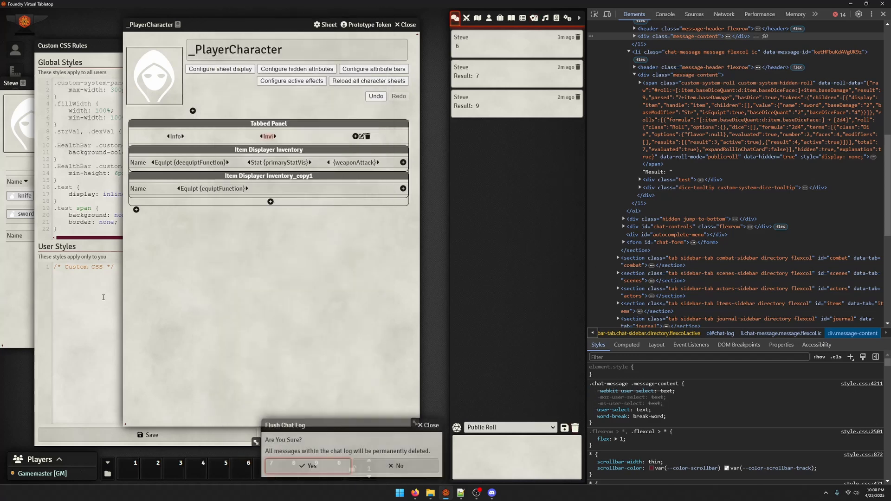
{"action": "left_click", "coordinate": [318, 466]}
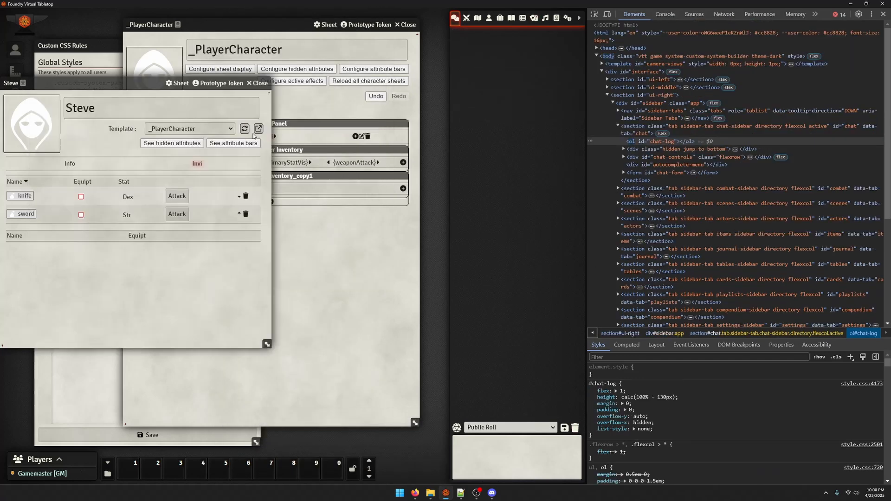
{"action": "left_click", "coordinate": [177, 214]}
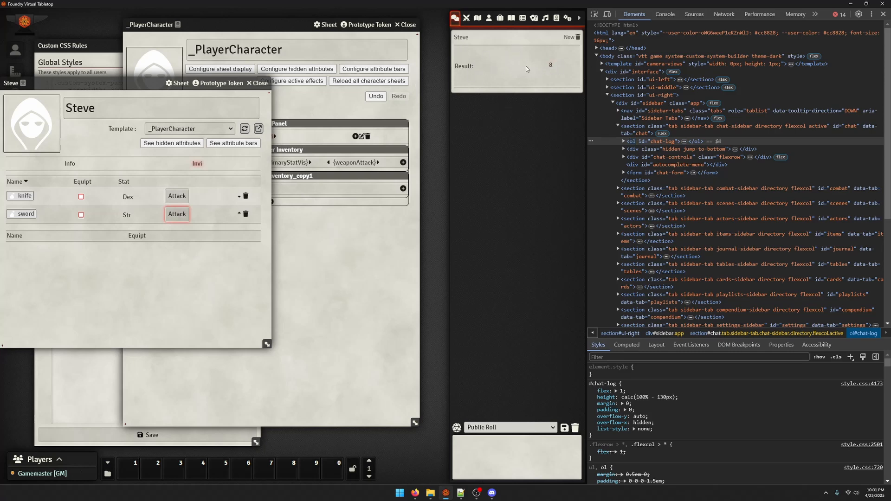
Try ${#roll}$ as the roll reference inside the weaponAttack label's test div, save, and roll the sword's attack
{"action": "left_click", "coordinate": [444, 65]}
{"action": "left_click", "coordinate": [359, 257]}
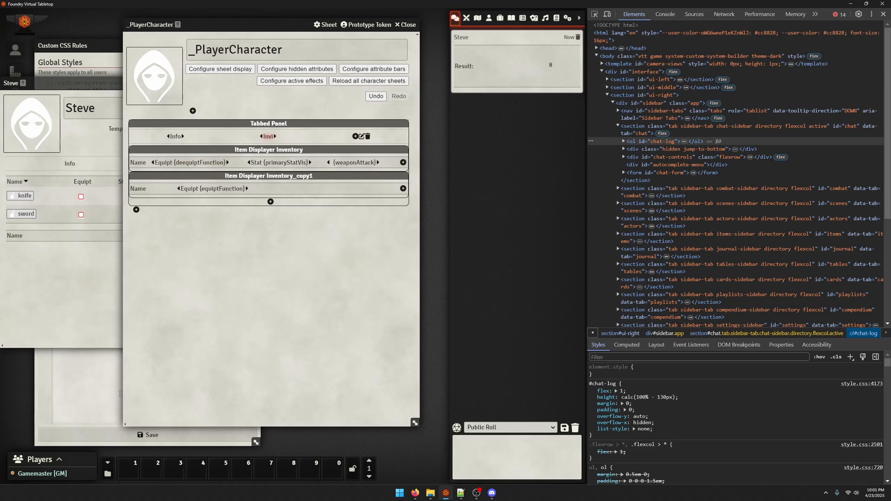
{"action": "left_click", "coordinate": [95, 380]}
{"action": "left_click", "coordinate": [292, 258]}
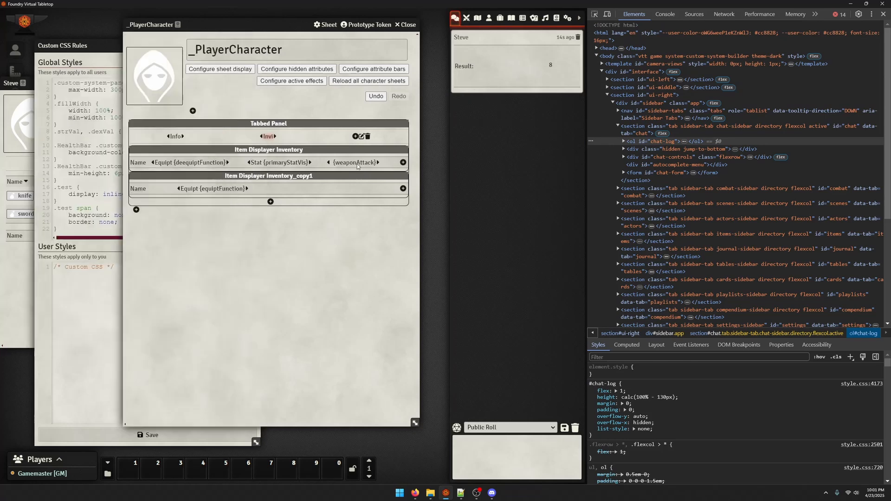
{"action": "left_click", "coordinate": [357, 164]}
{"action": "mouse_move", "coordinate": [551, 68]}
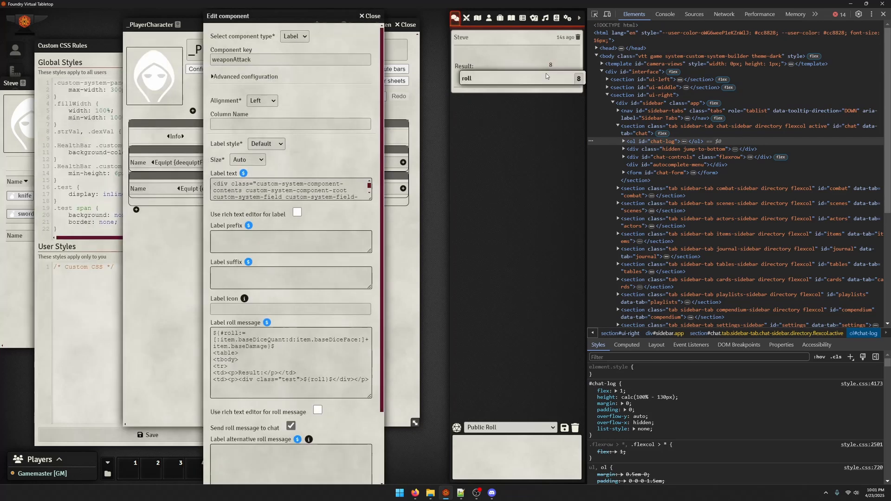
{"action": "scroll", "coordinate": [257, 265], "scroll_direction": "down", "scroll_amount": 1}
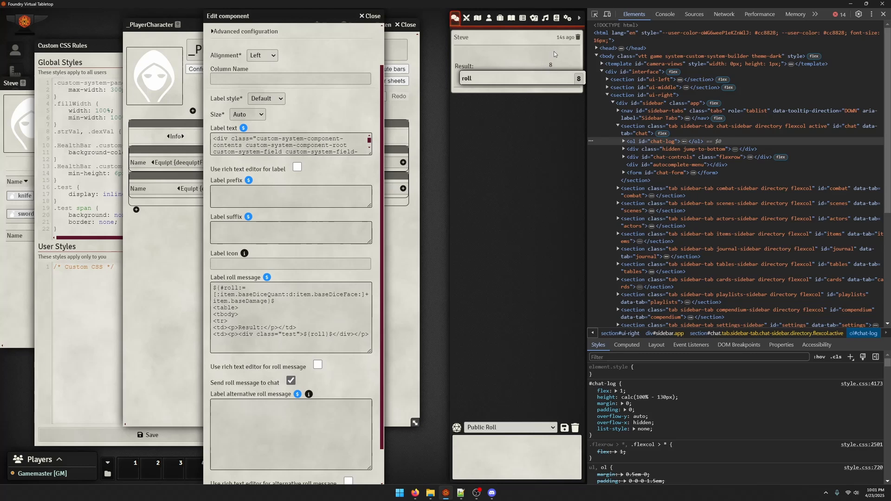
{"action": "scroll", "coordinate": [272, 305], "scroll_direction": "down", "scroll_amount": 1}
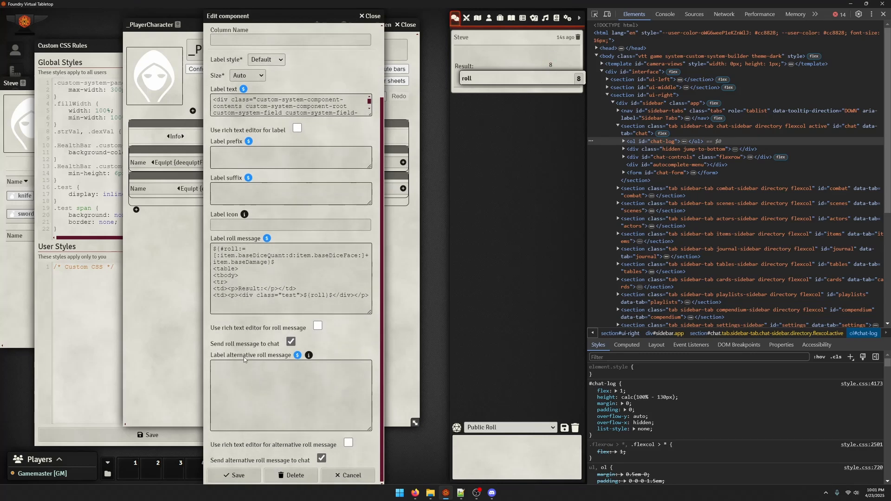
{"action": "left_click", "coordinate": [310, 300]}
{"action": "type", "text": "#"}
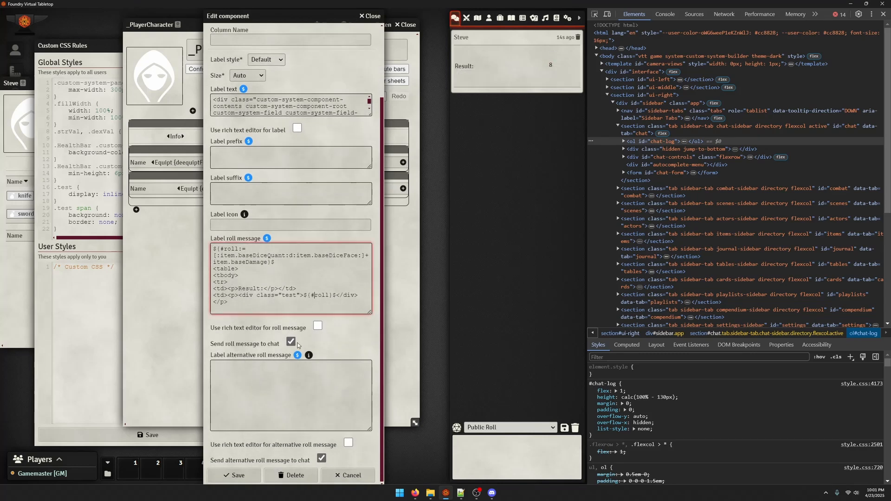
{"action": "left_click", "coordinate": [245, 475]}
{"action": "left_click", "coordinate": [33, 294]}
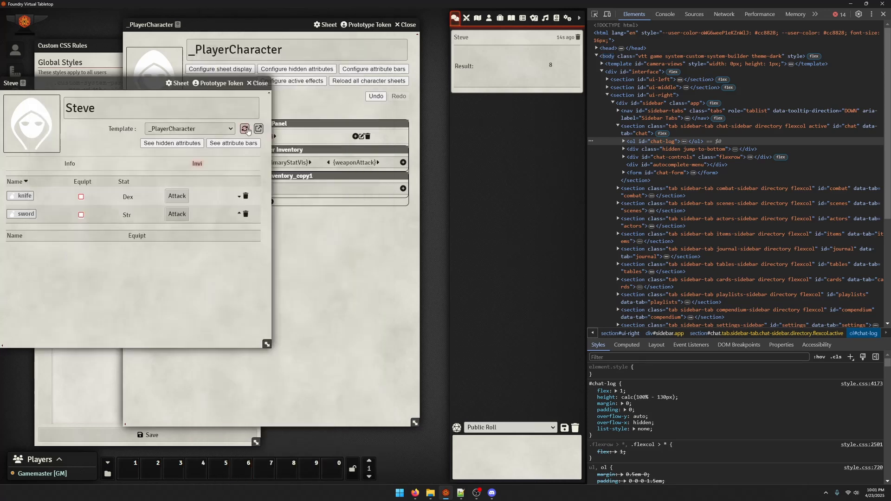
{"action": "left_click", "coordinate": [178, 214]}
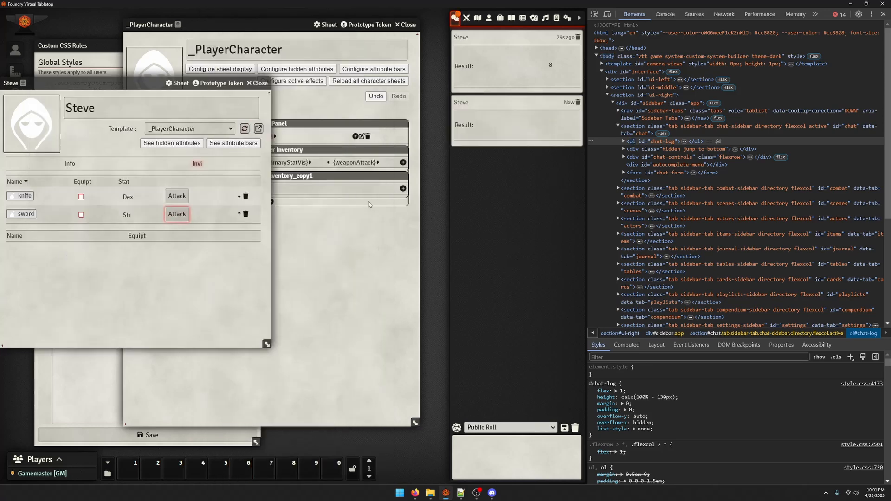
Restore the roll reference to ${roll}$ in the weaponAttack label's roll message and save the component
{"action": "left_click", "coordinate": [358, 166]}
{"action": "scroll", "coordinate": [348, 208], "scroll_direction": "down", "scroll_amount": 1}
{"action": "left_click", "coordinate": [316, 333]}
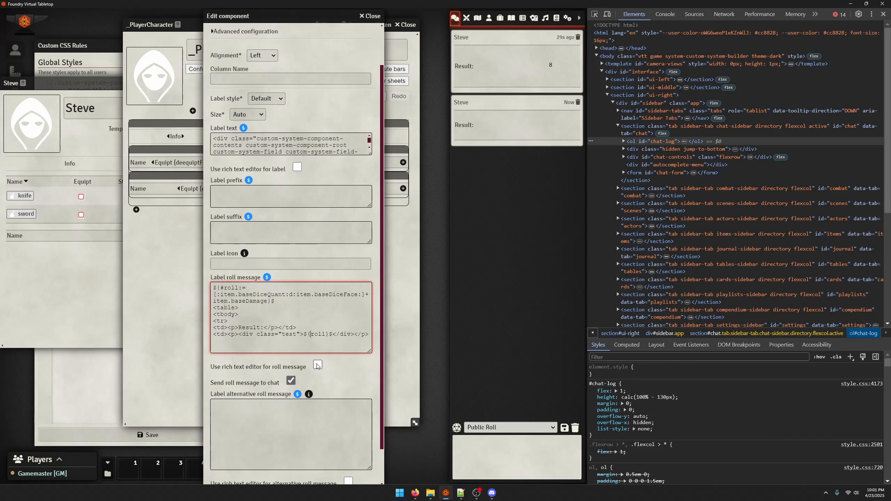
{"action": "scroll", "coordinate": [312, 376], "scroll_direction": "down", "scroll_amount": 1}
{"action": "left_click", "coordinate": [258, 475]}
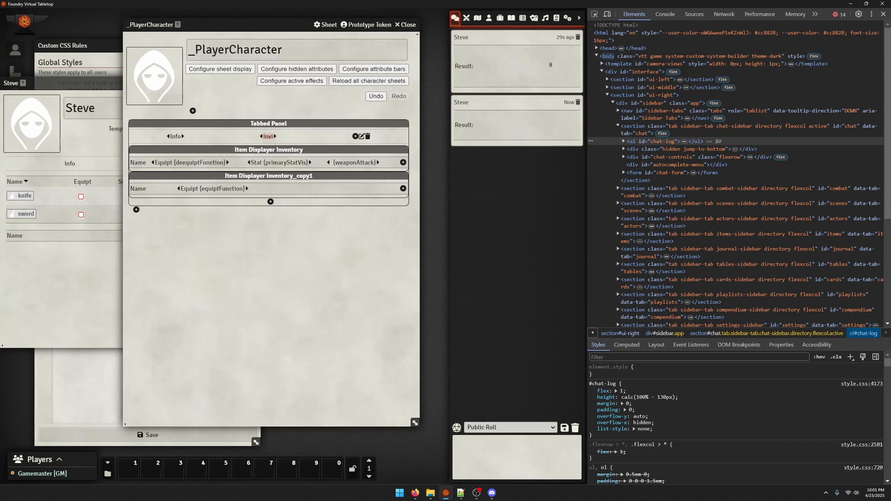
Add the declaration pointer-event: none; to the .test span rule in the global CSS and save
{"action": "left_click", "coordinate": [146, 207]}
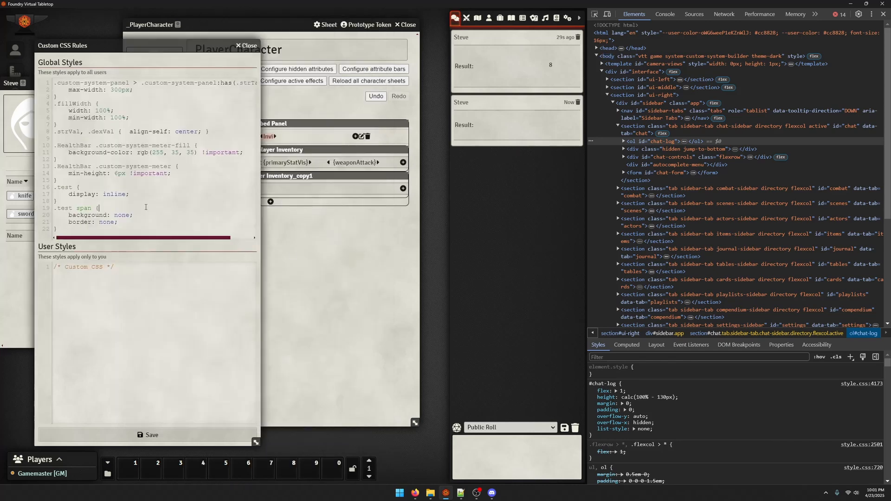
{"action": "key", "text": "Return"}
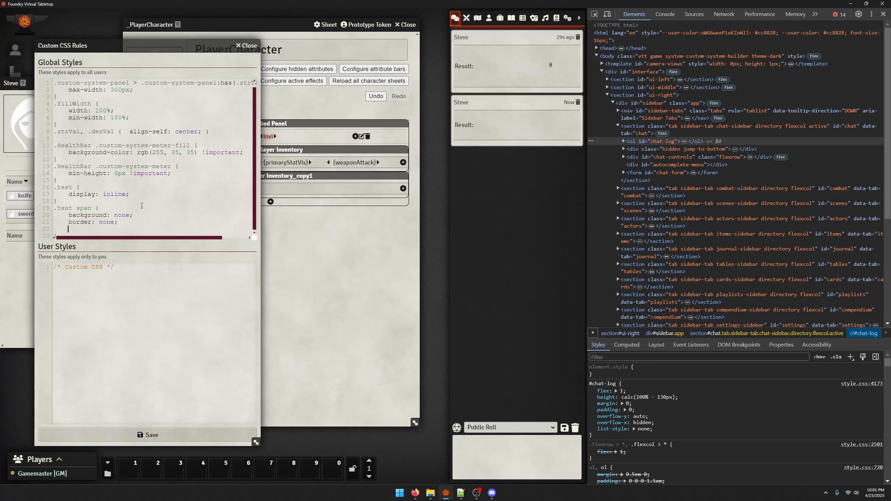
{"action": "type", "text": "point"}
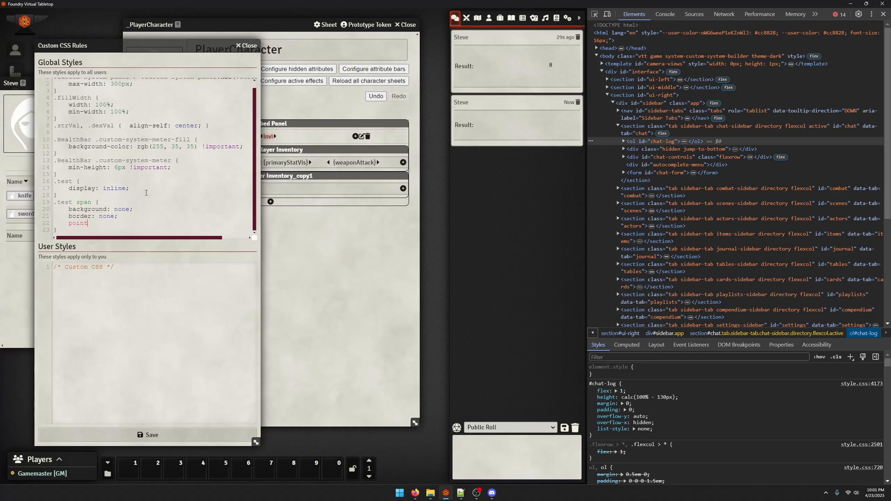
{"action": "type", "text": "er-event: none;"}
{"action": "left_click", "coordinate": [153, 436]}
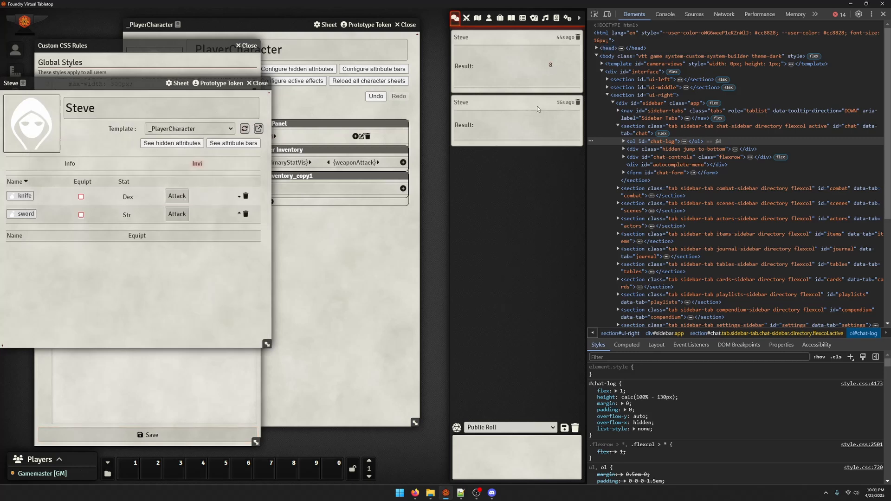
Inspect the roll result in the first chat message and rename its pointer-event property to pointer-events in the developer tools
{"action": "left_click", "coordinate": [594, 14]}
{"action": "left_click", "coordinate": [551, 64]}
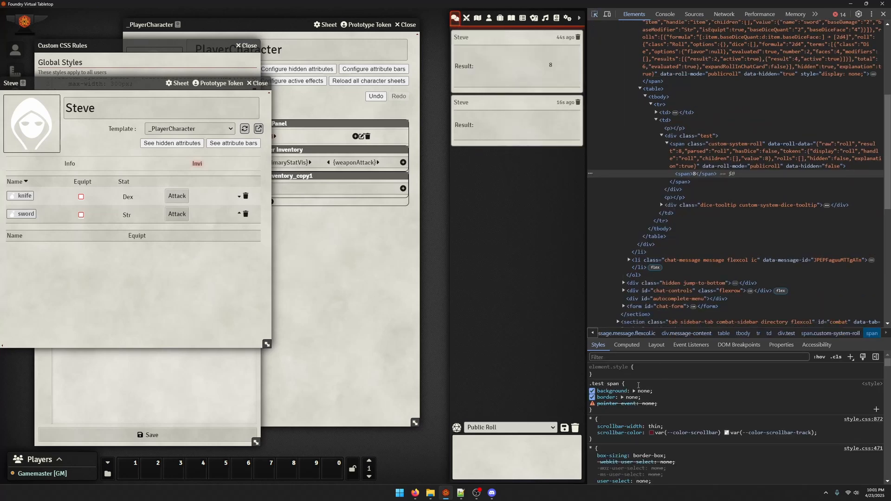
{"action": "left_click", "coordinate": [611, 403]}
{"action": "type", "text": "pointer"}
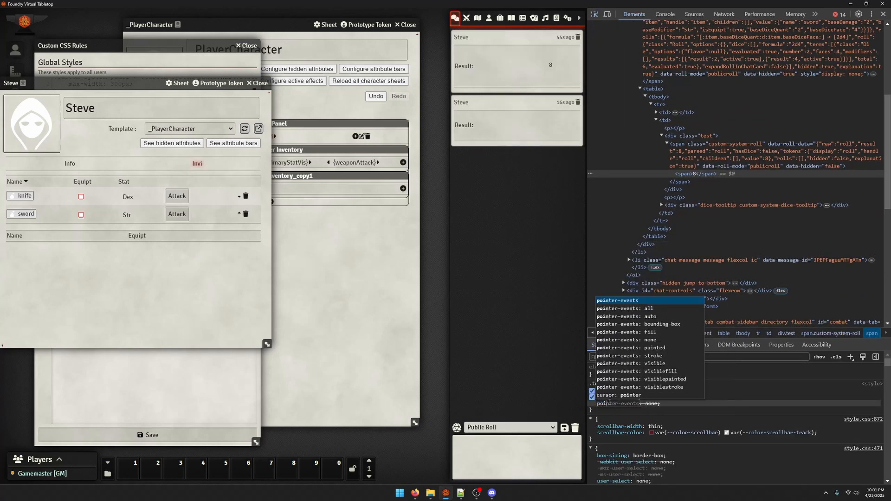
{"action": "key", "text": "Return"}
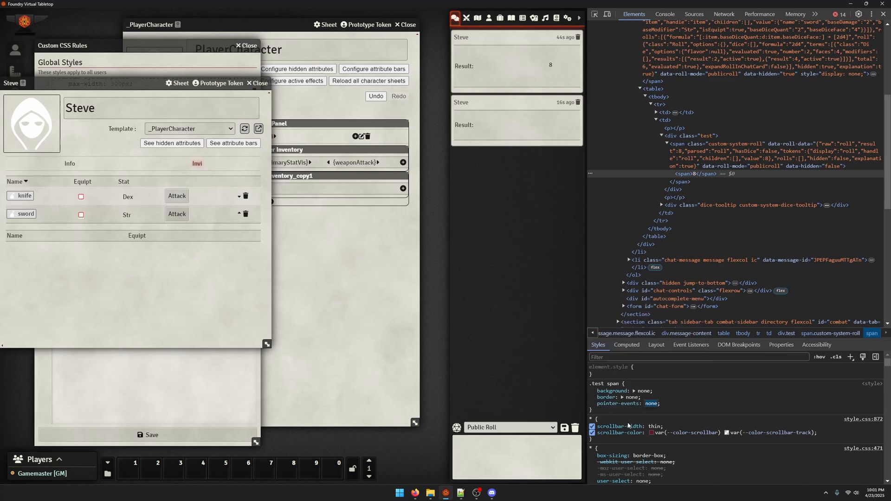
Correct the property name to pointer-events in the global .test span rule, save the CSS and close the rules window
{"action": "left_click", "coordinate": [150, 266]}
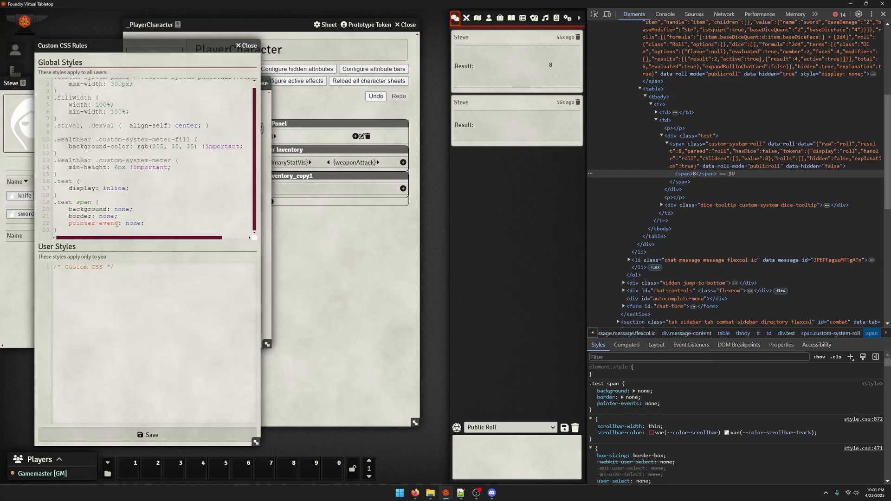
{"action": "left_click", "coordinate": [121, 223]}
{"action": "type", "text": "s"}
{"action": "left_click", "coordinate": [149, 435]}
{"action": "key", "text": "Escape"}
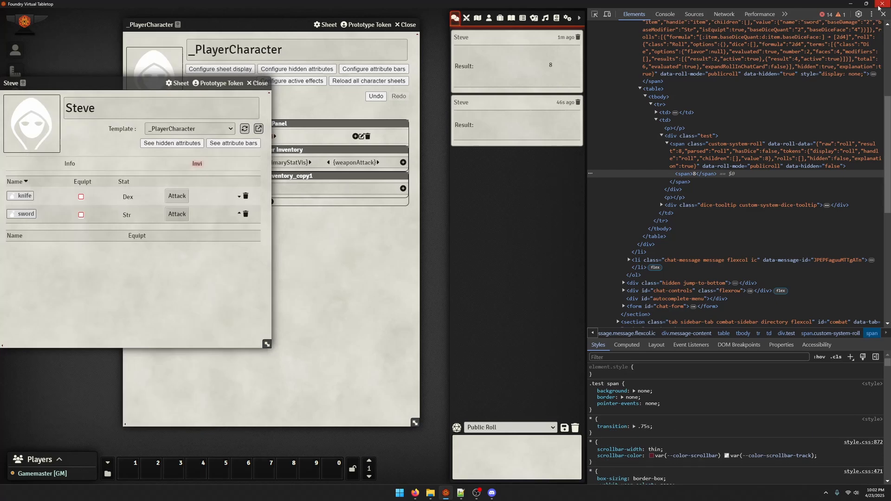
Close Foundry Virtual Tabletop and switch to File Explorer to open the ariea folder
{"action": "left_click", "coordinate": [883, 3]}
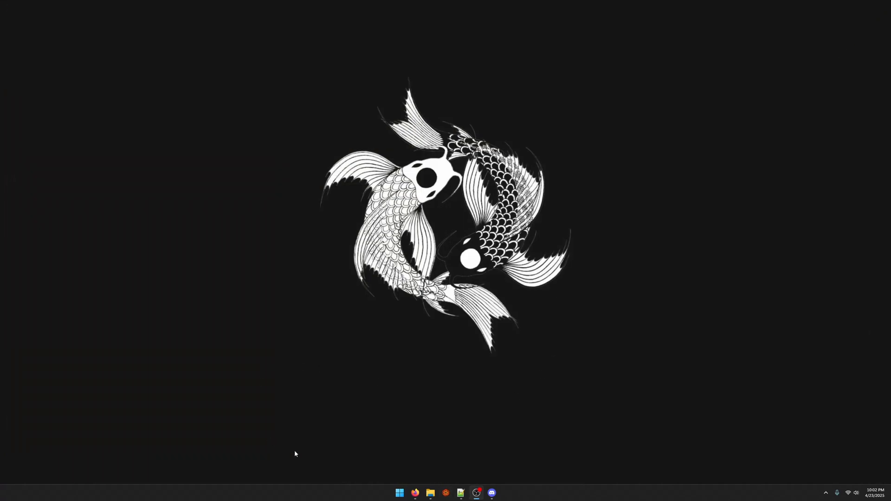
{"action": "mouse_move", "coordinate": [430, 493]}
{"action": "left_click", "coordinate": [380, 443]}
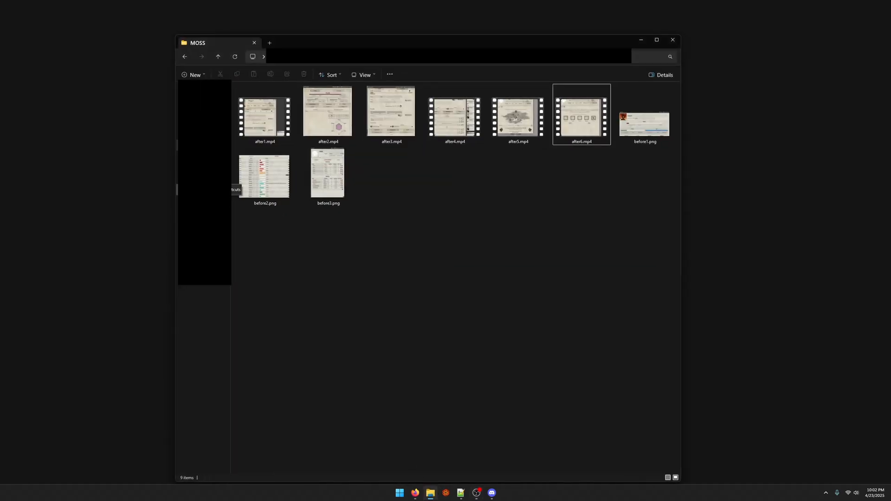
{"action": "left_click", "coordinate": [209, 189]}
{"action": "double_click", "coordinate": [298, 109]}
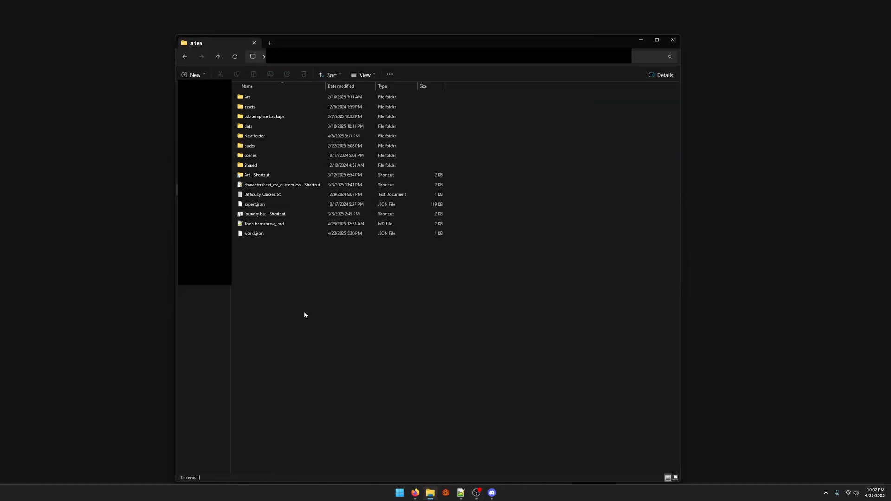
Launch Foundry with the foundry.bat shortcut, open Halivaard's character sheet and move its window clear of the centre
{"action": "double_click", "coordinate": [253, 214]}
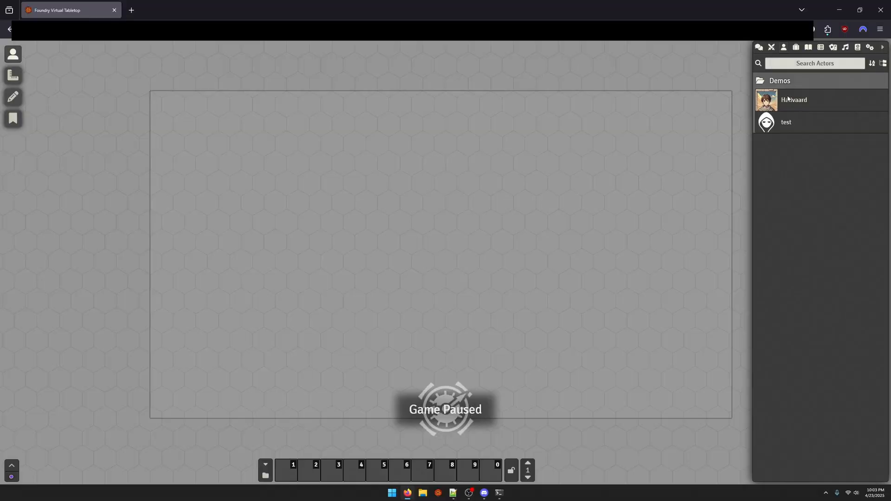
{"action": "left_click", "coordinate": [788, 99]}
{"action": "left_click_drag", "start_coordinate": [431, 87], "coordinate": [364, 49]}
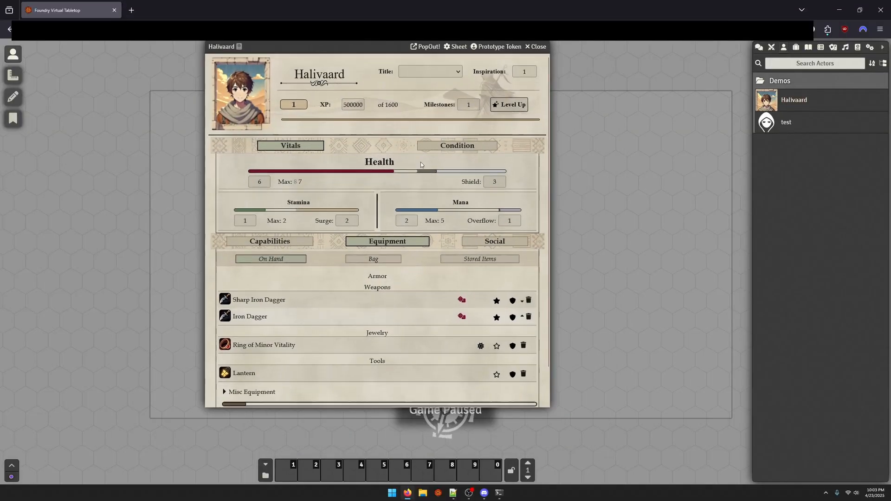
Set Halivaard's title to the Wanderer on the character sheet
{"action": "scroll", "coordinate": [420, 163], "scroll_direction": "down", "scroll_amount": 2}
{"action": "scroll", "coordinate": [446, 232], "scroll_direction": "up", "scroll_amount": 2}
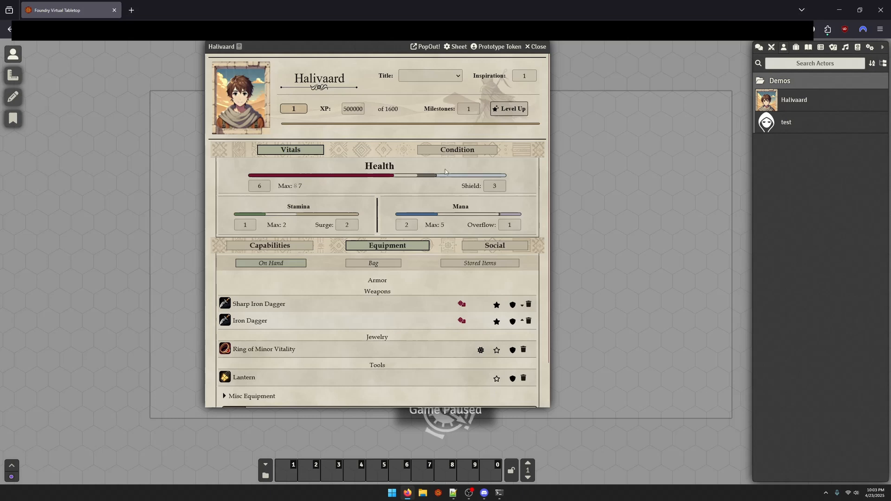
{"action": "left_click", "coordinate": [433, 77]}
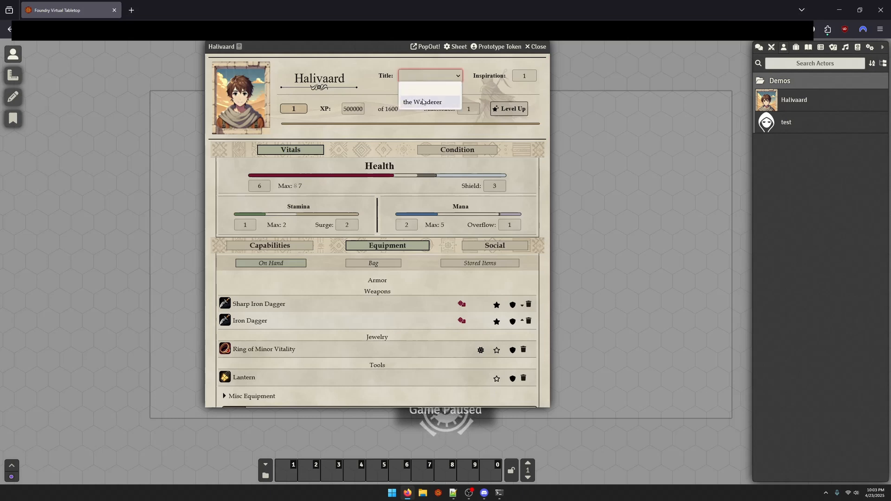
{"action": "left_click", "coordinate": [423, 102]}
Review the Condition section, the stored items, and the Social section's history, description and reputation list on Halivaard's sheet
{"action": "left_click", "coordinate": [455, 150]}
{"action": "left_click", "coordinate": [290, 150]}
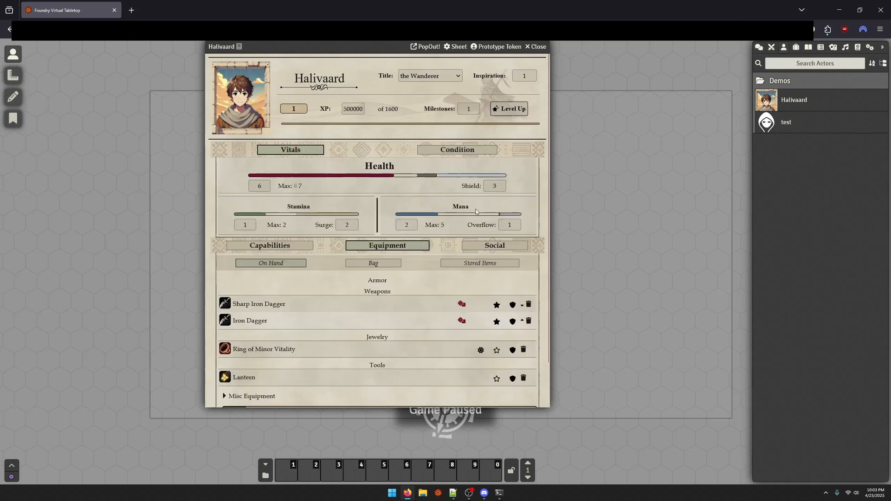
{"action": "left_click", "coordinate": [483, 264]}
{"action": "left_click", "coordinate": [493, 249]}
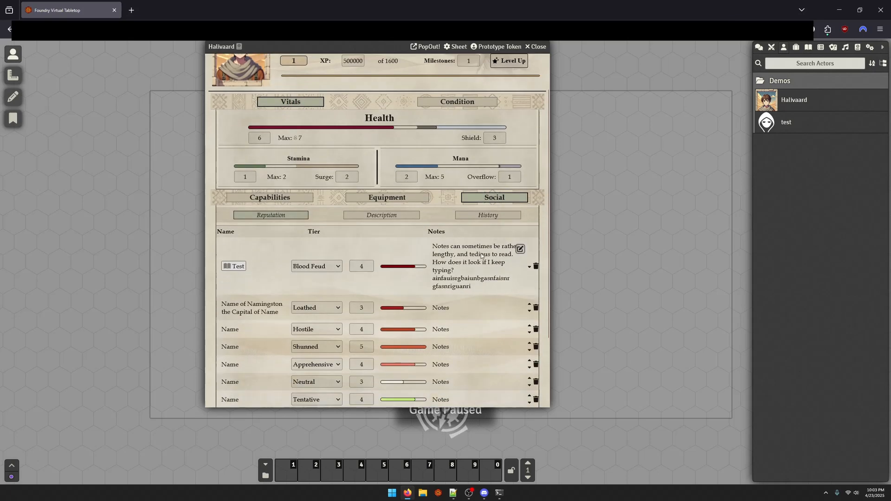
{"action": "left_click", "coordinate": [487, 263]}
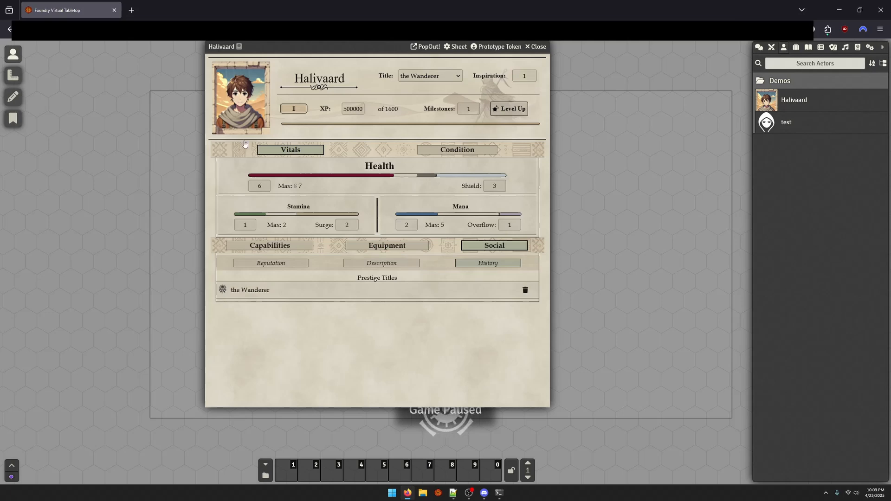
{"action": "left_click", "coordinate": [394, 263]}
{"action": "left_click", "coordinate": [251, 263]}
{"action": "scroll", "coordinate": [389, 318], "scroll_direction": "down", "scroll_amount": 1}
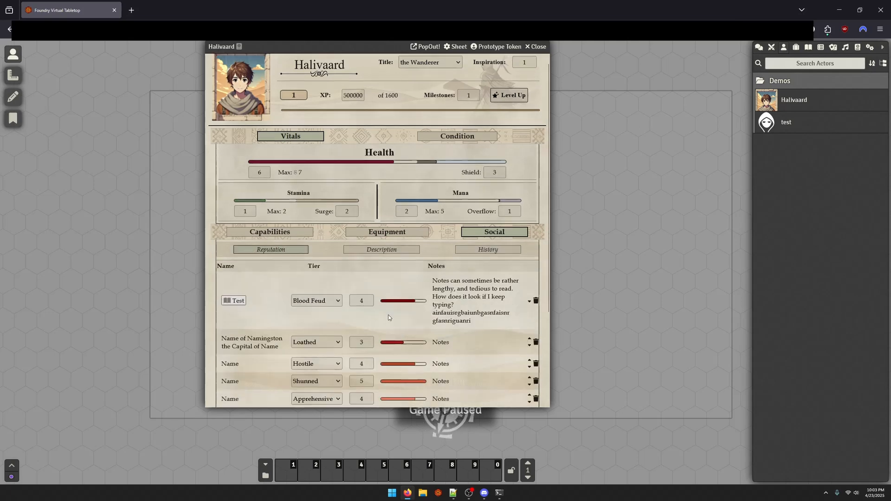
{"action": "scroll", "coordinate": [402, 327], "scroll_direction": "down", "scroll_amount": 1}
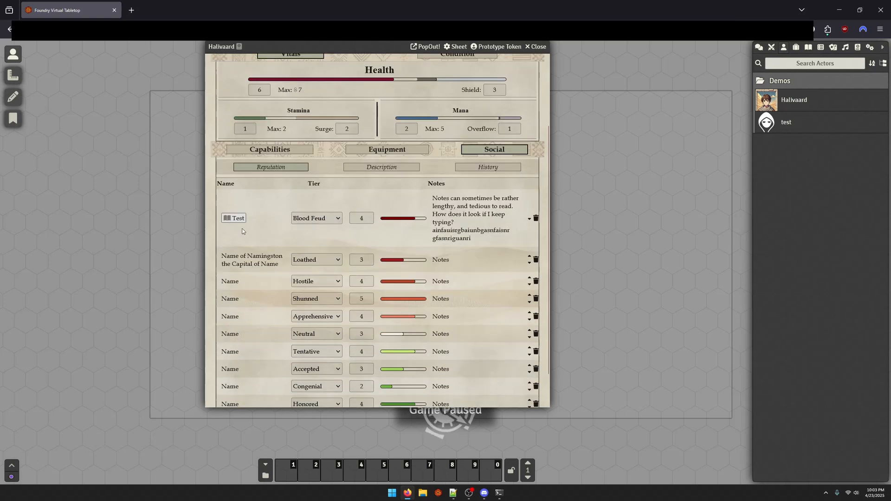
Open and close the Test journal linked in the reputation list, then look over the remaining entries and the character description
{"action": "left_click", "coordinate": [235, 218]}
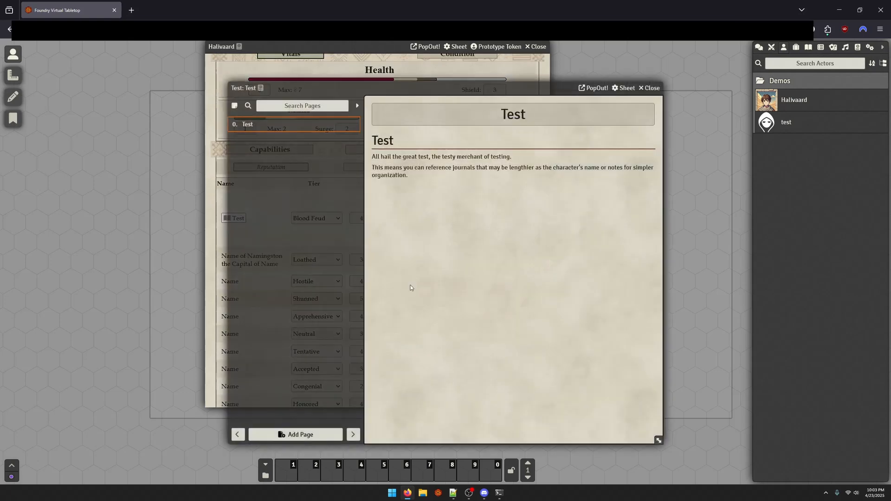
{"action": "left_click", "coordinate": [650, 88]}
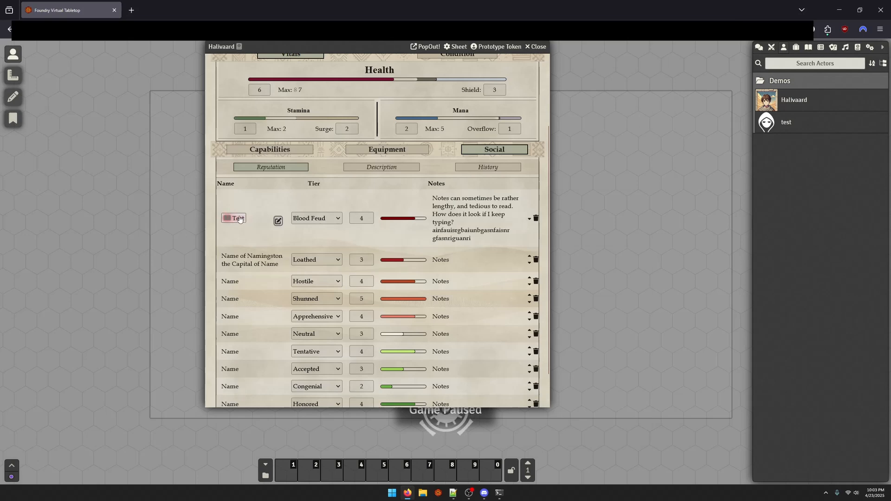
{"action": "scroll", "coordinate": [411, 210], "scroll_direction": "down", "scroll_amount": 1}
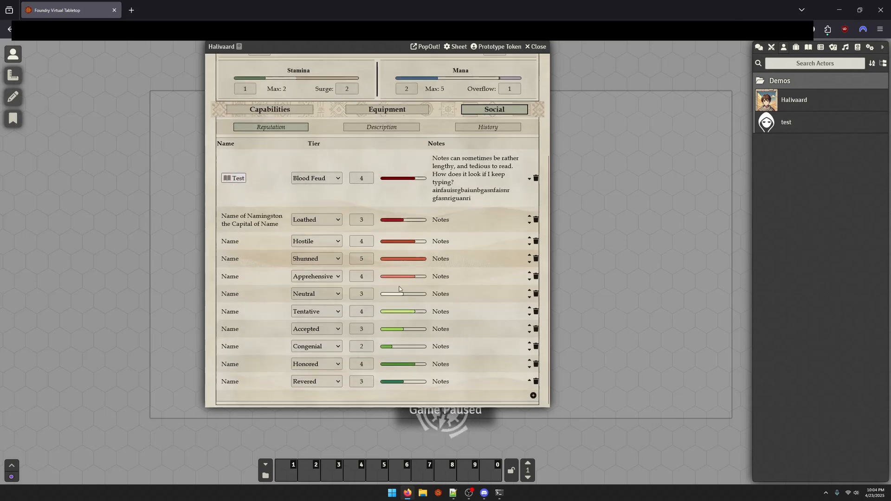
{"action": "scroll", "coordinate": [399, 289], "scroll_direction": "up", "scroll_amount": 3}
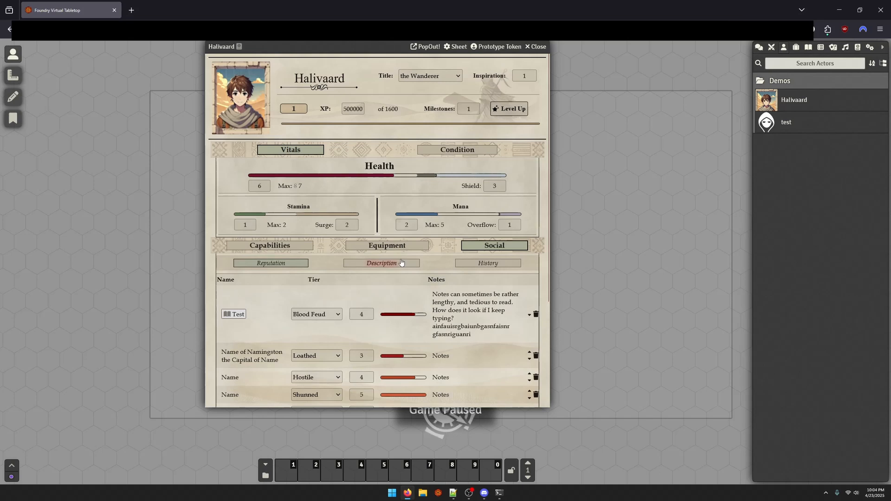
{"action": "left_click", "coordinate": [382, 263]}
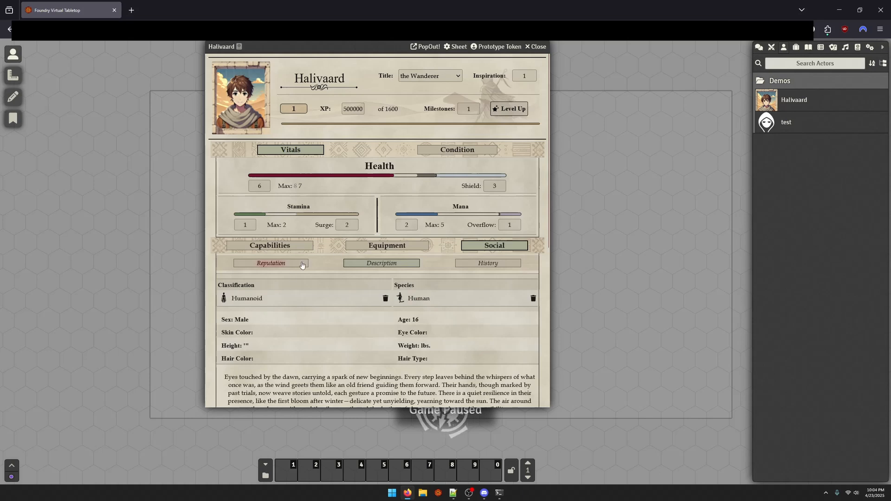
{"action": "left_click", "coordinate": [276, 263]}
Move the Lesser Iron Dagger from the stored items into the bag, and move the Waterskin from the bag into storage
{"action": "left_click", "coordinate": [411, 247]}
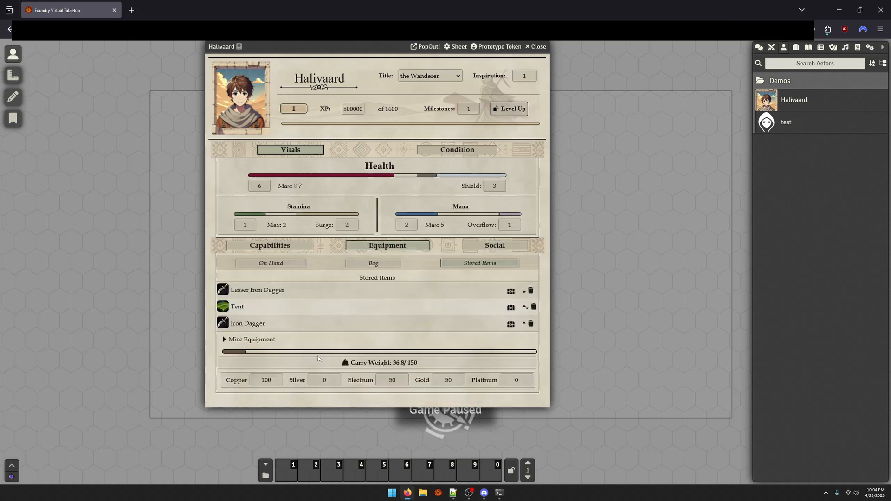
{"action": "left_click", "coordinate": [510, 290]}
{"action": "left_click", "coordinate": [382, 263]}
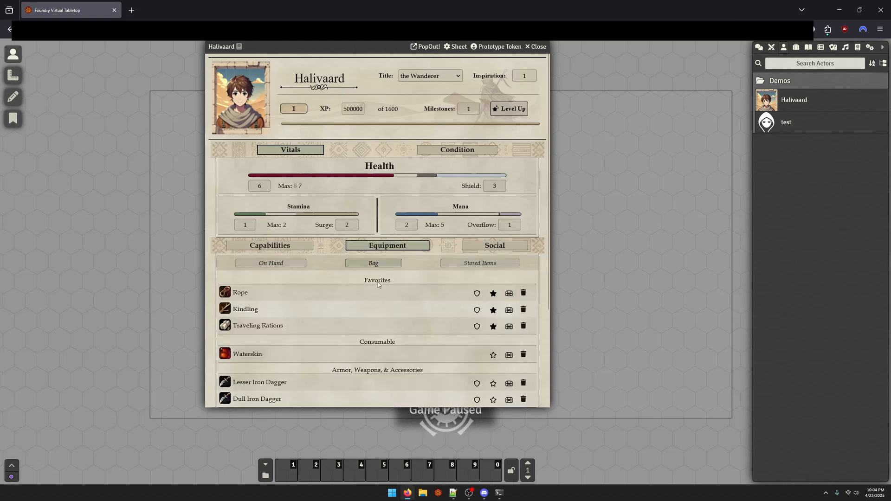
{"action": "scroll", "coordinate": [367, 325], "scroll_direction": "down", "scroll_amount": 3}
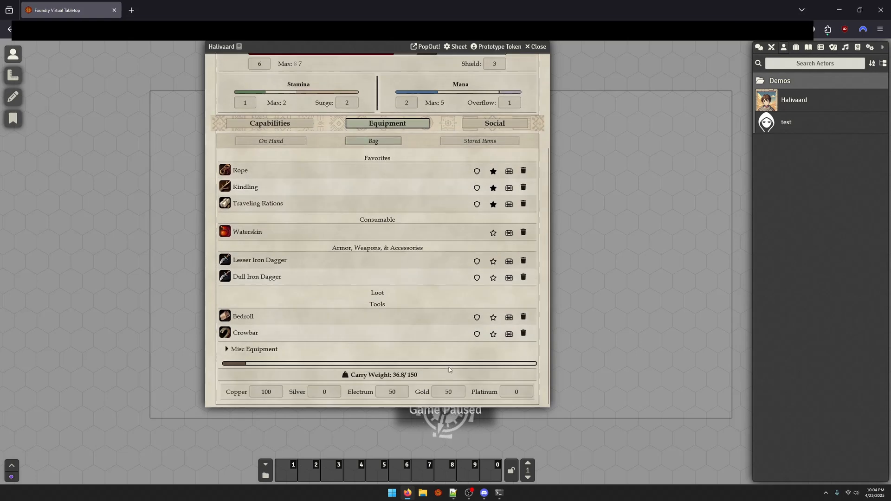
{"action": "left_click", "coordinate": [509, 233]}
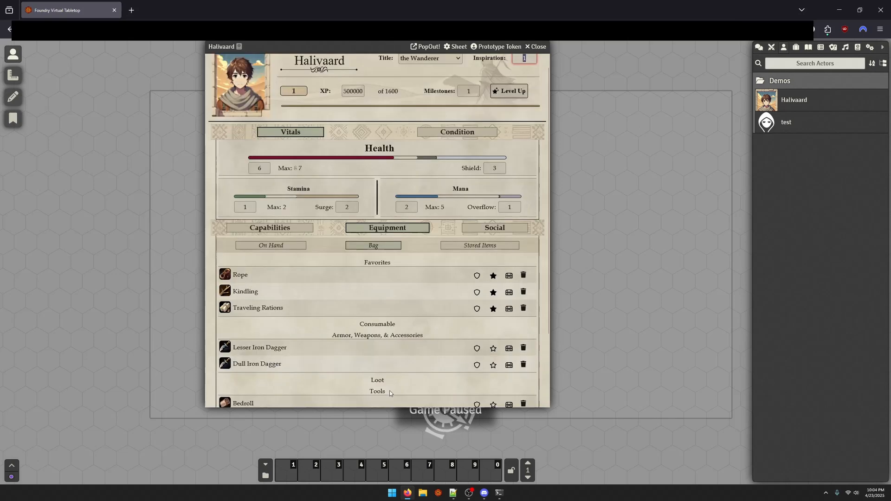
{"action": "scroll", "coordinate": [399, 383], "scroll_direction": "down", "scroll_amount": 3}
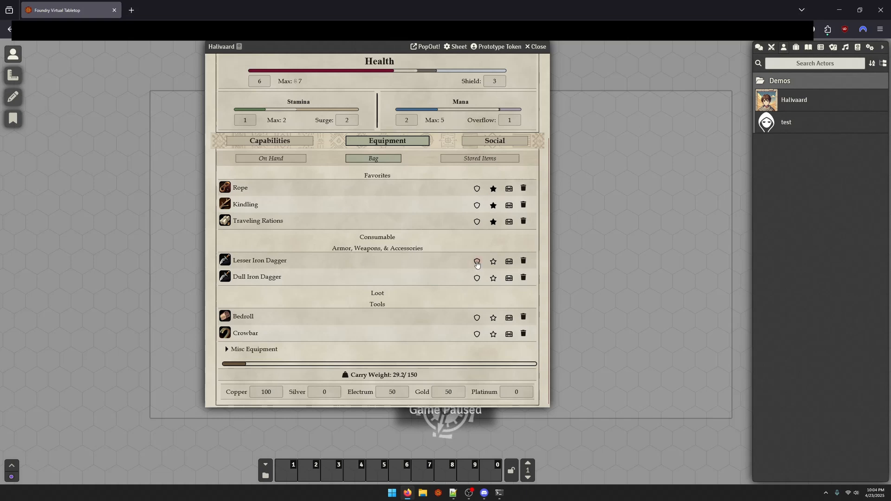
Inspect the Base Attribute options of the on-hand Sharp Iron Dagger, close the item and roll its attack to the chat
{"action": "left_click", "coordinate": [281, 159]}
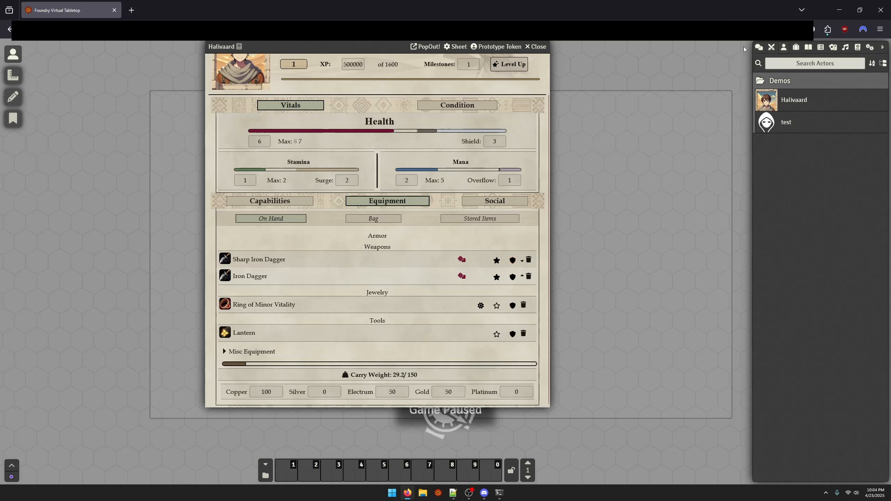
{"action": "left_click", "coordinate": [759, 47]}
{"action": "left_click", "coordinate": [252, 267]}
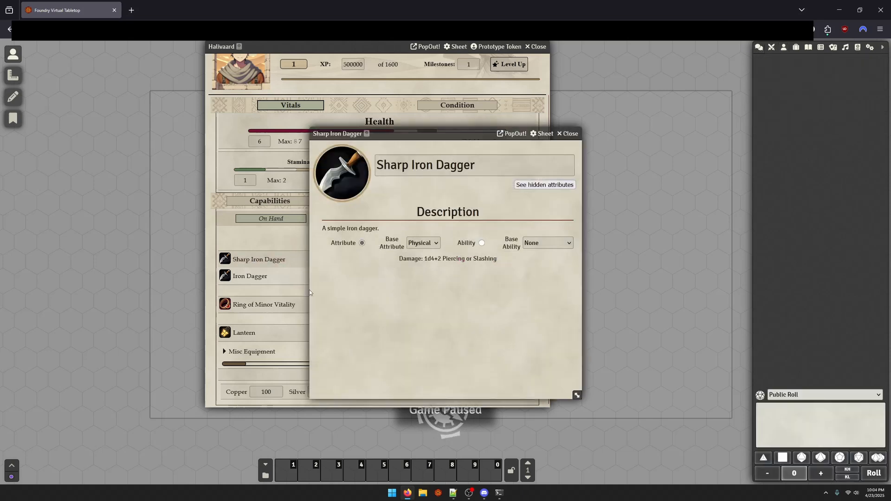
{"action": "left_click", "coordinate": [422, 244]}
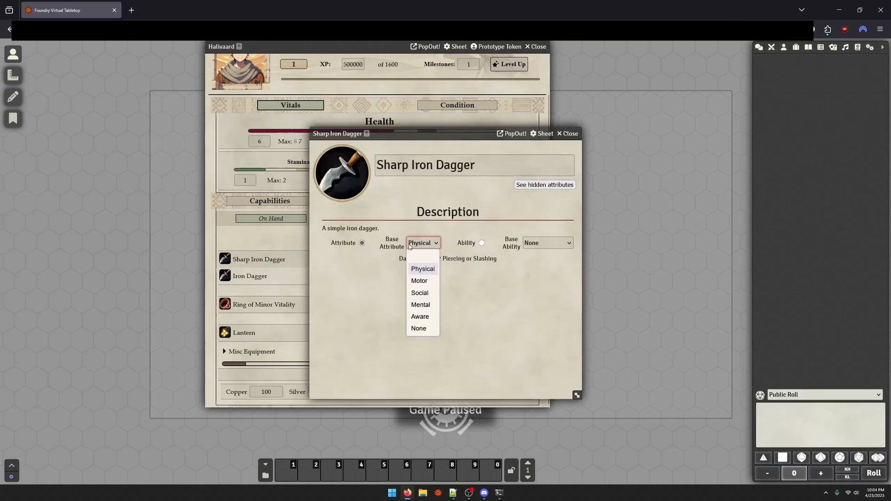
{"action": "left_click", "coordinate": [536, 299]}
{"action": "left_click", "coordinate": [573, 134]}
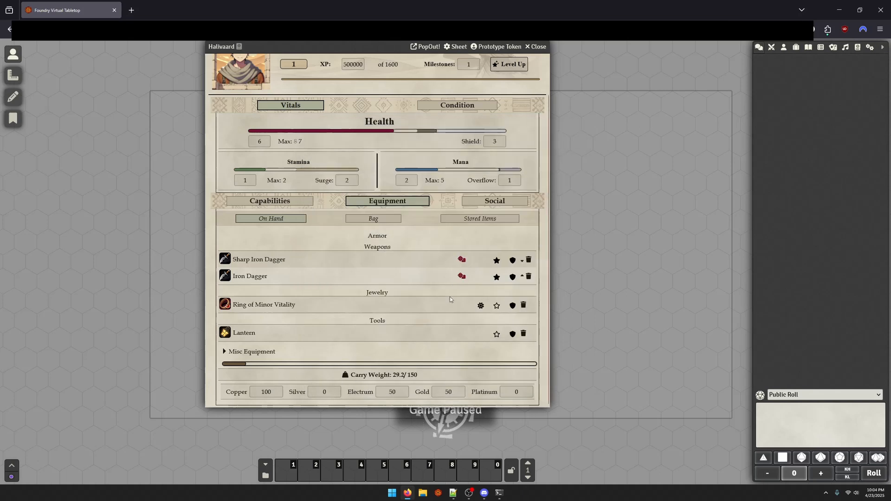
{"action": "left_click", "coordinate": [462, 260]}
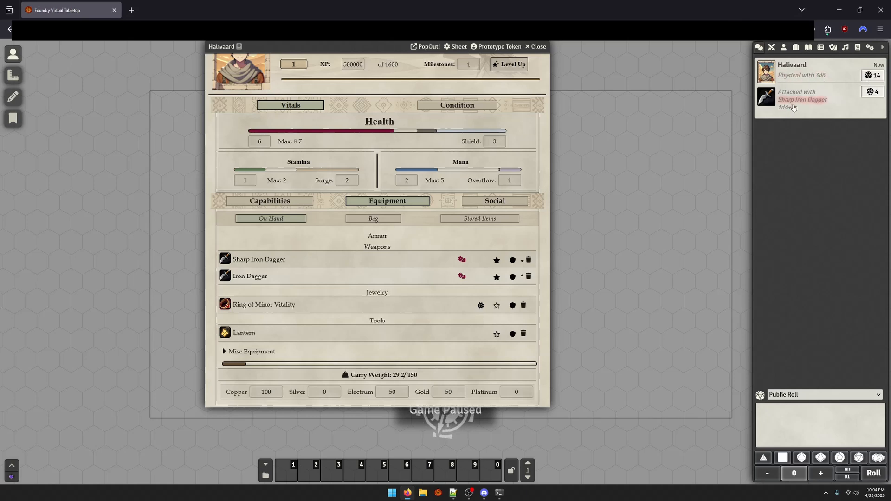
Test the health bar by setting Shield to 0 and then restoring it to 3
{"action": "scroll", "coordinate": [297, 246], "scroll_direction": "up", "scroll_amount": 1}
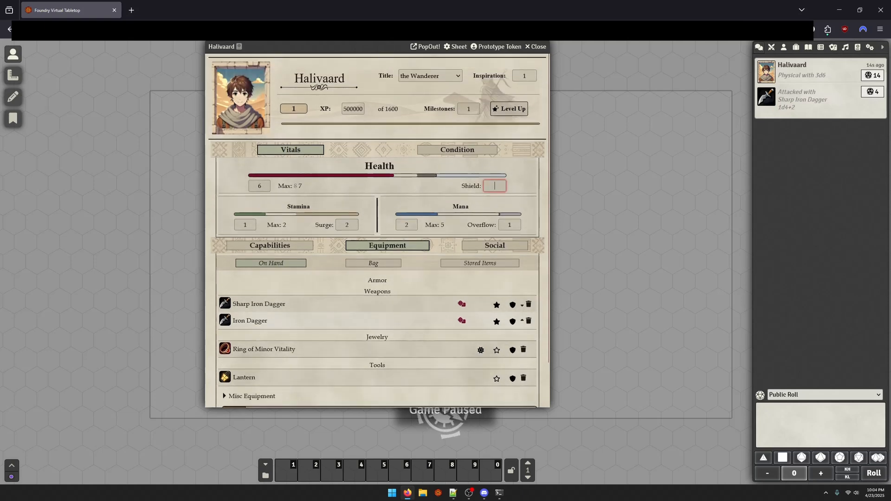
{"action": "left_click", "coordinate": [494, 186]}
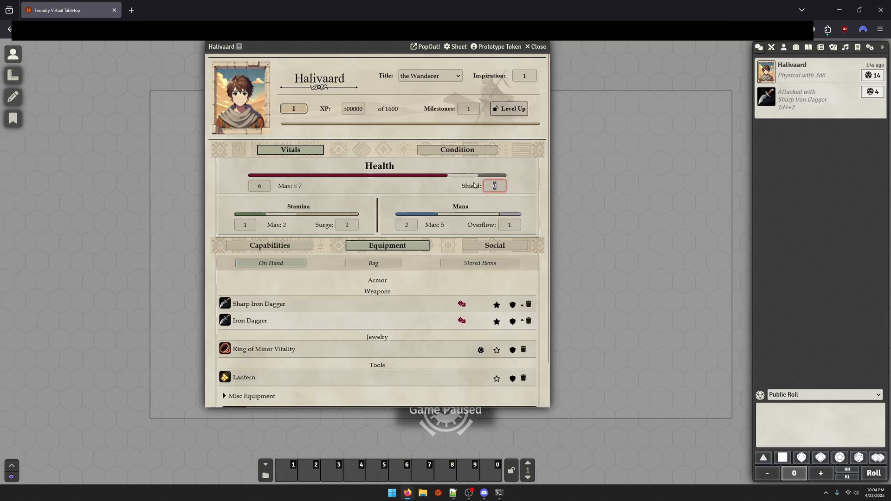
{"action": "type", "text": "3"}
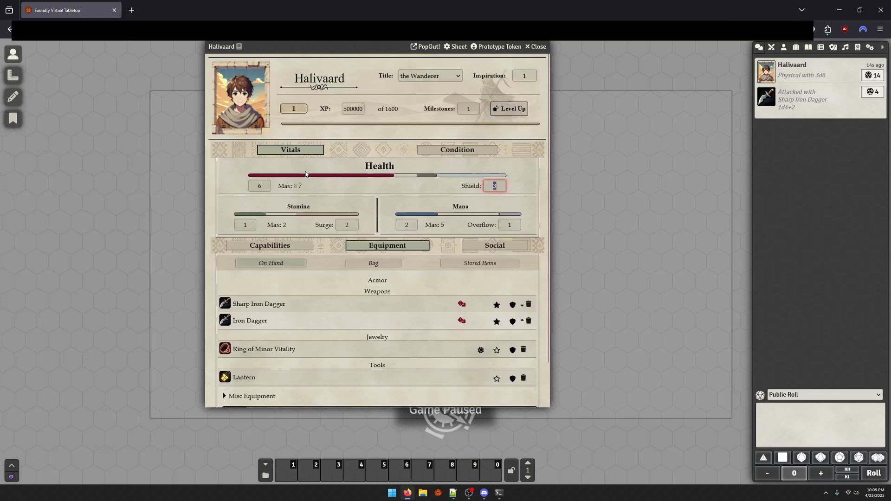
{"action": "left_click", "coordinate": [445, 184]}
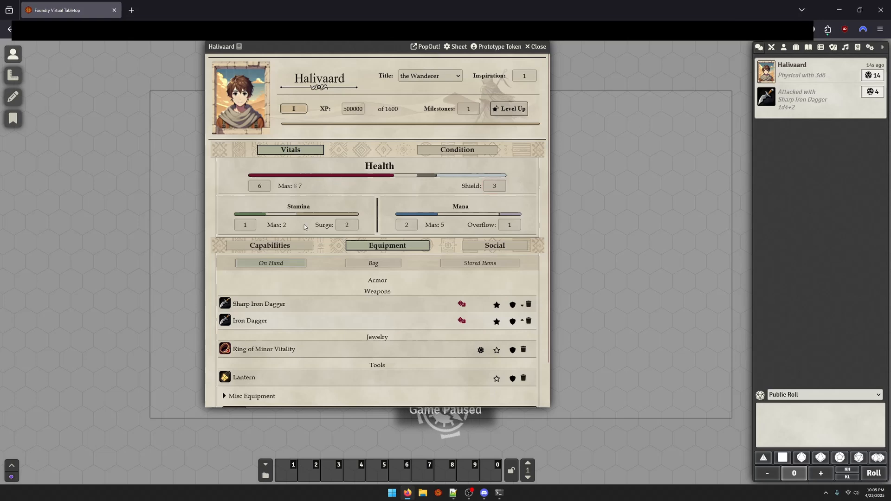
{"action": "scroll", "coordinate": [310, 232], "scroll_direction": "down", "scroll_amount": 2}
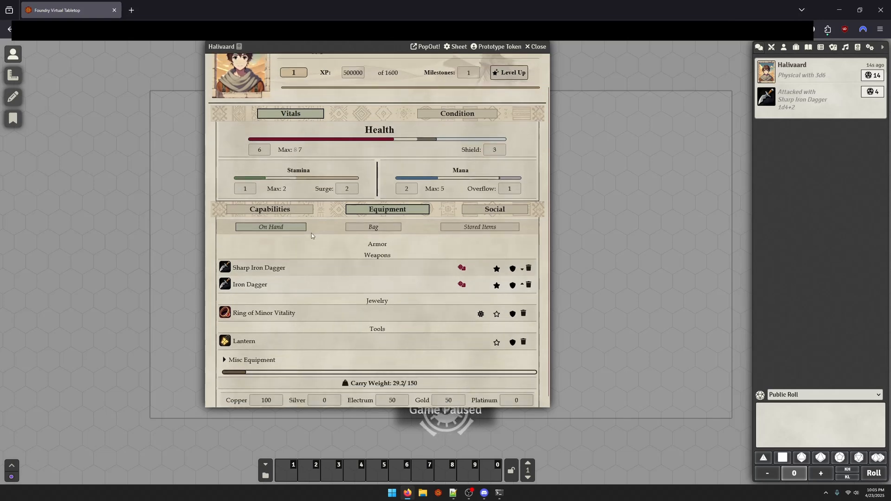
{"action": "scroll", "coordinate": [309, 246], "scroll_direction": "up", "scroll_amount": 2}
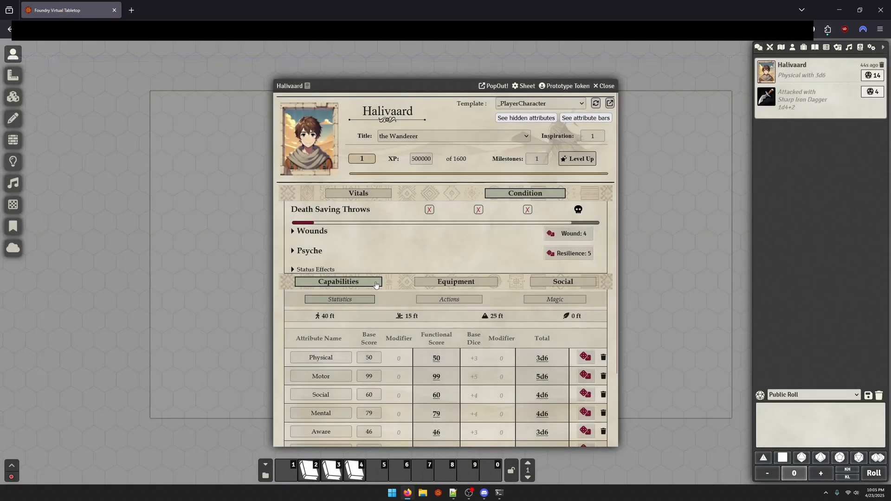
Change the affinityWater component in the _PlayerCharacter template's Magic section to a small Number field, save it and reload Halivaard's sheet from the template
{"action": "left_click", "coordinate": [539, 299]}
{"action": "scroll", "coordinate": [575, 325], "scroll_direction": "down", "scroll_amount": 3}
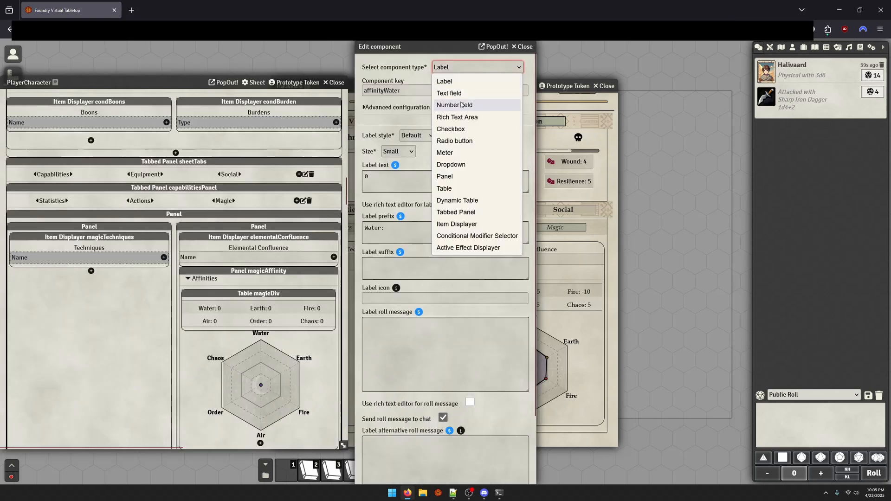
{"action": "left_click", "coordinate": [477, 105]}
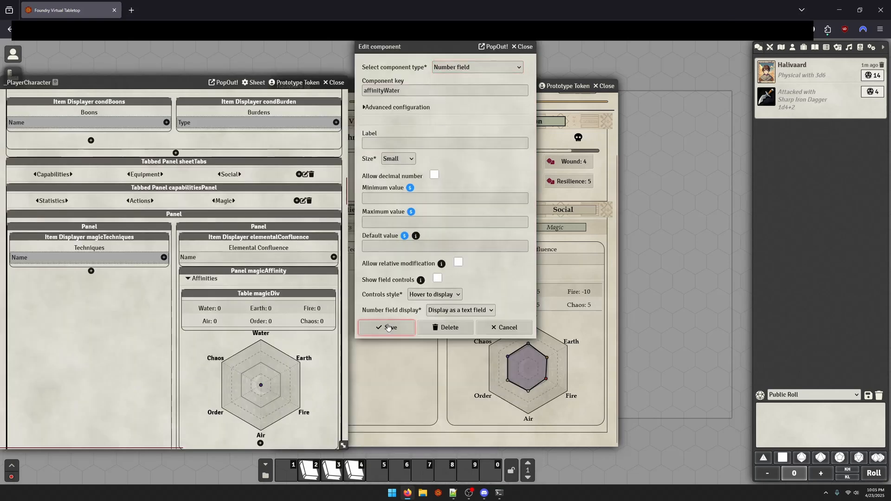
{"action": "left_click", "coordinate": [388, 328]}
{"action": "left_click", "coordinate": [594, 101]}
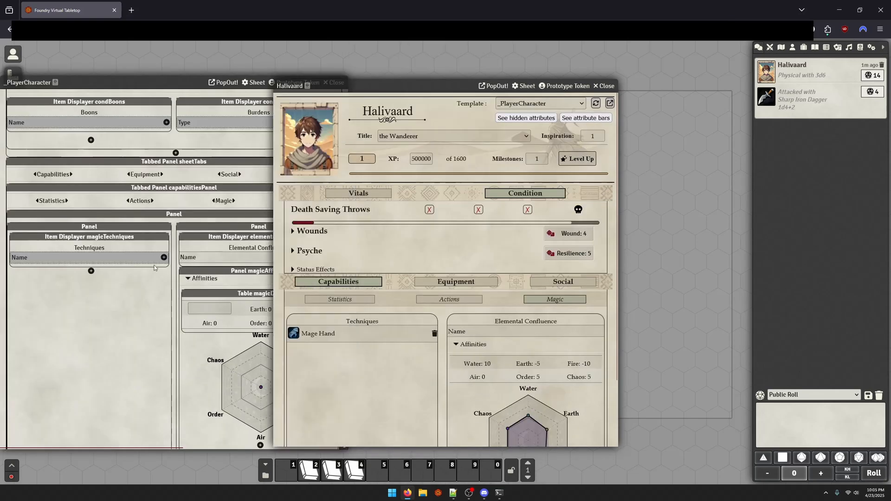
Test Halivaard's affinity chart by setting Water to 100, -100 and 50, and then restoring it to 10
{"action": "left_click_drag", "start_coordinate": [451, 85], "coordinate": [555, 46]}
{"action": "scroll", "coordinate": [586, 289], "scroll_direction": "down", "scroll_amount": 3}
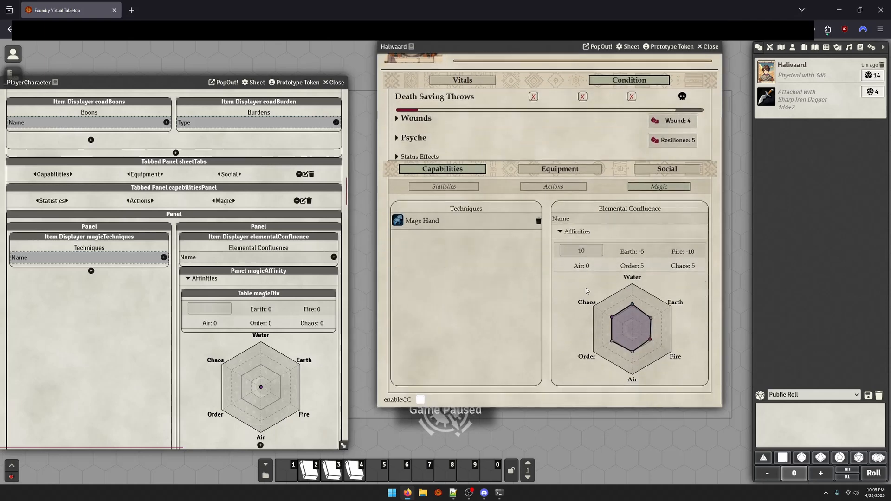
{"action": "double_click", "coordinate": [568, 252]}
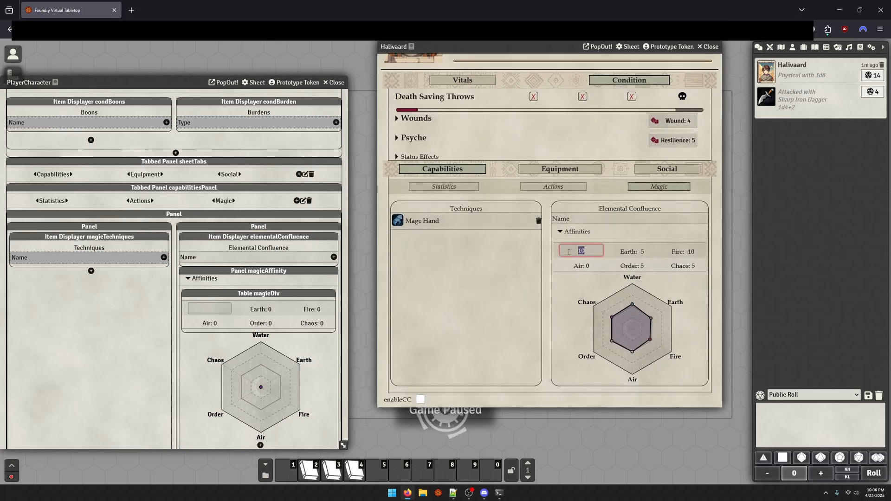
{"action": "type", "text": "1"}
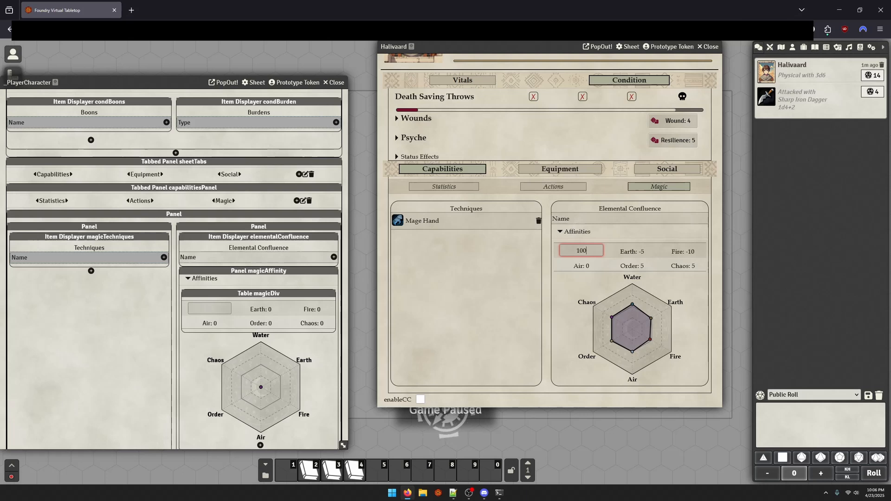
{"action": "key", "text": "Return"}
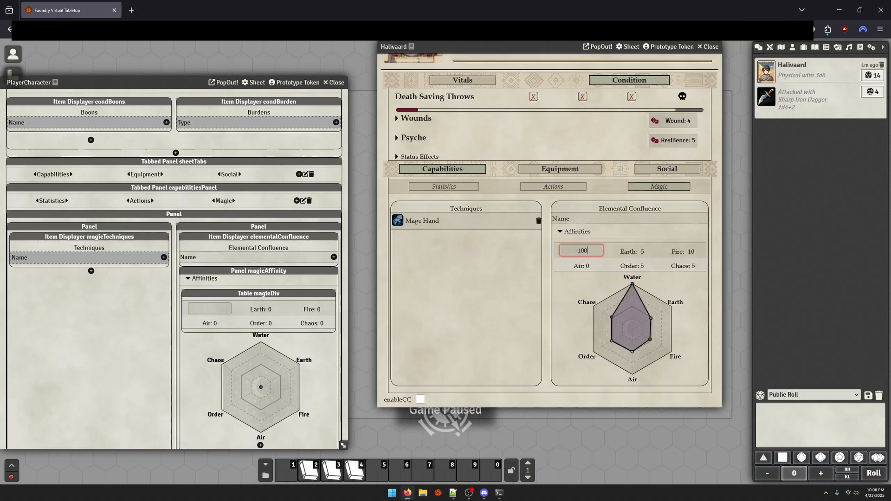
{"action": "key", "text": "Return"}
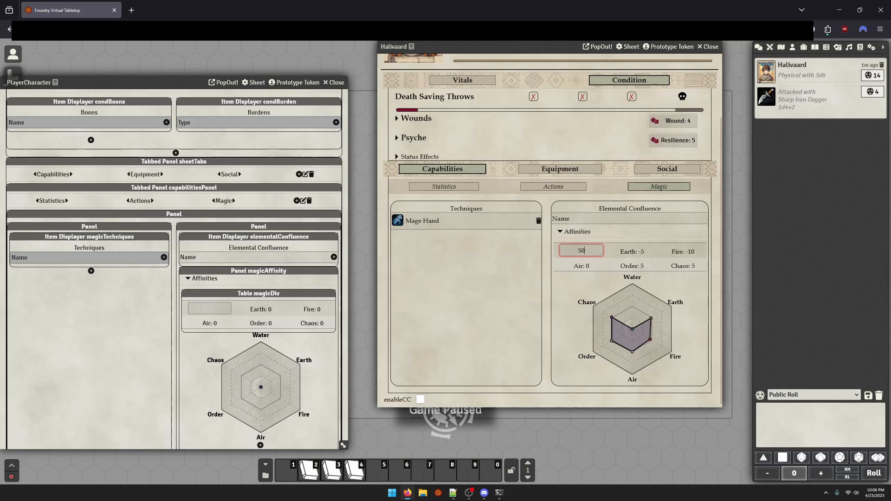
{"action": "key", "text": "Return"}
{"action": "type", "text": "01"}
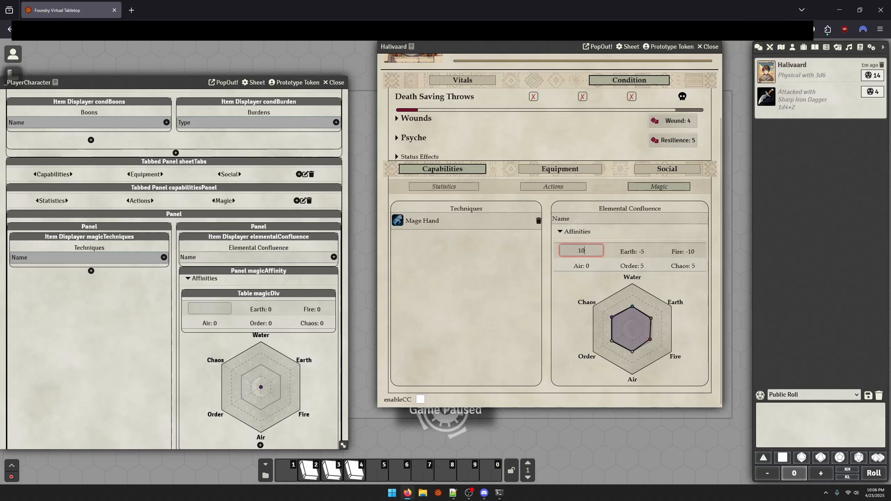
Change the affinityWater component in the _PlayerCharacter template to a Label with blank label text and save it
{"action": "left_click", "coordinate": [211, 309]}
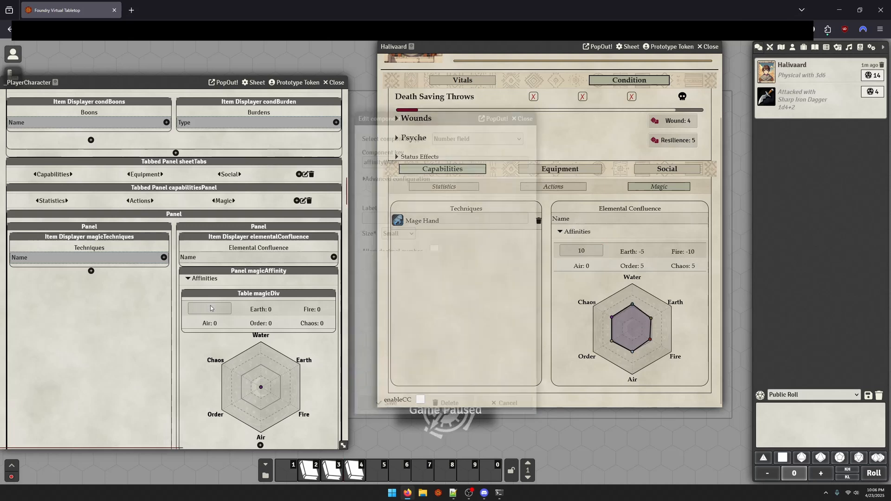
{"action": "left_click", "coordinate": [465, 139]}
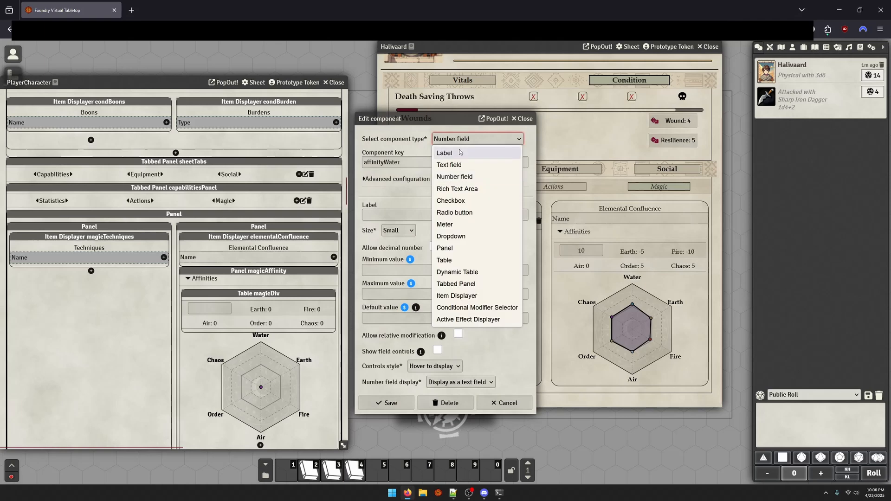
{"action": "left_click", "coordinate": [464, 153]}
{"action": "scroll", "coordinate": [393, 473], "scroll_direction": "down", "scroll_amount": 2}
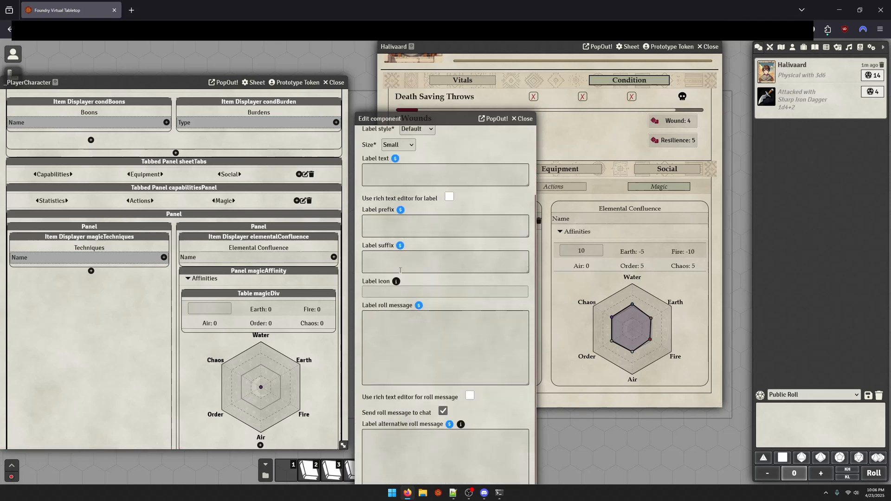
{"action": "left_click_drag", "start_coordinate": [411, 119], "coordinate": [244, 46]}
{"action": "left_click", "coordinate": [226, 476]}
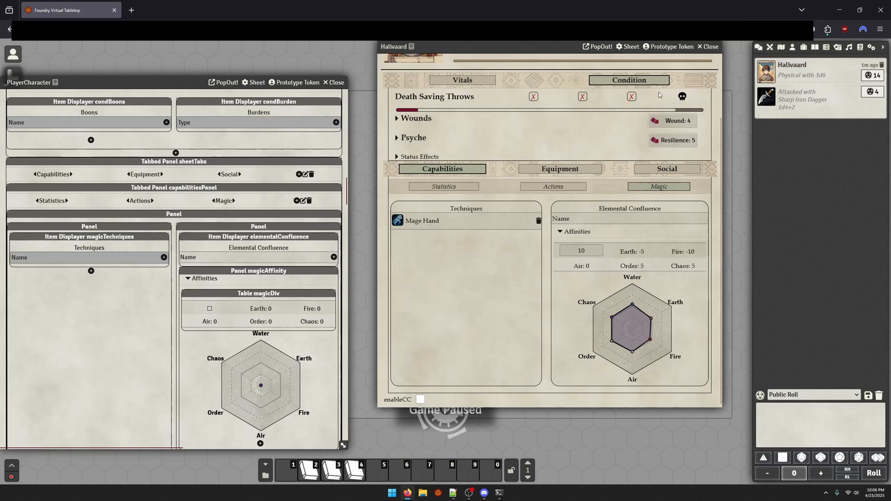
Undo the affinityWater component changes in the _PlayerCharacter template and reload Halivaard's sheet from it
{"action": "scroll", "coordinate": [320, 211], "scroll_direction": "up", "scroll_amount": 15}
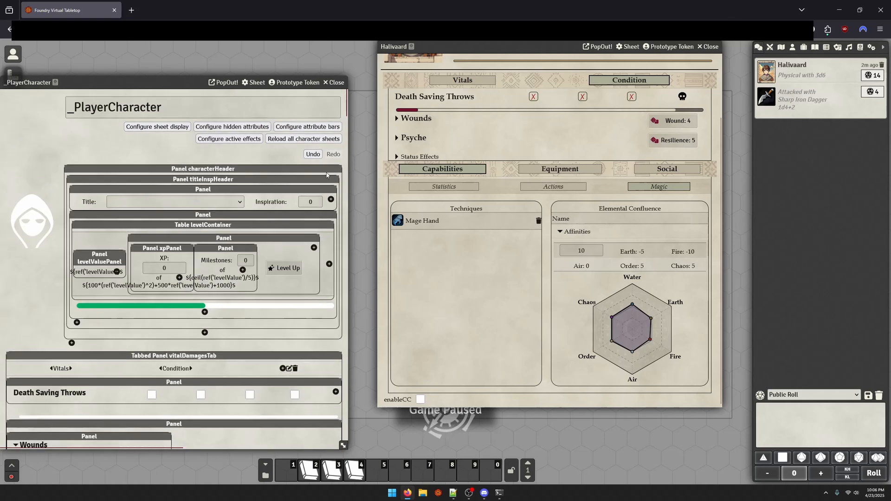
{"action": "scroll", "coordinate": [687, 70], "scroll_direction": "up", "scroll_amount": 2}
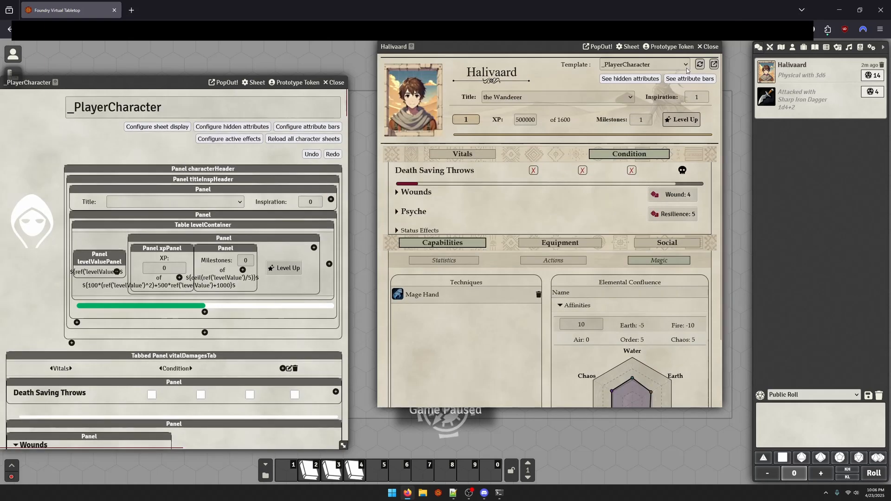
{"action": "scroll", "coordinate": [634, 309], "scroll_direction": "down", "scroll_amount": 2}
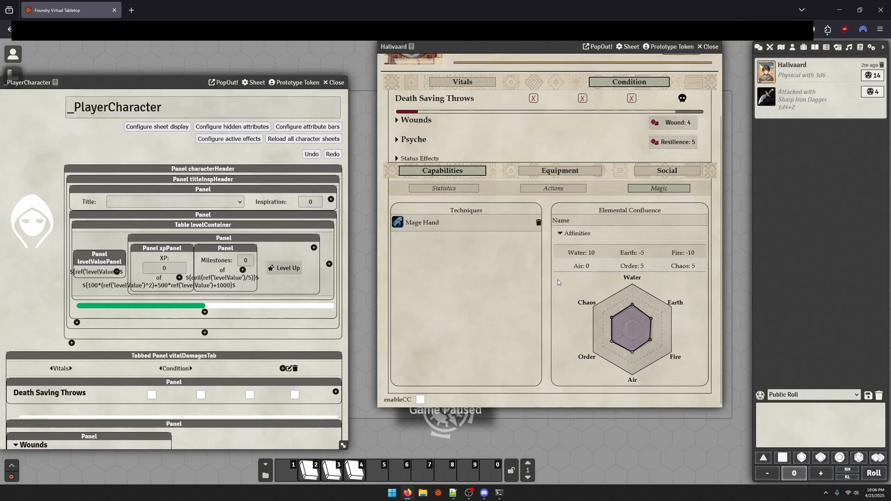
Examine the radar chart SVG code in the affinityGraph component's label text, then close the component without saving
{"action": "scroll", "coordinate": [272, 316], "scroll_direction": "down", "scroll_amount": 15}
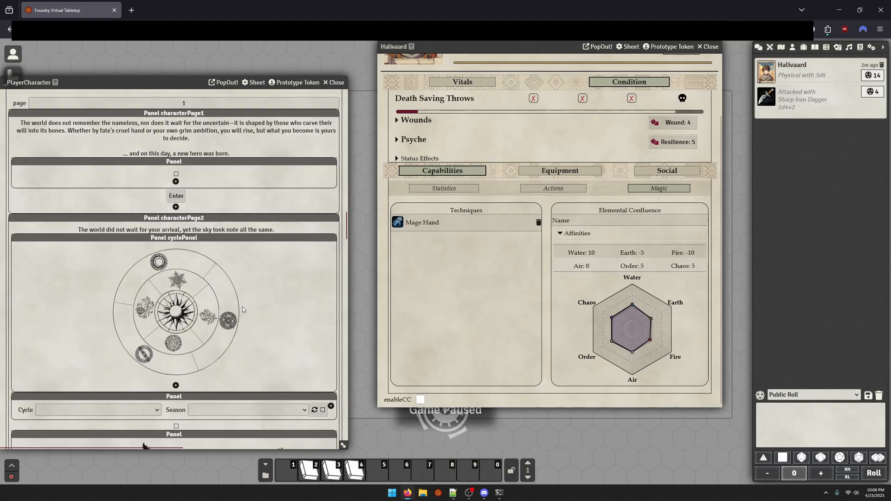
{"action": "left_click", "coordinate": [280, 286]}
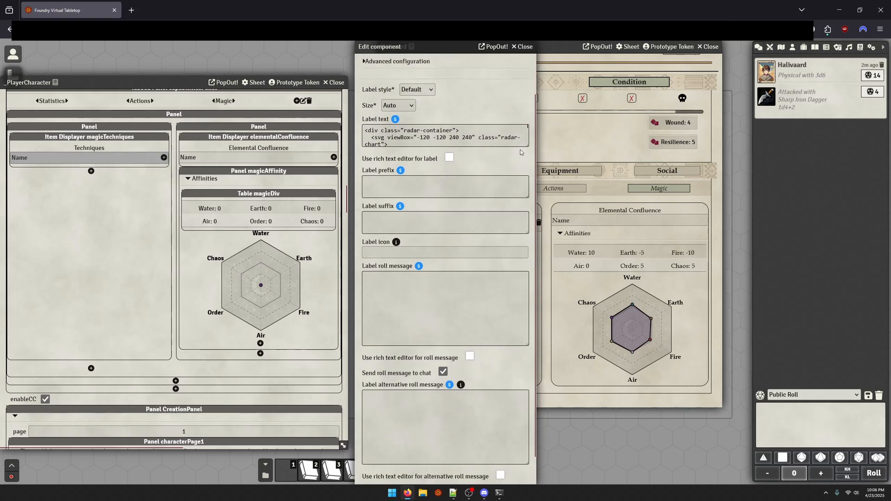
{"action": "left_click_drag", "start_coordinate": [526, 146], "coordinate": [538, 480]}
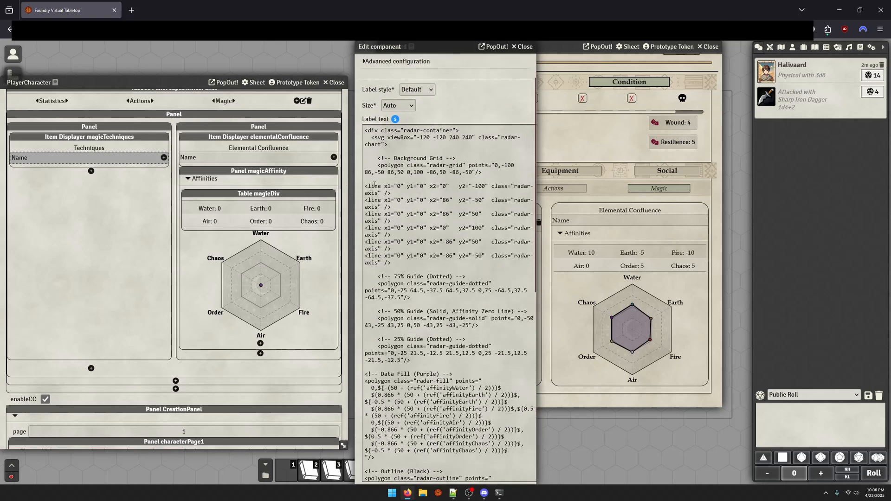
{"action": "left_click_drag", "start_coordinate": [367, 144], "coordinate": [421, 151]}
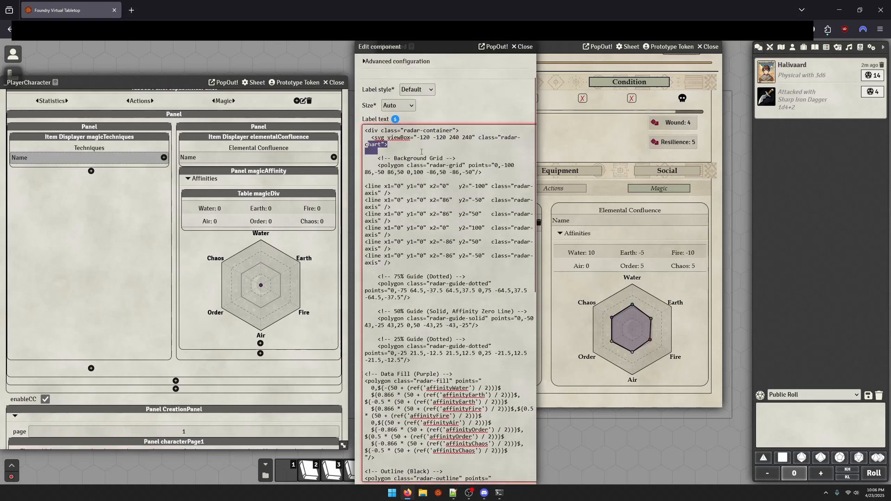
{"action": "left_click_drag", "start_coordinate": [366, 187], "coordinate": [396, 196]}
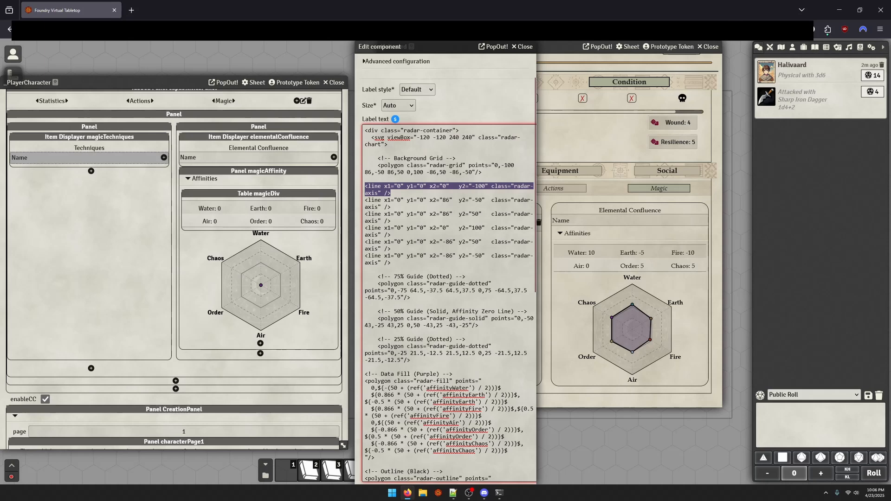
{"action": "scroll", "coordinate": [442, 346], "scroll_direction": "down", "scroll_amount": 6}
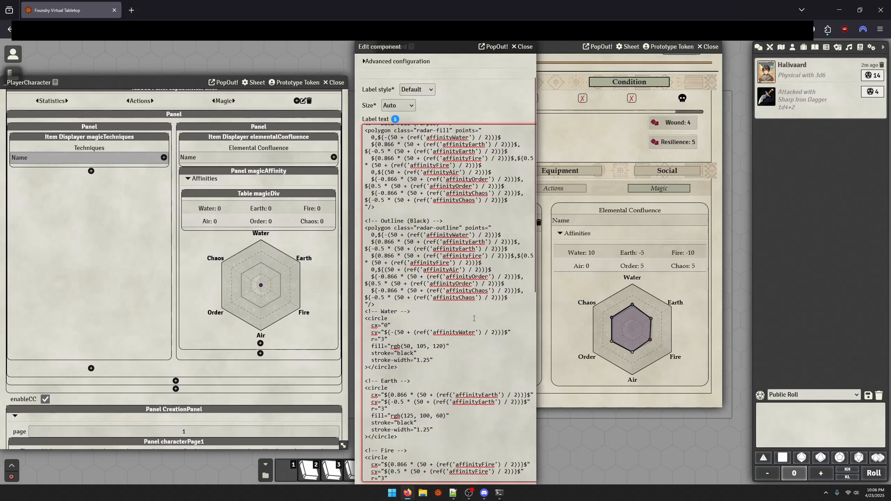
{"action": "left_click_drag", "start_coordinate": [436, 354], "coordinate": [402, 221]}
{"action": "left_click", "coordinate": [434, 339]}
{"action": "scroll", "coordinate": [486, 263], "scroll_direction": "up", "scroll_amount": 8}
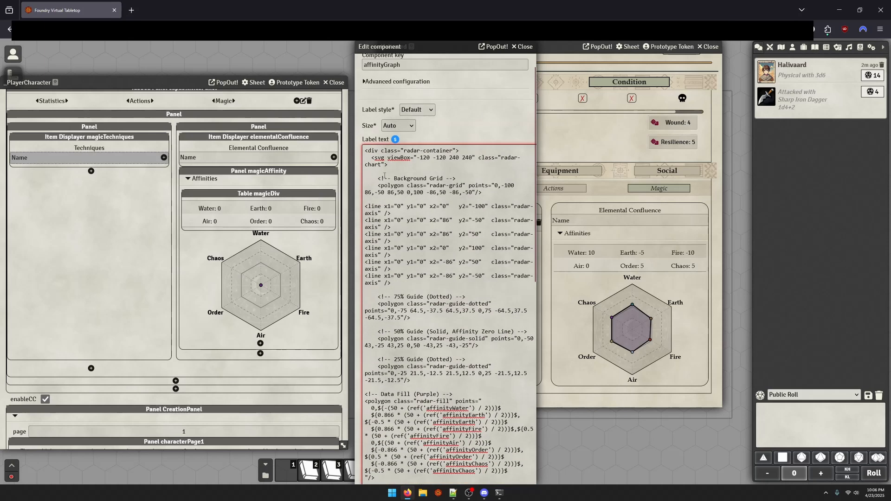
{"action": "left_click", "coordinate": [522, 46]}
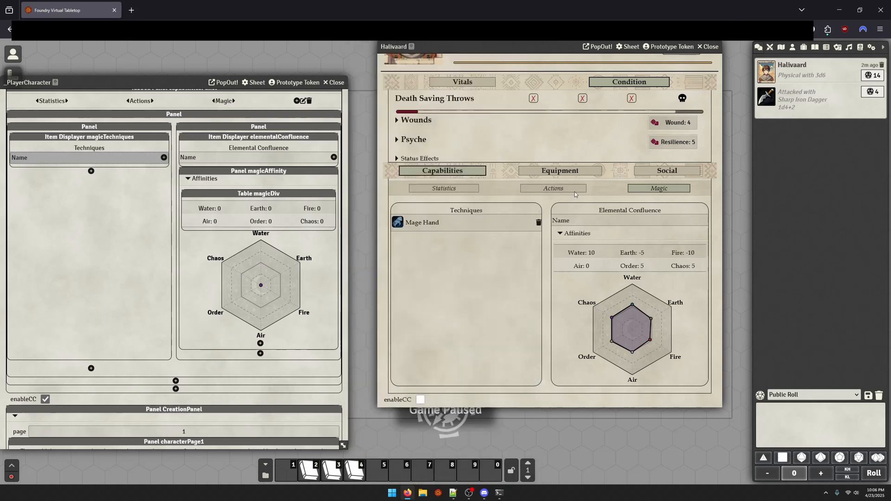
Expand Halivaard's Wounds section and test the Healing Progress clock by advancing it to 1 and returning it to 0
{"action": "scroll", "coordinate": [231, 315], "scroll_direction": "up", "scroll_amount": 15}
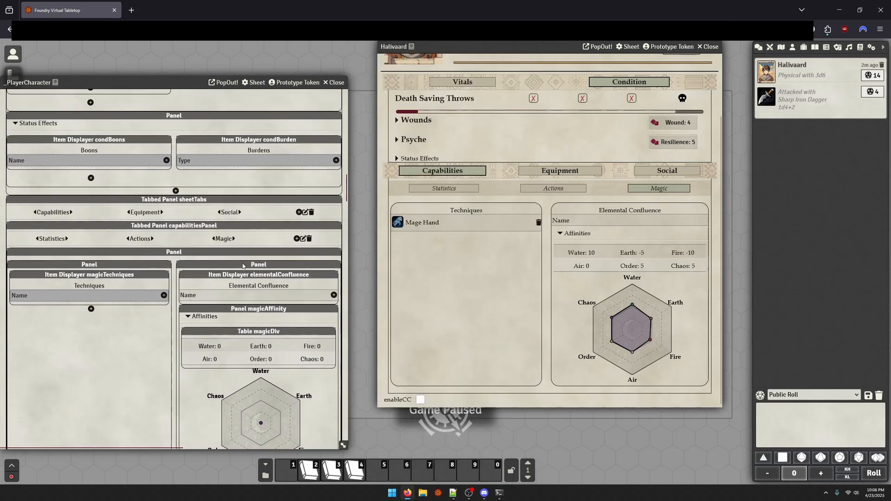
{"action": "scroll", "coordinate": [231, 315], "scroll_direction": "up", "scroll_amount": 3}
{"action": "scroll", "coordinate": [529, 167], "scroll_direction": "up", "scroll_amount": 2}
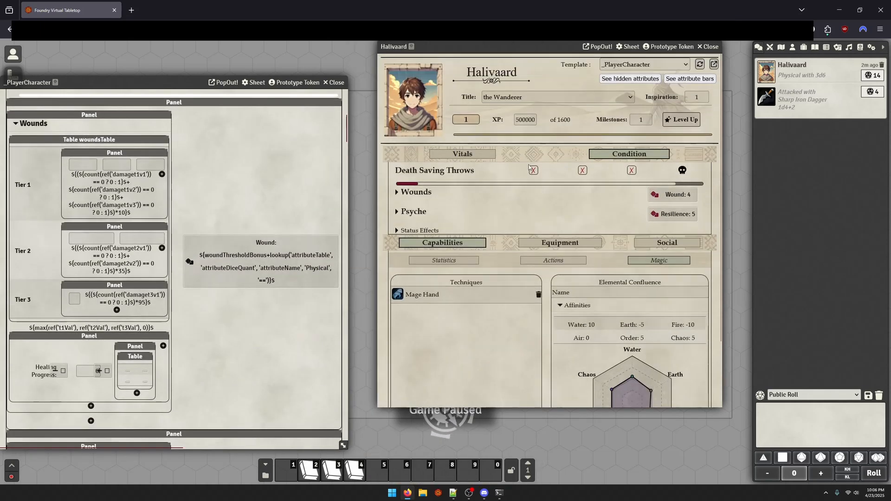
{"action": "left_click", "coordinate": [412, 197]}
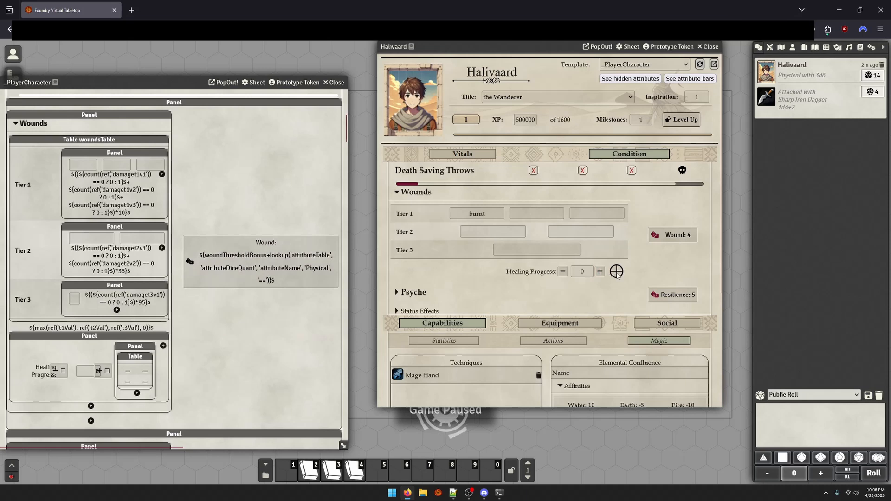
{"action": "left_click", "coordinate": [619, 269]}
{"action": "left_click", "coordinate": [619, 275]}
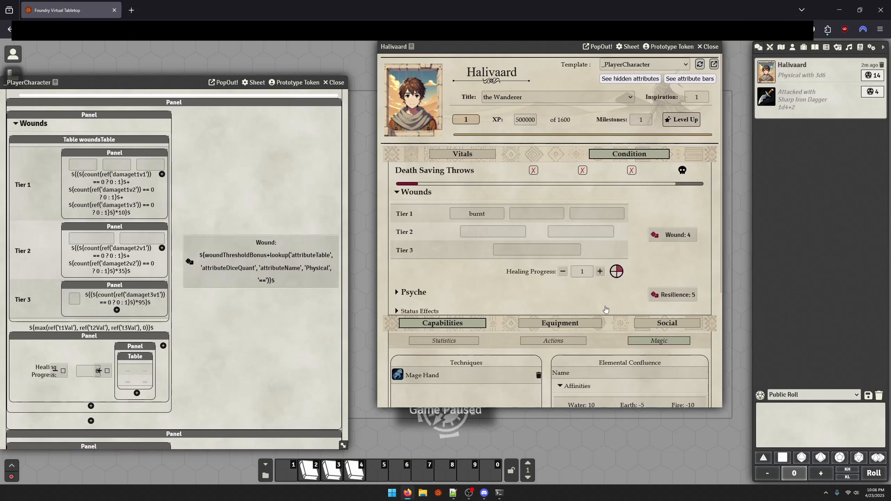
{"action": "right_click", "coordinate": [619, 278]}
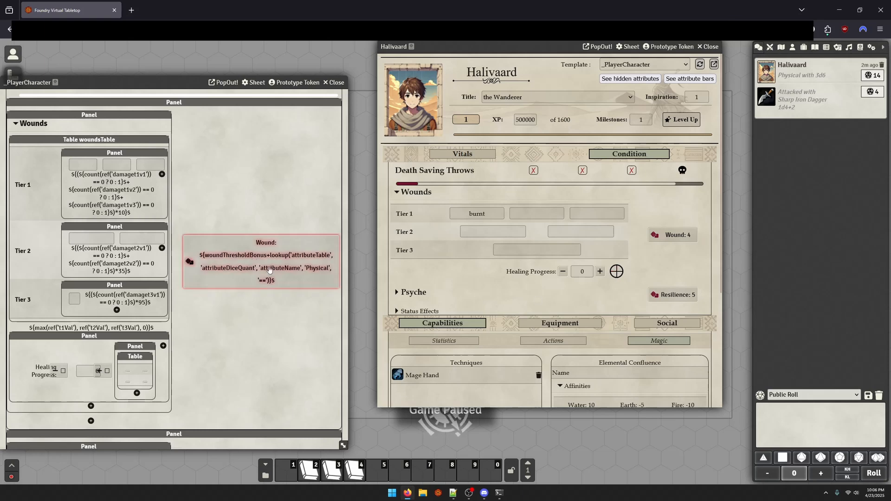
Look at the healing clock's table in the template's Wounds section, opening one segment's component and closing it unchanged
{"action": "scroll", "coordinate": [169, 404], "scroll_direction": "up", "scroll_amount": 10}
{"action": "scroll", "coordinate": [169, 403], "scroll_direction": "down", "scroll_amount": 6}
{"action": "scroll", "coordinate": [169, 403], "scroll_direction": "down", "scroll_amount": 3}
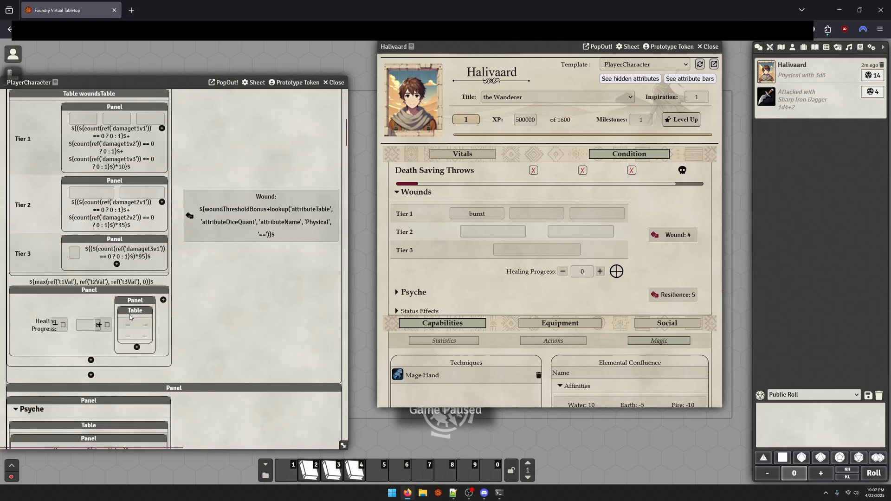
{"action": "left_click", "coordinate": [146, 325]}
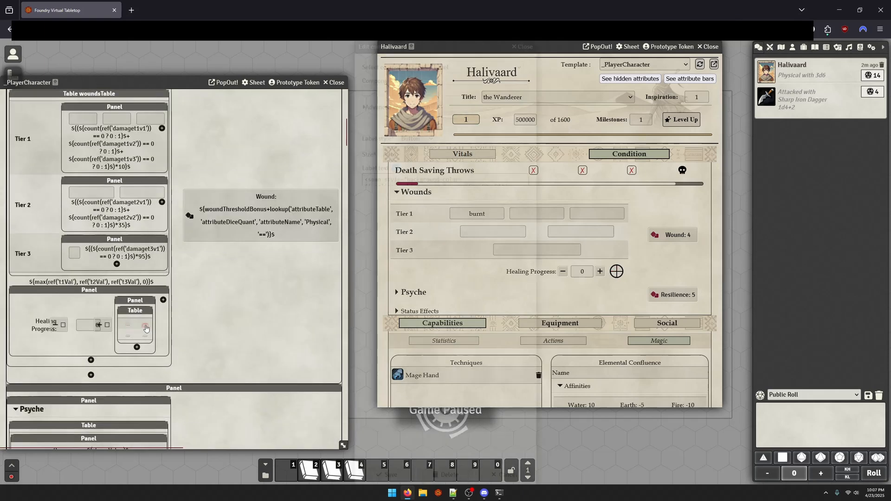
{"action": "left_click", "coordinate": [525, 47]}
Expand Psyche and Traumas on Halivaard's sheet and enter 4 in the second trauma field
{"action": "scroll", "coordinate": [422, 196], "scroll_direction": "down", "scroll_amount": 2}
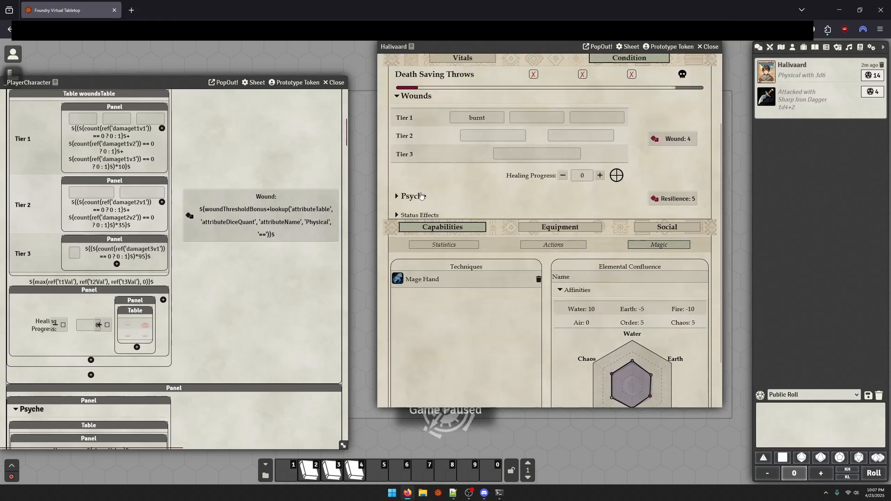
{"action": "left_click", "coordinate": [415, 196]}
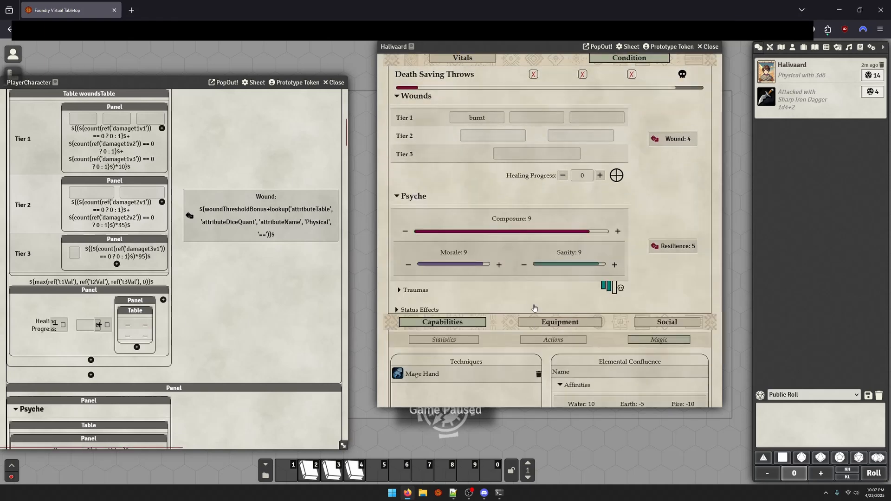
{"action": "left_click", "coordinate": [419, 291]}
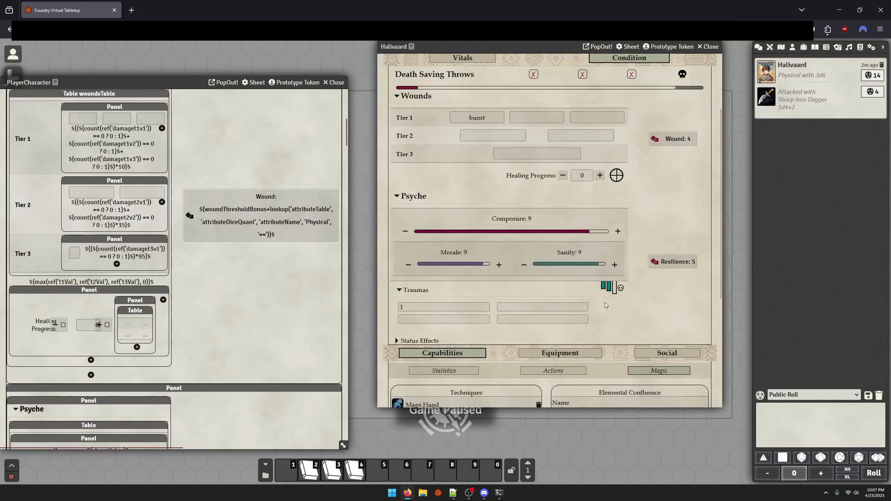
{"action": "left_click", "coordinate": [509, 307]}
{"action": "type", "text": "4"}
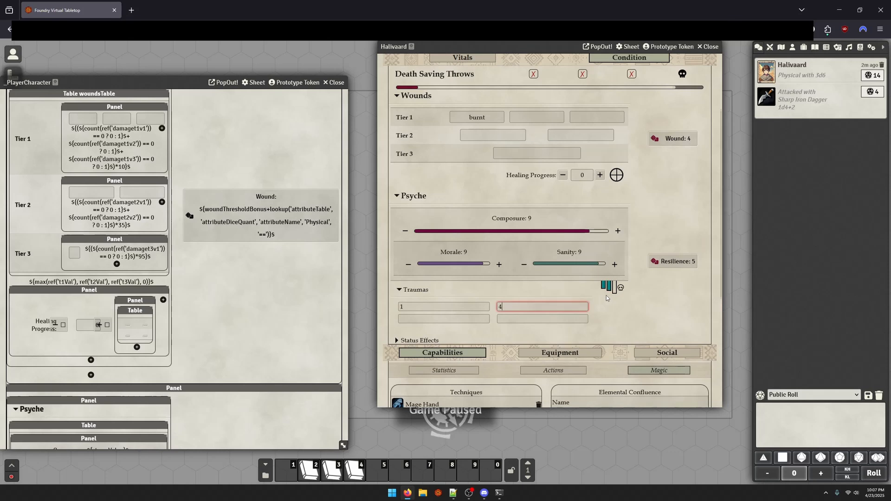
Test Halivaard's Morale bar controls and lower Morale to 7
{"action": "left_click", "coordinate": [493, 266]}
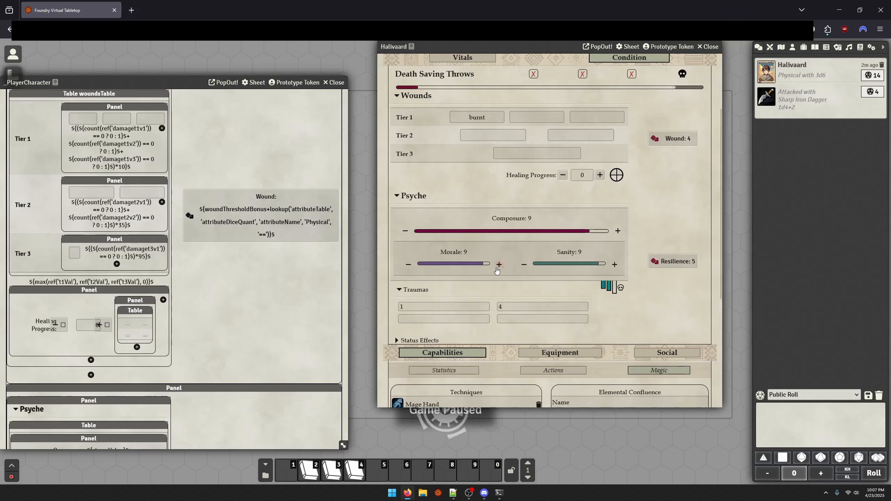
{"action": "left_click", "coordinate": [498, 266]}
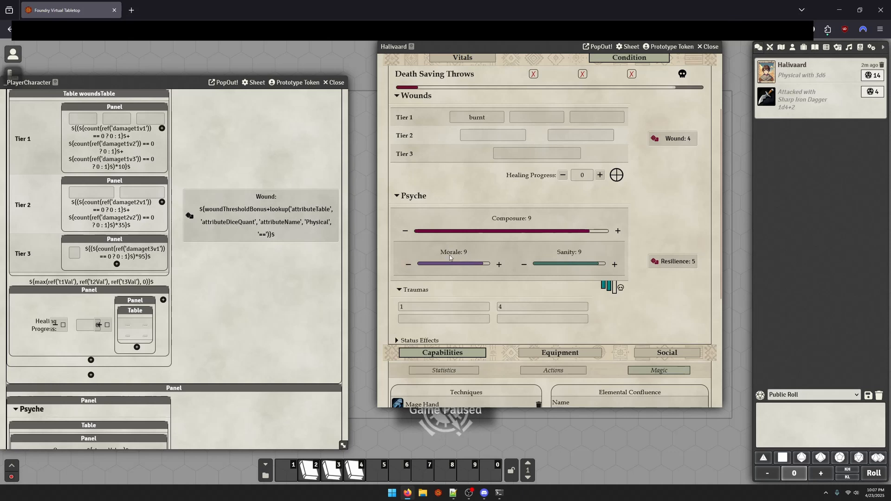
{"action": "left_click", "coordinate": [425, 263]}
{"action": "left_click", "coordinate": [409, 266]}
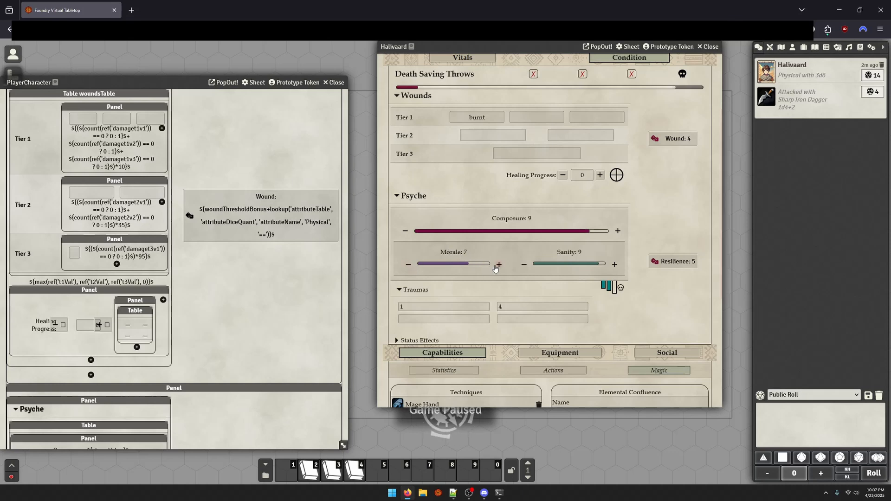
Raise Halivaard's Morale back to 10 and collapse the Psyche and Wounds sections
{"action": "left_click", "coordinate": [497, 268]}
{"action": "left_click", "coordinate": [497, 268]}
{"action": "left_click", "coordinate": [497, 268]}
{"action": "scroll", "coordinate": [552, 248], "scroll_direction": "up", "scroll_amount": 2}
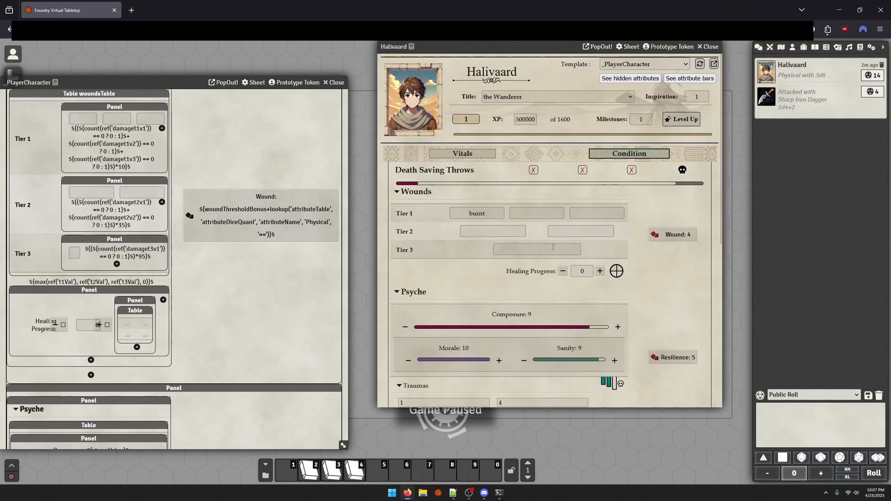
{"action": "left_click", "coordinate": [416, 291]}
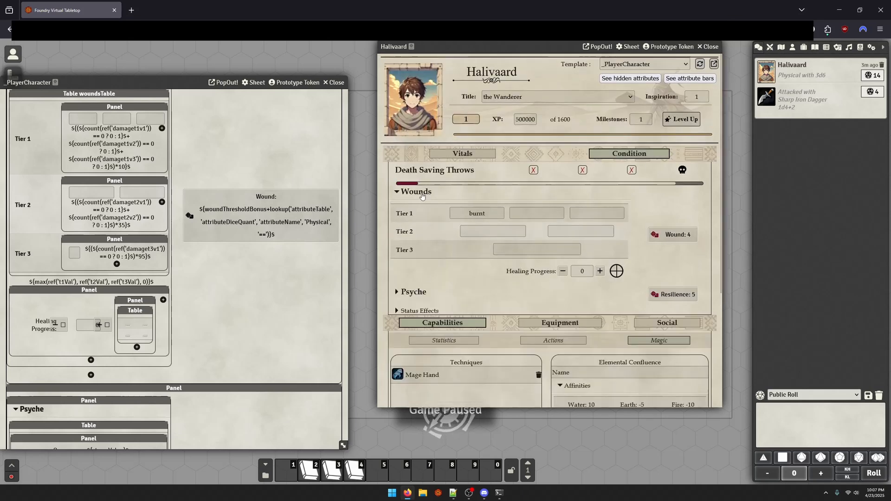
{"action": "left_click", "coordinate": [416, 192]}
Show Halivaard's Vitals with the health, stamina and mana trackers, and open the Statistics under Capabilities
{"action": "left_click", "coordinate": [472, 155]}
{"action": "scroll", "coordinate": [454, 200], "scroll_direction": "down", "scroll_amount": 2}
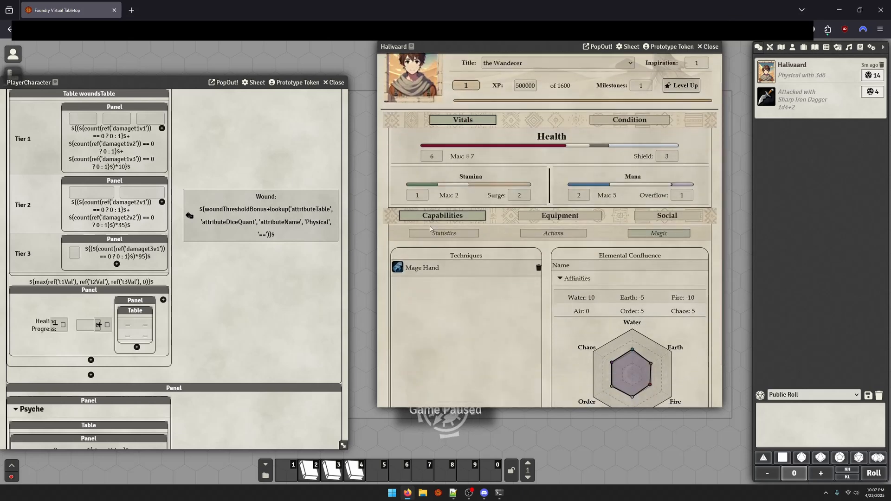
{"action": "scroll", "coordinate": [440, 244], "scroll_direction": "up", "scroll_amount": 1}
{"action": "left_click", "coordinate": [439, 238]}
{"action": "scroll", "coordinate": [533, 255], "scroll_direction": "up", "scroll_amount": 1}
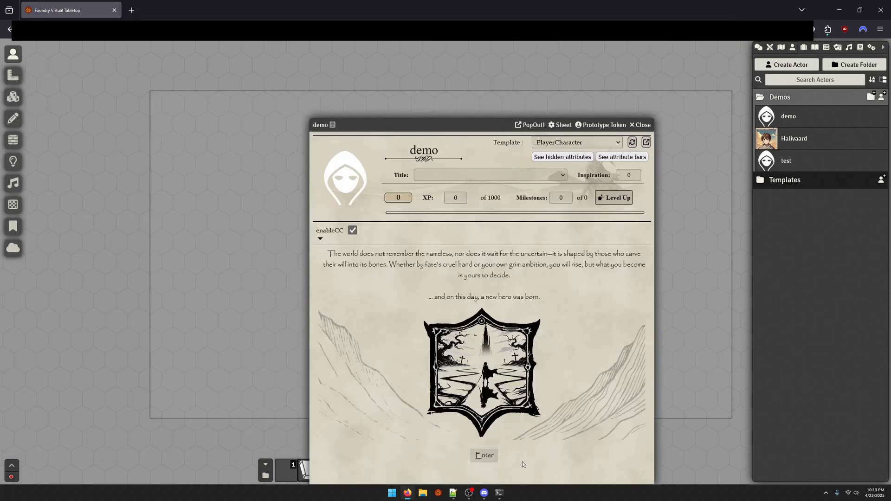
Enter character creation on the demo actor's sheet and randomize the birth Cycle and Season
{"action": "left_click", "coordinate": [484, 456]}
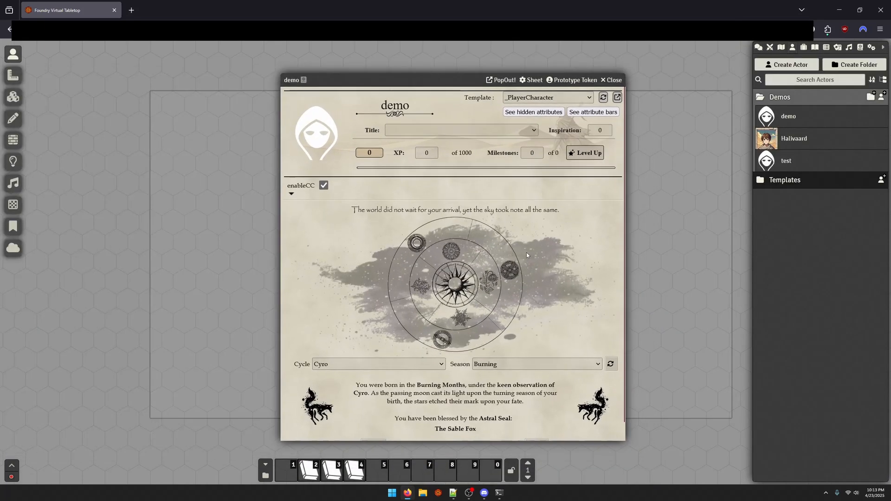
{"action": "left_click", "coordinate": [611, 365]}
{"action": "scroll", "coordinate": [510, 328], "scroll_direction": "down", "scroll_amount": 1}
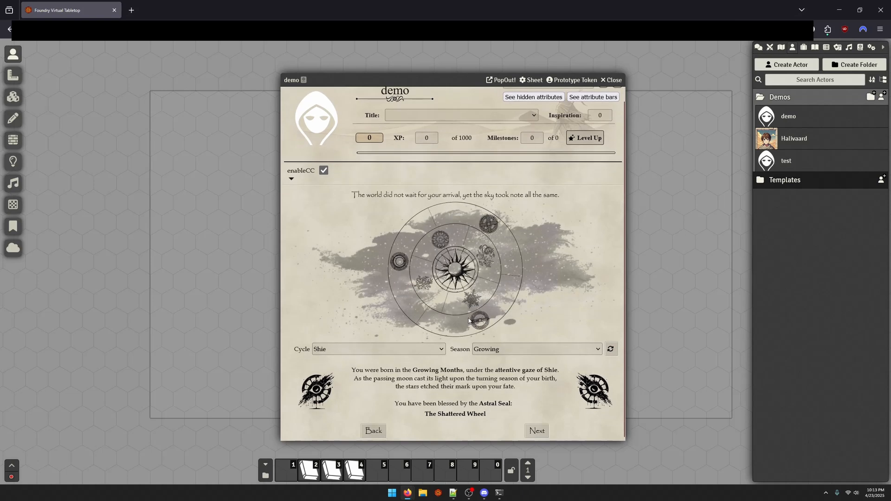
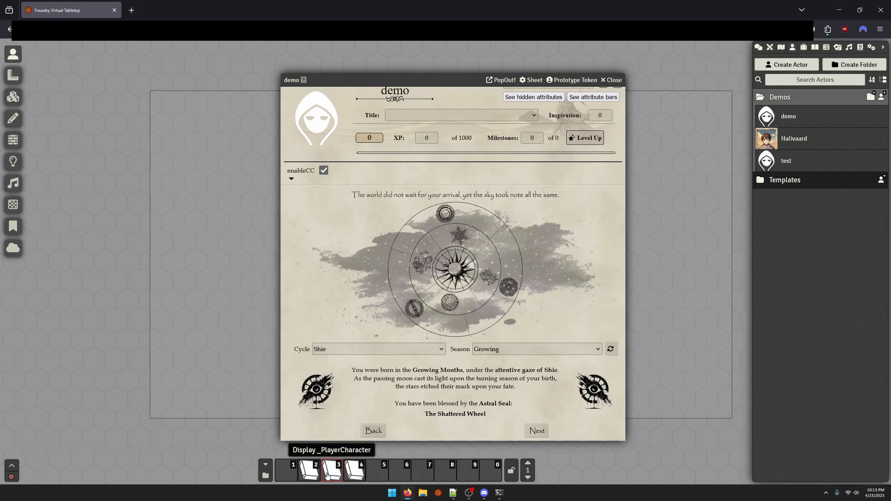
Advance character creation past the birth, species and heritage, and personality pages to the formative-years statistics, keeping their current entries
{"action": "left_click", "coordinate": [536, 430]}
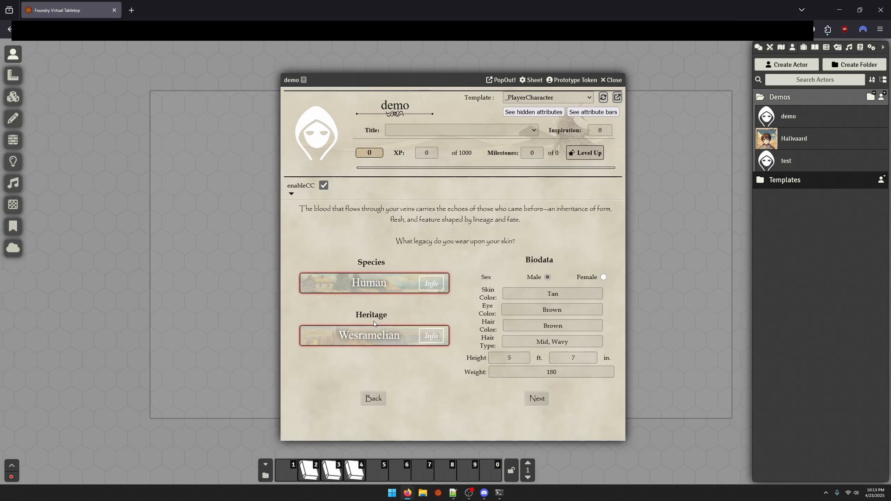
{"action": "left_click", "coordinate": [533, 408]}
{"action": "scroll", "coordinate": [525, 412], "scroll_direction": "down", "scroll_amount": 3}
{"action": "left_click", "coordinate": [542, 429]}
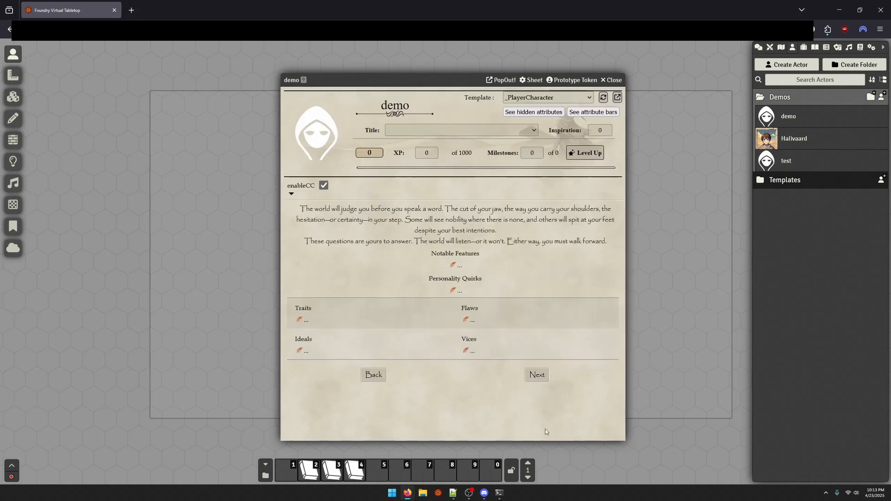
{"action": "left_click", "coordinate": [543, 380]}
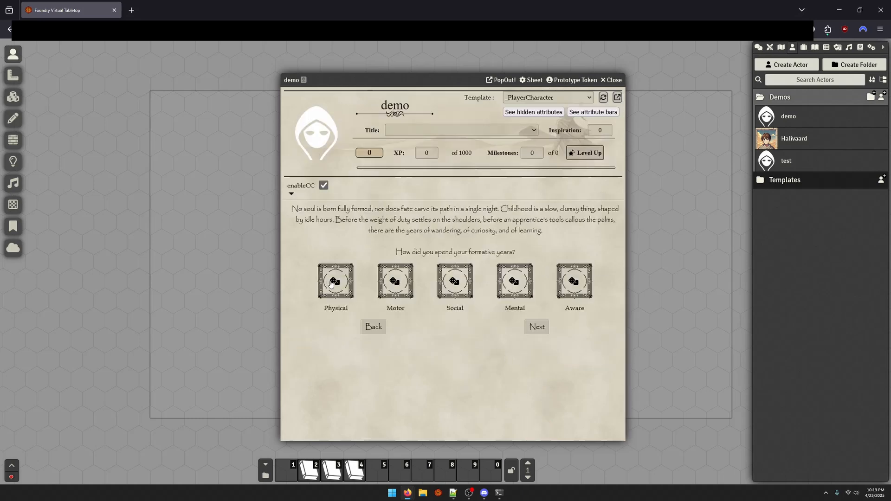
Roll the starting values for the Physical, Motor, Social, Mental and Aware statistics
{"action": "left_click", "coordinate": [331, 284]}
{"action": "left_click", "coordinate": [395, 281]}
{"action": "left_click", "coordinate": [514, 281]}
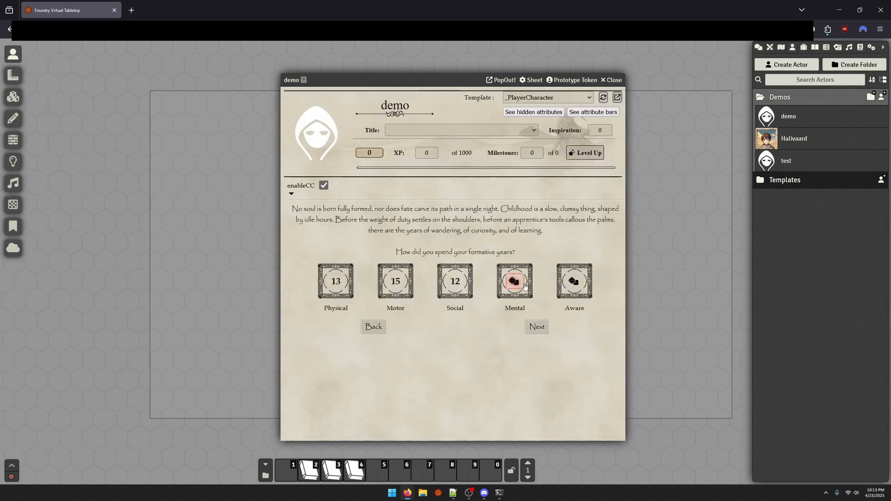
{"action": "left_click", "coordinate": [574, 281]}
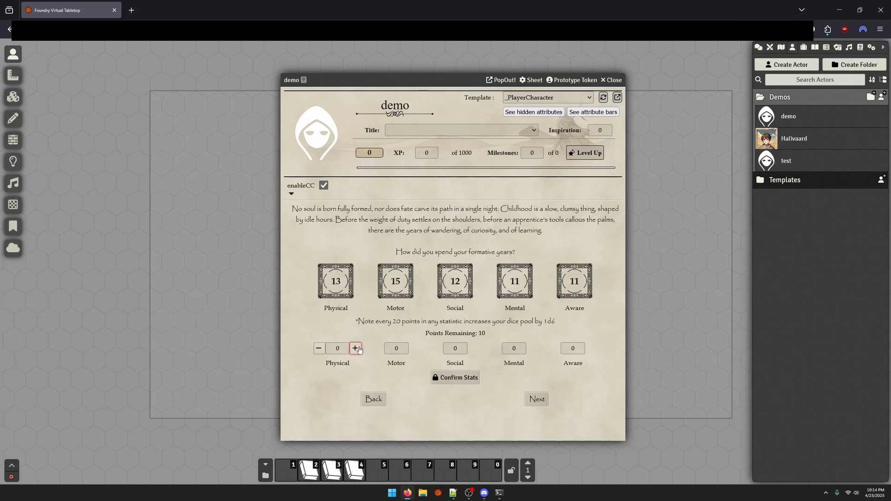
Distribute the bonus points as 2 Physical, 4 Motor, 3 Social and 1 Mental, and confirm the stats
{"action": "left_click", "coordinate": [357, 348]}
{"action": "left_click", "coordinate": [357, 349]}
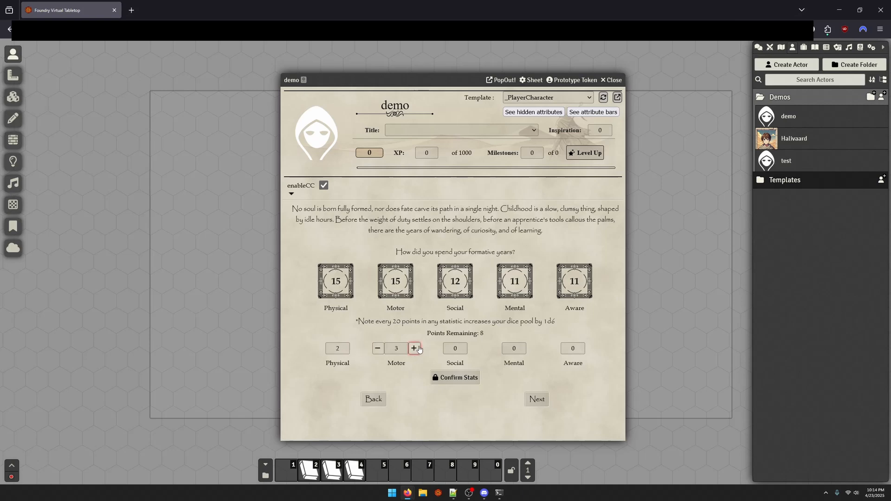
{"action": "left_click", "coordinate": [418, 348]}
{"action": "mouse_move", "coordinate": [529, 351]}
{"action": "left_click", "coordinate": [457, 378]}
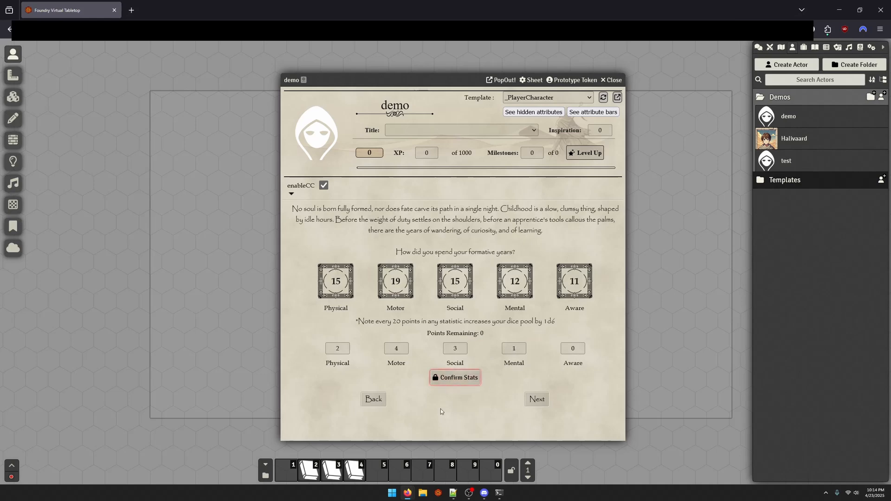